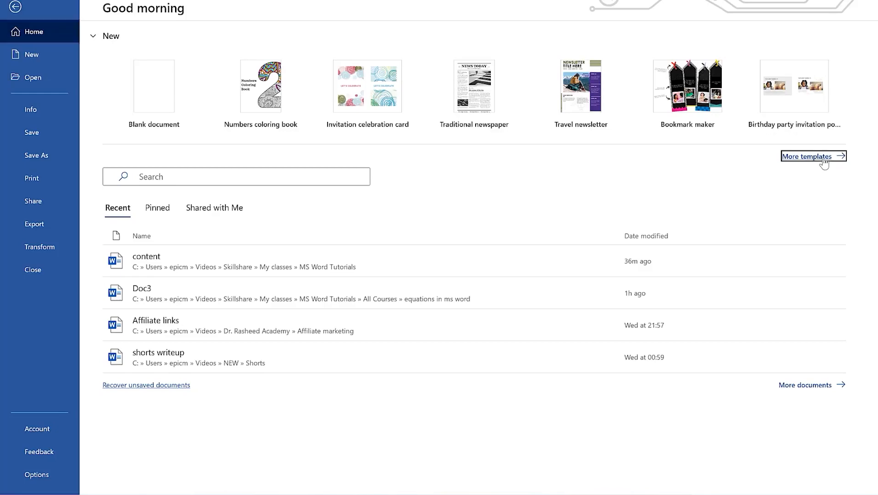
Scroll down through the resume, newsletter and flyer templates, then back up to the top
{"action": "scroll", "coordinate": [485, 308], "scroll_direction": "down", "scroll_amount": 3}
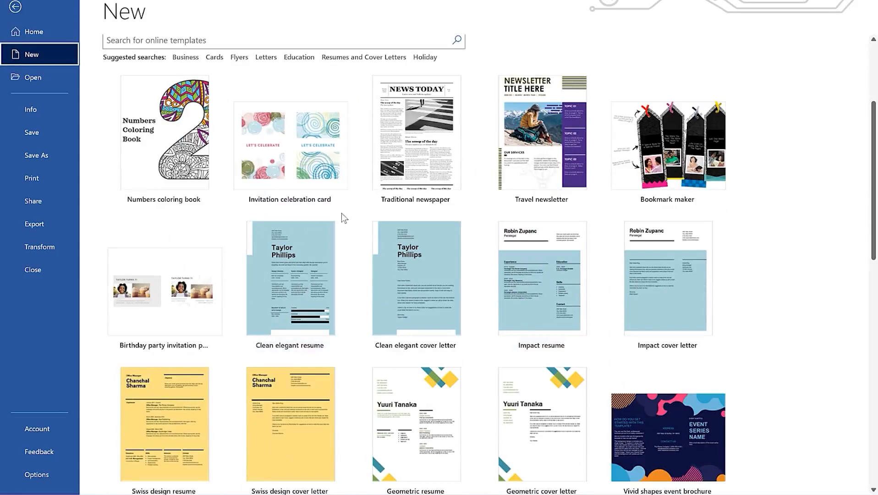
{"action": "scroll", "coordinate": [471, 232], "scroll_direction": "down", "scroll_amount": 2}
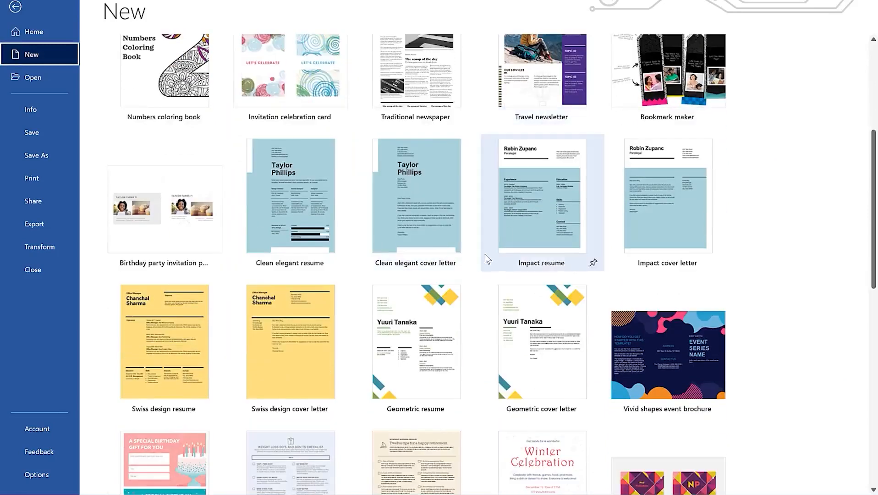
{"action": "scroll", "coordinate": [477, 230], "scroll_direction": "down", "scroll_amount": 2}
{"action": "scroll", "coordinate": [466, 225], "scroll_direction": "down", "scroll_amount": 3}
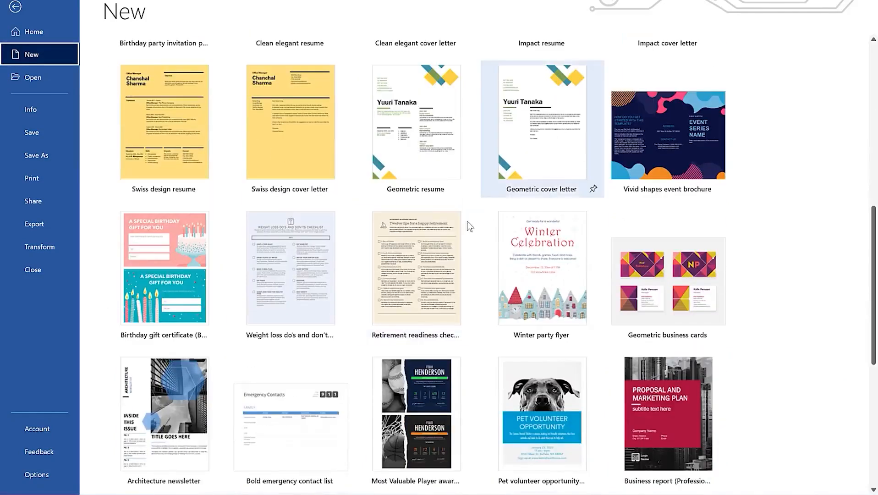
{"action": "scroll", "coordinate": [397, 242], "scroll_direction": "down", "scroll_amount": 4}
{"action": "scroll", "coordinate": [458, 268], "scroll_direction": "down", "scroll_amount": 2}
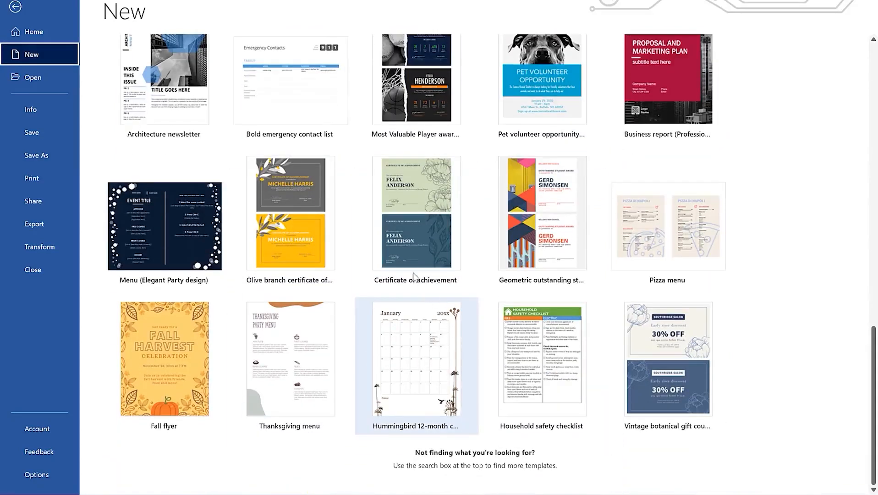
{"action": "scroll", "coordinate": [385, 229], "scroll_direction": "up", "scroll_amount": 6}
{"action": "scroll", "coordinate": [384, 225], "scroll_direction": "up", "scroll_amount": 10}
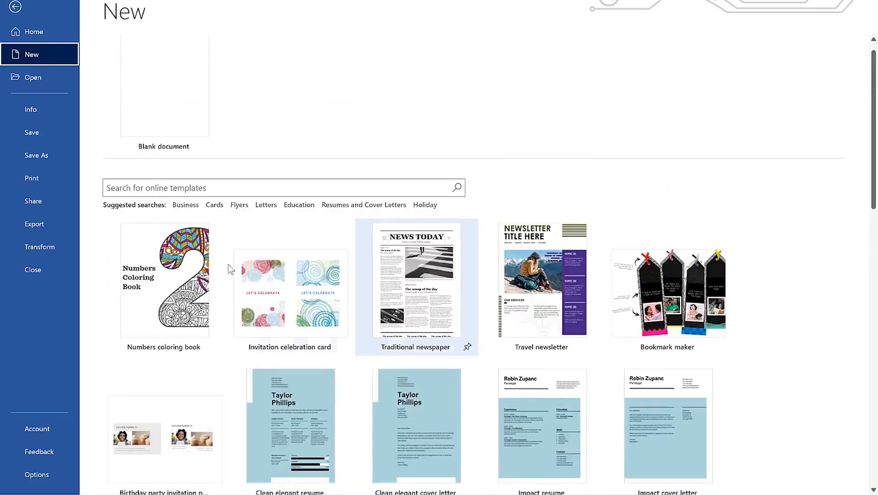
{"action": "left_click", "coordinate": [185, 205]}
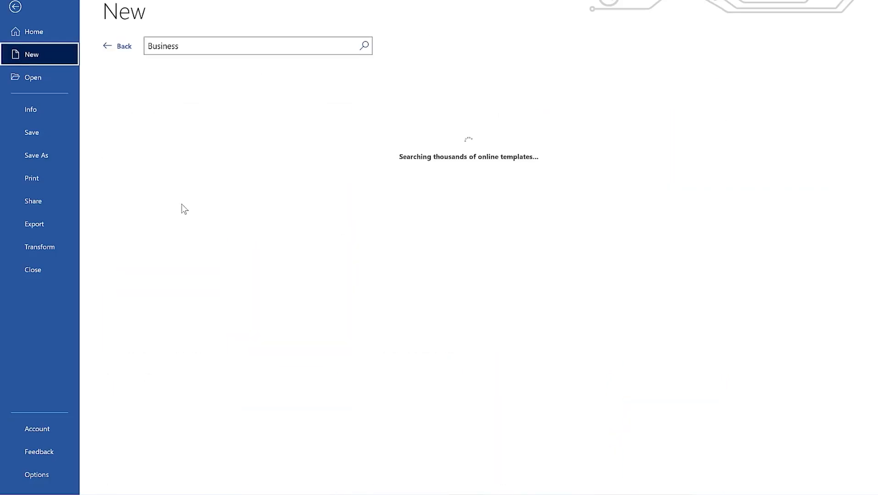
{"action": "scroll", "coordinate": [327, 218], "scroll_direction": "down", "scroll_amount": 2}
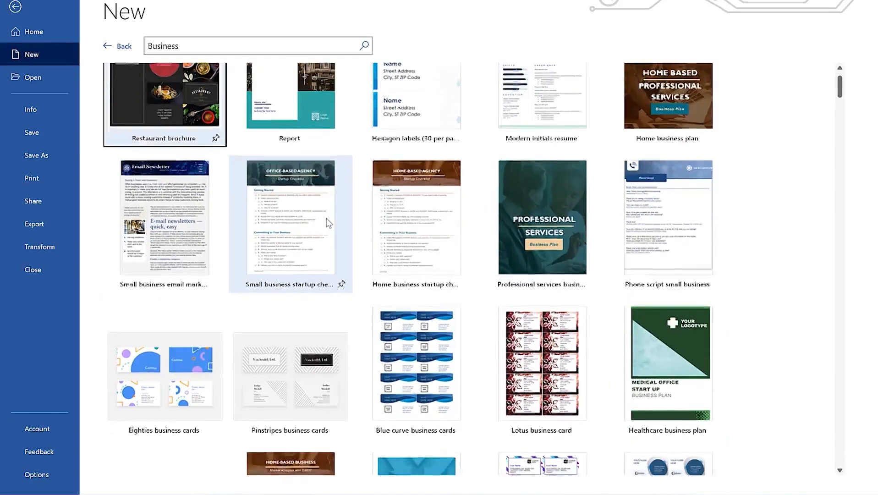
{"action": "scroll", "coordinate": [326, 219], "scroll_direction": "down", "scroll_amount": 6}
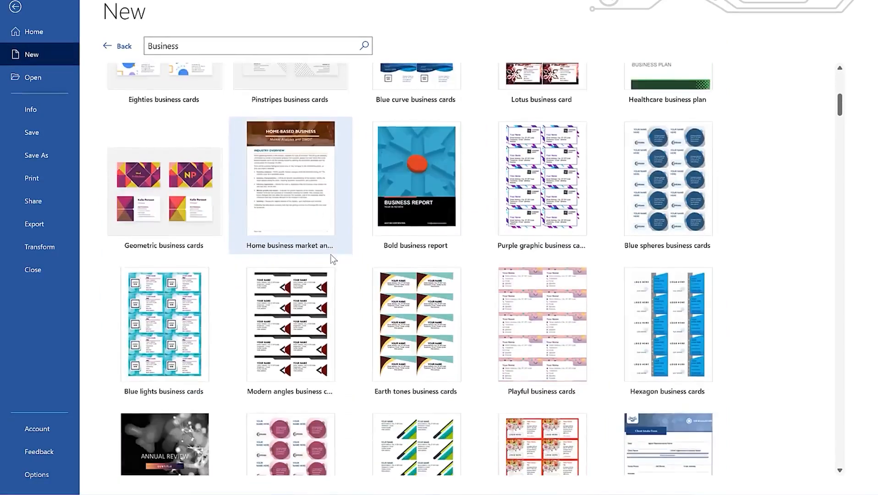
{"action": "scroll", "coordinate": [333, 259], "scroll_direction": "down", "scroll_amount": 4}
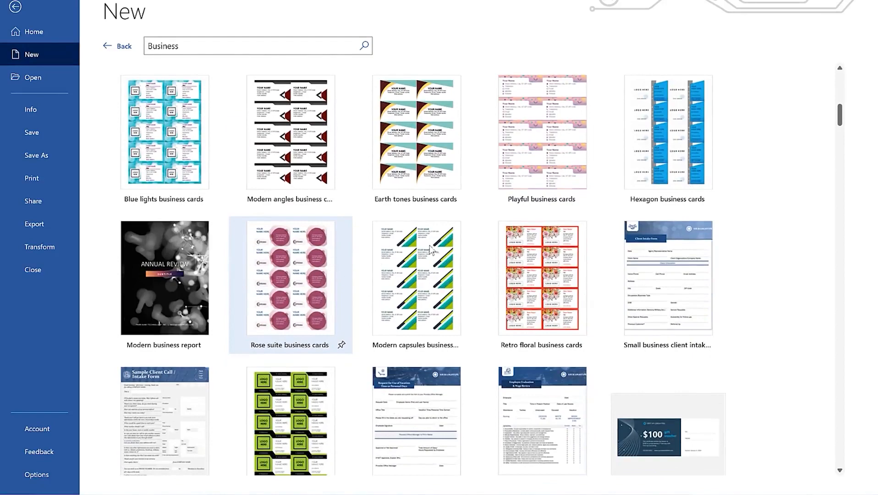
{"action": "scroll", "coordinate": [424, 196], "scroll_direction": "down", "scroll_amount": 1}
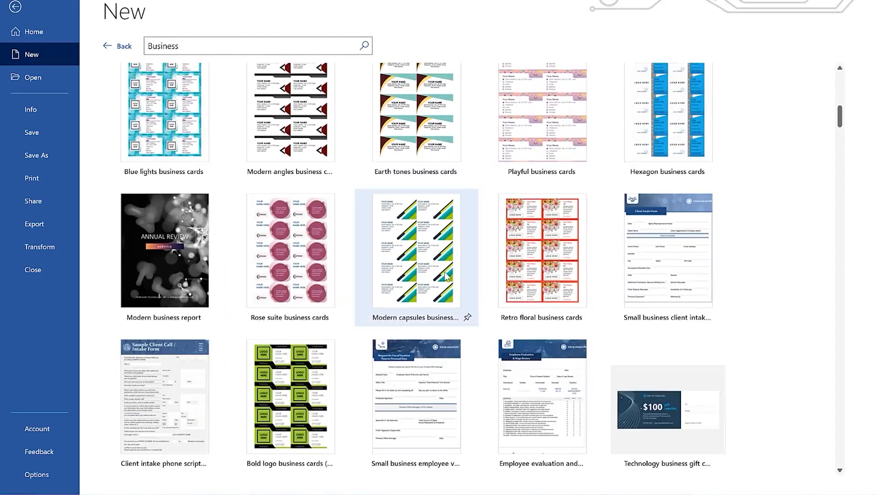
{"action": "scroll", "coordinate": [447, 274], "scroll_direction": "down", "scroll_amount": 4}
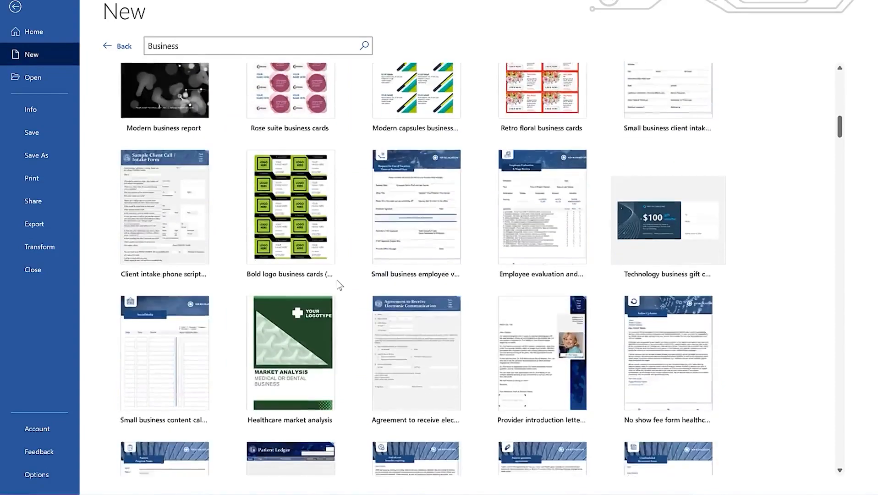
{"action": "scroll", "coordinate": [337, 279], "scroll_direction": "up", "scroll_amount": 15}
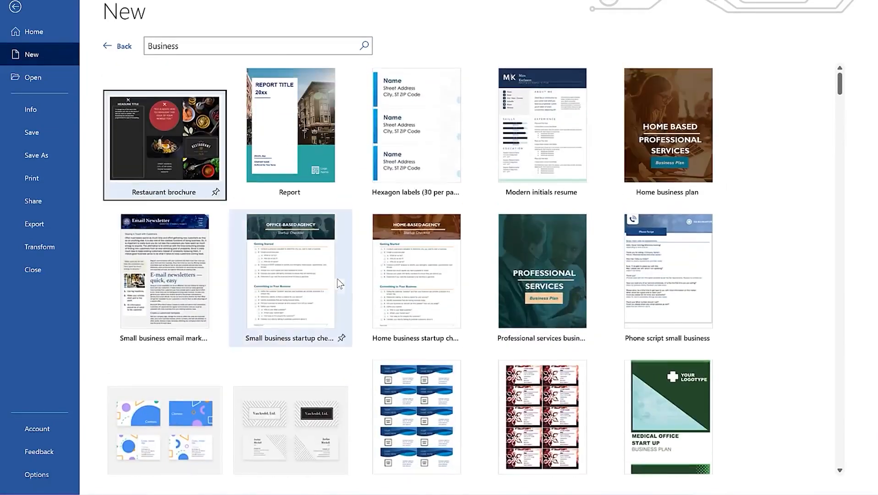
{"action": "left_click", "coordinate": [113, 46]}
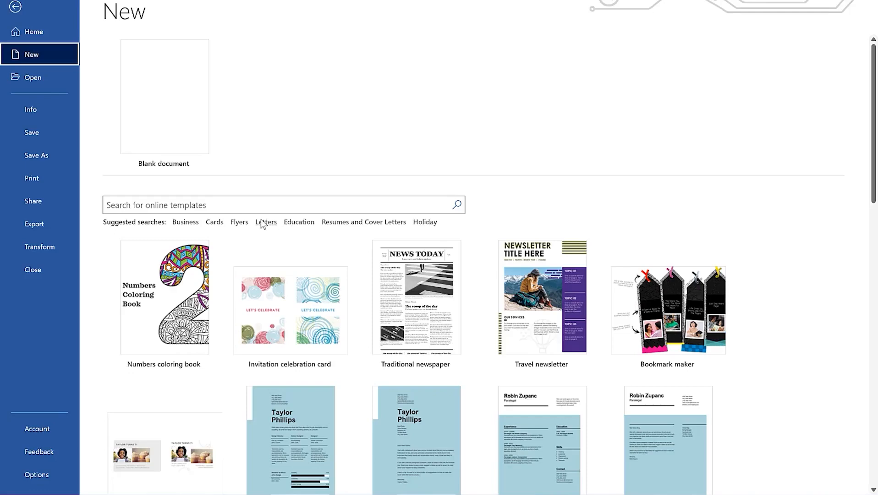
Search the online templates for Flyers and browse down the results
{"action": "left_click", "coordinate": [238, 222]}
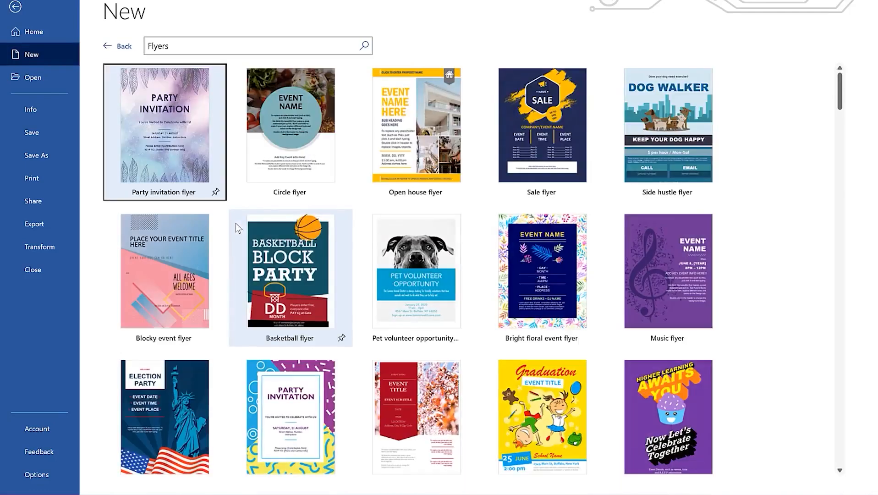
{"action": "scroll", "coordinate": [370, 162], "scroll_direction": "down", "scroll_amount": 1}
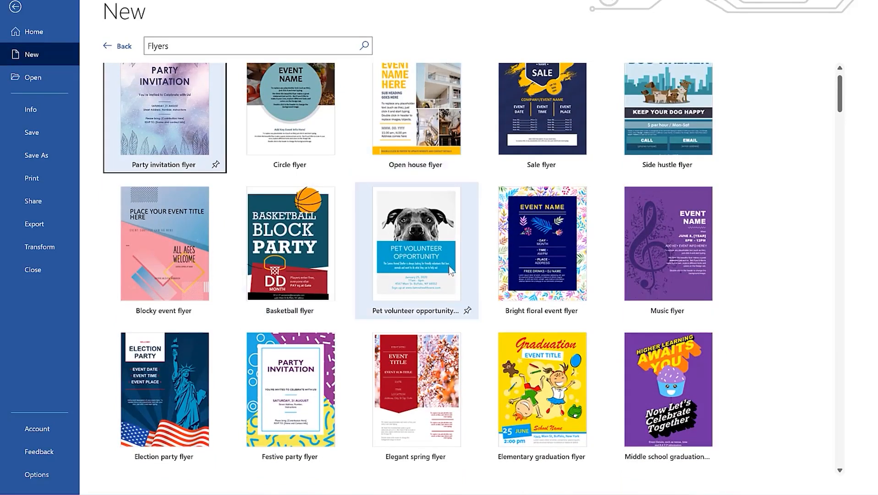
{"action": "scroll", "coordinate": [448, 265], "scroll_direction": "down", "scroll_amount": 10}
{"action": "scroll", "coordinate": [458, 289], "scroll_direction": "down", "scroll_amount": 3}
{"action": "scroll", "coordinate": [384, 362], "scroll_direction": "down", "scroll_amount": 5}
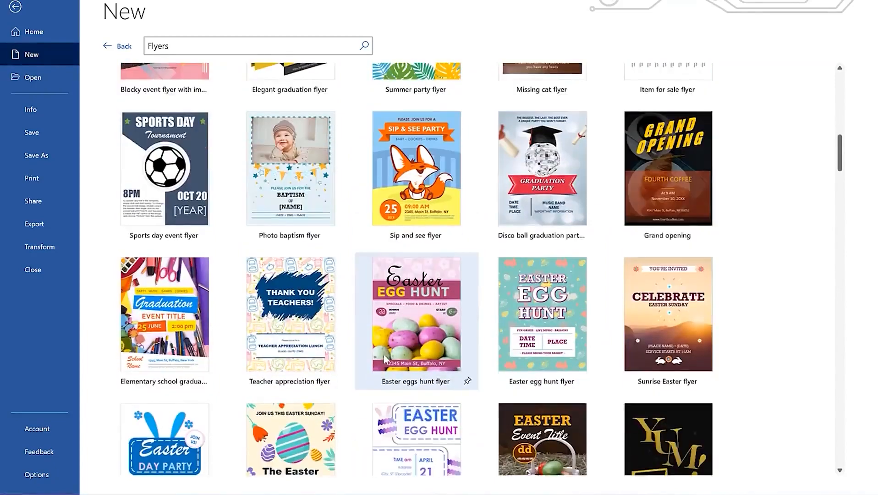
{"action": "scroll", "coordinate": [383, 359], "scroll_direction": "down", "scroll_amount": 2}
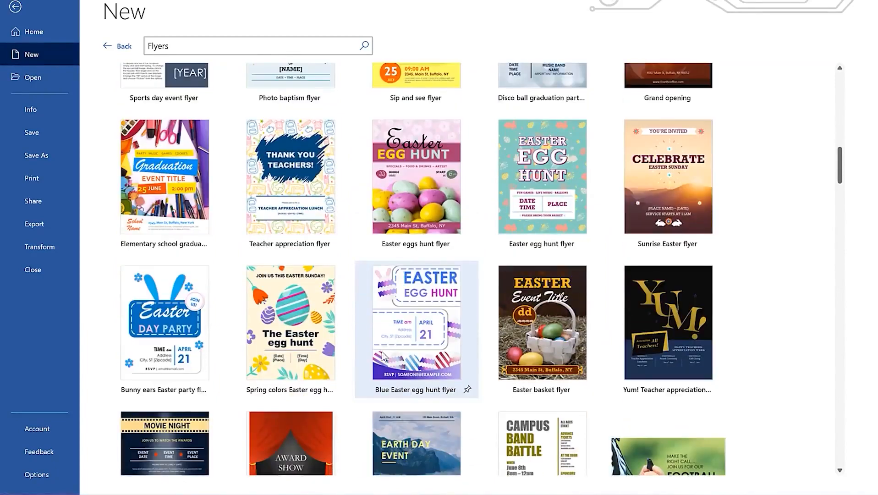
{"action": "scroll", "coordinate": [384, 357], "scroll_direction": "down", "scroll_amount": 9}
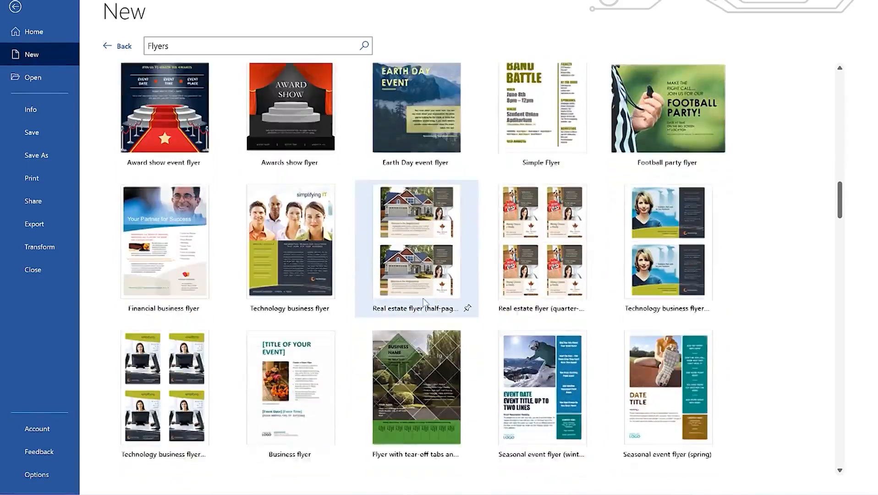
{"action": "scroll", "coordinate": [271, 315], "scroll_direction": "down", "scroll_amount": 4}
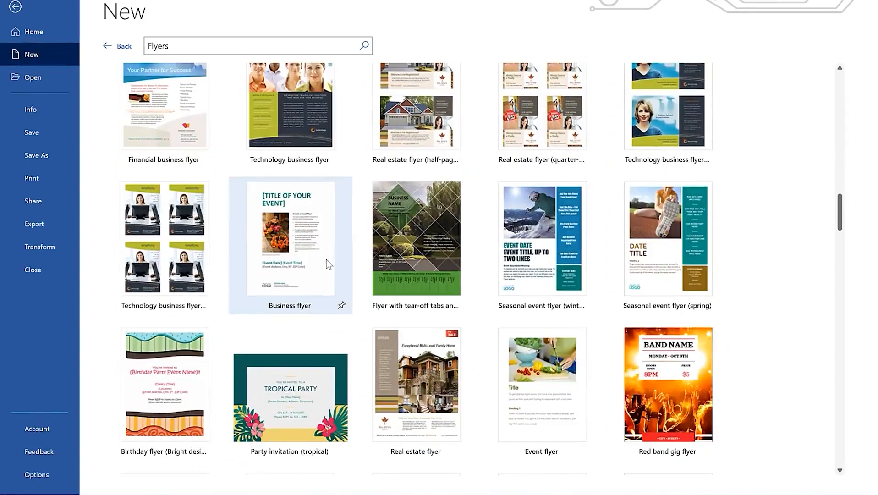
{"action": "scroll", "coordinate": [327, 260], "scroll_direction": "down", "scroll_amount": 3}
Scroll back up and preview the Summer party flyer template
{"action": "scroll", "coordinate": [334, 295], "scroll_direction": "up", "scroll_amount": 18}
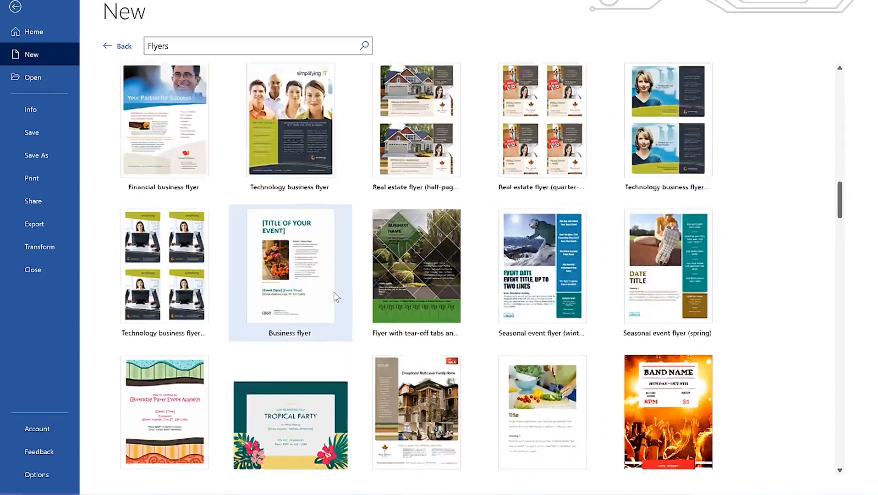
{"action": "scroll", "coordinate": [359, 274], "scroll_direction": "up", "scroll_amount": 9}
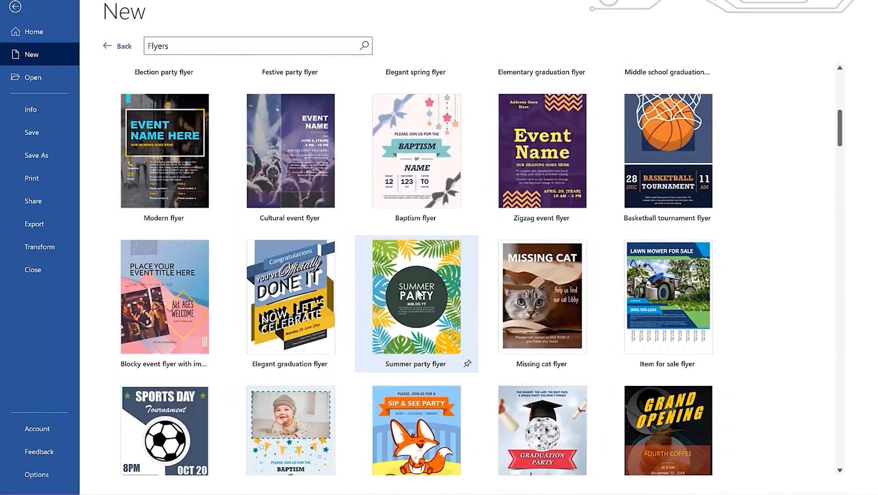
{"action": "left_click", "coordinate": [418, 293]}
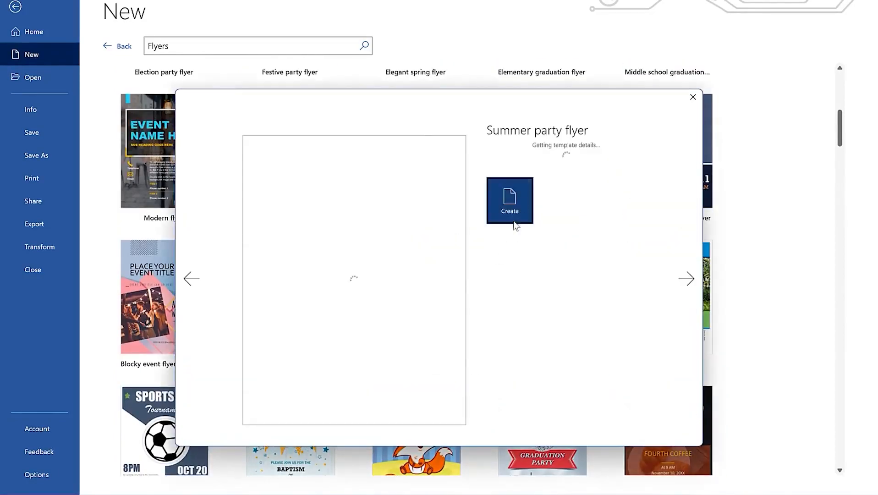
Create a new document from the Summer party flyer template
{"action": "left_click", "coordinate": [513, 249]}
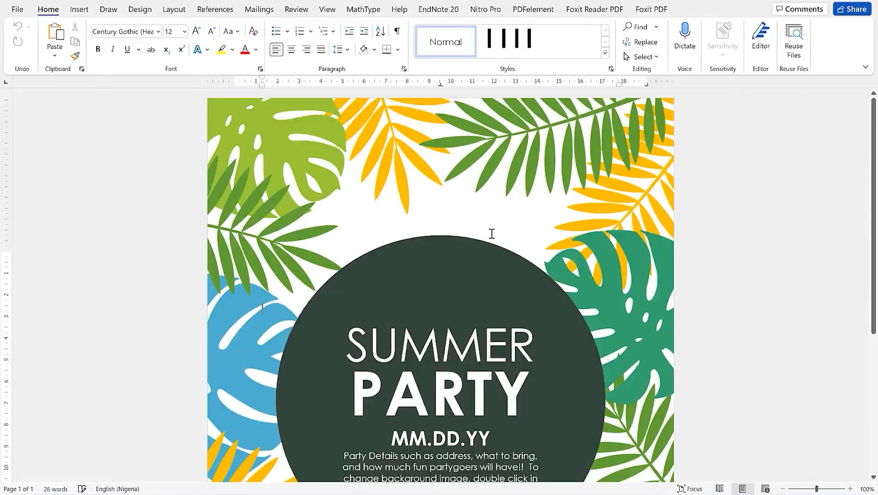
{"action": "scroll", "coordinate": [485, 223], "scroll_direction": "down", "scroll_amount": 5}
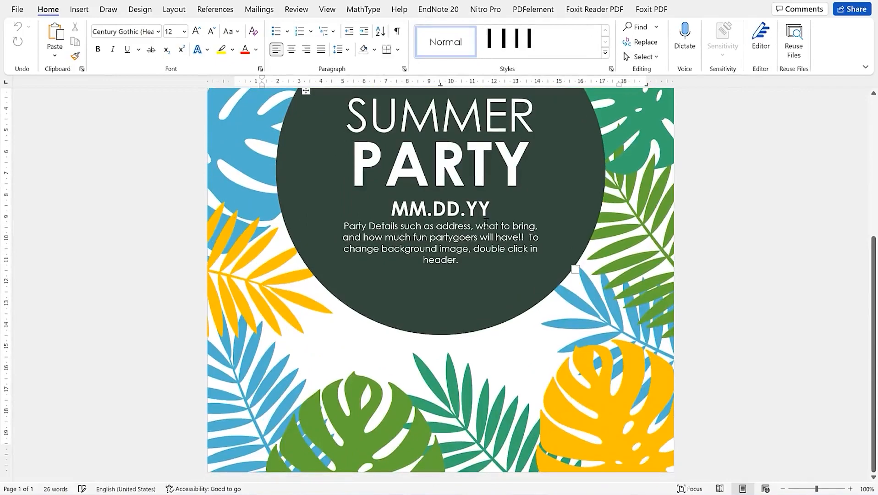
{"action": "scroll", "coordinate": [485, 223], "scroll_direction": "up", "scroll_amount": 5}
{"action": "scroll", "coordinate": [487, 223], "scroll_direction": "down", "scroll_amount": 4}
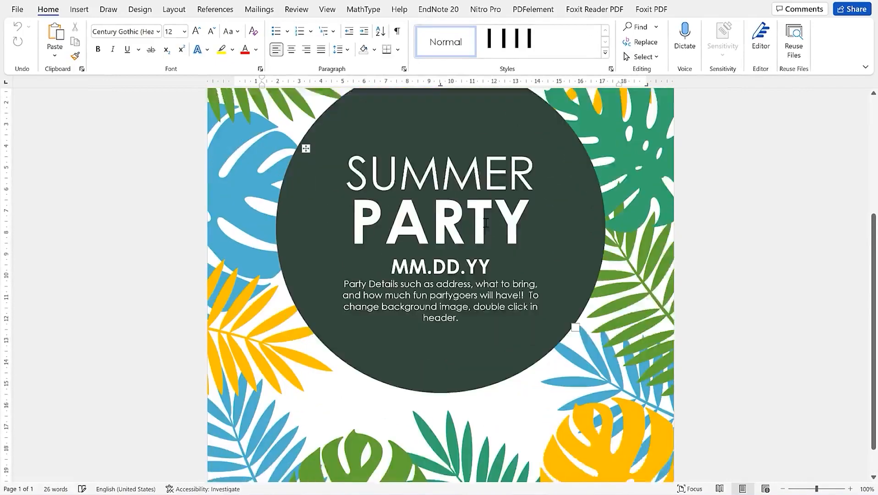
Change the title words SUMMER to EPIC and PARTY to Mentorship
{"action": "double_click", "coordinate": [473, 157]}
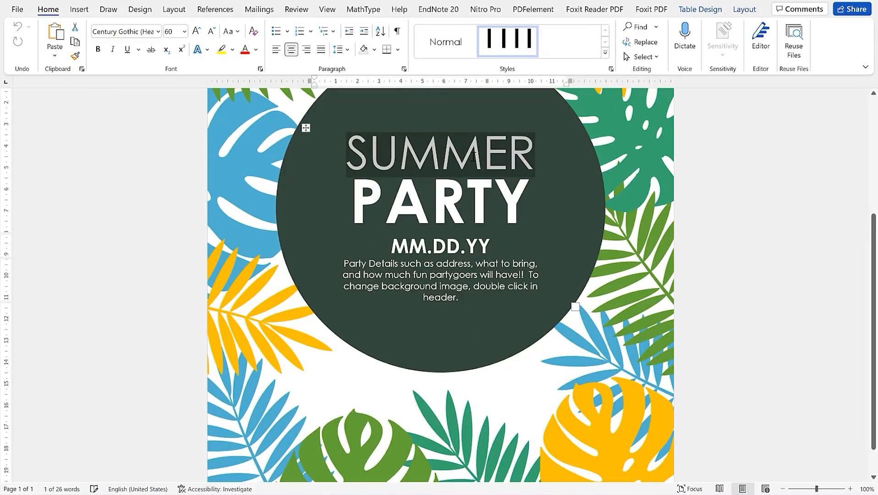
{"action": "type", "text": "EPIC"}
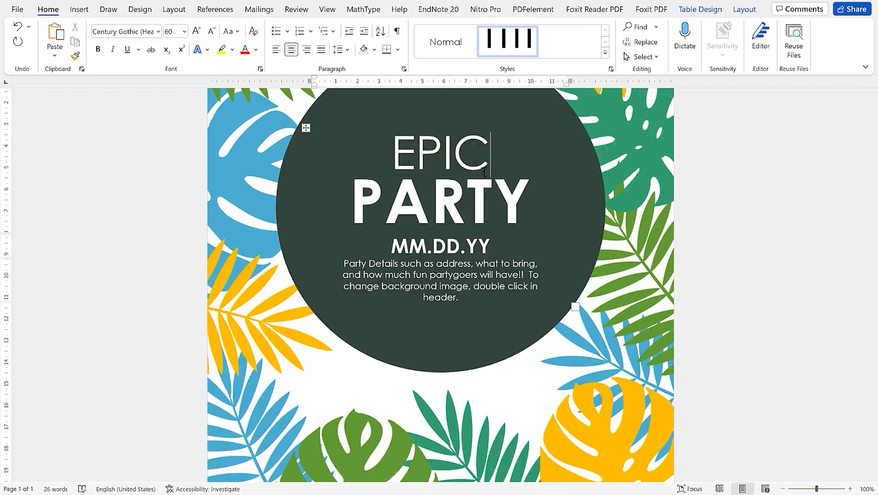
{"action": "triple_click", "coordinate": [483, 194]}
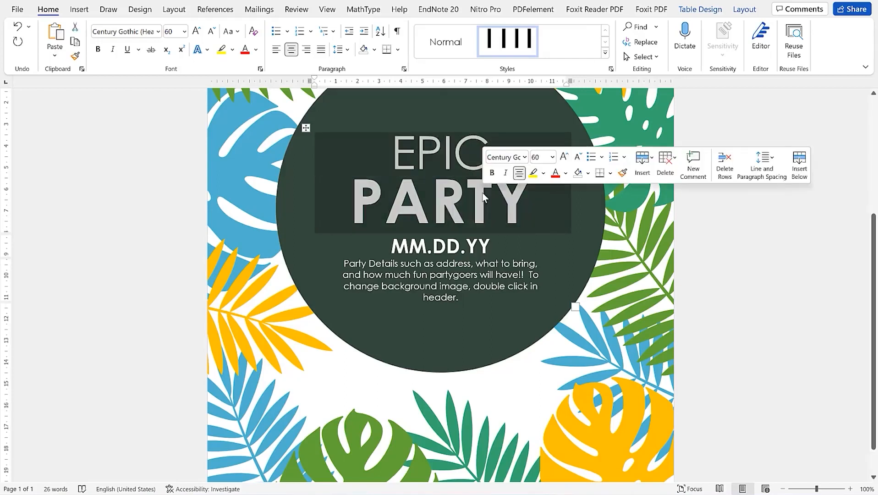
{"action": "double_click", "coordinate": [483, 193]}
{"action": "type", "text": "Mentorship"}
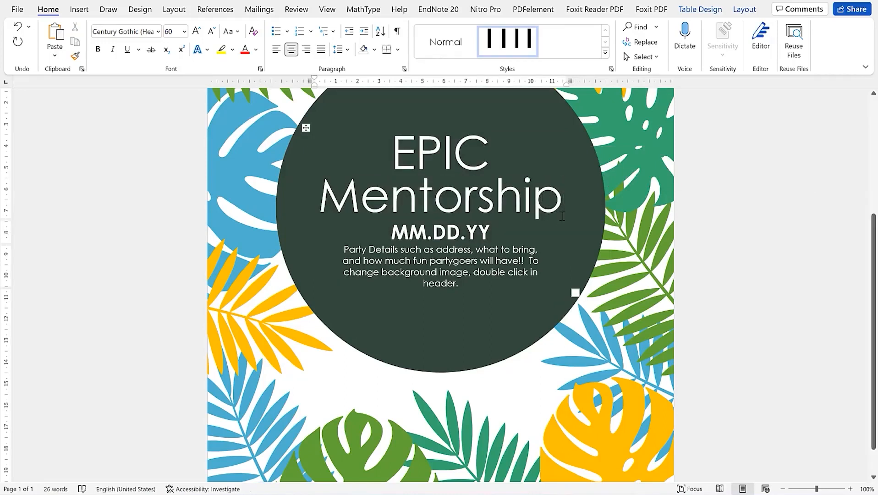
Color both EPIC Mentorship title lines Red from the Standard Colors
{"action": "left_click_drag", "start_coordinate": [563, 205], "coordinate": [382, 154]}
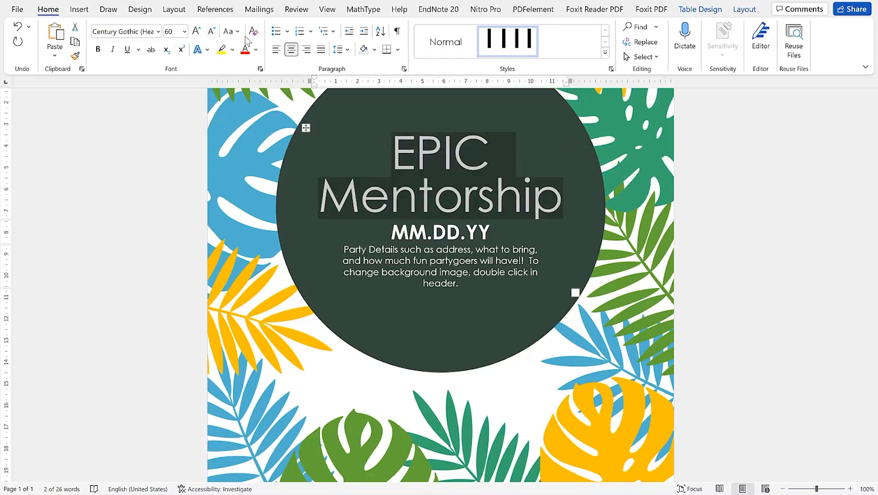
{"action": "left_click", "coordinate": [233, 53]}
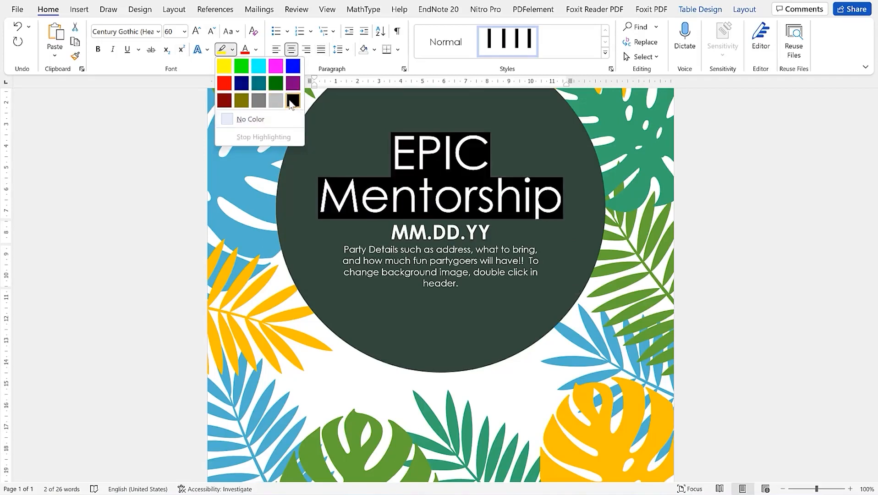
{"action": "left_click", "coordinate": [256, 49]}
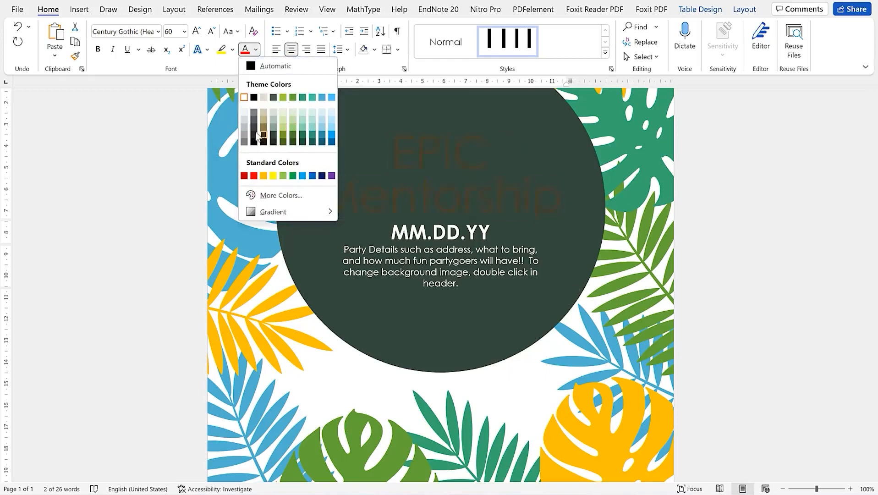
{"action": "left_click", "coordinate": [253, 176]}
{"action": "triple_click", "coordinate": [443, 255]}
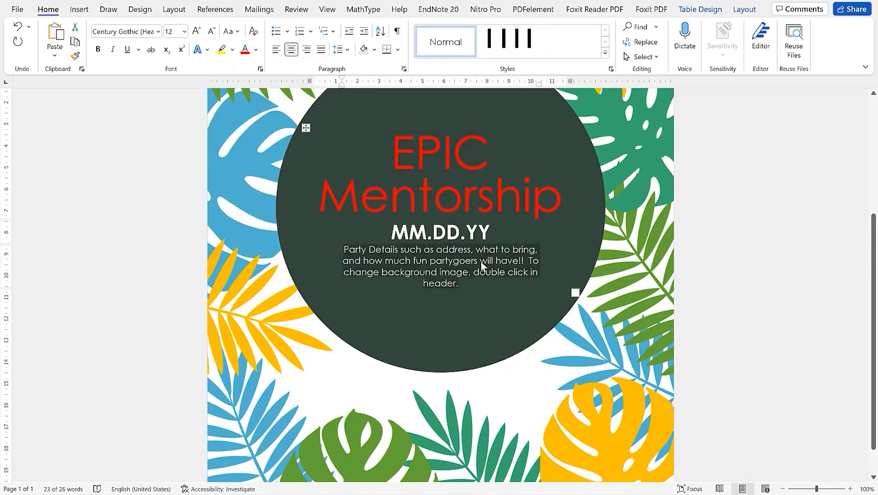
Replace the MM.DD.YY date placeholder with 'Thanks for checking'
{"action": "key", "text": "Delete"}
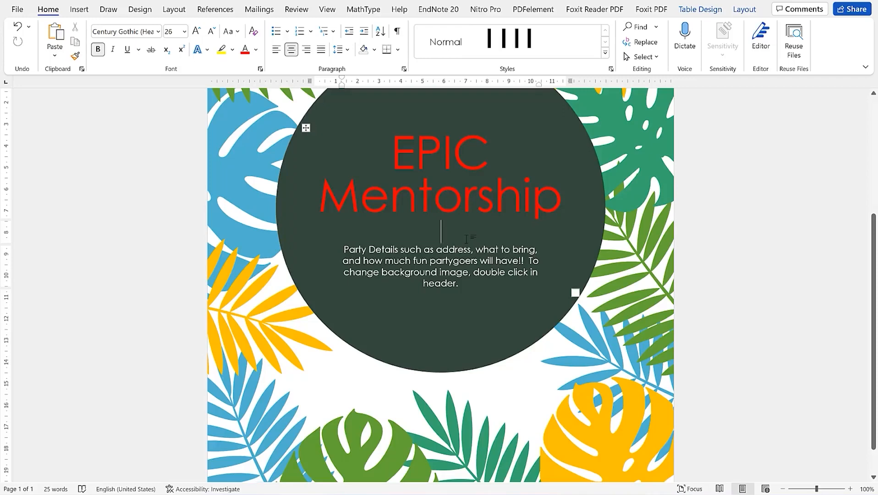
{"action": "type", "text": "Thanks for checking"}
{"action": "left_click", "coordinate": [448, 267]}
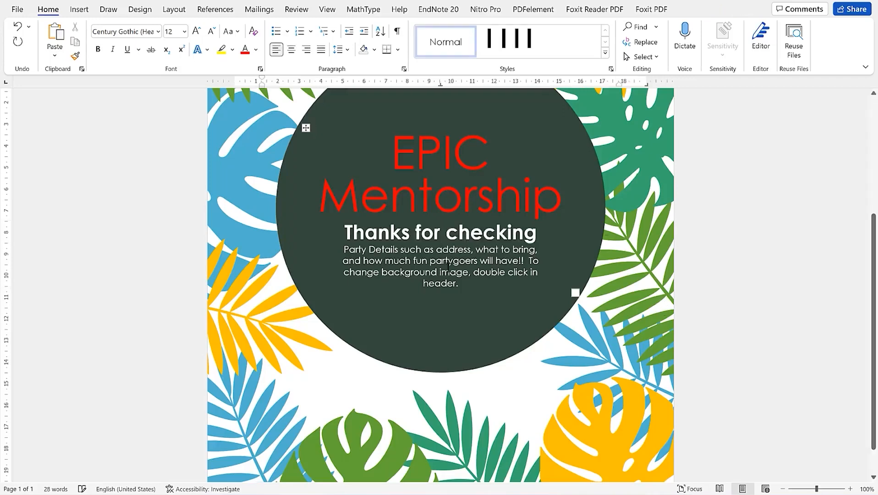
{"action": "scroll", "coordinate": [494, 250], "scroll_direction": "up", "scroll_amount": 5}
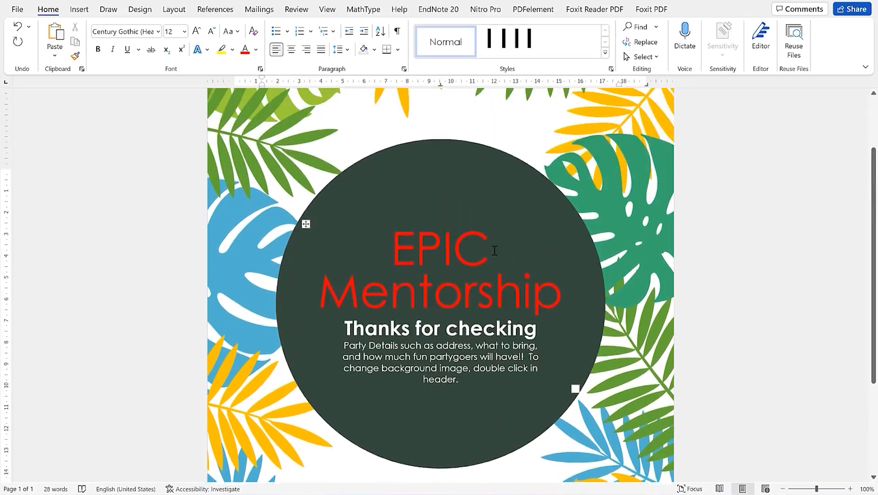
{"action": "scroll", "coordinate": [494, 248], "scroll_direction": "down", "scroll_amount": 4}
Select the large dark circle, then the small shape over the yellow leaf
{"action": "left_click", "coordinate": [437, 238]}
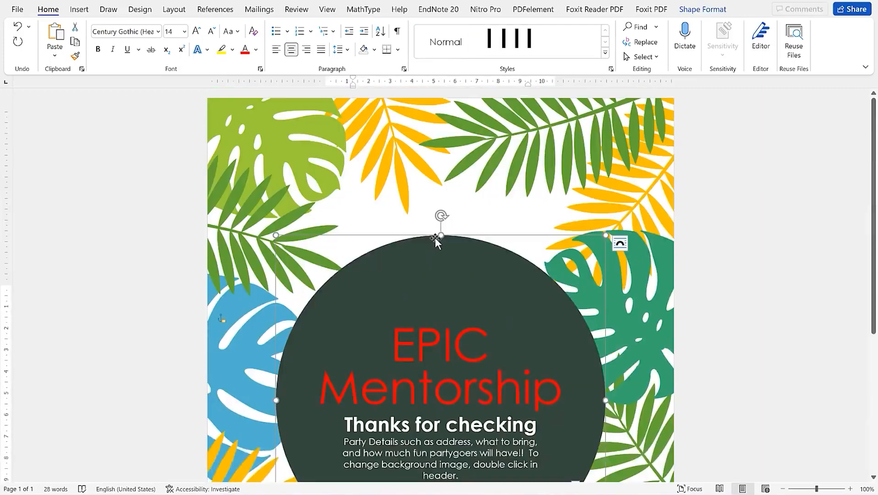
{"action": "scroll", "coordinate": [438, 239], "scroll_direction": "down", "scroll_amount": 6}
{"action": "scroll", "coordinate": [494, 241], "scroll_direction": "up", "scroll_amount": 5}
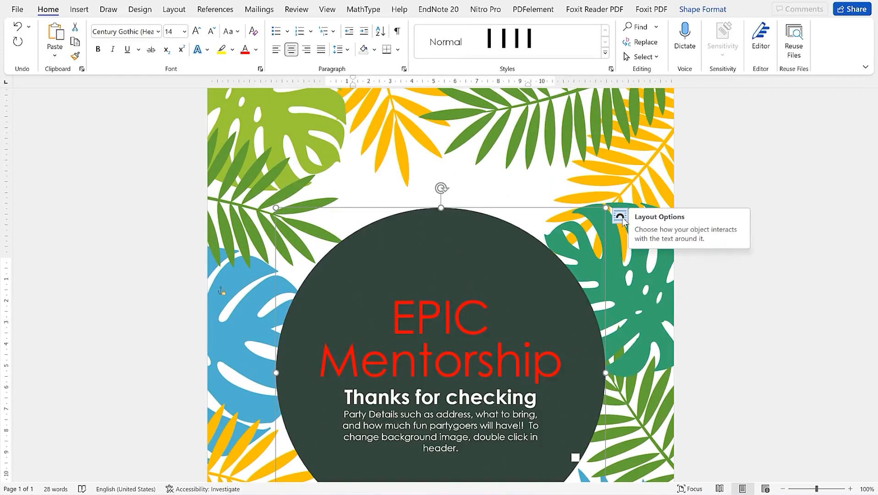
{"action": "scroll", "coordinate": [443, 240], "scroll_direction": "down", "scroll_amount": 5}
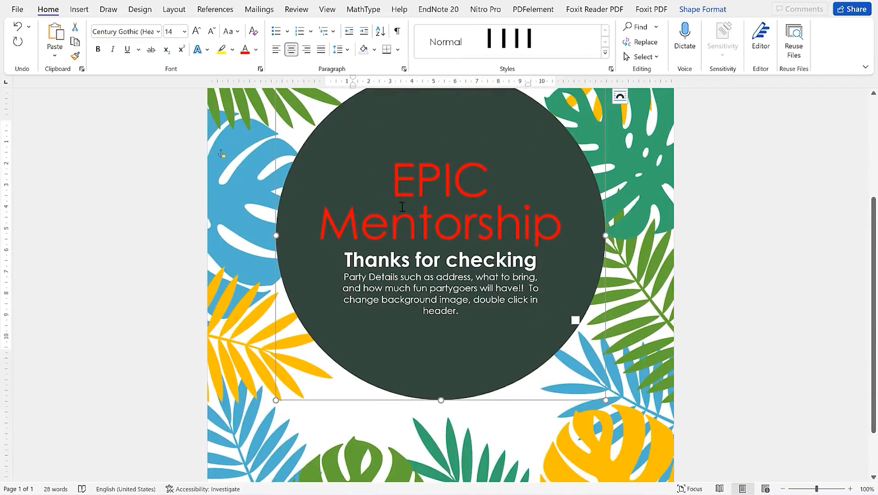
{"action": "scroll", "coordinate": [436, 245], "scroll_direction": "down", "scroll_amount": 3}
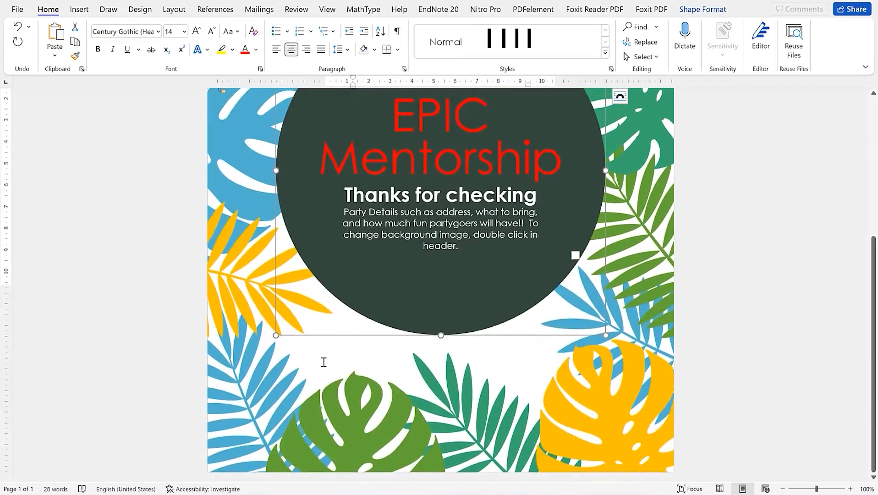
{"action": "left_click", "coordinate": [322, 362]}
{"action": "left_click", "coordinate": [231, 279]}
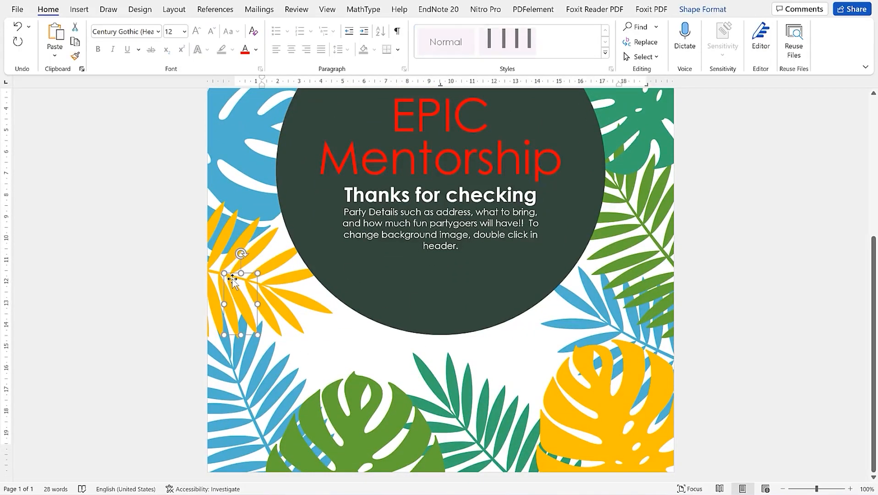
{"action": "scroll", "coordinate": [353, 238], "scroll_direction": "up", "scroll_amount": 5}
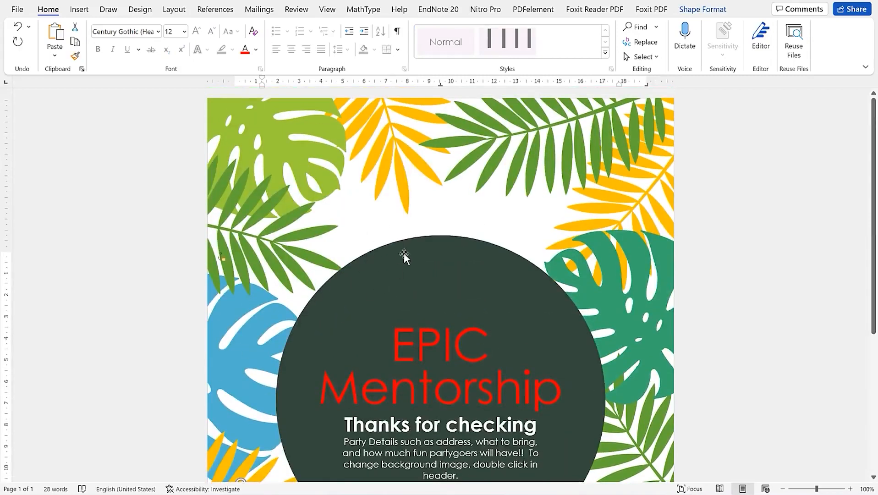
Draw a wide rectangle shape across the top of the flyer
{"action": "left_click", "coordinate": [79, 9]}
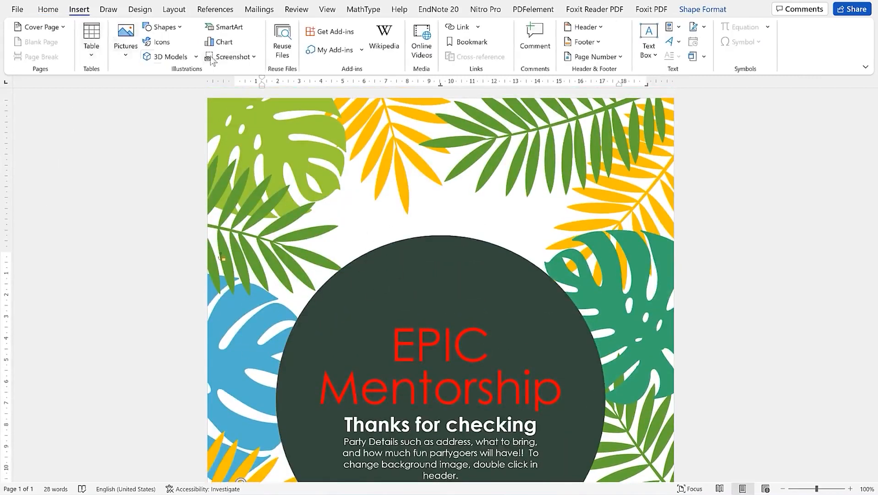
{"action": "left_click", "coordinate": [182, 27]}
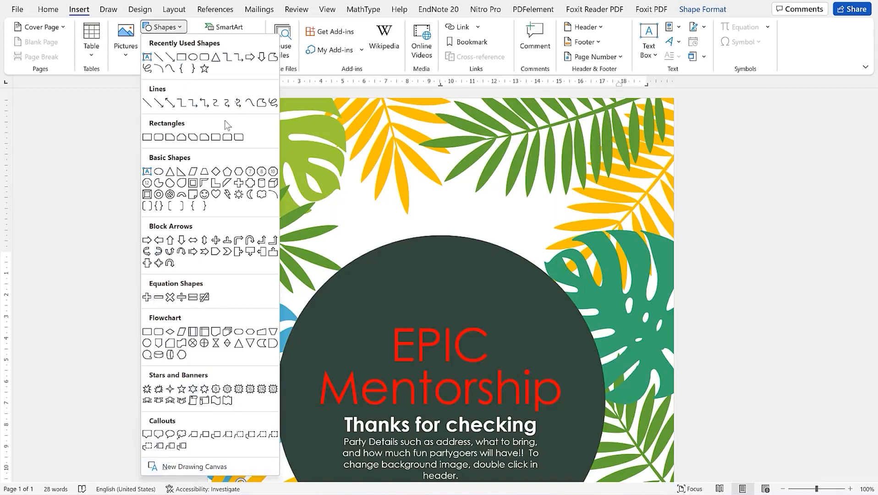
{"action": "left_click", "coordinate": [192, 58]}
{"action": "left_click_drag", "start_coordinate": [264, 123], "coordinate": [655, 200]}
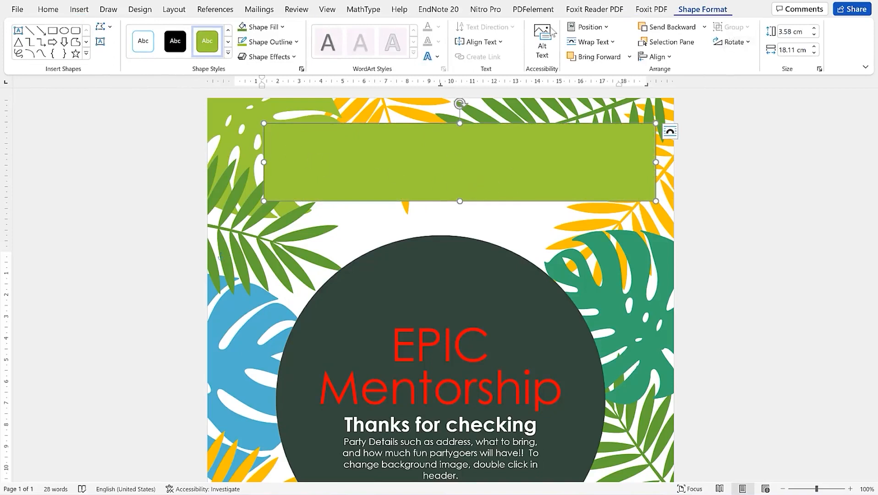
Fill the rectangle with the beige theme fill from Shape Styles
{"action": "left_click", "coordinate": [228, 53]}
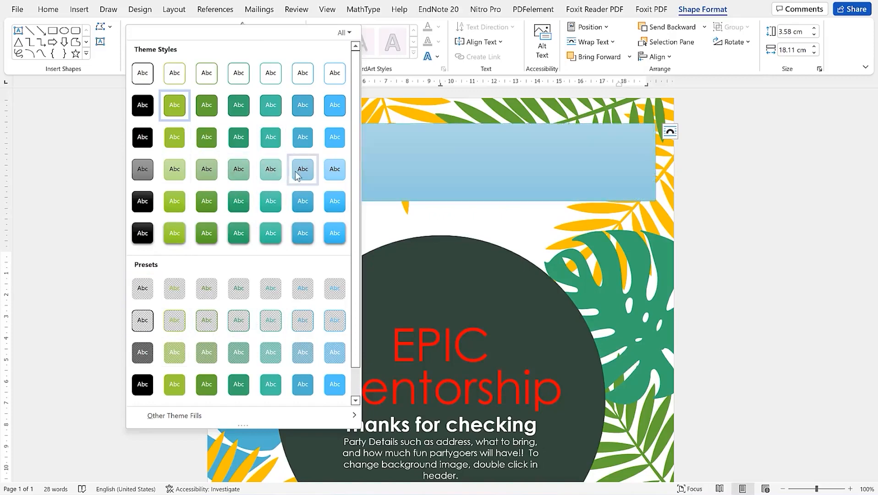
{"action": "scroll", "coordinate": [271, 256], "scroll_direction": "down", "scroll_amount": 1}
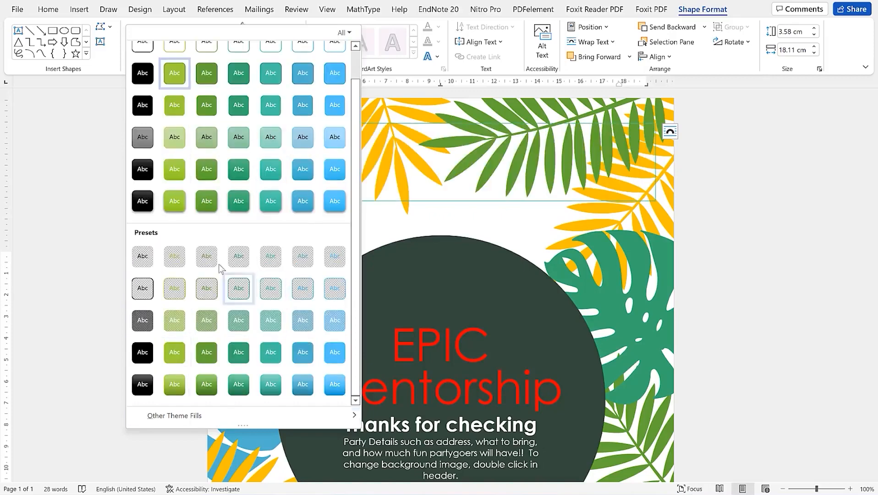
{"action": "mouse_move", "coordinate": [200, 417]}
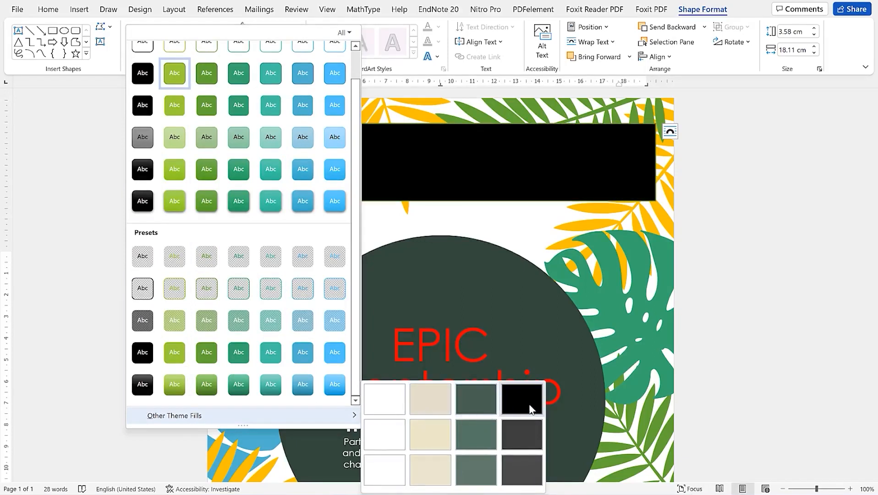
{"action": "left_click", "coordinate": [424, 438]}
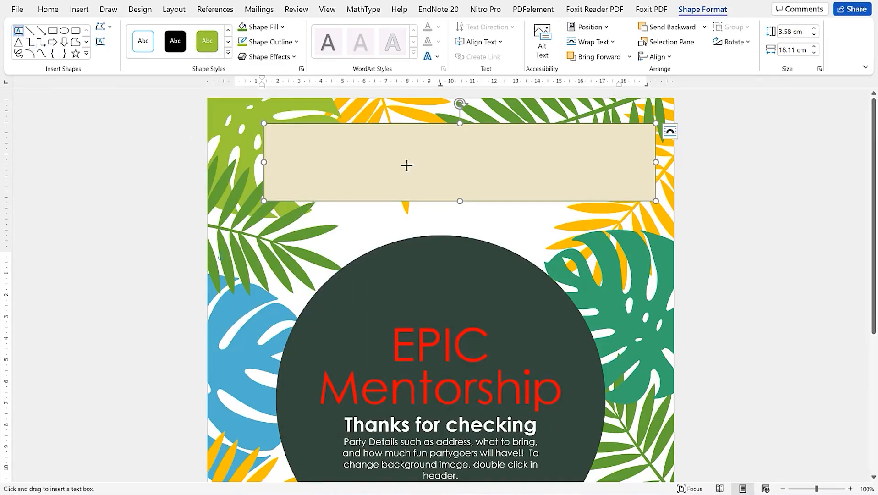
Add a text box in the beige banner reading 'Thank you for subscribing' in red
{"action": "left_click_drag", "start_coordinate": [363, 152], "coordinate": [536, 170]}
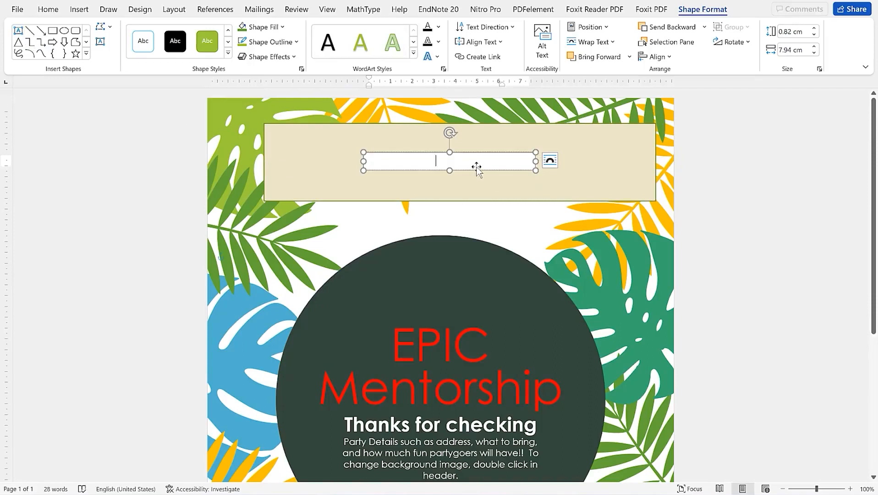
{"action": "key", "text": "ctrl+v"}
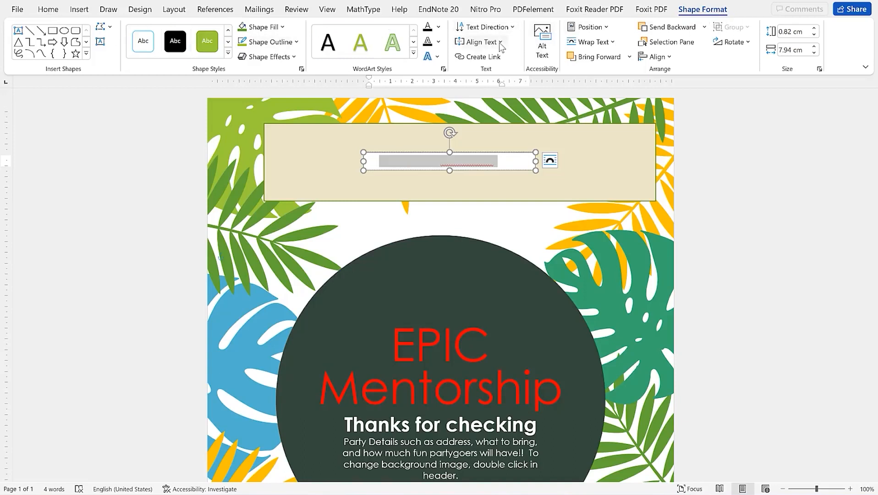
{"action": "left_click", "coordinate": [438, 27]}
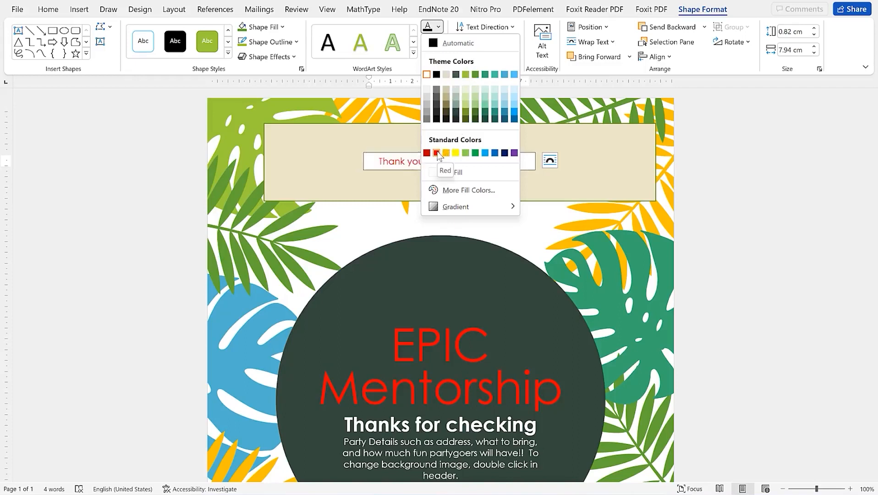
{"action": "left_click", "coordinate": [444, 171]}
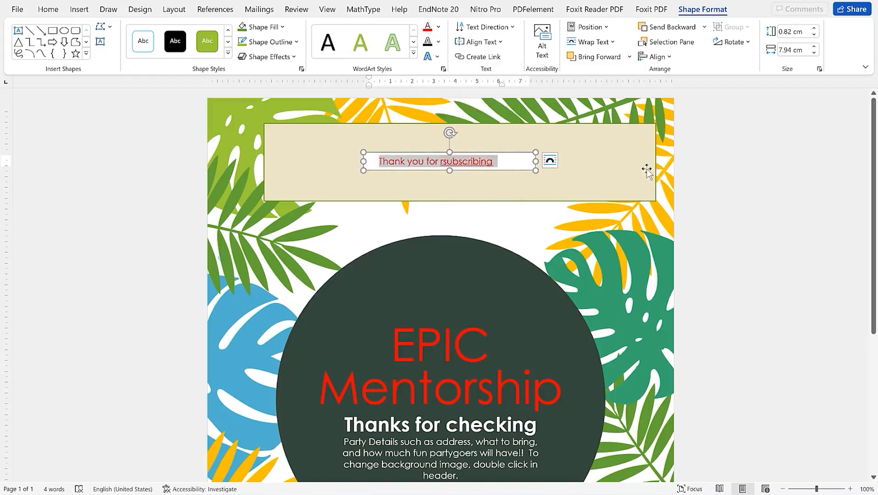
{"action": "left_click", "coordinate": [438, 166]}
Select the large dark circle, then bring up Word's start page
{"action": "left_click", "coordinate": [568, 298]}
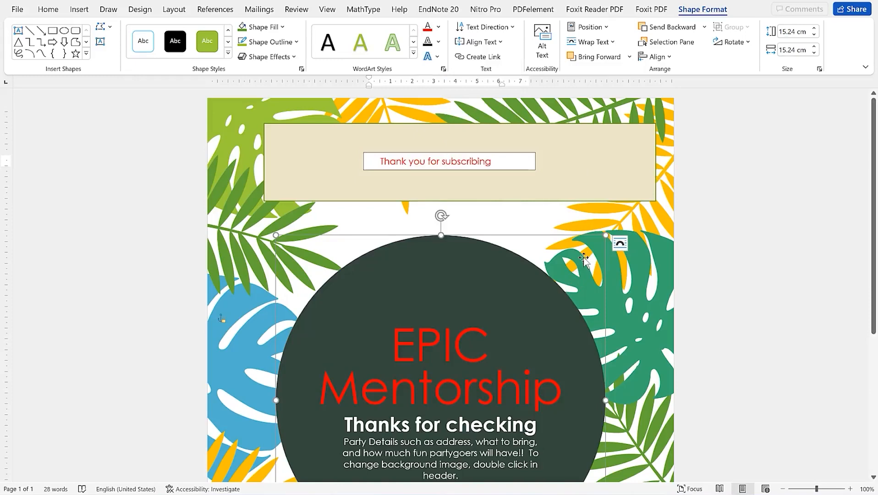
{"action": "scroll", "coordinate": [586, 256], "scroll_direction": "down", "scroll_amount": 5}
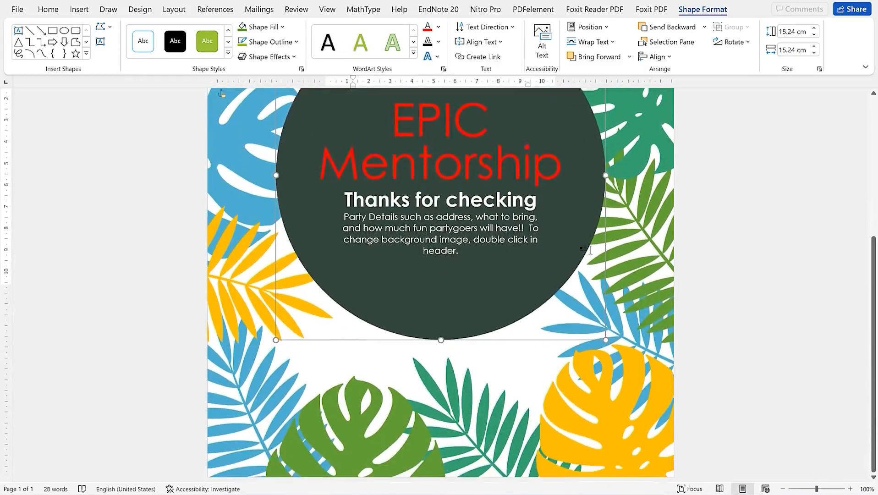
{"action": "scroll", "coordinate": [384, 234], "scroll_direction": "up", "scroll_amount": 5}
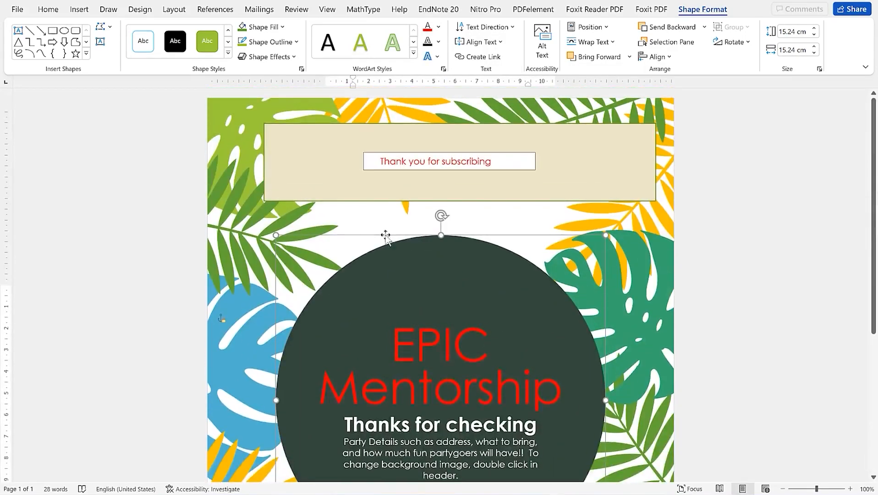
{"action": "left_click", "coordinate": [18, 9]}
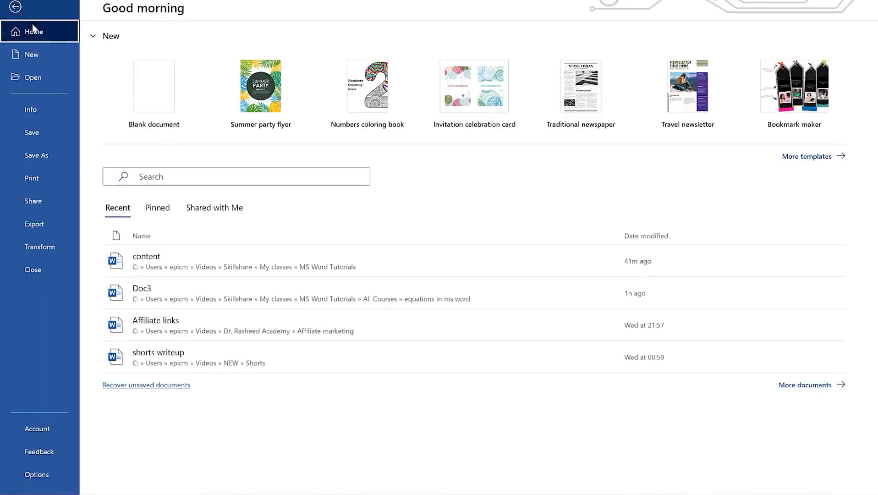
Go to the New template gallery and look over the default templates
{"action": "left_click", "coordinate": [43, 149]}
{"action": "key", "text": "ctrl+o"}
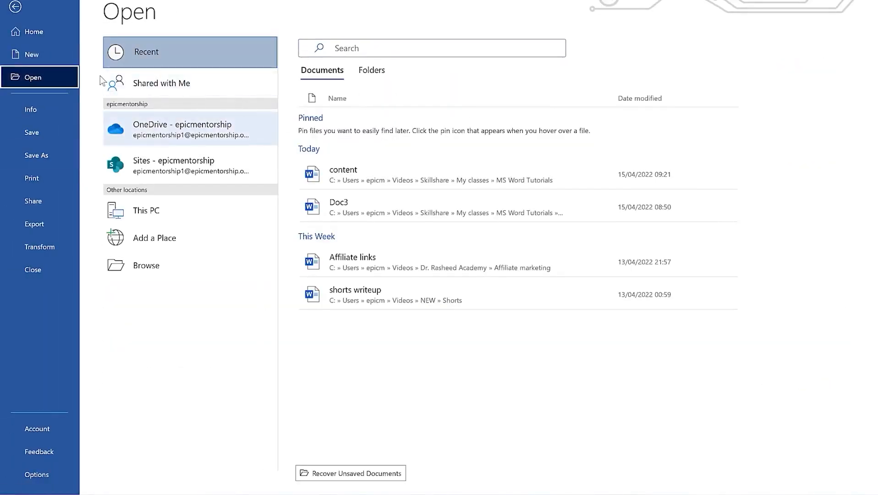
{"action": "left_click", "coordinate": [42, 48]}
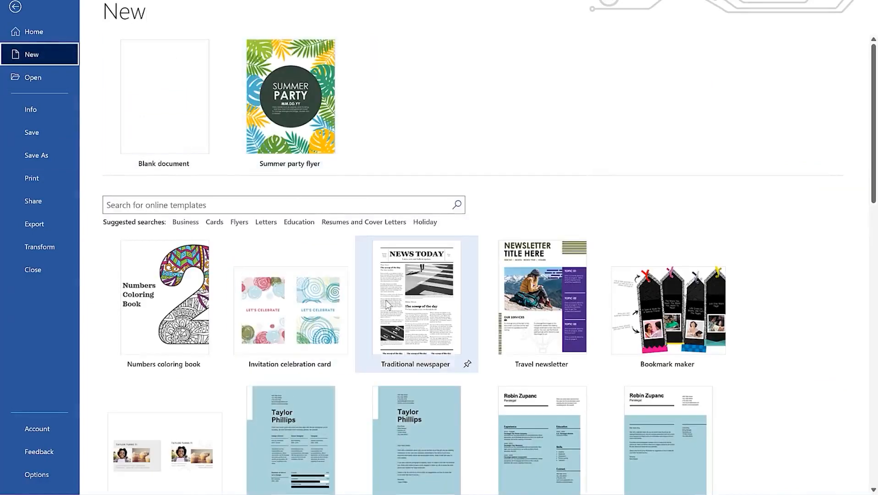
{"action": "scroll", "coordinate": [427, 187], "scroll_direction": "down", "scroll_amount": 1}
{"action": "scroll", "coordinate": [294, 108], "scroll_direction": "up", "scroll_amount": 1}
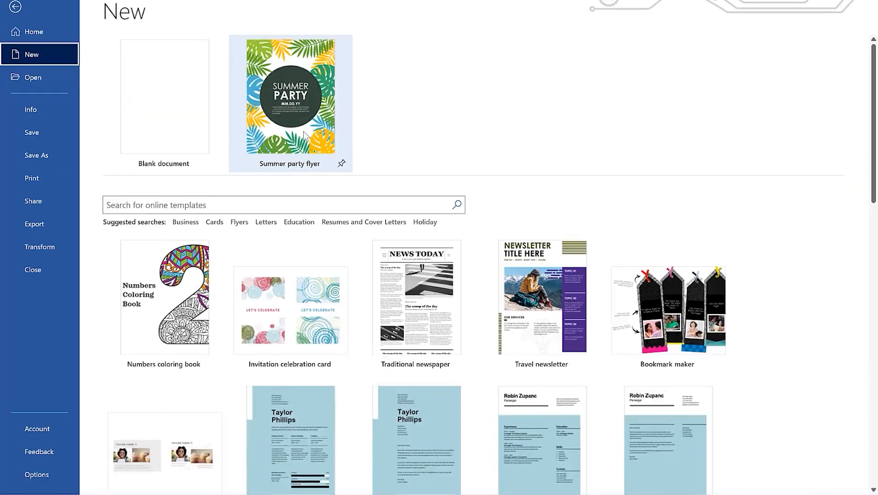
{"action": "scroll", "coordinate": [408, 294], "scroll_direction": "down", "scroll_amount": 6}
{"action": "scroll", "coordinate": [408, 294], "scroll_direction": "up", "scroll_amount": 5}
Search templates for wedding and preview the Engagement wedding celebration card
{"action": "left_click", "coordinate": [287, 178]}
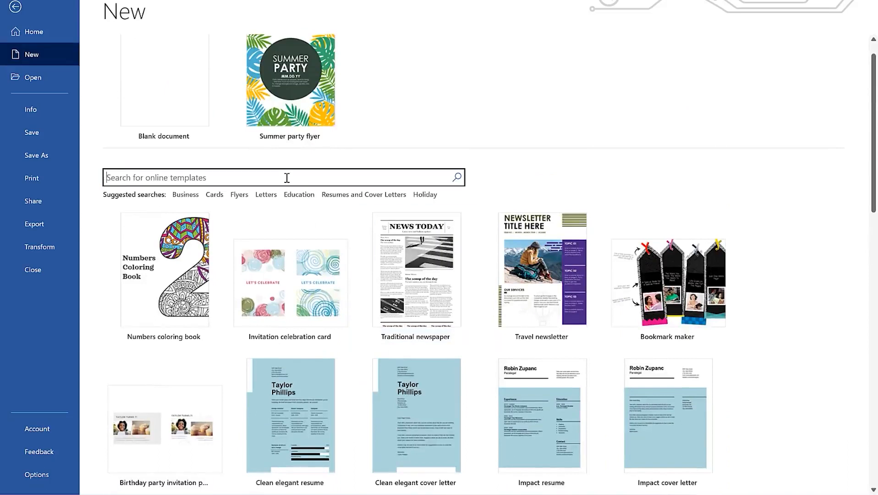
{"action": "type", "text": "wedding"}
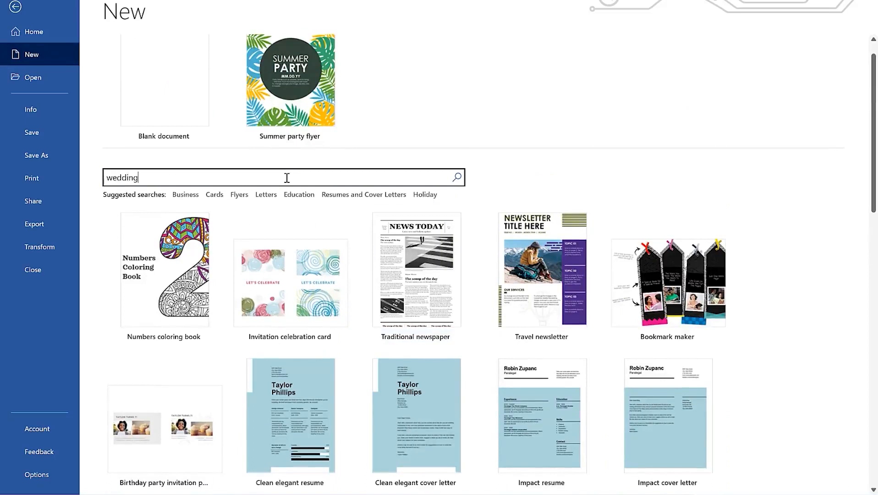
{"action": "key", "text": "Return"}
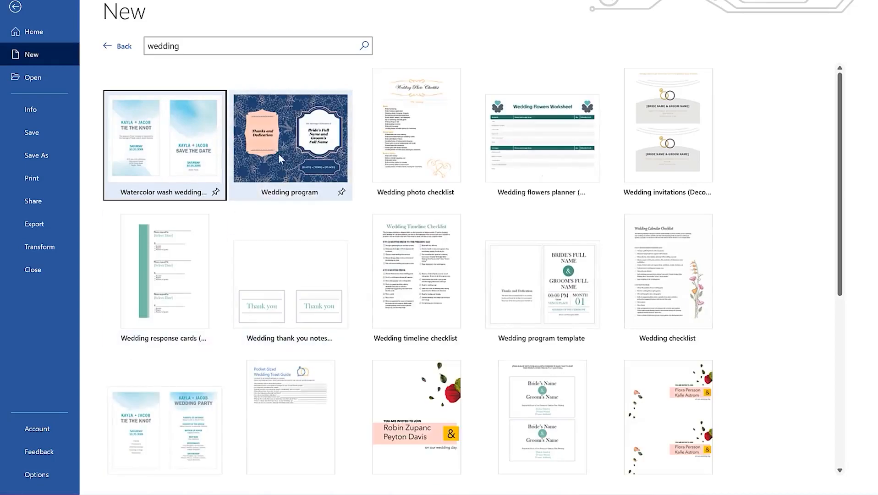
{"action": "scroll", "coordinate": [314, 292], "scroll_direction": "down", "scroll_amount": 6}
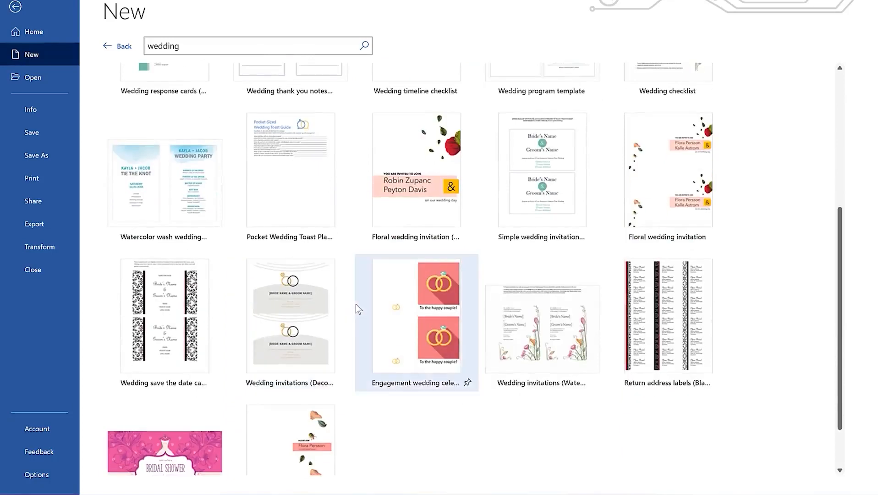
{"action": "left_click", "coordinate": [426, 279]}
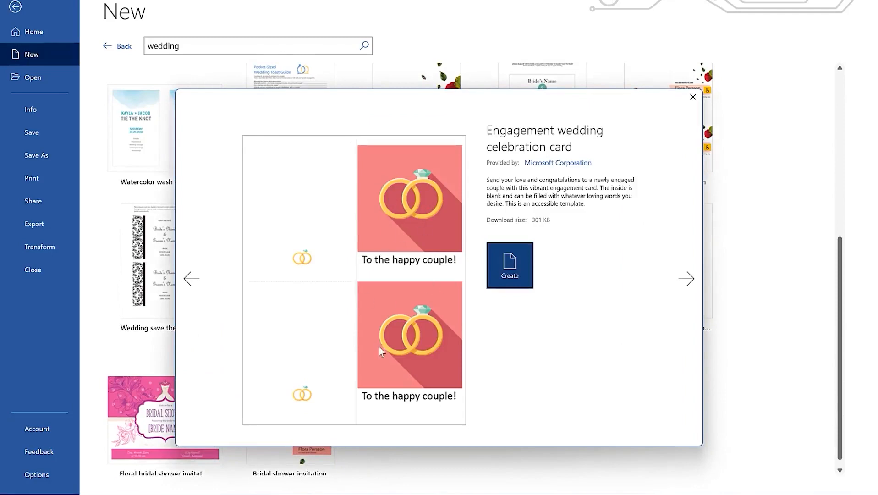
Close the preview without creating it and return to the flyer
{"action": "left_click", "coordinate": [693, 97]}
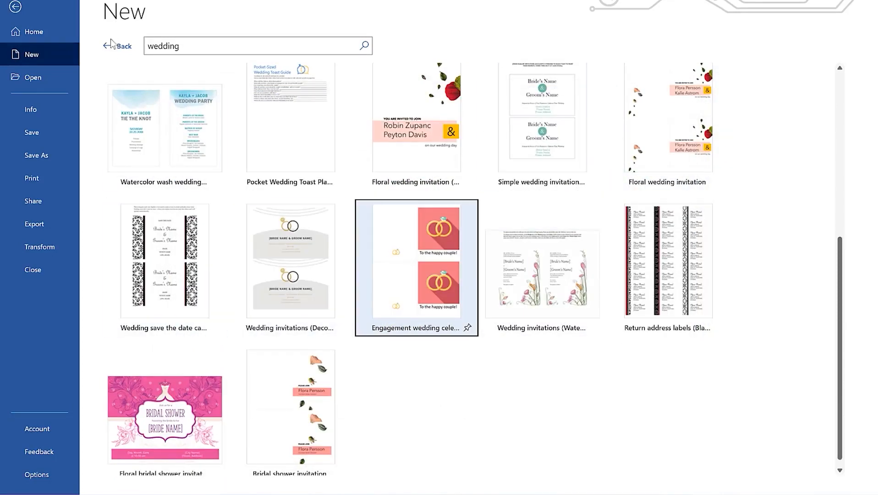
{"action": "left_click", "coordinate": [112, 46]}
{"action": "left_click", "coordinate": [17, 9]}
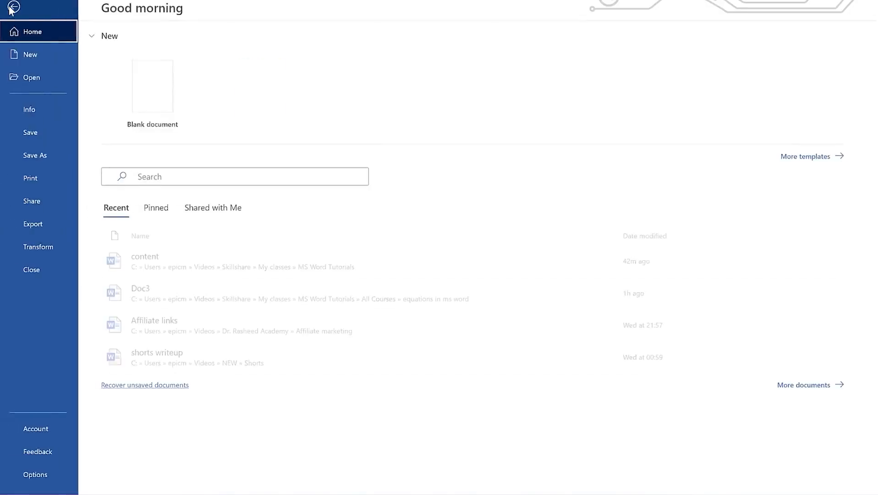
Save the flyer as EPIC in the Documents folder via Save As > Browse
{"action": "left_click", "coordinate": [17, 9]}
{"action": "left_click", "coordinate": [45, 156]}
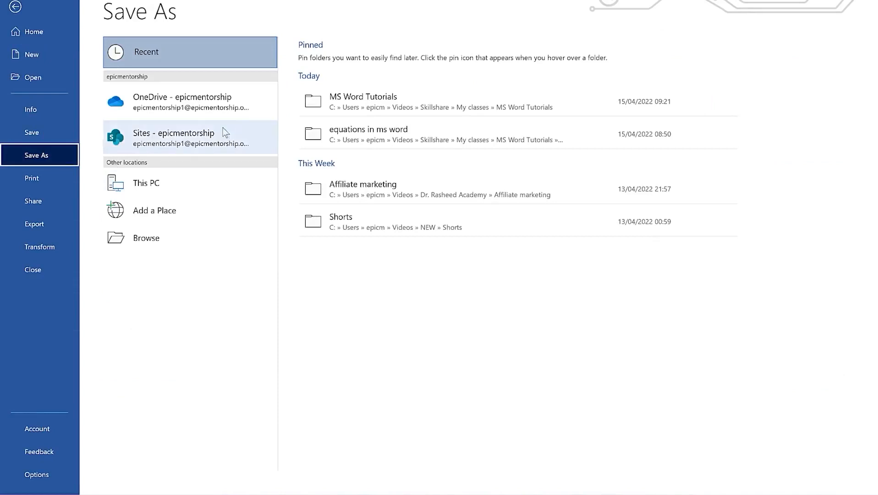
{"action": "left_click", "coordinate": [158, 238]}
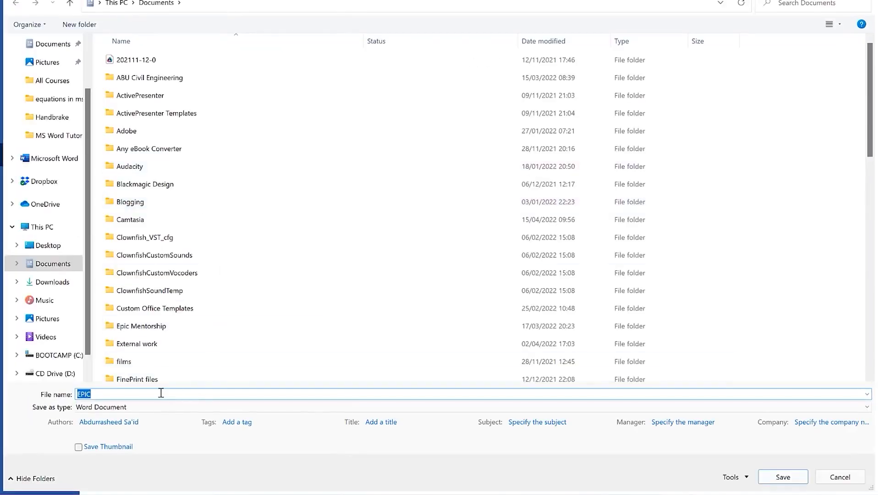
{"action": "left_click", "coordinate": [784, 476]}
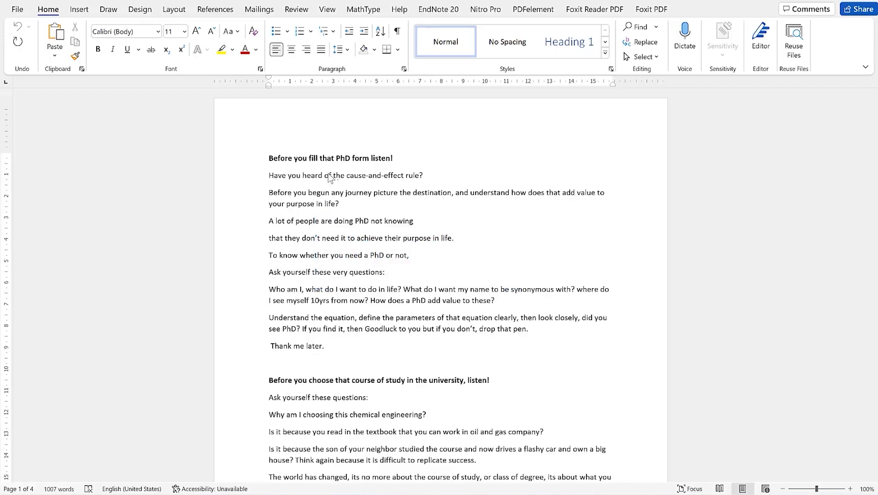
Put the cursor in the essay's bold heading and turn on Focus mode from View
{"action": "left_click", "coordinate": [311, 158]}
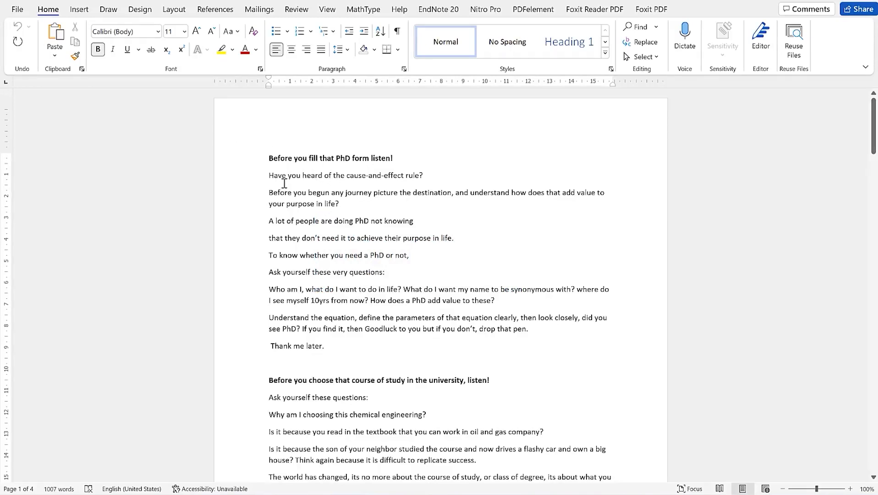
{"action": "left_click", "coordinate": [327, 10]}
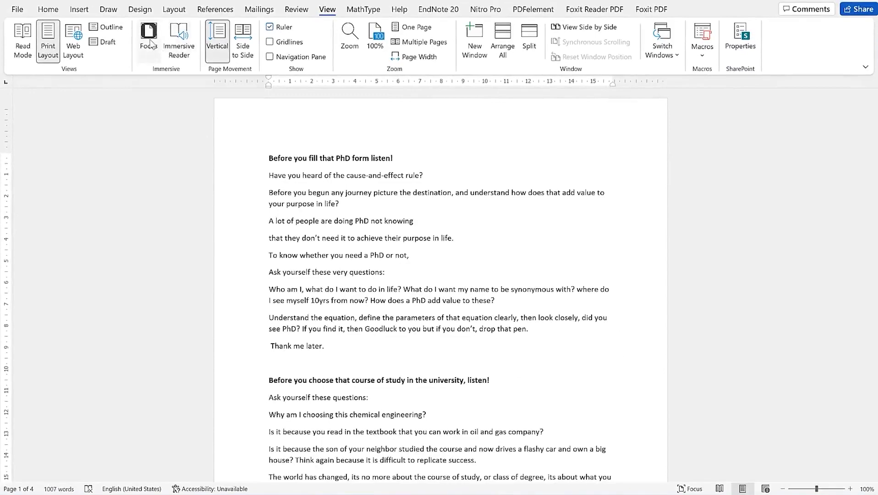
{"action": "left_click", "coordinate": [150, 43]}
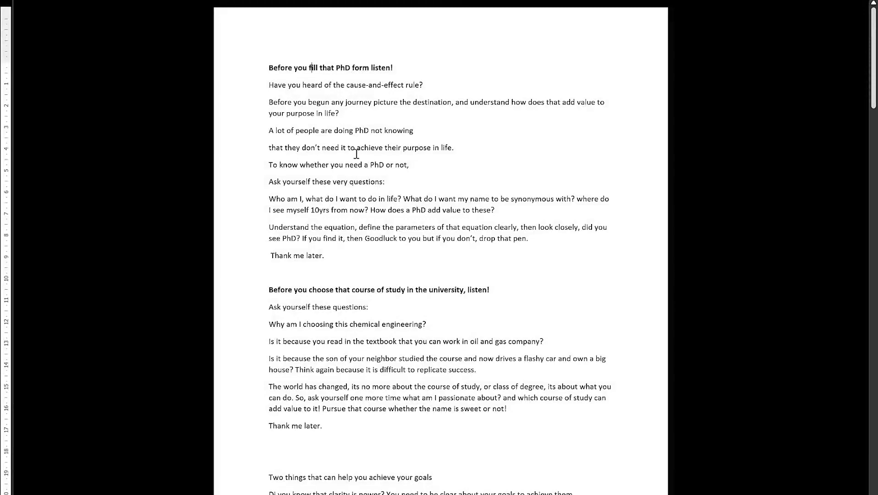
Scroll down through the essay pages in Focus mode
{"action": "scroll", "coordinate": [426, 157], "scroll_direction": "down", "scroll_amount": 10}
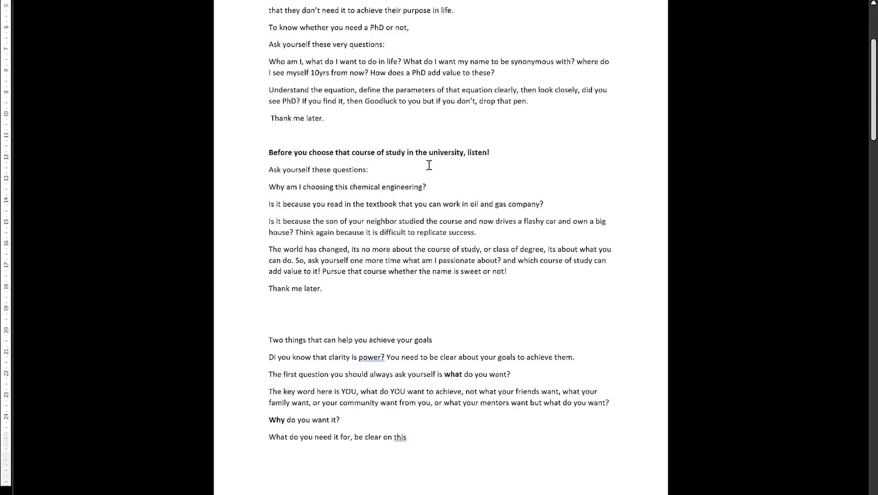
{"action": "scroll", "coordinate": [429, 165], "scroll_direction": "down", "scroll_amount": 5}
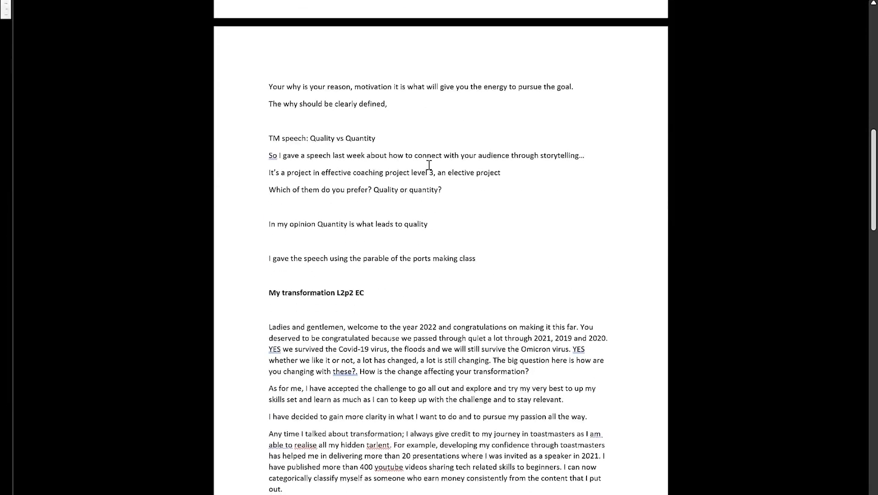
{"action": "scroll", "coordinate": [414, 172], "scroll_direction": "down", "scroll_amount": 5}
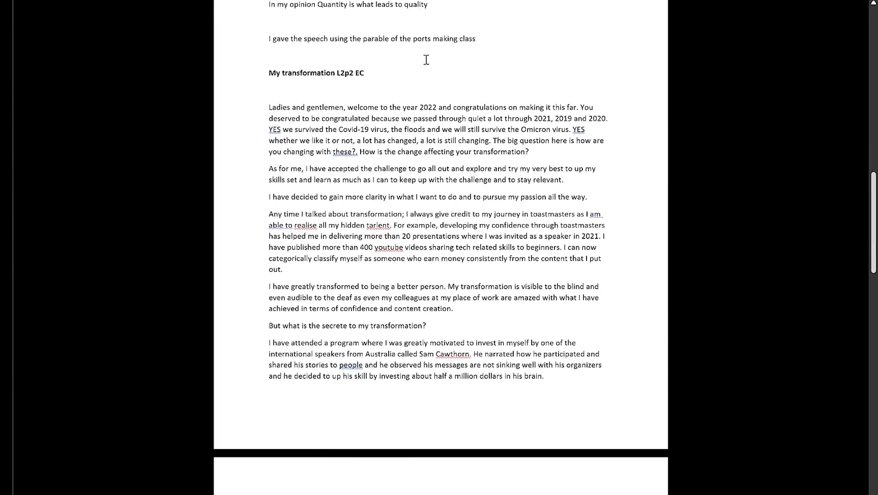
{"action": "mouse_move", "coordinate": [426, 1]}
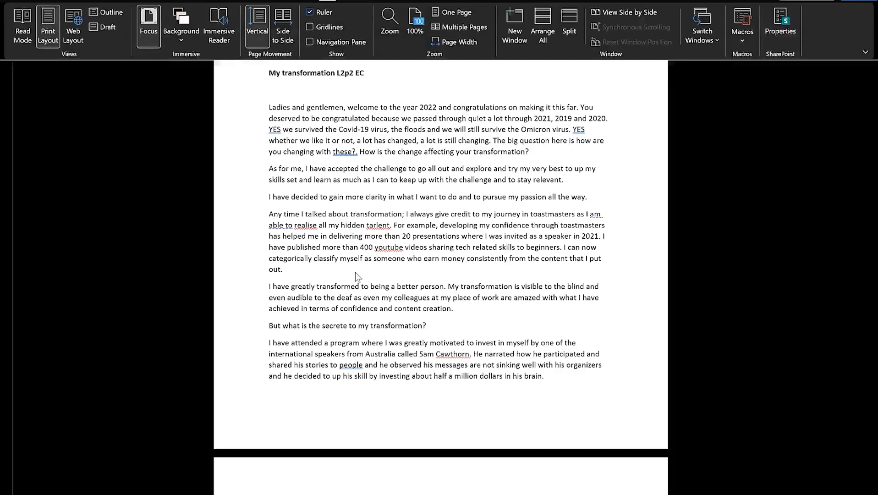
{"action": "scroll", "coordinate": [468, 269], "scroll_direction": "down", "scroll_amount": 3}
{"action": "scroll", "coordinate": [468, 270], "scroll_direction": "down", "scroll_amount": 4}
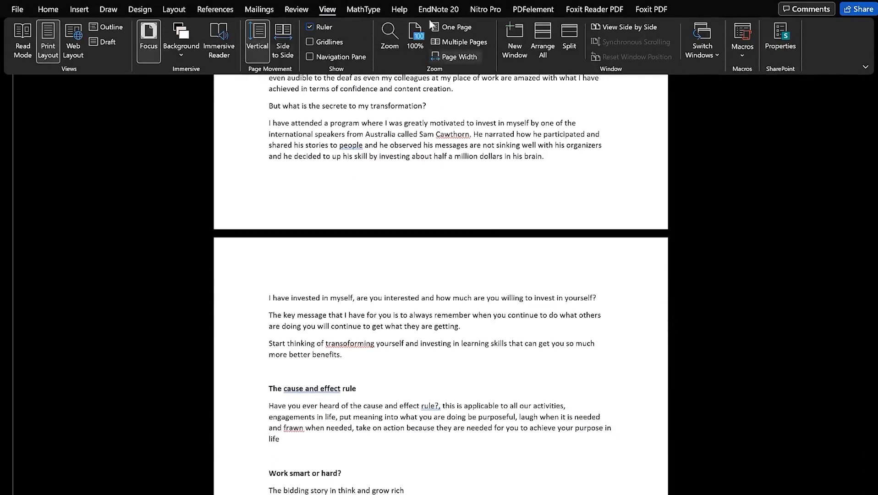
Hide the Quick Access Toolbar via ribbon display options, then return to those options
{"action": "left_click", "coordinate": [866, 67]}
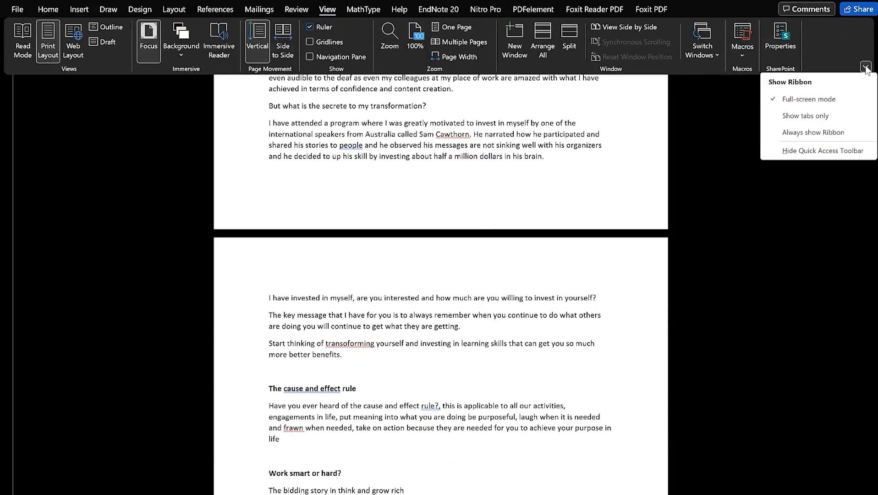
{"action": "left_click", "coordinate": [853, 151]}
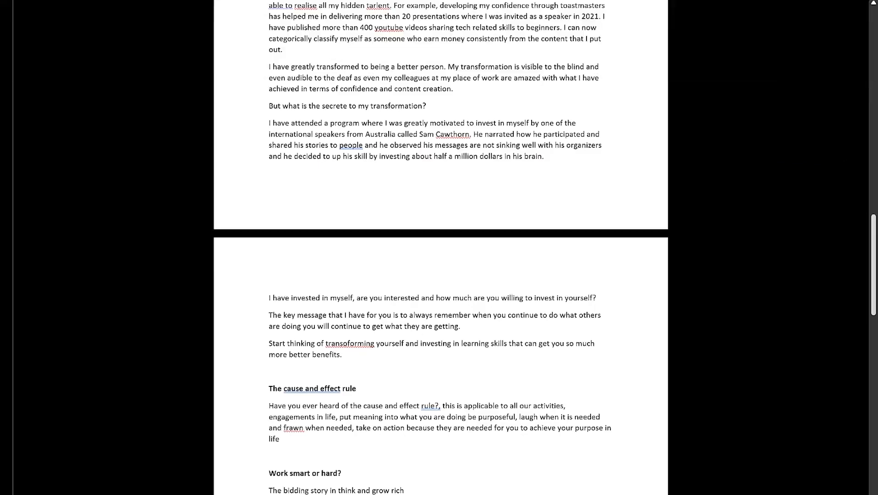
{"action": "scroll", "coordinate": [380, 219], "scroll_direction": "down", "scroll_amount": 10}
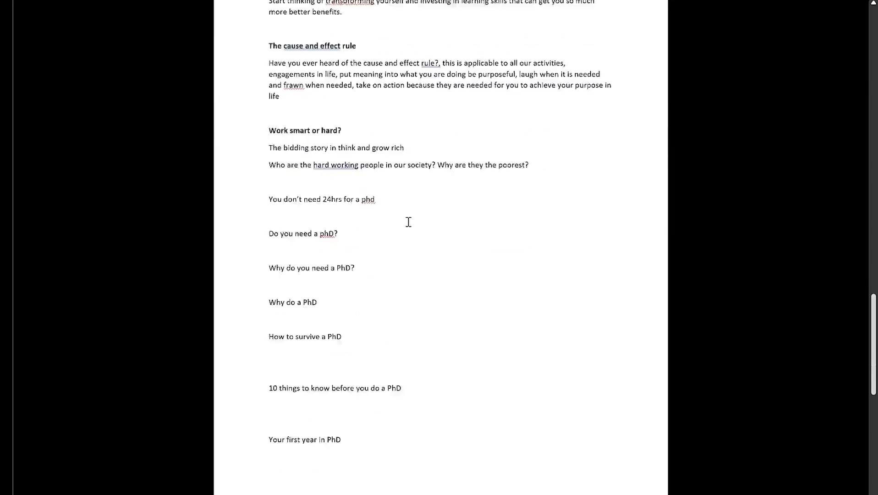
{"action": "scroll", "coordinate": [481, 199], "scroll_direction": "up", "scroll_amount": 5}
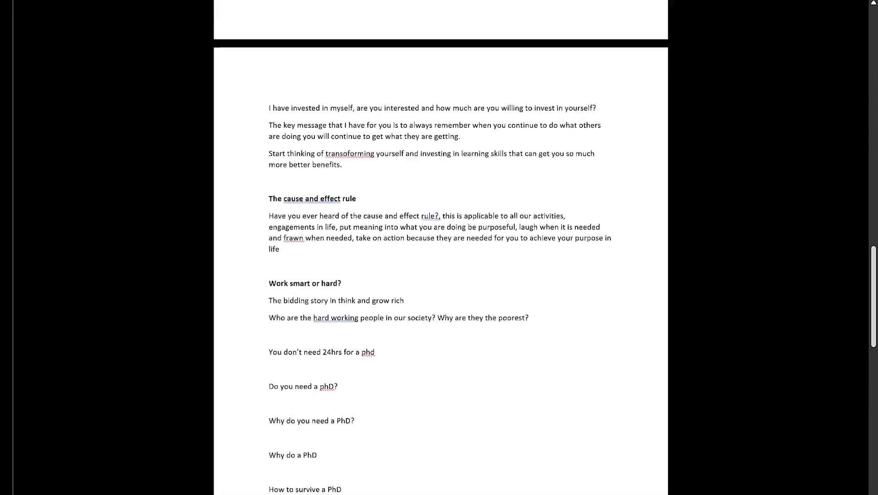
{"action": "left_click", "coordinate": [874, 5]}
{"action": "left_click", "coordinate": [873, 5]}
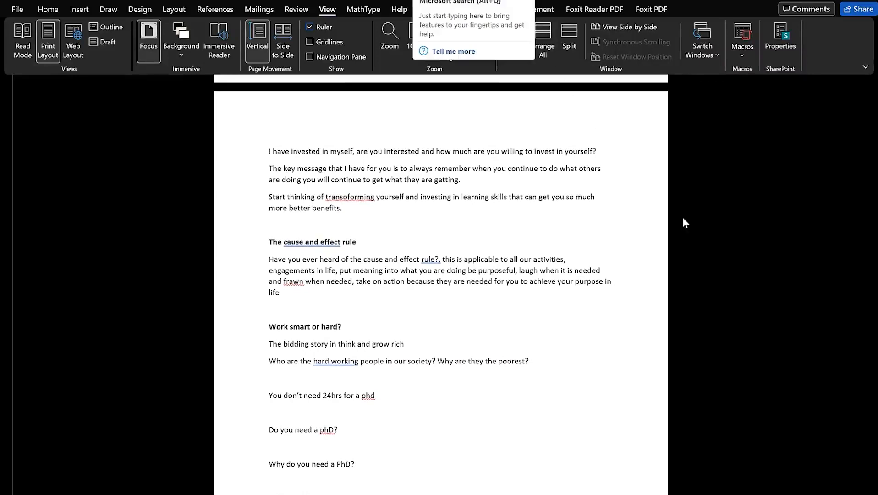
{"action": "mouse_move", "coordinate": [525, 1]}
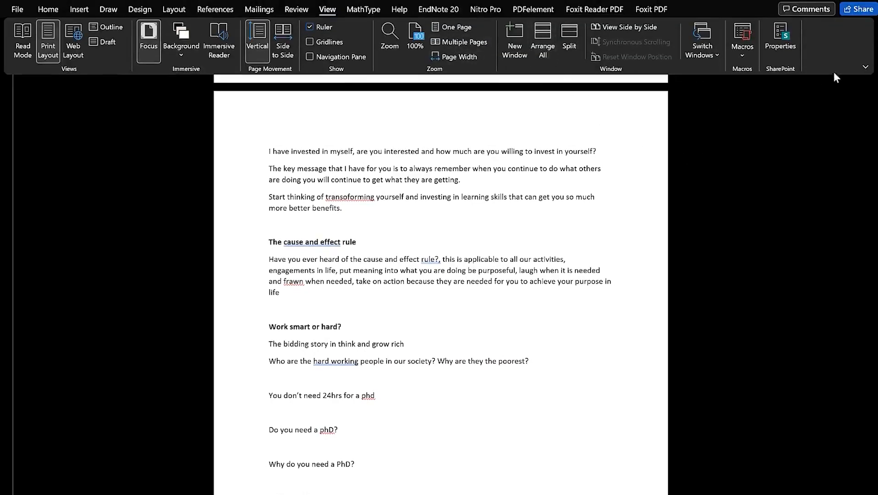
{"action": "left_click", "coordinate": [866, 67]}
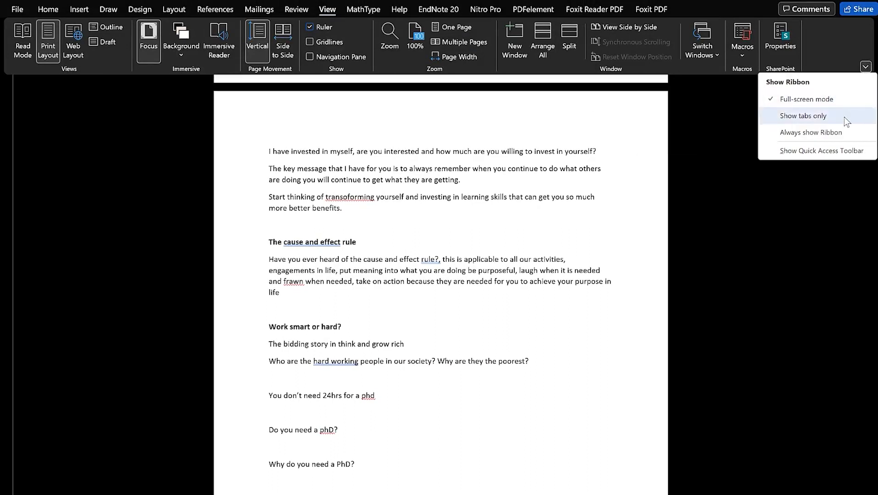
Leave Focus mode by setting the ribbon display to Show tabs only
{"action": "left_click", "coordinate": [803, 116]}
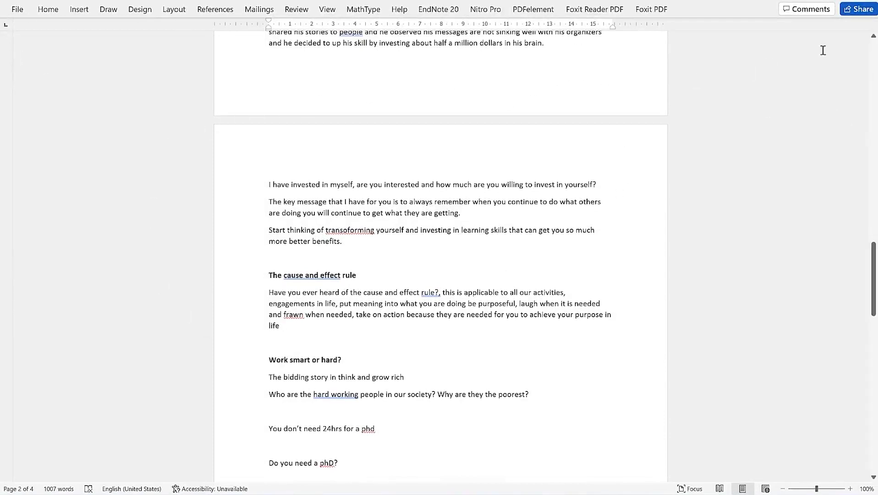
{"action": "left_click", "coordinate": [873, 36]}
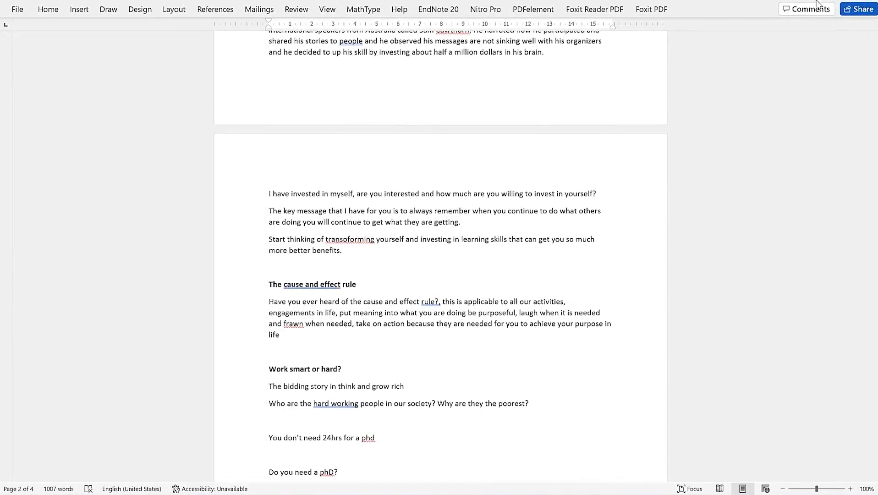
{"action": "scroll", "coordinate": [300, 30], "scroll_direction": "up", "scroll_amount": 1}
Put the window into Full-screen mode and reveal the ribbon with Alt
{"action": "left_click", "coordinate": [319, 11]}
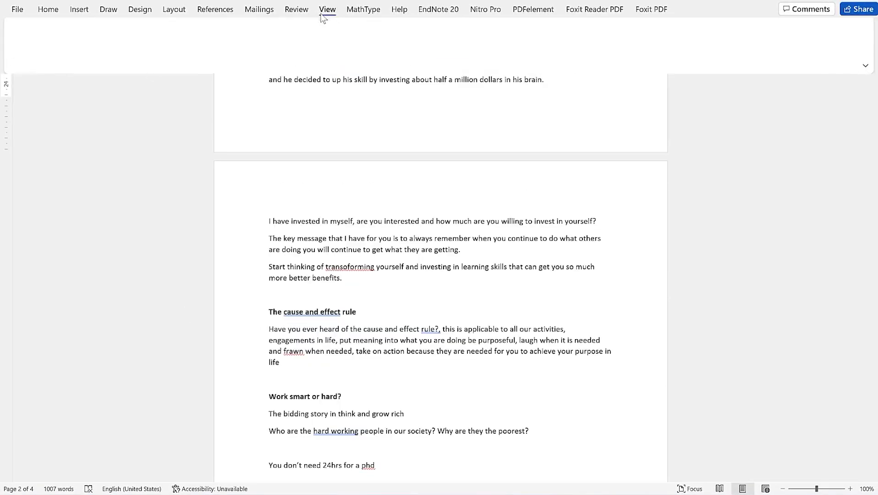
{"action": "left_click", "coordinate": [866, 67]}
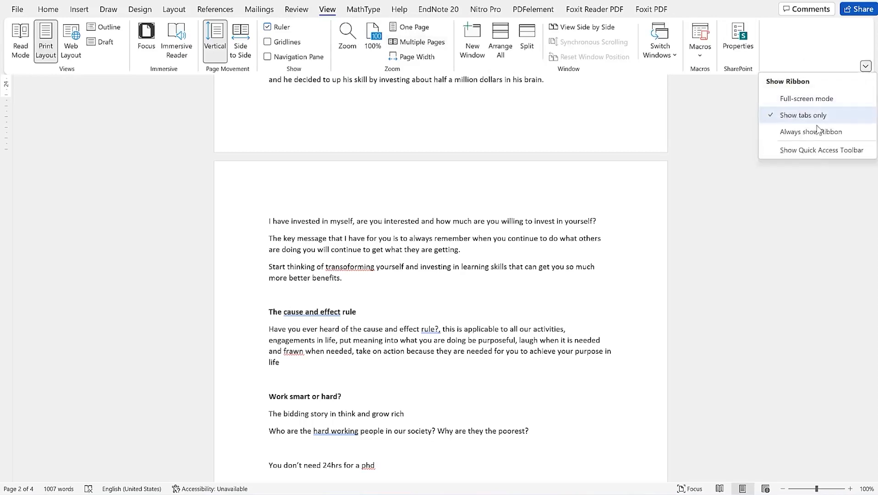
{"action": "left_click", "coordinate": [820, 99]}
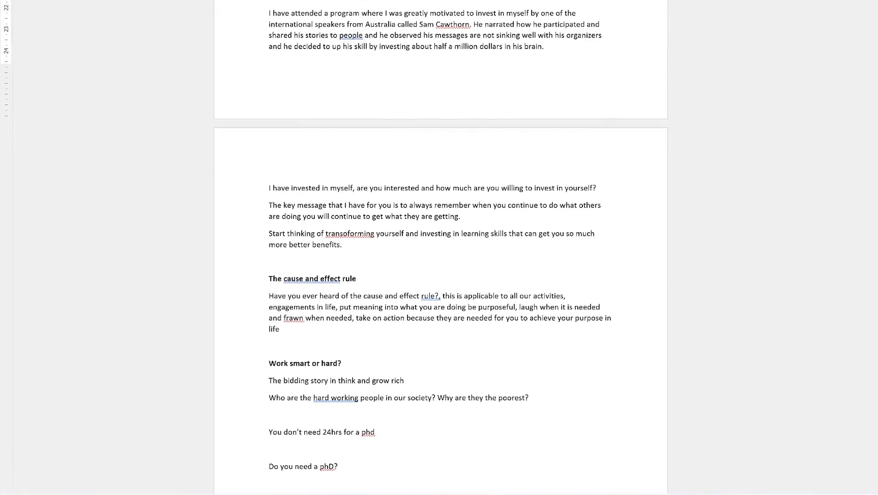
{"action": "key", "text": "alt"}
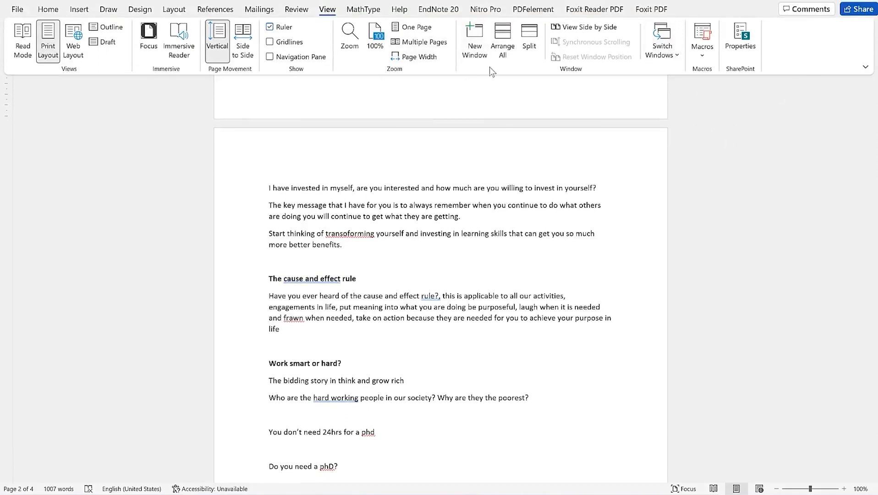
Open the essay in Immersive Reader and set the column width to full
{"action": "left_click", "coordinate": [179, 50]}
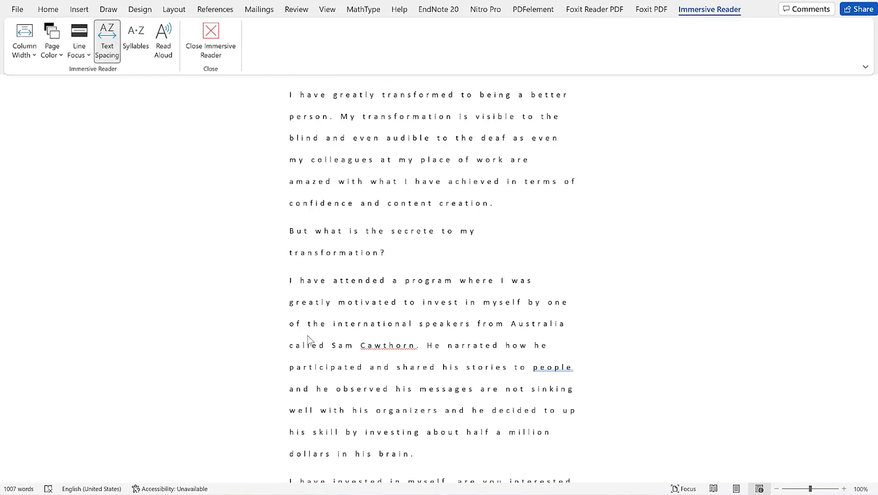
{"action": "left_click", "coordinate": [31, 58]}
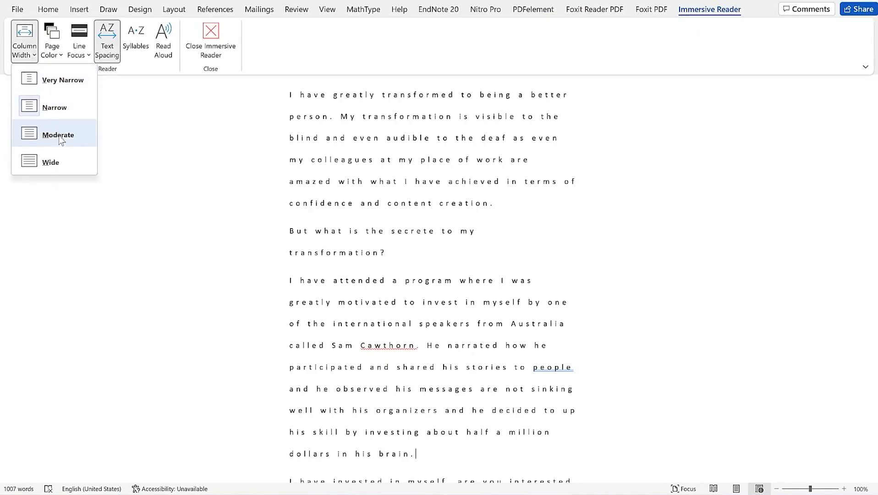
{"action": "left_click", "coordinate": [60, 162]}
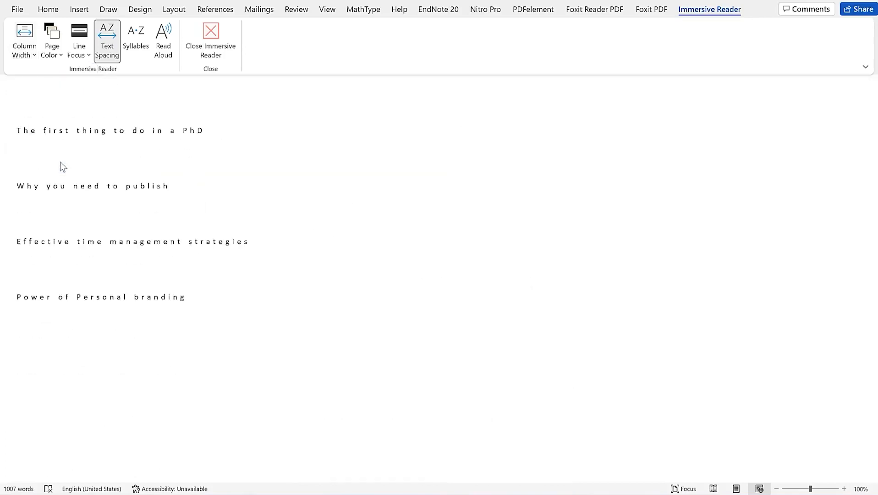
{"action": "scroll", "coordinate": [55, 83], "scroll_direction": "up", "scroll_amount": 3}
Try a Narrow column, settle on Moderate width, and preview Page Color choices
{"action": "left_click", "coordinate": [29, 53]}
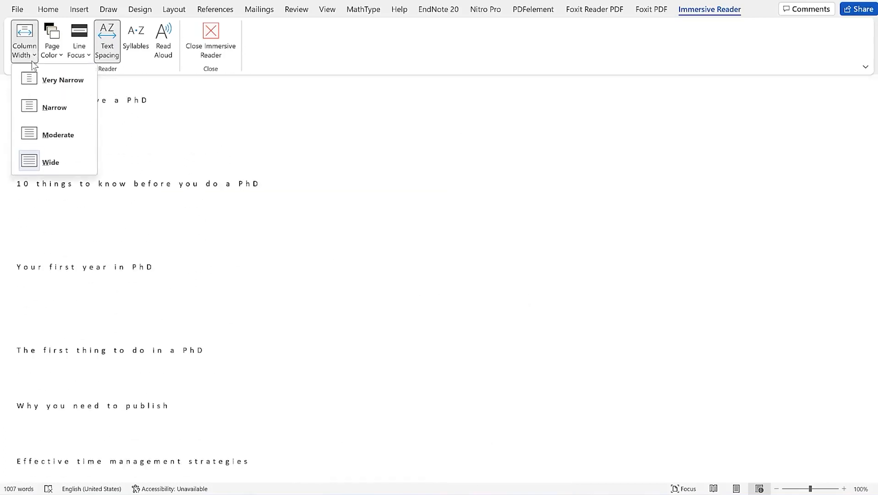
{"action": "left_click", "coordinate": [55, 106]}
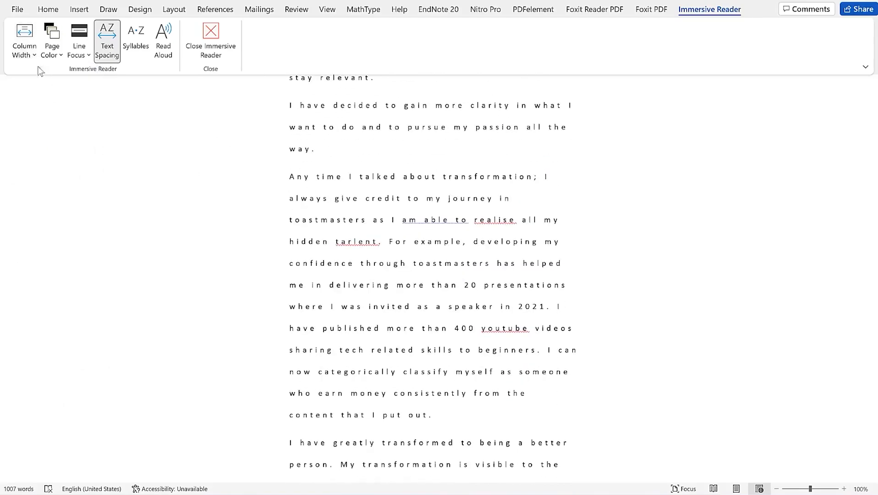
{"action": "left_click", "coordinate": [31, 54]}
{"action": "left_click", "coordinate": [61, 134]}
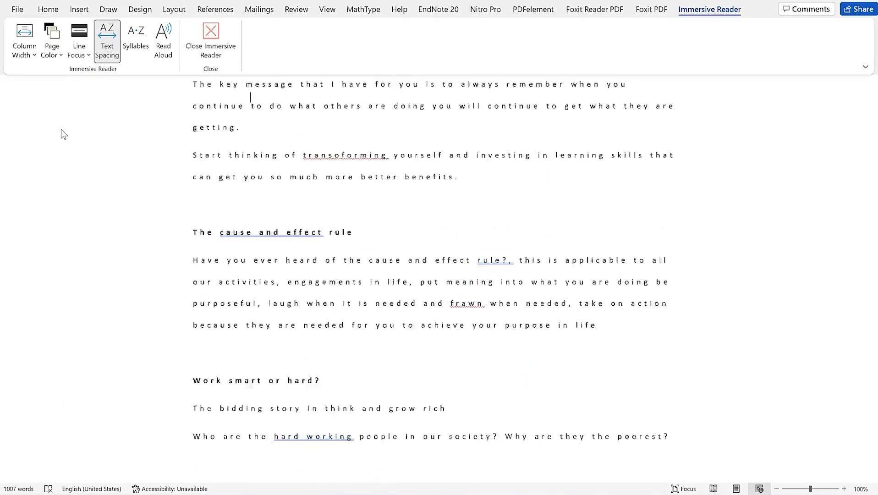
{"action": "left_click", "coordinate": [58, 55]}
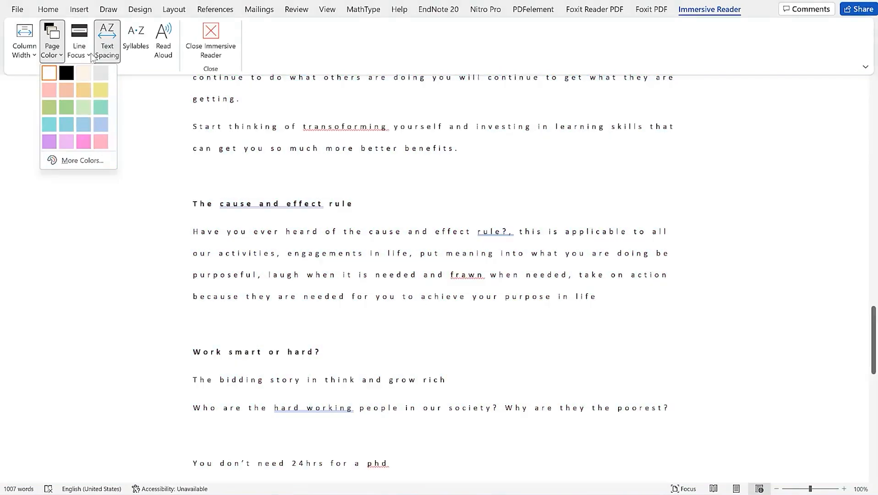
Set Line Focus to One Line and scroll through the essay
{"action": "left_click", "coordinate": [87, 54]}
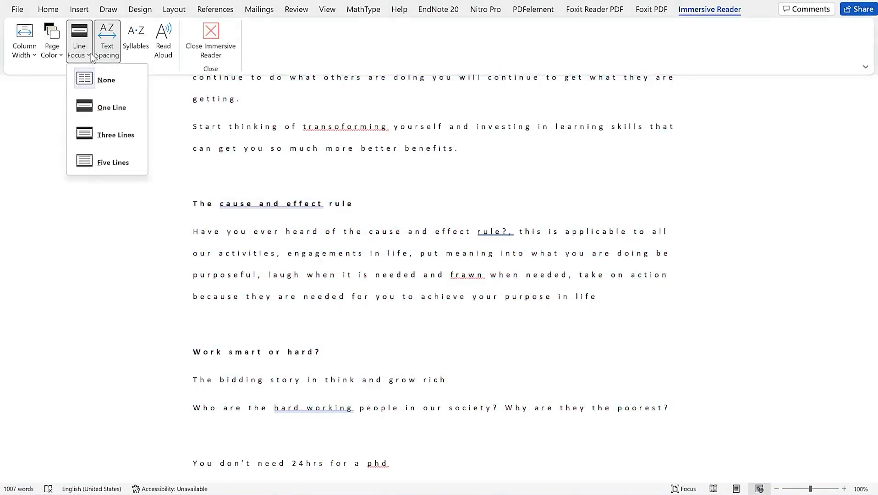
{"action": "left_click", "coordinate": [107, 109]}
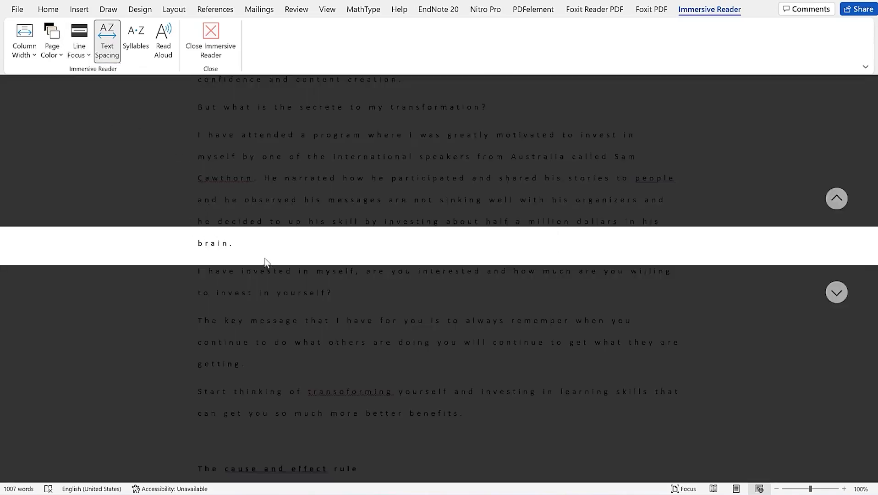
{"action": "scroll", "coordinate": [254, 259], "scroll_direction": "down", "scroll_amount": 5}
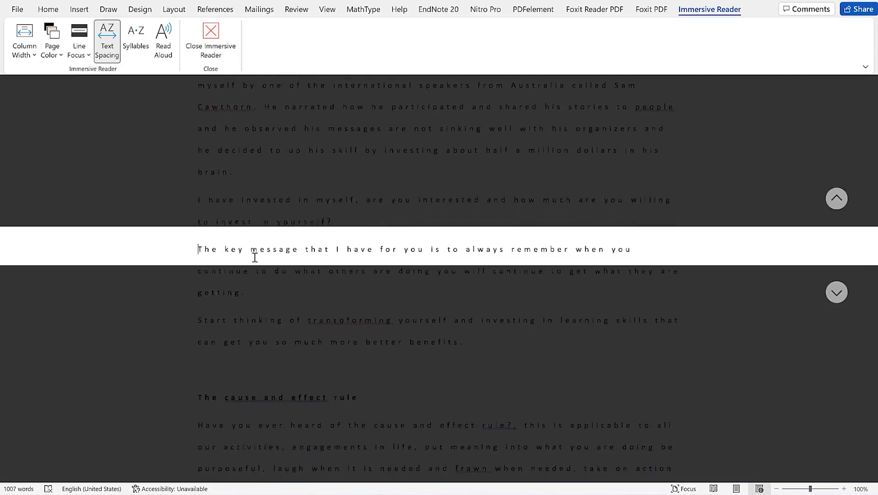
{"action": "scroll", "coordinate": [254, 258], "scroll_direction": "down", "scroll_amount": 3}
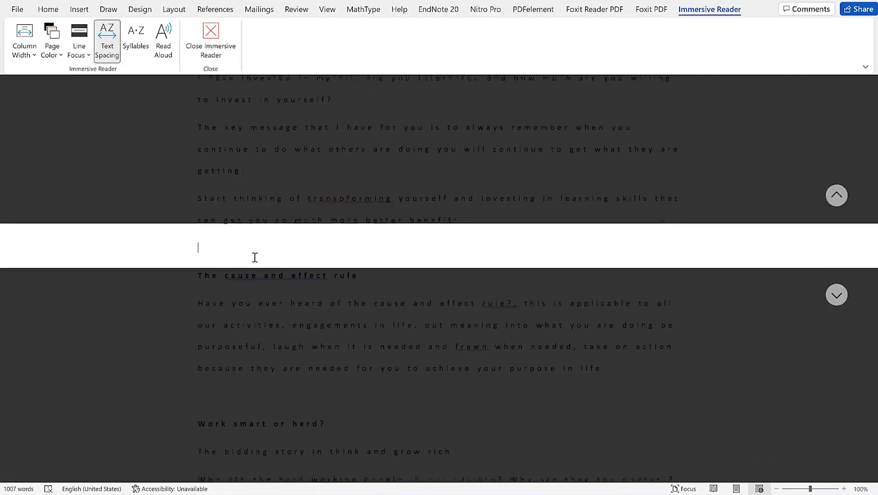
{"action": "scroll", "coordinate": [254, 256], "scroll_direction": "down", "scroll_amount": 4}
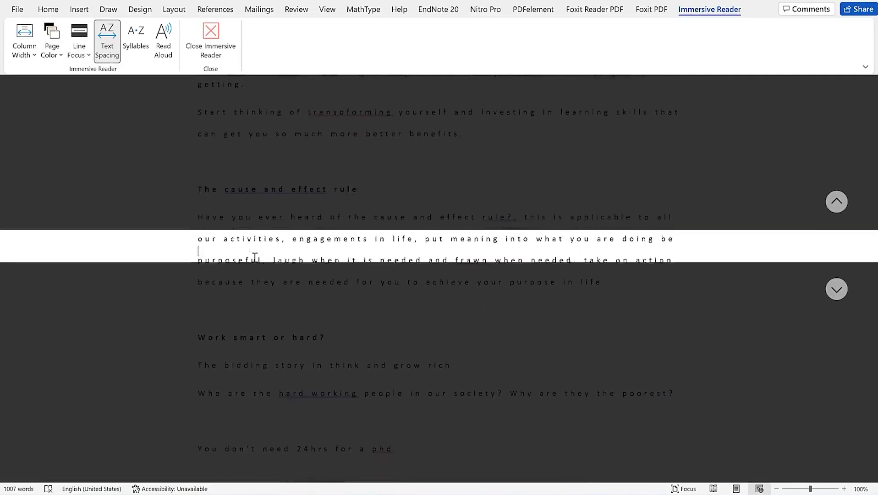
Widen Line Focus to Three Lines, then to Five Lines
{"action": "left_click", "coordinate": [83, 51]}
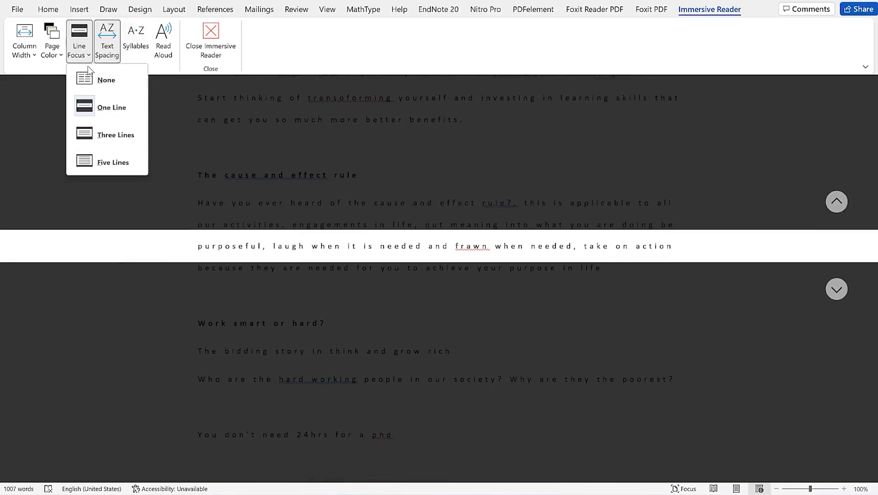
{"action": "left_click", "coordinate": [120, 137]}
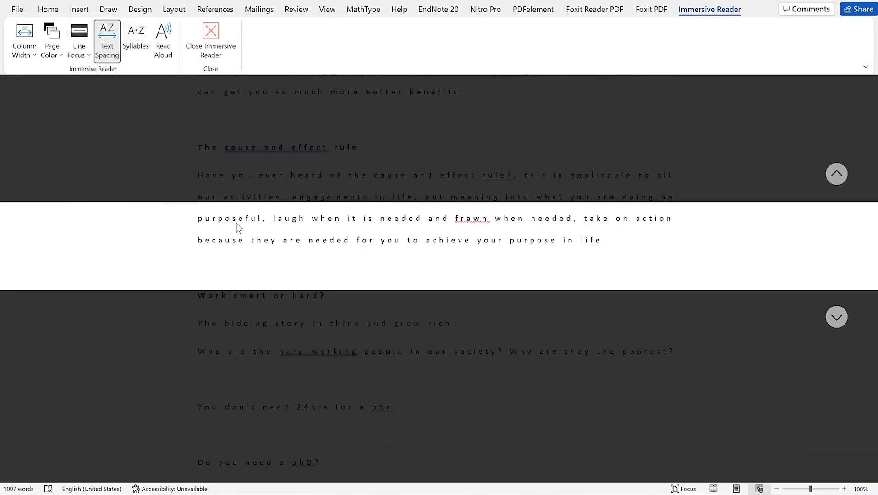
{"action": "scroll", "coordinate": [239, 228], "scroll_direction": "down", "scroll_amount": 10}
{"action": "scroll", "coordinate": [251, 236], "scroll_direction": "down", "scroll_amount": 10}
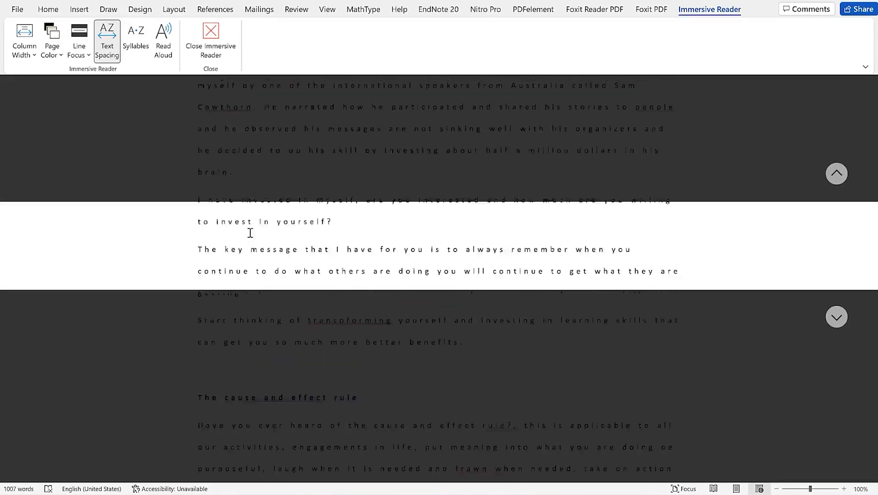
{"action": "scroll", "coordinate": [250, 232], "scroll_direction": "up", "scroll_amount": 6}
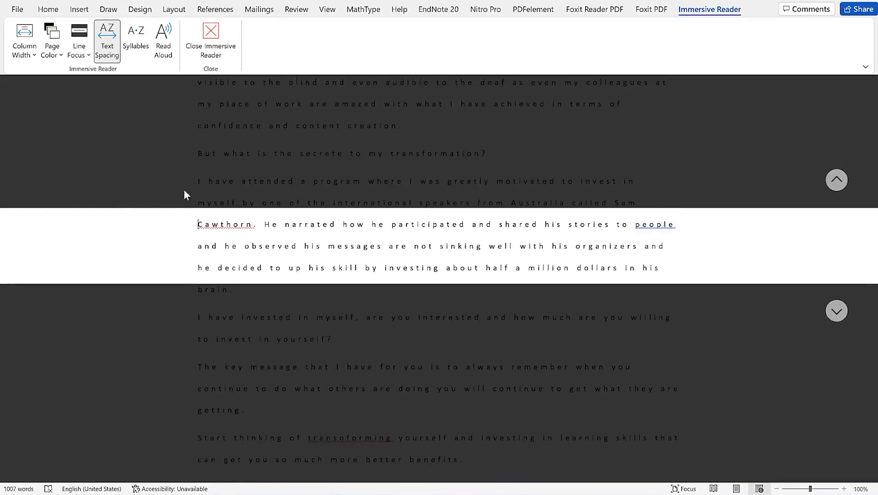
{"action": "left_click", "coordinate": [79, 48]}
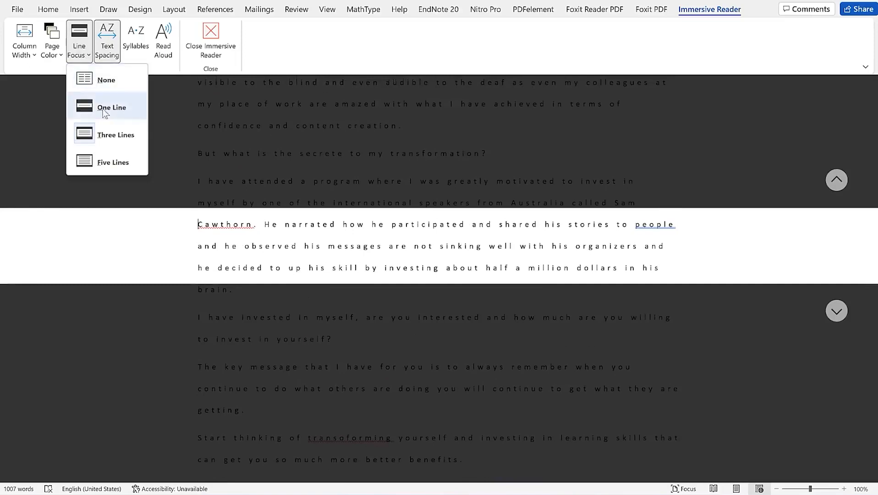
{"action": "left_click", "coordinate": [119, 162]}
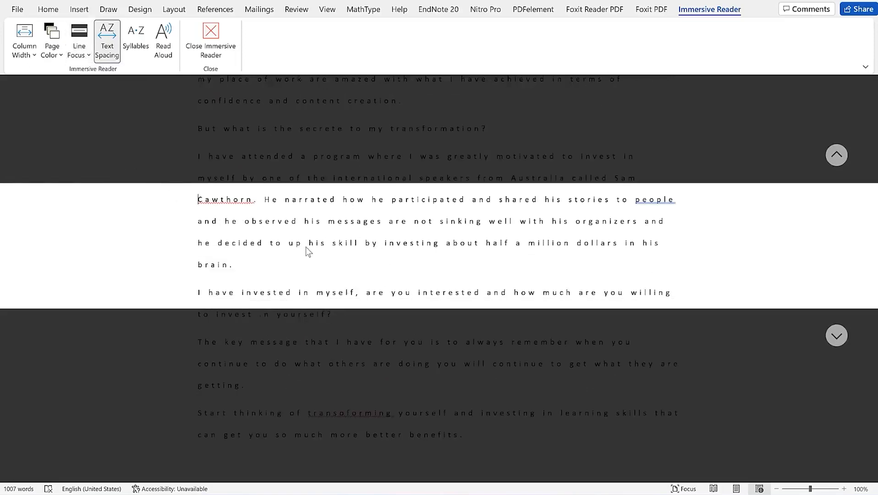
Turn Syllables on, scroll to inspect the breaks, then turn Syllables off
{"action": "left_click", "coordinate": [136, 48]}
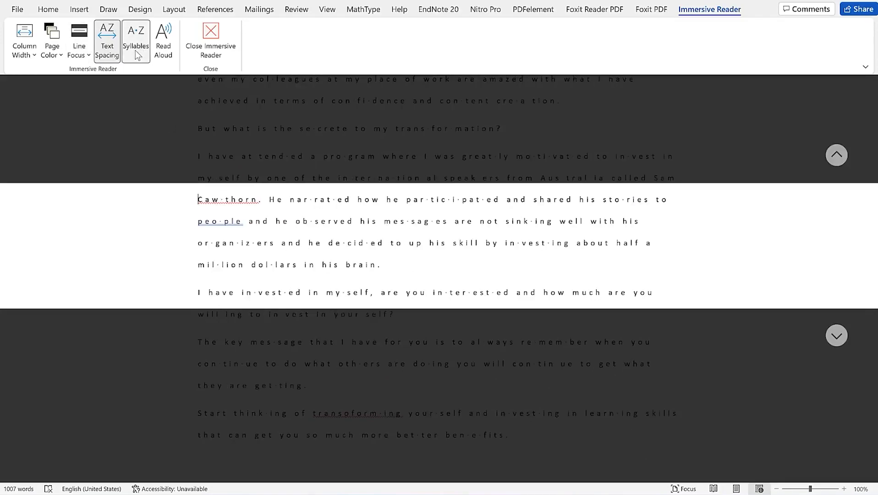
{"action": "scroll", "coordinate": [278, 229], "scroll_direction": "down", "scroll_amount": 15}
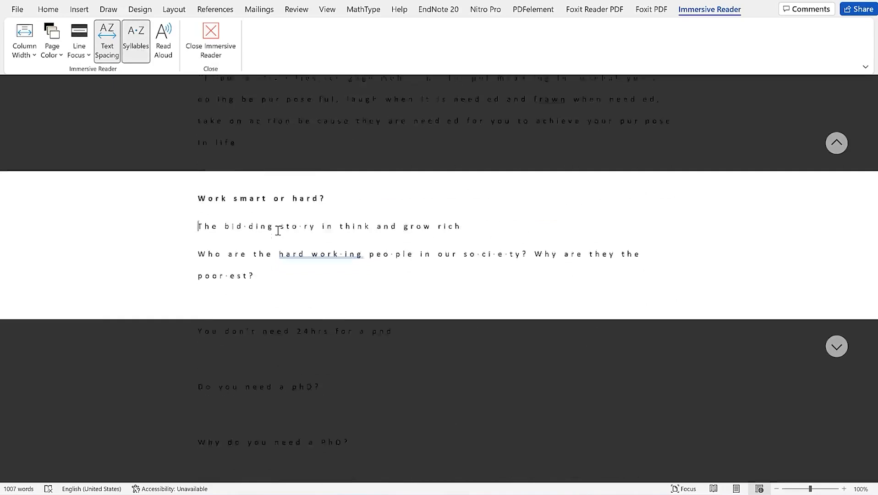
{"action": "scroll", "coordinate": [277, 231], "scroll_direction": "down", "scroll_amount": 5}
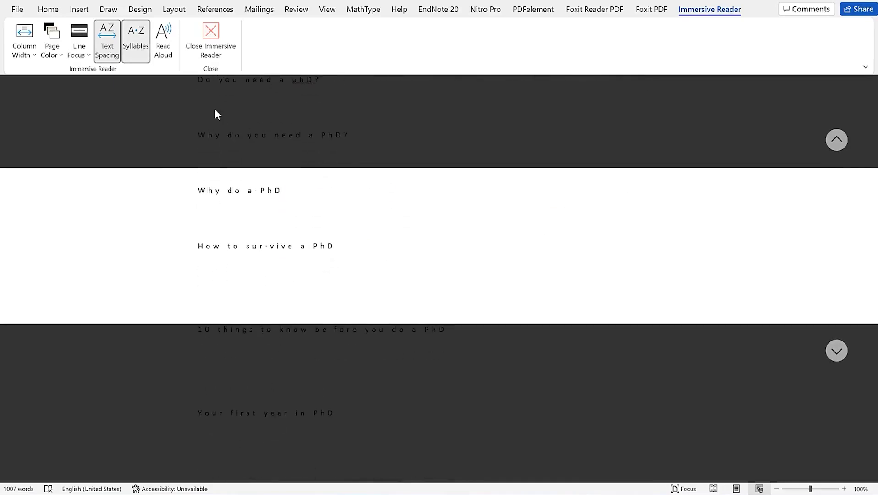
{"action": "left_click", "coordinate": [136, 40]}
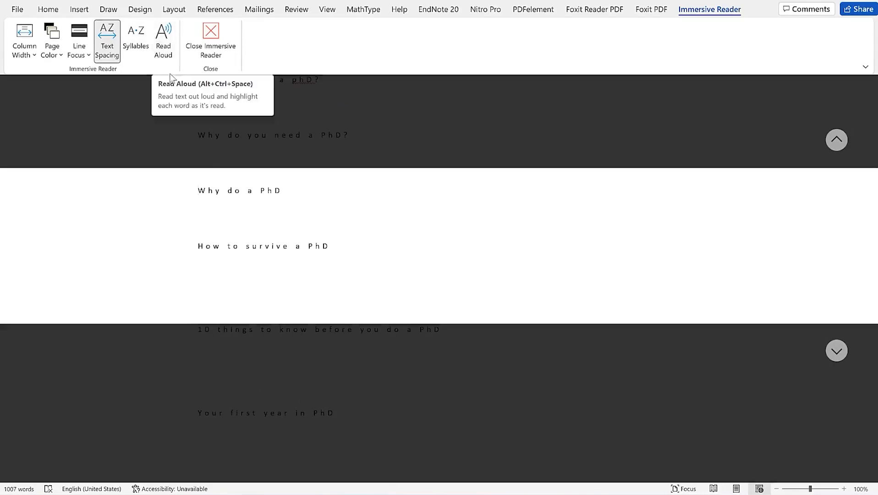
{"action": "scroll", "coordinate": [378, 227], "scroll_direction": "down", "scroll_amount": 15}
{"action": "scroll", "coordinate": [378, 228], "scroll_direction": "up", "scroll_amount": 20}
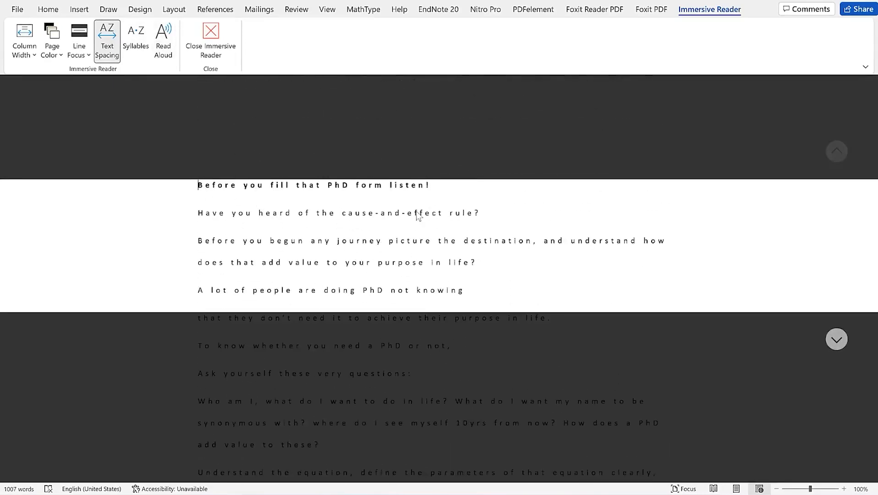
Start Read Aloud, raise the system volume to 45, then resume and pause playback
{"action": "left_click", "coordinate": [164, 41]}
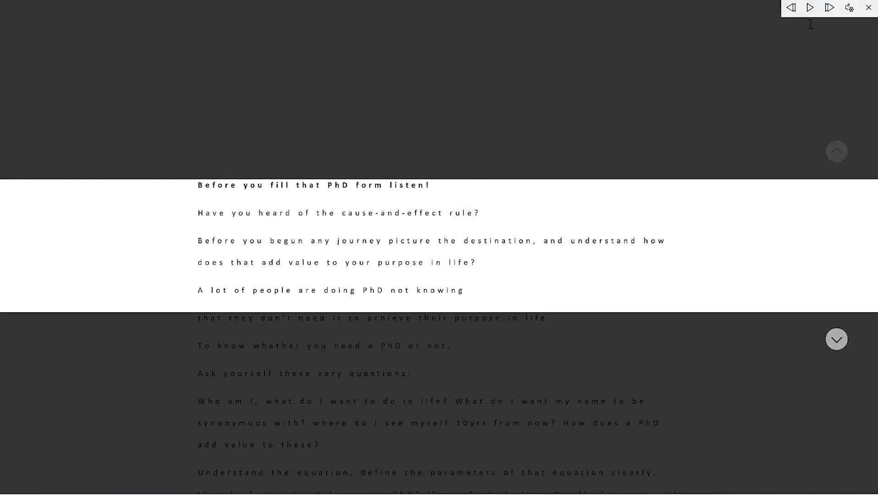
{"action": "key", "text": "super+a"}
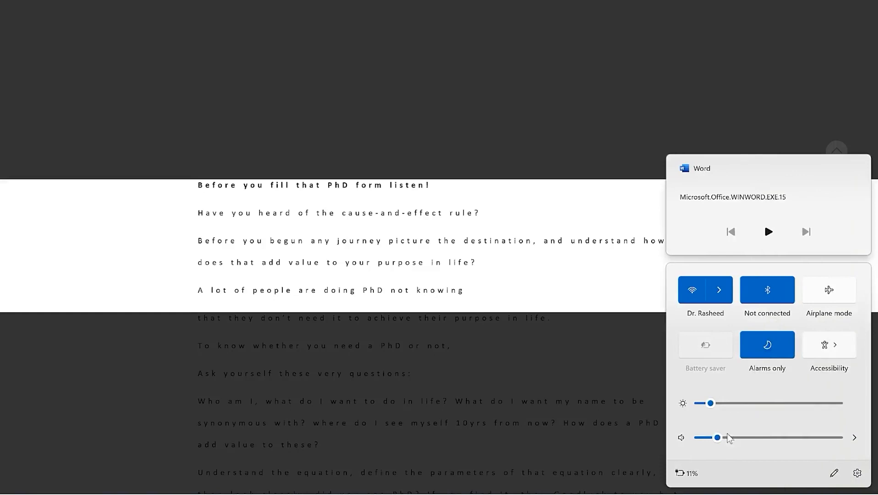
{"action": "left_click_drag", "start_coordinate": [717, 437], "coordinate": [784, 444]}
{"action": "left_click", "coordinate": [200, 183]}
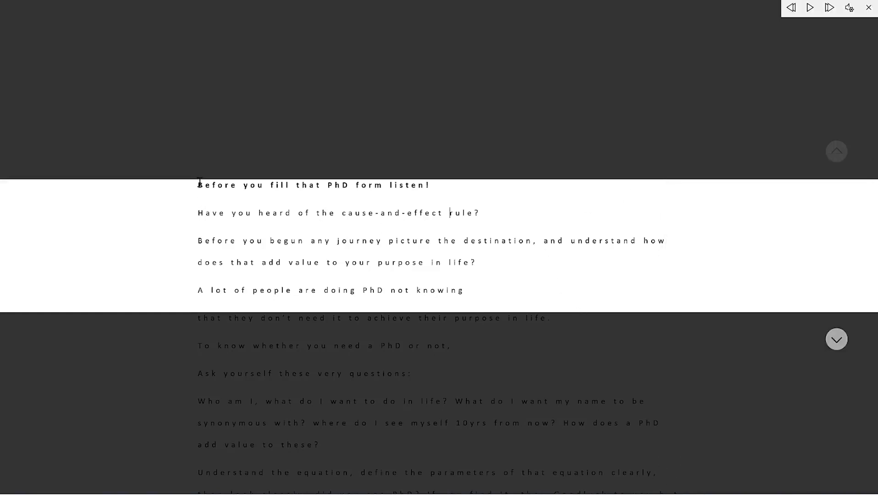
{"action": "left_click", "coordinate": [810, 8]}
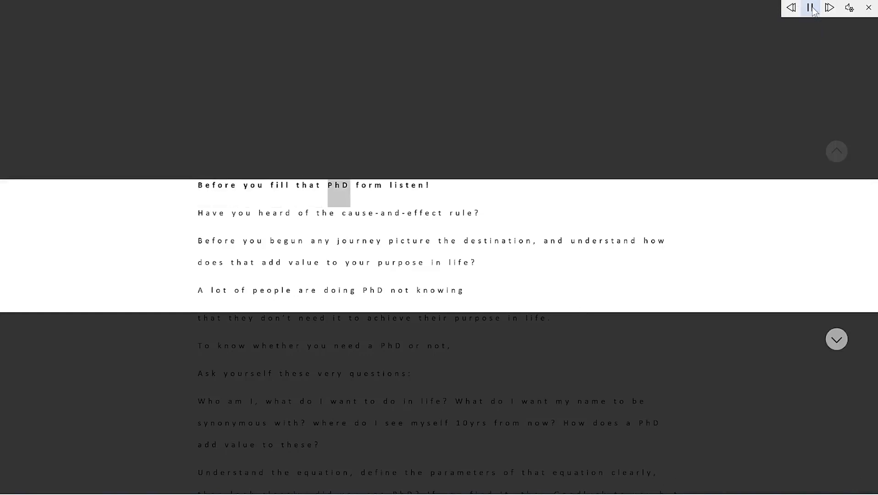
{"action": "left_click", "coordinate": [811, 8]}
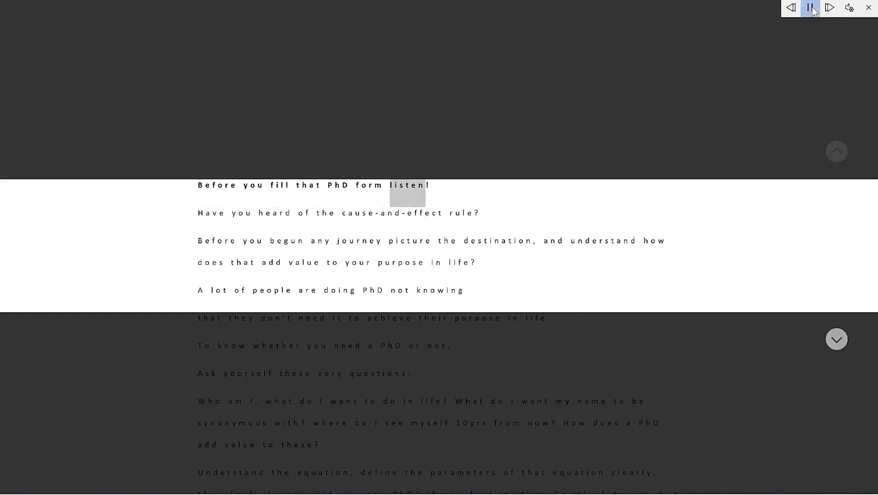
Adjust the reading speed and switch the voice to Microsoft Mark, then Microsoft Zira
{"action": "left_click", "coordinate": [852, 10]}
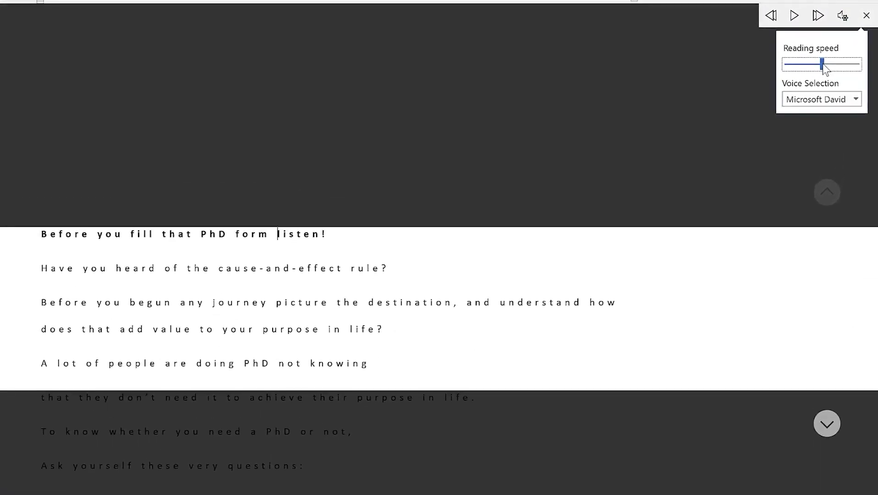
{"action": "left_click_drag", "start_coordinate": [823, 65], "coordinate": [812, 66]}
{"action": "left_click", "coordinate": [844, 104]}
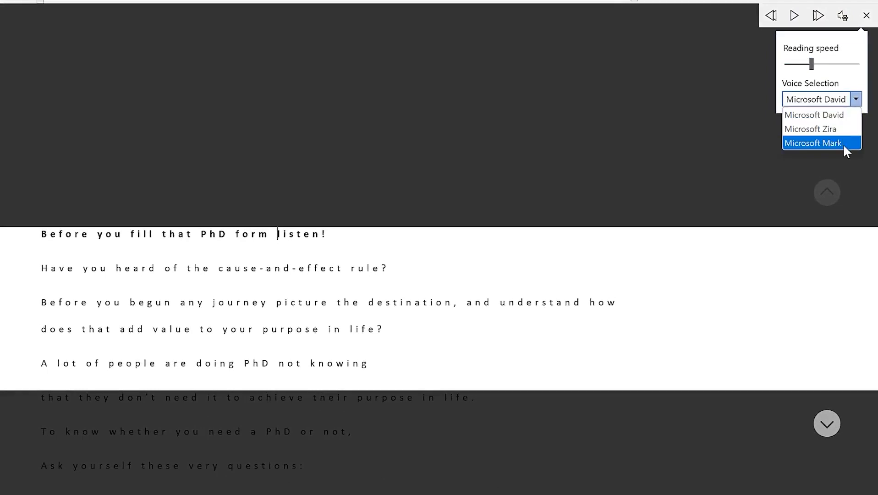
{"action": "left_click", "coordinate": [842, 142]}
{"action": "left_click", "coordinate": [855, 99]}
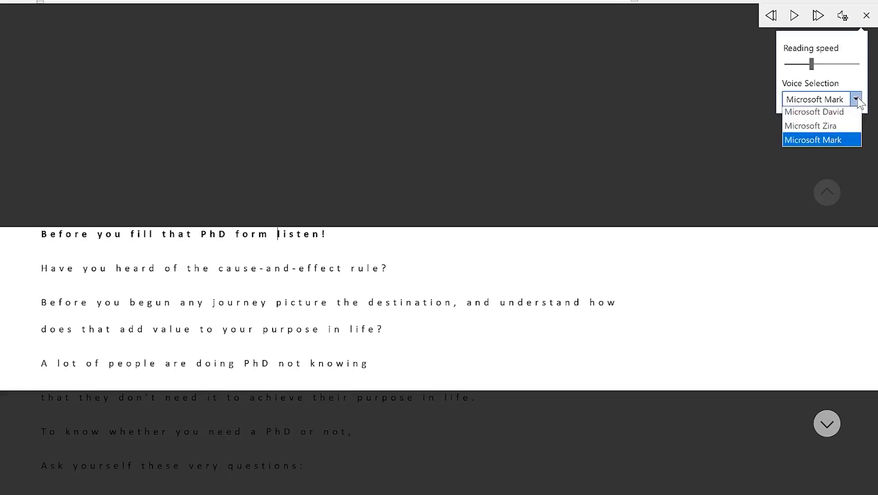
{"action": "left_click", "coordinate": [837, 128]}
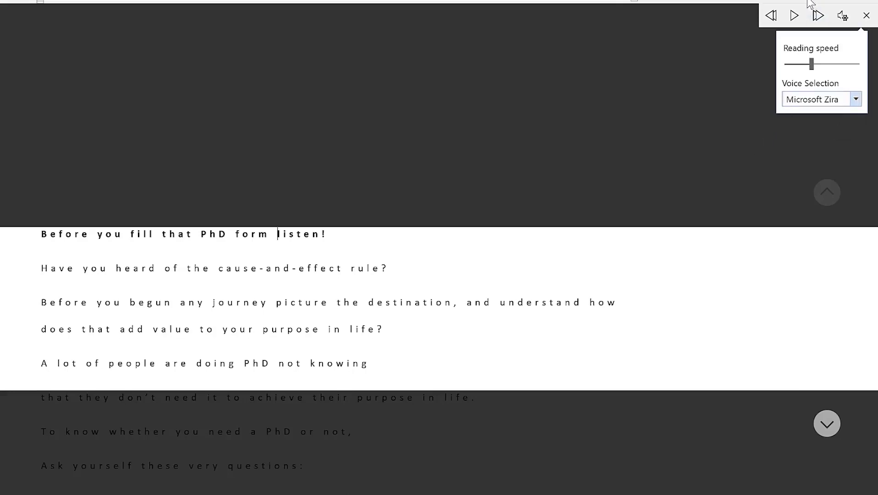
Play with Zira, slow the reading speed slightly, resume, then pause read-aloud
{"action": "left_click", "coordinate": [797, 17]}
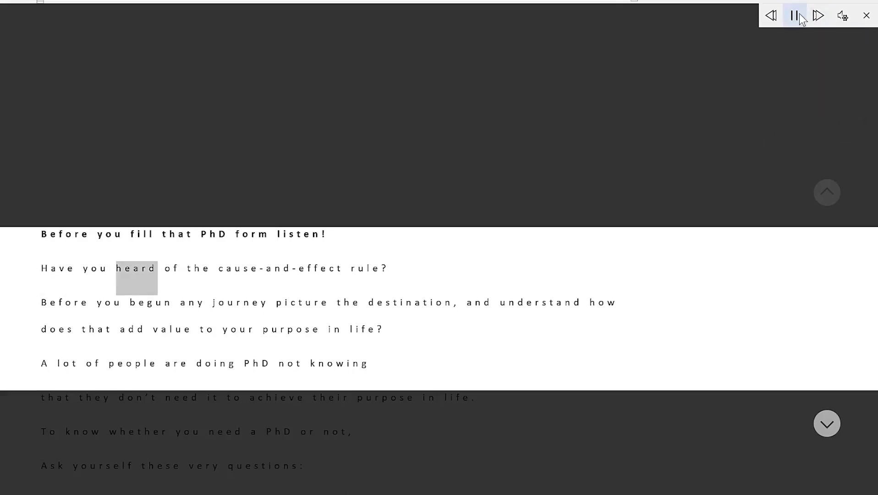
{"action": "left_click", "coordinate": [801, 19]}
{"action": "left_click", "coordinate": [846, 18]}
{"action": "left_click_drag", "start_coordinate": [811, 65], "coordinate": [797, 65]}
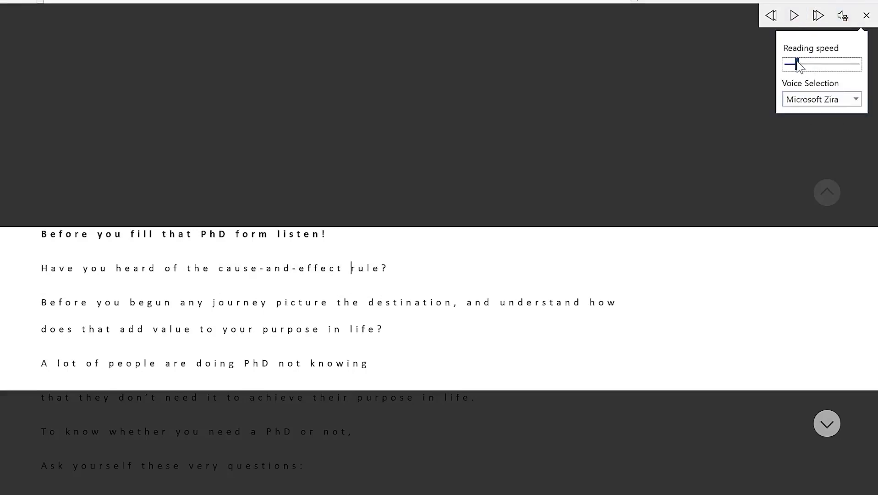
{"action": "left_click", "coordinate": [794, 17]}
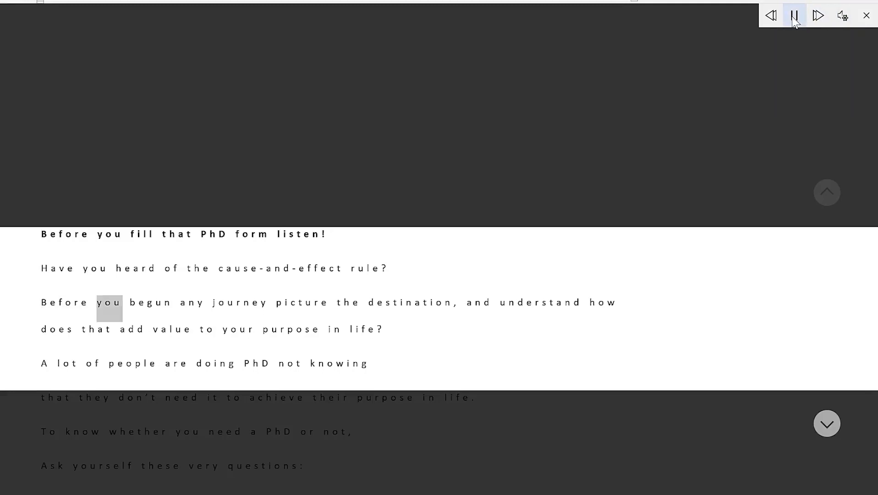
{"action": "left_click", "coordinate": [795, 17]}
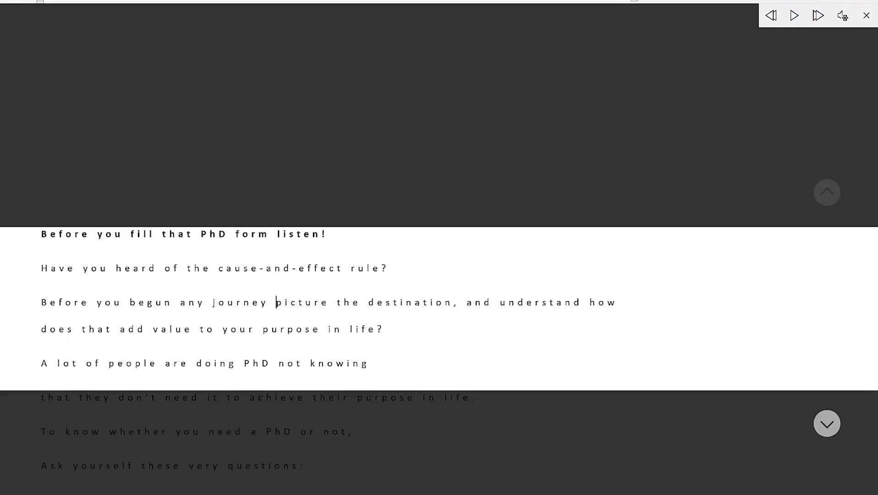
{"action": "mouse_move", "coordinate": [0, 135]}
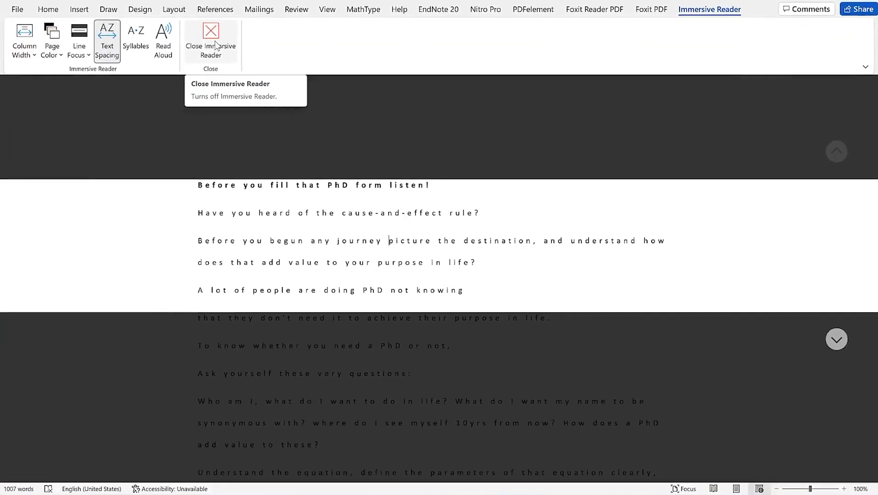
Close Immersive Reader and set the ribbon display option to Always show Ribbon
{"action": "left_click", "coordinate": [217, 46]}
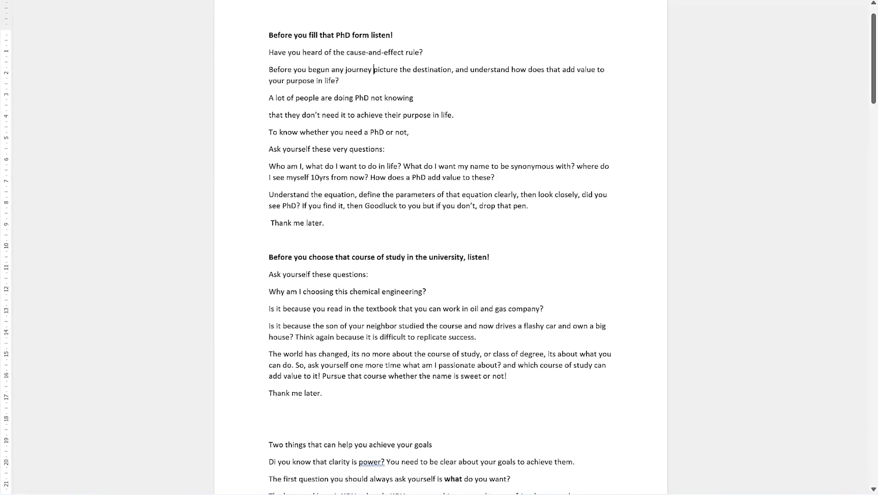
{"action": "left_click", "coordinate": [825, 6]}
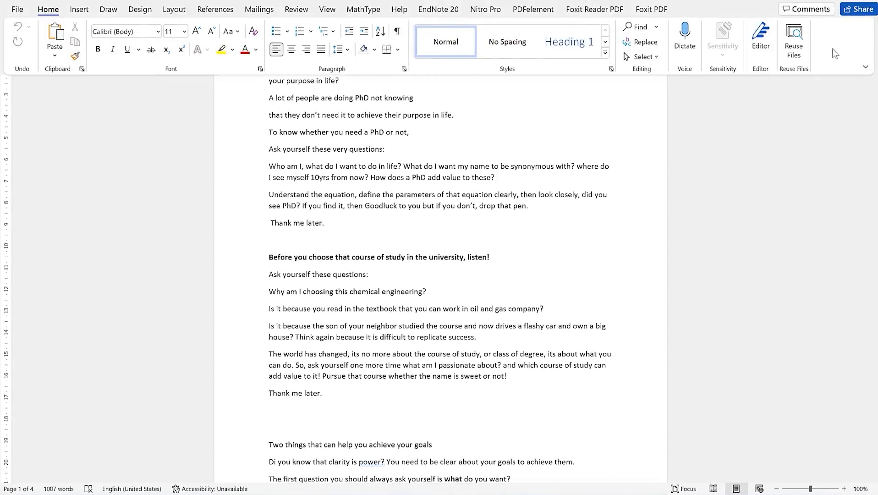
{"action": "left_click", "coordinate": [865, 67]}
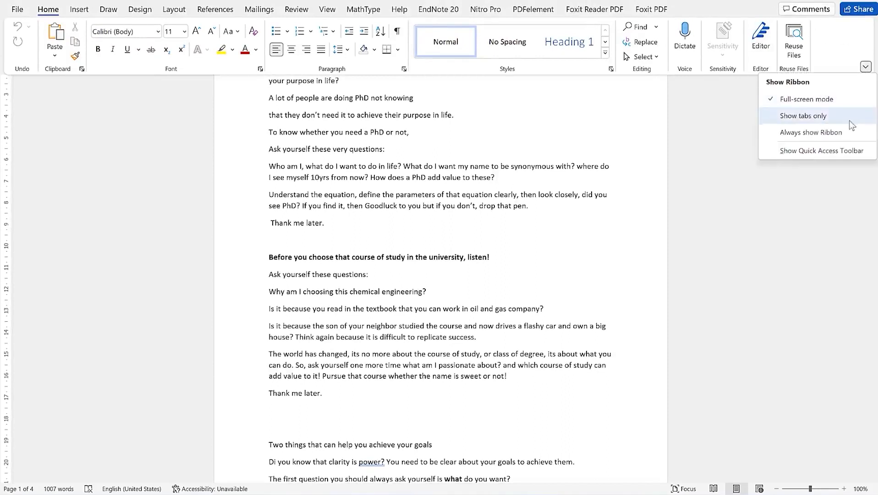
{"action": "left_click", "coordinate": [853, 154]}
{"action": "left_click", "coordinate": [746, 133]}
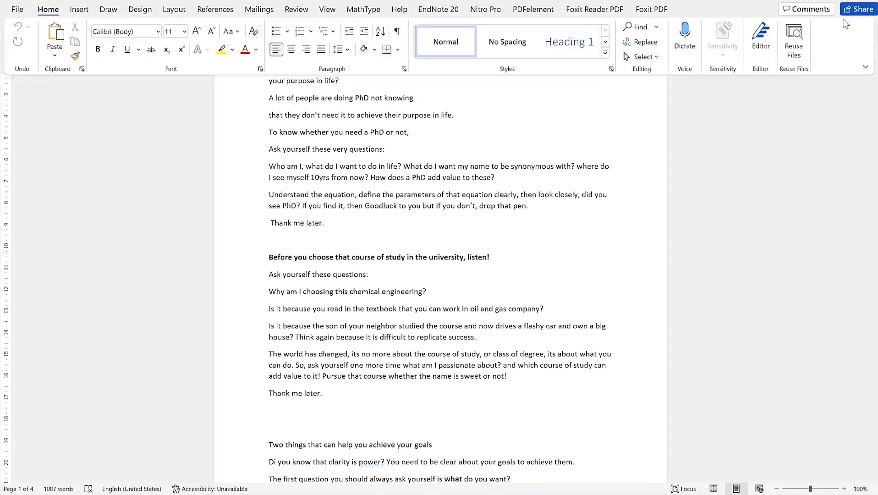
{"action": "left_click", "coordinate": [864, 68]}
{"action": "left_click", "coordinate": [830, 137]}
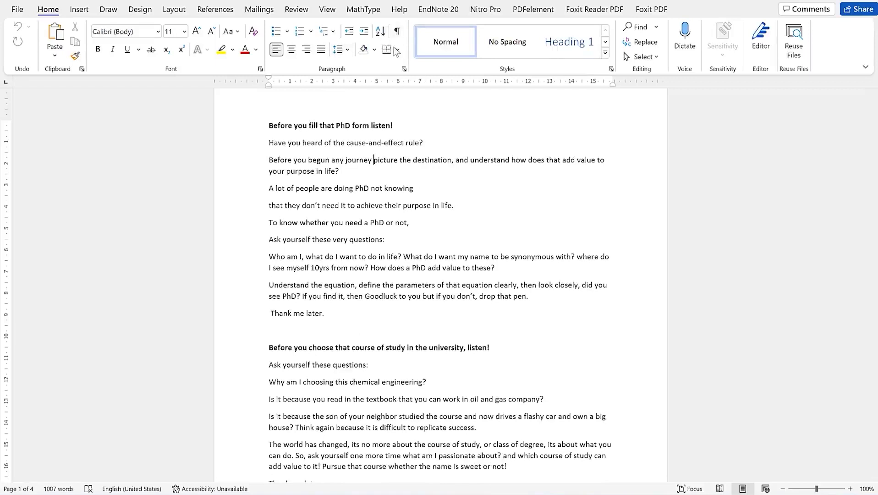
Switch to Side to Side page movement, page through the essay, and turn on Gridlines
{"action": "left_click", "coordinate": [328, 10]}
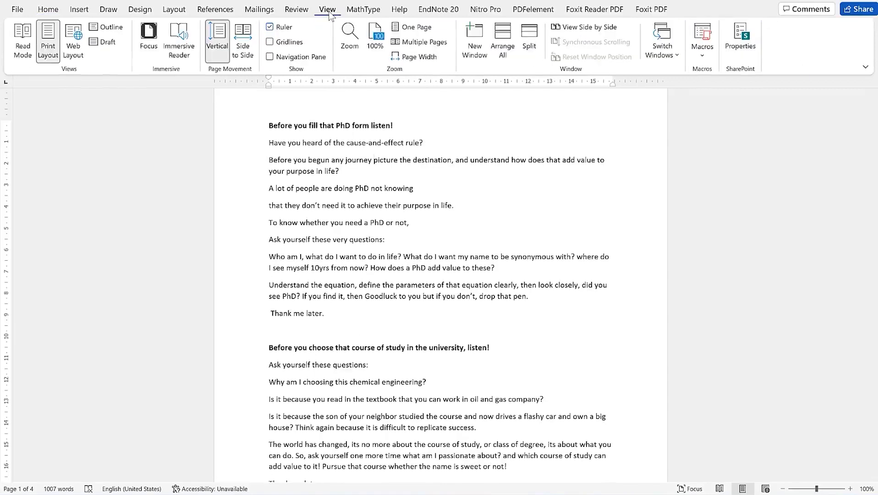
{"action": "left_click", "coordinate": [248, 56]}
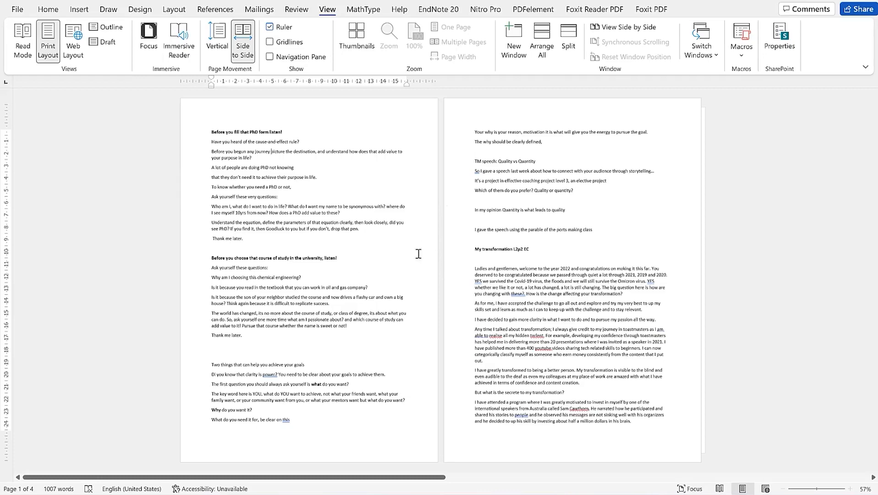
{"action": "scroll", "coordinate": [506, 202], "scroll_direction": "down", "scroll_amount": 2}
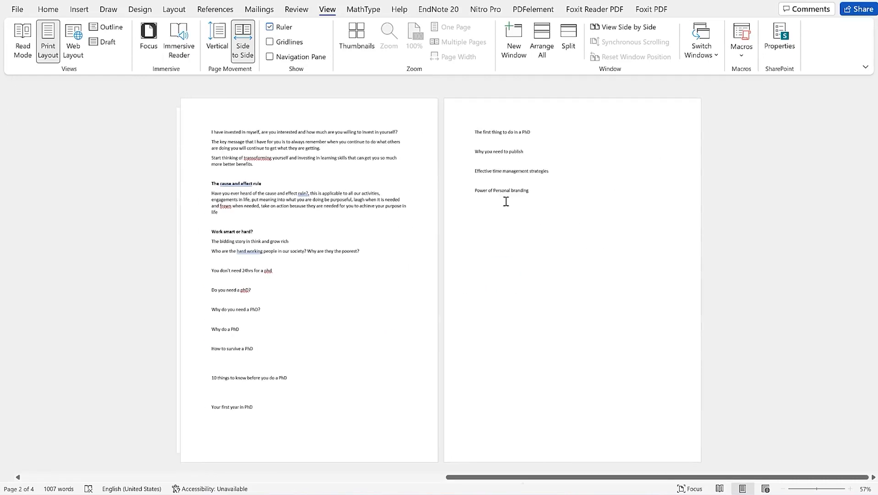
{"action": "scroll", "coordinate": [506, 202], "scroll_direction": "up", "scroll_amount": 2}
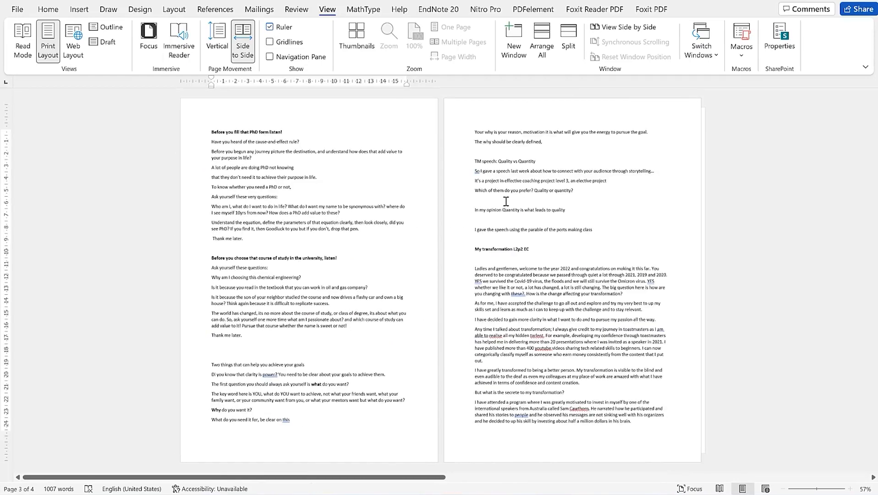
{"action": "scroll", "coordinate": [506, 202], "scroll_direction": "down", "scroll_amount": 2}
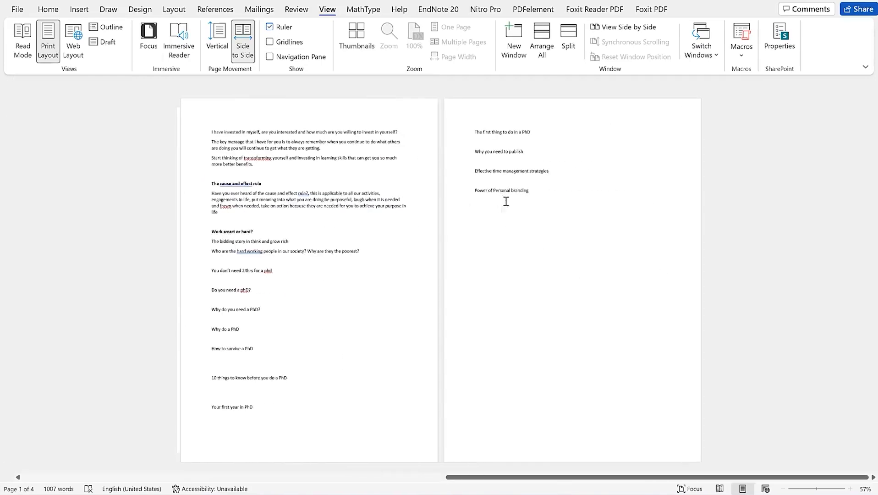
{"action": "scroll", "coordinate": [504, 200], "scroll_direction": "up", "scroll_amount": 2}
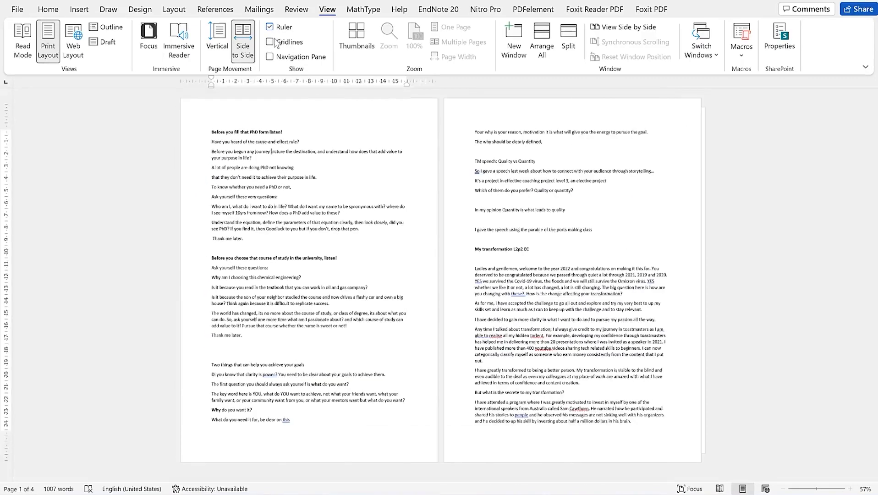
{"action": "left_click", "coordinate": [273, 42]}
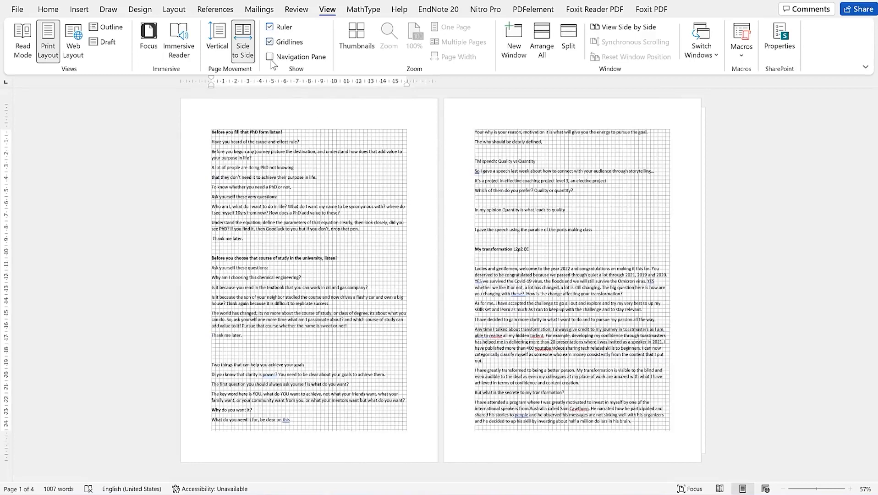
Open and close the Navigation Pane, then show the pages as Thumbnails
{"action": "left_click", "coordinate": [272, 58]}
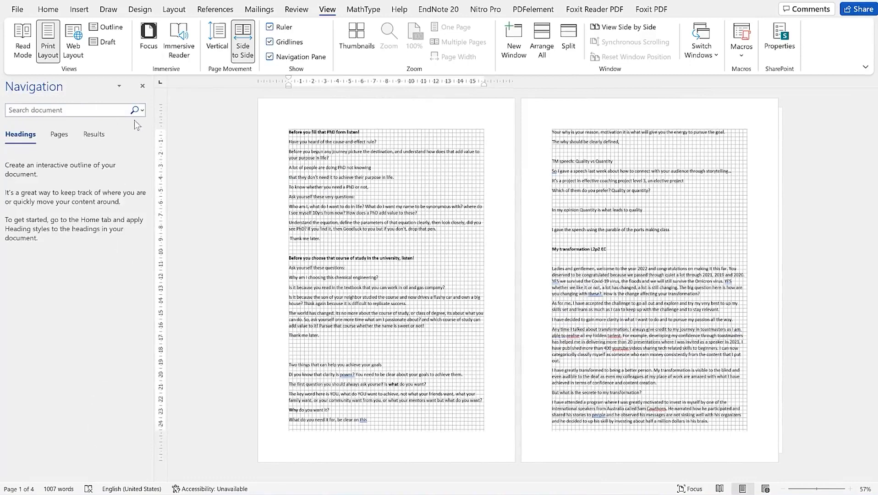
{"action": "left_click", "coordinate": [270, 57]}
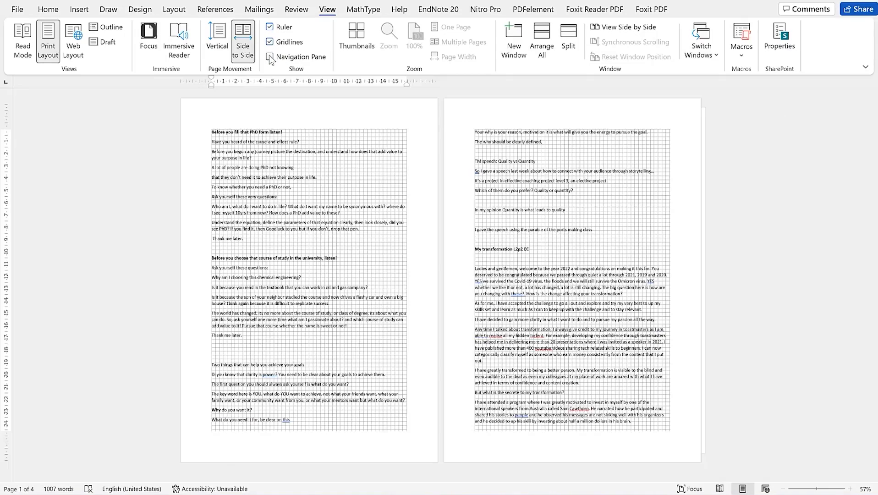
{"action": "left_click", "coordinate": [356, 36]}
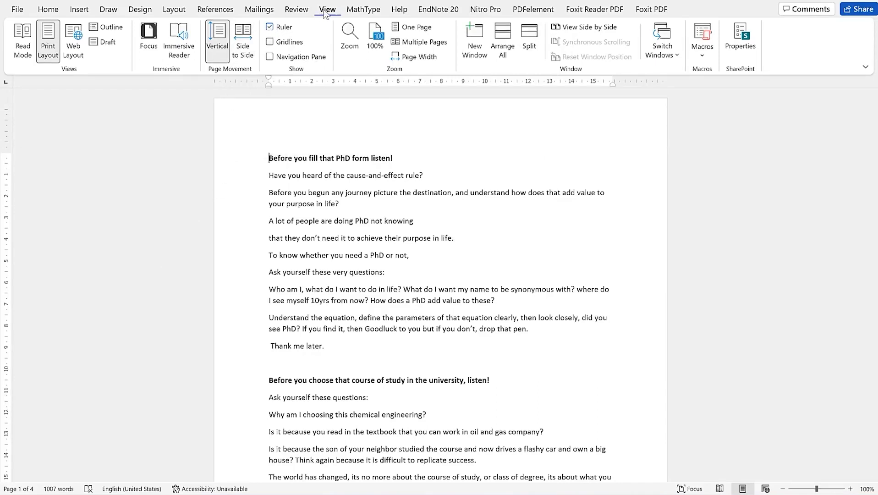
Toggle the ruler off and on, and extend the right indent to about 16
{"action": "left_click", "coordinate": [271, 31]}
{"action": "left_click", "coordinate": [271, 31]}
{"action": "mouse_move", "coordinate": [614, 81]}
{"action": "left_mouse_down"}
{"action": "mouse_move", "coordinate": [636, 73]}
{"action": "mouse_move", "coordinate": [620, 74]}
{"action": "left_mouse_up"}
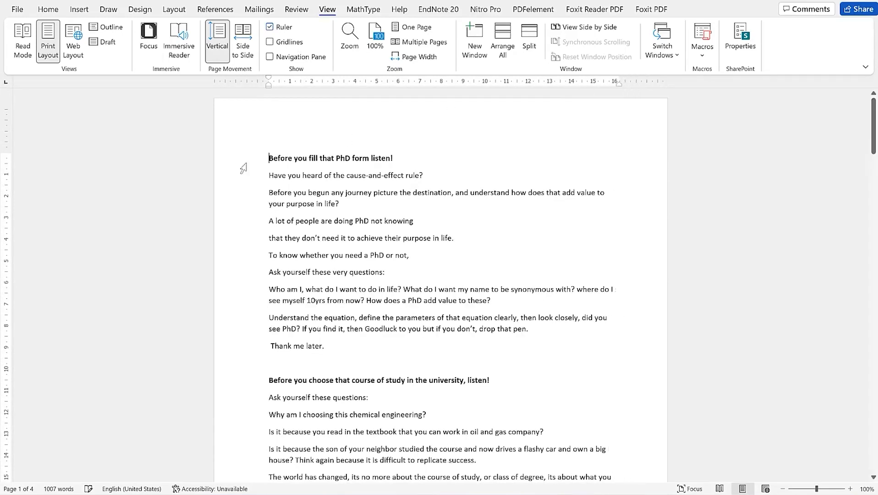
Raise the top margin, adjust the bottom margin, and move the heading's left indent further left
{"action": "mouse_move", "coordinate": [8, 154]}
{"action": "left_mouse_down"}
{"action": "mouse_move", "coordinate": [10, 142]}
{"action": "mouse_move", "coordinate": [7, 198]}
{"action": "mouse_move", "coordinate": [7, 125]}
{"action": "mouse_move", "coordinate": [6, 156]}
{"action": "mouse_move", "coordinate": [2, 143]}
{"action": "left_mouse_up"}
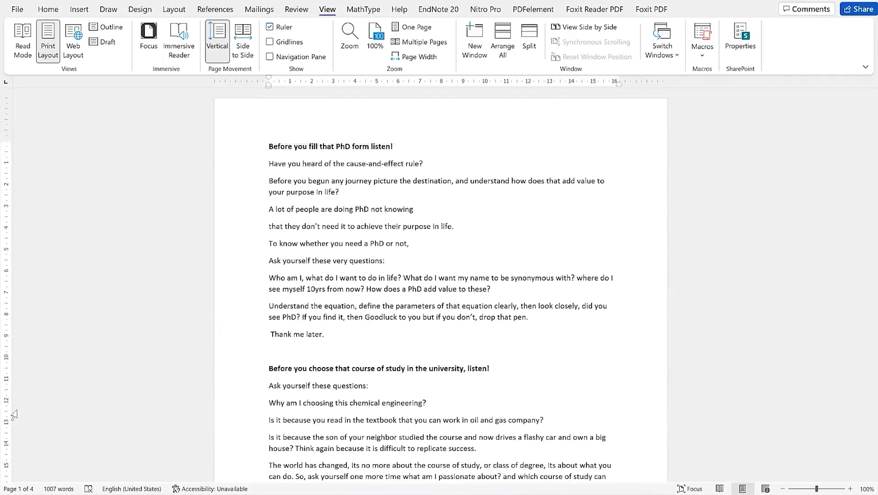
{"action": "scroll", "coordinate": [116, 276], "scroll_direction": "down", "scroll_amount": 3}
{"action": "scroll", "coordinate": [117, 275], "scroll_direction": "down", "scroll_amount": 4}
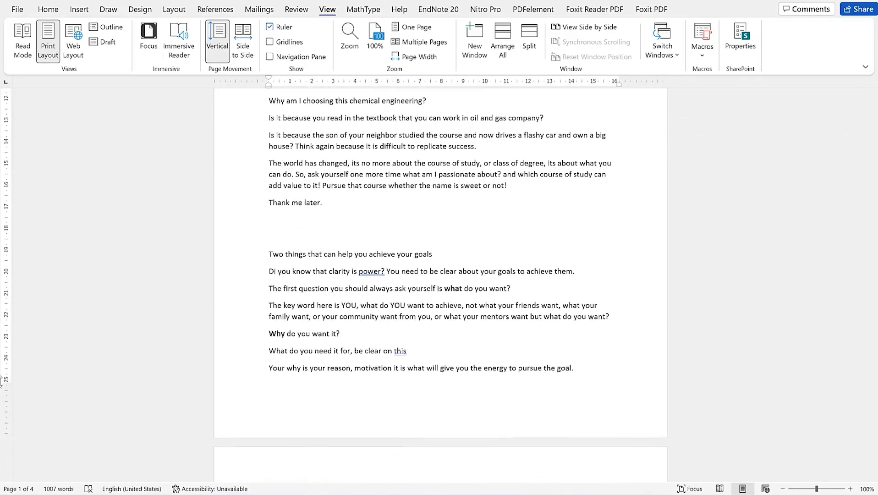
{"action": "left_click_drag", "start_coordinate": [5, 384], "coordinate": [27, 399]}
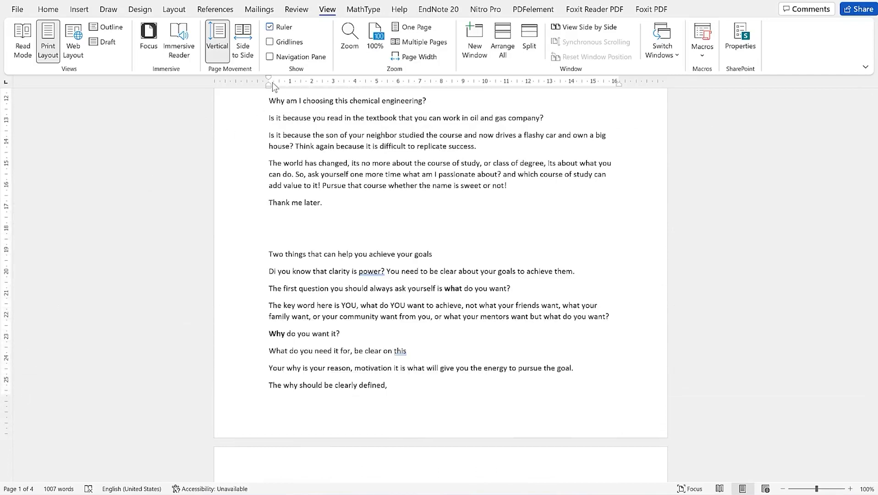
{"action": "mouse_move", "coordinate": [269, 86]}
{"action": "left_mouse_down"}
{"action": "mouse_move", "coordinate": [239, 79]}
{"action": "mouse_move", "coordinate": [349, 90]}
{"action": "mouse_move", "coordinate": [238, 106]}
{"action": "mouse_move", "coordinate": [263, 109]}
{"action": "left_mouse_up"}
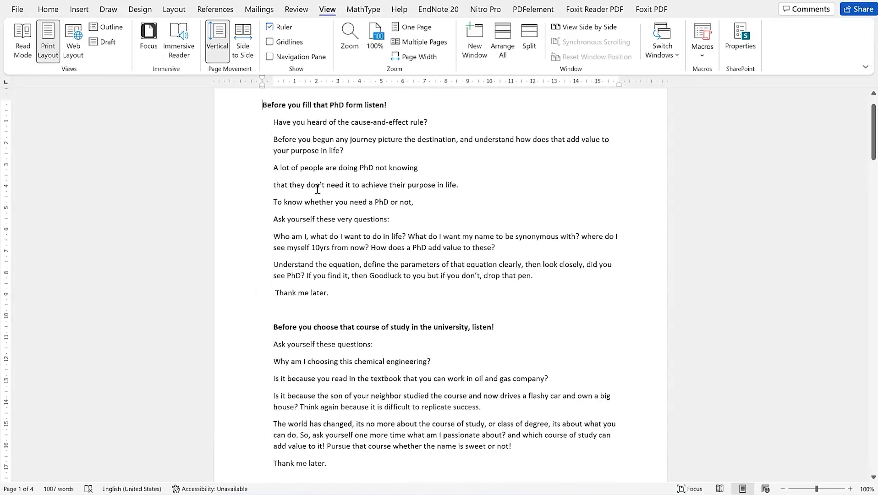
{"action": "scroll", "coordinate": [483, 212], "scroll_direction": "down", "scroll_amount": 5}
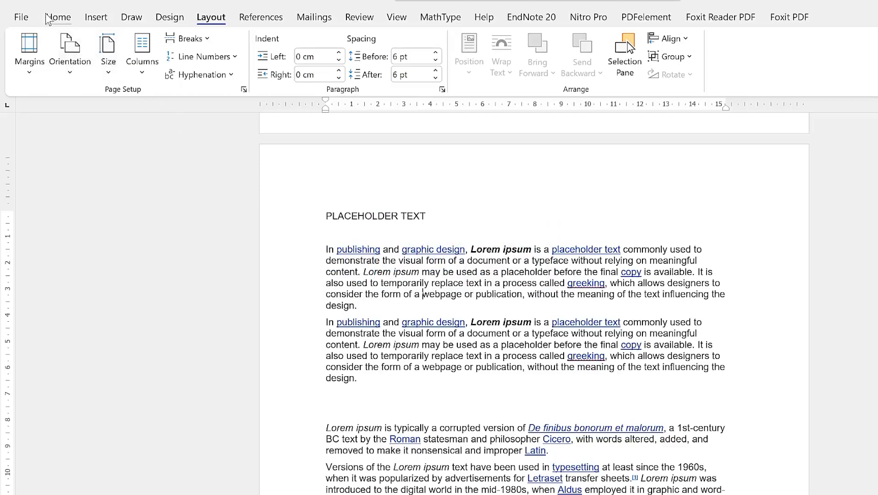
{"action": "left_click", "coordinate": [57, 18]}
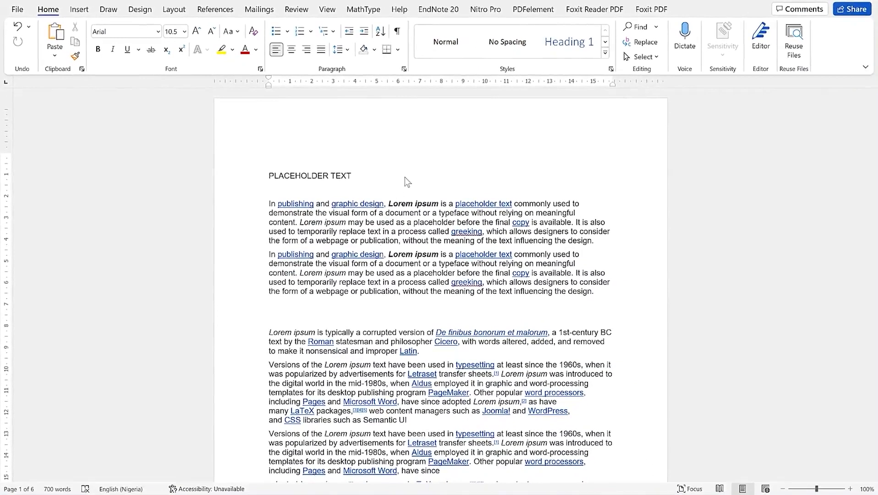
{"action": "scroll", "coordinate": [407, 182], "scroll_direction": "down", "scroll_amount": 10}
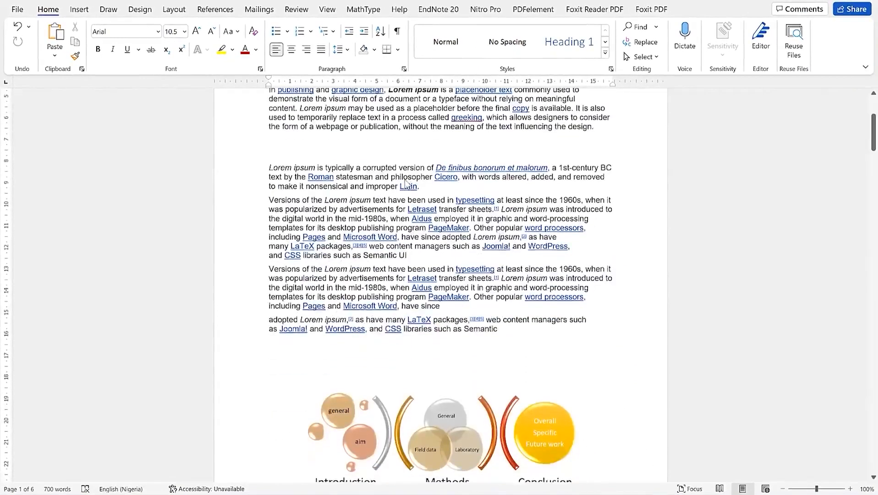
{"action": "scroll", "coordinate": [407, 182], "scroll_direction": "up", "scroll_amount": 3}
{"action": "scroll", "coordinate": [408, 182], "scroll_direction": "up", "scroll_amount": 7}
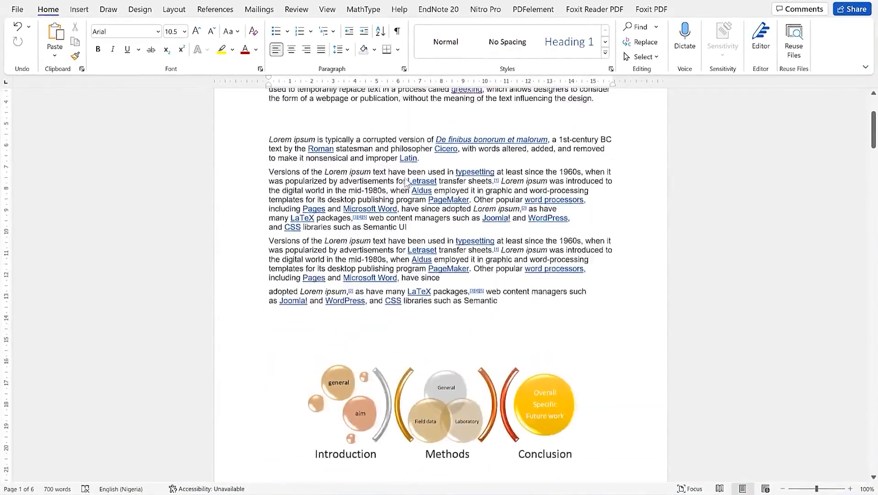
{"action": "scroll", "coordinate": [408, 182], "scroll_direction": "down", "scroll_amount": 8}
{"action": "scroll", "coordinate": [406, 181], "scroll_direction": "down", "scroll_amount": 20}
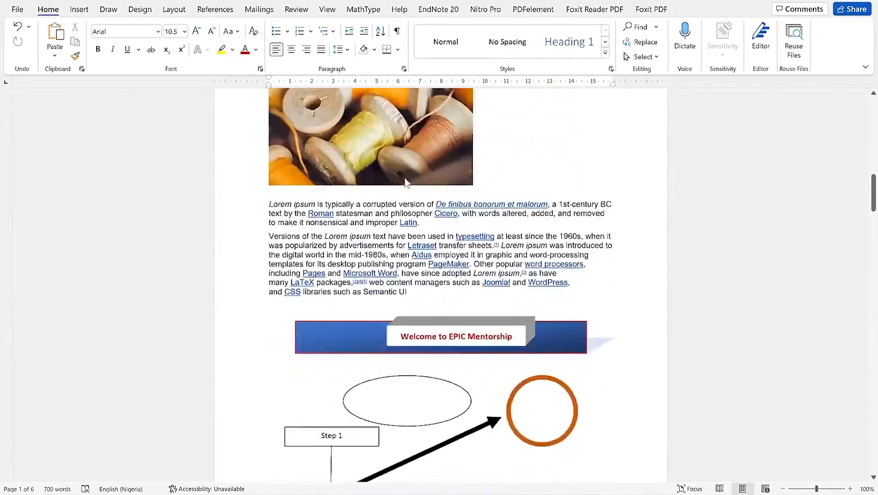
{"action": "scroll", "coordinate": [406, 183], "scroll_direction": "down", "scroll_amount": 3}
{"action": "scroll", "coordinate": [407, 183], "scroll_direction": "up", "scroll_amount": 15}
{"action": "scroll", "coordinate": [407, 179], "scroll_direction": "up", "scroll_amount": 13}
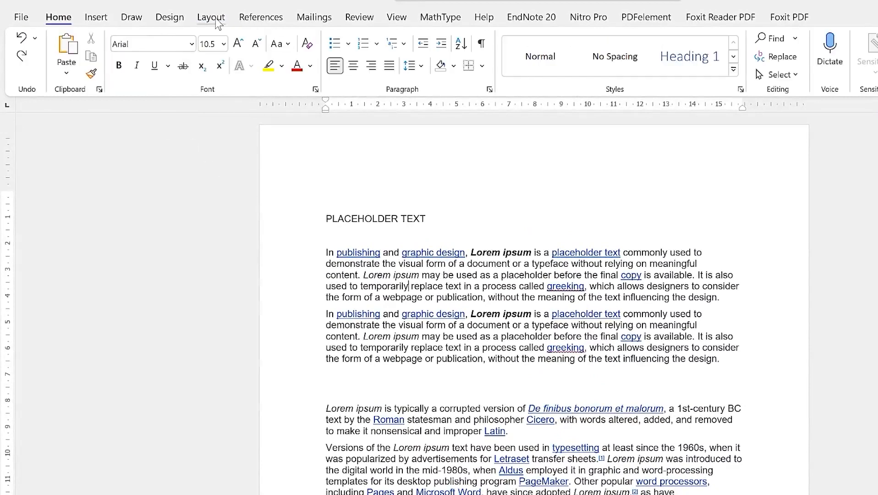
Set the page orientation to Landscape and scroll through the reflowed pages
{"action": "left_click", "coordinate": [216, 21]}
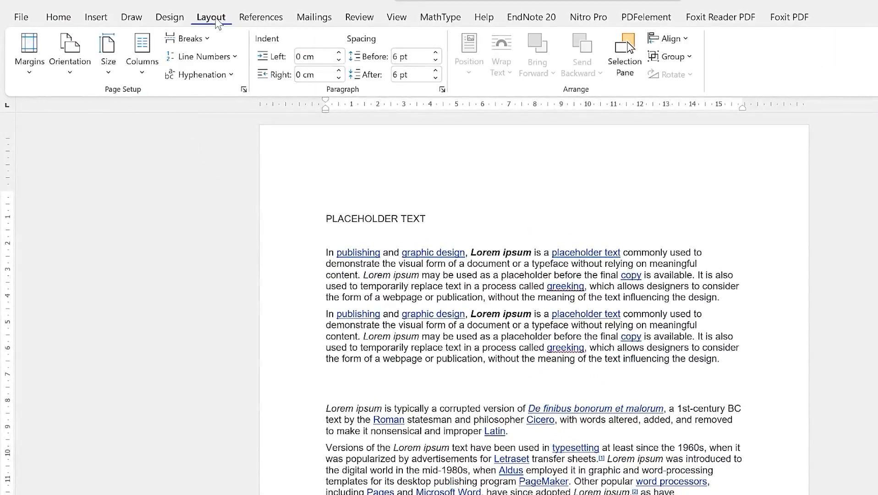
{"action": "left_click", "coordinate": [73, 74]}
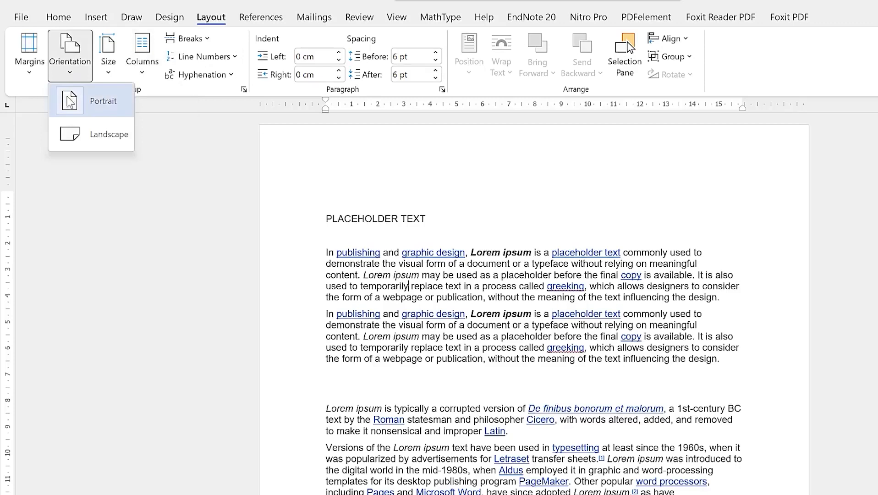
{"action": "left_click", "coordinate": [111, 143]}
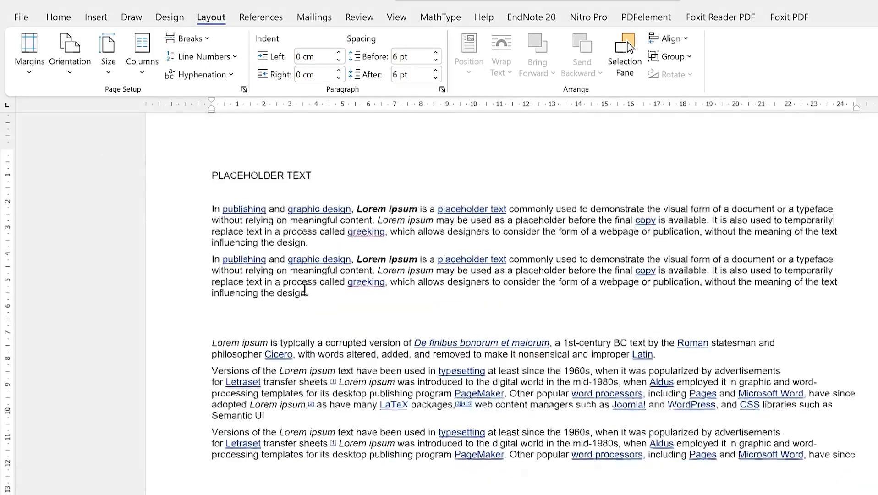
{"action": "scroll", "coordinate": [448, 341], "scroll_direction": "down", "scroll_amount": 10}
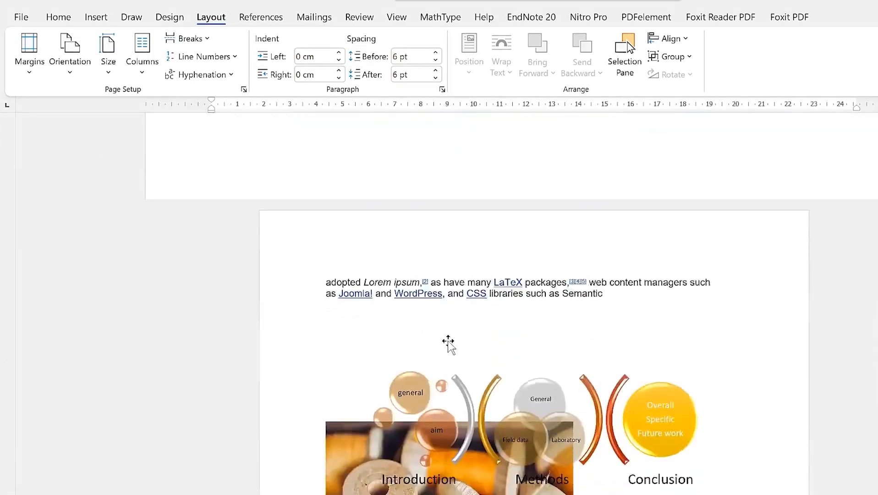
{"action": "scroll", "coordinate": [448, 341], "scroll_direction": "down", "scroll_amount": 15}
{"action": "scroll", "coordinate": [450, 341], "scroll_direction": "up", "scroll_amount": 20}
{"action": "scroll", "coordinate": [452, 338], "scroll_direction": "up", "scroll_amount": 8}
{"action": "scroll", "coordinate": [458, 302], "scroll_direction": "down", "scroll_amount": 7}
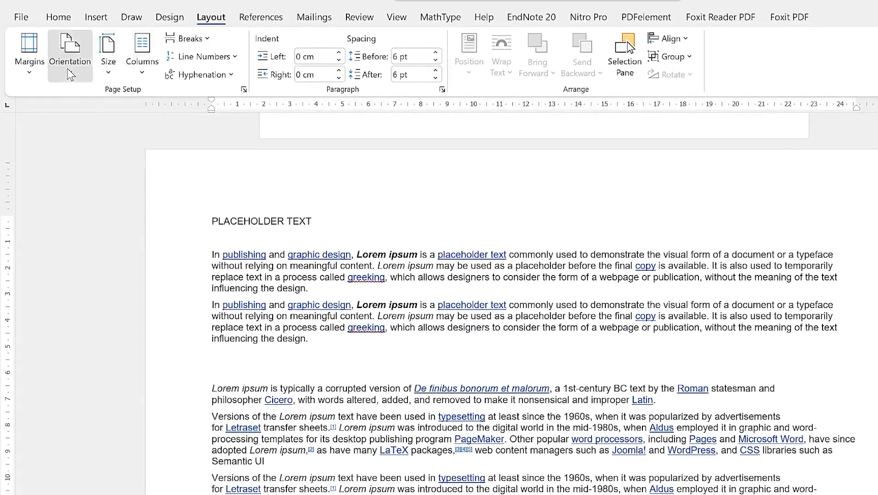
Set the orientation back to Portrait and review the A4 paper size list
{"action": "left_click", "coordinate": [69, 50]}
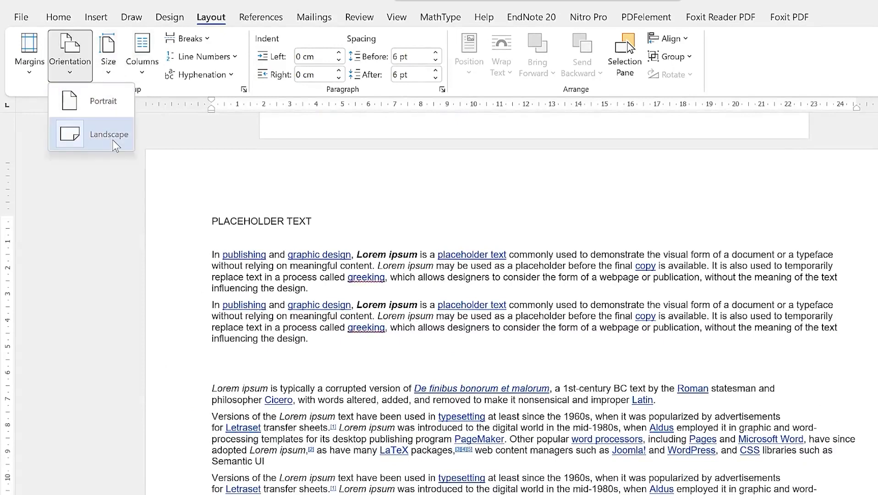
{"action": "left_click", "coordinate": [102, 100]}
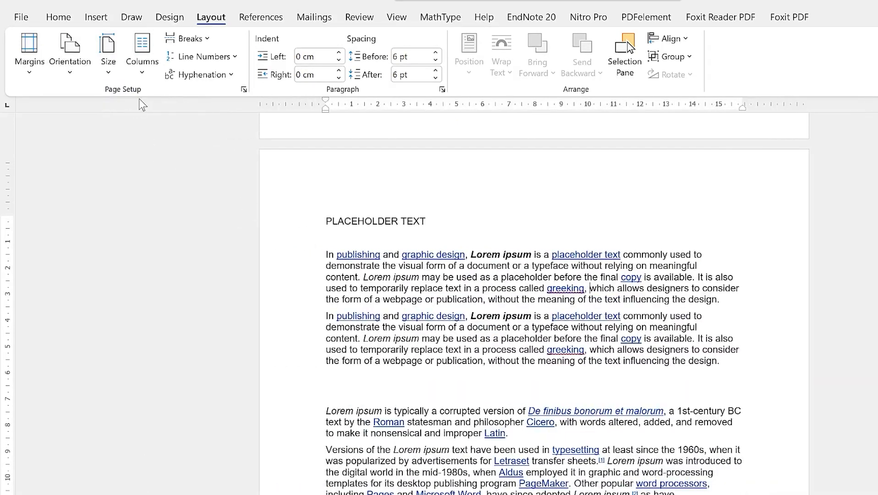
{"action": "left_click", "coordinate": [109, 75]}
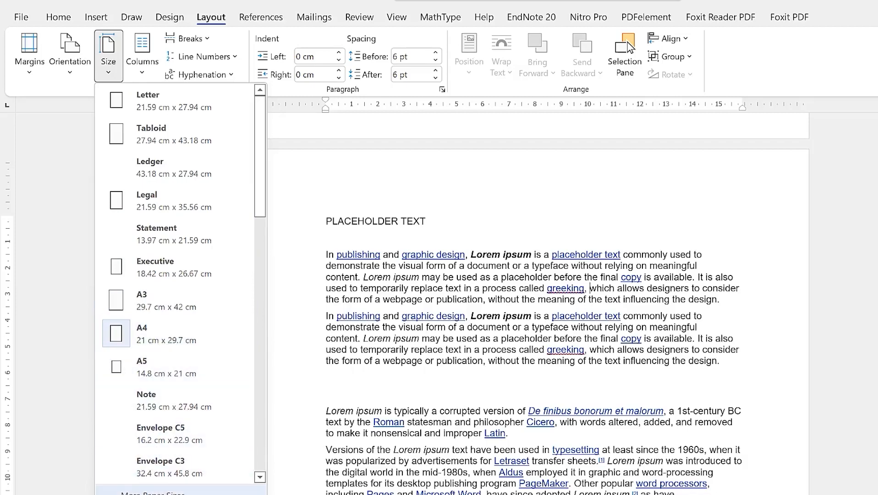
{"action": "left_click", "coordinate": [151, 492]}
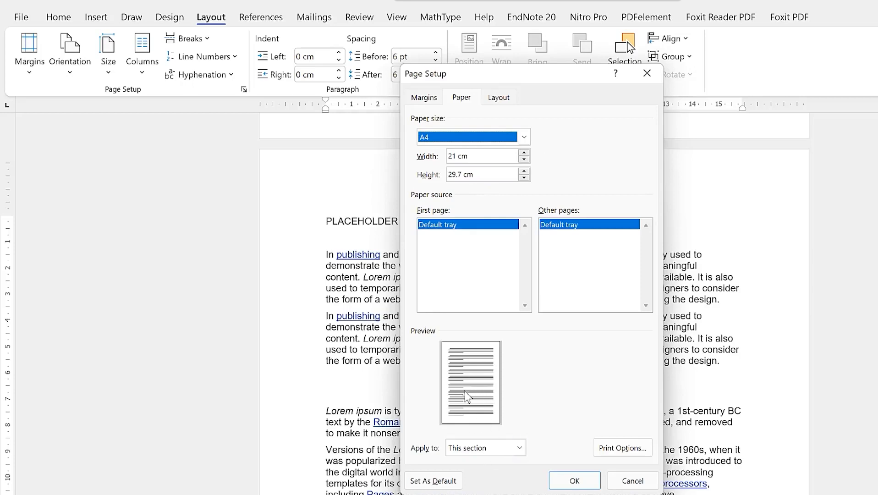
{"action": "left_click", "coordinate": [519, 448]}
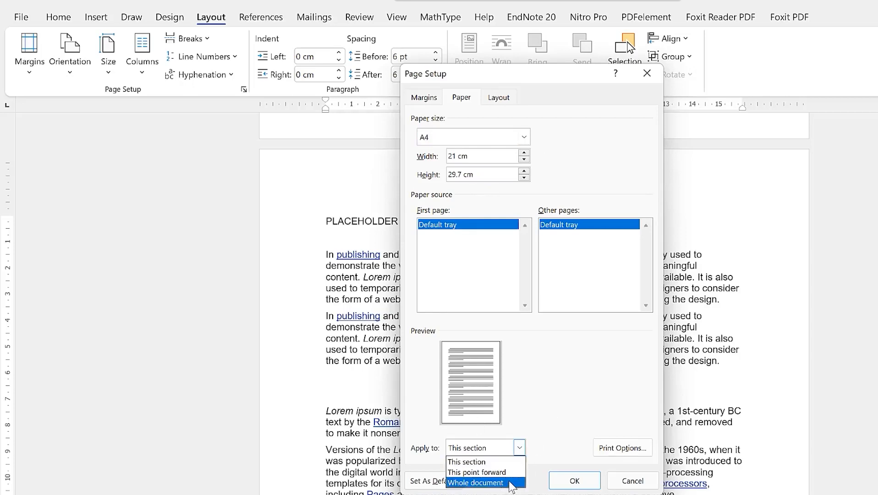
{"action": "left_click", "coordinate": [547, 407]}
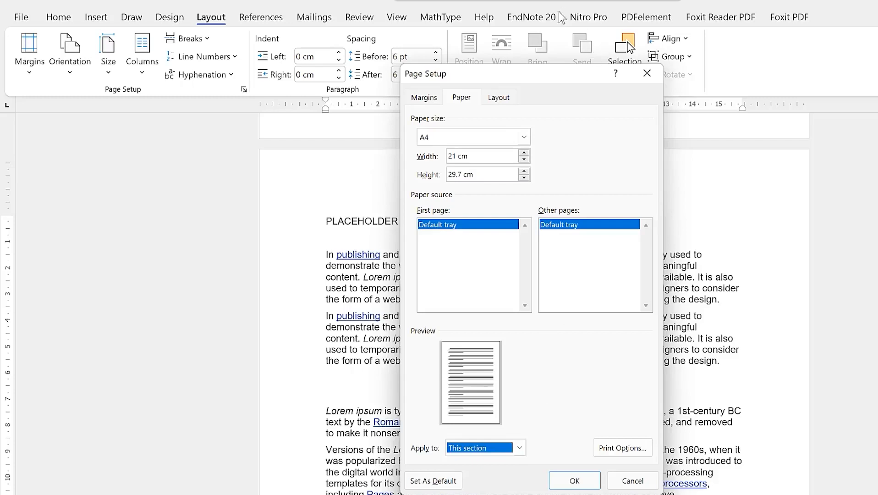
{"action": "left_click", "coordinate": [501, 101]}
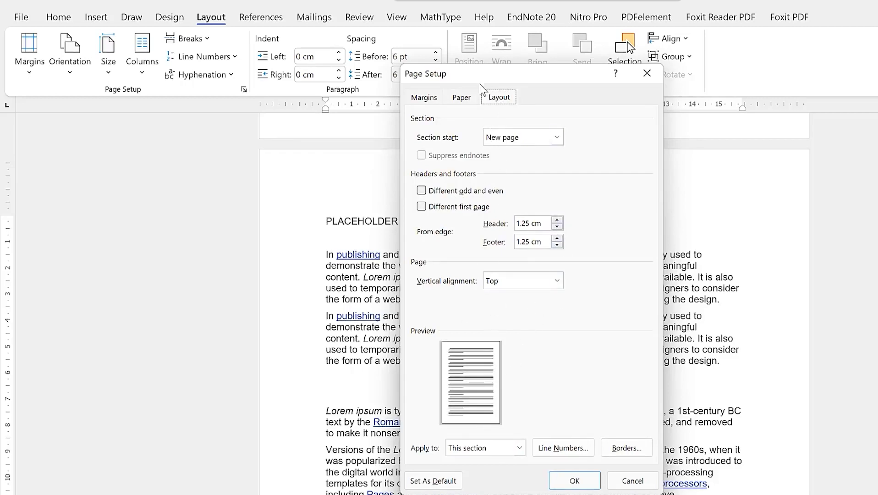
{"action": "left_click", "coordinate": [431, 98]}
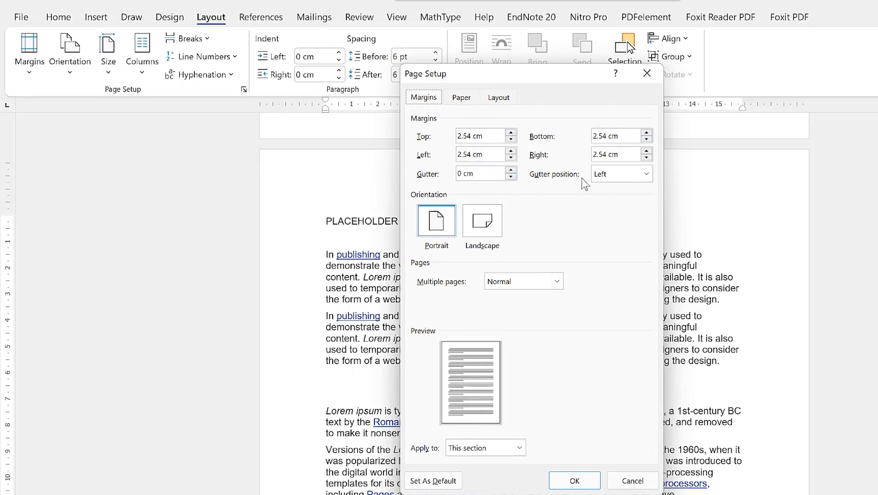
{"action": "left_click", "coordinate": [647, 173]}
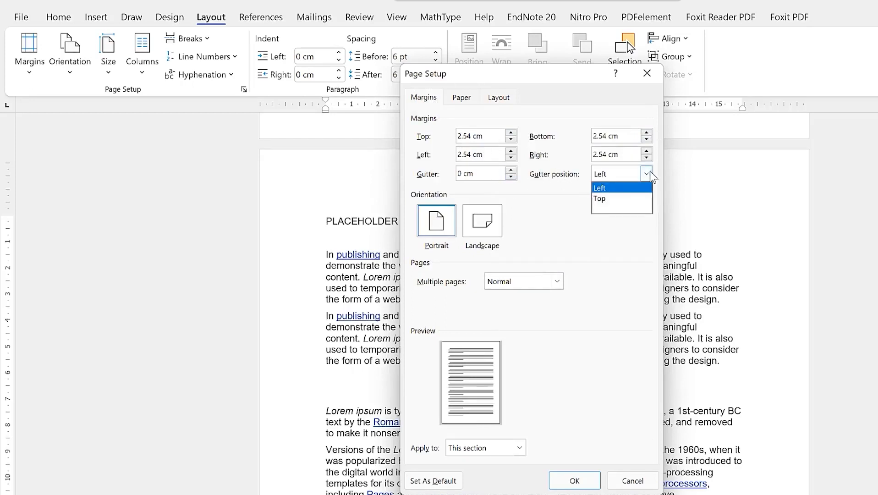
{"action": "left_click", "coordinate": [648, 172]}
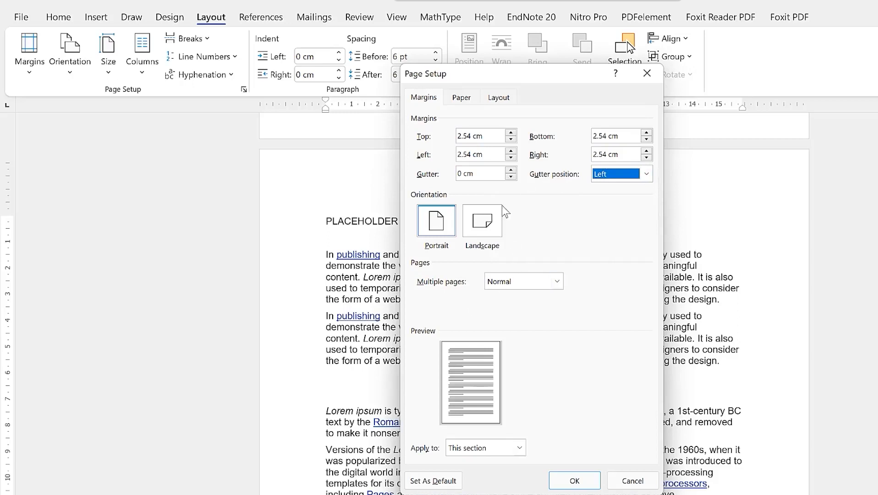
{"action": "left_click", "coordinate": [488, 231]}
{"action": "left_click", "coordinate": [444, 232]}
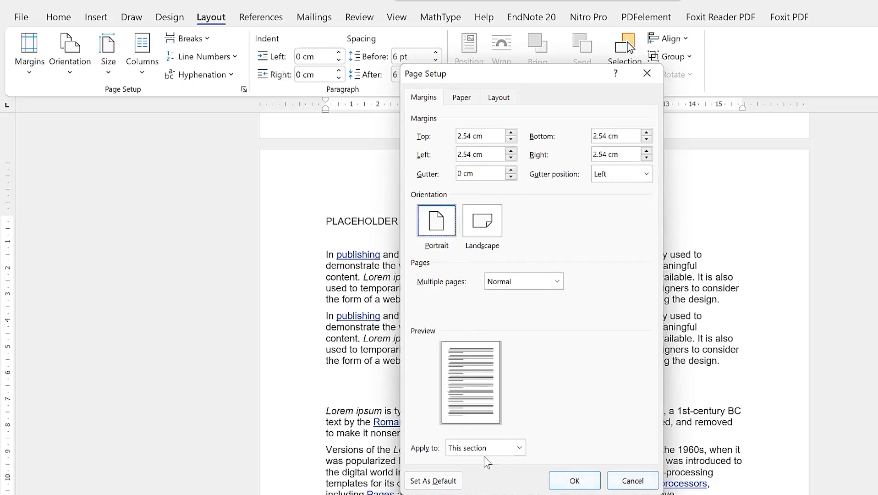
{"action": "left_click", "coordinate": [631, 480]}
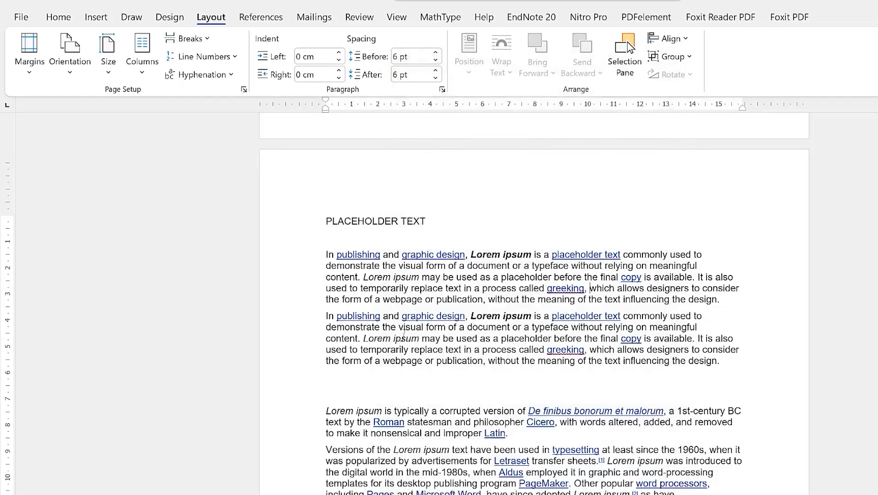
Try Narrow and Wide margin presets, then apply Mirrored margins for facing pages
{"action": "scroll", "coordinate": [408, 329], "scroll_direction": "up", "scroll_amount": 3}
{"action": "scroll", "coordinate": [408, 329], "scroll_direction": "down", "scroll_amount": 3}
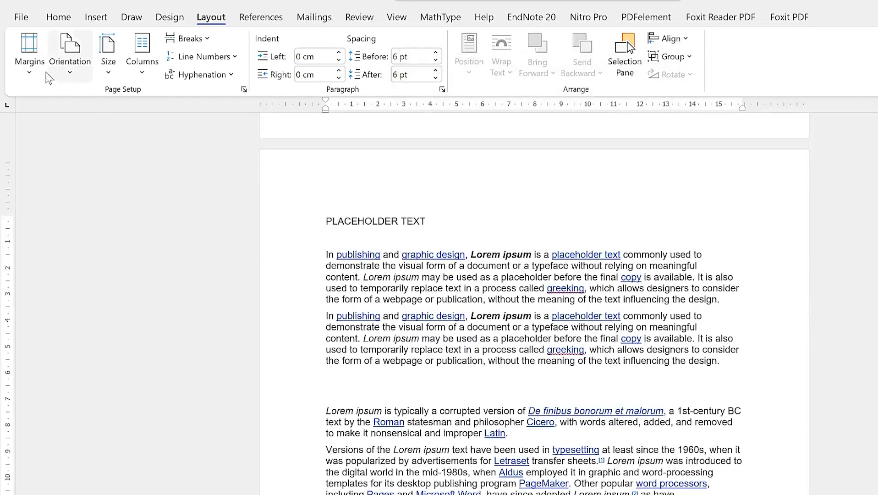
{"action": "left_click", "coordinate": [30, 76]}
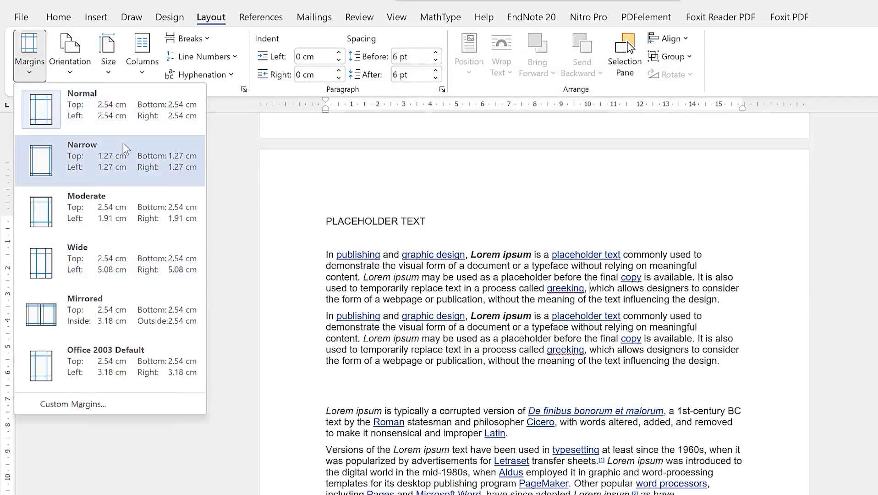
{"action": "left_click", "coordinate": [98, 152]}
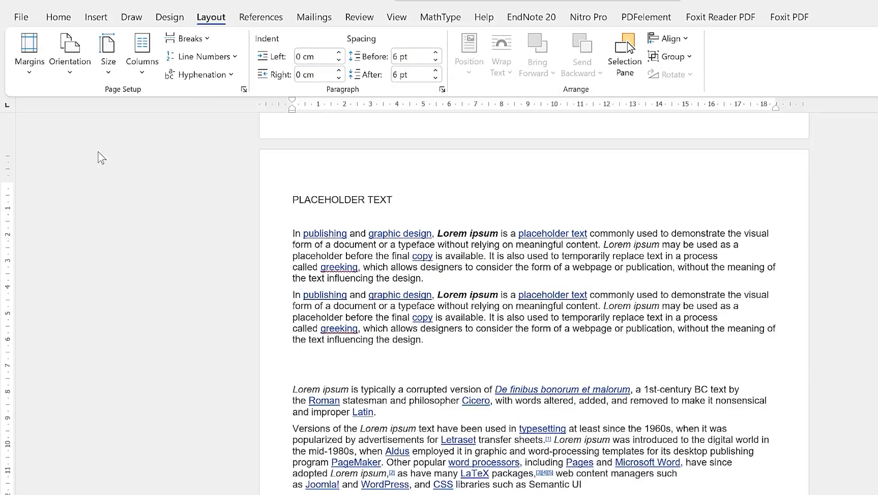
{"action": "left_click", "coordinate": [33, 69]}
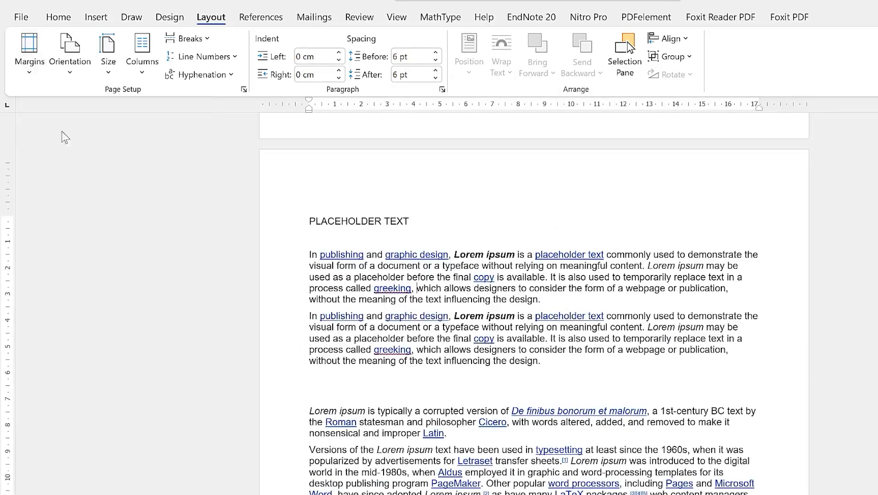
{"action": "left_click", "coordinate": [29, 57]}
{"action": "left_click", "coordinate": [78, 273]}
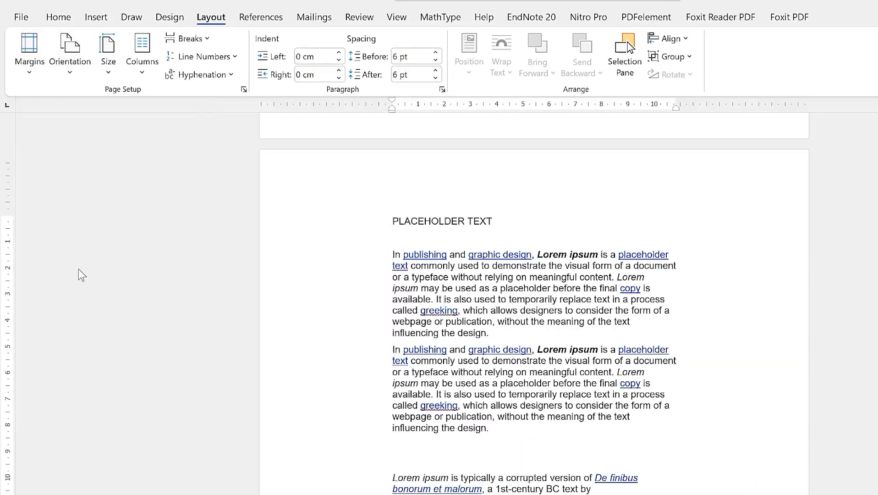
{"action": "left_click", "coordinate": [32, 61]}
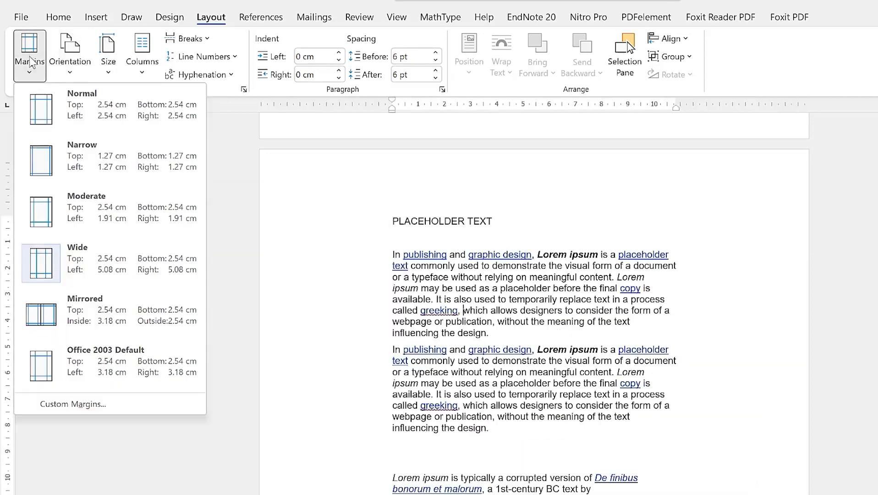
{"action": "left_click", "coordinate": [77, 308]}
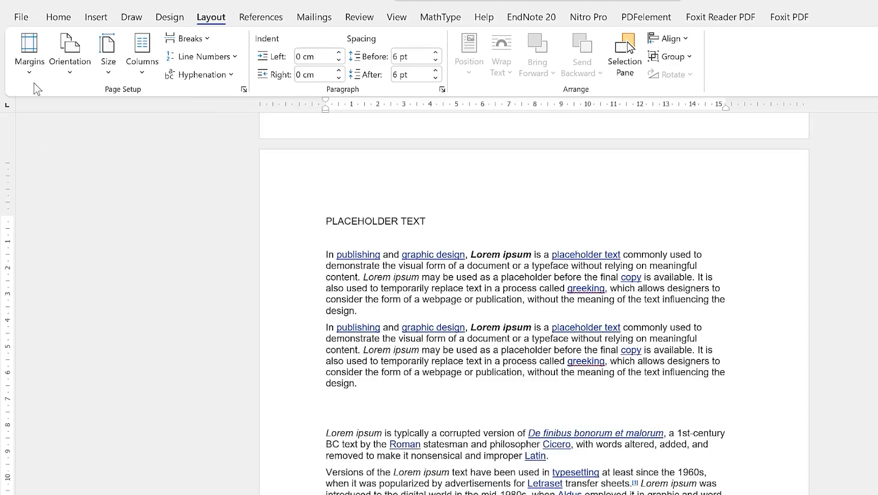
Review the mirrored values in Custom Margins and close it without changes
{"action": "left_click", "coordinate": [30, 76]}
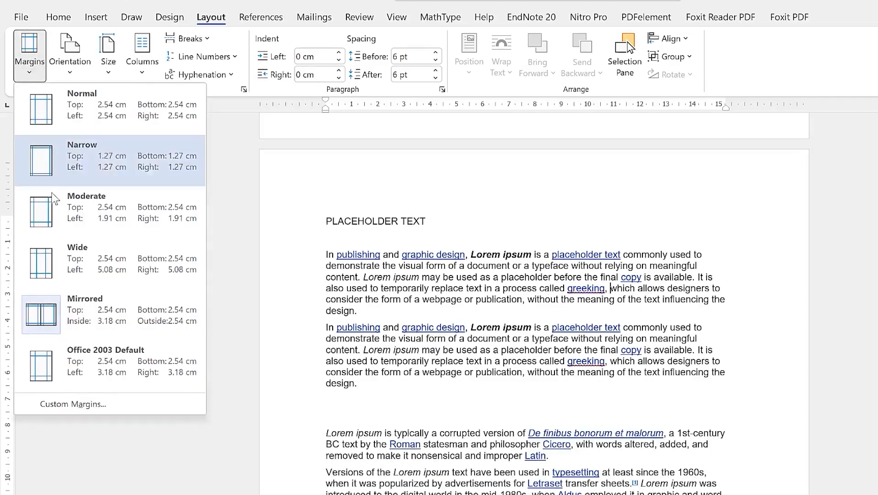
{"action": "left_click", "coordinate": [102, 400]}
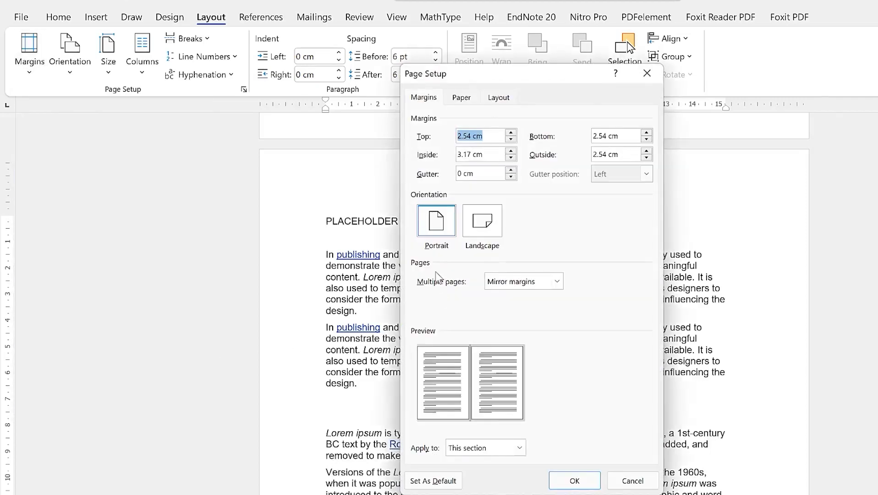
{"action": "left_click", "coordinate": [646, 74]}
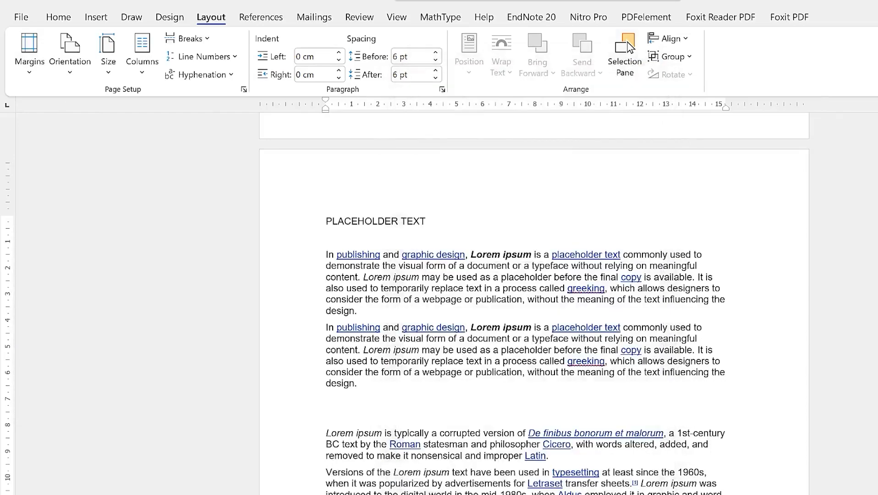
Remove the blank space just before the PLACEHOLDER TEXT heading
{"action": "scroll", "coordinate": [467, 310], "scroll_direction": "up", "scroll_amount": 5}
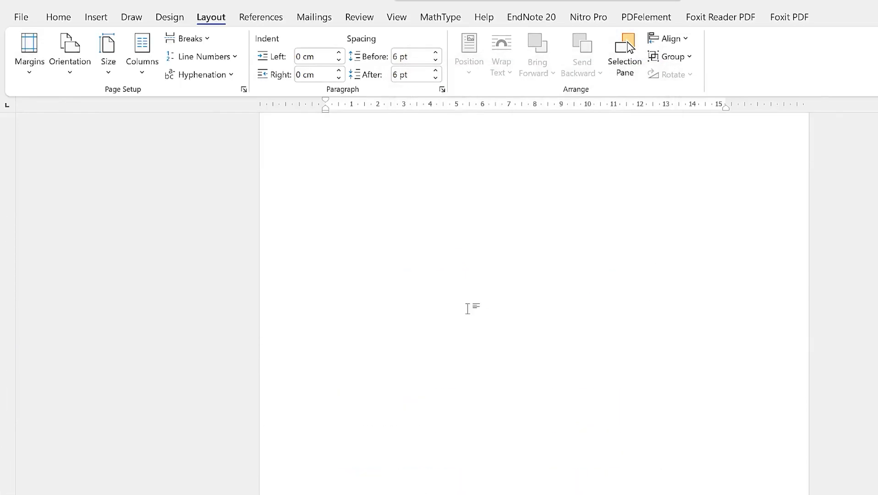
{"action": "scroll", "coordinate": [474, 312], "scroll_direction": "down", "scroll_amount": 10}
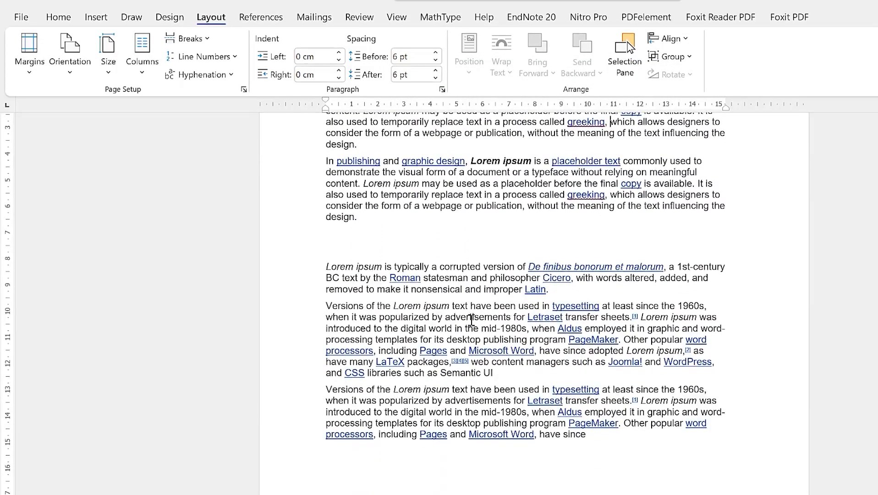
{"action": "scroll", "coordinate": [422, 361], "scroll_direction": "down", "scroll_amount": 5}
{"action": "scroll", "coordinate": [424, 364], "scroll_direction": "up", "scroll_amount": 10}
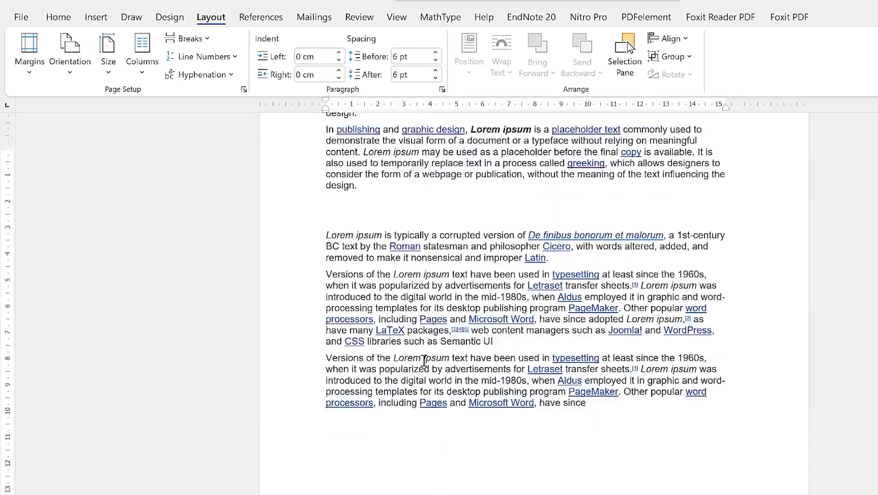
{"action": "scroll", "coordinate": [426, 366], "scroll_direction": "down", "scroll_amount": 6}
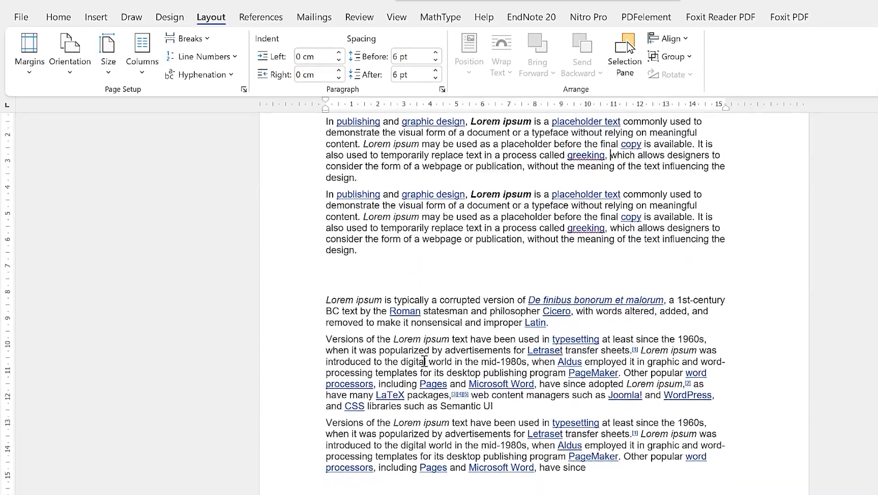
{"action": "scroll", "coordinate": [424, 362], "scroll_direction": "up", "scroll_amount": 4}
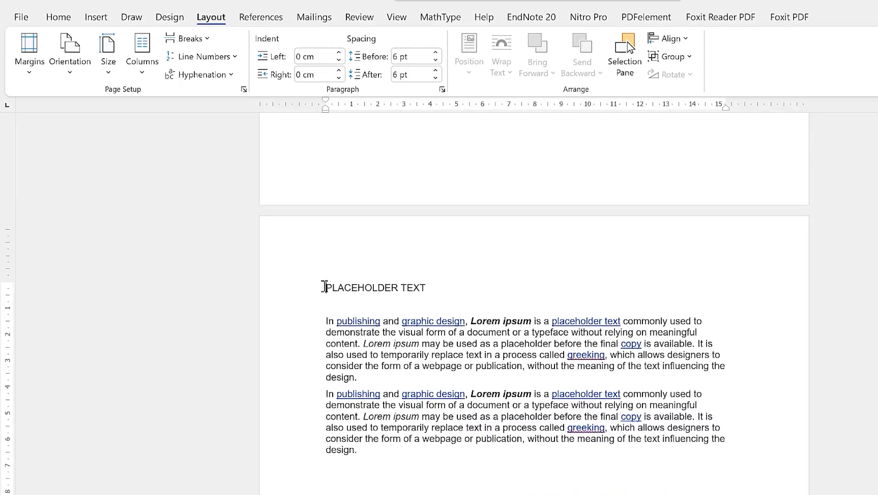
{"action": "left_click", "coordinate": [325, 287]}
{"action": "key", "text": "BackSpace"}
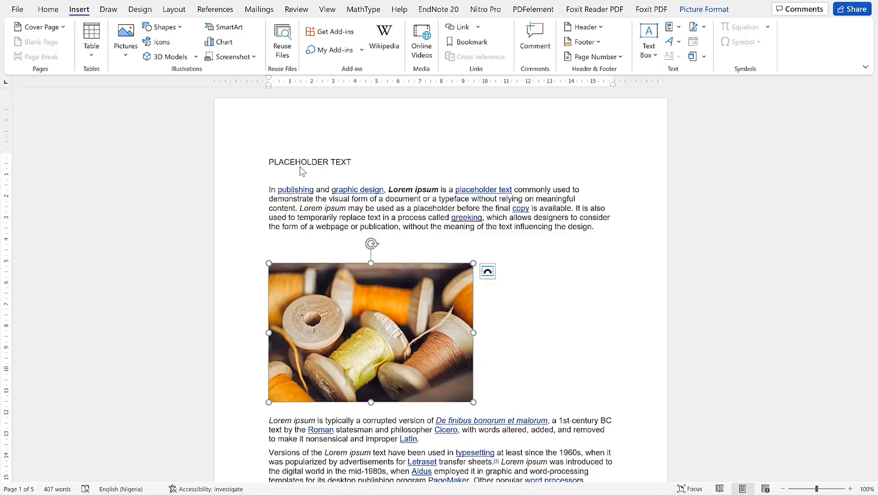
Add empty paragraphs after the paragraph ending in 'Latin.'
{"action": "left_click", "coordinate": [48, 9]}
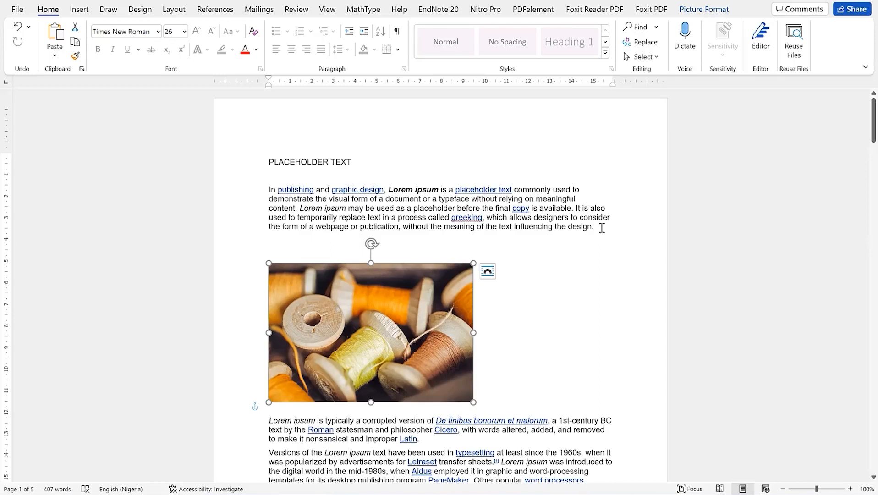
{"action": "left_click", "coordinate": [77, 11]}
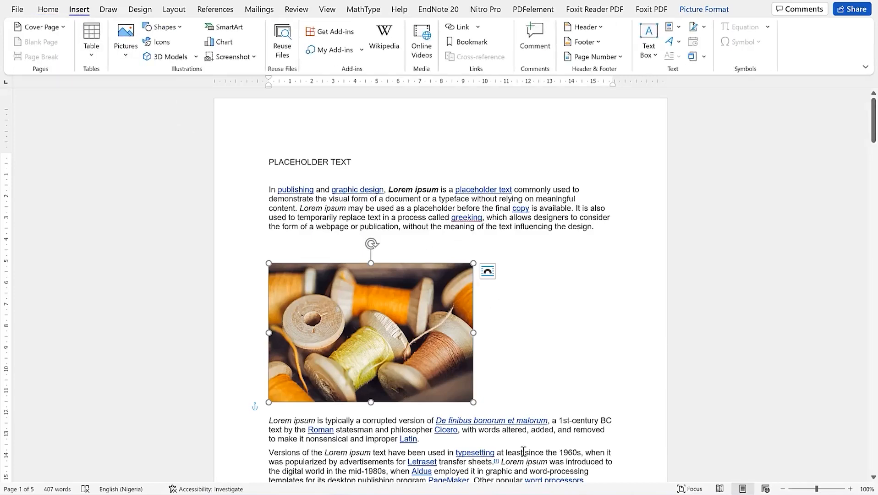
{"action": "scroll", "coordinate": [523, 451], "scroll_direction": "down", "scroll_amount": 3}
{"action": "left_click", "coordinate": [458, 330]}
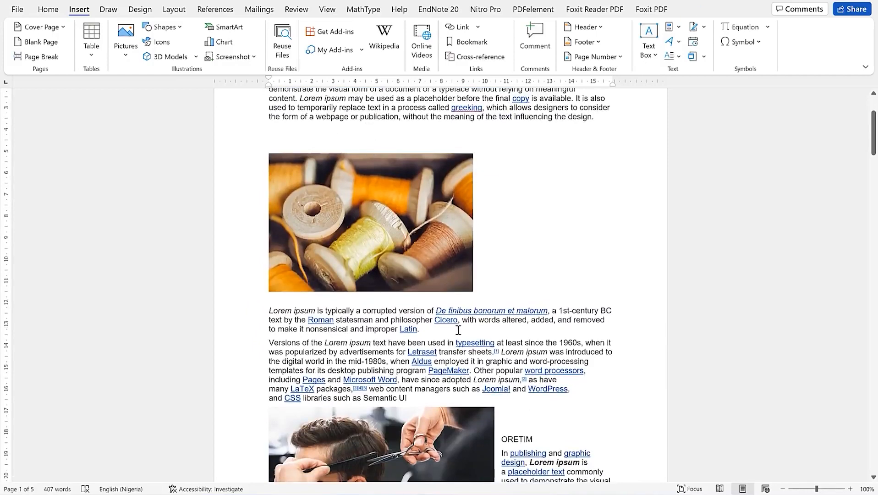
{"action": "key", "text": "Return"}
{"action": "key", "text": "Return"}
{"action": "key", "text": "Return"}
{"action": "key", "text": "Return"}
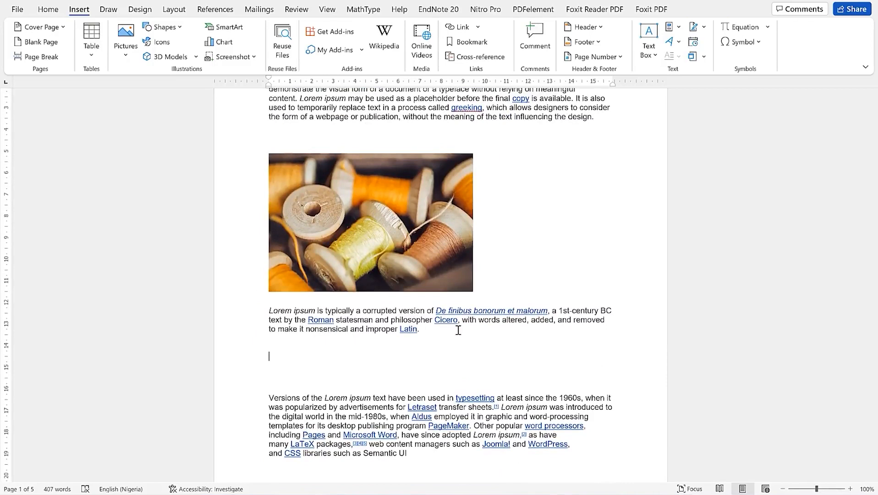
Insert a 3x3 table in the blank space below the 'Latin.' paragraph
{"action": "left_click", "coordinate": [93, 56]}
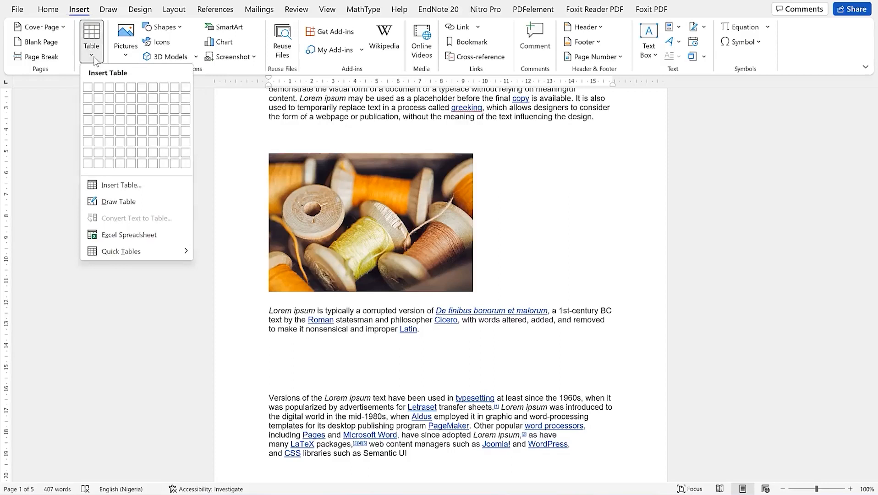
{"action": "left_click", "coordinate": [109, 108]}
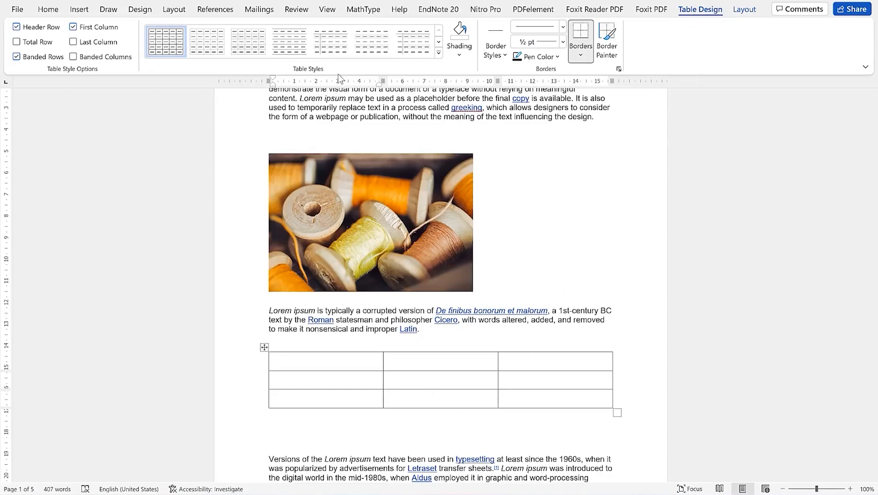
Browse border, line style, weight and border style options unchanged, then show the shading colours
{"action": "left_click", "coordinate": [584, 58]}
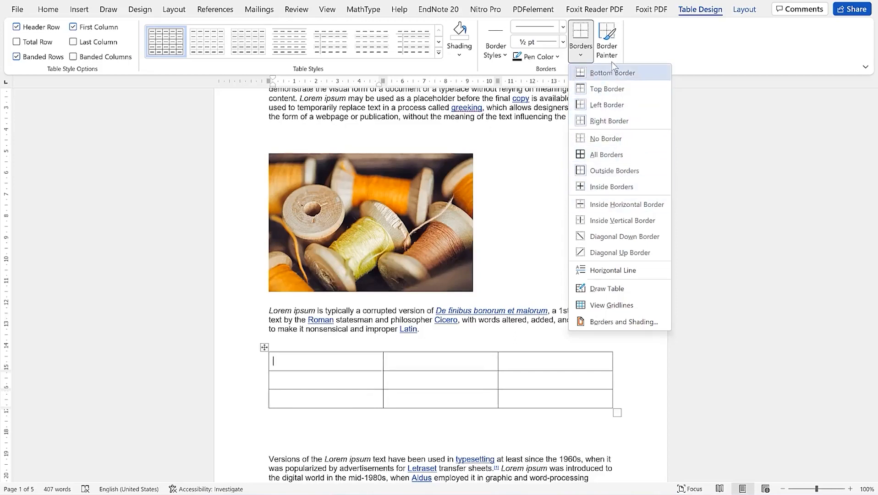
{"action": "left_click", "coordinate": [563, 28]}
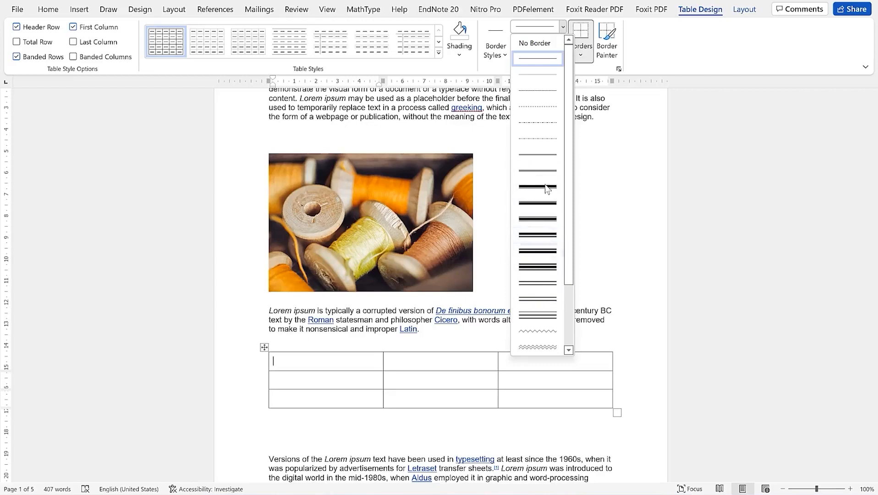
{"action": "left_click", "coordinate": [563, 28]}
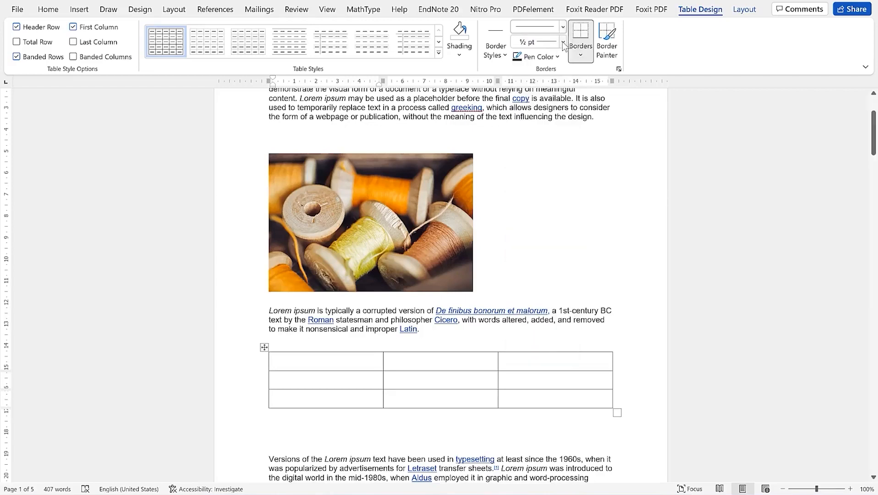
{"action": "left_click", "coordinate": [563, 42]}
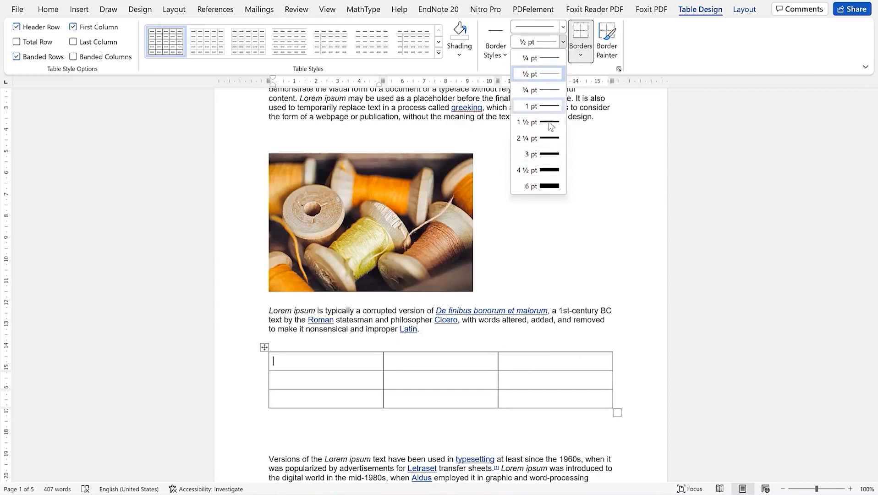
{"action": "left_click", "coordinate": [503, 55]}
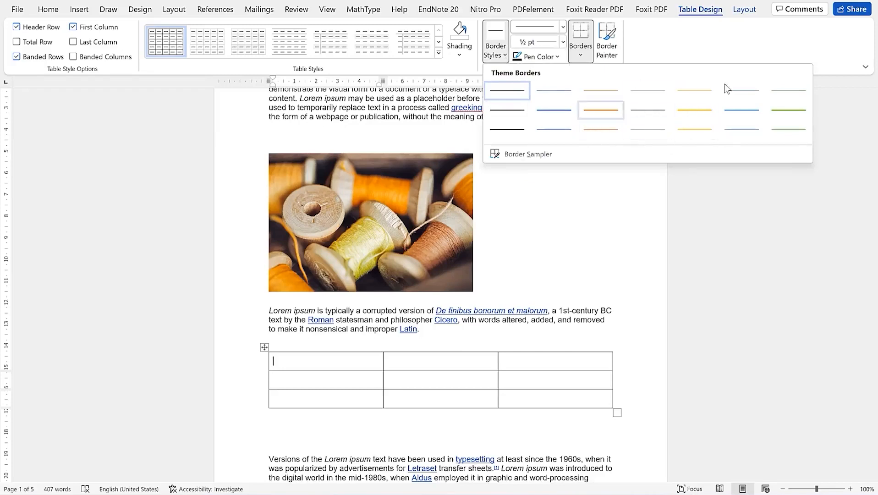
{"action": "left_click", "coordinate": [721, 34]}
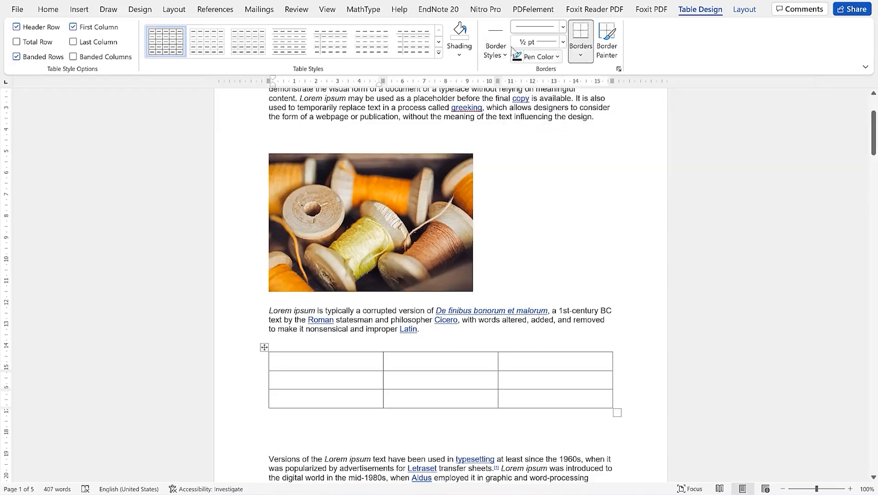
{"action": "left_click", "coordinate": [454, 62]}
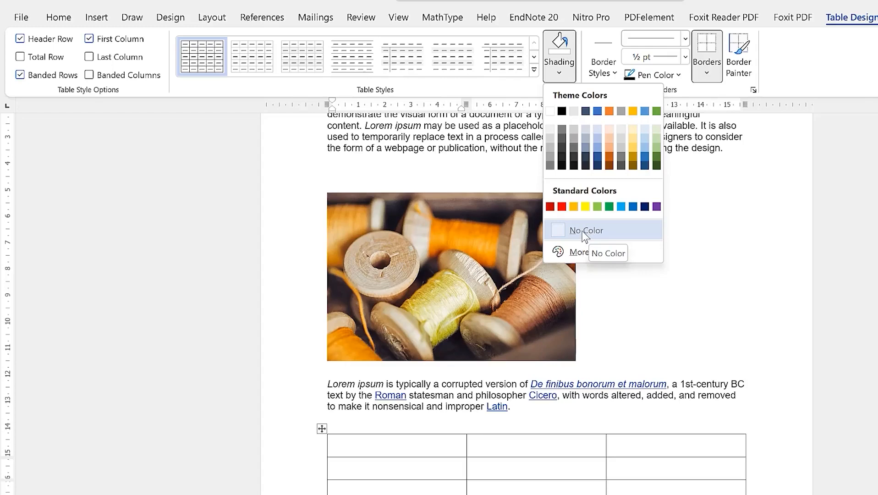
Apply the Grid Table 4 - Accent 1 style and place the caret in the first header cell
{"action": "left_click", "coordinate": [534, 70]}
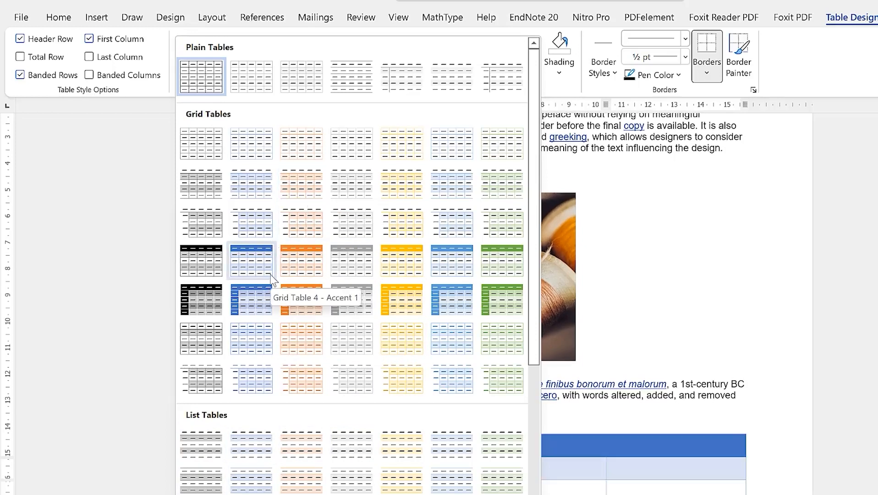
{"action": "left_click", "coordinate": [251, 261]}
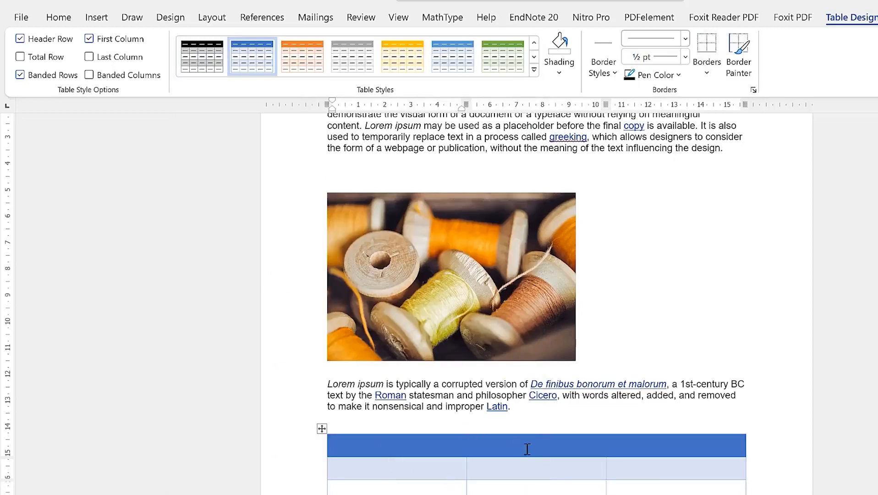
{"action": "left_click", "coordinate": [388, 446]}
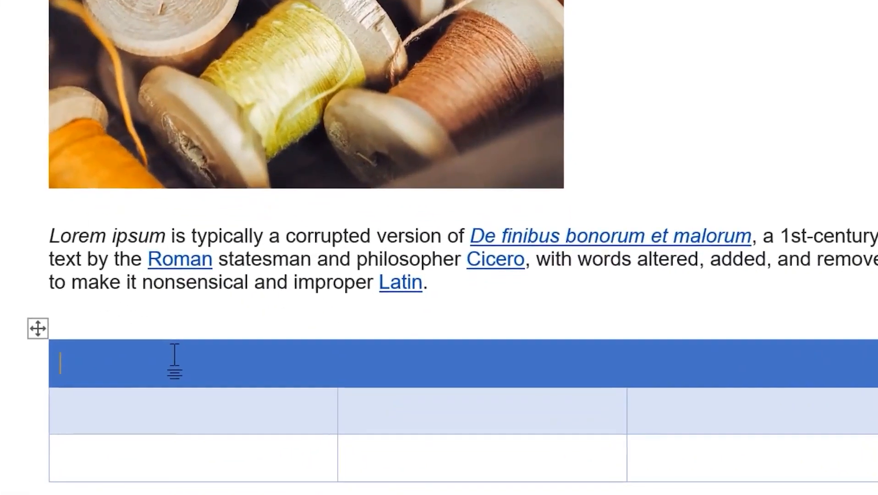
Type the headings Name, Address and Phone number, fixing the Address typo
{"action": "type", "text": "Name"}
{"action": "key", "text": "Tab"}
{"action": "type", "text": "ADde"}
{"action": "key", "text": "BackSpace"}
{"action": "key", "text": "BackSpace"}
{"action": "key", "text": "BackSpace"}
{"action": "type", "text": "dd"}
{"action": "type", "text": "s"}
{"action": "key", "text": "Tab"}
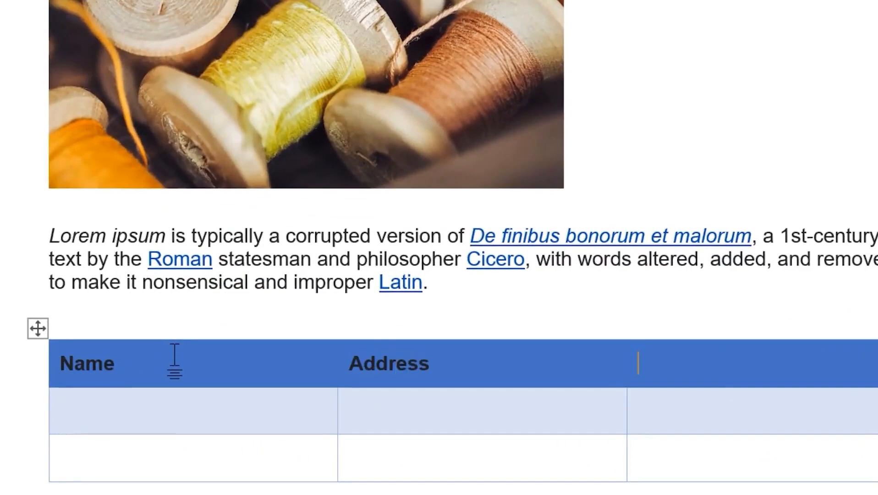
{"action": "type", "text": "Phone numb"}
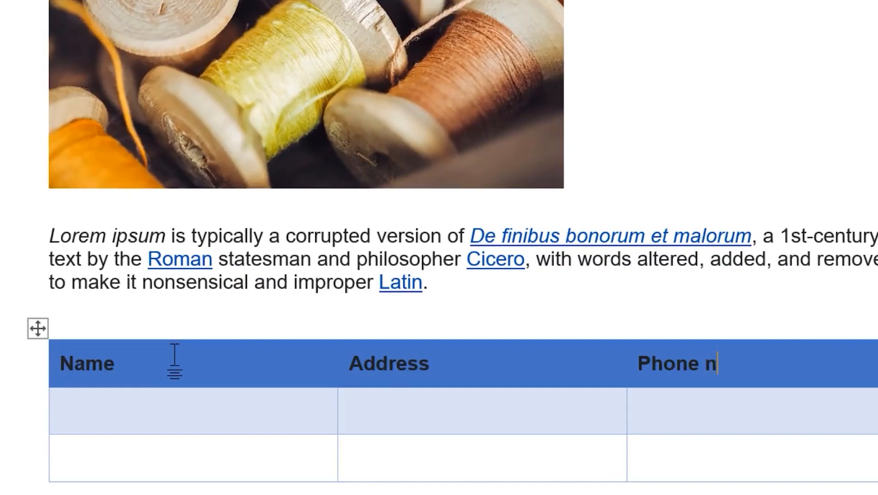
{"action": "type", "text": "er"}
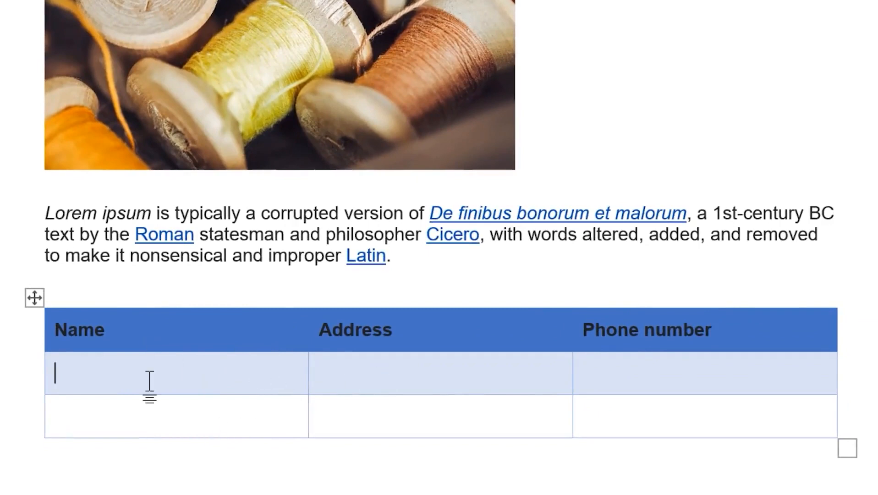
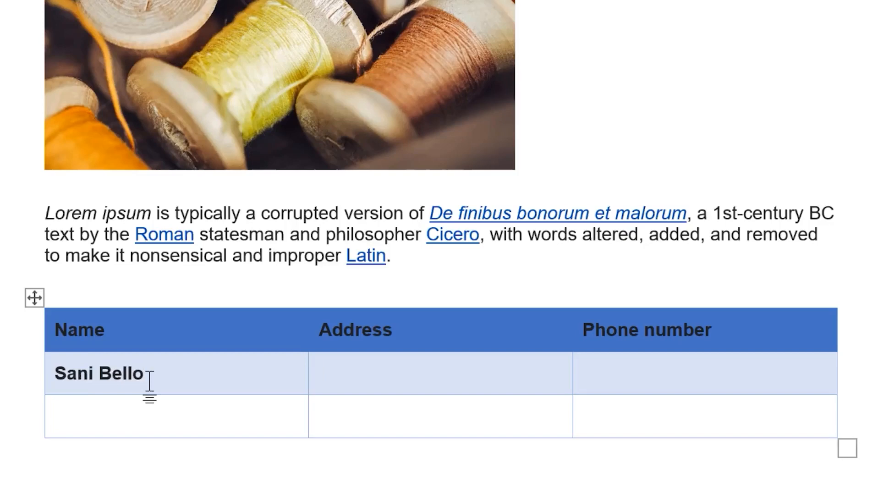
Fill both data rows with each contact's name, address and phone number
{"action": "key", "text": "Tab"}
{"action": "type", "text": "Samaru Zaria"}
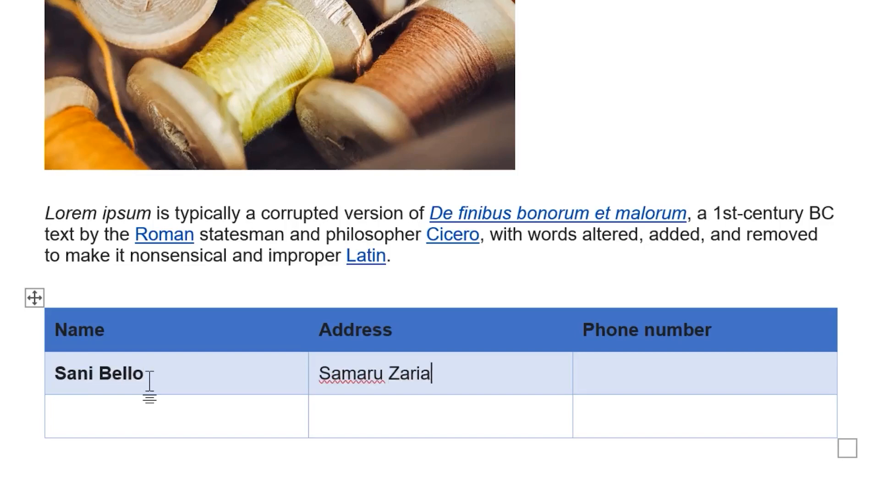
{"action": "key", "text": "Tab"}
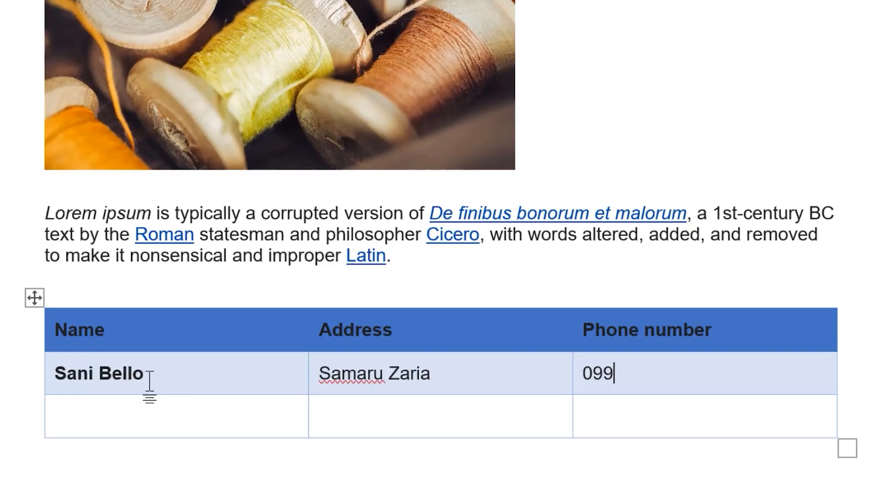
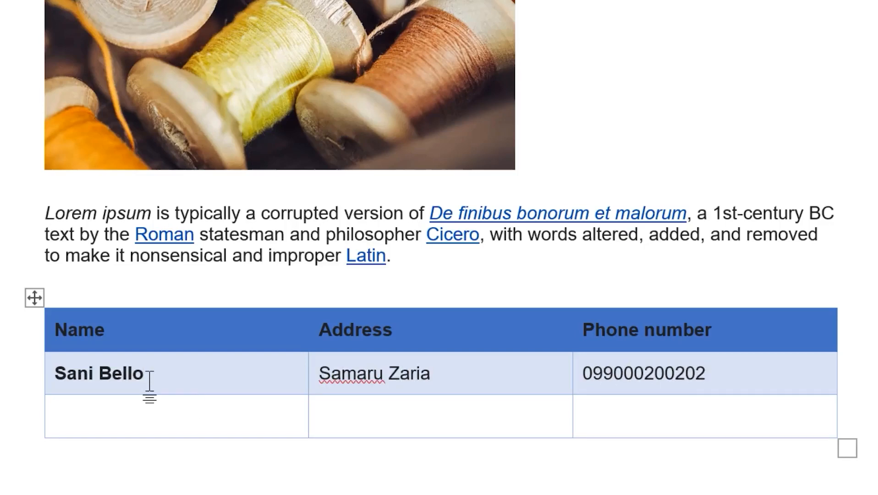
{"action": "key", "text": "Tab"}
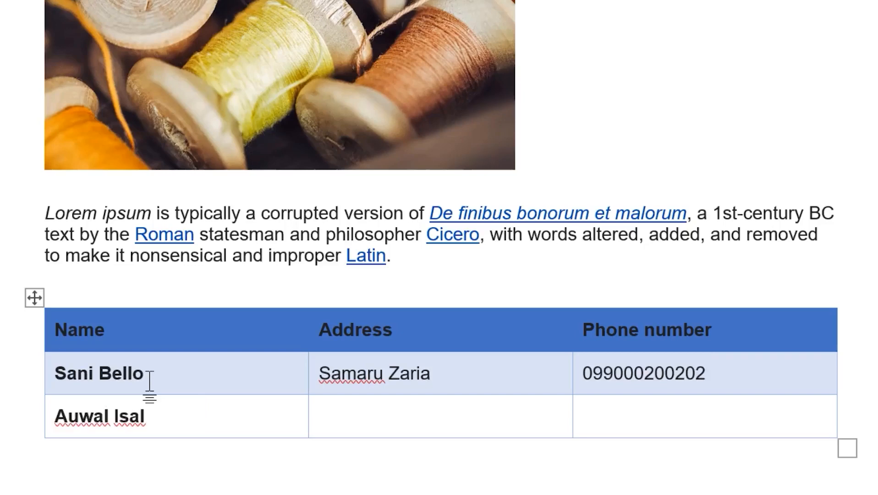
{"action": "type", "text": "Zaria city"}
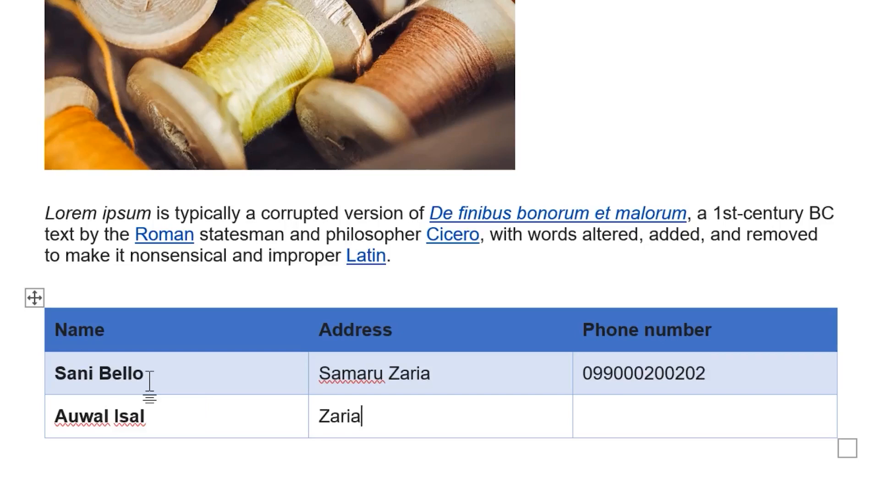
{"action": "key", "text": "Tab"}
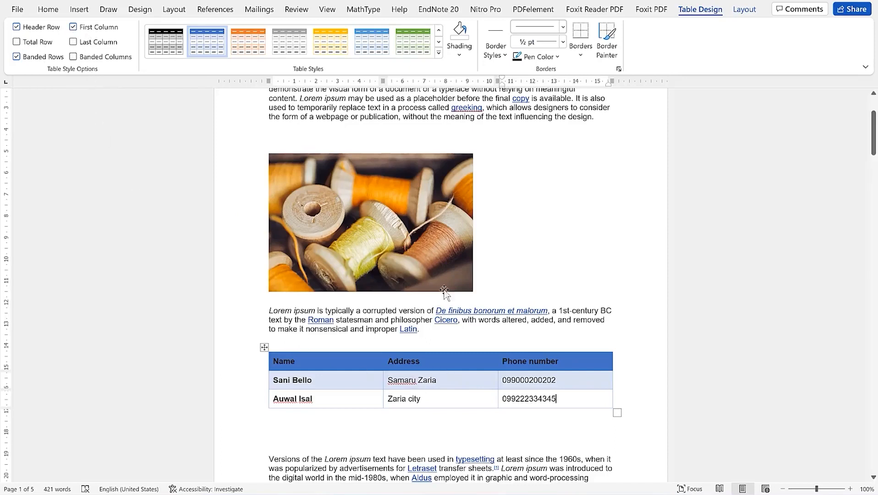
{"action": "left_click", "coordinate": [16, 28]}
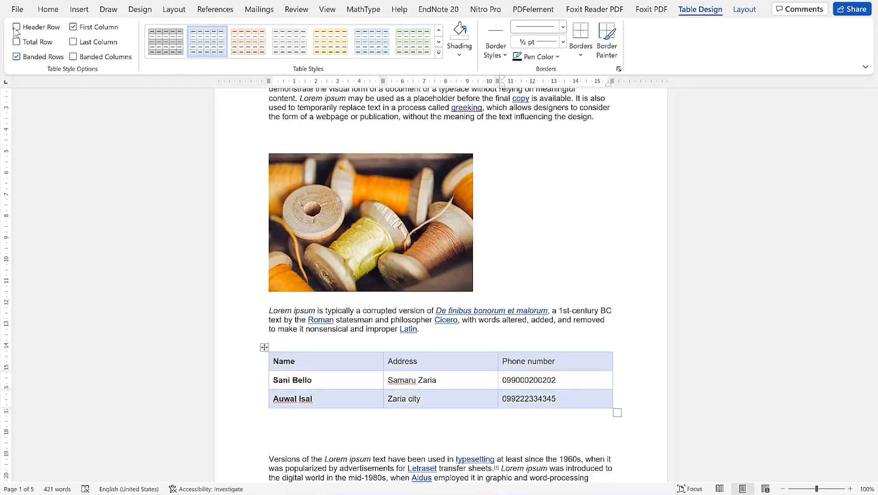
{"action": "left_click", "coordinate": [16, 28]}
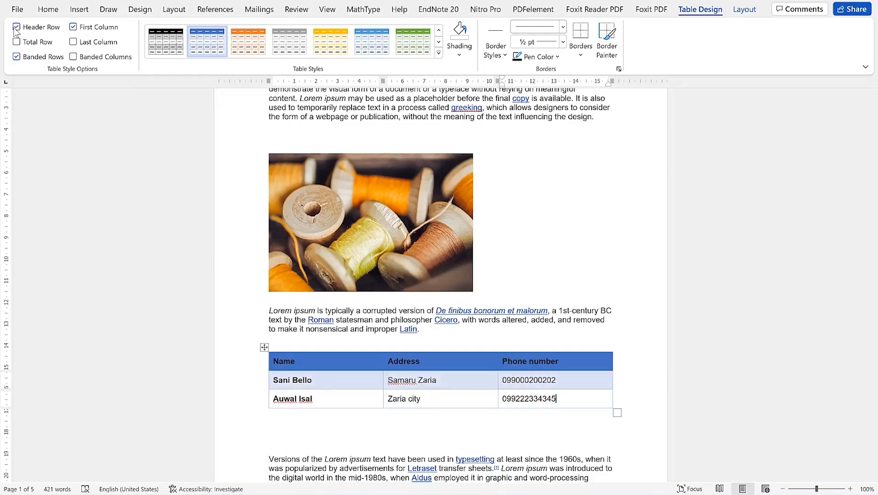
{"action": "left_click", "coordinate": [73, 28]}
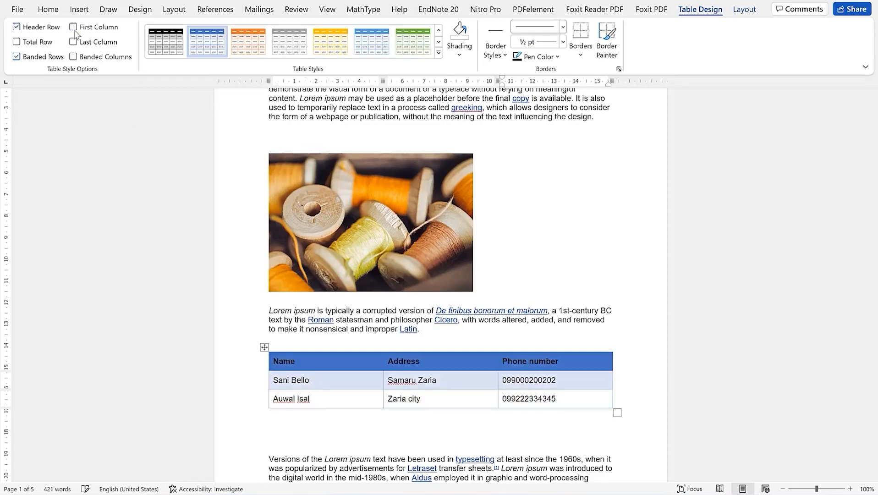
{"action": "left_click", "coordinate": [74, 32]}
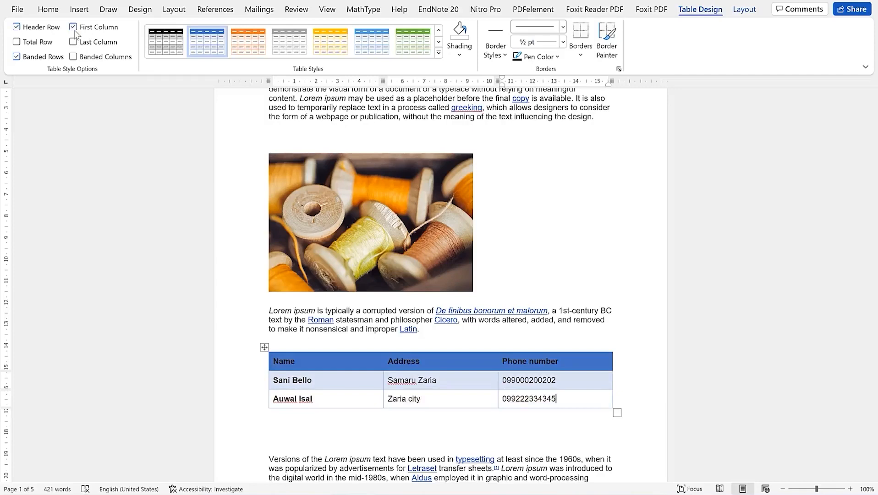
{"action": "left_click", "coordinate": [74, 29]}
{"action": "left_click", "coordinate": [75, 31]}
{"action": "left_click", "coordinate": [17, 57]}
{"action": "left_click", "coordinate": [17, 58]}
{"action": "left_click", "coordinate": [17, 58]}
{"action": "left_click", "coordinate": [17, 58]}
{"action": "left_click", "coordinate": [17, 58]}
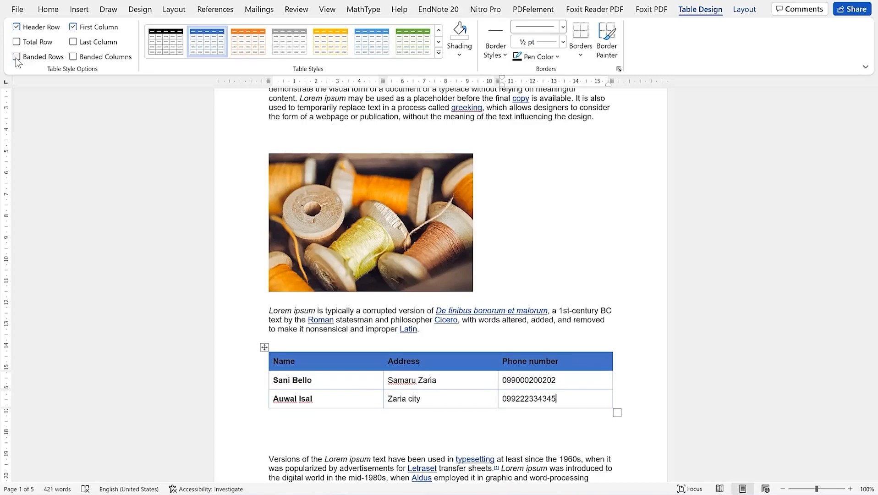
{"action": "left_click", "coordinate": [17, 57]}
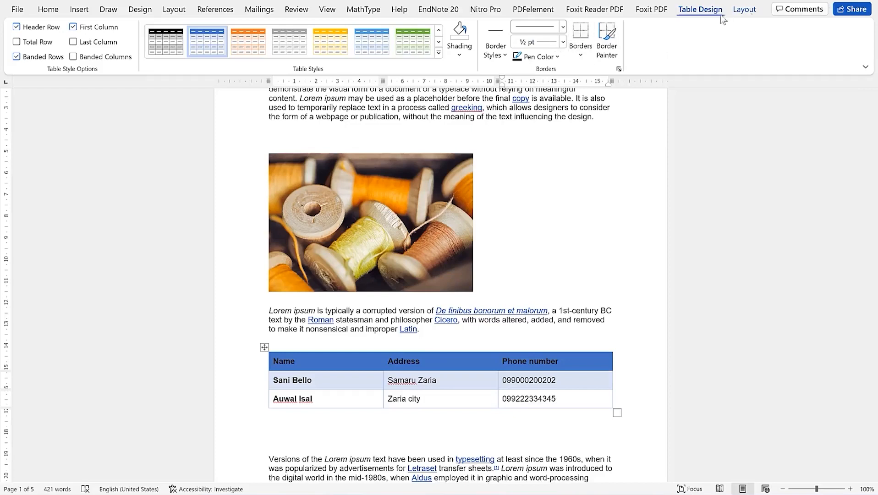
Insert two blank rows above the second contact's row and three empty columns on the table's left
{"action": "left_click", "coordinate": [744, 9]}
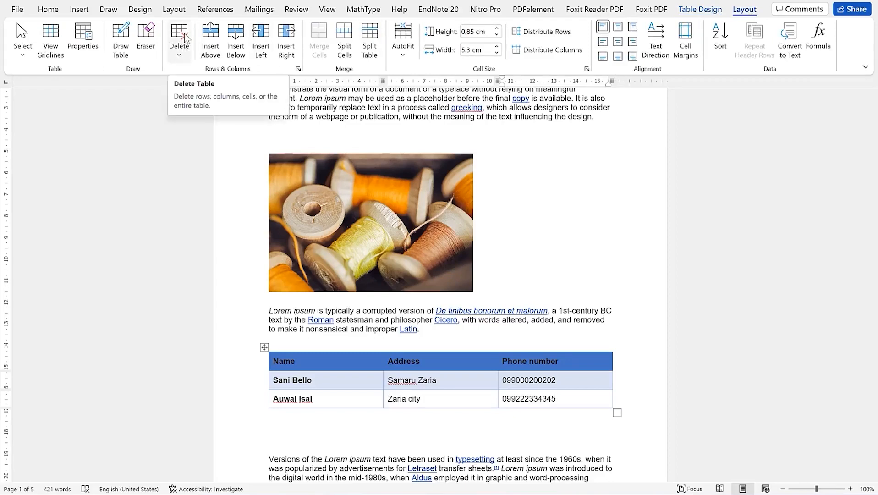
{"action": "left_click", "coordinate": [182, 55]}
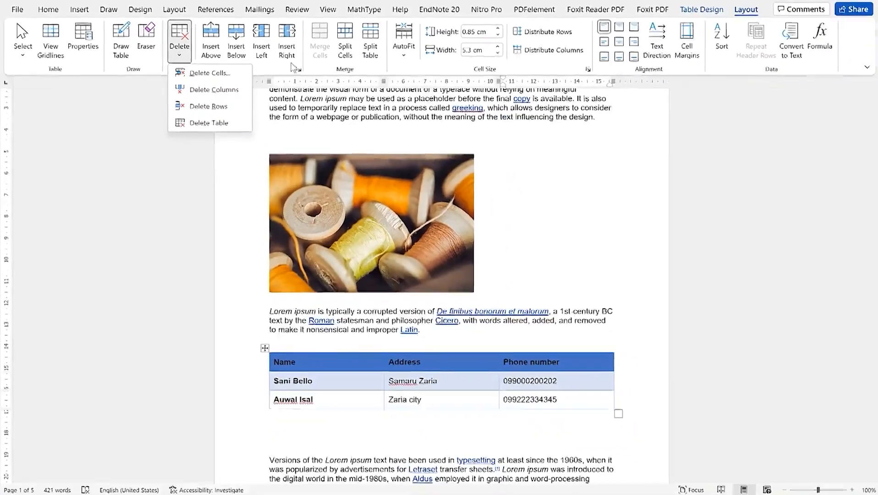
{"action": "left_click", "coordinate": [270, 407]}
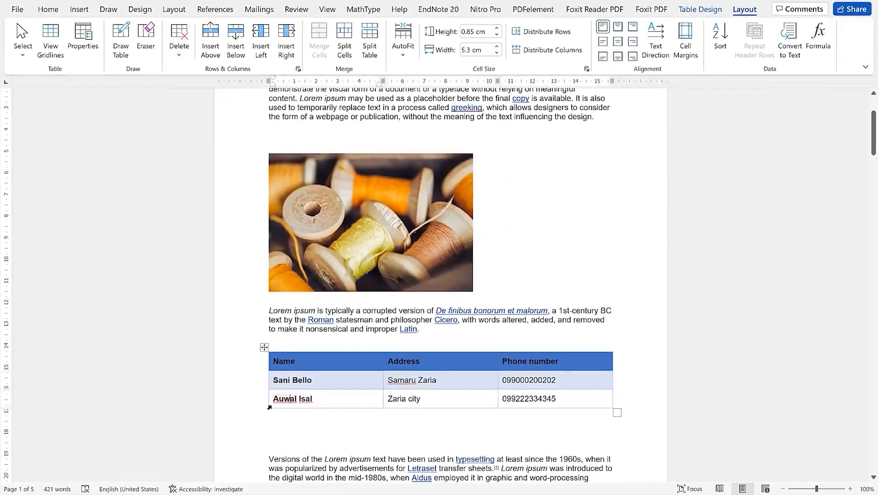
{"action": "left_click_drag", "start_coordinate": [275, 395], "coordinate": [600, 397]}
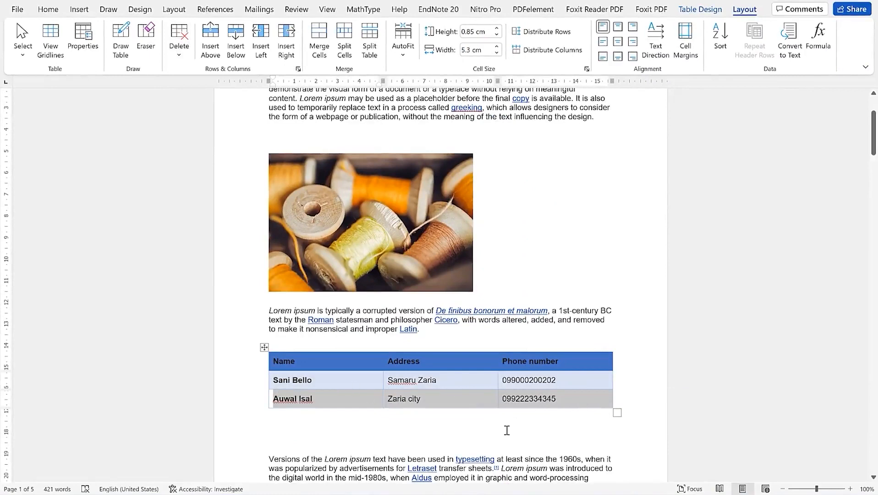
{"action": "left_click", "coordinate": [211, 45]}
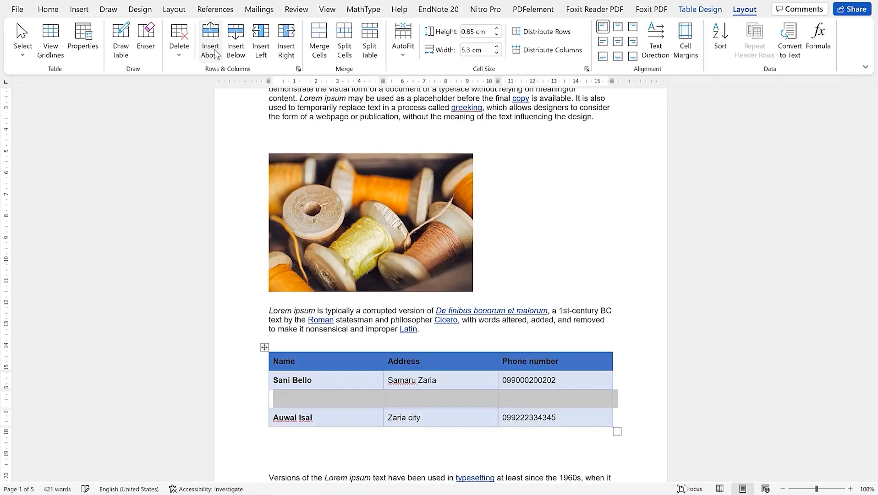
{"action": "left_click", "coordinate": [235, 49]}
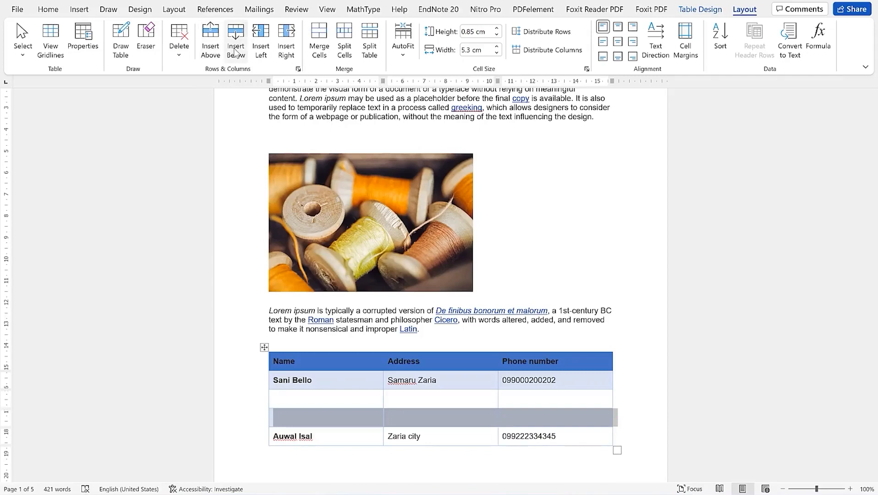
{"action": "left_click", "coordinate": [260, 59]}
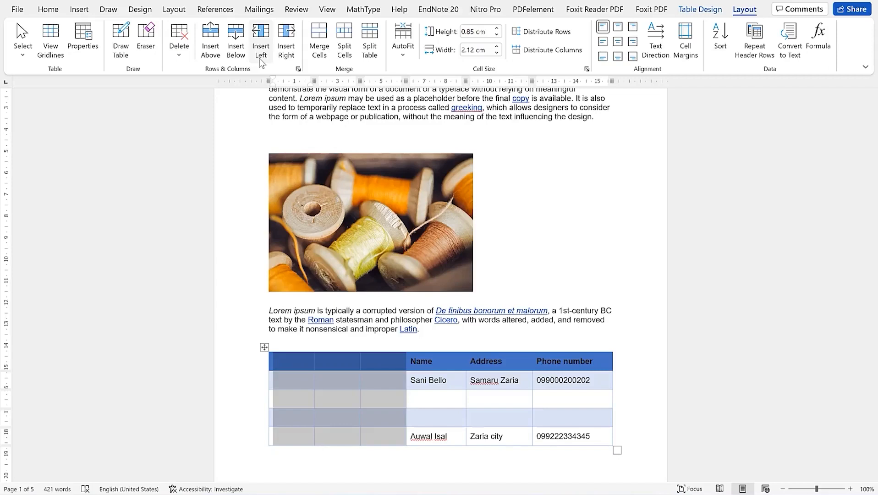
Add three more left columns and merge the six left cells of the empty rows into one
{"action": "left_click", "coordinate": [284, 57]}
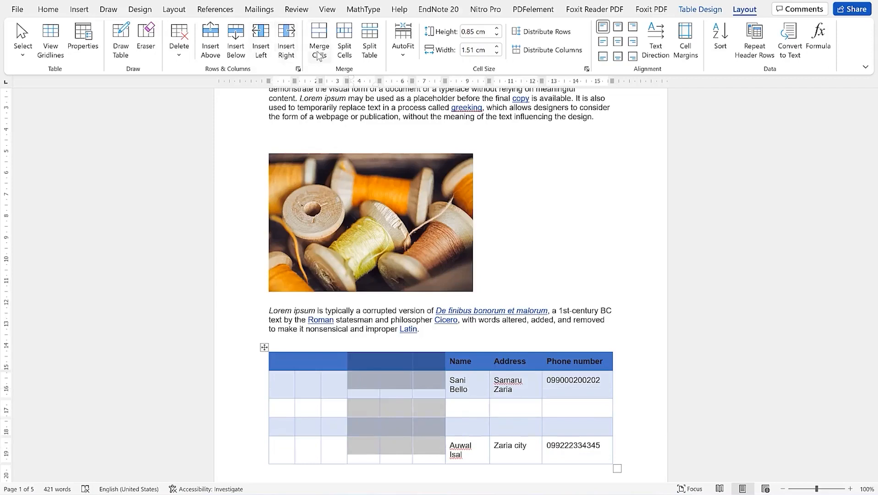
{"action": "left_click", "coordinate": [431, 429]}
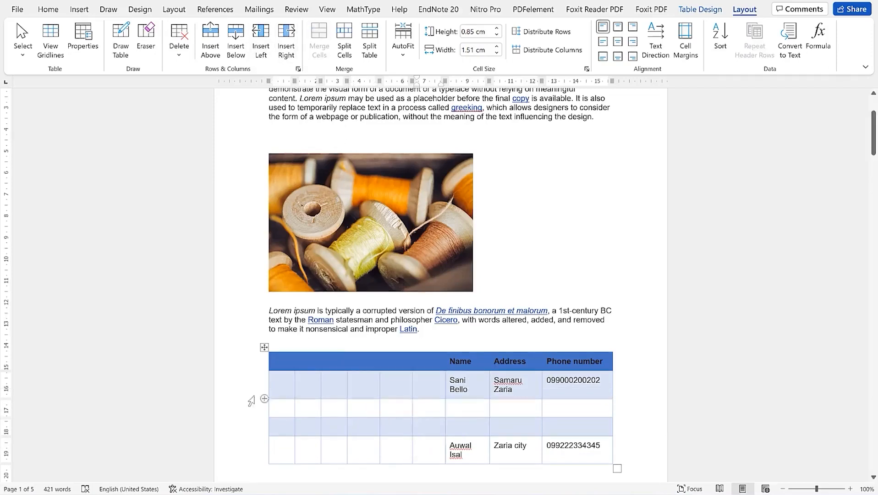
{"action": "left_click_drag", "start_coordinate": [284, 412], "coordinate": [324, 427]}
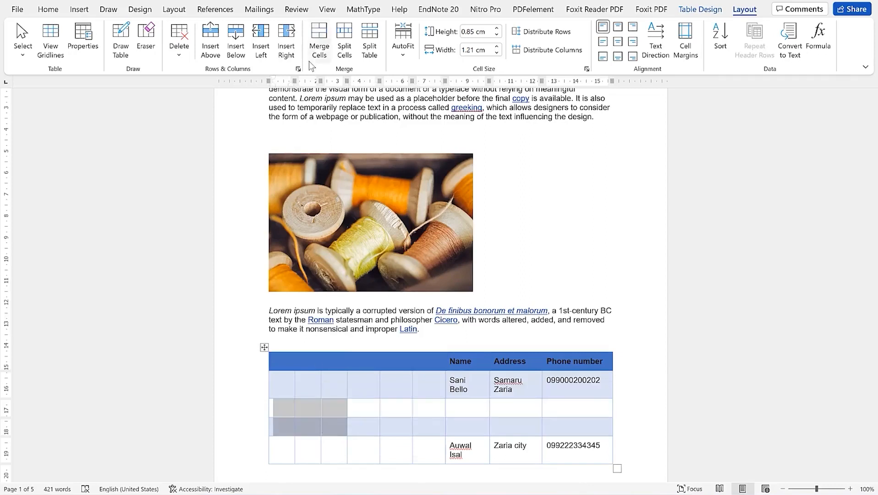
{"action": "left_click", "coordinate": [314, 58]}
{"action": "left_click", "coordinate": [290, 411]}
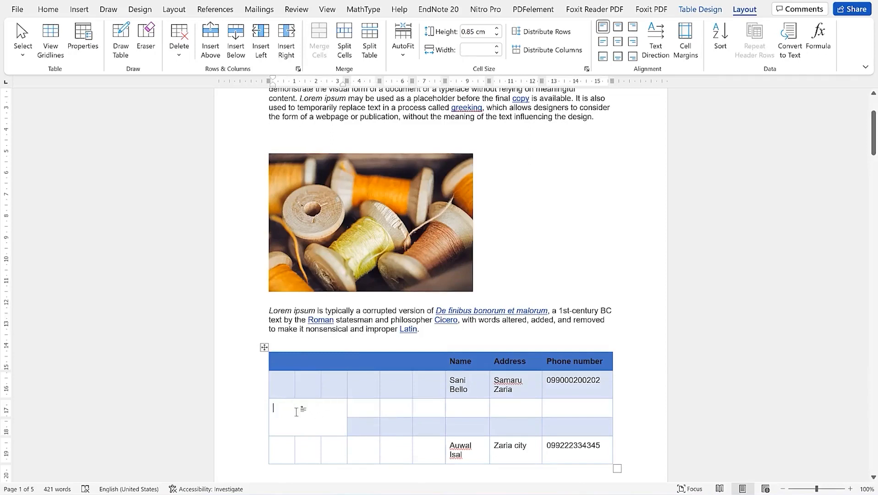
Split two empty third-row cells into four columns, then merge them back into one
{"action": "left_click_drag", "start_coordinate": [374, 410], "coordinate": [390, 411]}
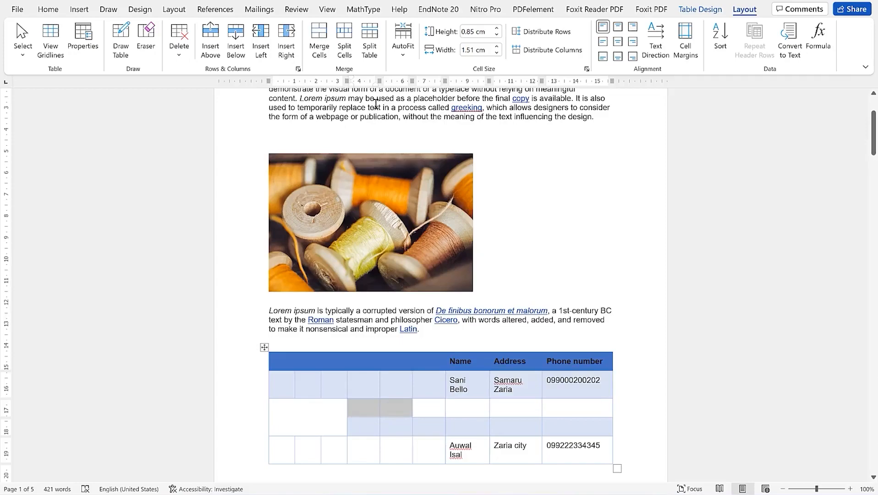
{"action": "left_click", "coordinate": [343, 49]}
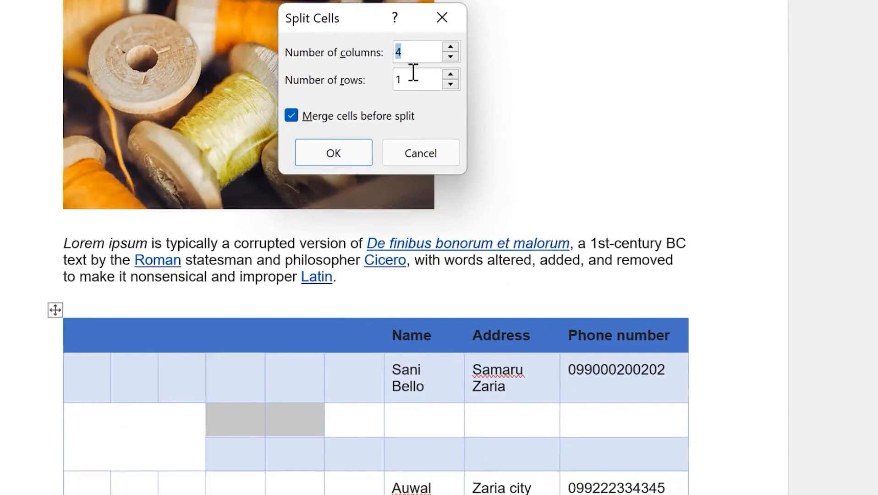
{"action": "left_click", "coordinate": [345, 154]}
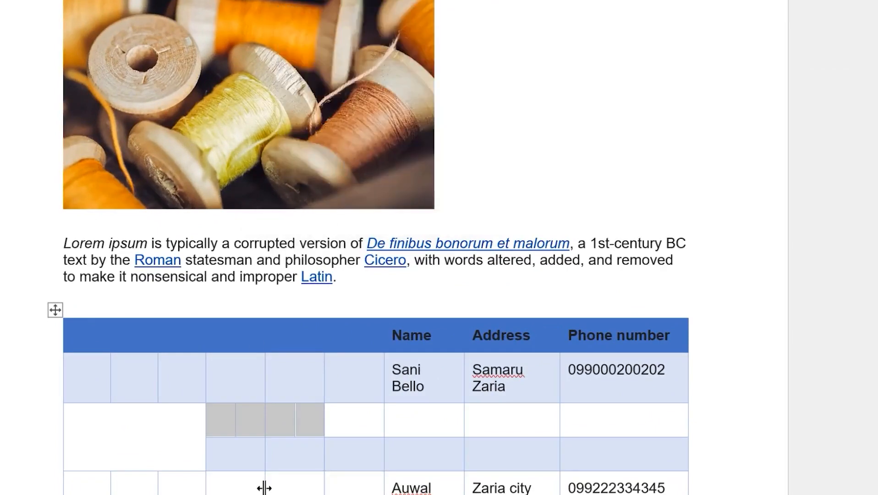
{"action": "left_click", "coordinate": [227, 421]}
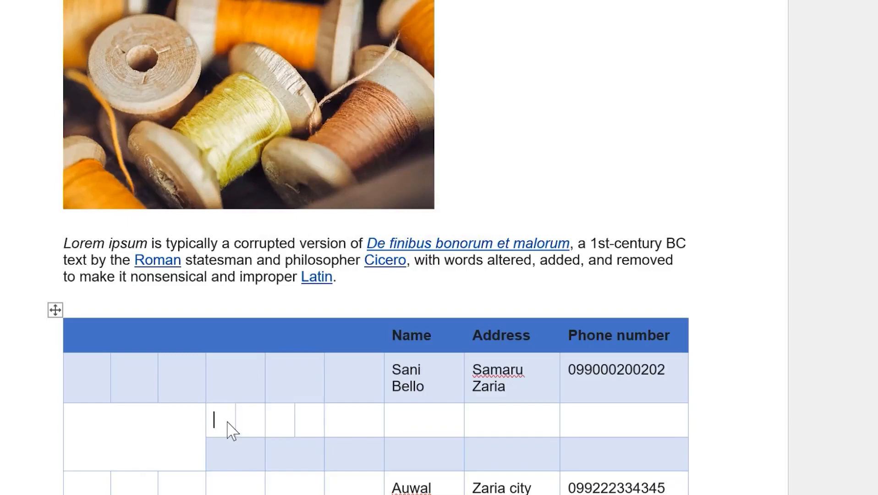
{"action": "left_click", "coordinate": [267, 420]}
{"action": "left_click", "coordinate": [314, 423]}
{"action": "left_click_drag", "start_coordinate": [221, 424], "coordinate": [298, 425]}
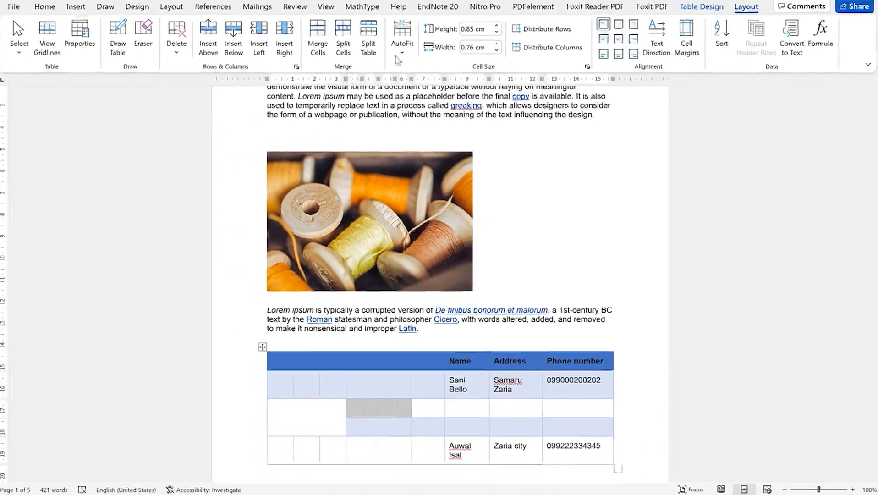
{"action": "left_click", "coordinate": [319, 37]}
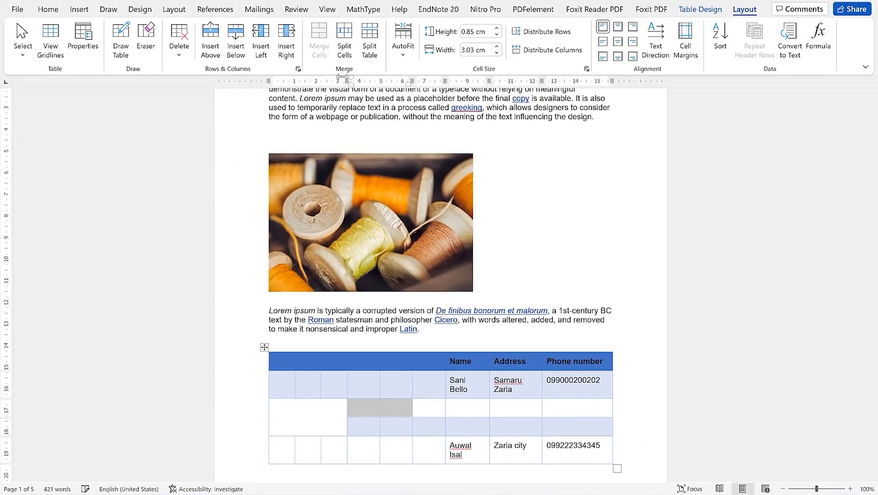
{"action": "left_click", "coordinate": [385, 409]}
Split the empty merged cell into two columns
{"action": "triple_click", "coordinate": [384, 408]}
{"action": "double_click", "coordinate": [384, 408]}
{"action": "double_click", "coordinate": [384, 407]}
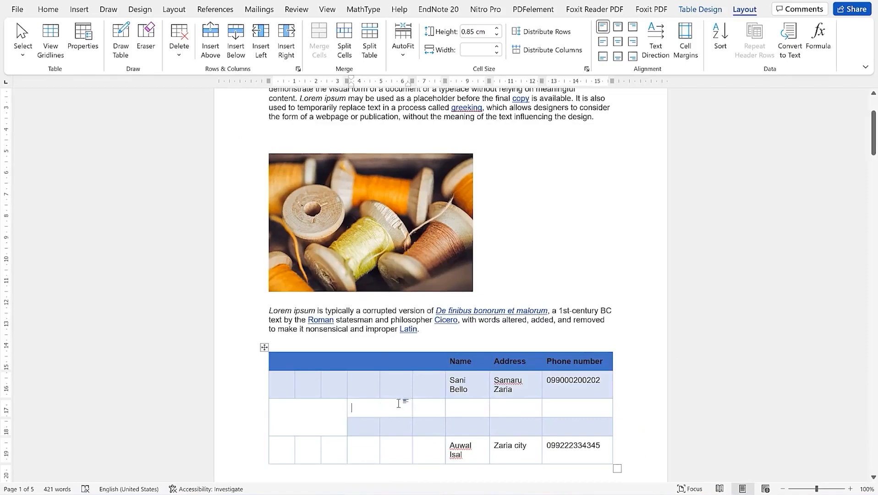
{"action": "double_click", "coordinate": [394, 407]}
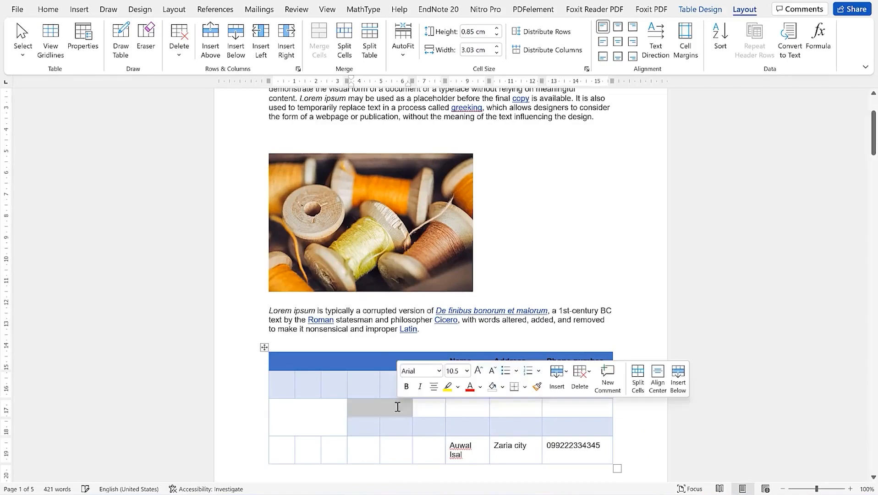
{"action": "left_click", "coordinate": [345, 38]}
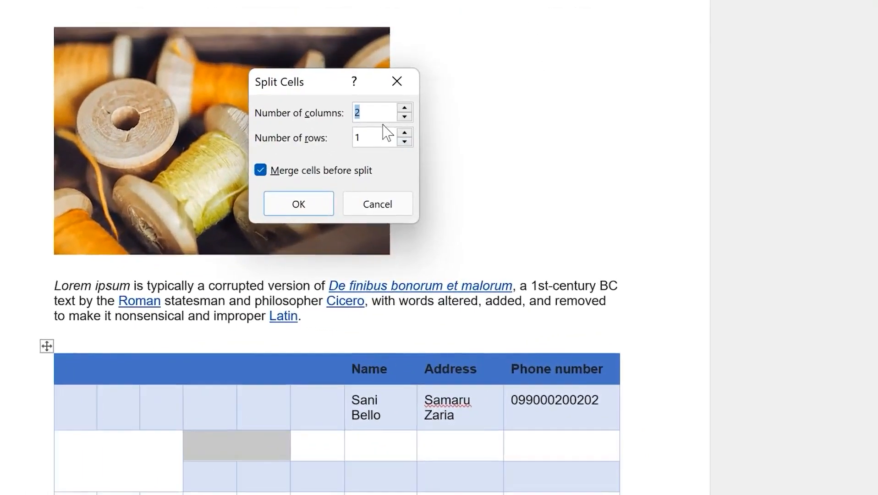
{"action": "left_click", "coordinate": [299, 205]}
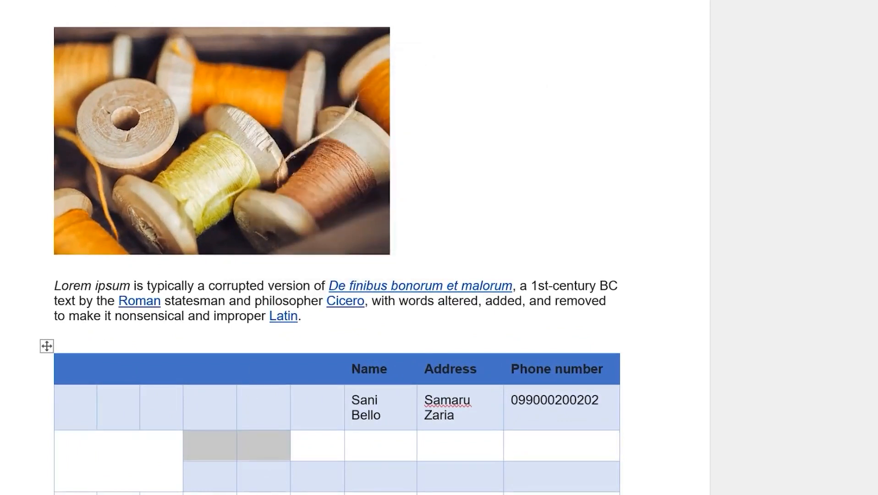
{"action": "left_click", "coordinate": [309, 441]}
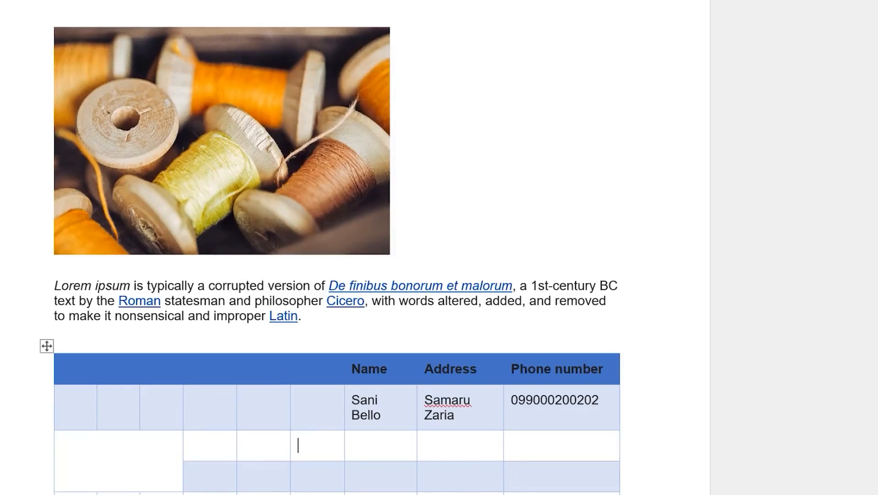
{"action": "left_click", "coordinate": [46, 346]}
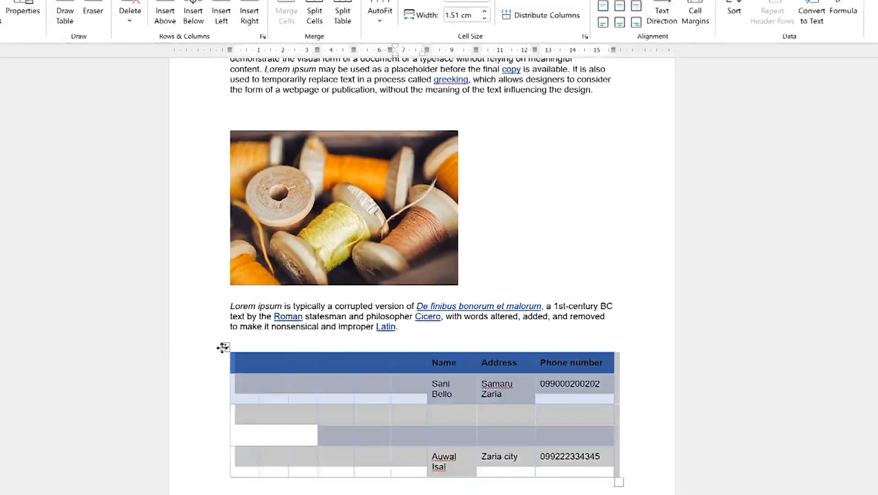
{"action": "left_click", "coordinate": [416, 422]}
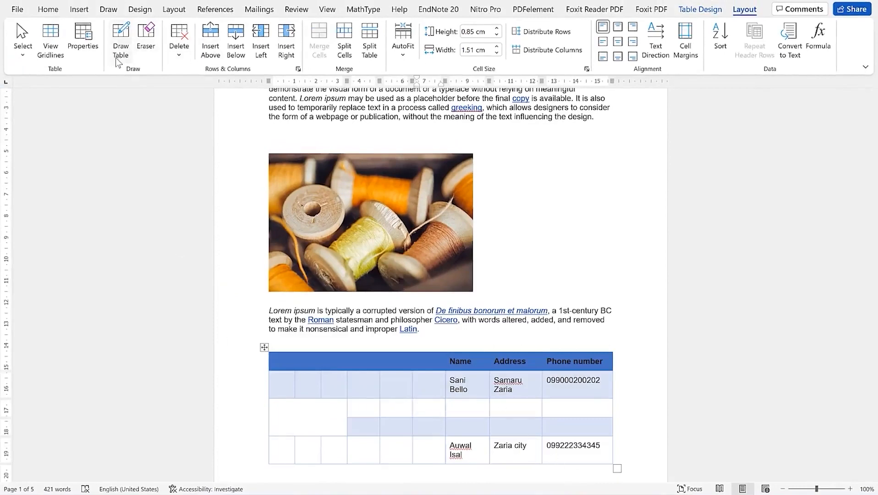
{"action": "scroll", "coordinate": [337, 294], "scroll_direction": "down", "scroll_amount": 6}
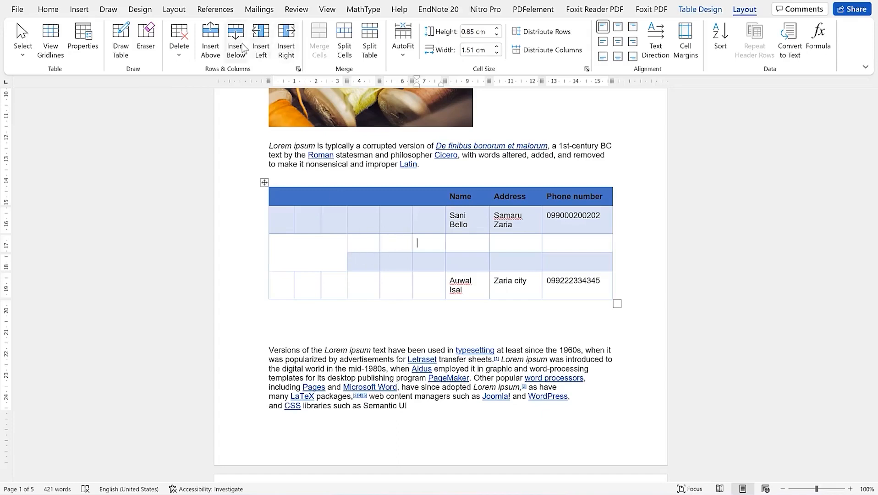
Draw a vertical and a short horizontal border inside the tall merged left cell
{"action": "left_click", "coordinate": [119, 37]}
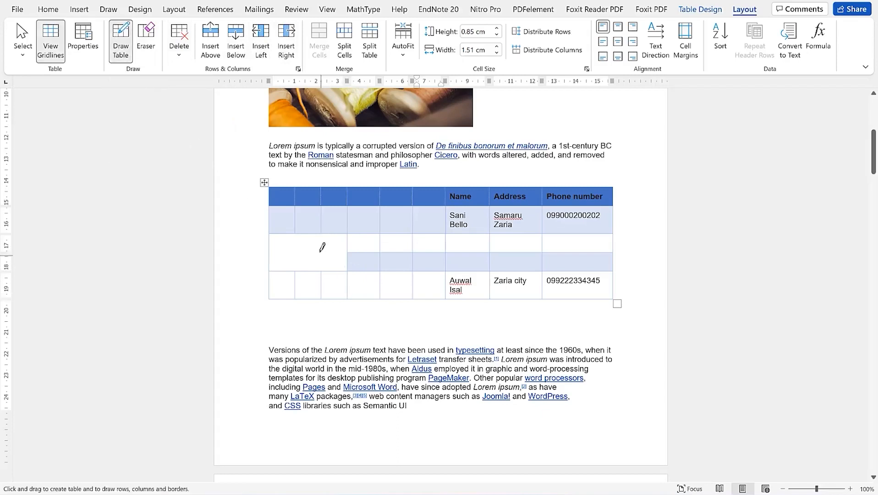
{"action": "left_click_drag", "start_coordinate": [323, 251], "coordinate": [322, 299]}
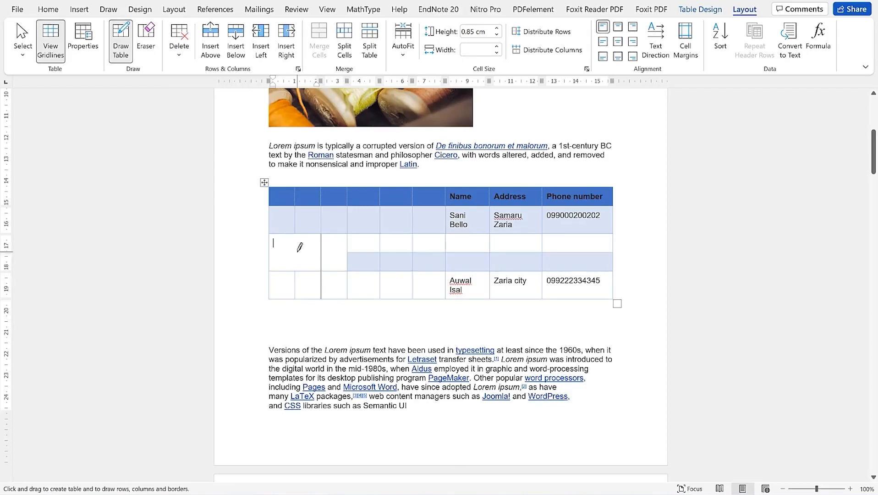
{"action": "mouse_move", "coordinate": [298, 250]}
{"action": "left_mouse_down"}
{"action": "mouse_move", "coordinate": [324, 250]}
{"action": "mouse_move", "coordinate": [298, 267]}
{"action": "mouse_move", "coordinate": [324, 251]}
{"action": "left_mouse_up"}
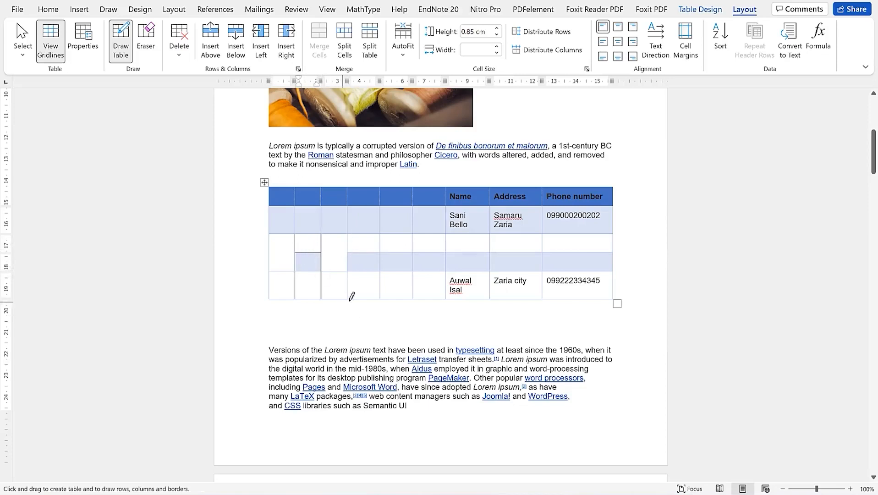
Draw a small cell below the table, undoing the stray second one, and stop drawing
{"action": "mouse_move", "coordinate": [349, 298]}
{"action": "left_mouse_down"}
{"action": "mouse_move", "coordinate": [348, 316]}
{"action": "mouse_move", "coordinate": [383, 317]}
{"action": "left_mouse_up"}
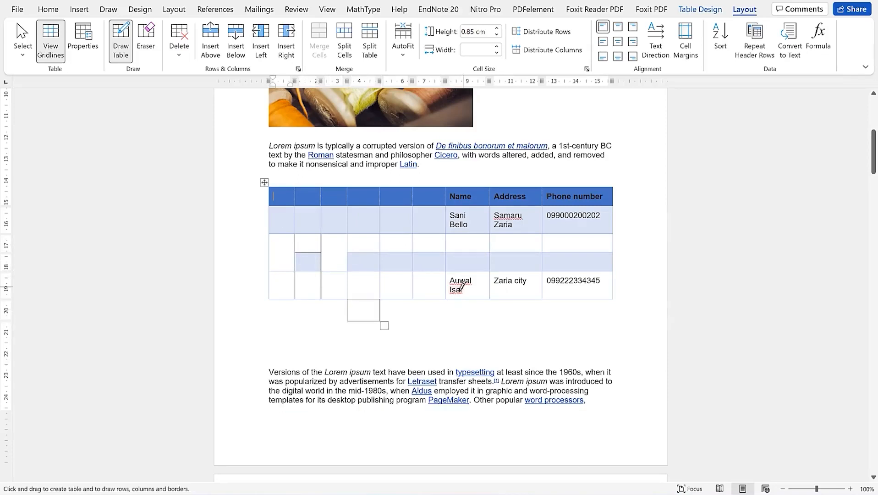
{"action": "left_click_drag", "start_coordinate": [446, 300], "coordinate": [489, 319]}
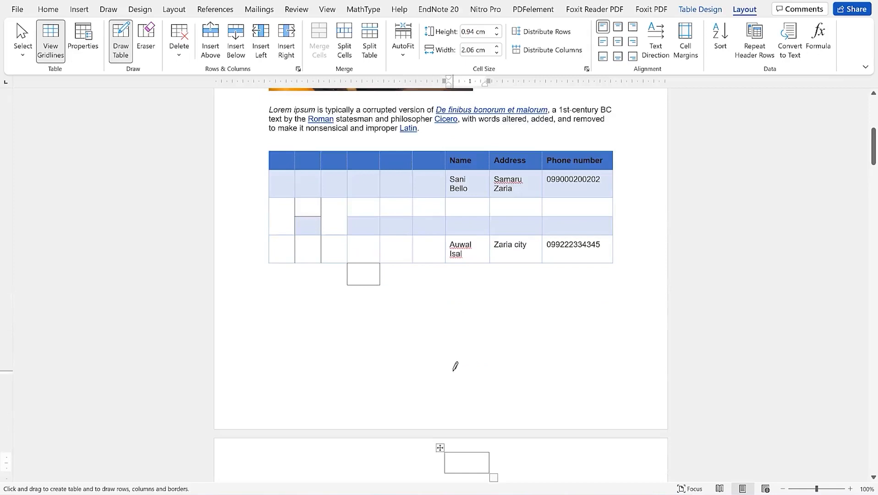
{"action": "key", "text": "ctrl+z"}
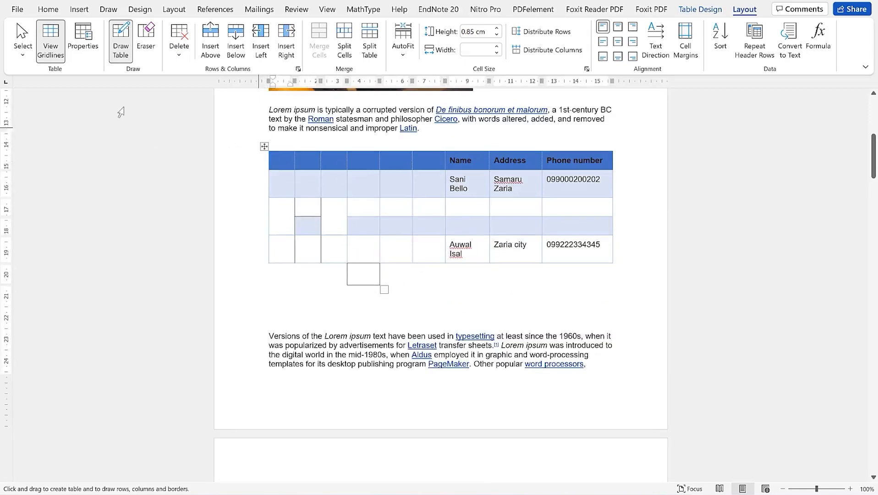
{"action": "left_click", "coordinate": [122, 40]}
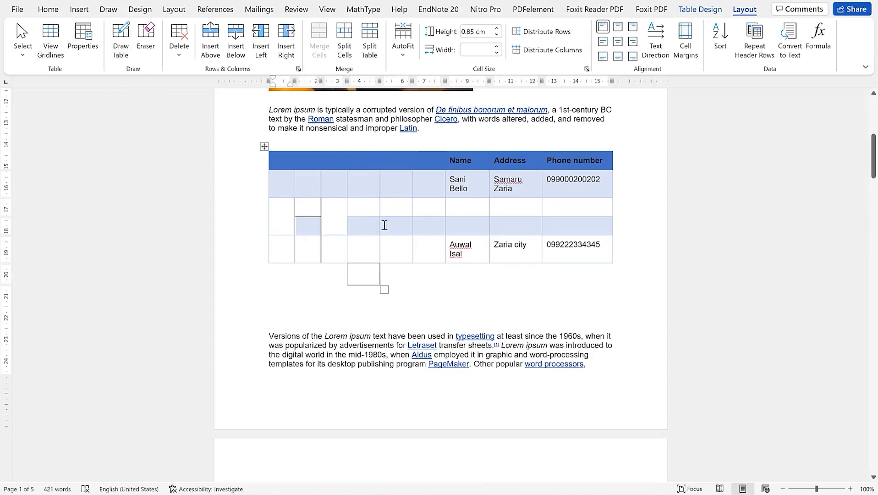
{"action": "left_click", "coordinate": [379, 184]}
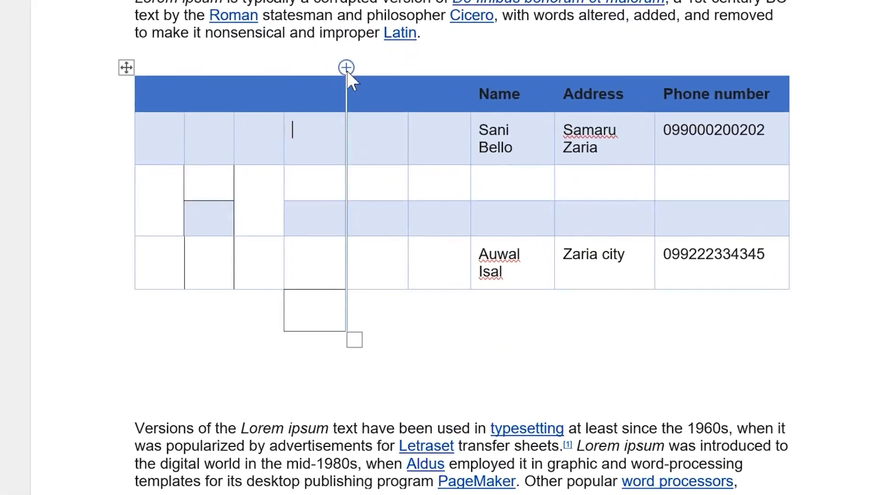
Insert an empty row directly under the first contact's row, then clear the selection
{"action": "left_click", "coordinate": [346, 68]}
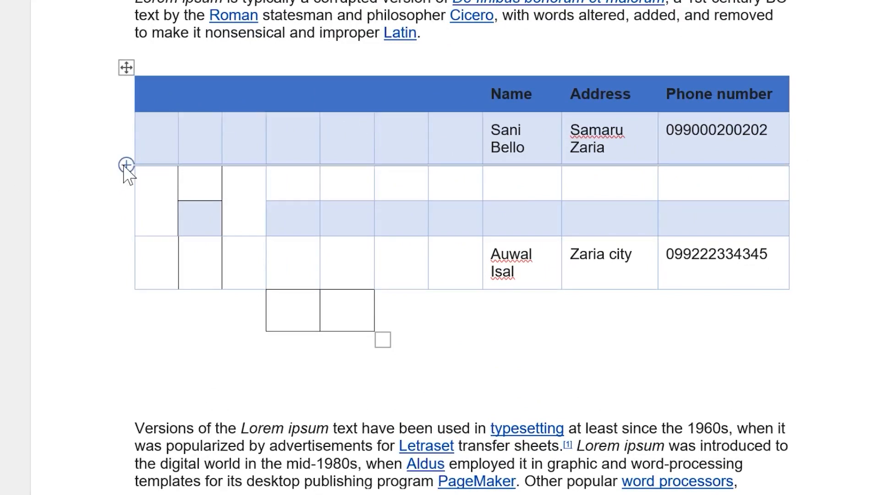
{"action": "left_click", "coordinate": [126, 165]}
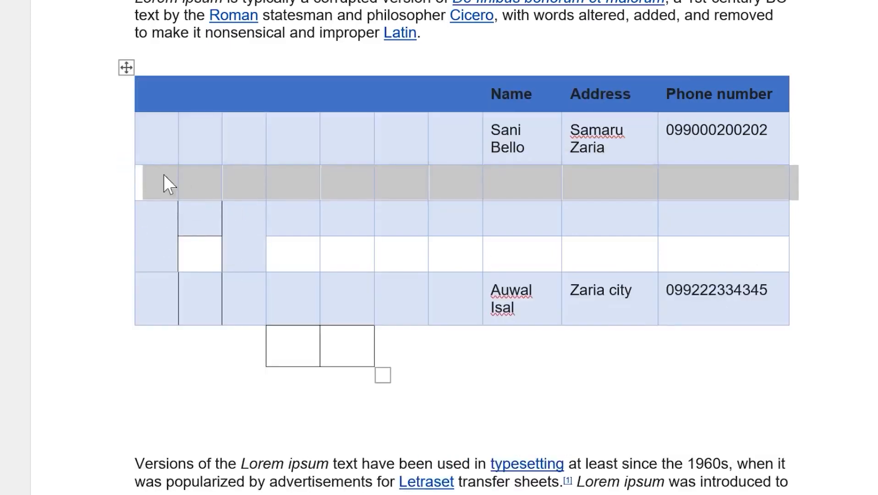
{"action": "left_click_drag", "start_coordinate": [156, 185], "coordinate": [153, 227]}
{"action": "left_click", "coordinate": [148, 123]}
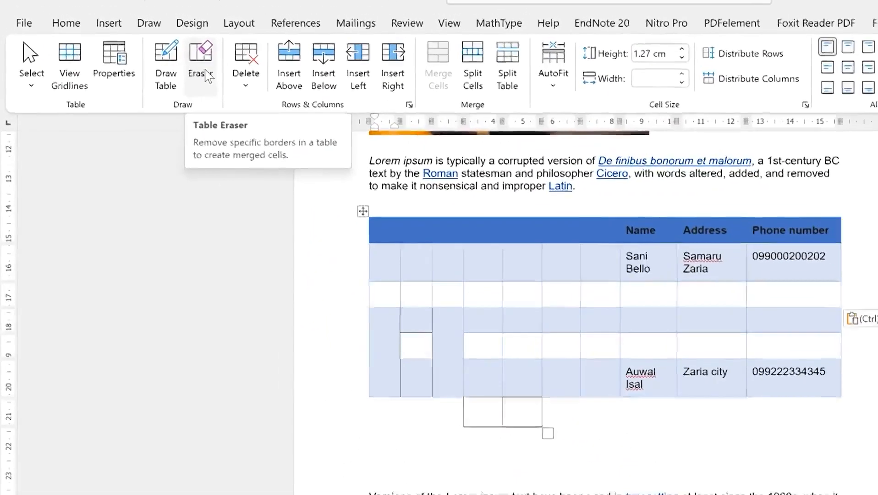
{"action": "left_click", "coordinate": [168, 51]}
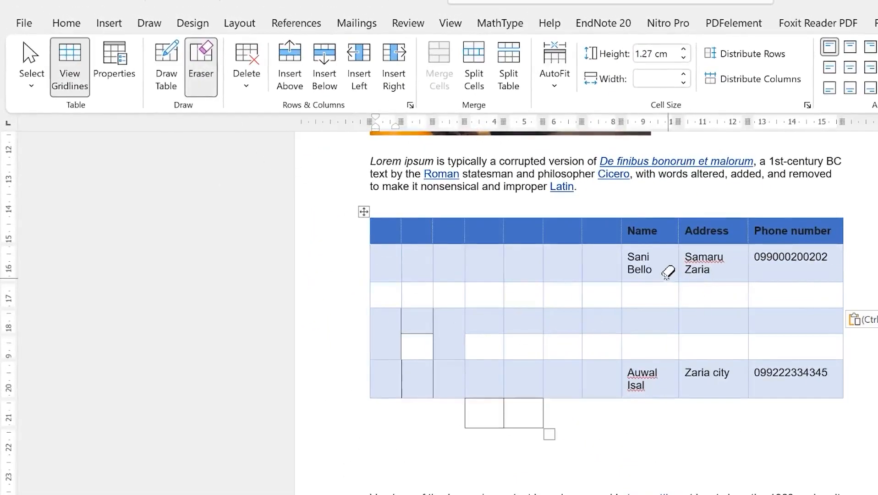
{"action": "left_click_drag", "start_coordinate": [539, 290], "coordinate": [560, 308]}
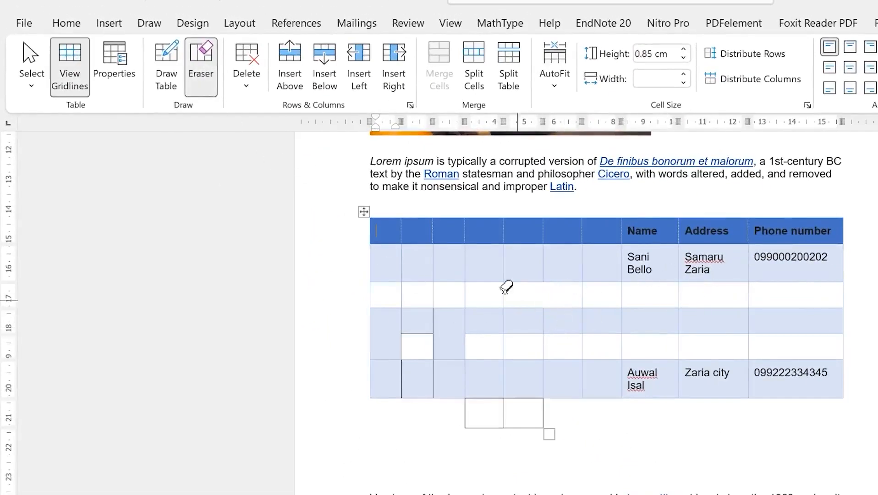
{"action": "left_click_drag", "start_coordinate": [448, 290], "coordinate": [504, 287]}
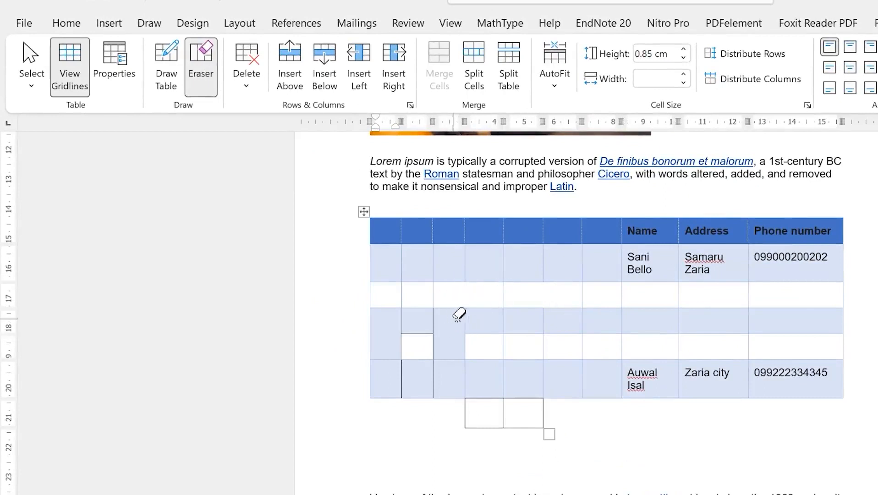
{"action": "mouse_move", "coordinate": [459, 368]}
{"action": "left_mouse_down"}
{"action": "mouse_move", "coordinate": [522, 370]}
{"action": "mouse_move", "coordinate": [507, 392]}
{"action": "left_mouse_up"}
{"action": "mouse_move", "coordinate": [392, 245]}
{"action": "left_mouse_down"}
{"action": "mouse_move", "coordinate": [448, 250]}
{"action": "mouse_move", "coordinate": [446, 261]}
{"action": "left_mouse_up"}
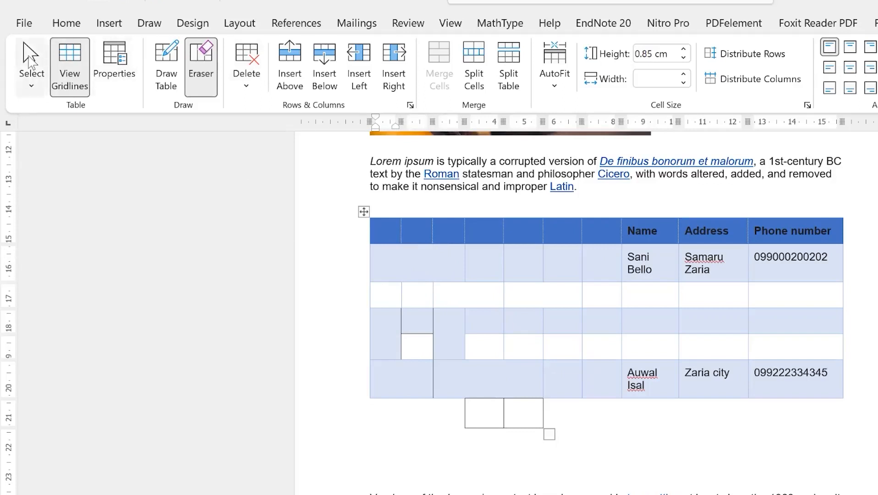
Turn off the Eraser and hide the table gridlines without changing the selection options
{"action": "left_click", "coordinate": [30, 59]}
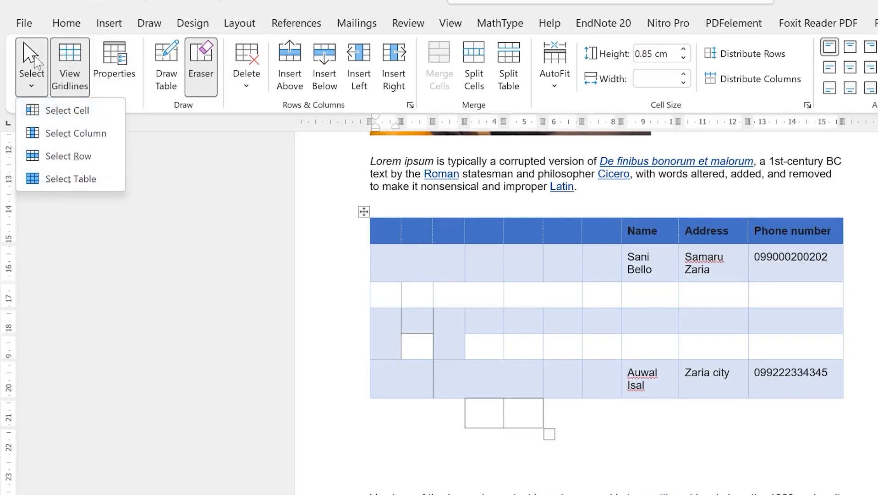
{"action": "left_click", "coordinate": [35, 56]}
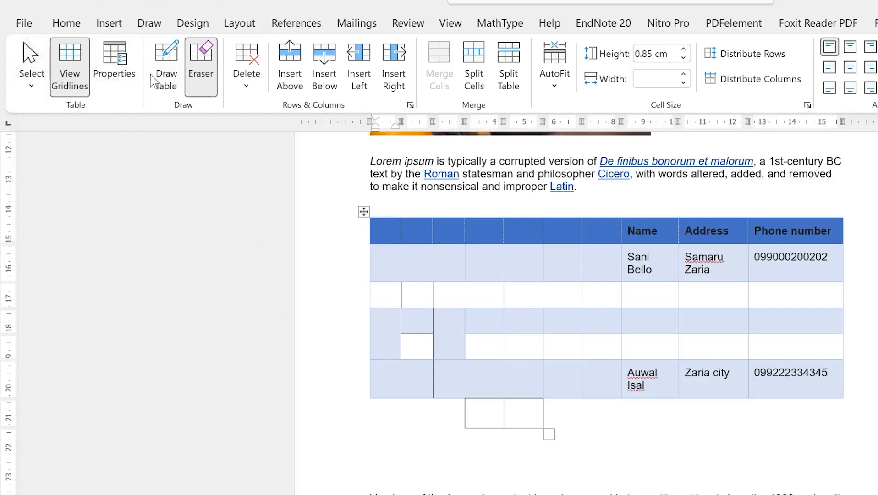
{"action": "left_click", "coordinate": [205, 50]}
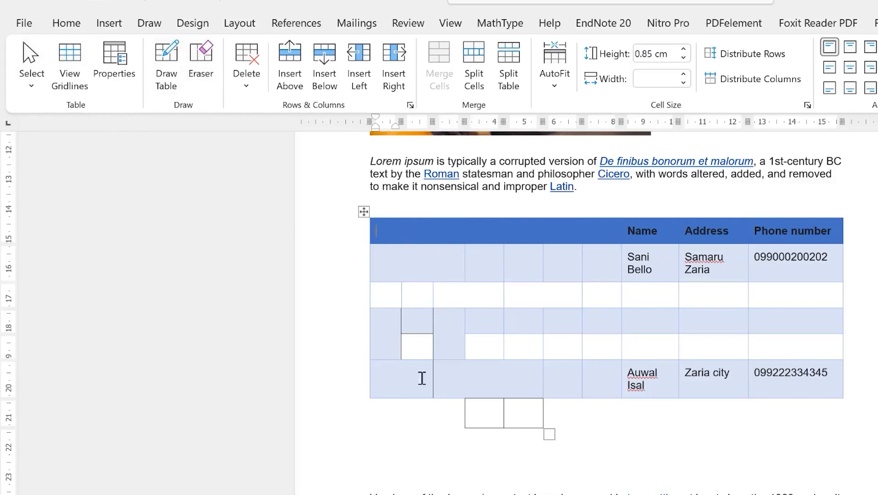
Select the whole contact table and review its right-click actions without choosing one
{"action": "left_click", "coordinate": [363, 212]}
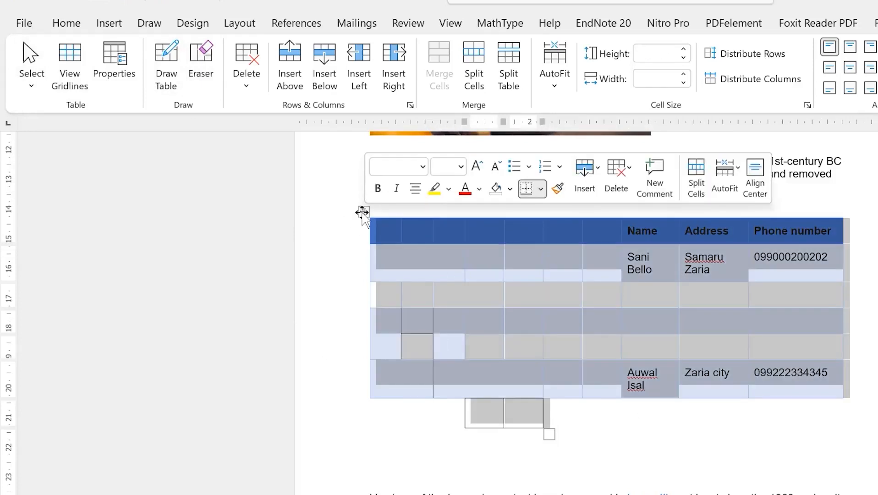
{"action": "right_click", "coordinate": [364, 213]}
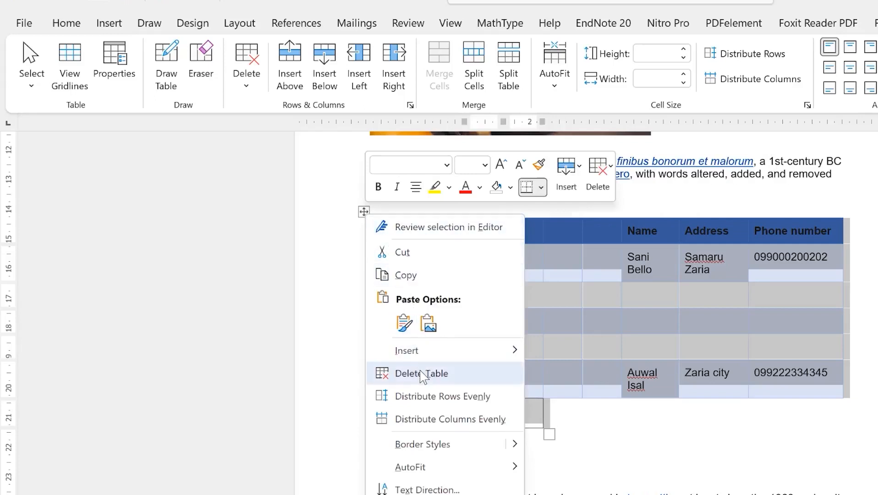
{"action": "mouse_move", "coordinate": [430, 356]}
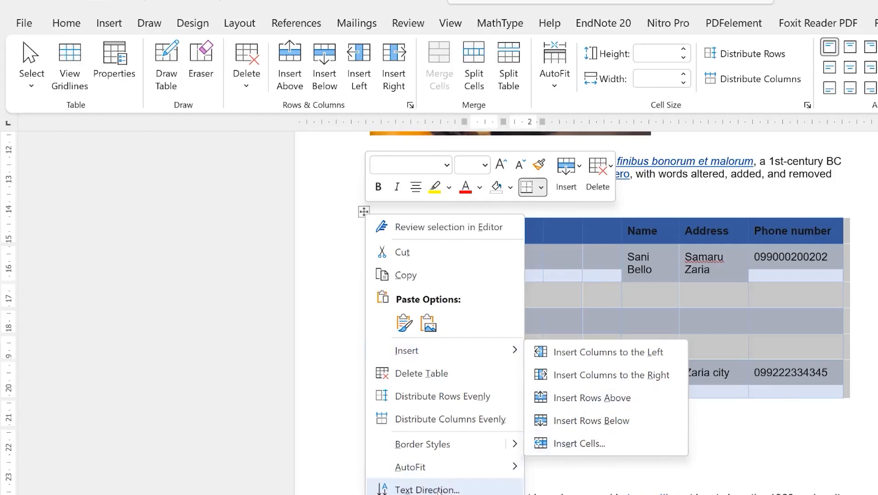
{"action": "mouse_move", "coordinate": [435, 471]}
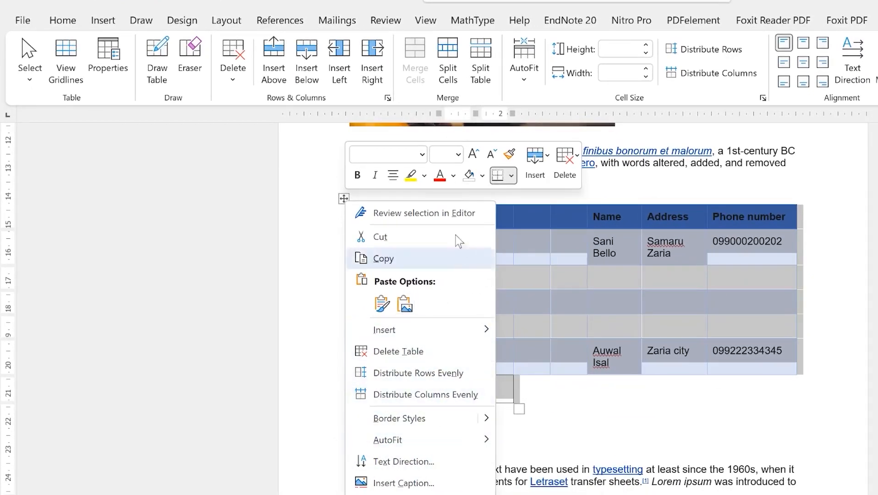
{"action": "left_click", "coordinate": [343, 199]}
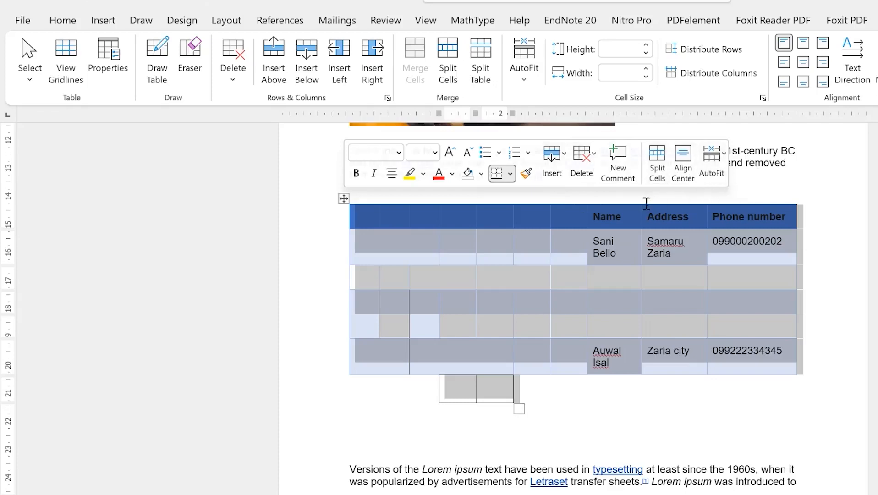
Check the table's AutoFit options without changes, then show the table actions again
{"action": "left_click", "coordinate": [724, 155]}
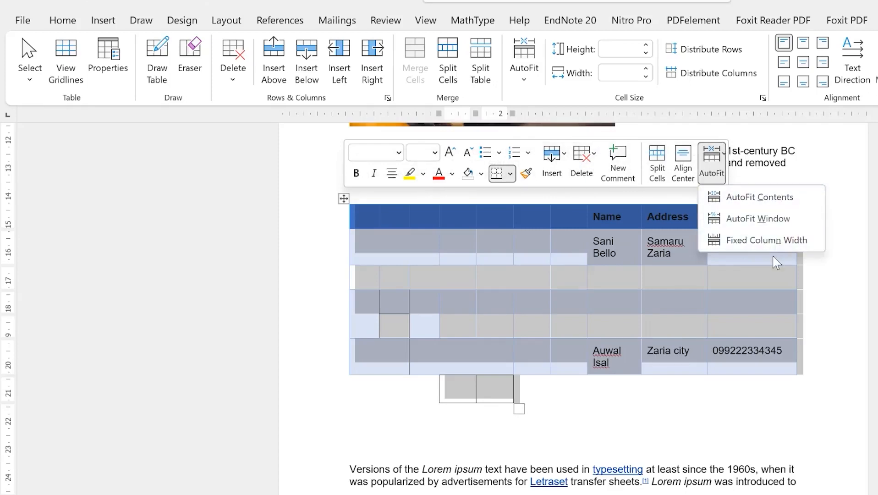
{"action": "left_click", "coordinate": [804, 301]}
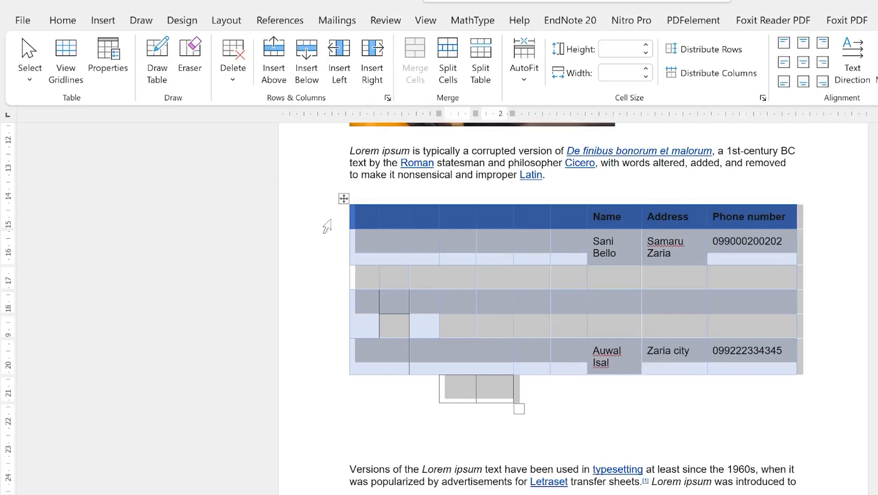
{"action": "right_click", "coordinate": [344, 198]}
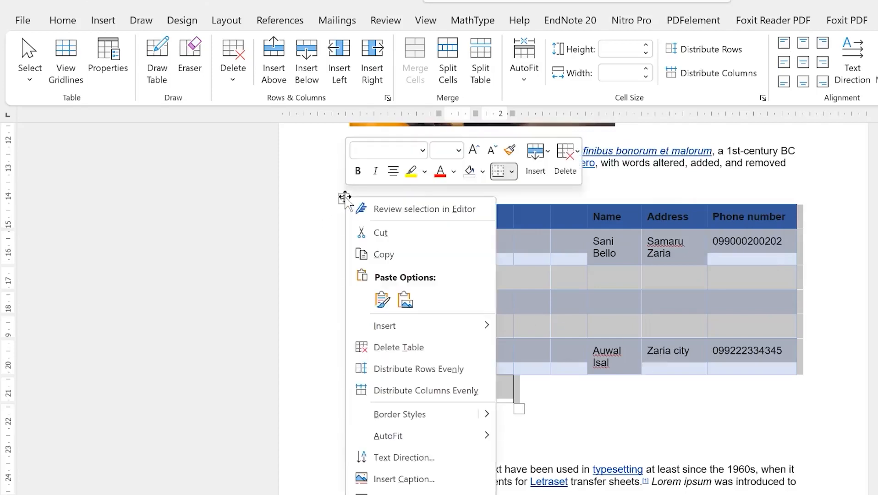
Cut the contact table and paste it on a new line after 'the text influencing the design.'
{"action": "left_click", "coordinate": [381, 232]}
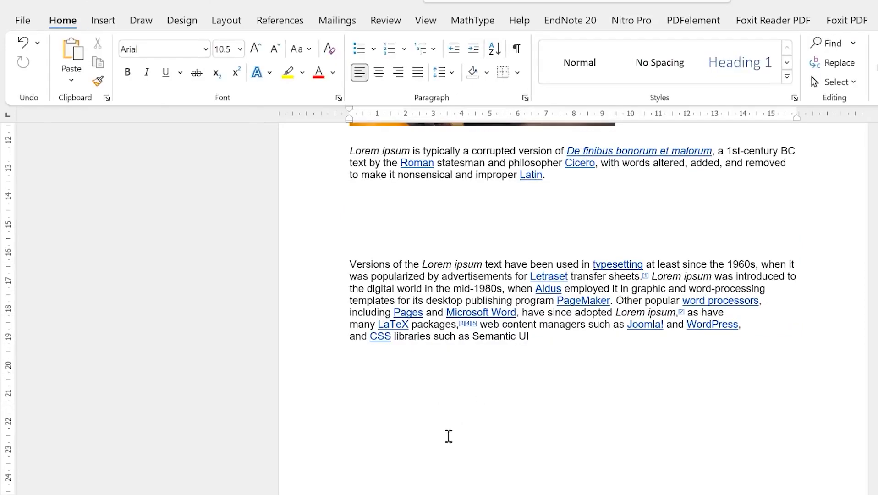
{"action": "scroll", "coordinate": [451, 446], "scroll_direction": "up", "scroll_amount": 5}
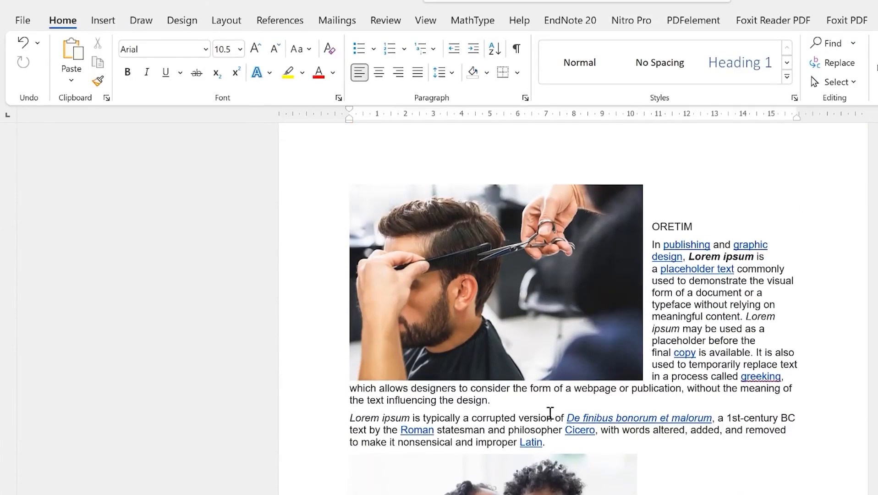
{"action": "left_click", "coordinate": [540, 402]}
{"action": "key", "text": "Return"}
{"action": "key", "text": "Return"}
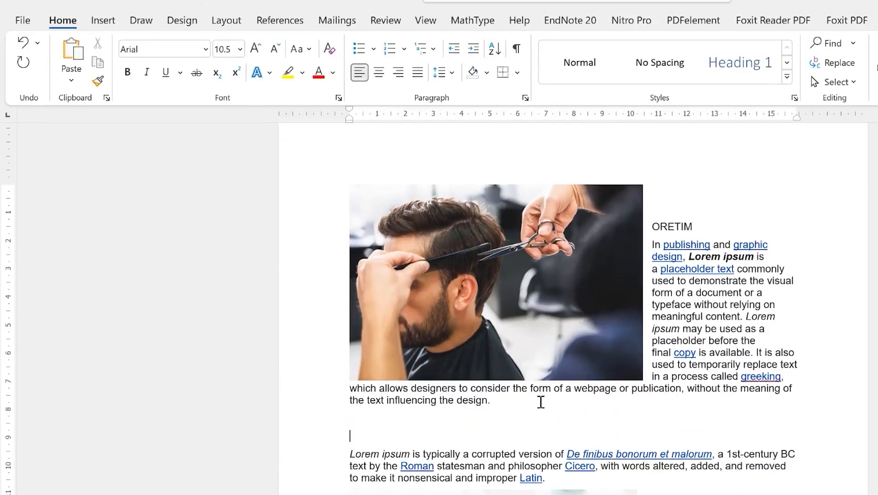
{"action": "right_click", "coordinate": [376, 421]}
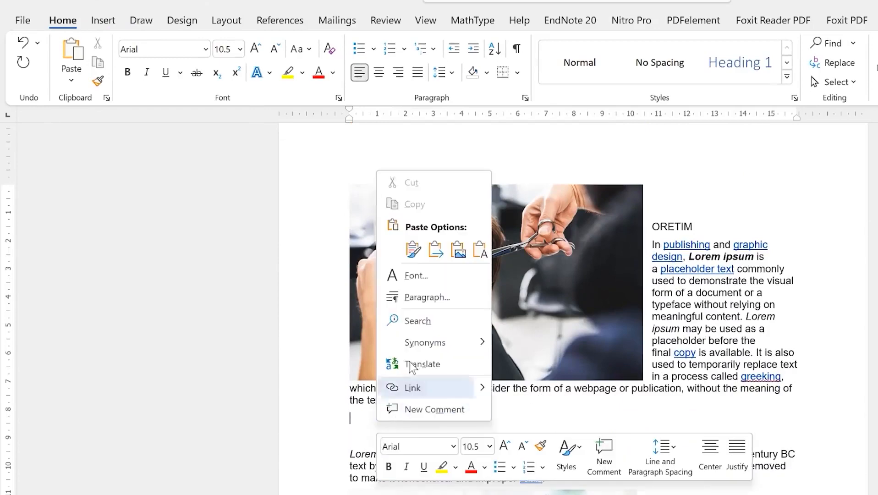
{"action": "key", "text": "Escape"}
{"action": "key", "text": "ctrl+v"}
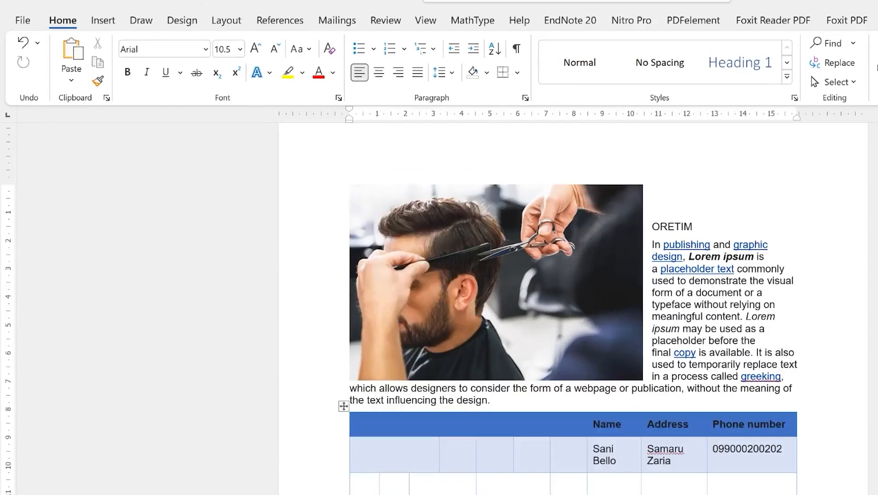
{"action": "scroll", "coordinate": [341, 370], "scroll_direction": "down", "scroll_amount": 1}
{"action": "scroll", "coordinate": [655, 414], "scroll_direction": "up", "scroll_amount": 5}
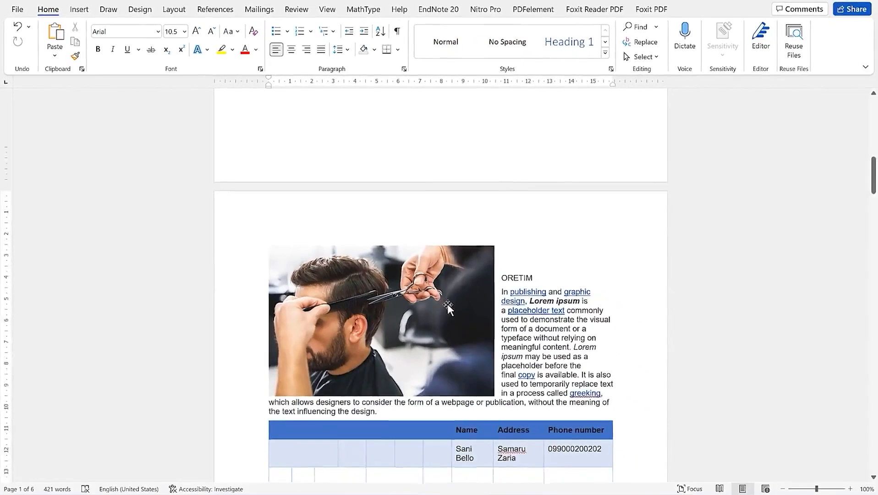
{"action": "scroll", "coordinate": [395, 339], "scroll_direction": "down", "scroll_amount": 3}
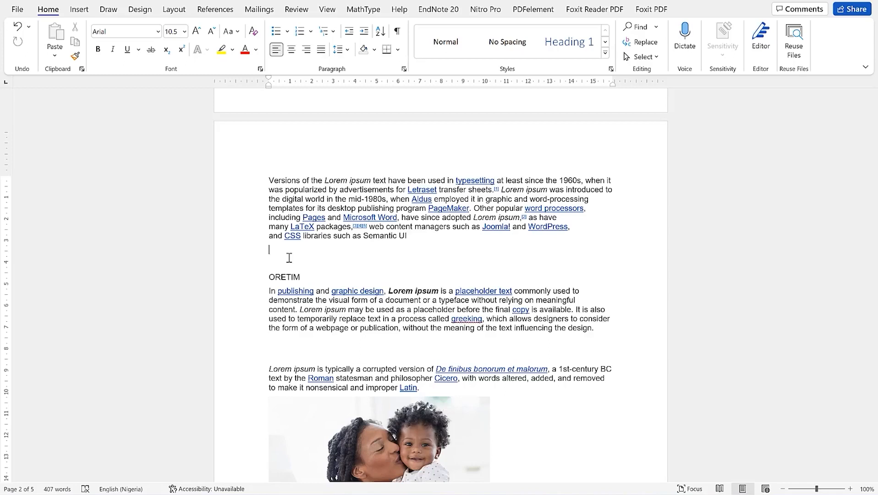
Remove the stray backslash, add blank lines above ORETIM, and open the Shapes gallery
{"action": "type", "text": "\\\\"}
{"action": "key", "text": "BackSpace"}
{"action": "key", "text": "BackSpace"}
{"action": "key", "text": "Return"}
{"action": "key", "text": "Return"}
{"action": "key", "text": "Return"}
{"action": "key", "text": "Return"}
{"action": "key", "text": "Return"}
{"action": "key", "text": "Return"}
{"action": "key", "text": "Return"}
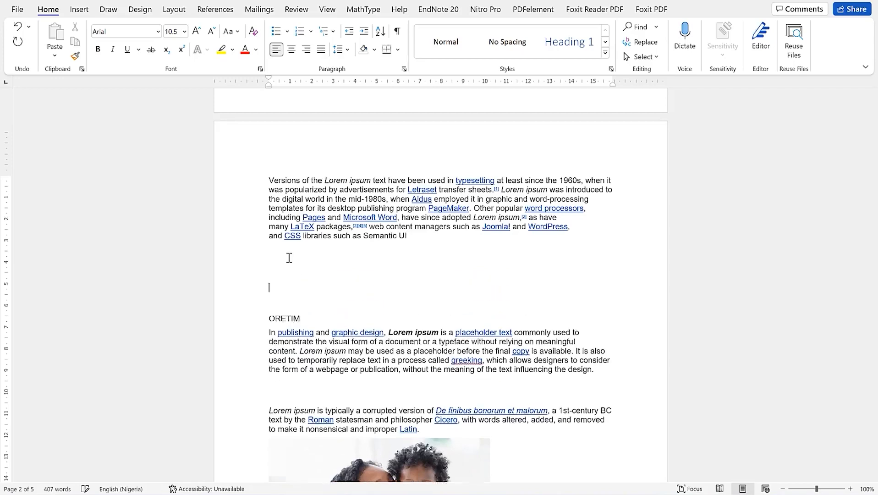
{"action": "key", "text": "Return"}
{"action": "key", "text": "Return"}
{"action": "key", "text": "Return"}
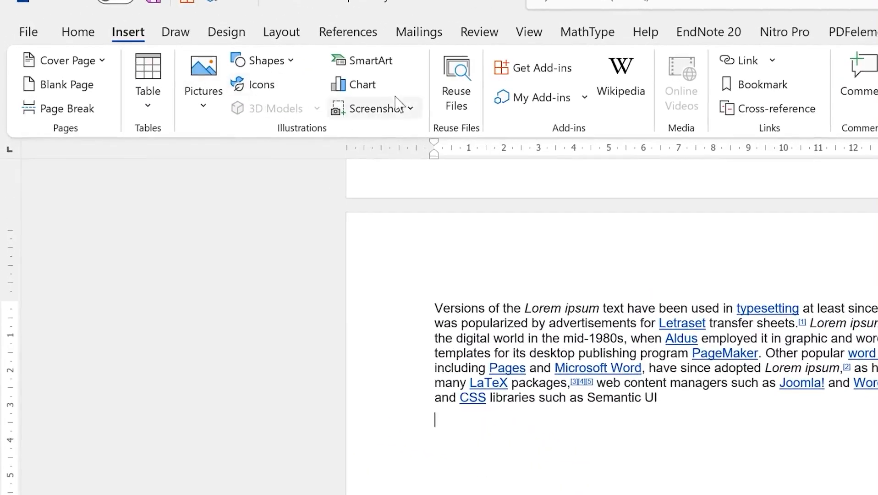
{"action": "left_click", "coordinate": [290, 61]}
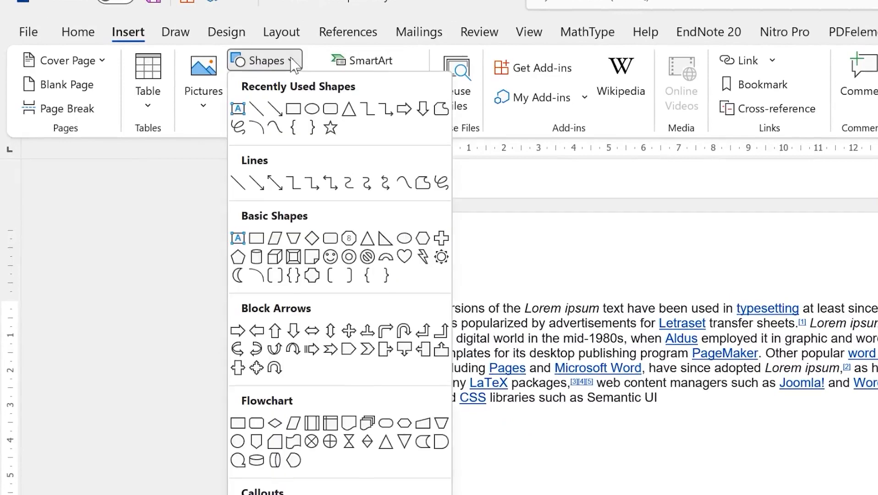
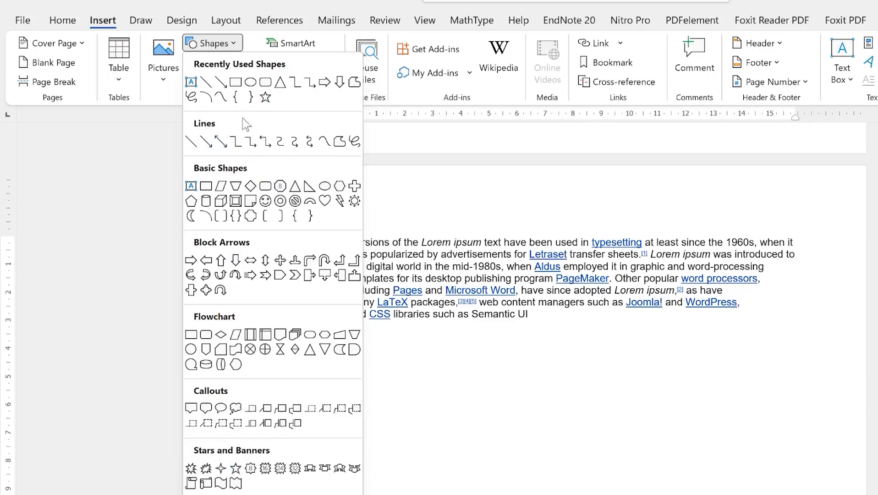
Draw a wide 13.47 cm by 1.49 cm rectangle just below the Lorem ipsum paragraph
{"action": "left_click", "coordinate": [203, 187]}
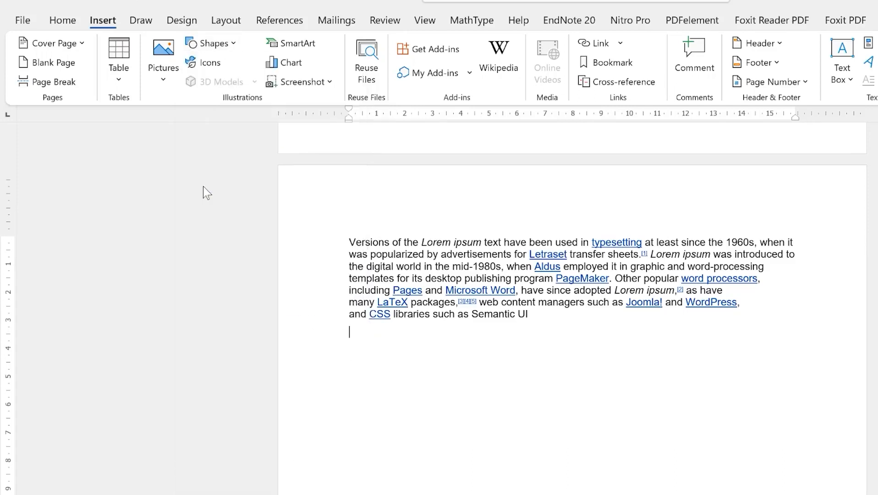
{"action": "left_click_drag", "start_coordinate": [383, 353], "coordinate": [755, 394]}
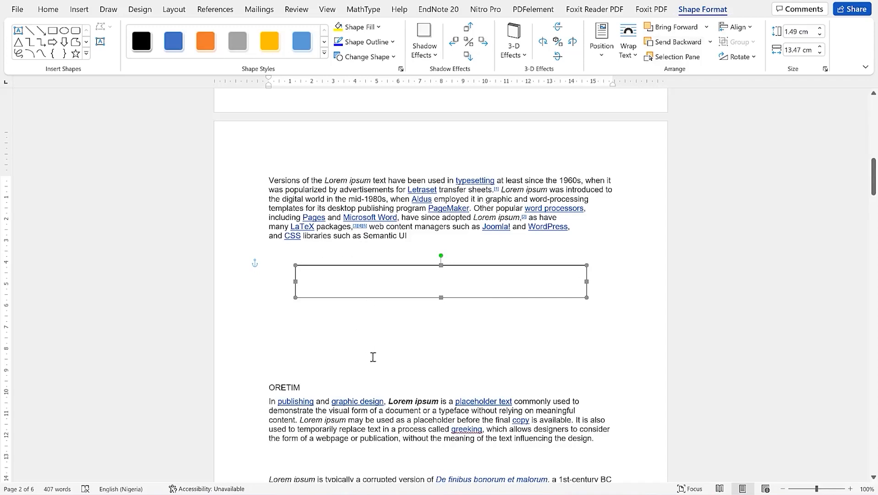
{"action": "left_click", "coordinate": [336, 347]}
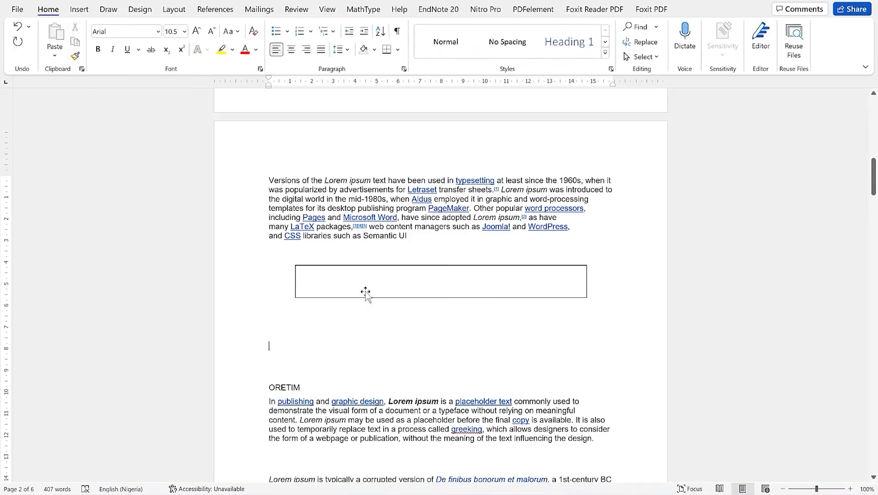
{"action": "left_click", "coordinate": [380, 268]}
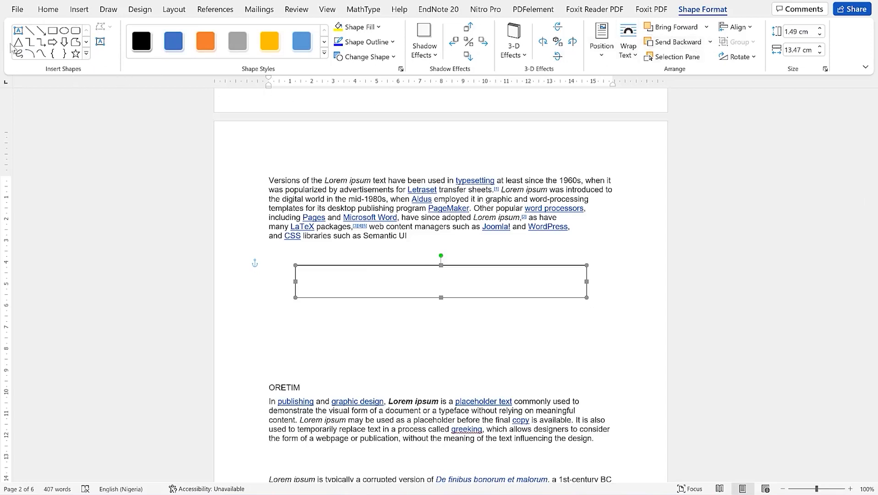
{"action": "left_click", "coordinate": [87, 54]}
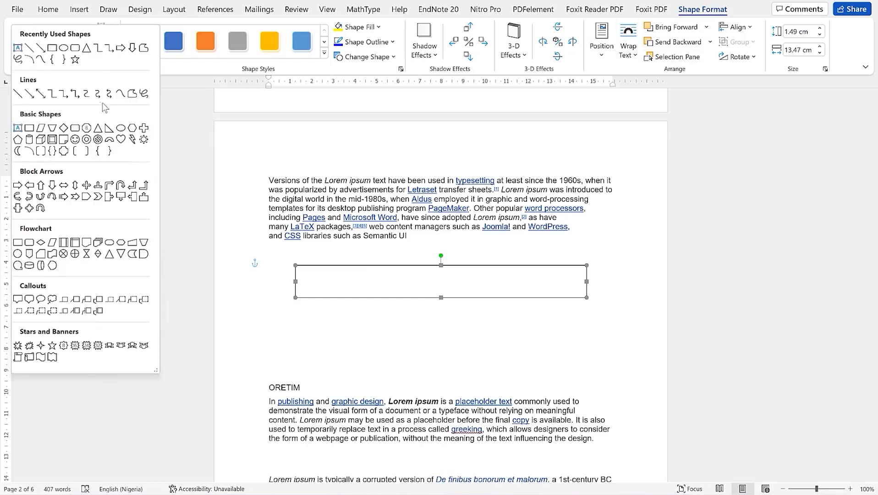
{"action": "left_click", "coordinate": [186, 78]}
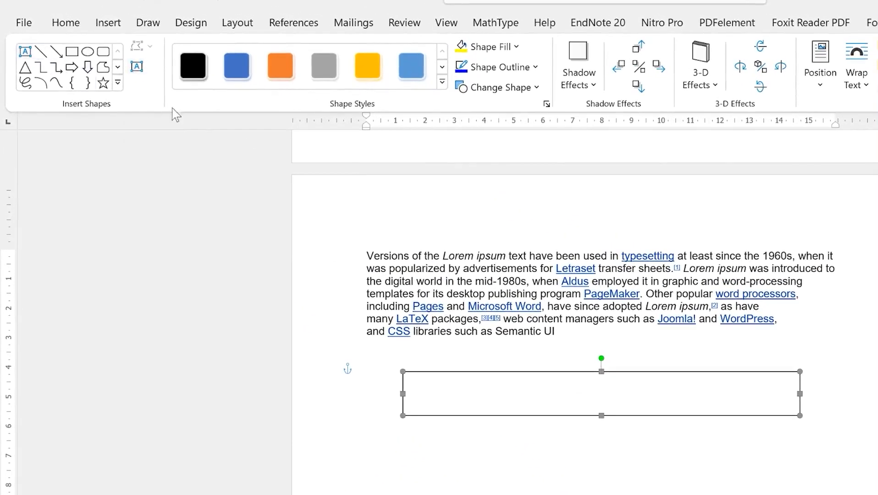
Apply the blue Perspective Shadow - Accent 1 shape style to the rectangle
{"action": "left_click", "coordinate": [442, 82]}
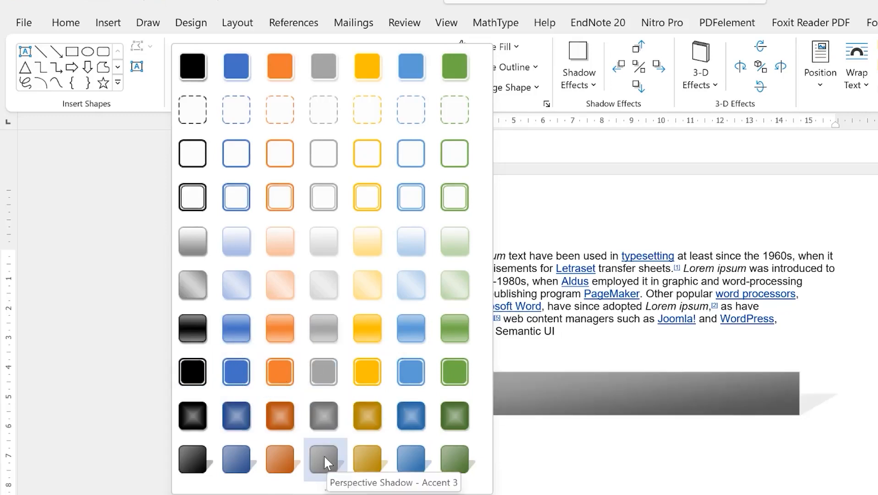
{"action": "left_click", "coordinate": [227, 461]}
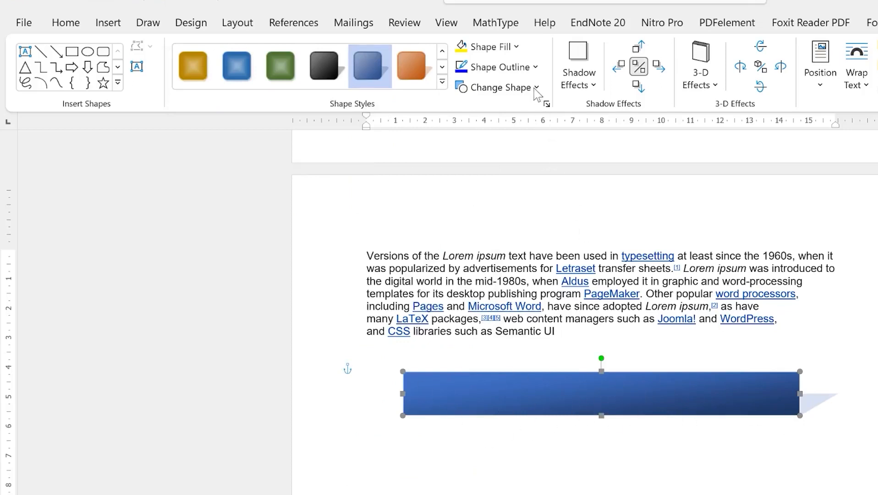
Make the rectangle's outline red, keeping its blue gradient fill and rectangular shape
{"action": "left_click", "coordinate": [516, 47]}
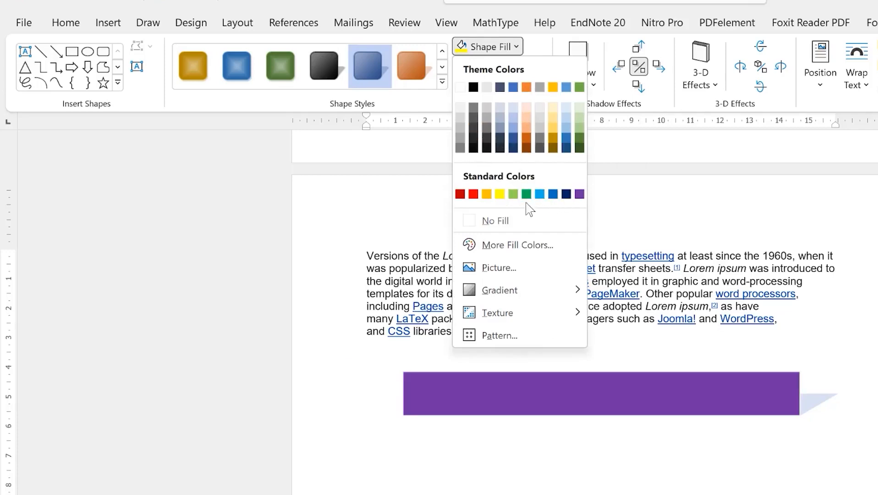
{"action": "left_click", "coordinate": [496, 51]}
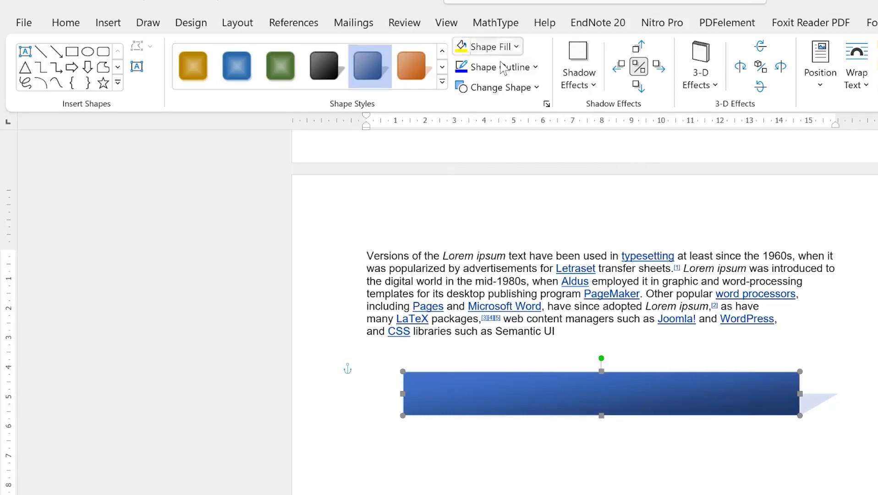
{"action": "left_click", "coordinate": [536, 68]}
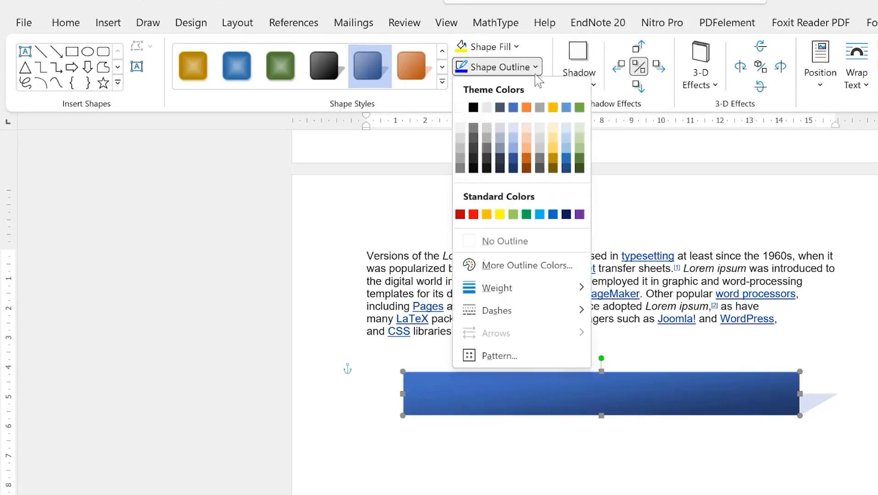
{"action": "left_click", "coordinate": [473, 214]}
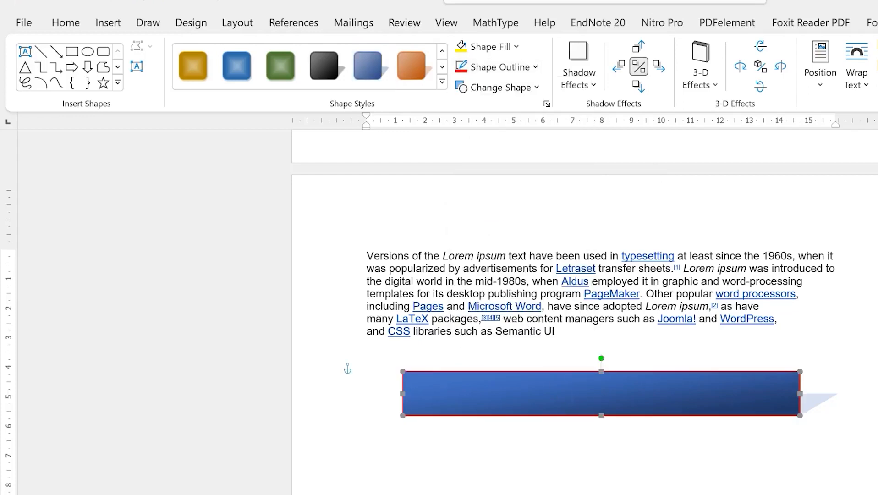
{"action": "left_click", "coordinate": [531, 95]}
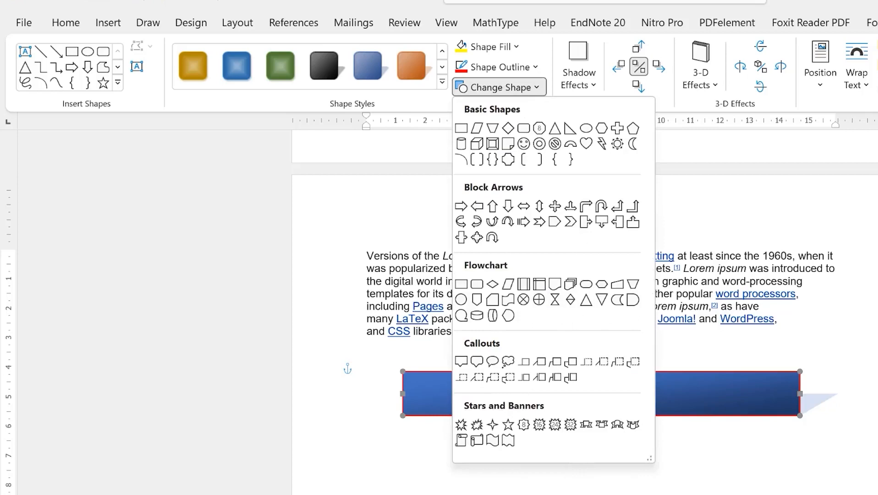
{"action": "key", "text": "Escape"}
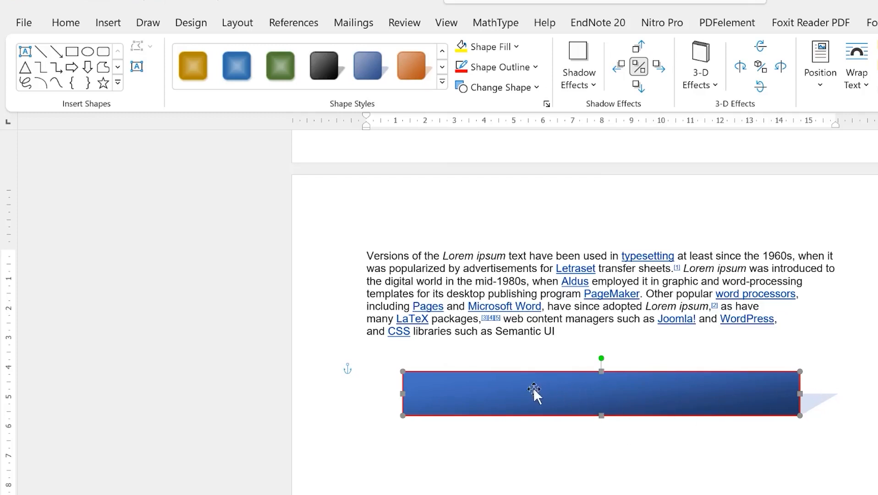
Draw a text box inside the blue rectangle and type the 'Welcome to EPIC Mentorship' title
{"action": "left_click", "coordinate": [26, 53]}
{"action": "left_click_drag", "start_coordinate": [527, 387], "coordinate": [696, 391]}
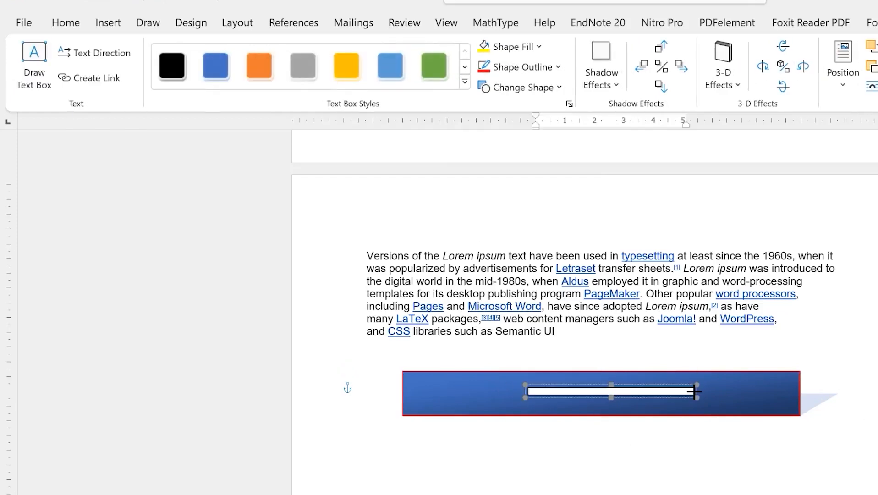
{"action": "left_click_drag", "start_coordinate": [612, 397], "coordinate": [613, 405]}
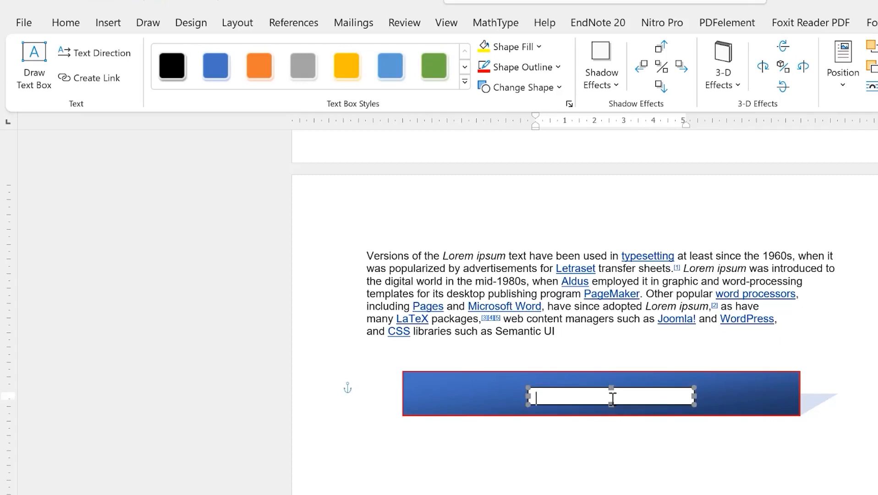
{"action": "type", "text": "Welcome to EPIC Mentorshgip"}
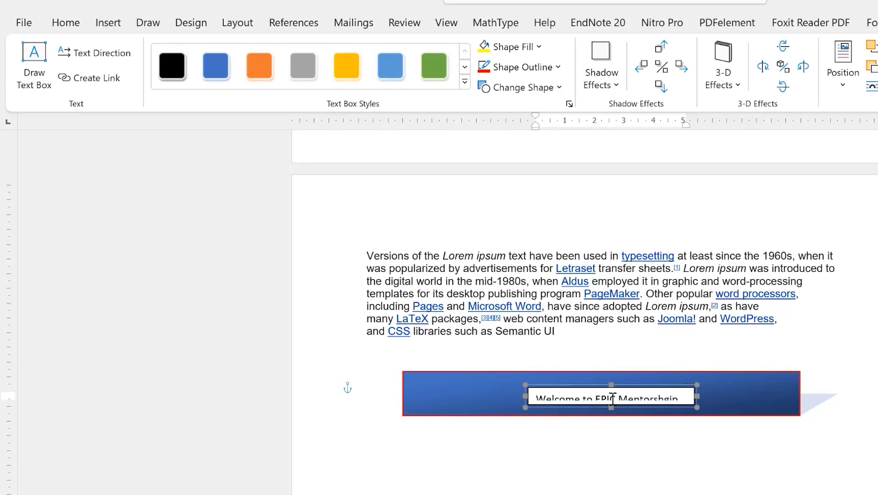
Enlarge the text box to fit the title and correct the misspelling to 'Mentorship'
{"action": "triple_click", "coordinate": [613, 397]}
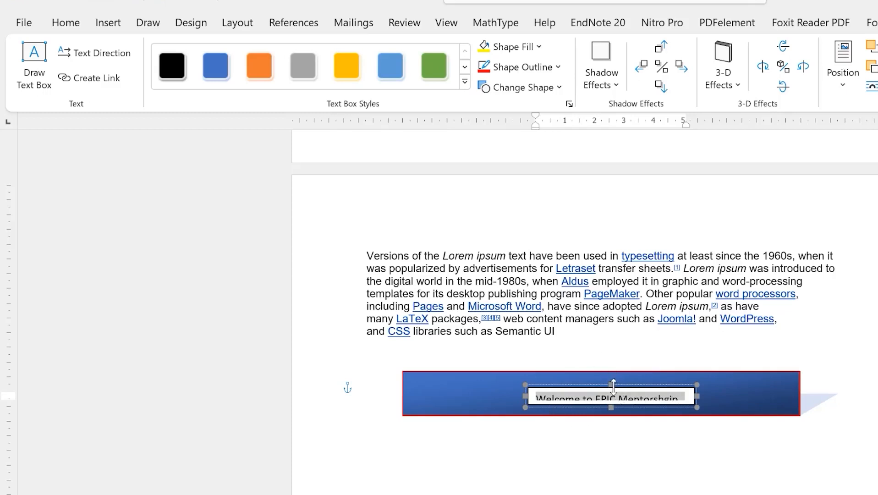
{"action": "left_click_drag", "start_coordinate": [612, 385], "coordinate": [611, 378]}
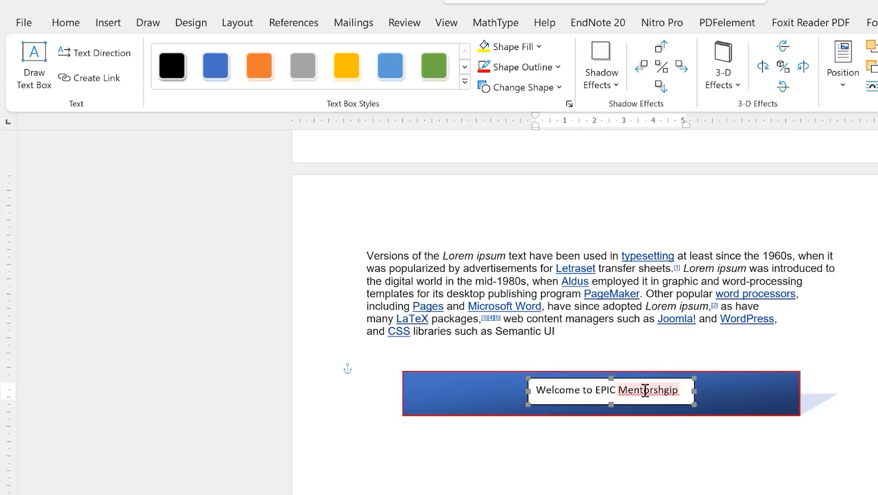
{"action": "right_click", "coordinate": [633, 390]}
{"action": "left_click", "coordinate": [664, 400]}
{"action": "left_click", "coordinate": [578, 433]}
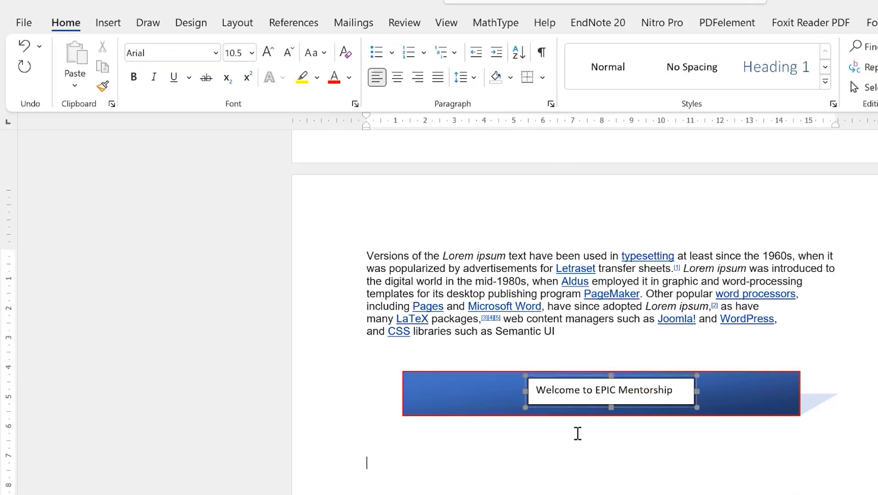
{"action": "left_click", "coordinate": [527, 391]}
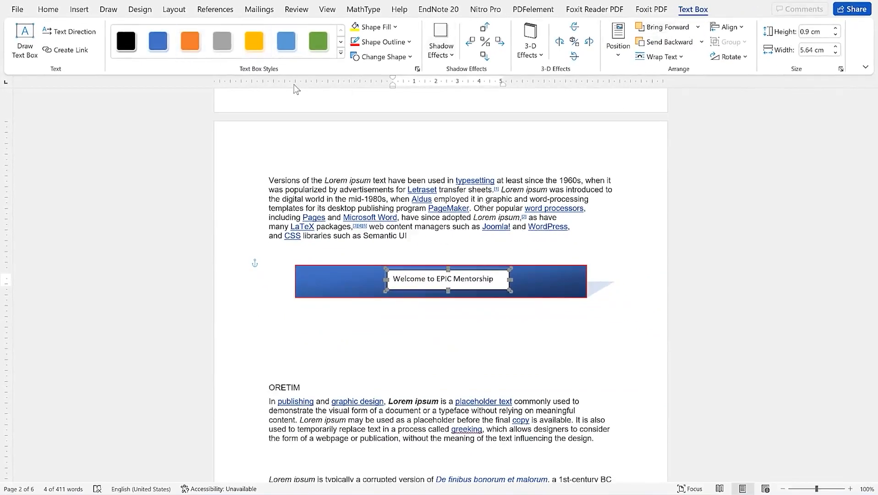
Apply the white, grey-outlined text box style, then select the whole banner text line
{"action": "left_click", "coordinate": [340, 53]}
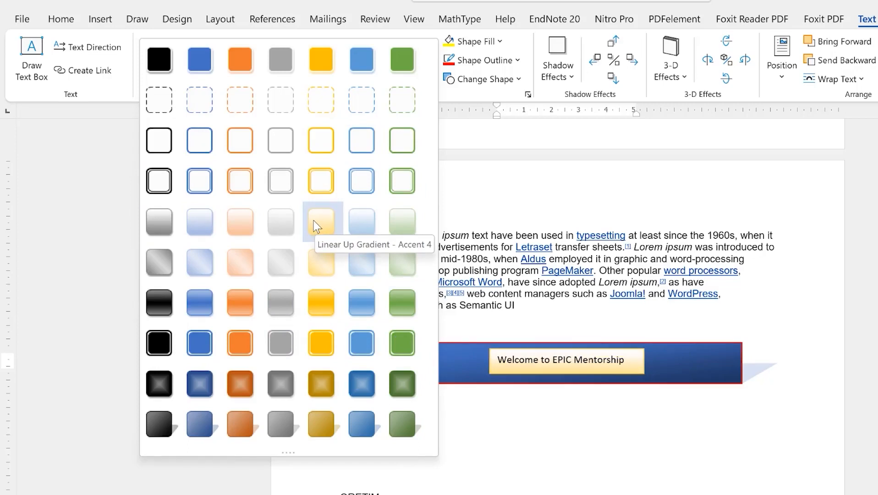
{"action": "left_click", "coordinate": [282, 187]}
{"action": "left_click", "coordinate": [740, 438]}
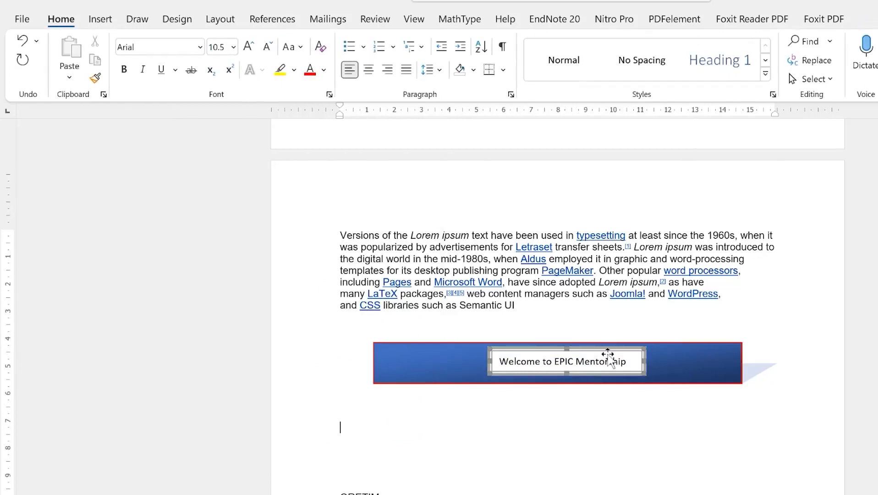
{"action": "double_click", "coordinate": [614, 360]}
{"action": "triple_click", "coordinate": [613, 361]}
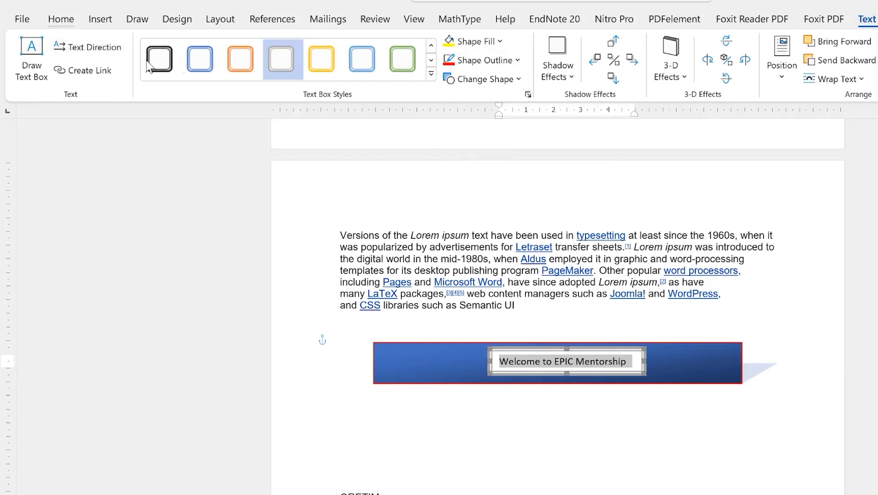
Make the banner text dark red, bold and 12 pt, keeping it horizontal
{"action": "left_click", "coordinate": [89, 50]}
{"action": "left_click", "coordinate": [88, 50]}
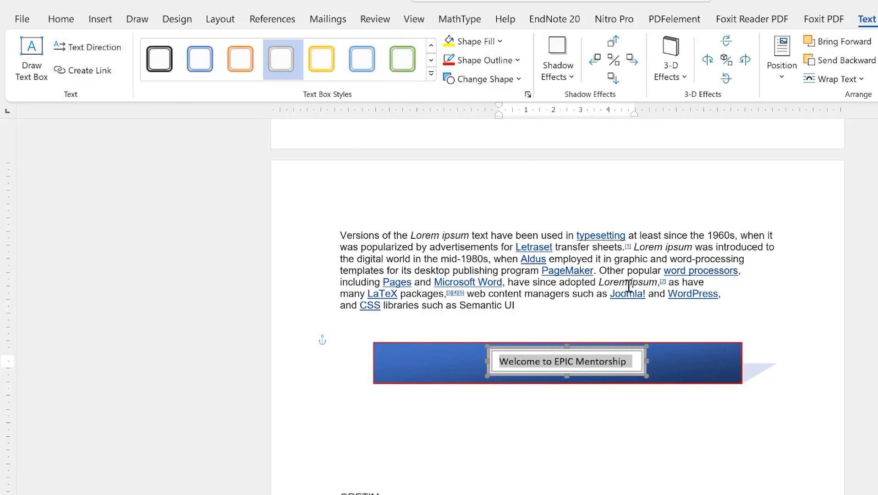
{"action": "left_click", "coordinate": [68, 21]}
{"action": "left_click", "coordinate": [324, 70]}
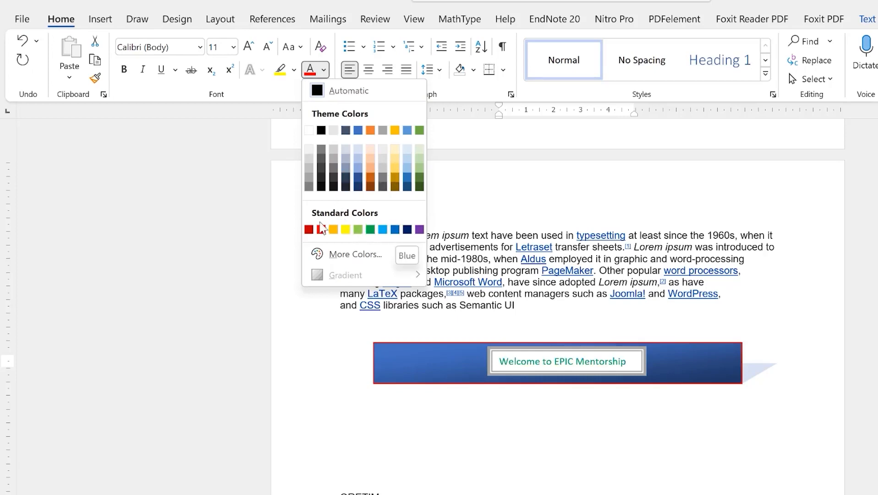
{"action": "left_click", "coordinate": [309, 228]}
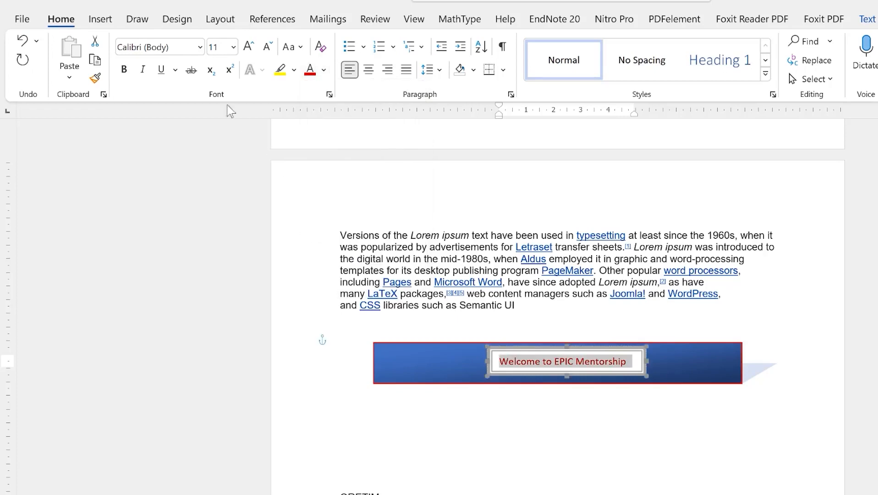
{"action": "left_click", "coordinate": [124, 71]}
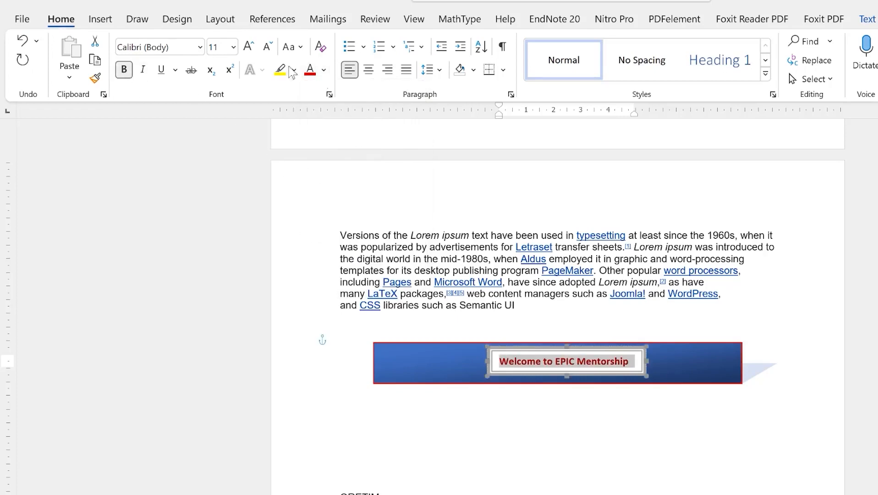
{"action": "left_click", "coordinate": [251, 51]}
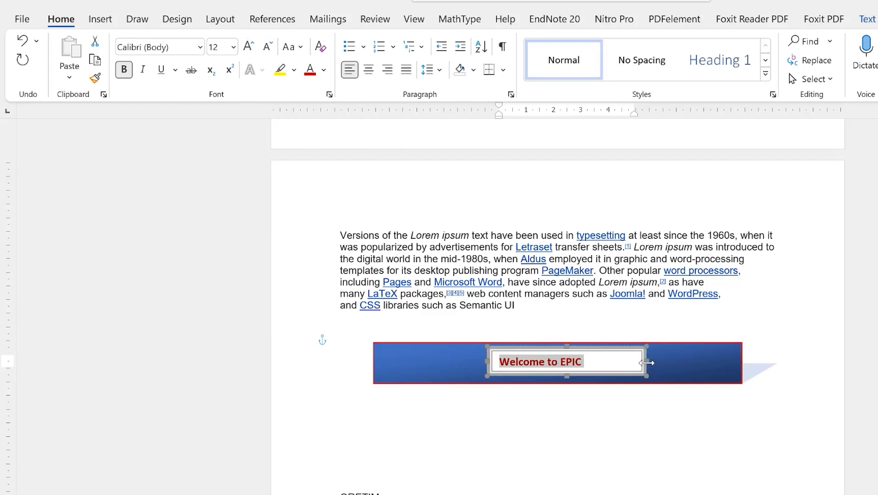
Widen the text box so the title fits one line, and centre it
{"action": "left_click_drag", "start_coordinate": [646, 361], "coordinate": [665, 363]}
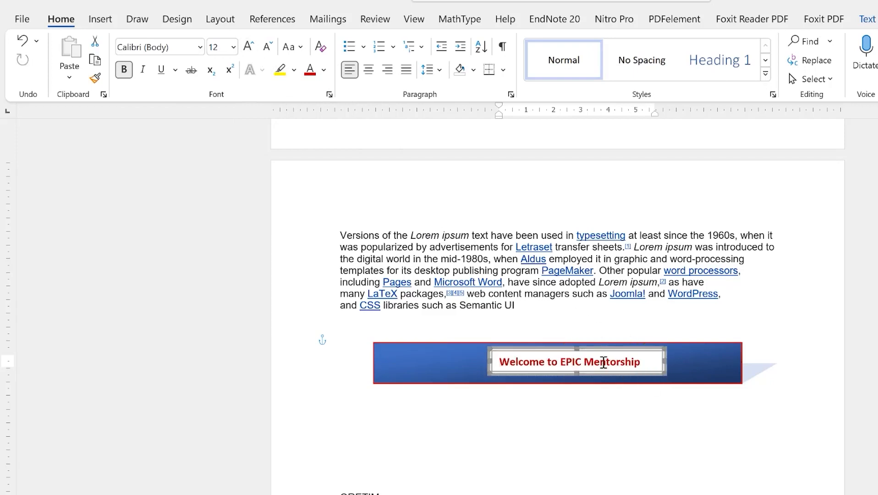
{"action": "left_click", "coordinate": [537, 365]}
{"action": "left_click", "coordinate": [368, 70]}
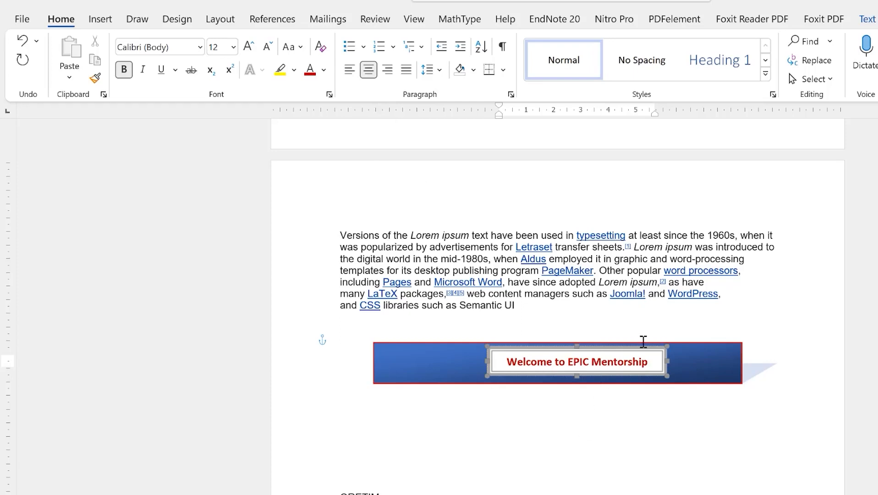
{"action": "double_click", "coordinate": [639, 347]}
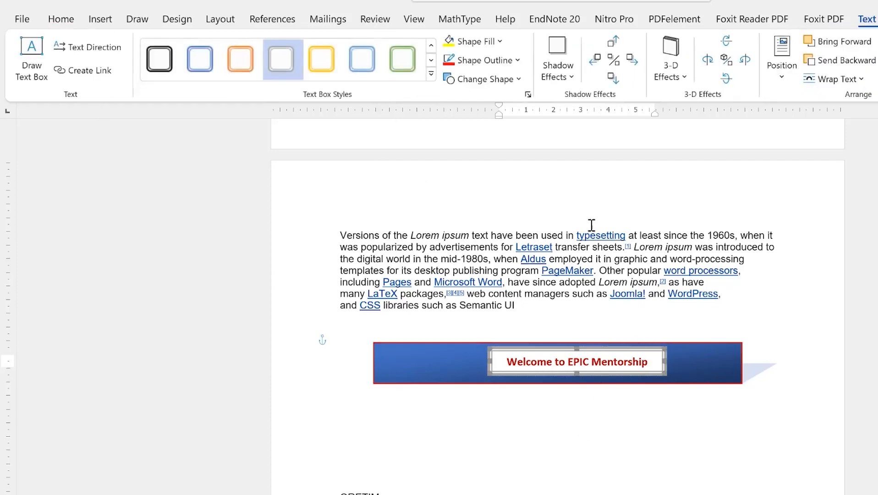
{"action": "left_click", "coordinate": [572, 84]}
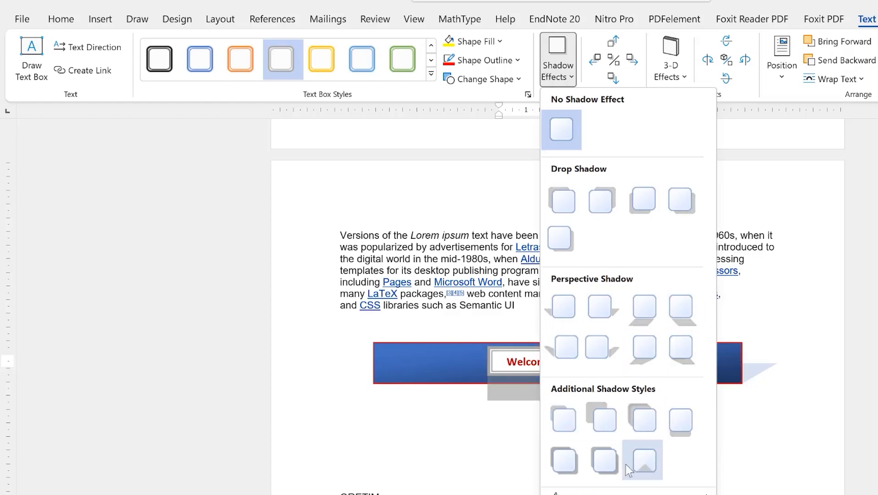
{"action": "mouse_move", "coordinate": [564, 493]}
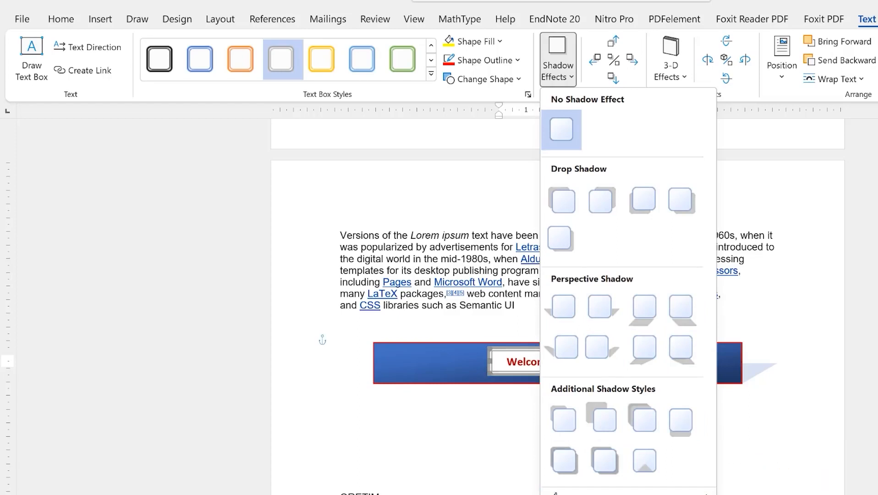
Give the welcome text box a lit 3-D effect with a grey extruded depth
{"action": "mouse_move", "coordinate": [614, 493]}
{"action": "left_click", "coordinate": [682, 83]}
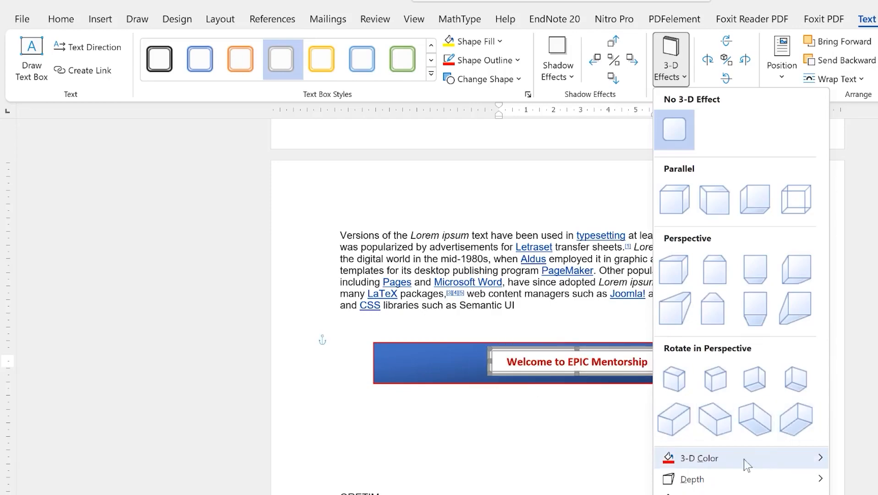
{"action": "mouse_move", "coordinate": [745, 459]}
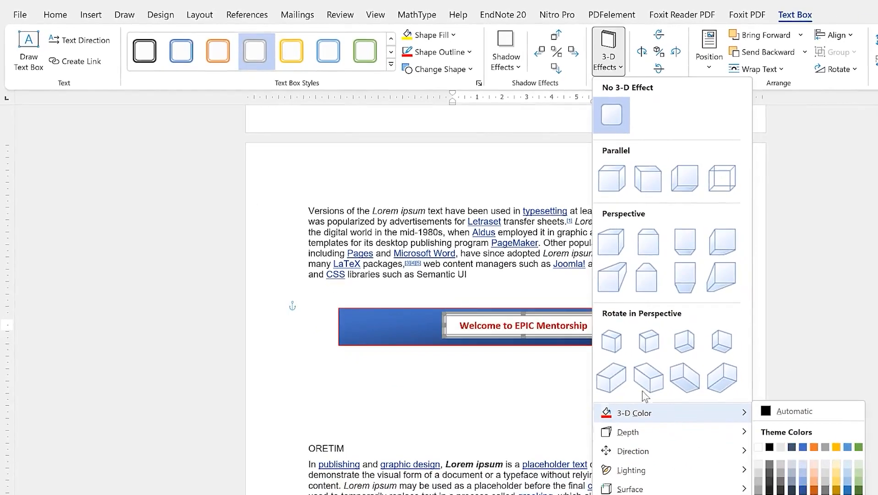
{"action": "mouse_move", "coordinate": [632, 432]}
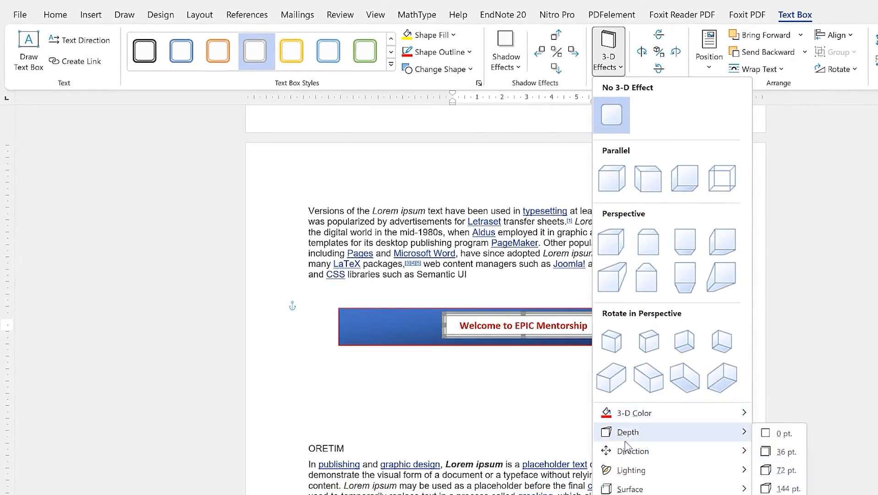
{"action": "mouse_move", "coordinate": [658, 477]}
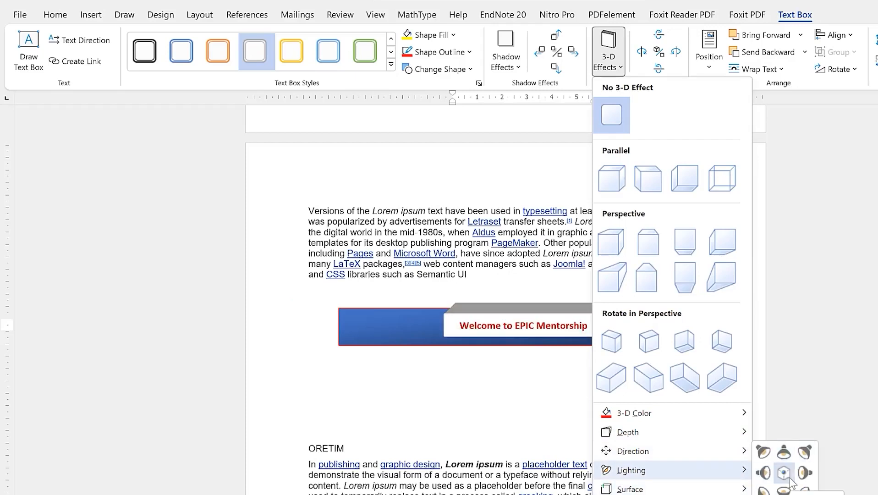
{"action": "left_click", "coordinate": [785, 472]}
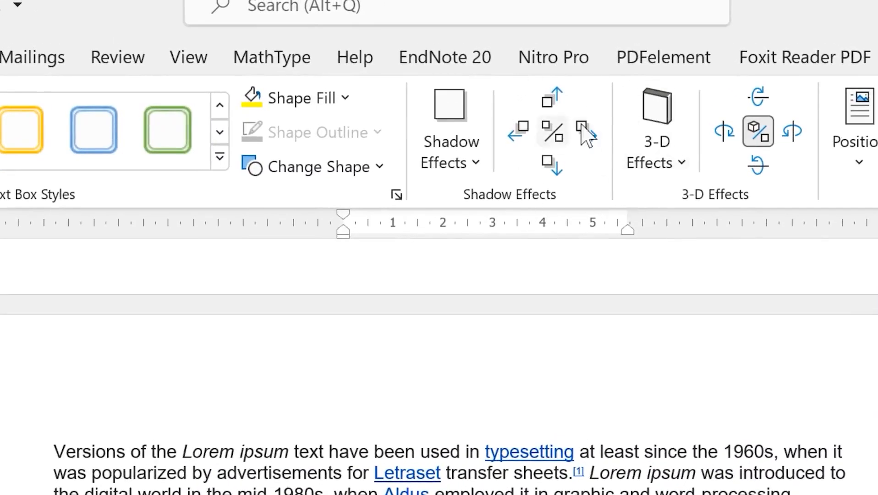
{"action": "left_click", "coordinate": [678, 170]}
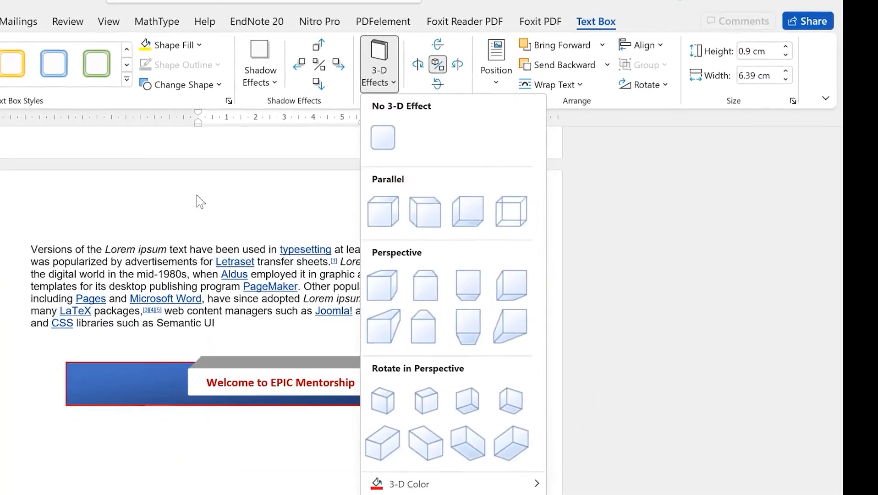
{"action": "left_click", "coordinate": [314, 329]}
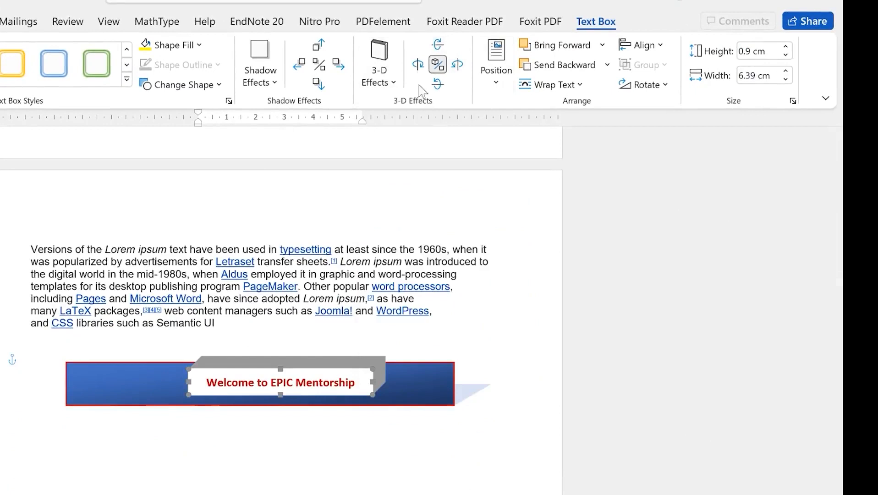
{"action": "left_click", "coordinate": [495, 86]}
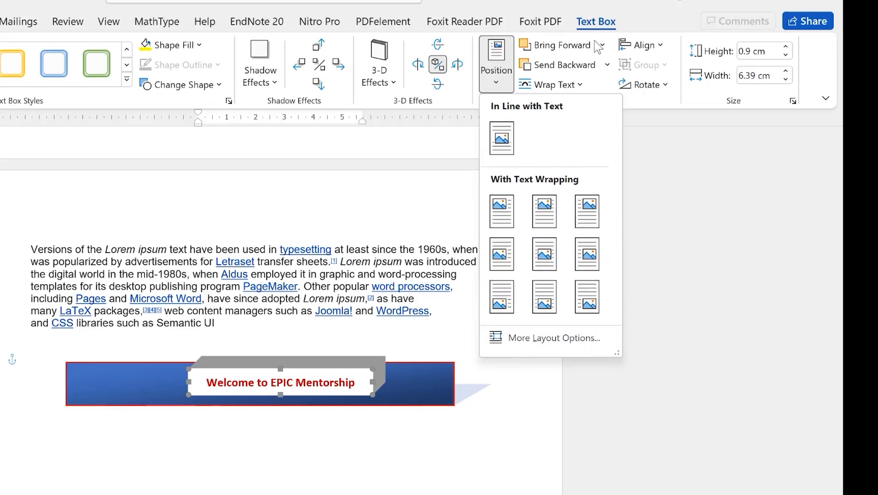
{"action": "left_click", "coordinate": [607, 65]}
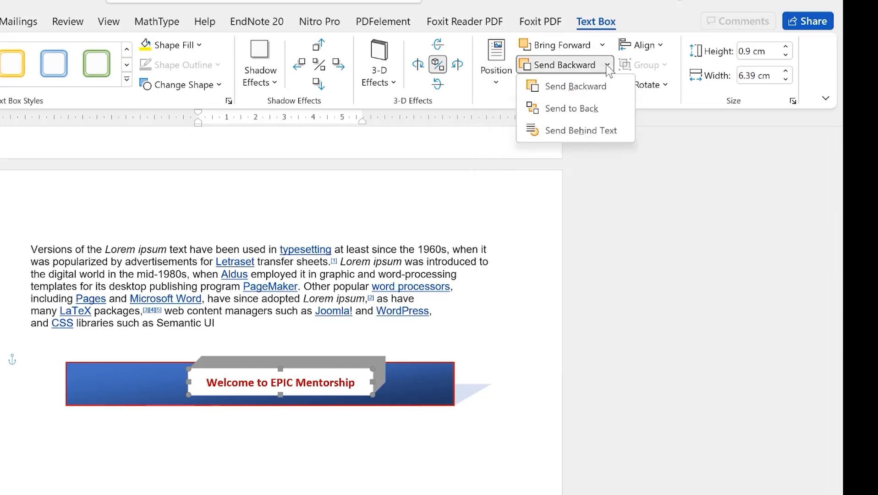
{"action": "left_click", "coordinate": [607, 65]}
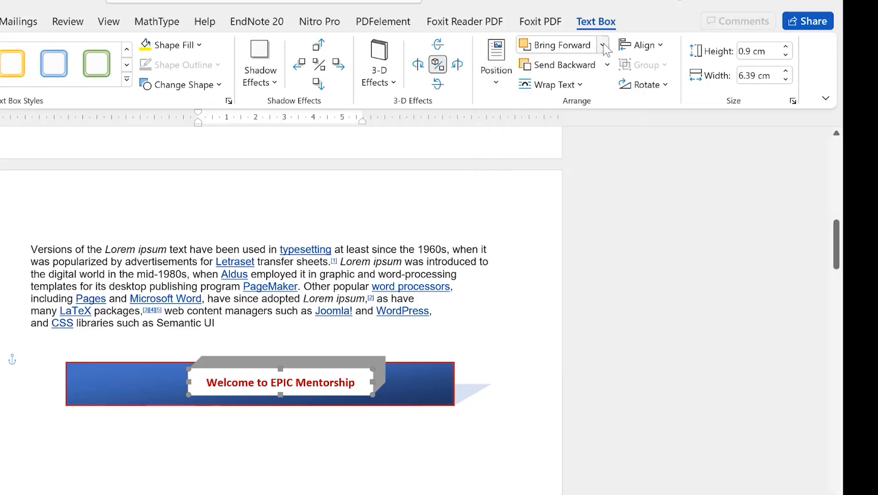
{"action": "left_click", "coordinate": [586, 85]}
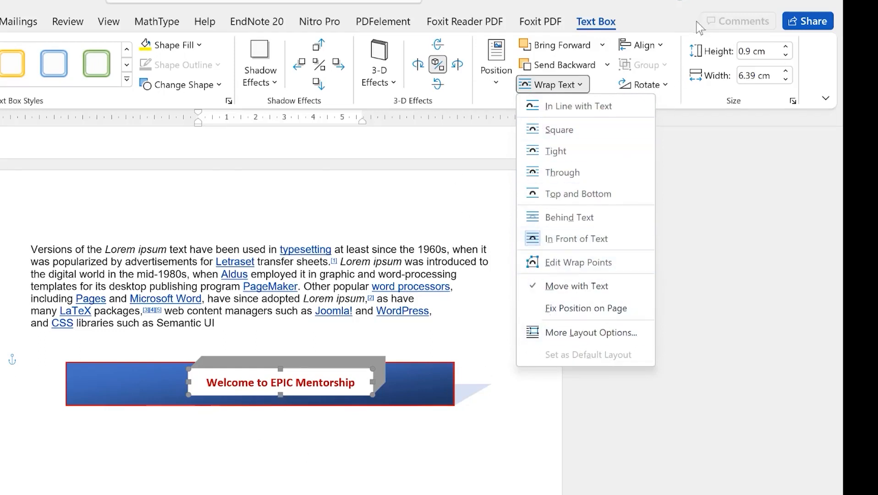
{"action": "left_click", "coordinate": [661, 50]}
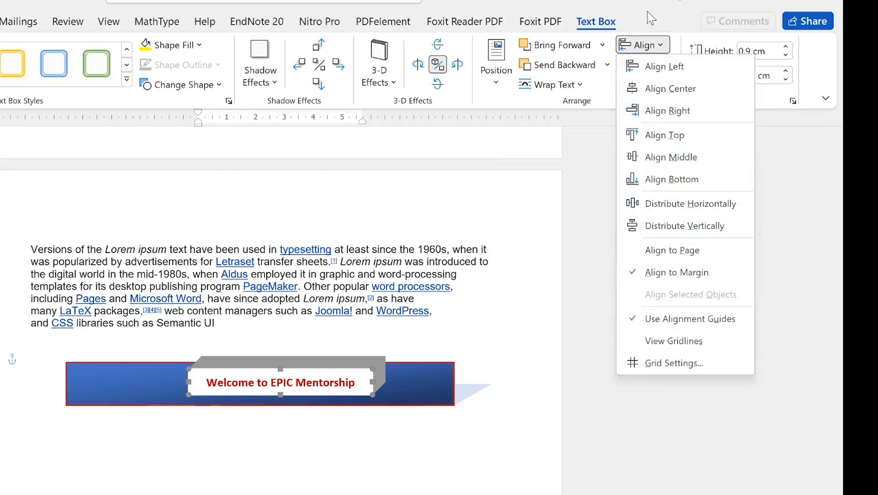
{"action": "left_click", "coordinate": [656, 46]}
{"action": "left_click", "coordinate": [671, 87]}
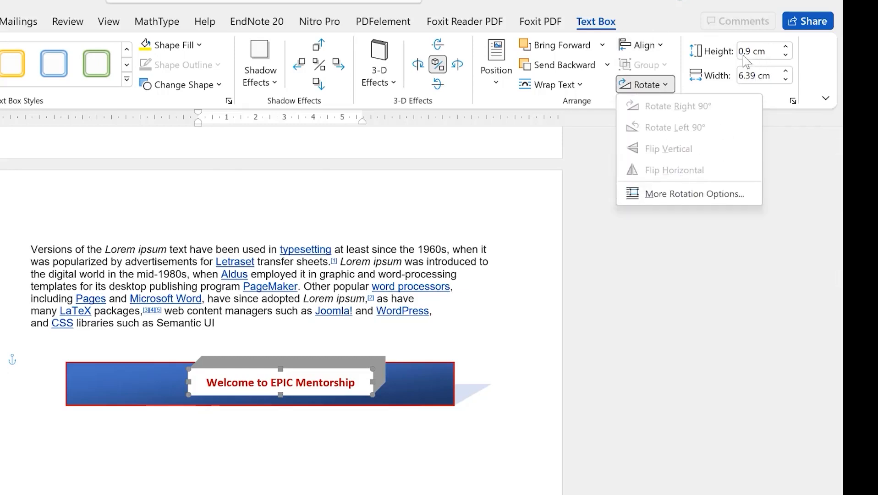
{"action": "left_click", "coordinate": [678, 20]}
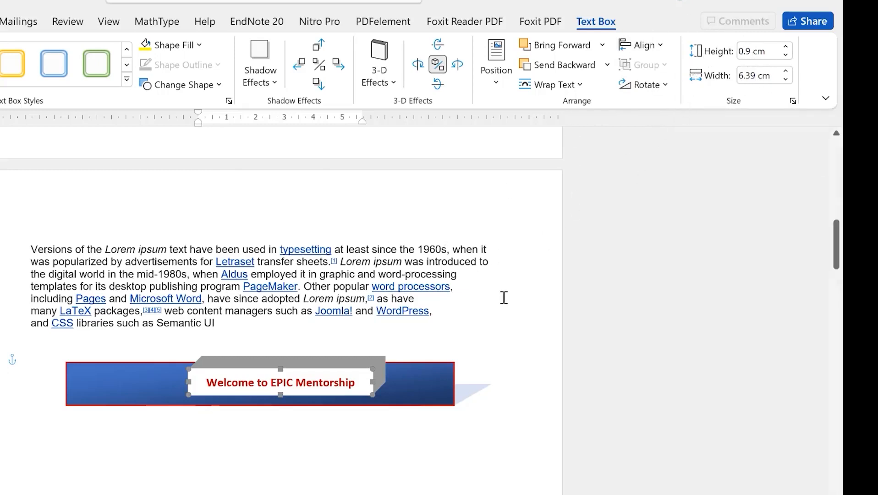
{"action": "left_click", "coordinate": [456, 310]}
{"action": "left_click", "coordinate": [412, 465]}
Draw a 5.91 cm by 2.34 cm oval below the left half of the welcome banner
{"action": "left_click", "coordinate": [315, 384]}
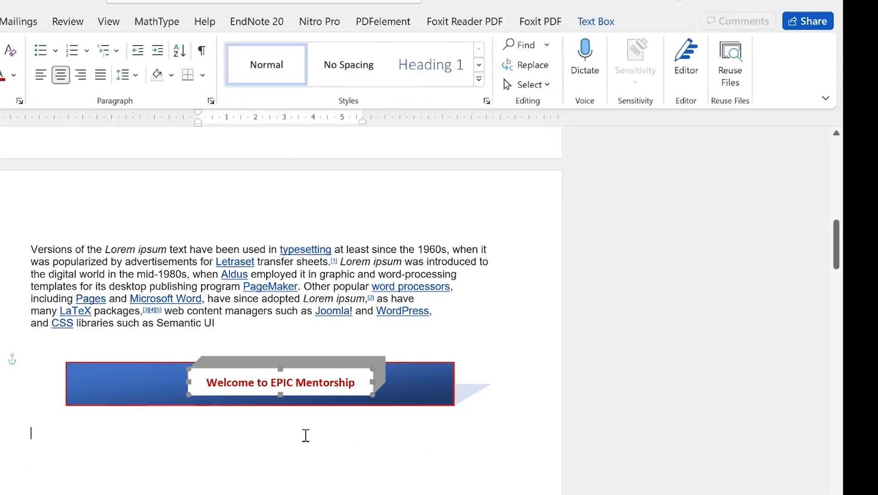
{"action": "left_click", "coordinate": [259, 300]}
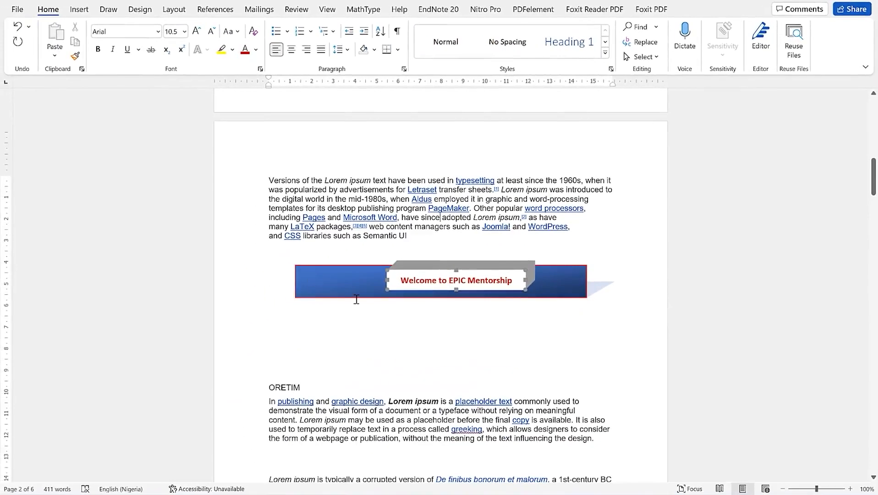
{"action": "left_click", "coordinate": [336, 283]}
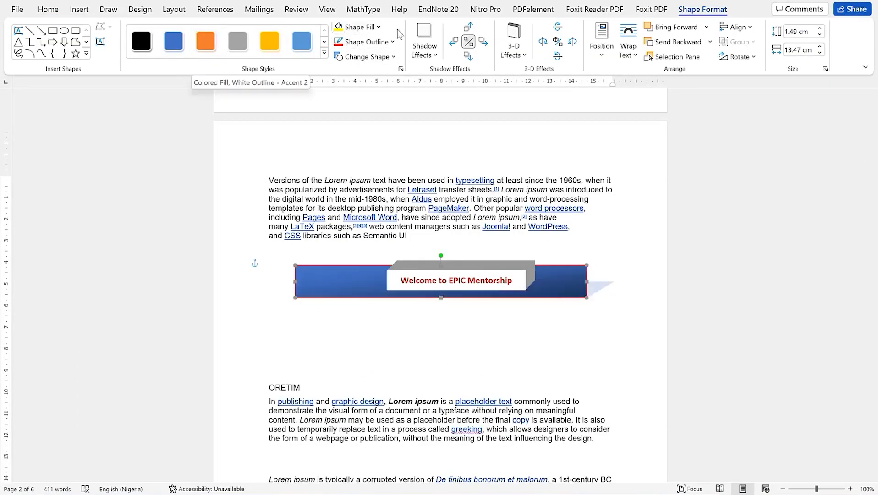
{"action": "left_click", "coordinate": [340, 373]}
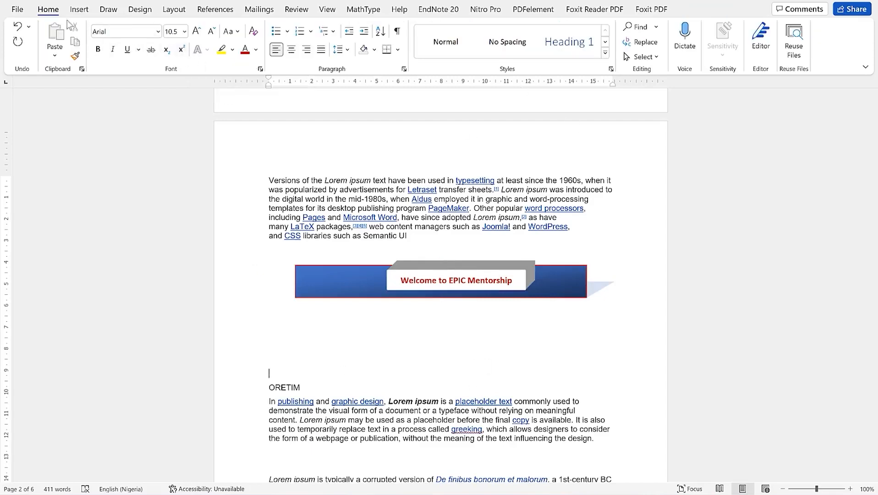
{"action": "left_click", "coordinate": [79, 9]}
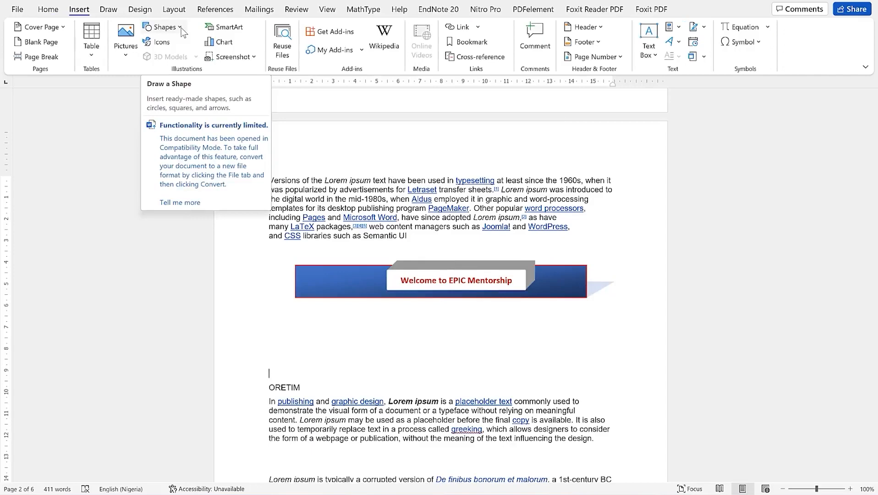
{"action": "left_click", "coordinate": [183, 30]}
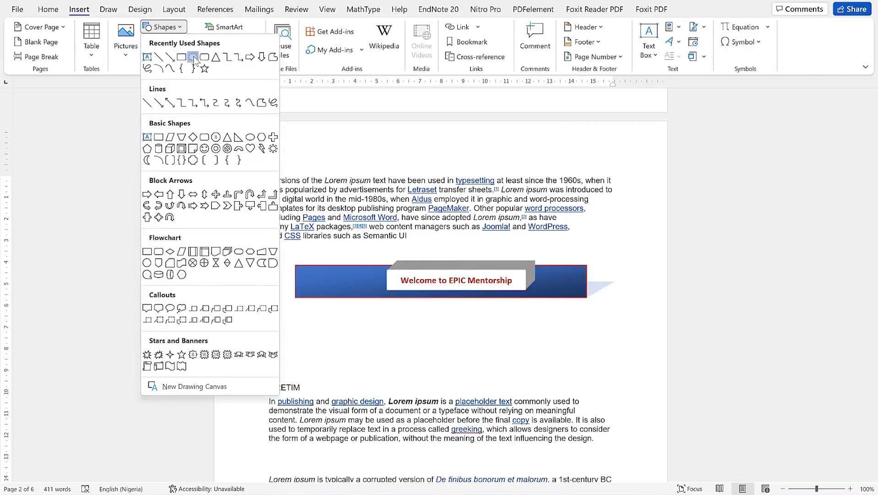
{"action": "left_click", "coordinate": [193, 56]}
{"action": "left_click_drag", "start_coordinate": [344, 320], "coordinate": [471, 371]}
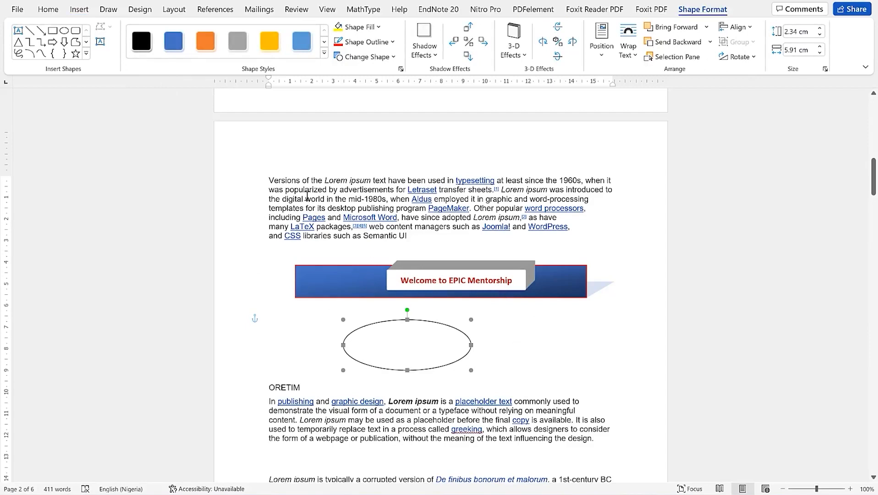
Draw a 3.11 cm circle right of the oval and add blank lines above ORETIM
{"action": "left_click", "coordinate": [64, 33]}
{"action": "mouse_move", "coordinate": [509, 321]}
{"action": "left_mouse_down"}
{"action": "mouse_move", "coordinate": [584, 368]}
{"action": "mouse_move", "coordinate": [576, 367]}
{"action": "left_mouse_up"}
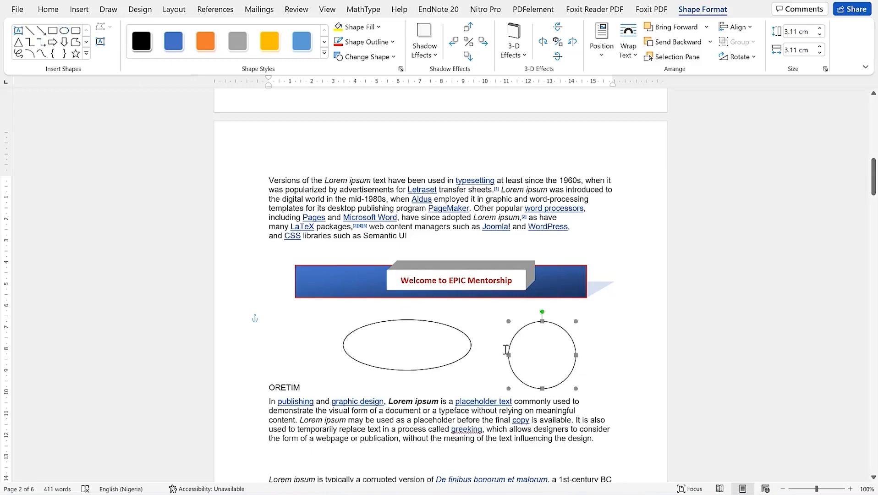
{"action": "left_click", "coordinate": [265, 378]}
{"action": "key", "text": "Return"}
{"action": "key", "text": "Return"}
{"action": "key", "text": "Return"}
{"action": "key", "text": "Return"}
{"action": "key", "text": "Return"}
{"action": "key", "text": "Return"}
{"action": "key", "text": "Return"}
{"action": "key", "text": "Return"}
{"action": "left_click", "coordinate": [526, 327]}
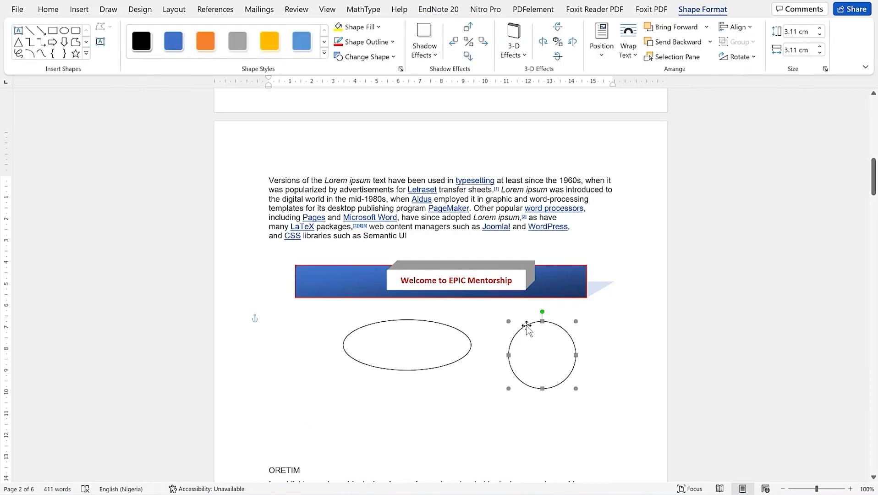
Give the circle a 6 pt dark orange outline
{"action": "left_click", "coordinate": [392, 42]}
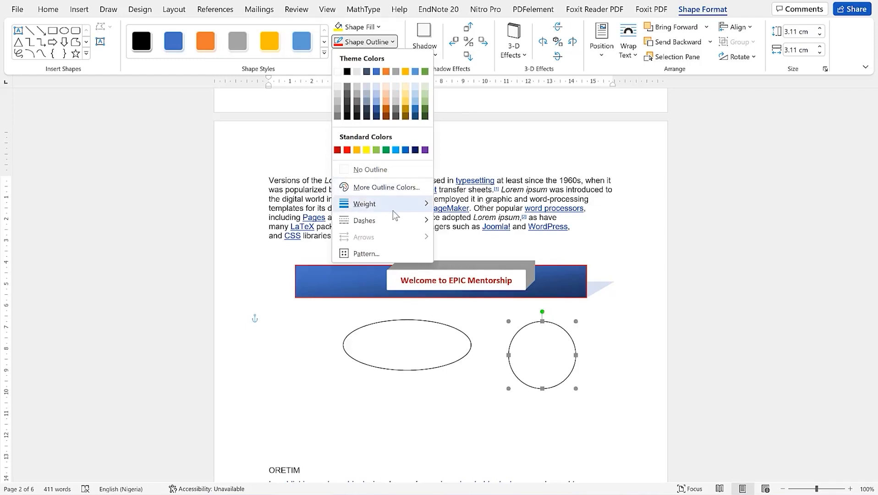
{"action": "mouse_move", "coordinate": [399, 210]}
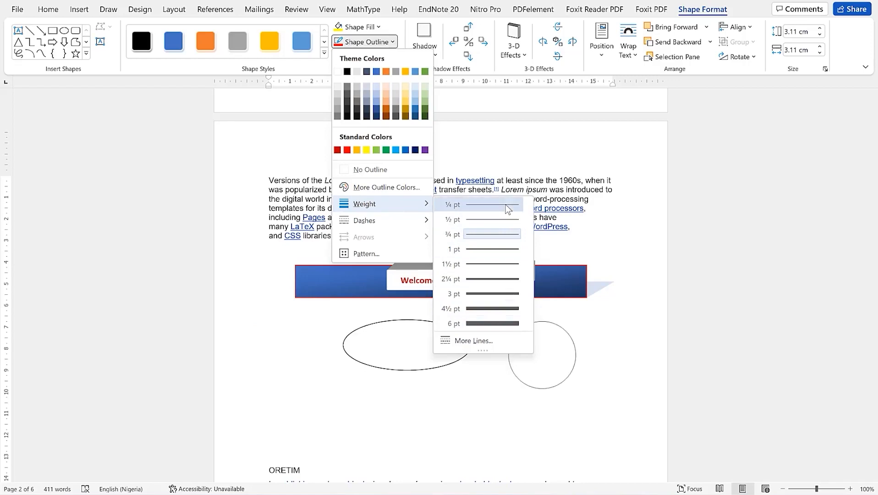
{"action": "left_click", "coordinate": [504, 323]}
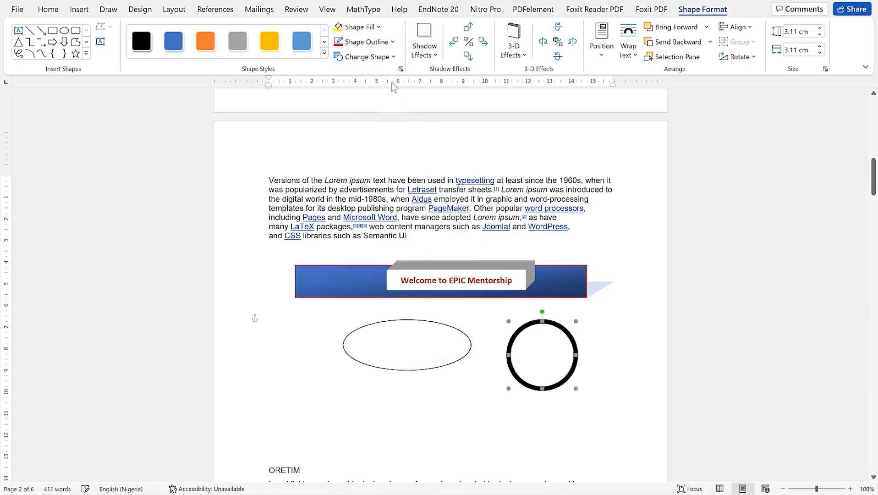
{"action": "left_click", "coordinate": [388, 45]}
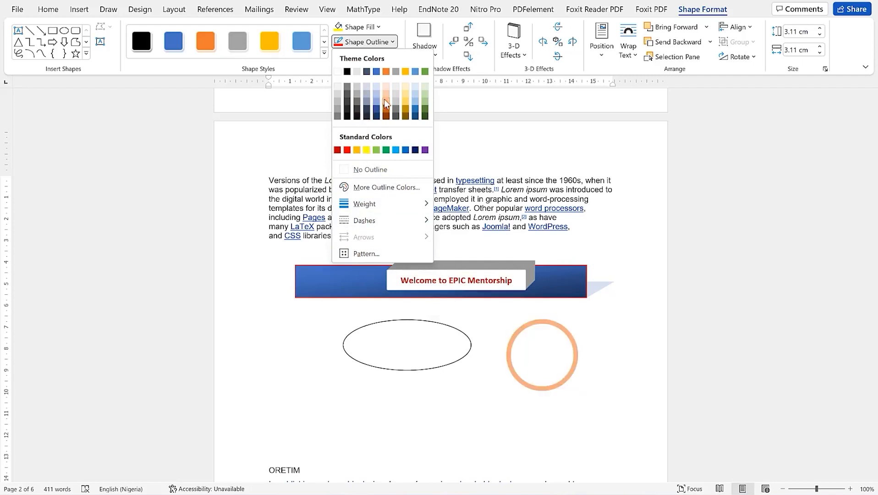
{"action": "left_click", "coordinate": [386, 113]}
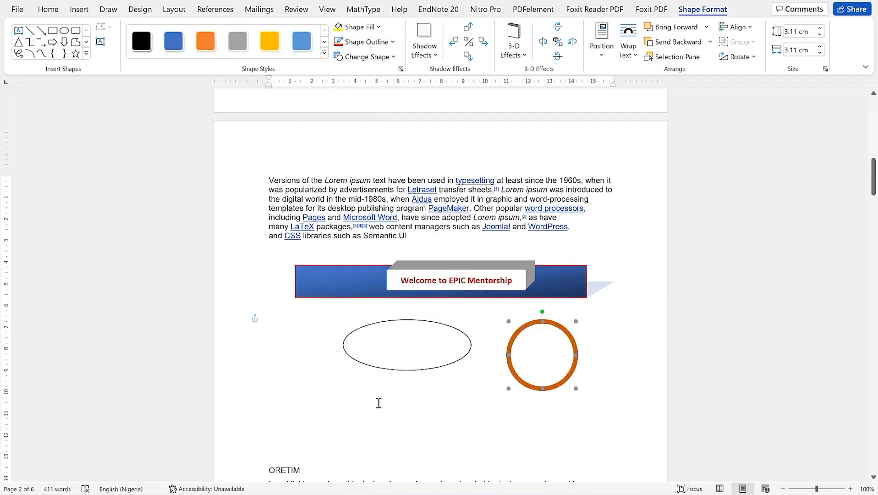
{"action": "left_click", "coordinate": [87, 55]}
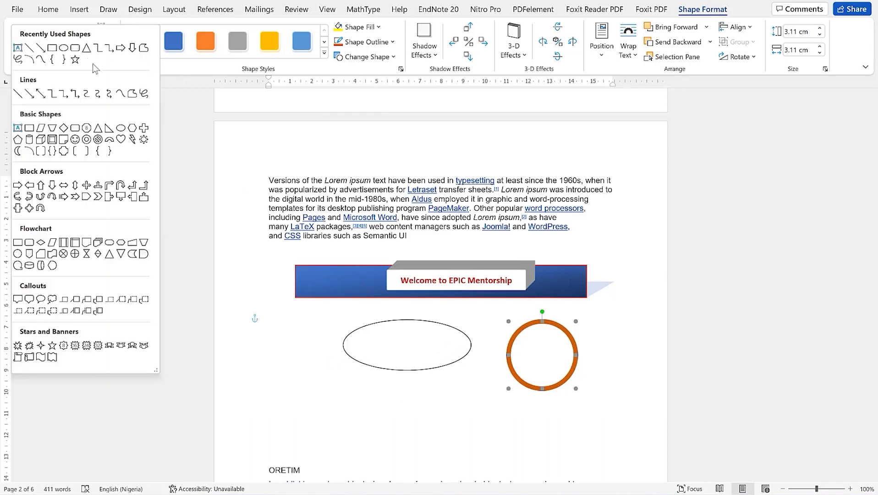
Draw a double-headed arrow line diagonally from lower left up to the orange circle
{"action": "left_click", "coordinate": [41, 94]}
{"action": "left_click_drag", "start_coordinate": [329, 440], "coordinate": [501, 361]}
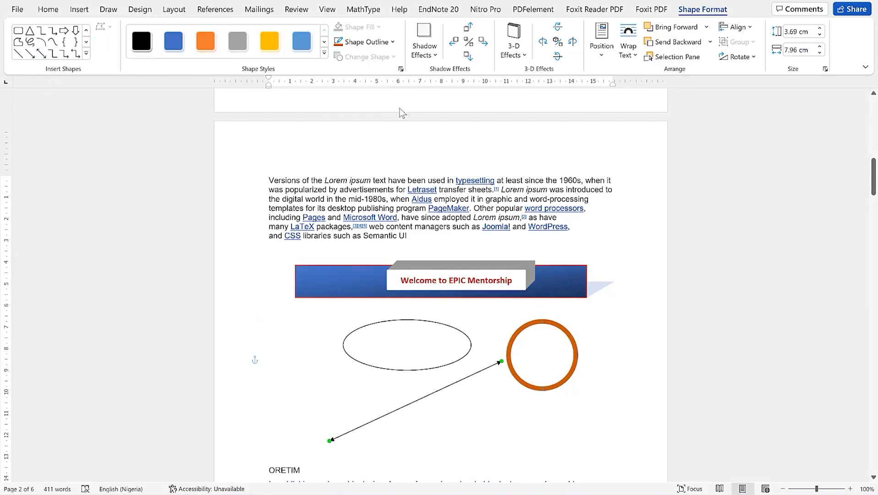
{"action": "left_click", "coordinate": [390, 42]}
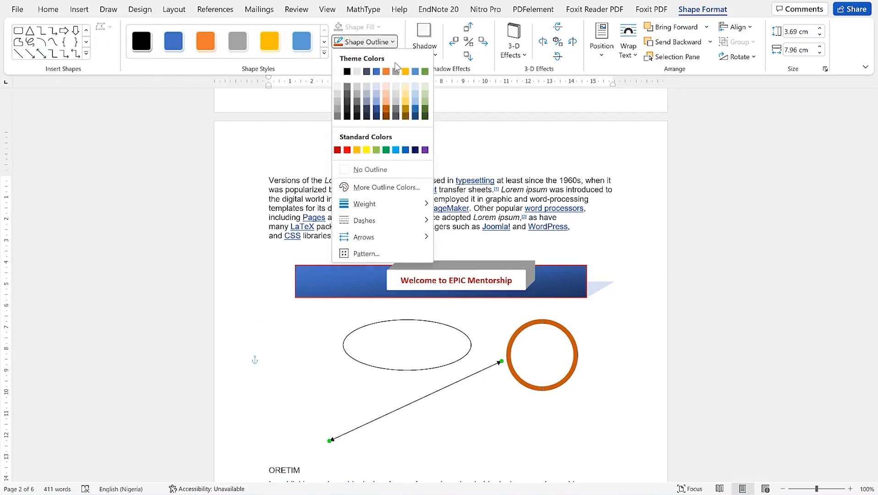
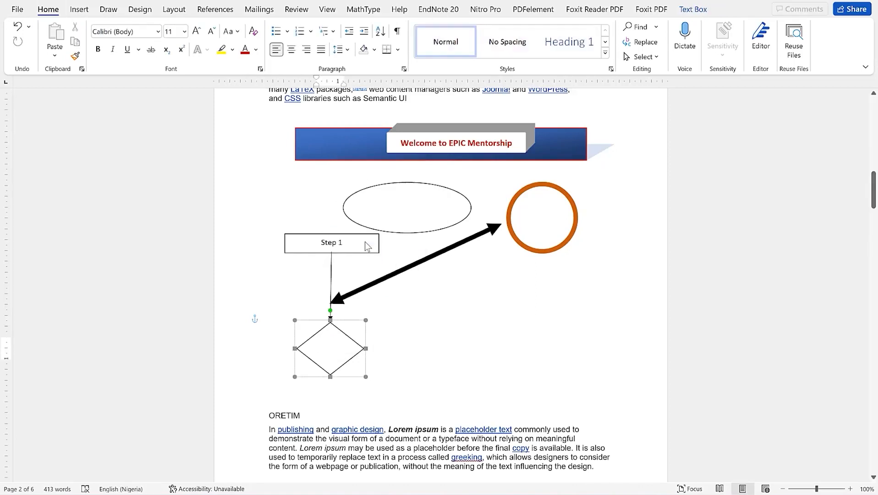
Type 'Execute' into the diamond below Step 1 and finish editing it
{"action": "type", "text": "Execute"}
{"action": "left_click", "coordinate": [473, 363]}
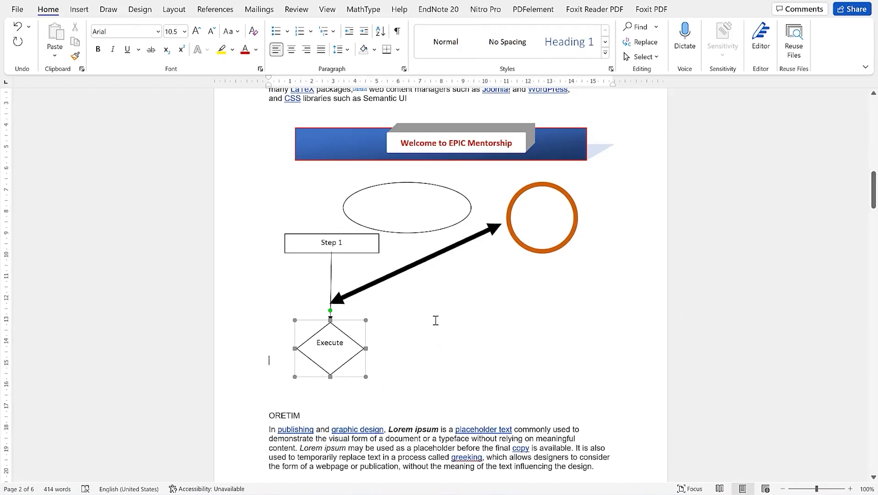
{"action": "scroll", "coordinate": [81, 261], "scroll_direction": "up", "scroll_amount": 3}
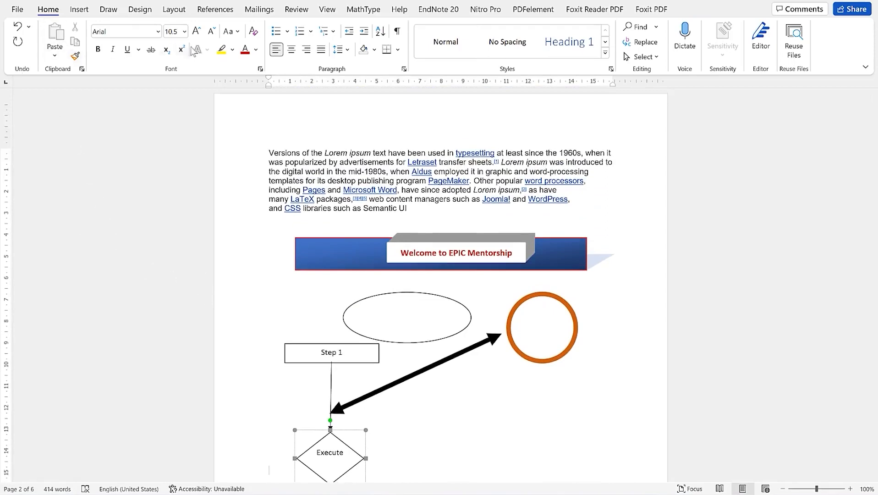
Draw a rounded rectangular callout right of the diamond containing 'Jsdfsldfnsdf.sndfl.'
{"action": "left_click", "coordinate": [79, 11]}
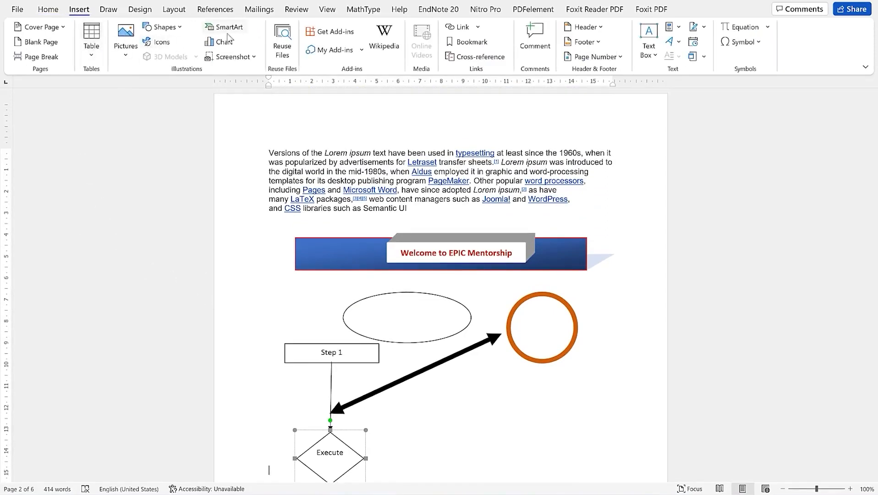
{"action": "left_click", "coordinate": [180, 29]}
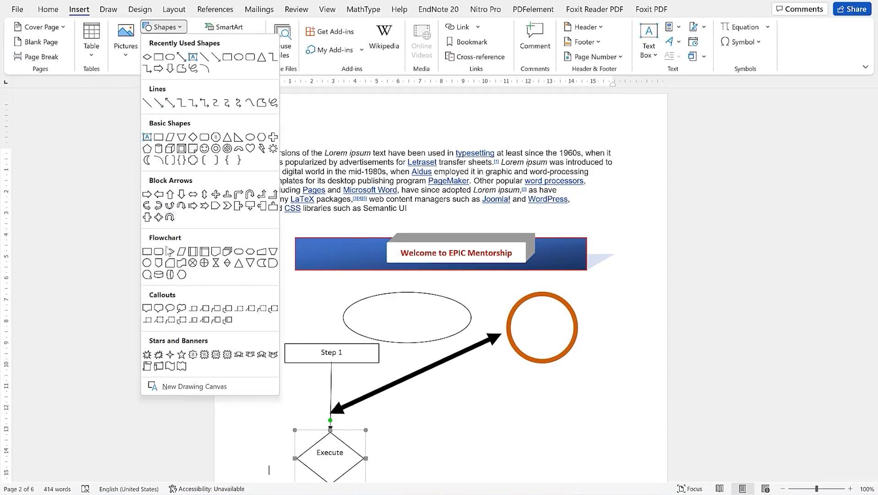
{"action": "left_click", "coordinate": [163, 310]}
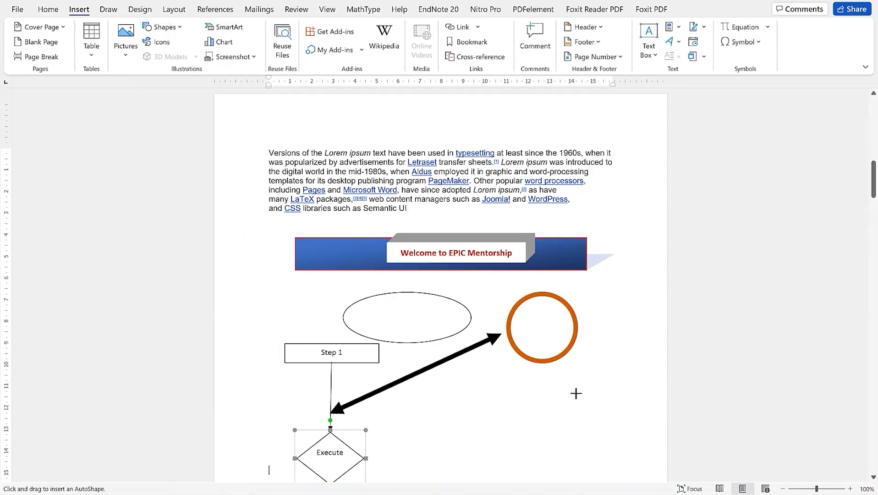
{"action": "left_click_drag", "start_coordinate": [454, 401], "coordinate": [595, 466]}
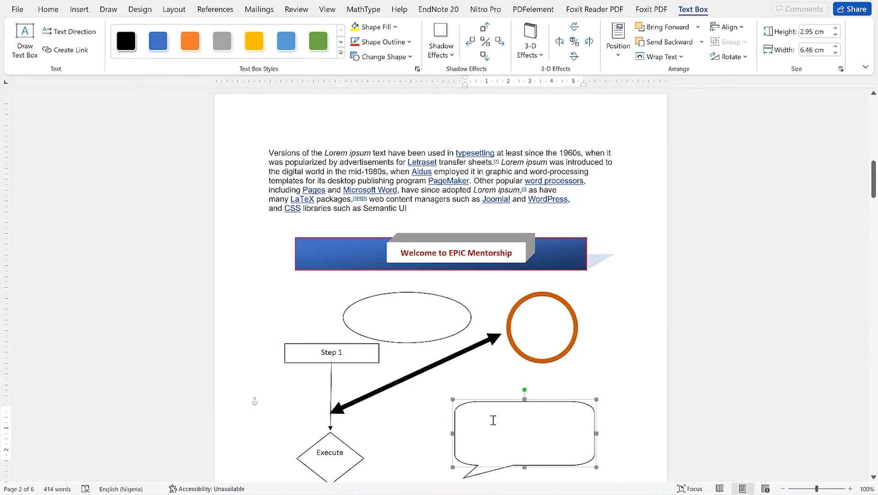
{"action": "type", "text": "Jsdfsldfnsdf.sndfl."}
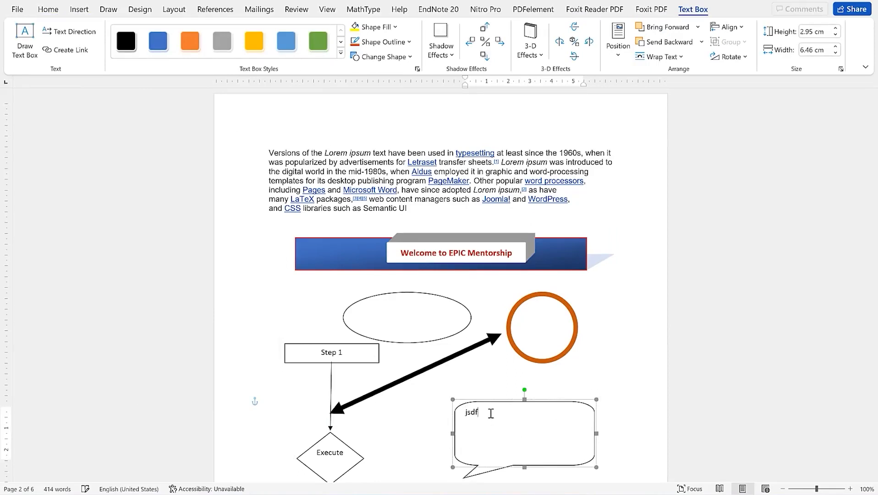
{"action": "left_click", "coordinate": [580, 299]}
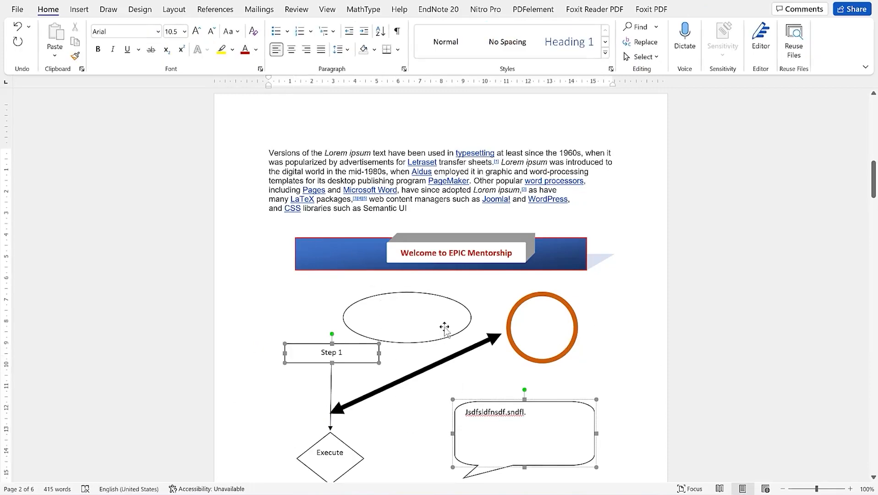
Draw a small rectangle below the Lorem ipsum paragraph on page 3
{"action": "scroll", "coordinate": [442, 326], "scroll_direction": "down", "scroll_amount": 3}
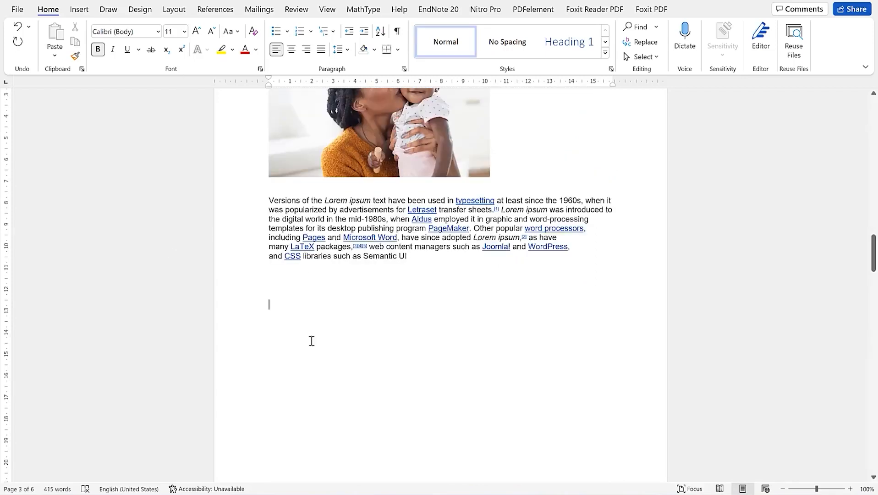
{"action": "left_click", "coordinate": [301, 344]}
{"action": "left_click", "coordinate": [78, 10]}
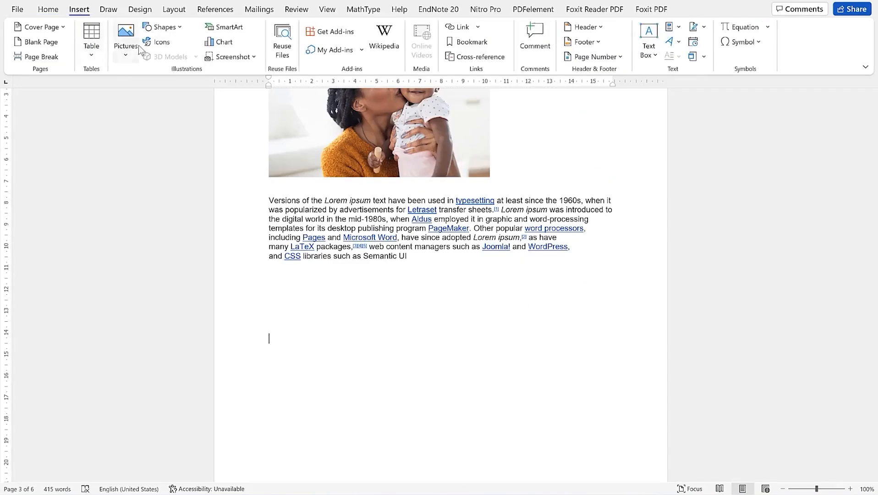
{"action": "left_click", "coordinate": [165, 27]}
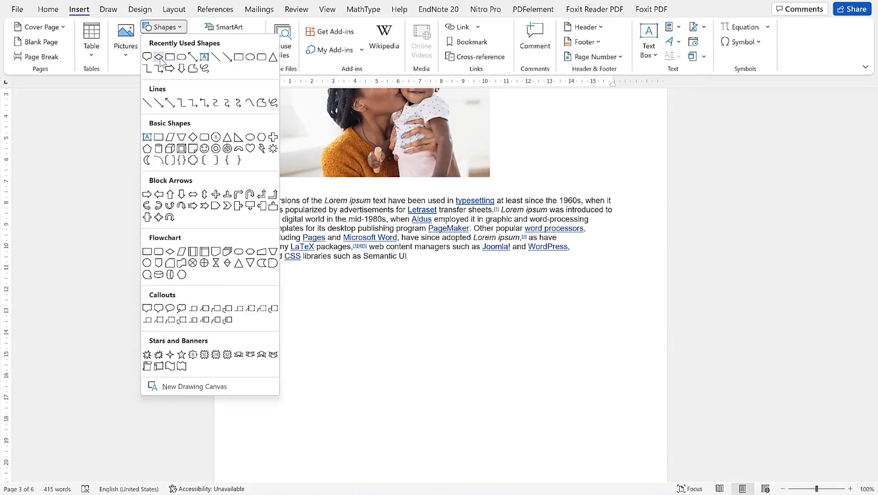
{"action": "left_click", "coordinate": [169, 57]}
{"action": "left_click_drag", "start_coordinate": [403, 309], "coordinate": [423, 316]}
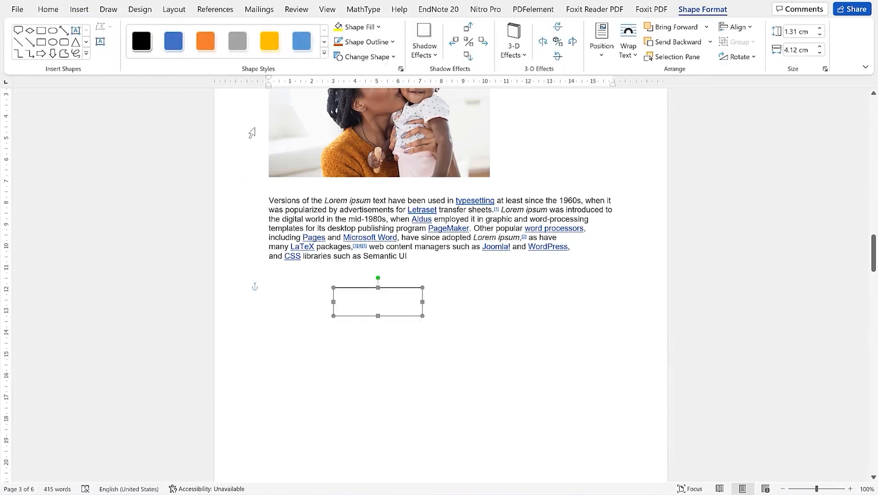
Add a downward arrow from the rectangle to a rounded terminator shape below it
{"action": "left_click", "coordinate": [29, 41]}
{"action": "left_click_drag", "start_coordinate": [378, 316], "coordinate": [378, 362]}
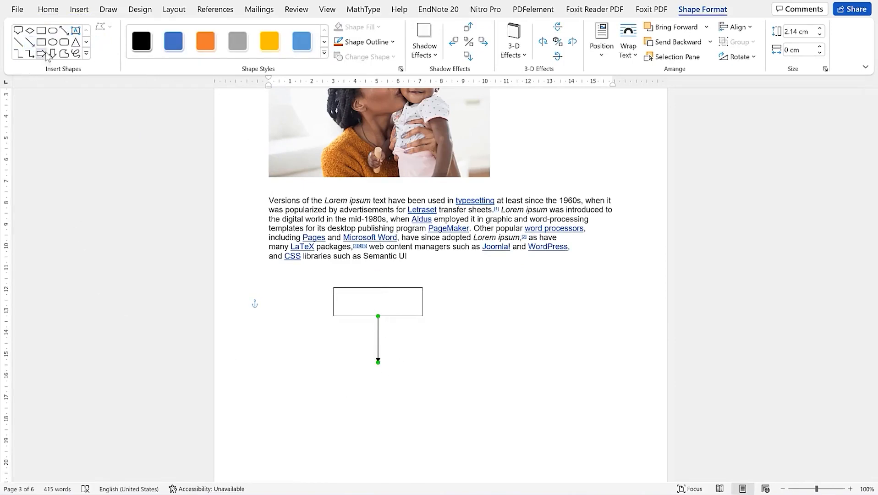
{"action": "left_click", "coordinate": [53, 30]}
{"action": "left_click_drag", "start_coordinate": [333, 366], "coordinate": [393, 370]}
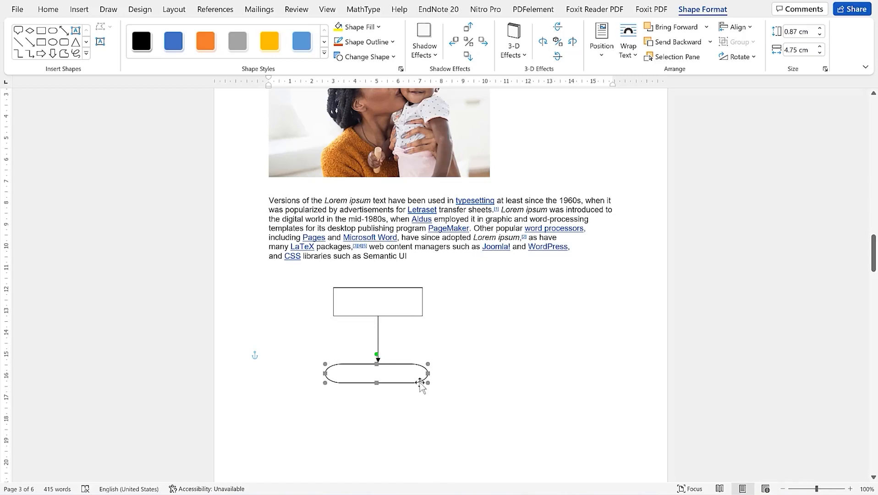
{"action": "key", "text": "ctrl+Right"}
{"action": "key", "text": "ctrl+Right"}
{"action": "key", "text": "ctrl+Right"}
{"action": "key", "text": "ctrl+Right"}
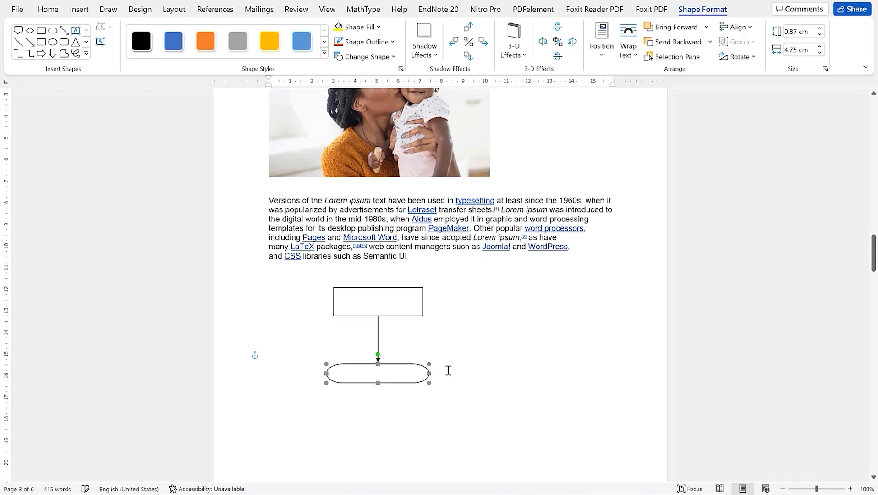
{"action": "left_click", "coordinate": [480, 383]}
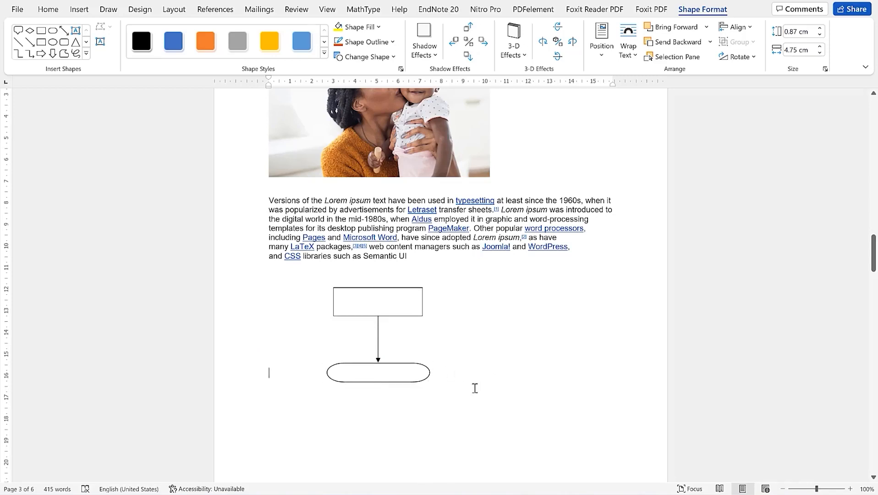
Group the rectangle, arrow and terminator shapes into one object
{"action": "left_click", "coordinate": [384, 316]}
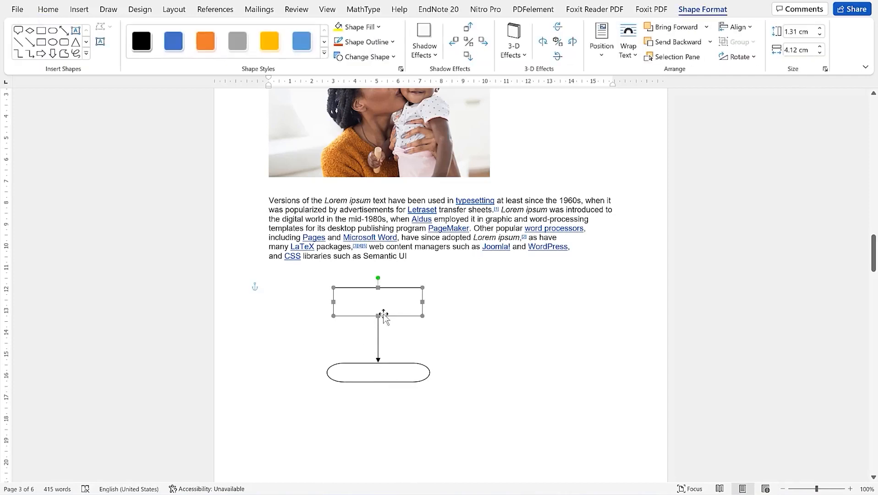
{"action": "left_click", "coordinate": [380, 351]}
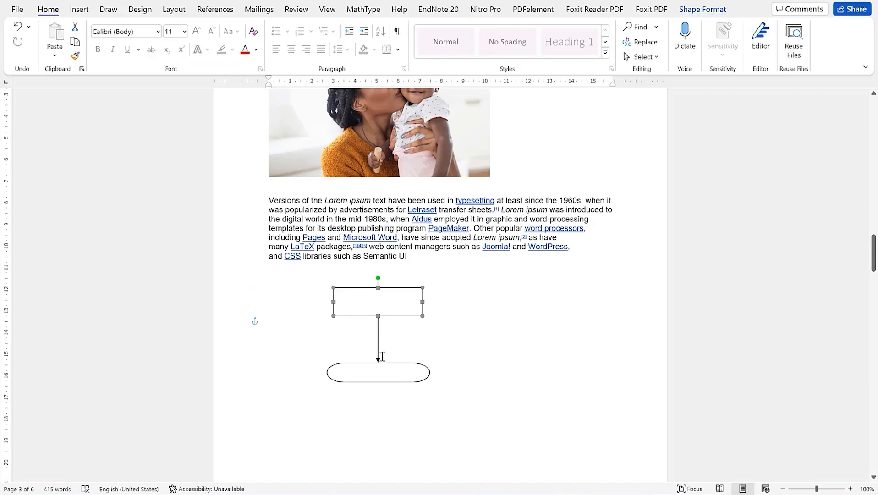
{"action": "right_click", "coordinate": [391, 375]}
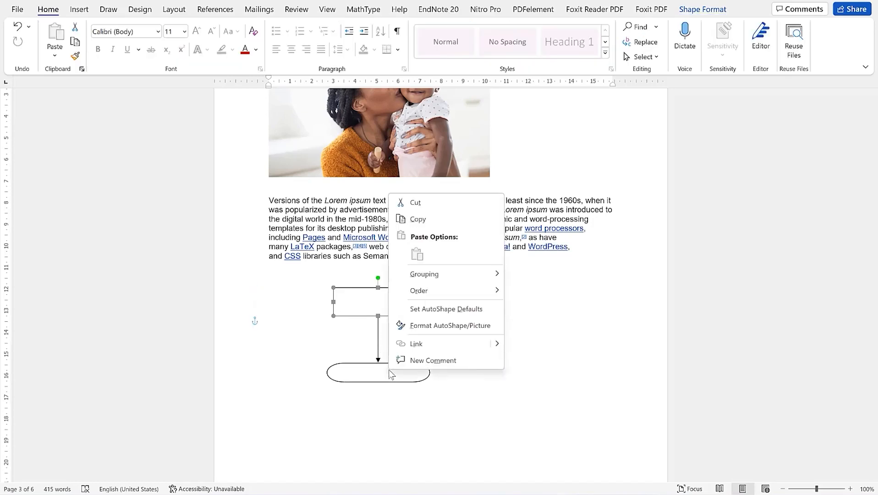
{"action": "mouse_move", "coordinate": [451, 275]}
{"action": "left_click", "coordinate": [514, 279]}
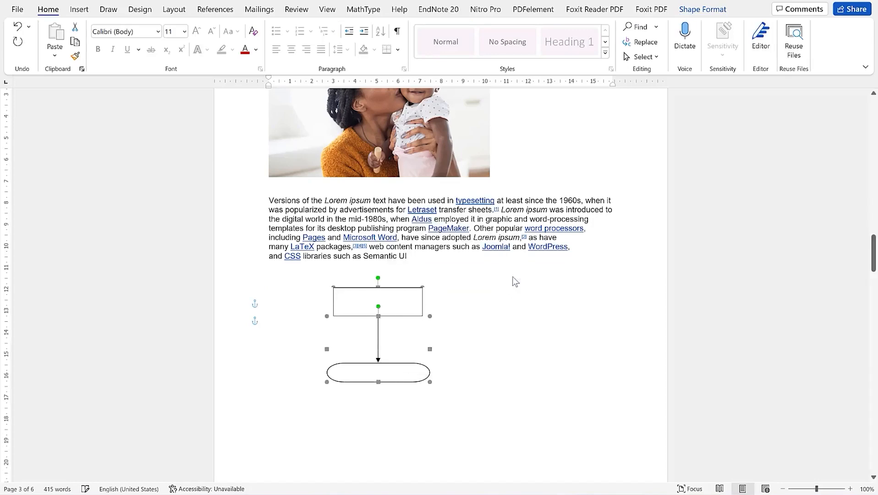
{"action": "left_click", "coordinate": [486, 395]}
Ungroup the flowchart and select the top rectangle on its own
{"action": "left_click", "coordinate": [383, 297]}
{"action": "right_click", "coordinate": [385, 365]}
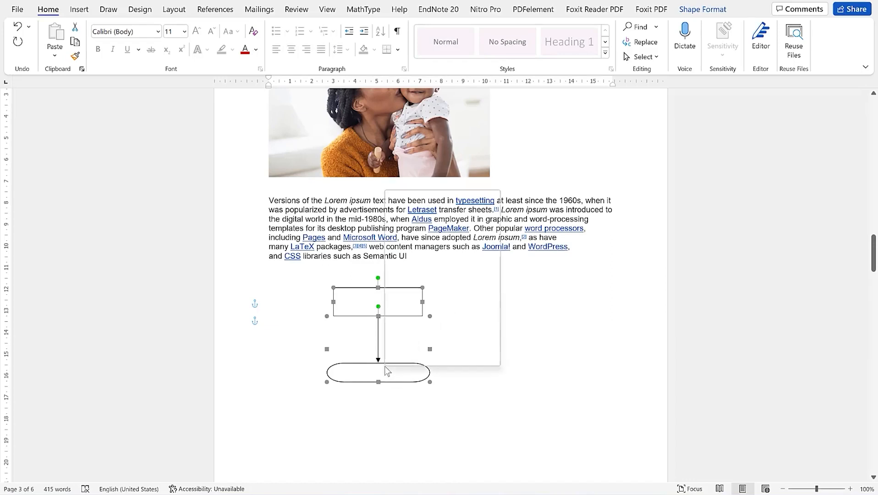
{"action": "mouse_move", "coordinate": [440, 268]}
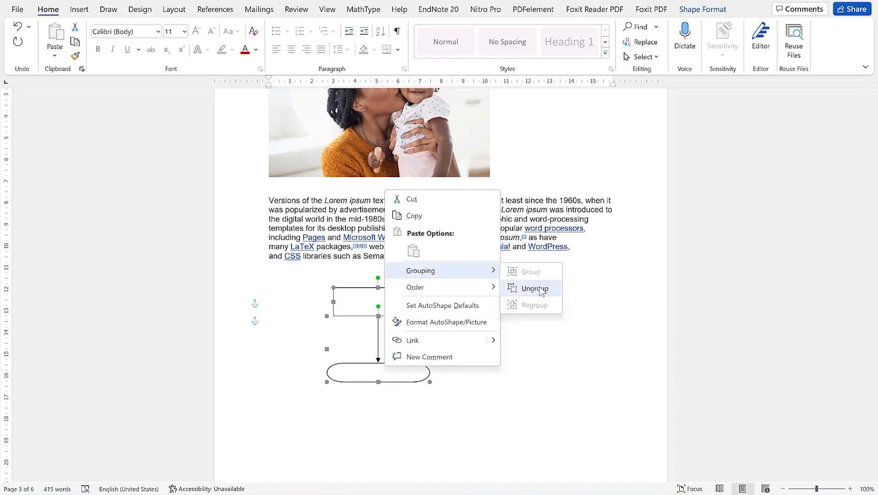
{"action": "left_click", "coordinate": [534, 289]}
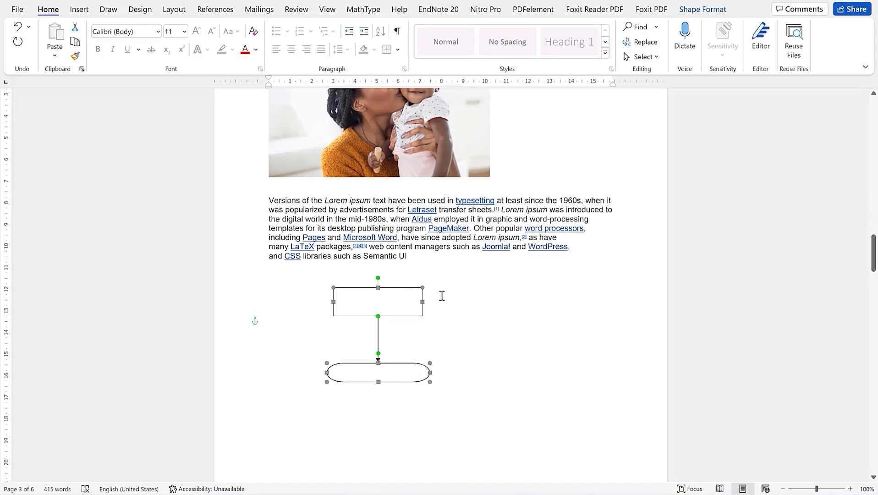
{"action": "left_click", "coordinate": [470, 313]}
{"action": "left_click", "coordinate": [384, 287]}
Tilt the top rectangle up to the right and extend the arrow tip to the oval
{"action": "mouse_move", "coordinate": [378, 278]}
{"action": "left_mouse_down"}
{"action": "mouse_move", "coordinate": [394, 280]}
{"action": "mouse_move", "coordinate": [394, 293]}
{"action": "mouse_move", "coordinate": [391, 281]}
{"action": "left_mouse_up"}
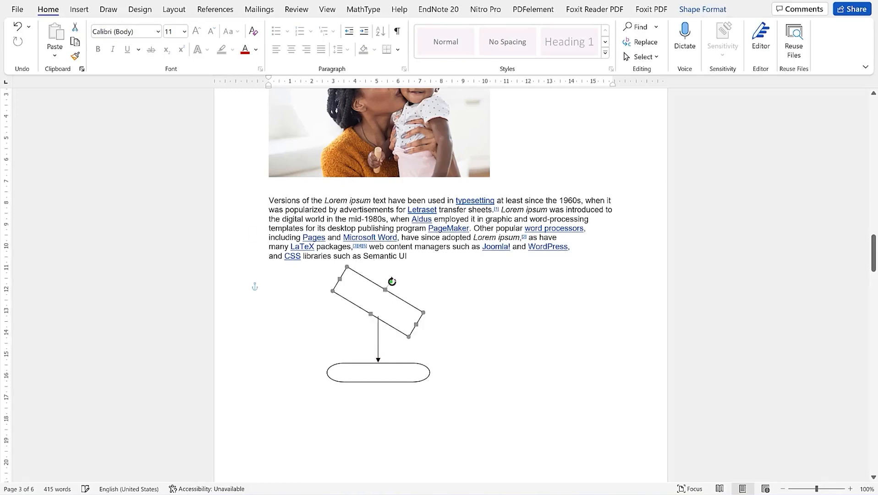
{"action": "left_click_drag", "start_coordinate": [391, 282], "coordinate": [361, 285]}
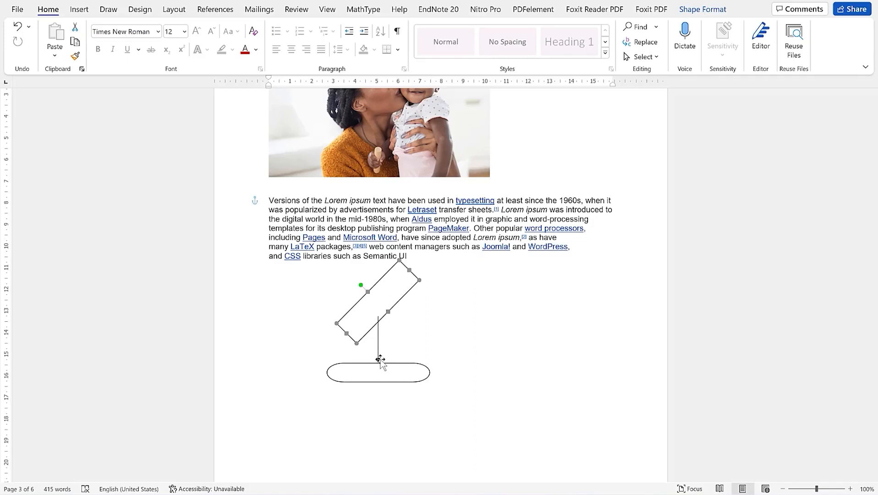
{"action": "left_click_drag", "start_coordinate": [380, 360], "coordinate": [379, 361]}
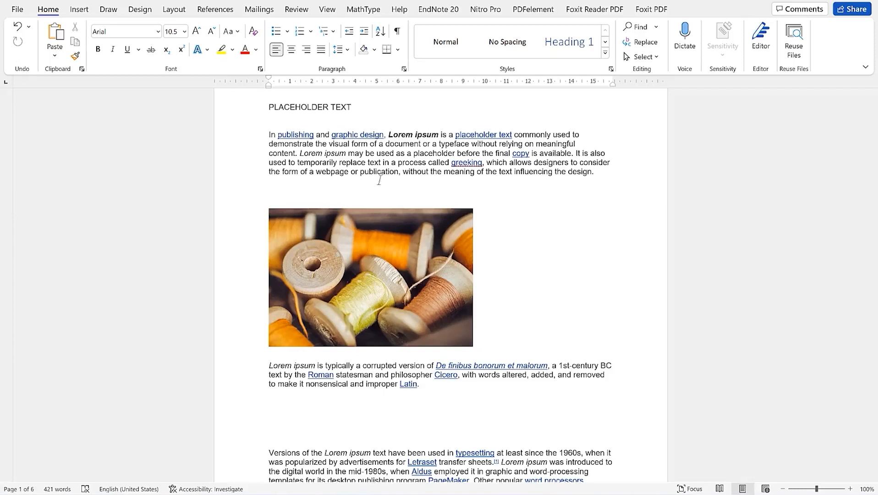
Insert blank lines after 'design.' to push the thread-spool photo down
{"action": "left_click", "coordinate": [604, 177]}
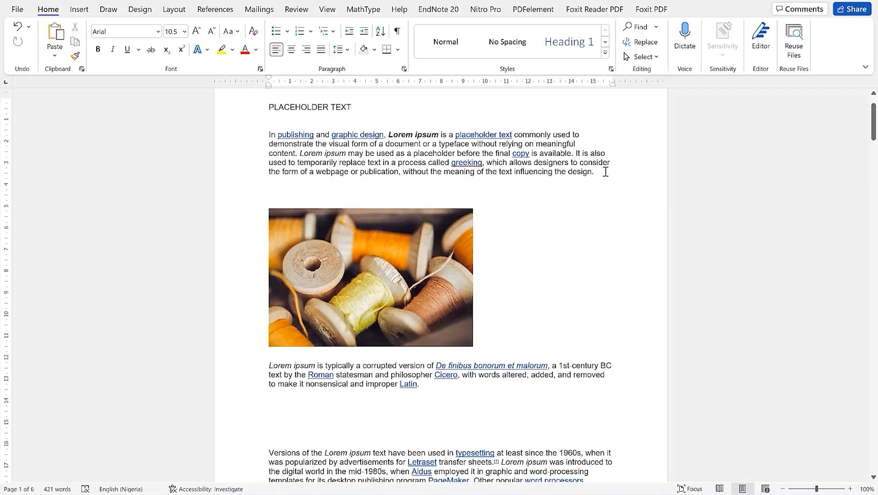
{"action": "key", "text": "Return"}
{"action": "key", "text": "Return"}
{"action": "key", "text": "Return"}
{"action": "key", "text": "Return"}
{"action": "key", "text": "Return"}
{"action": "key", "text": "Return"}
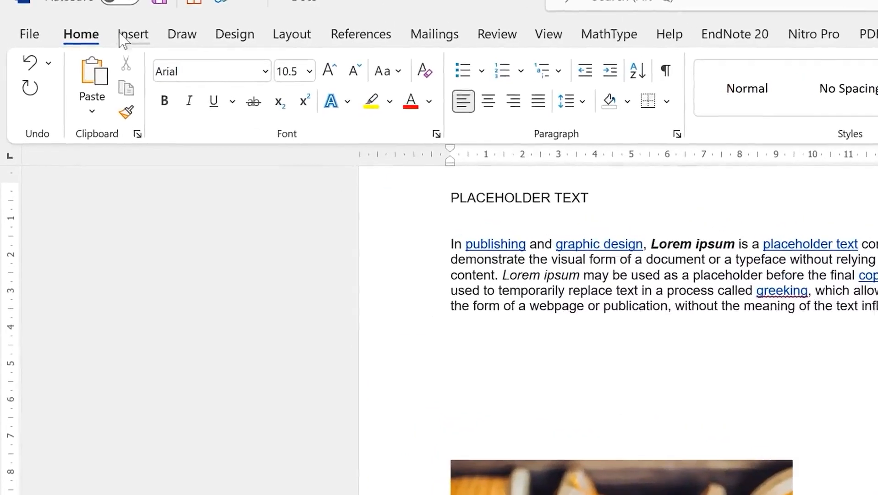
{"action": "left_click", "coordinate": [123, 41]}
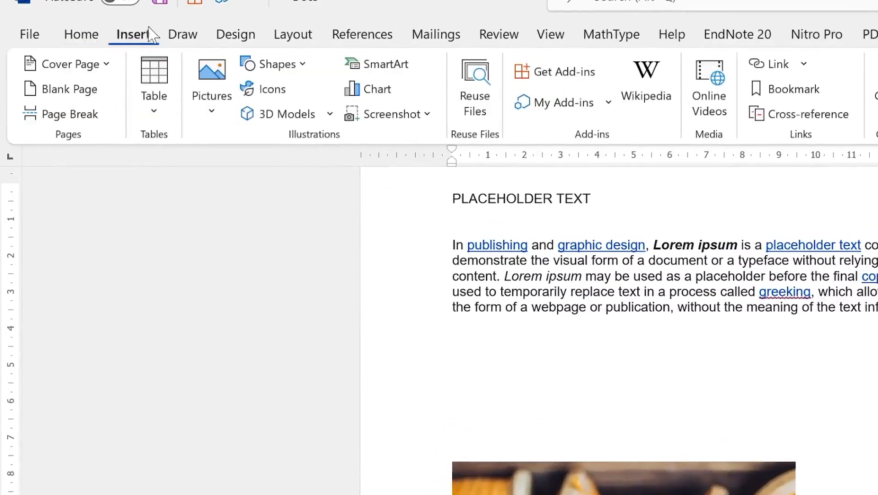
Open the SmartArt gallery and preview the Opposing Arrows and Text Cycle layouts
{"action": "left_click", "coordinate": [387, 67]}
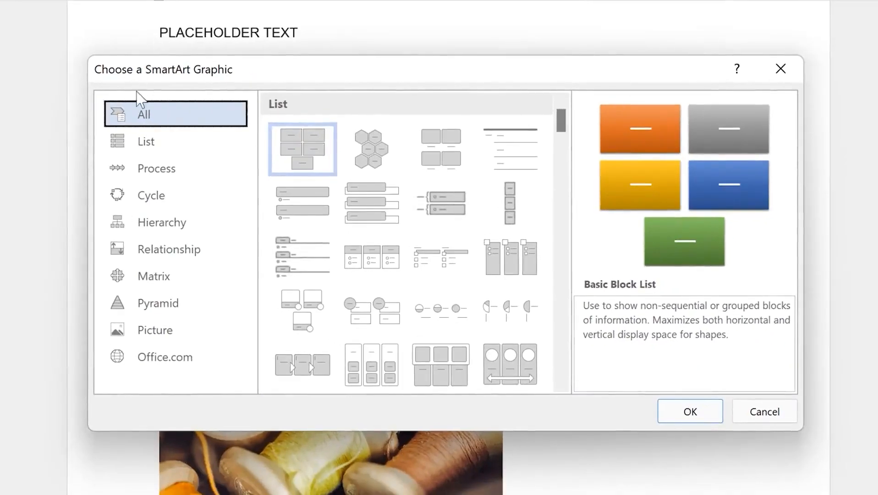
{"action": "scroll", "coordinate": [380, 171], "scroll_direction": "down", "scroll_amount": 5}
{"action": "scroll", "coordinate": [387, 177], "scroll_direction": "down", "scroll_amount": 10}
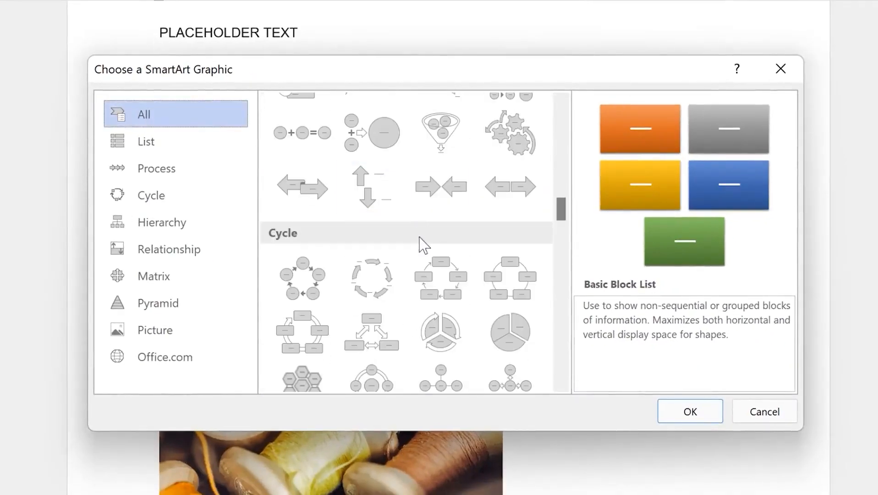
{"action": "left_click", "coordinate": [380, 209]}
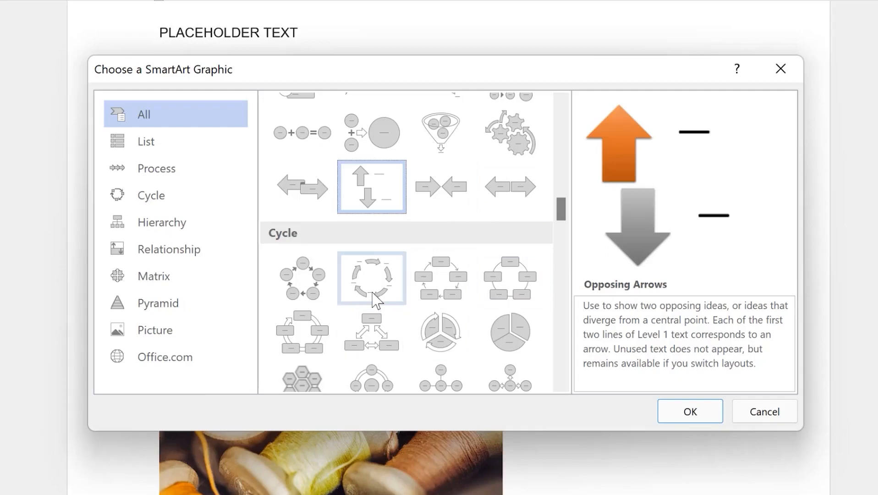
{"action": "left_click", "coordinate": [375, 301]}
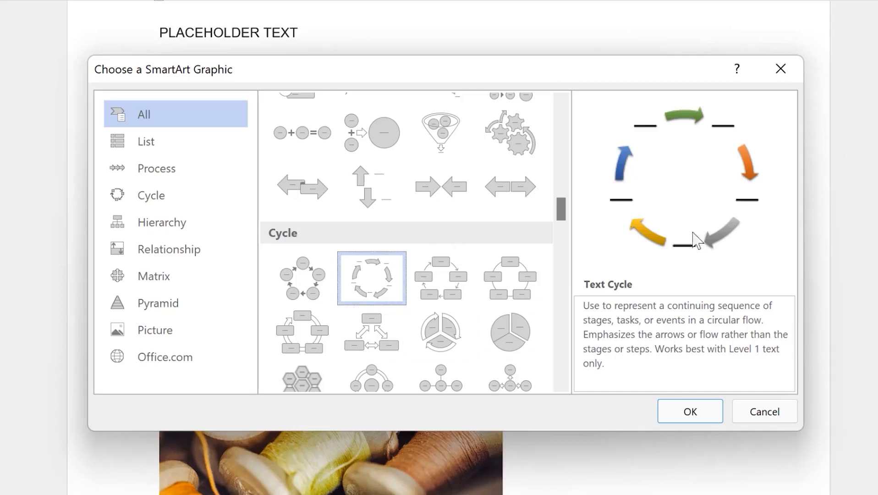
Compare Vertical Chevron List and Ascending Picture Accent Process, then pick Upward Arrow
{"action": "scroll", "coordinate": [403, 273], "scroll_direction": "down", "scroll_amount": 3}
{"action": "scroll", "coordinate": [402, 273], "scroll_direction": "up", "scroll_amount": 6}
{"action": "scroll", "coordinate": [402, 274], "scroll_direction": "down", "scroll_amount": 3}
{"action": "left_click", "coordinate": [405, 184]}
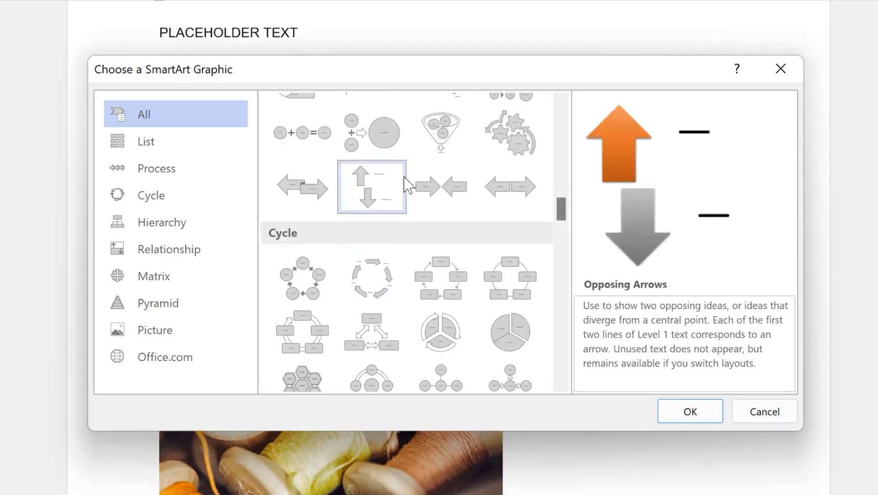
{"action": "scroll", "coordinate": [408, 205], "scroll_direction": "up", "scroll_amount": 3}
{"action": "left_click", "coordinate": [386, 202]}
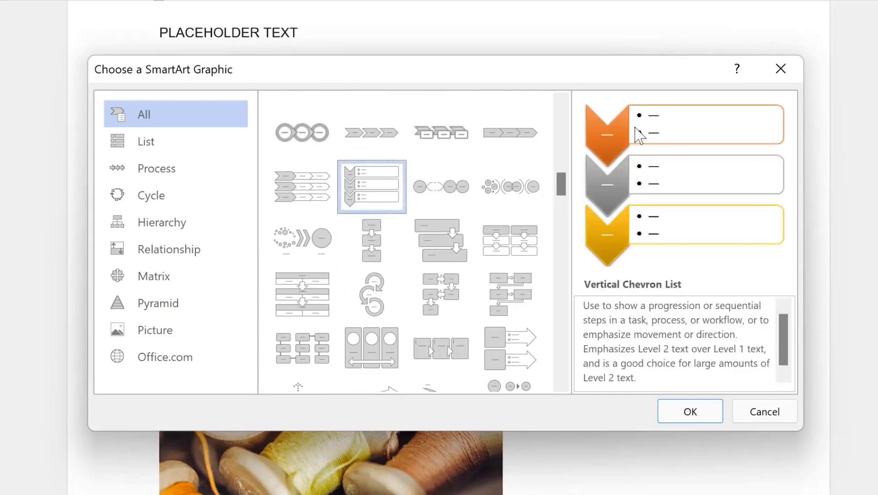
{"action": "scroll", "coordinate": [339, 274], "scroll_direction": "down", "scroll_amount": 3}
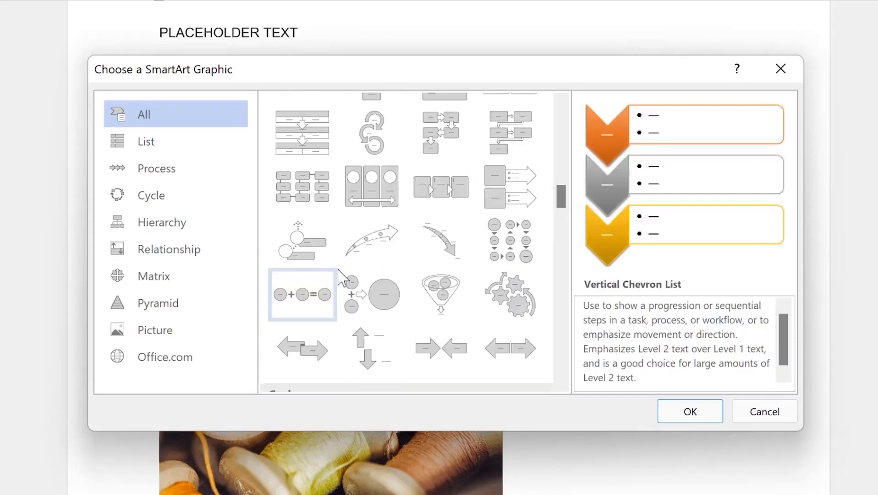
{"action": "left_click", "coordinate": [306, 255]}
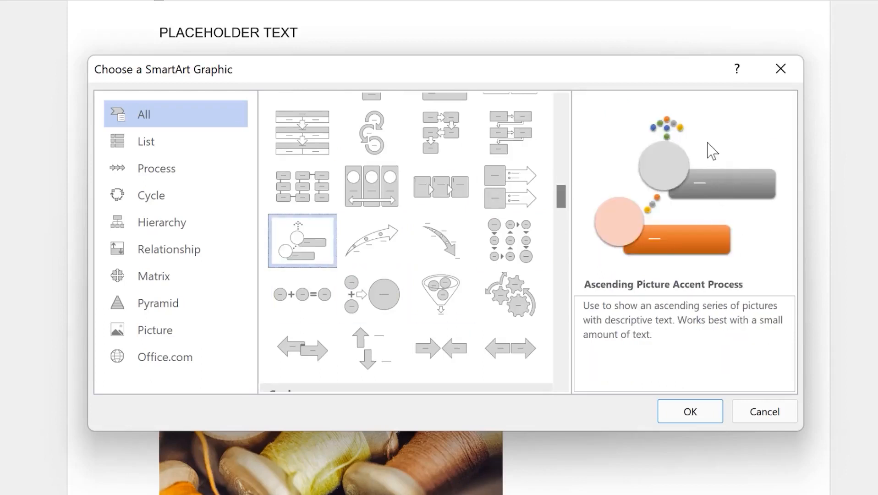
{"action": "left_click", "coordinate": [363, 243]}
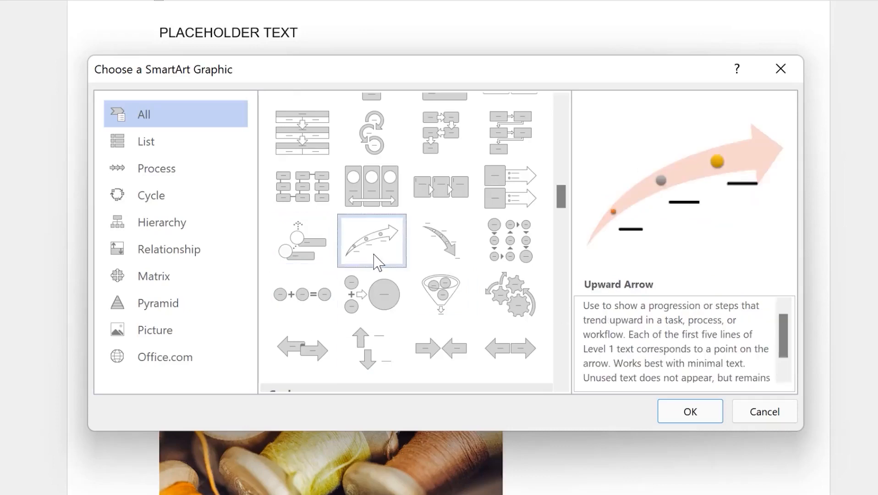
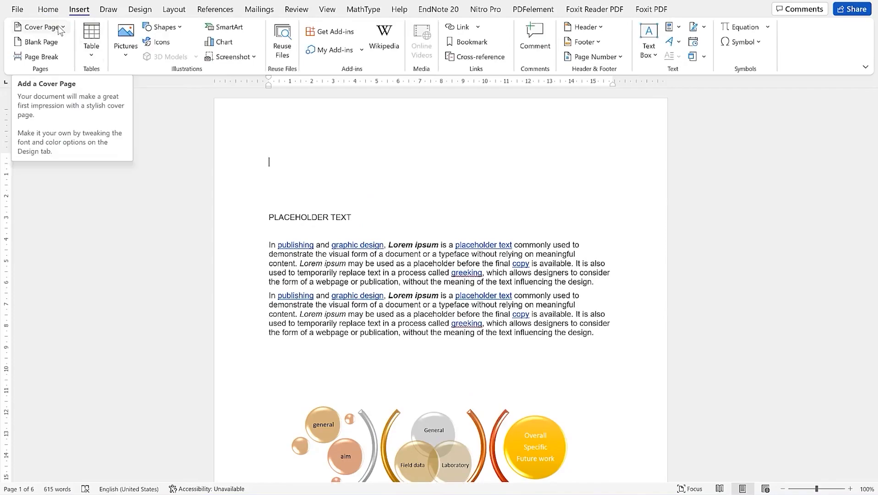
Insert the Whisp design from the Built-in cover page gallery ahead of the document text
{"action": "left_click", "coordinate": [64, 28]}
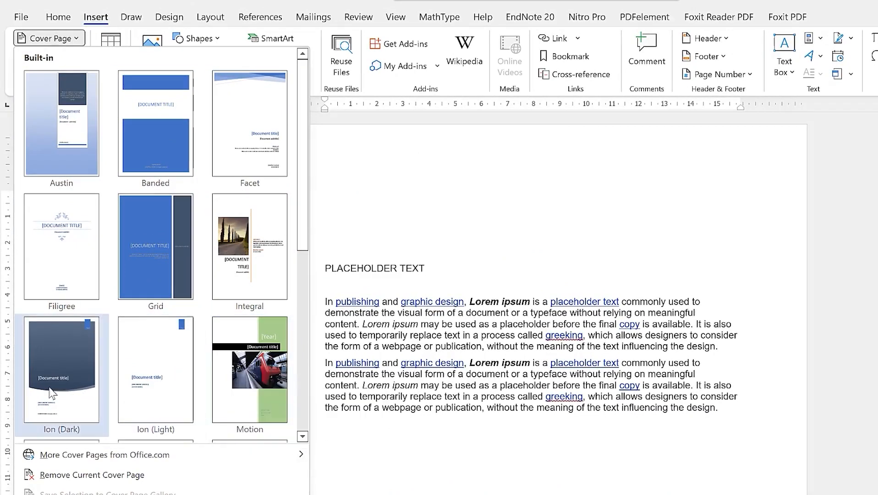
{"action": "scroll", "coordinate": [52, 393], "scroll_direction": "down", "scroll_amount": 3}
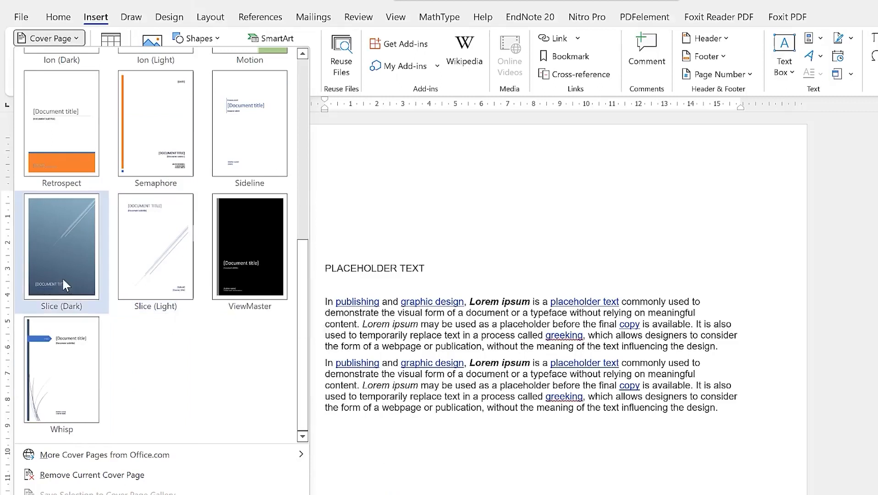
{"action": "left_click", "coordinate": [65, 387]}
{"action": "scroll", "coordinate": [475, 313], "scroll_direction": "down", "scroll_amount": 8}
{"action": "scroll", "coordinate": [494, 318], "scroll_direction": "up", "scroll_amount": 7}
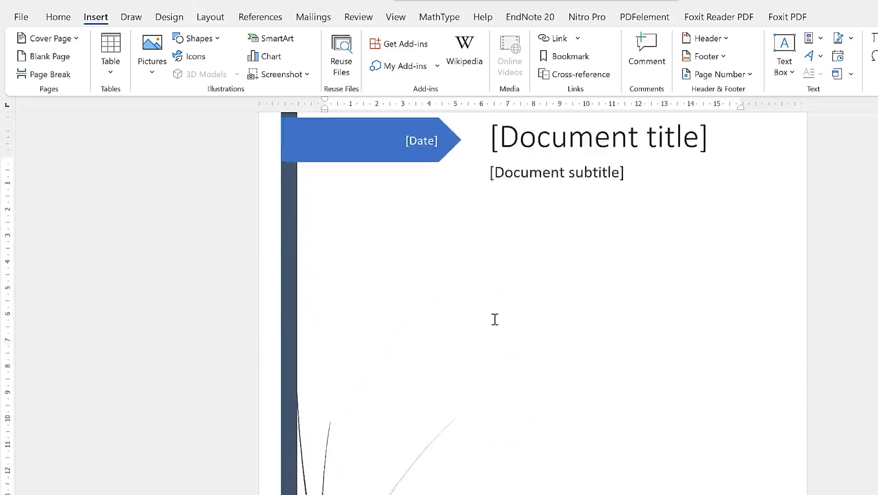
{"action": "scroll", "coordinate": [494, 316], "scroll_direction": "up", "scroll_amount": 3}
{"action": "scroll", "coordinate": [493, 316], "scroll_direction": "down", "scroll_amount": 10}
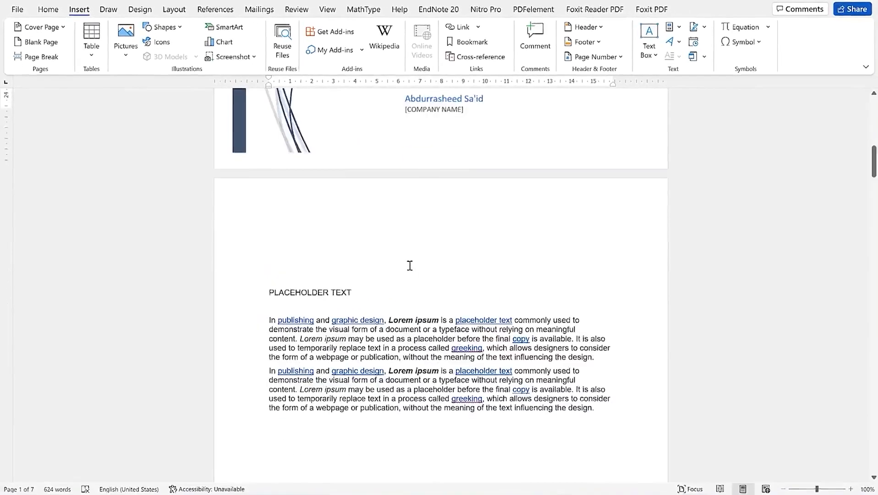
{"action": "scroll", "coordinate": [410, 266], "scroll_direction": "down", "scroll_amount": 4}
{"action": "scroll", "coordinate": [398, 244], "scroll_direction": "up", "scroll_amount": 7}
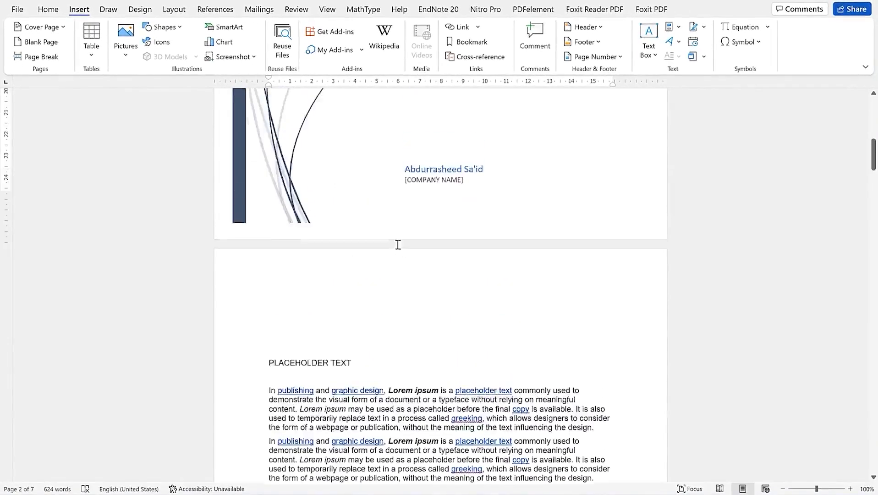
{"action": "scroll", "coordinate": [398, 244], "scroll_direction": "up", "scroll_amount": 10}
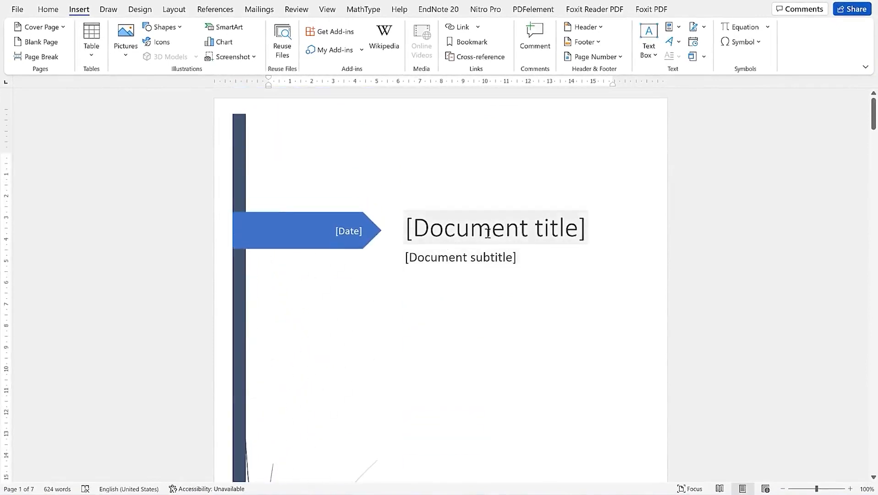
Enter the cover title EPIC Mentorship and the subtitle 'Glaring your ideas'
{"action": "left_click", "coordinate": [483, 226]}
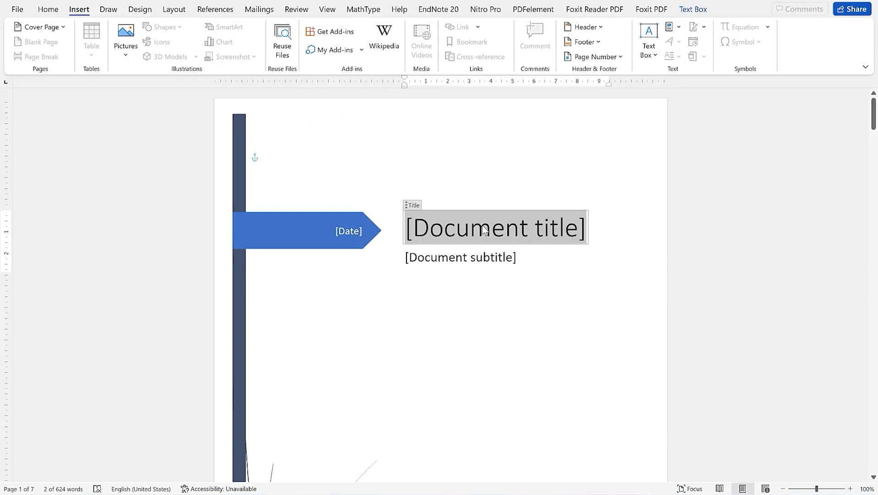
{"action": "left_click", "coordinate": [463, 257]}
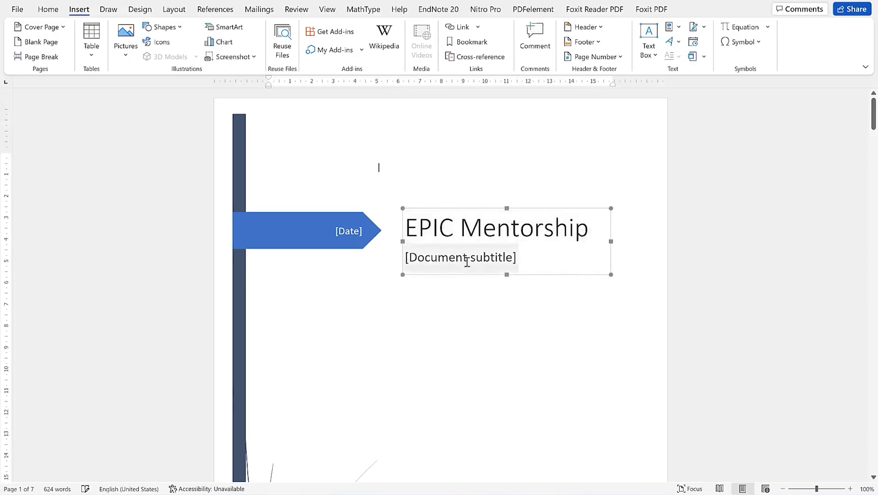
{"action": "left_click", "coordinate": [470, 262]}
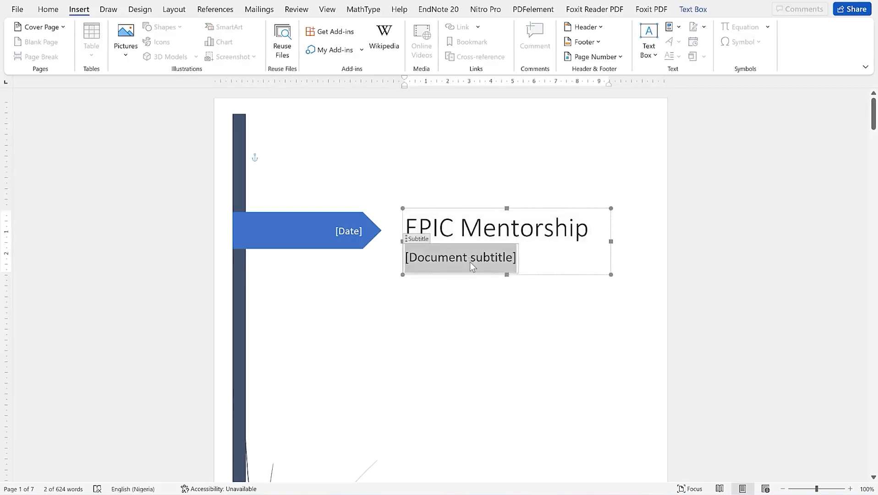
{"action": "type", "text": "Glaring your ideas"}
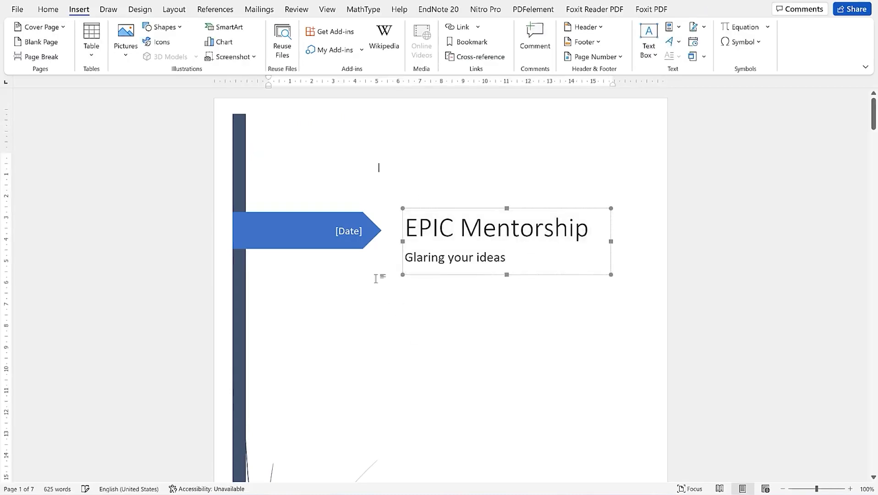
Set the cover date to 25th March 2022 and the company to EPIC MENTORSHIP
{"action": "left_click", "coordinate": [347, 233]}
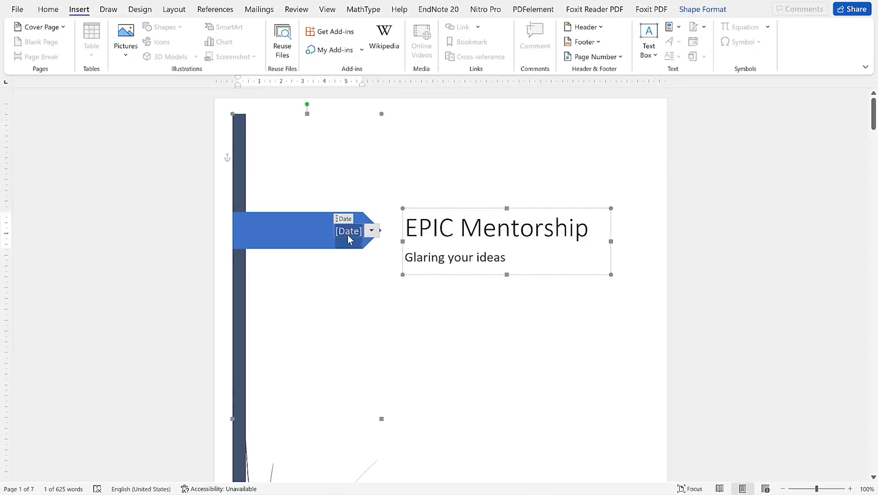
{"action": "type", "text": "2t"}
{"action": "scroll", "coordinate": [391, 282], "scroll_direction": "down", "scroll_amount": 10}
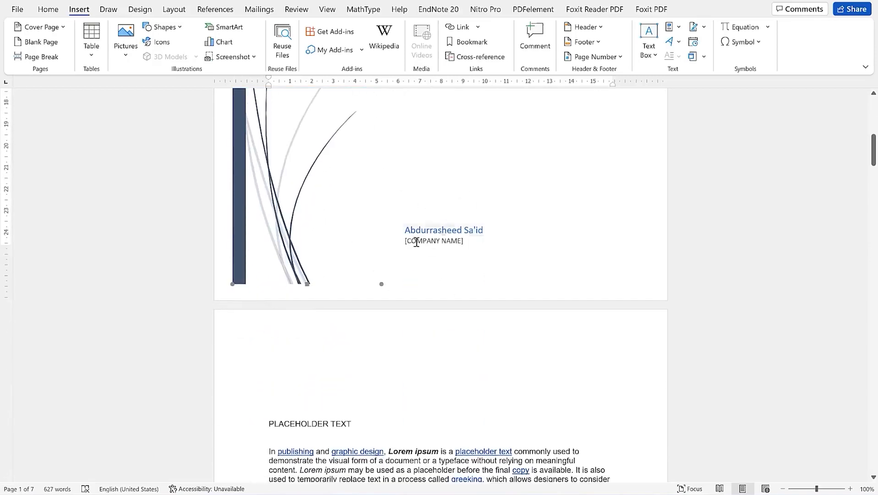
{"action": "left_click", "coordinate": [451, 246]}
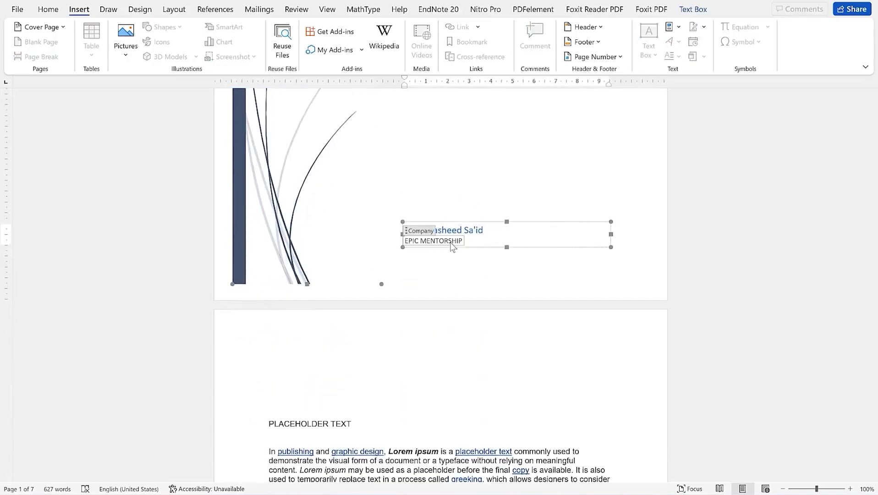
{"action": "left_click", "coordinate": [526, 132]}
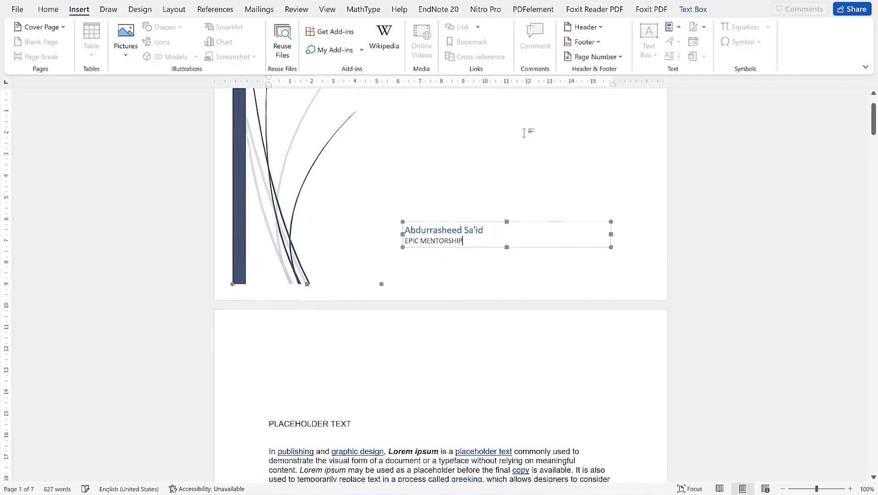
{"action": "scroll", "coordinate": [397, 357], "scroll_direction": "down", "scroll_amount": 4}
{"action": "scroll", "coordinate": [397, 358], "scroll_direction": "down", "scroll_amount": 3}
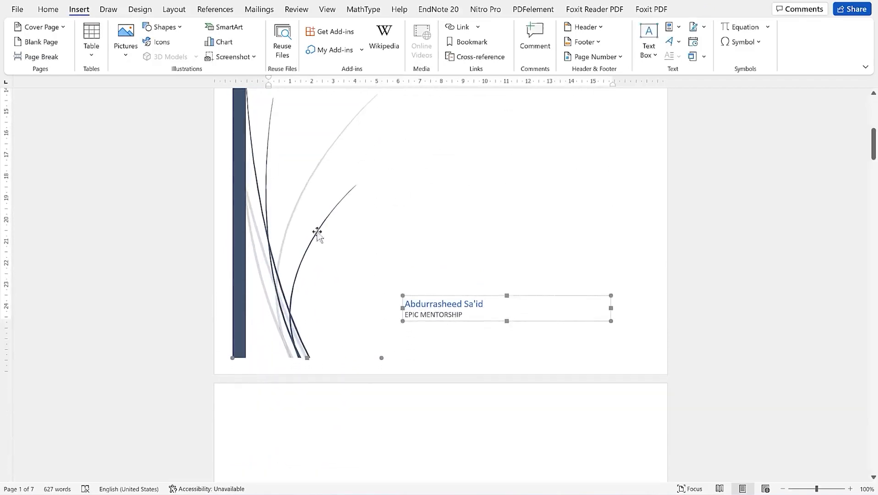
{"action": "scroll", "coordinate": [294, 277], "scroll_direction": "up", "scroll_amount": 6}
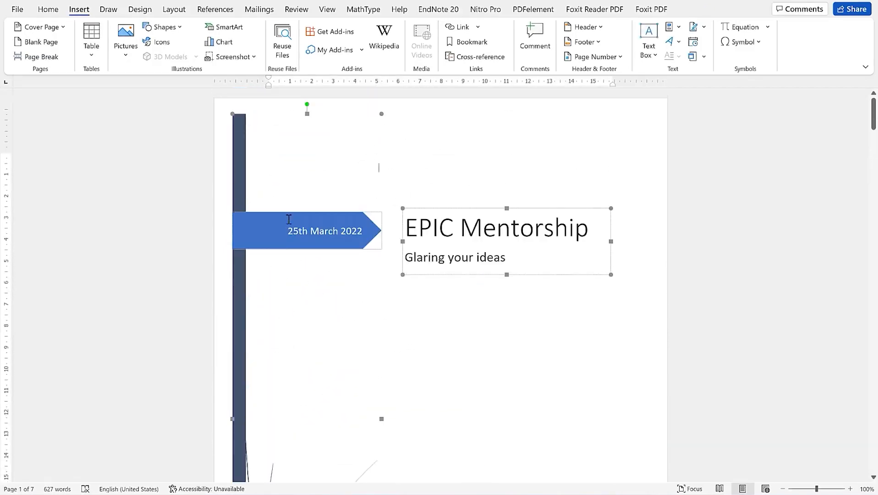
{"action": "scroll", "coordinate": [303, 389], "scroll_direction": "down", "scroll_amount": 3}
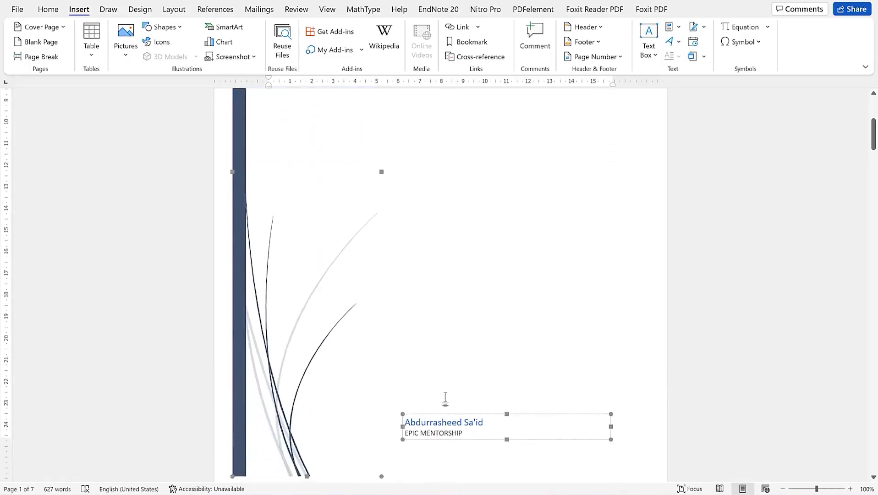
{"action": "scroll", "coordinate": [423, 248], "scroll_direction": "down", "scroll_amount": 8}
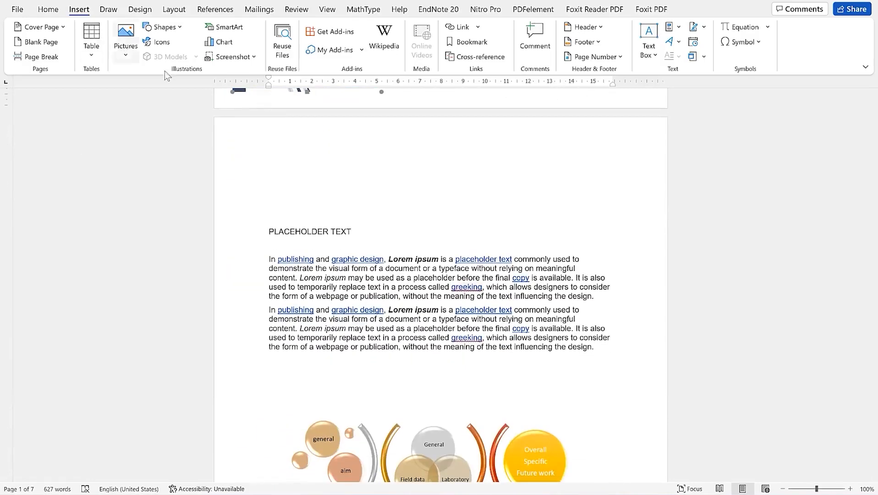
{"action": "scroll", "coordinate": [298, 163], "scroll_direction": "up", "scroll_amount": 10}
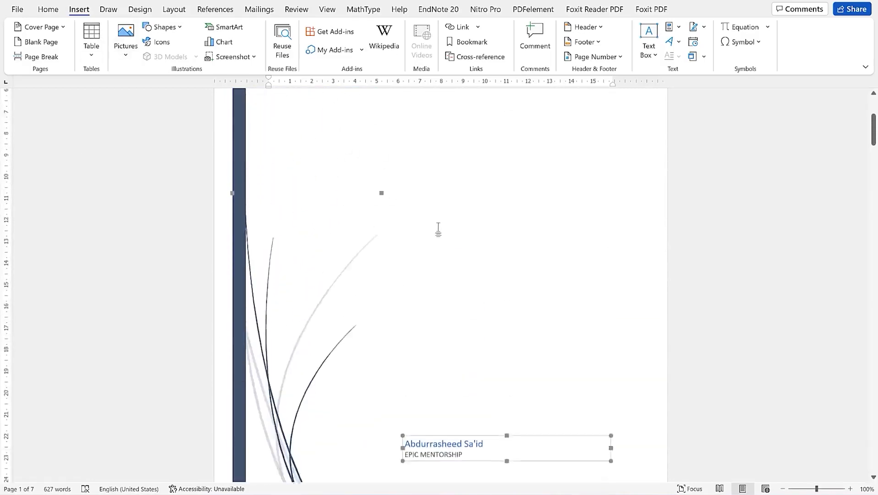
Switch the cover to the Insight 2 design from the Office.com cover pages
{"action": "left_click", "coordinate": [57, 28]}
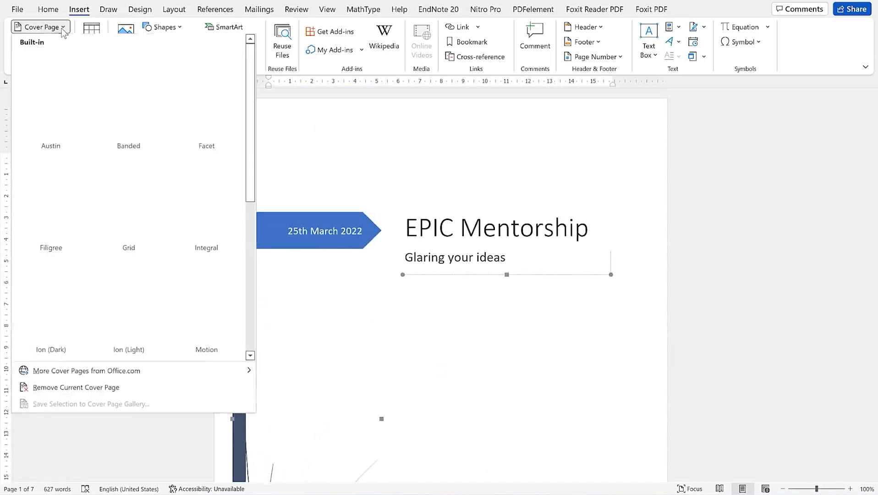
{"action": "scroll", "coordinate": [128, 342], "scroll_direction": "down", "scroll_amount": 3}
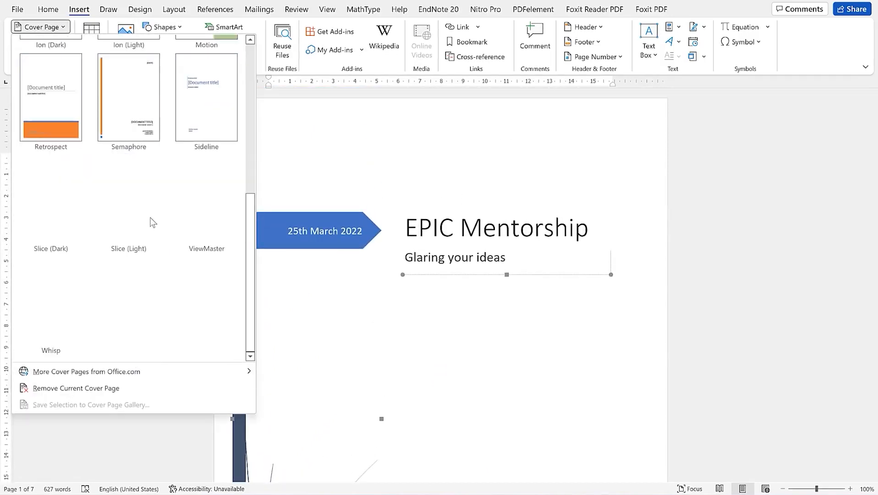
{"action": "mouse_move", "coordinate": [123, 375]}
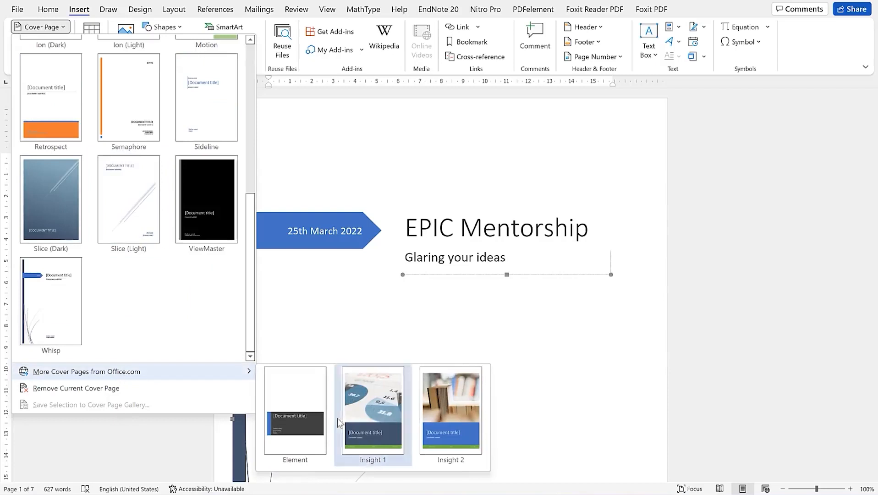
{"action": "left_click", "coordinate": [445, 435]}
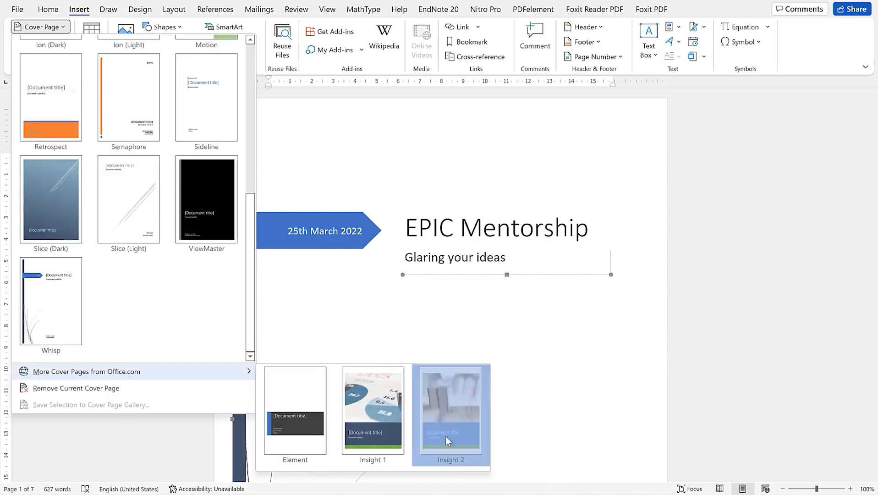
{"action": "scroll", "coordinate": [504, 277], "scroll_direction": "down", "scroll_amount": 12}
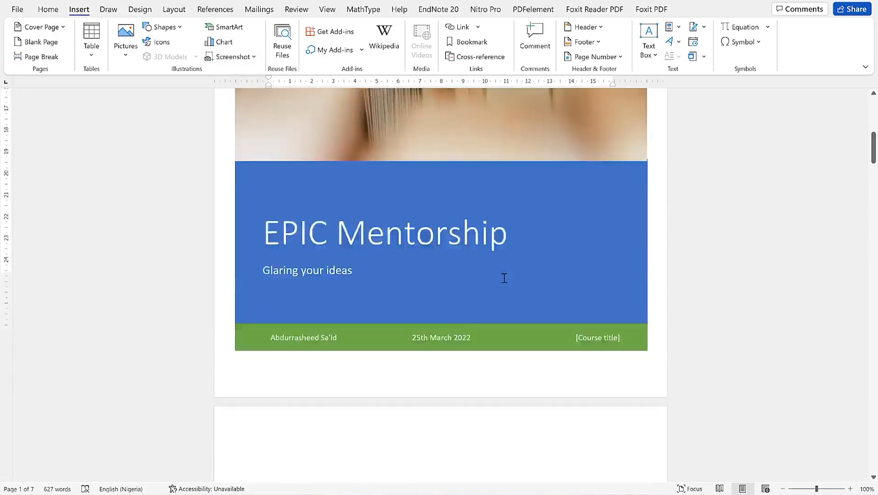
{"action": "scroll", "coordinate": [500, 276], "scroll_direction": "up", "scroll_amount": 7}
{"action": "scroll", "coordinate": [499, 271], "scroll_direction": "up", "scroll_amount": 6}
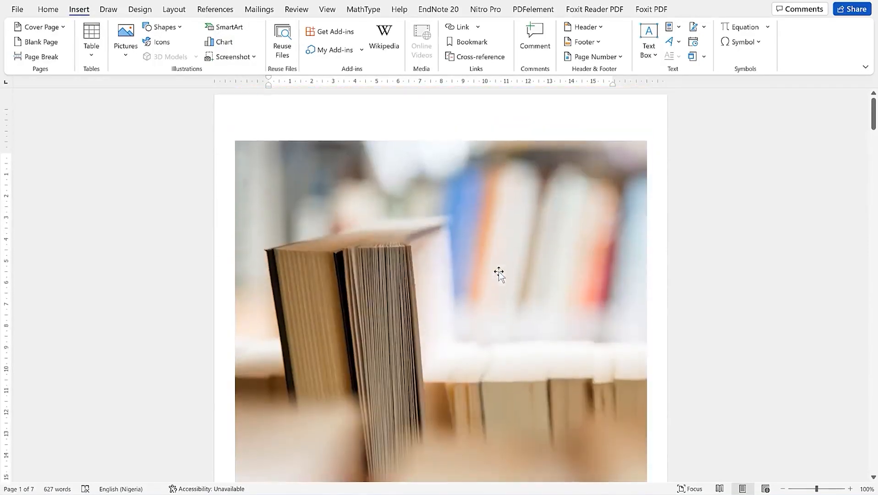
{"action": "scroll", "coordinate": [498, 271], "scroll_direction": "down", "scroll_amount": 4}
{"action": "scroll", "coordinate": [494, 274], "scroll_direction": "up", "scroll_amount": 2}
{"action": "scroll", "coordinate": [493, 272], "scroll_direction": "down", "scroll_amount": 5}
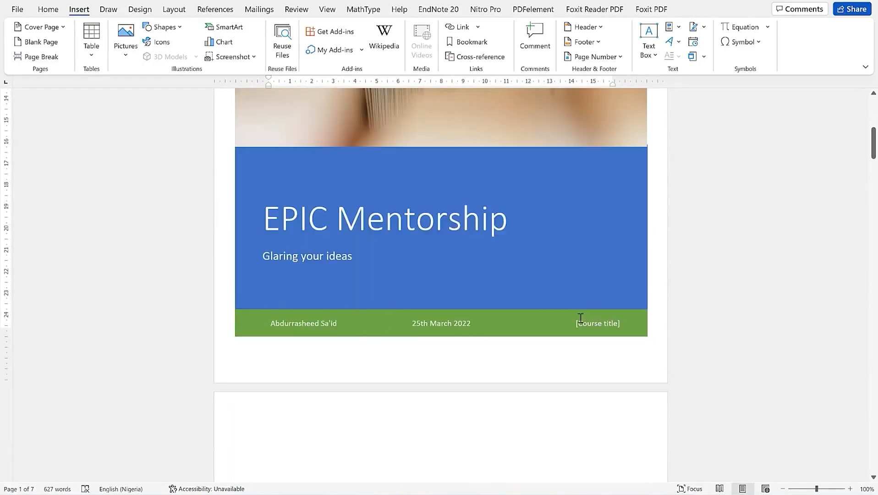
{"action": "scroll", "coordinate": [333, 249], "scroll_direction": "up", "scroll_amount": 10}
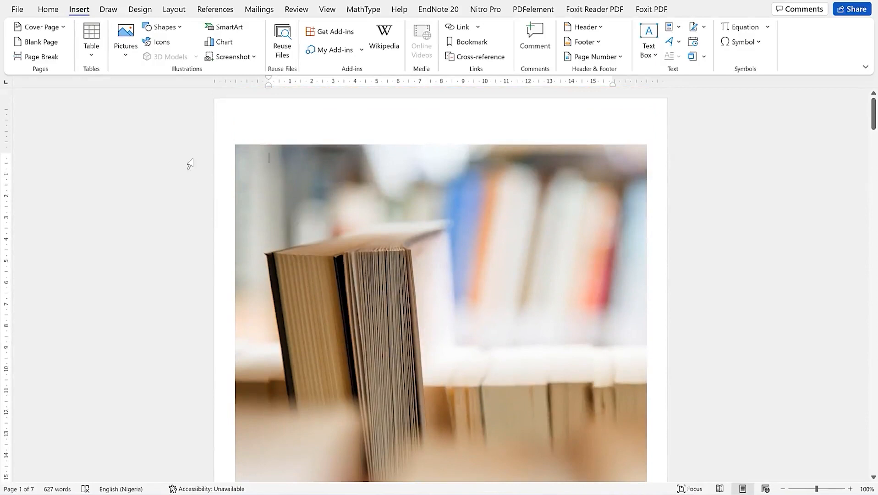
Remove the Insight 2 cover, apply the Motion cover page, and select its train photo
{"action": "left_click", "coordinate": [61, 28]}
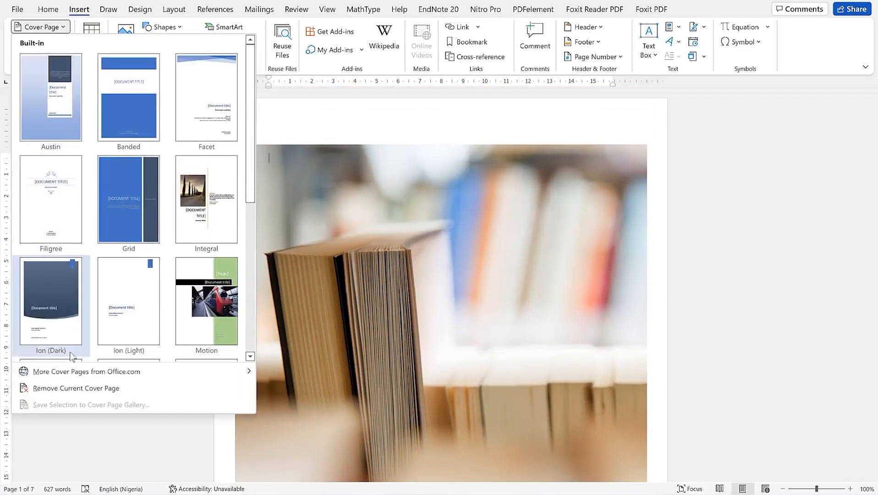
{"action": "left_click", "coordinate": [94, 388]}
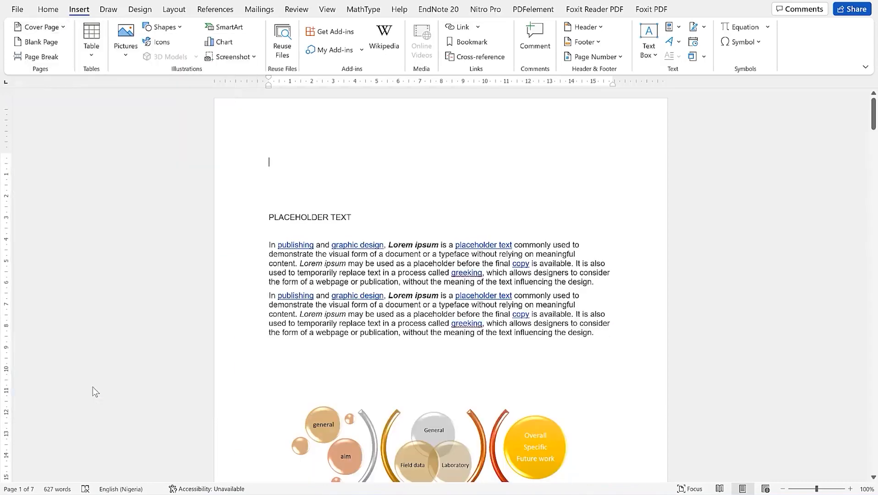
{"action": "left_click", "coordinate": [61, 28]}
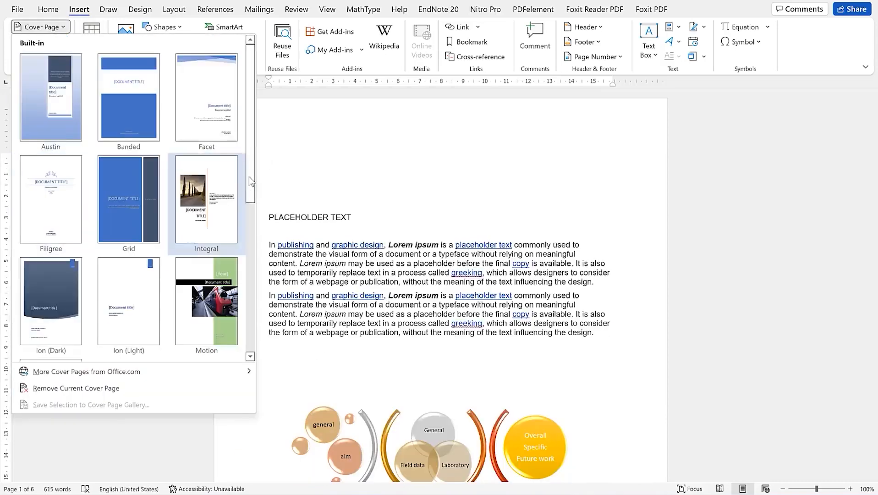
{"action": "scroll", "coordinate": [249, 176], "scroll_direction": "down", "scroll_amount": 3}
{"action": "left_click", "coordinate": [198, 218]}
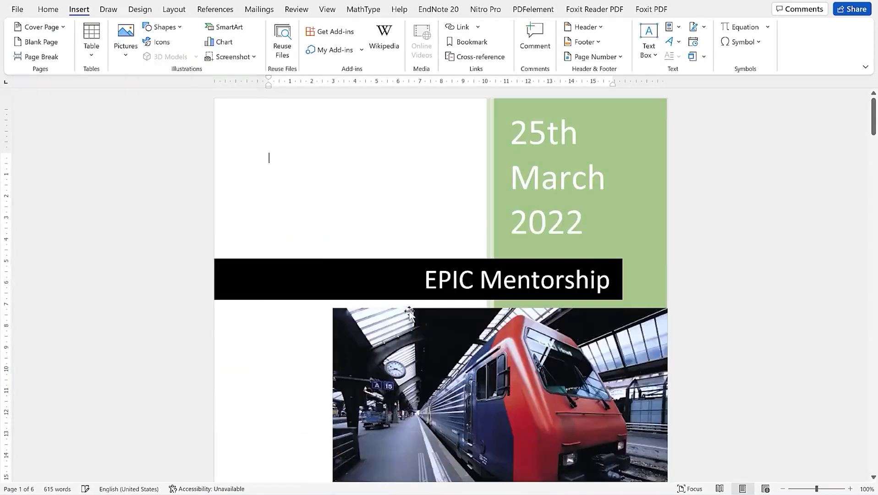
{"action": "scroll", "coordinate": [446, 310], "scroll_direction": "down", "scroll_amount": 5}
{"action": "scroll", "coordinate": [423, 281], "scroll_direction": "up", "scroll_amount": 5}
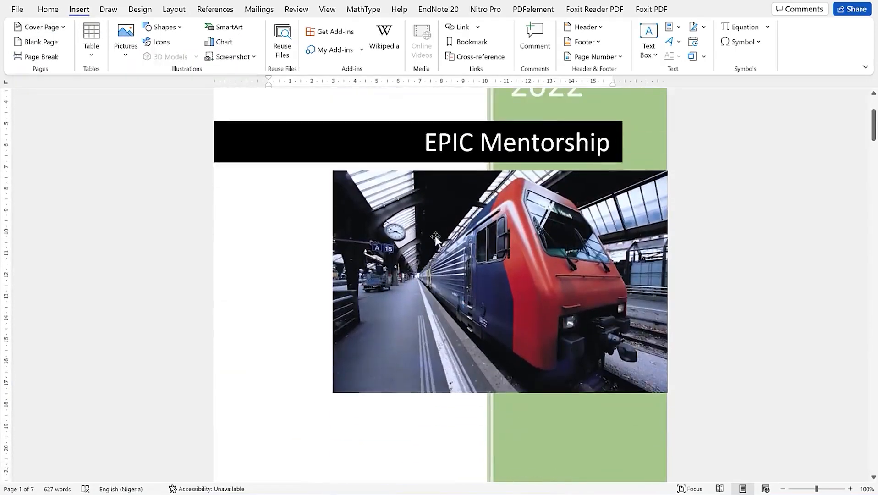
{"action": "scroll", "coordinate": [435, 218], "scroll_direction": "down", "scroll_amount": 10}
{"action": "scroll", "coordinate": [455, 344], "scroll_direction": "up", "scroll_amount": 6}
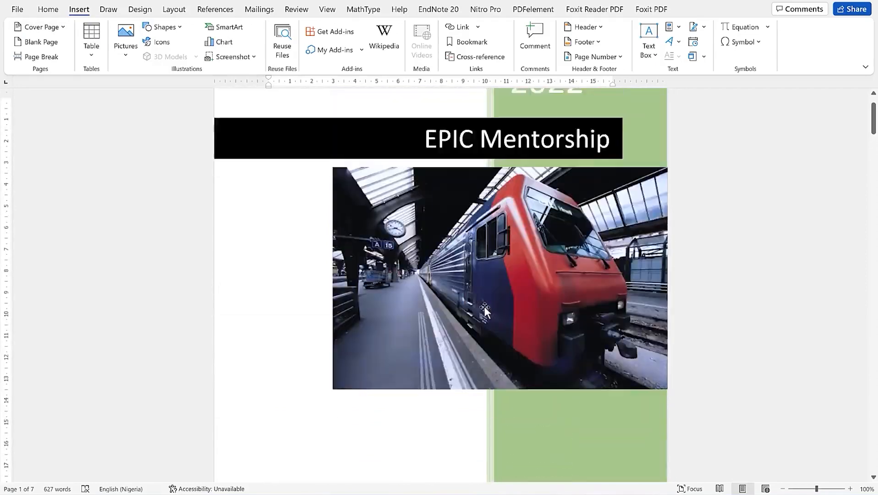
{"action": "left_click", "coordinate": [447, 321]}
Change the cover's train picture to the portrait 11111 from the Pictures folder
{"action": "right_click", "coordinate": [447, 320]}
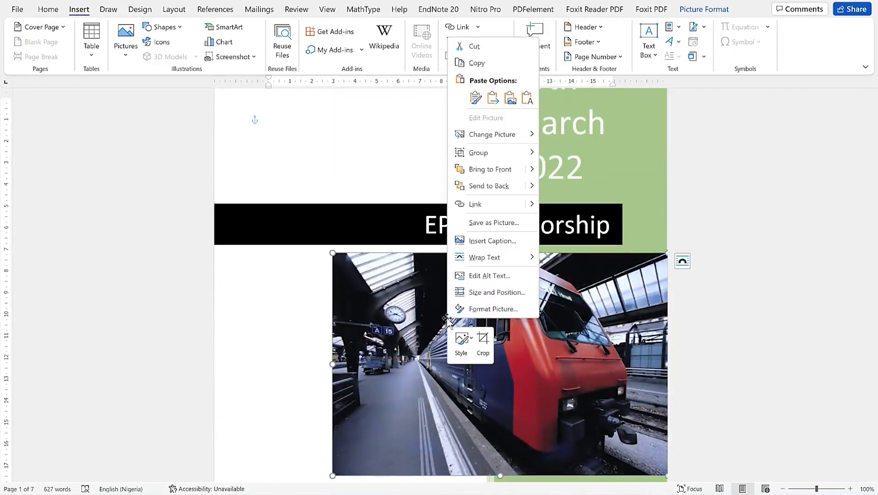
{"action": "mouse_move", "coordinate": [492, 136]}
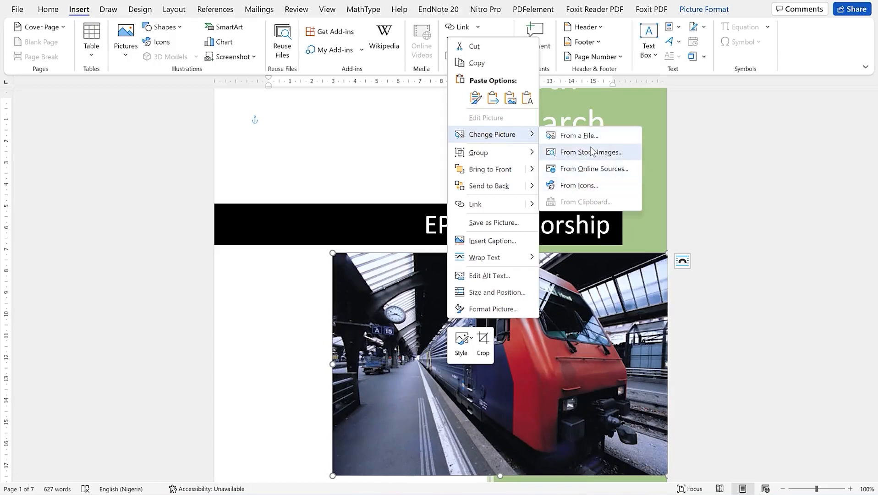
{"action": "key", "text": "Escape"}
{"action": "key", "text": "Escape"}
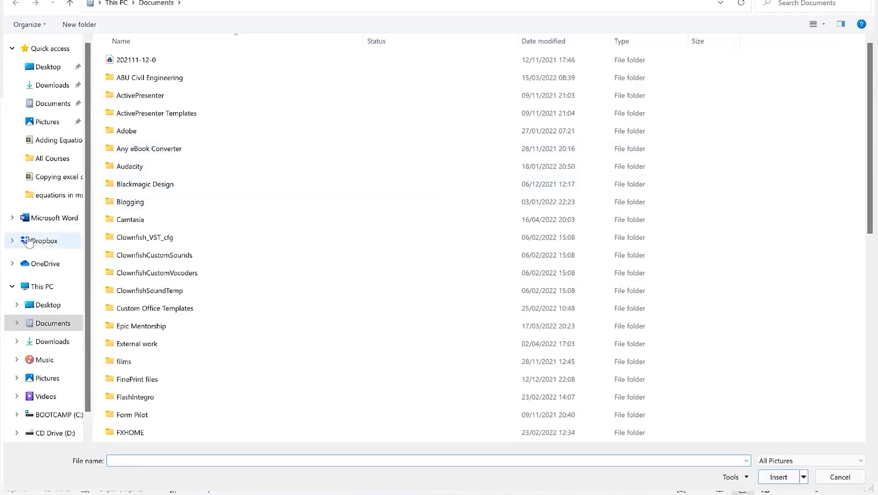
{"action": "left_click", "coordinate": [49, 378]}
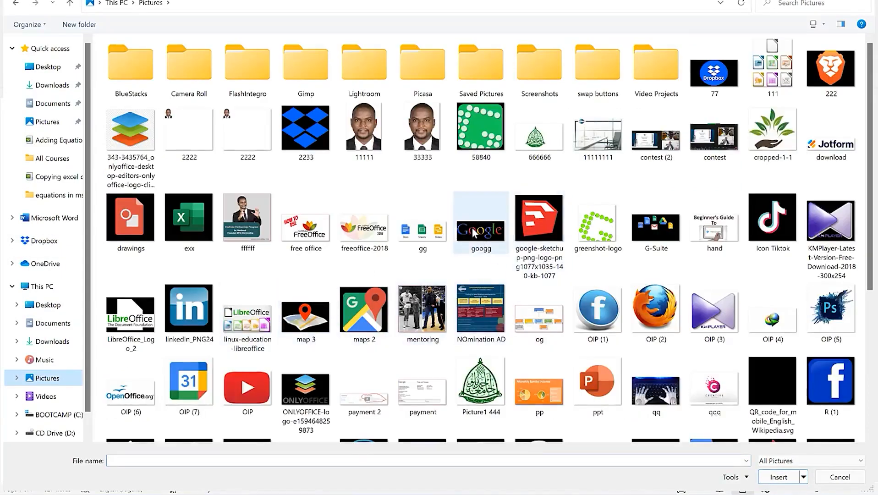
{"action": "left_click", "coordinate": [365, 127]}
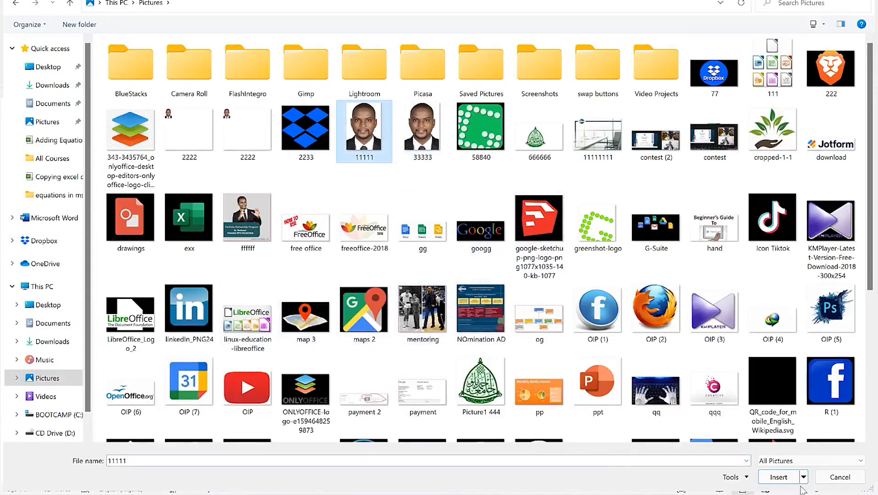
{"action": "left_click", "coordinate": [778, 477]}
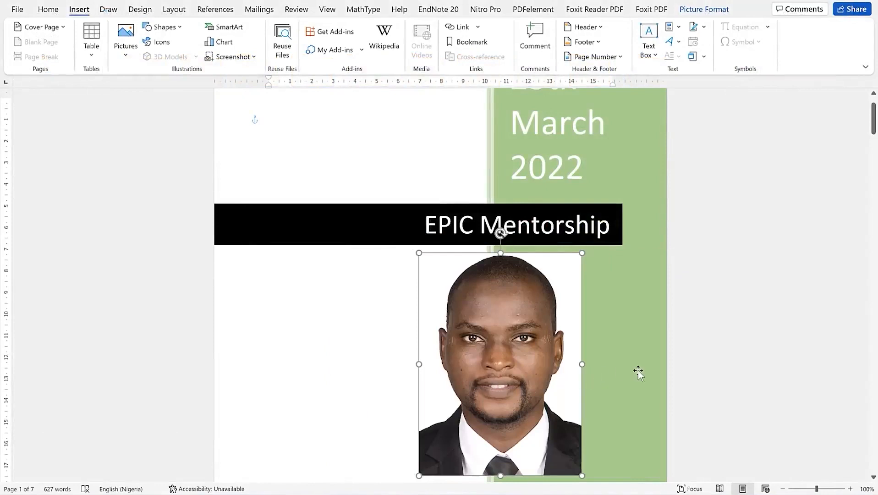
{"action": "left_click", "coordinate": [638, 371]}
{"action": "scroll", "coordinate": [754, 345], "scroll_direction": "down", "scroll_amount": 8}
{"action": "scroll", "coordinate": [590, 341], "scroll_direction": "up", "scroll_amount": 10}
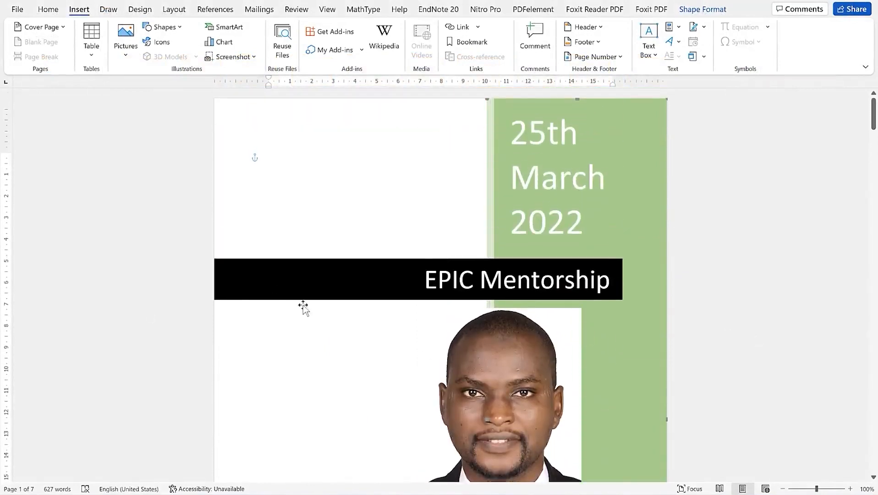
{"action": "scroll", "coordinate": [346, 304], "scroll_direction": "down", "scroll_amount": 4}
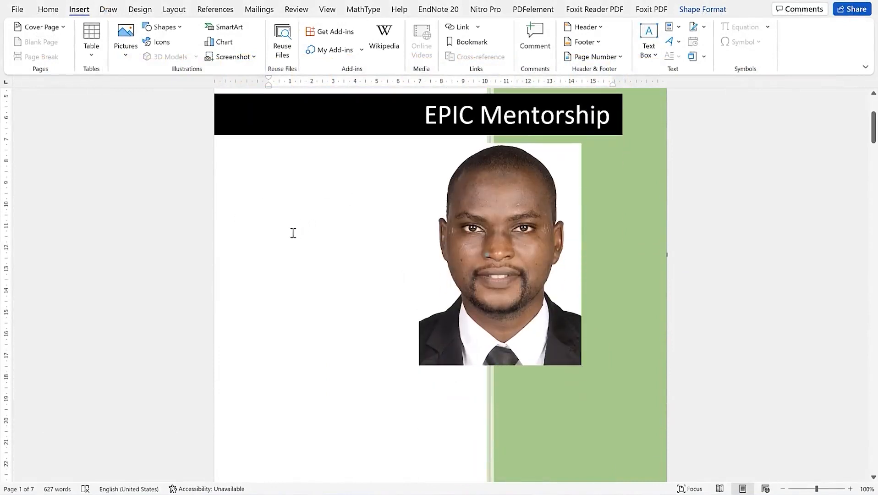
Add blank lines below the First–Fourth numbered list and place the cursor on one
{"action": "scroll", "coordinate": [293, 233], "scroll_direction": "up", "scroll_amount": 4}
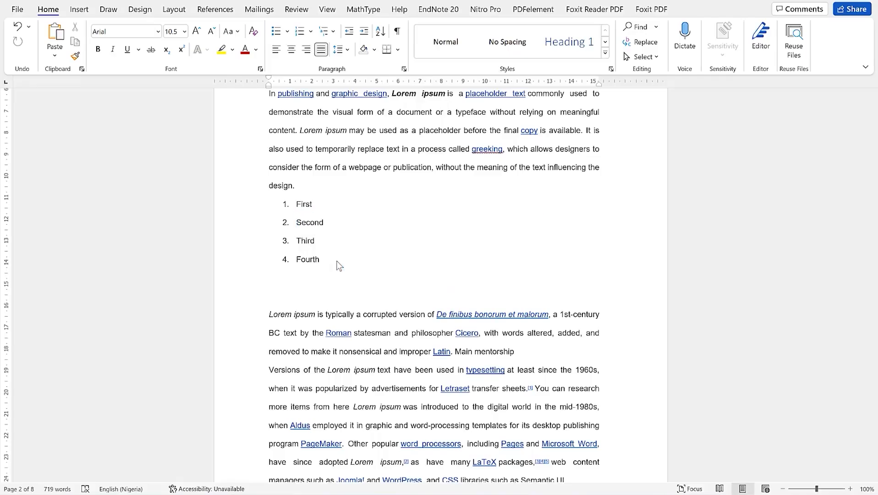
{"action": "scroll", "coordinate": [344, 265], "scroll_direction": "up", "scroll_amount": 3}
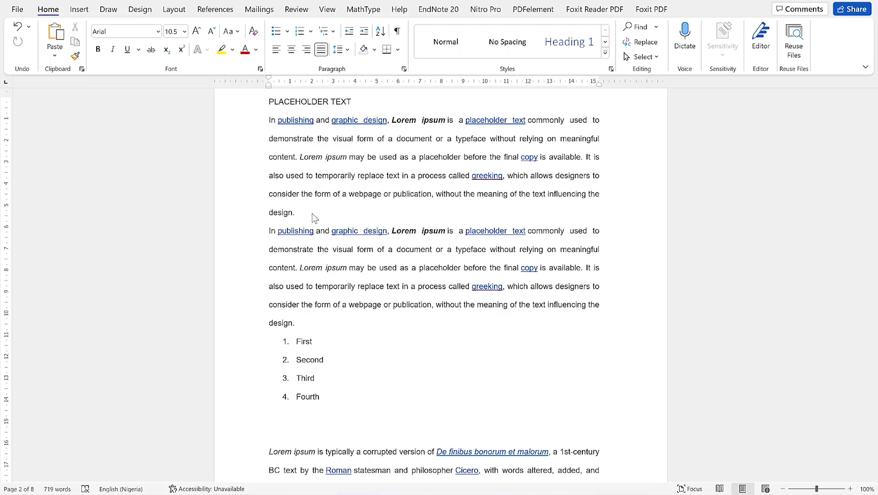
{"action": "left_click", "coordinate": [296, 412]}
{"action": "key", "text": "Return"}
{"action": "key", "text": "Return"}
{"action": "key", "text": "Return"}
{"action": "key", "text": "Return"}
{"action": "key", "text": "Return"}
{"action": "scroll", "coordinate": [348, 320], "scroll_direction": "down", "scroll_amount": 3}
{"action": "left_click", "coordinate": [348, 305]}
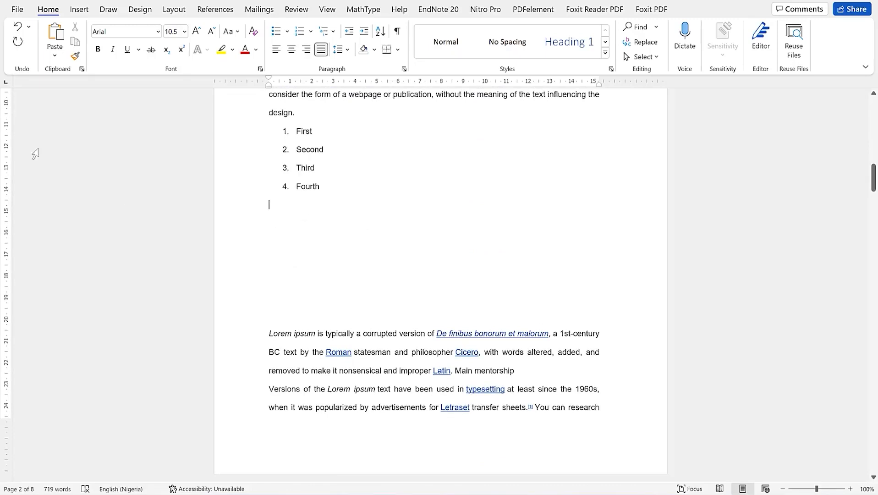
{"action": "left_click", "coordinate": [77, 10]}
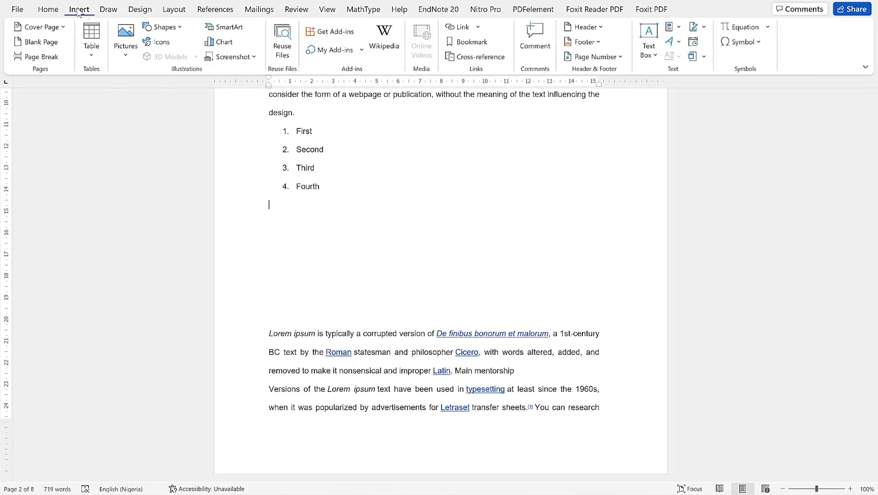
Start a new chart and preview the line chart variants, including stacked and 3-D line
{"action": "left_click", "coordinate": [219, 46]}
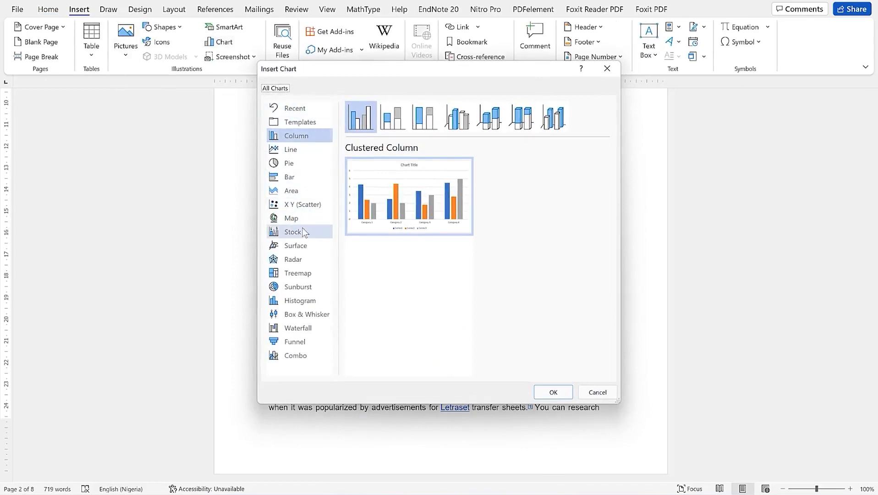
{"action": "left_click", "coordinate": [303, 146]}
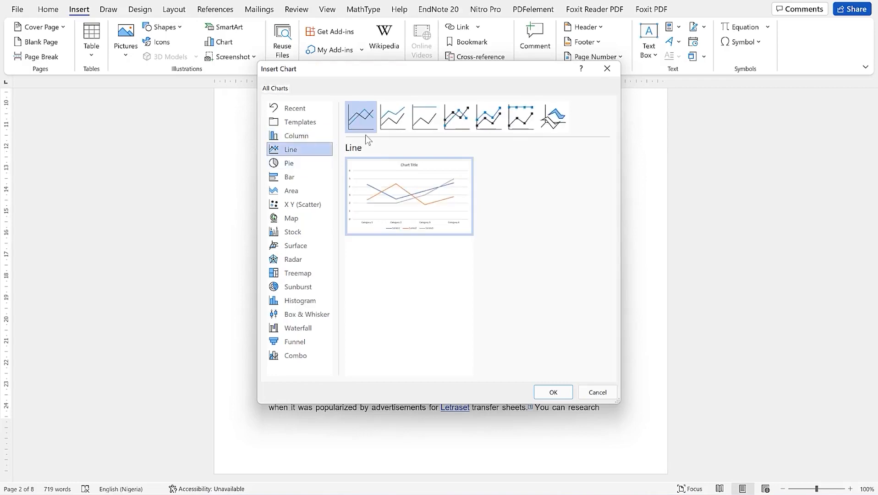
{"action": "left_click", "coordinate": [393, 117]}
{"action": "left_click", "coordinate": [425, 117]}
{"action": "left_click", "coordinate": [488, 117]}
{"action": "left_click", "coordinate": [457, 117]}
{"action": "left_click", "coordinate": [521, 118]}
{"action": "left_click", "coordinate": [554, 117]}
{"action": "left_click", "coordinate": [499, 120]}
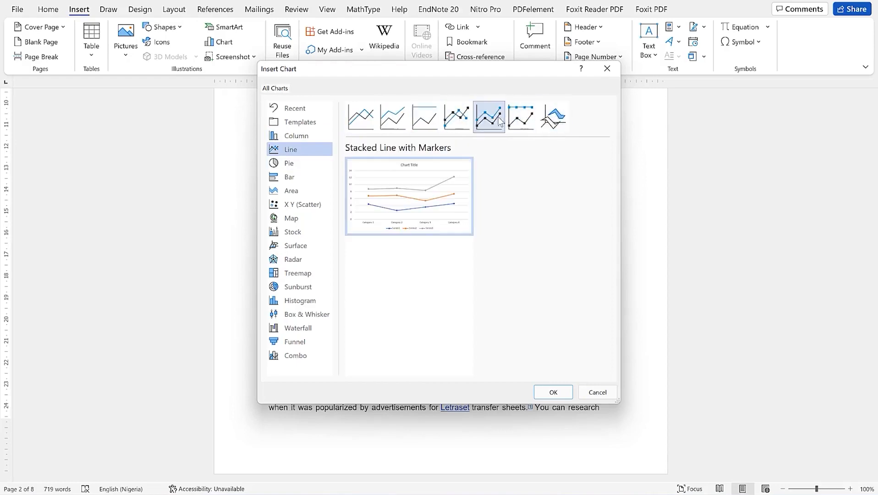
Preview the pie variants (3-D pie, bar of pie, pie of pie, doughnut), then area and bar
{"action": "left_click", "coordinate": [301, 169]}
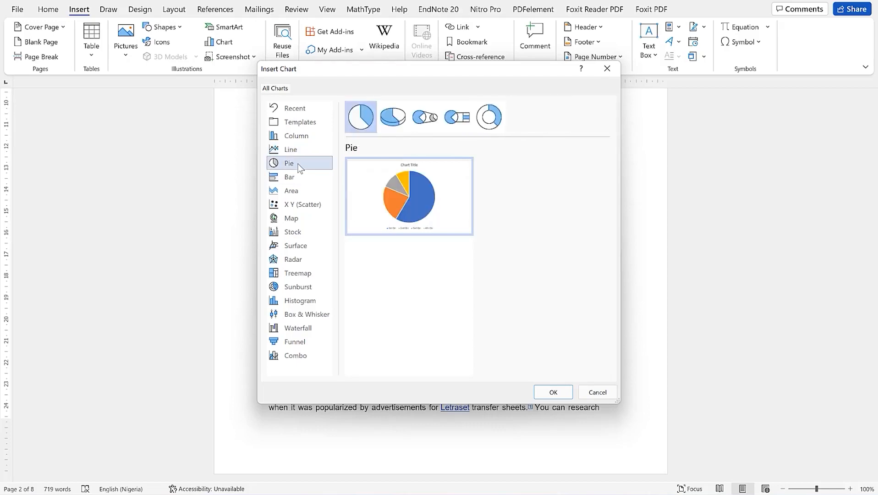
{"action": "left_click", "coordinate": [393, 117]}
{"action": "left_click", "coordinate": [457, 117]}
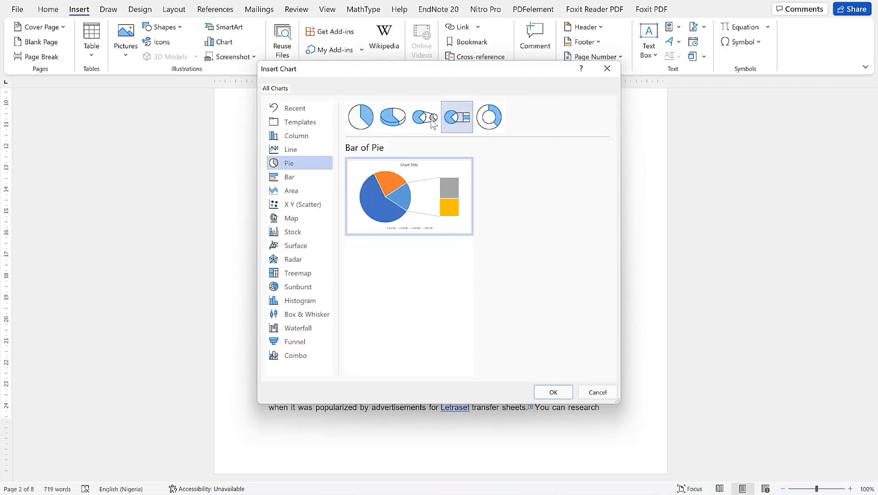
{"action": "left_click", "coordinate": [436, 119]}
{"action": "left_click", "coordinate": [489, 117]}
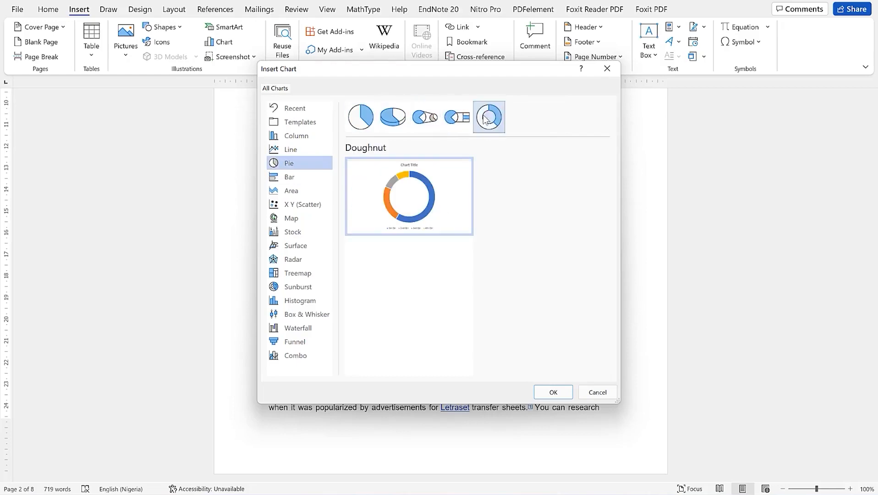
{"action": "left_click", "coordinate": [309, 188]}
{"action": "left_click", "coordinate": [308, 180]}
{"action": "left_click", "coordinate": [309, 190]}
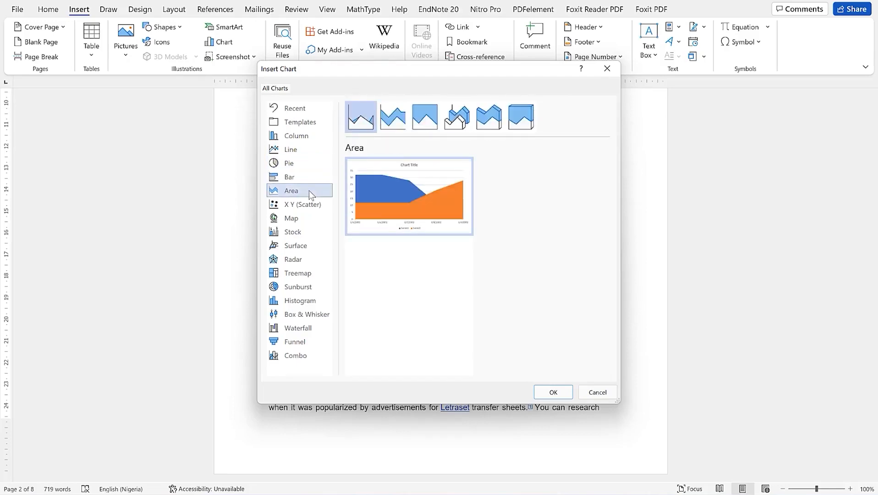
Preview the scatter variants with smooth or straight lines, plus bubble and 3-D bubble
{"action": "left_click", "coordinate": [308, 205]}
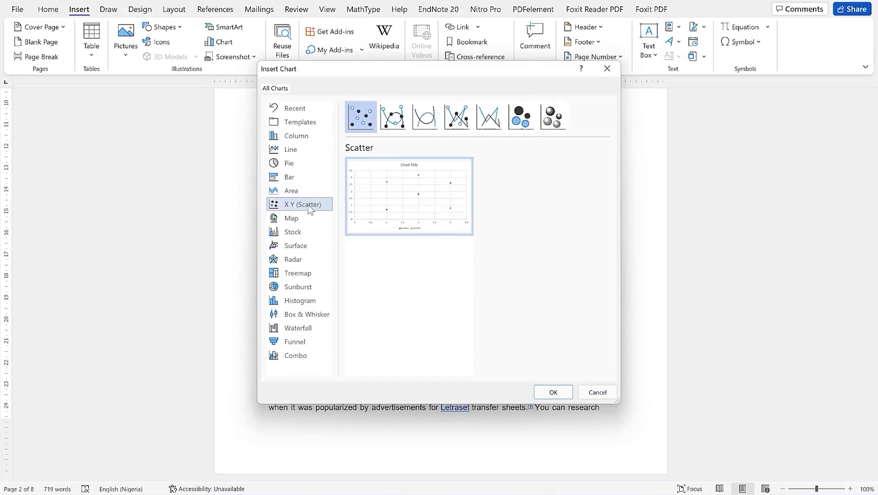
{"action": "left_click", "coordinate": [401, 128]}
{"action": "left_click", "coordinate": [423, 119]}
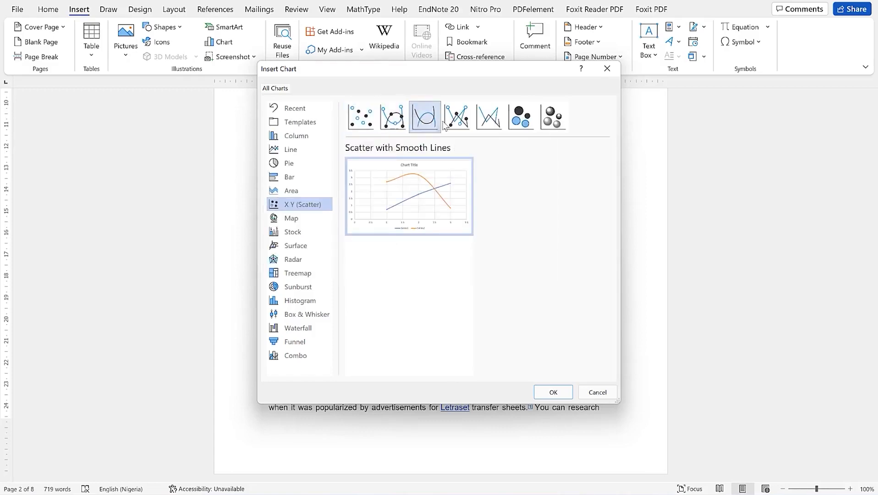
{"action": "left_click", "coordinate": [458, 120]}
{"action": "left_click", "coordinate": [493, 121]}
{"action": "left_click", "coordinate": [520, 120]}
{"action": "left_click", "coordinate": [554, 117]}
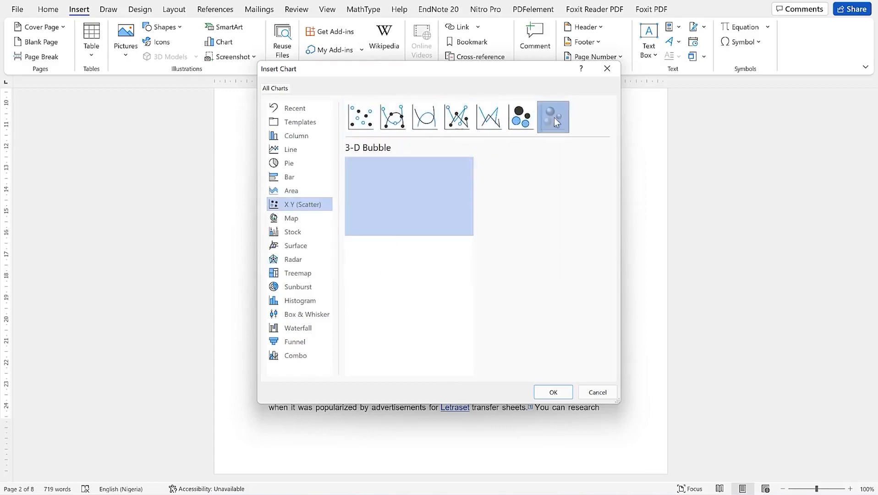
Browse map, stock, surface, radar, treemap, sunburst, histogram, funnel and waterfall, then select Clustered Column
{"action": "left_click", "coordinate": [299, 220]}
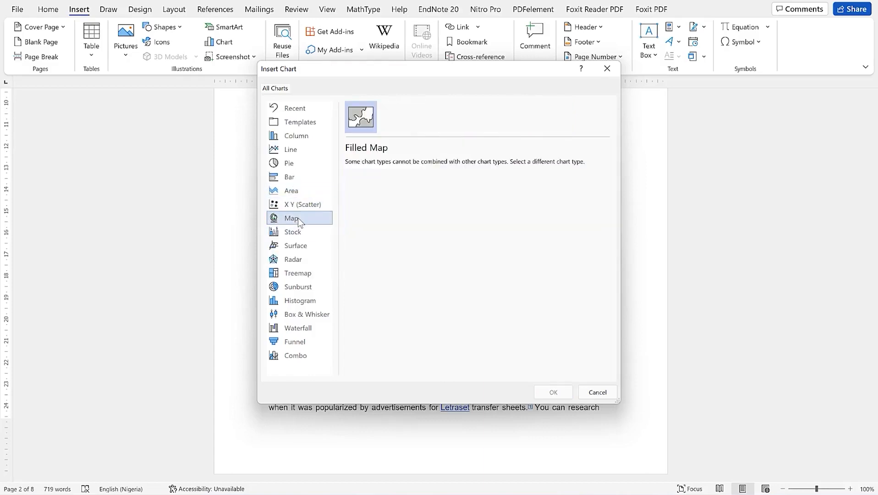
{"action": "left_click", "coordinate": [295, 234]}
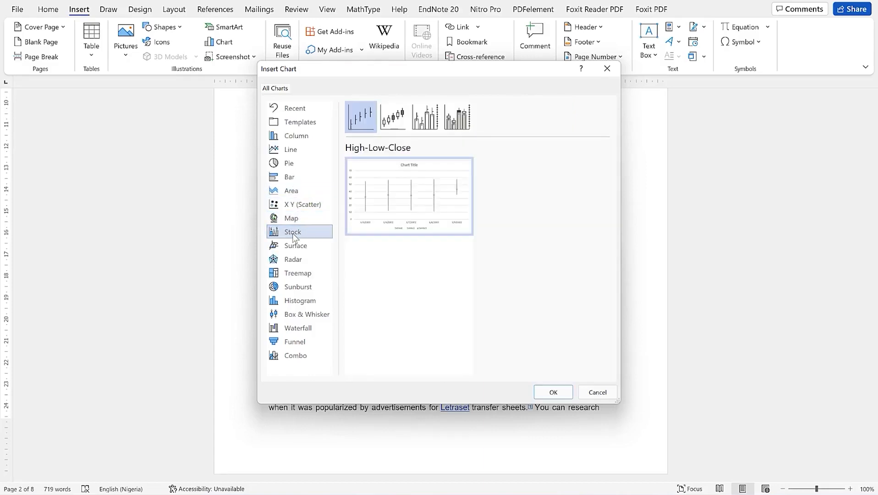
{"action": "left_click", "coordinate": [295, 247]}
{"action": "left_click", "coordinate": [298, 261]}
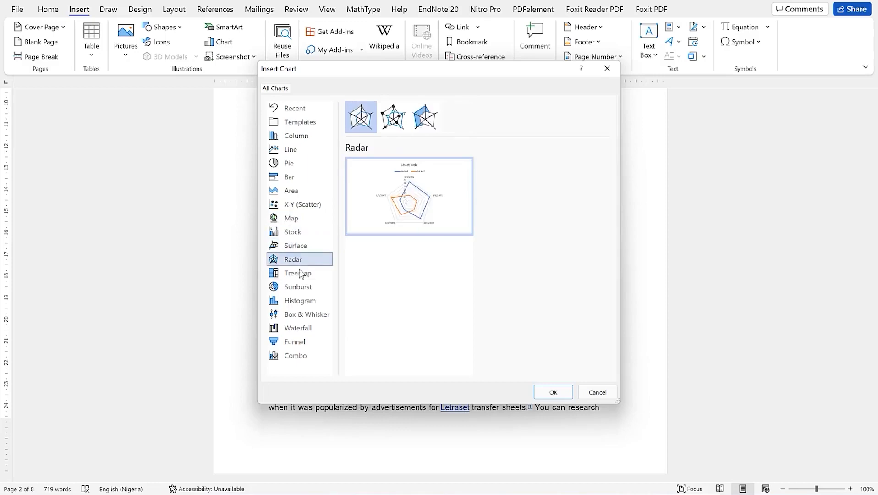
{"action": "left_click", "coordinate": [300, 273]}
{"action": "left_click", "coordinate": [303, 288]}
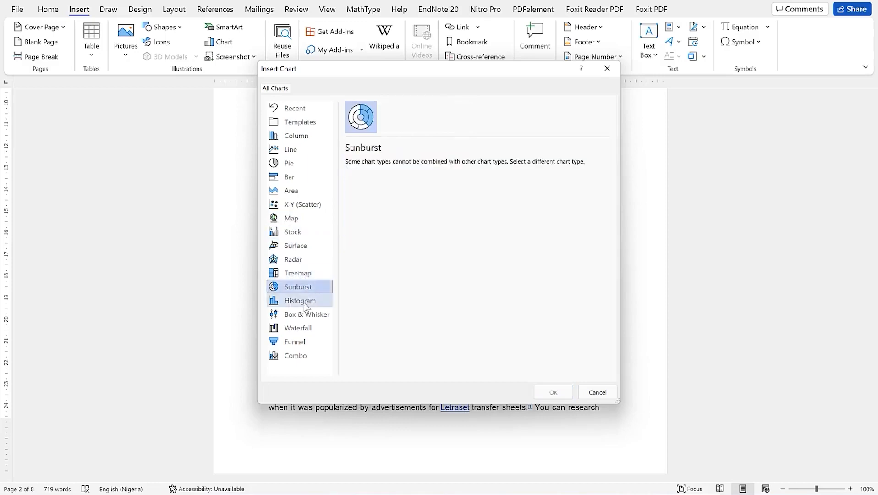
{"action": "left_click", "coordinate": [304, 303]}
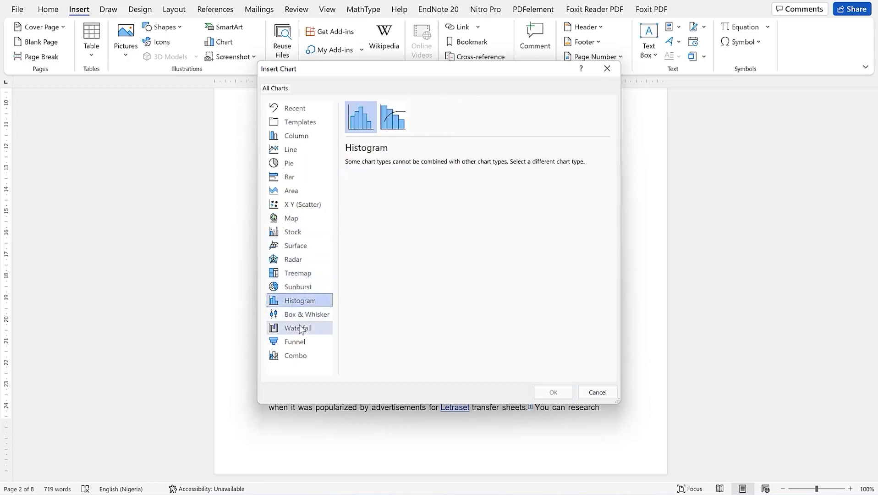
{"action": "left_click", "coordinate": [295, 316]}
{"action": "left_click", "coordinate": [305, 339]}
{"action": "left_click", "coordinate": [298, 329]}
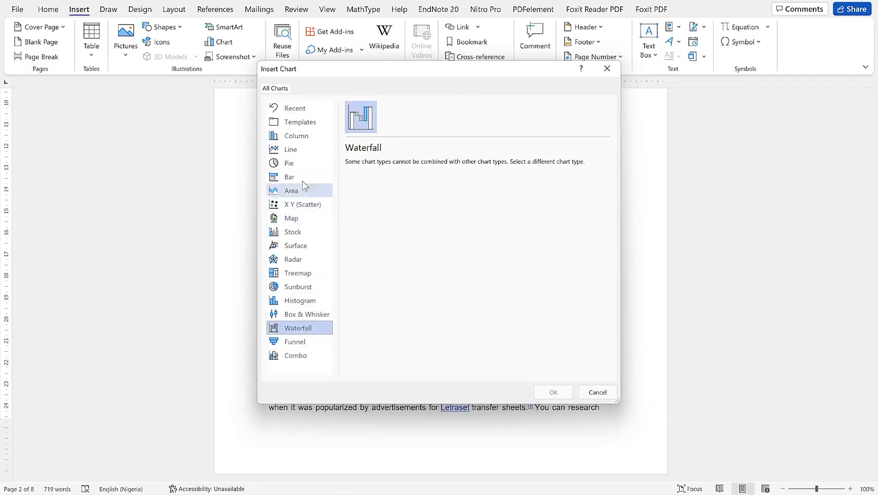
{"action": "left_click", "coordinate": [298, 138]}
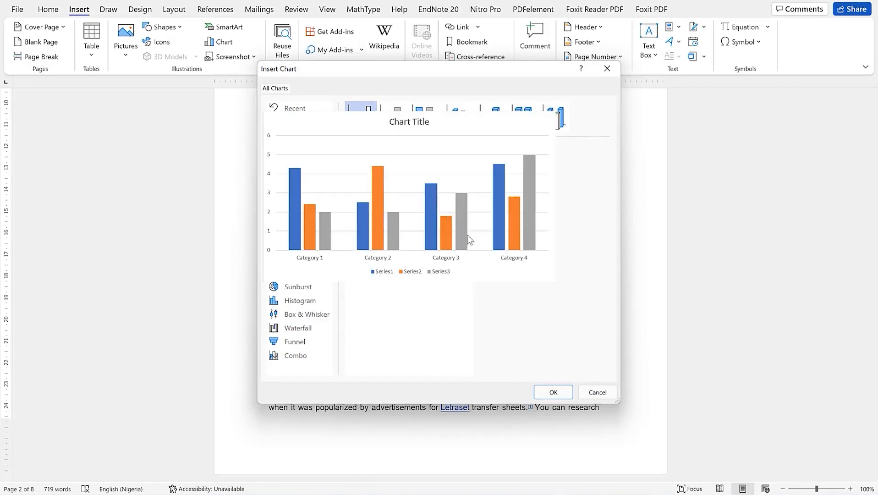
Insert the clustered column chart and try dark, hatched and outlined chart styles
{"action": "left_click", "coordinate": [554, 390]}
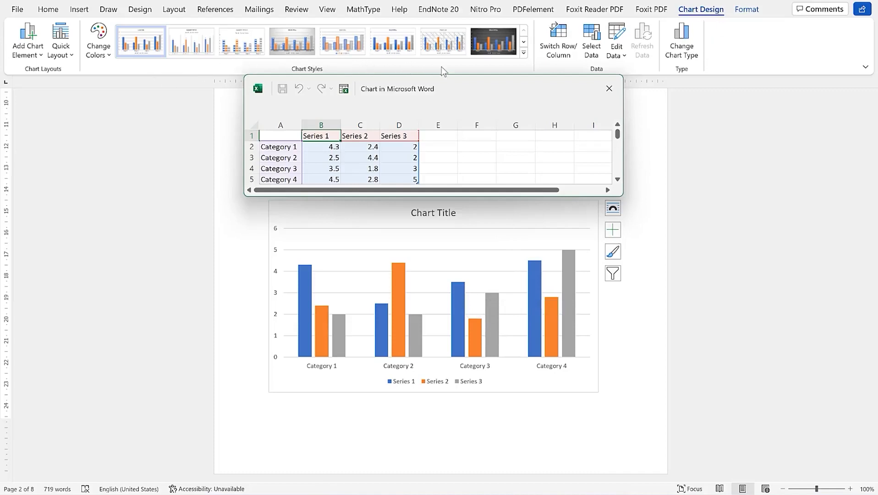
{"action": "left_click", "coordinate": [502, 41]}
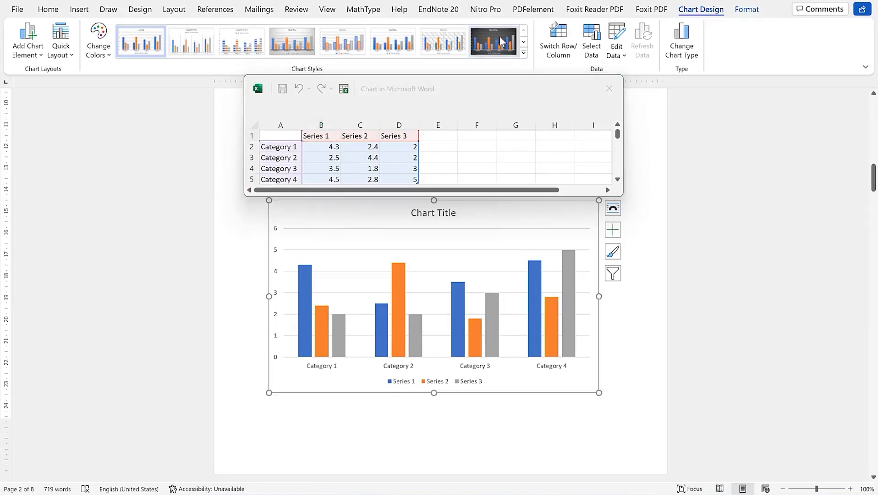
{"action": "left_click", "coordinate": [452, 47]}
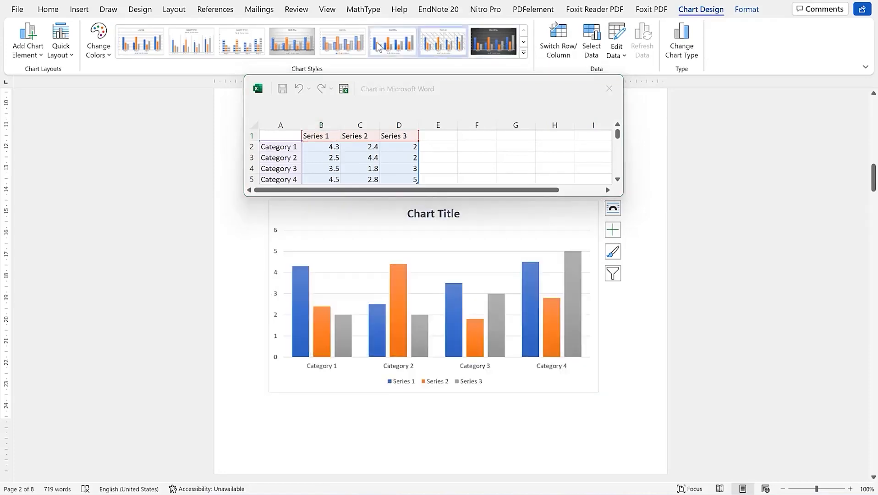
{"action": "left_click", "coordinate": [523, 54]}
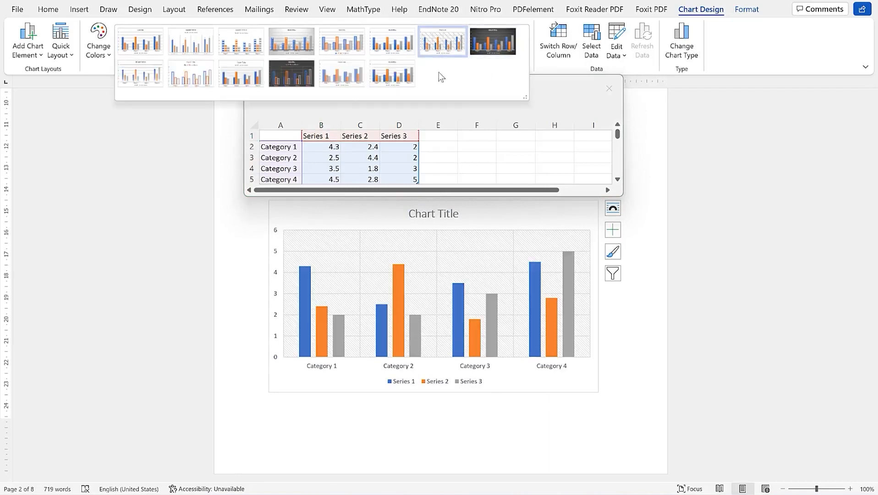
{"action": "left_click", "coordinate": [288, 80]}
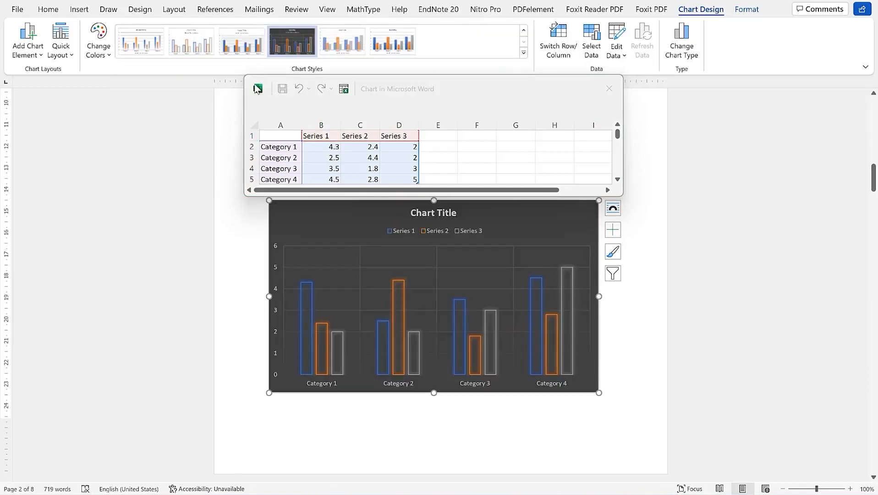
Apply the first colourful palette and the light gradient-faded chart style
{"action": "left_click", "coordinate": [109, 58]}
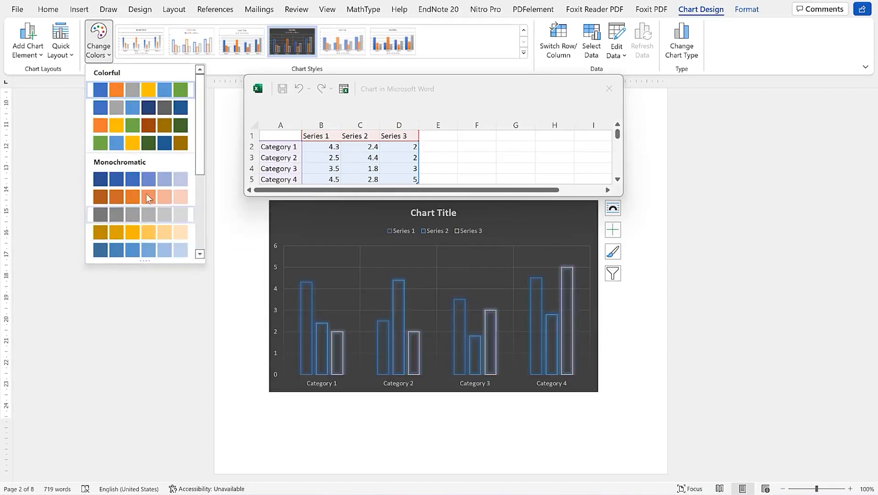
{"action": "left_click", "coordinate": [151, 90]}
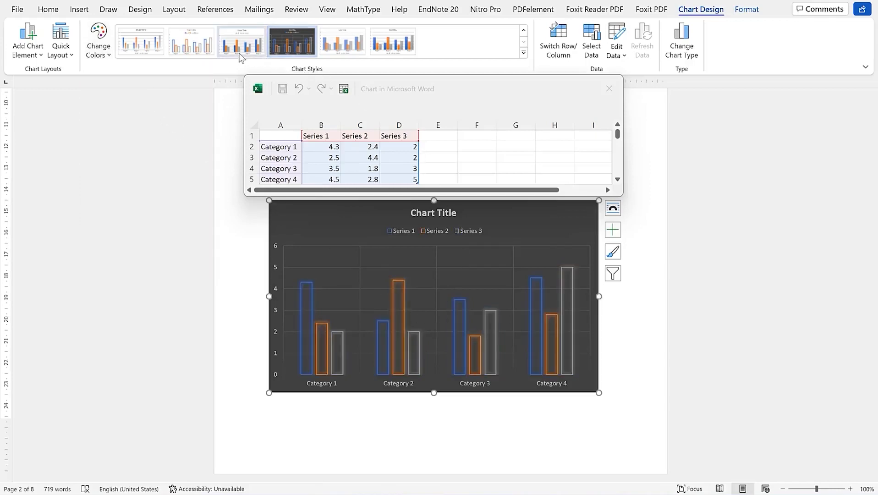
{"action": "left_click", "coordinate": [140, 51]}
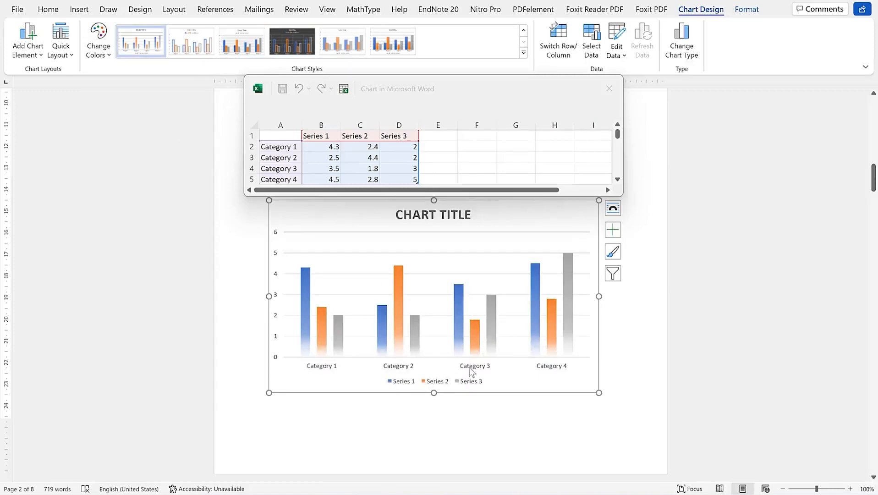
{"action": "left_click", "coordinate": [316, 135]}
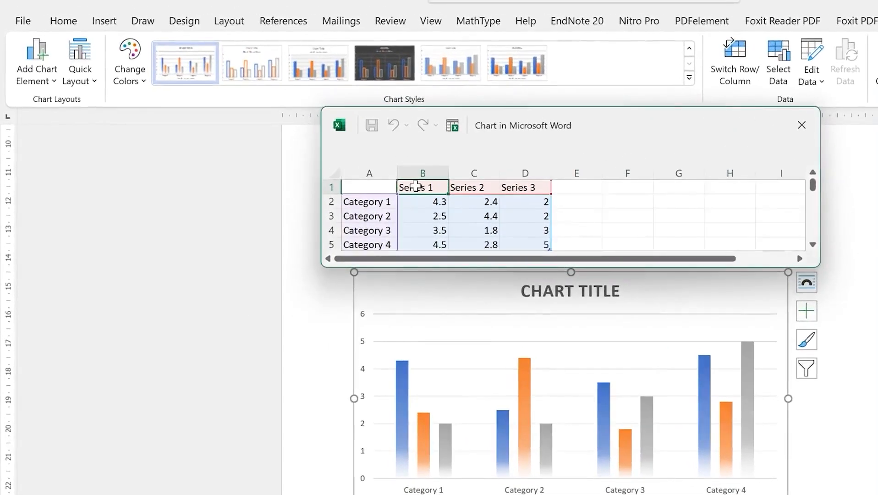
Name the series First quarter, Second quarter and Third quarter in B1:D1
{"action": "type", "text": "Fir"}
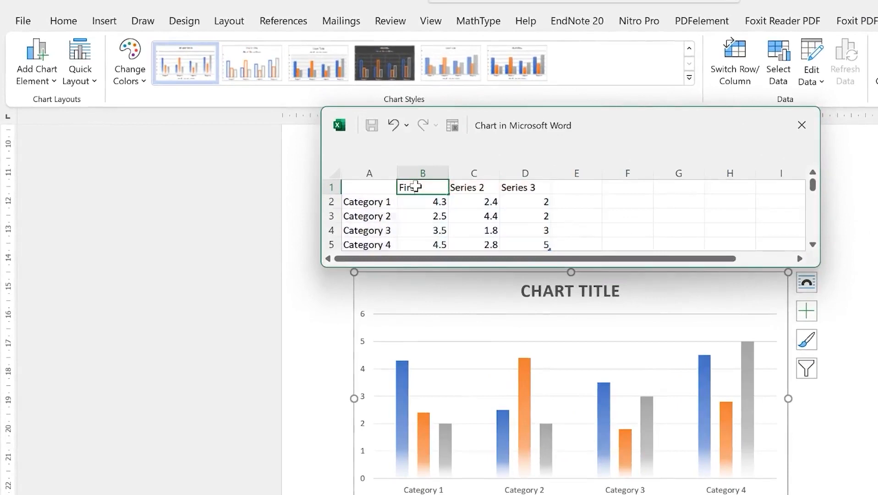
{"action": "type", "text": "st quarter"}
{"action": "key", "text": "Tab"}
{"action": "type", "text": "Second quarter"}
{"action": "key", "text": "Tab"}
{"action": "type", "text": "Thir"}
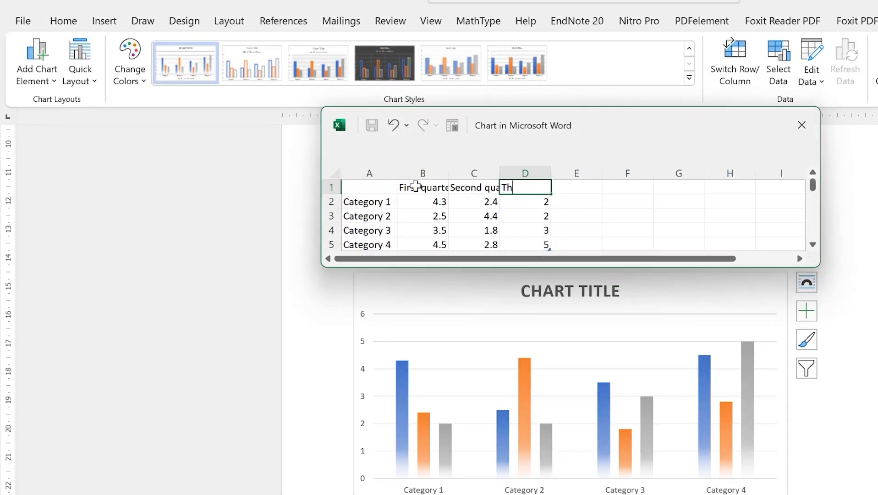
{"action": "type", "text": "d quarter"}
{"action": "key", "text": "Return"}
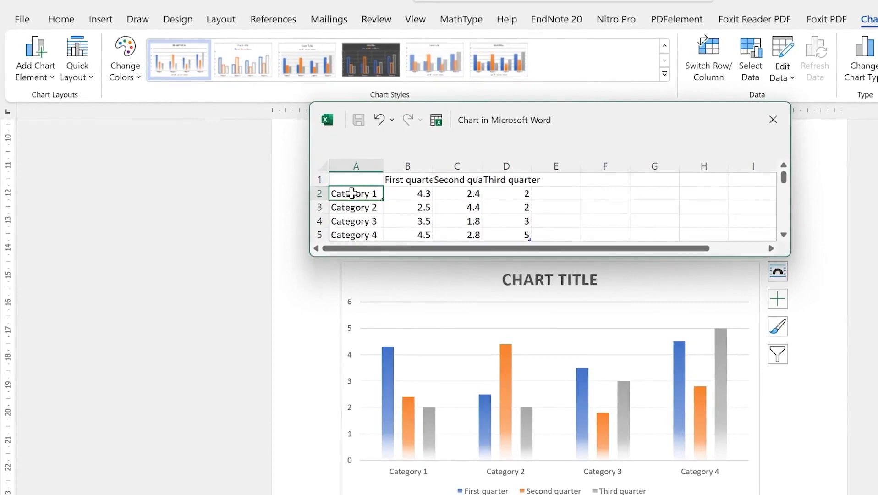
Rename the categories in A2:A5 to Monday, Tuesday, Wednesday and Thursday
{"action": "type", "text": "Monday"}
{"action": "key", "text": "Return"}
{"action": "type", "text": "Tuesday"}
{"action": "key", "text": "Return"}
{"action": "type", "text": "Wednesday"}
{"action": "key", "text": "Tab"}
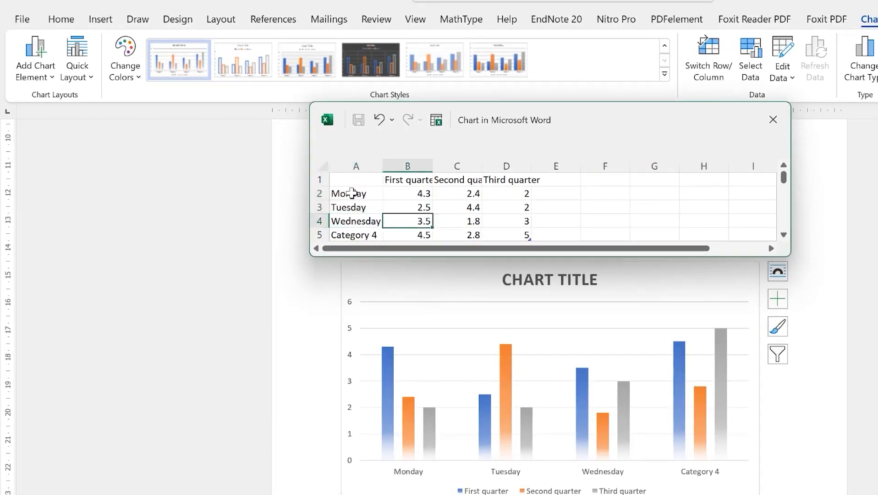
{"action": "key", "text": "Return"}
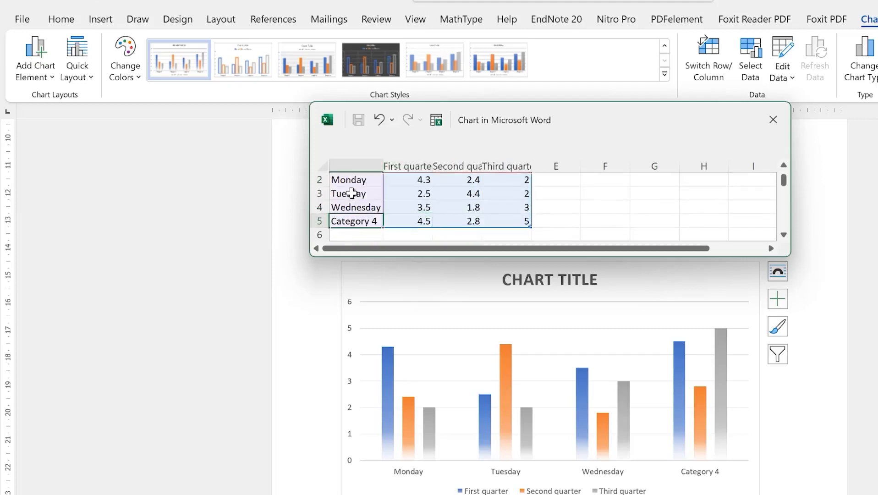
{"action": "type", "text": "Thursday"}
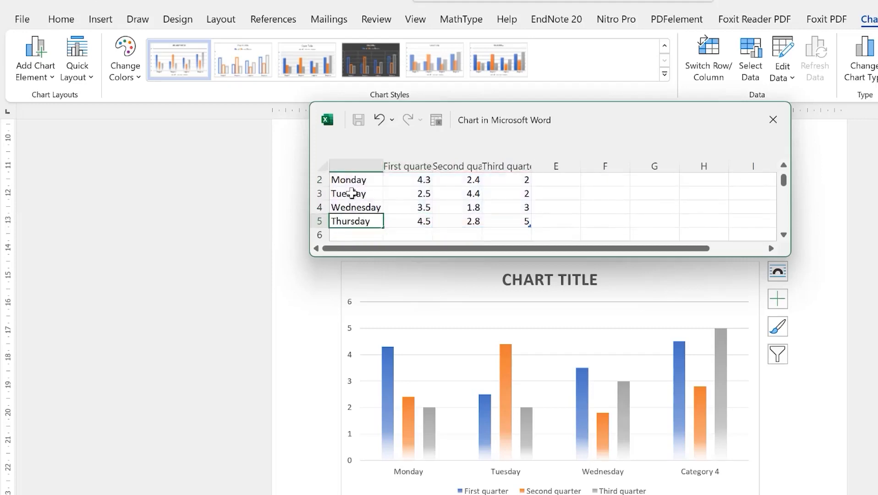
{"action": "key", "text": "Return"}
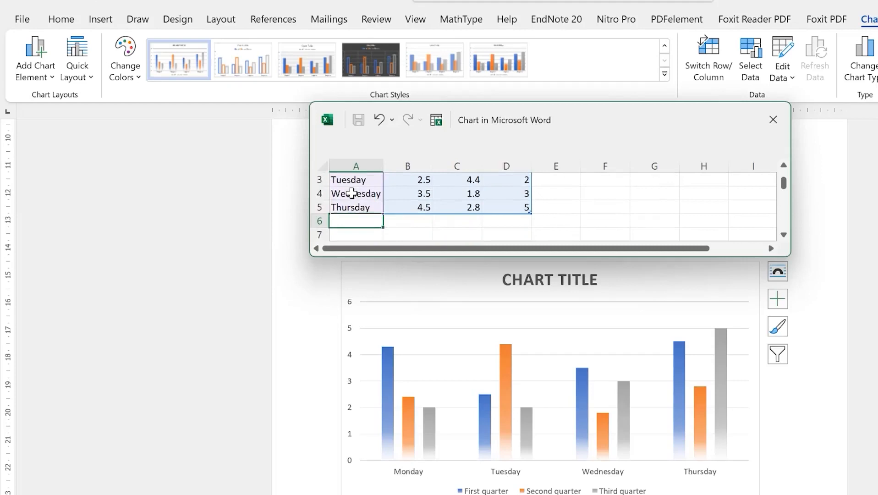
Add a Friday row with 4.2, 3 and 5.8, and extend the data range to row 6
{"action": "type", "text": "Friday"}
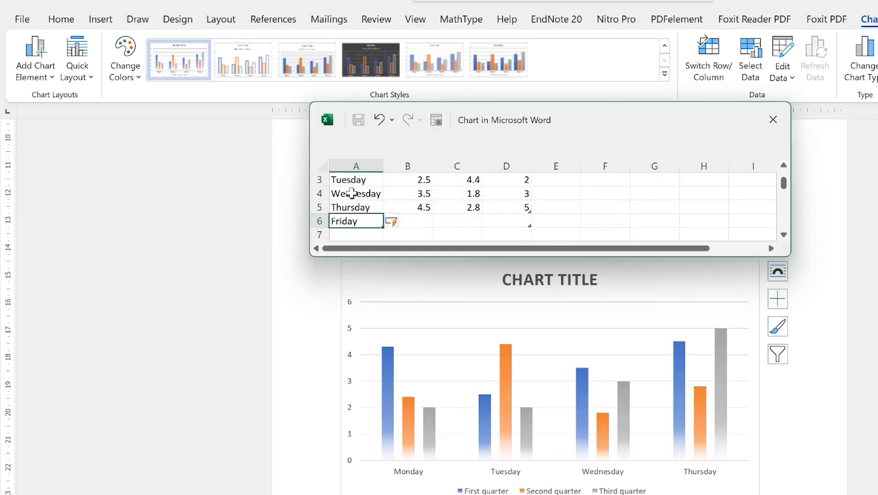
{"action": "key", "text": "Tab"}
{"action": "type", "text": "4"}
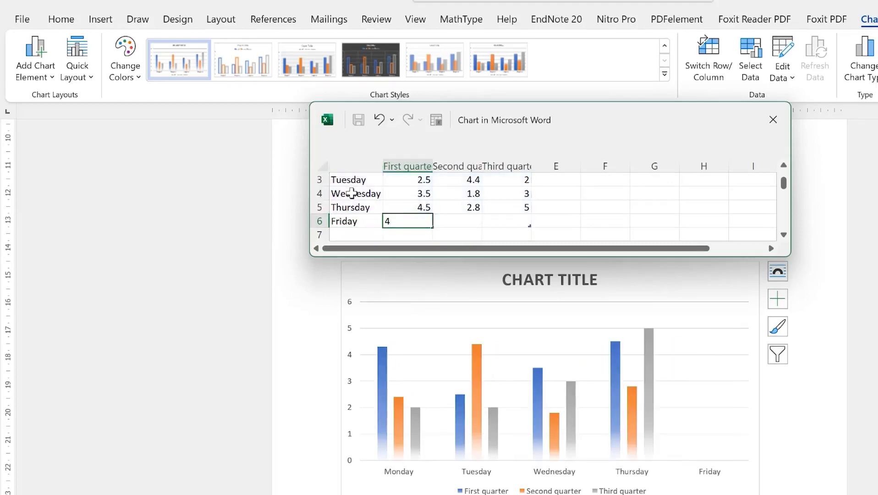
{"action": "key", "text": "Tab"}
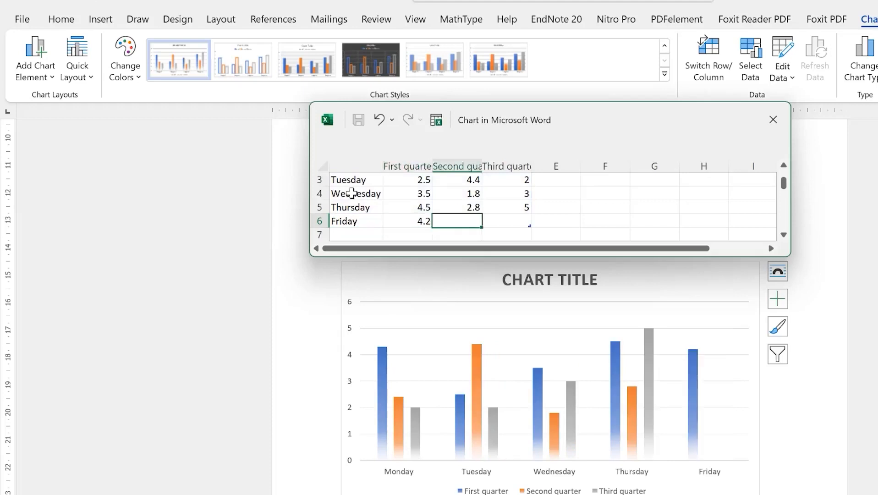
{"action": "type", "text": "3"}
{"action": "key", "text": "Tab"}
{"action": "type", "text": "t"}
{"action": "type", "text": ".8"}
{"action": "key", "text": "Return"}
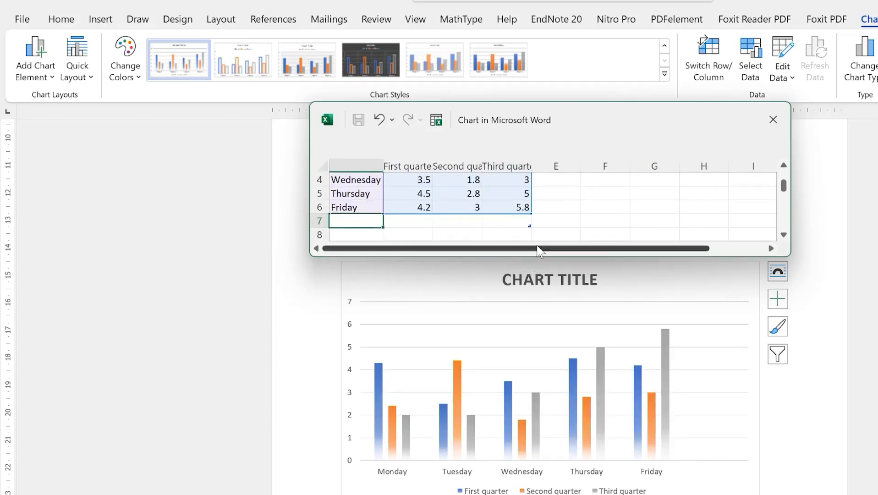
{"action": "key", "text": "BackSpace"}
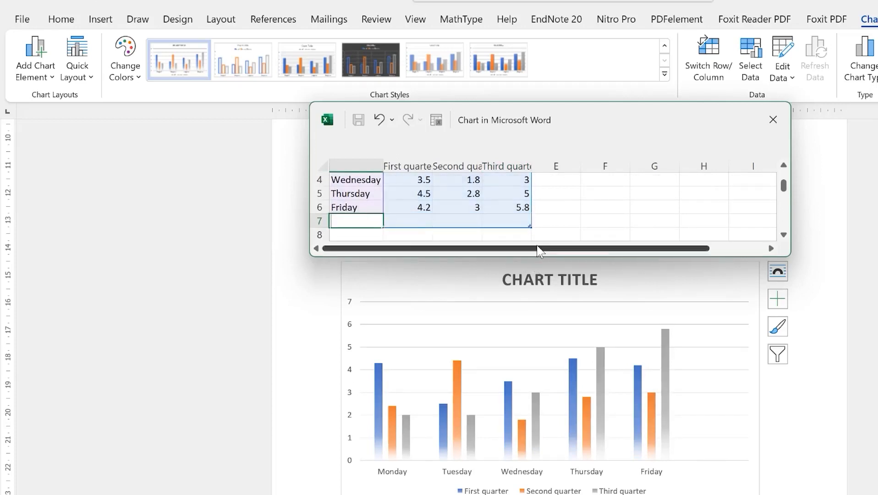
{"action": "left_click", "coordinate": [540, 210]}
{"action": "left_click_drag", "start_coordinate": [528, 223], "coordinate": [532, 212]}
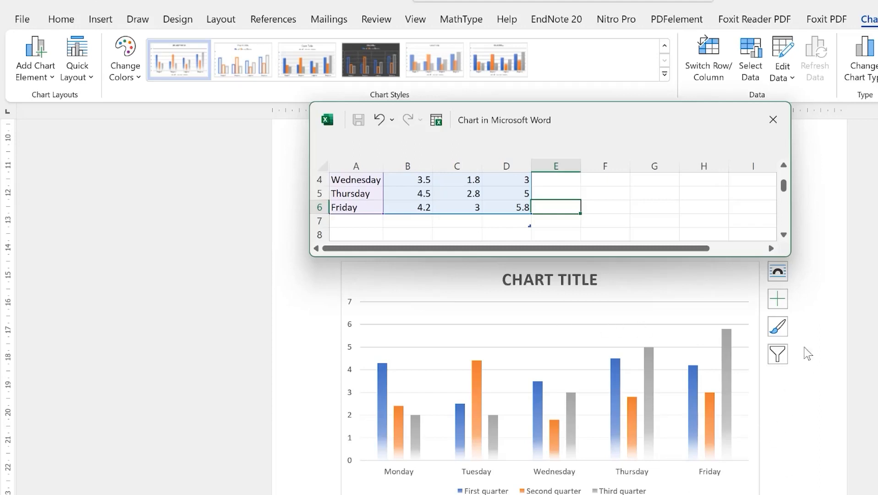
Delete the leftover placeholder word so the chart title reads A GRAPH OF DAYS VS YEAR
{"action": "left_click", "coordinate": [548, 277]}
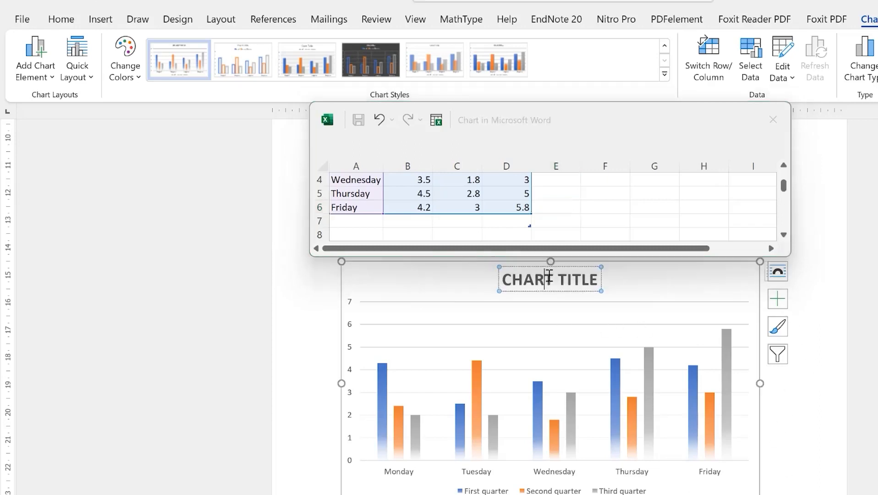
{"action": "double_click", "coordinate": [548, 277]}
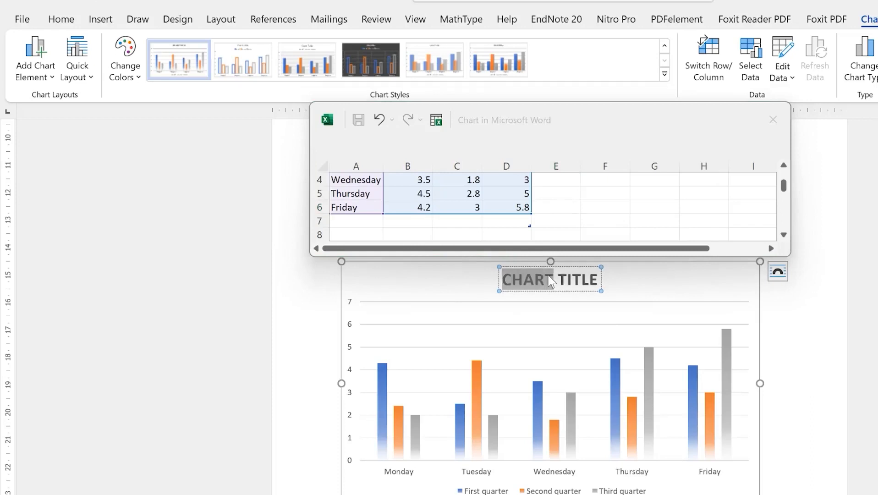
{"action": "key", "text": "ctrl"}
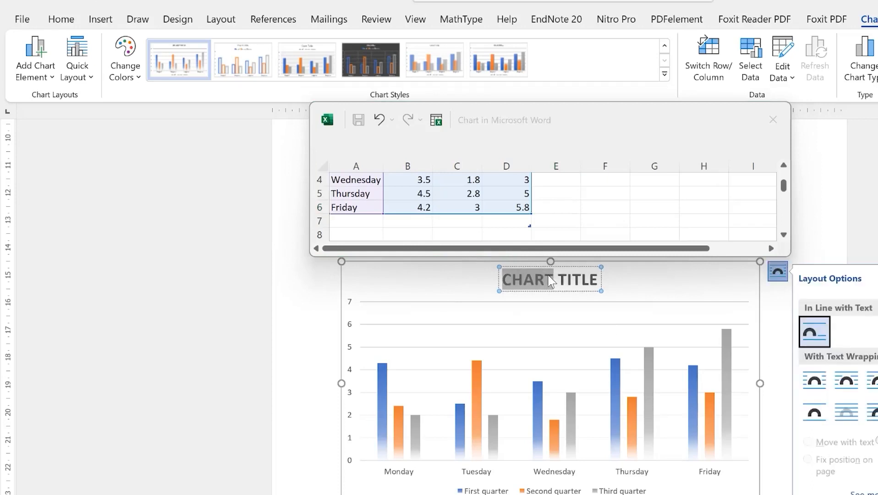
{"action": "type", "text": "A GRAPH OF DAYS VS YEAR"}
{"action": "key", "text": "Delete"}
{"action": "key", "text": "Delete"}
{"action": "key", "text": "Delete"}
{"action": "key", "text": "Delete"}
{"action": "key", "text": "Delete"}
{"action": "key", "text": "Delete"}
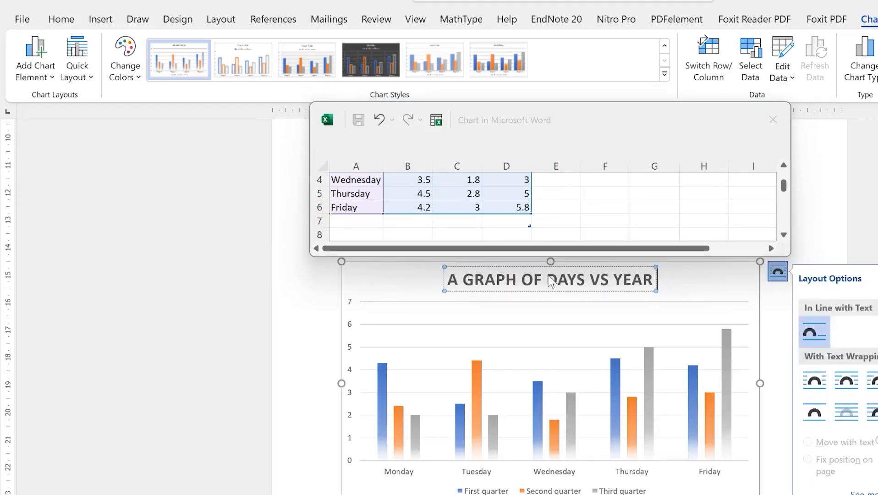
Reselect the chart and bring up its Layout Options
{"action": "left_click", "coordinate": [591, 493]}
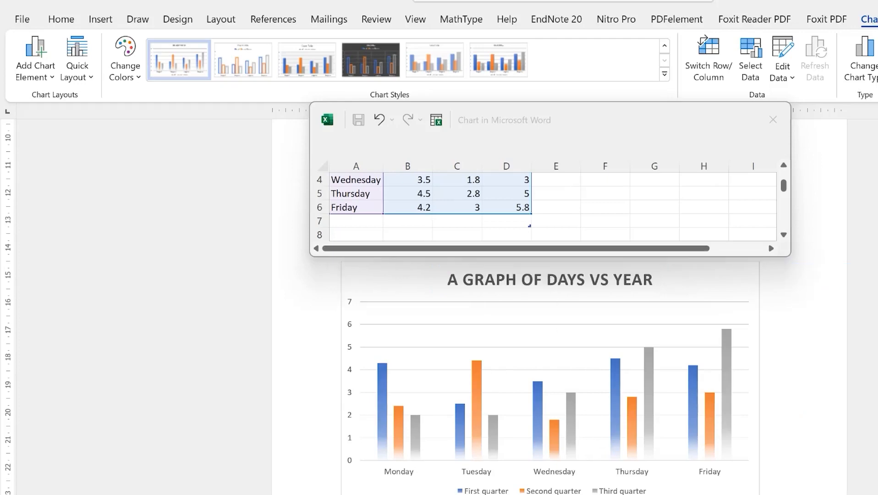
{"action": "left_click", "coordinate": [624, 291]}
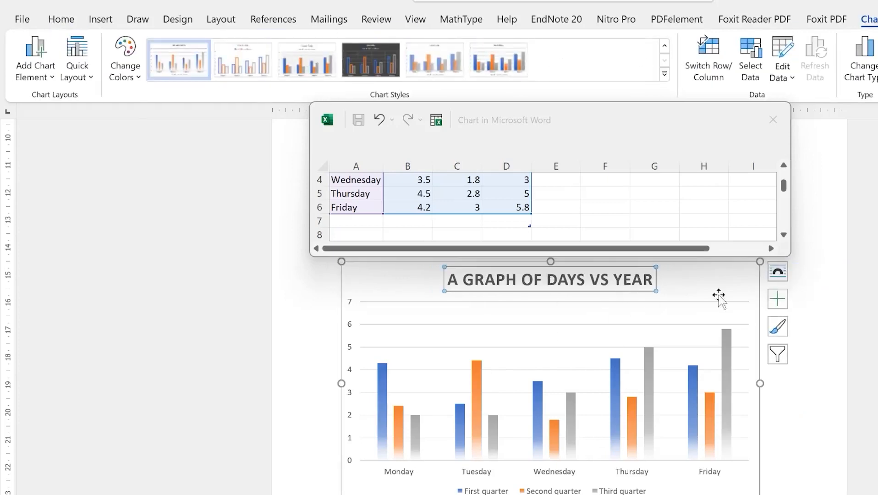
{"action": "left_click", "coordinate": [778, 274]}
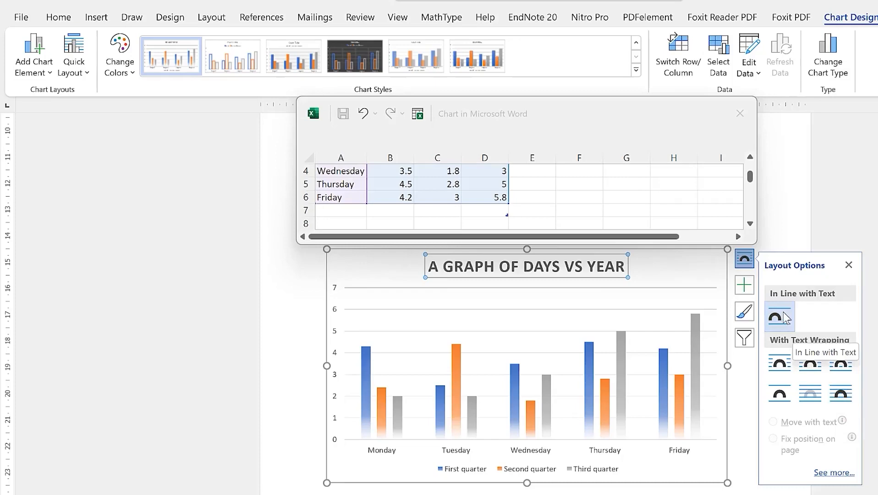
Turn on axis titles from Chart Elements and label the horizontal axis DAYS OF THE WEEK
{"action": "left_click", "coordinate": [745, 285]}
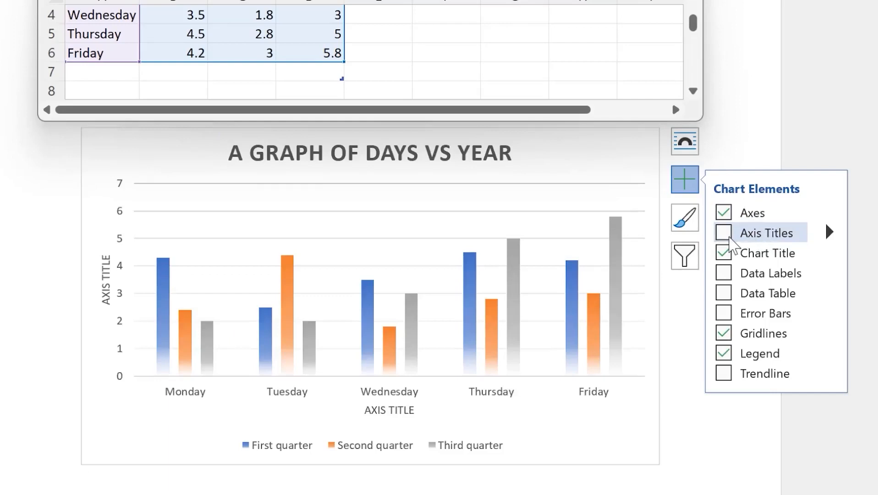
{"action": "left_click", "coordinate": [724, 233]}
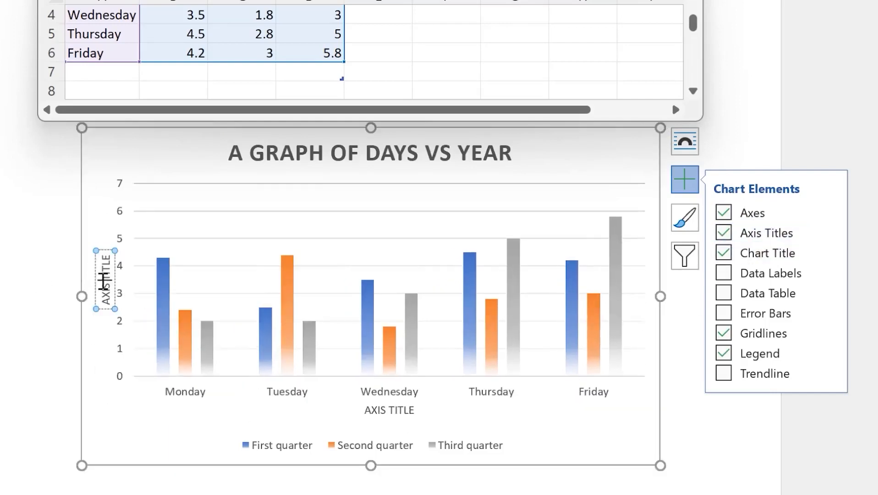
{"action": "double_click", "coordinate": [102, 281]}
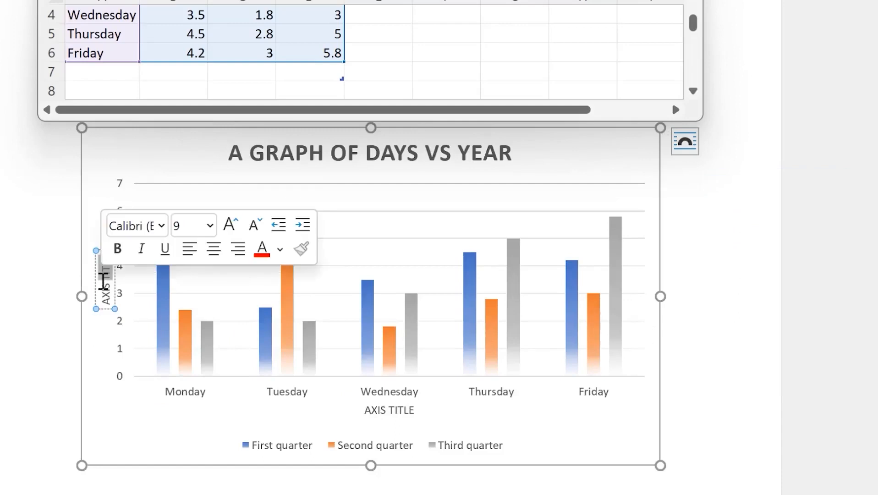
{"action": "key", "text": "ctrl+a"}
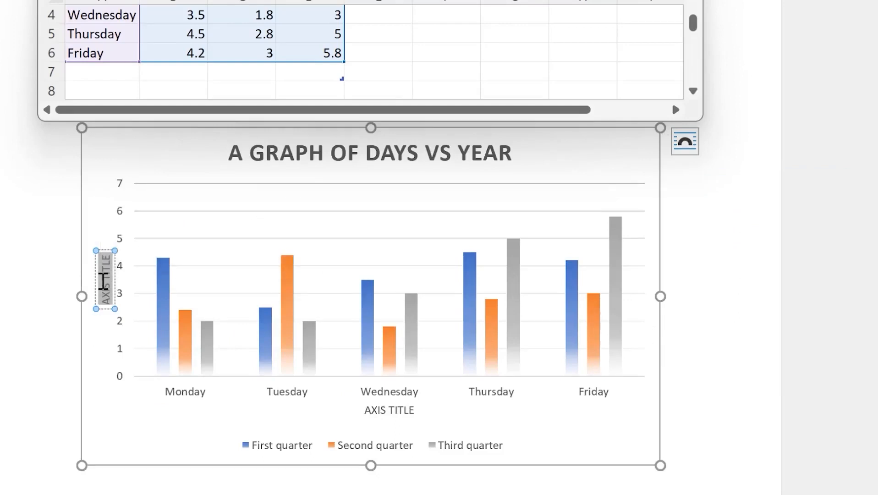
{"action": "type", "text": "DAYS"}
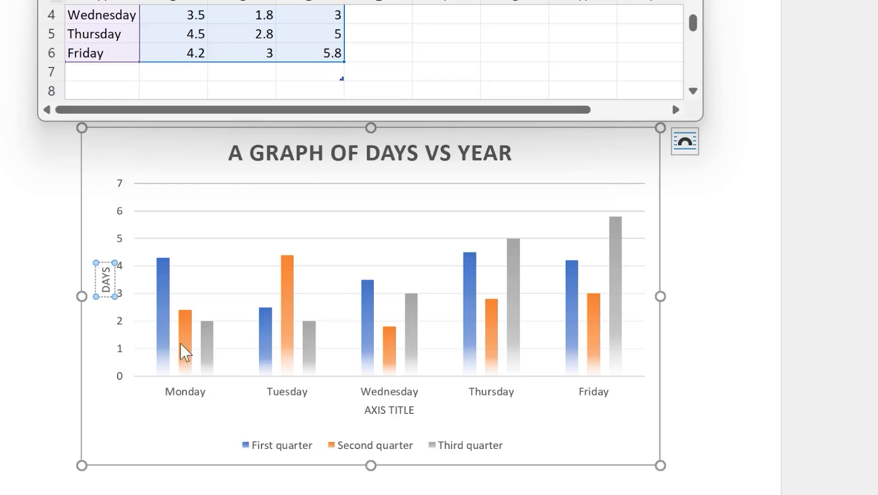
{"action": "left_click", "coordinate": [397, 410]}
{"action": "scroll", "coordinate": [395, 413], "scroll_direction": "right", "scroll_amount": 3}
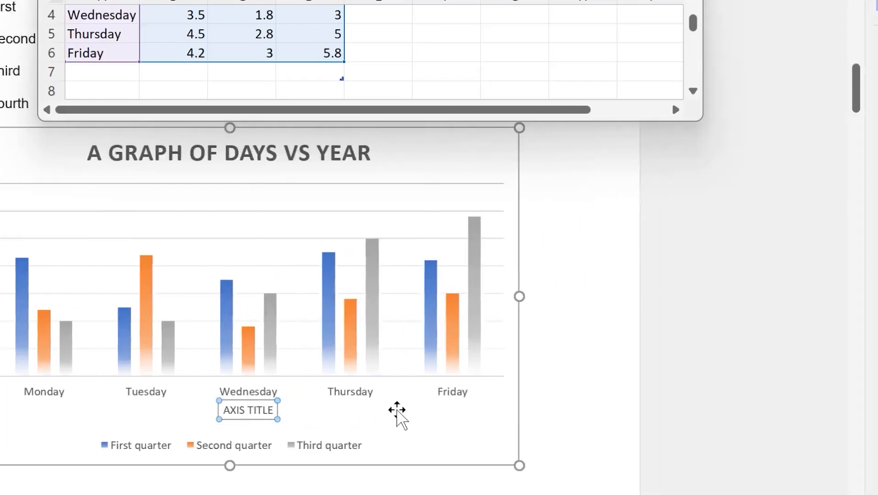
{"action": "triple_click", "coordinate": [247, 410]}
{"action": "type", "text": "DAYS OF TH"}
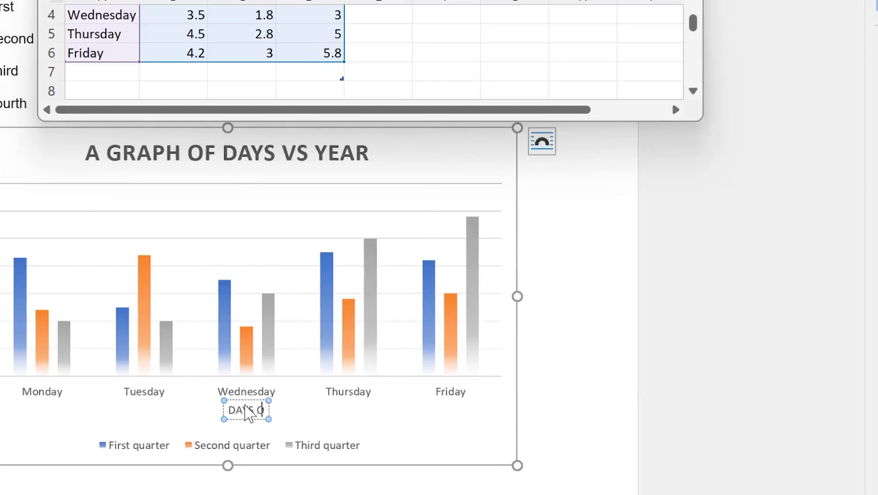
{"action": "type", "text": "E WEEK"}
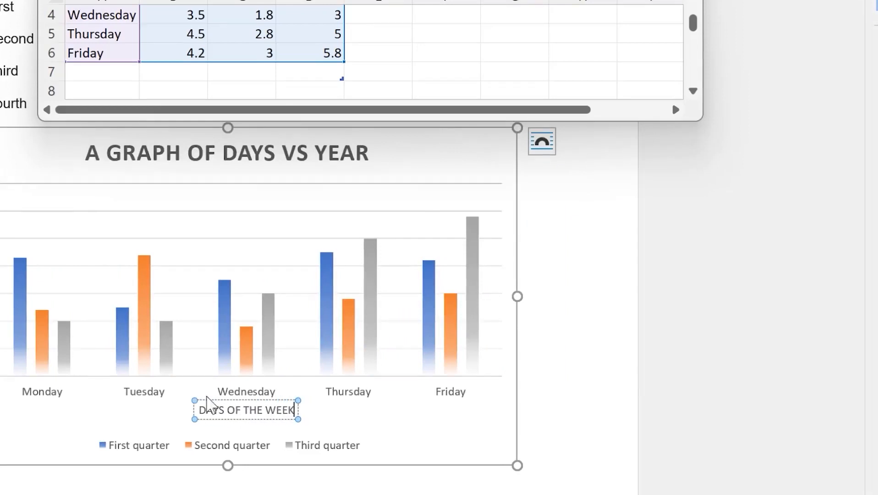
Replace the vertical axis title text with CATEGORY
{"action": "left_click", "coordinate": [19, 277]}
{"action": "type", "text": "RATEO"}
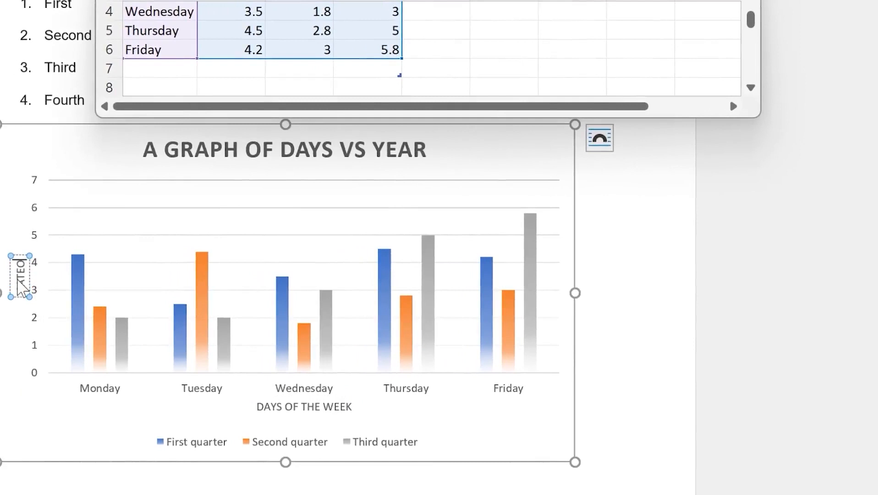
{"action": "key", "text": "ctrl+a"}
{"action": "type", "text": "CATEGORY"}
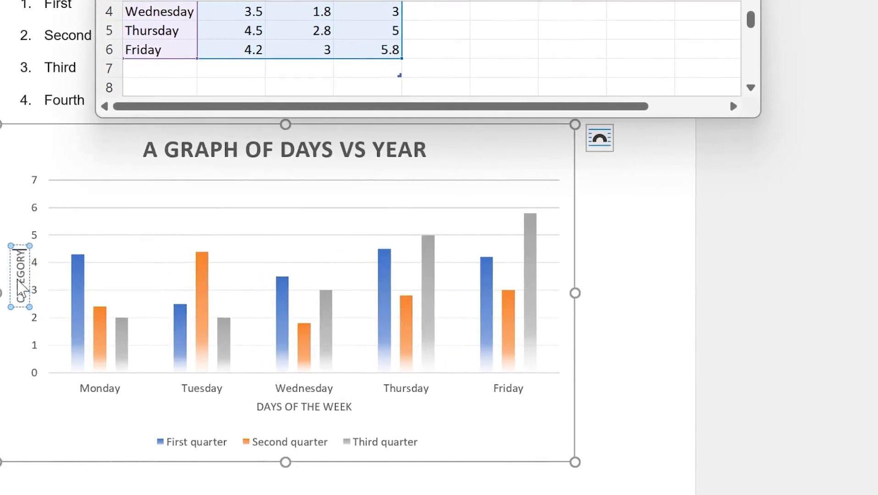
{"action": "left_click", "coordinate": [650, 433]}
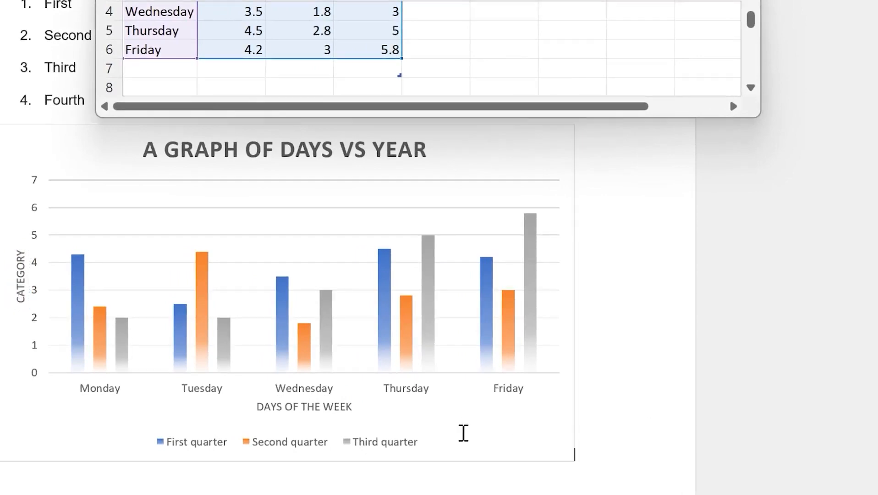
{"action": "left_click", "coordinate": [451, 264]}
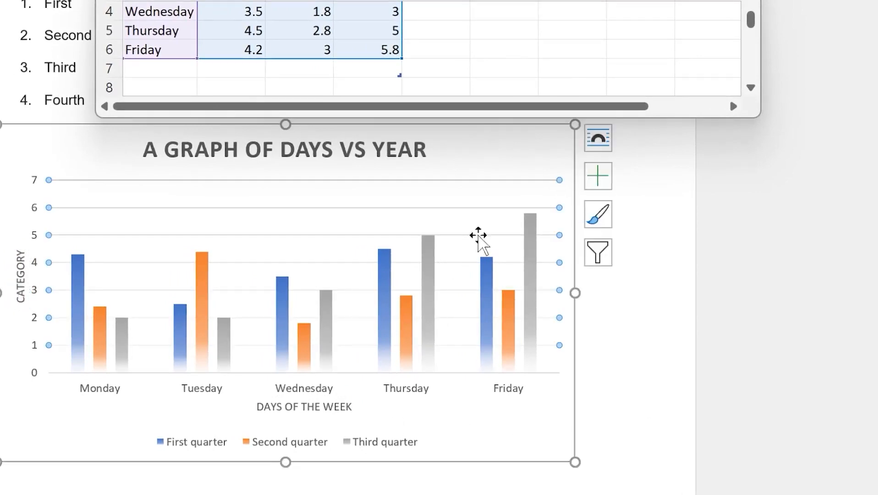
Tick Trendline in Chart Elements, then cancel the Add Trendline dialog without adding one
{"action": "left_click", "coordinate": [599, 175]}
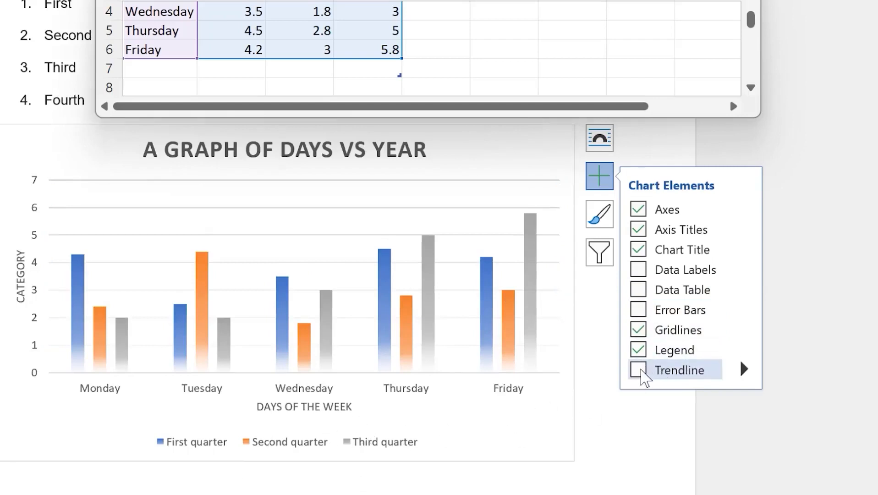
{"action": "left_click", "coordinate": [638, 369]}
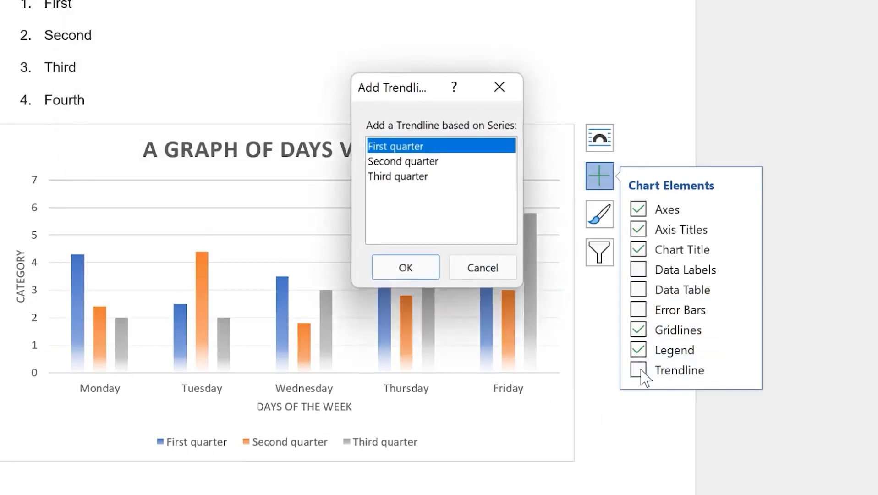
{"action": "left_click", "coordinate": [512, 92]}
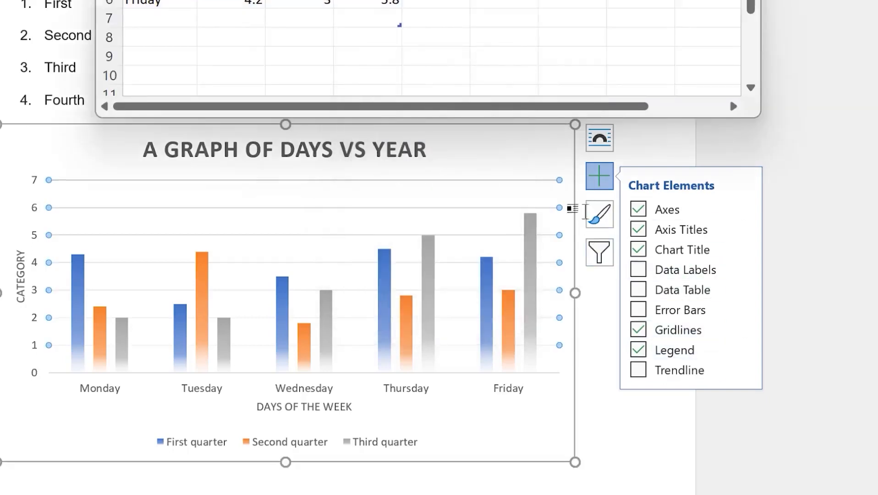
Apply the shaded chart style with solid bars and a bold title from Chart Styles
{"action": "left_click", "coordinate": [596, 224]}
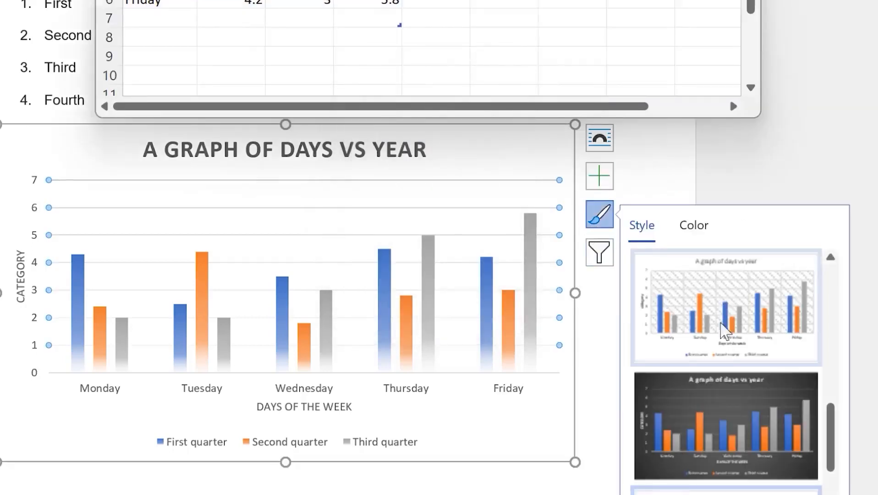
{"action": "scroll", "coordinate": [752, 424], "scroll_direction": "down", "scroll_amount": 2}
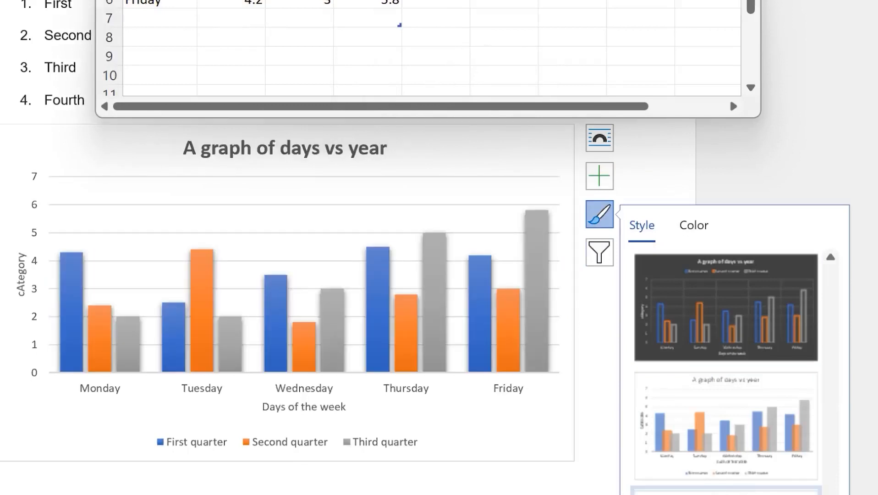
{"action": "left_click", "coordinate": [718, 492]}
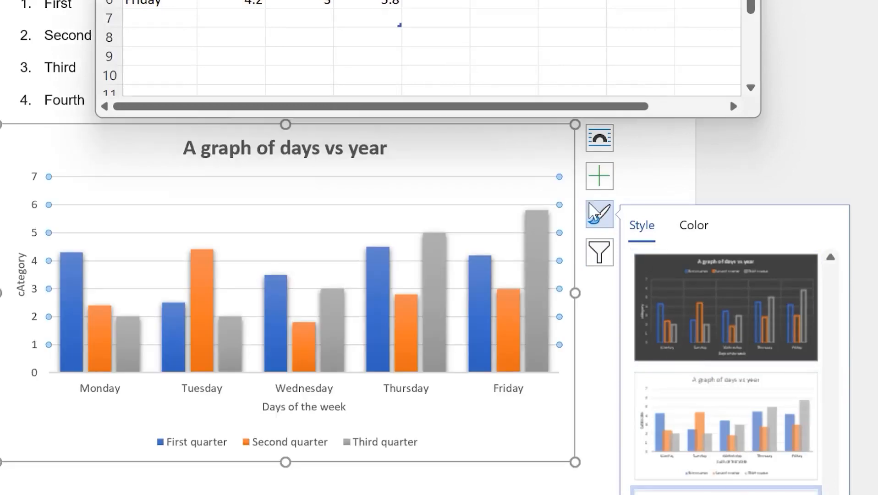
{"action": "left_click", "coordinate": [604, 261]}
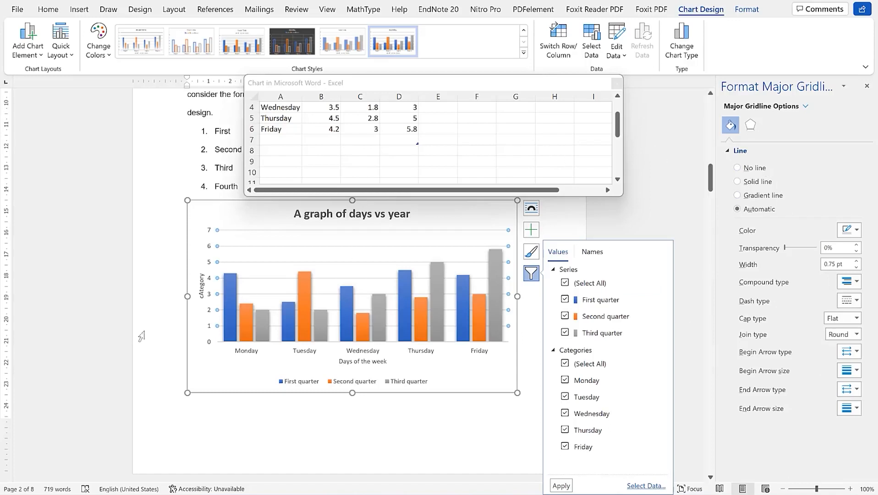
Browse Change Colors and Quick Layout, then open Add Chart Element to view Trendline choices
{"action": "left_click", "coordinate": [108, 56]}
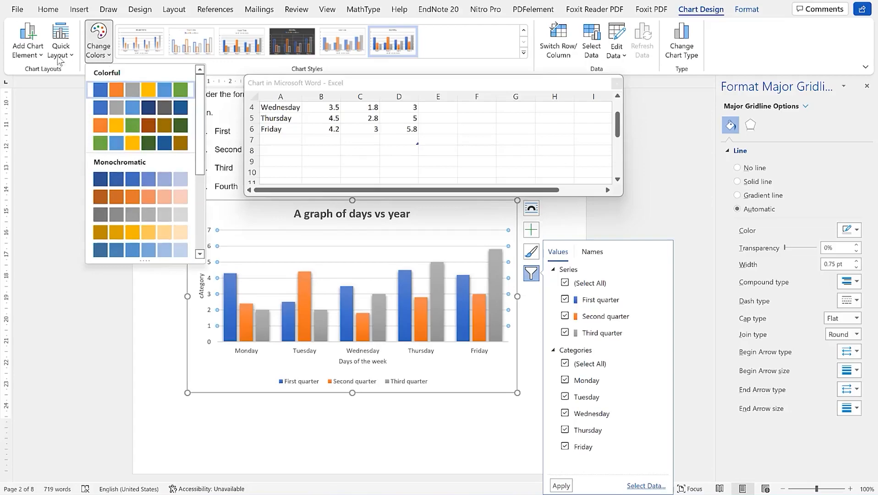
{"action": "left_click", "coordinate": [73, 55]}
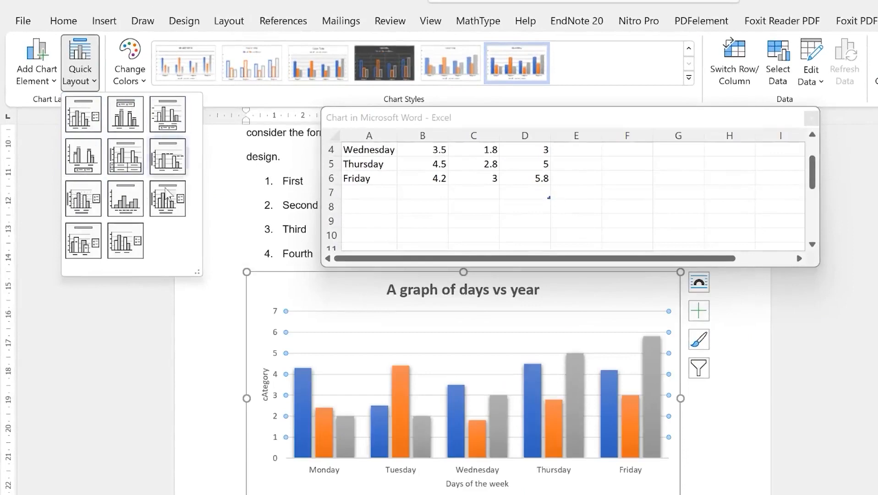
{"action": "left_click", "coordinate": [53, 80]}
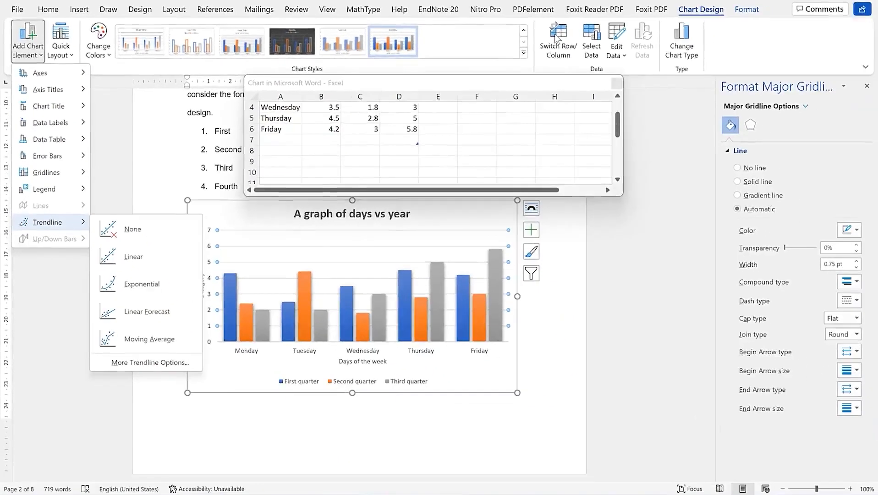
Swap rows and columns and back, then cancel Change Chart Type, keeping the clustered column chart
{"action": "left_click", "coordinate": [556, 40]}
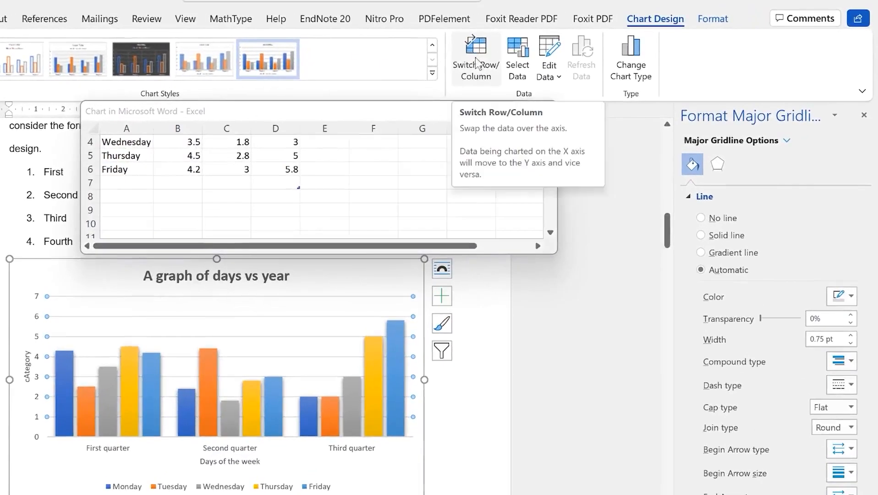
{"action": "left_click", "coordinate": [477, 68]}
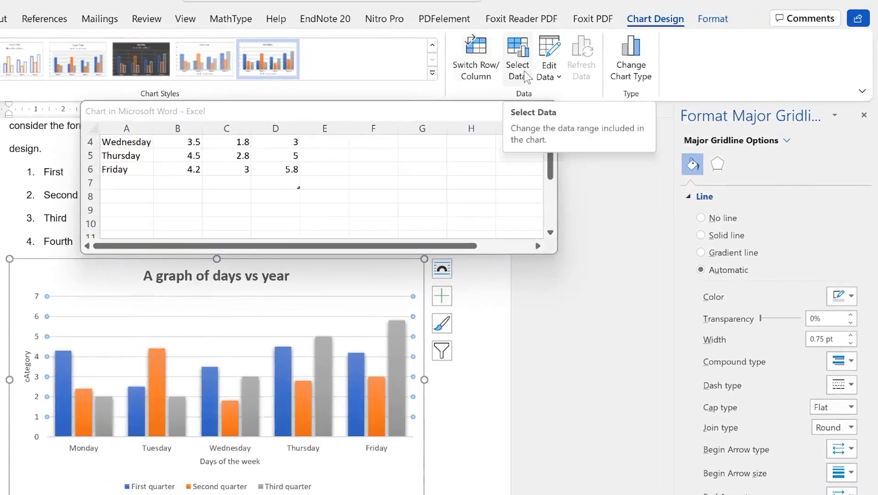
{"action": "left_click", "coordinate": [549, 73]}
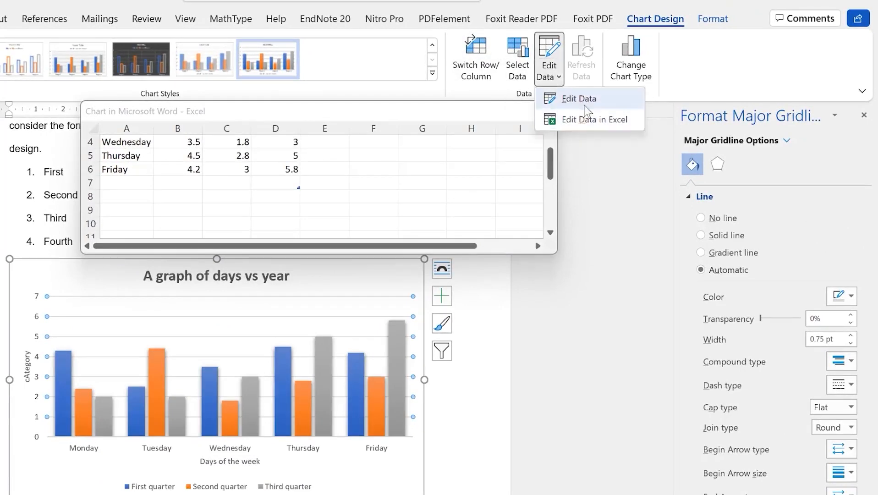
{"action": "left_click", "coordinate": [646, 60]}
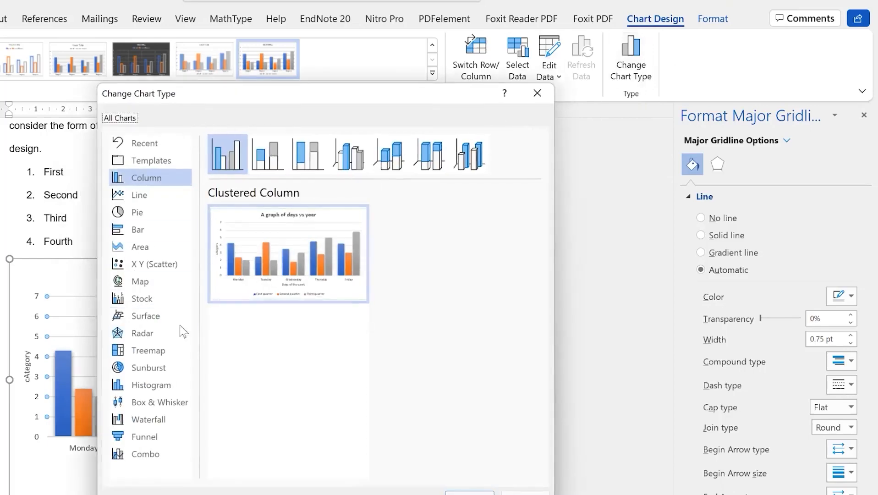
{"action": "left_click", "coordinate": [550, 97]}
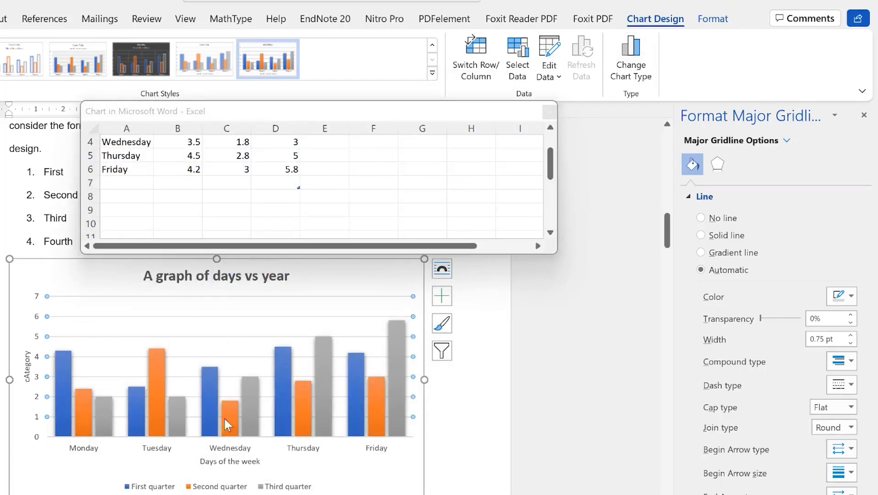
{"action": "double_click", "coordinate": [455, 453]}
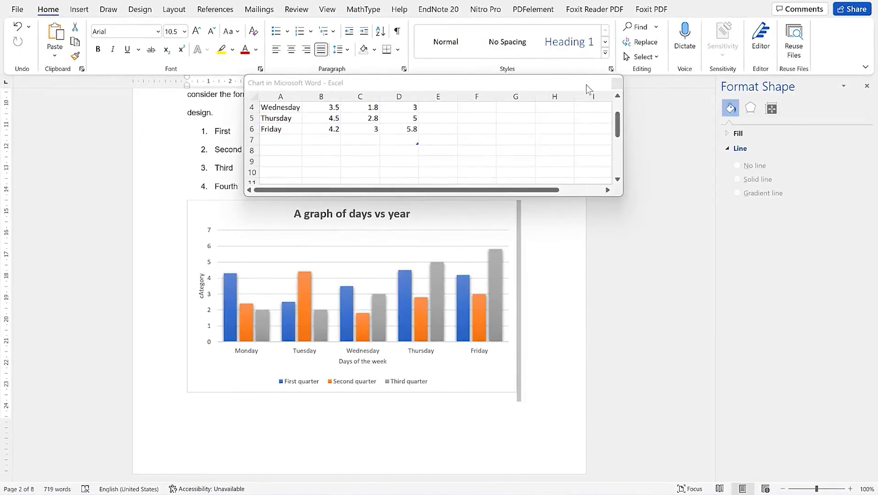
Close the chart's Excel data sheet and return to the document
{"action": "left_click", "coordinate": [617, 83]}
{"action": "left_click", "coordinate": [617, 82]}
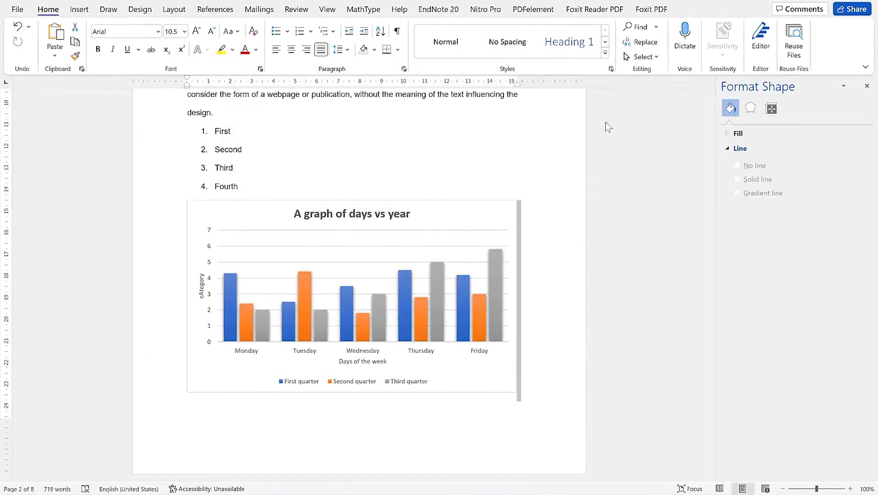
{"action": "left_click", "coordinate": [324, 158]}
{"action": "scroll", "coordinate": [325, 290], "scroll_direction": "down", "scroll_amount": 3}
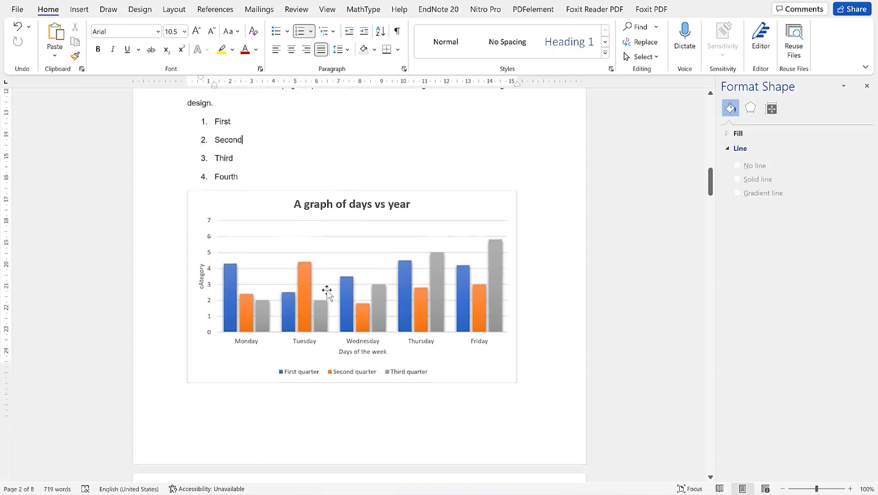
{"action": "scroll", "coordinate": [382, 212], "scroll_direction": "up", "scroll_amount": 3}
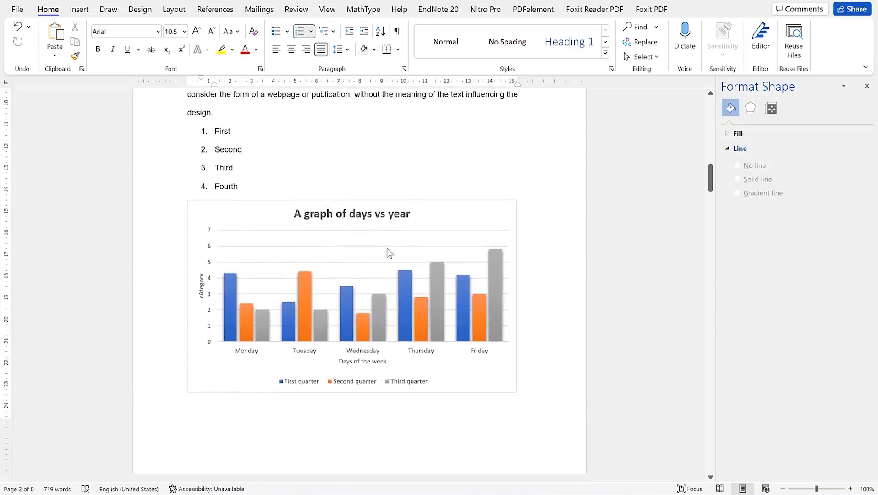
Reopen the chart data via Select Data, review it, and close it again
{"action": "left_click", "coordinate": [293, 201]}
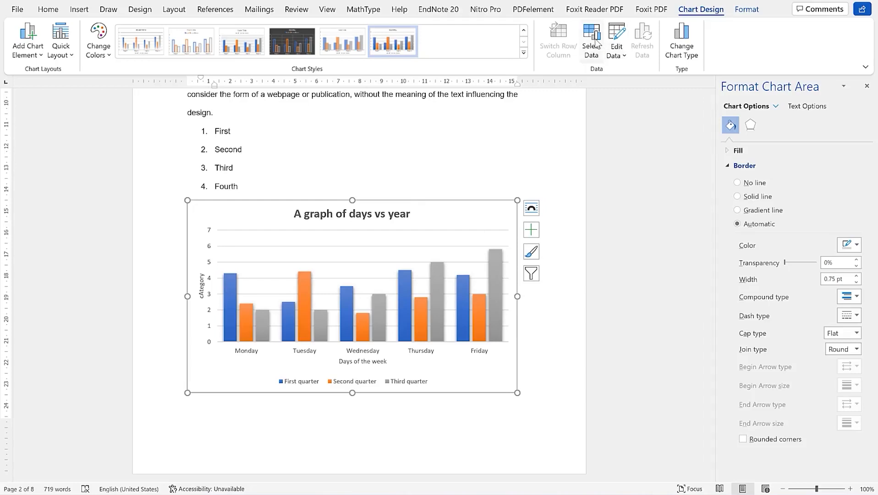
{"action": "left_click", "coordinate": [586, 54]}
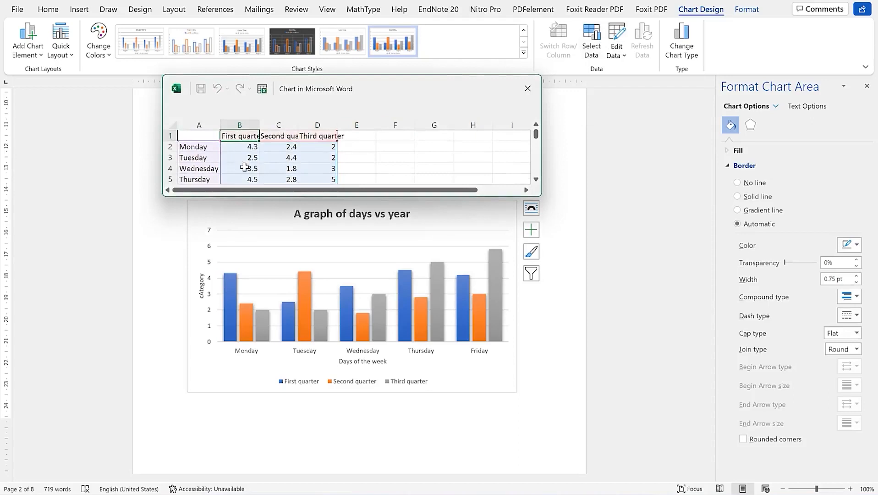
{"action": "scroll", "coordinate": [288, 167], "scroll_direction": "down", "scroll_amount": 2}
{"action": "scroll", "coordinate": [288, 167], "scroll_direction": "up", "scroll_amount": 2}
{"action": "left_click", "coordinate": [528, 88]}
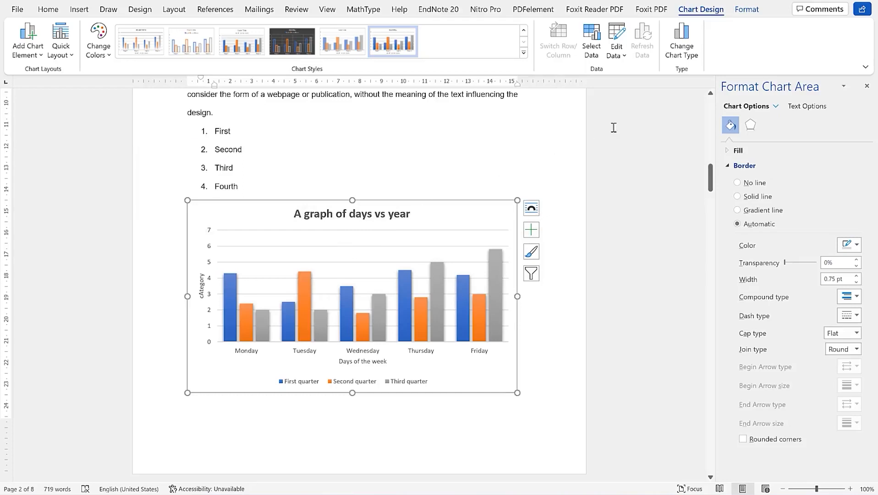
Preview the Shape Styles gallery on the Format tab without applying a style
{"action": "left_click", "coordinate": [744, 10]}
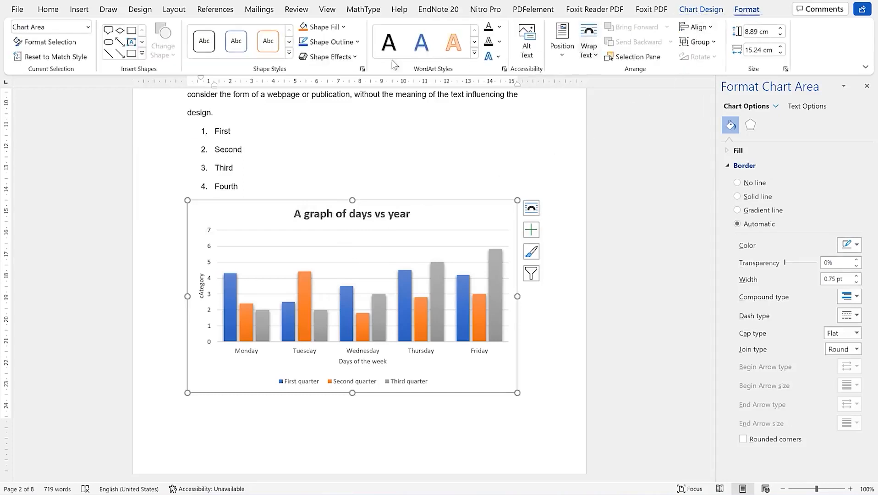
{"action": "left_click", "coordinate": [287, 53]}
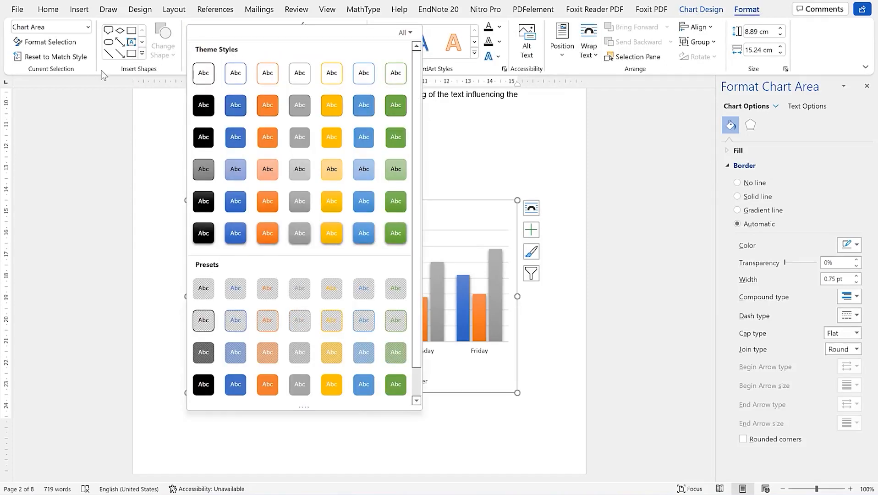
{"action": "left_click", "coordinate": [580, 64]}
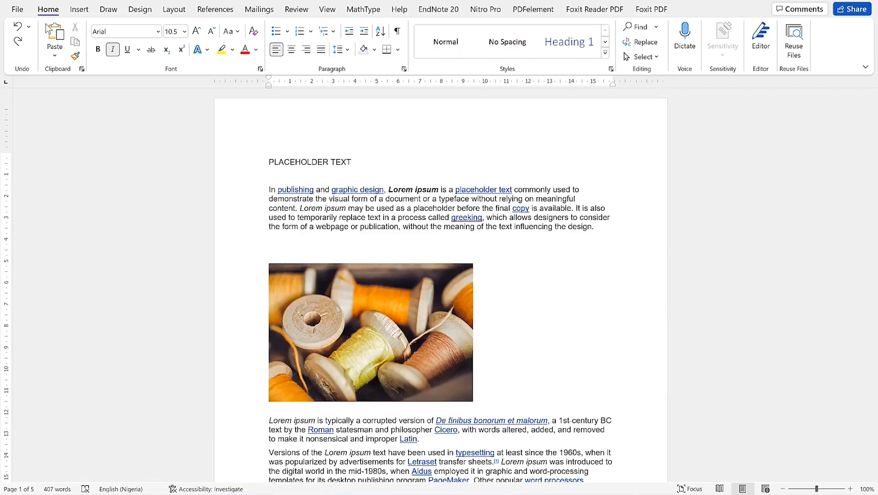
Show the Insert tab's Header gallery with designs like Blank, Austin, Banded and Facet
{"action": "left_click", "coordinate": [80, 10]}
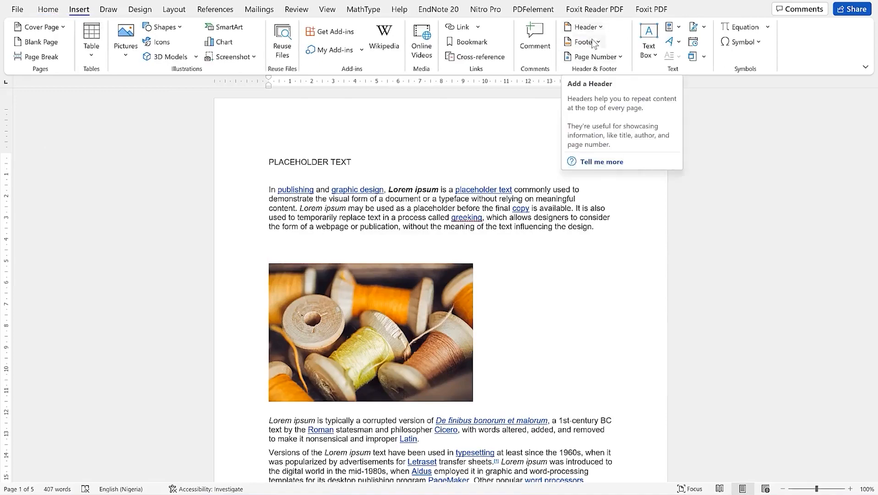
{"action": "left_click", "coordinate": [601, 27]}
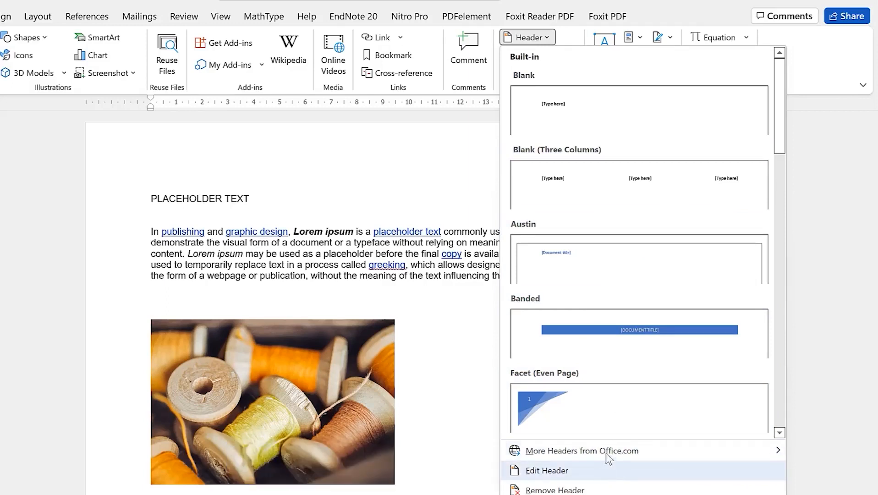
{"action": "mouse_move", "coordinate": [610, 454]}
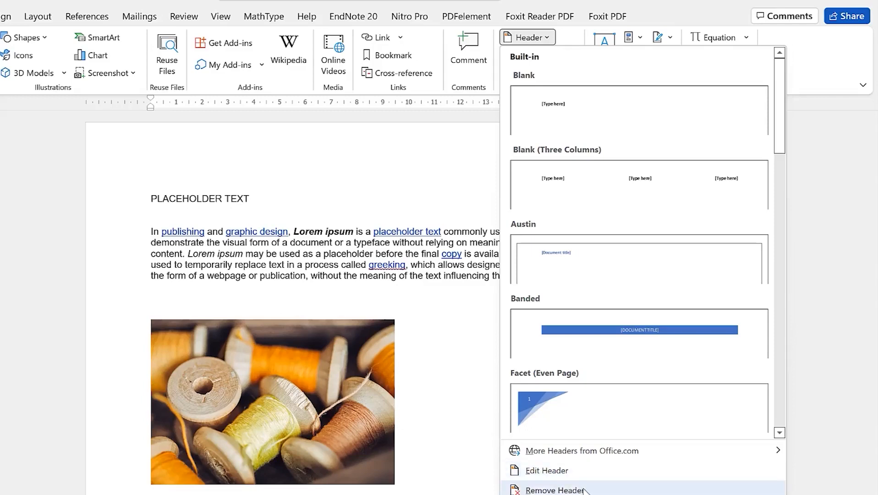
Insert a Blank header reading EPIC Mentorship and close header editing
{"action": "left_click", "coordinate": [596, 112]}
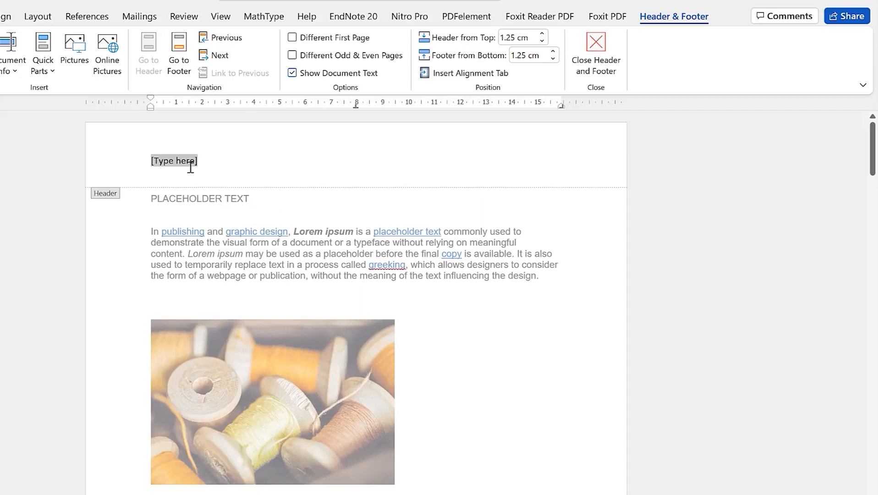
{"action": "type", "text": "Epci Me"}
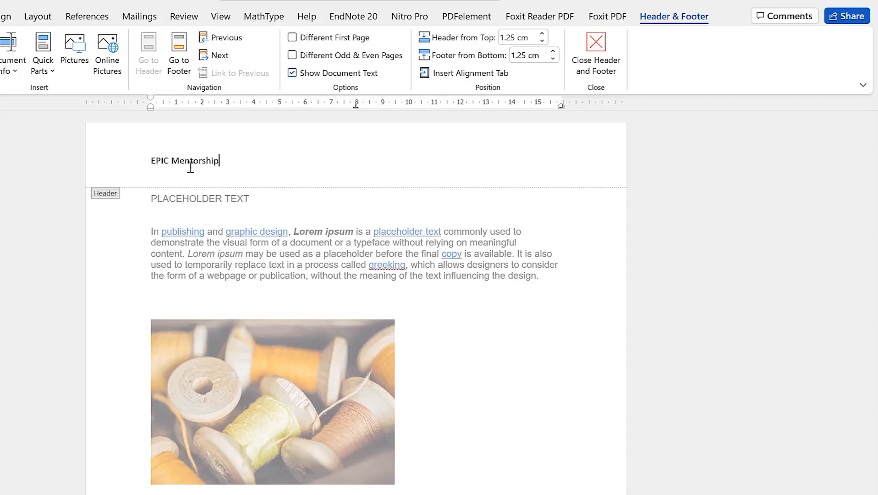
{"action": "double_click", "coordinate": [454, 316]}
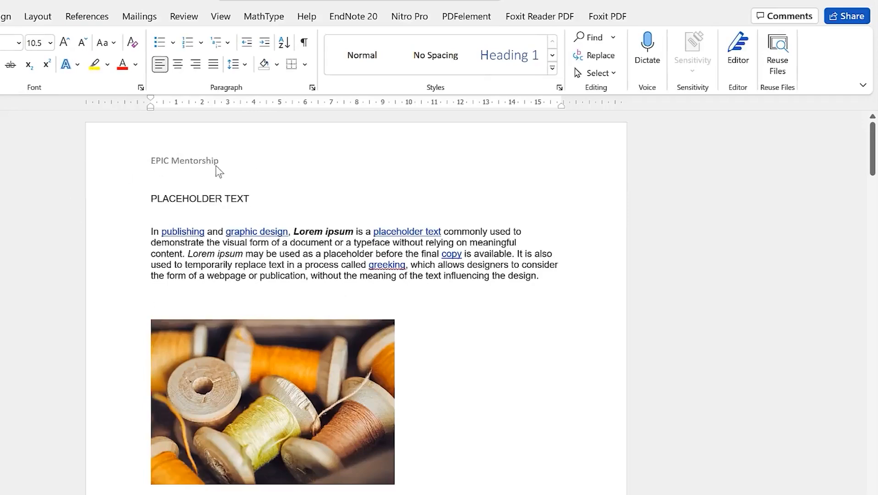
{"action": "scroll", "coordinate": [307, 304], "scroll_direction": "down", "scroll_amount": 6}
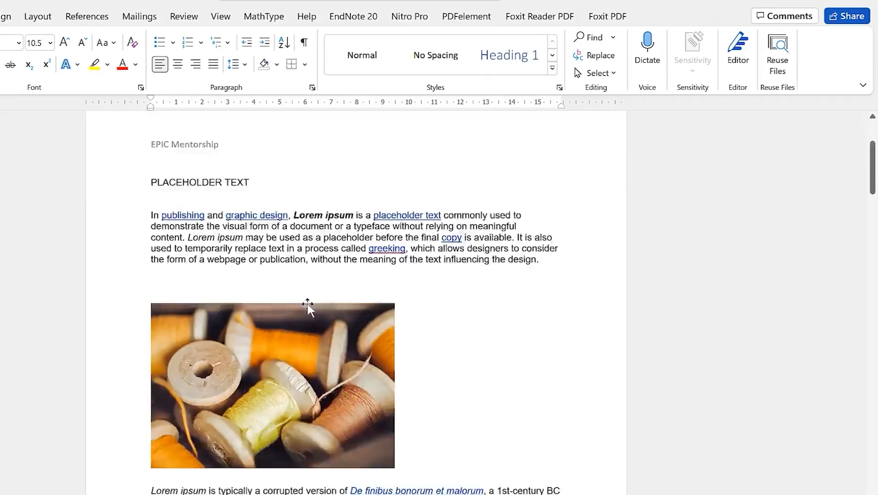
{"action": "scroll", "coordinate": [306, 307], "scroll_direction": "down", "scroll_amount": 5}
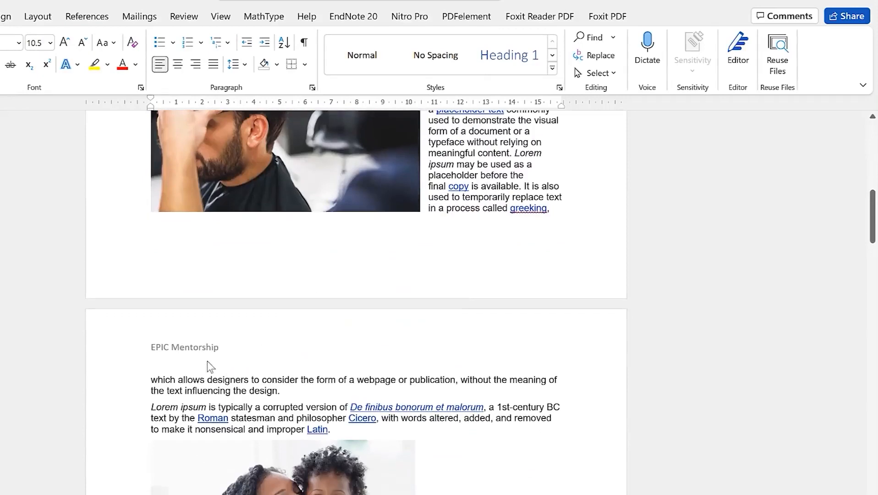
{"action": "scroll", "coordinate": [212, 348], "scroll_direction": "down", "scroll_amount": 10}
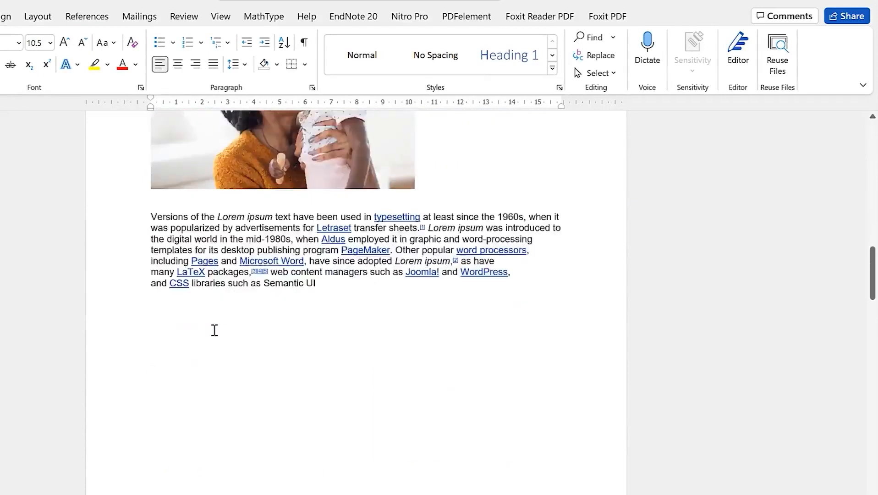
{"action": "scroll", "coordinate": [206, 357], "scroll_direction": "down", "scroll_amount": 1}
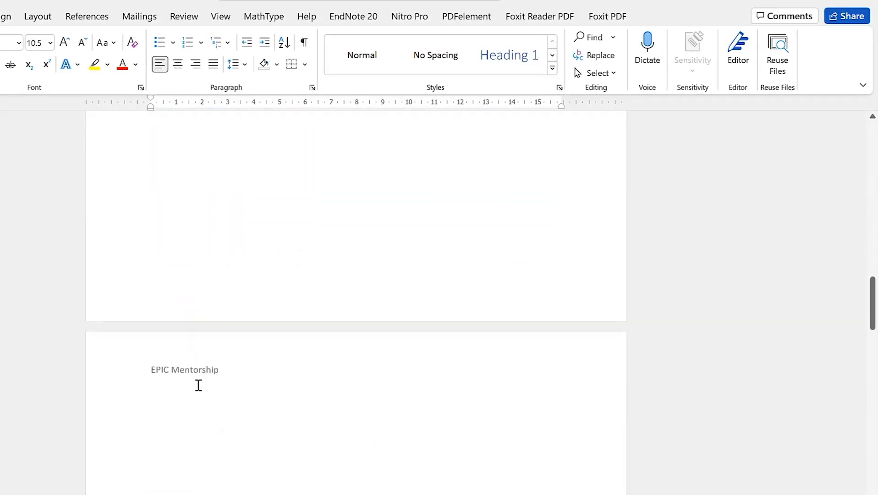
{"action": "scroll", "coordinate": [192, 366], "scroll_direction": "down", "scroll_amount": 2}
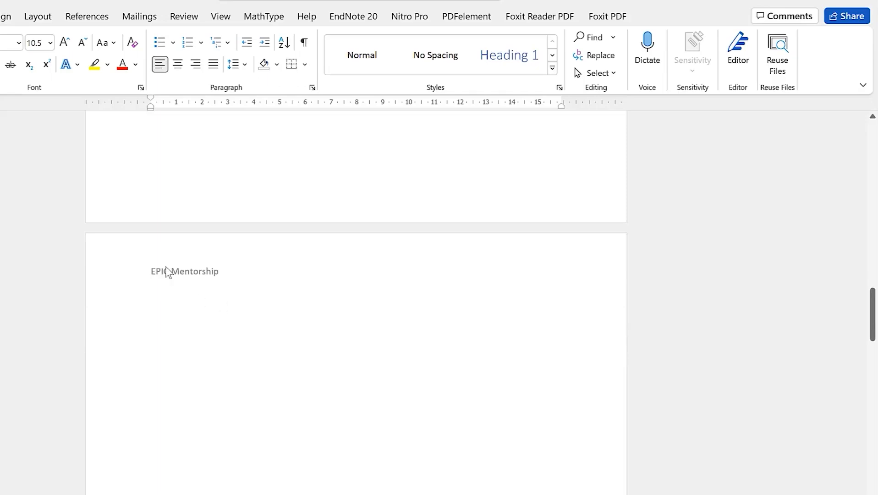
{"action": "scroll", "coordinate": [236, 217], "scroll_direction": "up", "scroll_amount": 15}
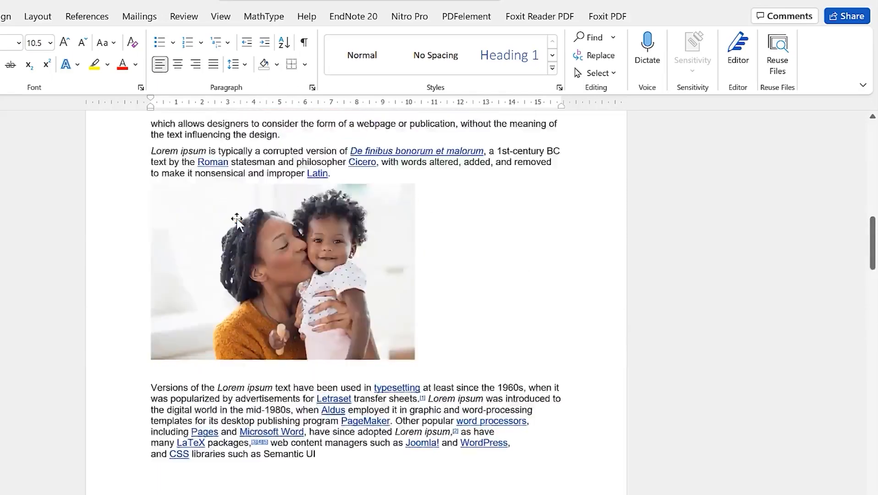
{"action": "scroll", "coordinate": [236, 216], "scroll_direction": "up", "scroll_amount": 15}
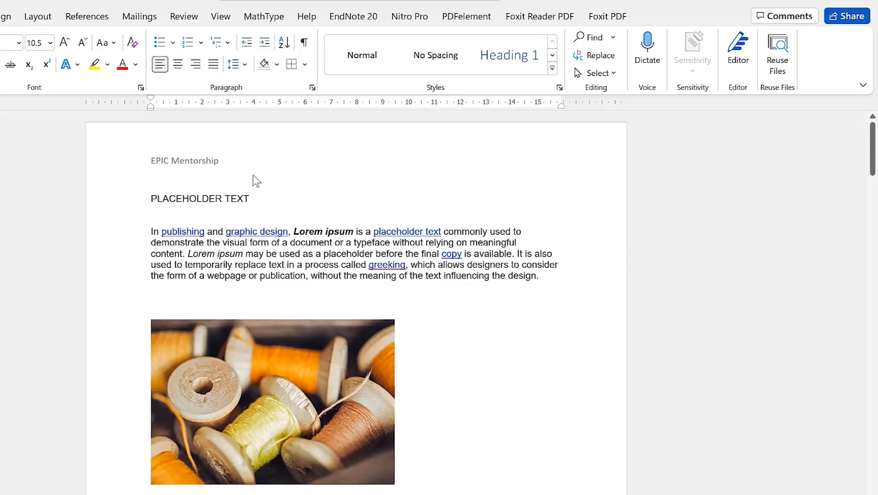
Append ' channel' to the header text so it reads 'EPIC Mentorship channel'
{"action": "left_click", "coordinate": [194, 166]}
{"action": "double_click", "coordinate": [235, 167]}
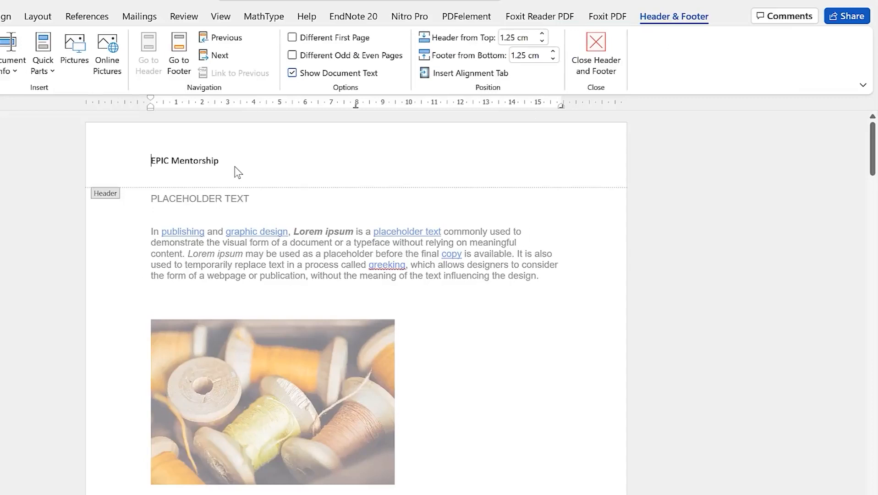
{"action": "left_click", "coordinate": [226, 163]}
{"action": "type", "text": "channel"}
{"action": "double_click", "coordinate": [360, 209]}
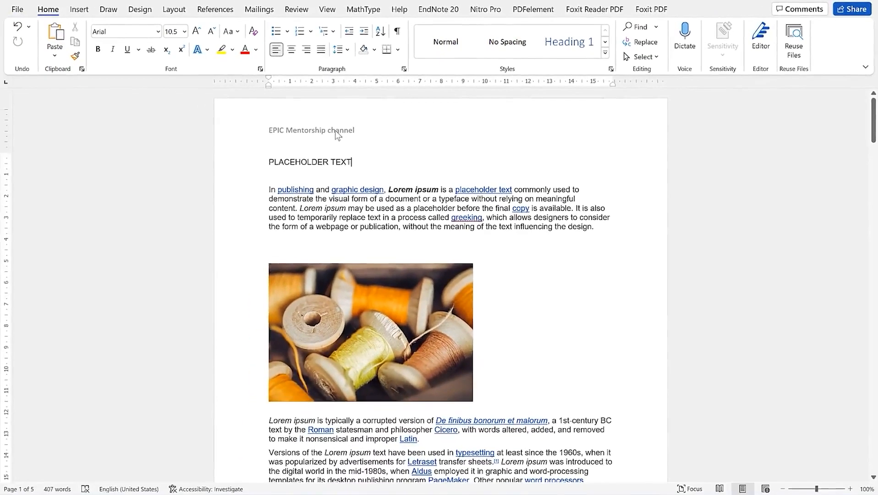
Remove the 'EPIC Mentorship channel' header and scroll the pages to confirm it is gone
{"action": "left_click", "coordinate": [79, 9]}
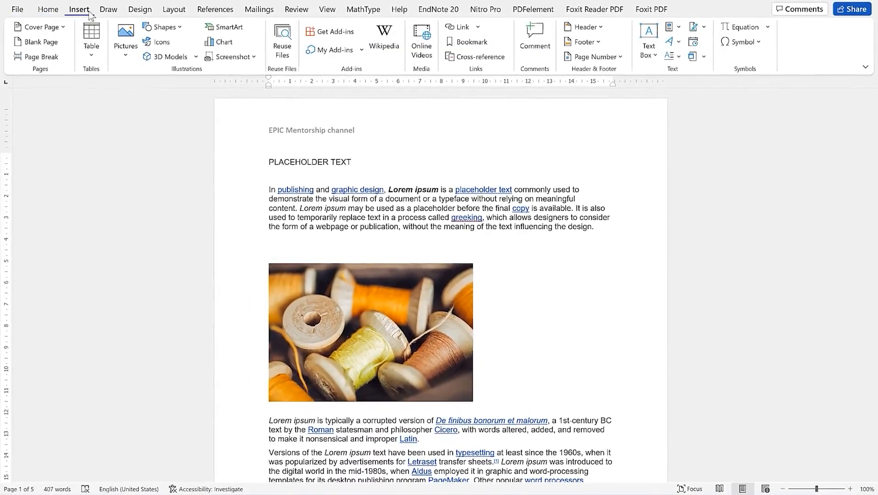
{"action": "left_click", "coordinate": [591, 27]}
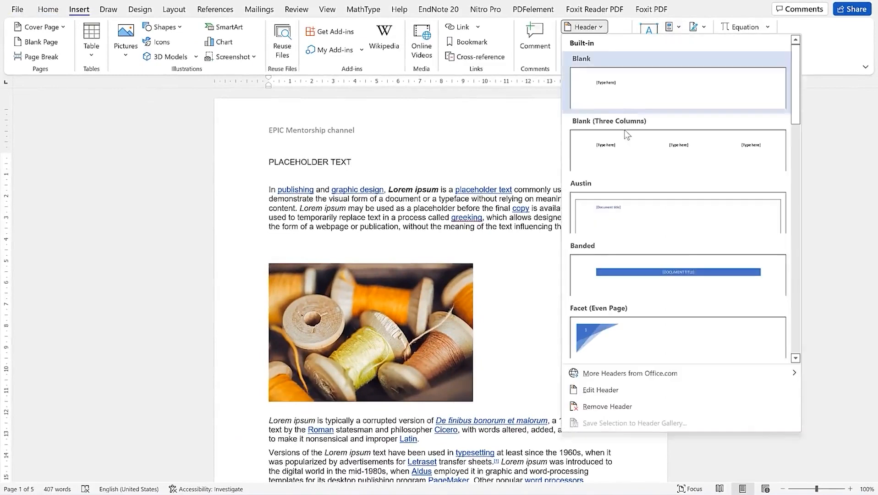
{"action": "left_click", "coordinate": [664, 410]}
{"action": "scroll", "coordinate": [568, 253], "scroll_direction": "down", "scroll_amount": 10}
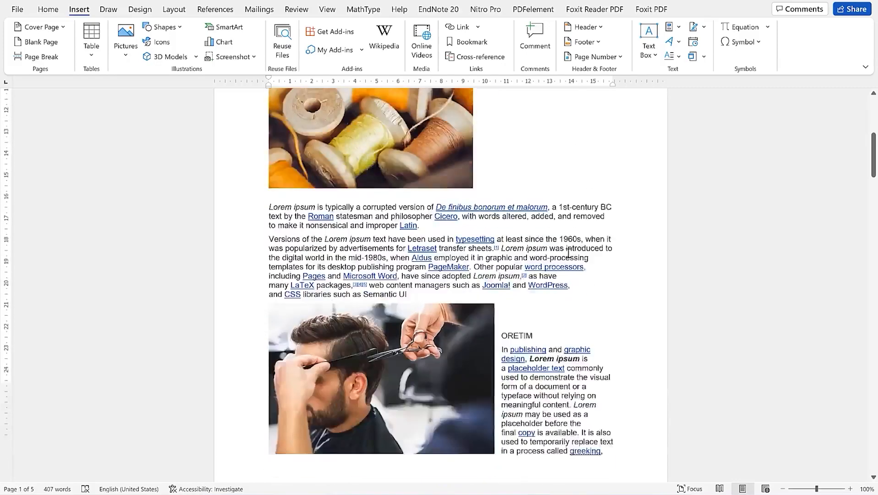
{"action": "scroll", "coordinate": [568, 253], "scroll_direction": "up", "scroll_amount": 12}
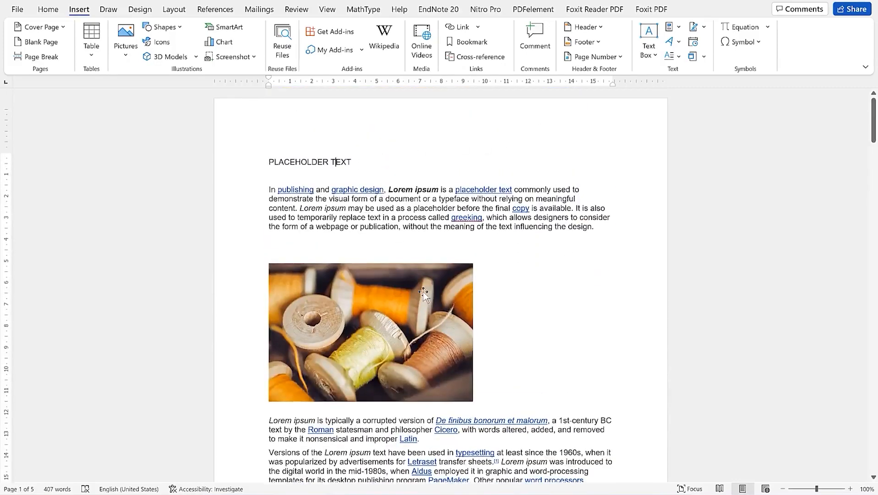
{"action": "scroll", "coordinate": [481, 275], "scroll_direction": "down", "scroll_amount": 5}
{"action": "scroll", "coordinate": [497, 289], "scroll_direction": "down", "scroll_amount": 4}
{"action": "scroll", "coordinate": [498, 275], "scroll_direction": "up", "scroll_amount": 10}
Insert a Blank footer reading 'Welcome to EPIC Mentorship' and return to the body
{"action": "left_click", "coordinate": [598, 42]}
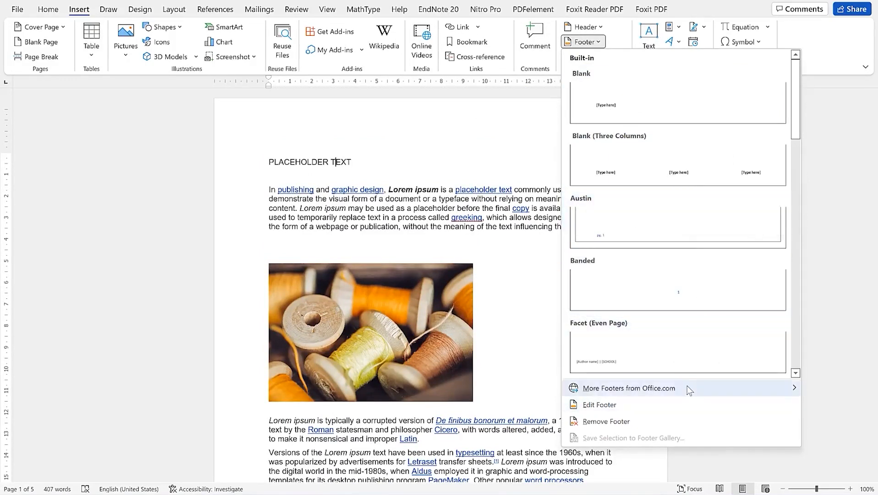
{"action": "mouse_move", "coordinate": [689, 391]}
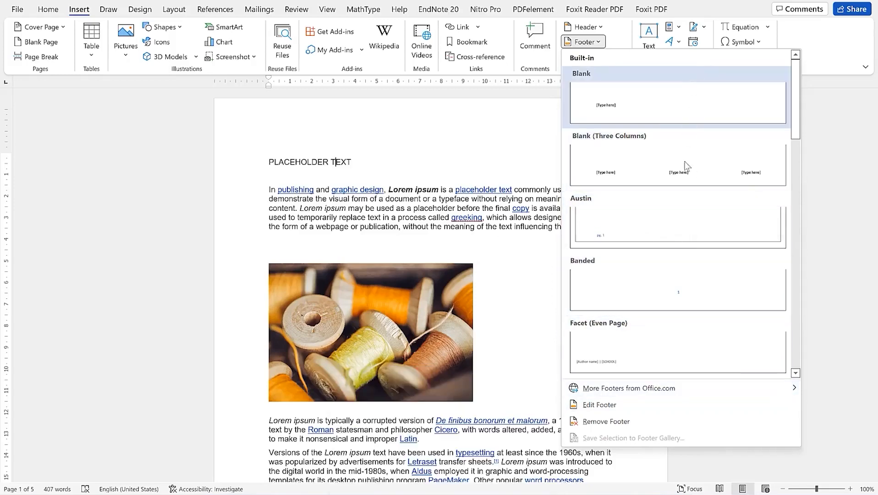
{"action": "left_click", "coordinate": [691, 104]}
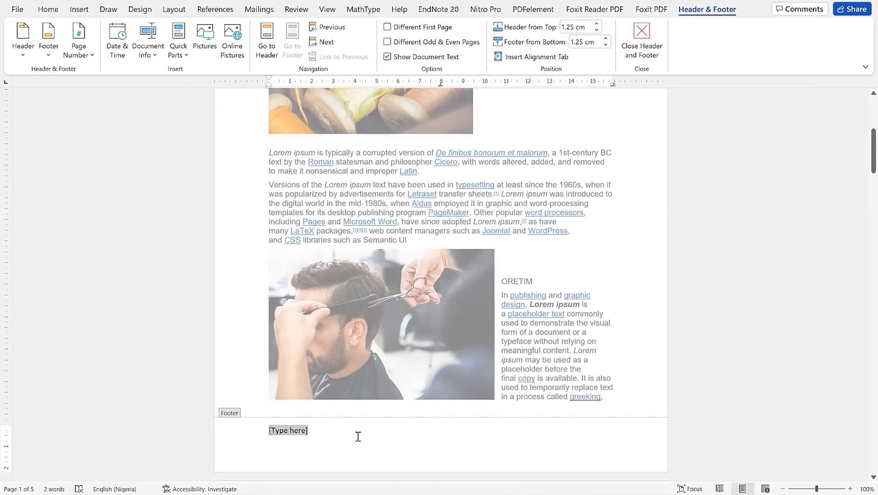
{"action": "type", "text": "Welcome to E"}
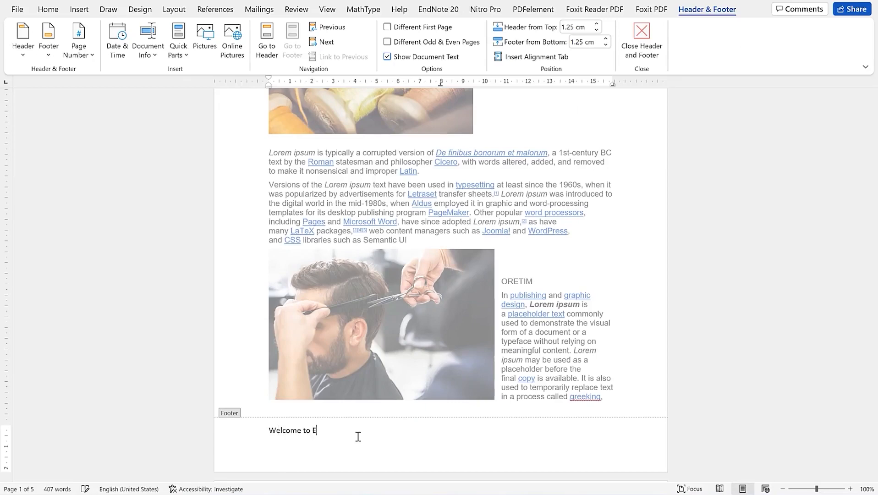
{"action": "type", "text": "PIC Mentorship"}
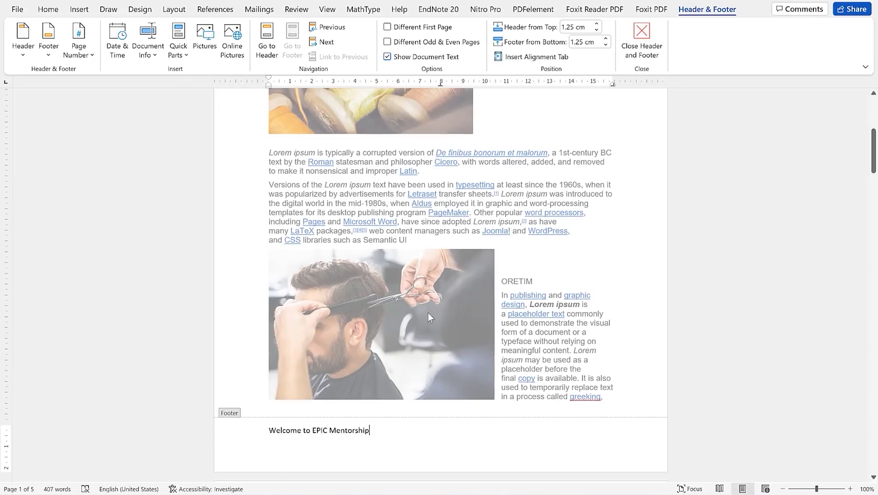
{"action": "double_click", "coordinate": [413, 298]}
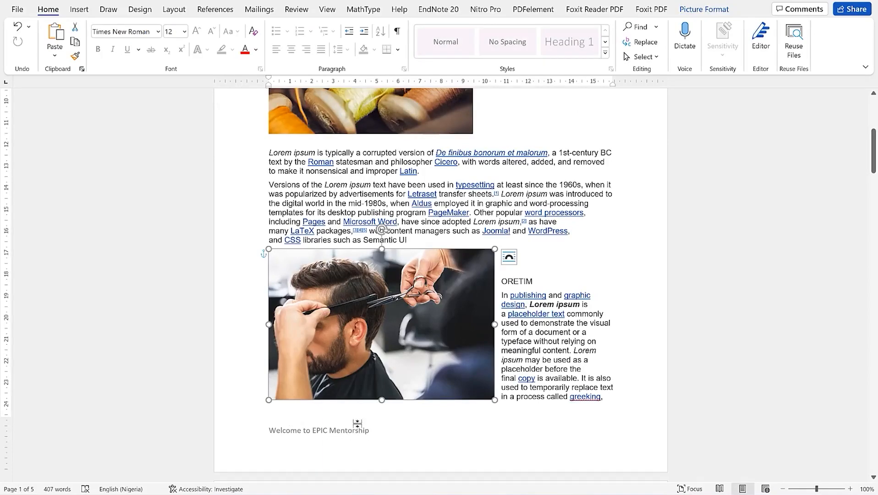
Scroll the pages and inspect the 'Welcome to EPIC Mentorship' footer below the barber photo
{"action": "scroll", "coordinate": [362, 417], "scroll_direction": "down", "scroll_amount": 1}
{"action": "scroll", "coordinate": [363, 400], "scroll_direction": "up", "scroll_amount": 7}
{"action": "scroll", "coordinate": [363, 399], "scroll_direction": "down", "scroll_amount": 15}
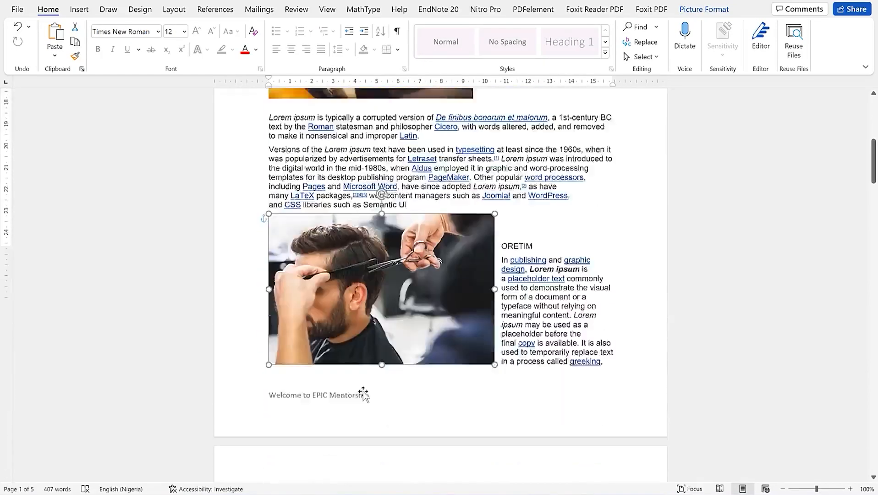
{"action": "scroll", "coordinate": [365, 390], "scroll_direction": "down", "scroll_amount": 3}
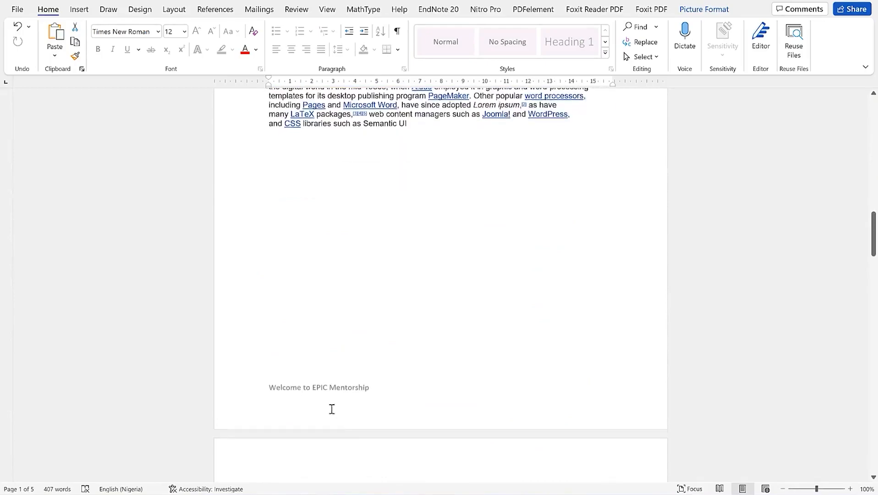
{"action": "left_click", "coordinate": [372, 289]}
{"action": "scroll", "coordinate": [372, 288], "scroll_direction": "up", "scroll_amount": 6}
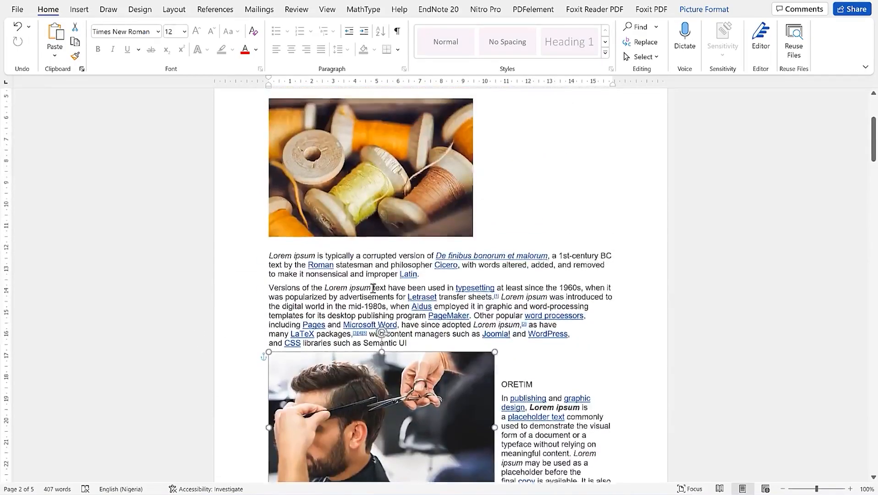
{"action": "scroll", "coordinate": [372, 289], "scroll_direction": "down", "scroll_amount": 12}
{"action": "double_click", "coordinate": [357, 184]}
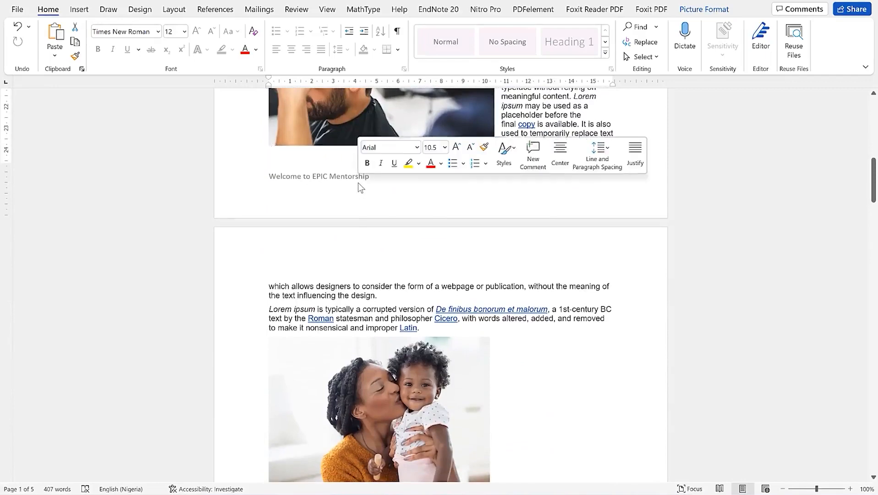
{"action": "double_click", "coordinate": [343, 119]}
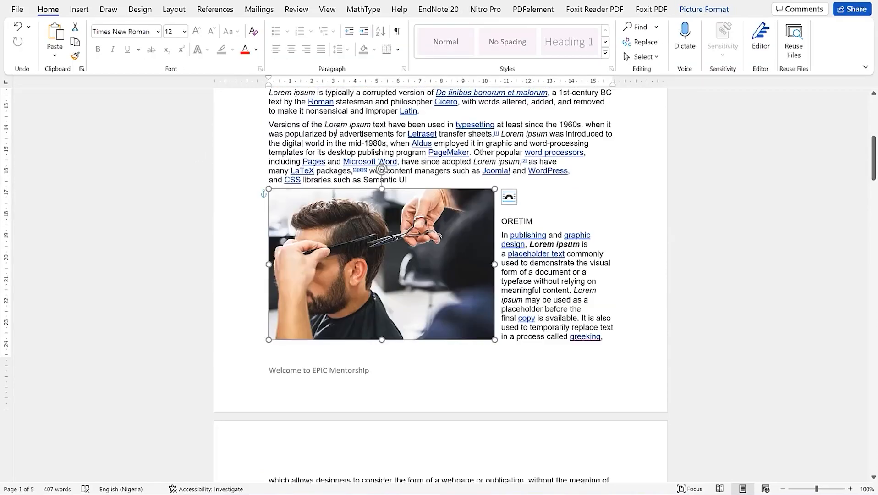
{"action": "left_click", "coordinate": [73, 10]}
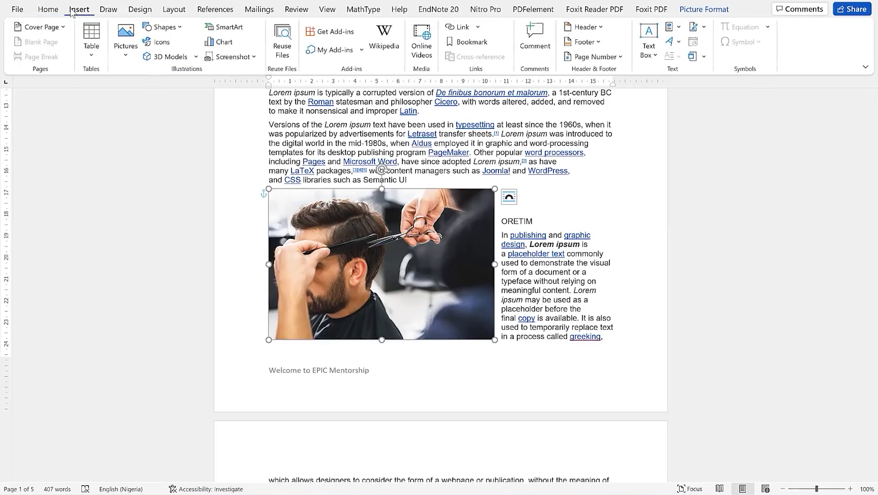
Remove the 'Welcome to EPIC Mentorship' footer from the document
{"action": "left_click", "coordinate": [591, 42]}
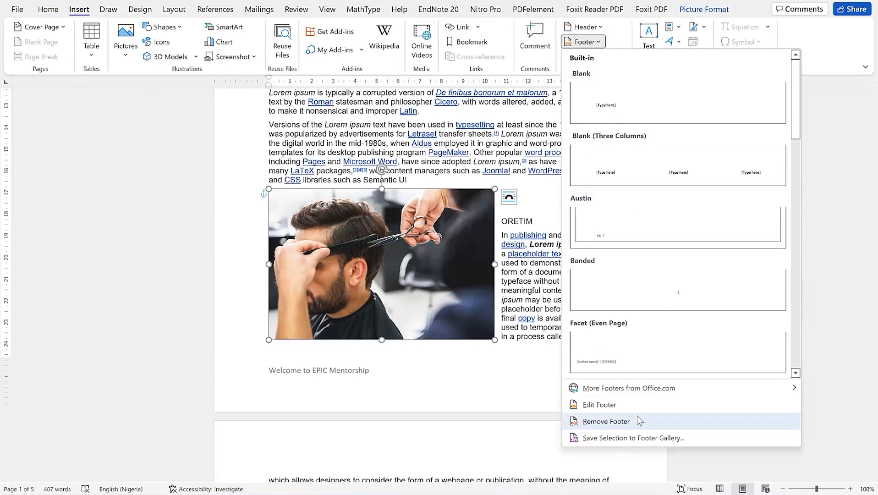
{"action": "left_click", "coordinate": [637, 418]}
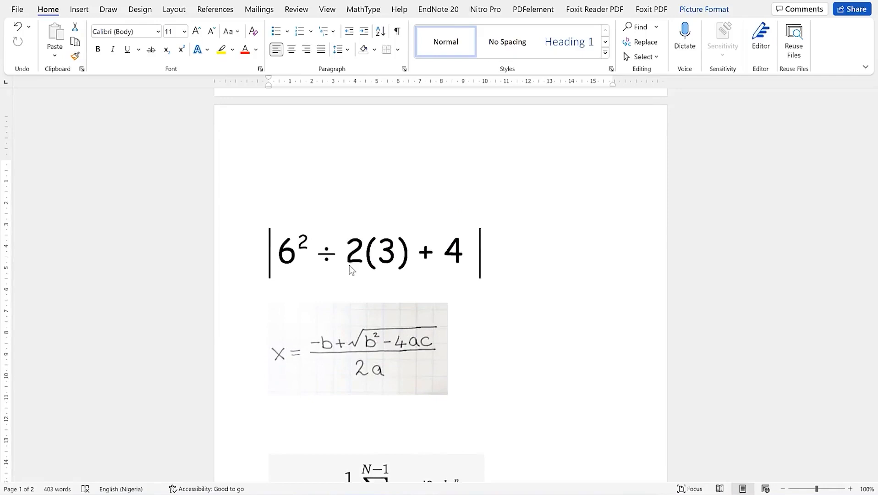
Add a blank line right after the 6² ÷ 2(3) + 4 picture for the typed equation
{"action": "scroll", "coordinate": [349, 264], "scroll_direction": "down", "scroll_amount": 3}
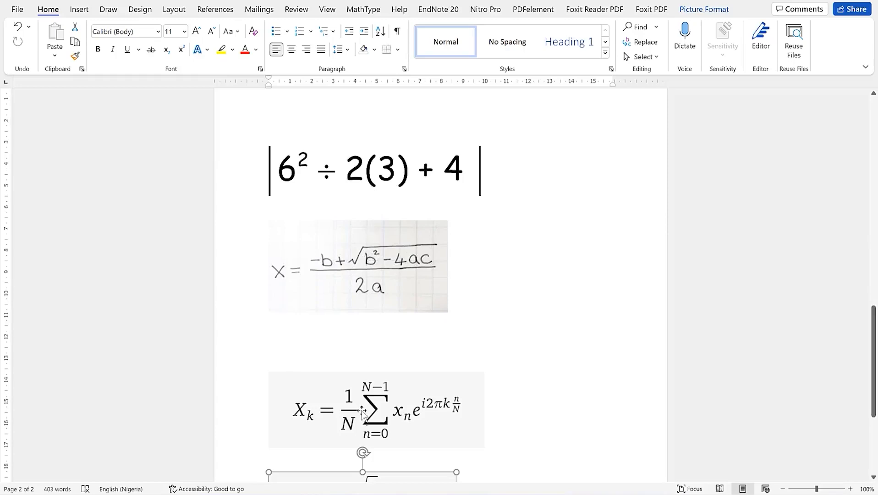
{"action": "scroll", "coordinate": [362, 415], "scroll_direction": "down", "scroll_amount": 3}
{"action": "scroll", "coordinate": [362, 414], "scroll_direction": "down", "scroll_amount": 1}
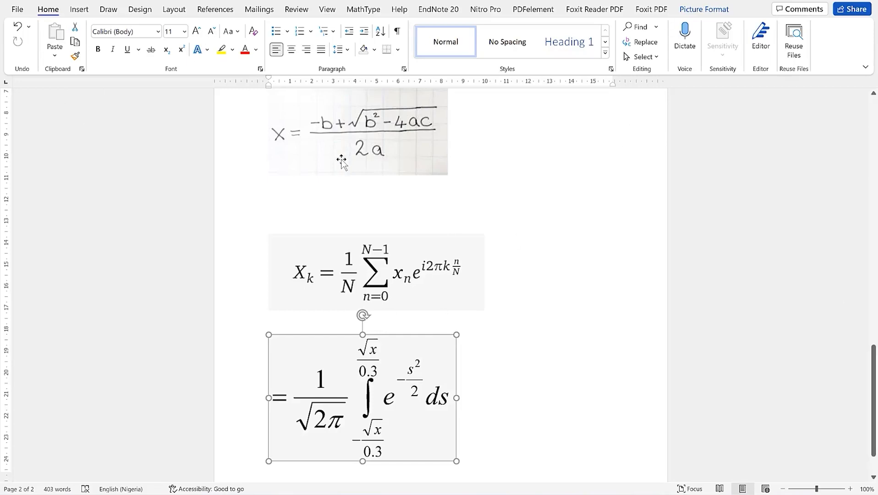
{"action": "scroll", "coordinate": [343, 158], "scroll_direction": "up", "scroll_amount": 5}
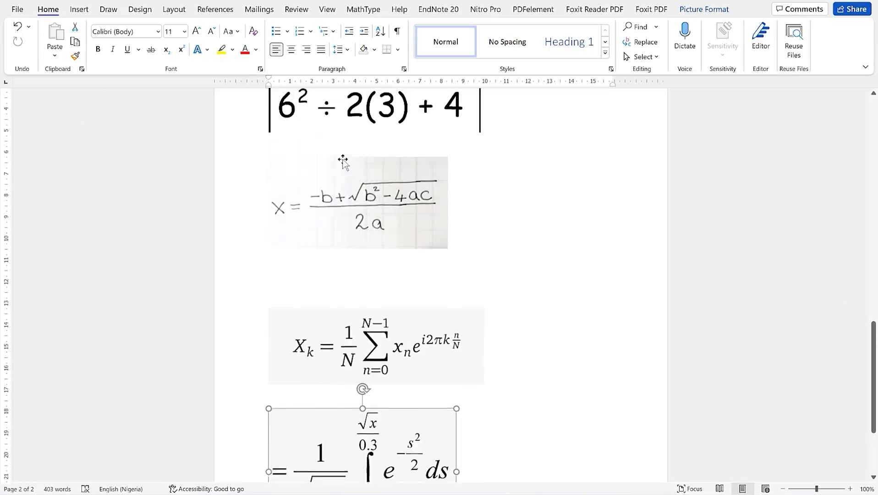
{"action": "left_click", "coordinate": [493, 197]}
{"action": "key", "text": "Return"}
{"action": "key", "text": "Return"}
{"action": "key", "text": "Up"}
{"action": "key", "text": "Up"}
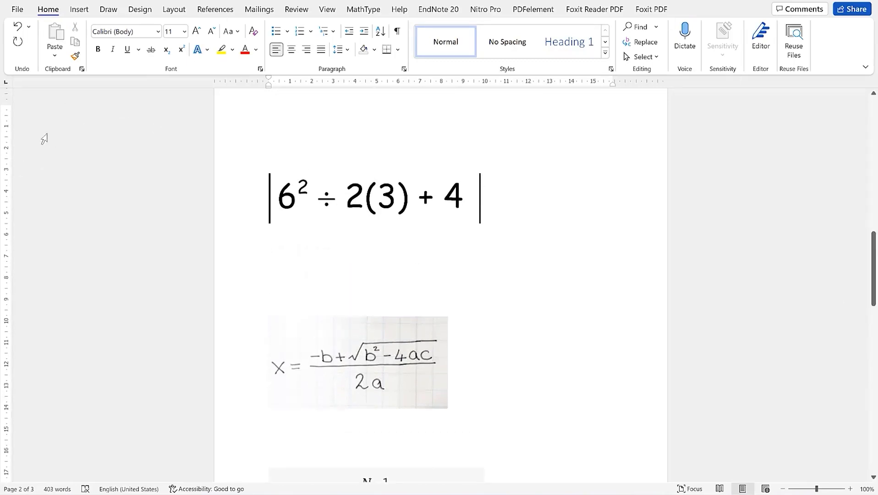
{"action": "left_click", "coordinate": [79, 9]}
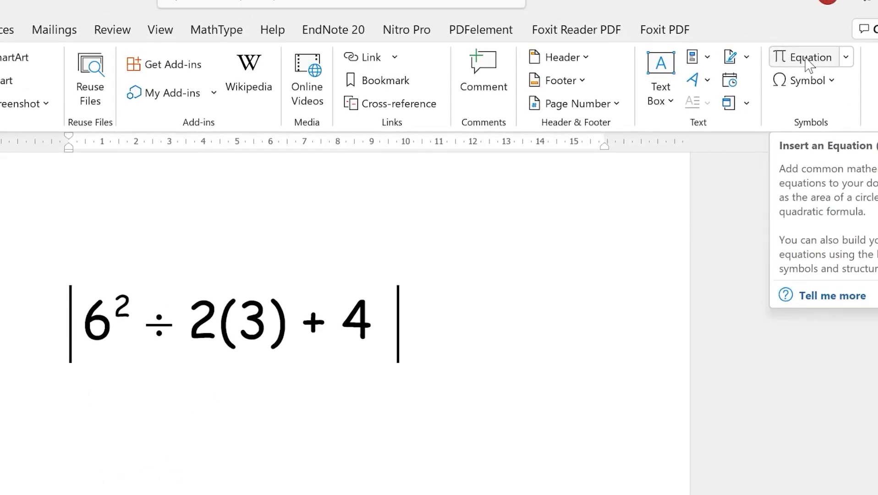
Insert an empty equation and browse the Greek Letters, Arrows and Scripts symbols, ending on Basic Math
{"action": "left_click", "coordinate": [810, 64]}
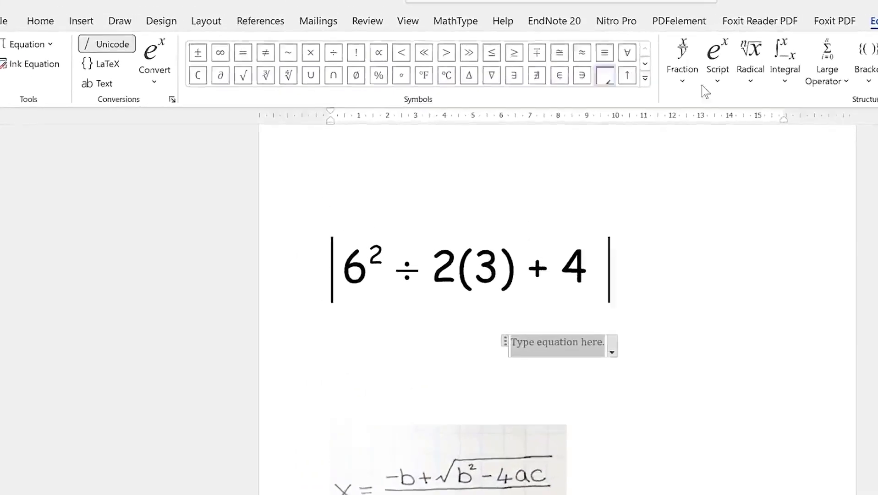
{"action": "left_click", "coordinate": [645, 79]}
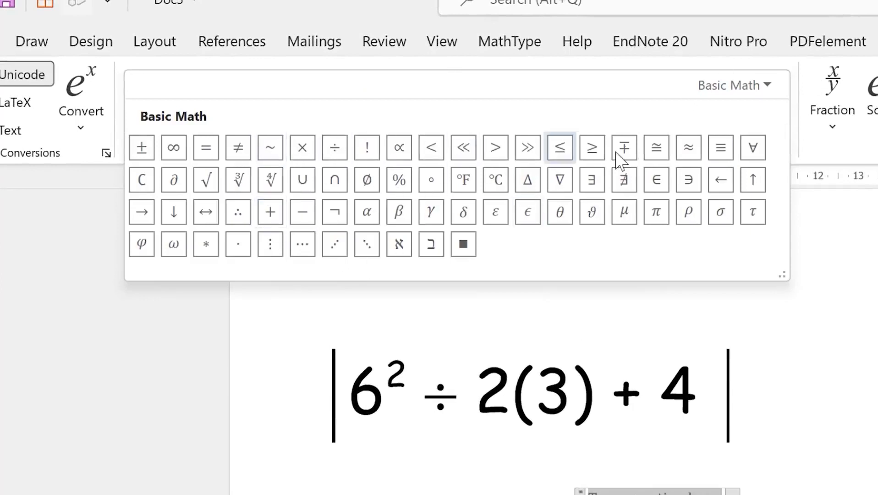
{"action": "left_click", "coordinate": [774, 87]}
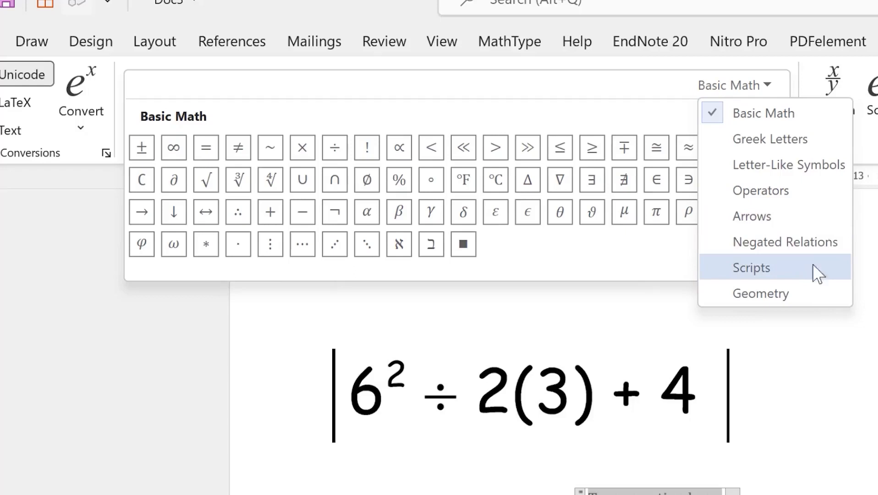
{"action": "left_click", "coordinate": [779, 144]}
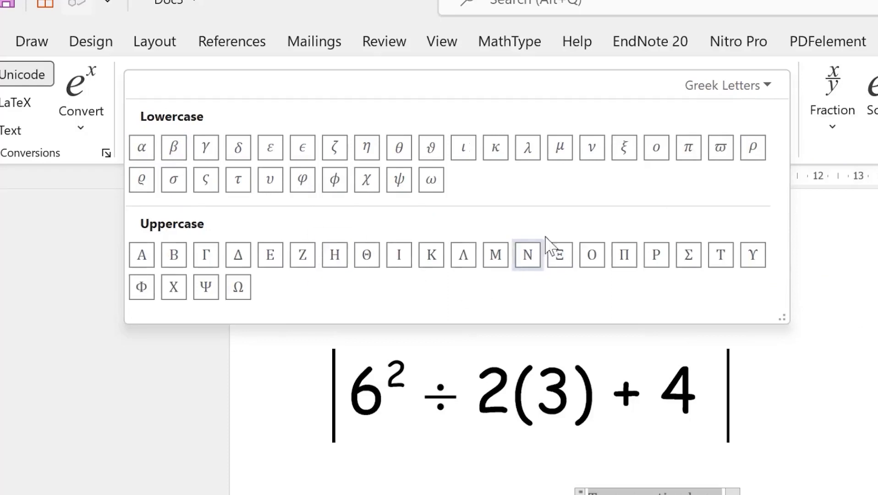
{"action": "left_click", "coordinate": [780, 91]}
{"action": "left_click", "coordinate": [809, 218]}
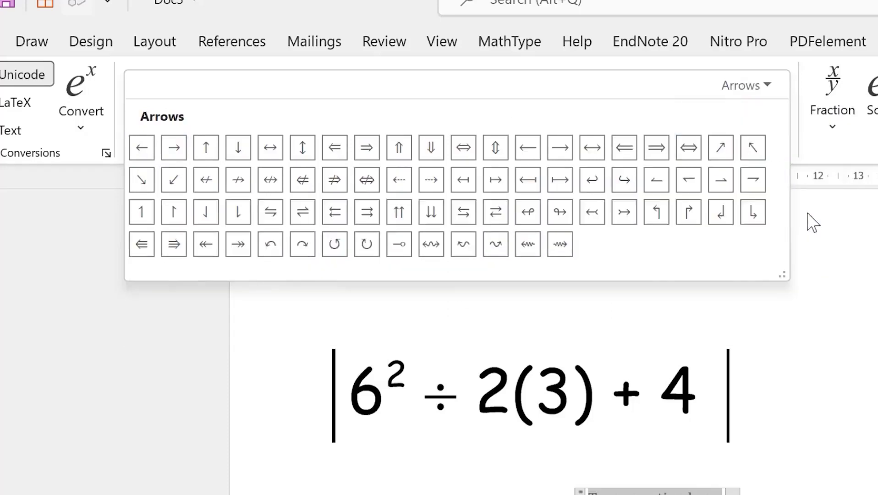
{"action": "left_click", "coordinate": [767, 88]}
{"action": "left_click", "coordinate": [809, 270]}
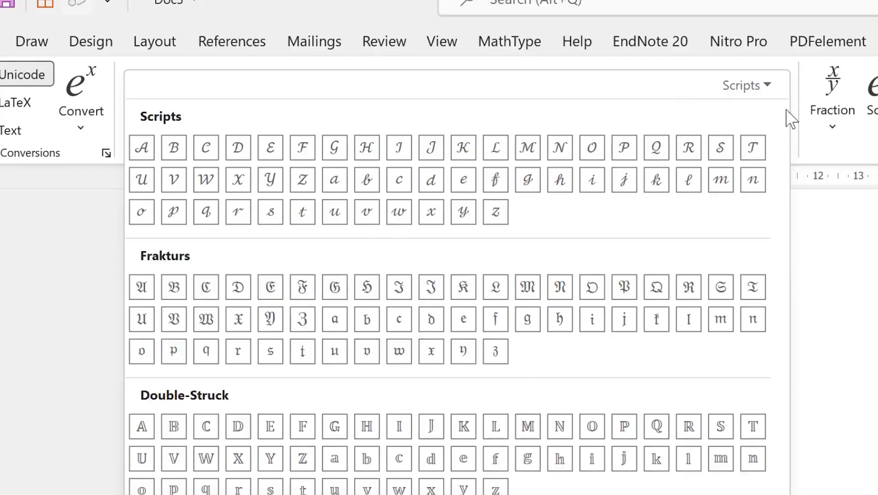
{"action": "left_click", "coordinate": [769, 87]}
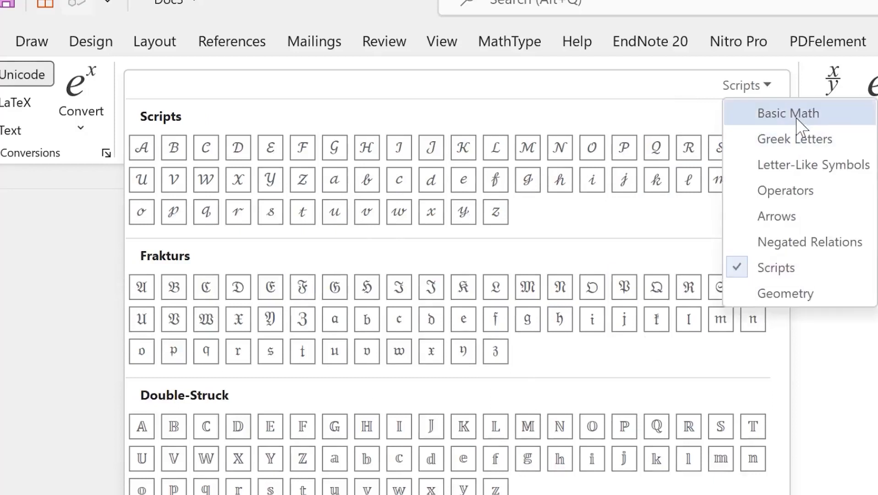
{"action": "left_click", "coordinate": [746, 114]}
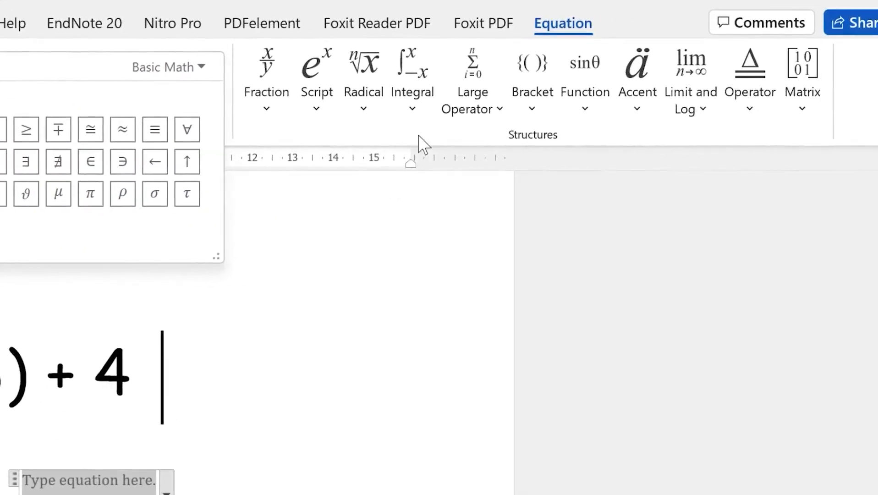
Preview the Fraction, Script, Radical, Integral and Large Operator equation templates
{"action": "left_click", "coordinate": [421, 134]}
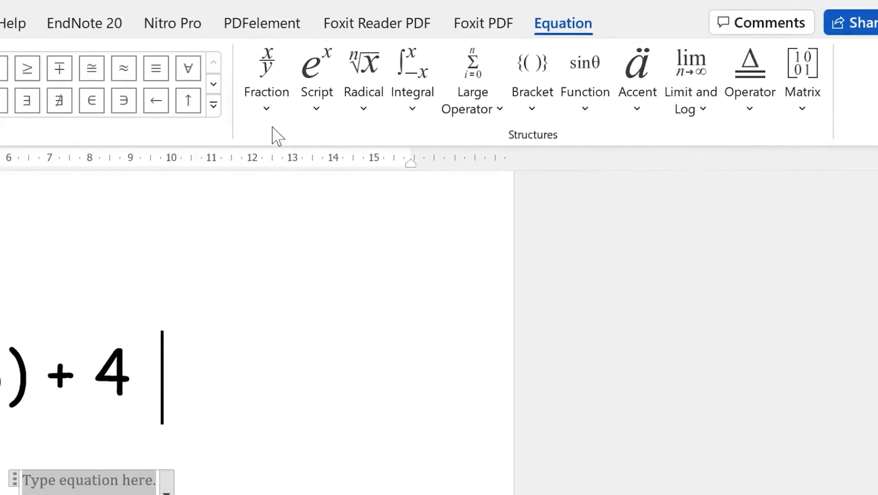
{"action": "left_click", "coordinate": [259, 110]}
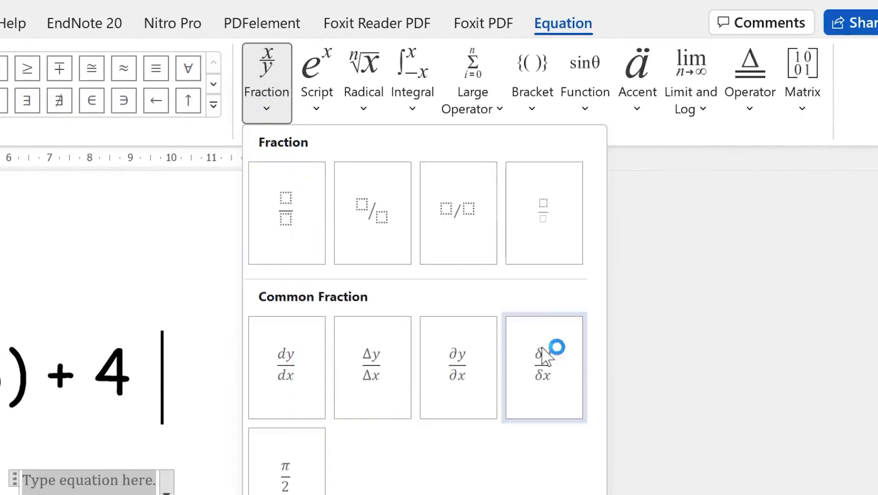
{"action": "left_click", "coordinate": [312, 115]}
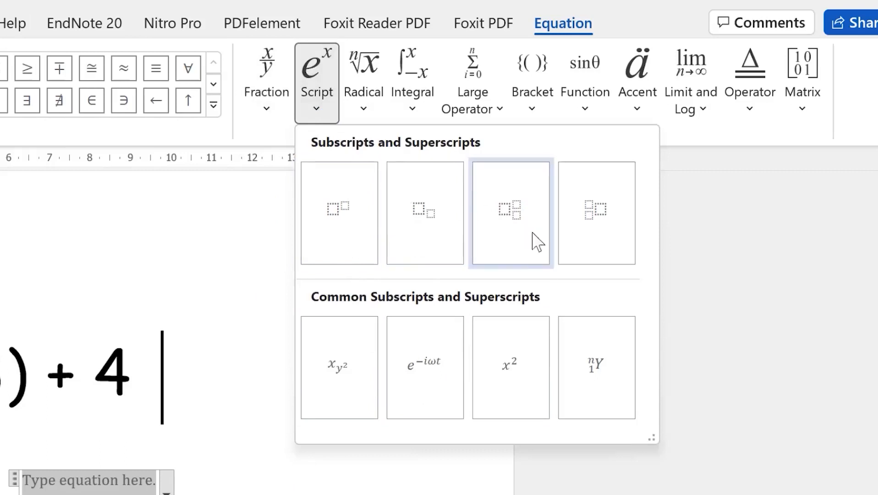
{"action": "left_click", "coordinate": [361, 104]}
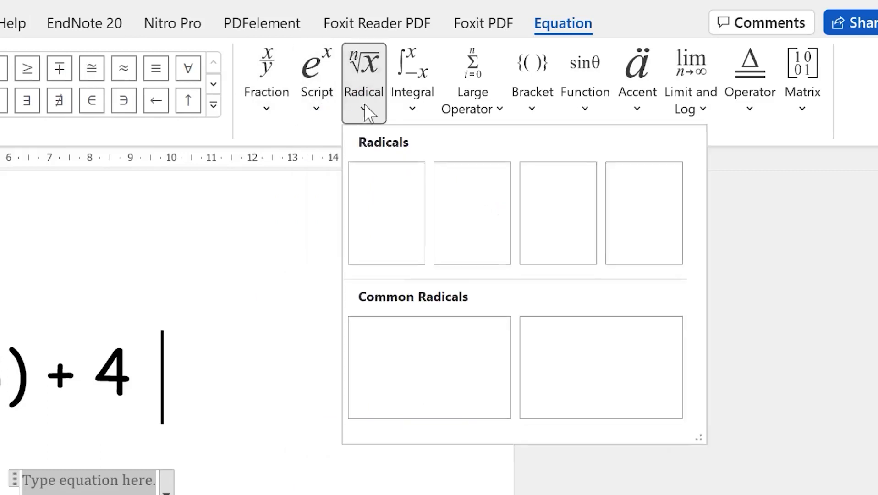
{"action": "left_click", "coordinate": [409, 110]}
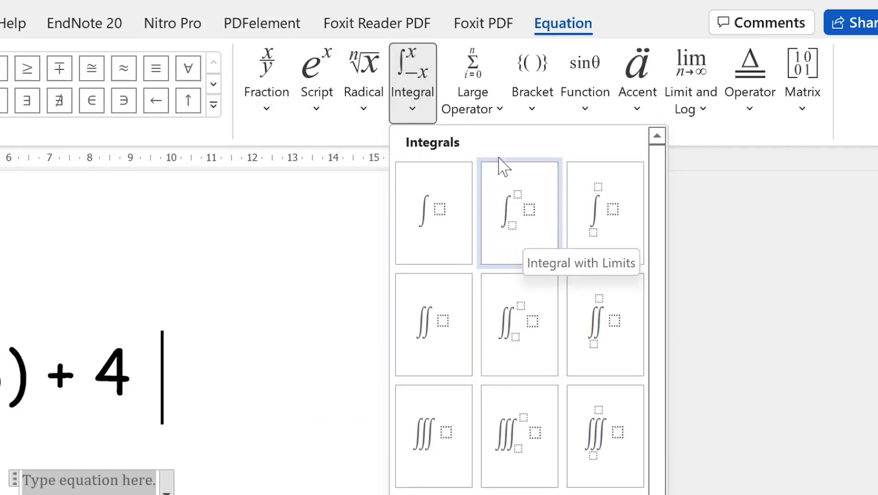
{"action": "left_click", "coordinate": [500, 110]}
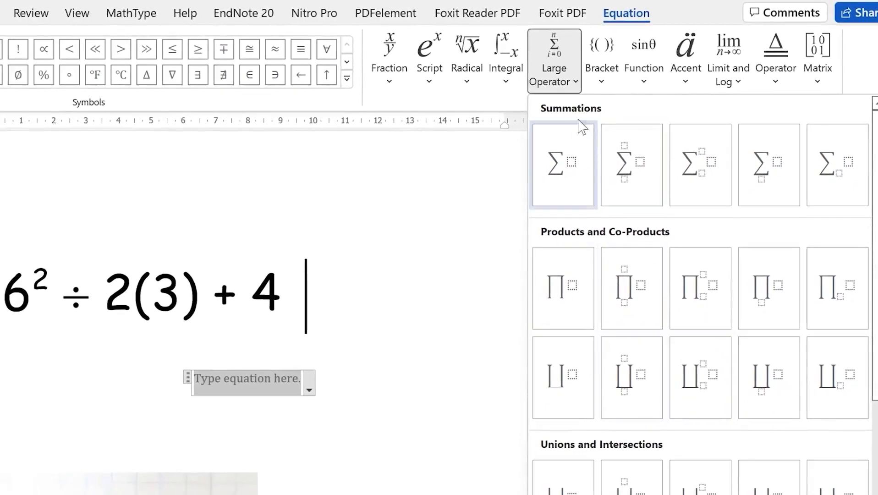
Preview the Bracket, Function, Accent, Limit and Log, Operator and Matrix templates, closing without inserting
{"action": "left_click", "coordinate": [602, 82]}
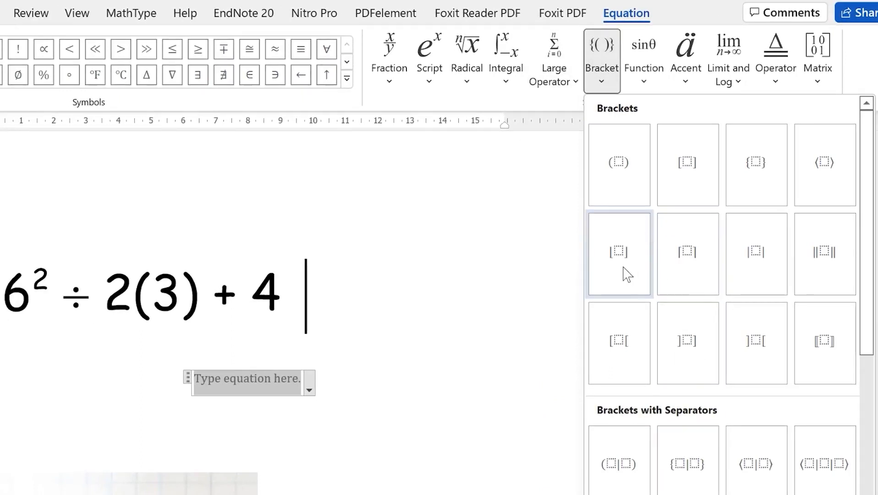
{"action": "left_click", "coordinate": [644, 82]}
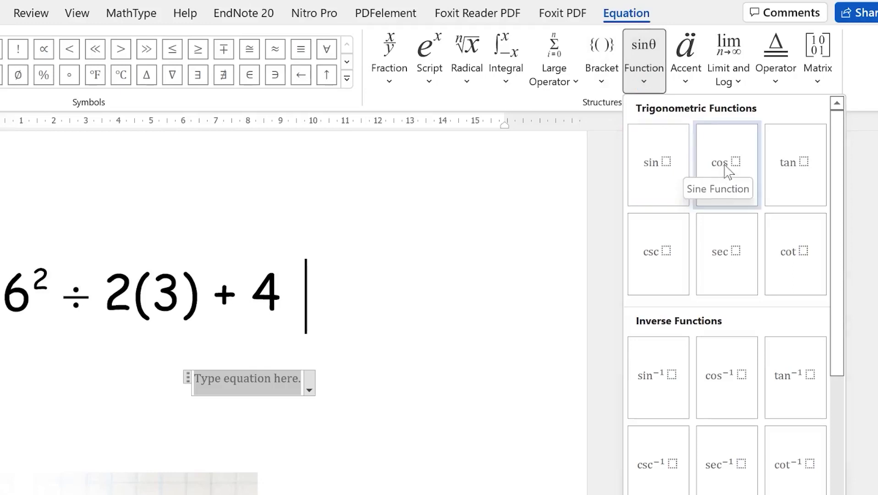
{"action": "left_click", "coordinate": [688, 85]}
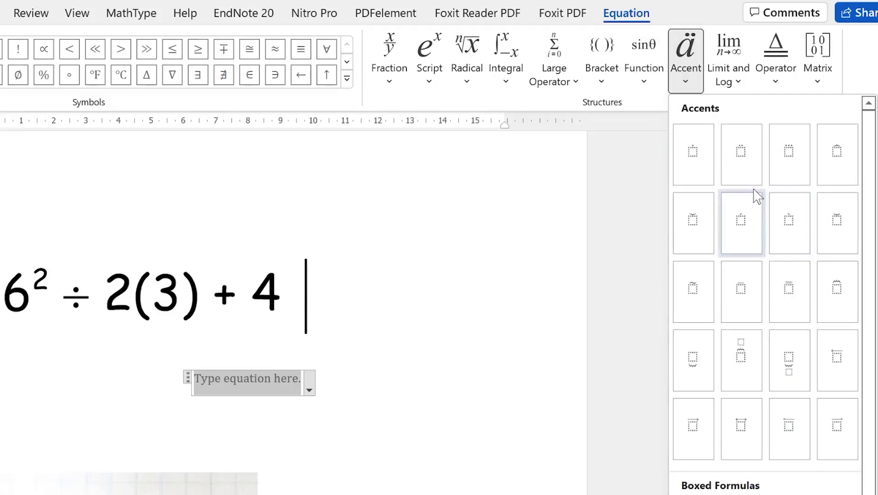
{"action": "left_click", "coordinate": [739, 84]}
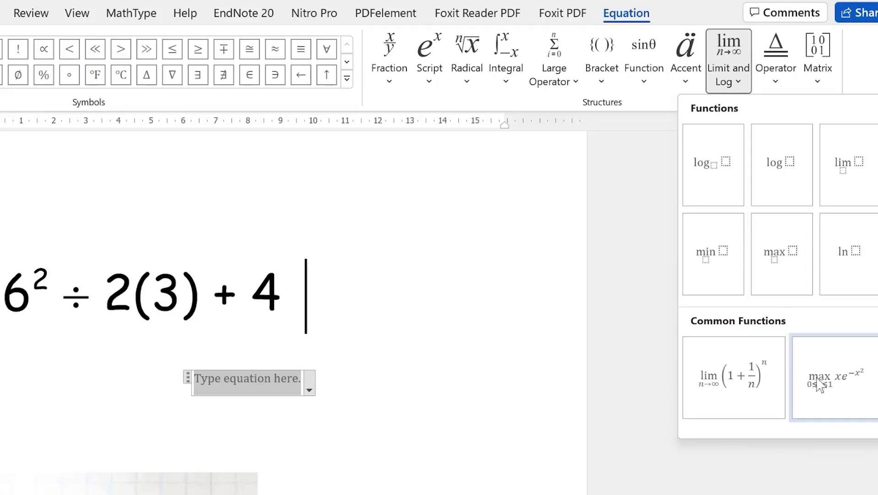
{"action": "left_click", "coordinate": [776, 84]}
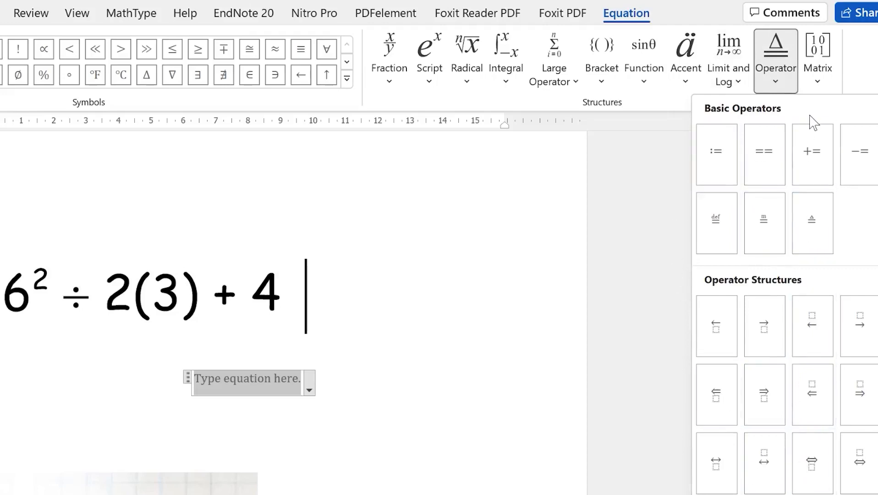
{"action": "left_click", "coordinate": [817, 85]}
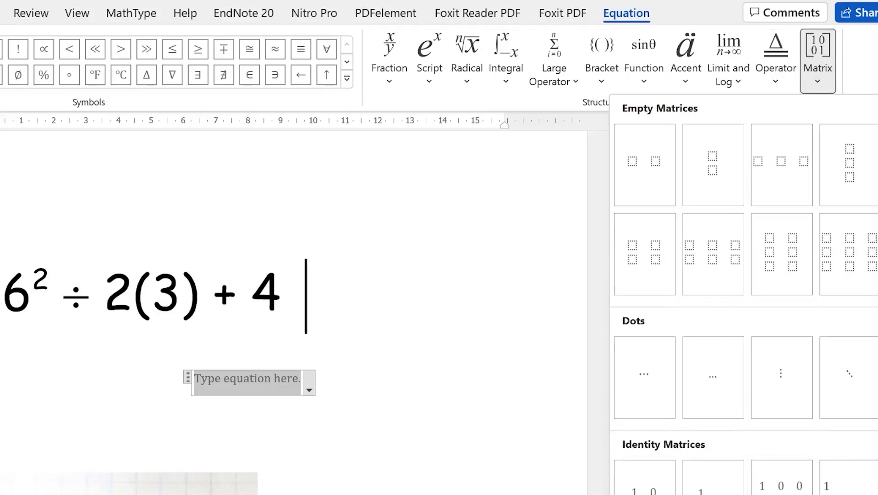
{"action": "key", "text": "Escape"}
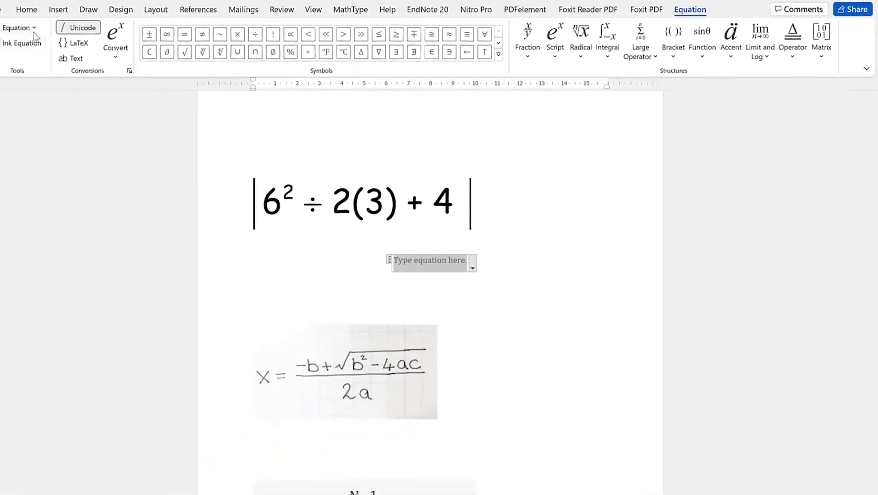
{"action": "left_click", "coordinate": [55, 26]}
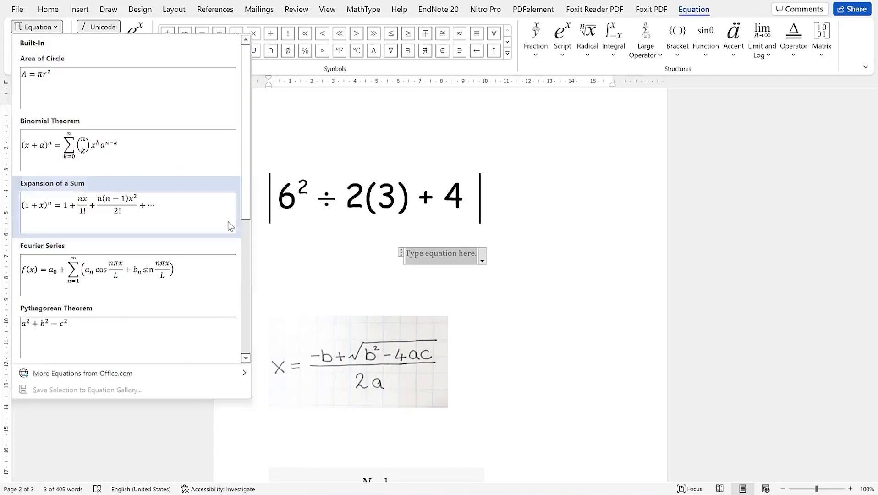
{"action": "scroll", "coordinate": [231, 252], "scroll_direction": "down", "scroll_amount": 5}
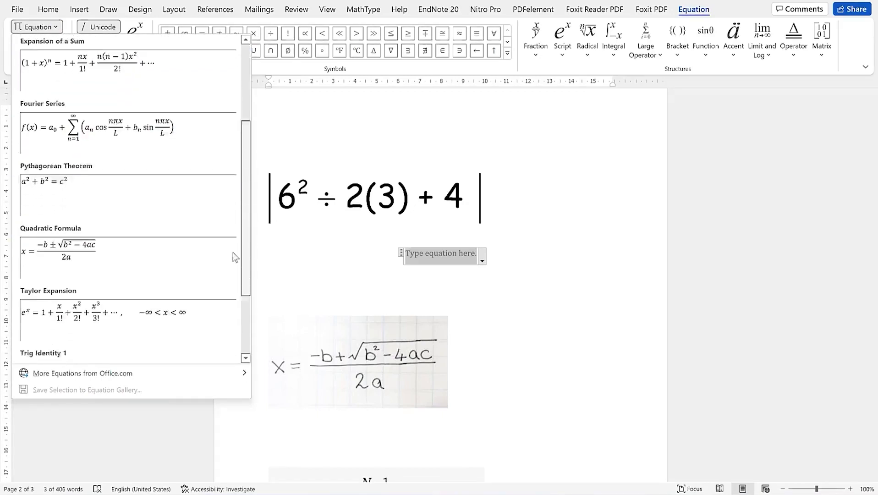
{"action": "scroll", "coordinate": [226, 298], "scroll_direction": "down", "scroll_amount": 2}
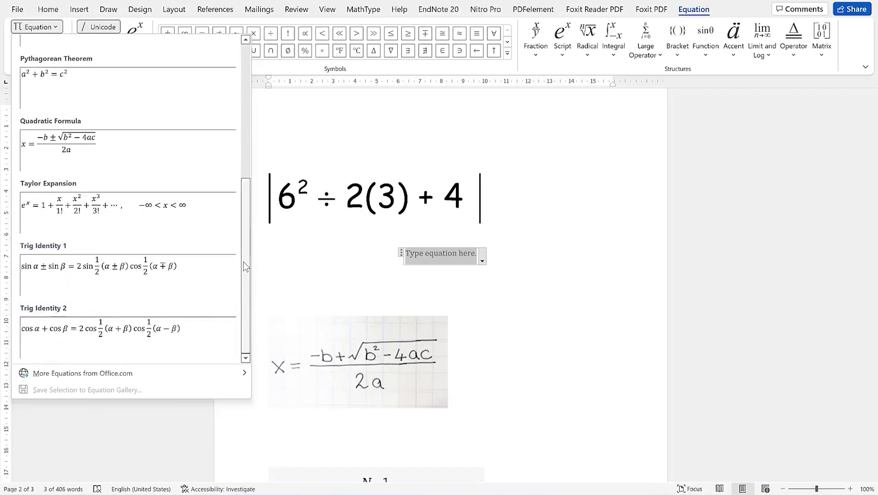
{"action": "scroll", "coordinate": [225, 228], "scroll_direction": "up", "scroll_amount": 1}
{"action": "scroll", "coordinate": [225, 228], "scroll_direction": "up", "scroll_amount": 3}
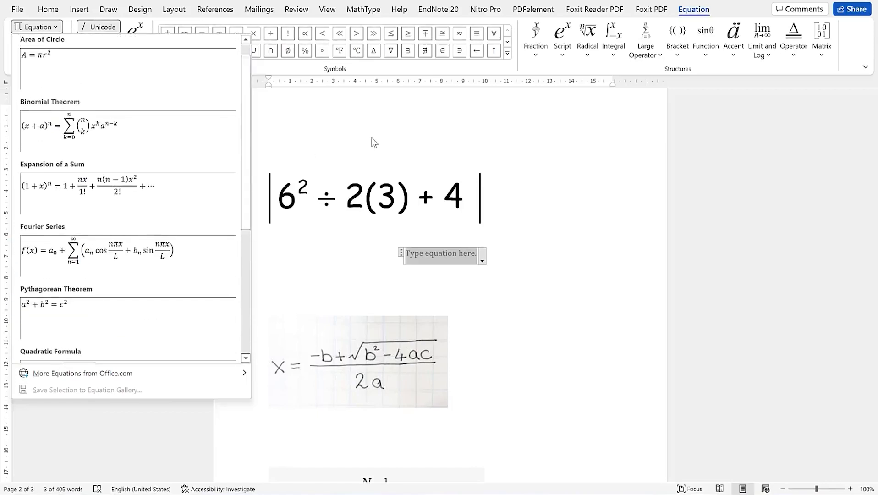
{"action": "left_click", "coordinate": [372, 141]}
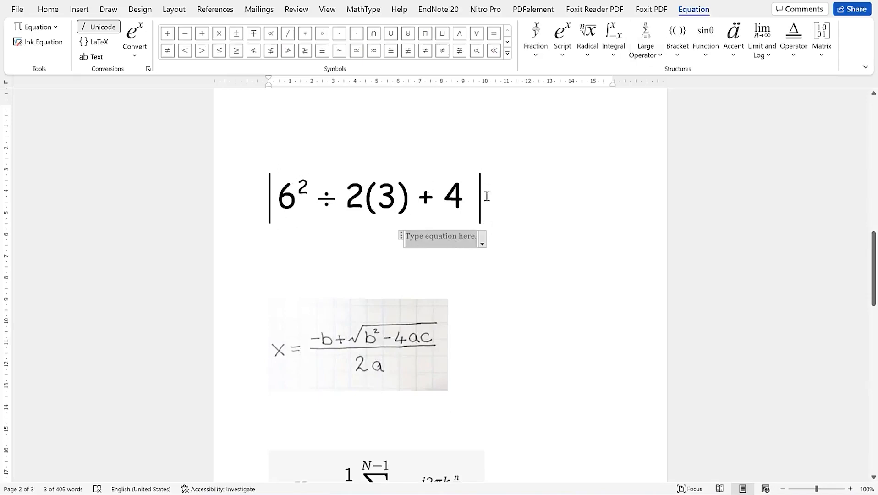
Start the equation with a bracket, 6 with superscript 2, a division sign and 2
{"action": "left_click", "coordinate": [677, 54]}
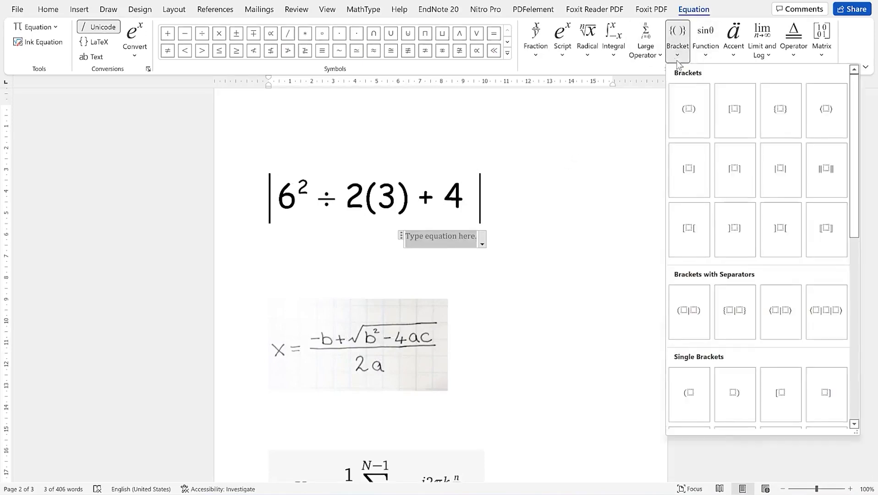
{"action": "left_click", "coordinate": [734, 169]}
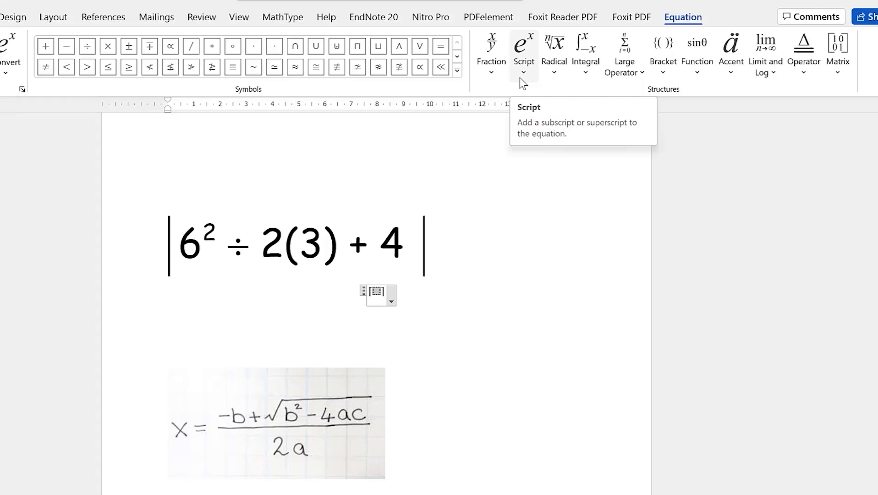
{"action": "left_click", "coordinate": [520, 78]}
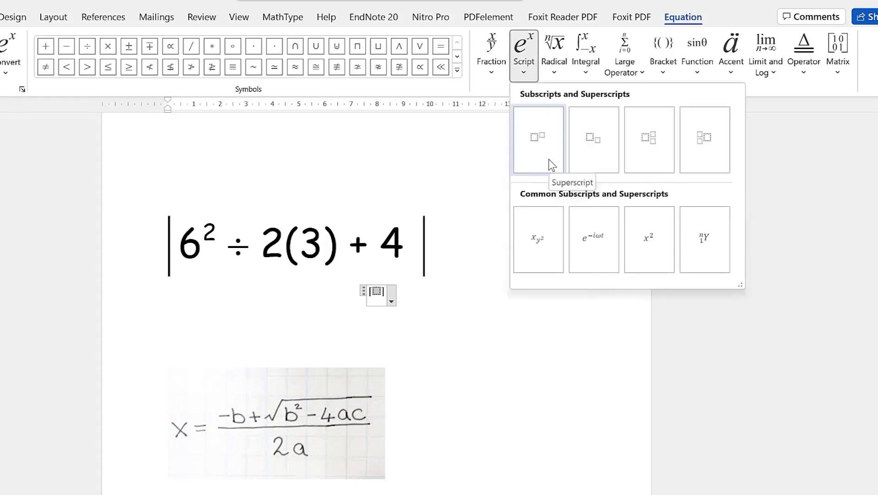
{"action": "left_click", "coordinate": [549, 159]}
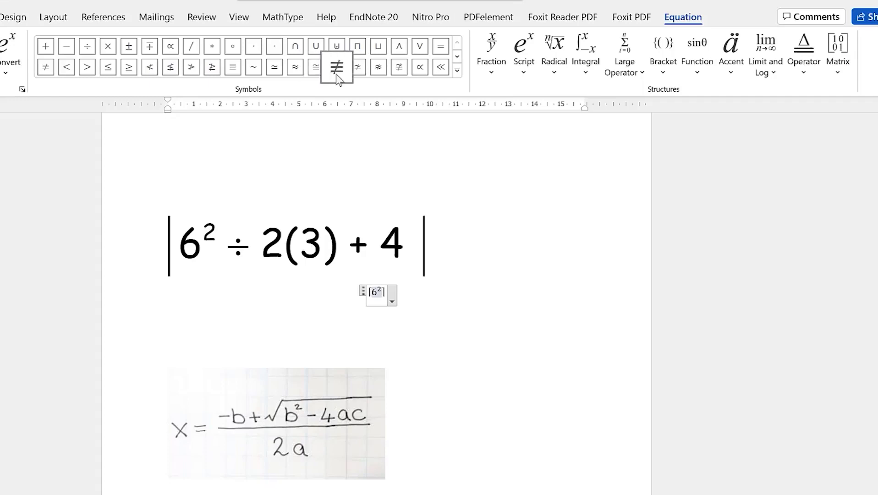
{"action": "left_click", "coordinate": [88, 48]}
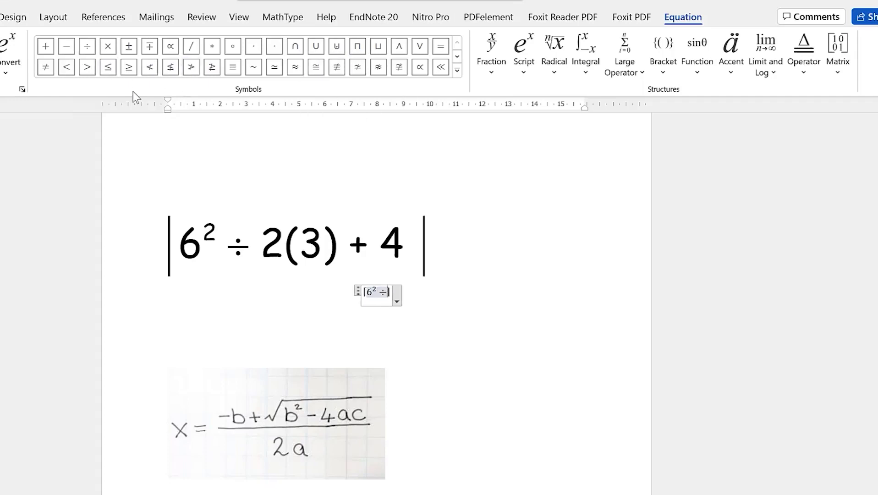
{"action": "type", "text": "2"}
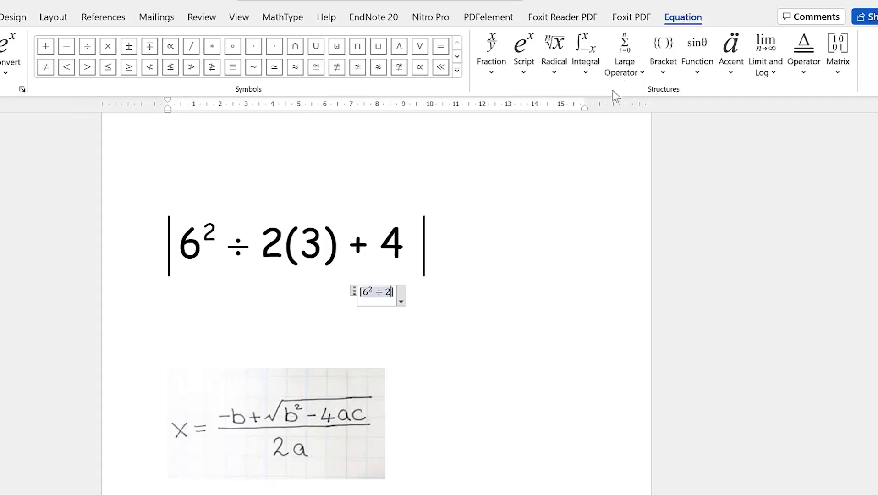
Finish it with (3) followed by + 4, then leave the equation
{"action": "left_click", "coordinate": [663, 68]}
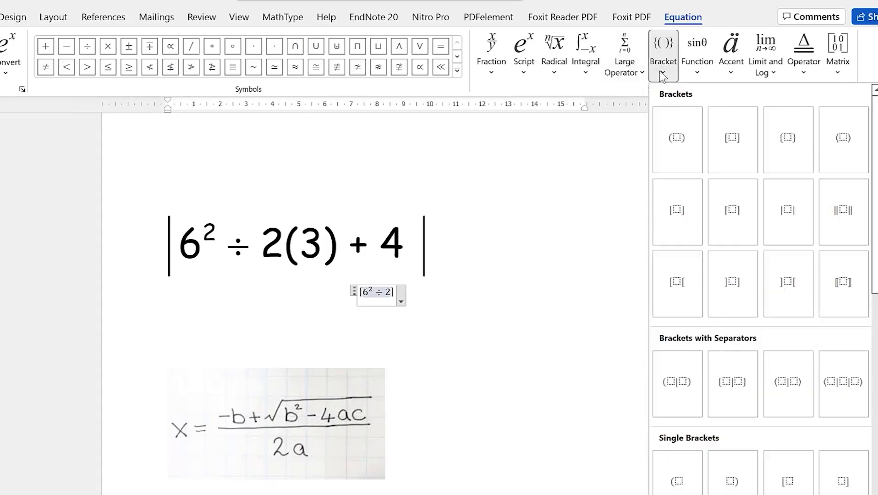
{"action": "left_click", "coordinate": [690, 154]}
{"action": "type", "text": "3"}
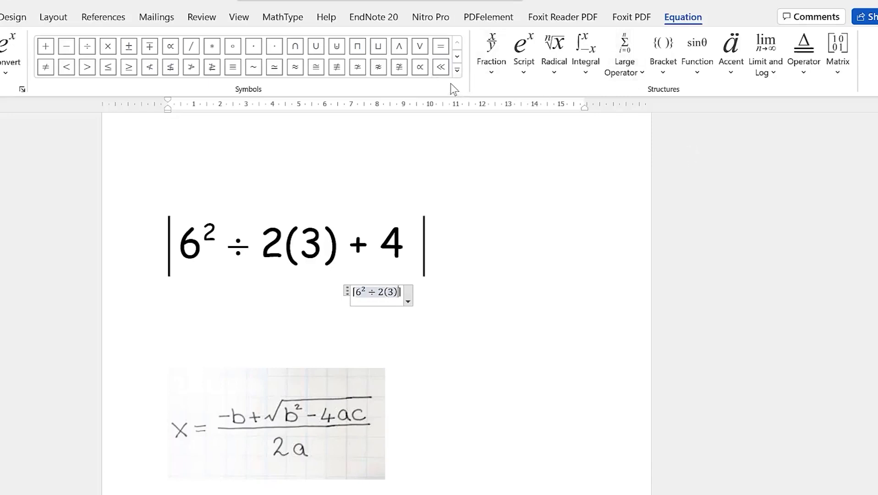
{"action": "left_click", "coordinate": [46, 51]}
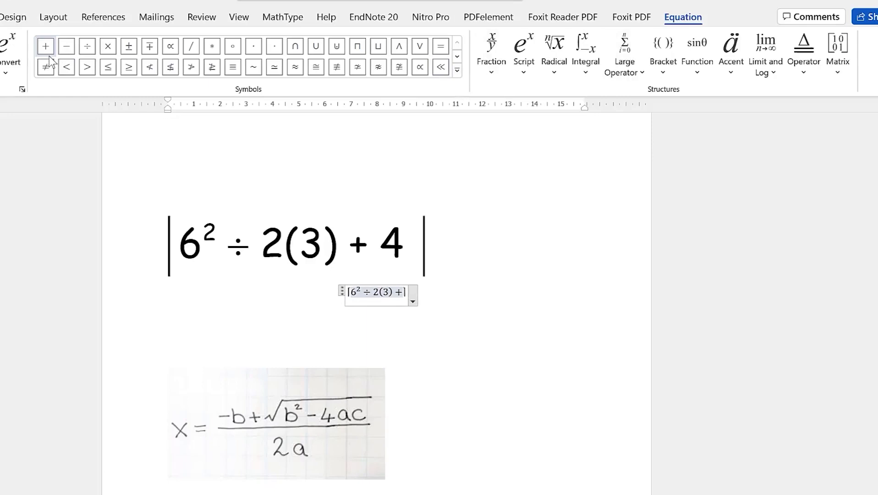
{"action": "type", "text": "4"}
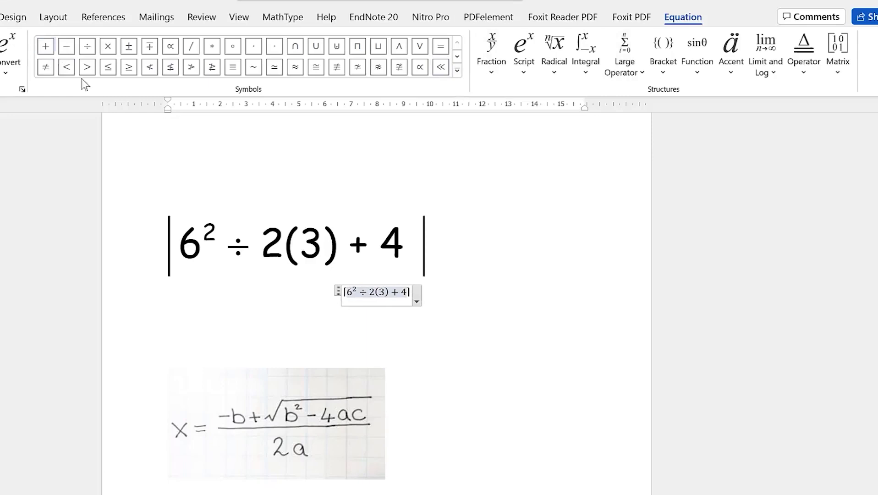
{"action": "left_click", "coordinate": [468, 315]}
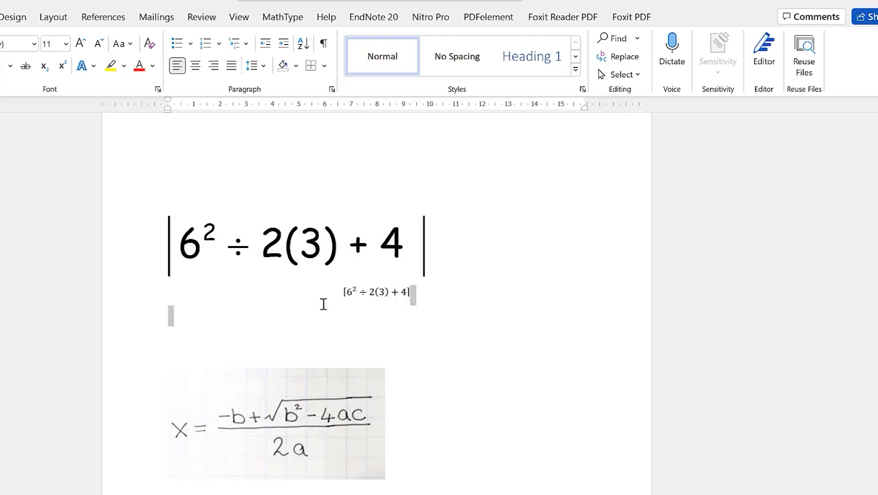
Start a new equation on a line below the quadratic formula picture, beginning with 'x ='
{"action": "scroll", "coordinate": [408, 478], "scroll_direction": "down", "scroll_amount": 2}
{"action": "scroll", "coordinate": [416, 473], "scroll_direction": "down", "scroll_amount": 1}
{"action": "left_click", "coordinate": [339, 363]}
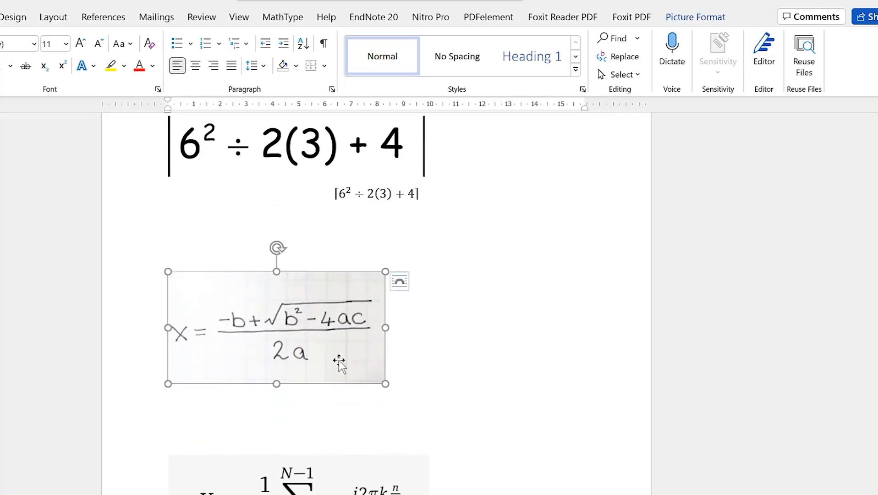
{"action": "left_click", "coordinate": [414, 381]}
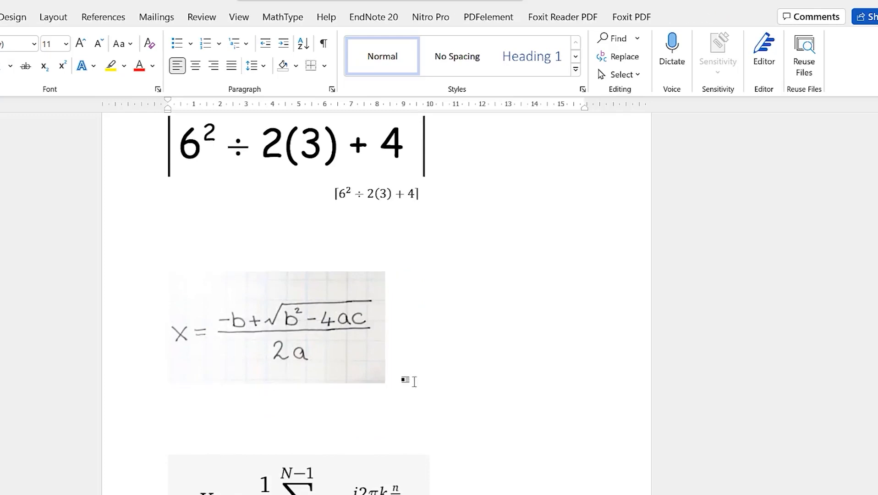
{"action": "key", "text": "Return"}
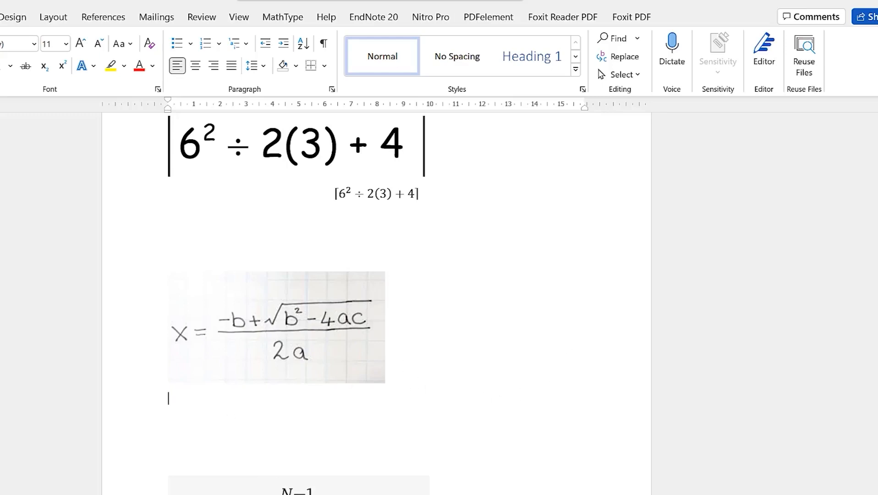
{"action": "left_click", "coordinate": [0, 17]}
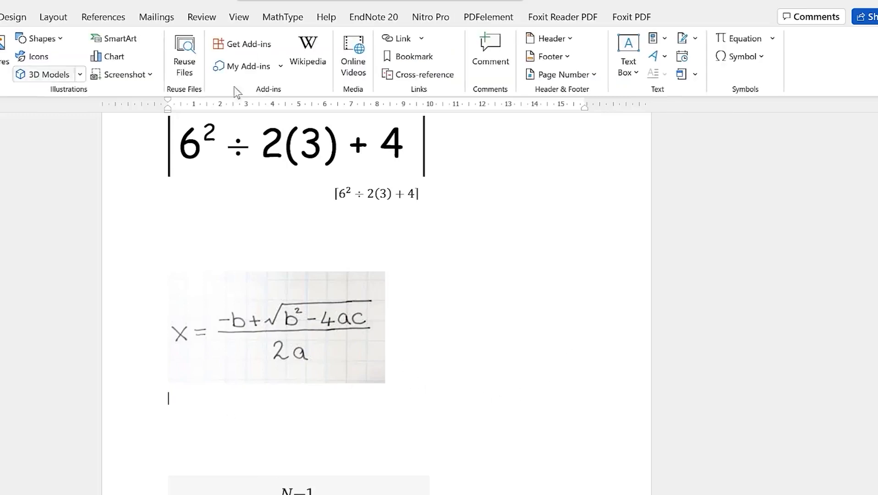
{"action": "left_click", "coordinate": [743, 36]}
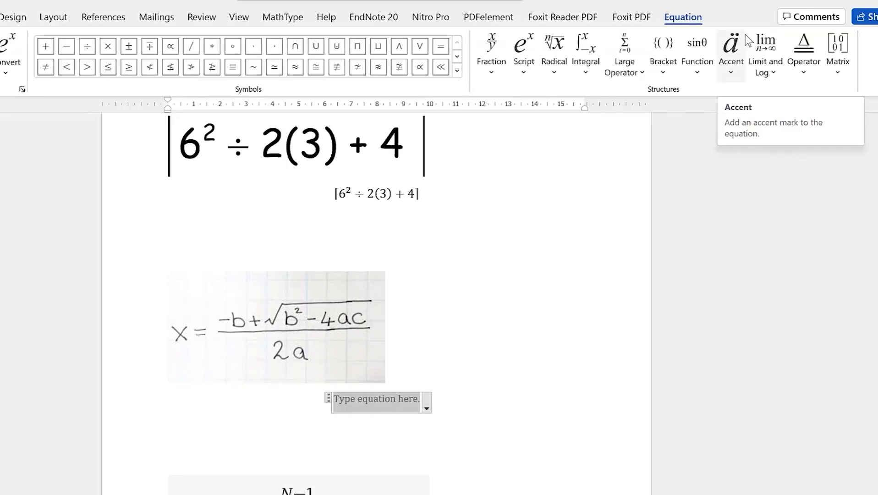
{"action": "type", "text": "x"}
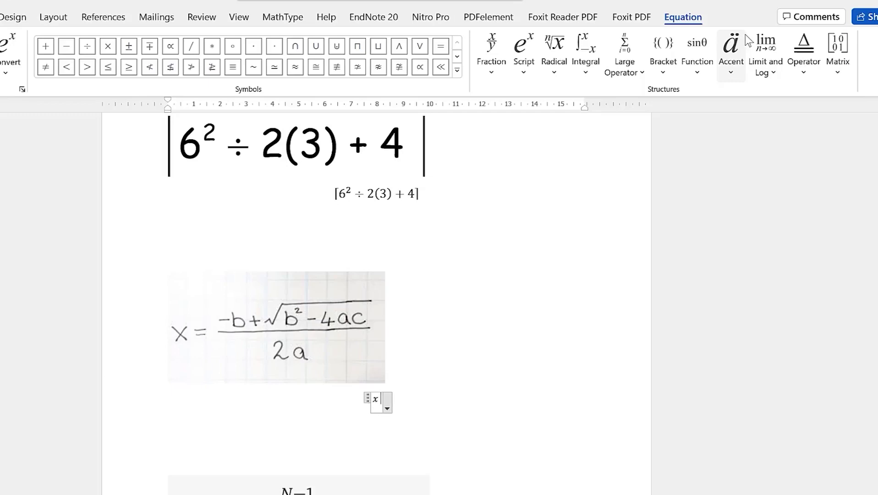
{"action": "type", "text": " ="}
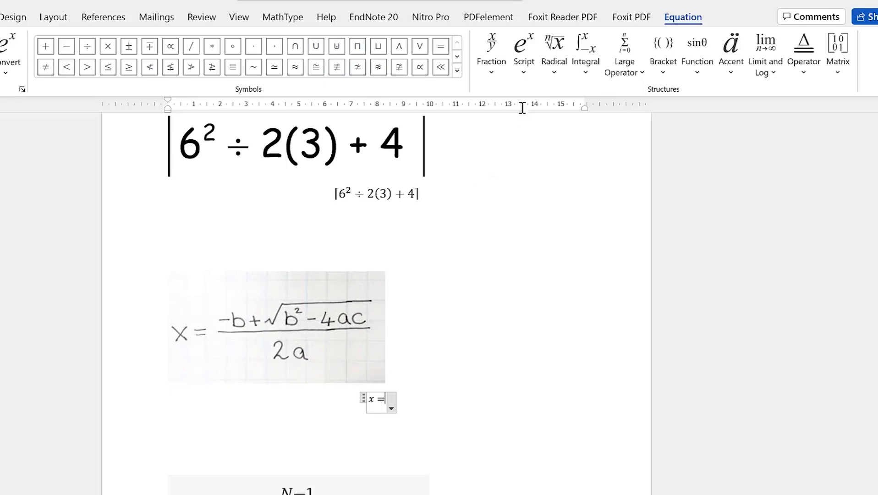
Add a stacked fraction after x = and type −b+ in its numerator
{"action": "left_click", "coordinate": [490, 75]}
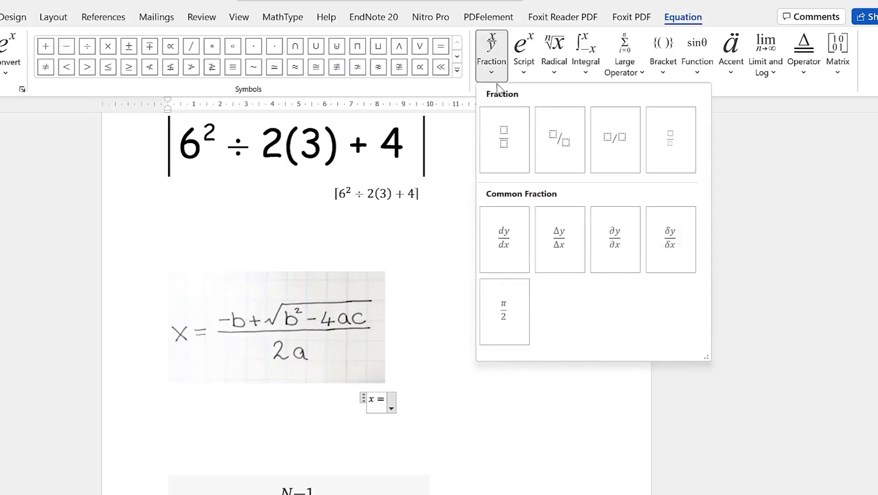
{"action": "left_click", "coordinate": [506, 134]}
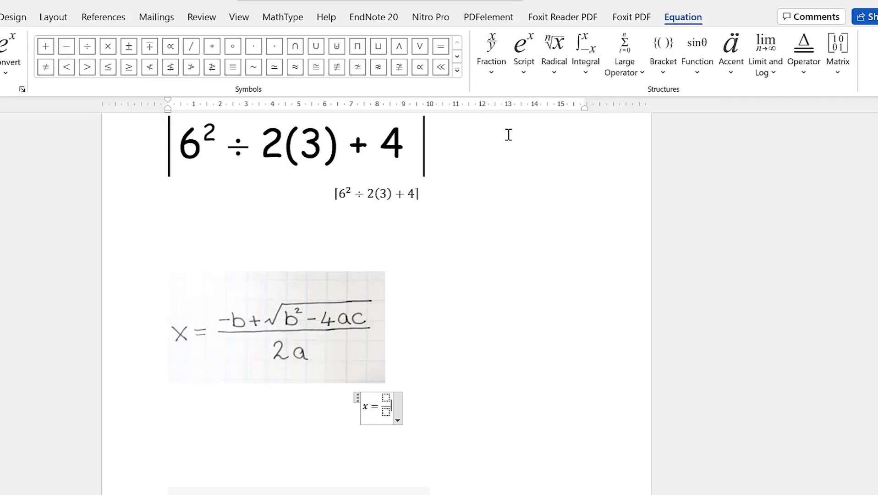
{"action": "key", "text": "Up"}
{"action": "key", "text": "Down"}
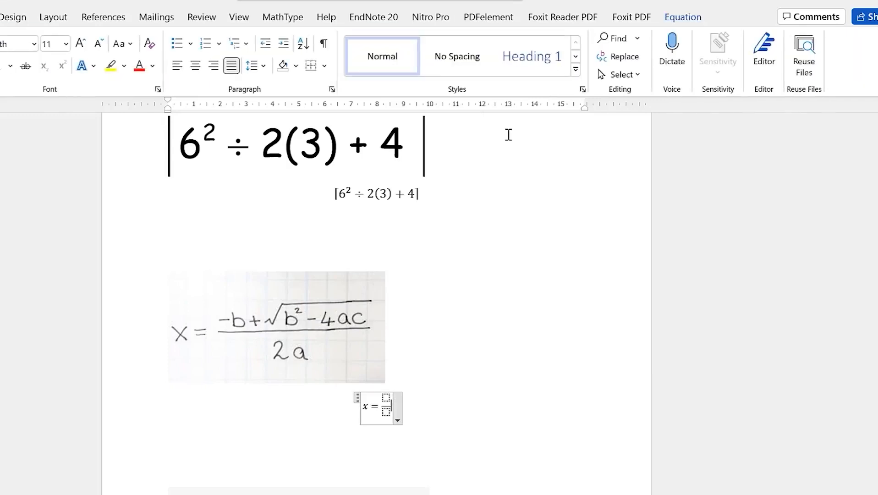
{"action": "key", "text": "Left"}
{"action": "key", "text": "Up"}
{"action": "type", "text": "-"}
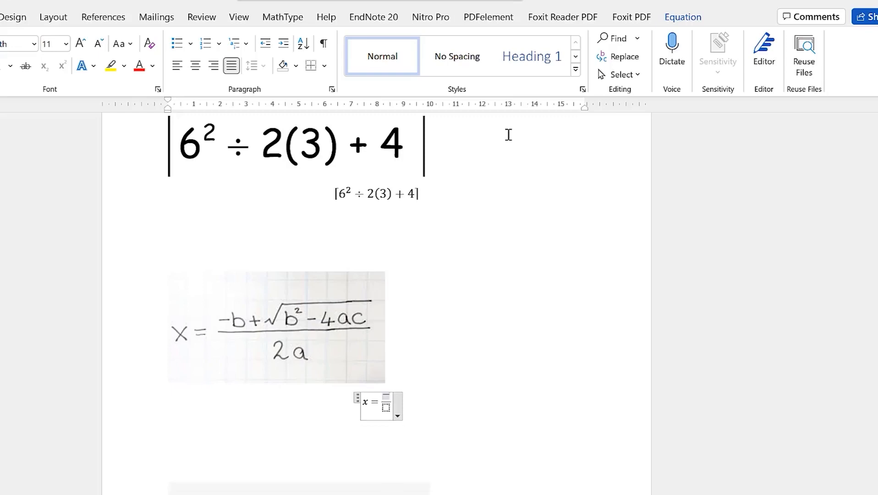
{"action": "type", "text": "b"}
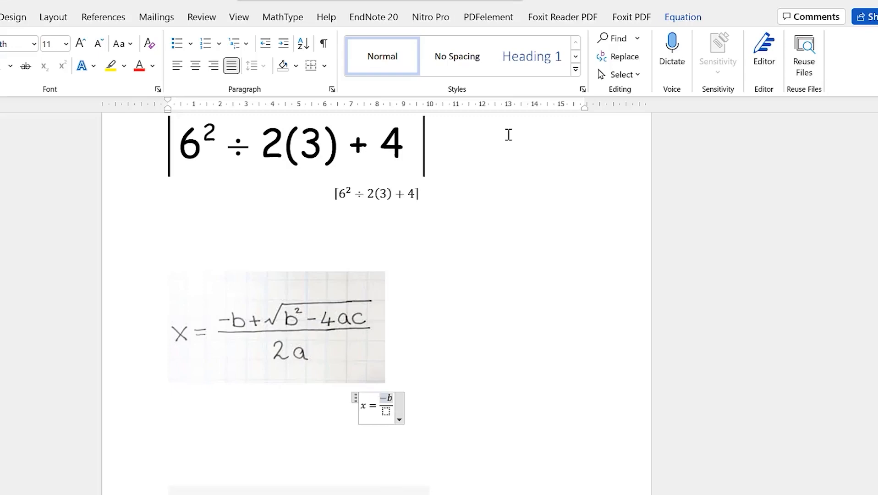
{"action": "type", "text": "+"}
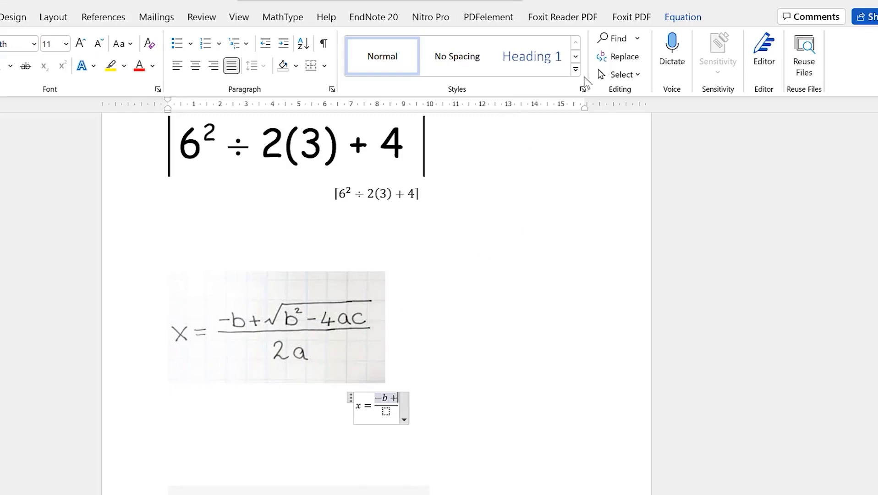
Complete the numerator with √(b²−4ac) and put 2a in the denominator
{"action": "left_click", "coordinate": [407, 409]}
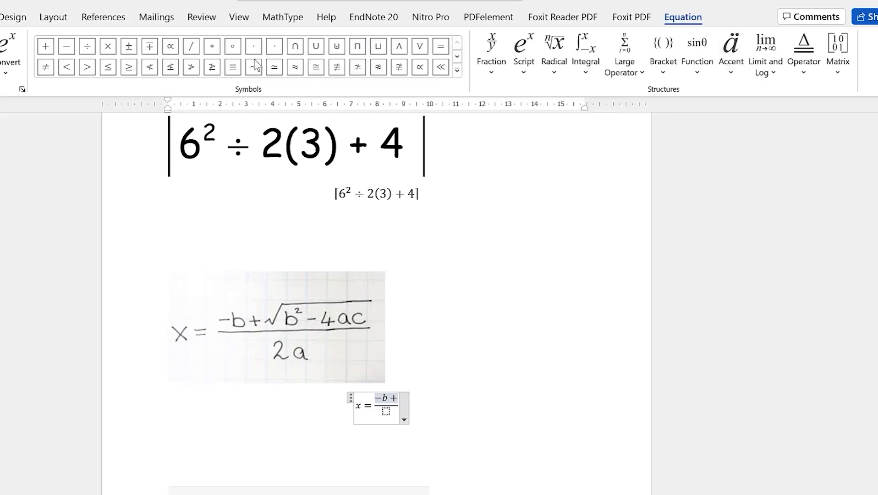
{"action": "left_click", "coordinate": [554, 72]}
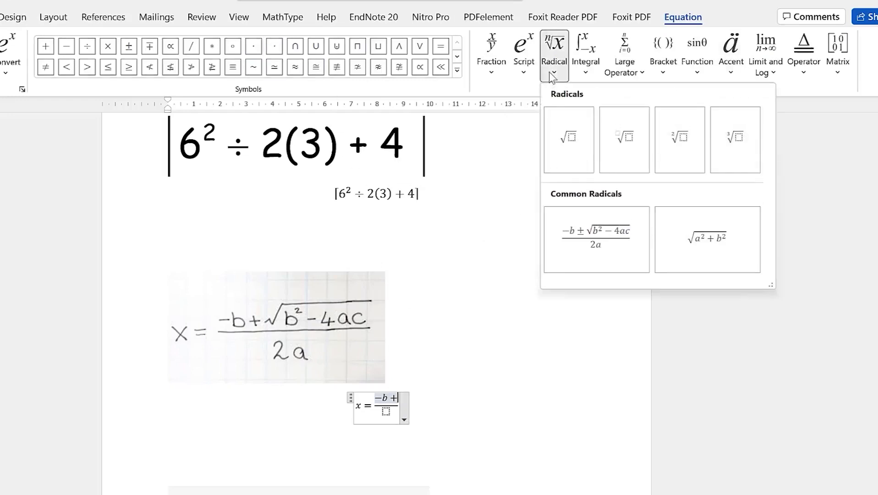
{"action": "left_click", "coordinate": [562, 158]}
{"action": "key", "text": "Left"}
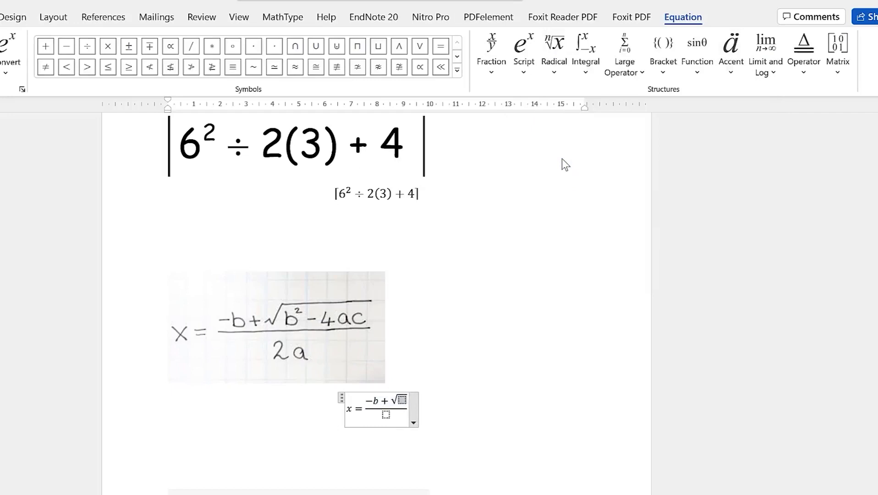
{"action": "left_click", "coordinate": [523, 72]}
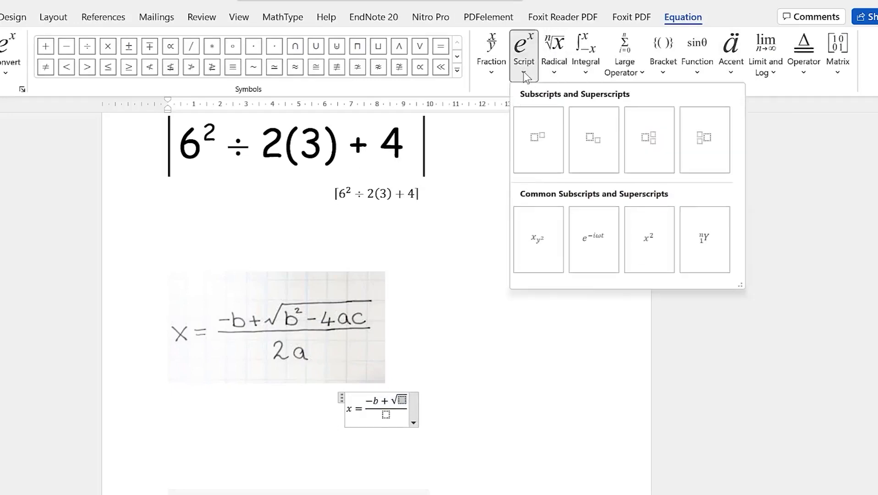
{"action": "left_click", "coordinate": [545, 153]}
{"action": "type", "text": "b"}
{"action": "type", "text": "2"}
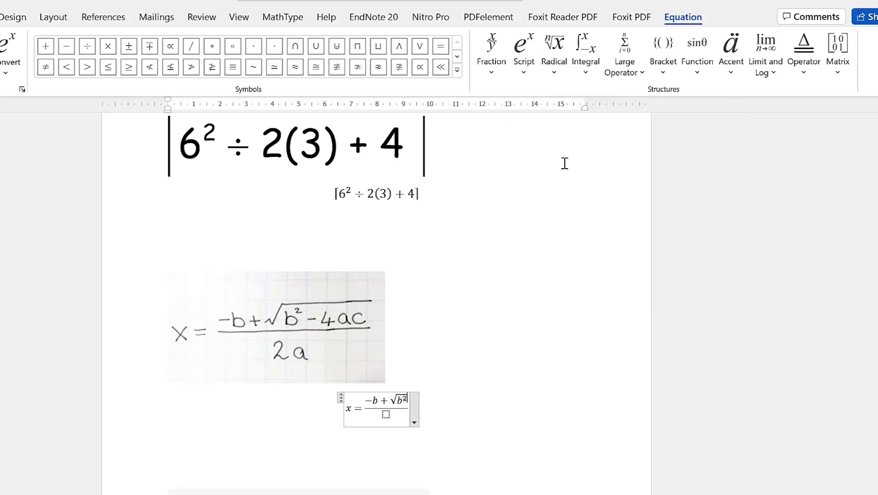
{"action": "key", "text": "Right"}
{"action": "type", "text": "-"}
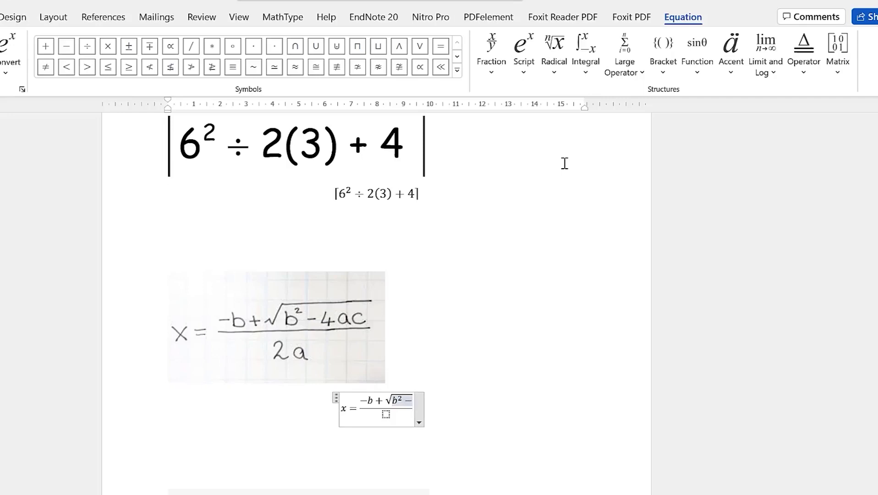
{"action": "type", "text": "4ac"}
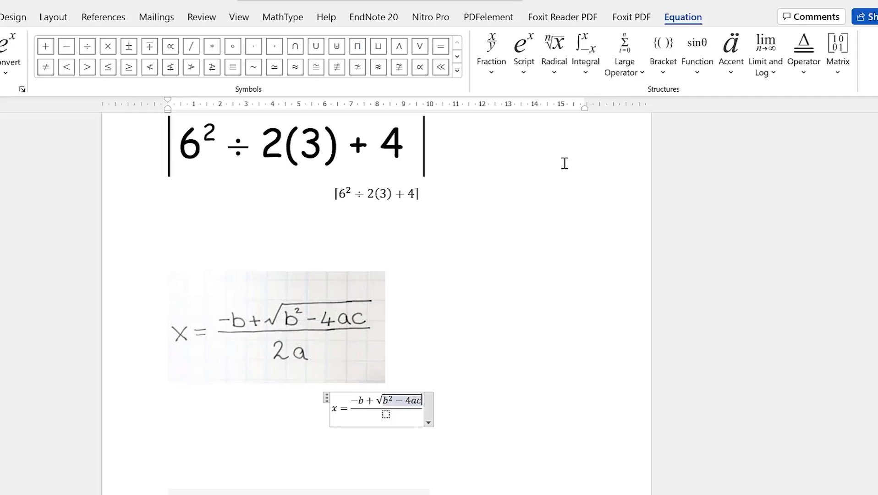
{"action": "key", "text": "Down"}
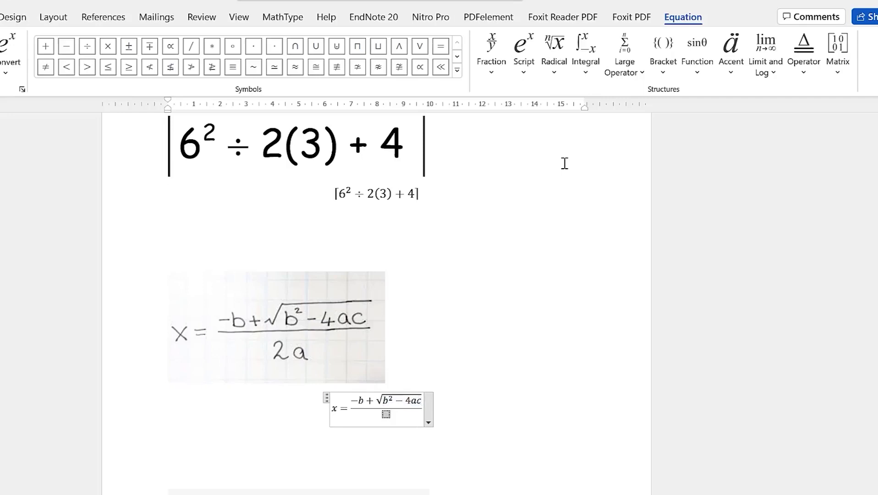
{"action": "type", "text": "2a"}
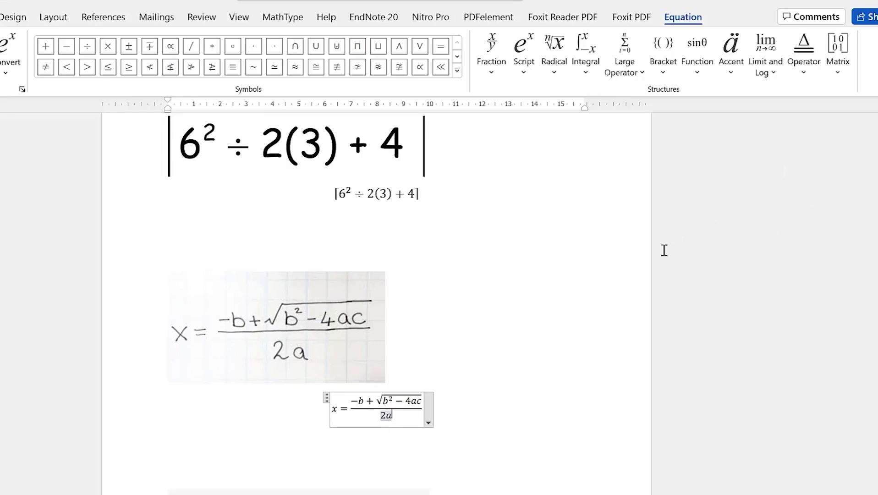
{"action": "left_click", "coordinate": [565, 398]}
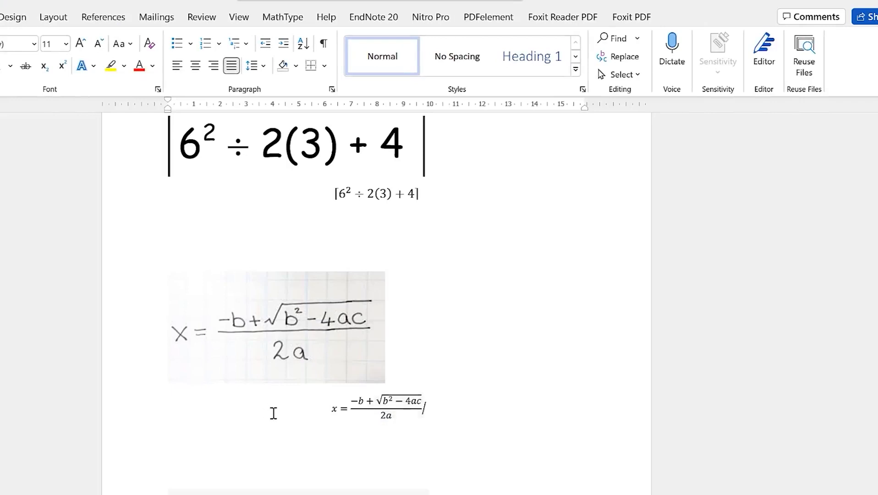
Enlarge the font size of the typed quadratic equation by five steps
{"action": "left_click_drag", "start_coordinate": [326, 407], "coordinate": [422, 418]}
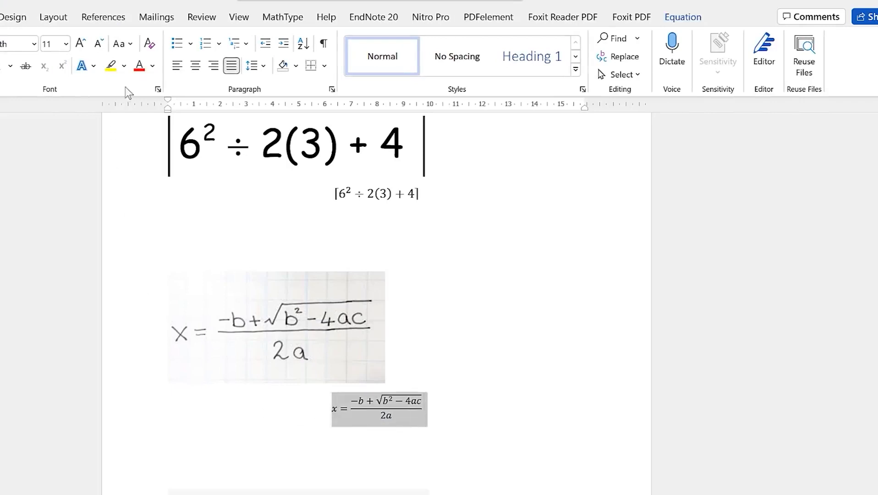
{"action": "left_click", "coordinate": [81, 44]}
{"action": "left_click", "coordinate": [83, 44]}
{"action": "left_click", "coordinate": [84, 44]}
{"action": "left_click", "coordinate": [84, 44]}
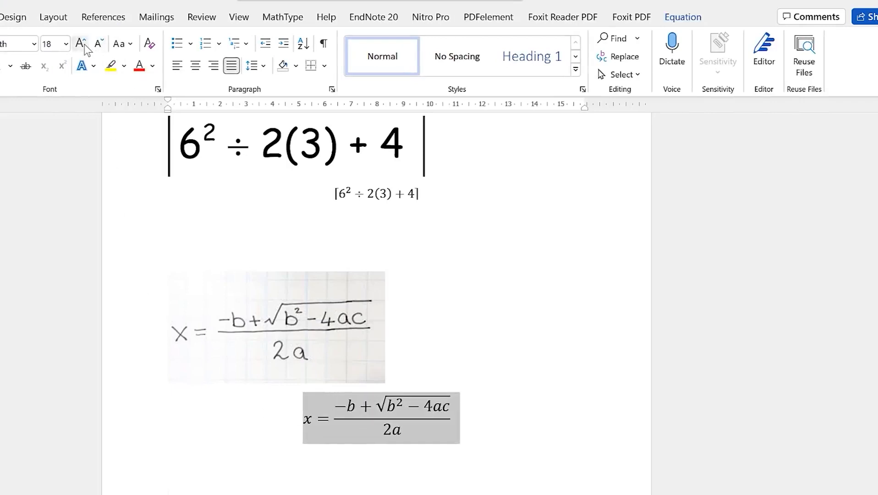
{"action": "left_click", "coordinate": [83, 45]}
{"action": "left_click", "coordinate": [541, 405]}
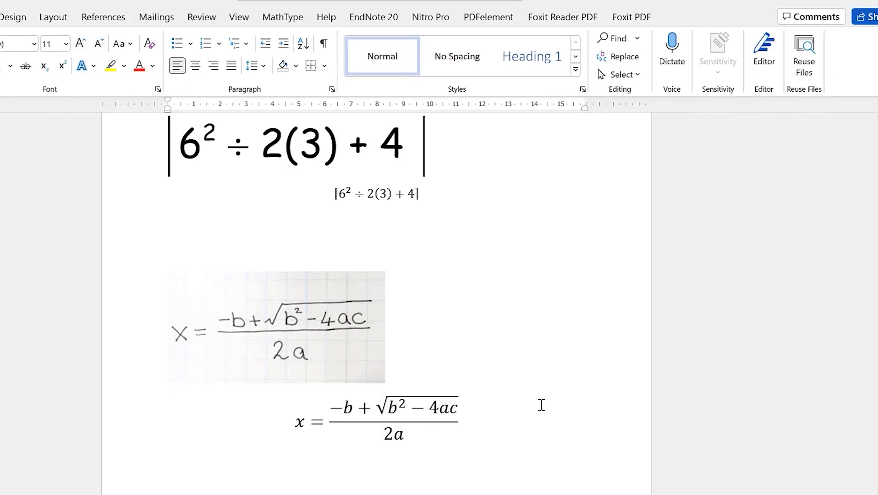
Place the cursor after the Fourier transform picture and show the Insert tab
{"action": "scroll", "coordinate": [494, 450], "scroll_direction": "down", "scroll_amount": 5}
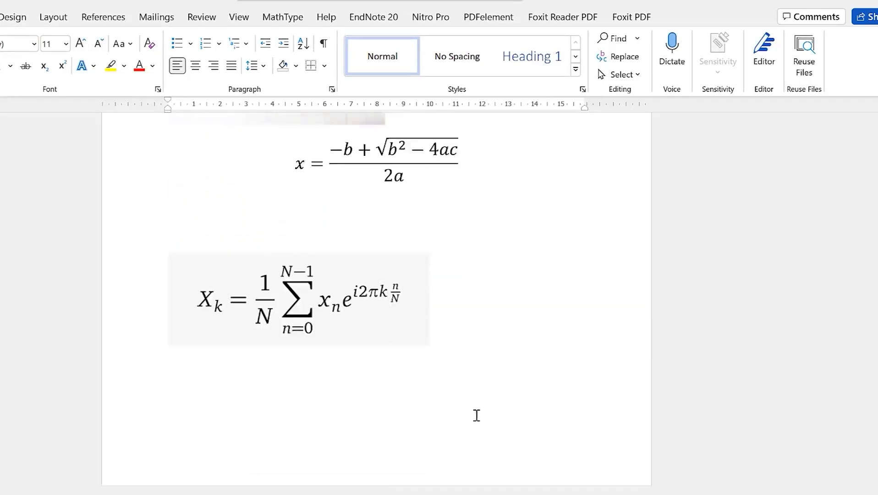
{"action": "left_click", "coordinate": [335, 300]}
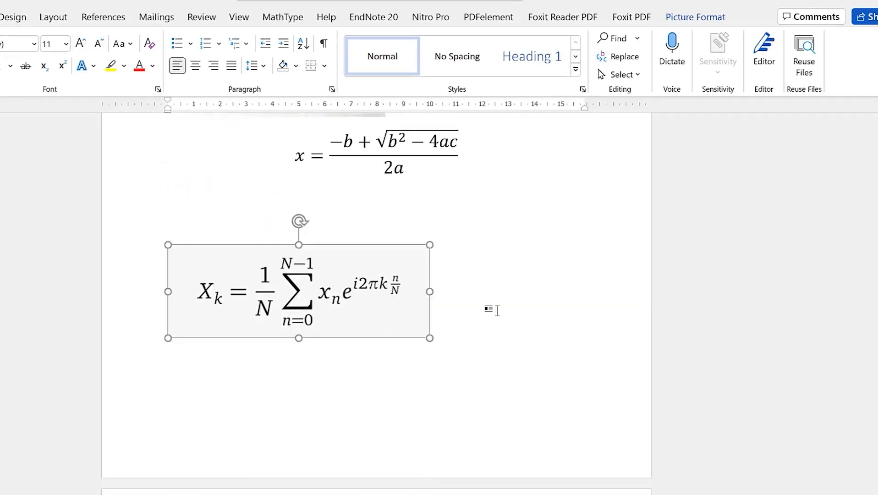
{"action": "left_click", "coordinate": [497, 311]}
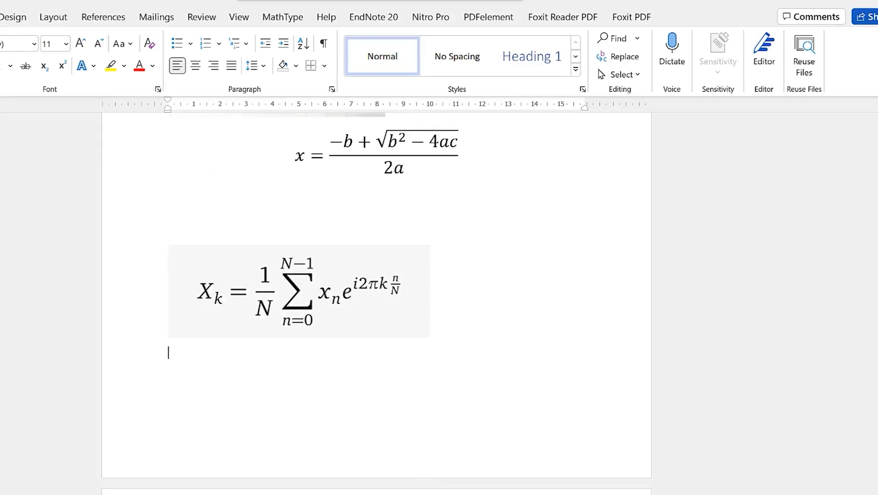
{"action": "key", "text": "alt+n"}
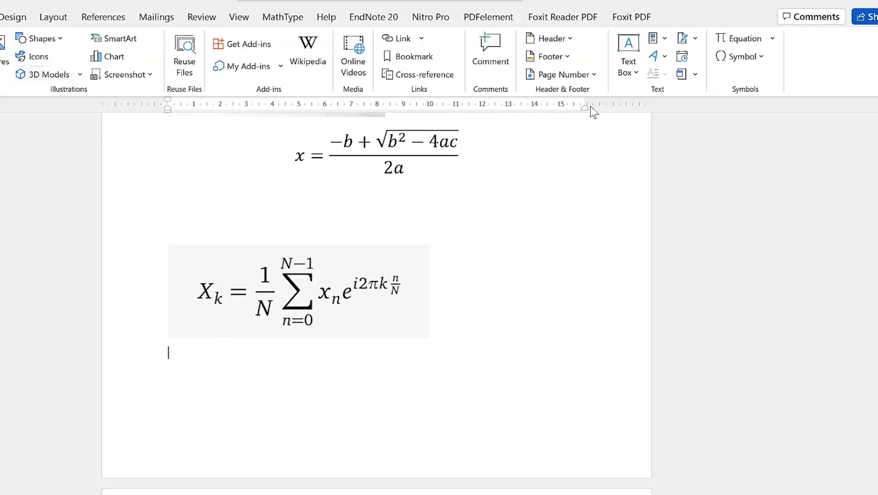
Insert an equation below the Fourier picture reading X_k = followed by an empty stacked fraction
{"action": "left_click", "coordinate": [750, 39]}
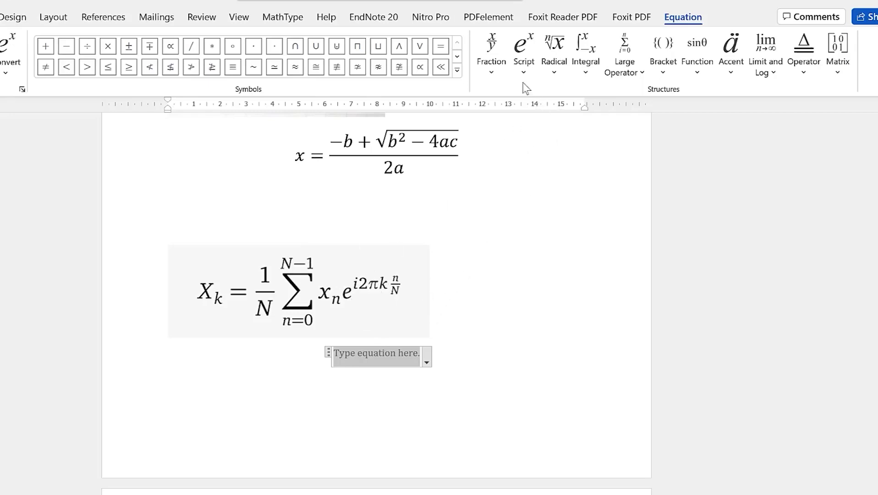
{"action": "left_click", "coordinate": [520, 70]}
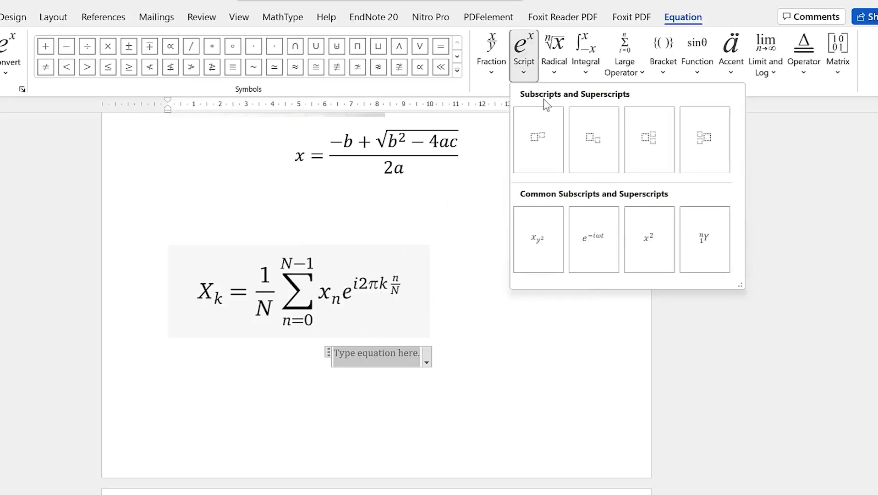
{"action": "left_click", "coordinate": [586, 144]}
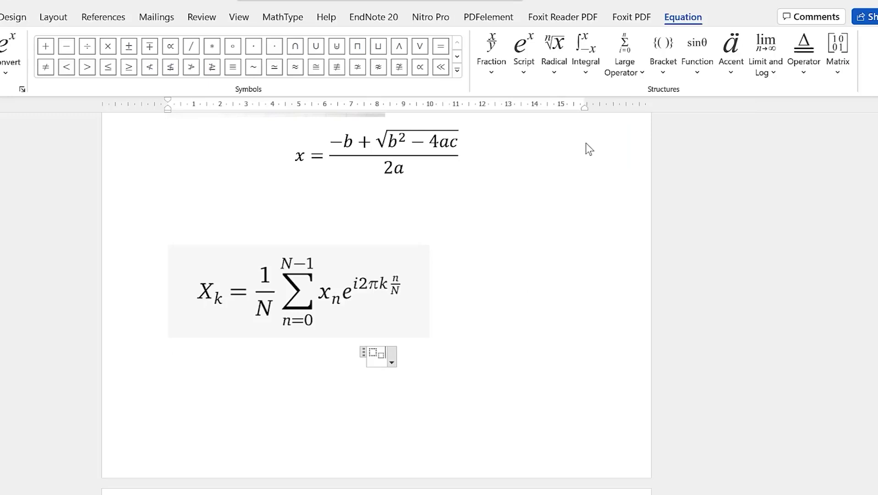
{"action": "type", "text": "x"}
{"action": "key", "text": "BackSpace"}
{"action": "type", "text": "X"}
{"action": "key", "text": "Right"}
{"action": "type", "text": "k"}
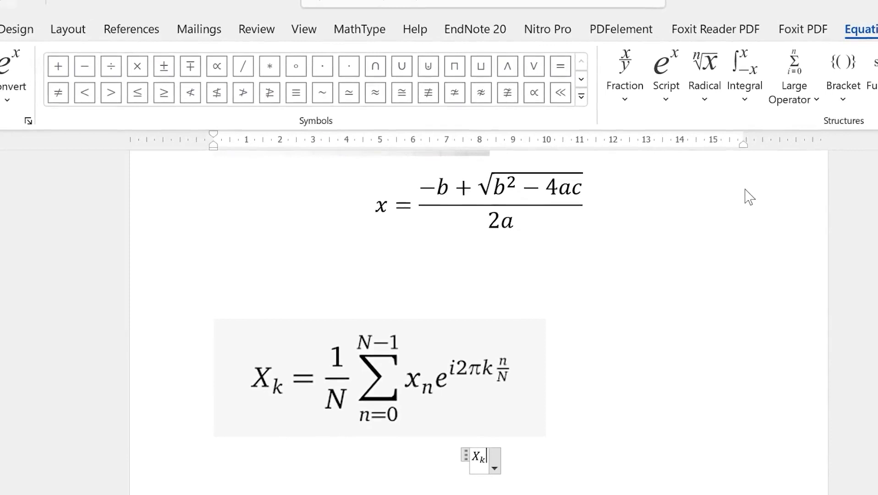
{"action": "type", "text": "="}
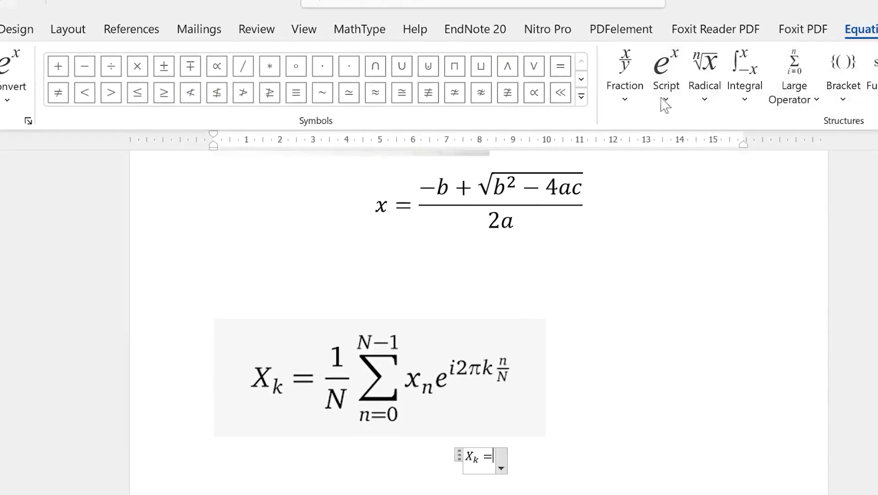
{"action": "left_click", "coordinate": [631, 104]}
{"action": "left_click", "coordinate": [650, 196]}
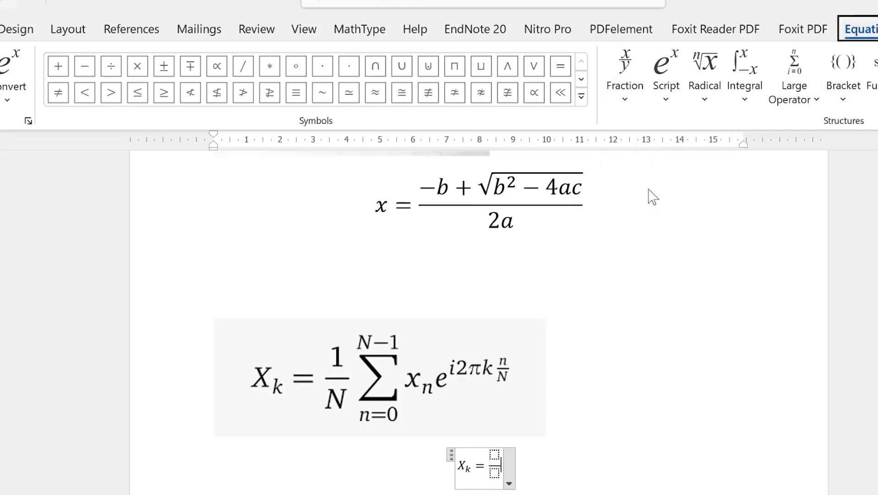
Fill the fraction with 1 over N
{"action": "left_click", "coordinate": [495, 454]}
{"action": "type", "text": "1"}
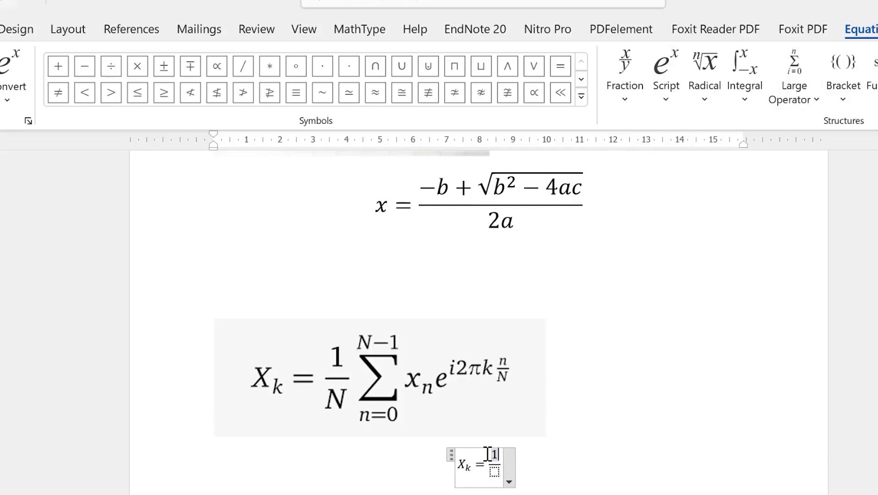
{"action": "key", "text": "Down"}
{"action": "type", "text": "N"}
{"action": "key", "text": "Right"}
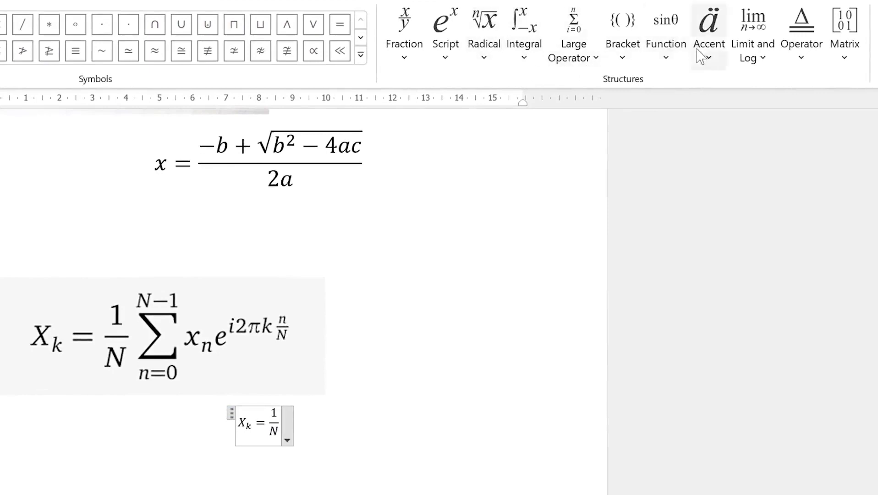
Add a summation with lower limit n=0 and upper limit n-1
{"action": "left_click", "coordinate": [598, 68]}
{"action": "left_click", "coordinate": [599, 68]}
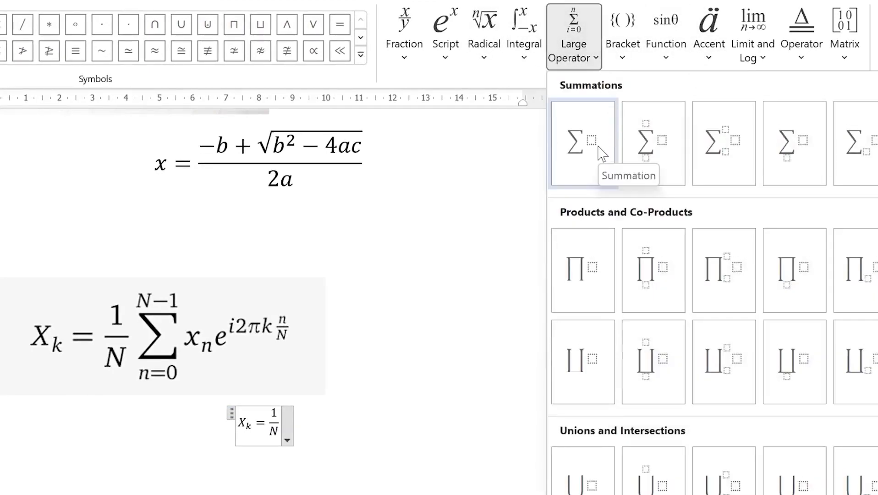
{"action": "left_click", "coordinate": [660, 147]}
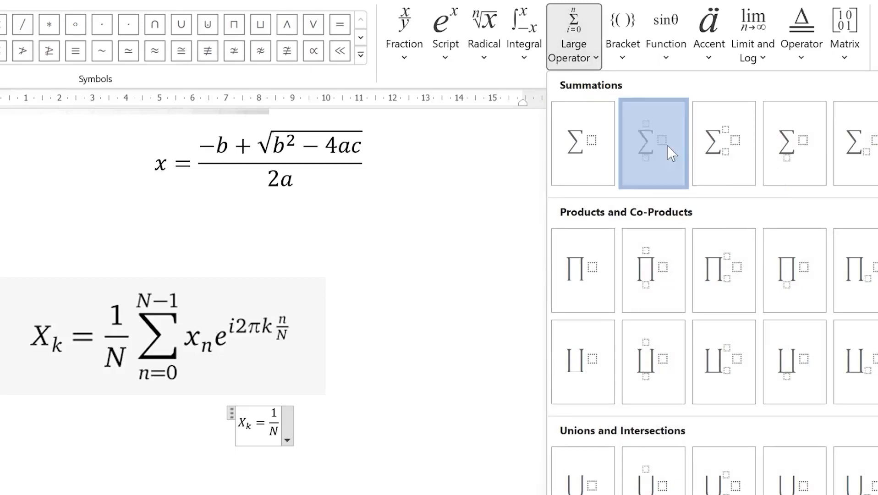
{"action": "left_click", "coordinate": [273, 448]}
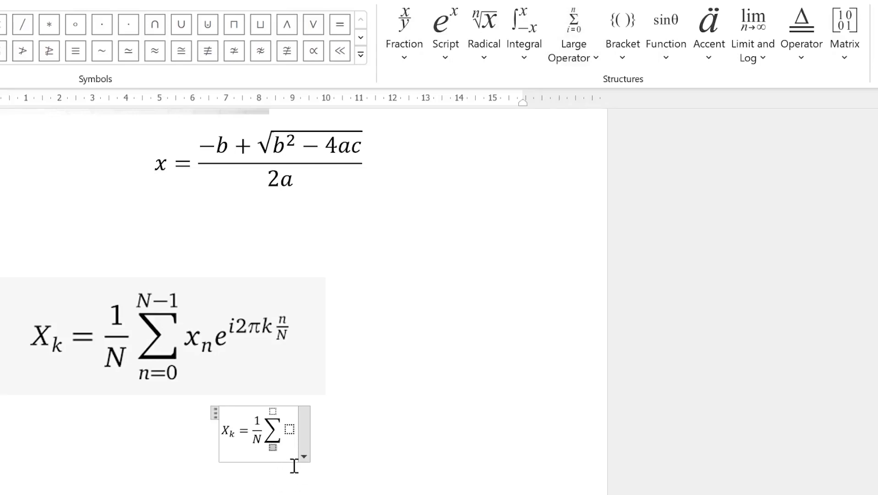
{"action": "type", "text": "n=0"}
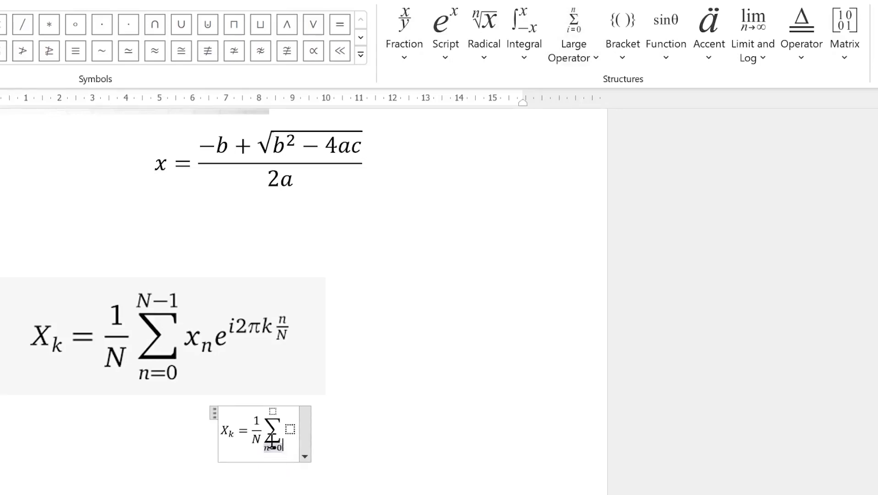
{"action": "left_click", "coordinate": [273, 410]}
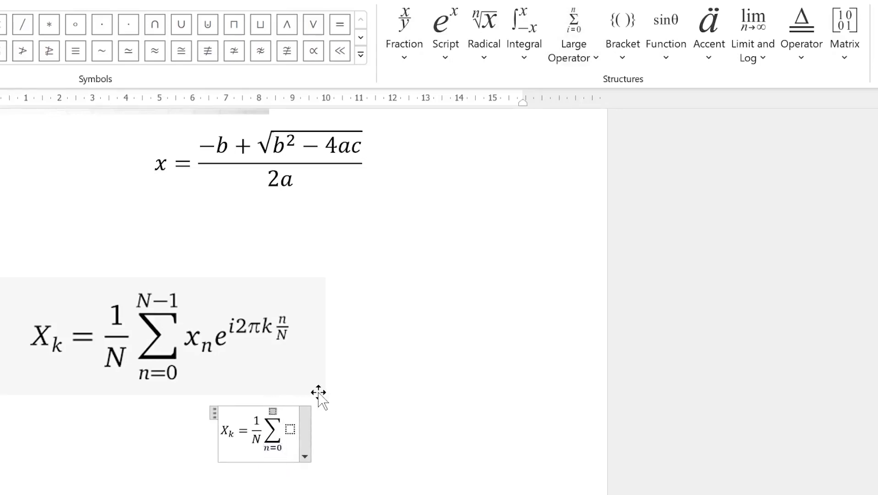
{"action": "type", "text": "n"}
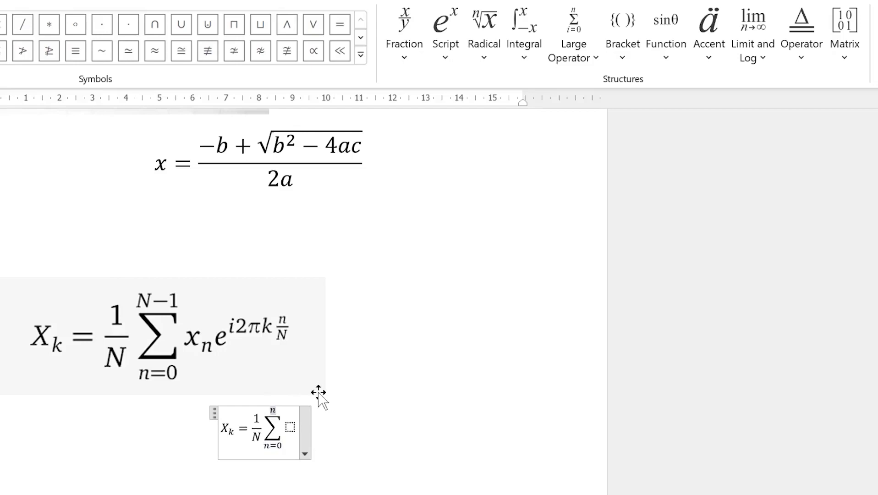
{"action": "type", "text": "="}
{"action": "key", "text": "BackSpace"}
{"action": "type", "text": "-1"}
{"action": "key", "text": "Right"}
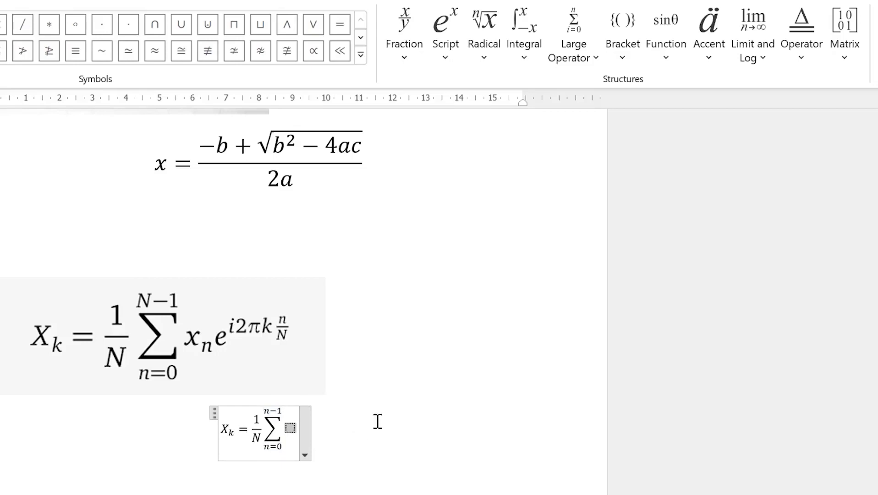
Put the subscripted term x_n in the summation body
{"action": "left_click", "coordinate": [441, 62]}
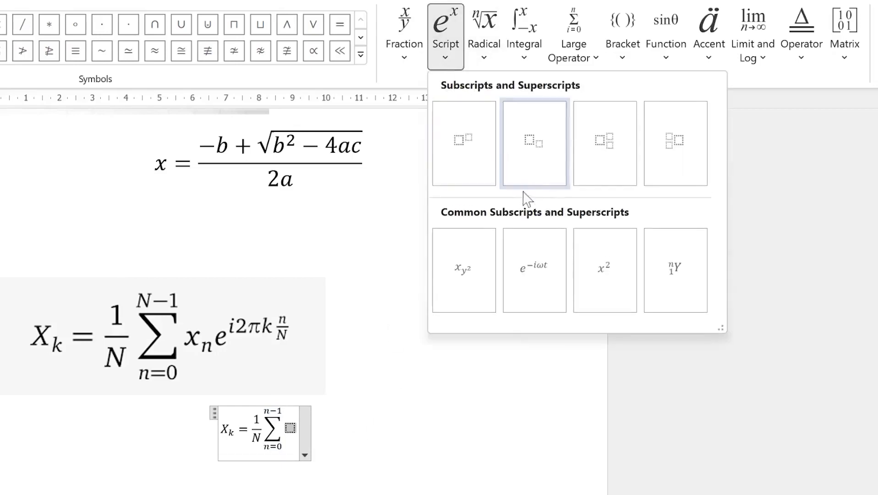
{"action": "left_click", "coordinate": [531, 161]}
{"action": "key", "text": "Left"}
{"action": "key", "text": "Left"}
{"action": "type", "text": "x"}
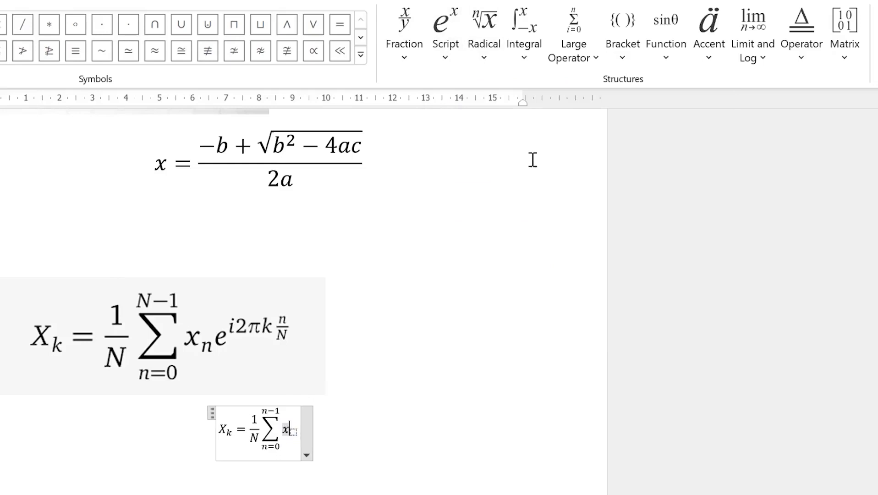
{"action": "key", "text": "Right"}
{"action": "type", "text": "n"}
{"action": "key", "text": "Right"}
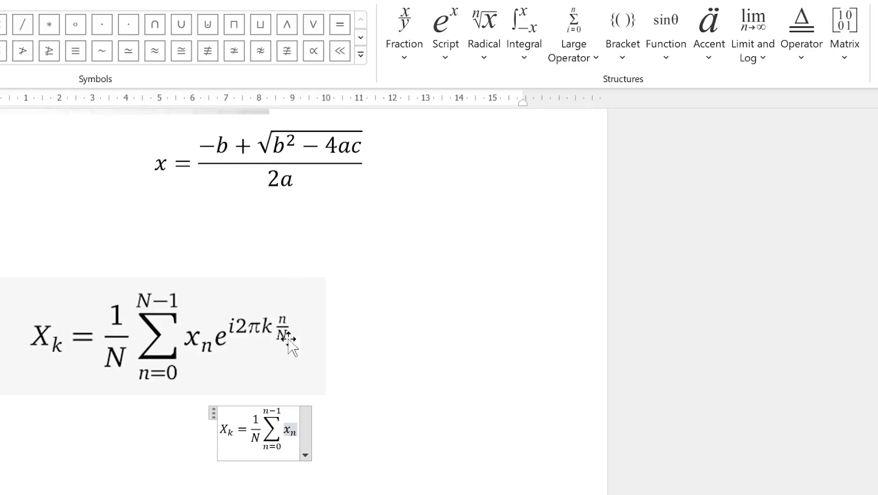
Add e raised to i2πk after x_n, taking π from the Basic Math symbols
{"action": "left_click", "coordinate": [445, 66]}
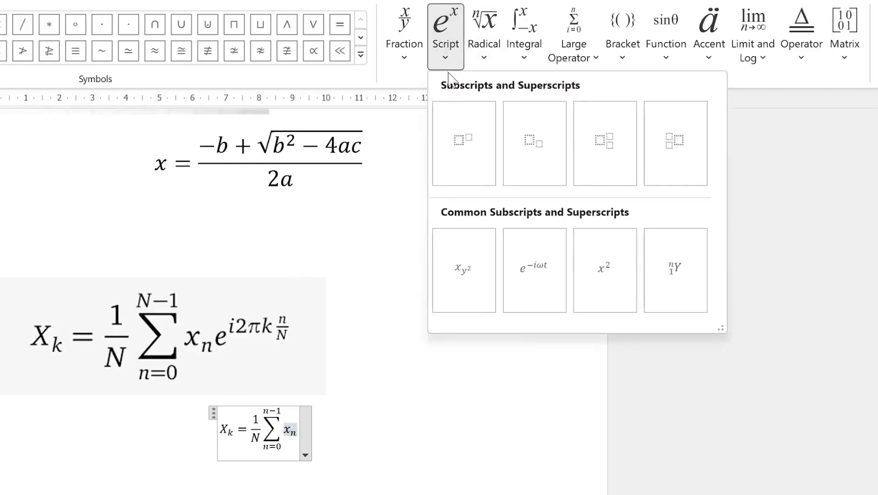
{"action": "left_click", "coordinate": [474, 163]}
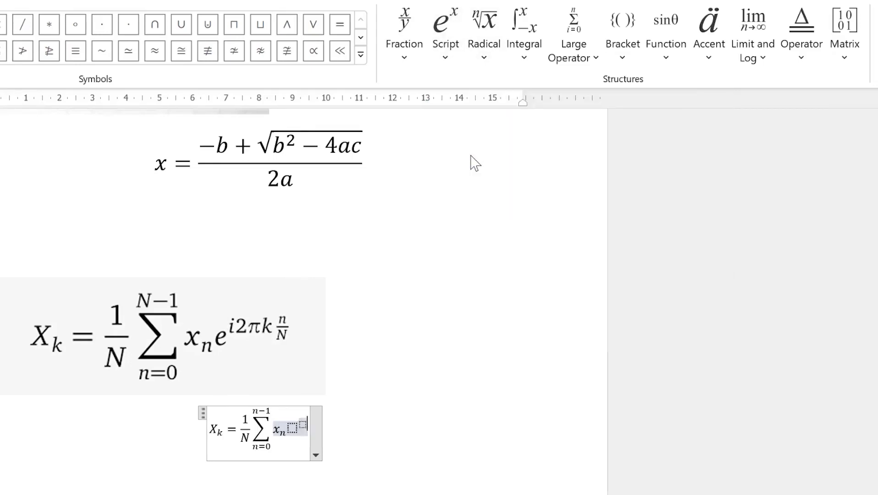
{"action": "type", "text": "e^"}
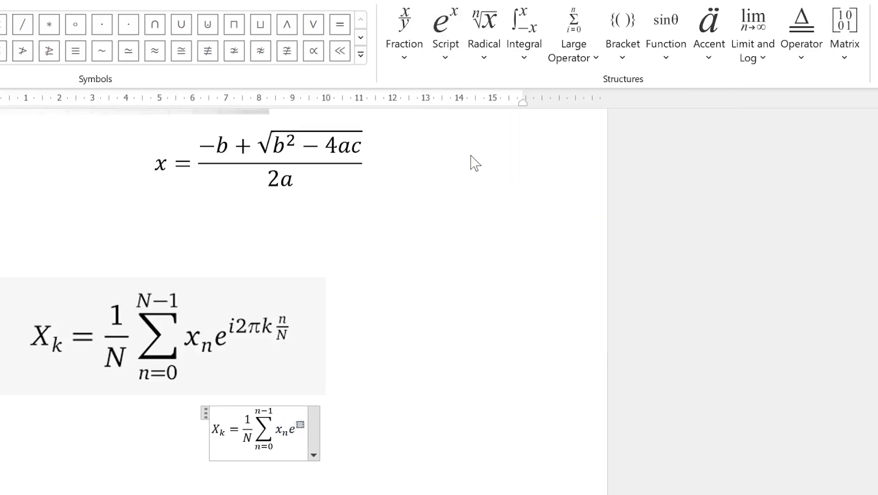
{"action": "type", "text": "i2"}
{"action": "left_click", "coordinate": [361, 54]}
{"action": "left_click", "coordinate": [546, 9]}
{"action": "left_click", "coordinate": [557, 31]}
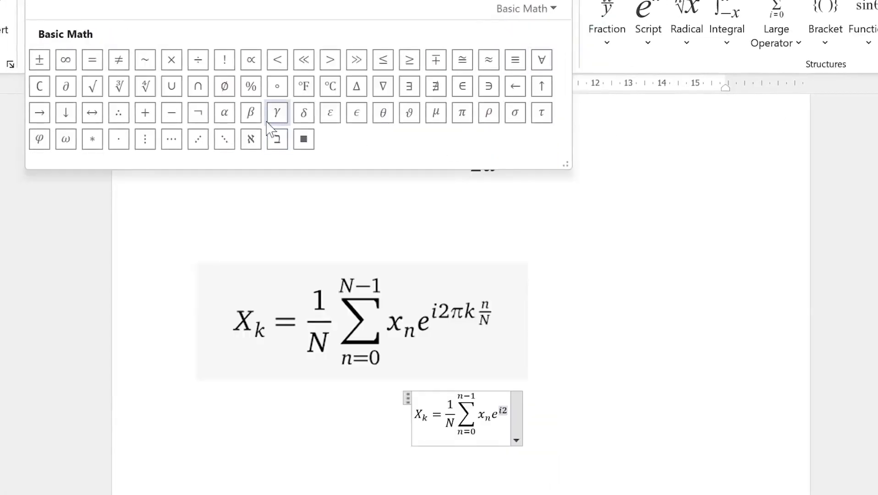
{"action": "left_click", "coordinate": [463, 115]}
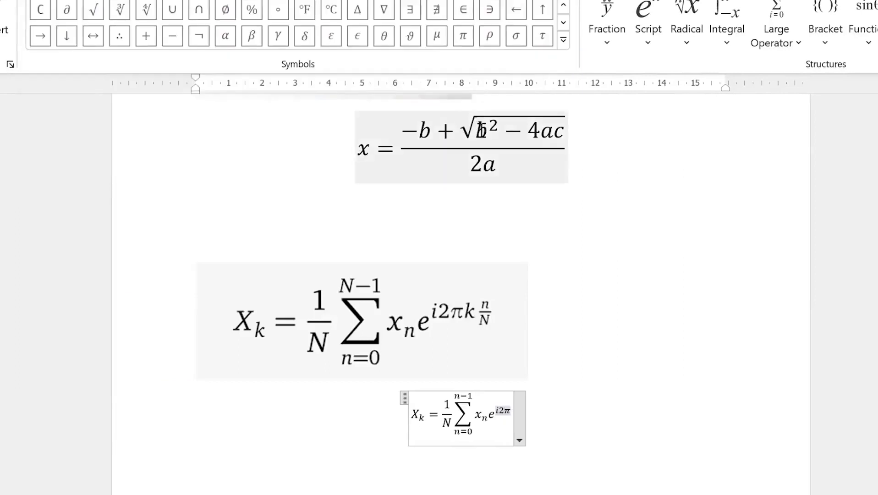
{"action": "type", "text": "k"}
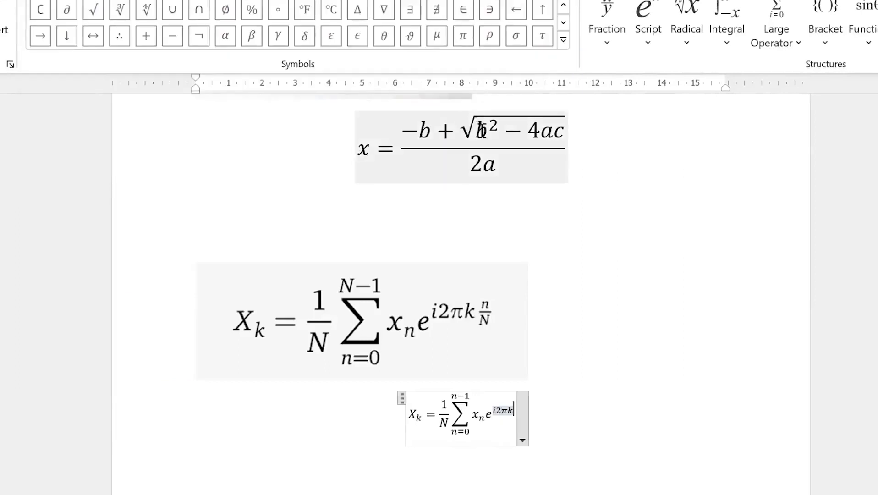
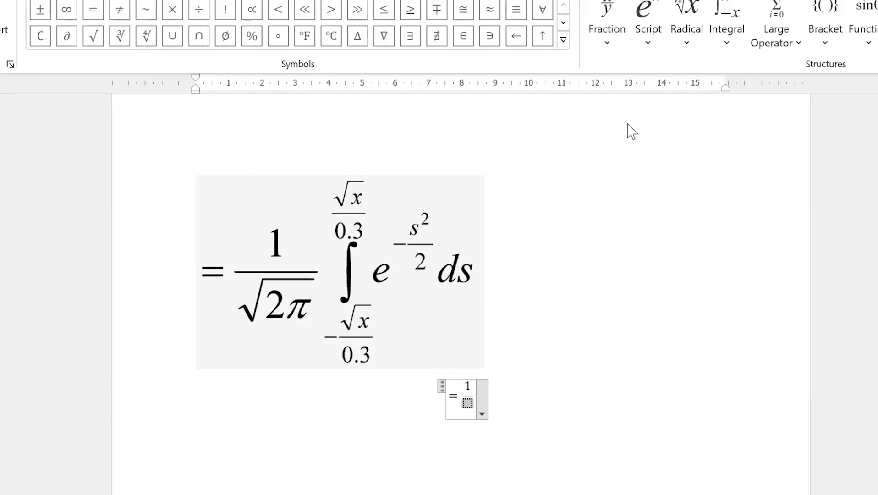
Make the fraction's denominator √(2π), using a square root, 2, and π from the Symbols gallery
{"action": "left_click", "coordinate": [688, 41]}
{"action": "left_click", "coordinate": [717, 152]}
{"action": "type", "text": "2"}
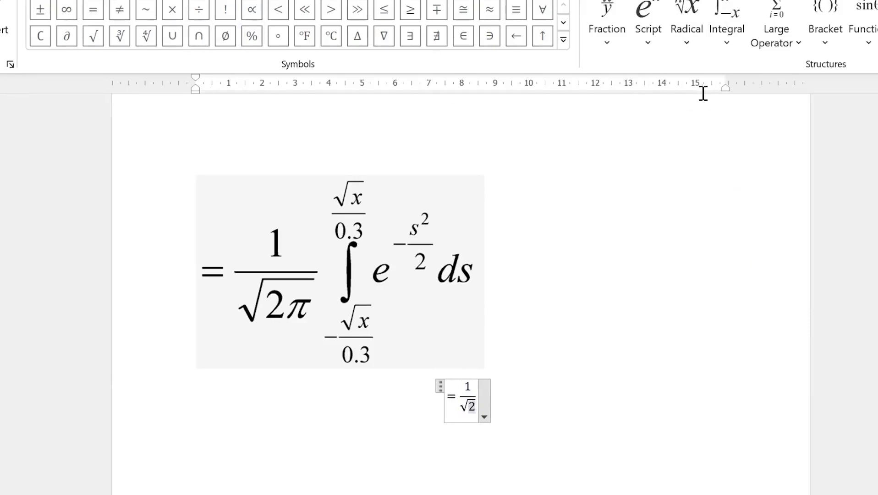
{"action": "left_click", "coordinate": [563, 40]}
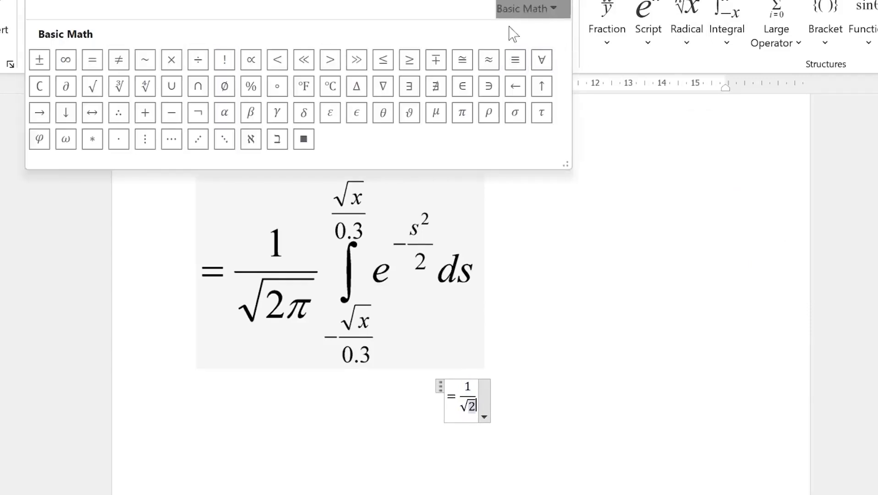
{"action": "left_click", "coordinate": [462, 112]}
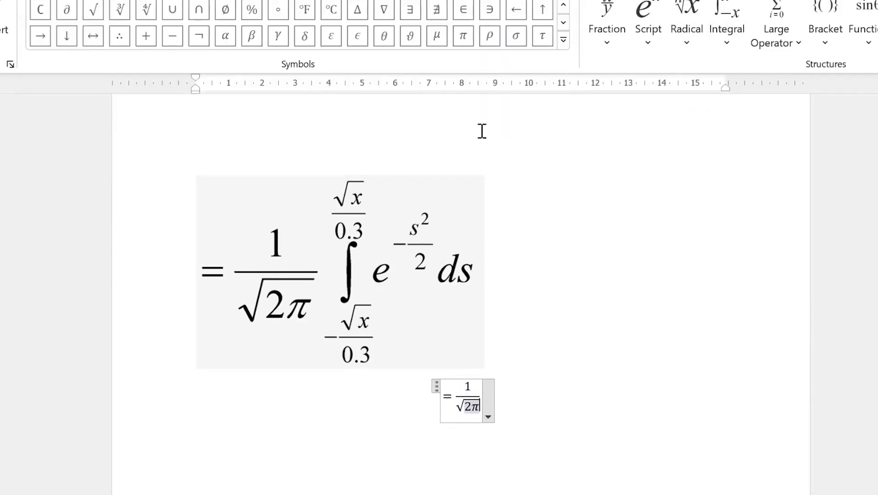
{"action": "key", "text": "Right"}
{"action": "key", "text": "Right"}
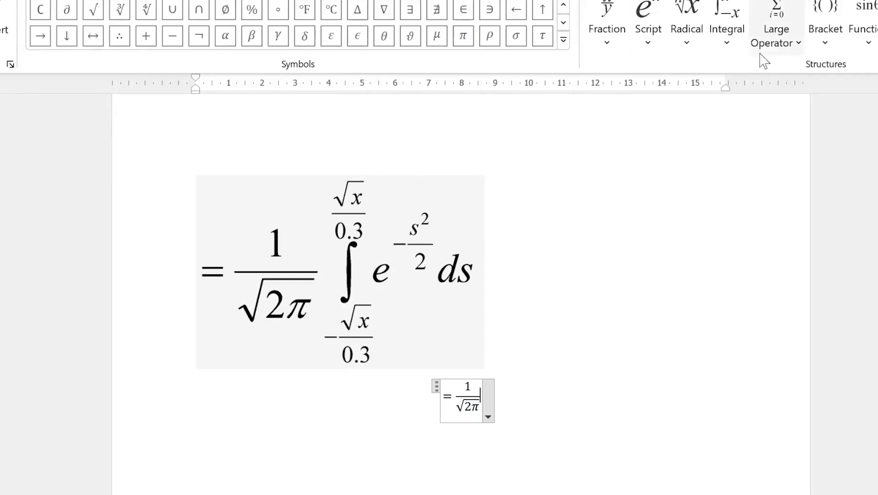
{"action": "left_click", "coordinate": [727, 52]}
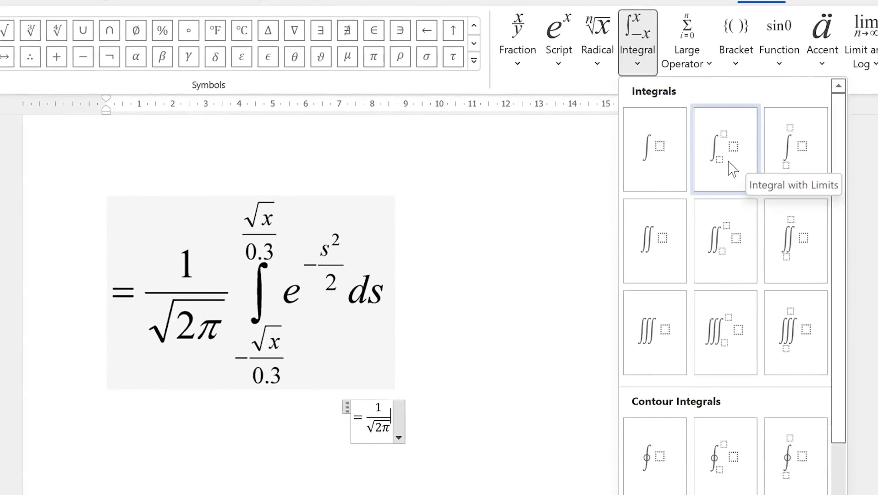
Insert a stacked-limits integral and build its lower limit as −√x/0.3
{"action": "left_click", "coordinate": [808, 169]}
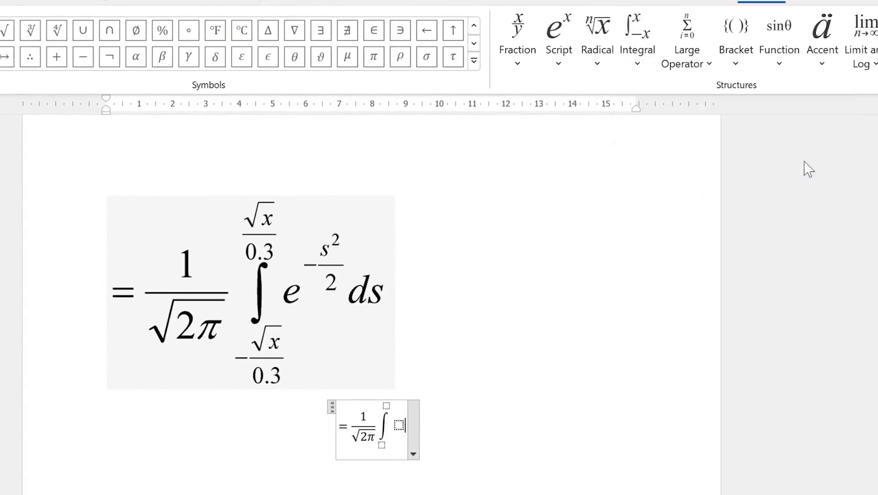
{"action": "left_click", "coordinate": [382, 445]}
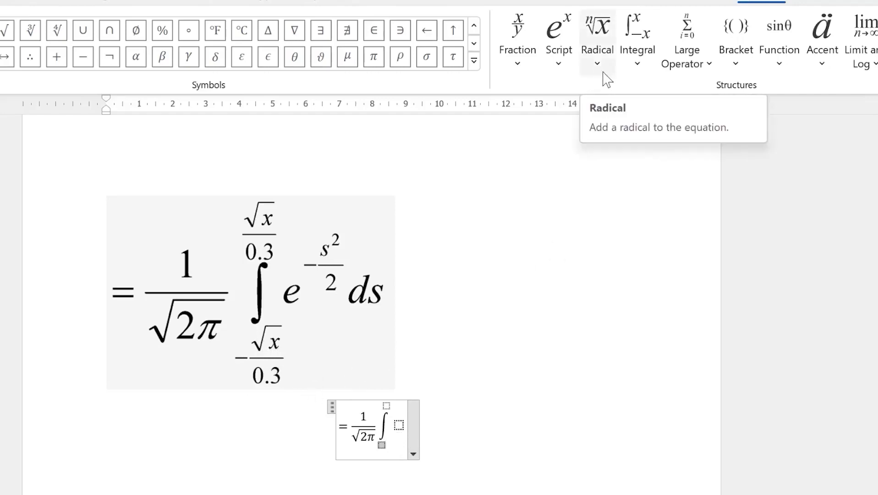
{"action": "type", "text": "-"}
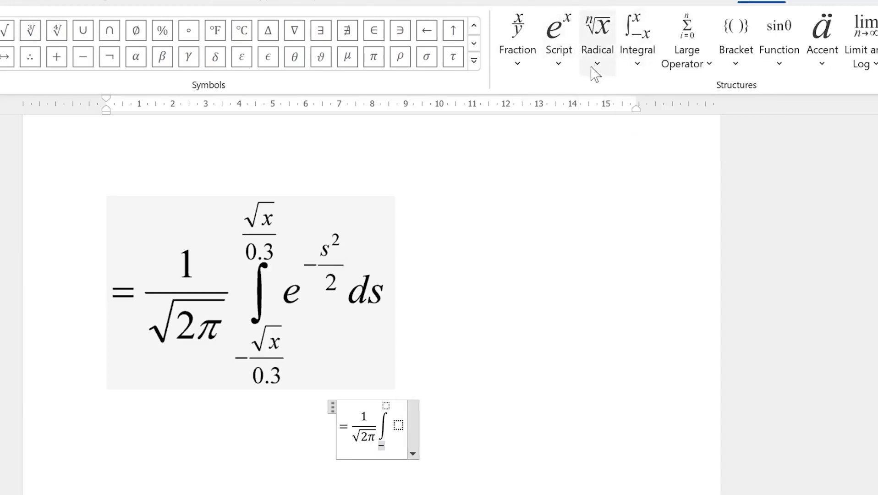
{"action": "left_click", "coordinate": [517, 59]}
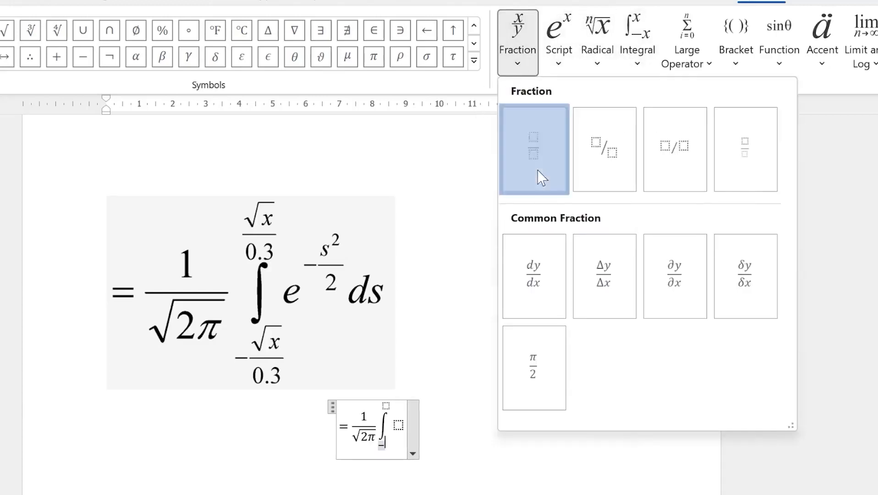
{"action": "left_click", "coordinate": [535, 149]}
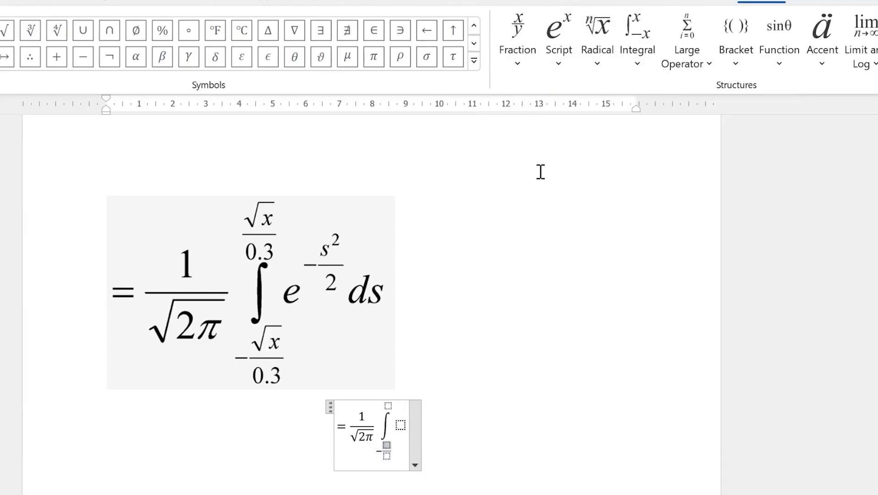
{"action": "left_click", "coordinate": [597, 66]}
{"action": "left_click", "coordinate": [621, 140]}
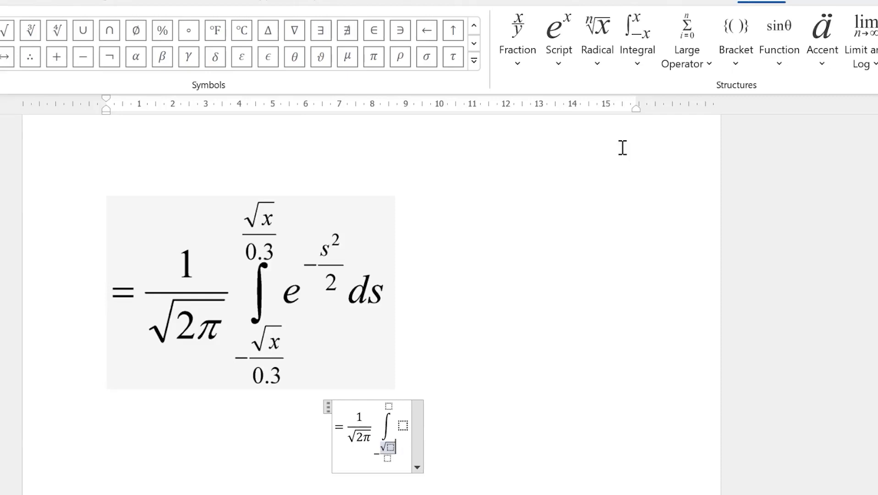
{"action": "type", "text": "x"}
{"action": "key", "text": "Down"}
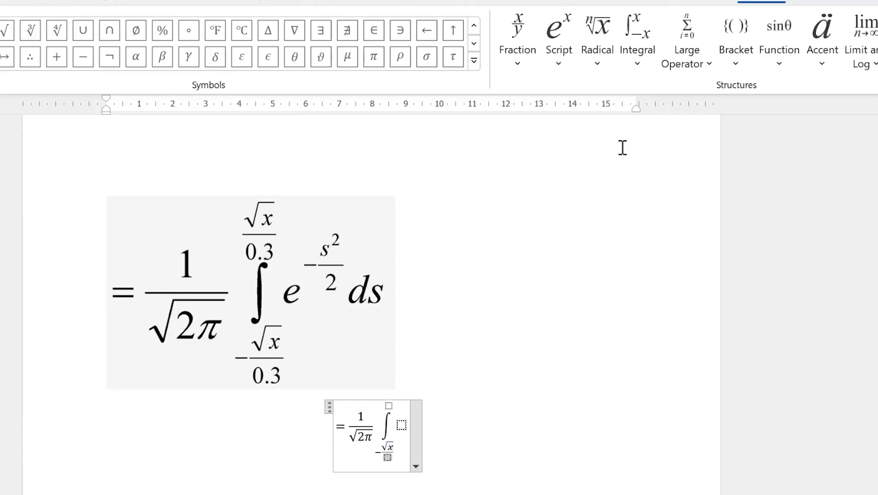
{"action": "type", "text": "0.3"}
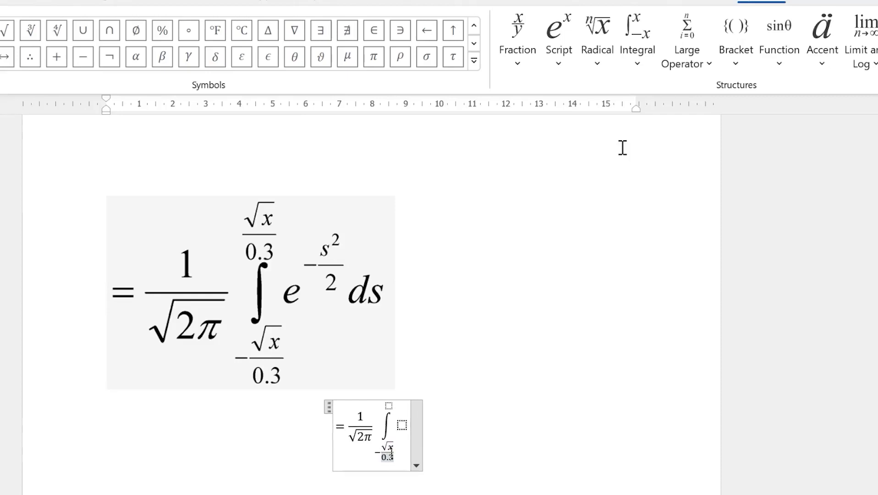
{"action": "key", "text": "Right"}
Copy √x/0.3 from the lower limit into the upper limit
{"action": "left_click_drag", "start_coordinate": [384, 451], "coordinate": [401, 470]}
{"action": "left_click", "coordinate": [390, 406]}
{"action": "type", "text": "√x/0.3"}
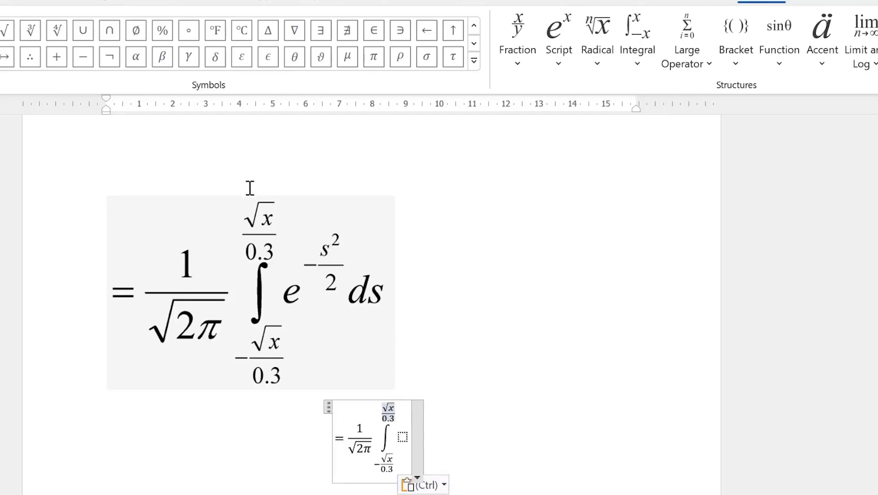
{"action": "left_click", "coordinate": [403, 435]}
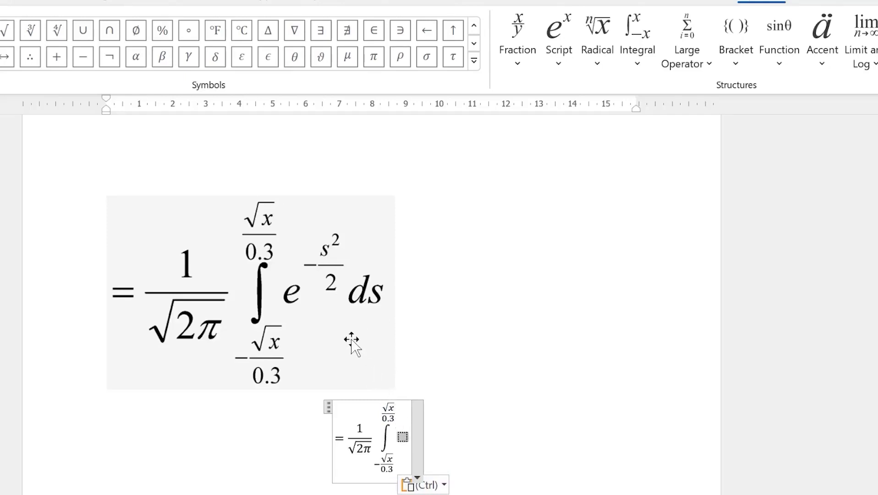
Insert a superscript template in the integrand with e as its base
{"action": "type", "text": "E"}
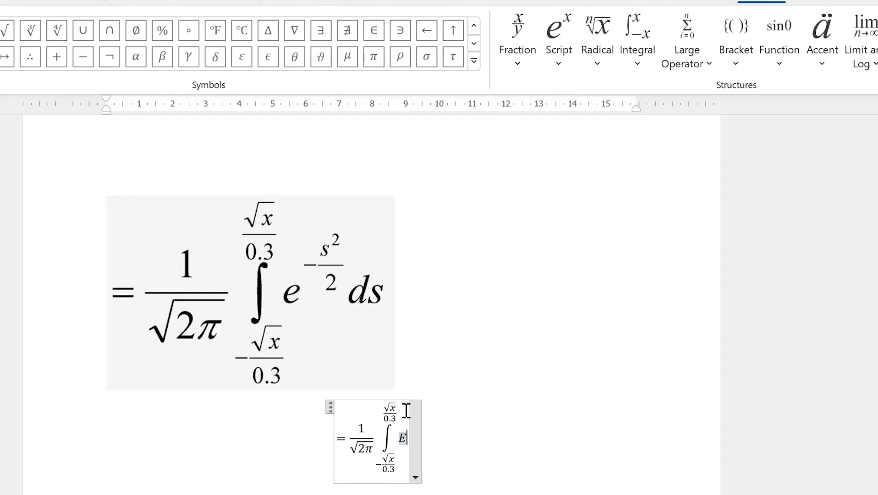
{"action": "key", "text": "BackSpace"}
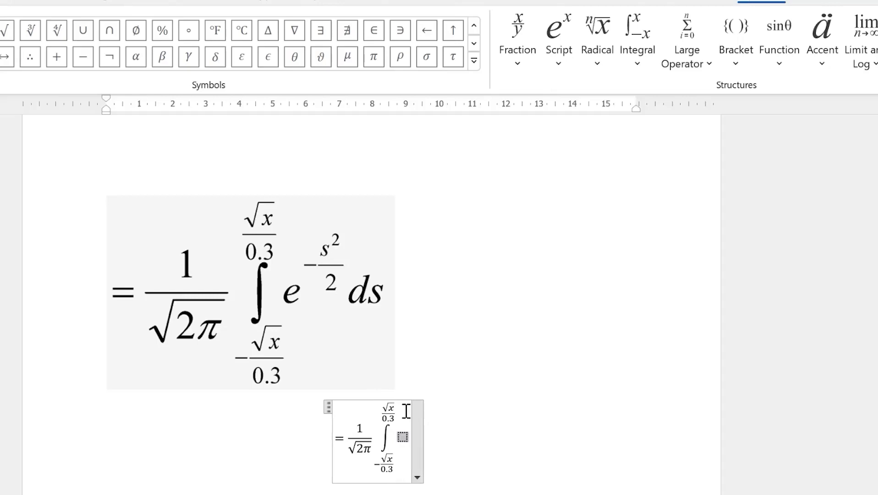
{"action": "left_click", "coordinate": [558, 64]}
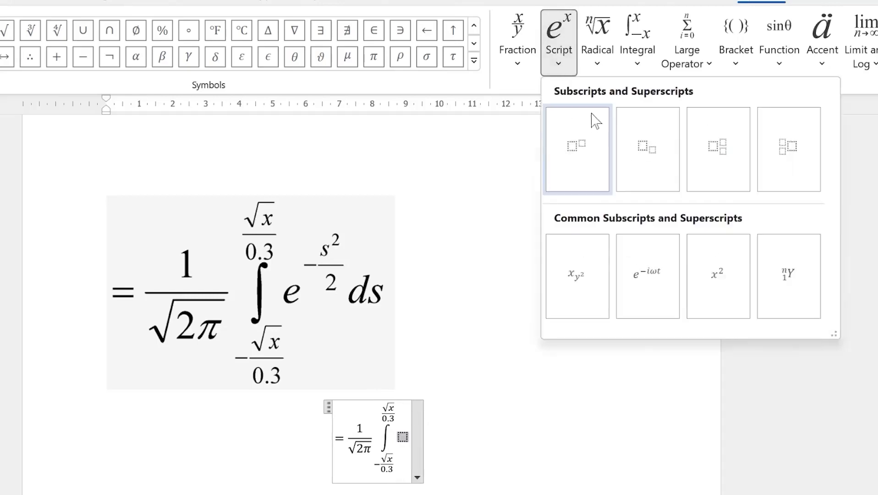
{"action": "left_click", "coordinate": [589, 145]}
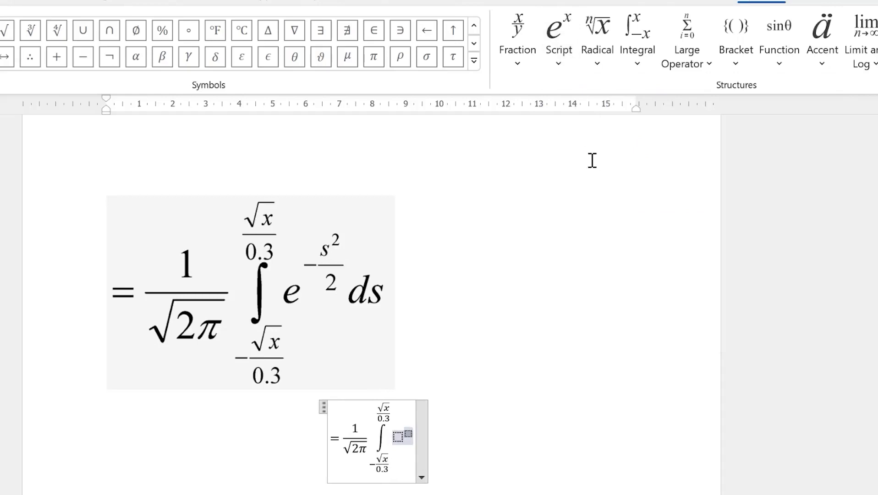
{"action": "type", "text": "e"}
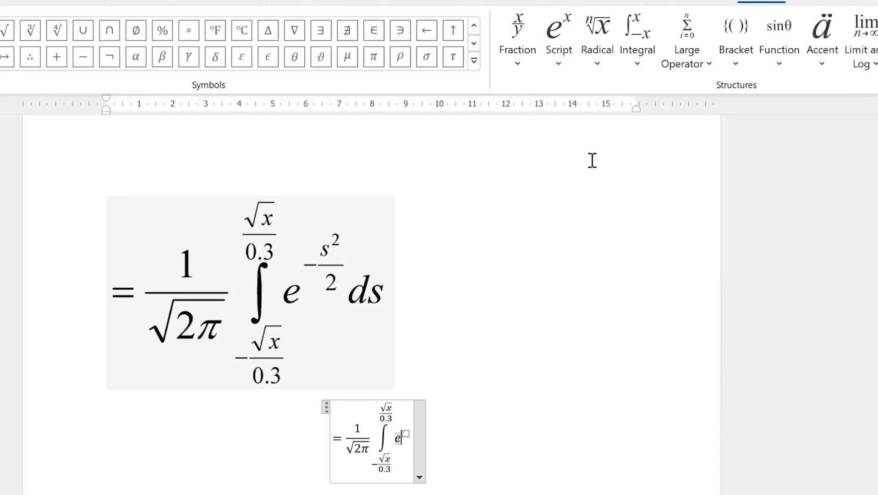
{"action": "key", "text": "Right"}
Fill the exponent with −s²/2 as a stacked fraction, then type ds after it
{"action": "type", "text": "-"}
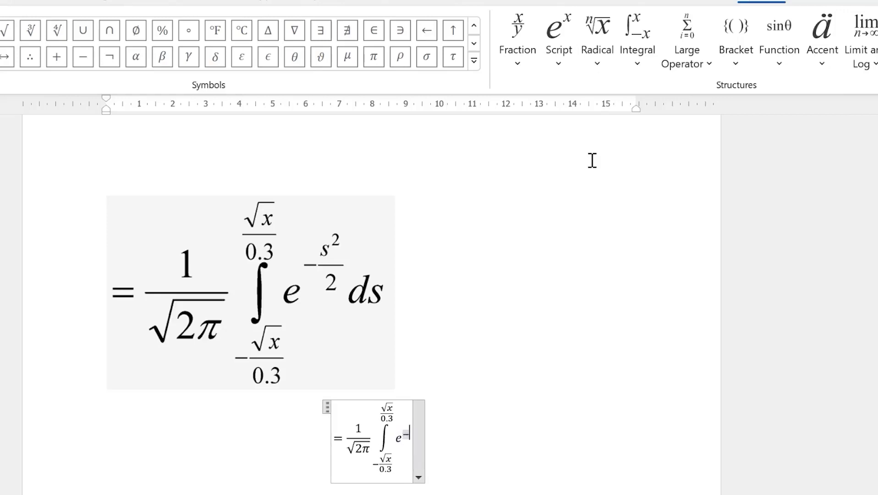
{"action": "left_click", "coordinate": [568, 66]}
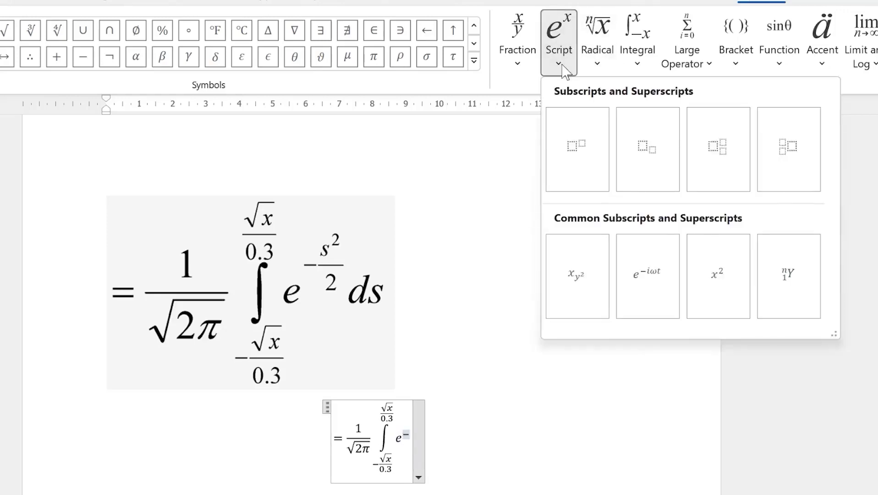
{"action": "left_click", "coordinate": [521, 62]}
{"action": "left_click", "coordinate": [534, 149]}
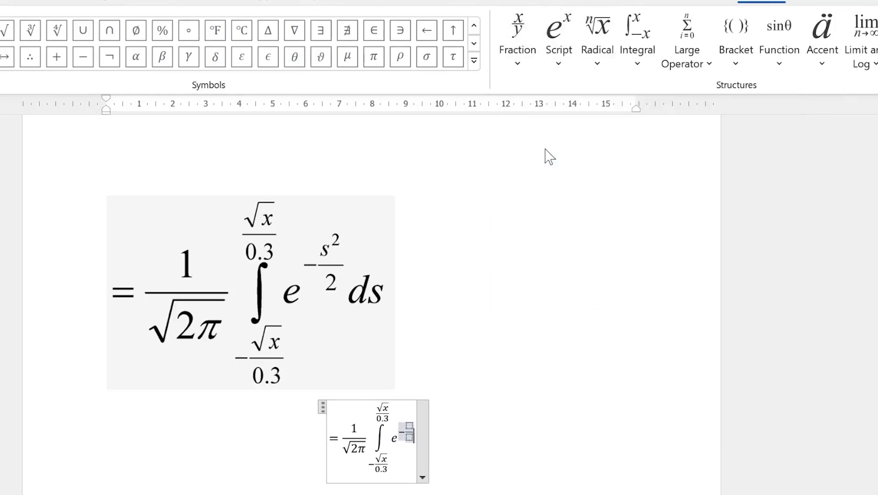
{"action": "key", "text": "Left"}
{"action": "key", "text": "Left"}
{"action": "left_click", "coordinate": [559, 61]}
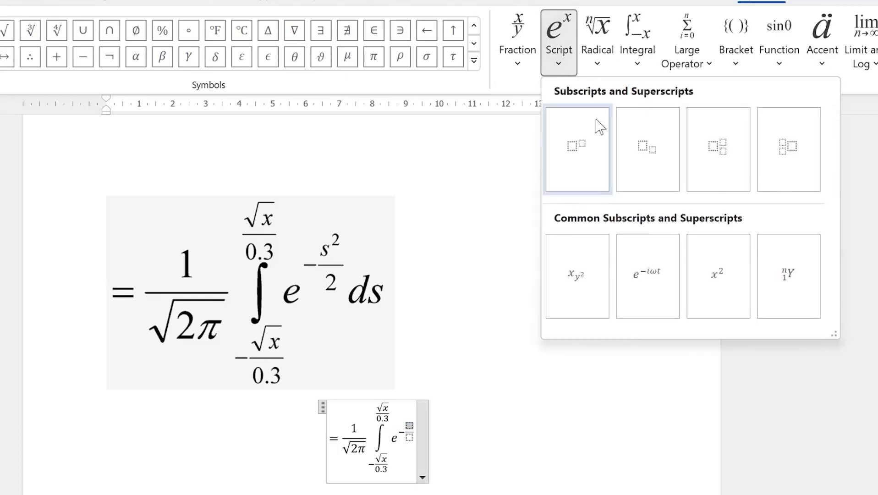
{"action": "left_click", "coordinate": [594, 155]}
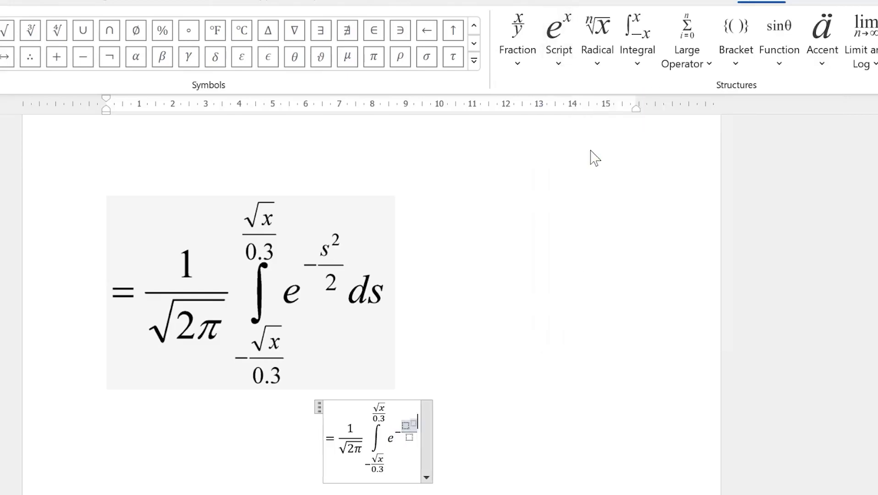
{"action": "type", "text": "s"}
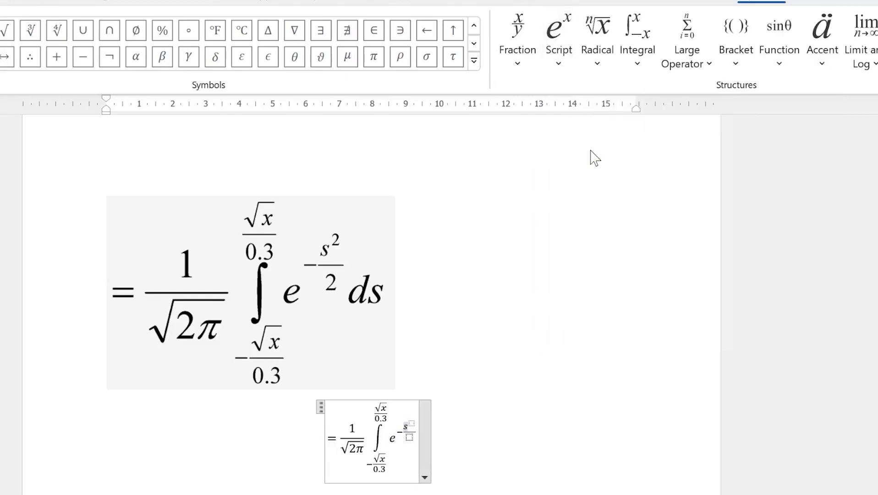
{"action": "type", "text": "2"}
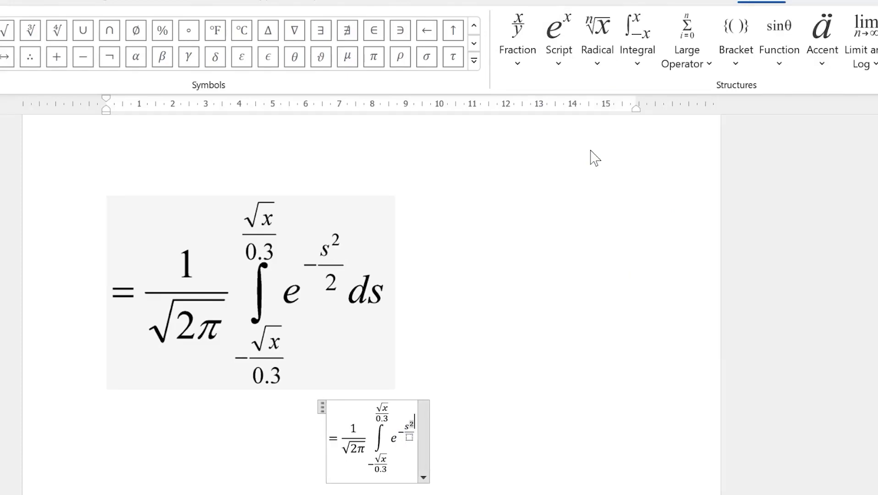
{"action": "key", "text": "Down"}
{"action": "type", "text": "2"}
{"action": "key", "text": "Right"}
{"action": "key", "text": "Right"}
{"action": "type", "text": "ds"}
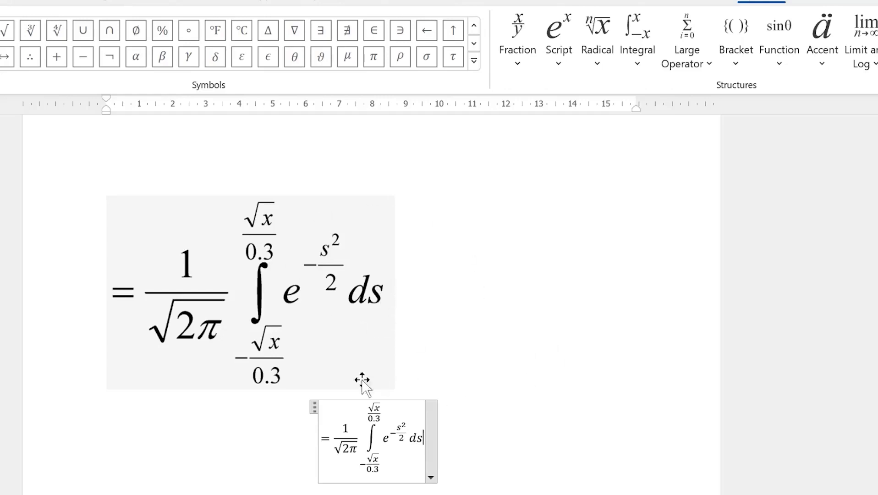
Enlarge the lower equation with five Increase Font Size clicks to match the handwritten one
{"action": "left_click", "coordinate": [477, 435]}
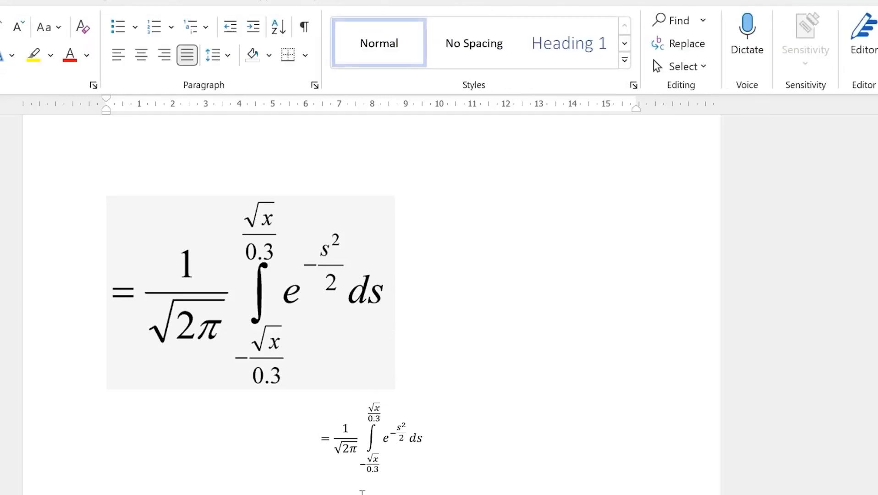
{"action": "left_click_drag", "start_coordinate": [310, 436], "coordinate": [510, 408]}
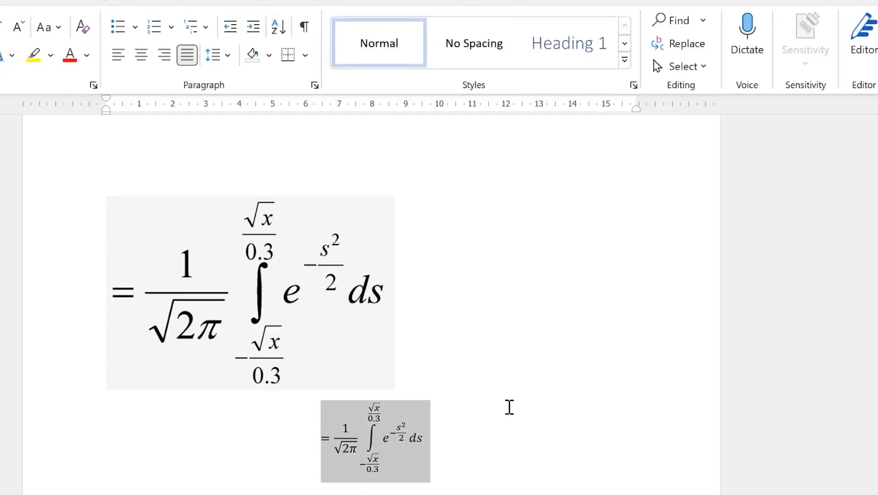
{"action": "left_click", "coordinate": [0, 35]}
{"action": "left_click", "coordinate": [0, 36]}
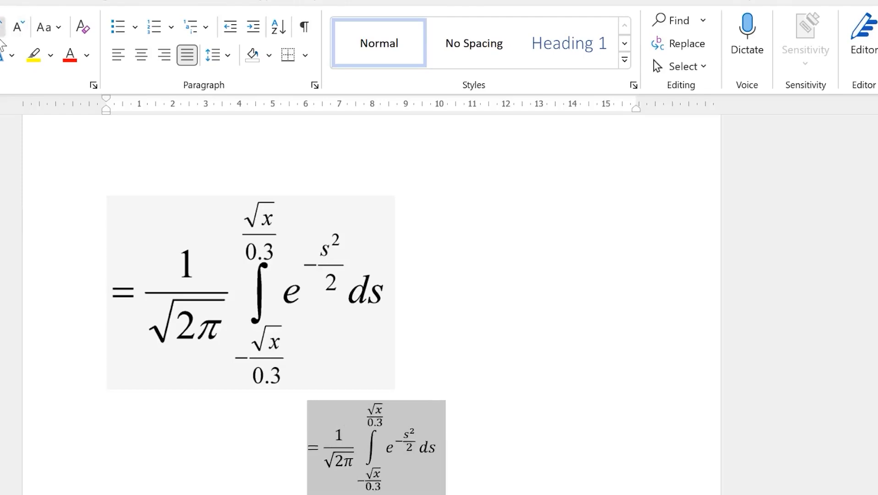
{"action": "left_click", "coordinate": [0, 36]}
{"action": "left_click", "coordinate": [0, 36]}
{"action": "left_click", "coordinate": [0, 36]}
{"action": "left_click", "coordinate": [0, 36]}
{"action": "left_click", "coordinate": [0, 36]}
{"action": "left_click", "coordinate": [0, 36]}
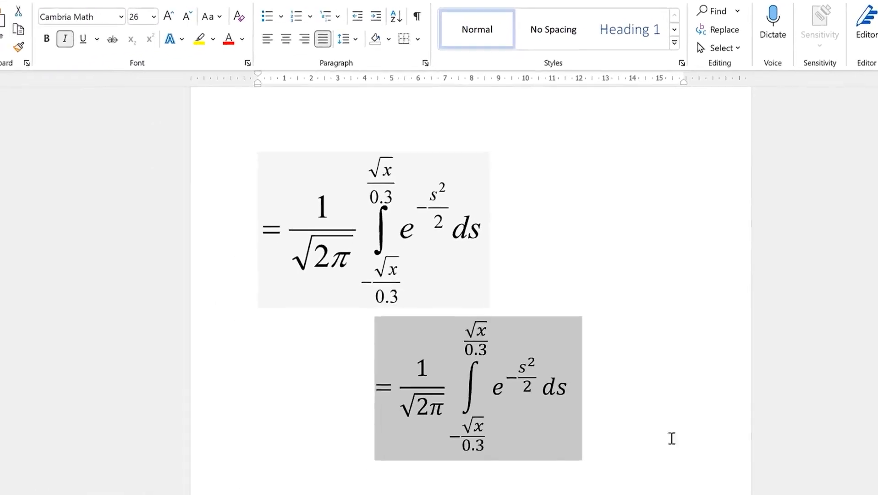
{"action": "left_click", "coordinate": [672, 439]}
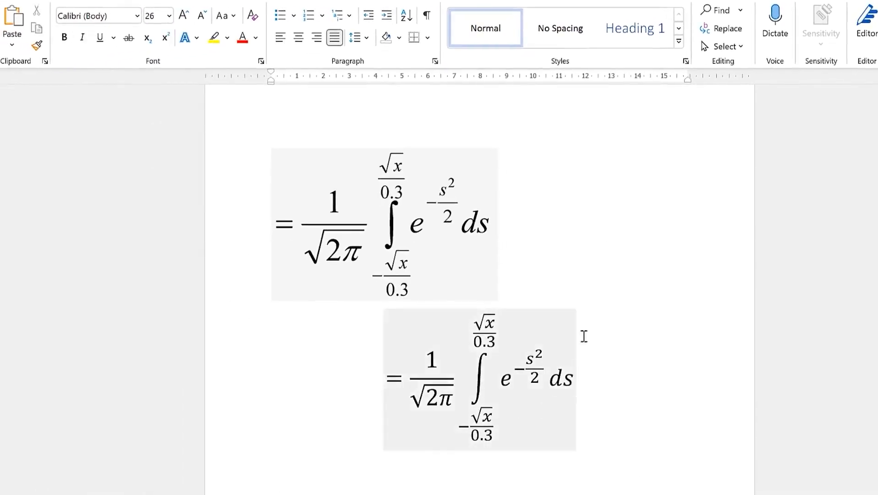
Scroll through the document toward Chapter 1's Fourier series equation
{"action": "scroll", "coordinate": [642, 215], "scroll_direction": "up", "scroll_amount": 15}
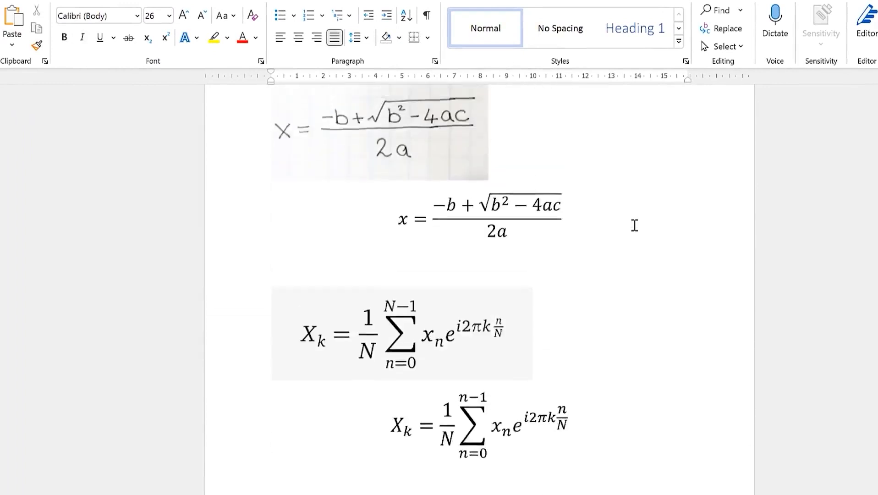
{"action": "scroll", "coordinate": [632, 225], "scroll_direction": "up", "scroll_amount": 5}
{"action": "scroll", "coordinate": [608, 259], "scroll_direction": "down", "scroll_amount": 5}
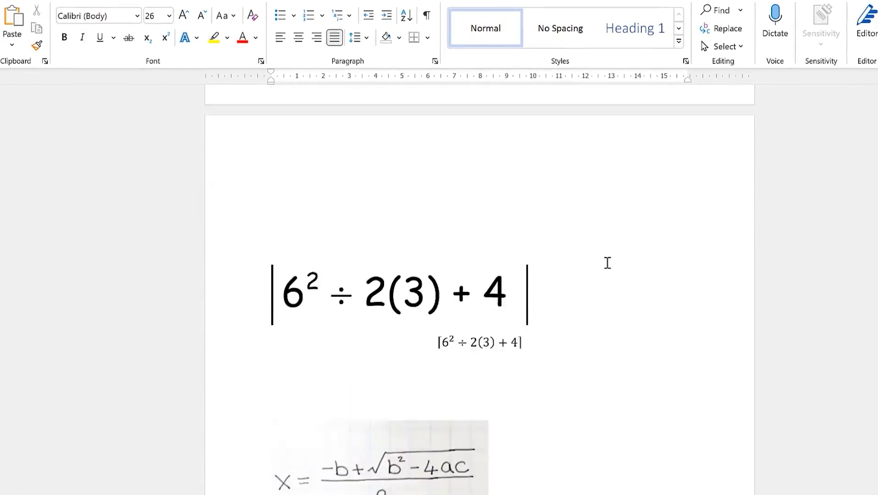
{"action": "scroll", "coordinate": [606, 265], "scroll_direction": "down", "scroll_amount": 2}
{"action": "scroll", "coordinate": [595, 271], "scroll_direction": "down", "scroll_amount": 2}
{"action": "scroll", "coordinate": [596, 271], "scroll_direction": "up", "scroll_amount": 4}
{"action": "scroll", "coordinate": [593, 269], "scroll_direction": "down", "scroll_amount": 5}
{"action": "scroll", "coordinate": [590, 269], "scroll_direction": "down", "scroll_amount": 8}
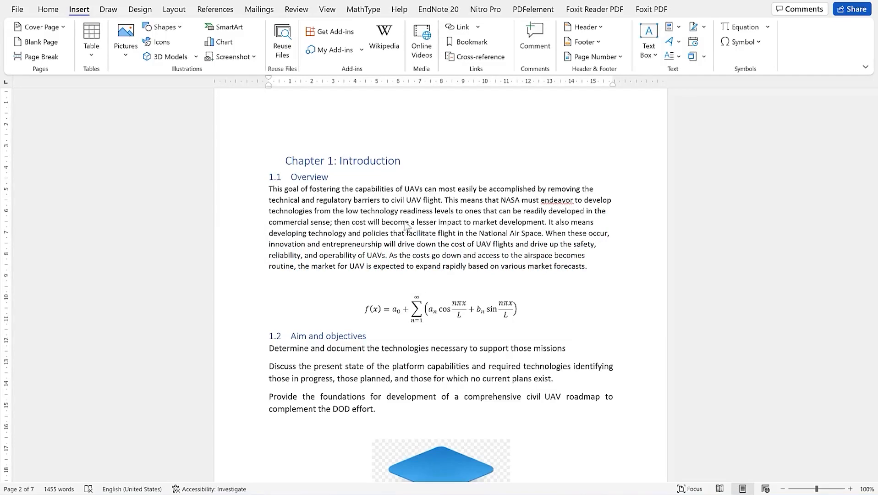
Scroll to Chapter 1 on page 2
{"action": "scroll", "coordinate": [408, 220], "scroll_direction": "up", "scroll_amount": 10}
{"action": "scroll", "coordinate": [410, 195], "scroll_direction": "down", "scroll_amount": 3}
{"action": "scroll", "coordinate": [405, 194], "scroll_direction": "up", "scroll_amount": 4}
{"action": "scroll", "coordinate": [422, 146], "scroll_direction": "down", "scroll_amount": 2}
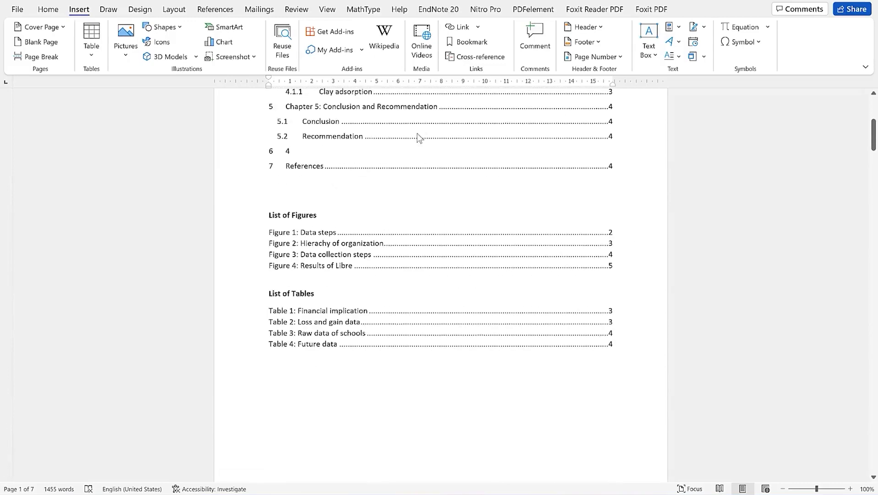
{"action": "scroll", "coordinate": [404, 161], "scroll_direction": "down", "scroll_amount": 5}
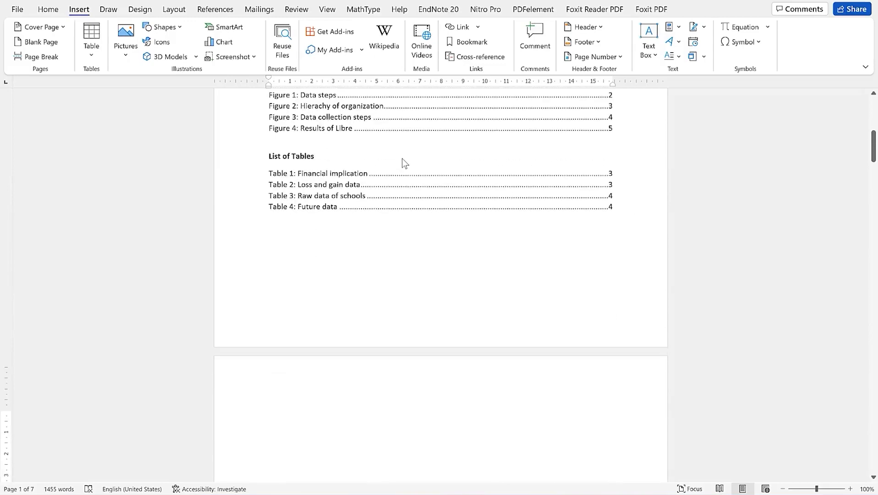
{"action": "scroll", "coordinate": [402, 158], "scroll_direction": "up", "scroll_amount": 3}
{"action": "scroll", "coordinate": [402, 161], "scroll_direction": "down", "scroll_amount": 10}
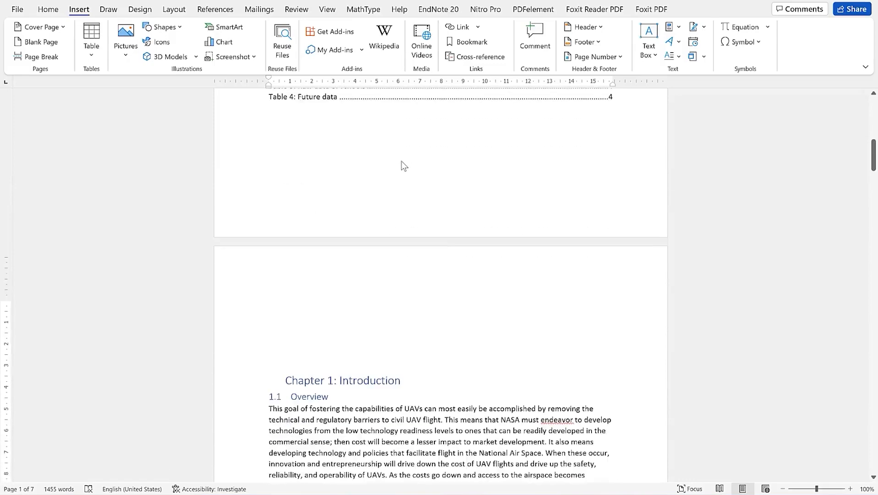
{"action": "left_click", "coordinate": [419, 232]}
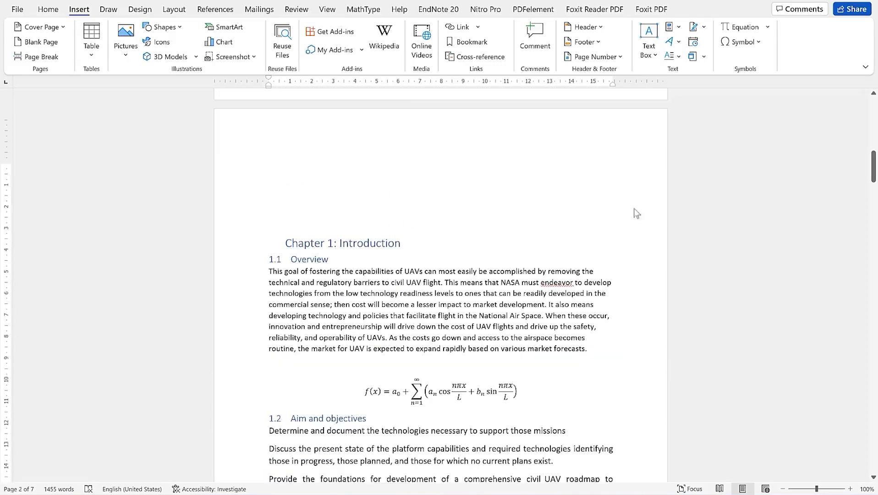
{"action": "left_click_drag", "start_coordinate": [874, 167], "coordinate": [853, 161]}
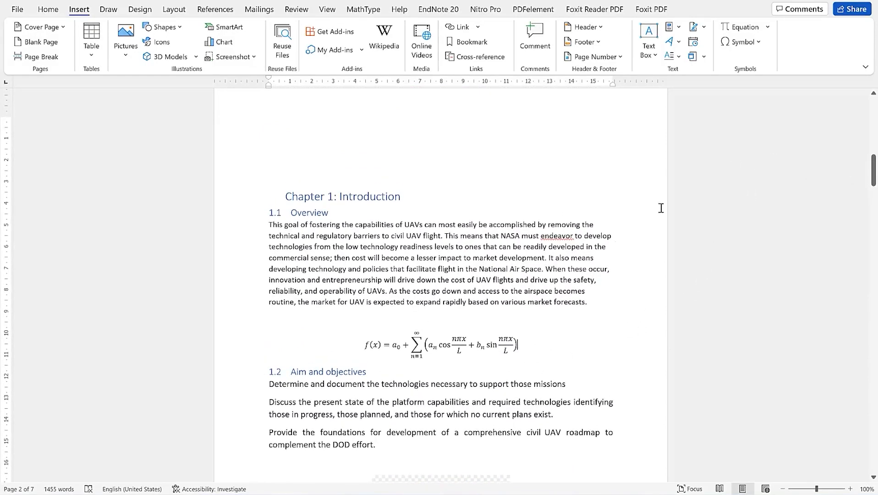
Place the cursor right after the Fourier series equation and open the Insert > Table grid
{"action": "left_click", "coordinate": [518, 346]}
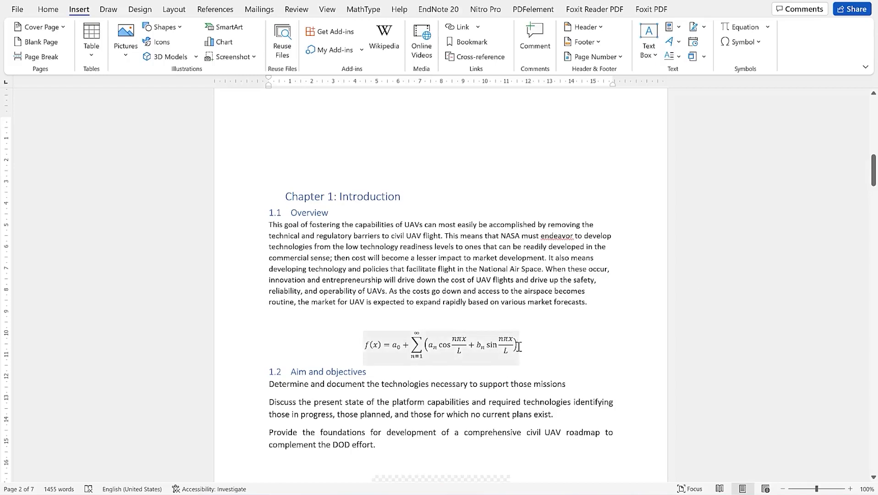
{"action": "left_click", "coordinate": [526, 345]}
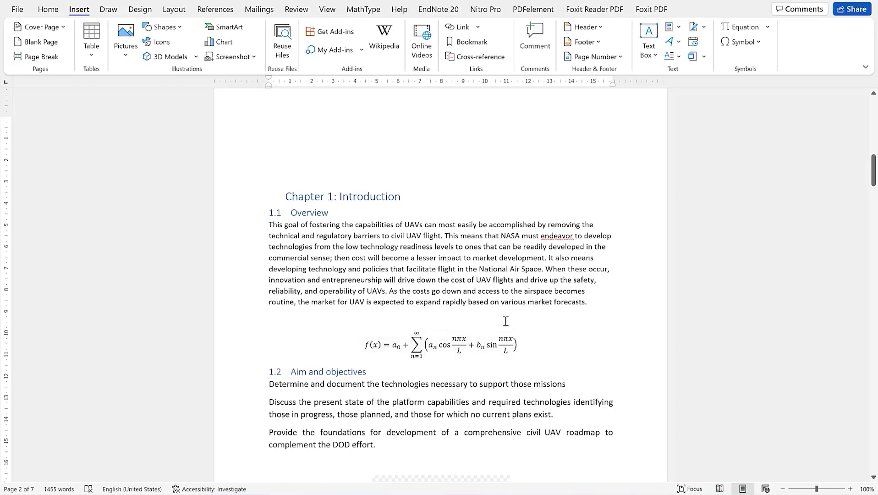
{"action": "left_click", "coordinate": [514, 344]}
{"action": "left_click", "coordinate": [587, 340]}
{"action": "left_click", "coordinate": [48, 10]}
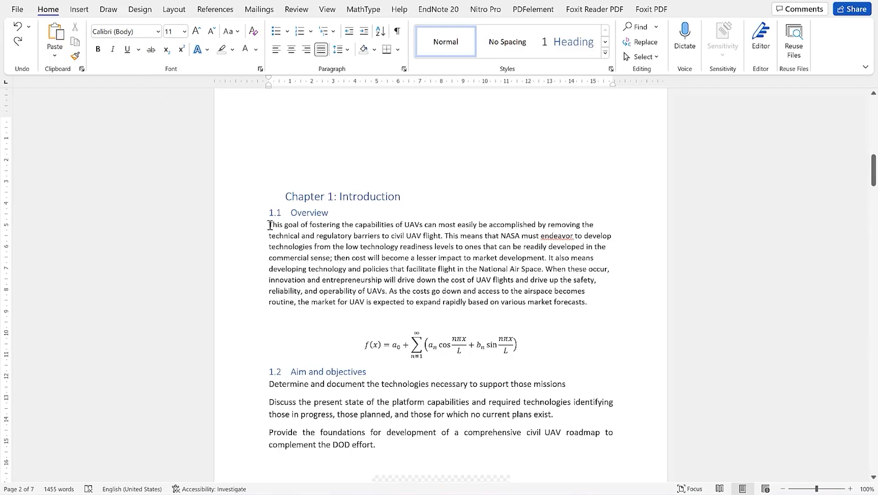
{"action": "left_click", "coordinate": [80, 11]}
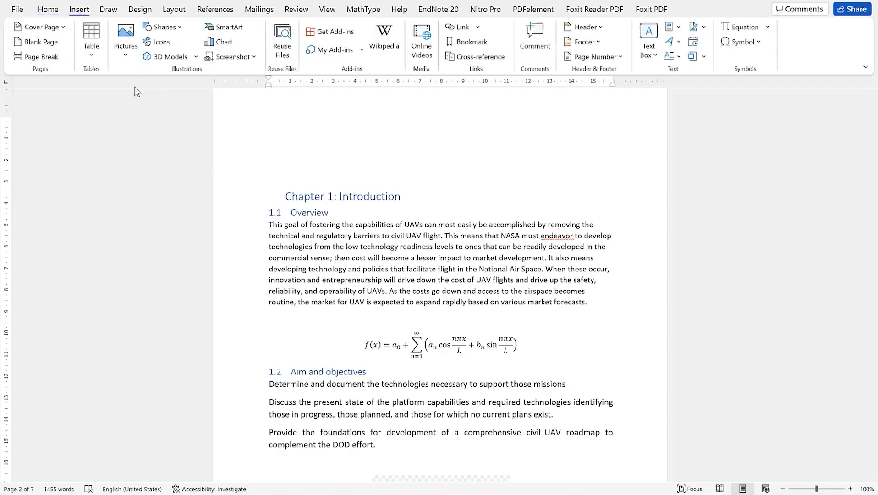
{"action": "left_click", "coordinate": [93, 51]}
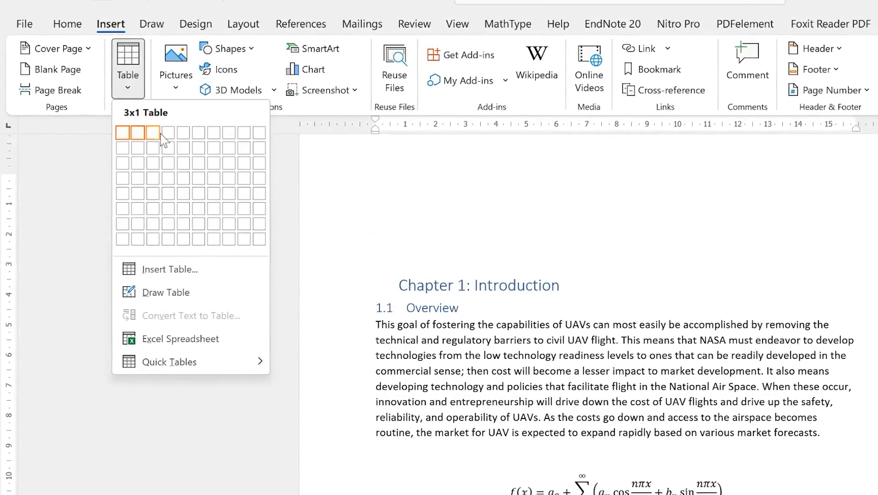
Insert a 3x1 table and drag its borders to narrow the first and last columns
{"action": "left_click", "coordinate": [159, 134]}
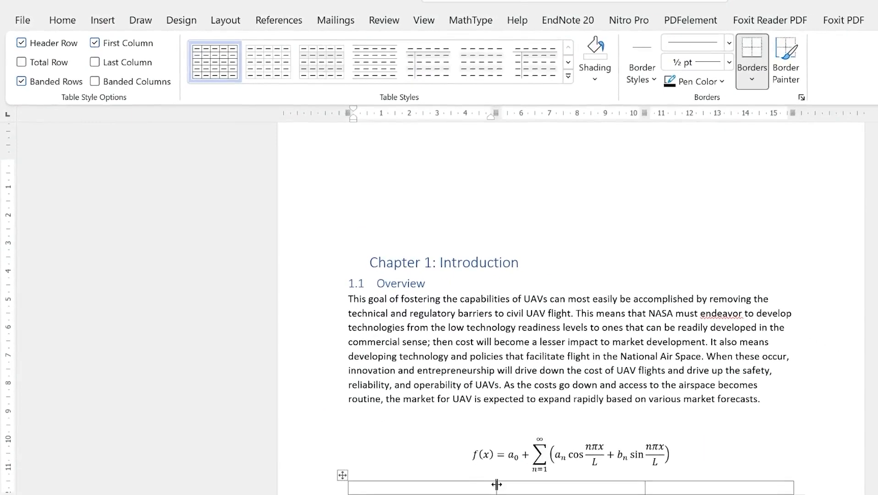
{"action": "left_click_drag", "start_coordinate": [496, 484], "coordinate": [389, 490]}
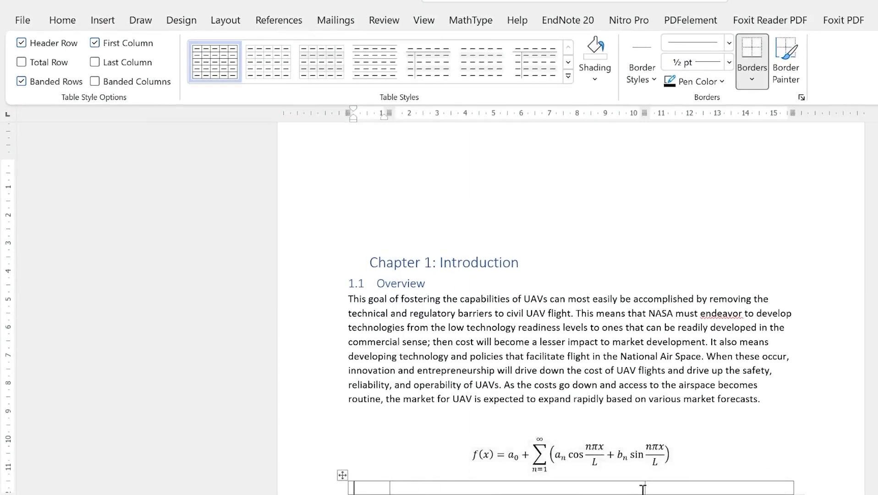
{"action": "left_click_drag", "start_coordinate": [644, 487], "coordinate": [754, 482]}
Type ...() in the last cell and place the cursor between the parentheses
{"action": "left_click", "coordinate": [776, 487]}
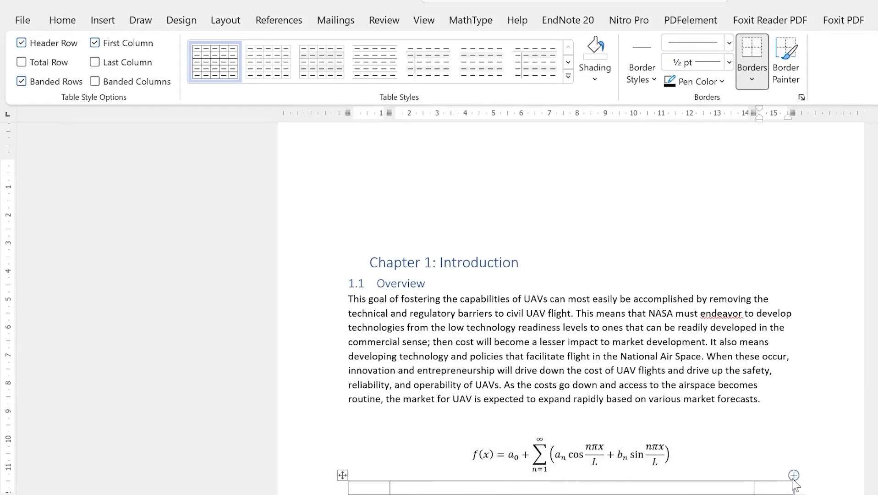
{"action": "type", "text": ")"}
{"action": "type", "text": "("}
{"action": "type", "text": "-"}
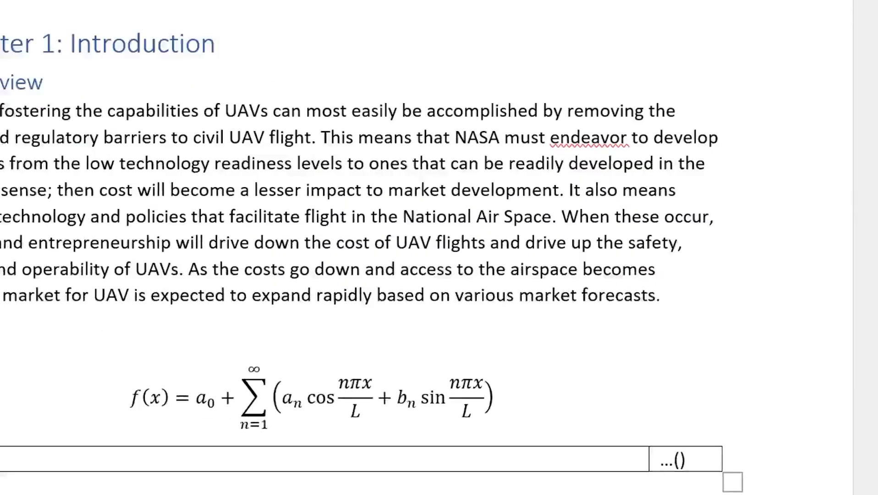
{"action": "left_click", "coordinate": [654, 450]}
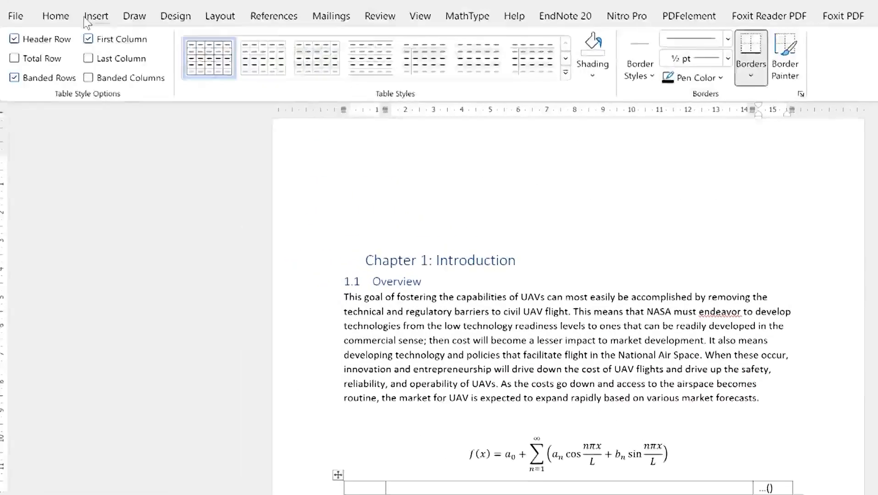
{"action": "left_click", "coordinate": [93, 17]}
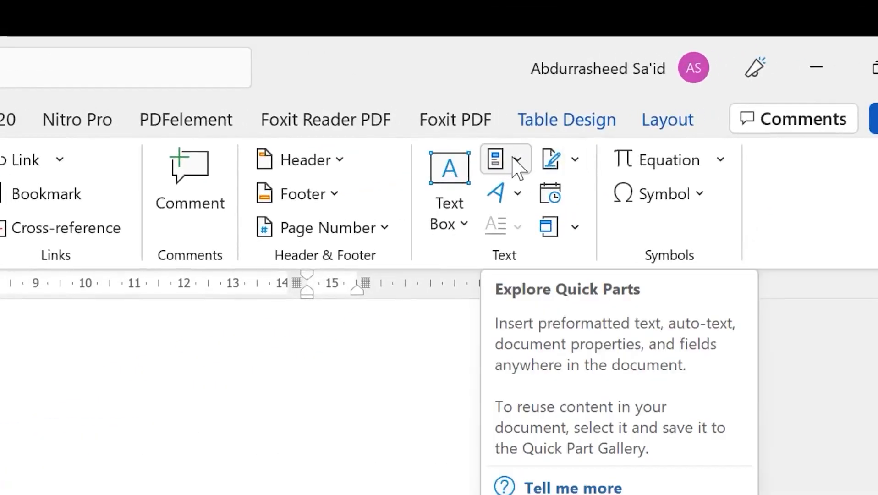
Insert a Seq field with code SEQ eq between the parentheses, giving ...(1)
{"action": "left_click", "coordinate": [520, 161]}
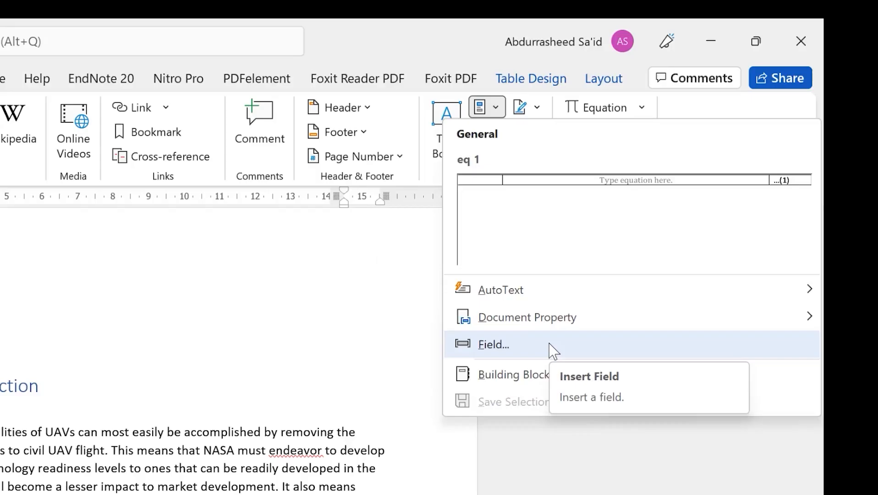
{"action": "left_click", "coordinate": [594, 489]}
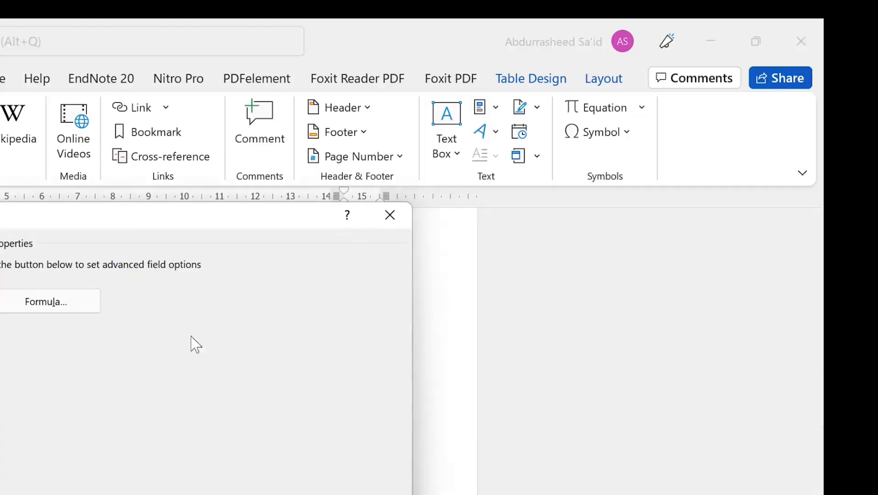
{"action": "left_click_drag", "start_coordinate": [25, 319], "coordinate": [244, 297]}
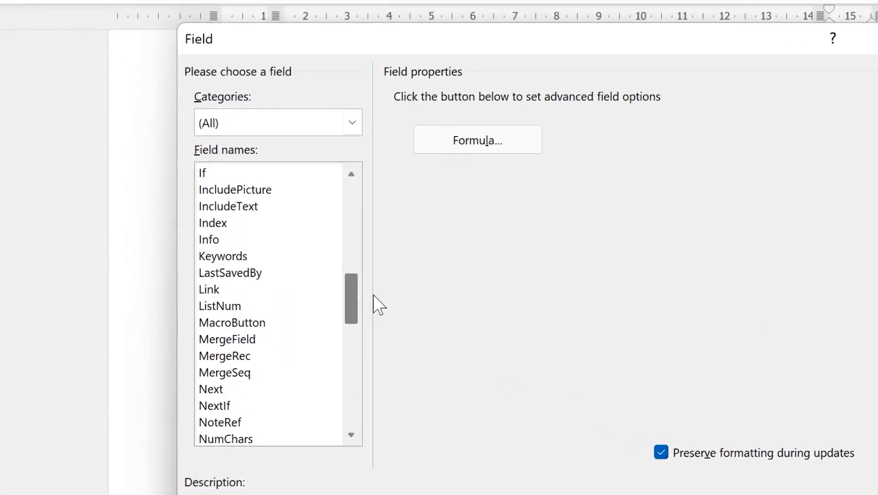
{"action": "left_click_drag", "start_coordinate": [373, 295], "coordinate": [382, 364]}
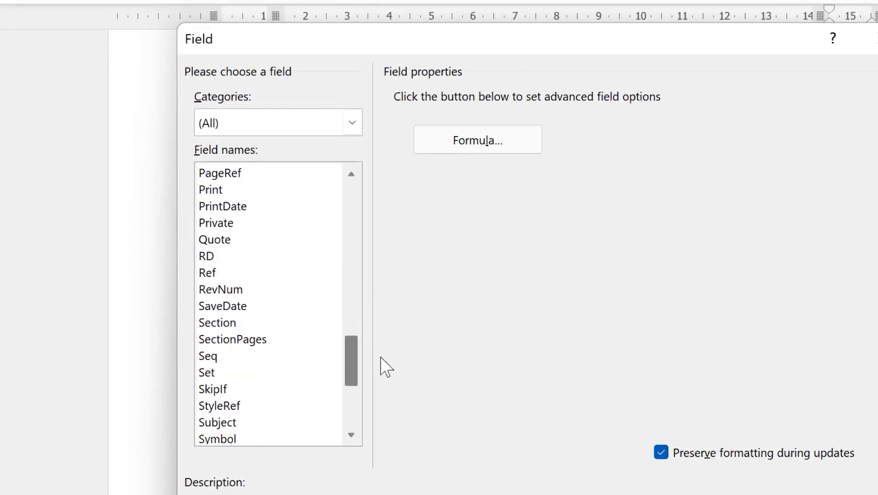
{"action": "left_click", "coordinate": [208, 358]}
{"action": "left_click", "coordinate": [492, 125]}
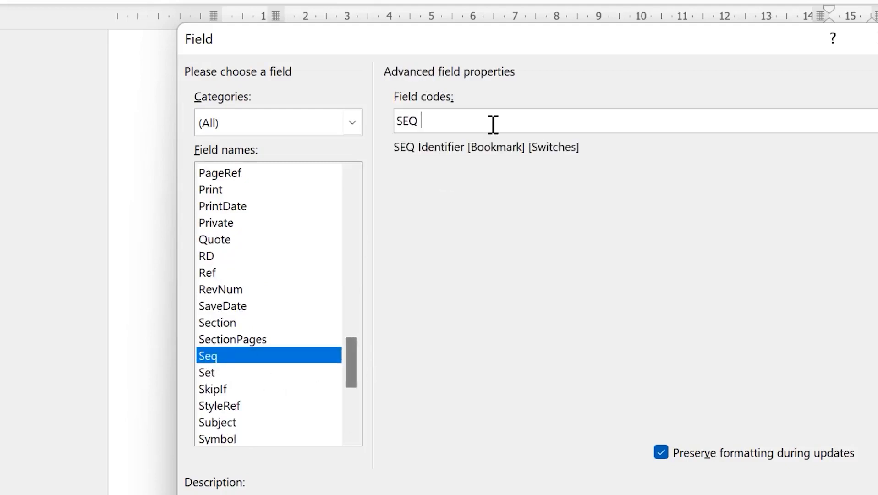
{"action": "type", "text": "eq"}
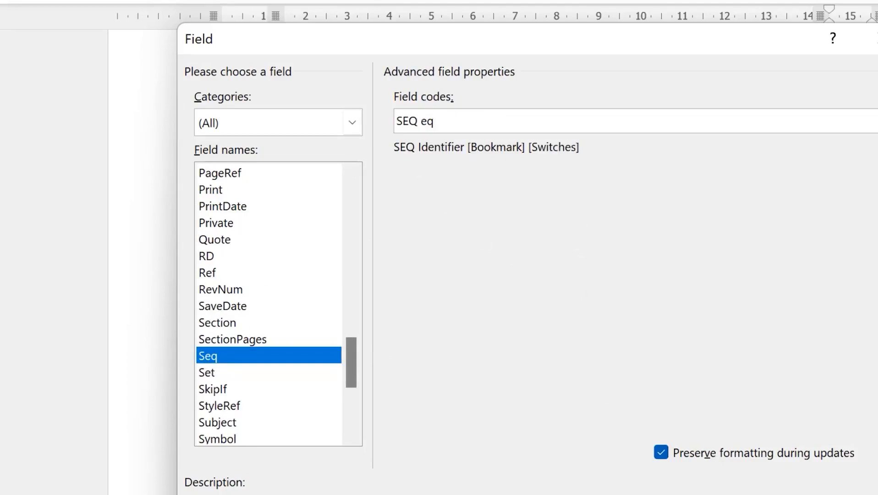
{"action": "left_click", "coordinate": [763, 494]}
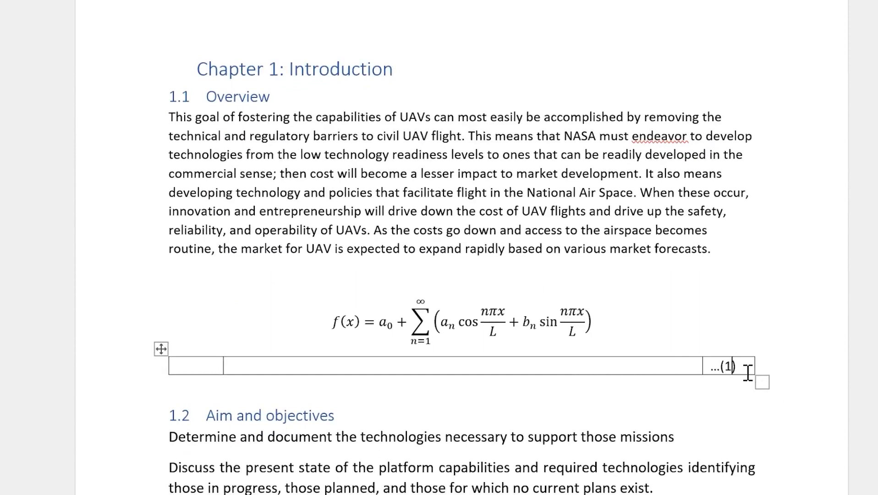
Add a blank equation placeholder in the middle cell and center-align the table
{"action": "left_click", "coordinate": [730, 370]}
{"action": "left_click", "coordinate": [437, 369]}
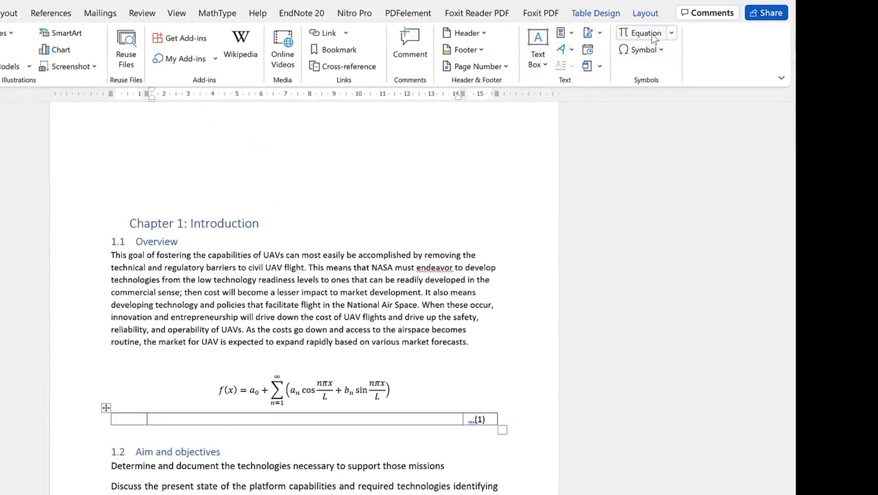
{"action": "left_click", "coordinate": [640, 33]}
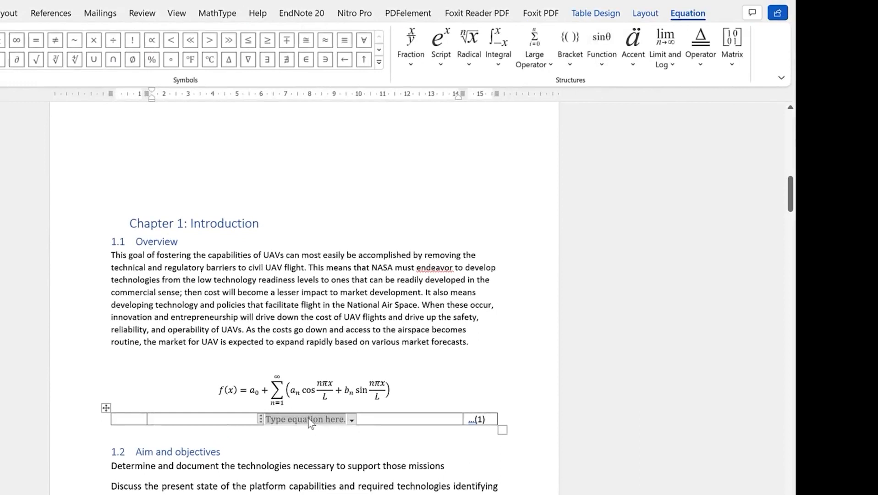
{"action": "left_click", "coordinate": [106, 407]}
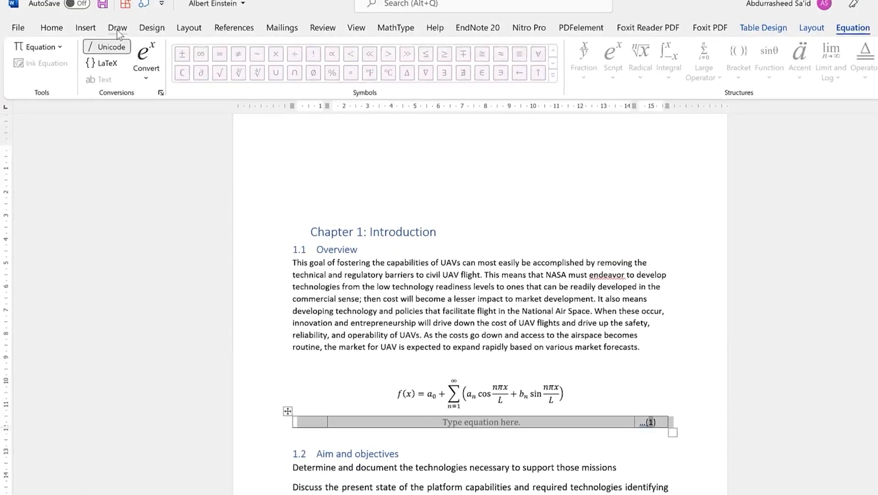
{"action": "left_click", "coordinate": [117, 32]}
{"action": "left_click", "coordinate": [85, 28]}
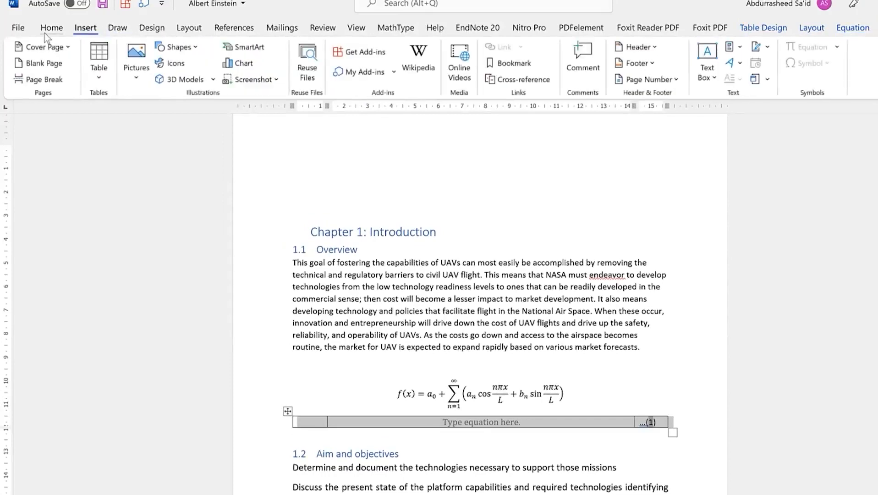
{"action": "left_click", "coordinate": [46, 32]}
{"action": "left_click", "coordinate": [317, 72]}
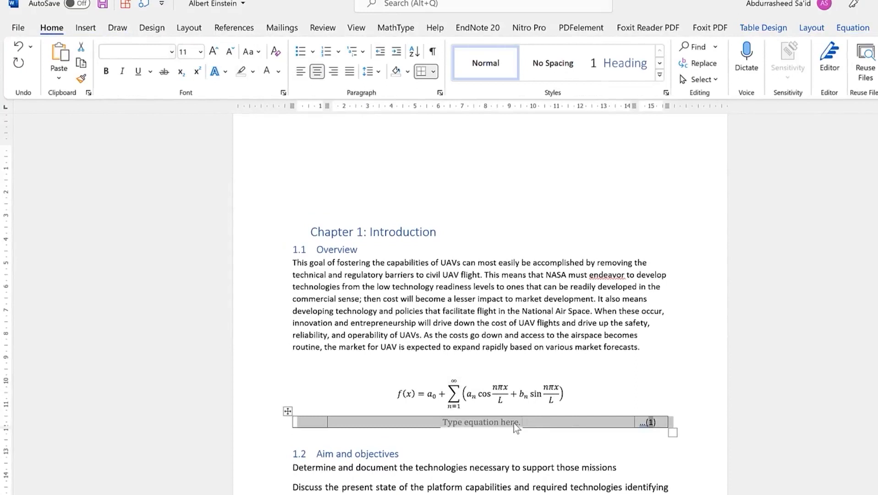
Apply No Border to the whole equation table
{"action": "left_click", "coordinate": [288, 411]}
{"action": "left_click", "coordinate": [435, 74]}
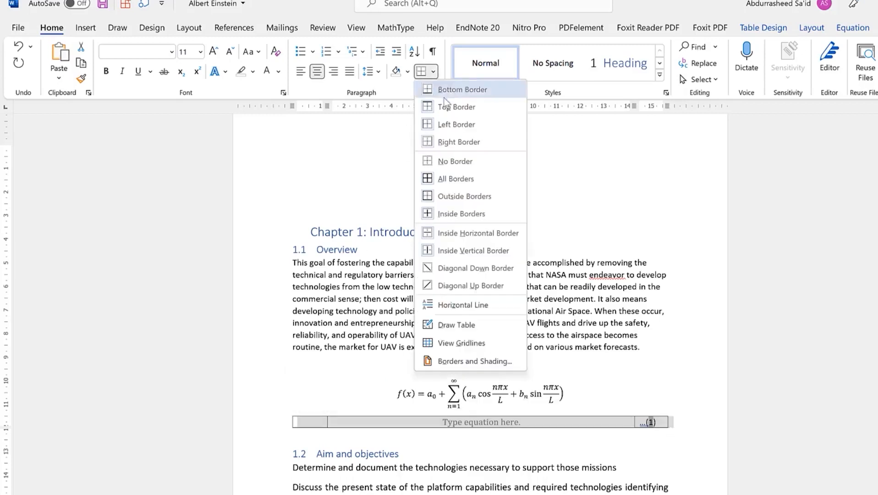
{"action": "left_click", "coordinate": [464, 162]}
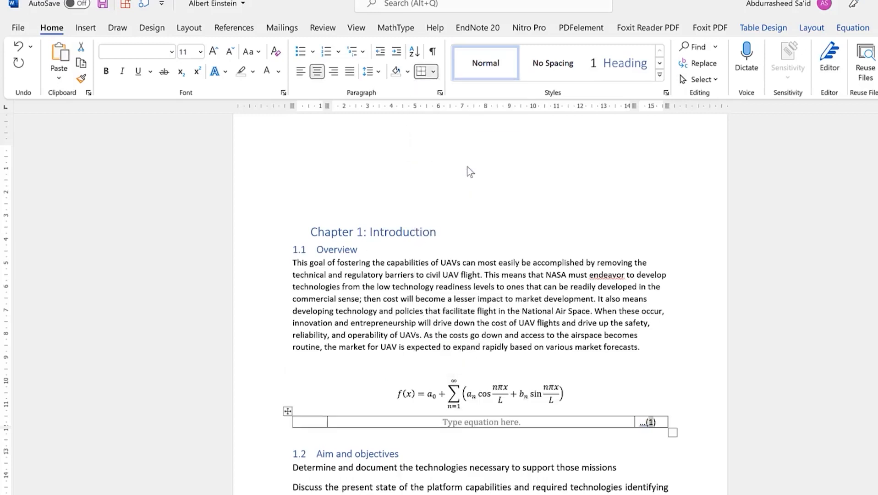
{"action": "left_click", "coordinate": [548, 466]}
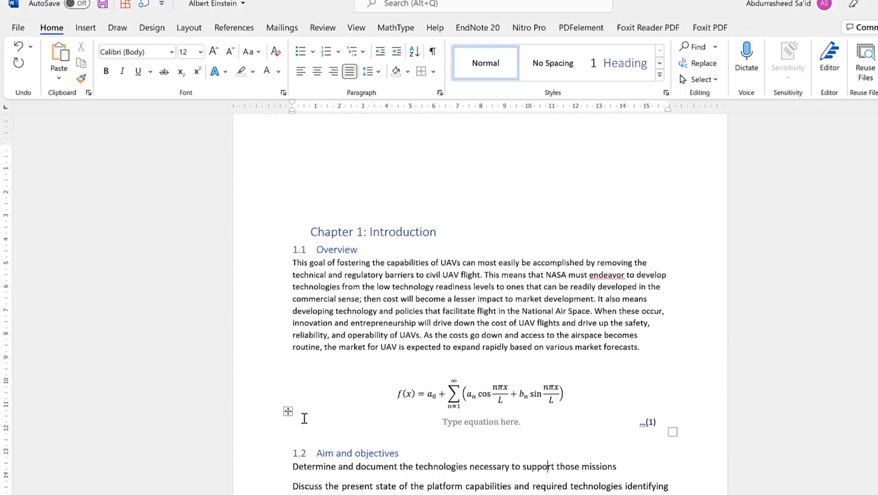
{"action": "left_click", "coordinate": [287, 411]}
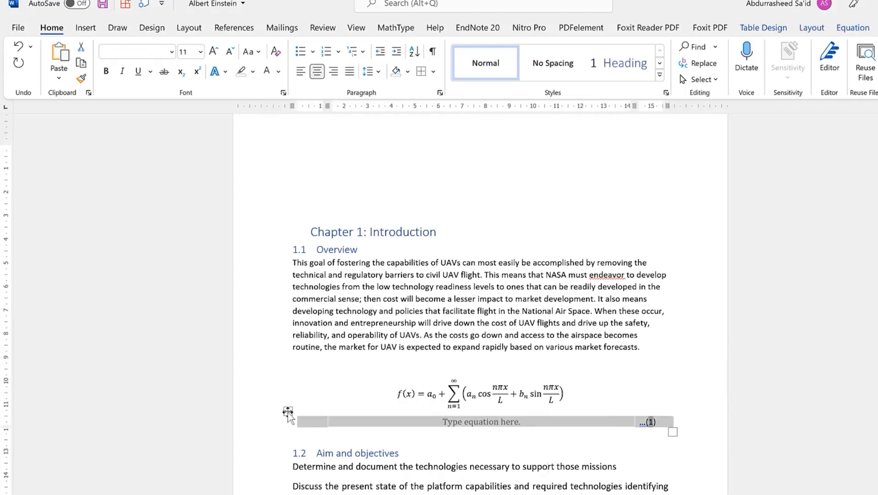
{"action": "right_click", "coordinate": [288, 412]}
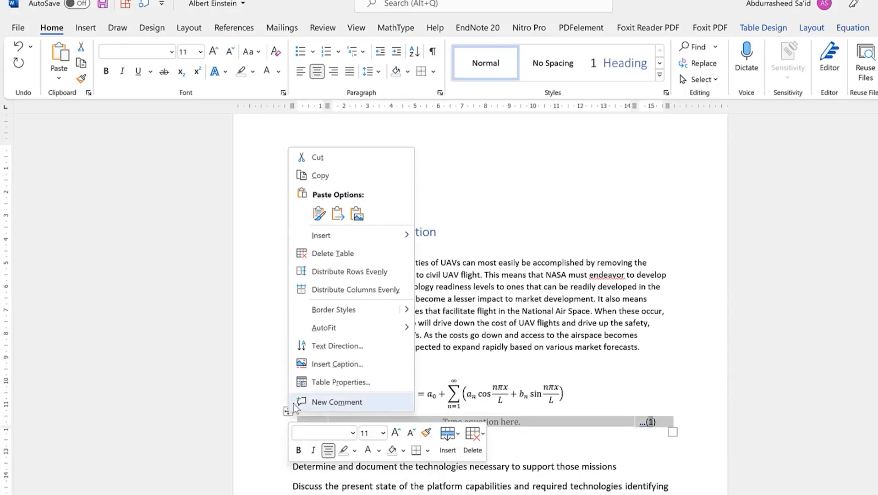
{"action": "left_click", "coordinate": [286, 412]}
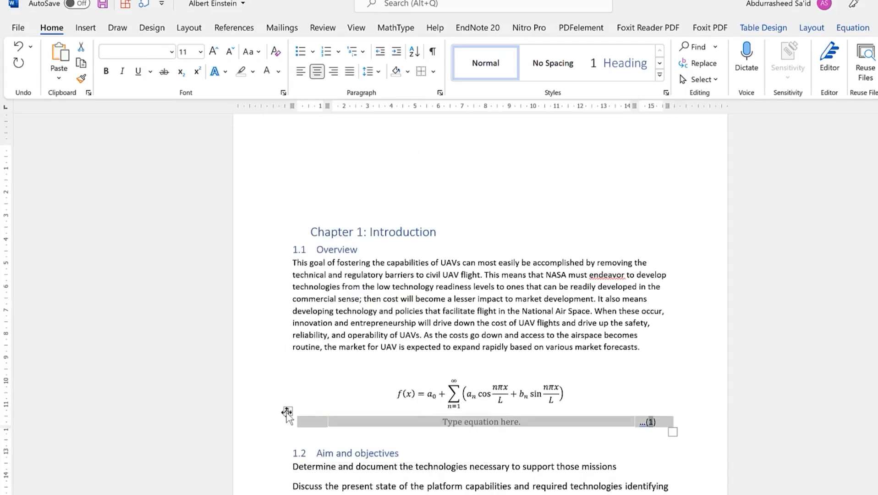
{"action": "left_click", "coordinate": [85, 28]}
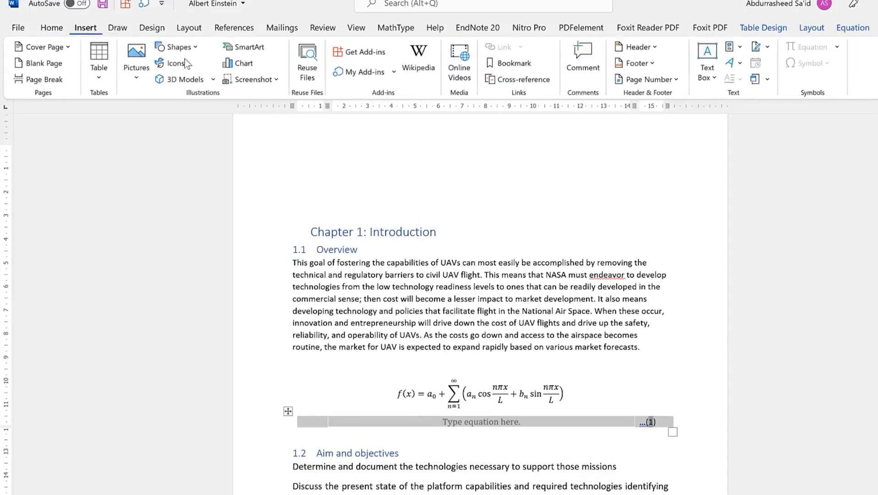
Save the selected equation table to the Quick Part Gallery as 'Equation'
{"action": "left_click", "coordinate": [739, 46]}
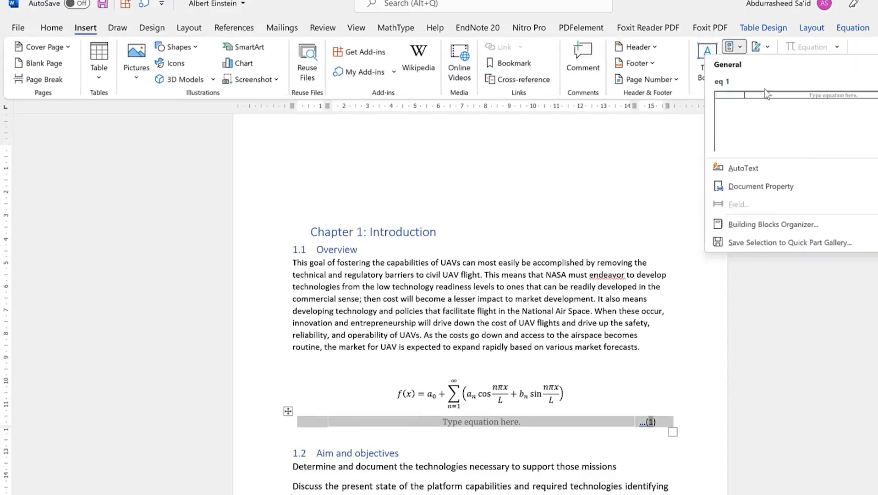
{"action": "left_click", "coordinate": [802, 244]}
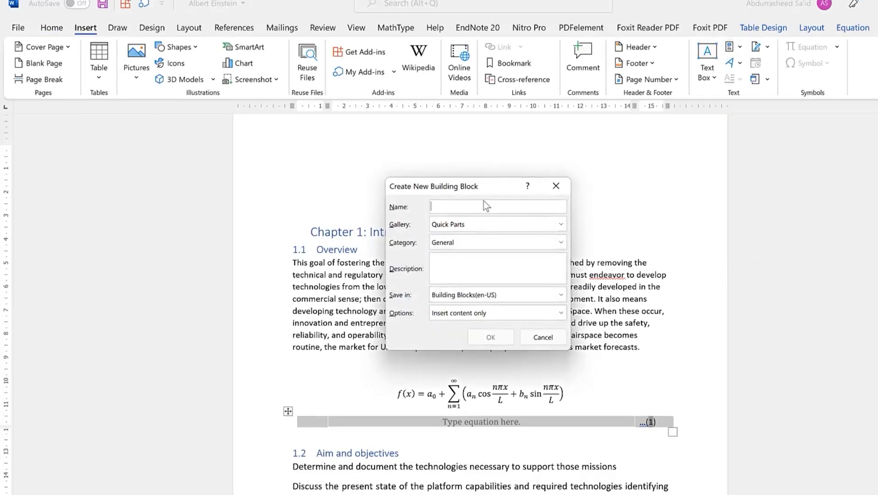
{"action": "type", "text": "Equation"}
{"action": "left_click", "coordinate": [492, 337]}
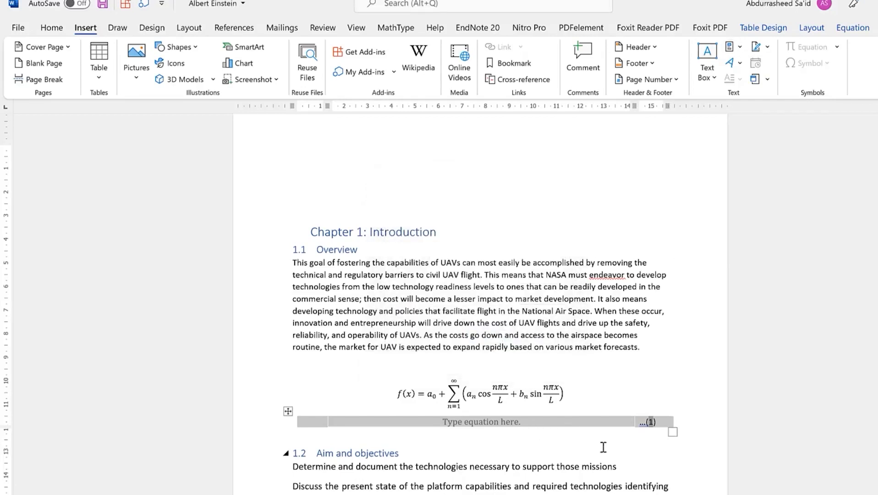
Insert the saved Equation block on a new line below, creating equation (2)
{"action": "left_click", "coordinate": [687, 423]}
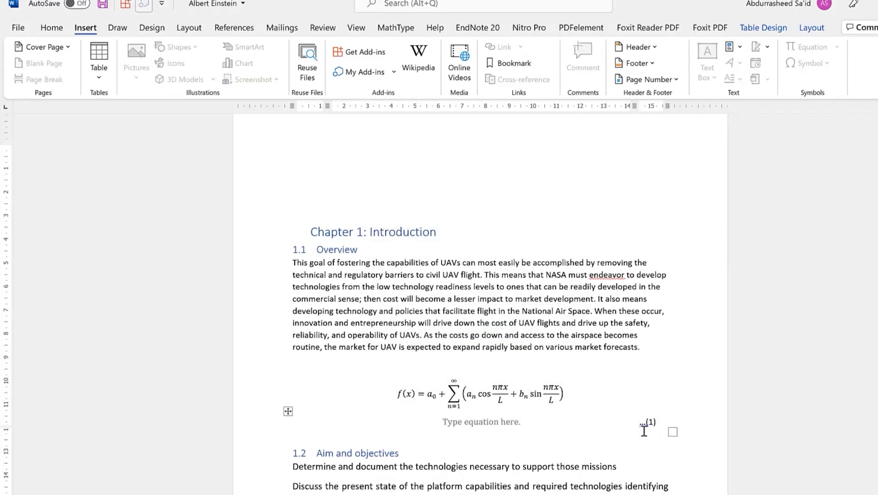
{"action": "left_click", "coordinate": [671, 436]}
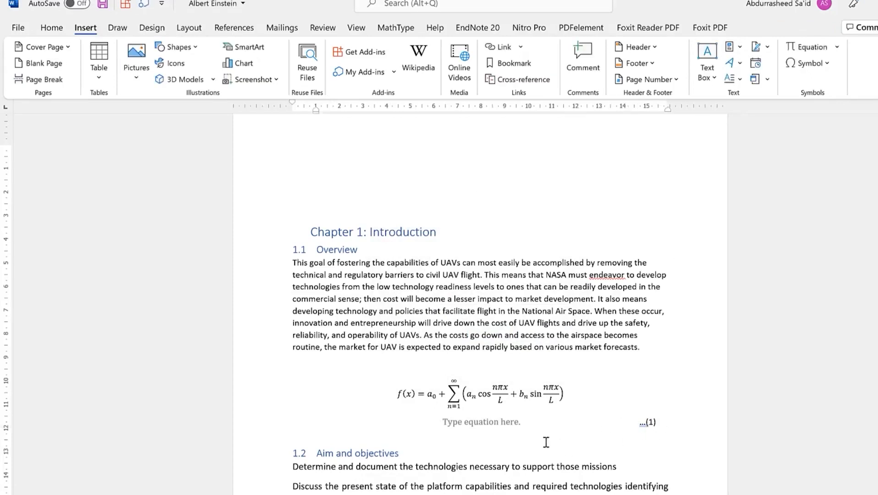
{"action": "key", "text": "Return"}
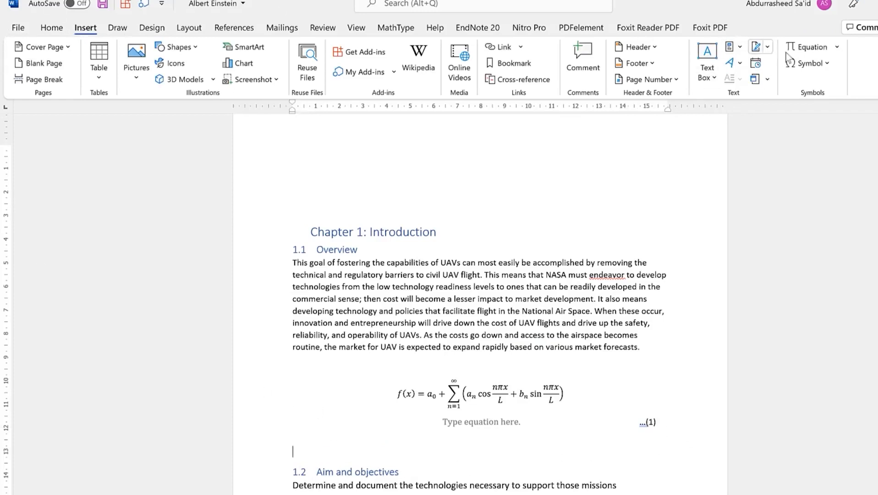
{"action": "left_click", "coordinate": [730, 46]}
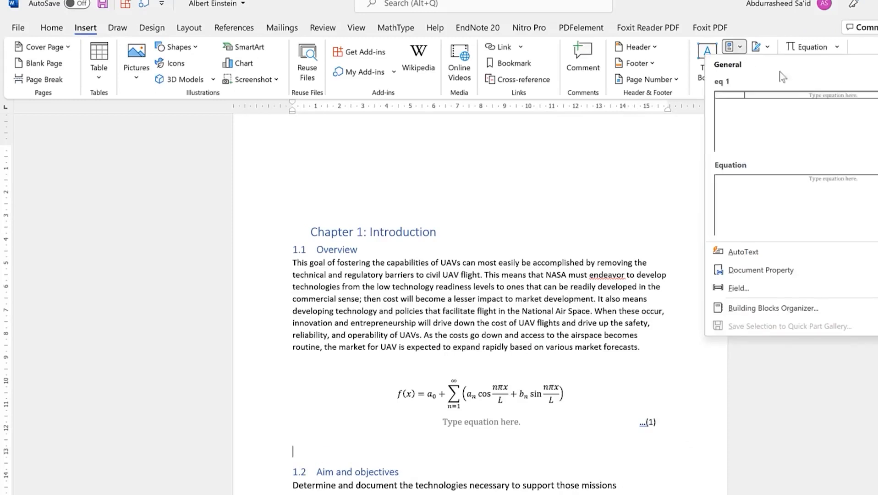
{"action": "left_click", "coordinate": [825, 200]}
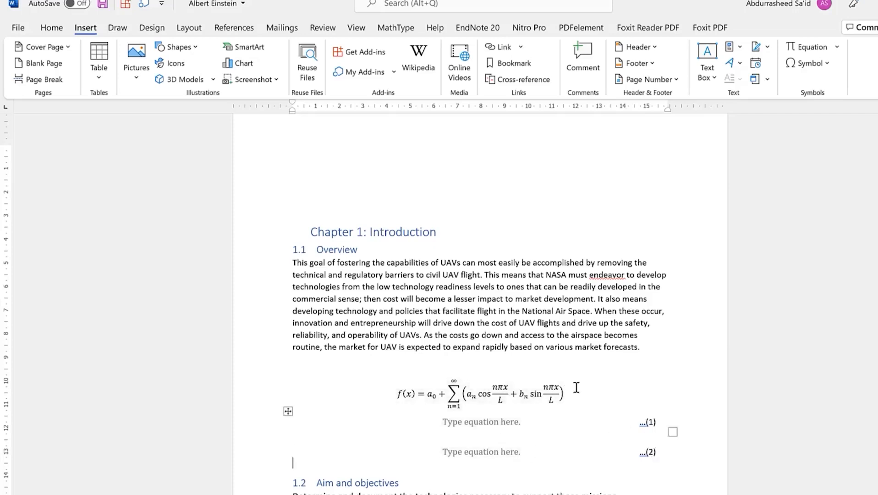
{"action": "left_click", "coordinate": [564, 392]}
Move the Fourier series equation into the first numbered equation placeholder (1)
{"action": "left_click", "coordinate": [353, 396]}
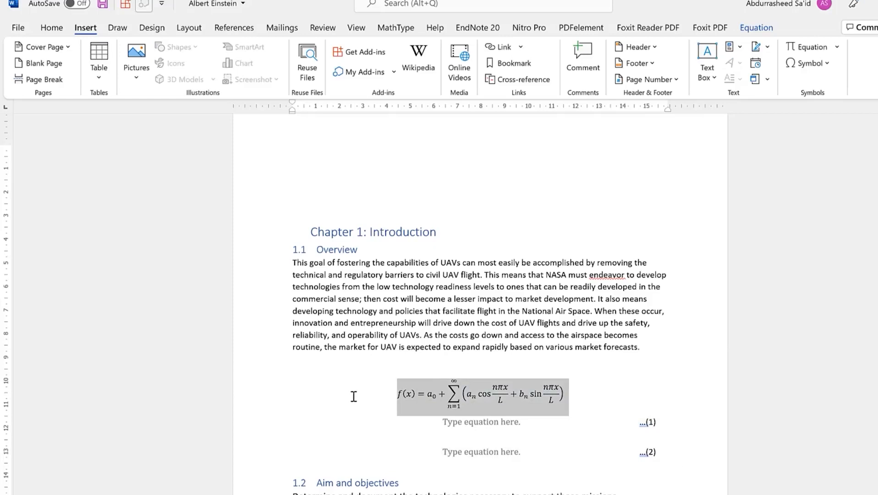
{"action": "key", "text": "Delete"}
{"action": "left_click", "coordinate": [503, 405]}
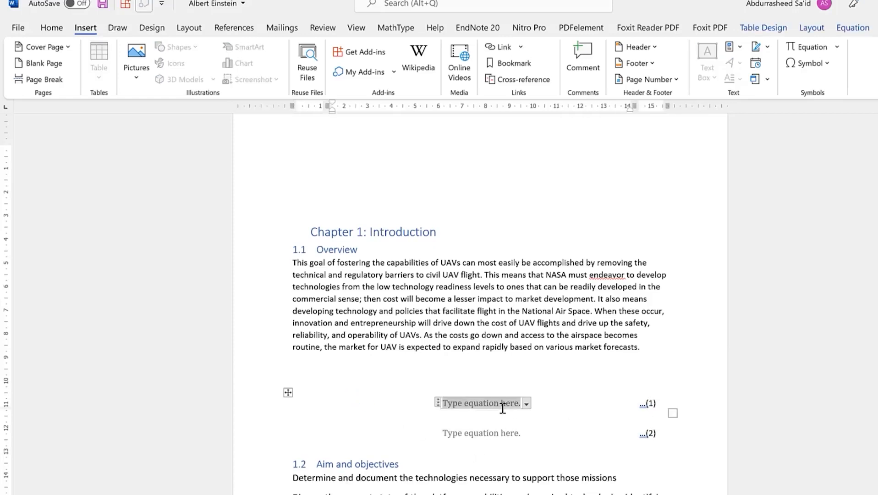
{"action": "key", "text": "ctrl+v"}
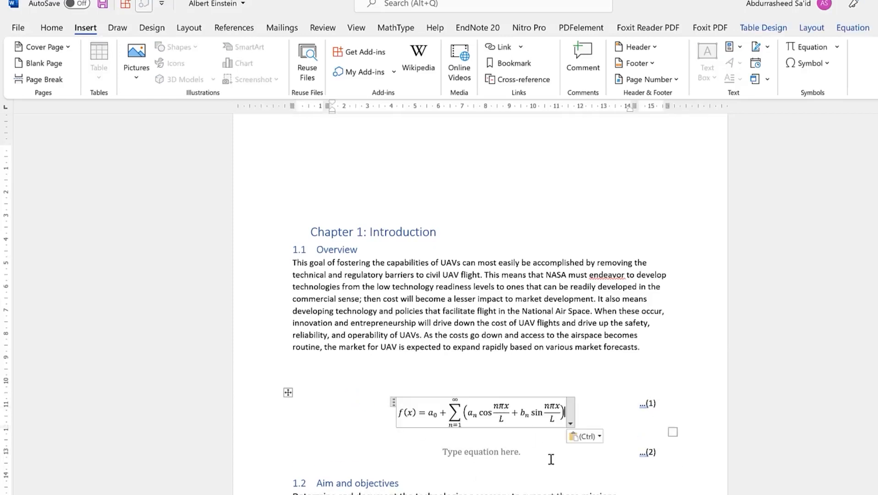
{"action": "left_click", "coordinate": [721, 344]}
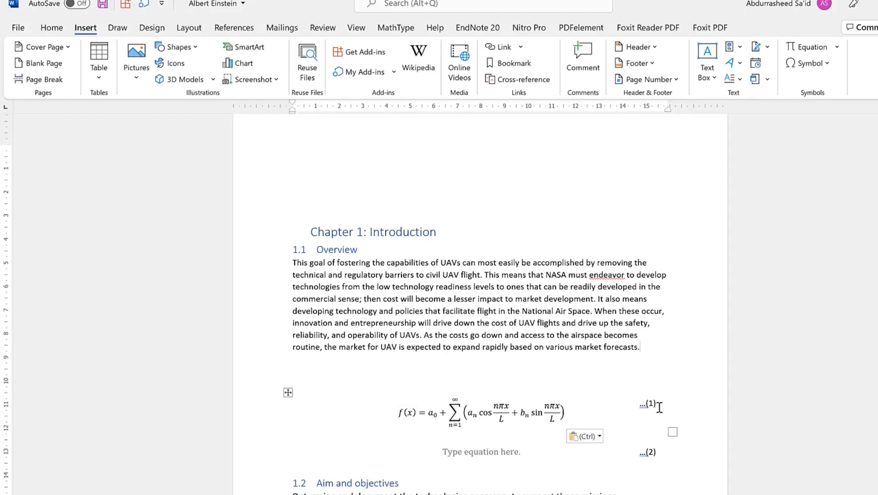
Fill the second equation placeholder with the built-in Binomial Theorem equation
{"action": "left_click", "coordinate": [525, 453]}
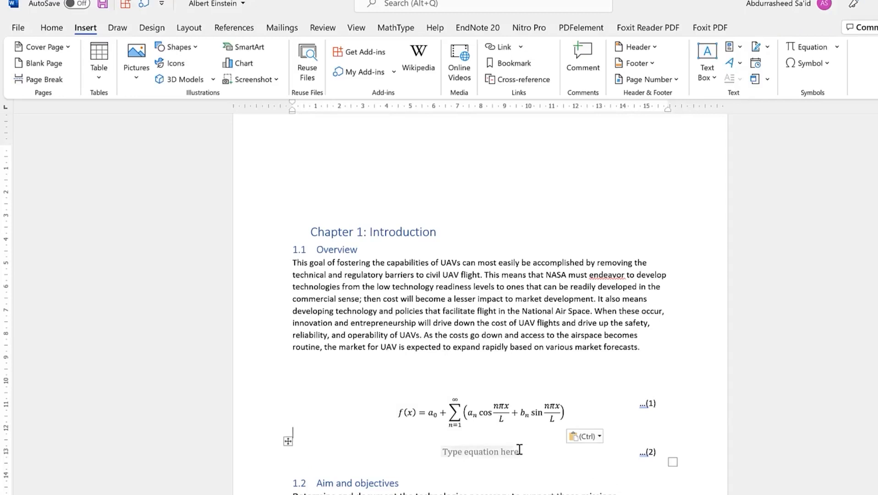
{"action": "left_click", "coordinate": [837, 47]}
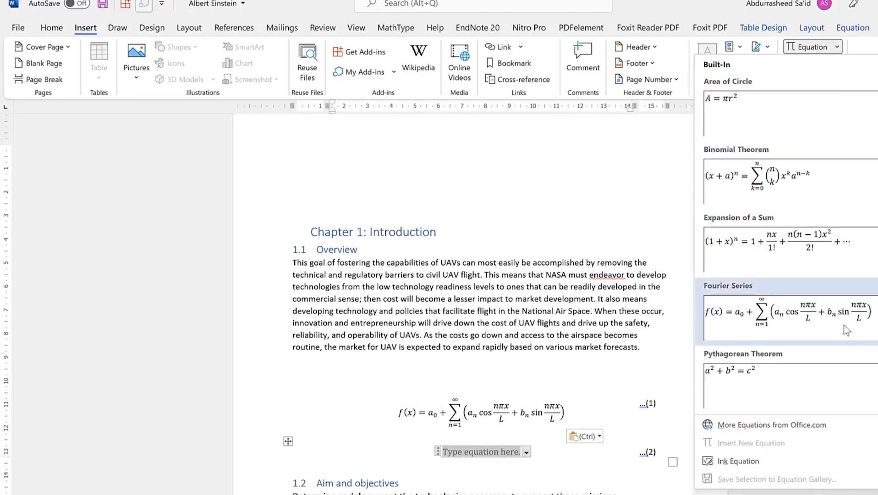
{"action": "left_click", "coordinate": [816, 193]}
{"action": "scroll", "coordinate": [660, 428], "scroll_direction": "down", "scroll_amount": 2}
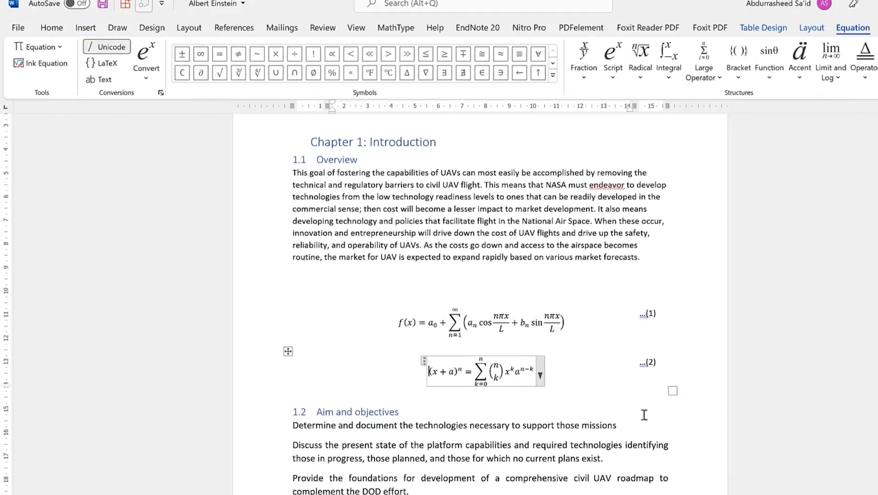
{"action": "left_click", "coordinate": [637, 411]}
{"action": "scroll", "coordinate": [629, 347], "scroll_direction": "up", "scroll_amount": 6}
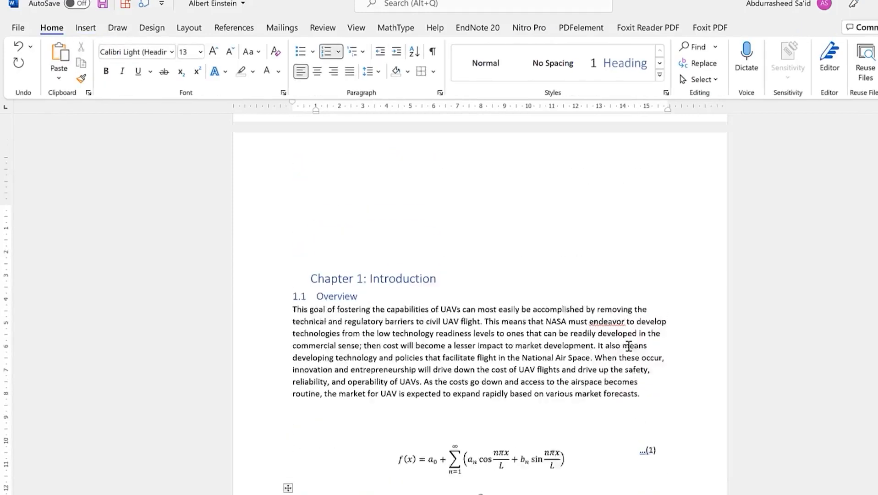
{"action": "scroll", "coordinate": [631, 344], "scroll_direction": "down", "scroll_amount": 6}
{"action": "scroll", "coordinate": [632, 345], "scroll_direction": "down", "scroll_amount": 20}
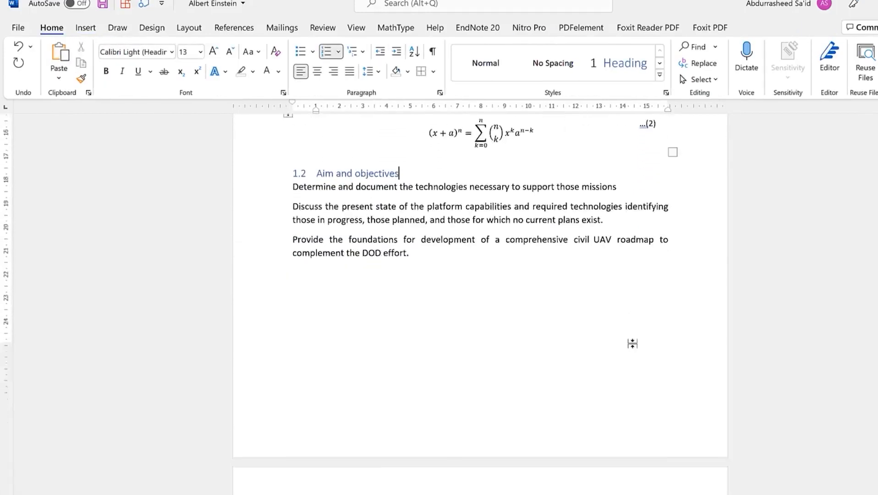
{"action": "scroll", "coordinate": [632, 342], "scroll_direction": "down", "scroll_amount": 1}
Insert the saved Equation Quick Part above the binomial equation as equation (3)
{"action": "left_click", "coordinate": [476, 235]}
{"action": "left_click", "coordinate": [548, 222]}
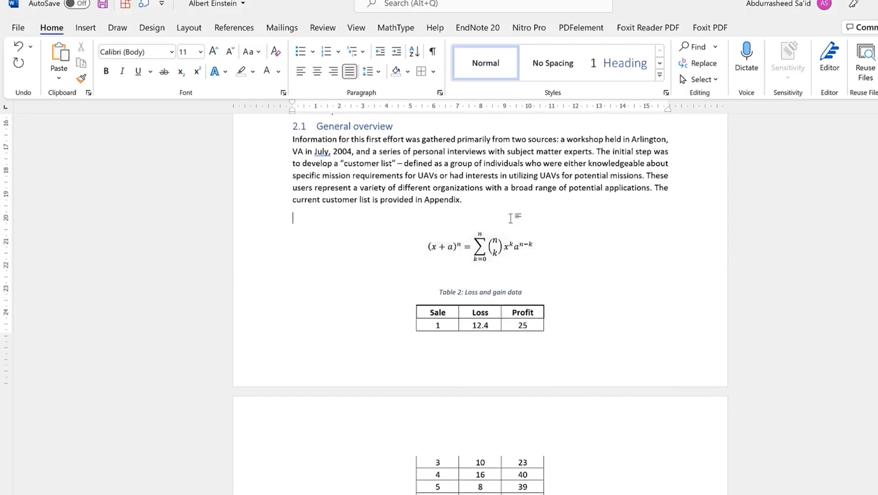
{"action": "left_click", "coordinate": [92, 28]}
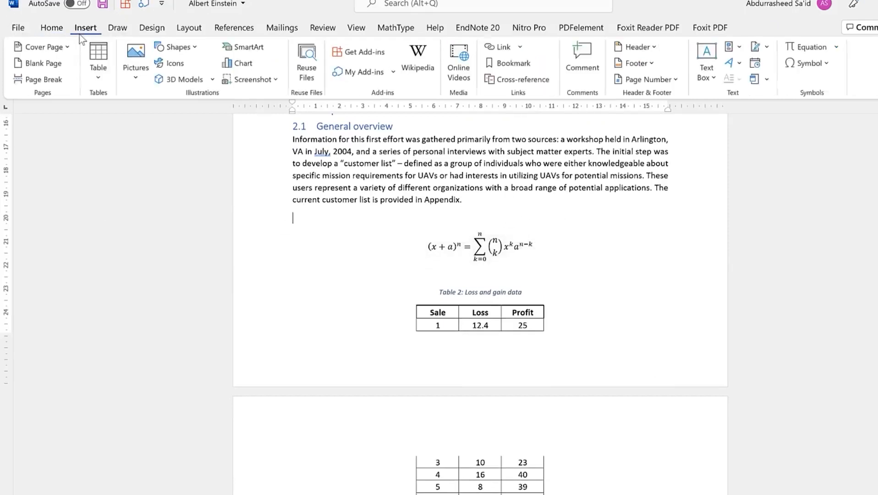
{"action": "left_click", "coordinate": [739, 49]}
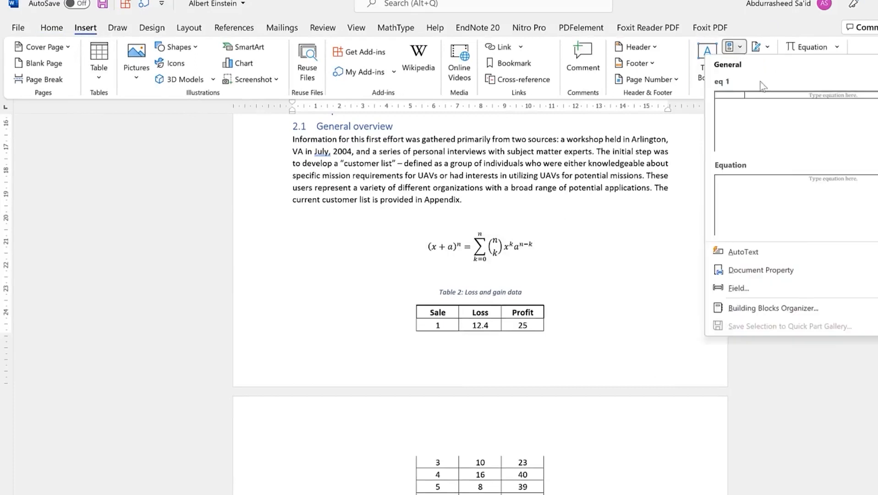
{"action": "left_click", "coordinate": [778, 193]}
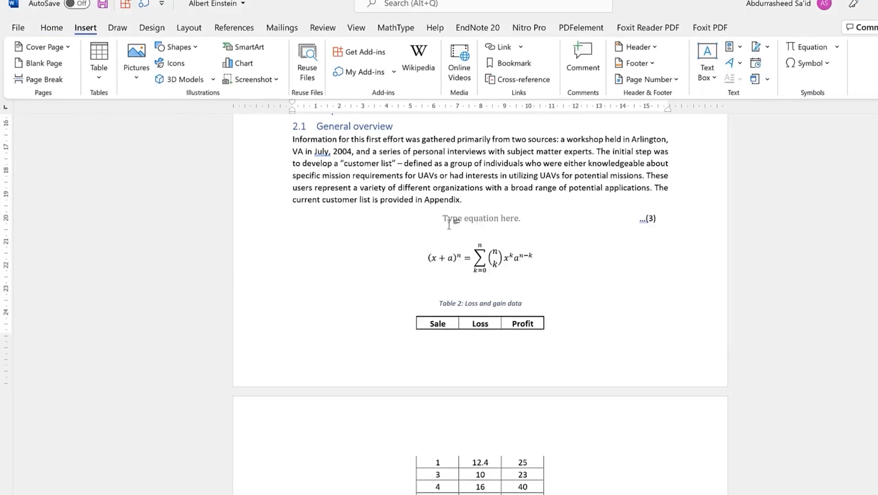
Cut the binomial equation and paste it into the empty slot numbered (3) under 2.1
{"action": "left_click_drag", "start_coordinate": [546, 255], "coordinate": [403, 265]}
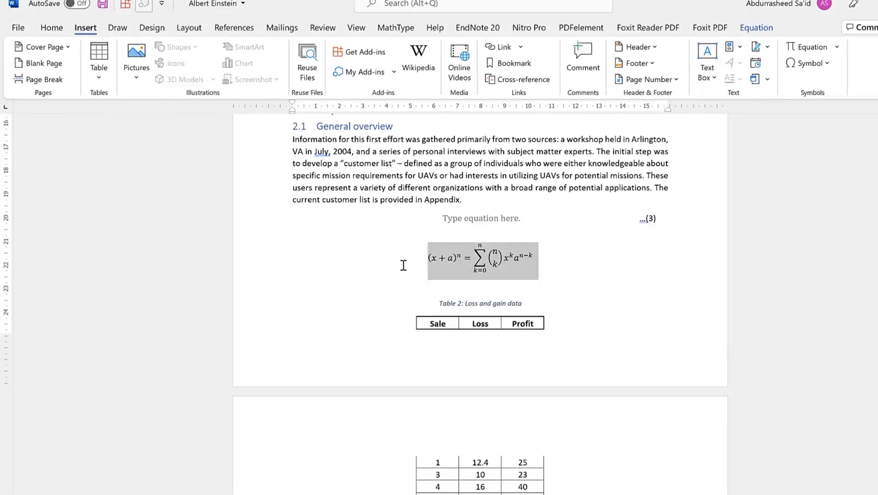
{"action": "key", "text": "Delete"}
{"action": "left_click", "coordinate": [481, 218]}
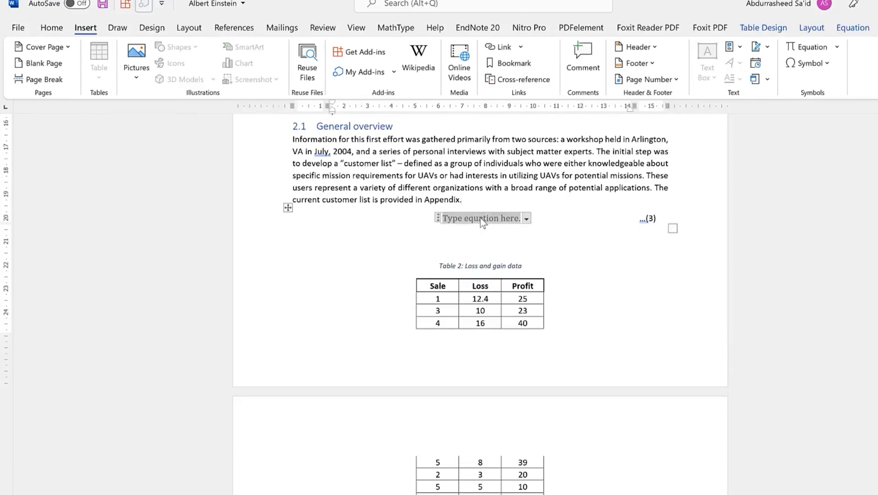
{"action": "key", "text": "ctrl+v"}
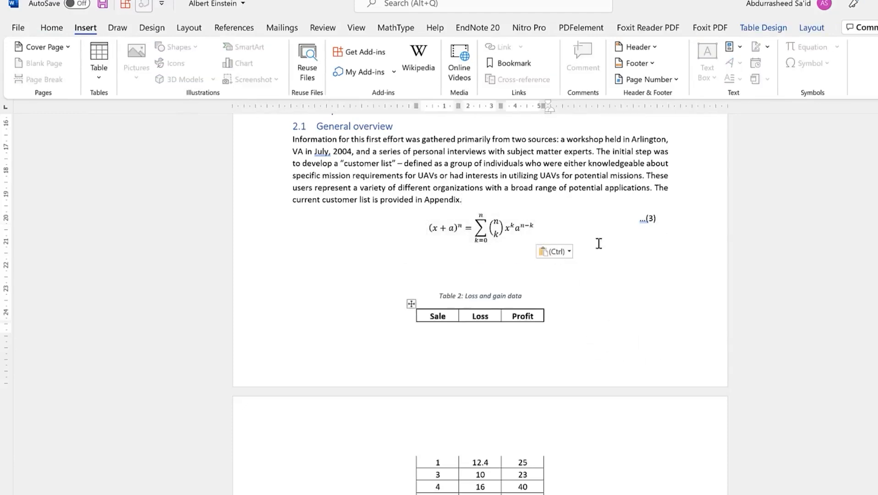
{"action": "scroll", "coordinate": [602, 284], "scroll_direction": "up", "scroll_amount": 1}
{"action": "scroll", "coordinate": [601, 284], "scroll_direction": "up", "scroll_amount": 15}
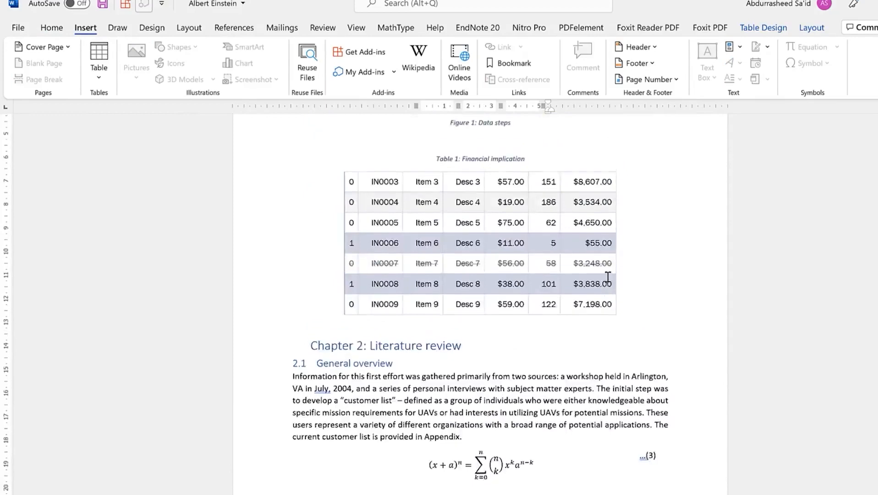
{"action": "scroll", "coordinate": [613, 262], "scroll_direction": "up", "scroll_amount": 3}
{"action": "scroll", "coordinate": [623, 275], "scroll_direction": "down", "scroll_amount": 4}
{"action": "scroll", "coordinate": [628, 292], "scroll_direction": "up", "scroll_amount": 3}
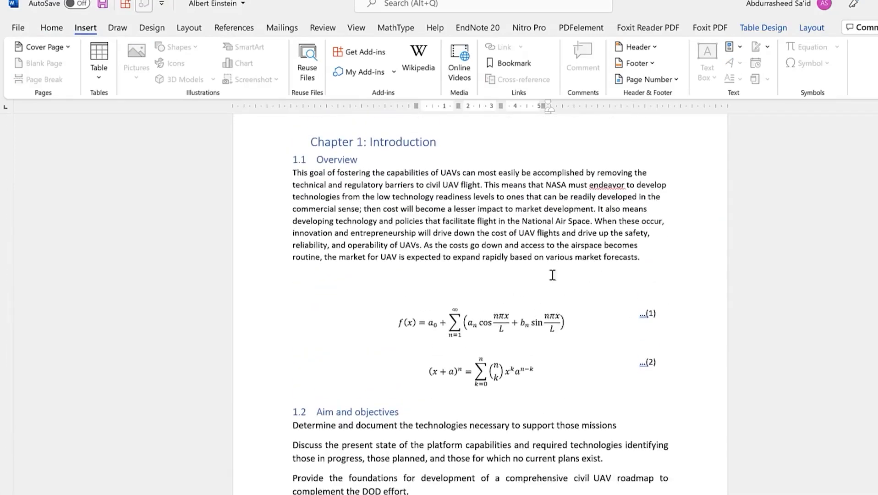
{"action": "left_click", "coordinate": [493, 277]}
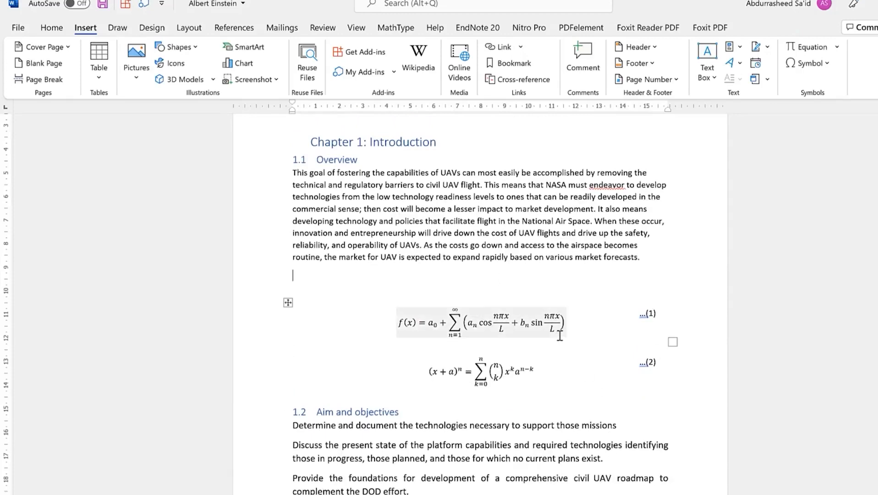
{"action": "scroll", "coordinate": [559, 336], "scroll_direction": "down", "scroll_amount": 15}
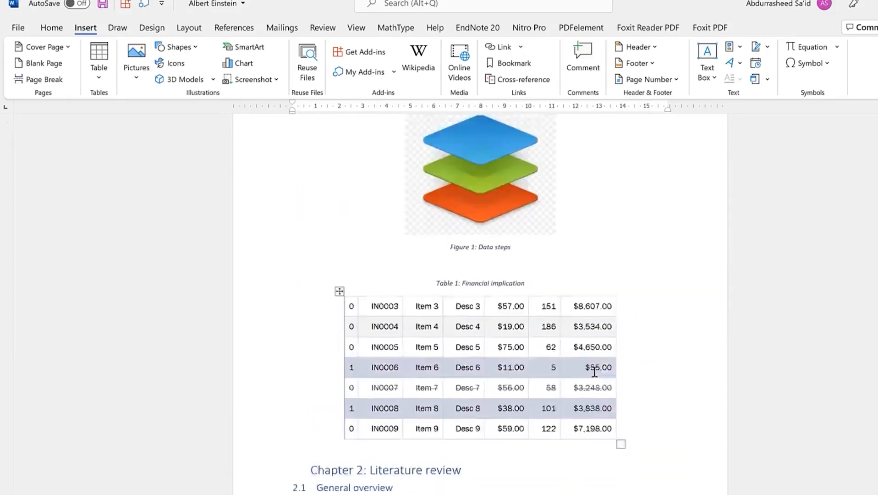
{"action": "scroll", "coordinate": [613, 342], "scroll_direction": "down", "scroll_amount": 2}
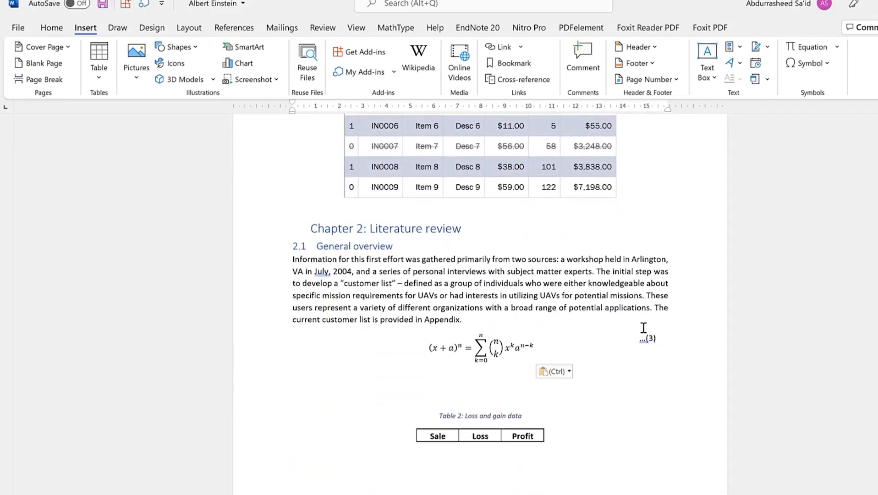
{"action": "scroll", "coordinate": [657, 329], "scroll_direction": "up", "scroll_amount": 11}
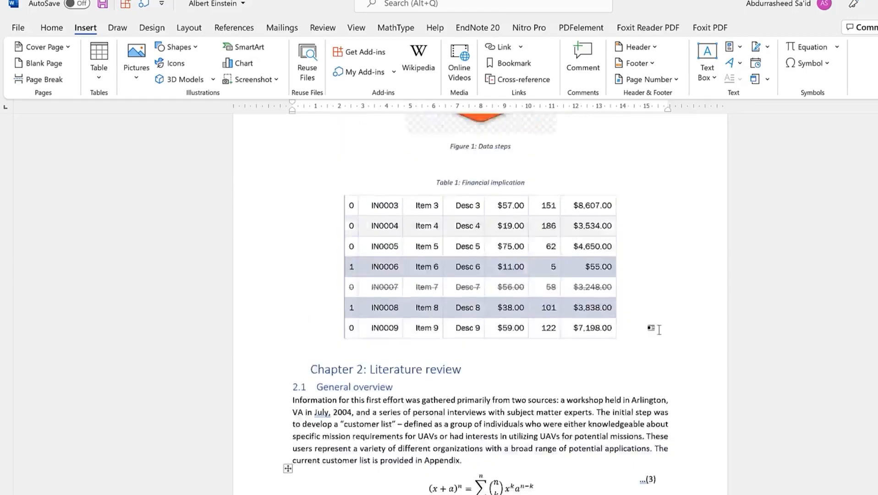
{"action": "scroll", "coordinate": [660, 329], "scroll_direction": "up", "scroll_amount": 10}
{"action": "left_click", "coordinate": [553, 335]}
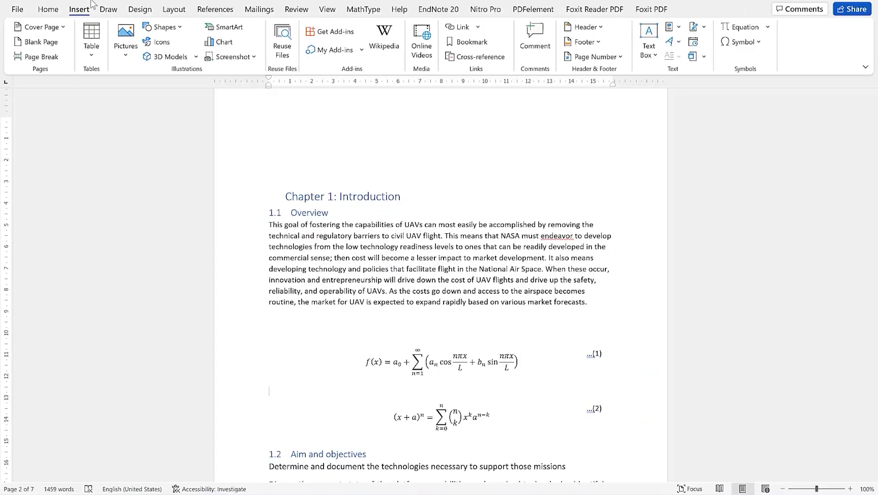
Insert a new empty numbered equation from Quick Parts below equation (1)
{"action": "left_click", "coordinate": [680, 28]}
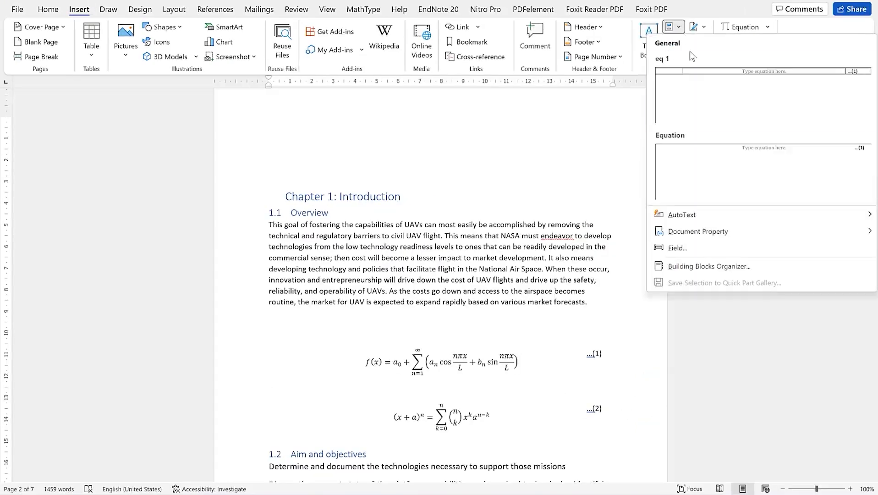
{"action": "left_click", "coordinate": [719, 179]}
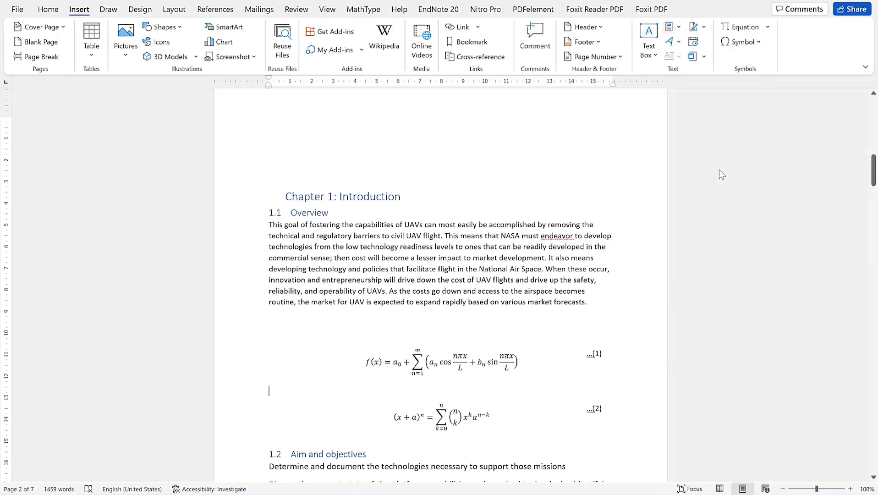
{"action": "left_click", "coordinate": [457, 389]}
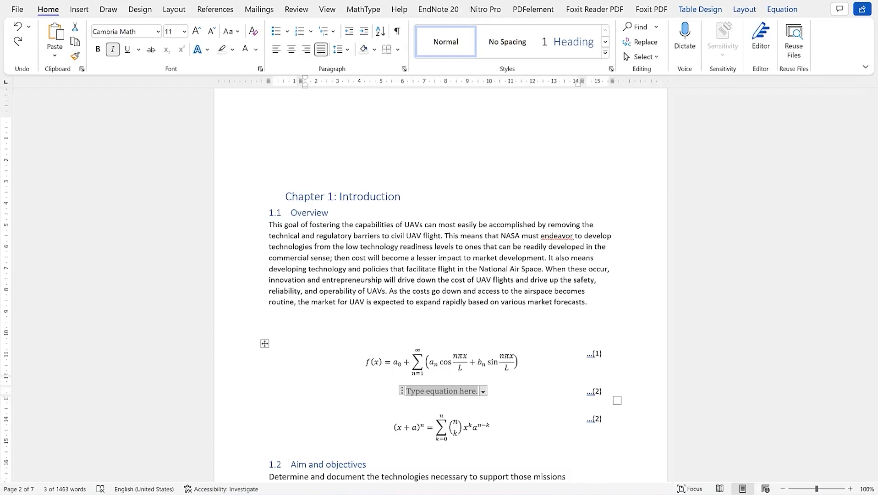
Update all document fields, confirming both the table of contents and table of figures updates
{"action": "key", "text": "ctrl+a"}
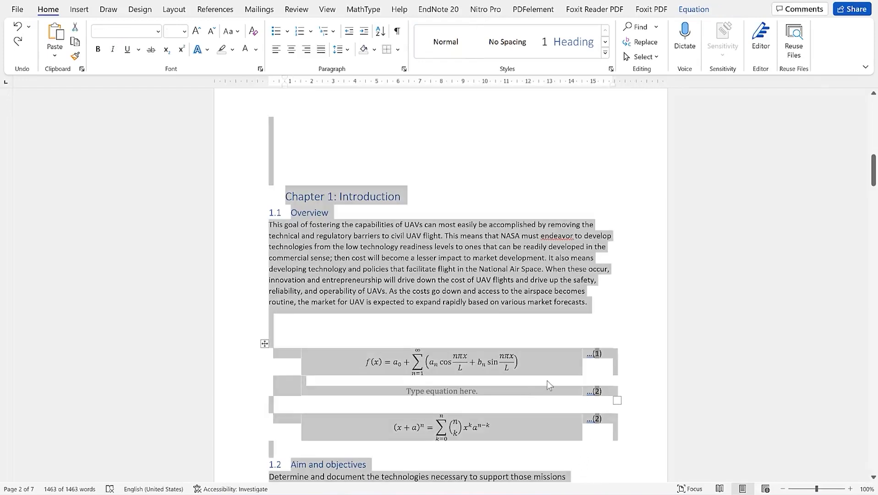
{"action": "right_click", "coordinate": [547, 383]}
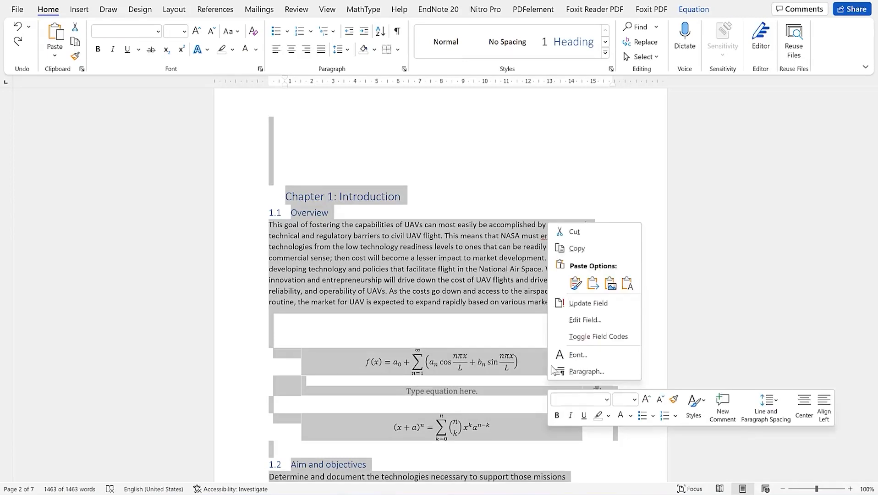
{"action": "left_click", "coordinate": [572, 305]}
{"action": "left_click", "coordinate": [448, 260]}
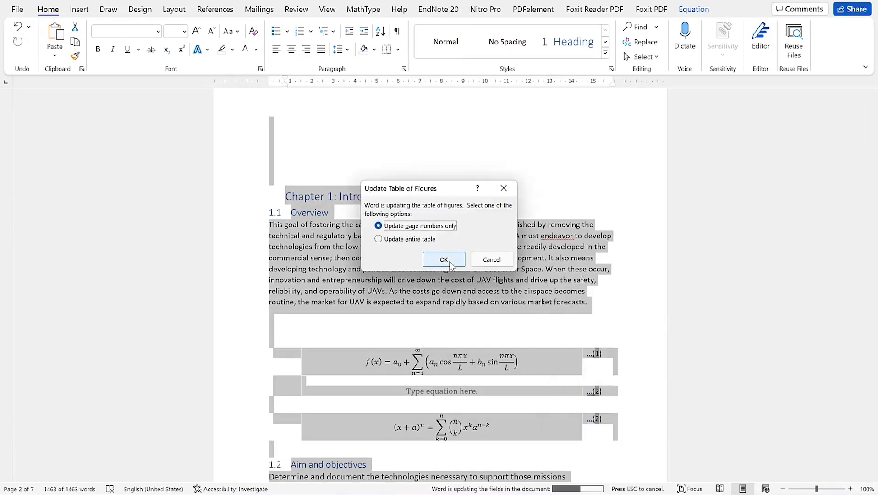
{"action": "left_click", "coordinate": [444, 259]}
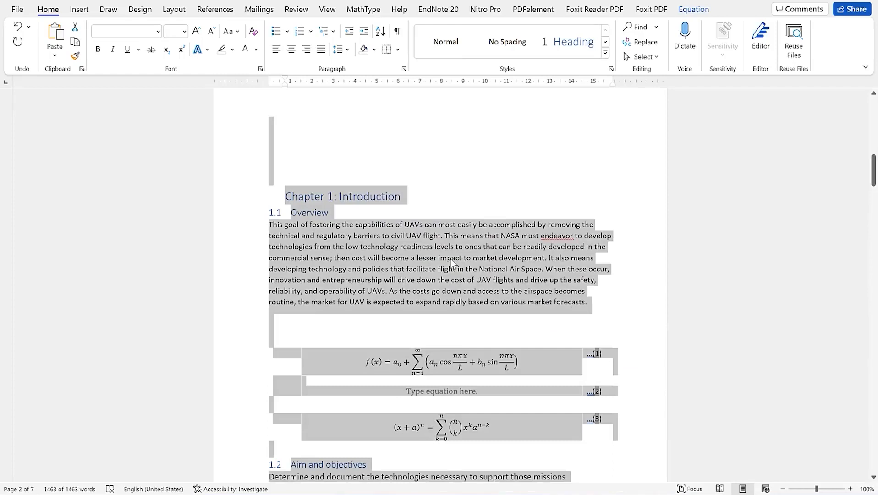
{"action": "left_click", "coordinate": [575, 325]}
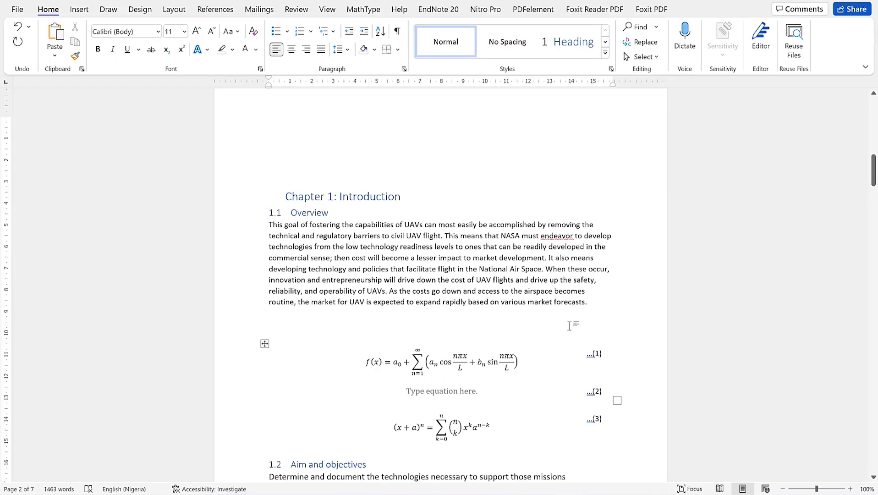
Fill the empty equation (2) with the built-in Area of Circle formula A = πr²
{"action": "left_click", "coordinate": [478, 392]}
{"action": "left_click", "coordinate": [767, 27]}
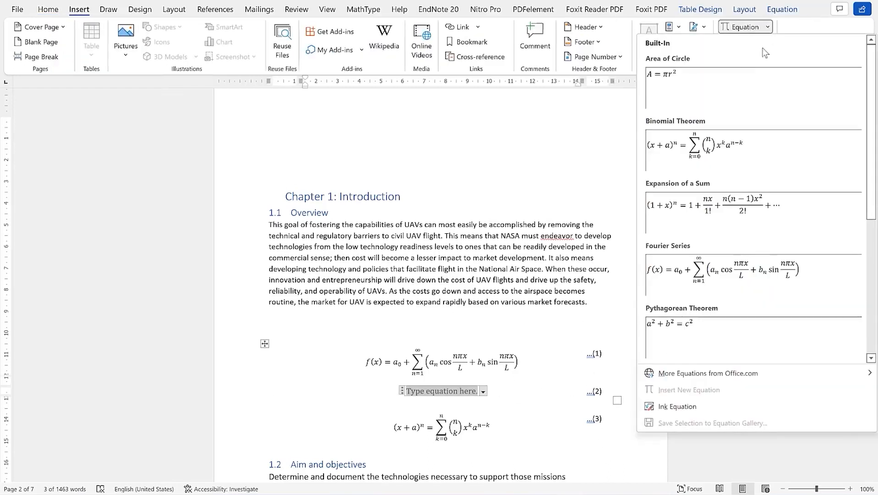
{"action": "left_click", "coordinate": [727, 93]}
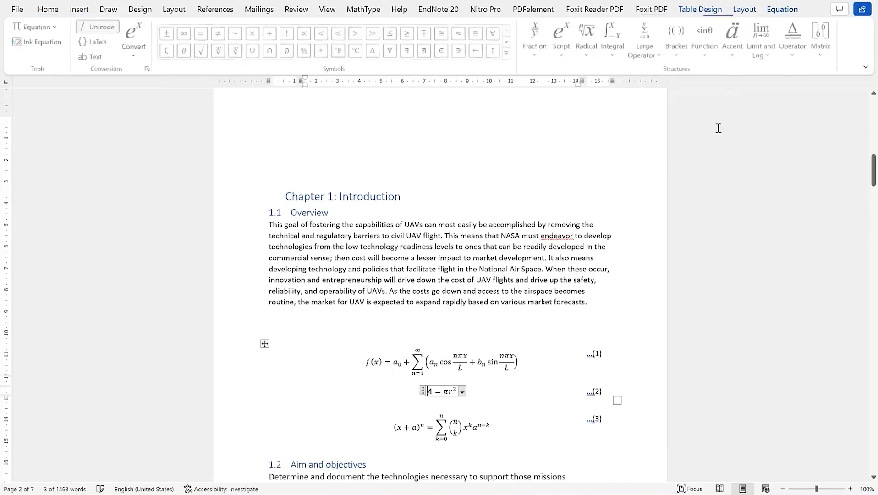
{"action": "left_click", "coordinate": [595, 305]}
{"action": "scroll", "coordinate": [584, 344], "scroll_direction": "down", "scroll_amount": 3}
{"action": "scroll", "coordinate": [584, 344], "scroll_direction": "down", "scroll_amount": 12}
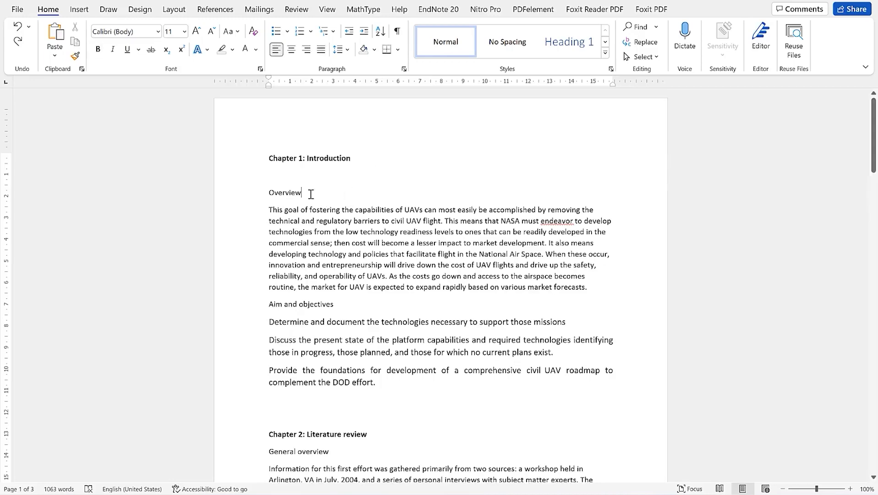
Check the heading lines' formatting, then delete the blank line under Chapter 1: Introduction
{"action": "scroll", "coordinate": [312, 194], "scroll_direction": "down", "scroll_amount": 3}
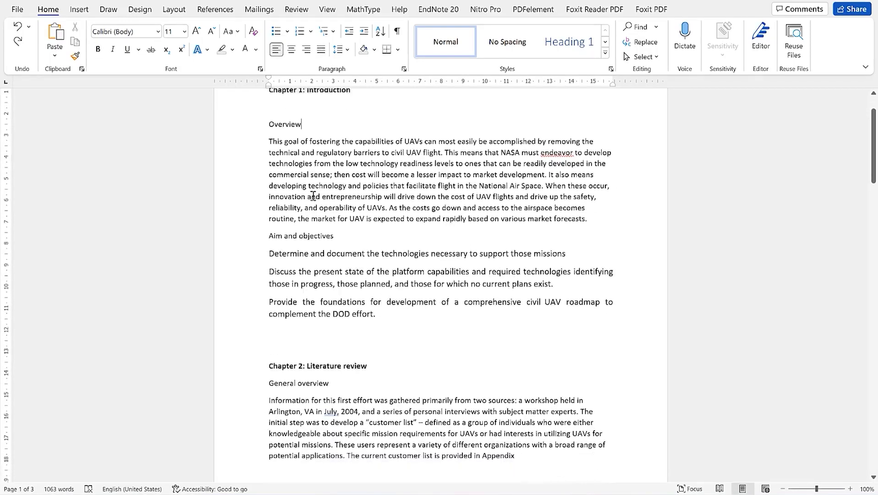
{"action": "left_click", "coordinate": [336, 220]}
{"action": "scroll", "coordinate": [341, 229], "scroll_direction": "down", "scroll_amount": 1}
{"action": "scroll", "coordinate": [358, 241], "scroll_direction": "down", "scroll_amount": 2}
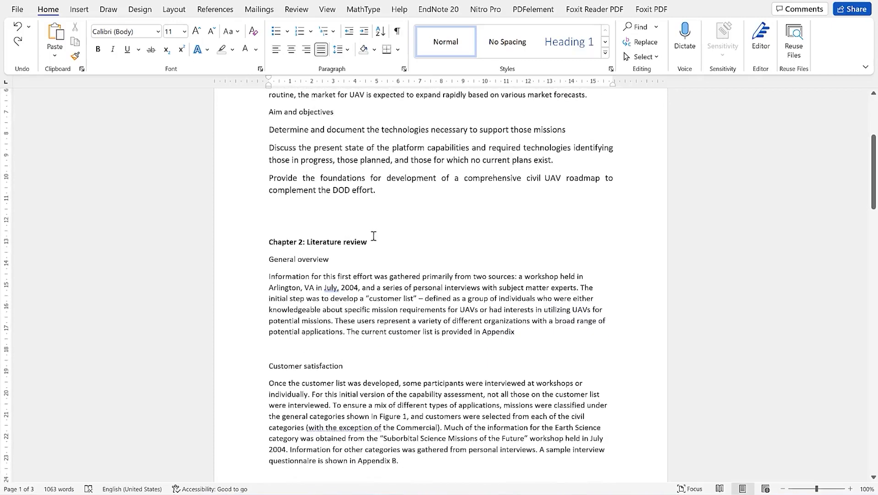
{"action": "left_click", "coordinate": [395, 245]}
{"action": "scroll", "coordinate": [387, 250], "scroll_direction": "down", "scroll_amount": 3}
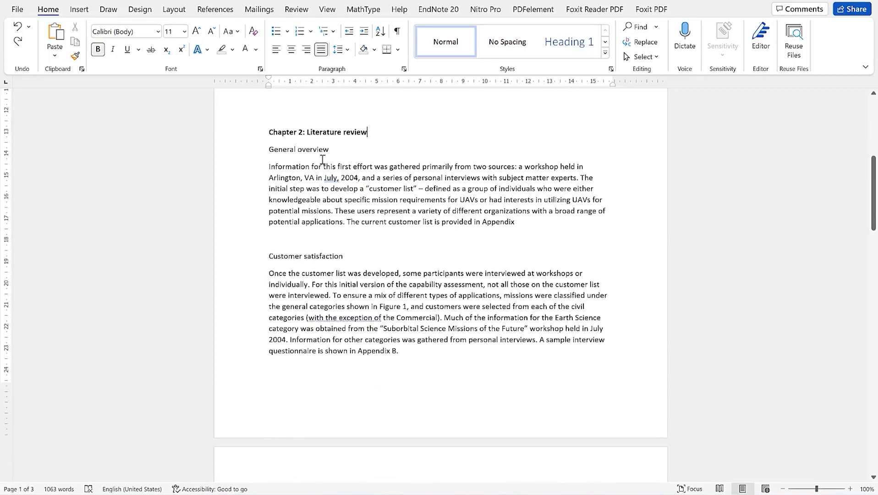
{"action": "left_click", "coordinate": [325, 260]}
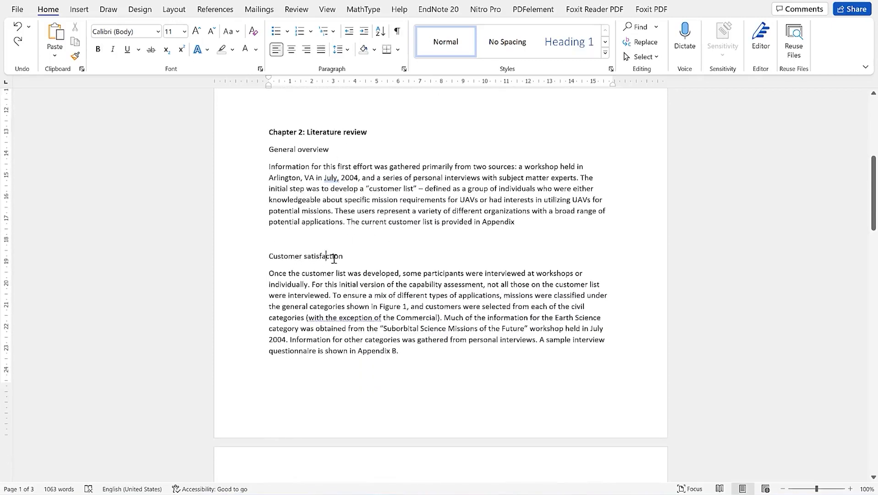
{"action": "scroll", "coordinate": [330, 265], "scroll_direction": "down", "scroll_amount": 7}
{"action": "scroll", "coordinate": [332, 278], "scroll_direction": "down", "scroll_amount": 9}
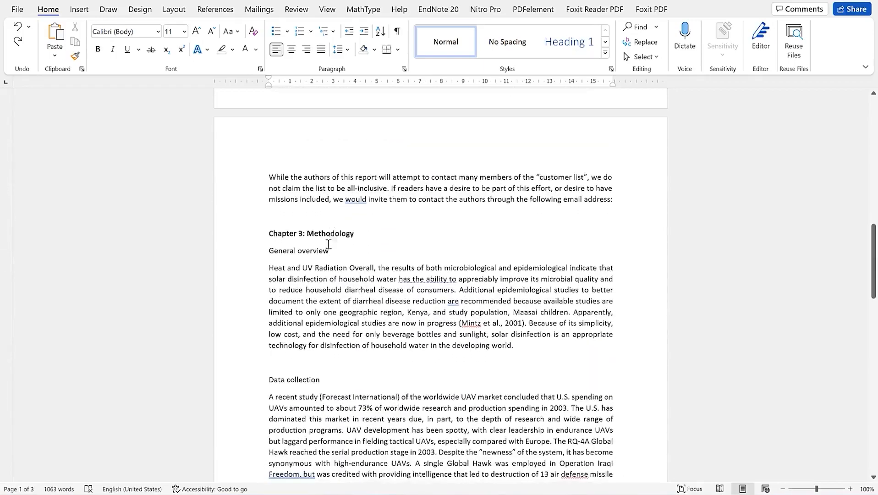
{"action": "scroll", "coordinate": [320, 339], "scroll_direction": "down", "scroll_amount": 9}
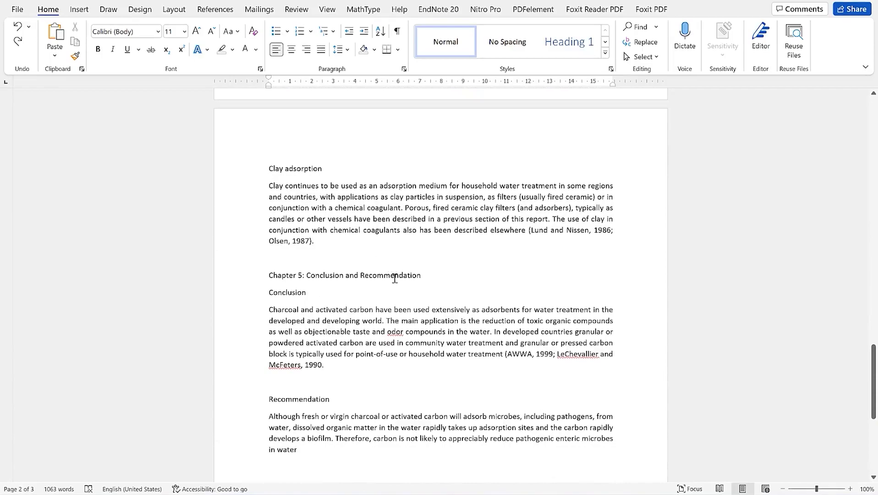
{"action": "scroll", "coordinate": [410, 256], "scroll_direction": "up", "scroll_amount": 10}
{"action": "scroll", "coordinate": [429, 225], "scroll_direction": "up", "scroll_amount": 12}
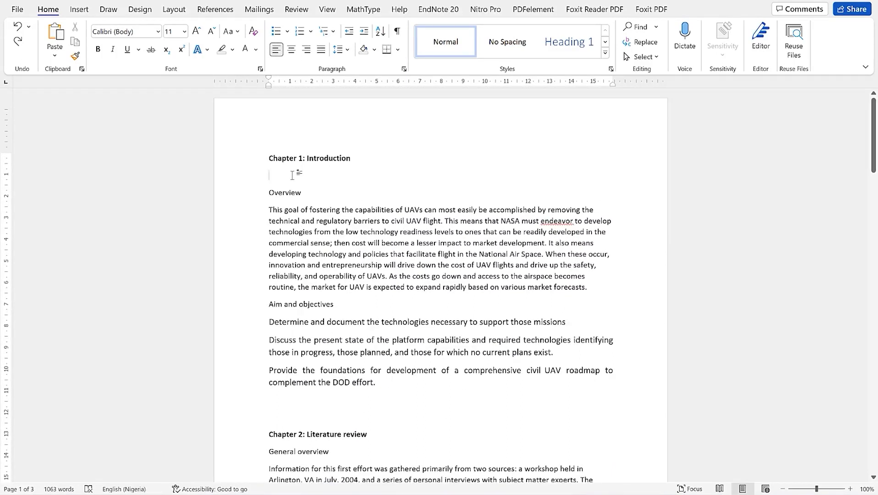
{"action": "key", "text": "BackSpace"}
{"action": "left_click", "coordinate": [420, 241]}
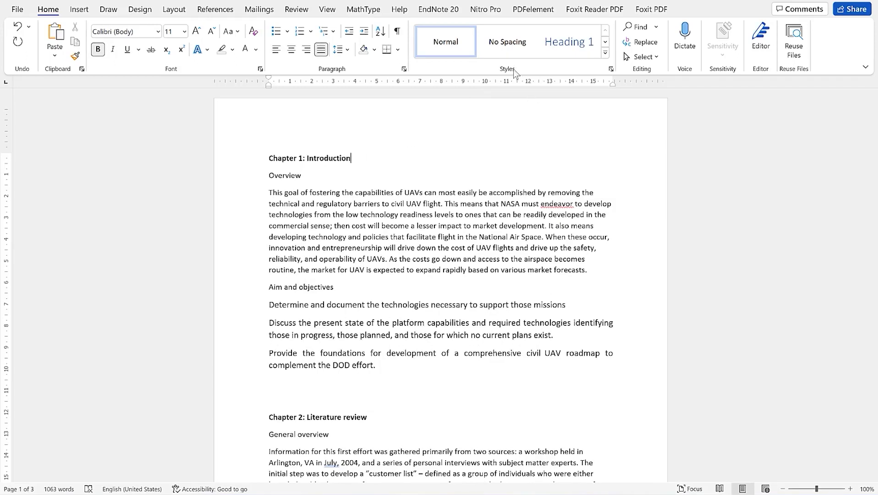
Style Chapter 1: Introduction as Heading 1, with Overview and Aim and objectives as Heading 2
{"action": "left_click", "coordinate": [335, 159]}
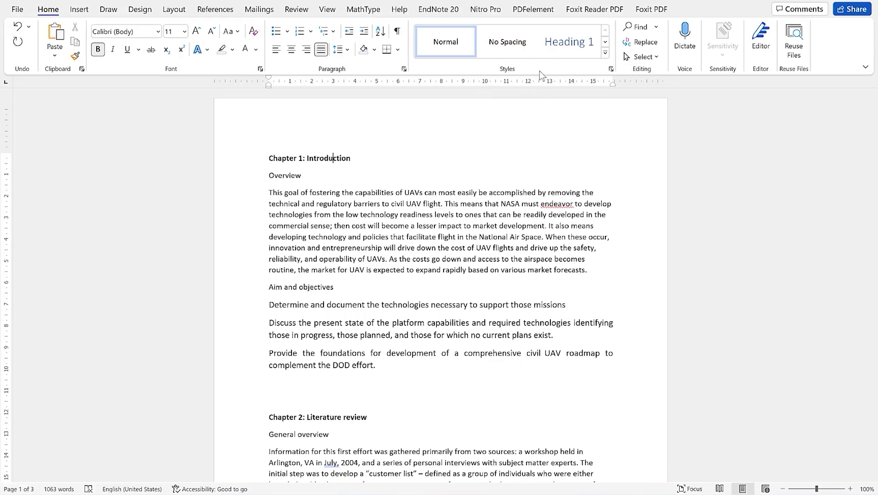
{"action": "left_click", "coordinate": [555, 53]}
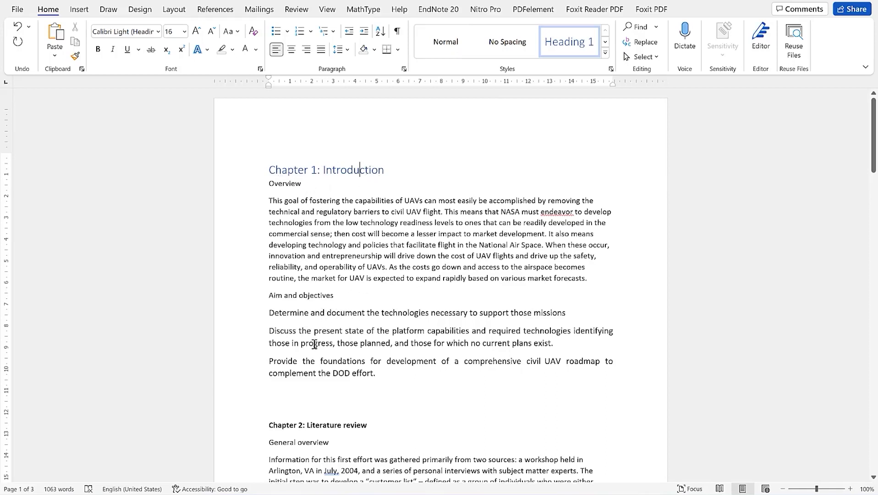
{"action": "left_click", "coordinate": [290, 184]}
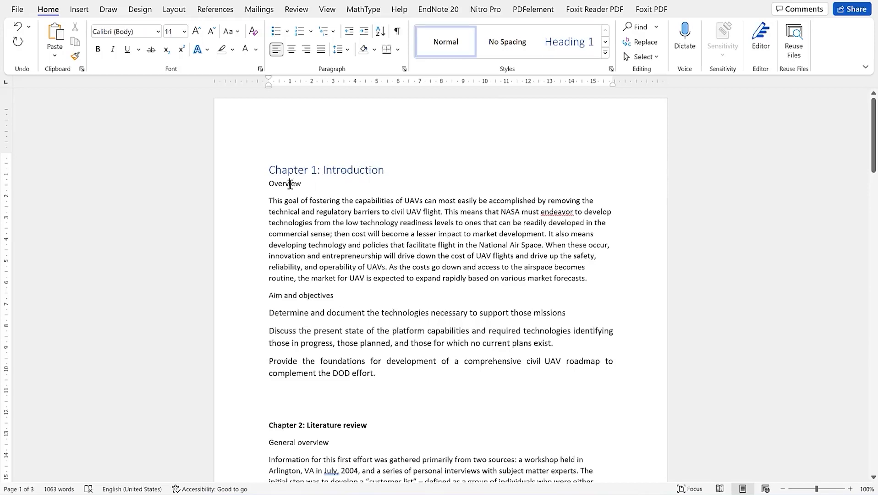
{"action": "left_click", "coordinate": [608, 56]}
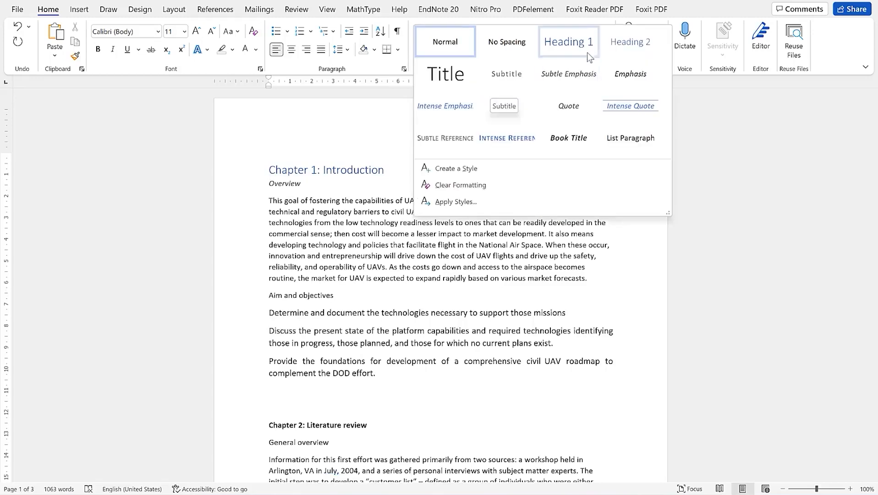
{"action": "left_click", "coordinate": [630, 42]}
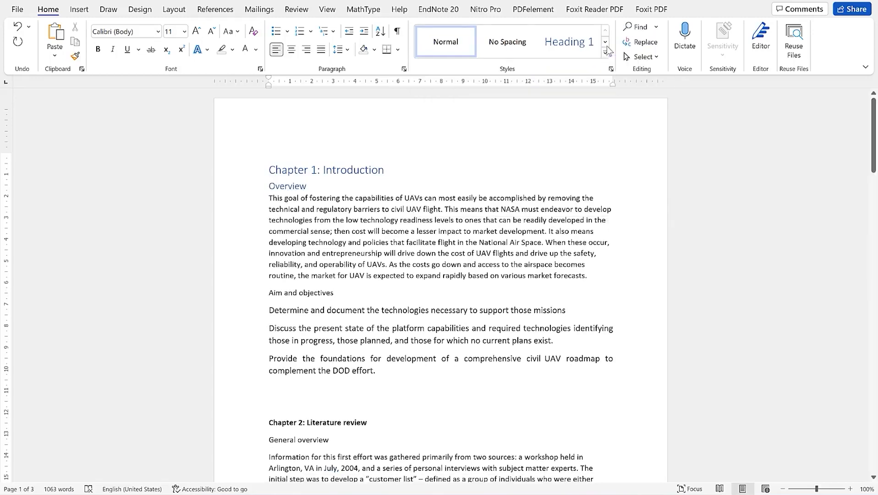
{"action": "left_click", "coordinate": [319, 293]}
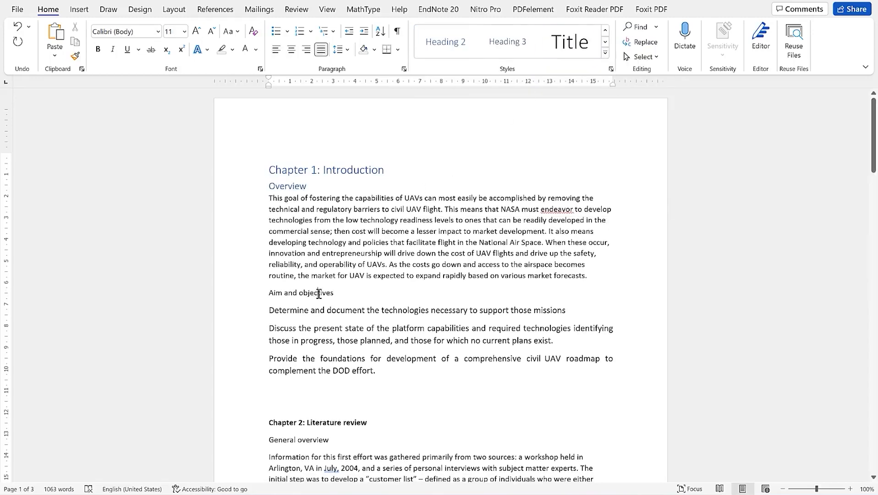
{"action": "left_click", "coordinate": [604, 53]}
{"action": "left_click", "coordinate": [627, 39]}
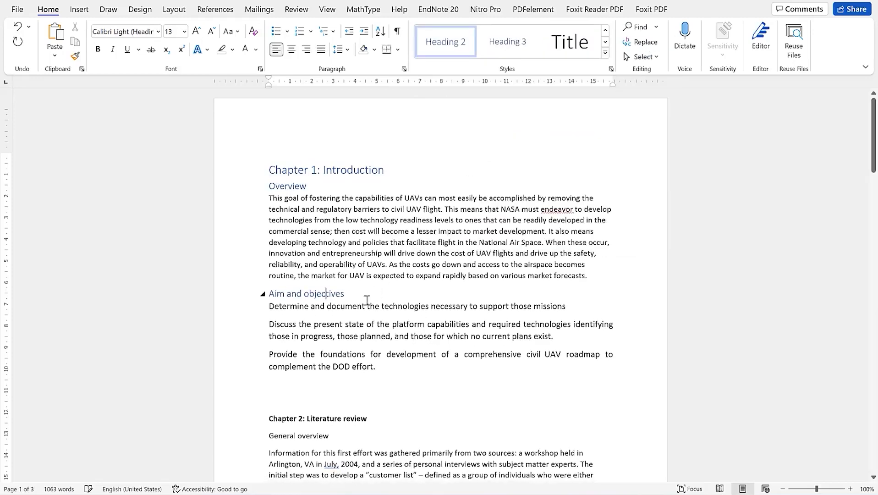
Style Chapter 2: Literature review as Heading 1, with General overview and Customer satisfaction as Heading 2
{"action": "scroll", "coordinate": [363, 274], "scroll_direction": "down", "scroll_amount": 5}
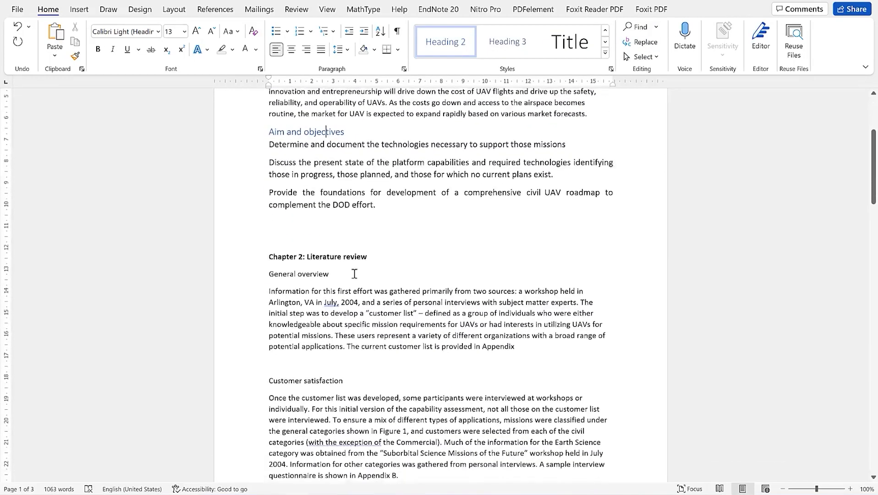
{"action": "left_click", "coordinate": [338, 254]}
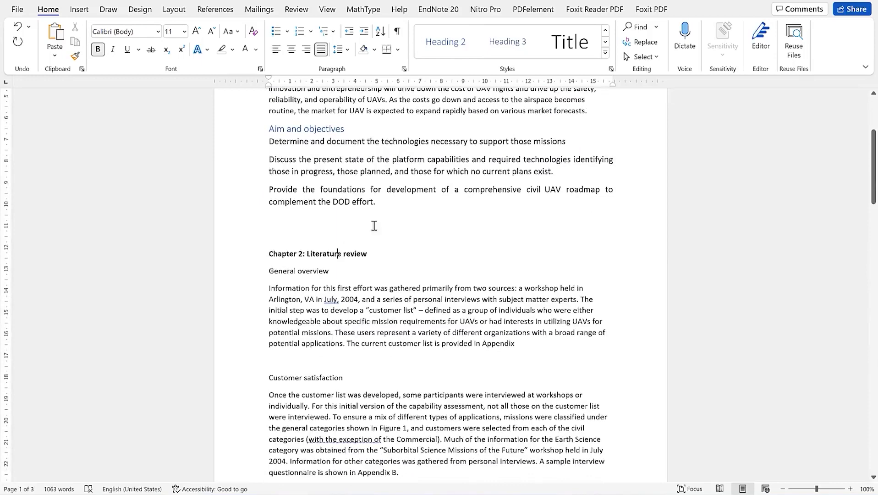
{"action": "left_click", "coordinate": [605, 53]}
{"action": "left_click", "coordinate": [589, 56]}
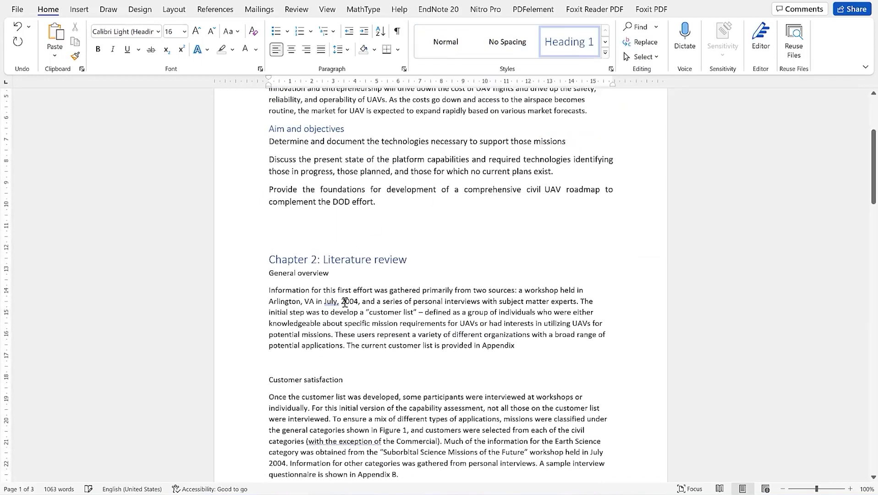
{"action": "left_click", "coordinate": [301, 274]}
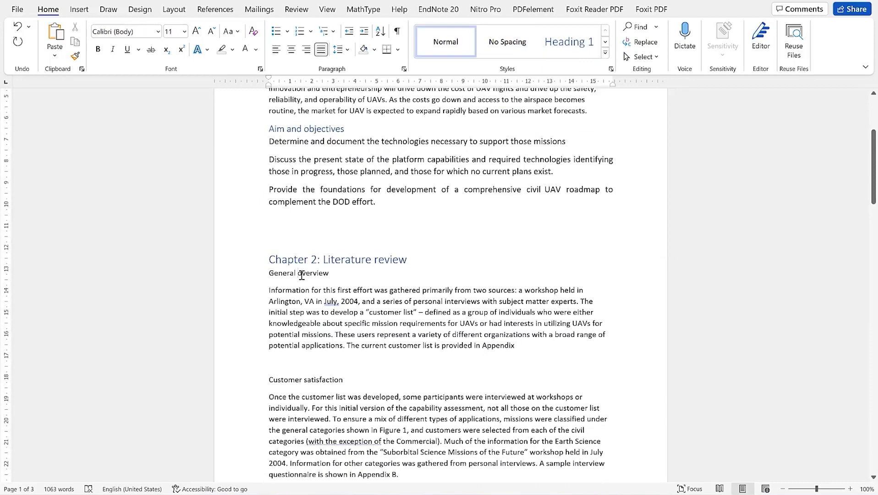
{"action": "left_click", "coordinate": [604, 54]}
{"action": "left_click", "coordinate": [629, 42]}
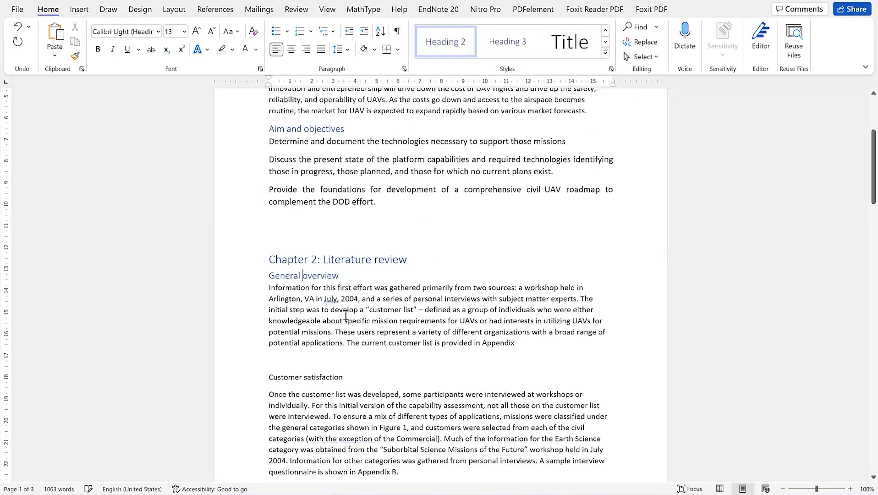
{"action": "scroll", "coordinate": [350, 313], "scroll_direction": "down", "scroll_amount": 3}
{"action": "left_click", "coordinate": [296, 267]}
{"action": "left_click", "coordinate": [321, 166]}
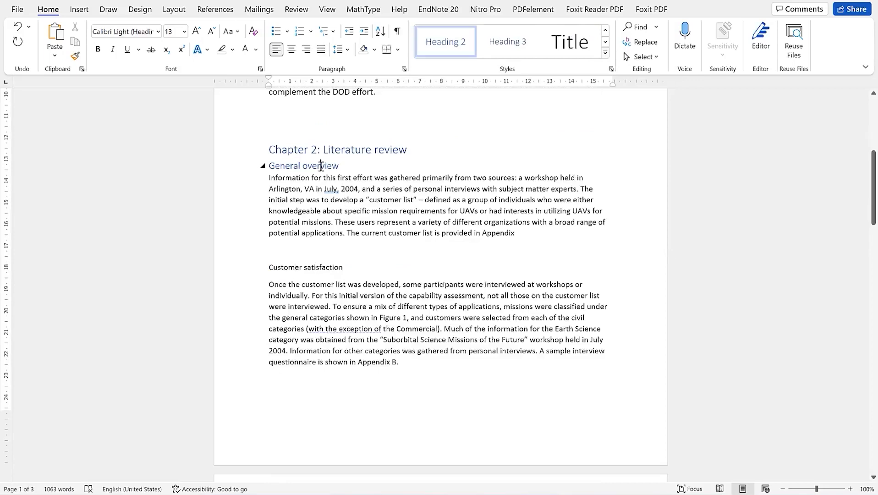
{"action": "left_click", "coordinate": [296, 269]}
{"action": "left_click", "coordinate": [605, 53]}
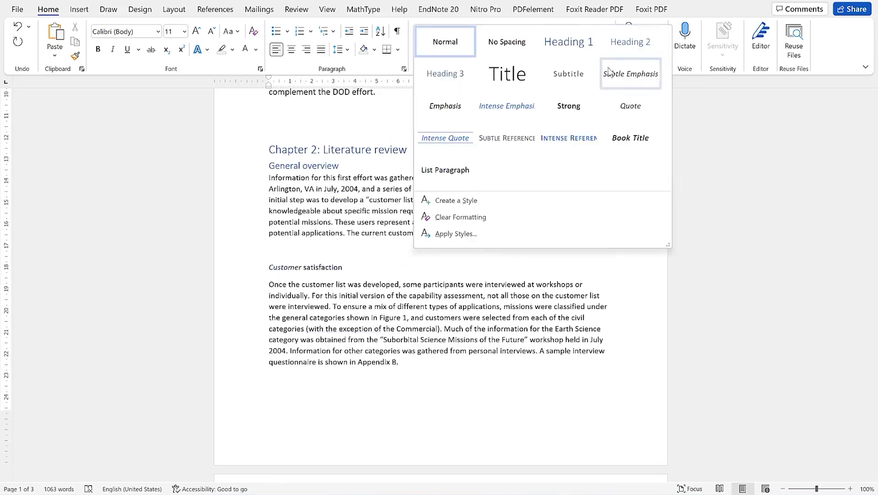
{"action": "left_click", "coordinate": [630, 42]}
{"action": "left_click", "coordinate": [347, 314]}
Make Chapter 3: Methodology Heading 1 (Ctrl+Alt+1), and General overview and Data collection Heading 2
{"action": "scroll", "coordinate": [349, 313], "scroll_direction": "down", "scroll_amount": 10}
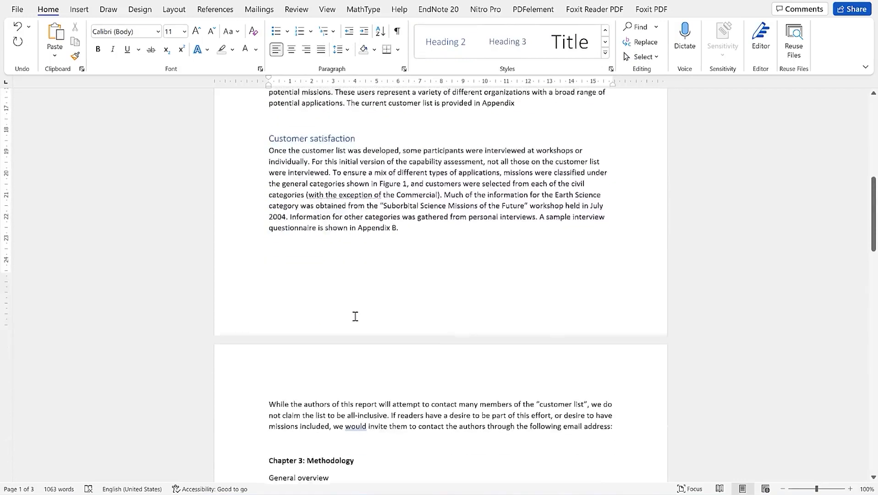
{"action": "scroll", "coordinate": [351, 311], "scroll_direction": "down", "scroll_amount": 1}
{"action": "left_click", "coordinate": [322, 206]}
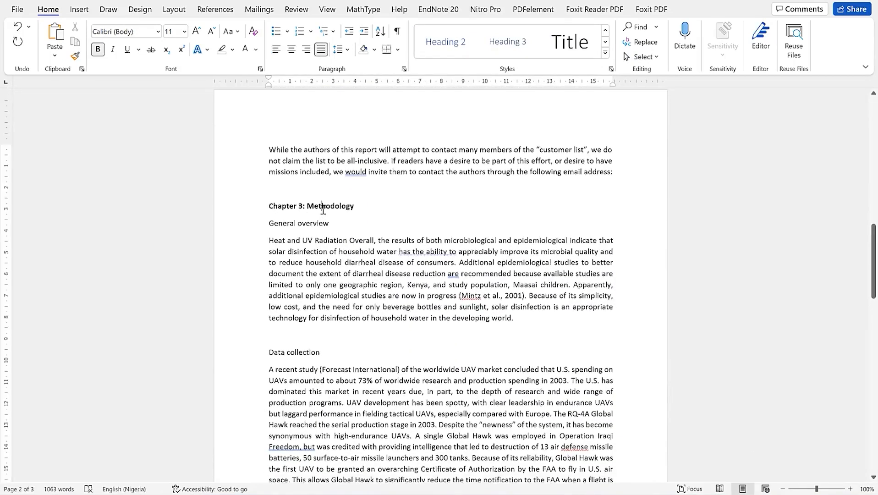
{"action": "key", "text": "ctrl+alt+1"}
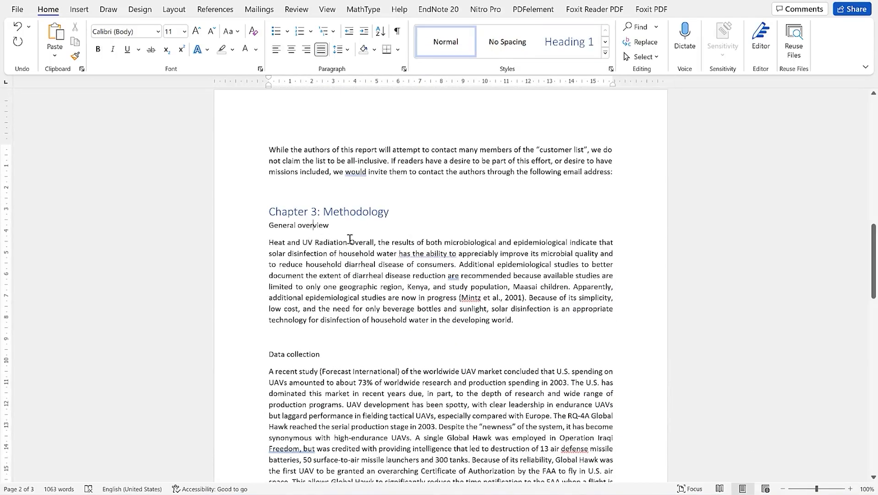
{"action": "left_click", "coordinate": [603, 54]}
{"action": "left_click", "coordinate": [631, 42]}
{"action": "left_click", "coordinate": [290, 352]}
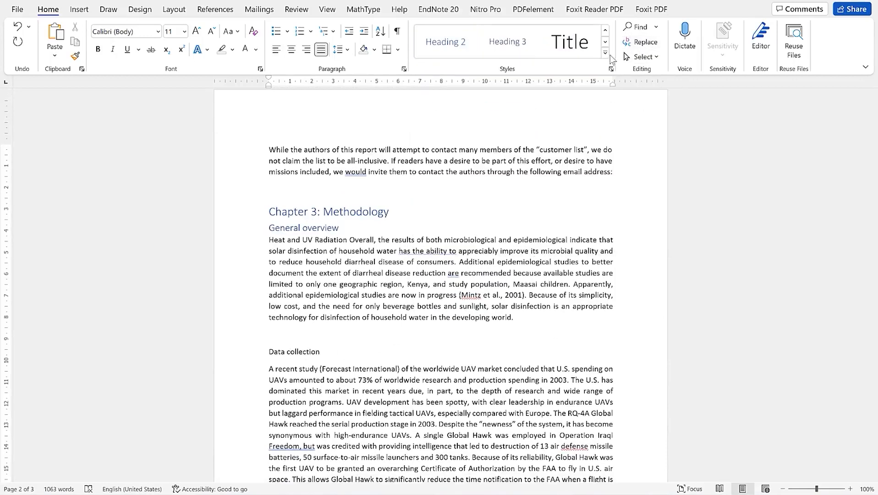
{"action": "left_click", "coordinate": [605, 53]}
{"action": "left_click", "coordinate": [633, 44]}
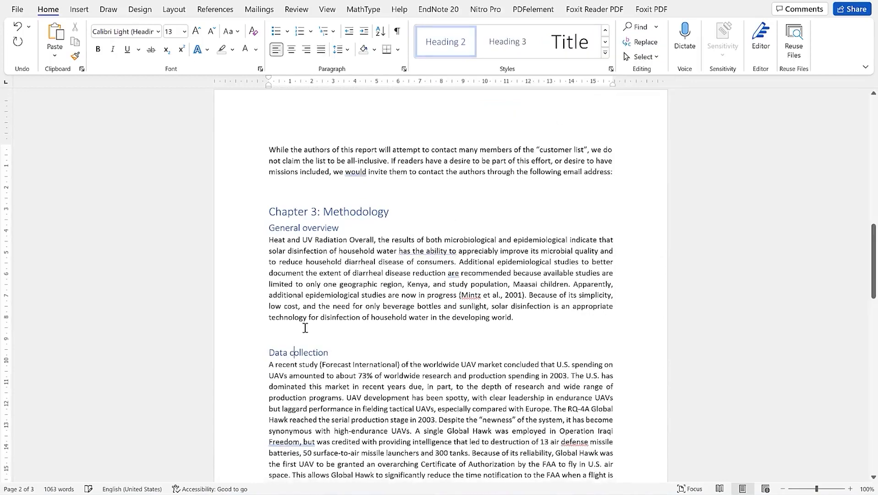
Style Chapter 4: Results as Heading 1, Seed extract coagulation-flocculation as Heading 2, Clay adsorption as Heading 3
{"action": "scroll", "coordinate": [315, 372], "scroll_direction": "down", "scroll_amount": 7}
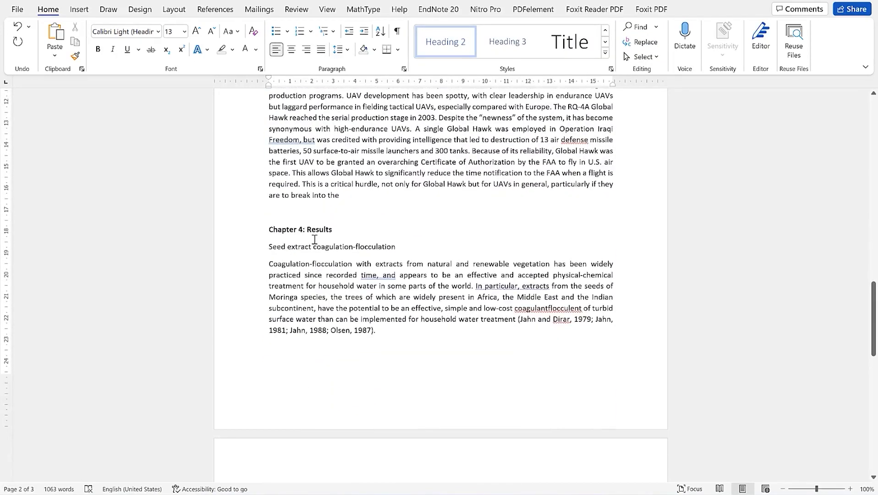
{"action": "left_click", "coordinate": [316, 229]}
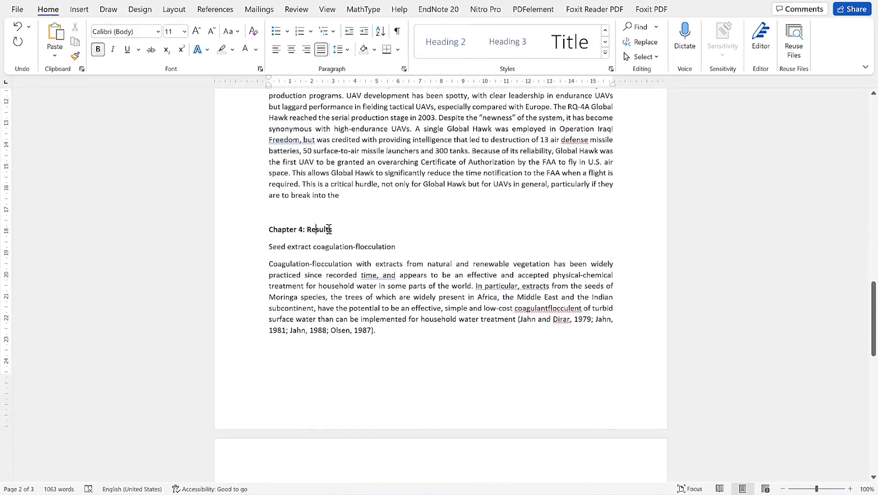
{"action": "left_click", "coordinate": [604, 53]}
{"action": "left_click", "coordinate": [570, 44]}
{"action": "left_click", "coordinate": [368, 250]}
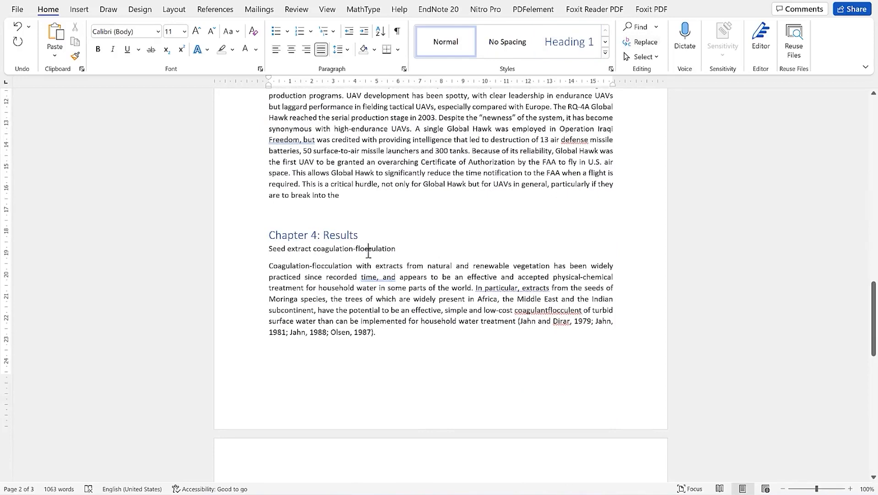
{"action": "left_click", "coordinate": [606, 53]}
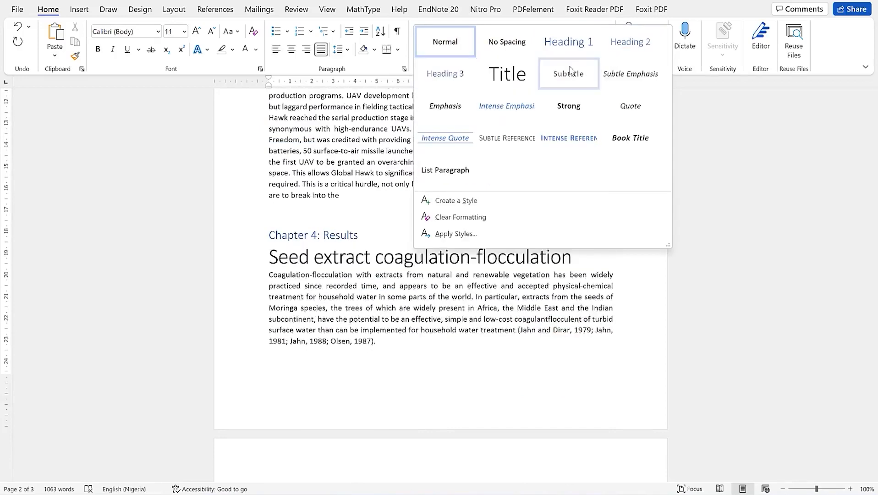
{"action": "left_click", "coordinate": [628, 50]}
{"action": "left_click", "coordinate": [319, 405]}
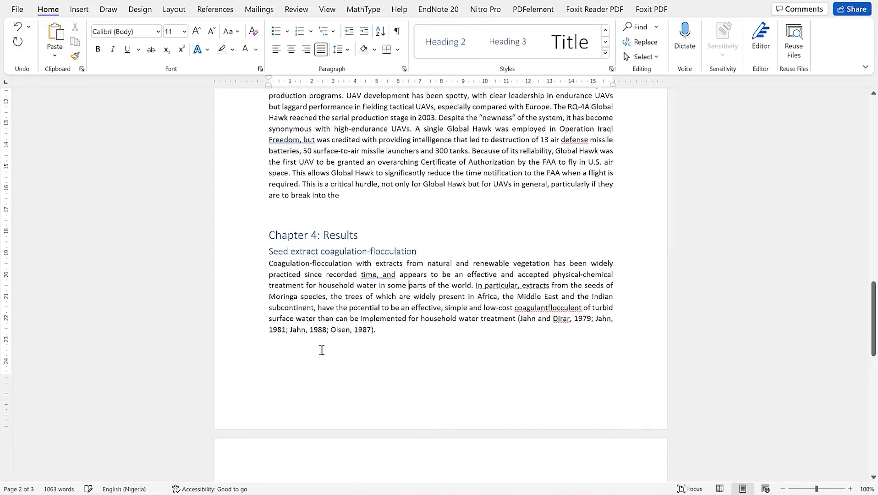
{"action": "scroll", "coordinate": [349, 334], "scroll_direction": "down", "scroll_amount": 6}
{"action": "scroll", "coordinate": [349, 335], "scroll_direction": "down", "scroll_amount": 1}
{"action": "left_click", "coordinate": [299, 251]}
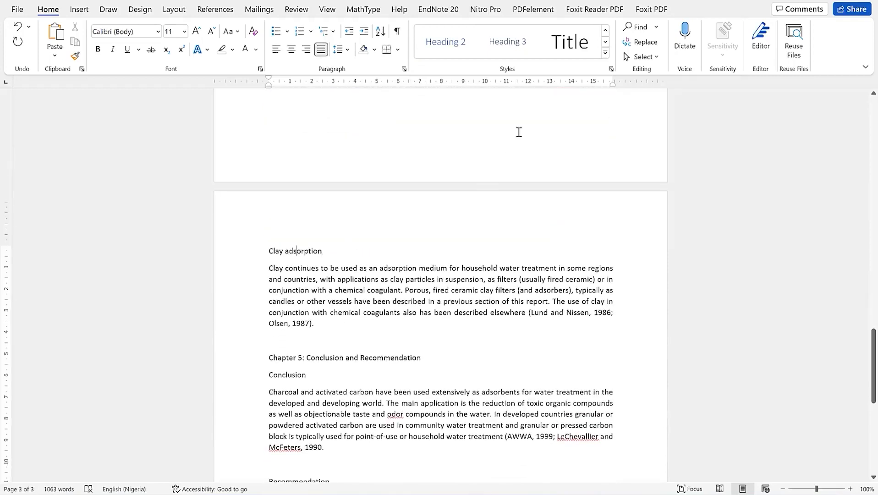
{"action": "left_click", "coordinate": [605, 53]}
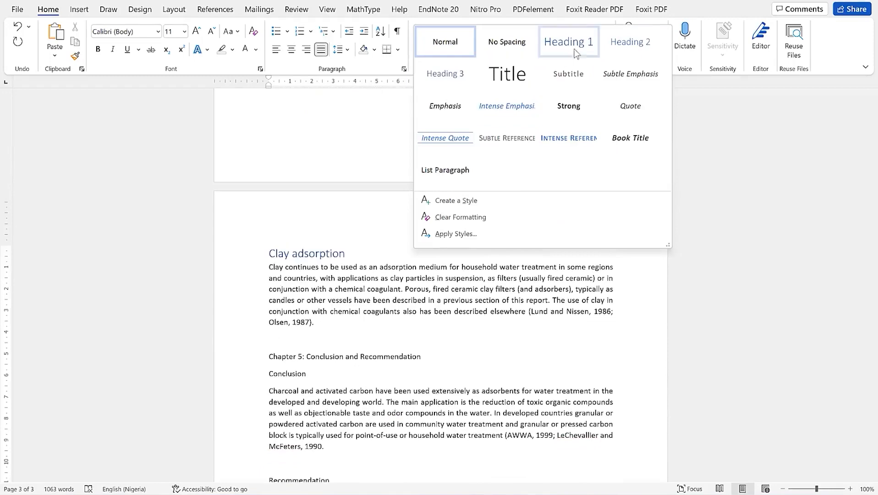
{"action": "left_click", "coordinate": [445, 73]}
Style Chapter 5: Conclusion and Recommendation as Heading 1, with Conclusion and Recommendation as Heading 2
{"action": "scroll", "coordinate": [344, 240], "scroll_direction": "down", "scroll_amount": 3}
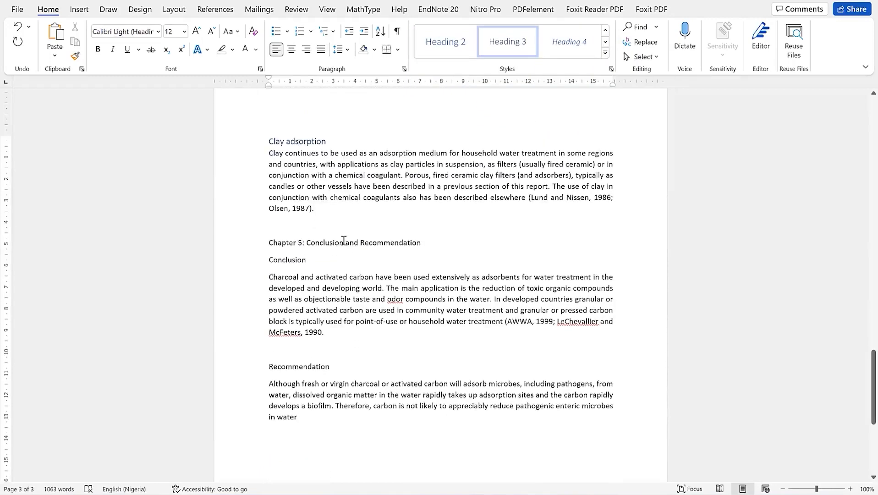
{"action": "left_click", "coordinate": [344, 240]}
{"action": "left_click", "coordinate": [605, 53]}
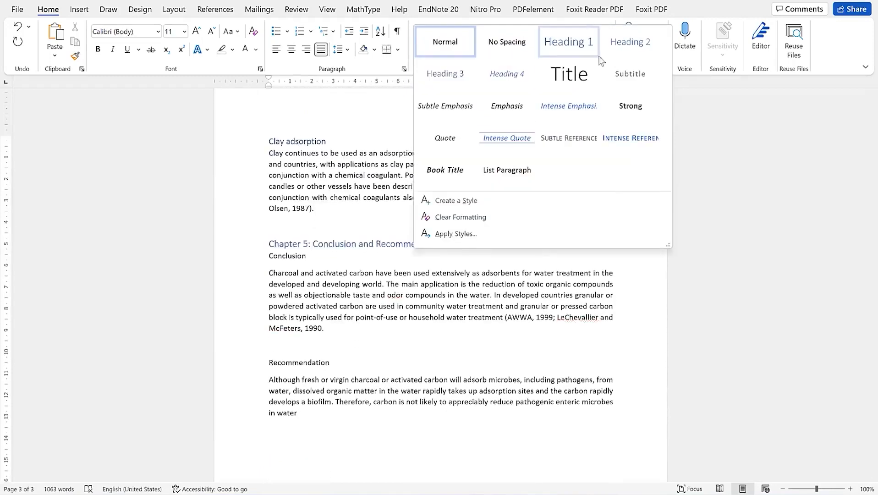
{"action": "left_click", "coordinate": [569, 42]}
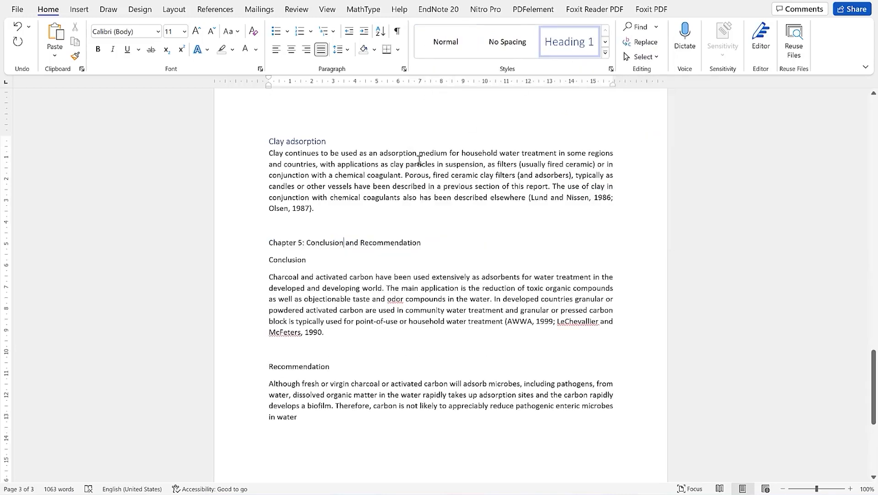
{"action": "left_click", "coordinate": [297, 265]}
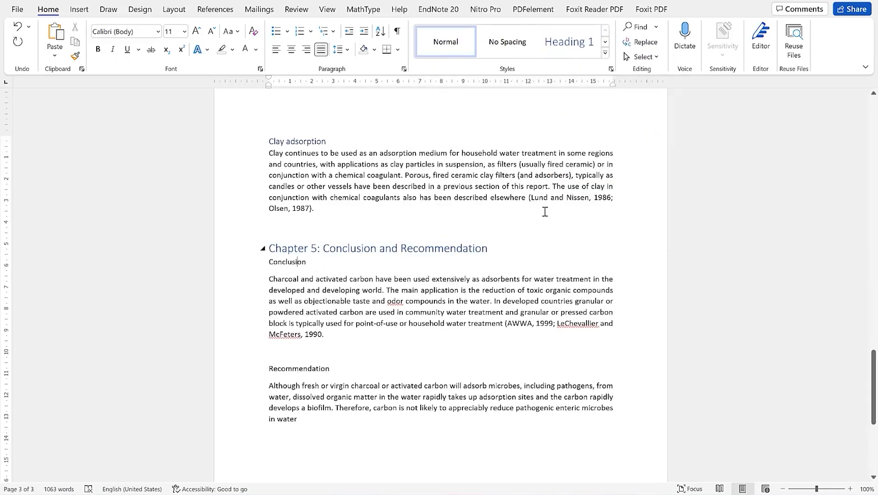
{"action": "left_click", "coordinate": [604, 54]}
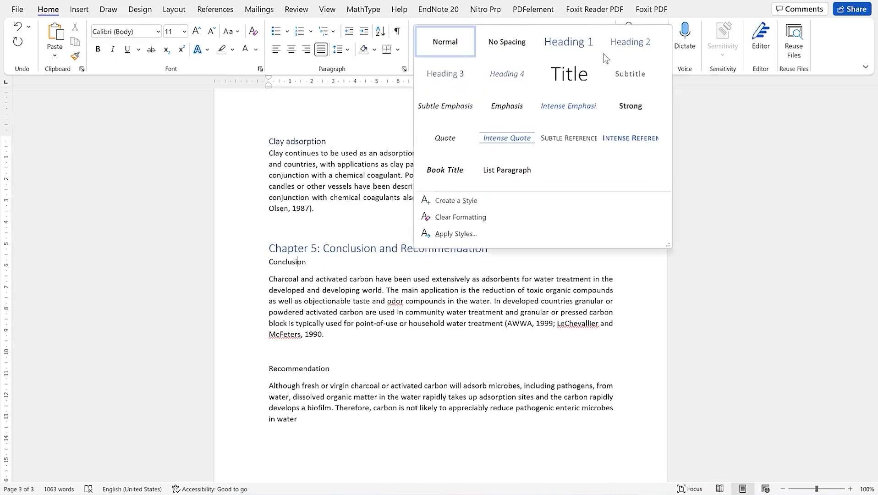
{"action": "left_click", "coordinate": [629, 46]}
{"action": "left_click", "coordinate": [277, 366]}
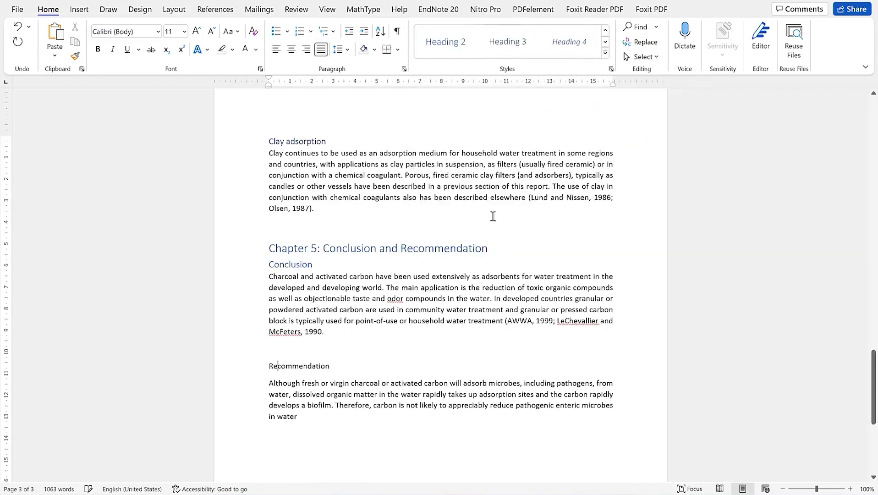
{"action": "left_click", "coordinate": [606, 52]}
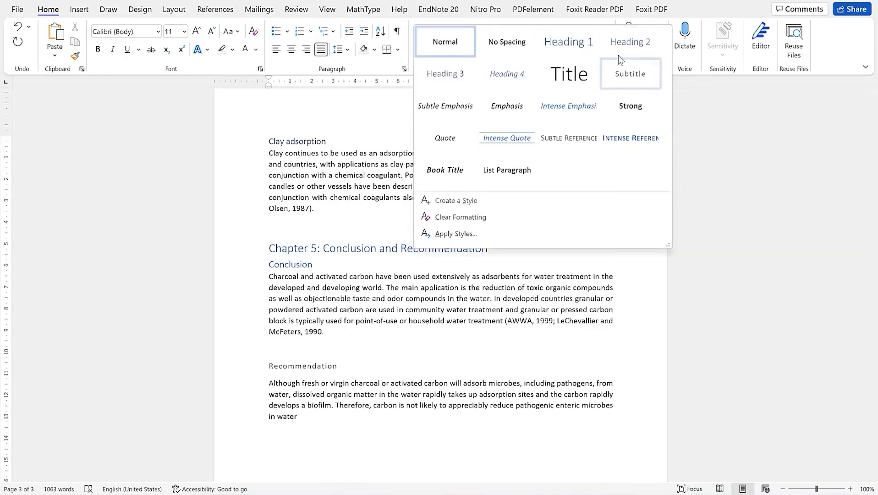
{"action": "left_click", "coordinate": [629, 40]}
{"action": "scroll", "coordinate": [344, 381], "scroll_direction": "up", "scroll_amount": 5}
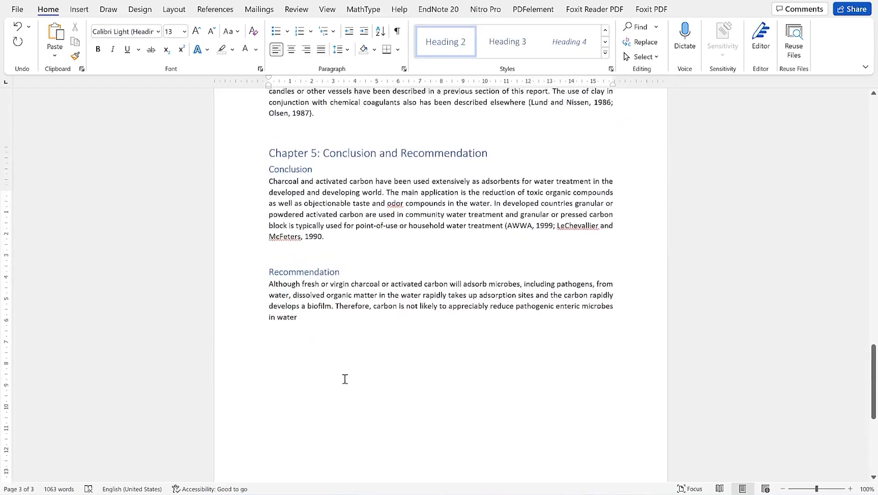
Insert blank paragraphs above the Chapter 1: Introduction heading at the top of the report
{"action": "scroll", "coordinate": [354, 363], "scroll_direction": "up", "scroll_amount": 15}
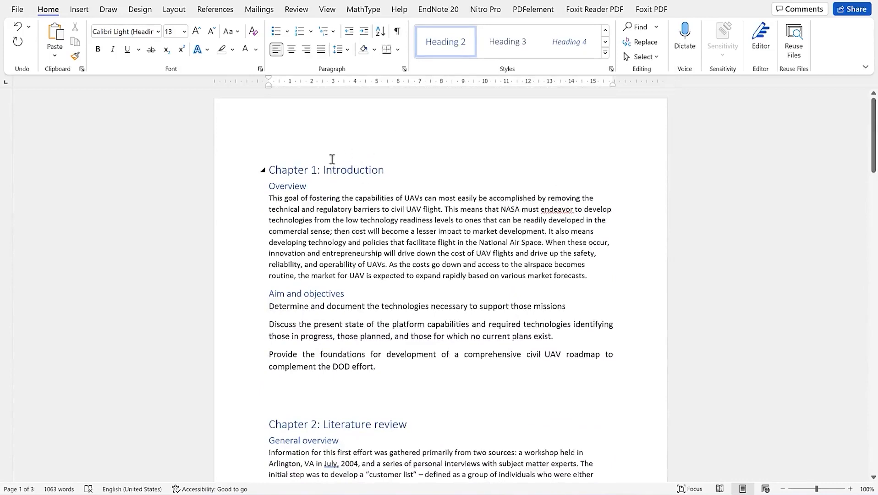
{"action": "scroll", "coordinate": [349, 411], "scroll_direction": "down", "scroll_amount": 2}
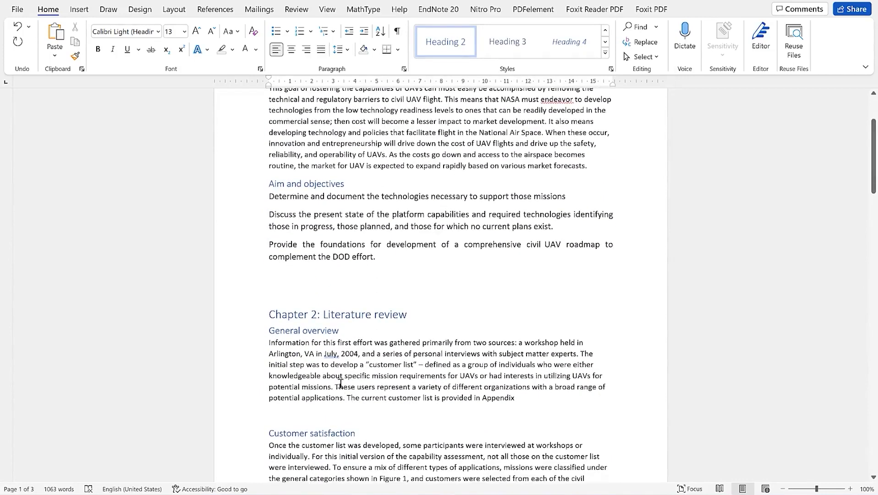
{"action": "scroll", "coordinate": [344, 350], "scroll_direction": "up", "scroll_amount": 2}
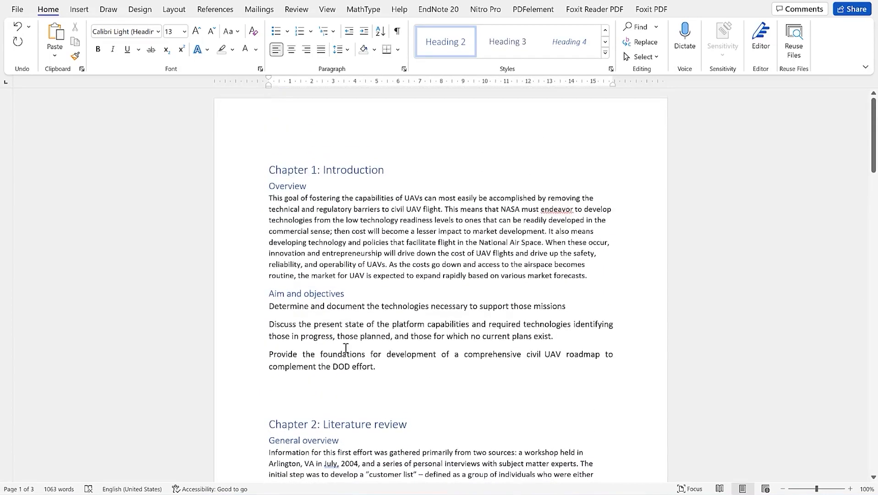
{"action": "scroll", "coordinate": [348, 294], "scroll_direction": "down", "scroll_amount": 2}
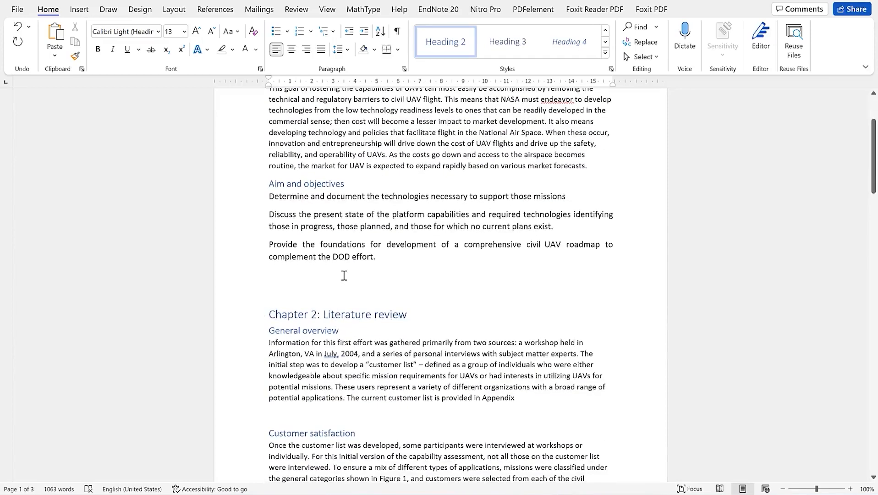
{"action": "scroll", "coordinate": [344, 275], "scroll_direction": "up", "scroll_amount": 2}
{"action": "left_click", "coordinate": [272, 169]}
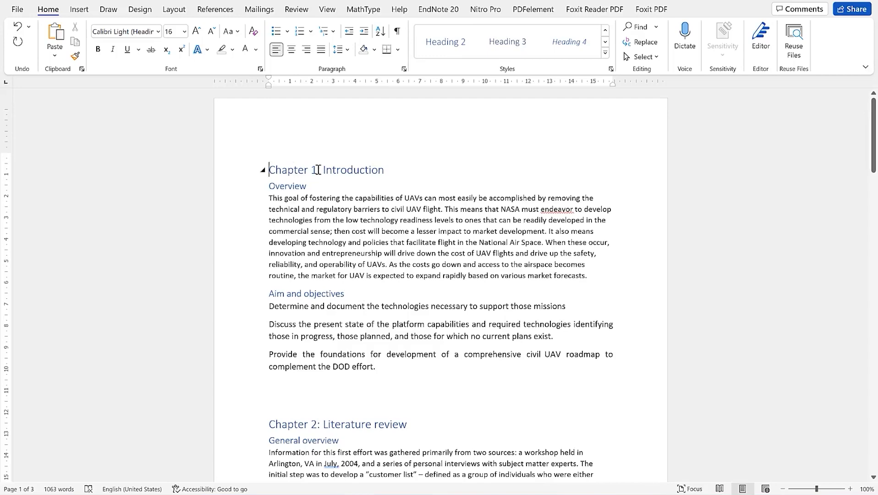
{"action": "key", "text": "Return"}
{"action": "key", "text": "Return"}
{"action": "key", "text": "Return"}
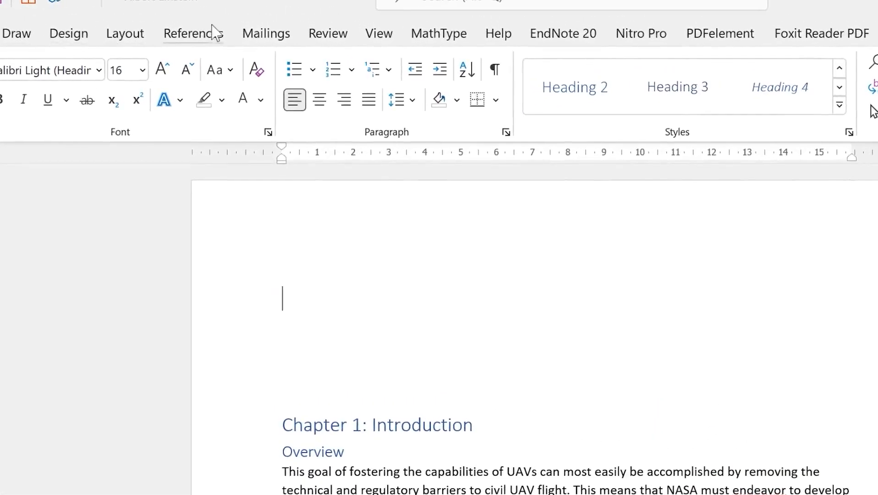
Open the Table of Contents gallery from the References tab
{"action": "left_click", "coordinate": [212, 35]}
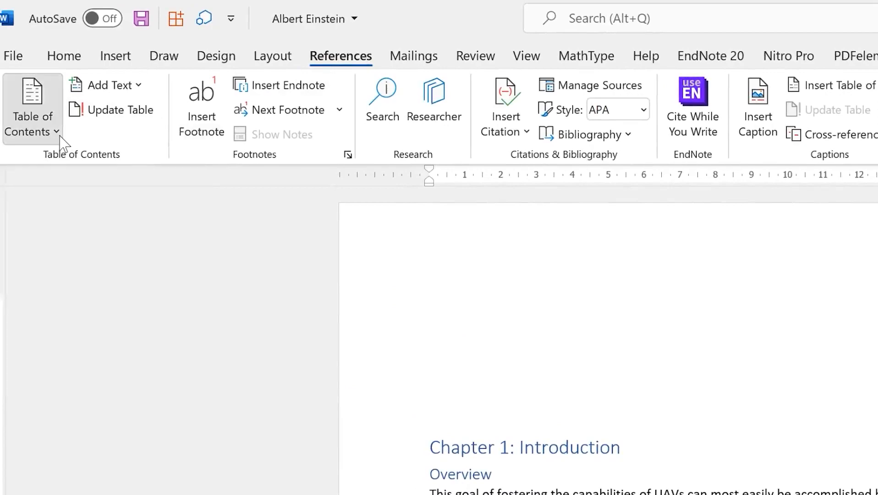
{"action": "left_click", "coordinate": [61, 136]}
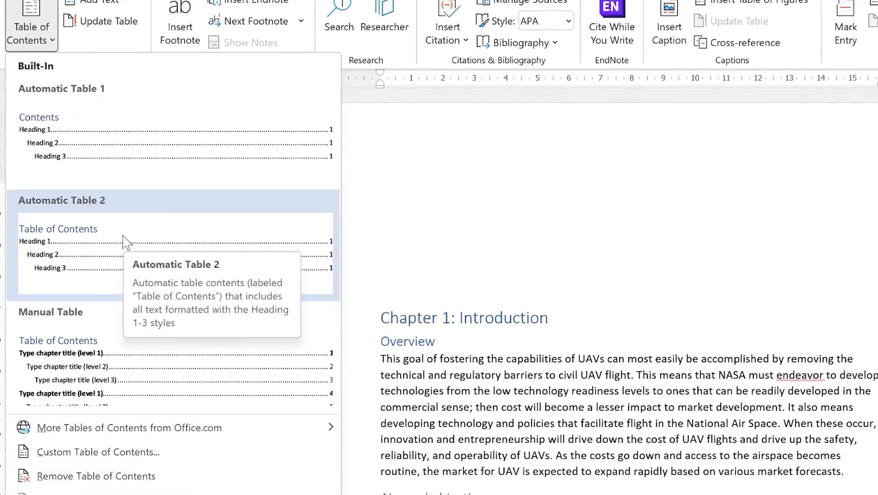
Insert Automatic Table 2, listing Chapters 1–5 and their subheadings with page numbers
{"action": "left_click", "coordinate": [93, 239]}
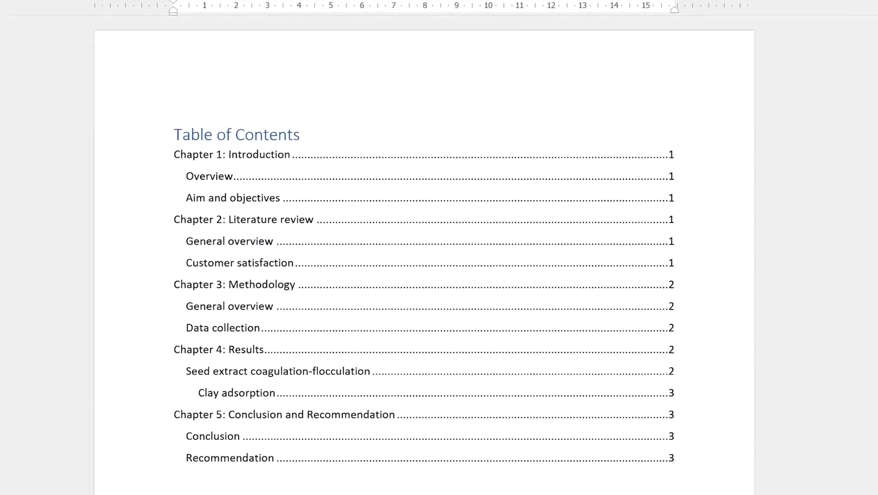
{"action": "left_click", "coordinate": [222, 235]}
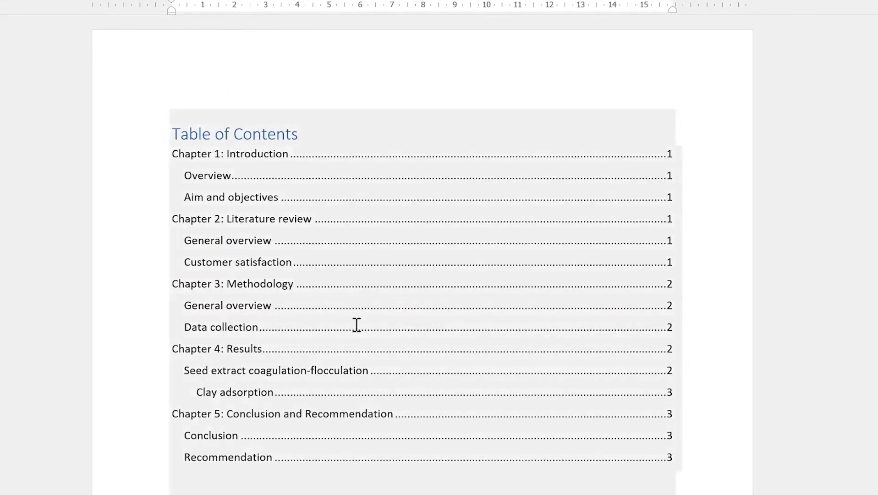
{"action": "scroll", "coordinate": [351, 295], "scroll_direction": "down", "scroll_amount": 1}
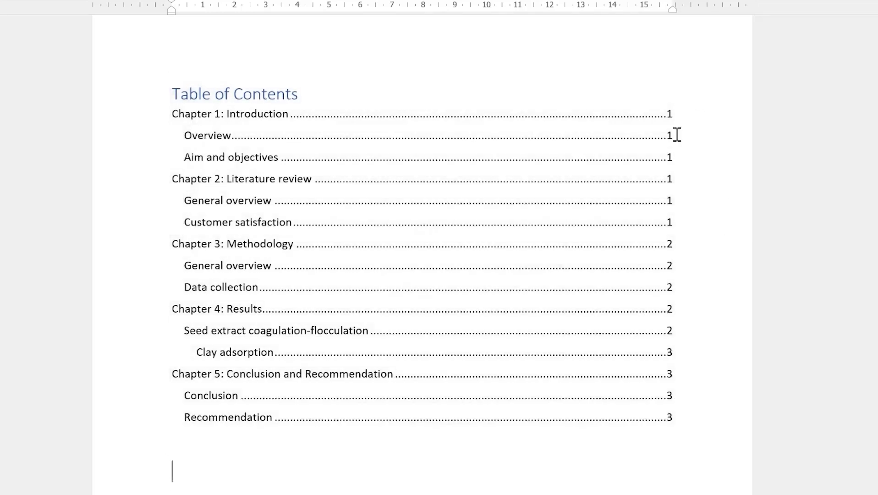
{"action": "scroll", "coordinate": [654, 254], "scroll_direction": "down", "scroll_amount": 5}
{"action": "scroll", "coordinate": [457, 280], "scroll_direction": "up", "scroll_amount": 6}
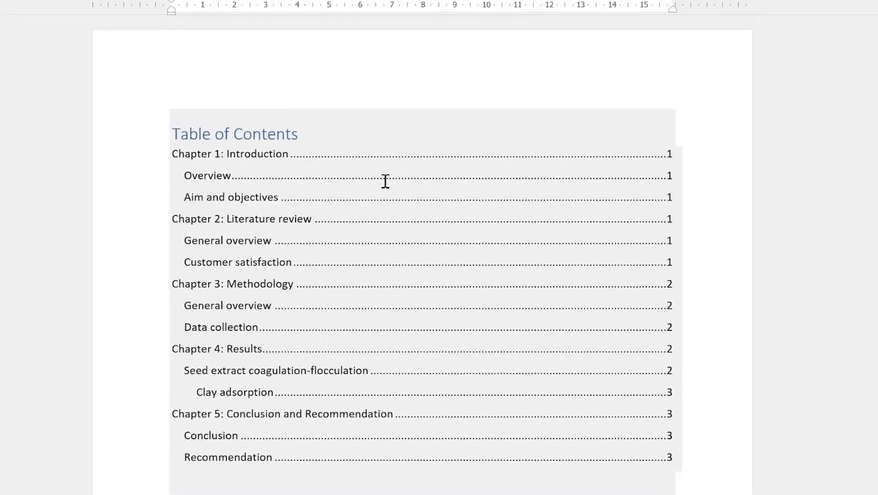
{"action": "scroll", "coordinate": [355, 335], "scroll_direction": "down", "scroll_amount": 8}
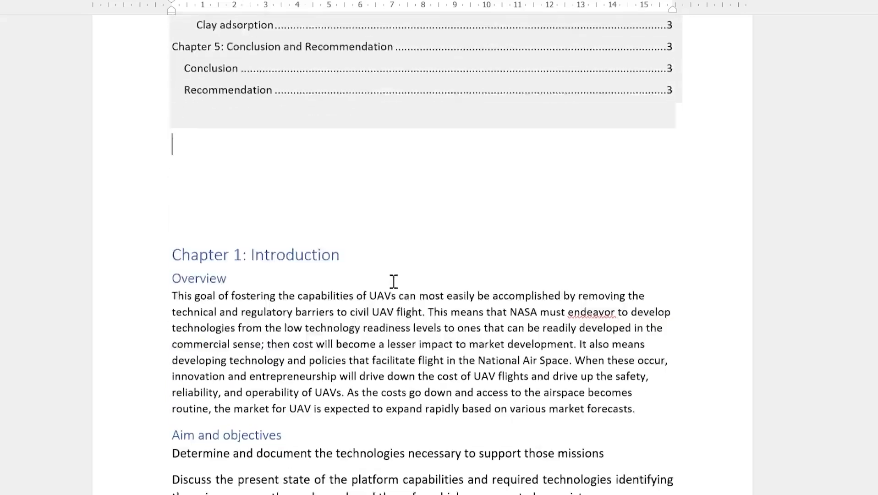
{"action": "scroll", "coordinate": [227, 211], "scroll_direction": "down", "scroll_amount": 2}
{"action": "scroll", "coordinate": [257, 170], "scroll_direction": "up", "scroll_amount": 4}
{"action": "scroll", "coordinate": [258, 168], "scroll_direction": "down", "scroll_amount": 4}
{"action": "scroll", "coordinate": [259, 167], "scroll_direction": "up", "scroll_amount": 10}
{"action": "scroll", "coordinate": [407, 194], "scroll_direction": "down", "scroll_amount": 2}
{"action": "scroll", "coordinate": [230, 404], "scroll_direction": "down", "scroll_amount": 4}
{"action": "left_click", "coordinate": [203, 297]}
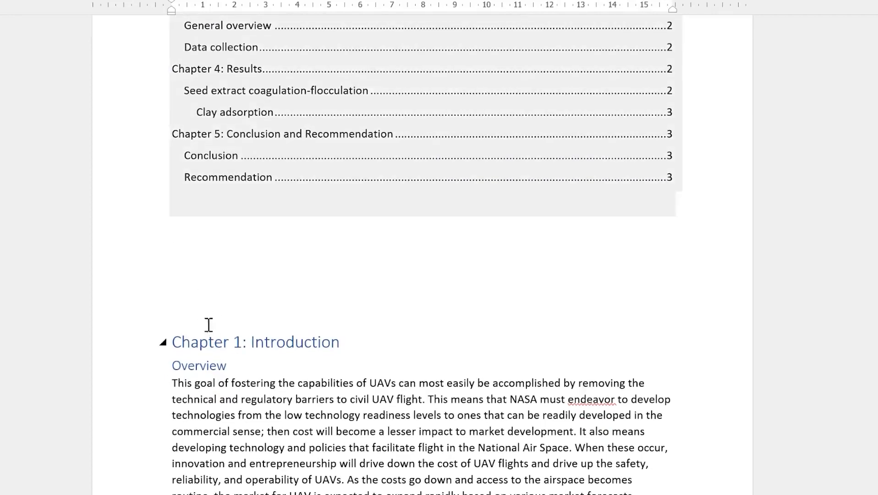
Add a line break below the Table of Contents to push Chapter 1: Introduction onto the next page
{"action": "key", "text": "Return"}
{"action": "key", "text": "Return"}
{"action": "key", "text": "Return"}
{"action": "key", "text": "Return"}
{"action": "key", "text": "Return"}
{"action": "key", "text": "Return"}
{"action": "key", "text": "Return"}
{"action": "key", "text": "Return"}
{"action": "key", "text": "Return"}
{"action": "key", "text": "Return"}
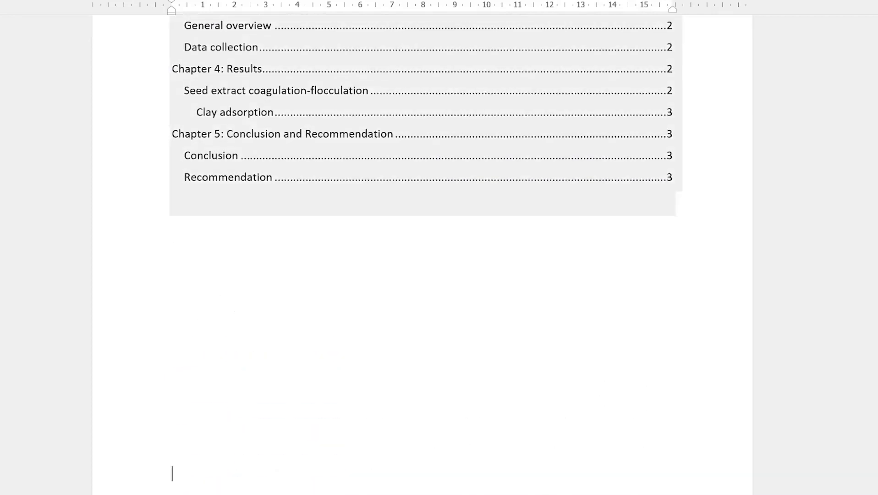
{"action": "scroll", "coordinate": [306, 367], "scroll_direction": "down", "scroll_amount": 4}
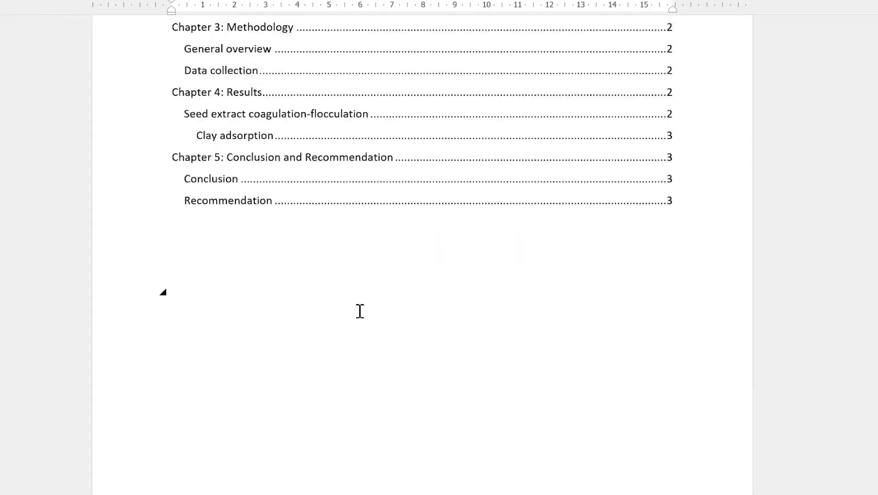
{"action": "scroll", "coordinate": [406, 241], "scroll_direction": "up", "scroll_amount": 5}
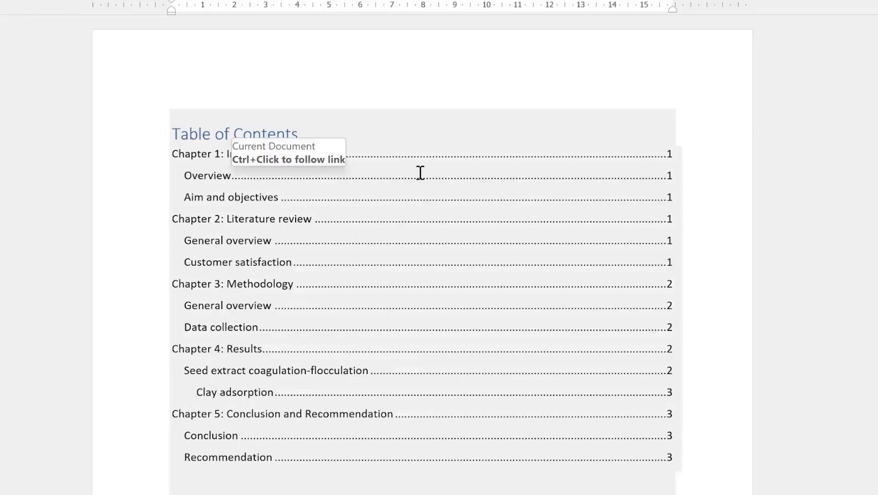
{"action": "scroll", "coordinate": [382, 250], "scroll_direction": "down", "scroll_amount": 15}
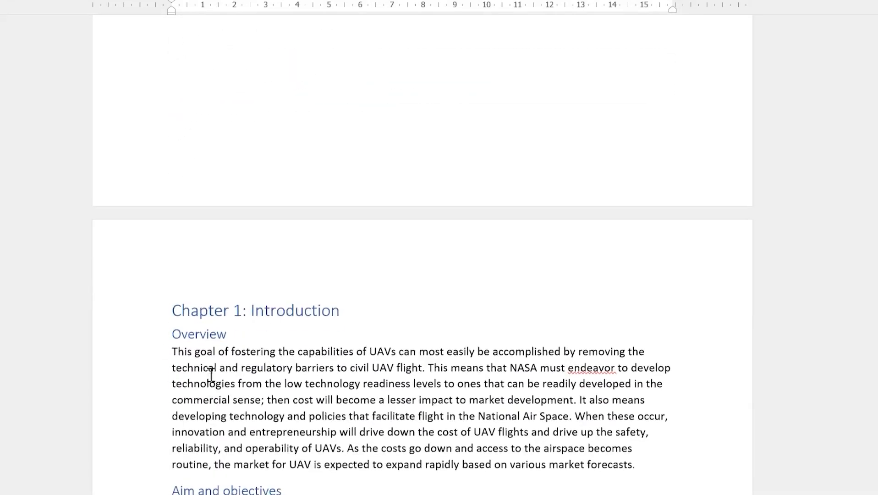
{"action": "scroll", "coordinate": [312, 319], "scroll_direction": "up", "scroll_amount": 15}
{"action": "left_click", "coordinate": [691, 190]}
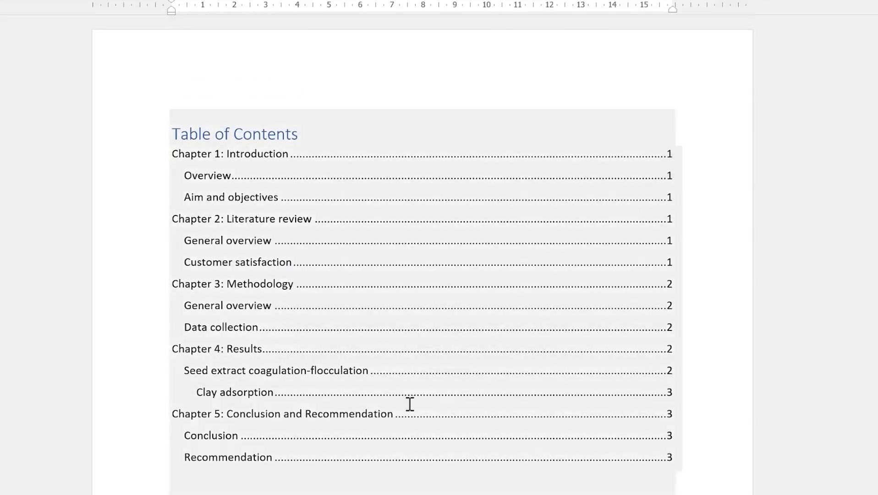
{"action": "scroll", "coordinate": [409, 404], "scroll_direction": "down", "scroll_amount": 4}
{"action": "scroll", "coordinate": [365, 447], "scroll_direction": "down", "scroll_amount": 11}
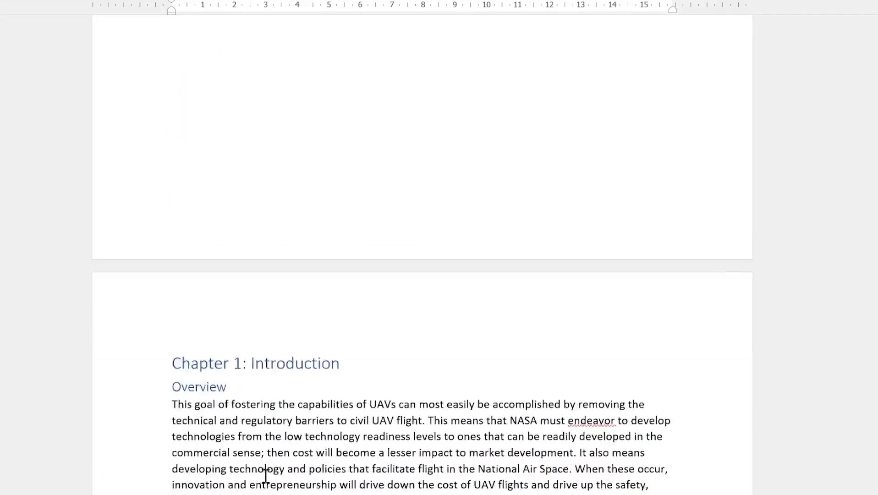
{"action": "scroll", "coordinate": [288, 317], "scroll_direction": "down", "scroll_amount": 7}
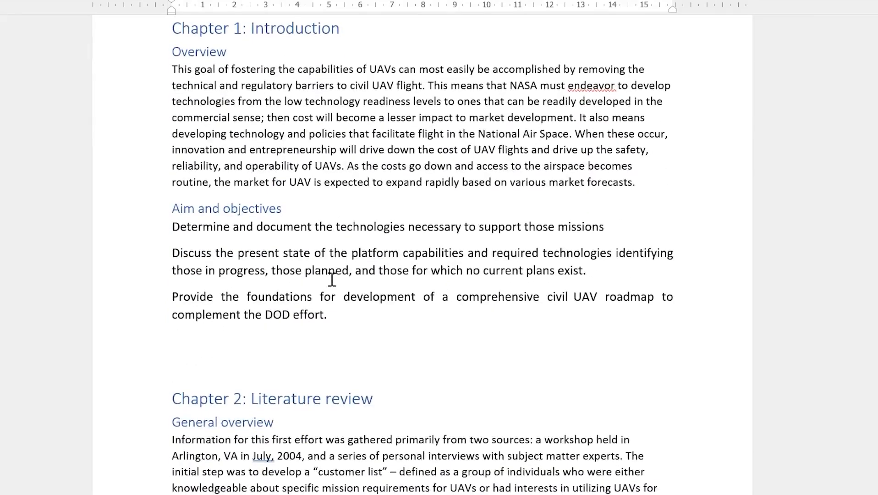
{"action": "scroll", "coordinate": [500, 341], "scroll_direction": "up", "scroll_amount": 10}
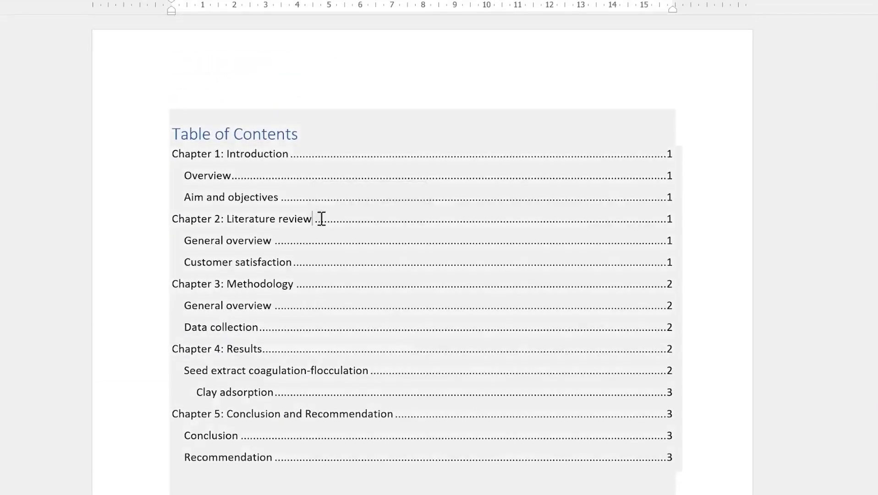
Update only the TOC page numbers so Chapters 1–2 show page 2, 3–4 page 3, 5 page 4
{"action": "left_click", "coordinate": [322, 219]}
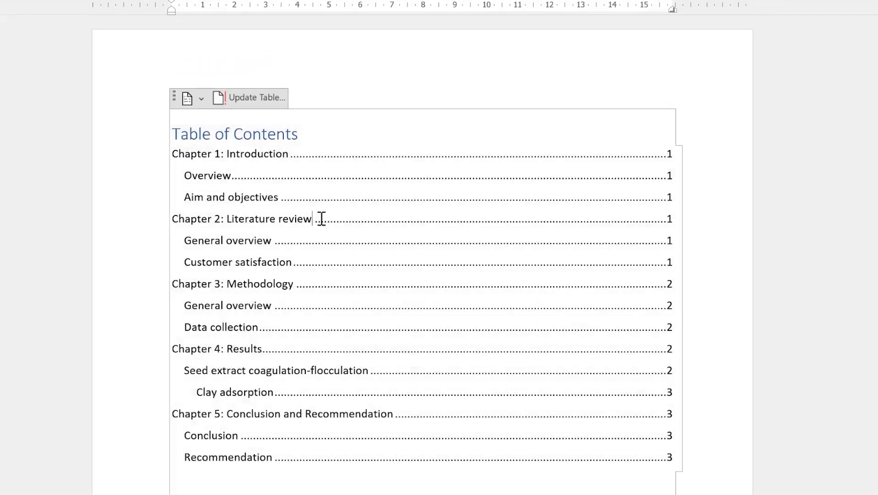
{"action": "left_click", "coordinate": [246, 99]}
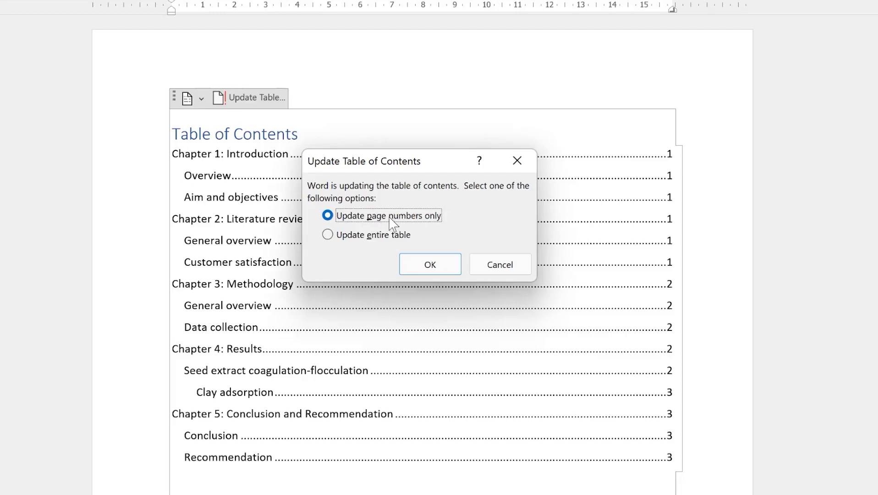
{"action": "left_click", "coordinate": [429, 264]}
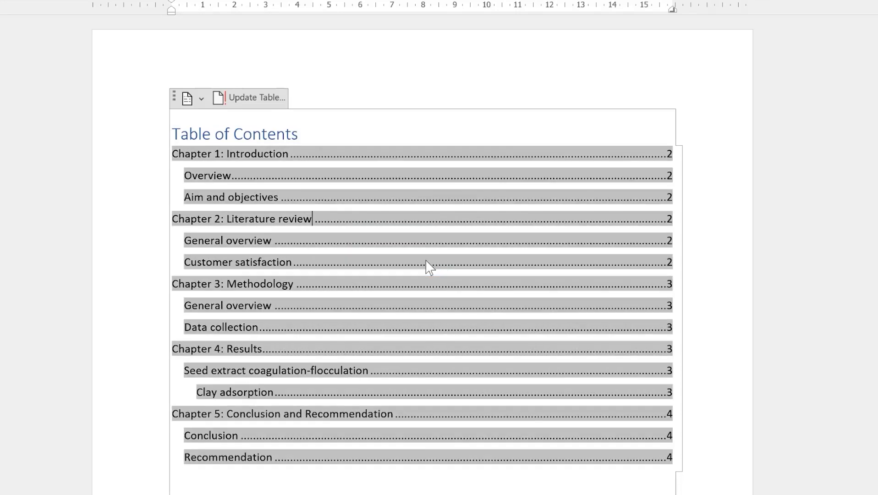
{"action": "left_click", "coordinate": [455, 253]}
{"action": "left_click", "coordinate": [583, 488]}
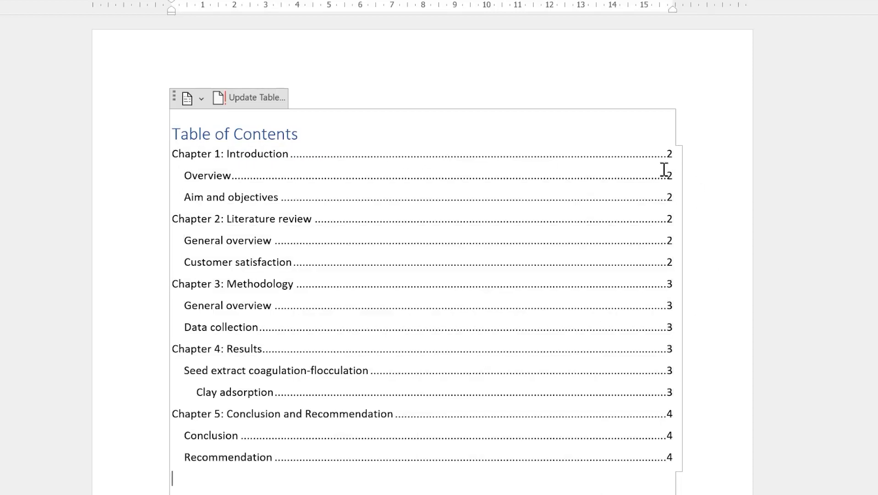
{"action": "scroll", "coordinate": [212, 465], "scroll_direction": "down", "scroll_amount": 15}
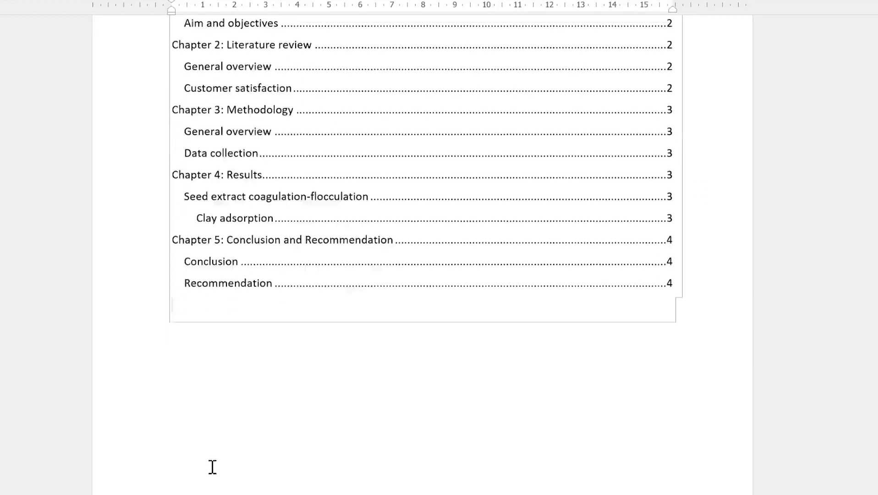
{"action": "scroll", "coordinate": [249, 430], "scroll_direction": "down", "scroll_amount": 1}
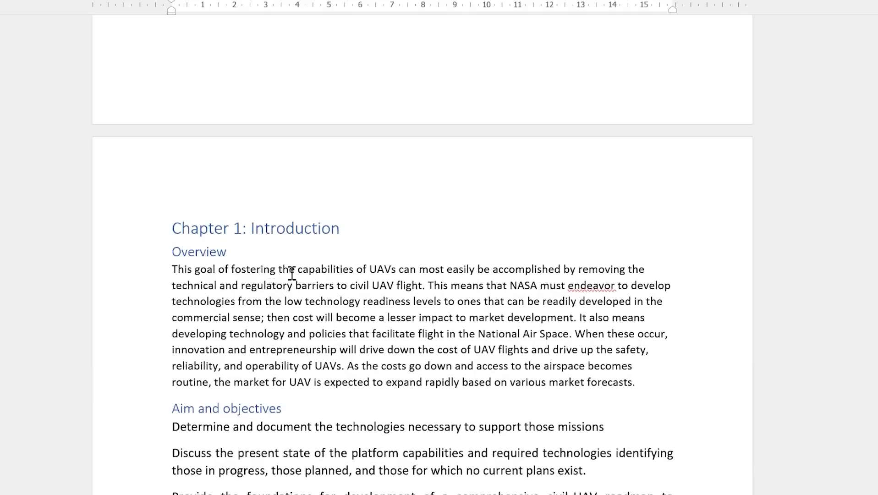
{"action": "scroll", "coordinate": [271, 286], "scroll_direction": "down", "scroll_amount": 20}
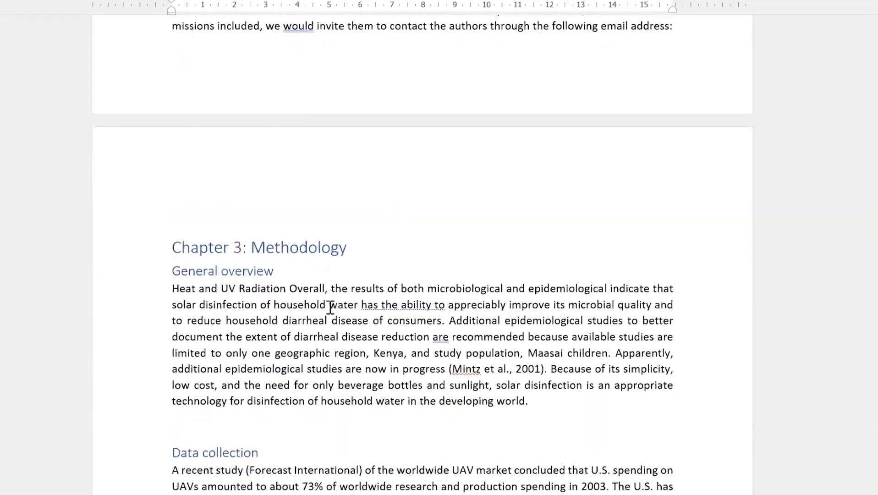
Finish typing the References title and paste the three reference entries beneath it
{"action": "scroll", "coordinate": [340, 318], "scroll_direction": "down", "scroll_amount": 18}
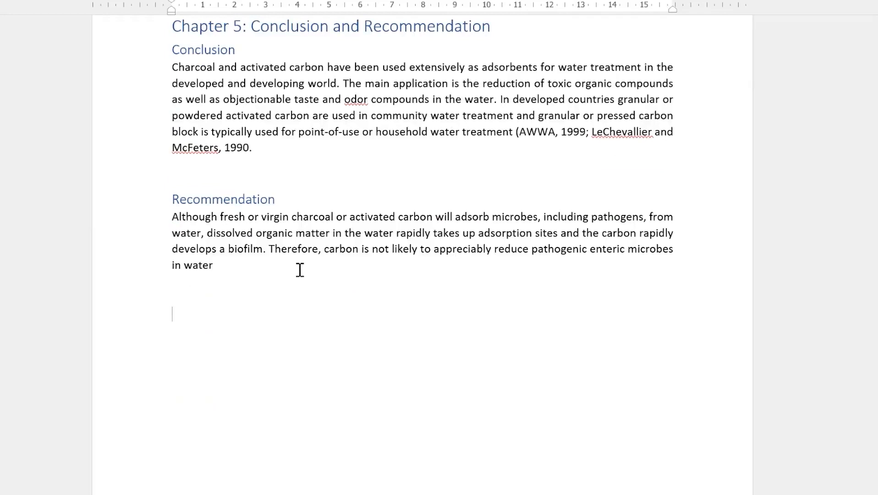
{"action": "type", "text": "ferences"}
{"action": "key", "text": "Return"}
{"action": "type", "text": "Thevos, A. K., R. E. Quick, and V. Yanduli (2000). \"Motivational Interviewing enhances the adoption of water disinfection practices in Zambia.\" Health Promotion International 15(3):207- 214. U.S. EPA (1987). Pesticide Program Guide Standard and Protocol for Microbiological Water Purifiers, Washington, D.C. U.S. EPA, Office of Drinking Water (1992). Manual of Small Public Water Supply Systems.  Boca Raton, FL, C.K. Smoley. VanDerslice, J. & J. Briscoe (1993). \"All Coliforms Are not Created Equal: A Comparison of the Effects of Water Source and In-house Water Contamination in Infantile Diarrheal Disease.\" Water Resources Research 29:1983-95"}
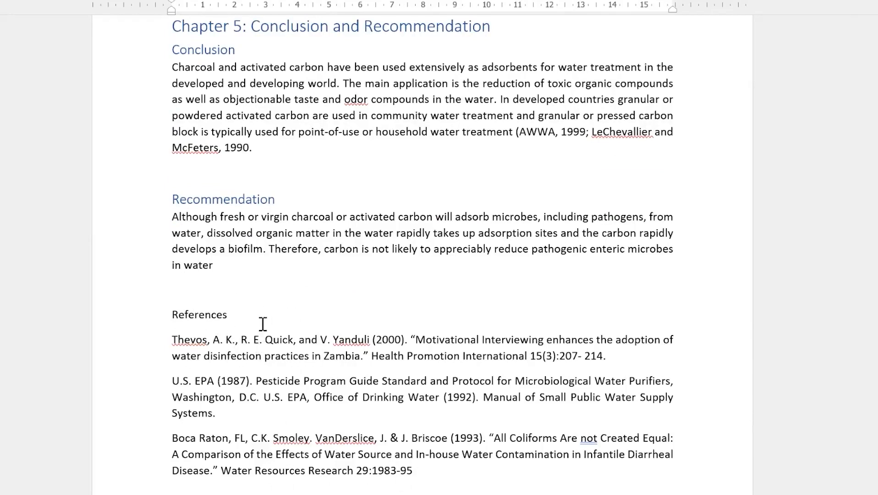
Apply the Heading 1 style to the References line
{"action": "left_click_drag", "start_coordinate": [250, 307], "coordinate": [168, 305]}
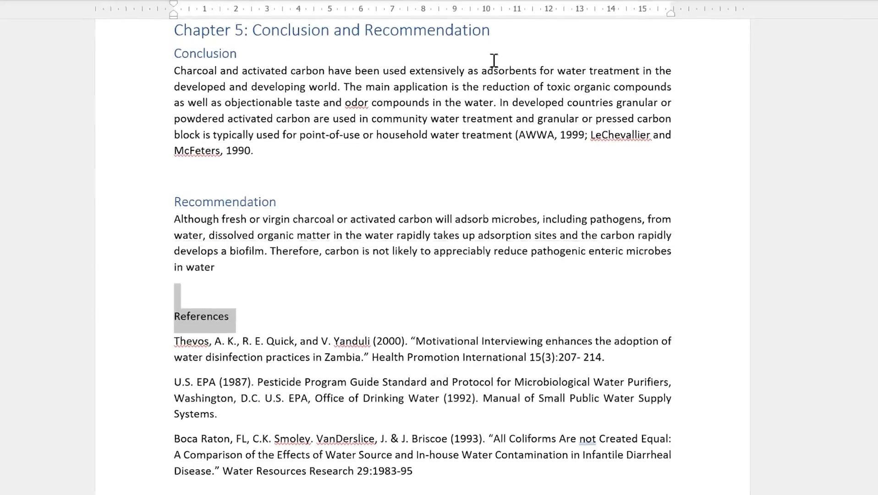
{"action": "left_click", "coordinate": [2, 1]}
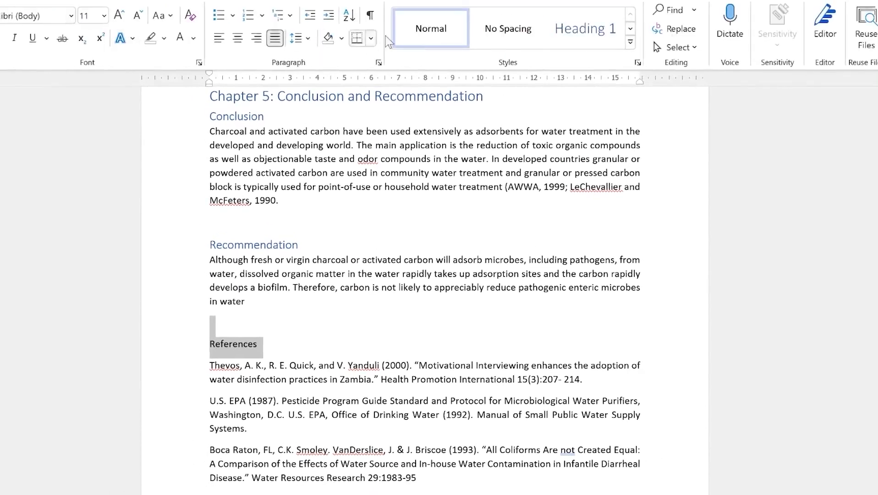
{"action": "left_click", "coordinate": [591, 37]}
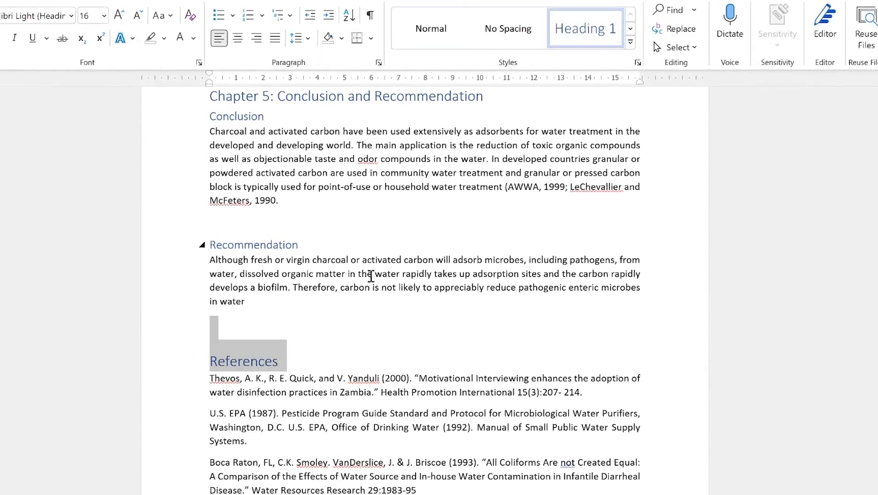
{"action": "left_click", "coordinate": [258, 360]}
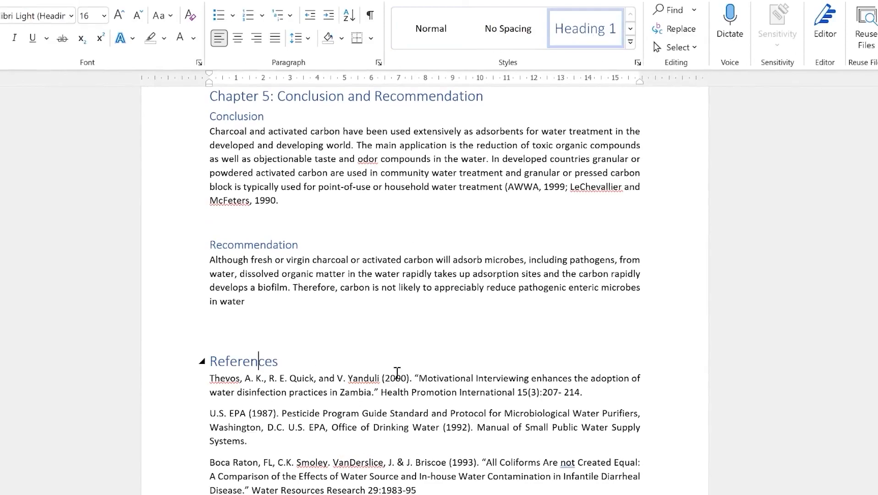
{"action": "scroll", "coordinate": [413, 416], "scroll_direction": "up", "scroll_amount": 20}
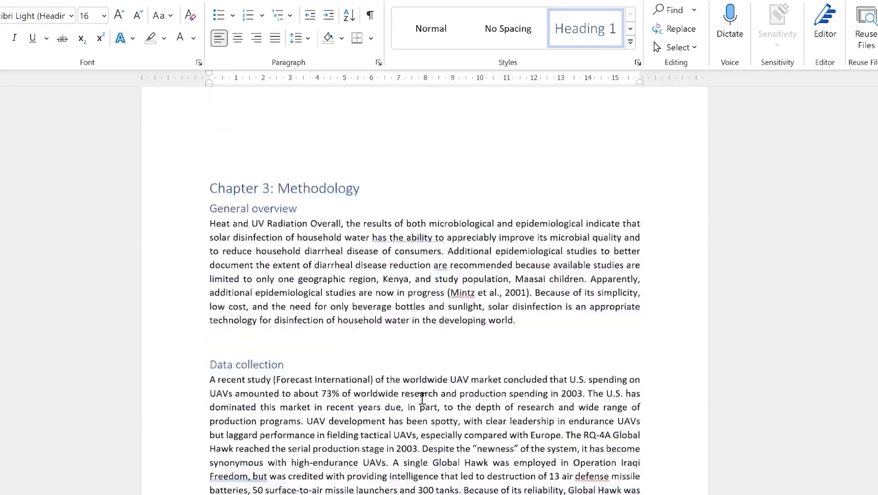
Update the entire table of contents so References appears on page 4 after Chapter 5
{"action": "scroll", "coordinate": [421, 398], "scroll_direction": "up", "scroll_amount": 20}
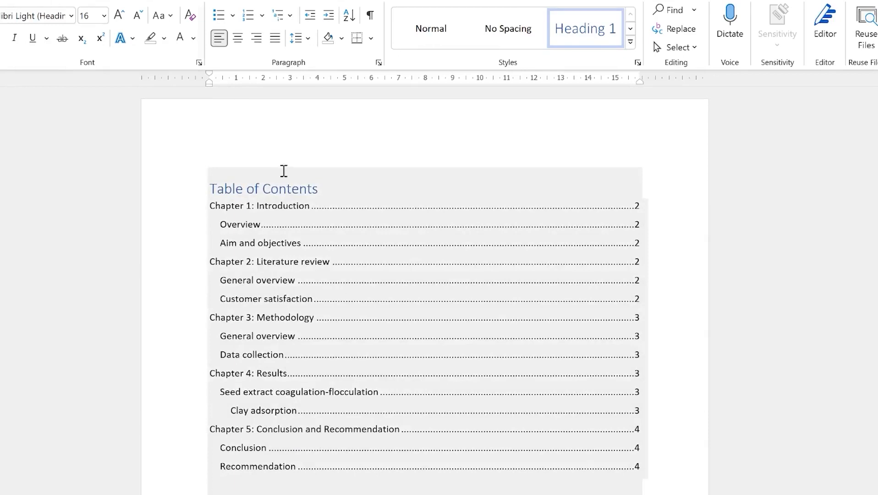
{"action": "left_click", "coordinate": [277, 188]}
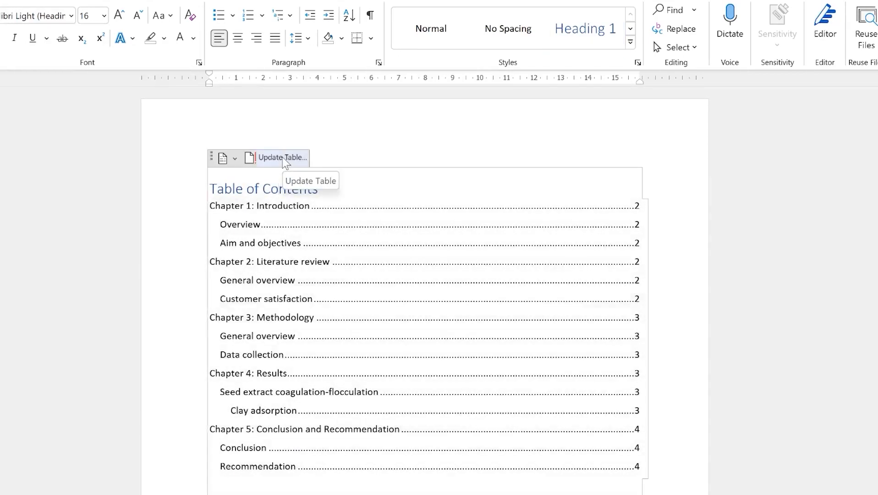
{"action": "left_click", "coordinate": [282, 158]}
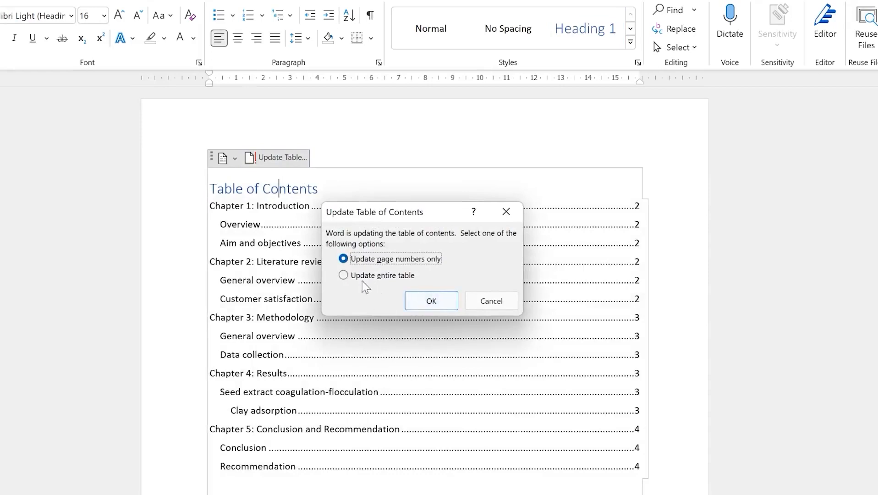
{"action": "left_click", "coordinate": [349, 275]}
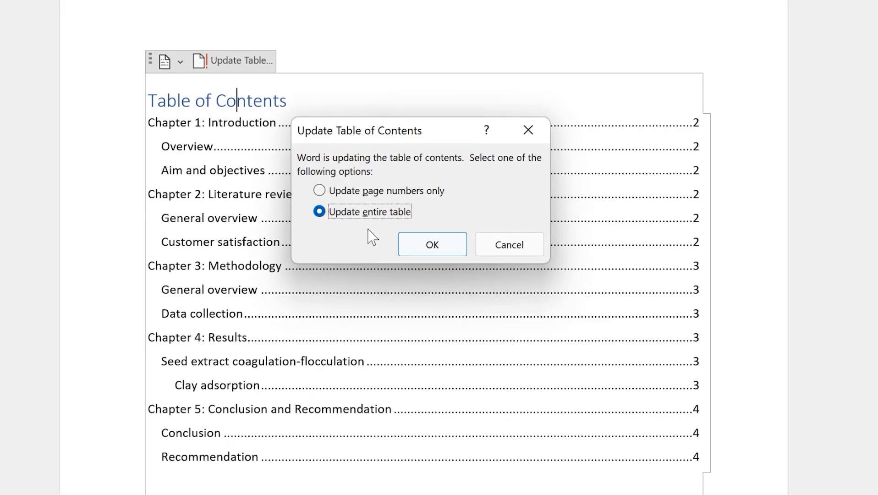
{"action": "left_click", "coordinate": [431, 245]}
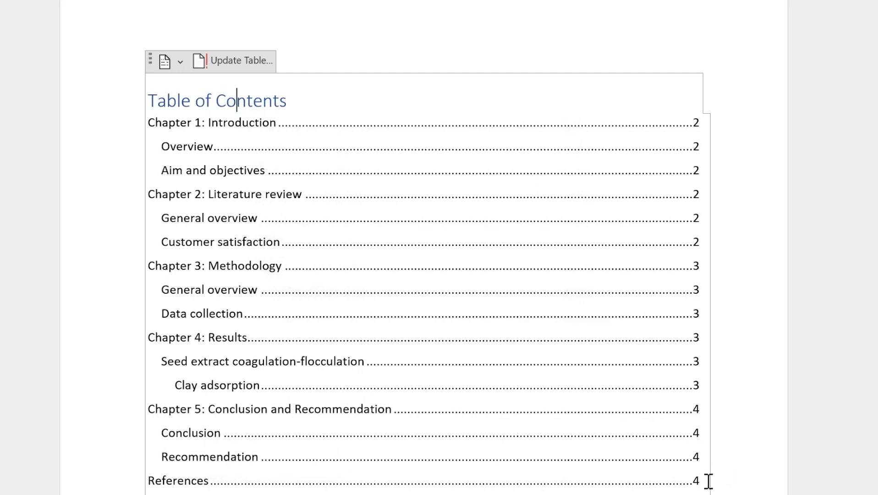
{"action": "scroll", "coordinate": [364, 174], "scroll_direction": "down", "scroll_amount": 5}
{"action": "scroll", "coordinate": [367, 174], "scroll_direction": "up", "scroll_amount": 5}
{"action": "scroll", "coordinate": [347, 398], "scroll_direction": "down", "scroll_amount": 8}
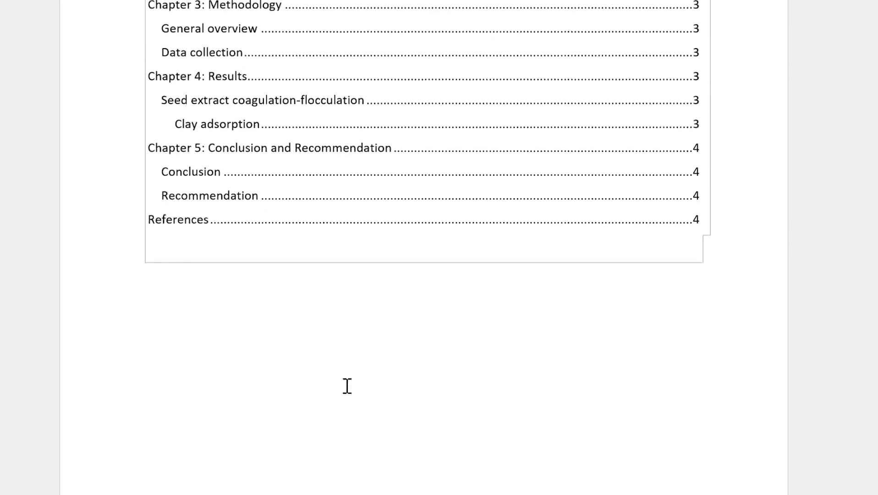
{"action": "scroll", "coordinate": [355, 366], "scroll_direction": "down", "scroll_amount": 10}
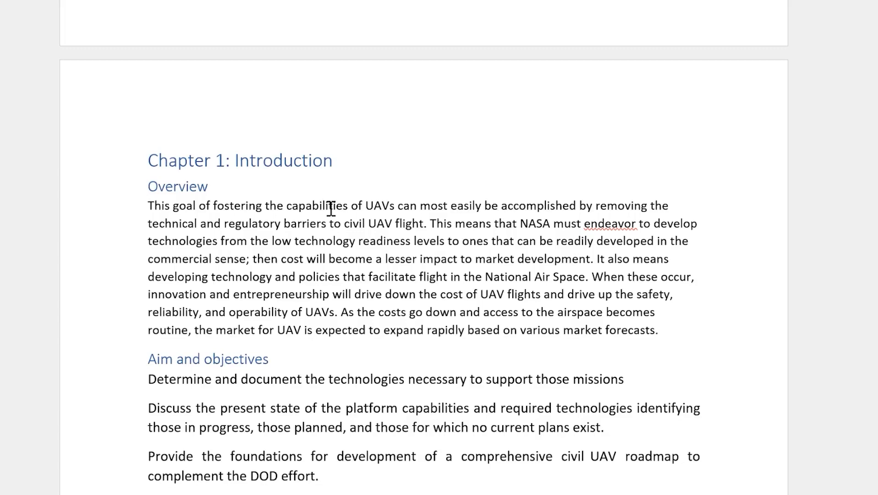
{"action": "scroll", "coordinate": [310, 225], "scroll_direction": "up", "scroll_amount": 10}
{"action": "scroll", "coordinate": [320, 215], "scroll_direction": "up", "scroll_amount": 4}
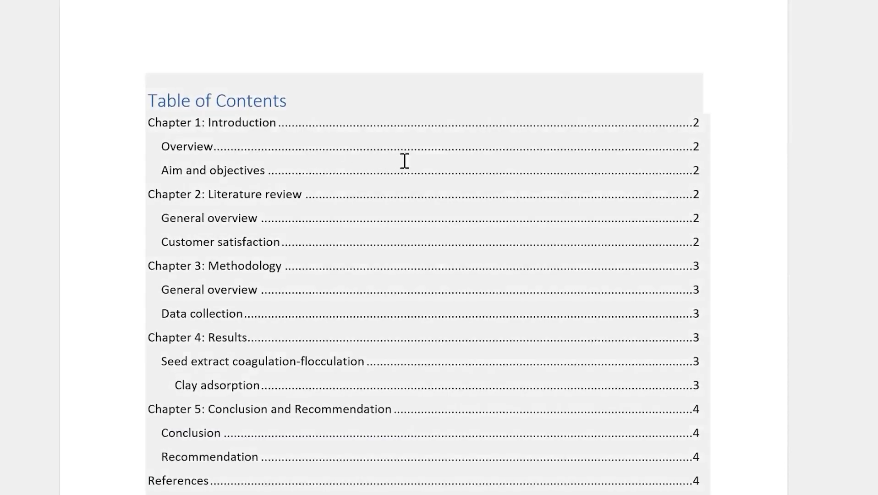
{"action": "left_click", "coordinate": [256, 105]}
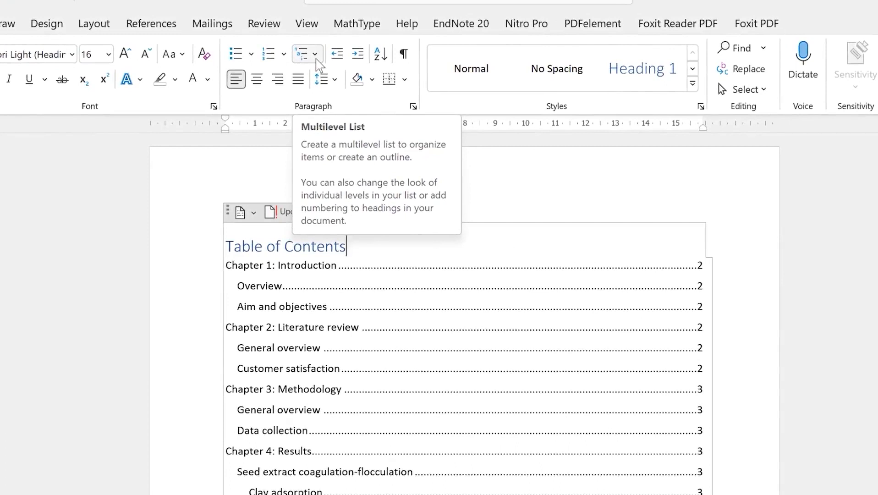
Apply the '1 Heading 1 / 1.1 Heading 2' multilevel list so headings are numbered by level
{"action": "left_click", "coordinate": [316, 60]}
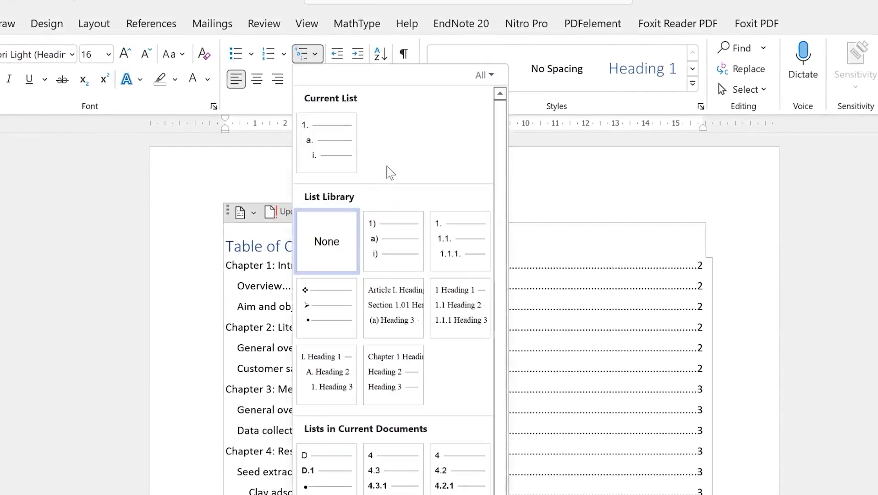
{"action": "mouse_move", "coordinate": [478, 328]}
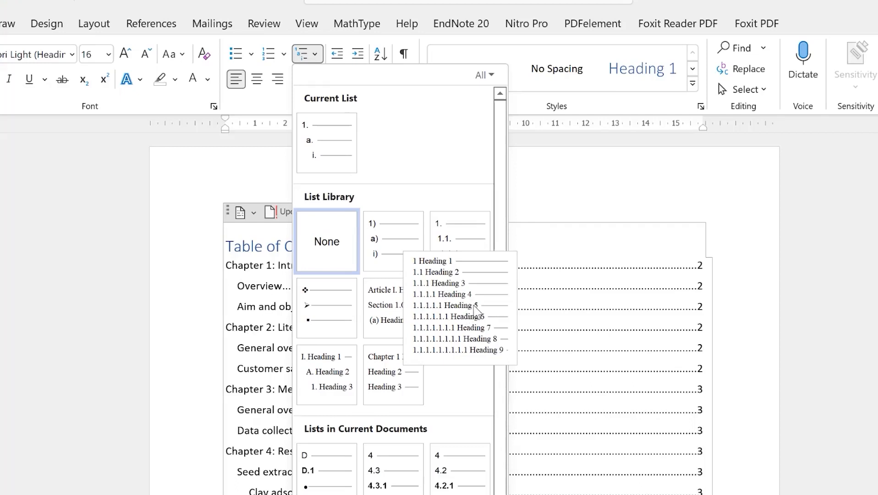
{"action": "mouse_move", "coordinate": [477, 236]}
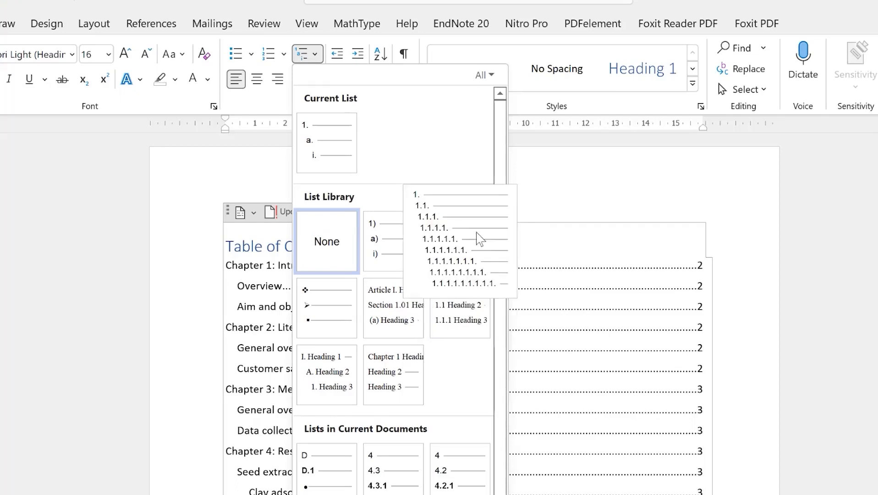
{"action": "mouse_move", "coordinate": [460, 306]}
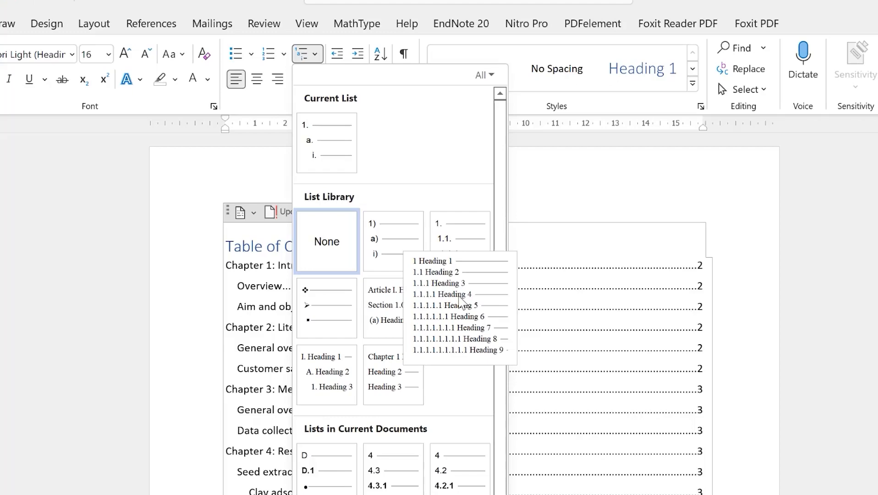
{"action": "left_click", "coordinate": [461, 304]}
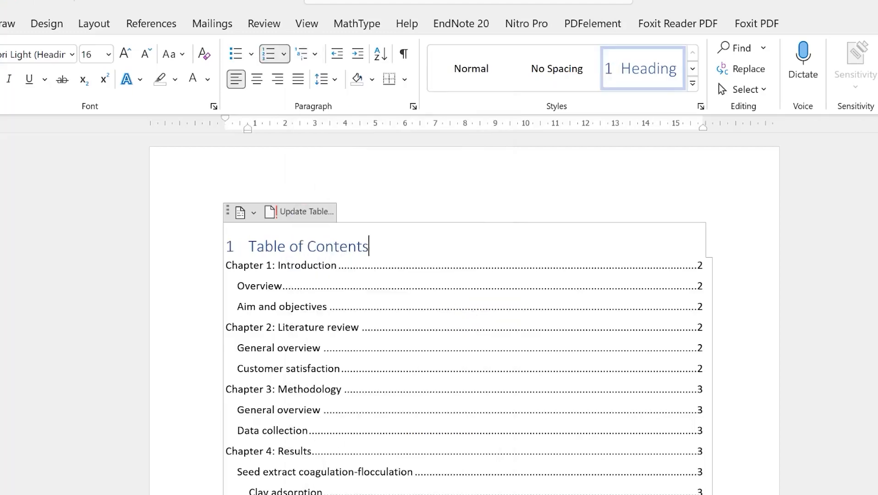
{"action": "scroll", "coordinate": [462, 306], "scroll_direction": "down", "scroll_amount": 9}
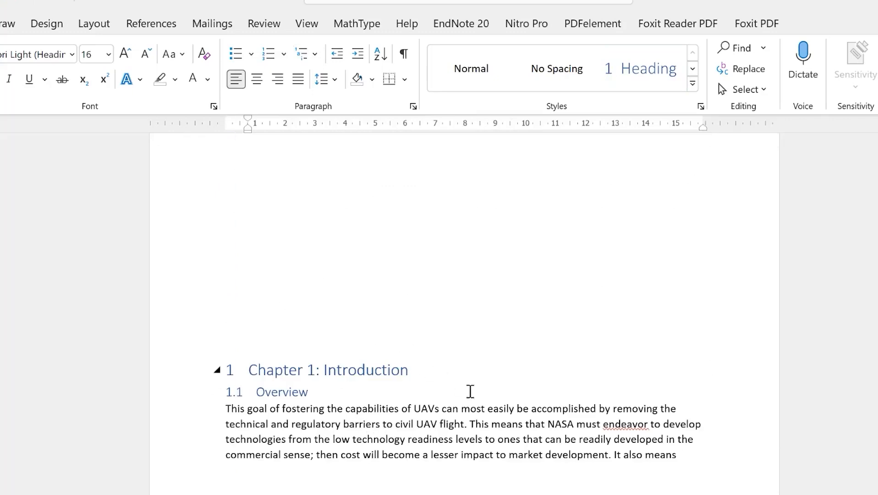
{"action": "scroll", "coordinate": [352, 415], "scroll_direction": "up", "scroll_amount": 5}
{"action": "scroll", "coordinate": [365, 401], "scroll_direction": "up", "scroll_amount": 5}
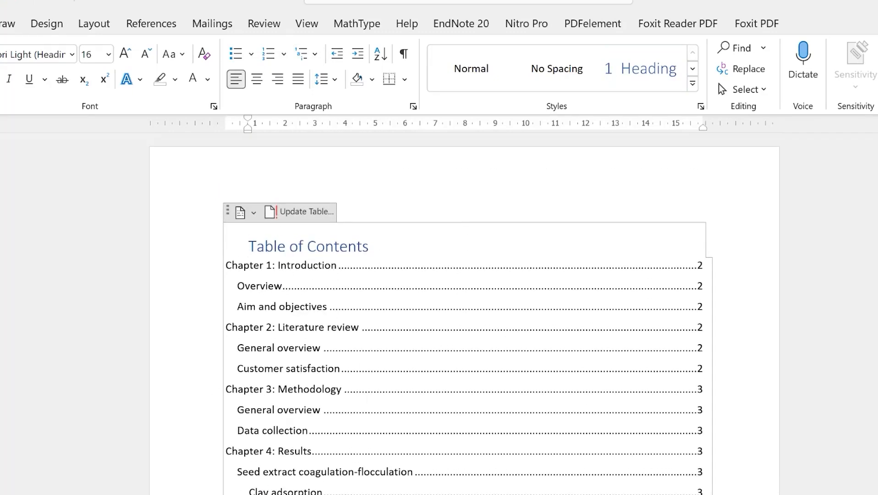
{"action": "scroll", "coordinate": [270, 333], "scroll_direction": "down", "scroll_amount": 10}
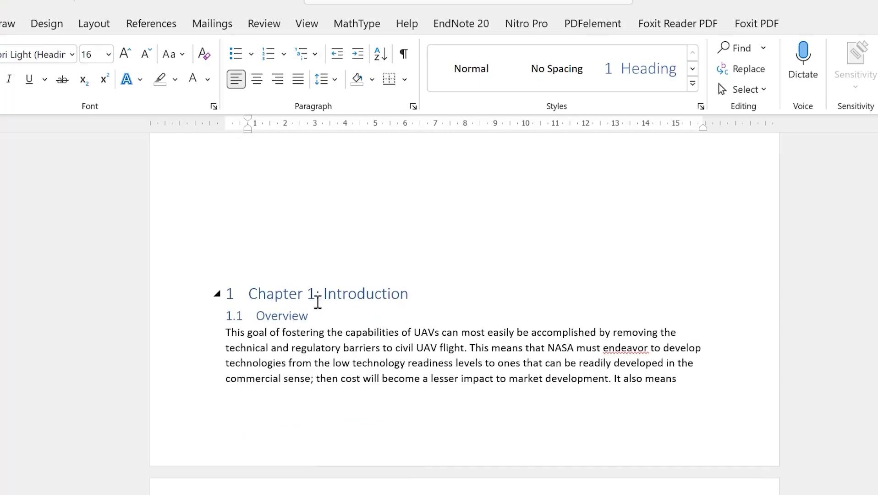
{"action": "scroll", "coordinate": [298, 364], "scroll_direction": "down", "scroll_amount": 3}
{"action": "scroll", "coordinate": [246, 476], "scroll_direction": "down", "scroll_amount": 3}
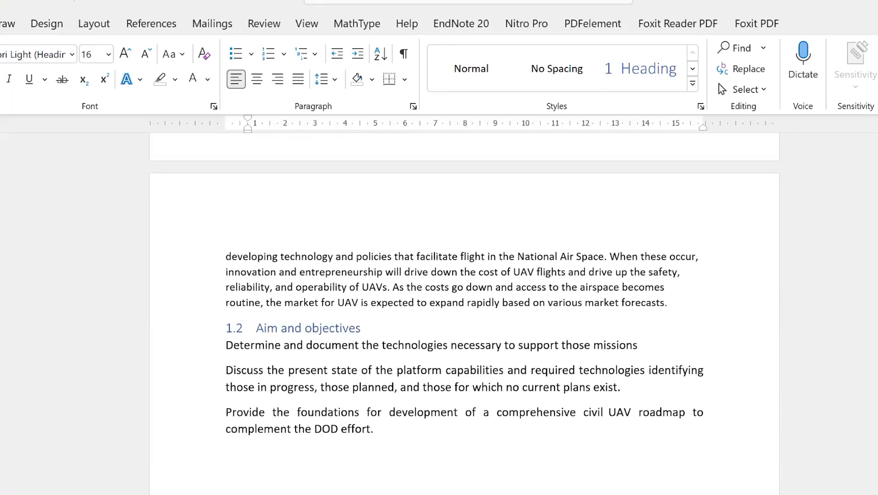
{"action": "scroll", "coordinate": [249, 360], "scroll_direction": "down", "scroll_amount": 6}
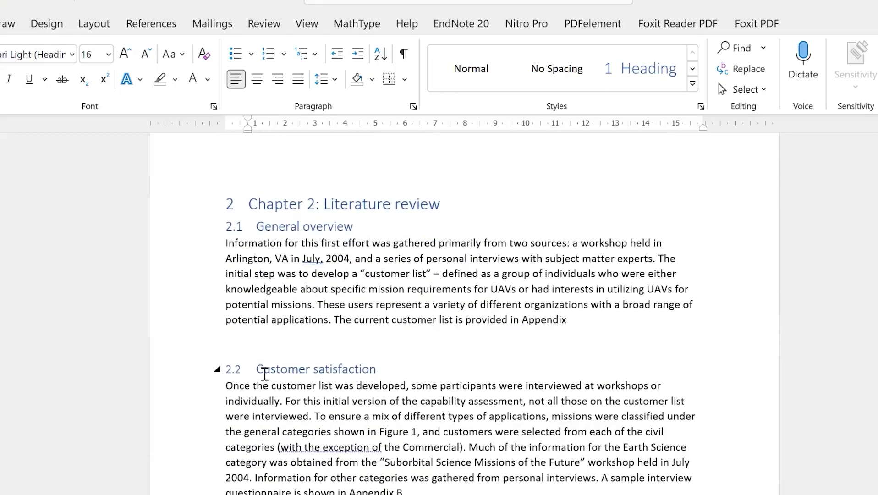
{"action": "scroll", "coordinate": [298, 378], "scroll_direction": "down", "scroll_amount": 10}
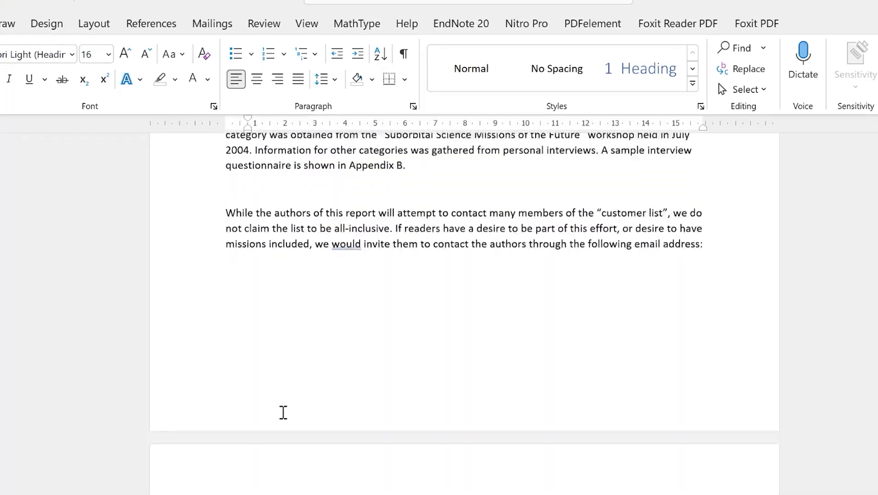
{"action": "scroll", "coordinate": [245, 374], "scroll_direction": "down", "scroll_amount": 10}
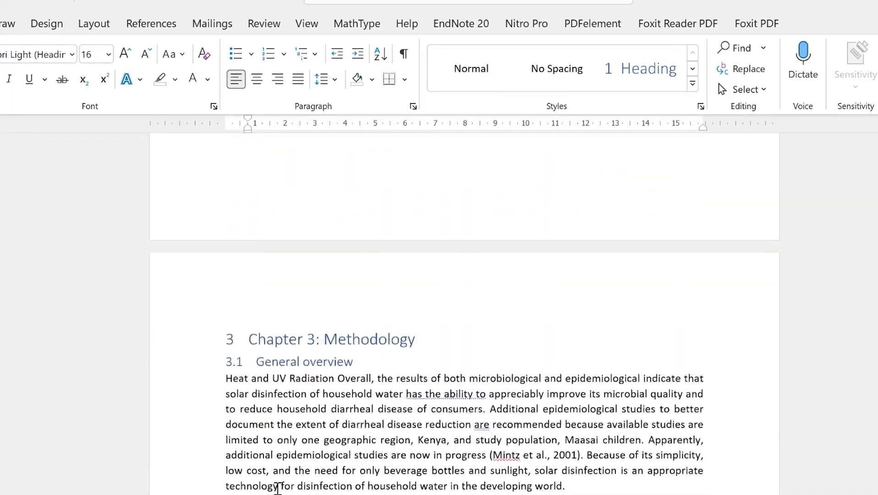
{"action": "scroll", "coordinate": [314, 348], "scroll_direction": "up", "scroll_amount": 20}
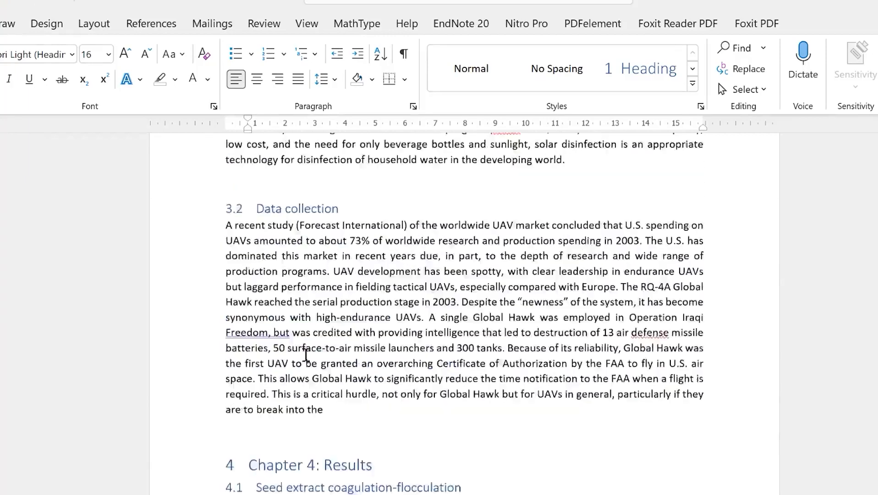
{"action": "scroll", "coordinate": [313, 354], "scroll_direction": "up", "scroll_amount": 6}
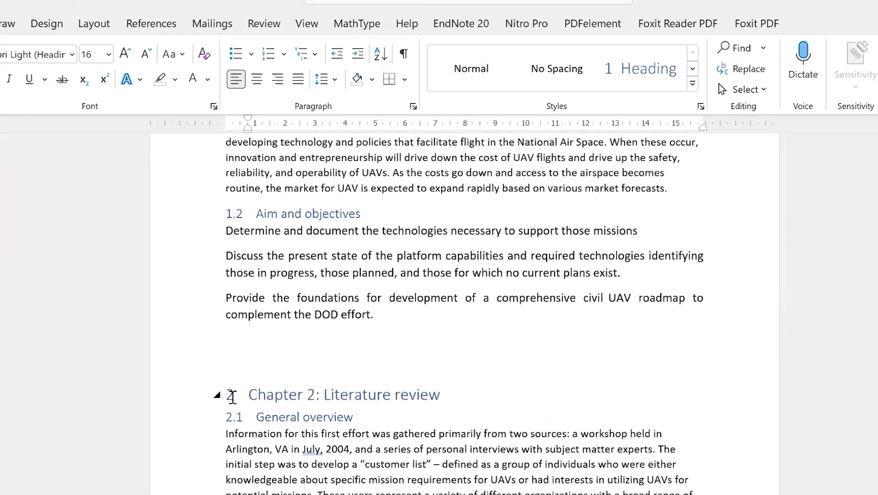
{"action": "left_click", "coordinate": [230, 395]}
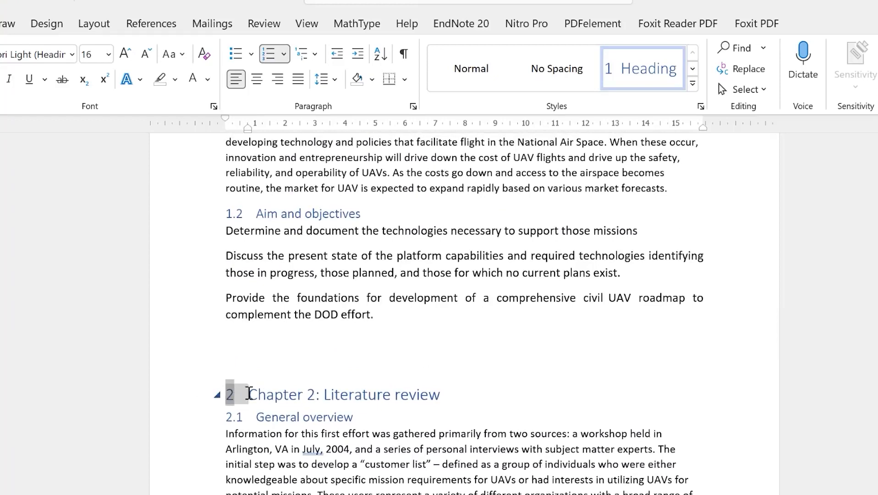
{"action": "scroll", "coordinate": [248, 355], "scroll_direction": "up", "scroll_amount": 10}
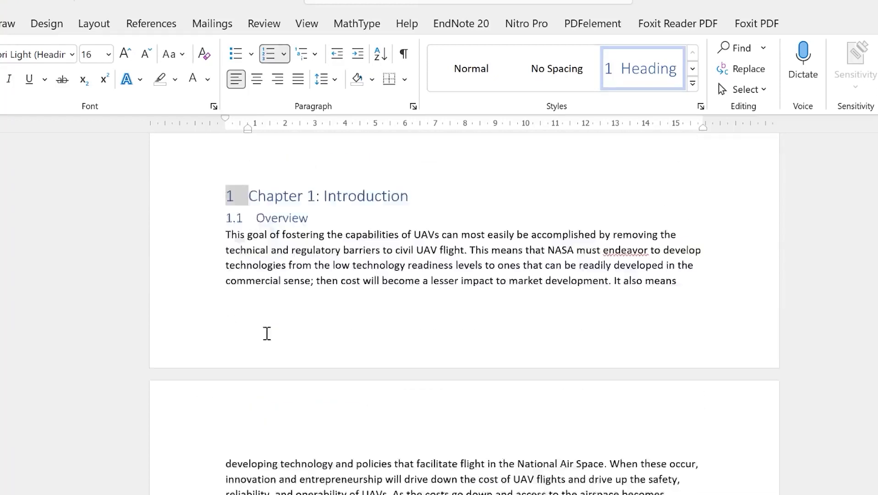
{"action": "scroll", "coordinate": [256, 344], "scroll_direction": "up", "scroll_amount": 10}
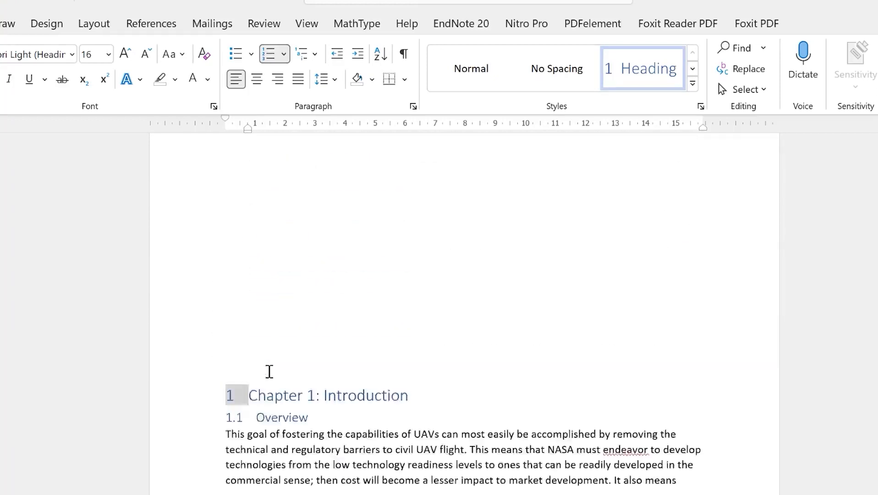
{"action": "scroll", "coordinate": [266, 379], "scroll_direction": "down", "scroll_amount": 8}
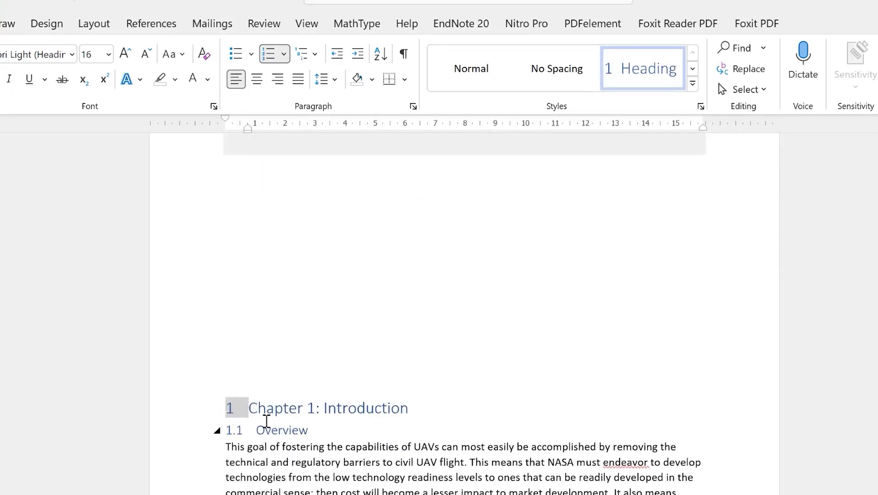
{"action": "scroll", "coordinate": [267, 421], "scroll_direction": "down", "scroll_amount": 10}
{"action": "scroll", "coordinate": [262, 418], "scroll_direction": "down", "scroll_amount": 3}
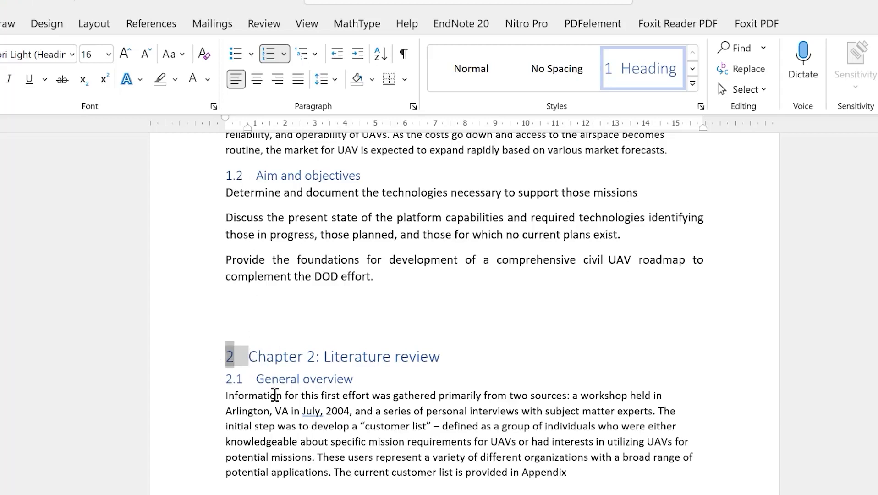
Set the font color of the selected chapter heading numbers to White so they disappear
{"action": "left_click", "coordinate": [208, 80]}
{"action": "left_click", "coordinate": [192, 146]}
{"action": "left_click", "coordinate": [348, 395]}
{"action": "left_click", "coordinate": [255, 353]}
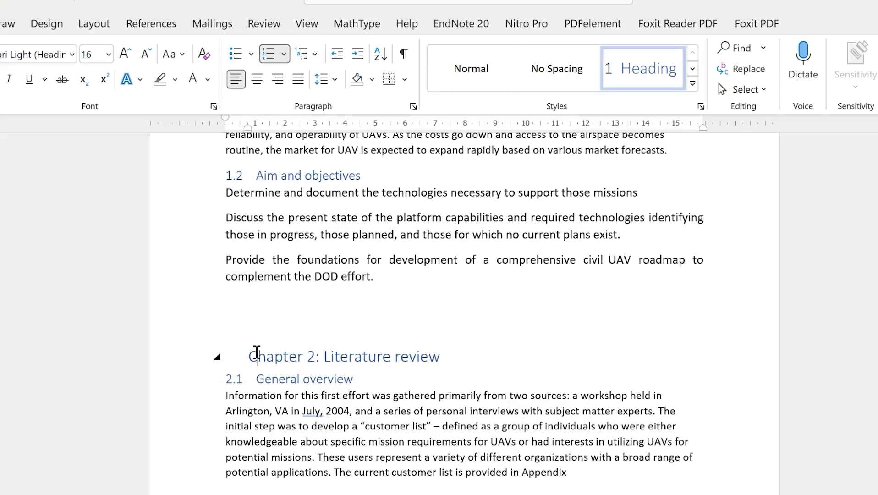
Scroll back up to the table of contents and select it to access its update option
{"action": "scroll", "coordinate": [298, 445], "scroll_direction": "down", "scroll_amount": 10}
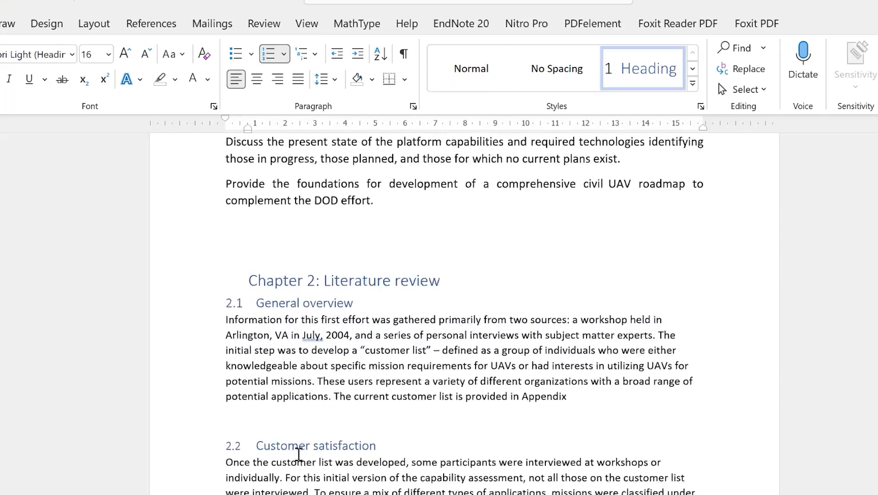
{"action": "scroll", "coordinate": [344, 469], "scroll_direction": "down", "scroll_amount": 2}
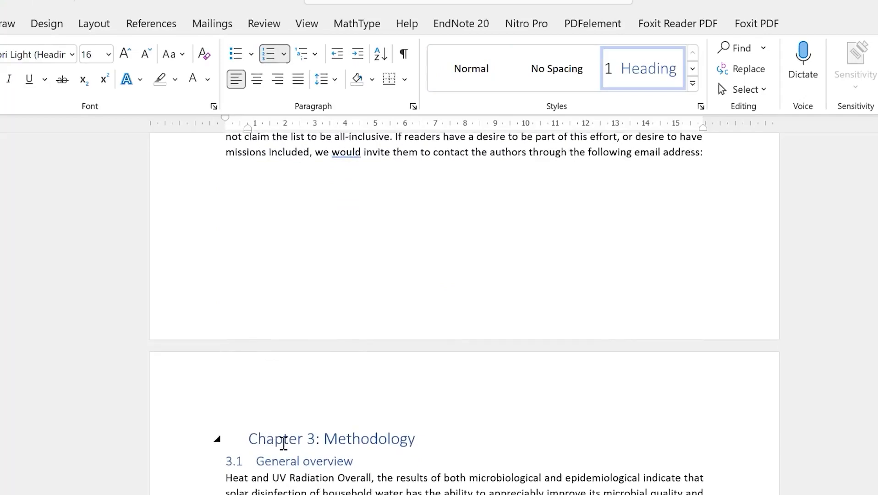
{"action": "scroll", "coordinate": [286, 465], "scroll_direction": "down", "scroll_amount": 14}
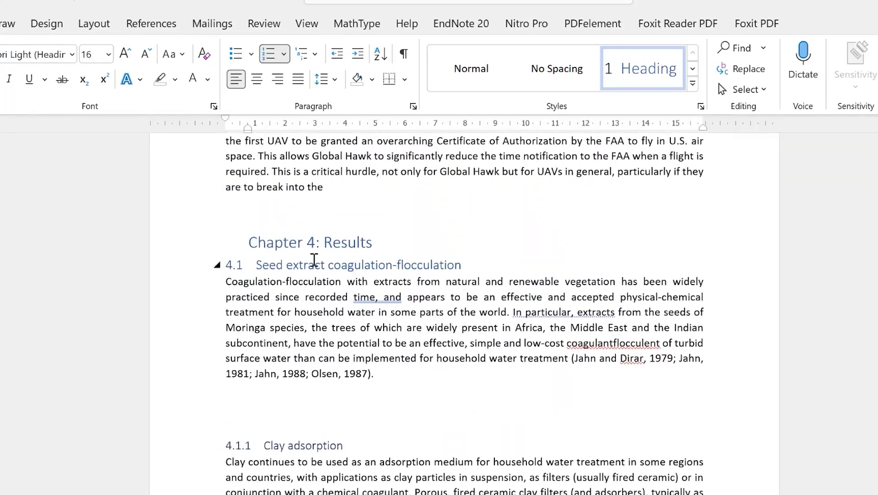
{"action": "scroll", "coordinate": [290, 380], "scroll_direction": "down", "scroll_amount": 9}
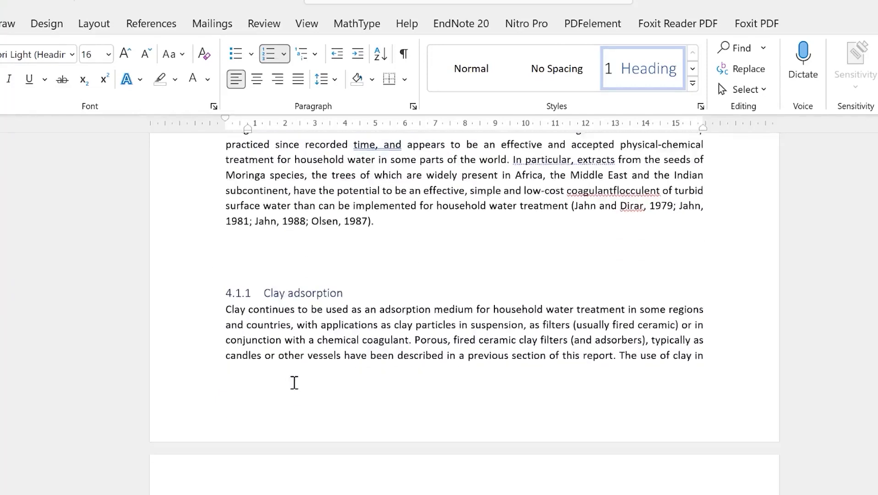
{"action": "scroll", "coordinate": [298, 403], "scroll_direction": "down", "scroll_amount": 3}
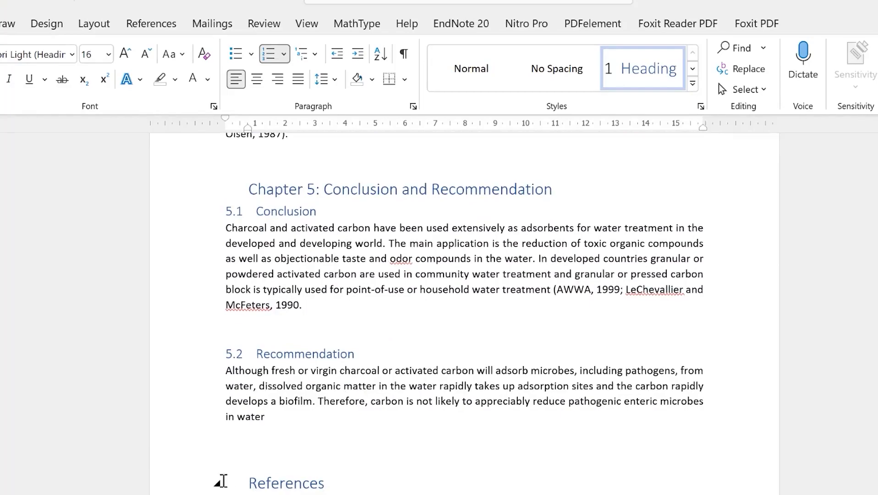
{"action": "scroll", "coordinate": [353, 432], "scroll_direction": "up", "scroll_amount": 20}
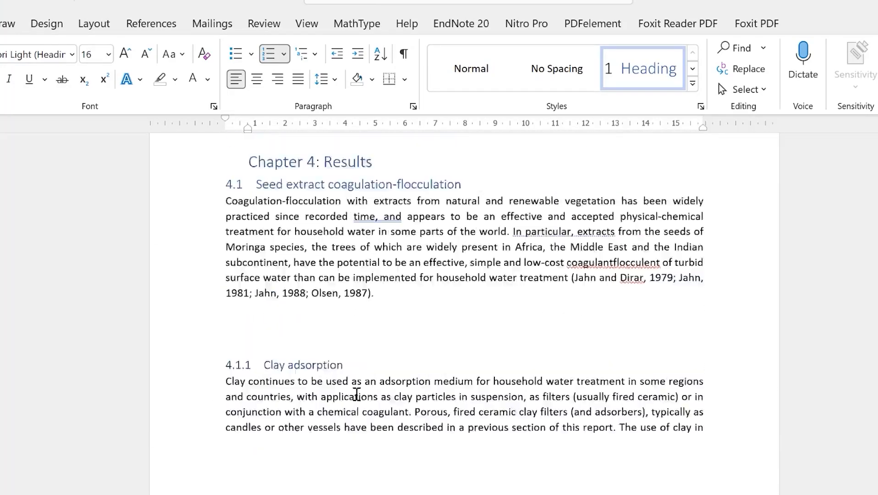
{"action": "scroll", "coordinate": [371, 387], "scroll_direction": "up", "scroll_amount": 20}
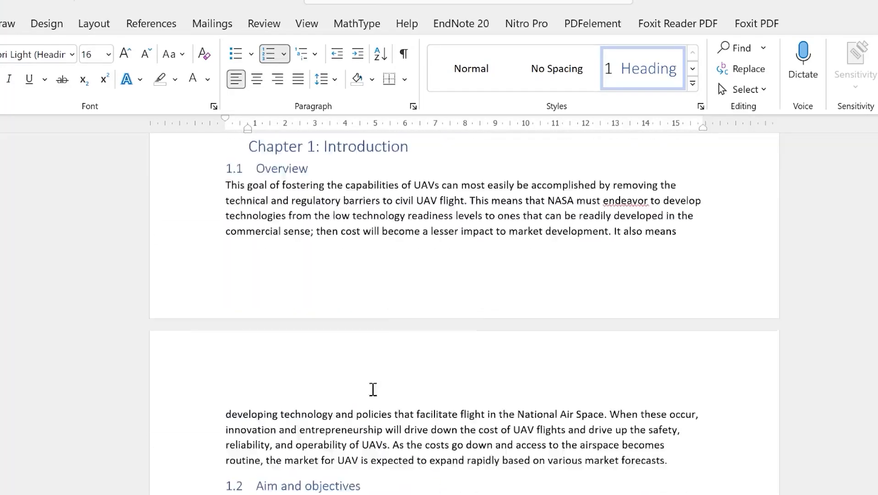
{"action": "scroll", "coordinate": [376, 389], "scroll_direction": "up", "scroll_amount": 1}
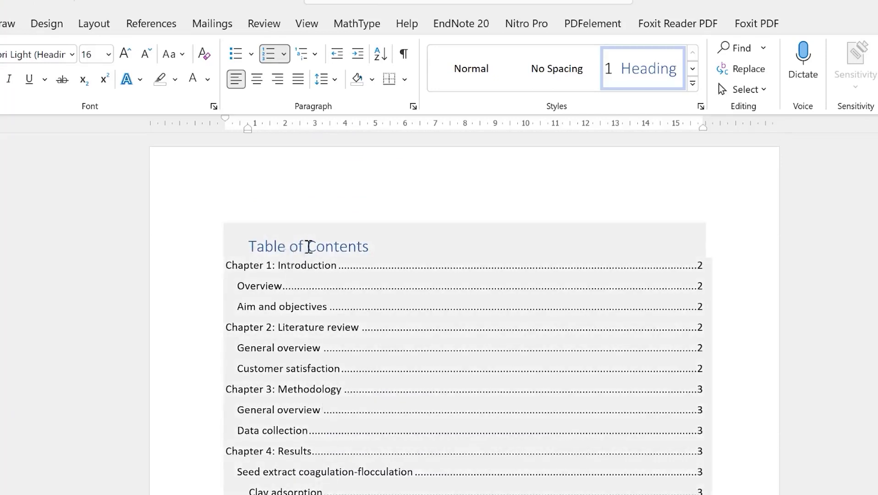
{"action": "left_click", "coordinate": [309, 246]}
Update the entire table of contents so it lists the numbered headings with current pages
{"action": "left_click", "coordinate": [312, 211]}
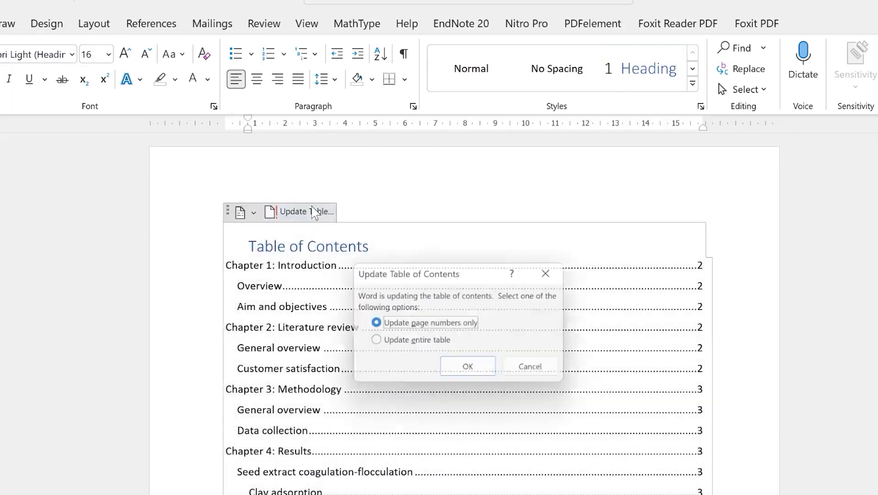
{"action": "left_click", "coordinate": [412, 348]}
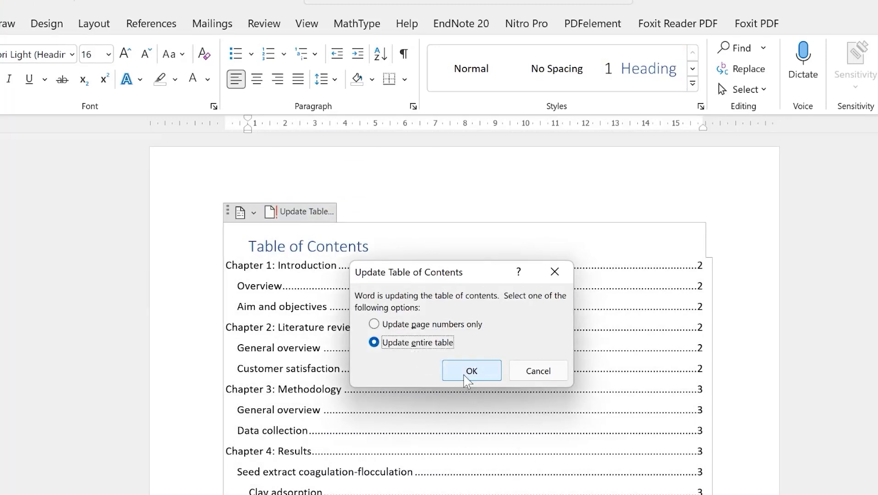
{"action": "left_click", "coordinate": [467, 371]}
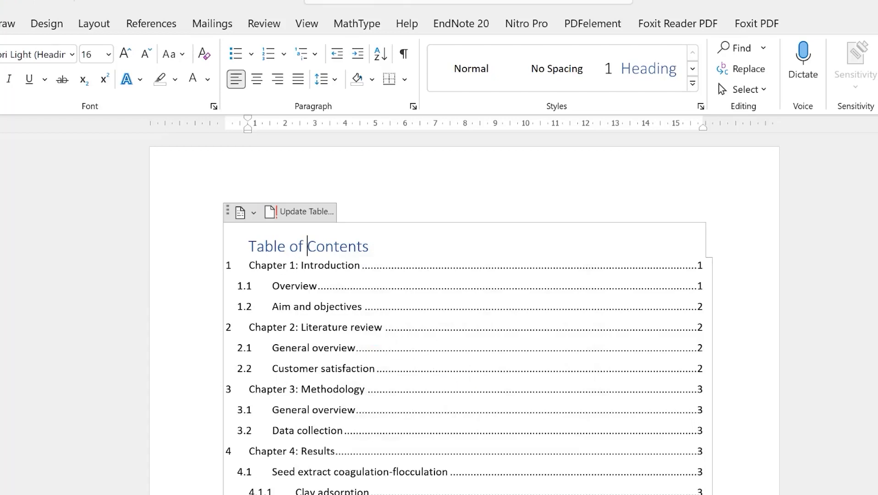
{"action": "left_click", "coordinate": [252, 285]}
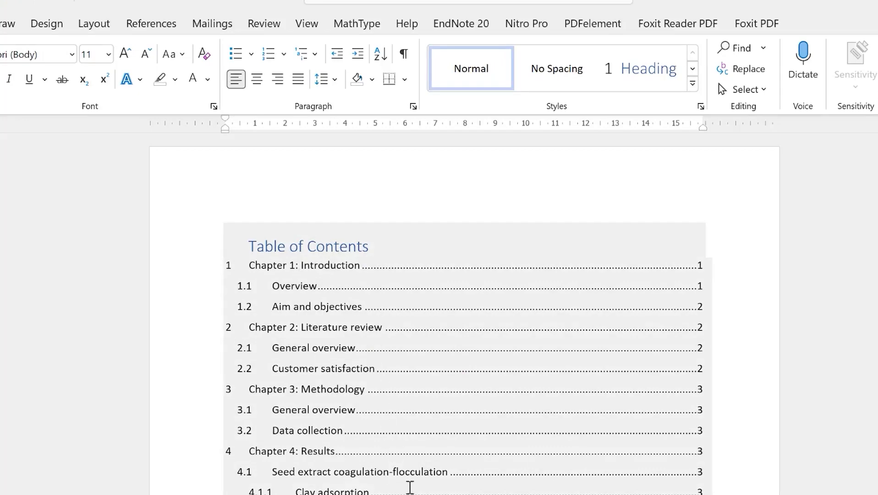
Place the insertion point below the table of contents and scroll down to the Chapter 1 figure
{"action": "scroll", "coordinate": [343, 477], "scroll_direction": "down", "scroll_amount": 3}
{"action": "scroll", "coordinate": [340, 354], "scroll_direction": "up", "scroll_amount": 3}
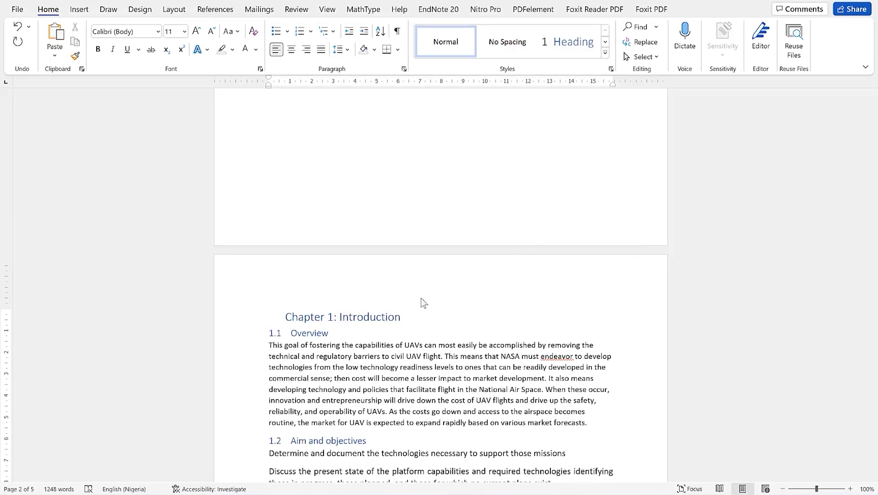
{"action": "scroll", "coordinate": [431, 222], "scroll_direction": "up", "scroll_amount": 6}
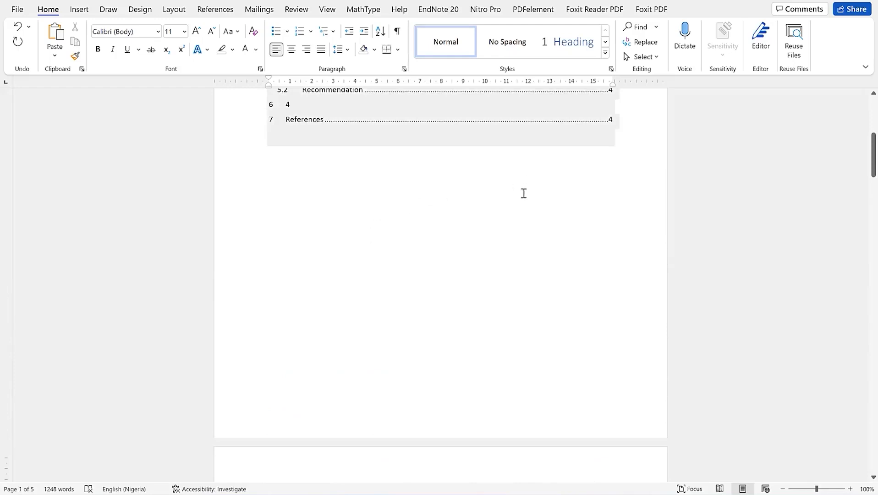
{"action": "left_click", "coordinate": [505, 182]}
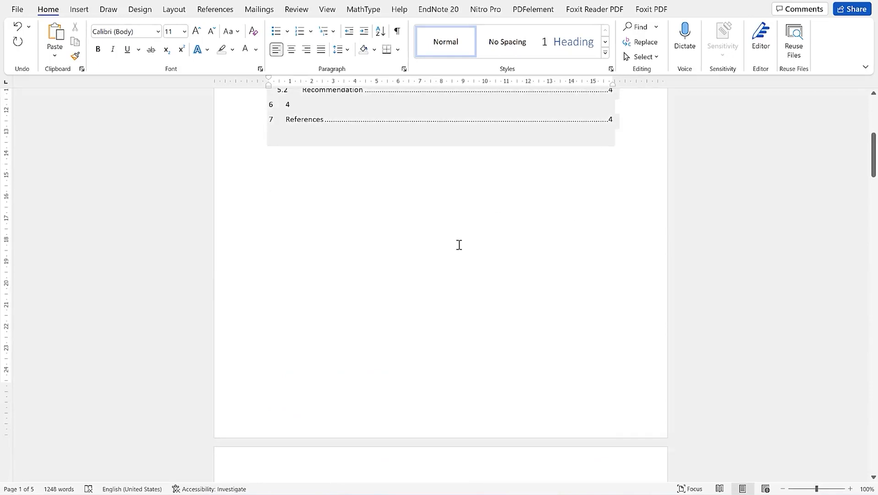
{"action": "scroll", "coordinate": [439, 253], "scroll_direction": "down", "scroll_amount": 10}
{"action": "scroll", "coordinate": [443, 208], "scroll_direction": "up", "scroll_amount": 5}
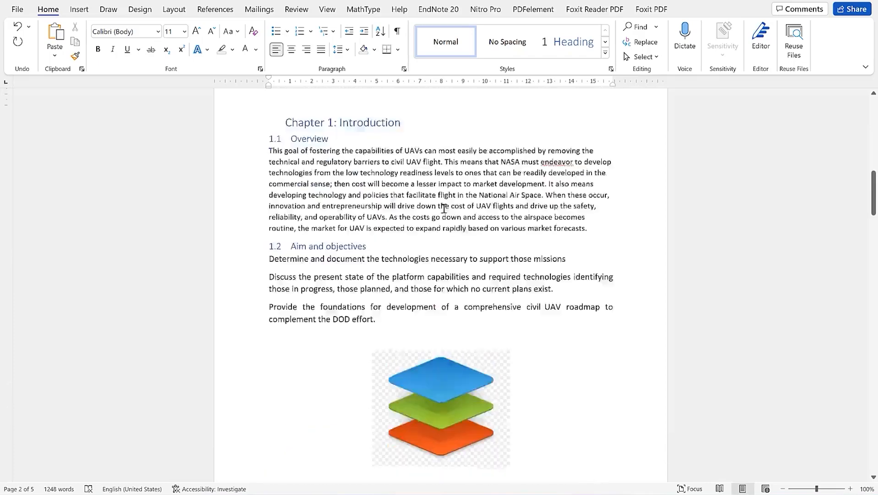
{"action": "scroll", "coordinate": [402, 345], "scroll_direction": "down", "scroll_amount": 4}
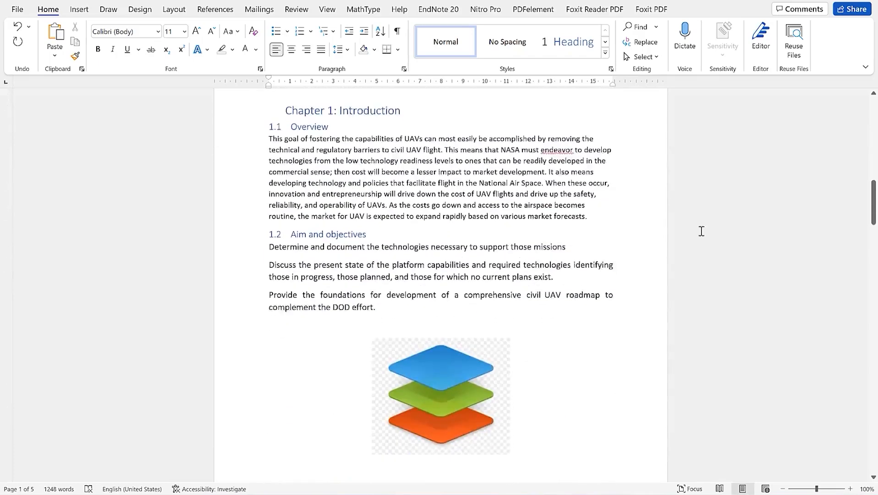
{"action": "mouse_move", "coordinate": [874, 197]}
{"action": "left_mouse_down"}
{"action": "mouse_move", "coordinate": [872, 433]}
{"action": "mouse_move", "coordinate": [875, 186]}
{"action": "mouse_move", "coordinate": [874, 205]}
{"action": "left_mouse_up"}
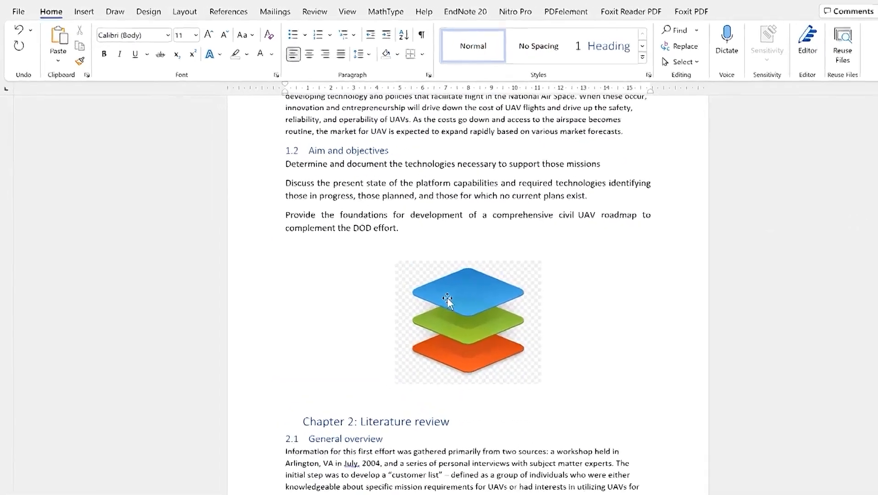
Caption the stacked-layers picture 'Figure 1: Data steps', keeping the Figure label below the picture
{"action": "left_click", "coordinate": [408, 287]}
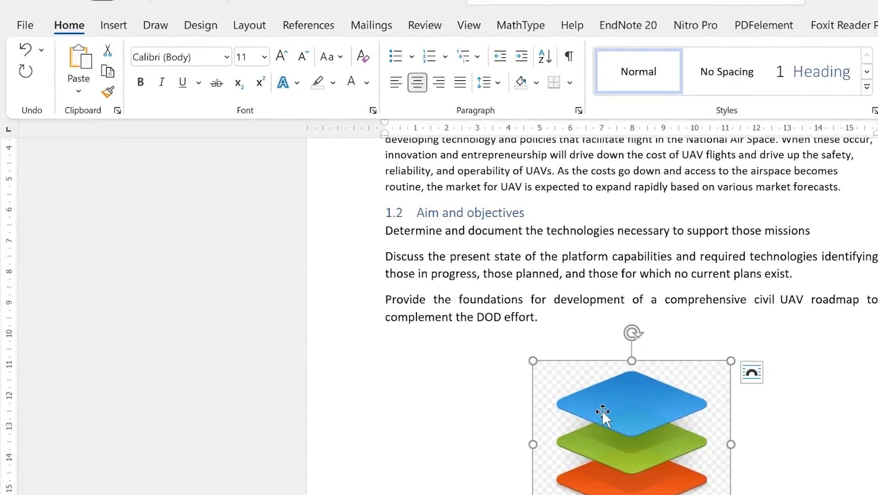
{"action": "right_click", "coordinate": [602, 411]}
{"action": "left_click", "coordinate": [668, 305]}
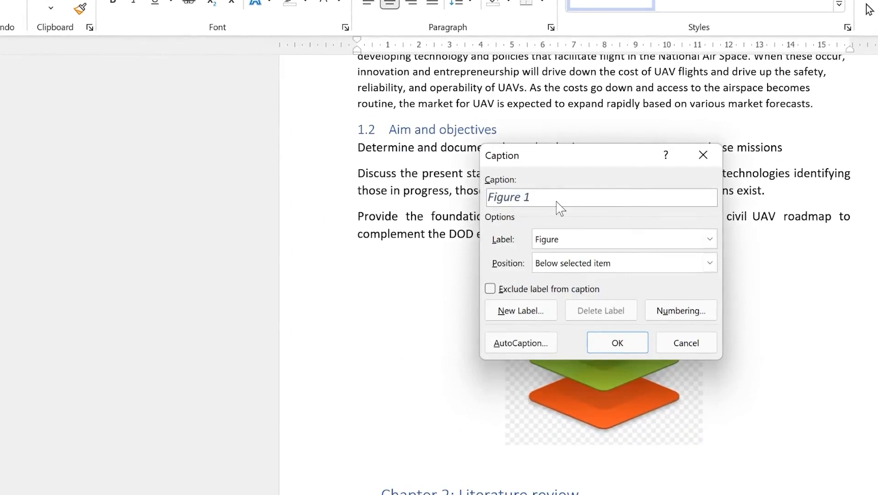
{"action": "type", "text": ": Daa sto"}
{"action": "key", "text": "BackSpace"}
{"action": "key", "text": "BackSpace"}
{"action": "key", "text": "BackSpace"}
{"action": "key", "text": "BackSpace"}
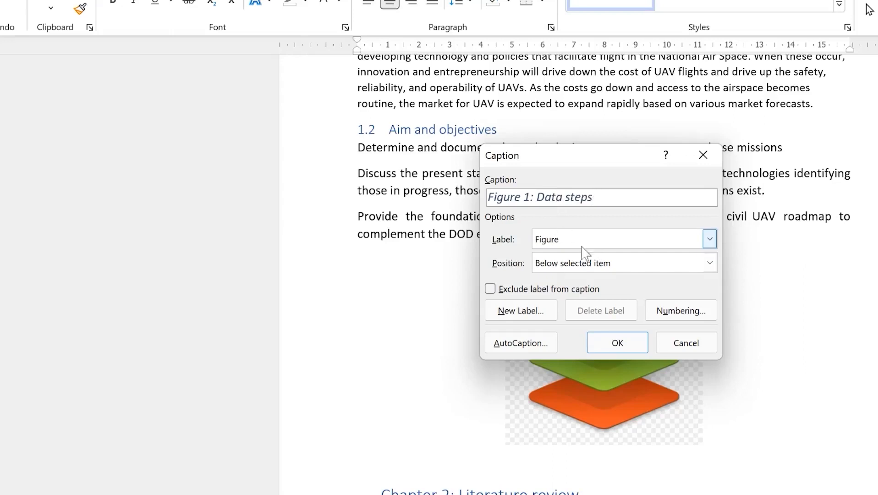
{"action": "left_click", "coordinate": [709, 239]}
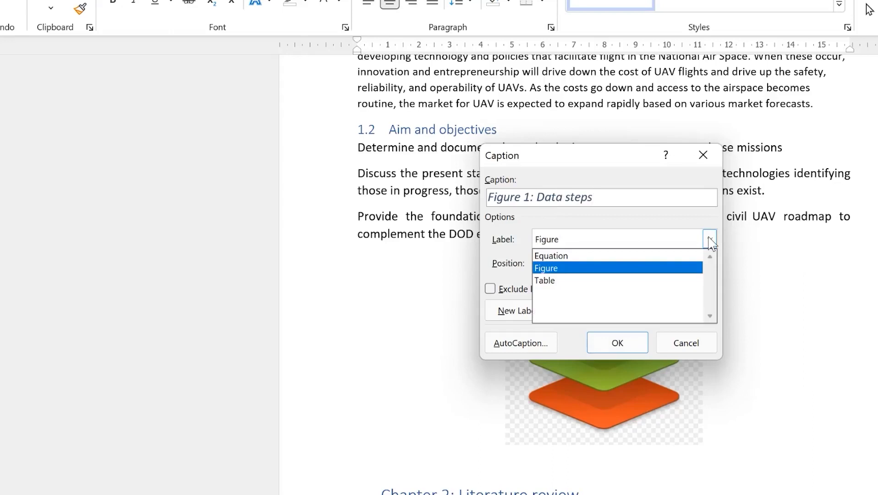
{"action": "left_click", "coordinate": [709, 239]}
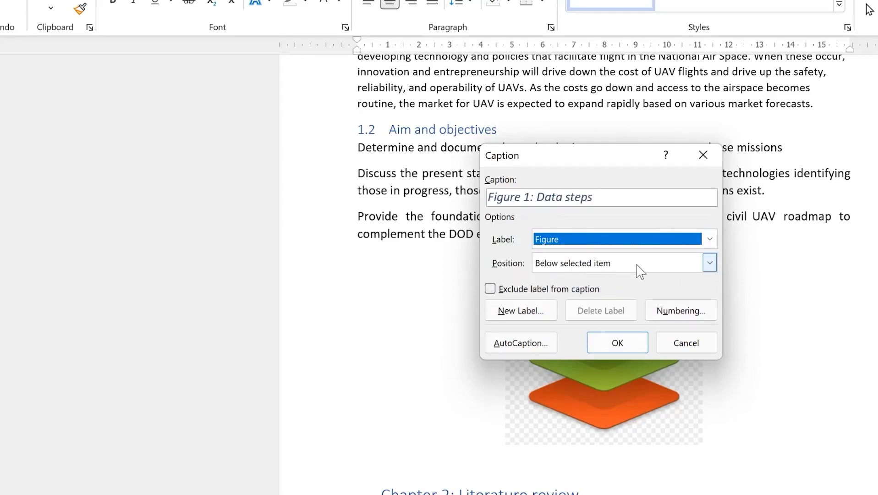
{"action": "left_click", "coordinate": [710, 264]}
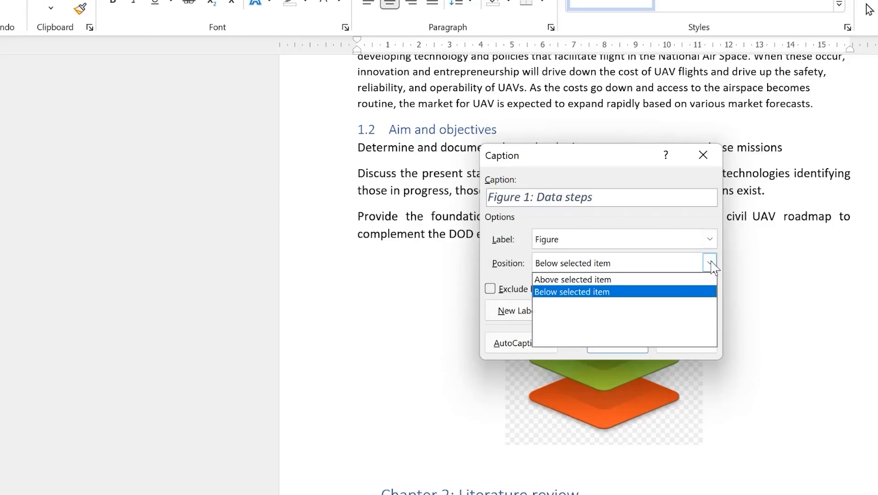
{"action": "left_click", "coordinate": [711, 264]}
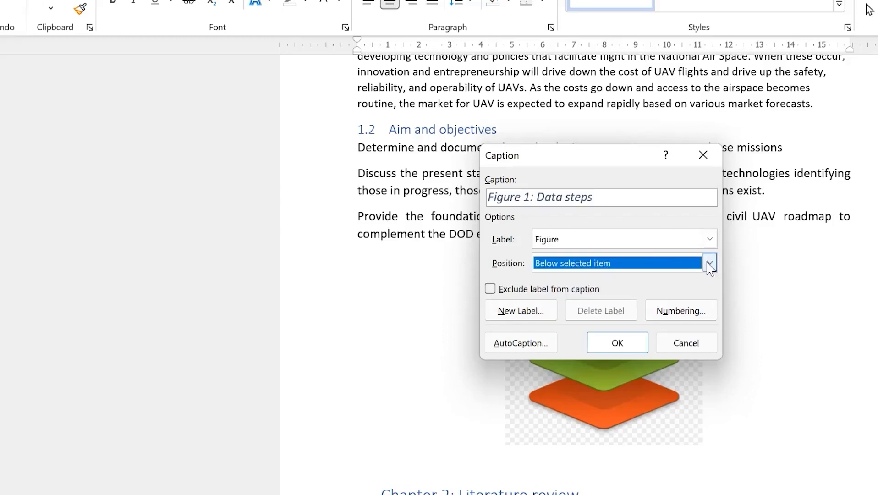
{"action": "left_click", "coordinate": [654, 269]}
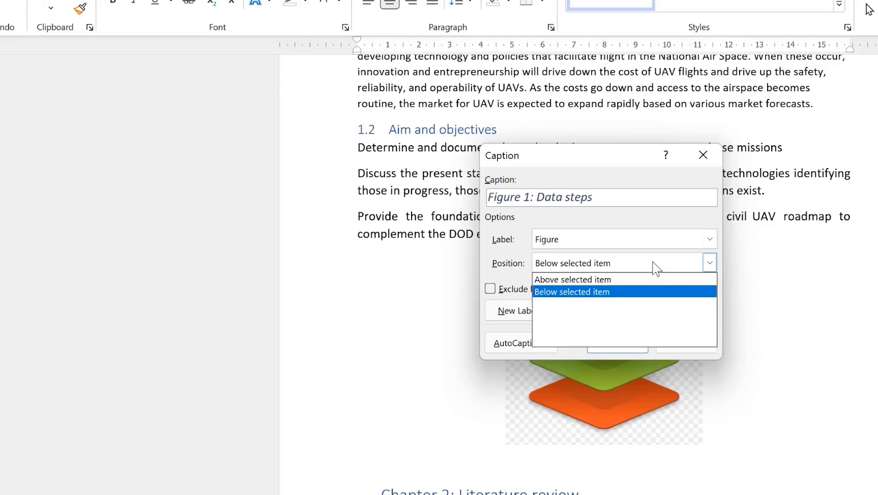
{"action": "left_click", "coordinate": [607, 292]}
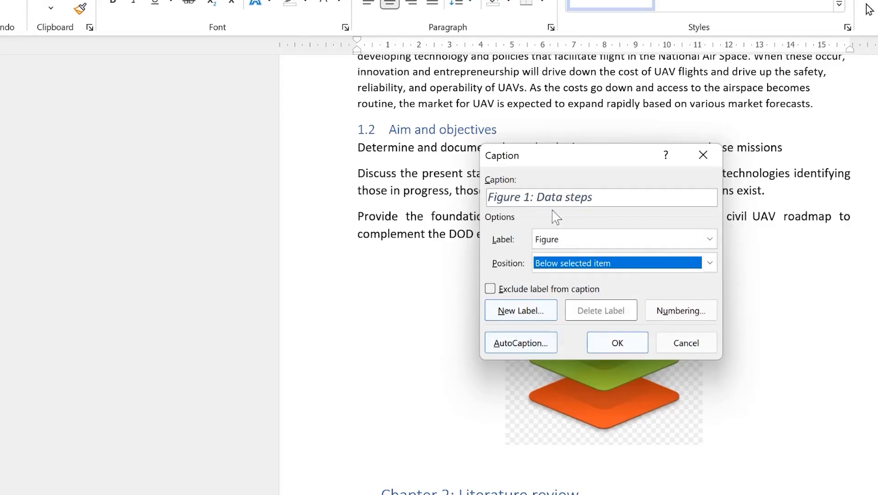
{"action": "left_click", "coordinate": [640, 344]}
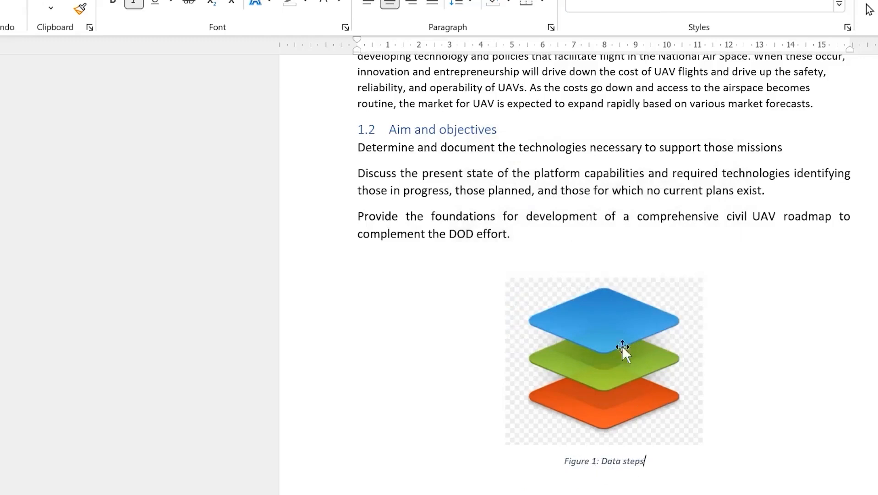
Caption the G Suite picture 'Figure 2: Hierachy of organization'
{"action": "scroll", "coordinate": [565, 406], "scroll_direction": "down", "scroll_amount": 15}
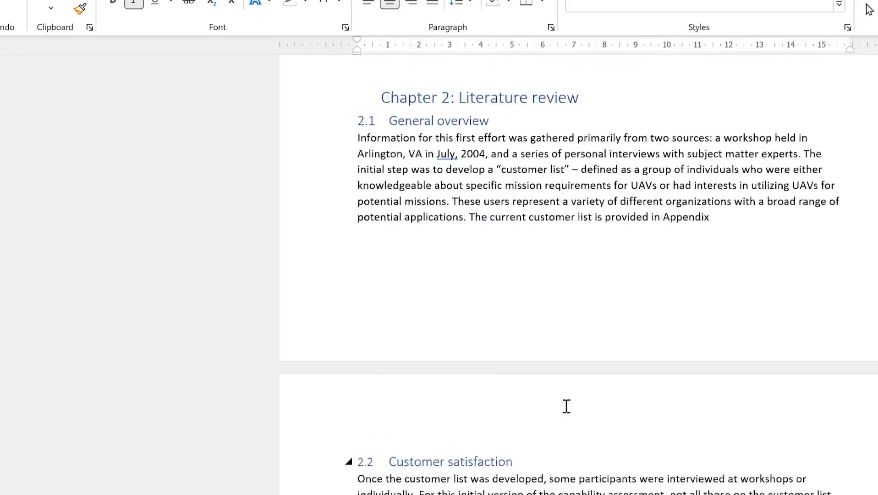
{"action": "scroll", "coordinate": [571, 403], "scroll_direction": "up", "scroll_amount": 3}
{"action": "scroll", "coordinate": [577, 366], "scroll_direction": "down", "scroll_amount": 5}
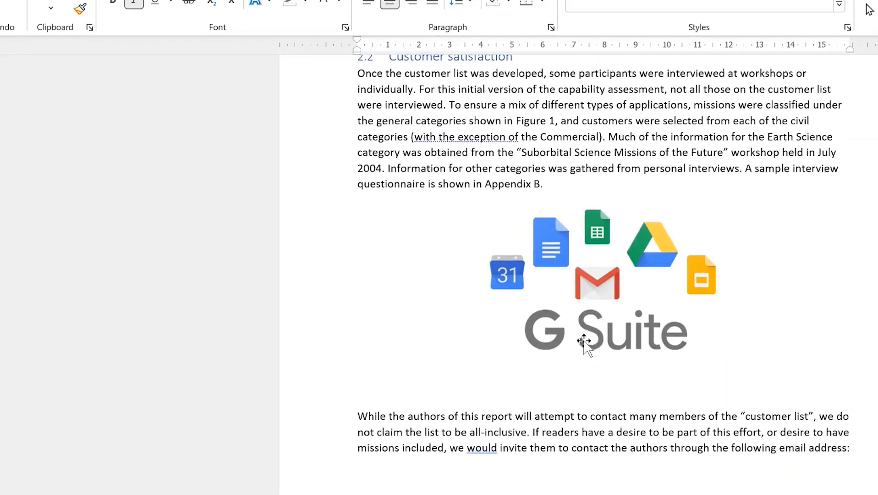
{"action": "left_click", "coordinate": [584, 341]}
{"action": "right_click", "coordinate": [583, 343]}
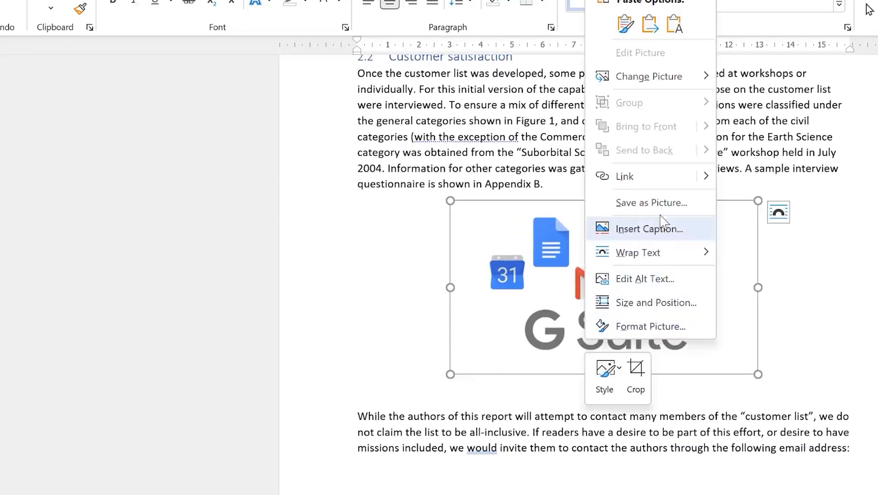
{"action": "left_click", "coordinate": [656, 229]}
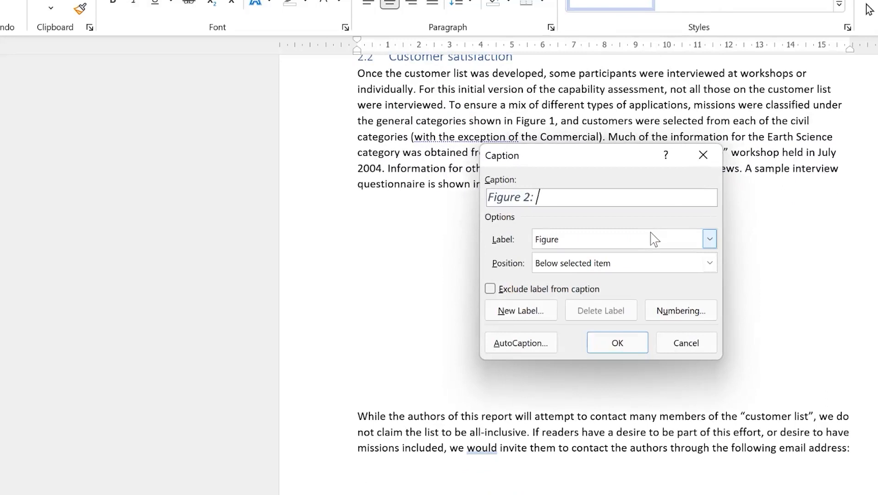
{"action": "type", "text": ": Hierachy of organization"}
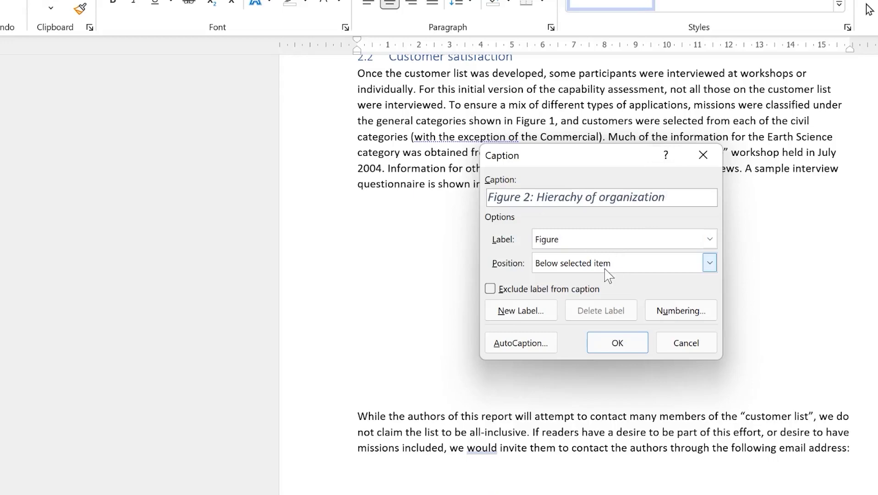
{"action": "left_click", "coordinate": [619, 347]}
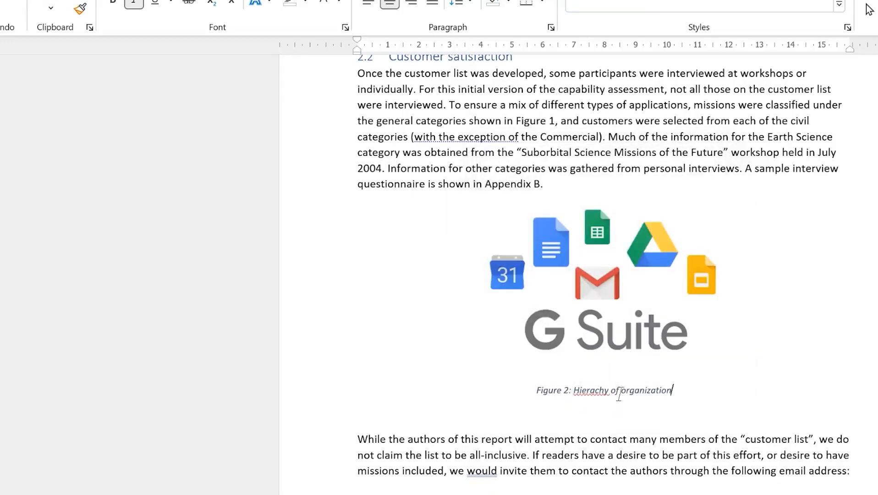
Caption the org chart picture 'Figure 3: Data collection steps'
{"action": "scroll", "coordinate": [598, 270], "scroll_direction": "down", "scroll_amount": 15}
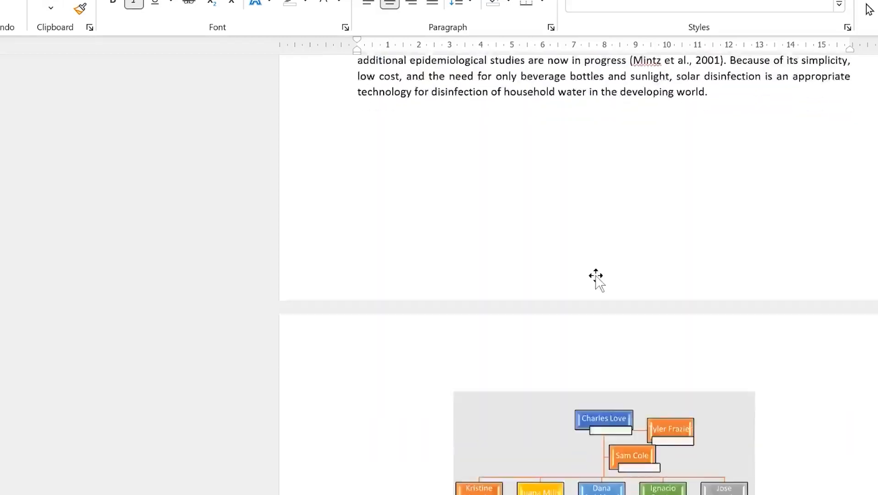
{"action": "left_click", "coordinate": [605, 271]}
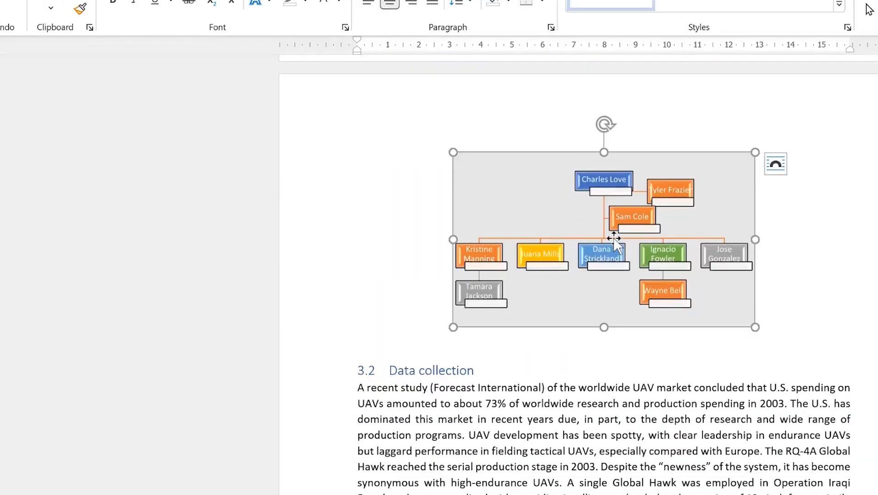
{"action": "right_click", "coordinate": [613, 236]}
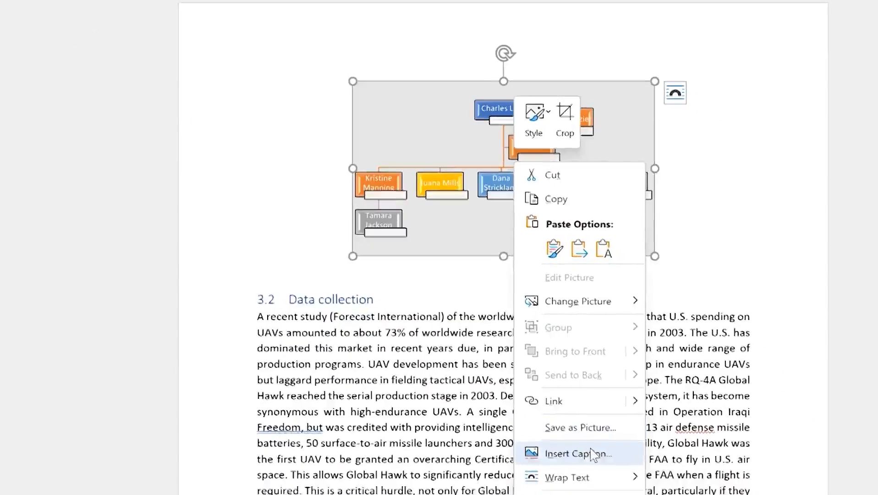
{"action": "left_click", "coordinate": [592, 452]}
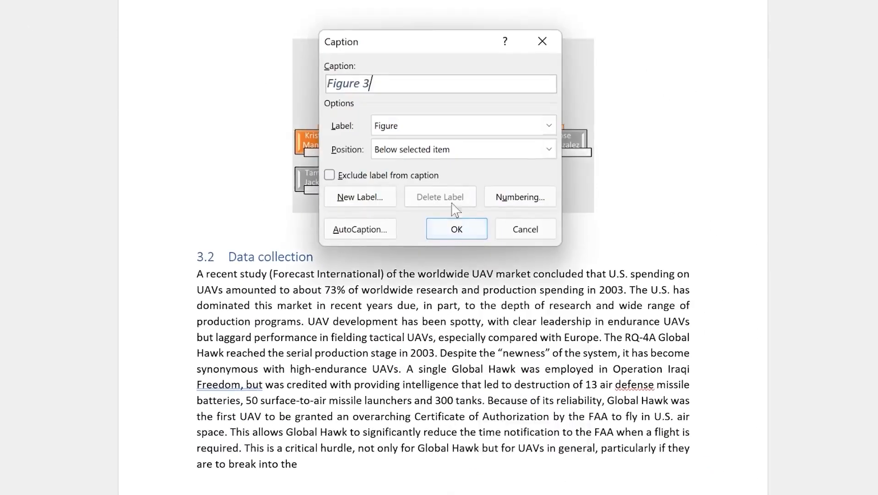
{"action": "type", "text": ": Data collection steps"}
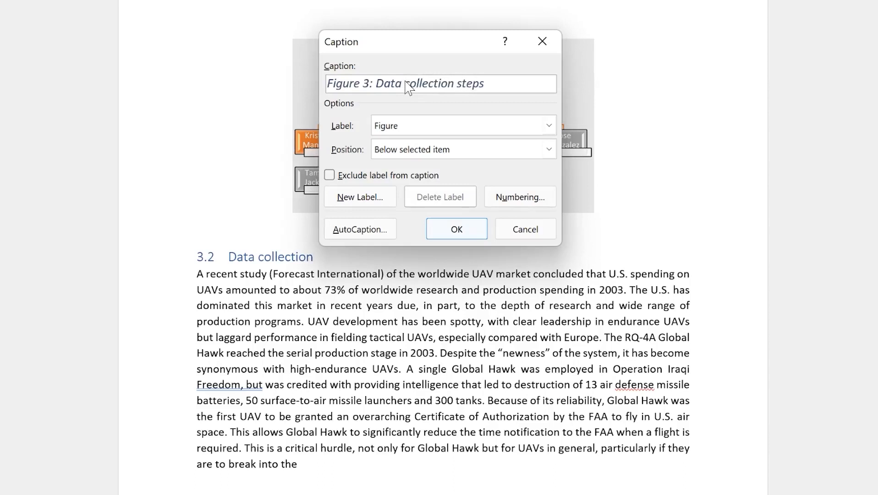
{"action": "left_click", "coordinate": [472, 229]}
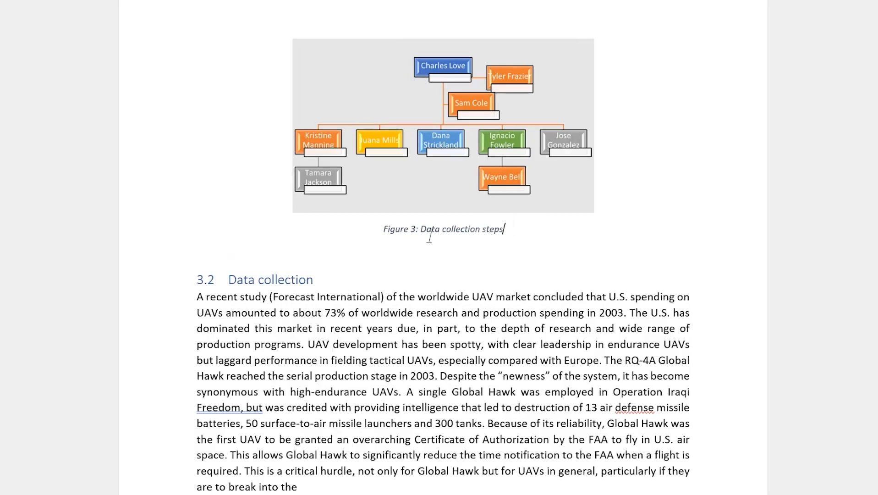
Place the insertion point on the empty line below the table of contents
{"action": "scroll", "coordinate": [447, 213], "scroll_direction": "up", "scroll_amount": 5}
{"action": "scroll", "coordinate": [452, 211], "scroll_direction": "up", "scroll_amount": 20}
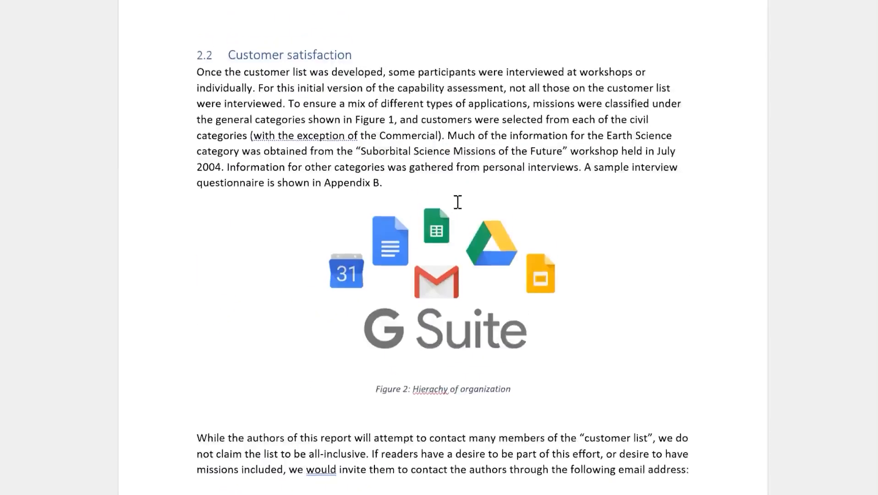
{"action": "scroll", "coordinate": [492, 273], "scroll_direction": "up", "scroll_amount": 20}
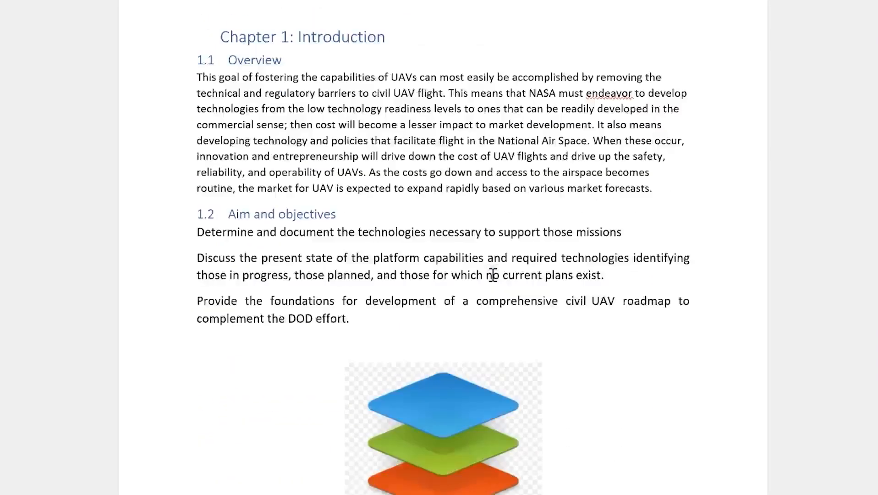
{"action": "left_click", "coordinate": [368, 265]}
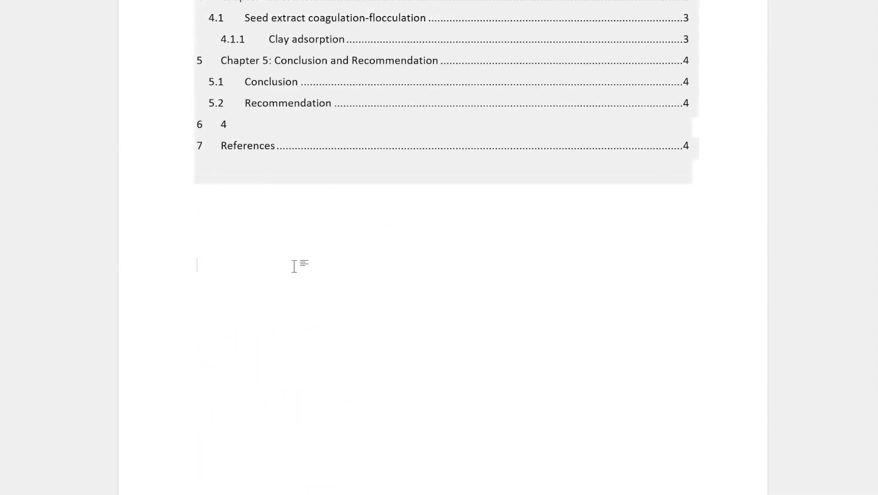
{"action": "scroll", "coordinate": [603, 149], "scroll_direction": "up", "scroll_amount": 5}
{"action": "scroll", "coordinate": [587, 148], "scroll_direction": "down", "scroll_amount": 6}
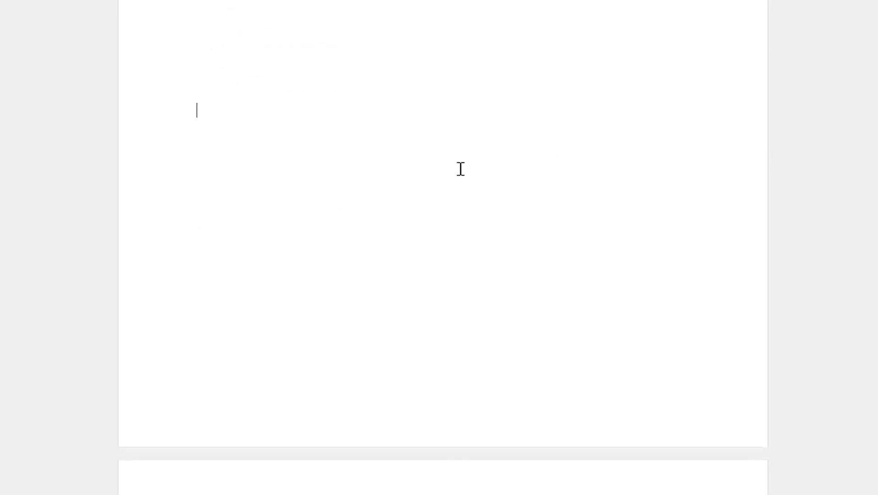
{"action": "left_click", "coordinate": [264, 91]}
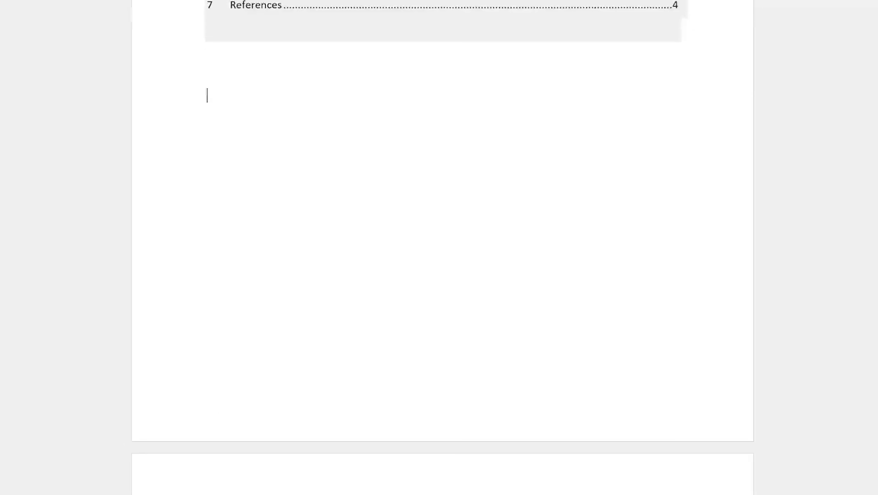
Open Insert Table of Figures from the References tab, keeping Show page numbers enabled
{"action": "left_click", "coordinate": [221, 8]}
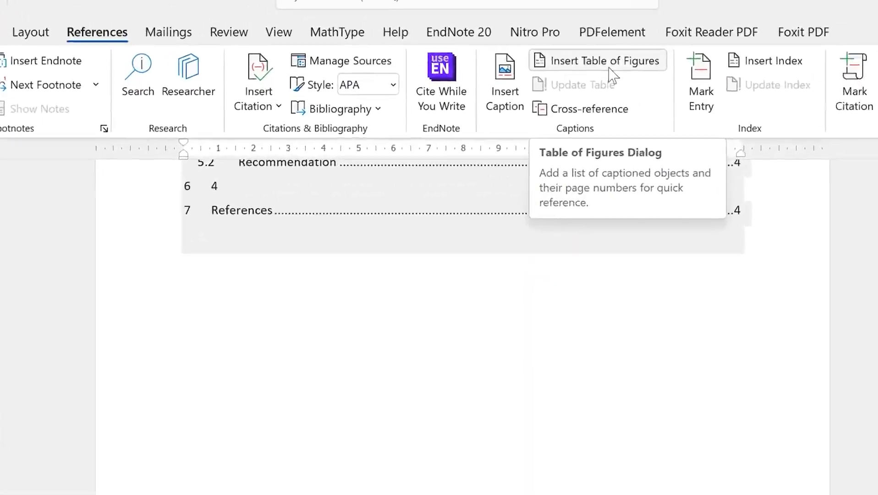
{"action": "left_click", "coordinate": [610, 68]}
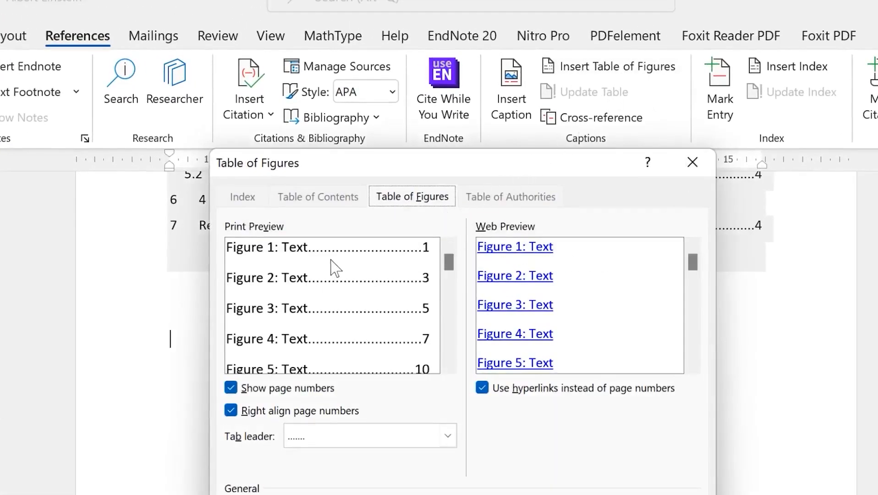
{"action": "left_click", "coordinate": [231, 388]}
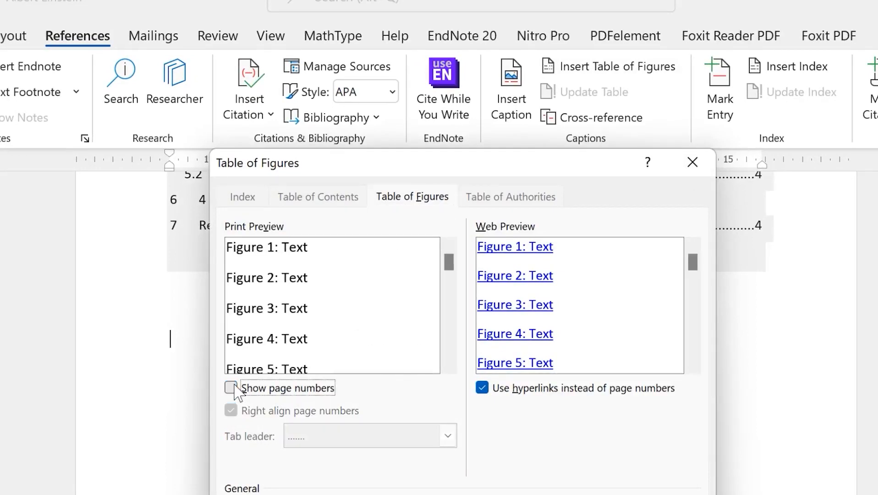
{"action": "left_click", "coordinate": [232, 388]}
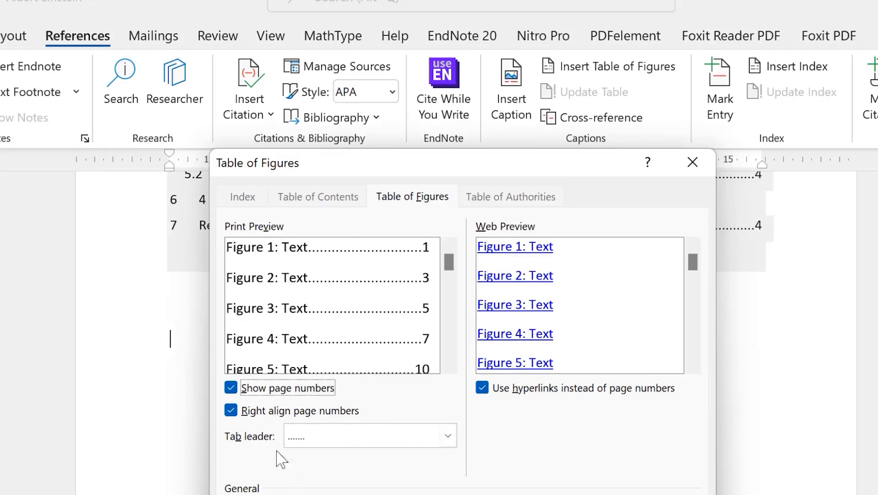
Insert a table of figures using dotted tab leaders and the Figure caption label
{"action": "left_click", "coordinate": [448, 436]}
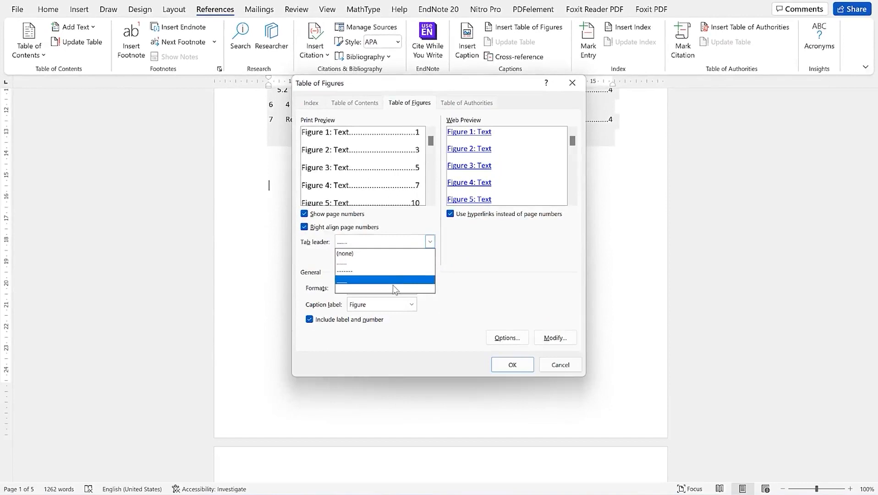
{"action": "left_click", "coordinate": [502, 257]}
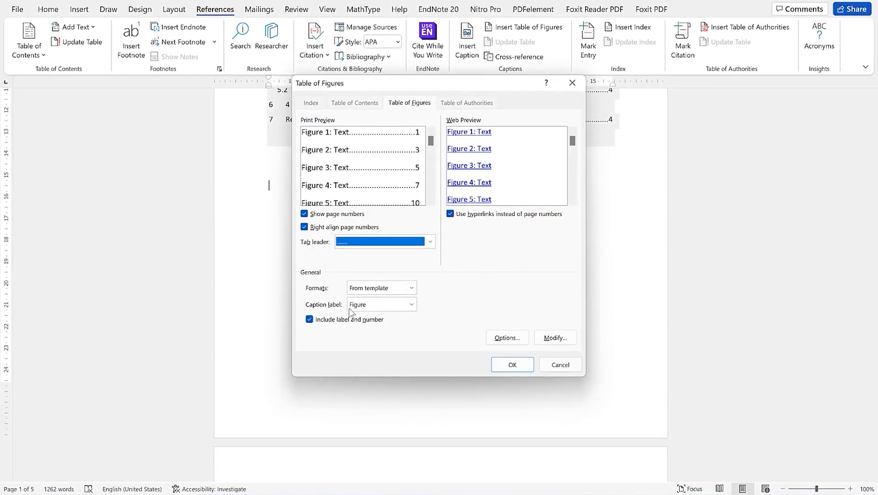
{"action": "left_click", "coordinate": [411, 304]}
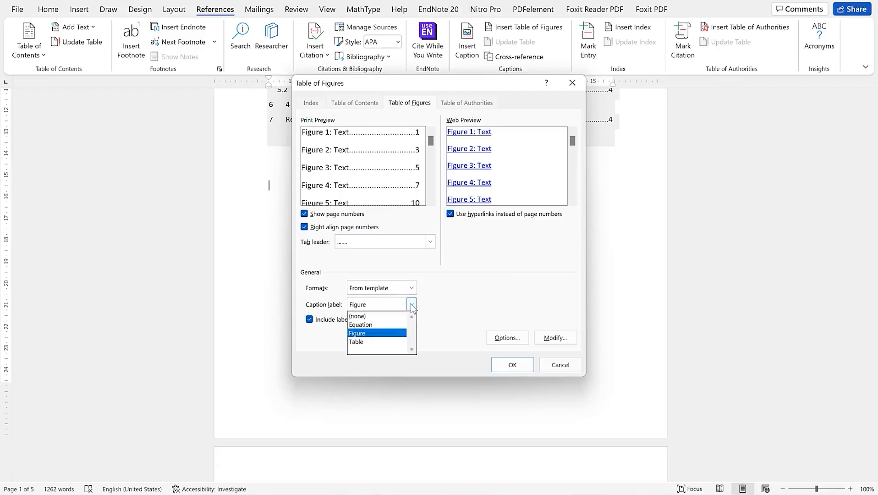
{"action": "left_click", "coordinate": [411, 303]}
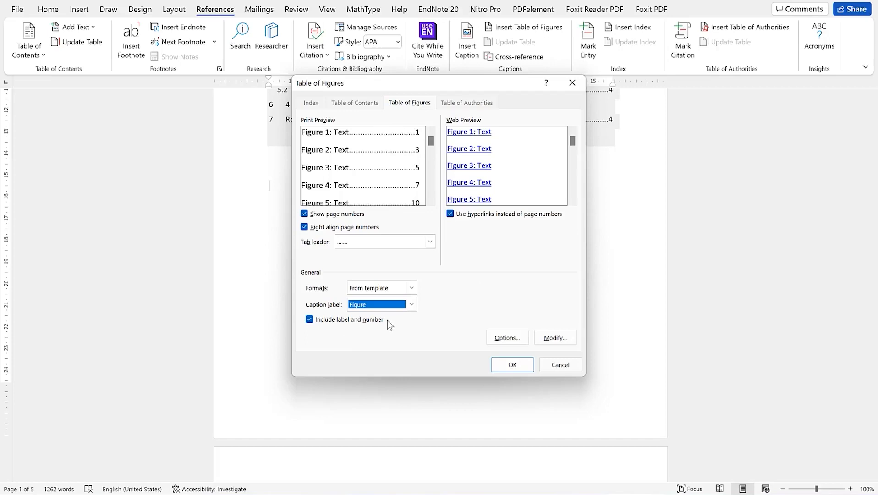
{"action": "left_click", "coordinate": [505, 366]}
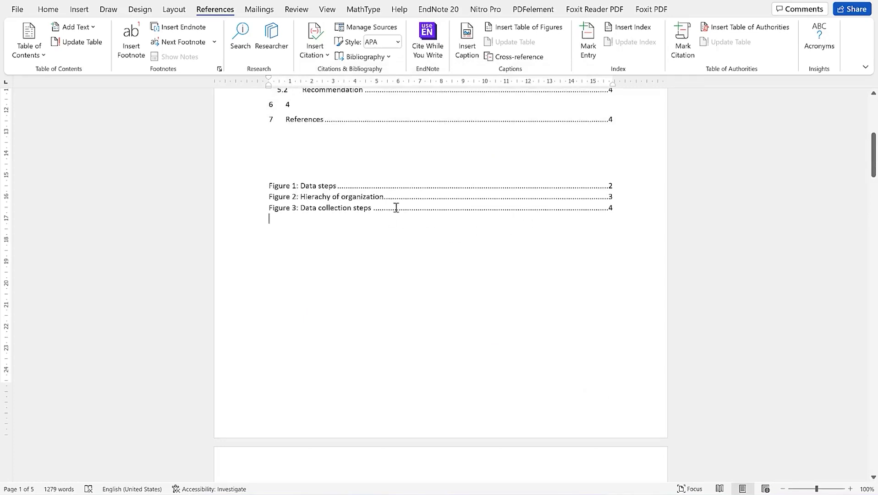
Type a bold 'List of Figures' heading above the Figure 1 entry
{"action": "left_click", "coordinate": [294, 173]}
{"action": "type", "text": "L"}
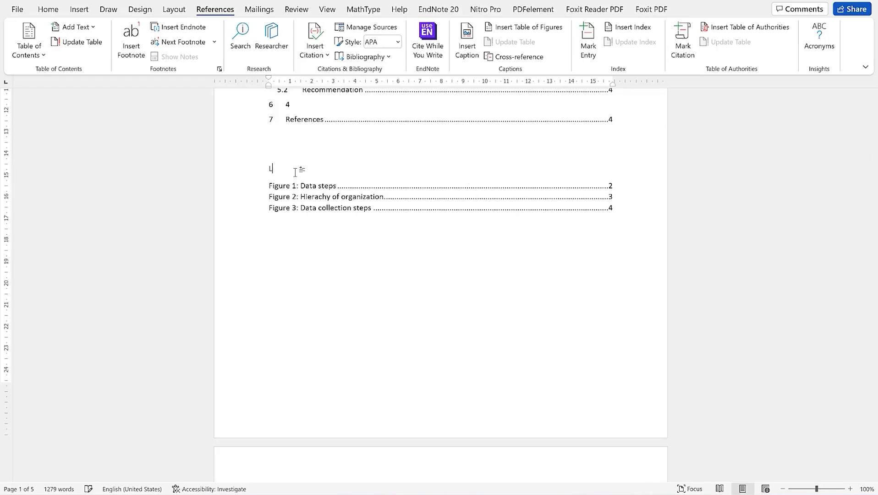
{"action": "type", "text": "ist of Figures"}
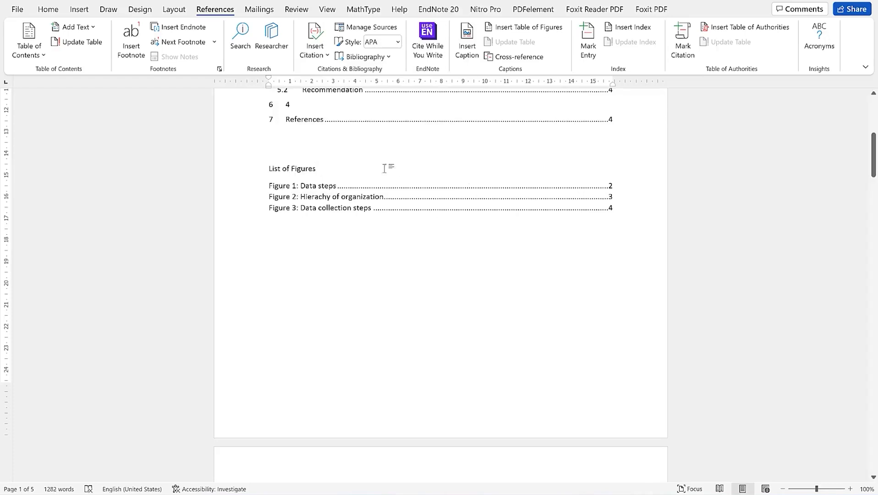
{"action": "left_click", "coordinate": [236, 167]}
{"action": "left_click", "coordinate": [245, 147]}
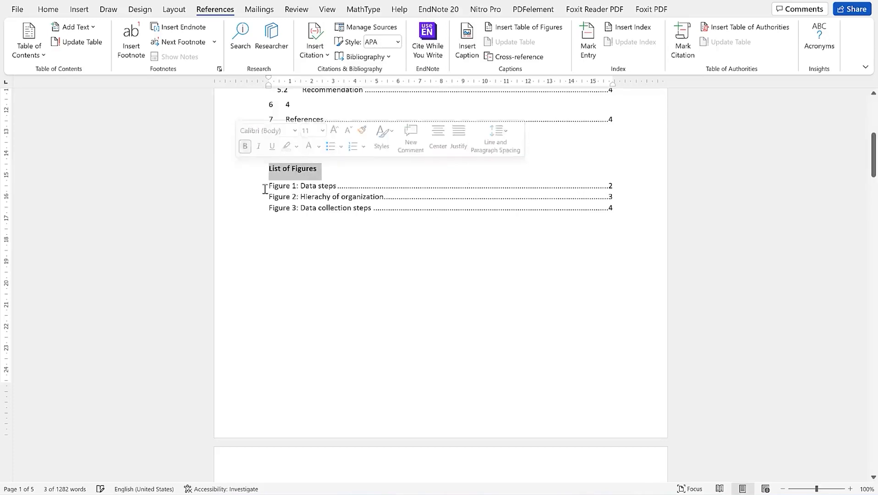
{"action": "left_click", "coordinate": [268, 185]}
{"action": "left_click", "coordinate": [319, 253]}
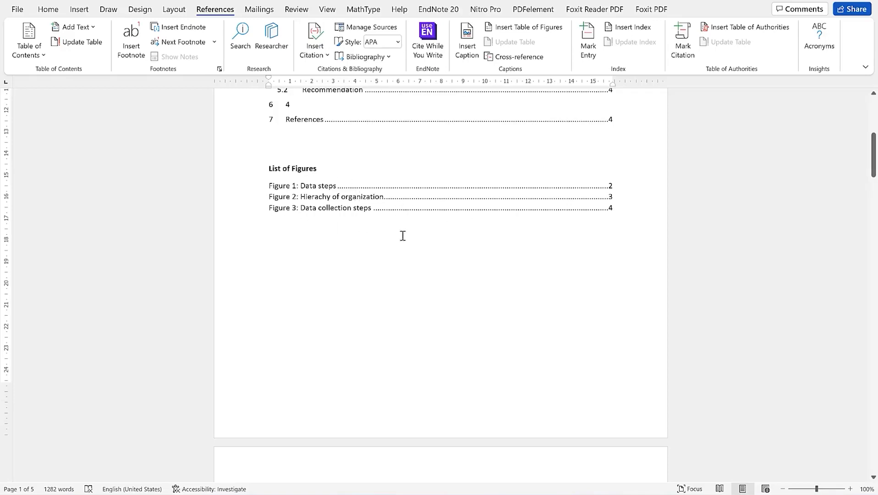
Scroll down past the Figure 1–3 captions to Chapter 4: Results
{"action": "left_click", "coordinate": [296, 190]}
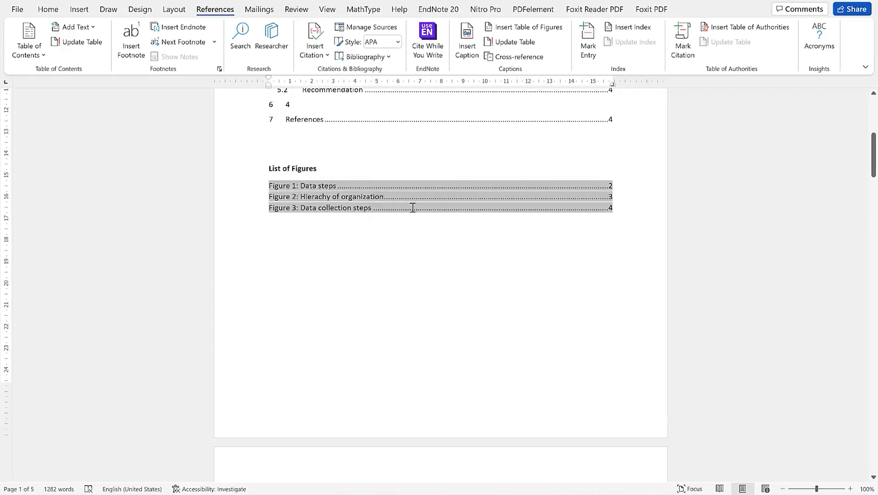
{"action": "scroll", "coordinate": [446, 219], "scroll_direction": "down", "scroll_amount": 5}
{"action": "scroll", "coordinate": [372, 208], "scroll_direction": "up", "scroll_amount": 5}
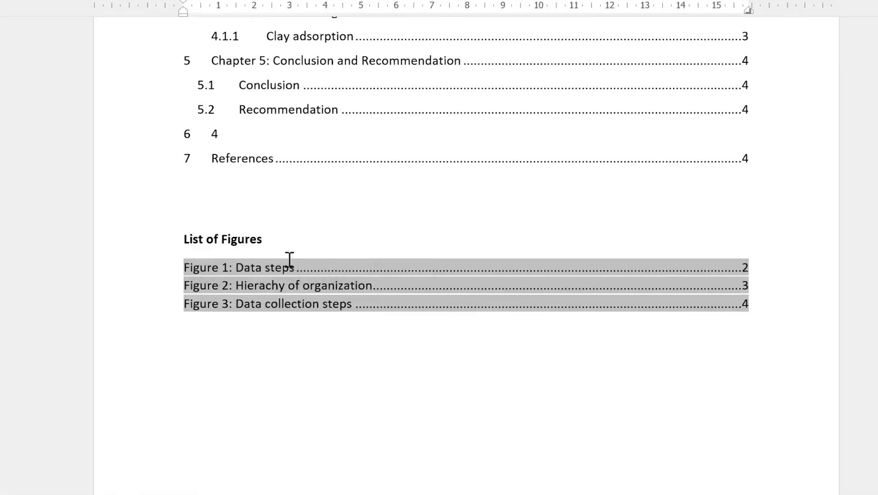
{"action": "scroll", "coordinate": [466, 285], "scroll_direction": "down", "scroll_amount": 20}
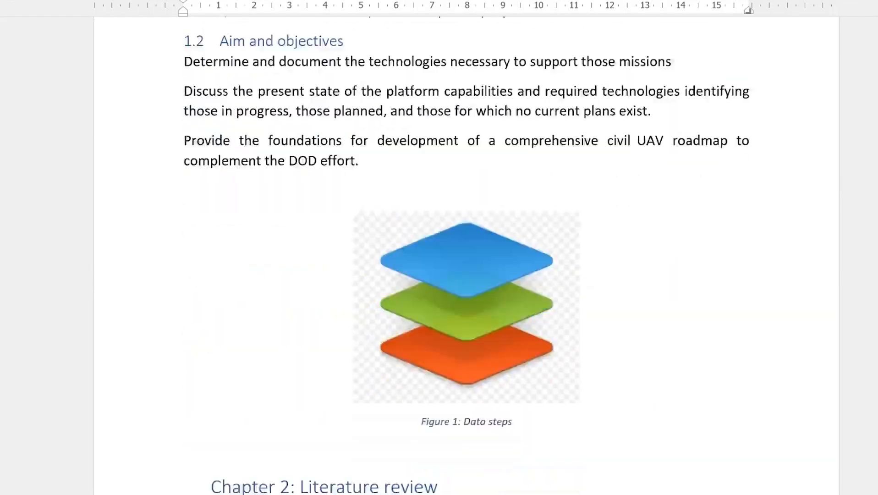
{"action": "scroll", "coordinate": [466, 284], "scroll_direction": "down", "scroll_amount": 20}
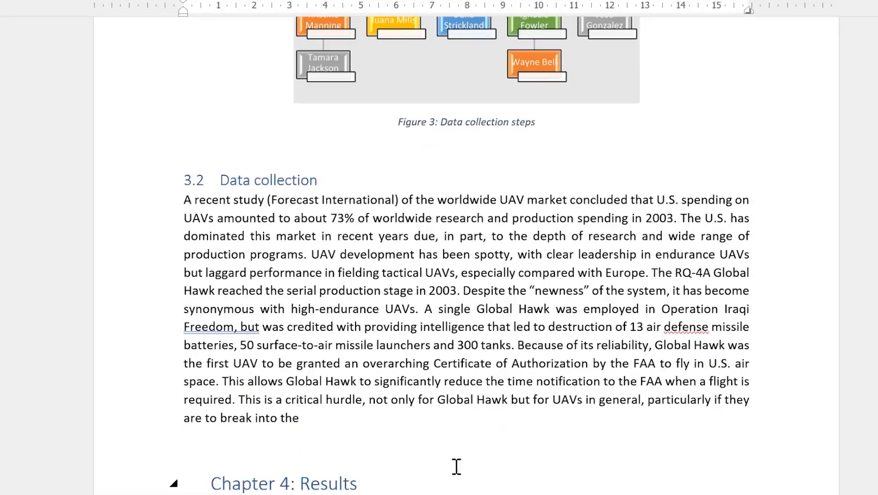
{"action": "scroll", "coordinate": [412, 449], "scroll_direction": "down", "scroll_amount": 5}
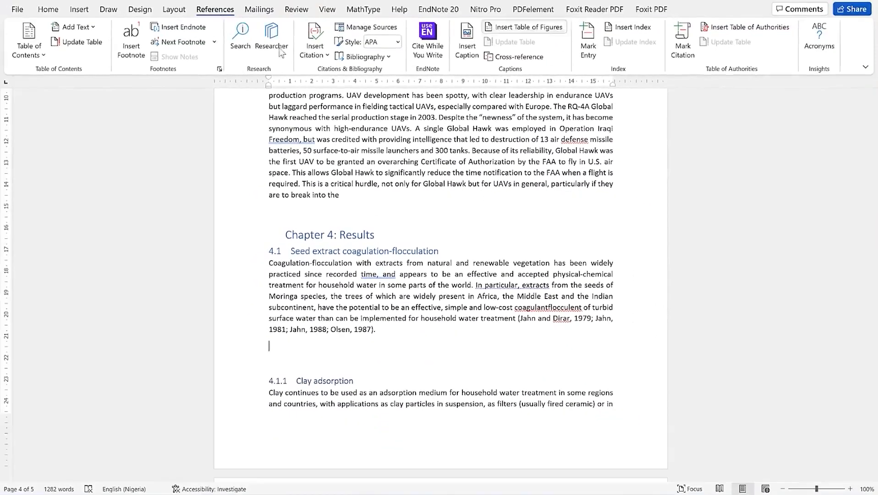
Insert the linux-education-libreoffice image from this computer after the section 4.1 text
{"action": "left_click", "coordinate": [53, 13]}
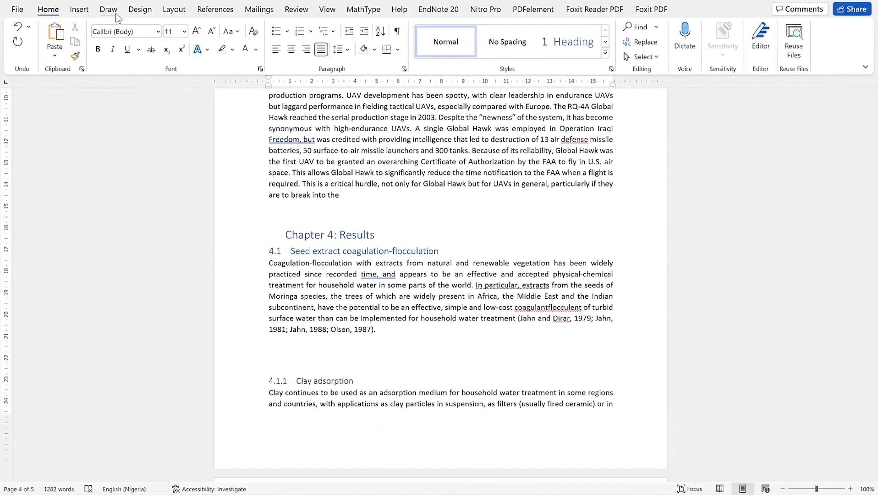
{"action": "left_click", "coordinate": [78, 10]}
{"action": "left_click", "coordinate": [122, 50]}
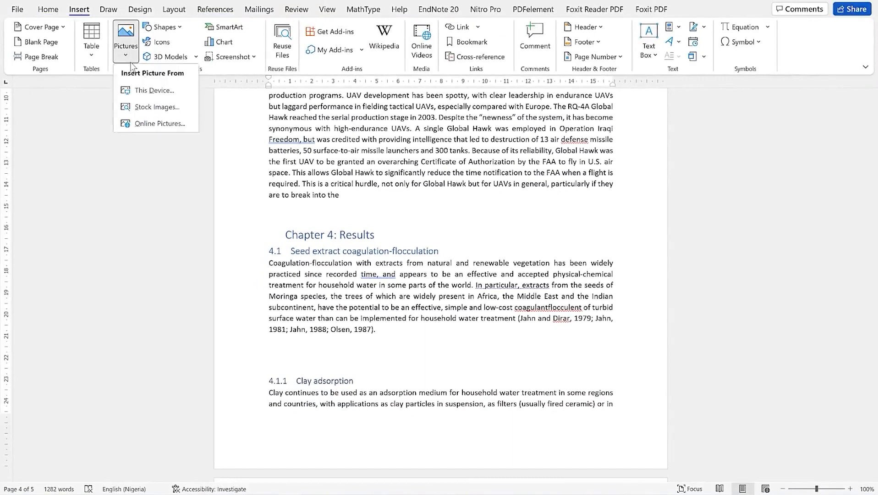
{"action": "left_click", "coordinate": [149, 90]}
{"action": "left_click", "coordinate": [142, 156]}
{"action": "left_click", "coordinate": [340, 230]}
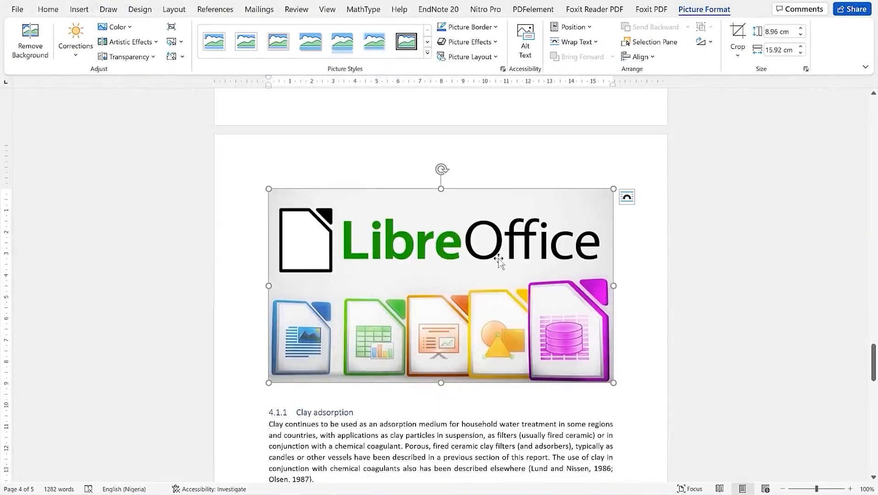
Shrink the LibreOffice picture to 5.7 × 10.13 cm and centre it
{"action": "left_click_drag", "start_coordinate": [613, 188], "coordinate": [488, 259]}
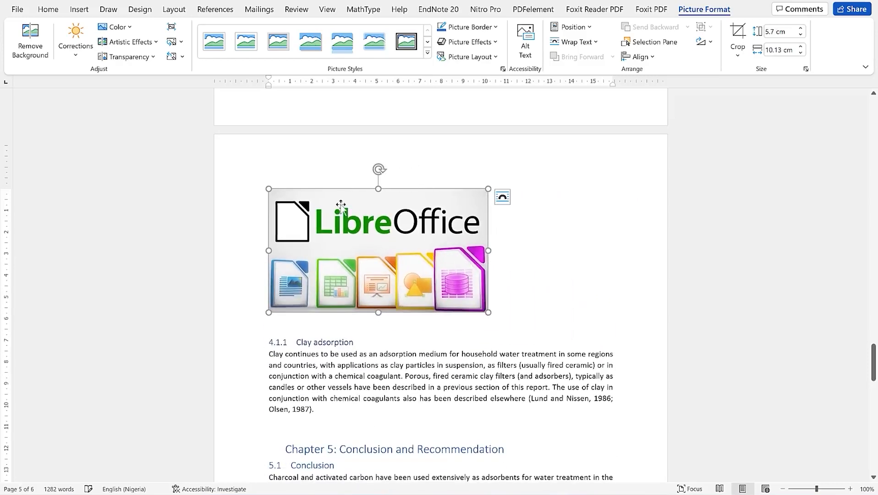
{"action": "left_click", "coordinate": [48, 10]}
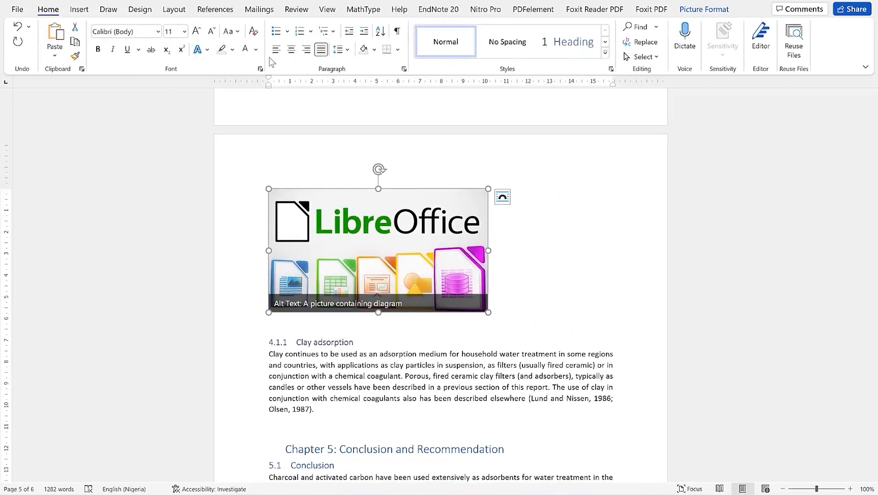
{"action": "left_click", "coordinate": [291, 49]}
{"action": "left_click", "coordinate": [488, 329]}
{"action": "left_click", "coordinate": [474, 220]}
Add the caption 'Figure 4: Results of Libre' under the picture, then scroll back to page 1
{"action": "right_click", "coordinate": [445, 244]}
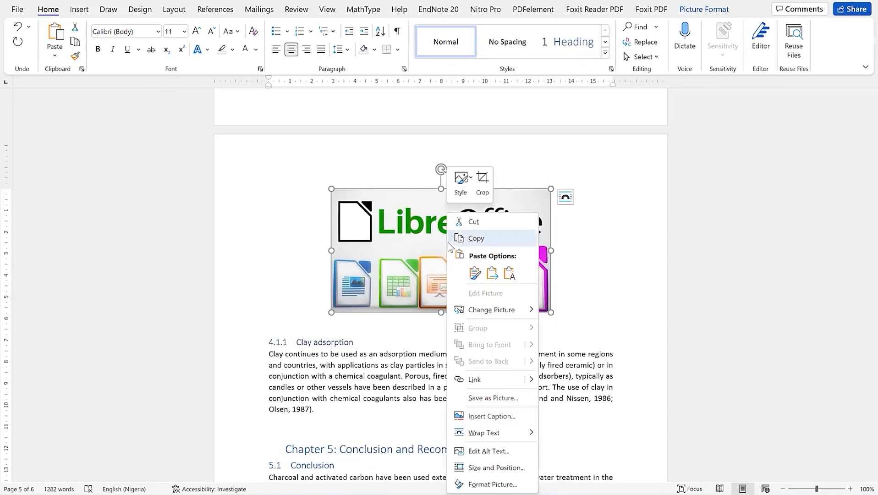
{"action": "left_click", "coordinate": [500, 418]}
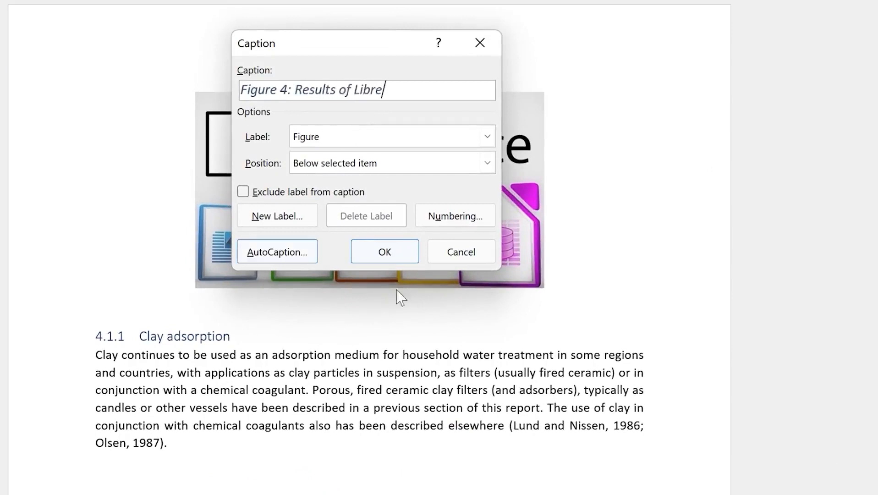
{"action": "left_click", "coordinate": [384, 253]}
{"action": "scroll", "coordinate": [378, 264], "scroll_direction": "up", "scroll_amount": 5}
{"action": "scroll", "coordinate": [370, 248], "scroll_direction": "up", "scroll_amount": 20}
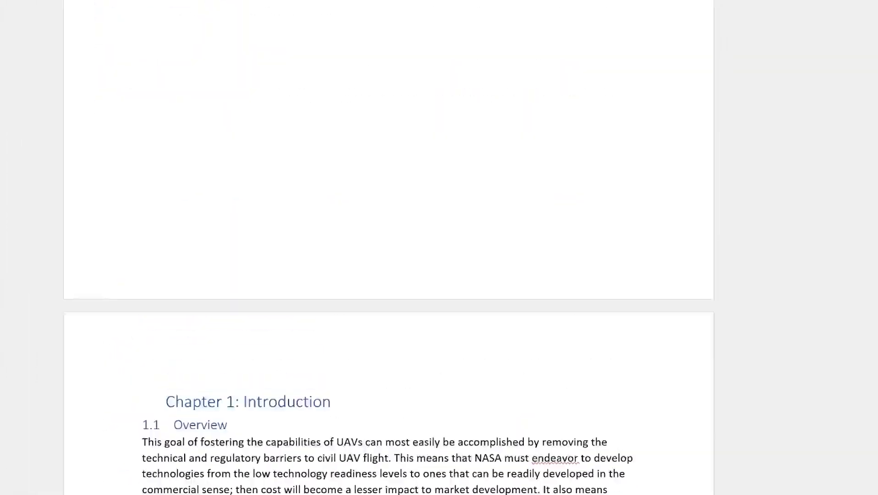
{"action": "left_click_drag", "start_coordinate": [873, 156], "coordinate": [873, 131]}
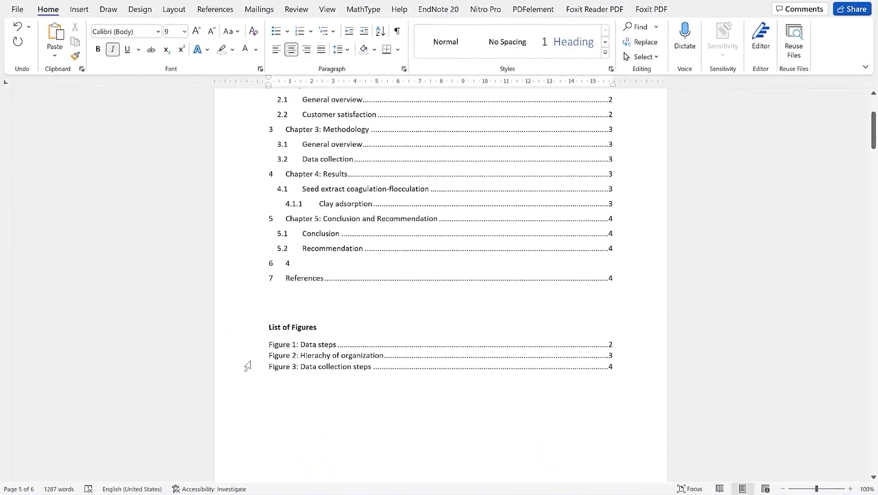
Update the entire List of Figures so Figure 4: Results of Libre appears on page 5
{"action": "left_click", "coordinate": [256, 359]}
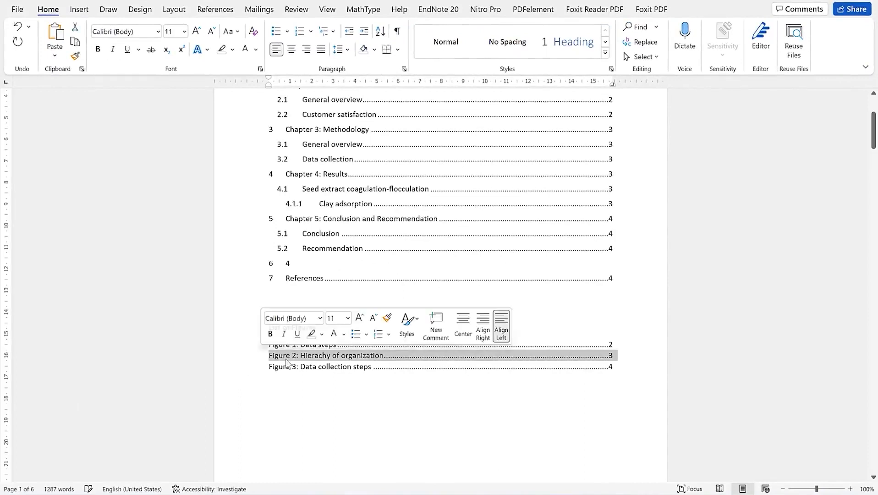
{"action": "left_click", "coordinate": [287, 358]}
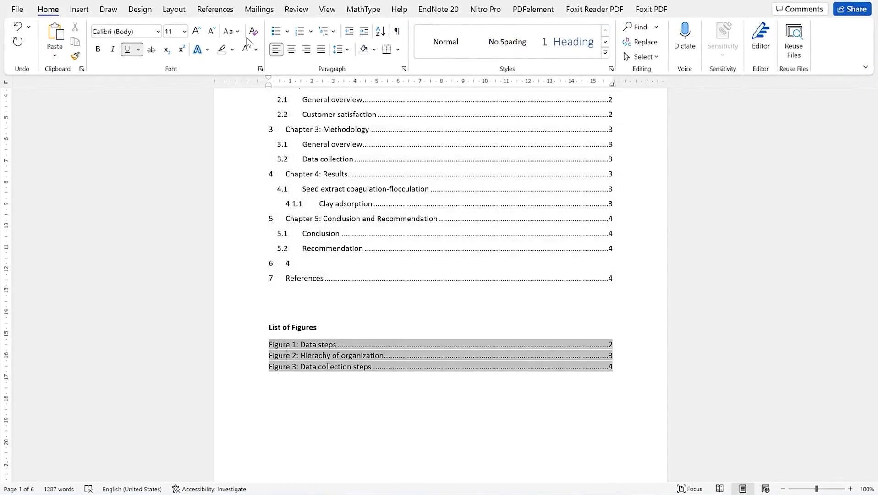
{"action": "left_click", "coordinate": [208, 9]}
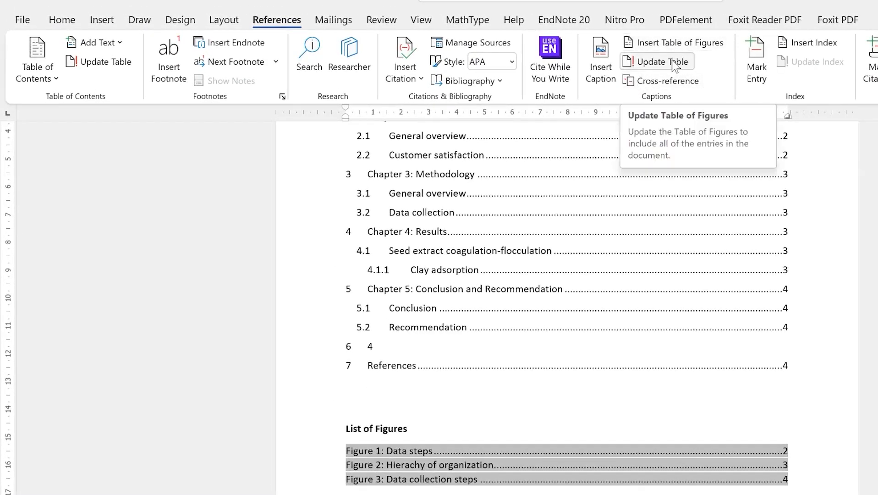
{"action": "left_click", "coordinate": [674, 67]}
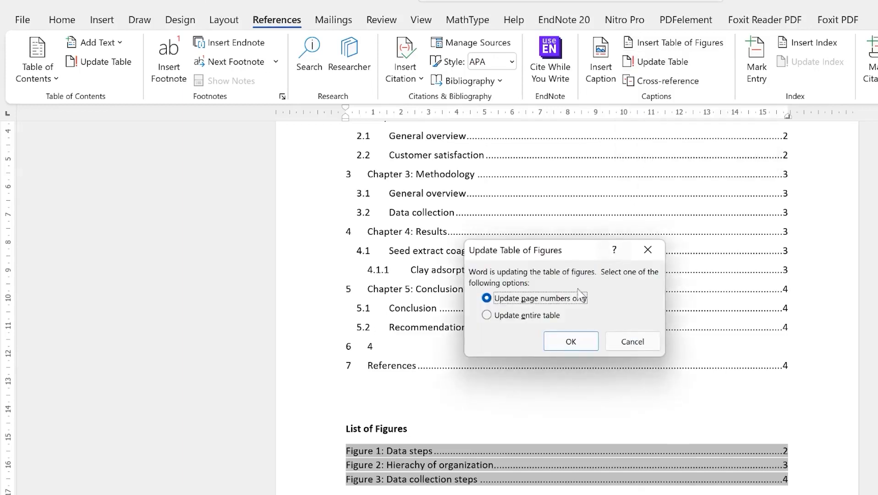
{"action": "left_click", "coordinate": [530, 316]}
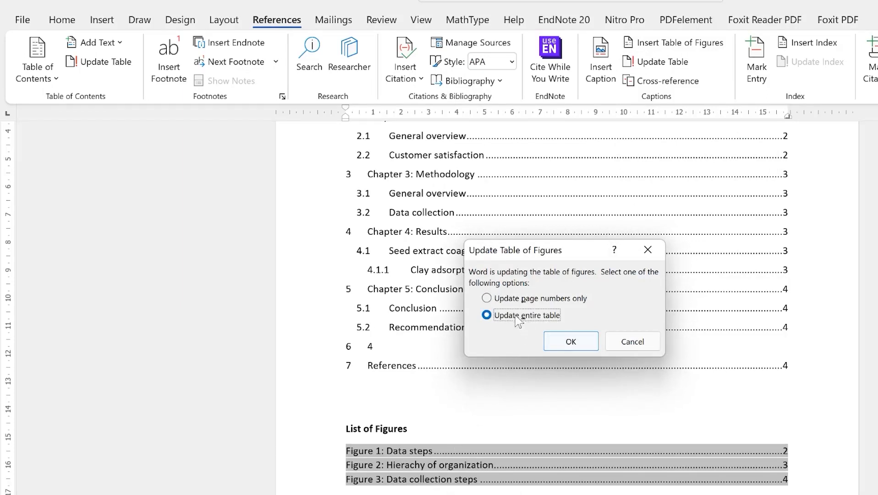
{"action": "left_click", "coordinate": [558, 346]}
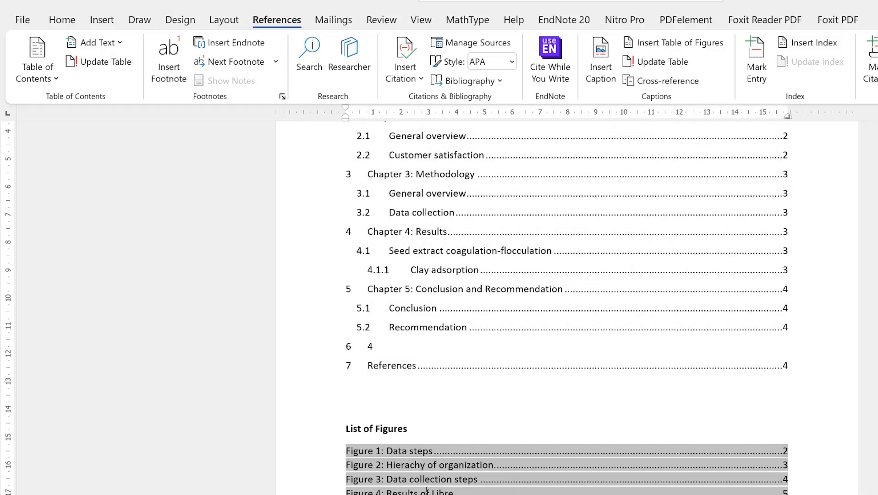
Scroll back to page 2 and click inside the invoice table below Figure 1: Data steps
{"action": "scroll", "coordinate": [510, 405], "scroll_direction": "up", "scroll_amount": 2}
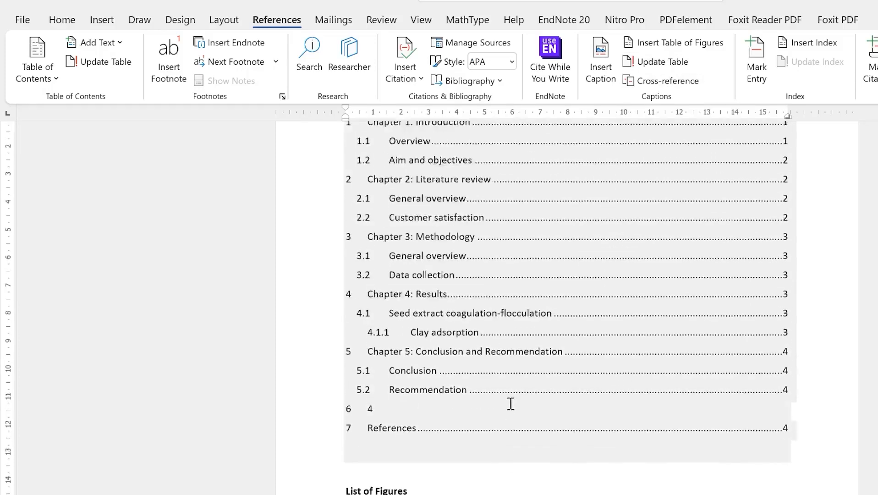
{"action": "scroll", "coordinate": [511, 460], "scroll_direction": "down", "scroll_amount": 2}
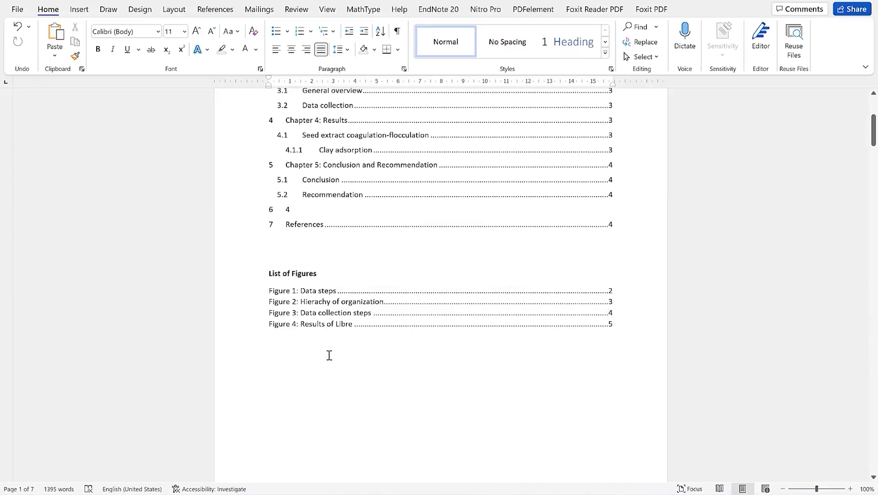
{"action": "scroll", "coordinate": [399, 188], "scroll_direction": "up", "scroll_amount": 4}
{"action": "scroll", "coordinate": [389, 204], "scroll_direction": "down", "scroll_amount": 4}
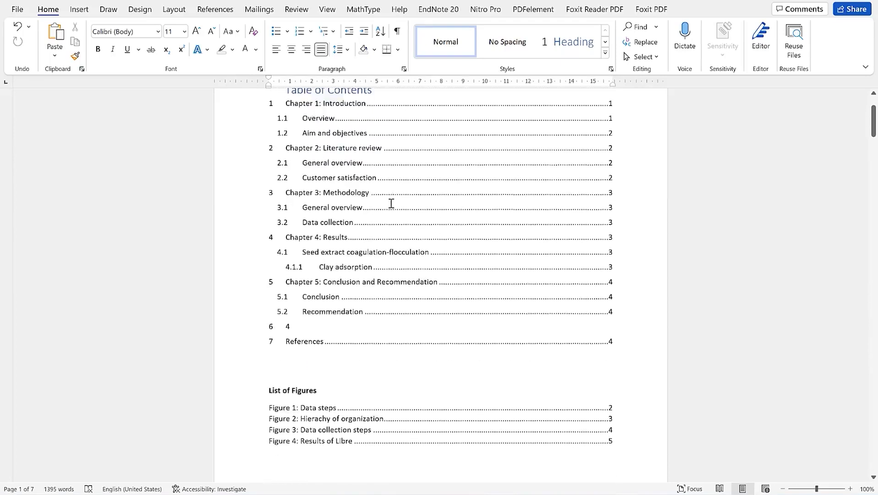
{"action": "scroll", "coordinate": [376, 237], "scroll_direction": "down", "scroll_amount": 3}
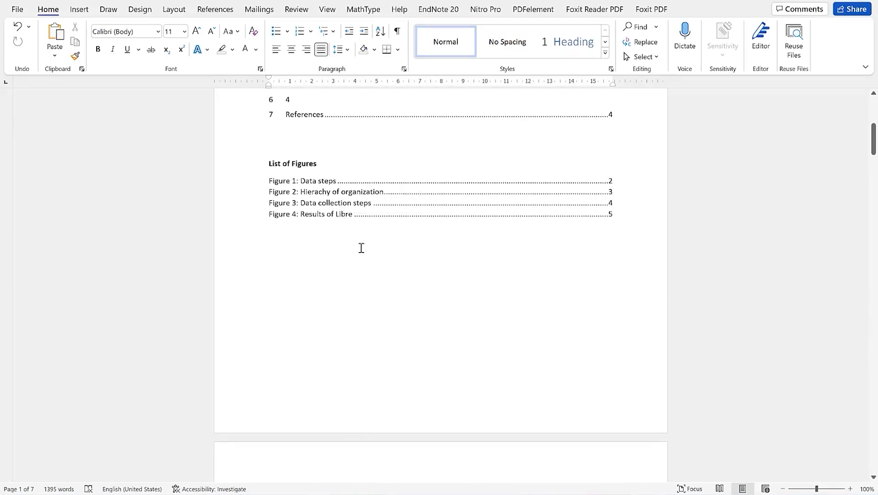
{"action": "scroll", "coordinate": [368, 245], "scroll_direction": "down", "scroll_amount": 7}
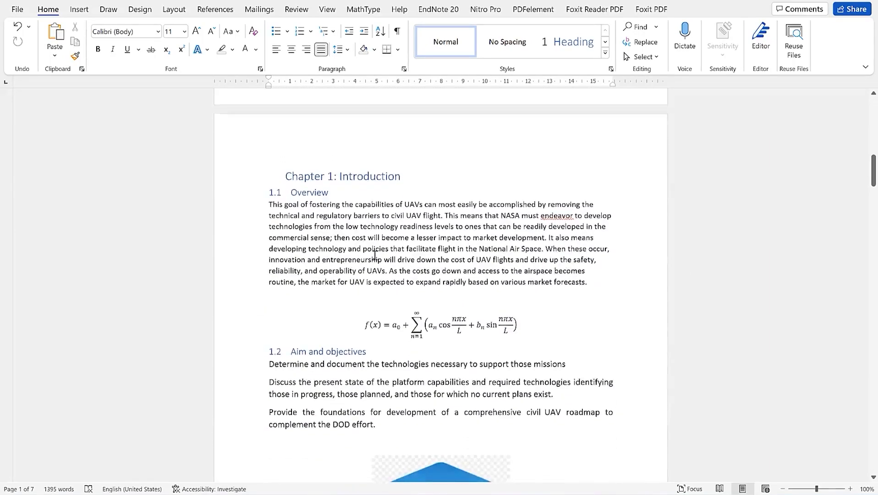
{"action": "scroll", "coordinate": [337, 201], "scroll_direction": "down", "scroll_amount": 11}
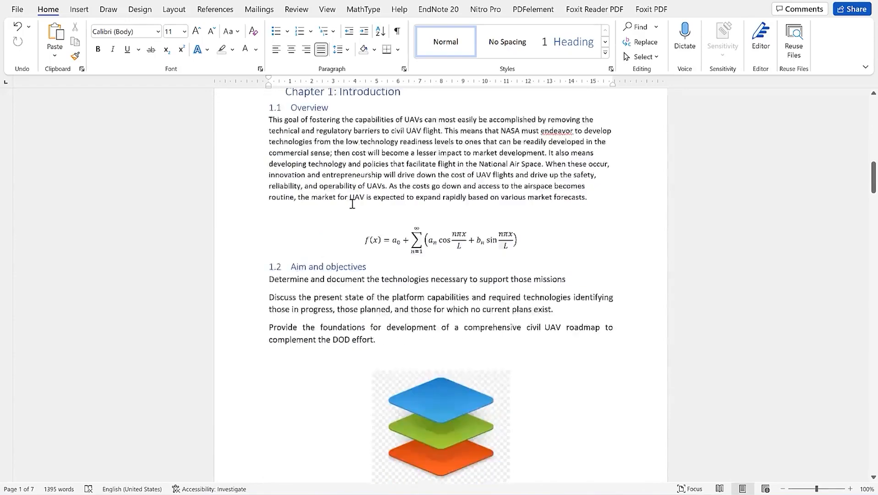
{"action": "scroll", "coordinate": [359, 215], "scroll_direction": "down", "scroll_amount": 14}
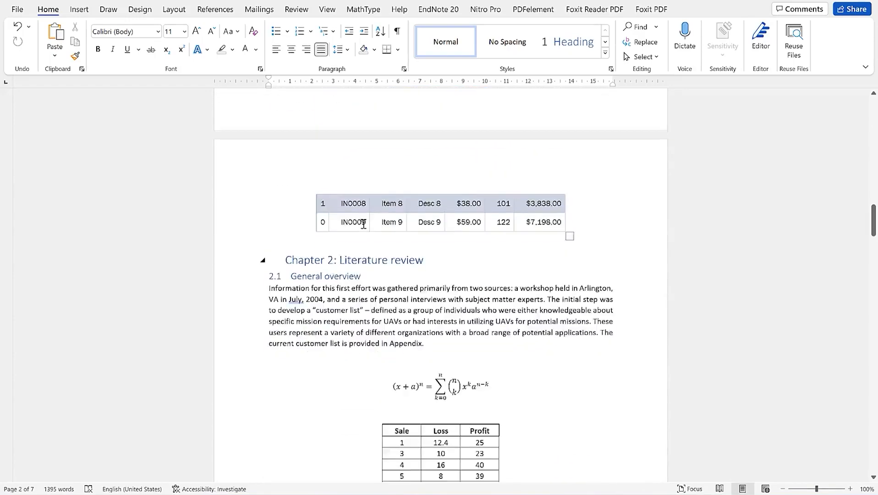
{"action": "scroll", "coordinate": [395, 268], "scroll_direction": "down", "scroll_amount": 7}
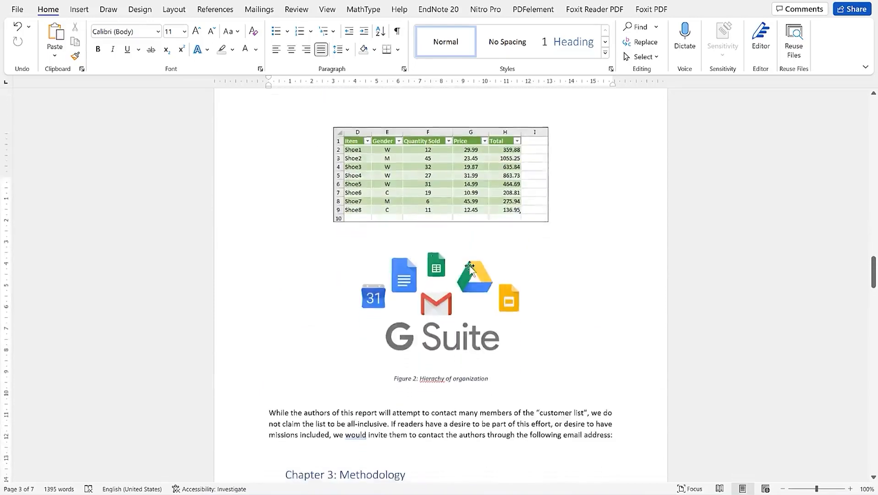
{"action": "scroll", "coordinate": [862, 300], "scroll_direction": "up", "scroll_amount": 4}
{"action": "left_click_drag", "start_coordinate": [874, 270], "coordinate": [861, 284]}
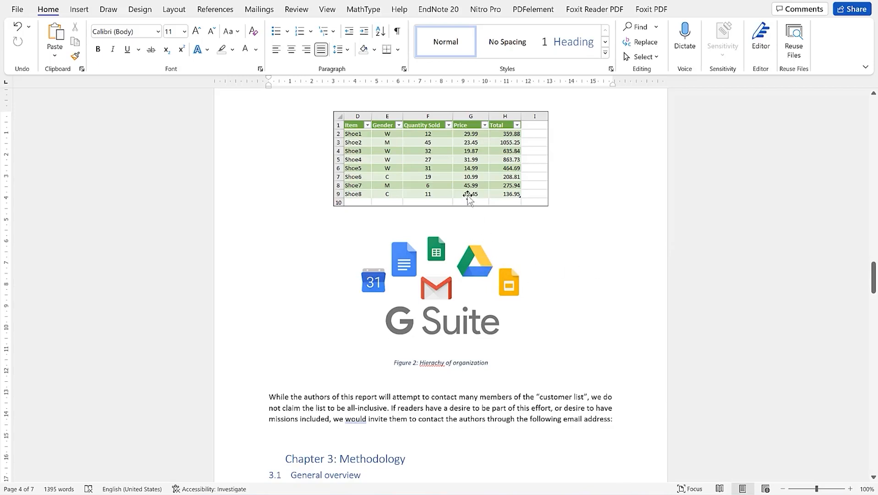
{"action": "scroll", "coordinate": [508, 241], "scroll_direction": "up", "scroll_amount": 6}
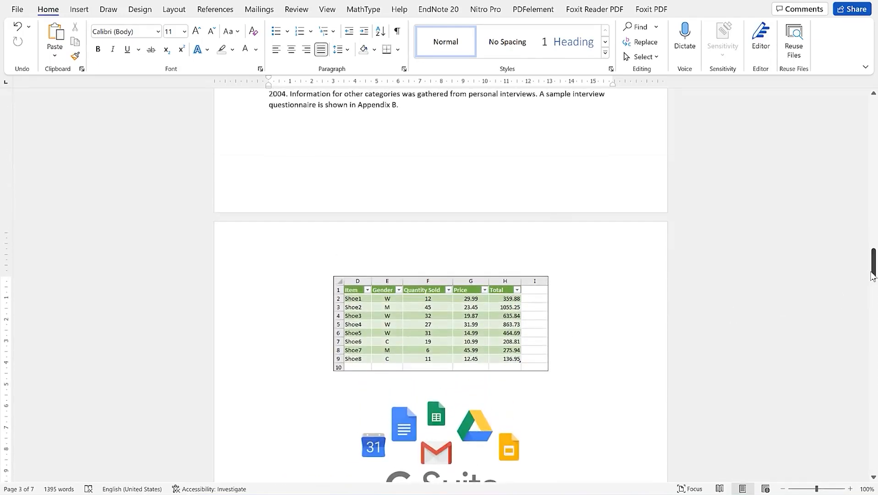
{"action": "left_click_drag", "start_coordinate": [873, 275], "coordinate": [872, 204]}
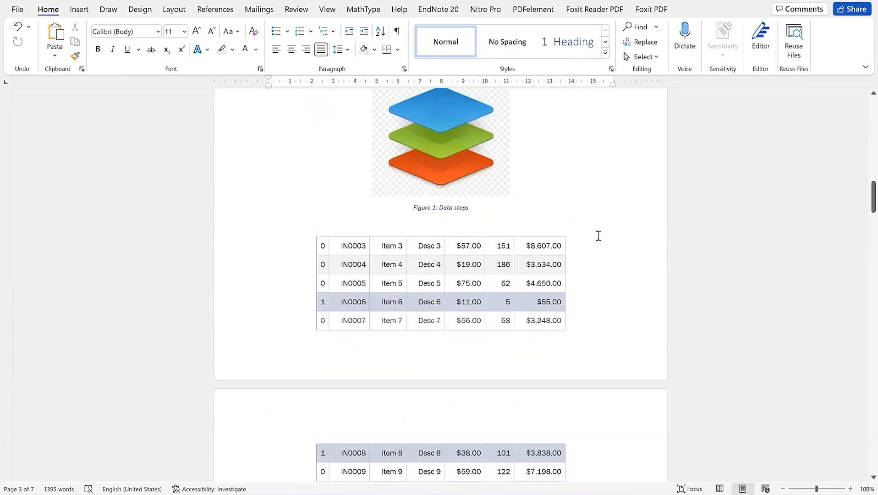
{"action": "left_click", "coordinate": [334, 255]}
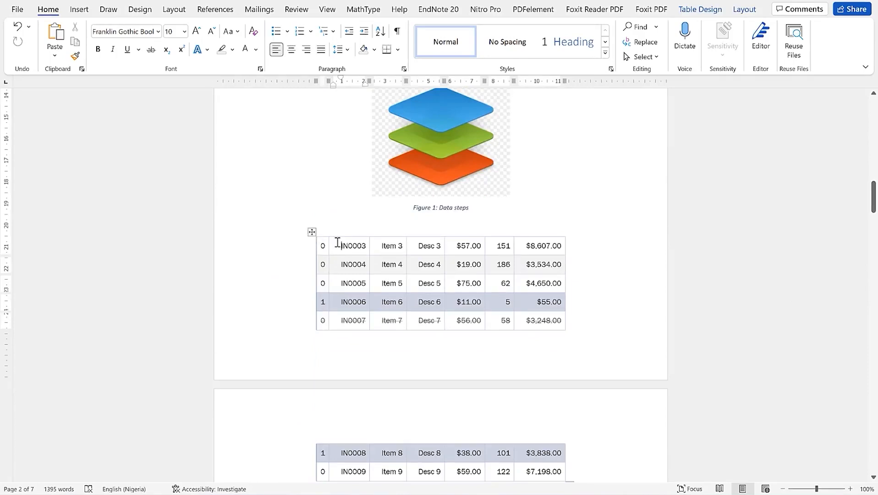
Start a Table-labelled caption for the invoice table reading 'Table 1: Financial implication'
{"action": "left_click", "coordinate": [312, 233]}
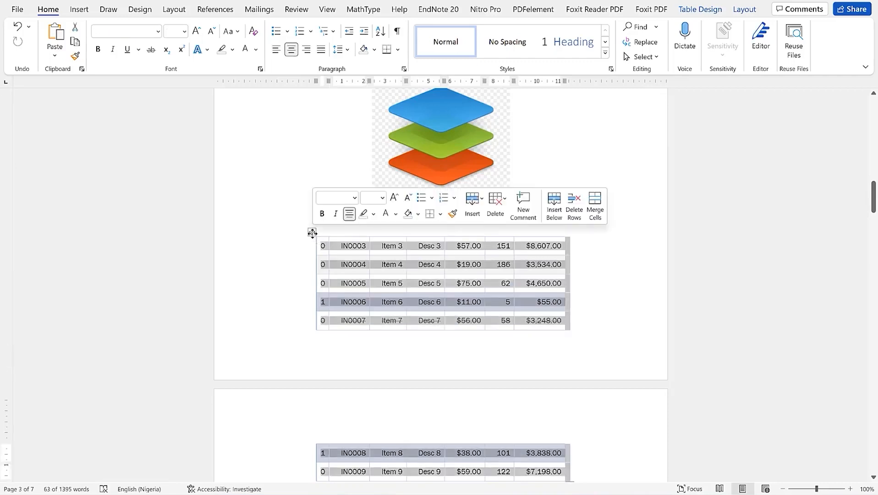
{"action": "right_click", "coordinate": [312, 233]}
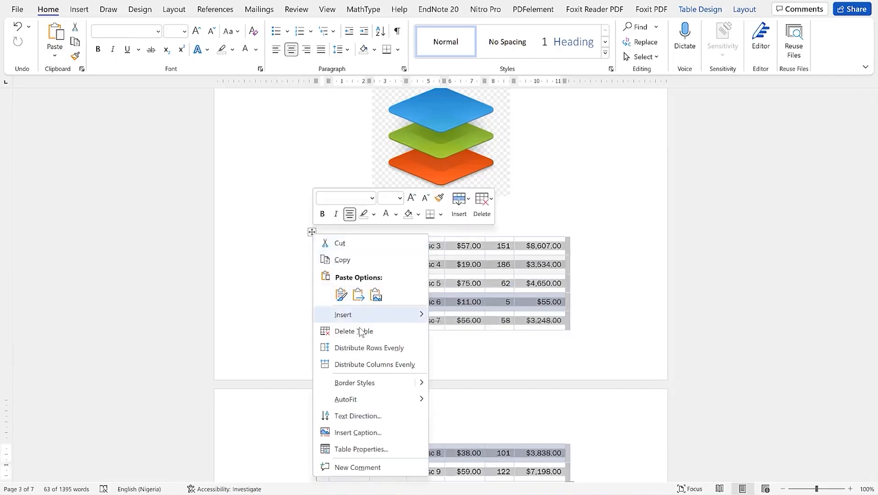
{"action": "left_click", "coordinate": [362, 433]}
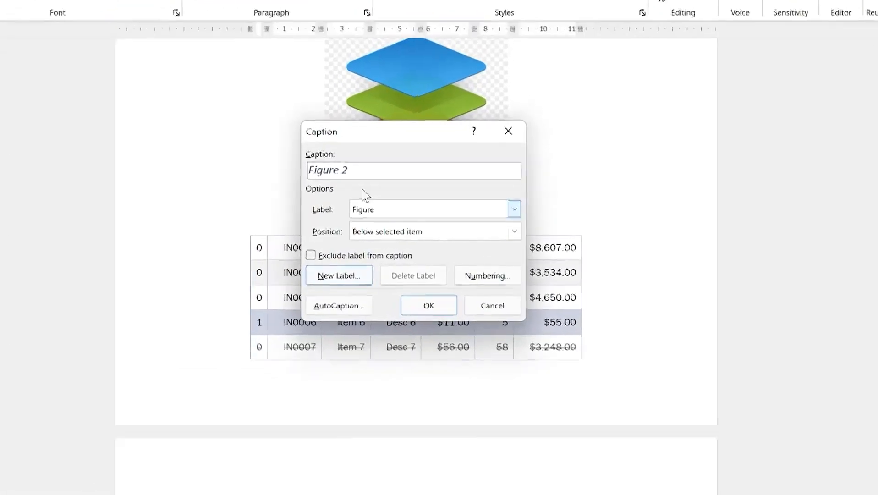
{"action": "left_click", "coordinate": [361, 169]}
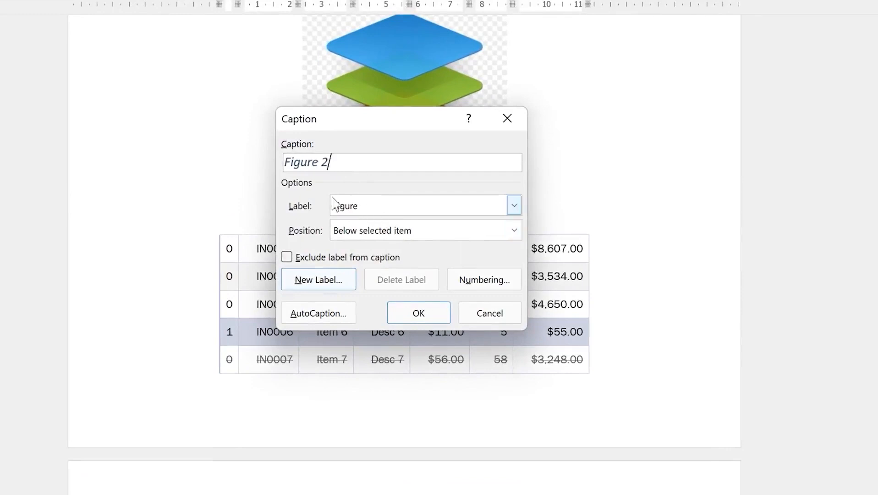
{"action": "left_click", "coordinate": [511, 202]}
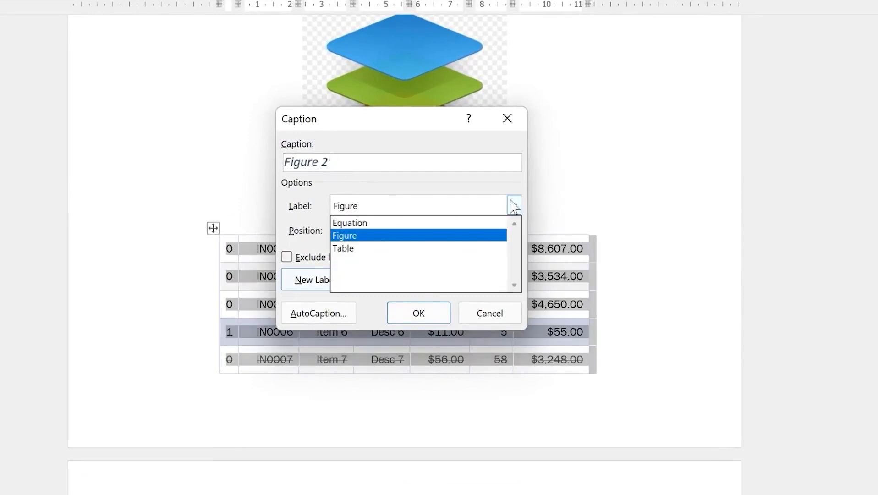
{"action": "left_click", "coordinate": [466, 249]}
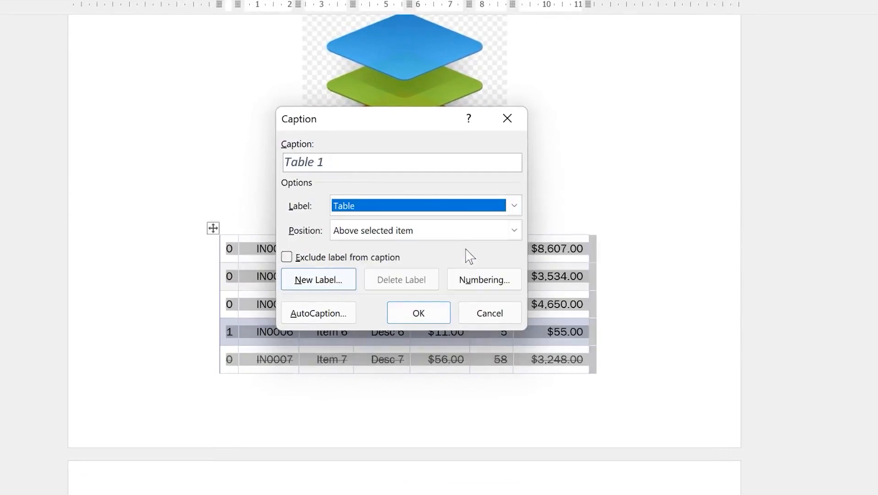
{"action": "left_click", "coordinate": [332, 164]}
{"action": "type", "text": ": Financi"}
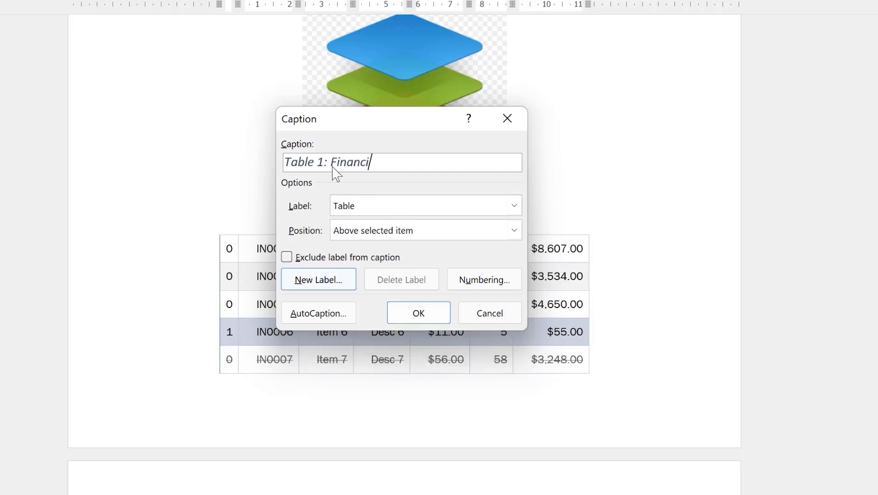
{"action": "type", "text": "al implication"}
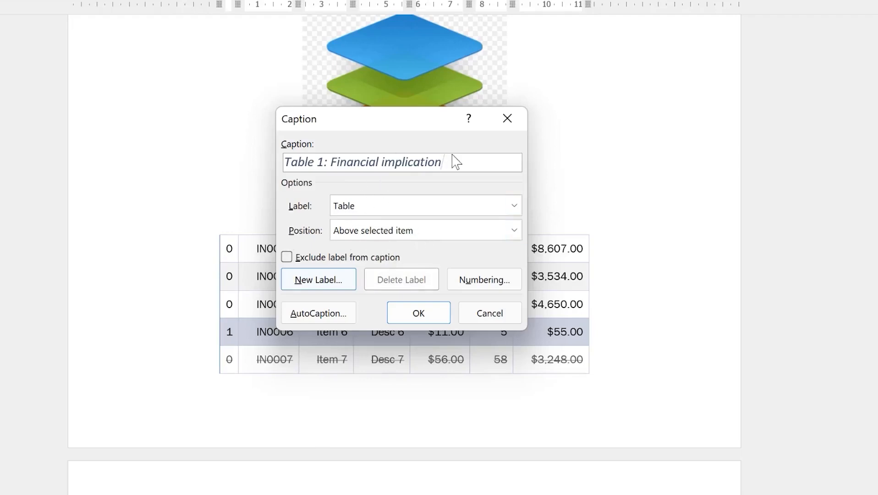
Position the Table 1 caption above the table, insert it and centre it
{"action": "left_click", "coordinate": [514, 230]}
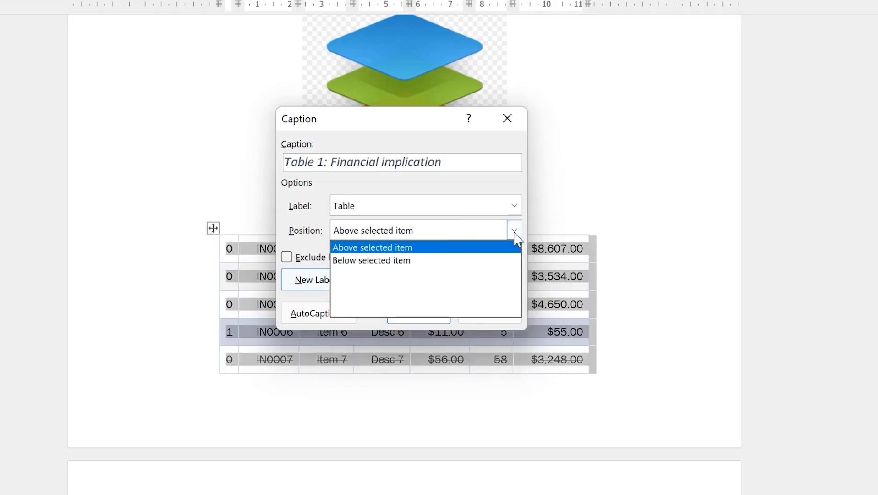
{"action": "left_click", "coordinate": [489, 248]}
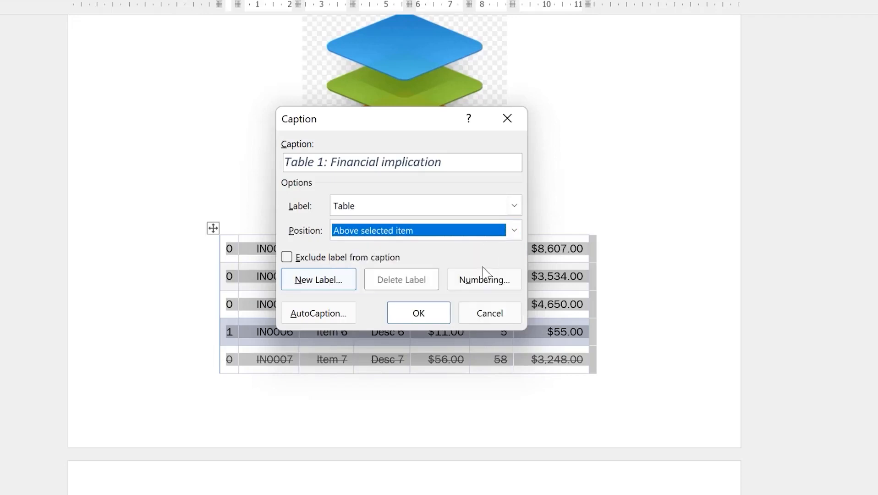
{"action": "left_click", "coordinate": [421, 316]}
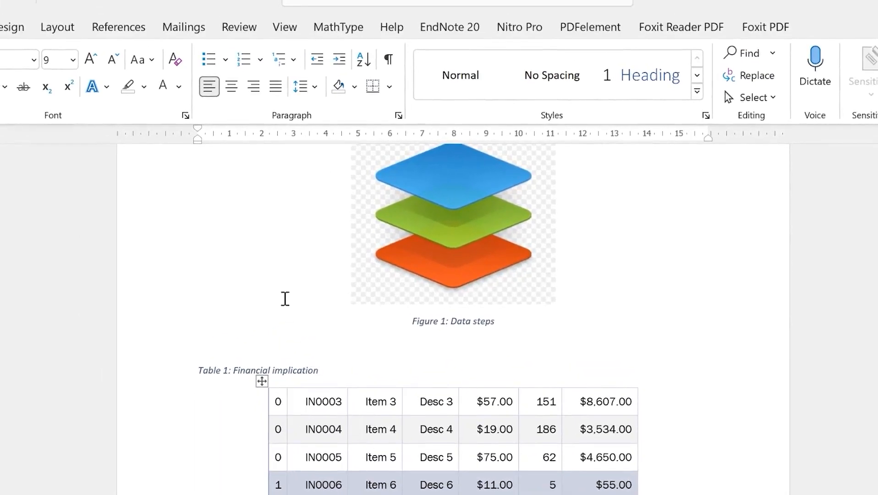
{"action": "left_click", "coordinate": [231, 86]}
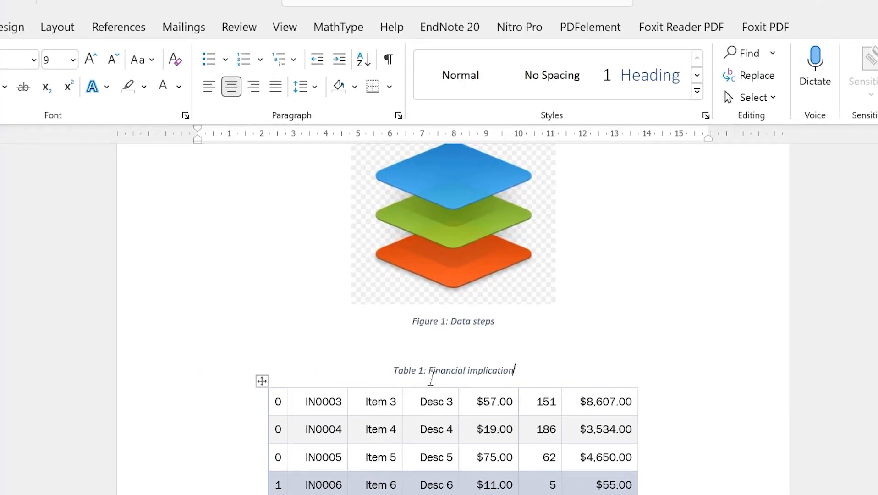
{"action": "scroll", "coordinate": [431, 379], "scroll_direction": "down", "scroll_amount": 15}
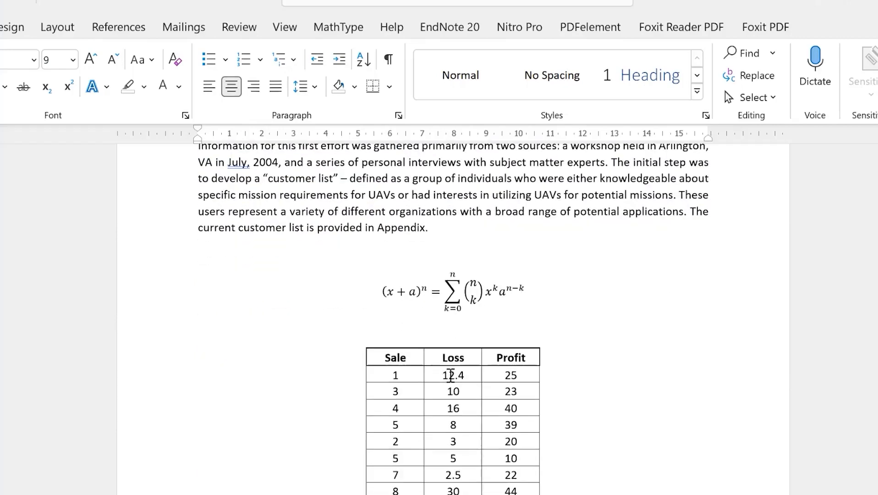
Caption the Sale/Loss/Profit table 'Table 2: Loss and gain data' and centre the caption
{"action": "left_click", "coordinate": [421, 361]}
{"action": "left_click", "coordinate": [359, 341]}
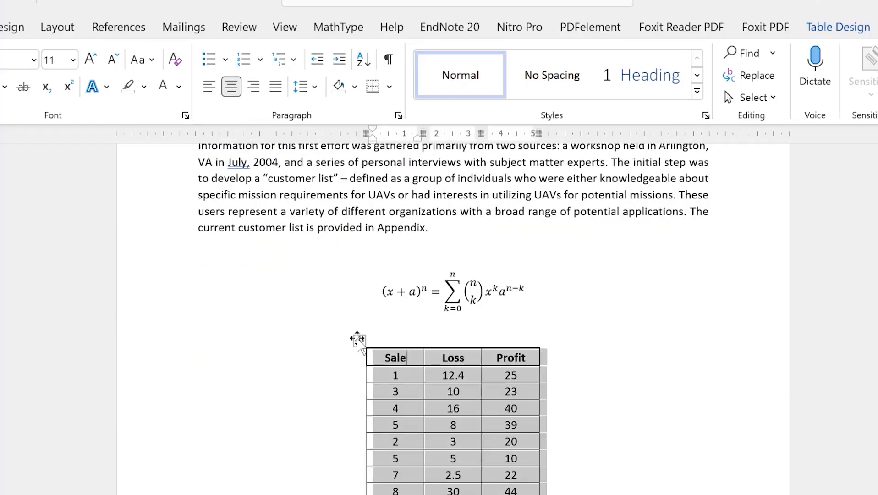
{"action": "right_click", "coordinate": [358, 341]}
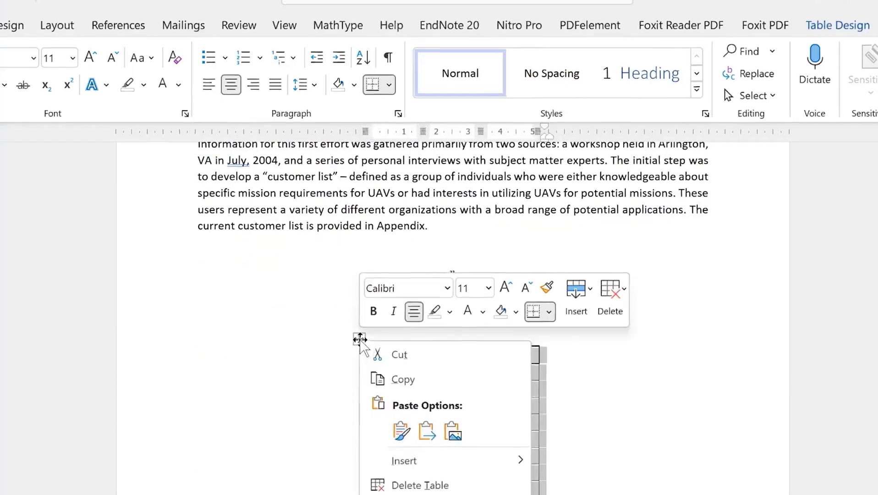
{"action": "left_click", "coordinate": [391, 425]}
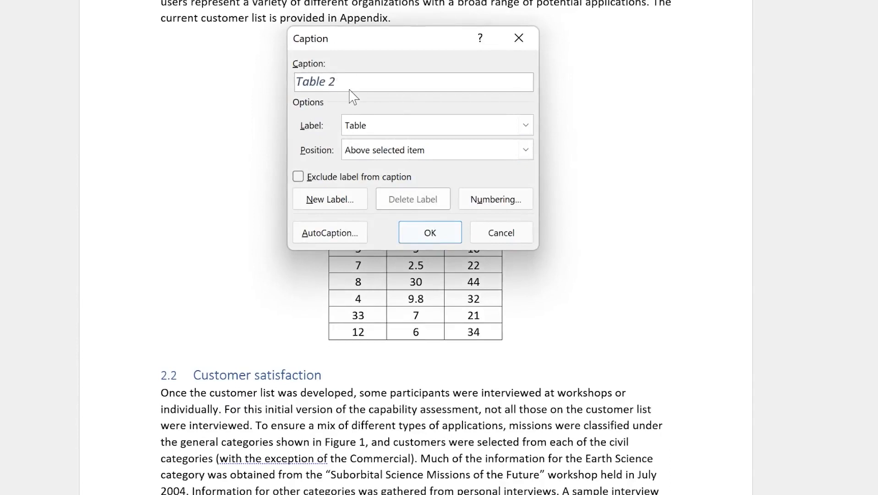
{"action": "type", "text": "Loss and gain data"}
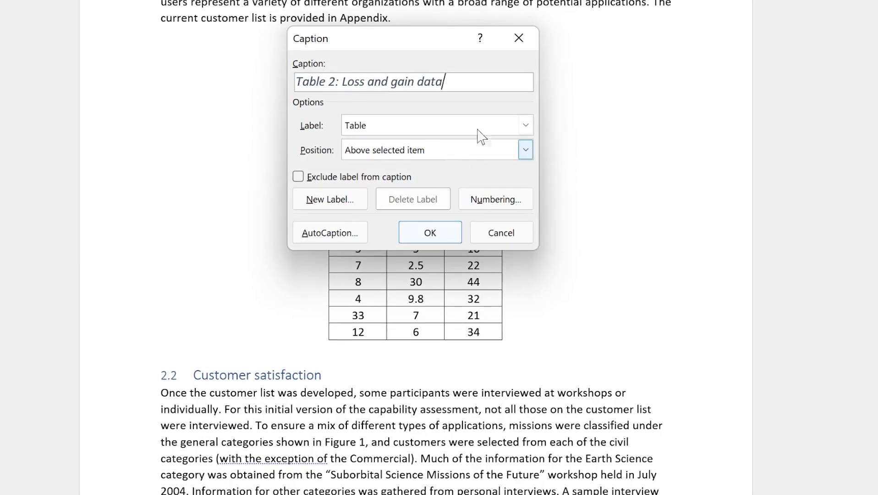
{"action": "left_click", "coordinate": [443, 234]}
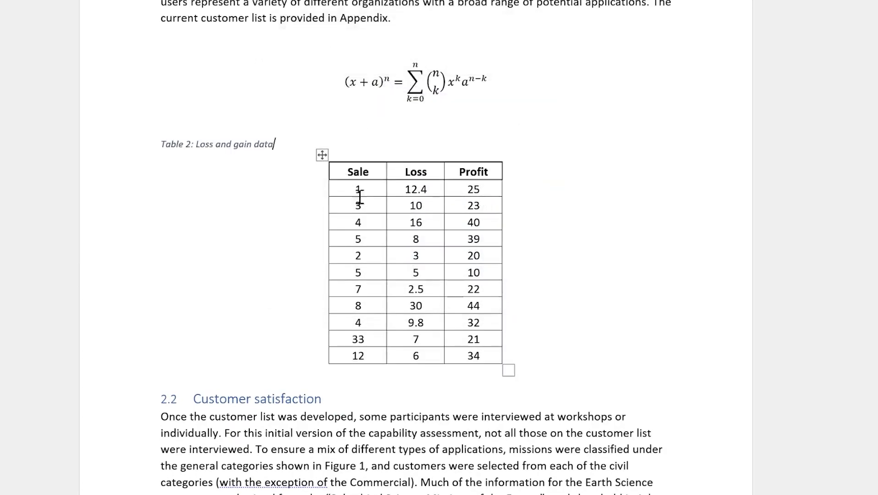
{"action": "left_click", "coordinate": [236, 74]}
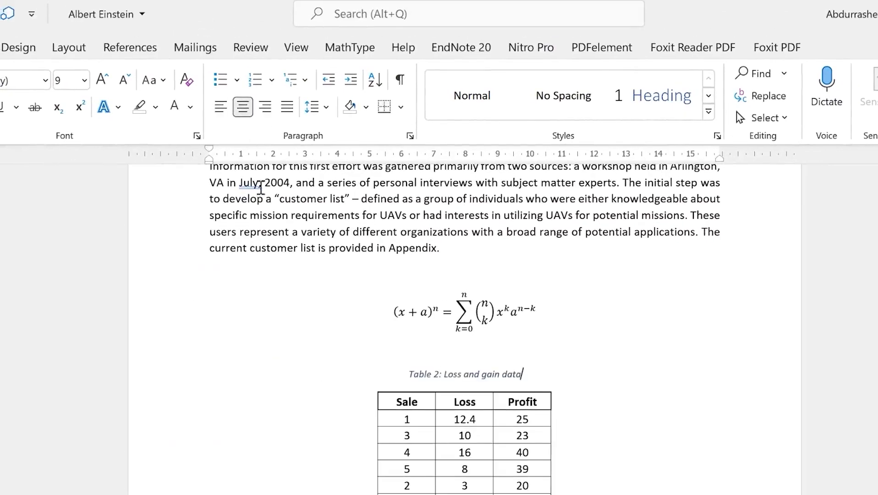
{"action": "scroll", "coordinate": [481, 421], "scroll_direction": "down", "scroll_amount": 15}
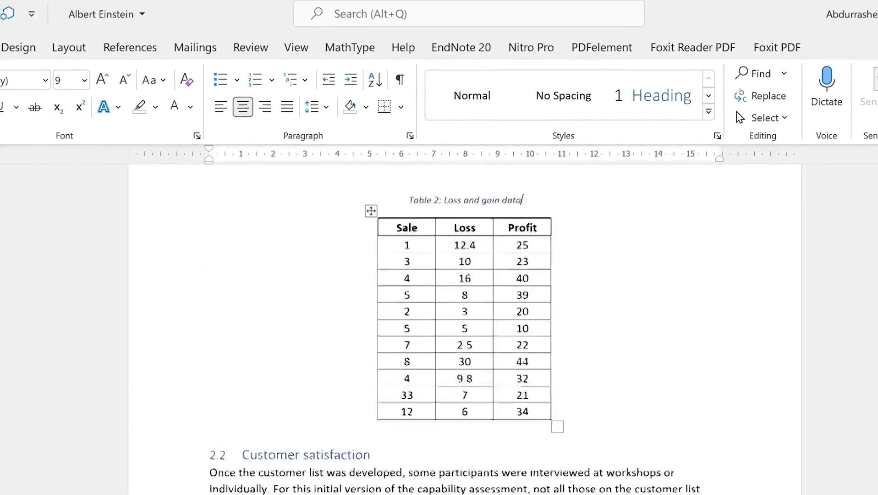
Add the caption 'Table 3: Future data' to the shoe sales table picture
{"action": "left_click", "coordinate": [429, 384]}
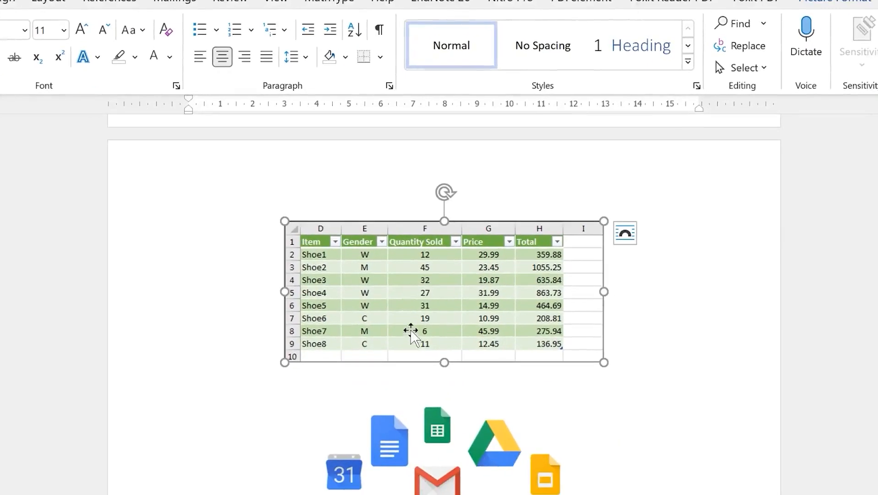
{"action": "right_click", "coordinate": [396, 326]}
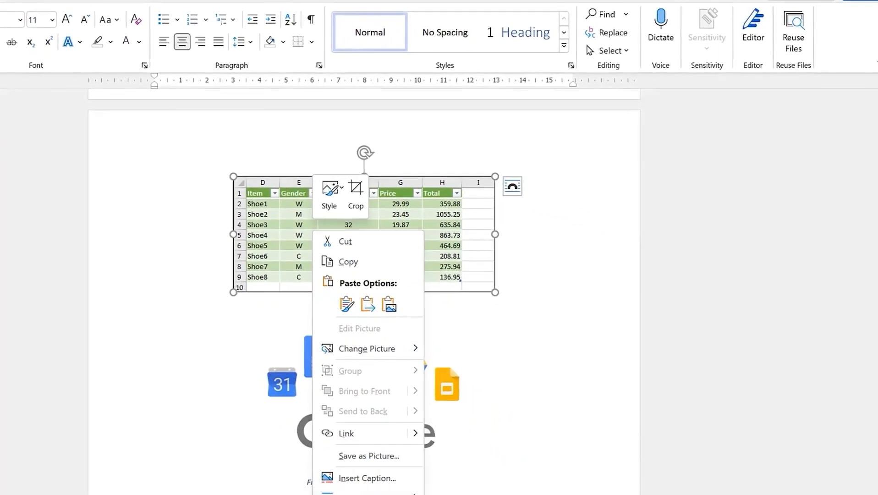
{"action": "left_click", "coordinate": [370, 481]}
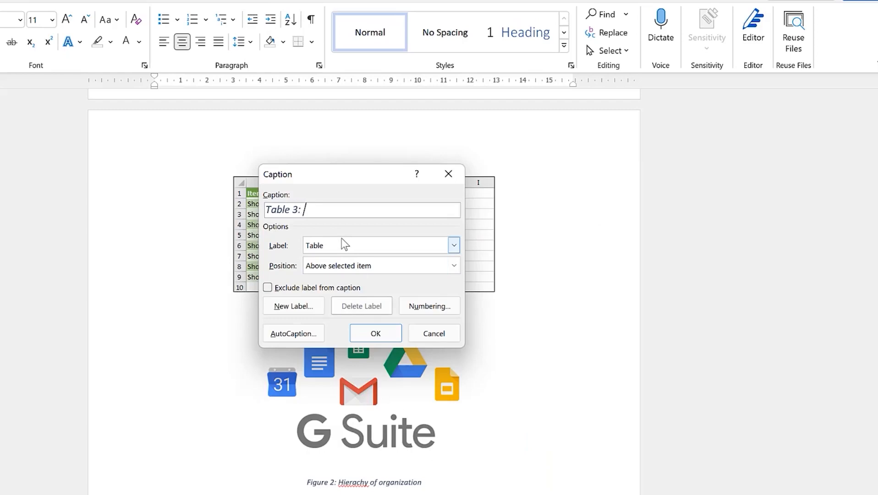
{"action": "type", "text": "ture data"}
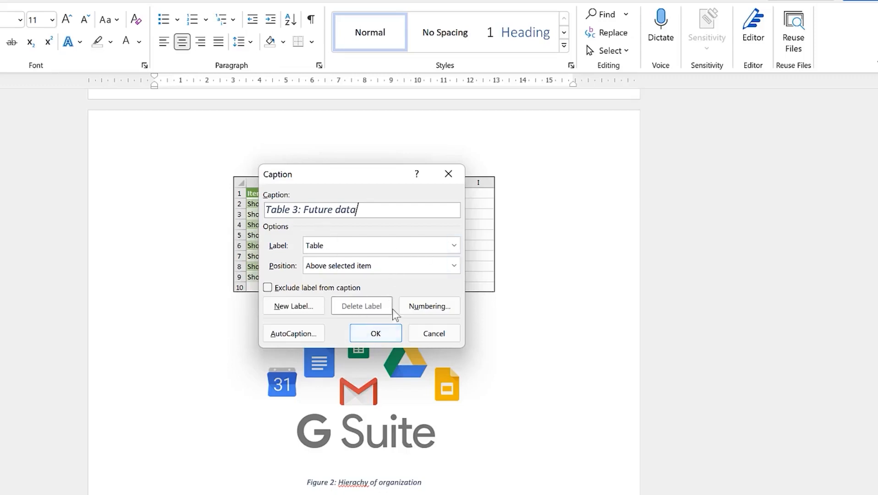
{"action": "left_click", "coordinate": [376, 333]}
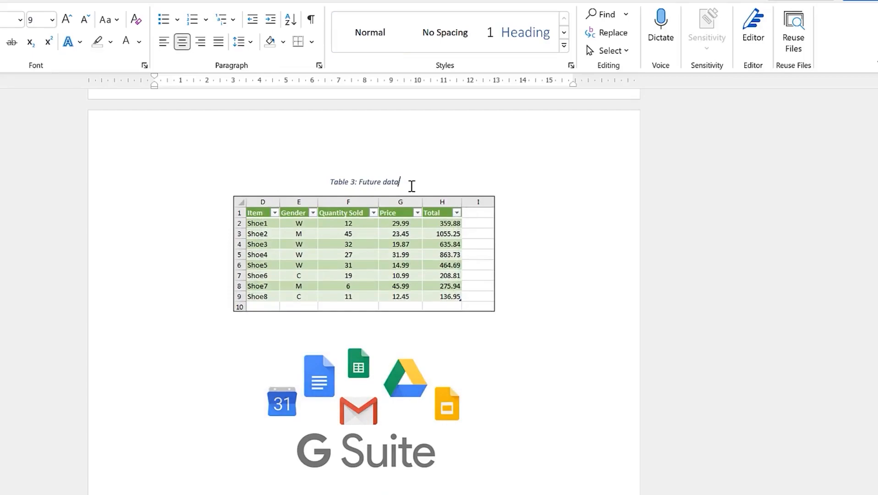
Place the cursor on the empty line below the List of Figures entries for the new heading
{"action": "scroll", "coordinate": [423, 270], "scroll_direction": "up", "scroll_amount": 5}
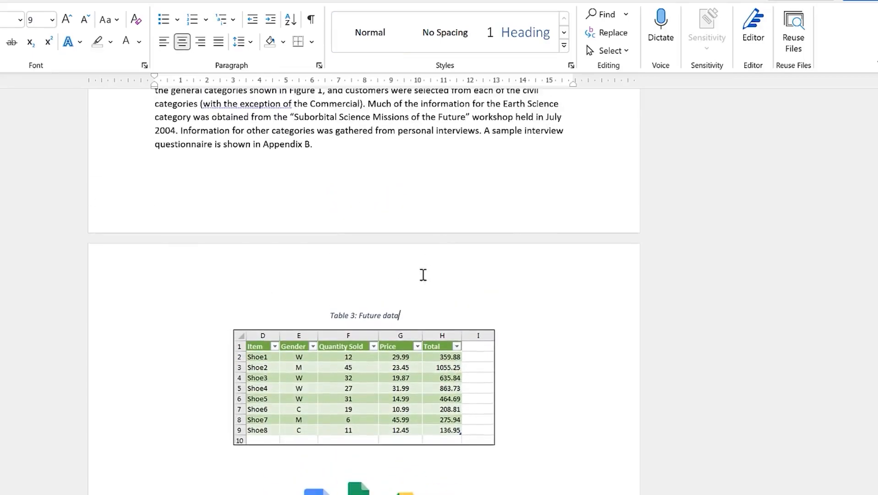
{"action": "scroll", "coordinate": [393, 481], "scroll_direction": "up", "scroll_amount": 10}
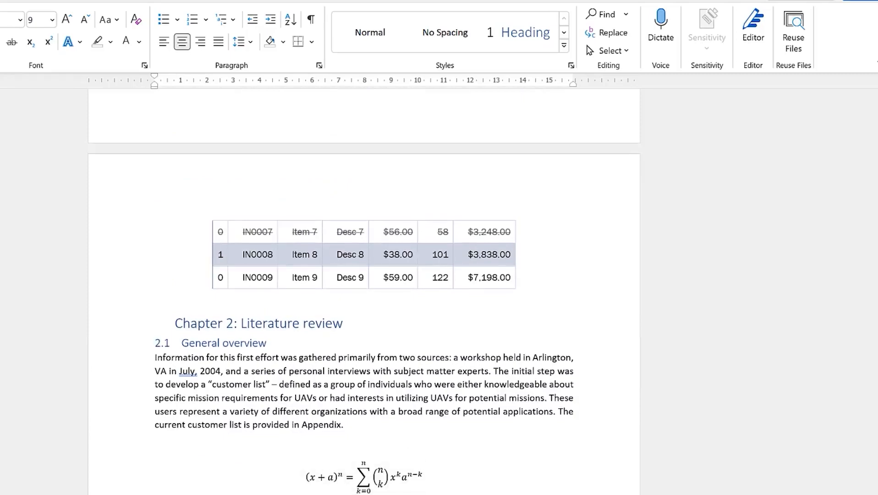
{"action": "scroll", "coordinate": [394, 490], "scroll_direction": "up", "scroll_amount": 8}
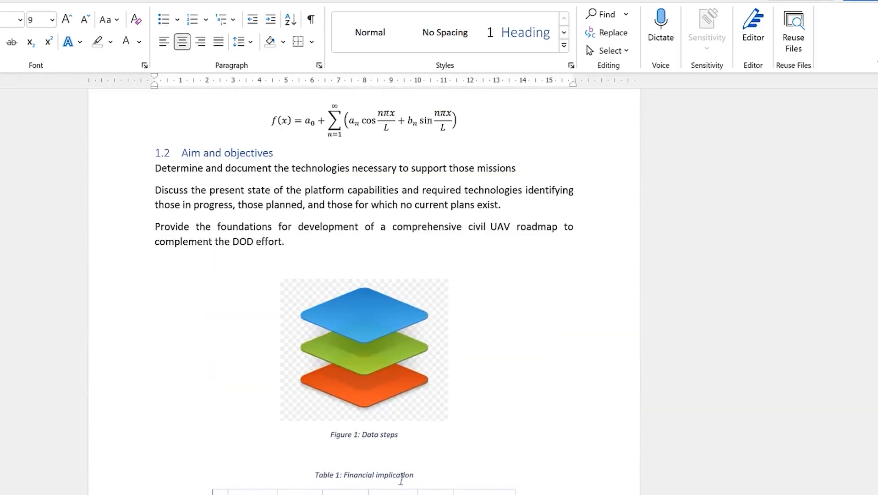
{"action": "scroll", "coordinate": [447, 463], "scroll_direction": "up", "scroll_amount": 7}
{"action": "scroll", "coordinate": [467, 432], "scroll_direction": "up", "scroll_amount": 10}
{"action": "scroll", "coordinate": [457, 421], "scroll_direction": "down", "scroll_amount": 5}
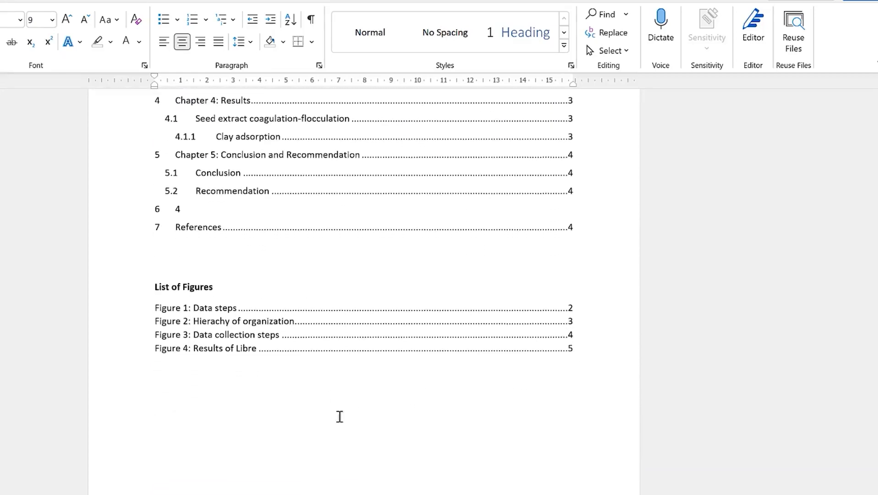
{"action": "left_click", "coordinate": [240, 390]}
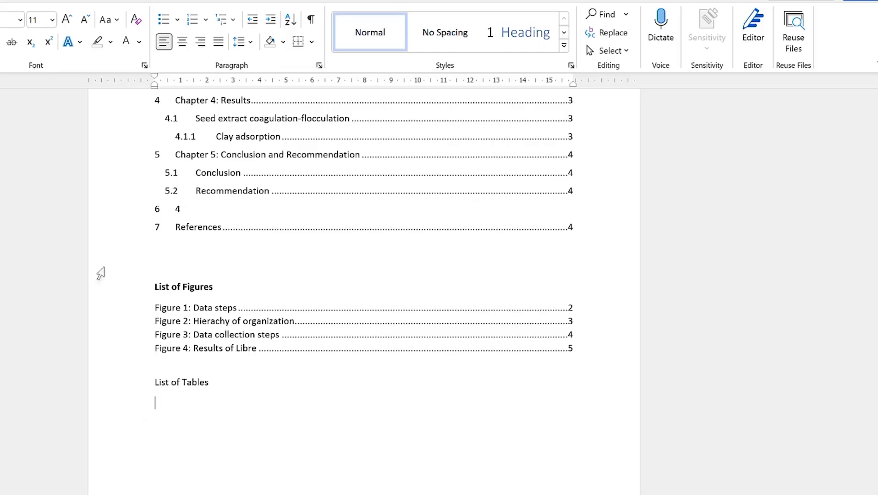
Insert a table of figures with the Table caption label, listing Financial implication, Loss and gain data and Future data
{"action": "left_click", "coordinate": [83, 2]}
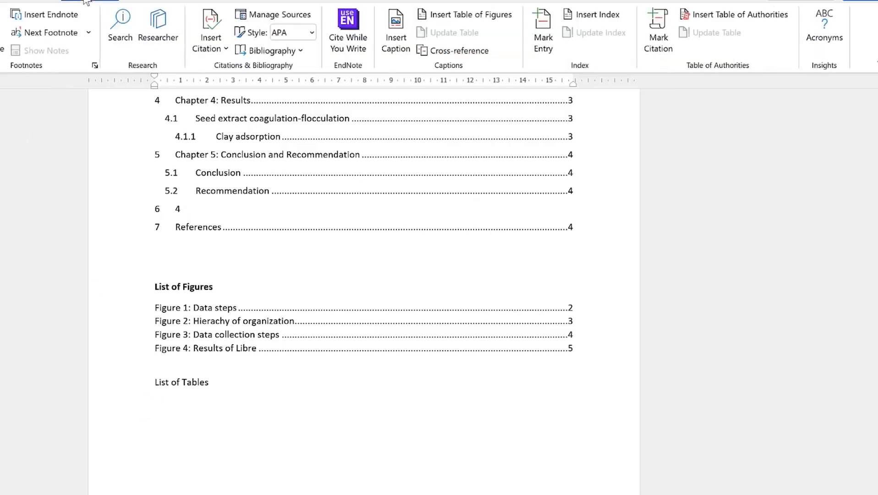
{"action": "left_click", "coordinate": [456, 15]}
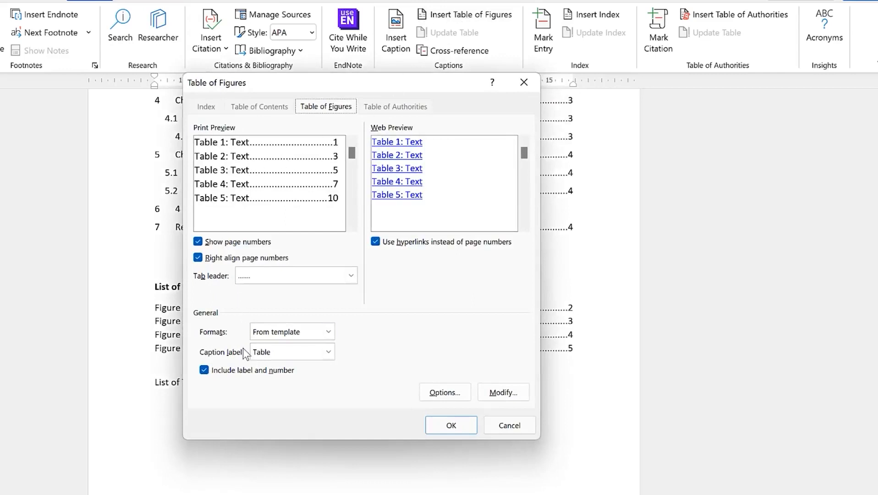
{"action": "left_click", "coordinate": [328, 351]}
{"action": "left_click", "coordinate": [328, 352]}
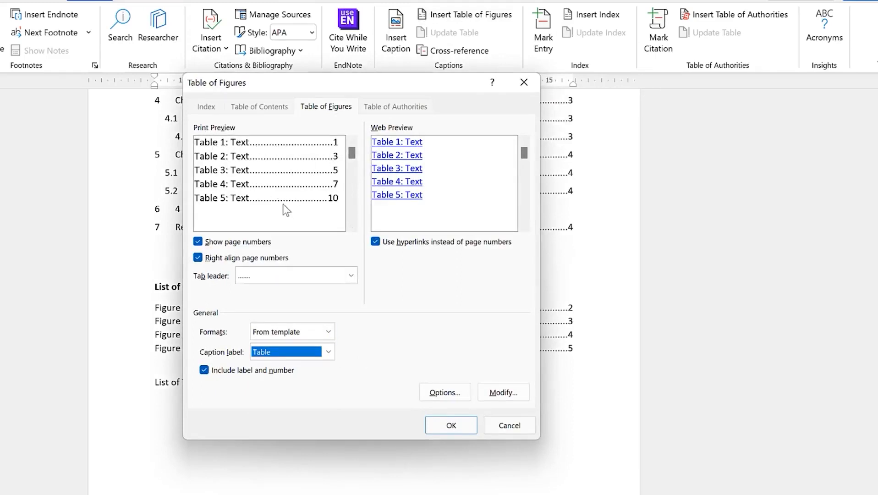
{"action": "left_click", "coordinate": [451, 426]}
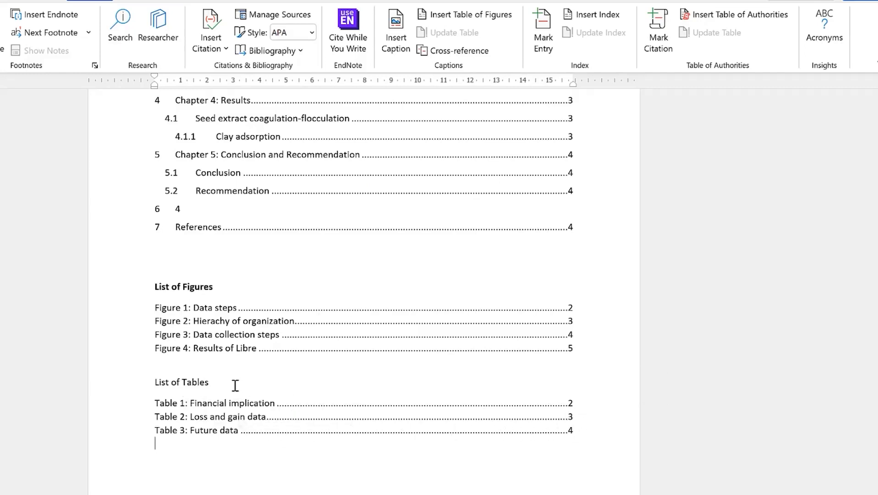
Make the List of Tables heading bold to match the List of Figures heading
{"action": "left_click", "coordinate": [143, 381]}
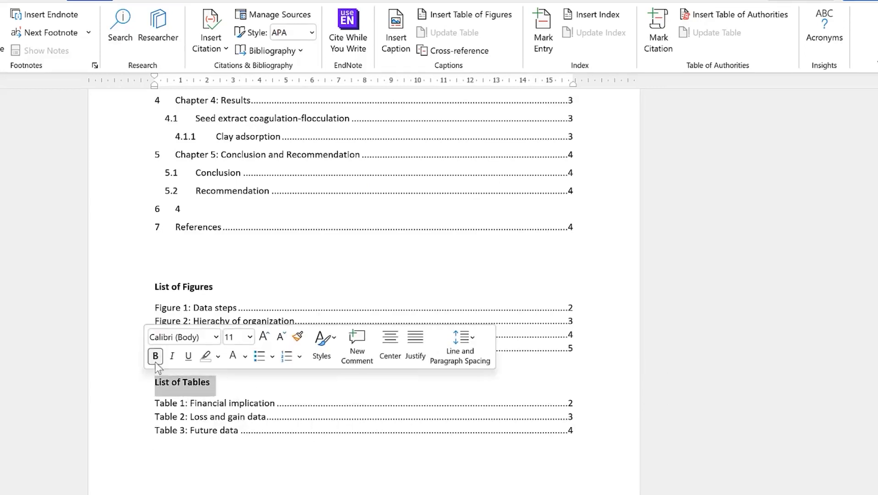
{"action": "left_click", "coordinate": [154, 356]}
{"action": "left_click", "coordinate": [202, 403]}
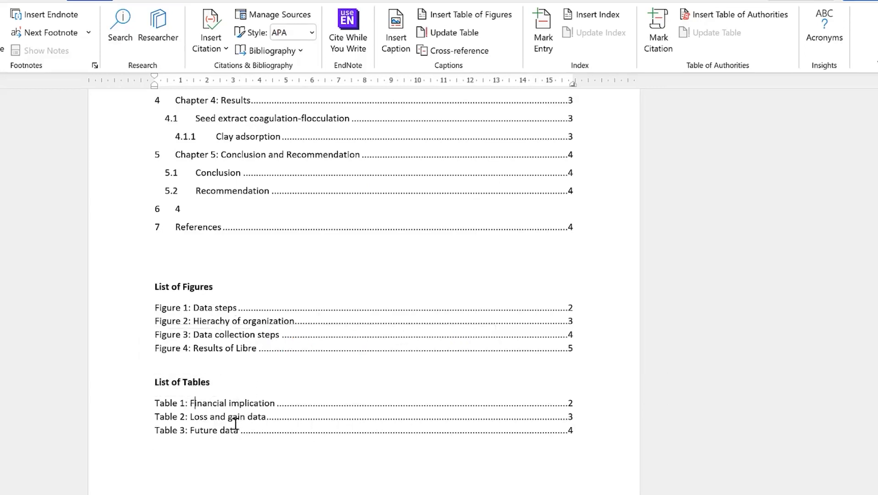
Select the three List of Tables entries, then scroll down to section 2.2 Customer satisfaction
{"action": "left_click_drag", "start_coordinate": [307, 422], "coordinate": [274, 457]}
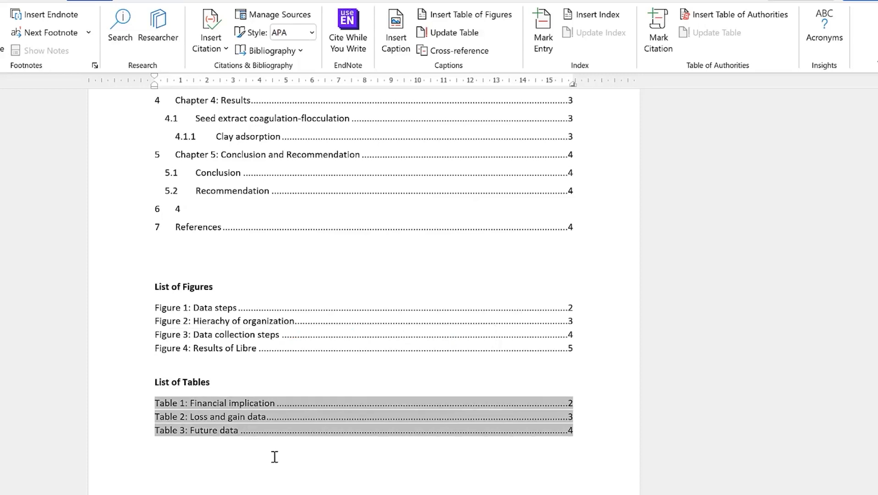
{"action": "scroll", "coordinate": [276, 466], "scroll_direction": "down", "scroll_amount": 3}
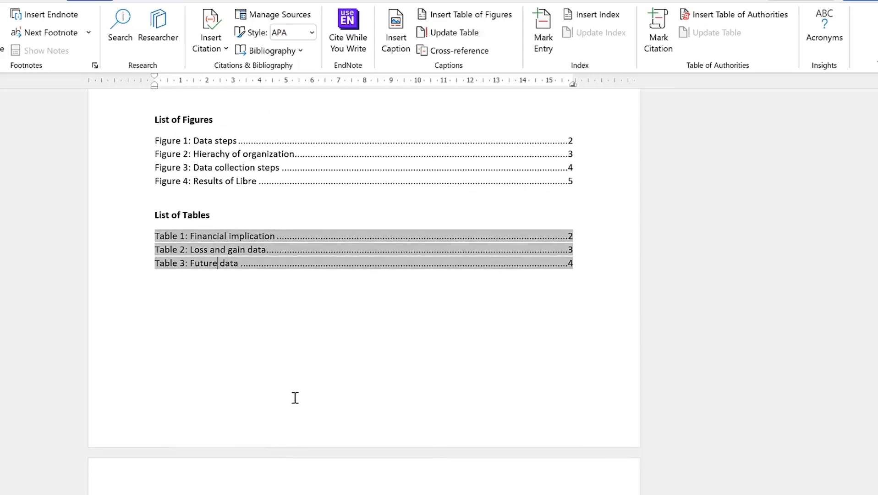
{"action": "scroll", "coordinate": [295, 397], "scroll_direction": "down", "scroll_amount": 20}
{"action": "scroll", "coordinate": [313, 397], "scroll_direction": "down", "scroll_amount": 20}
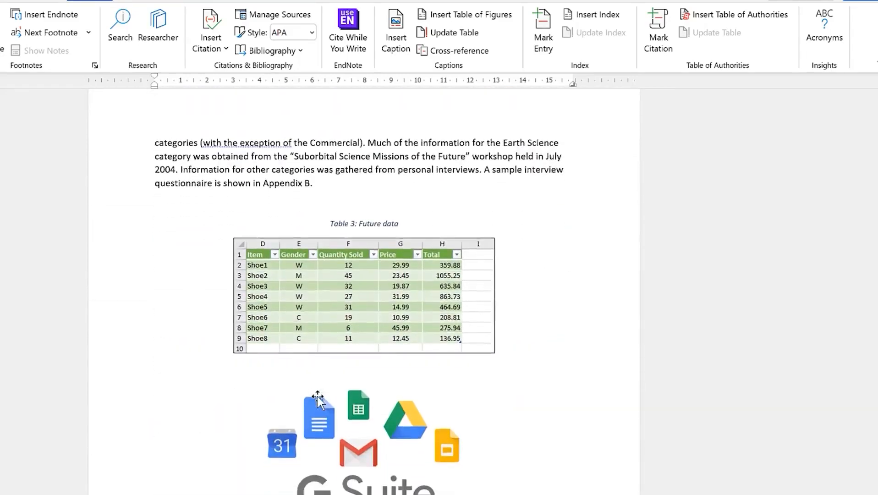
{"action": "scroll", "coordinate": [318, 398], "scroll_direction": "up", "scroll_amount": 5}
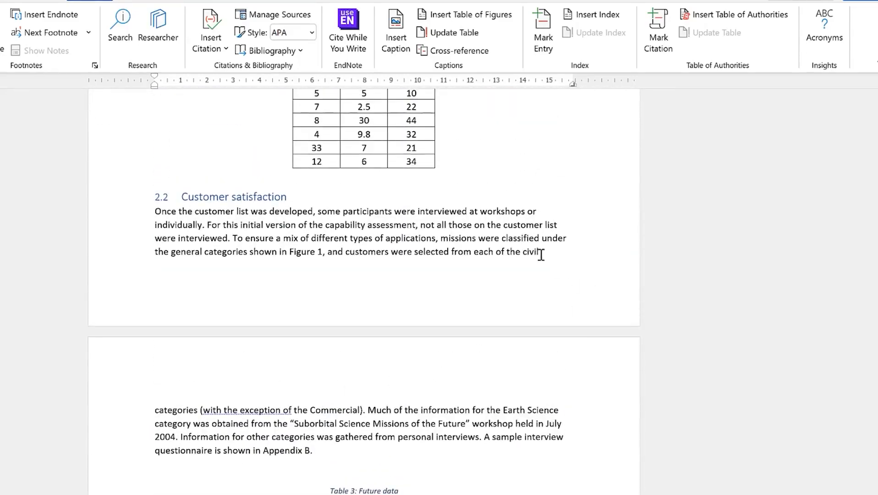
Add a blank line before the categories paragraph and insert a 3x4 table there
{"action": "left_click", "coordinate": [541, 253]}
{"action": "key", "text": "Return"}
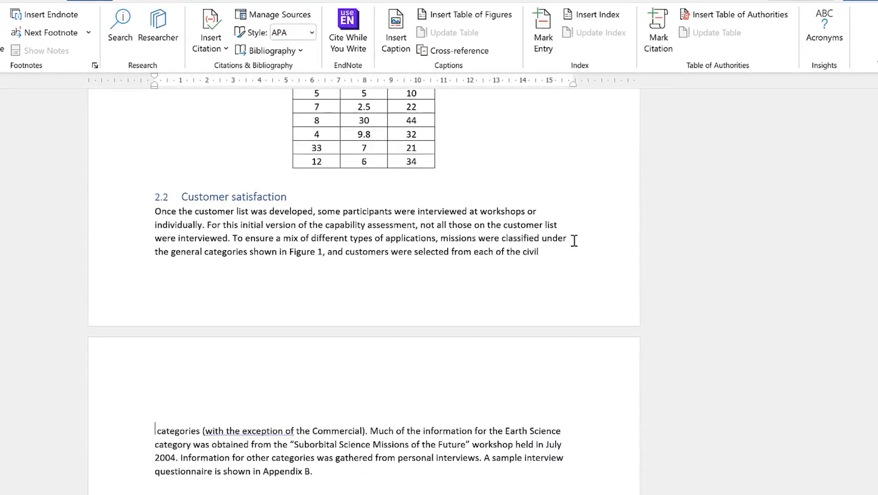
{"action": "left_click", "coordinate": [167, 407]}
{"action": "left_click", "coordinate": [1, 1]}
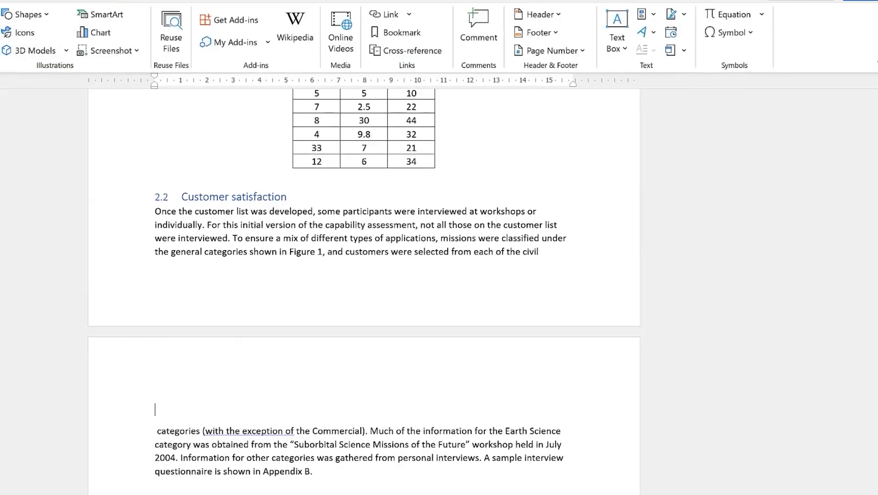
{"action": "left_click", "coordinate": [1, 37]}
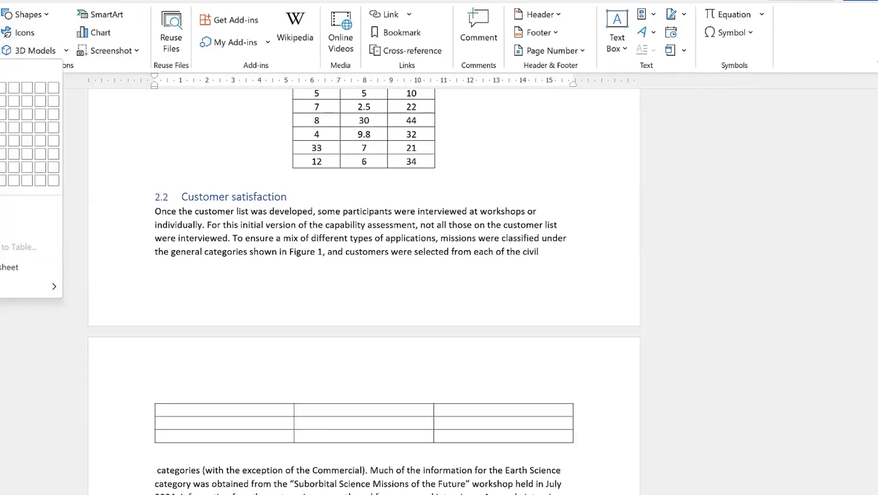
{"action": "left_click", "coordinate": [1, 127]}
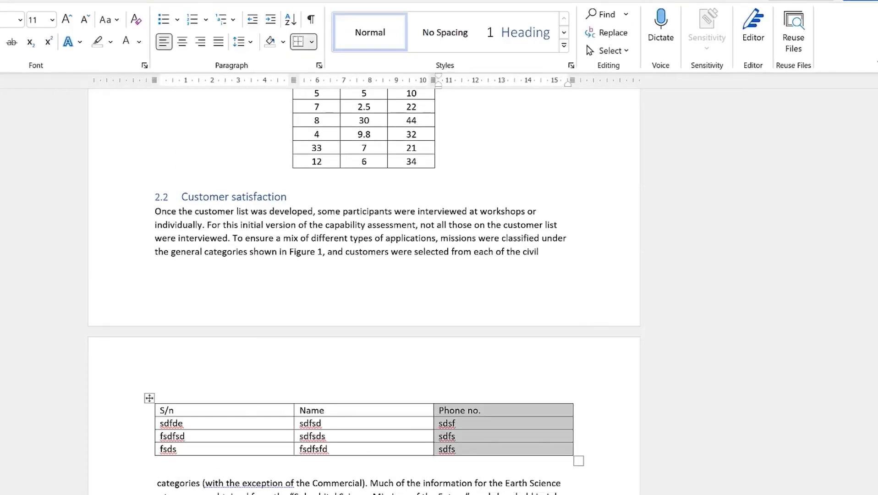
Select the new table and start an Insert Caption for it, labelled Table 3
{"action": "left_click", "coordinate": [161, 420]}
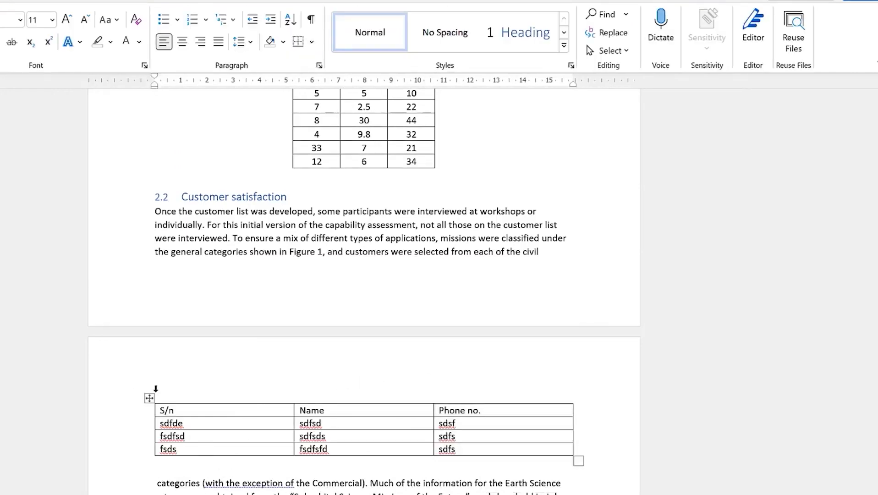
{"action": "left_click", "coordinate": [149, 398]}
{"action": "left_click", "coordinate": [148, 399]}
{"action": "right_click", "coordinate": [148, 399]}
{"action": "left_click", "coordinate": [197, 344]}
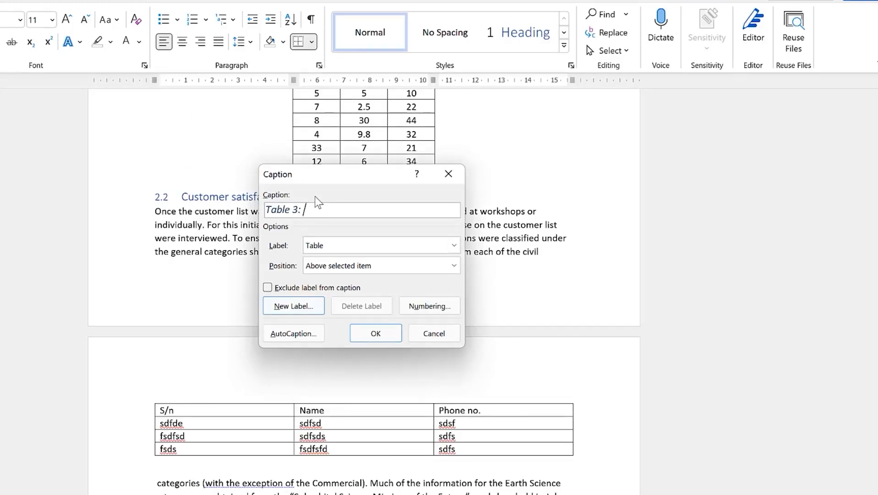
Caption the new table 'Table 3: Raw data of schools' and scroll back up to the List of Tables
{"action": "type", "text": "Raw data of schools"}
{"action": "left_click", "coordinate": [395, 333]}
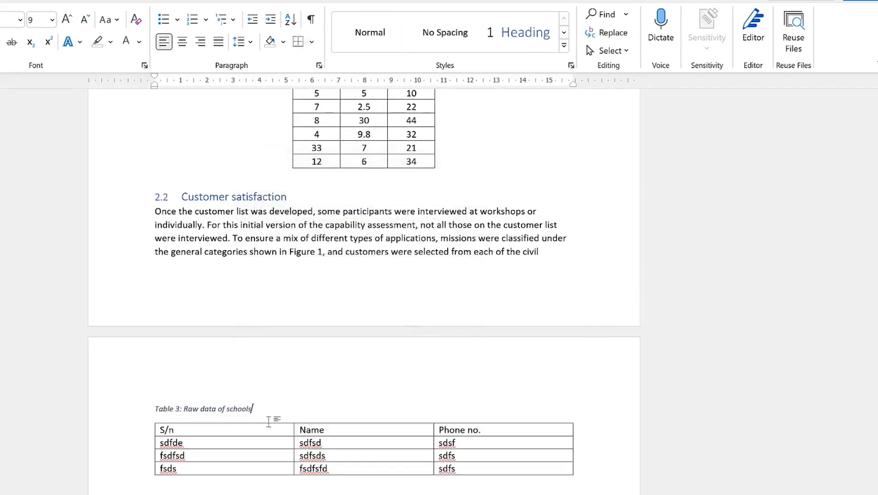
{"action": "scroll", "coordinate": [360, 277], "scroll_direction": "down", "scroll_amount": 7}
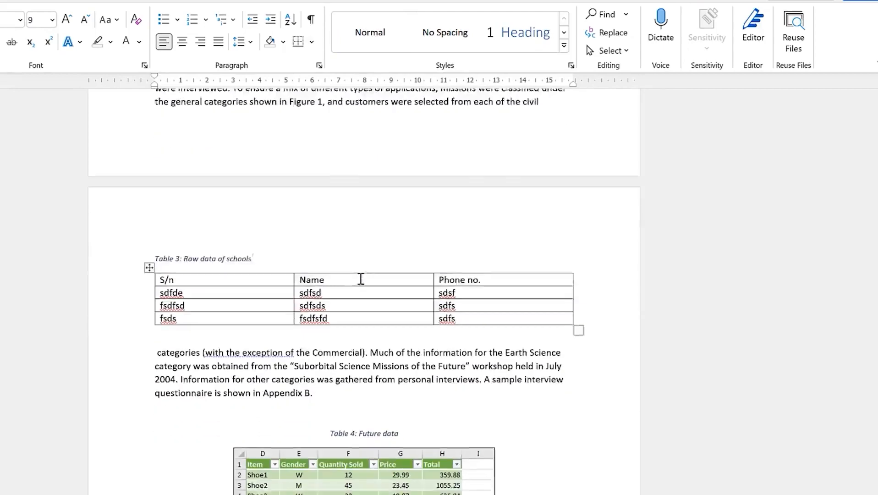
{"action": "scroll", "coordinate": [353, 200], "scroll_direction": "up", "scroll_amount": 3}
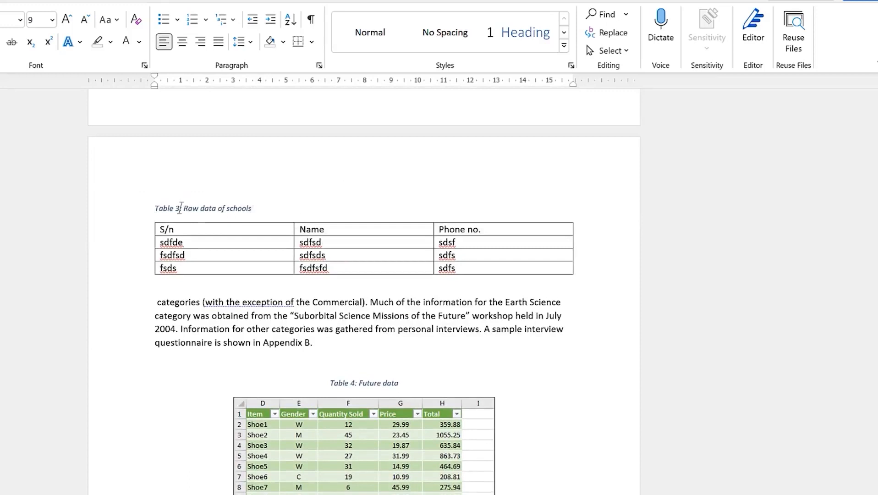
{"action": "scroll", "coordinate": [194, 220], "scroll_direction": "down", "scroll_amount": 1}
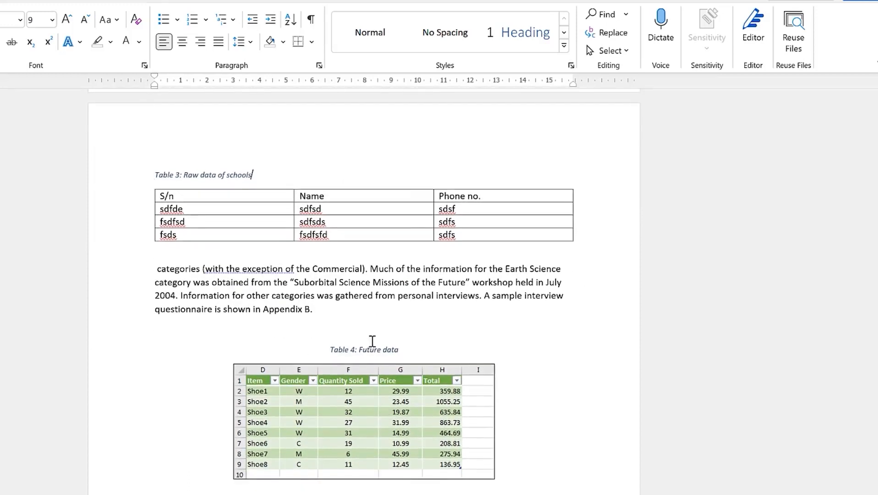
{"action": "scroll", "coordinate": [329, 238], "scroll_direction": "up", "scroll_amount": 2}
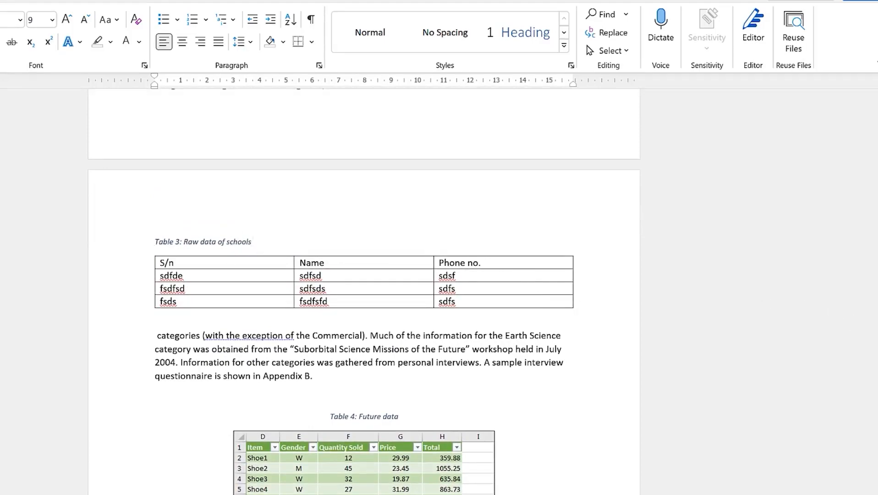
{"action": "left_click_drag", "start_coordinate": [876, 307], "coordinate": [860, 159]}
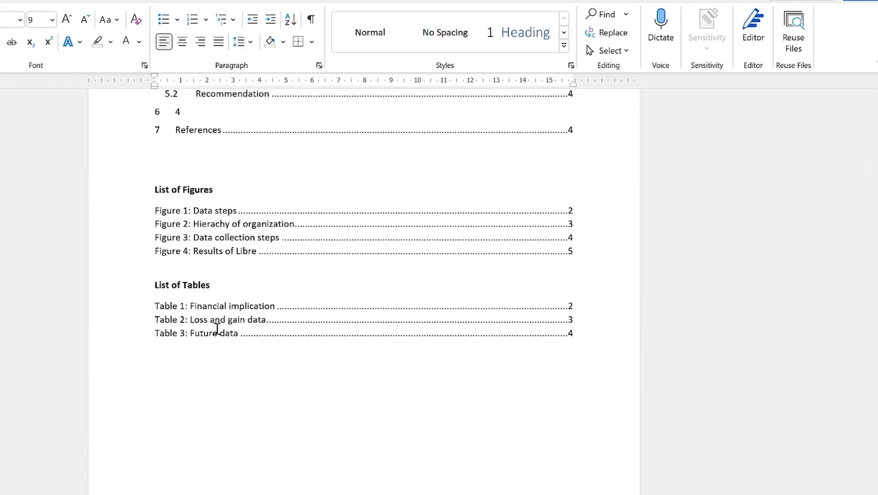
Update the entire List of Tables so it shows Table 1 to Table 4, including Raw data of schools
{"action": "left_click", "coordinate": [206, 292]}
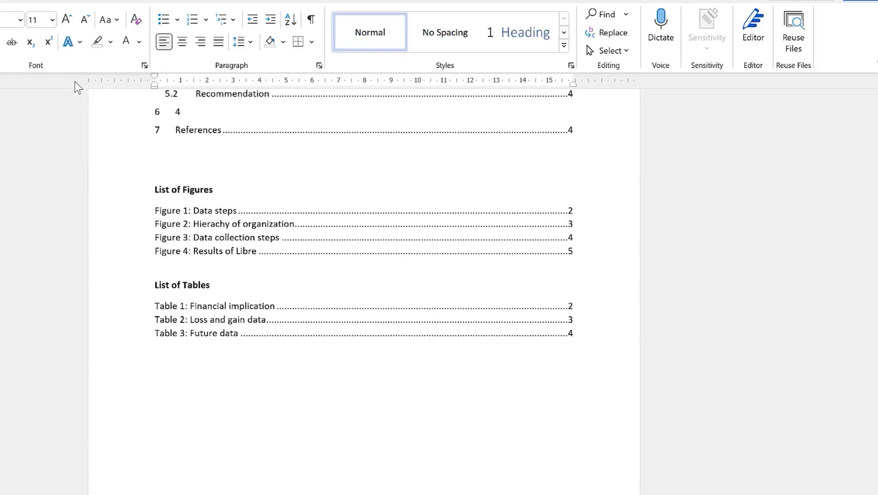
{"action": "left_click", "coordinate": [93, 1]}
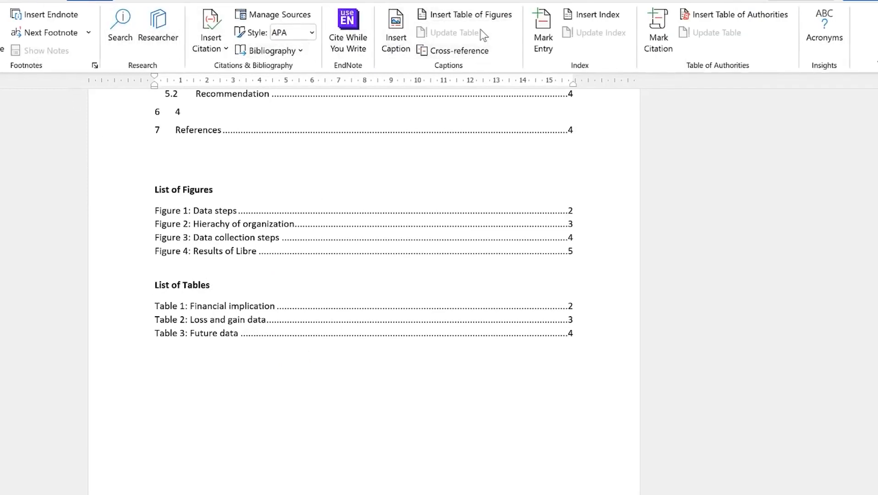
{"action": "left_click", "coordinate": [218, 333]}
{"action": "left_click", "coordinate": [208, 322]}
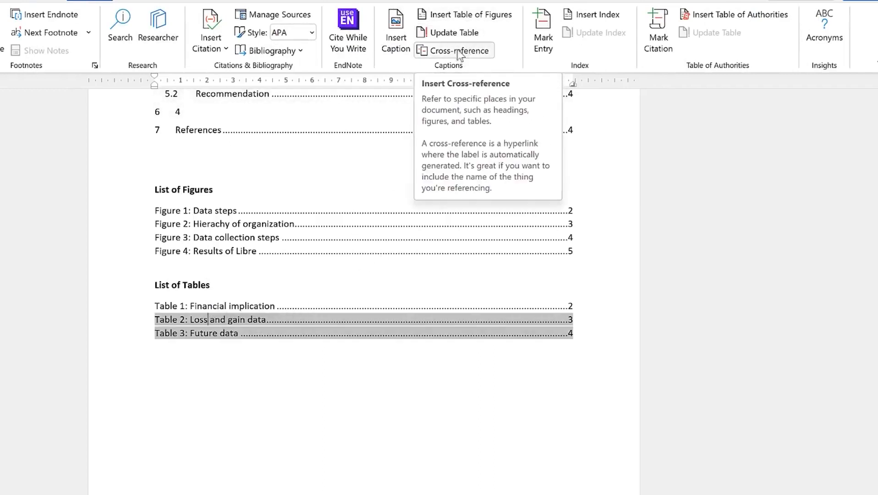
{"action": "left_click", "coordinate": [456, 33]}
{"action": "left_click", "coordinate": [304, 273]}
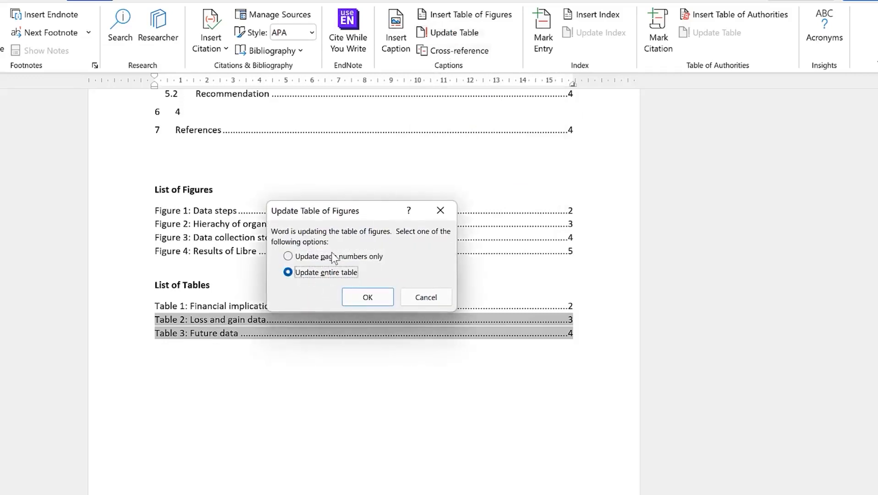
{"action": "left_click", "coordinate": [374, 294]}
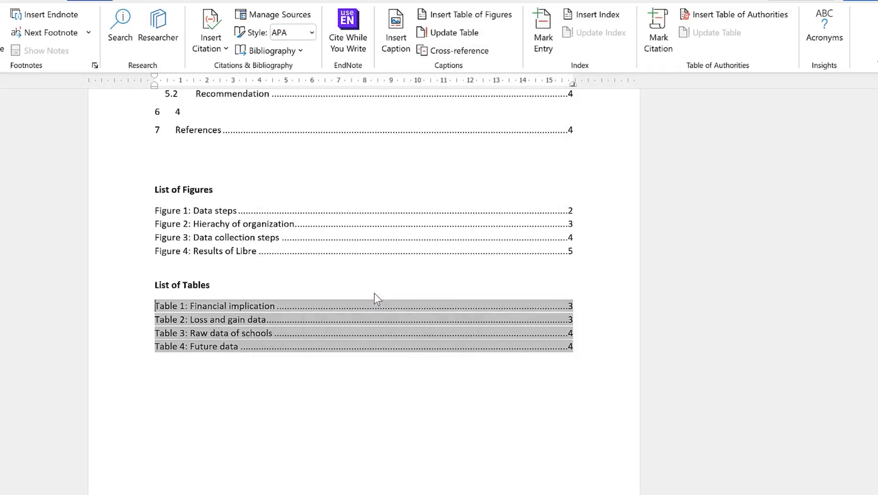
{"action": "left_click", "coordinate": [230, 358]}
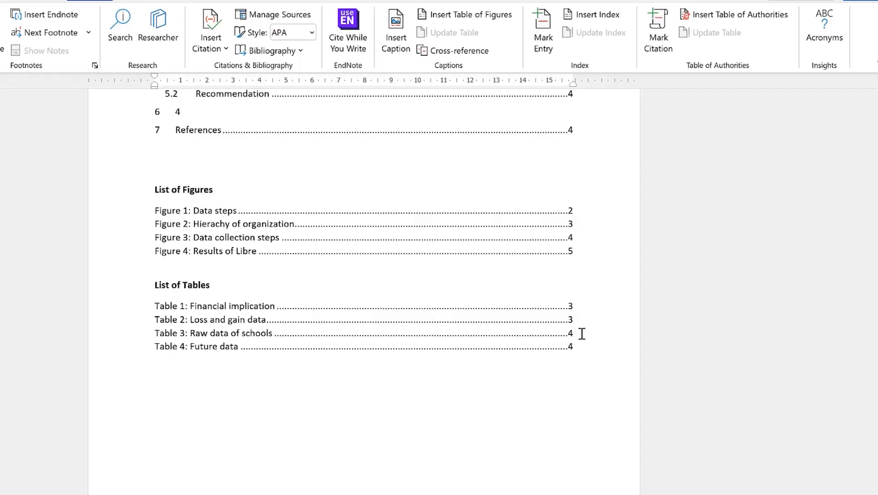
{"action": "scroll", "coordinate": [485, 346], "scroll_direction": "down", "scroll_amount": 1}
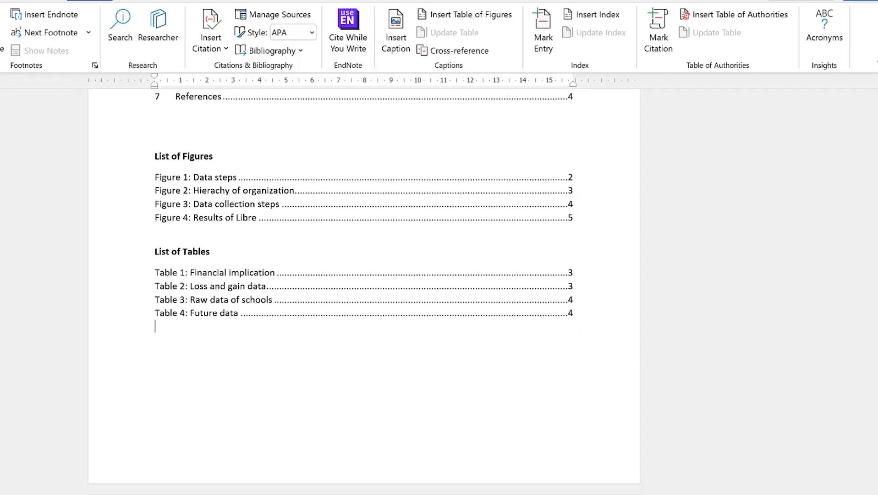
{"action": "left_click_drag", "start_coordinate": [876, 154], "coordinate": [876, 180]}
Review the four List of Tables entries, then place the cursor below the Lorem ipsum placeholder paragraph
{"action": "left_click_drag", "start_coordinate": [428, 315], "coordinate": [382, 249]}
{"action": "left_click", "coordinate": [398, 308]}
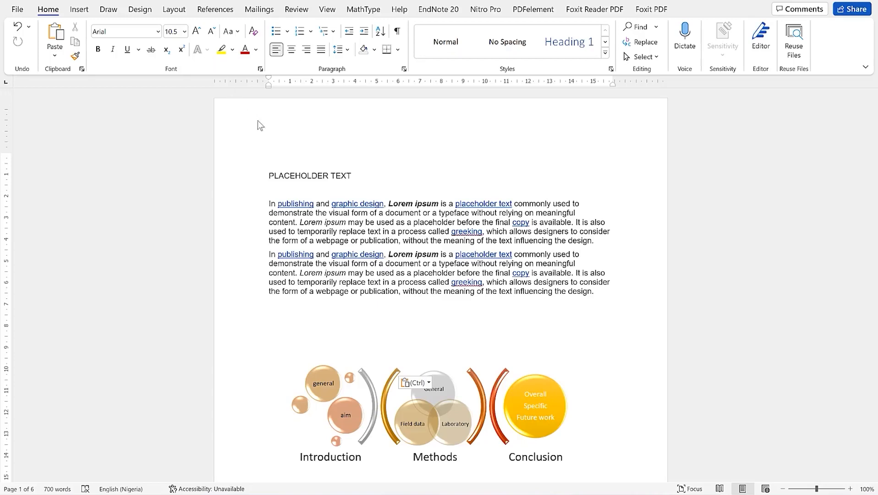
{"action": "scroll", "coordinate": [274, 185], "scroll_direction": "down", "scroll_amount": 3}
{"action": "left_click", "coordinate": [274, 181]}
{"action": "scroll", "coordinate": [277, 171], "scroll_direction": "up", "scroll_amount": 2}
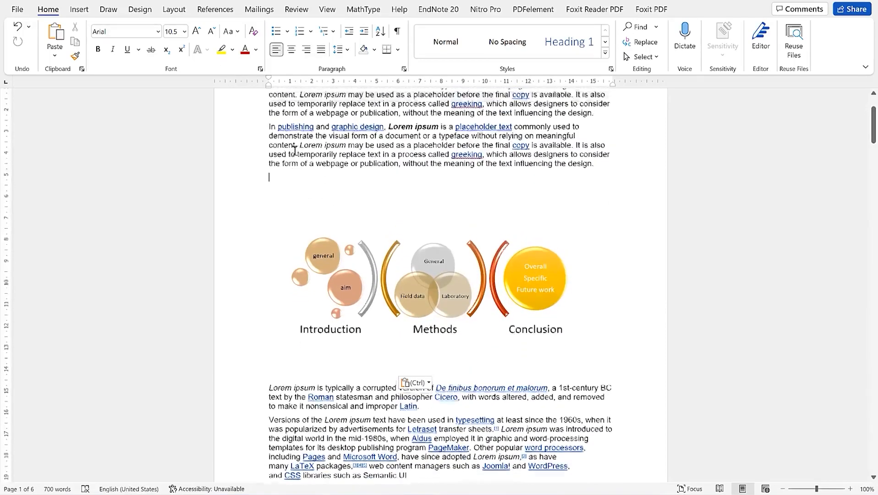
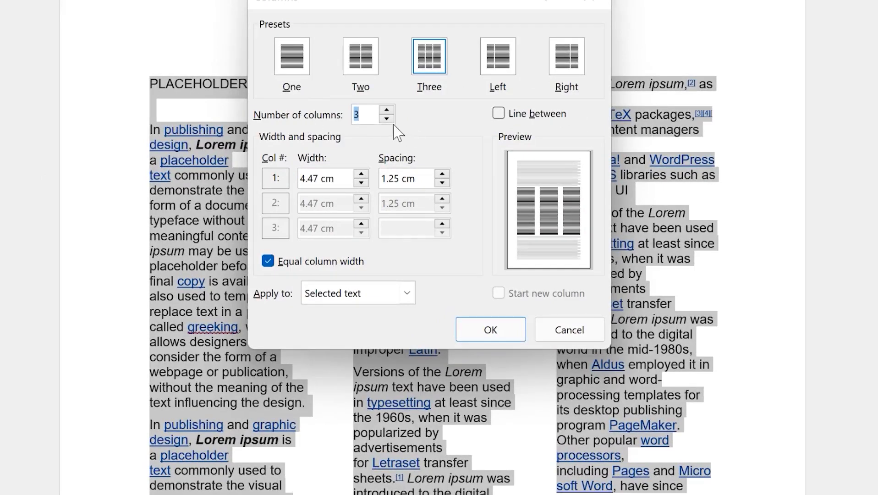
Set the selected text to three equal columns with Line between, applied to the selected text
{"action": "left_click", "coordinate": [390, 110]}
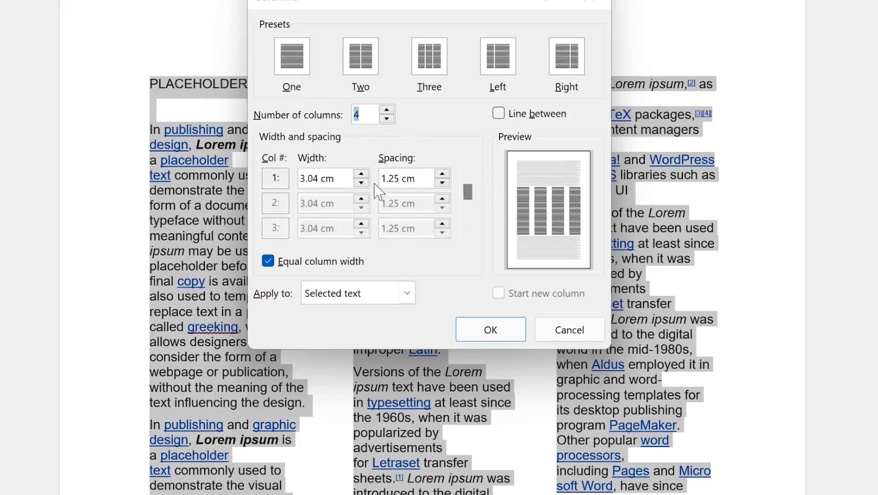
{"action": "left_click", "coordinate": [406, 293]}
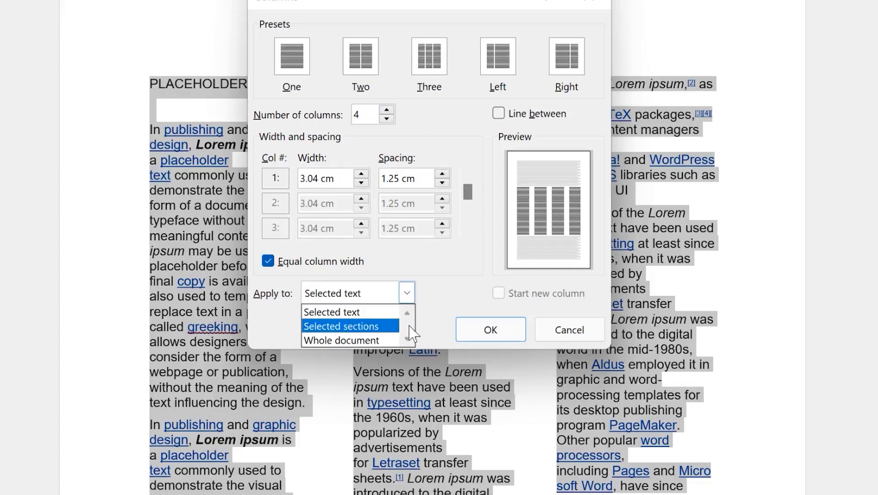
{"action": "left_click", "coordinate": [456, 279]}
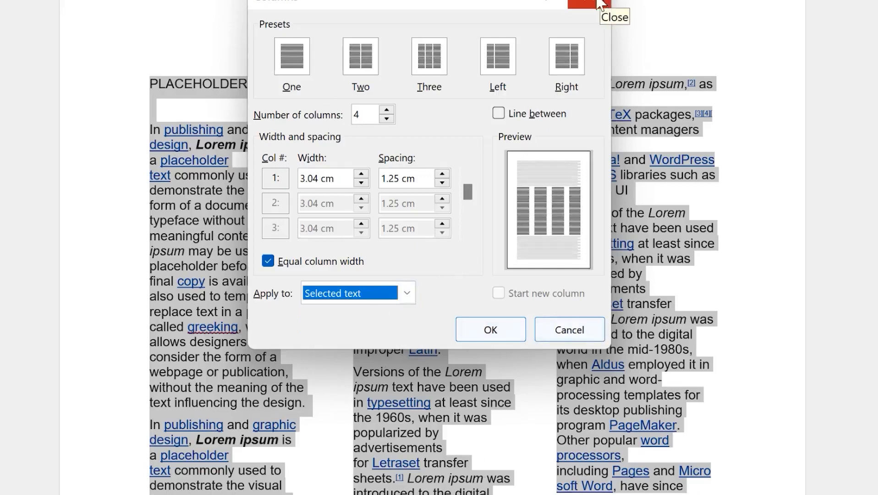
{"action": "left_click", "coordinate": [499, 114]}
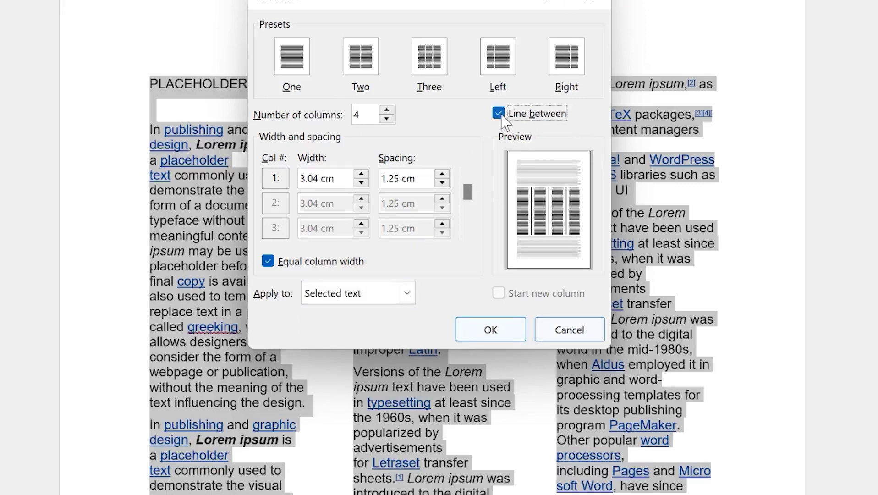
{"action": "left_click", "coordinate": [501, 114]}
{"action": "left_click", "coordinate": [501, 115]}
{"action": "left_click", "coordinate": [504, 115]}
{"action": "left_click", "coordinate": [524, 115]}
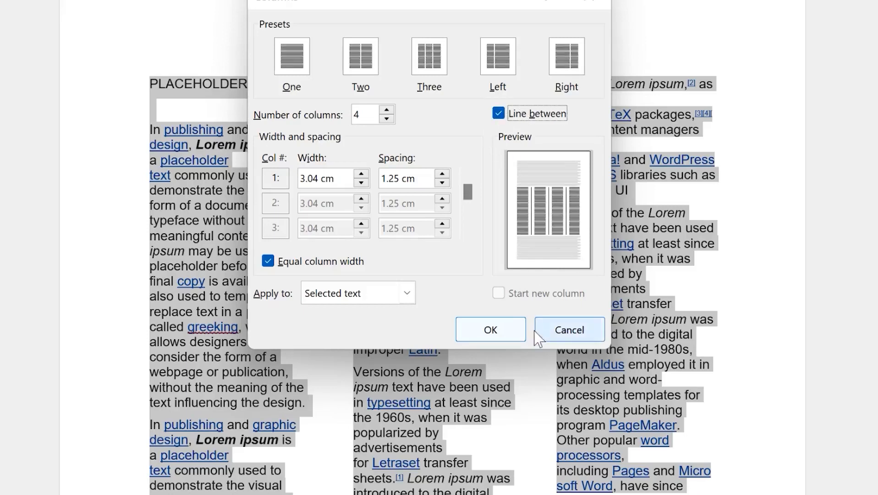
{"action": "left_click", "coordinate": [442, 72]}
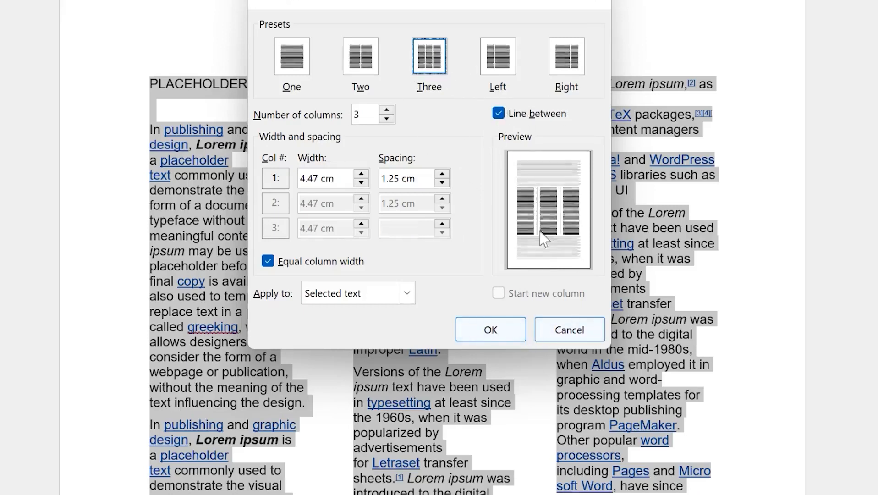
{"action": "left_click", "coordinate": [511, 333]}
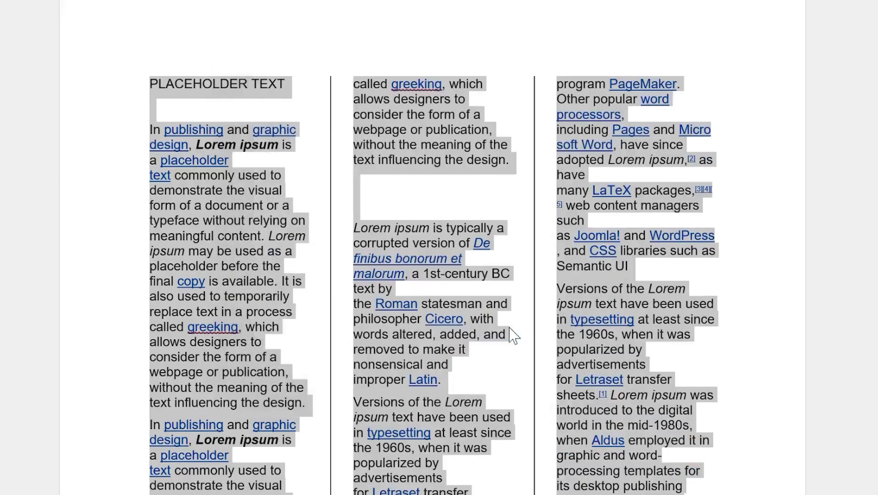
Deselect the text and check the three-column layout with its dividing lines
{"action": "scroll", "coordinate": [479, 325], "scroll_direction": "down", "scroll_amount": 3}
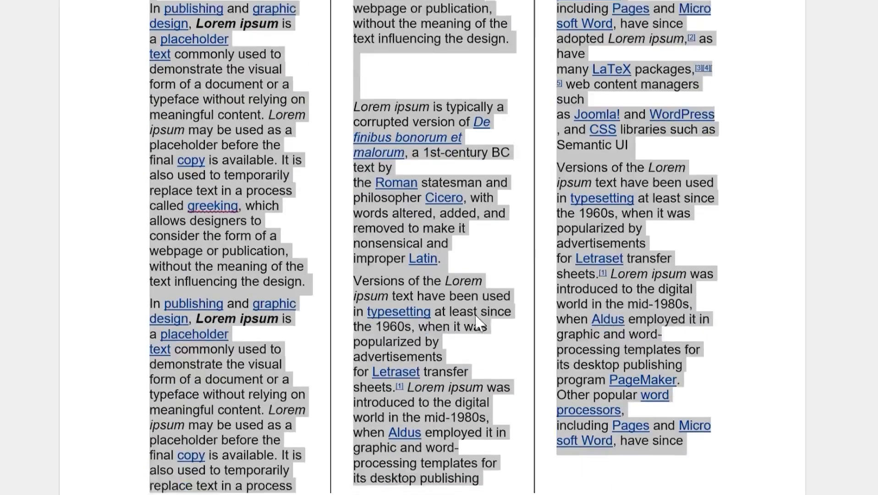
{"action": "left_click", "coordinate": [456, 211]}
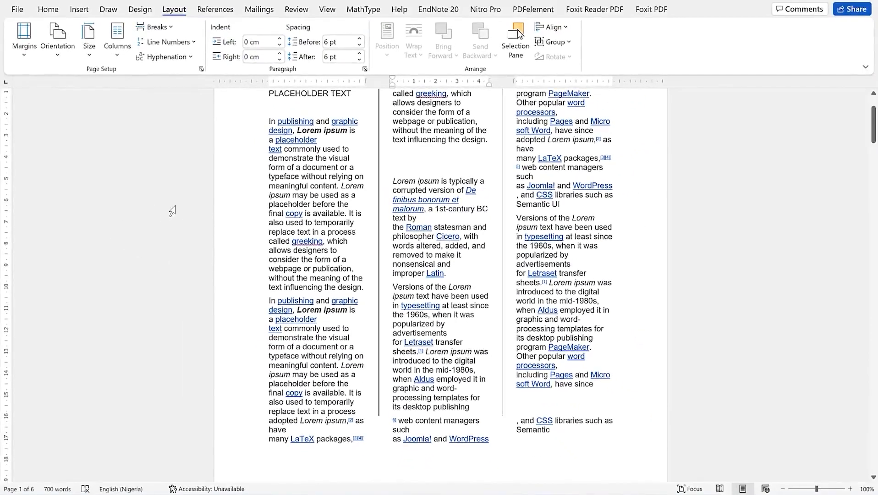
{"action": "scroll", "coordinate": [242, 242], "scroll_direction": "up", "scroll_amount": 2}
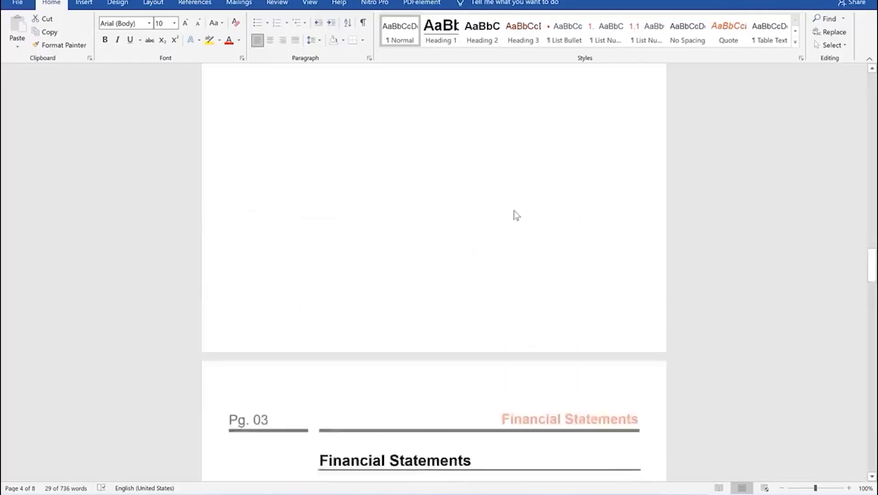
Scroll up through the Annual Report pages and place the caret at the top of the cover page
{"action": "scroll", "coordinate": [516, 215], "scroll_direction": "up", "scroll_amount": 15}
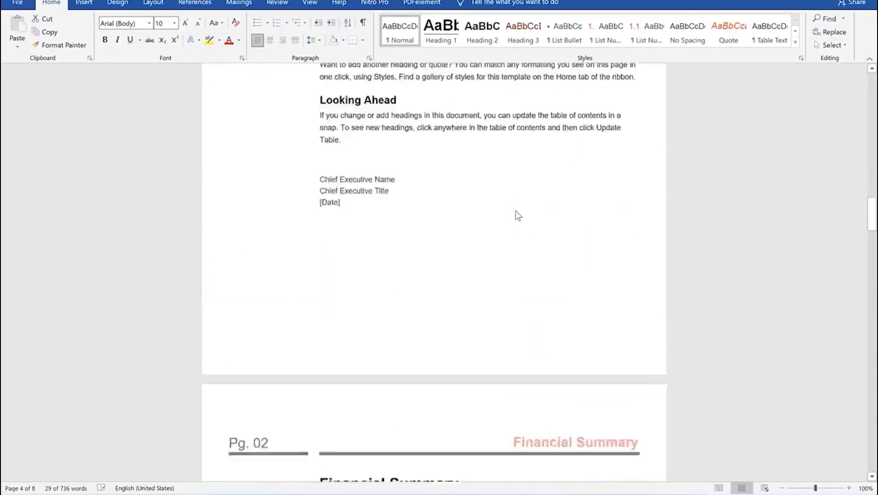
{"action": "scroll", "coordinate": [518, 215], "scroll_direction": "up", "scroll_amount": 5}
{"action": "scroll", "coordinate": [443, 200], "scroll_direction": "up", "scroll_amount": 5}
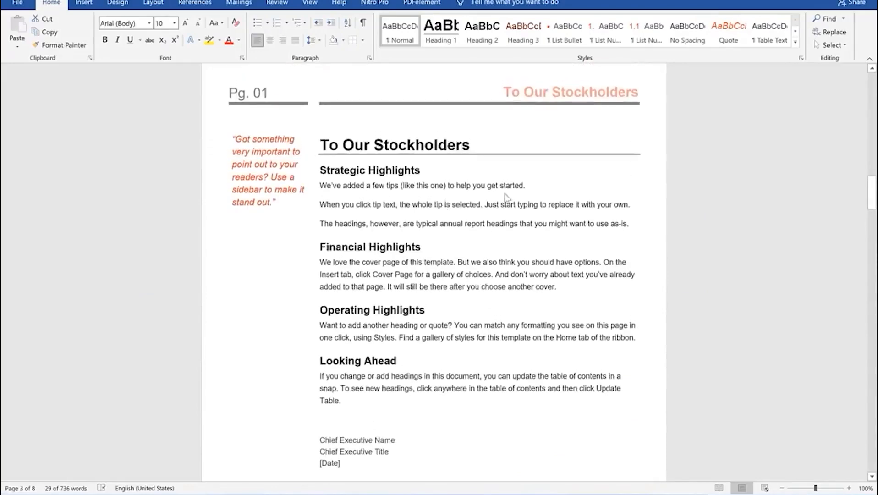
{"action": "scroll", "coordinate": [491, 190], "scroll_direction": "up", "scroll_amount": 14}
{"action": "scroll", "coordinate": [594, 184], "scroll_direction": "up", "scroll_amount": 18}
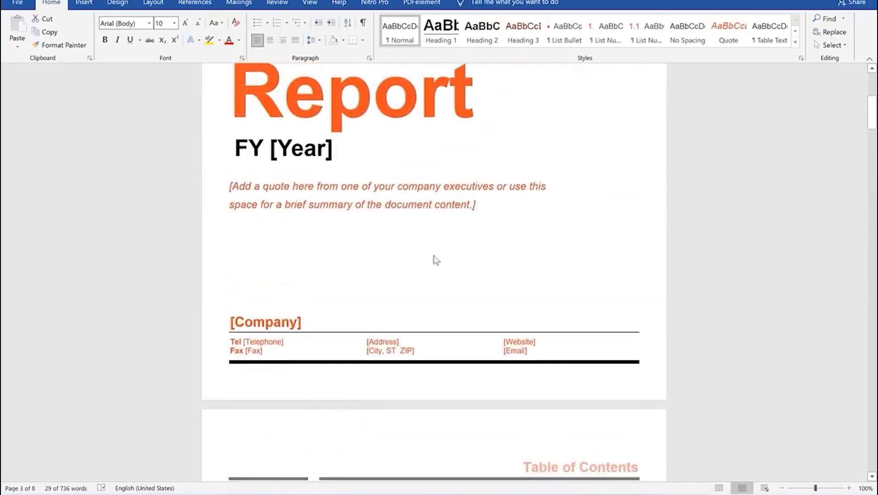
{"action": "scroll", "coordinate": [474, 274], "scroll_direction": "up", "scroll_amount": 4}
{"action": "scroll", "coordinate": [475, 271], "scroll_direction": "up", "scroll_amount": 1}
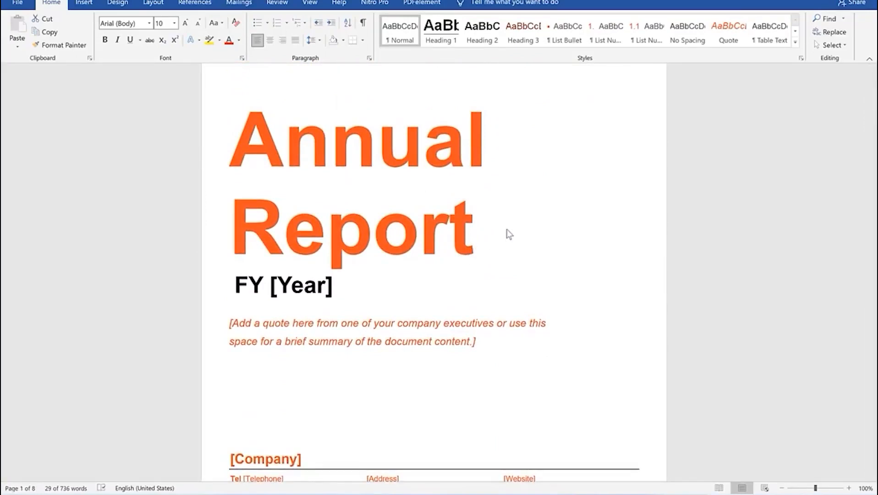
{"action": "scroll", "coordinate": [509, 234], "scroll_direction": "down", "scroll_amount": 20}
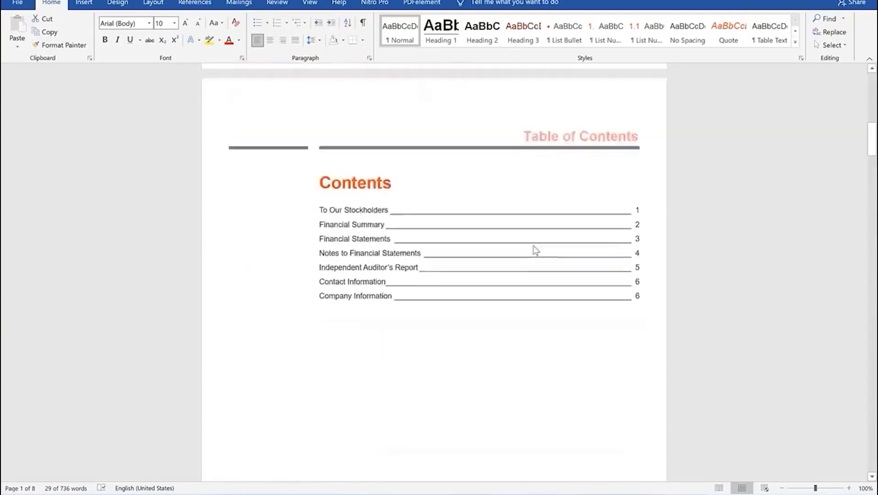
{"action": "scroll", "coordinate": [533, 252], "scroll_direction": "down", "scroll_amount": 3}
{"action": "scroll", "coordinate": [532, 251], "scroll_direction": "up", "scroll_amount": 1}
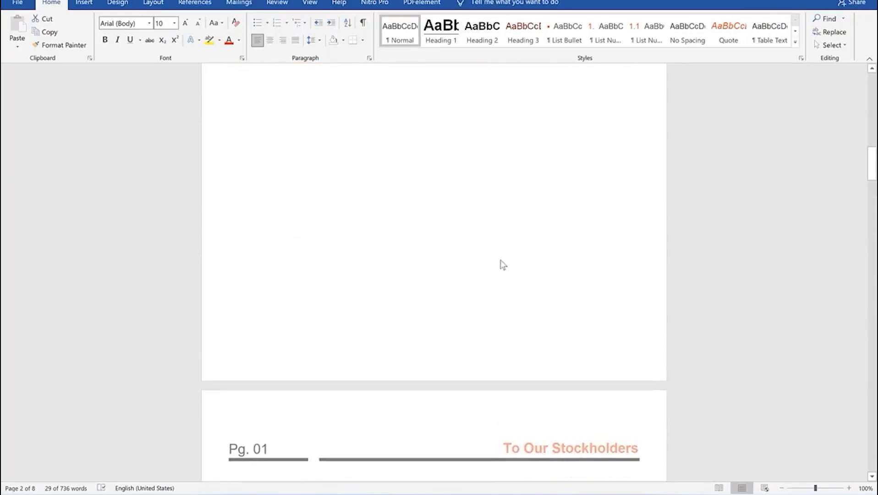
{"action": "scroll", "coordinate": [462, 235], "scroll_direction": "up", "scroll_amount": 10}
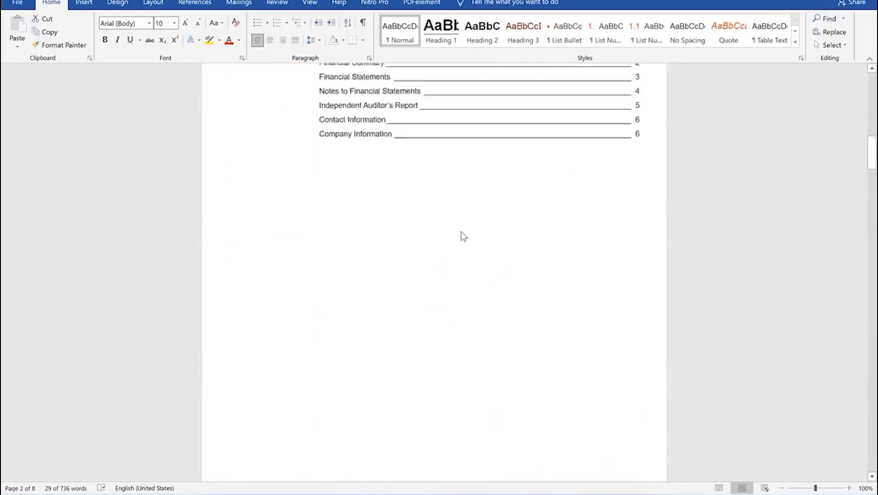
{"action": "scroll", "coordinate": [473, 227], "scroll_direction": "up", "scroll_amount": 10}
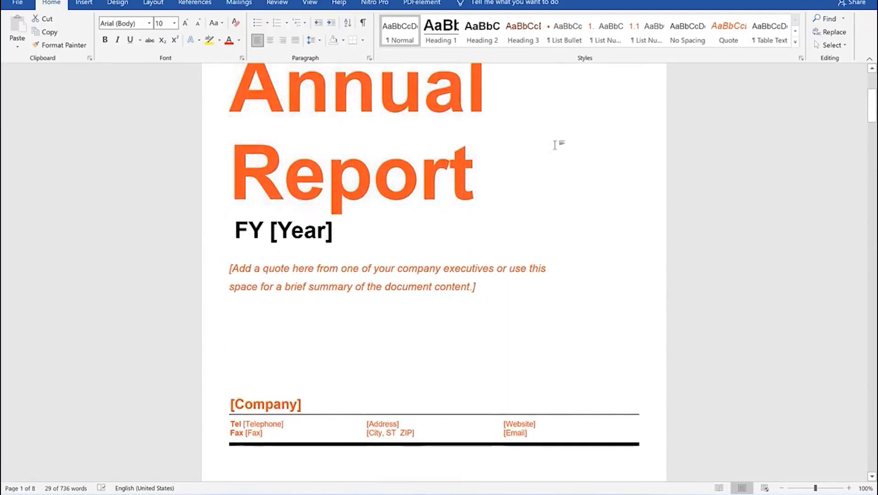
{"action": "left_click", "coordinate": [515, 178]}
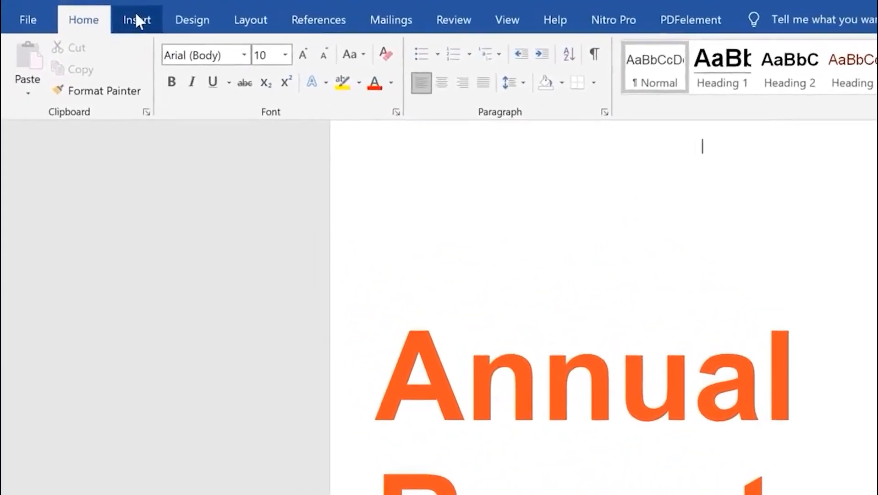
Browse the Insert Page Number galleries (Top of Page, Page Margins, Current Position), ending at Bottom of Page
{"action": "left_click", "coordinate": [84, 3]}
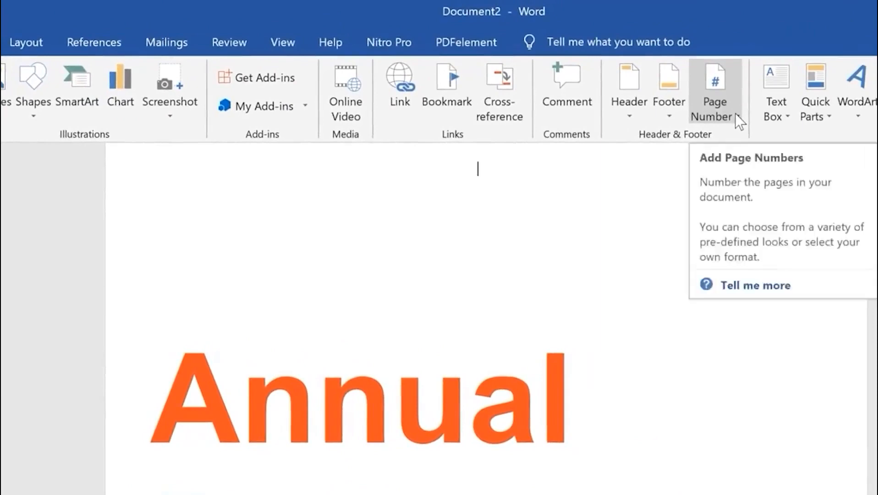
{"action": "left_click", "coordinate": [735, 113]}
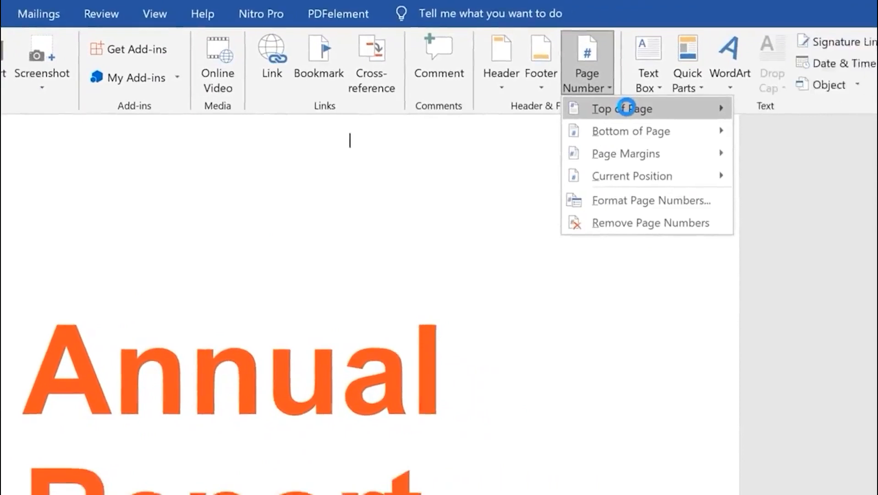
{"action": "left_click", "coordinate": [626, 108]}
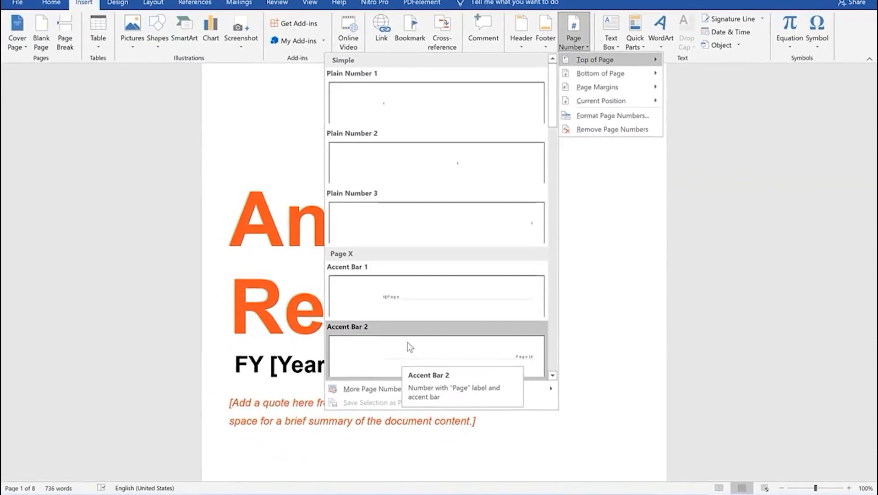
{"action": "scroll", "coordinate": [410, 347], "scroll_direction": "down", "scroll_amount": 10}
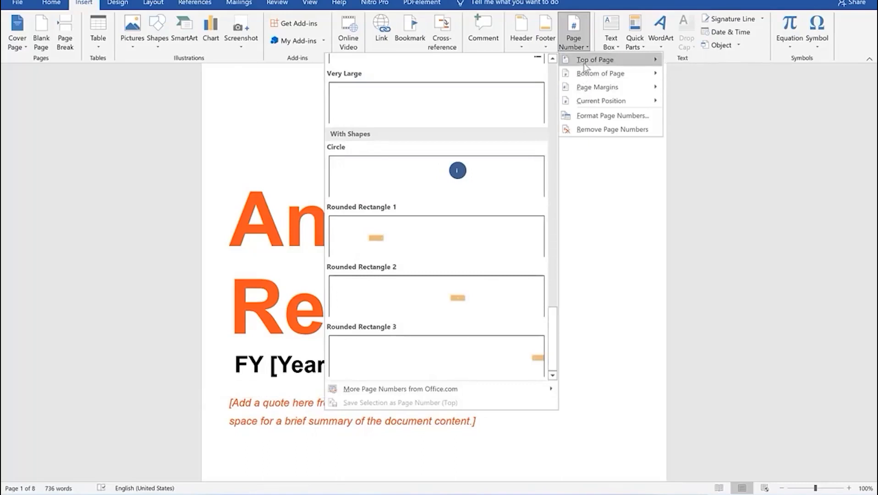
{"action": "mouse_move", "coordinate": [593, 77]}
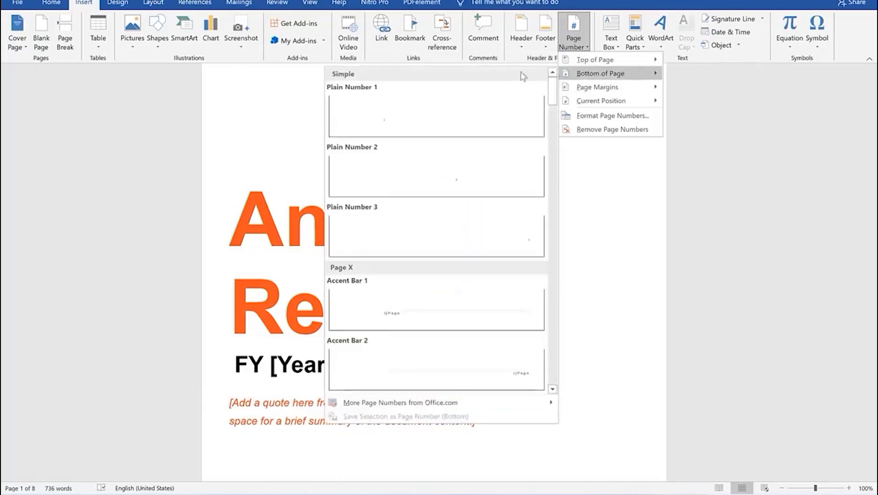
{"action": "scroll", "coordinate": [509, 266], "scroll_direction": "down", "scroll_amount": 5}
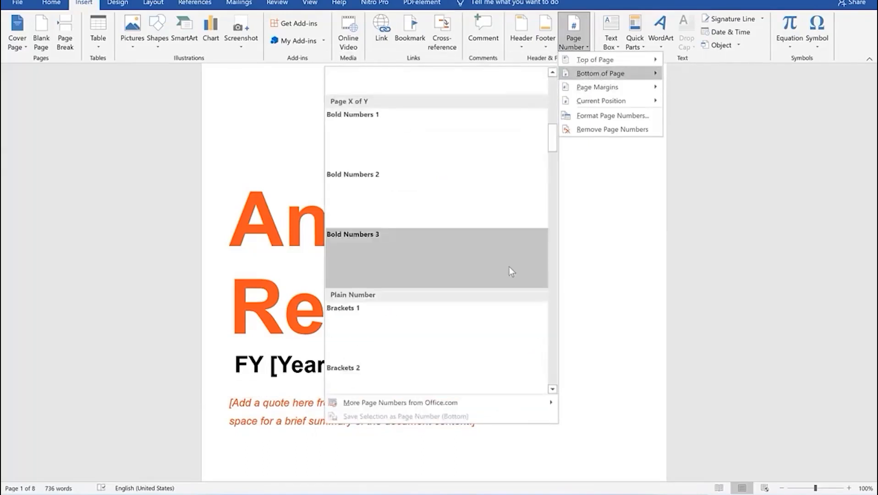
{"action": "scroll", "coordinate": [509, 267], "scroll_direction": "down", "scroll_amount": 3}
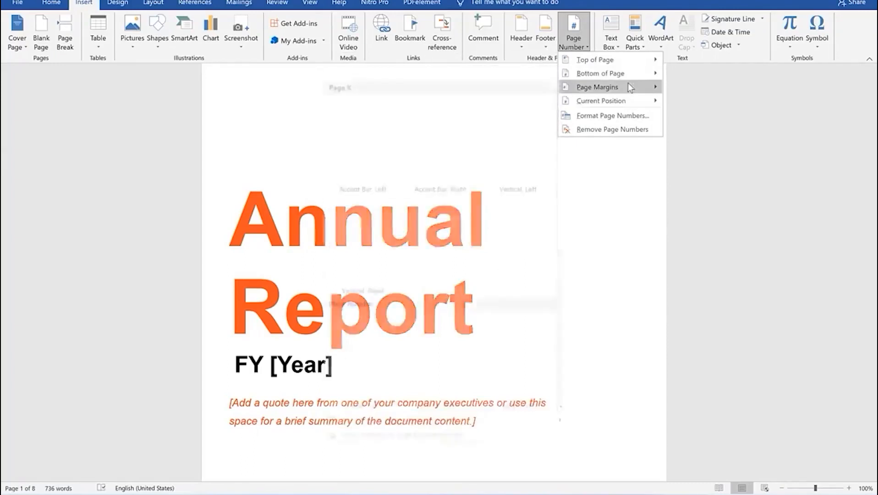
{"action": "mouse_move", "coordinate": [628, 82]}
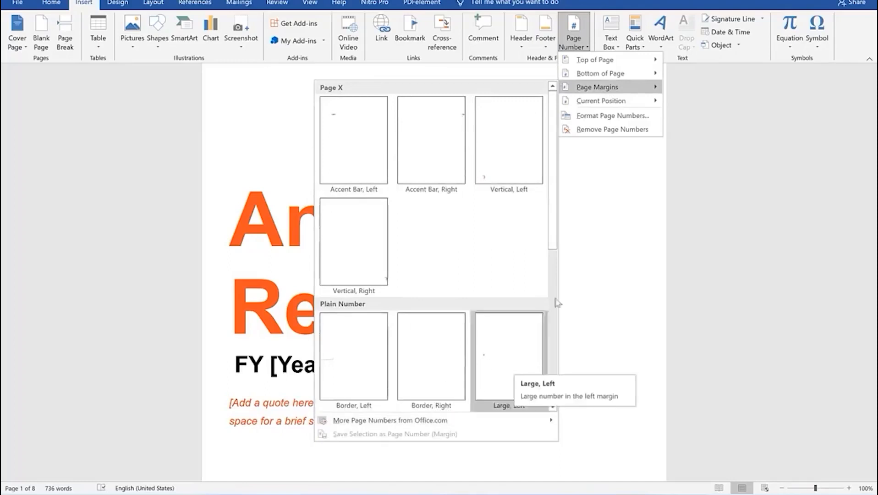
{"action": "mouse_move", "coordinate": [621, 105]}
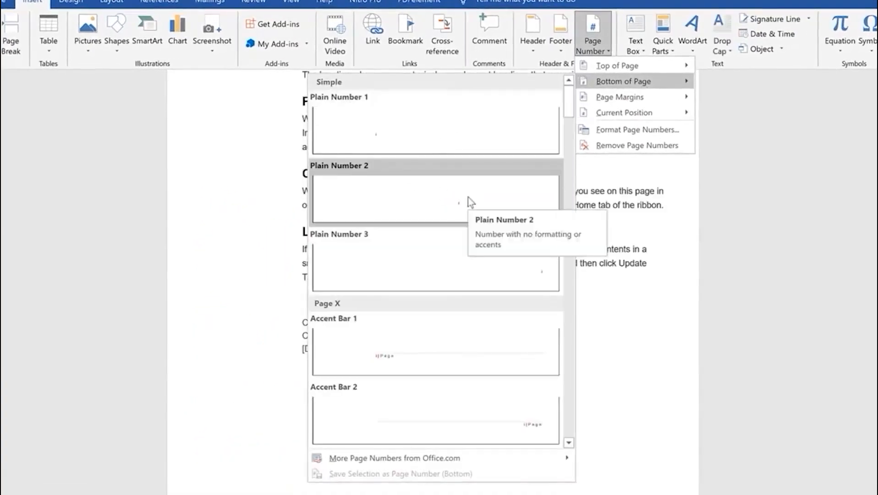
Insert a plain bottom page number, return to the body, and scroll to the INTRODUCTION page
{"action": "left_click", "coordinate": [468, 197]}
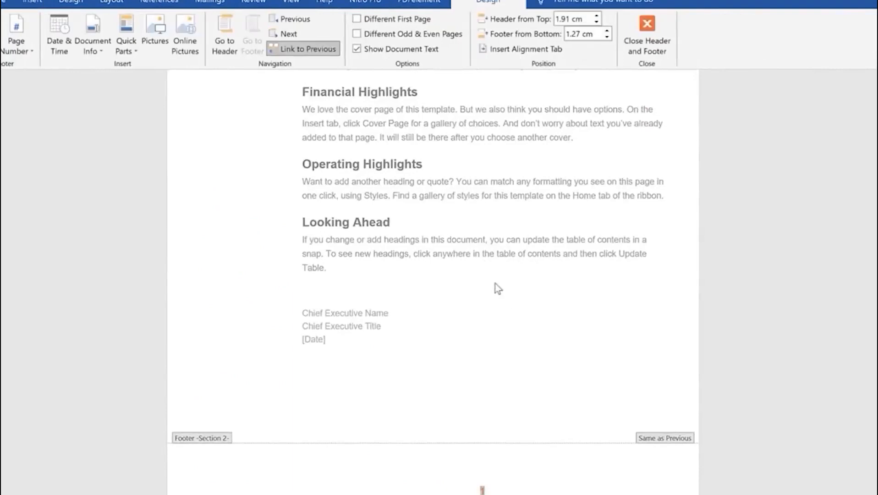
{"action": "double_click", "coordinate": [486, 285]}
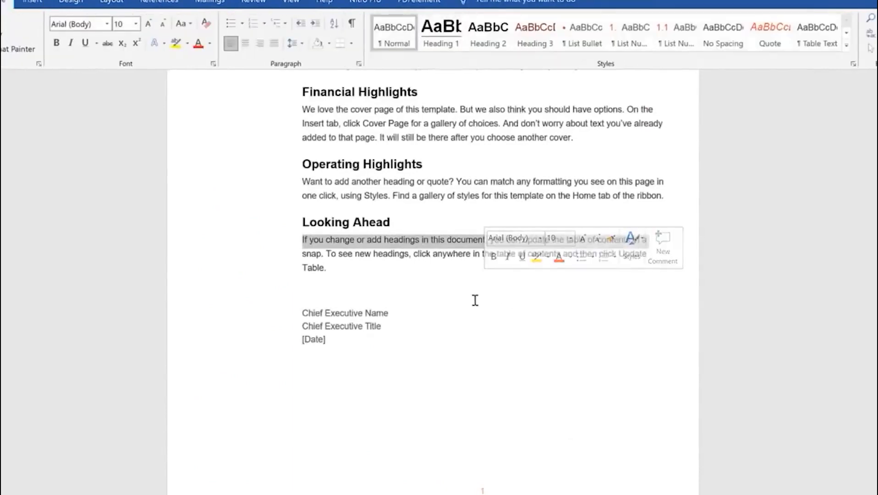
{"action": "scroll", "coordinate": [475, 300], "scroll_direction": "down", "scroll_amount": 3}
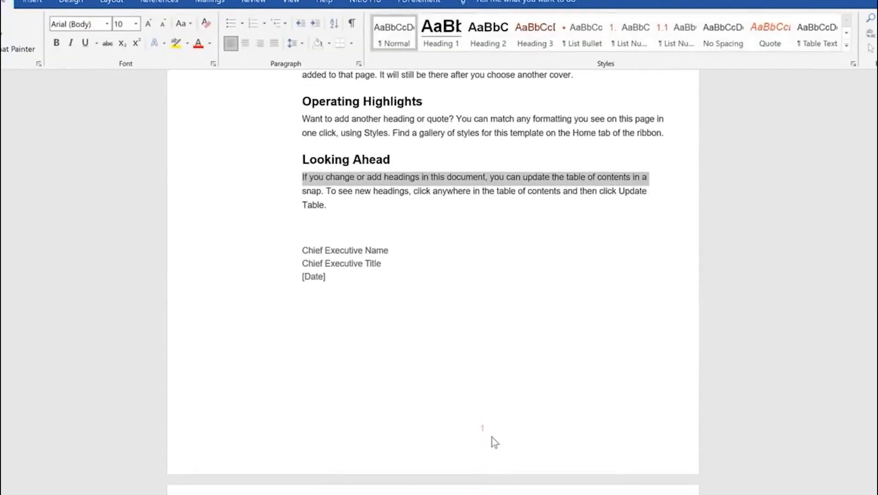
{"action": "scroll", "coordinate": [490, 439], "scroll_direction": "down", "scroll_amount": 20}
{"action": "scroll", "coordinate": [486, 420], "scroll_direction": "down", "scroll_amount": 3}
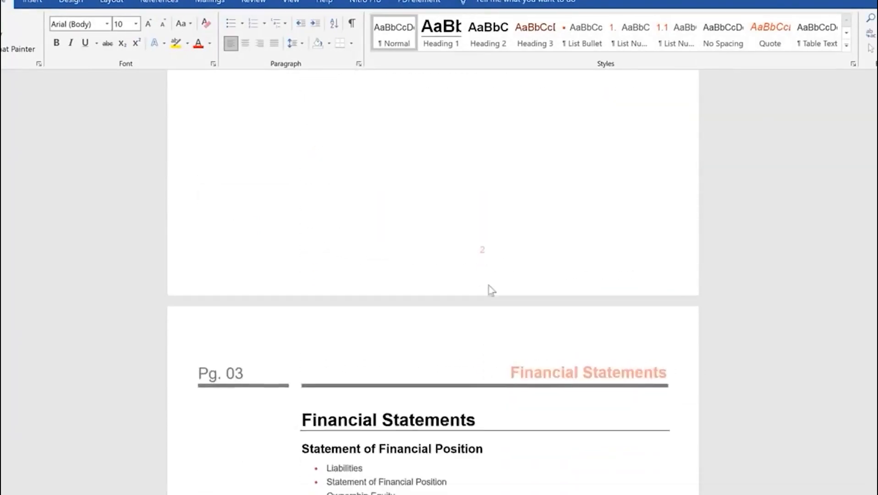
{"action": "scroll", "coordinate": [488, 336], "scroll_direction": "down", "scroll_amount": 5}
{"action": "scroll", "coordinate": [479, 339], "scroll_direction": "down", "scroll_amount": 18}
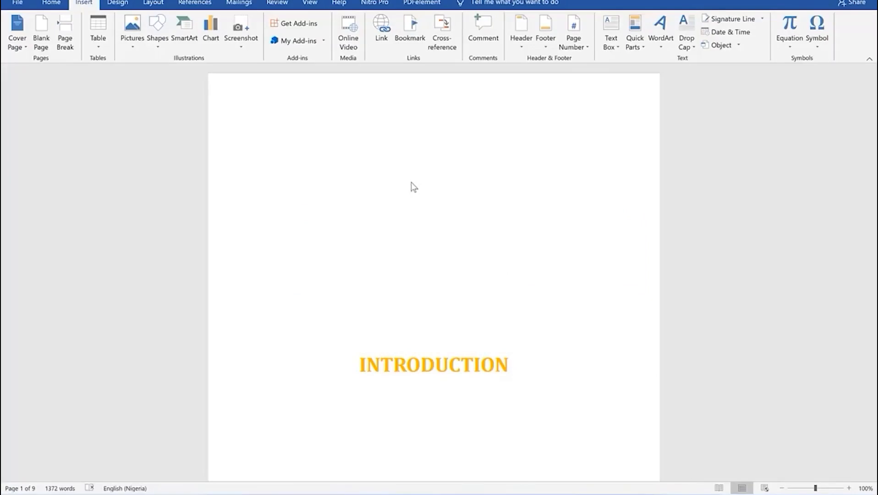
Add Plain Number 2 centred page numbers at the bottom of pages, then close Header and Footer
{"action": "scroll", "coordinate": [408, 199], "scroll_direction": "down", "scroll_amount": 8}
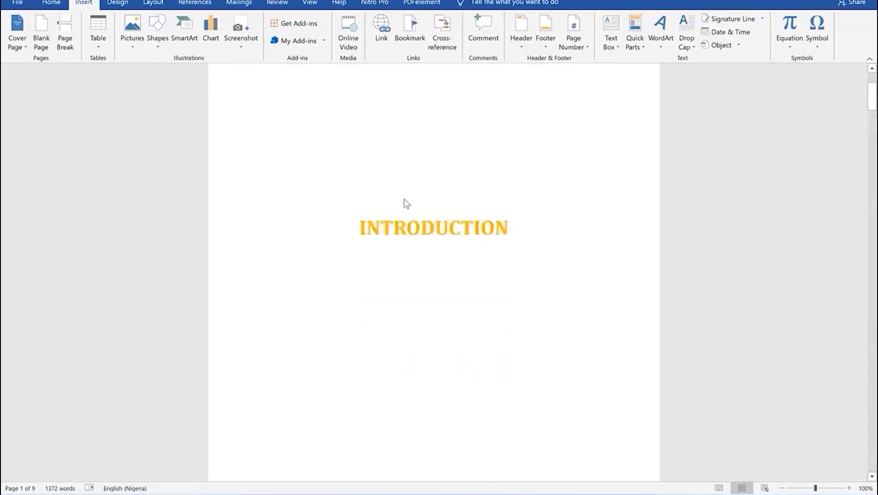
{"action": "scroll", "coordinate": [407, 203], "scroll_direction": "down", "scroll_amount": 5}
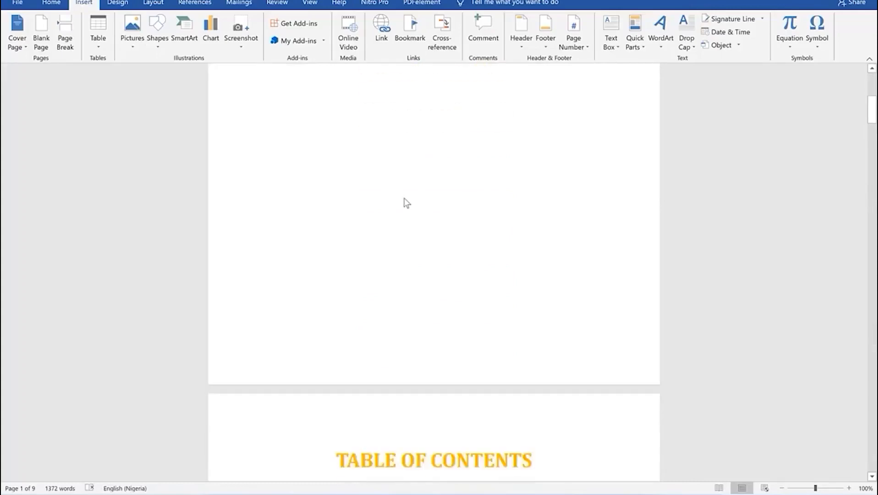
{"action": "scroll", "coordinate": [408, 201], "scroll_direction": "up", "scroll_amount": 6}
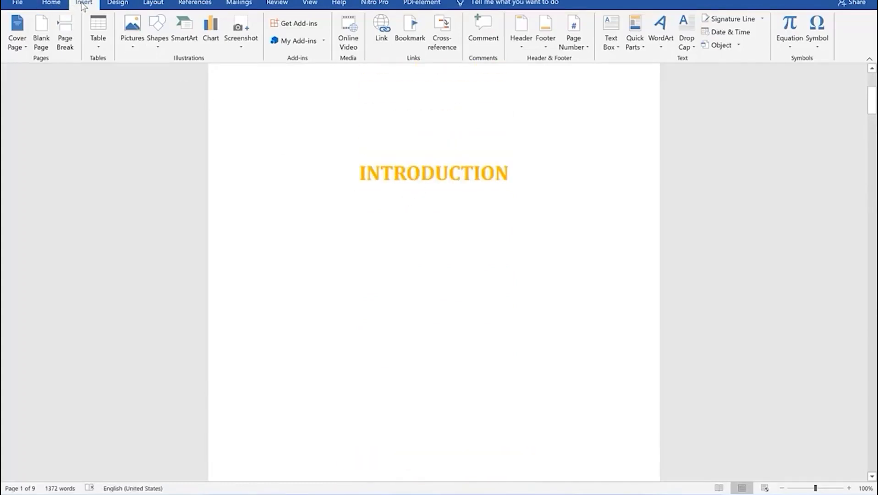
{"action": "left_click", "coordinate": [582, 46]}
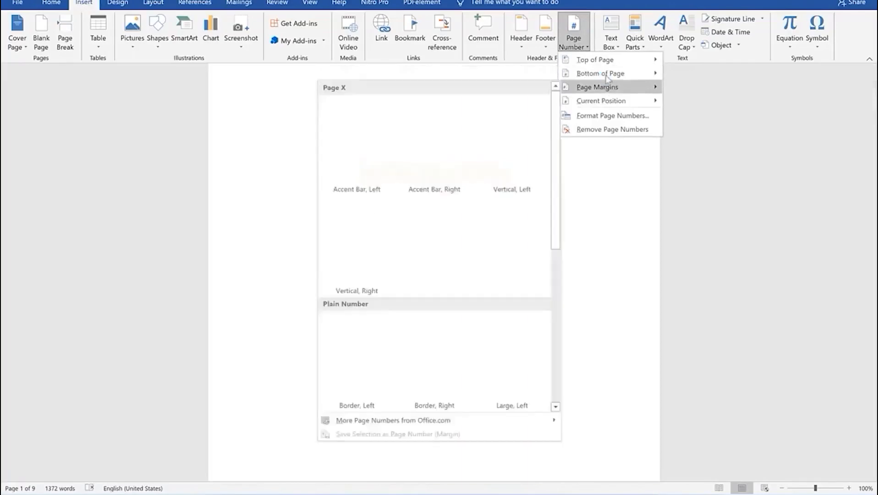
{"action": "mouse_move", "coordinate": [607, 79]}
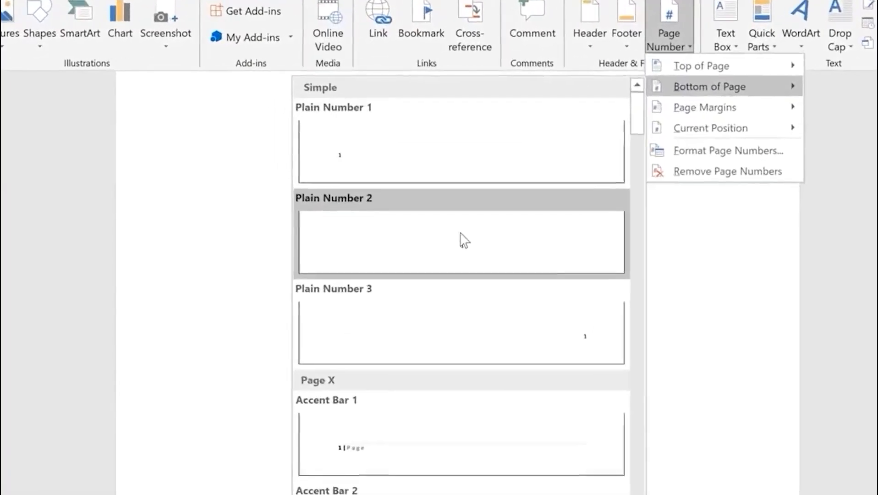
{"action": "left_click", "coordinate": [437, 185]}
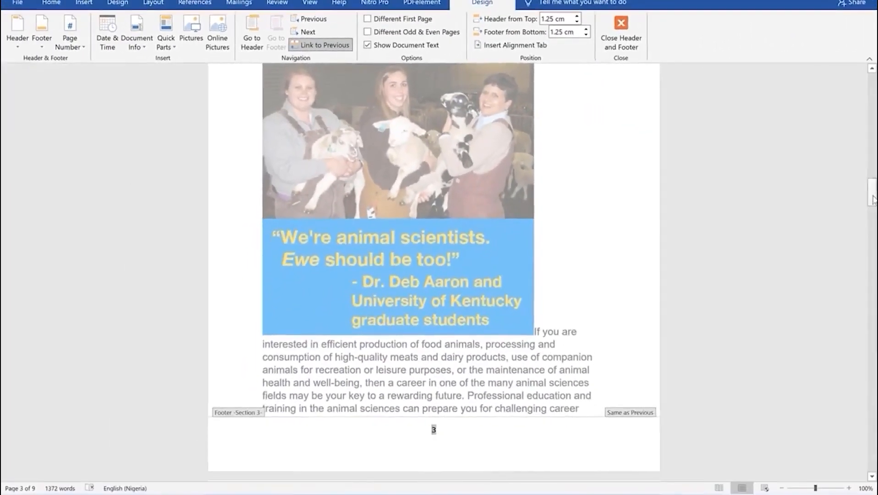
{"action": "left_click_drag", "start_coordinate": [874, 185], "coordinate": [870, 85]}
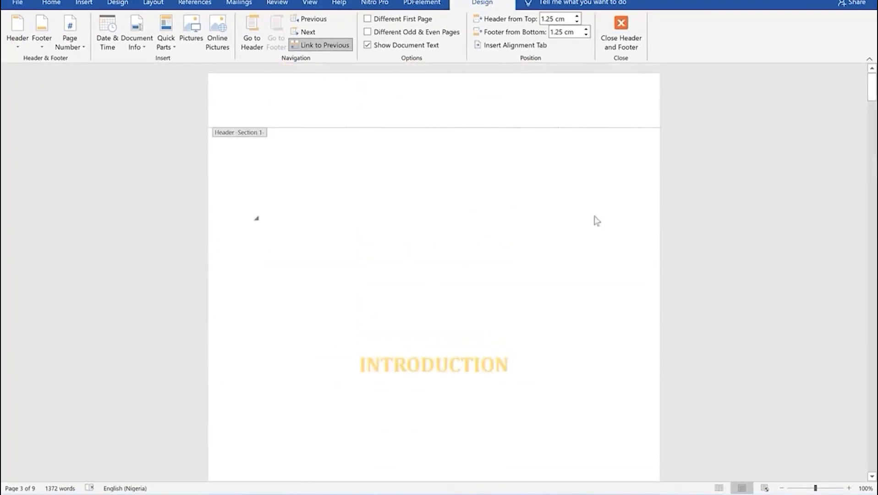
{"action": "left_click", "coordinate": [618, 32]}
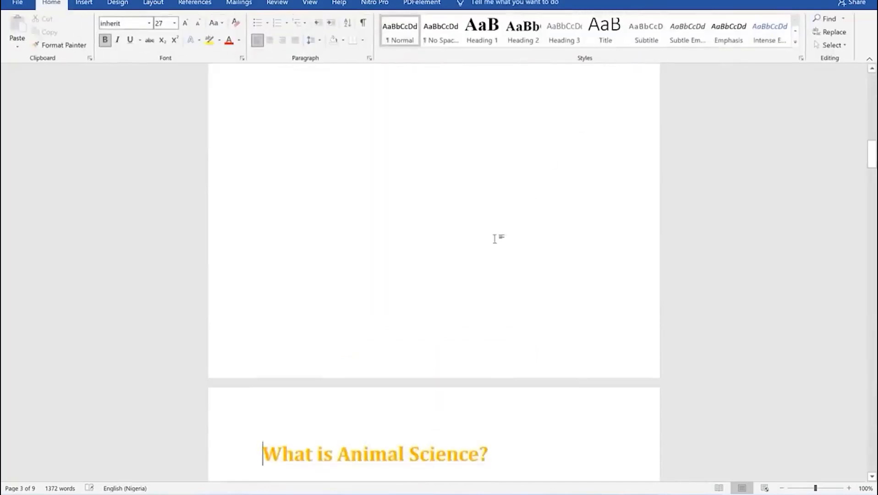
{"action": "scroll", "coordinate": [494, 238], "scroll_direction": "up", "scroll_amount": 15}
{"action": "scroll", "coordinate": [495, 211], "scroll_direction": "up", "scroll_amount": 5}
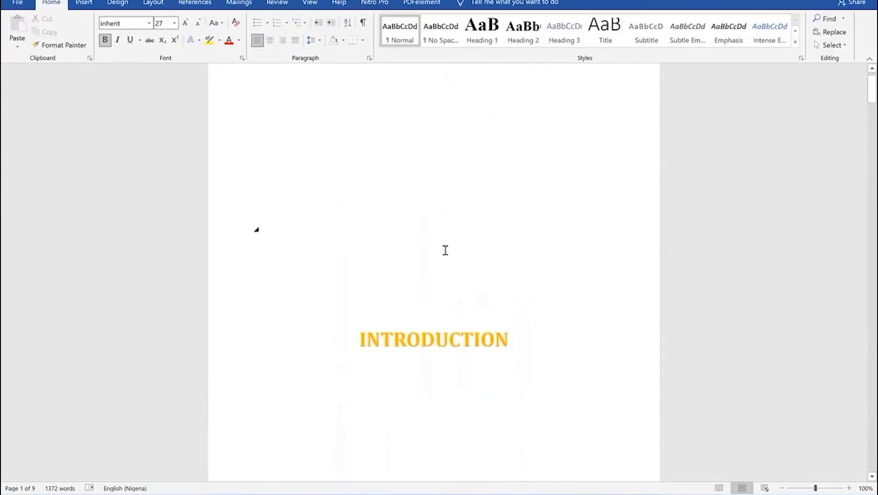
Insert a Next Page section break just before the 'What is Animal Science?' heading
{"action": "scroll", "coordinate": [445, 250], "scroll_direction": "down", "scroll_amount": 12}
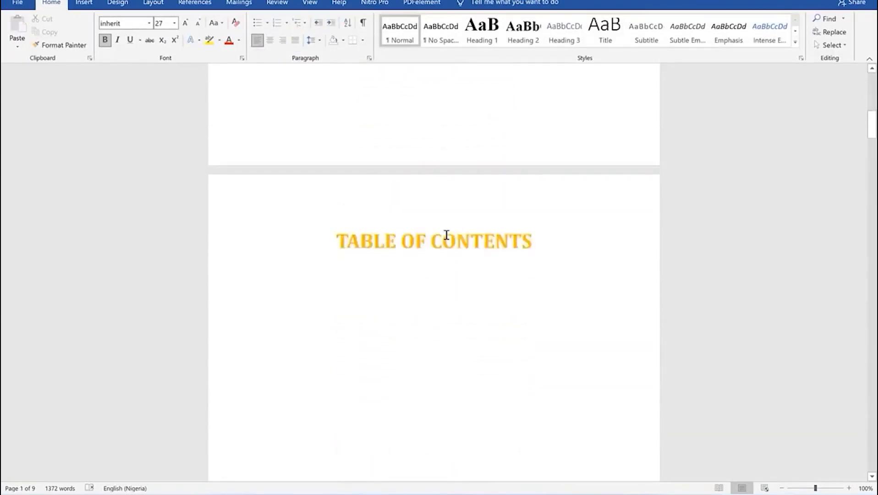
{"action": "scroll", "coordinate": [446, 235], "scroll_direction": "down", "scroll_amount": 1}
{"action": "scroll", "coordinate": [429, 219], "scroll_direction": "down", "scroll_amount": 6}
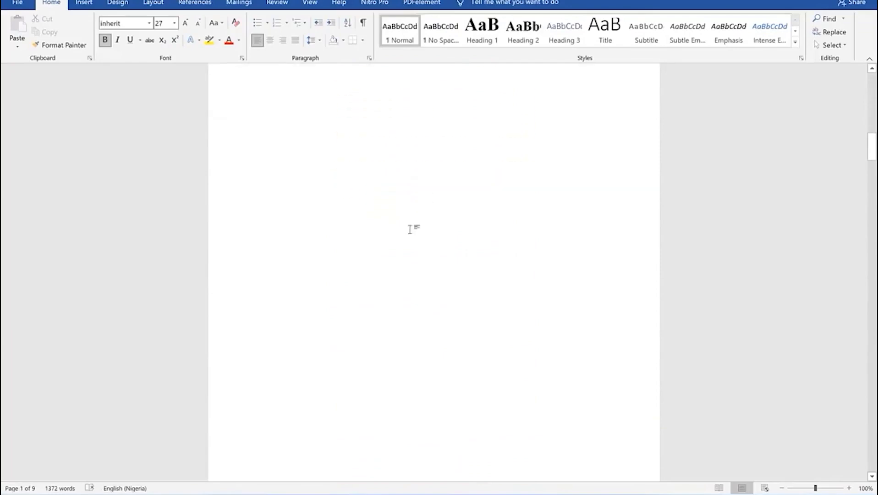
{"action": "scroll", "coordinate": [434, 213], "scroll_direction": "down", "scroll_amount": 2}
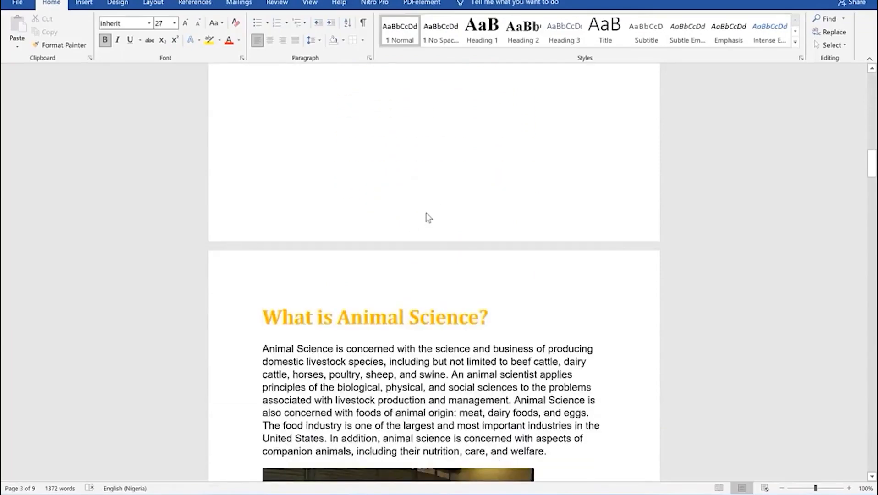
{"action": "scroll", "coordinate": [430, 217], "scroll_direction": "down", "scroll_amount": 3}
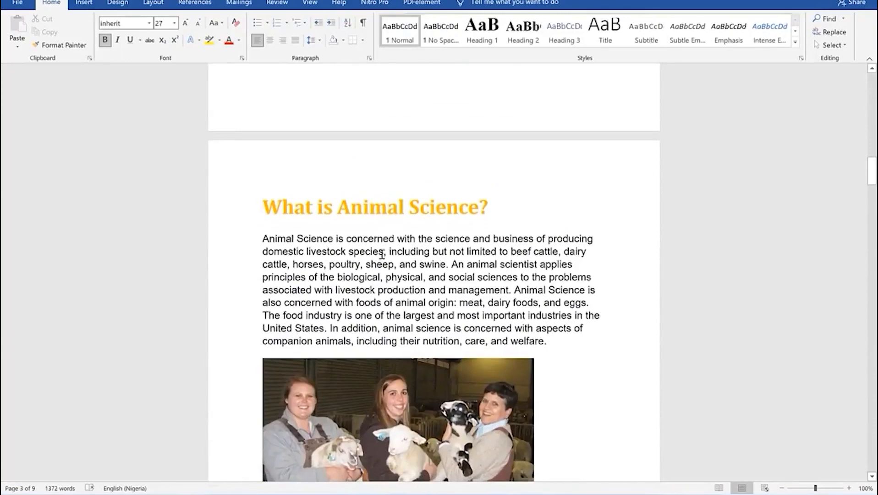
{"action": "scroll", "coordinate": [380, 254], "scroll_direction": "down", "scroll_amount": 3}
{"action": "scroll", "coordinate": [375, 263], "scroll_direction": "down", "scroll_amount": 1}
{"action": "scroll", "coordinate": [290, 261], "scroll_direction": "up", "scroll_amount": 5}
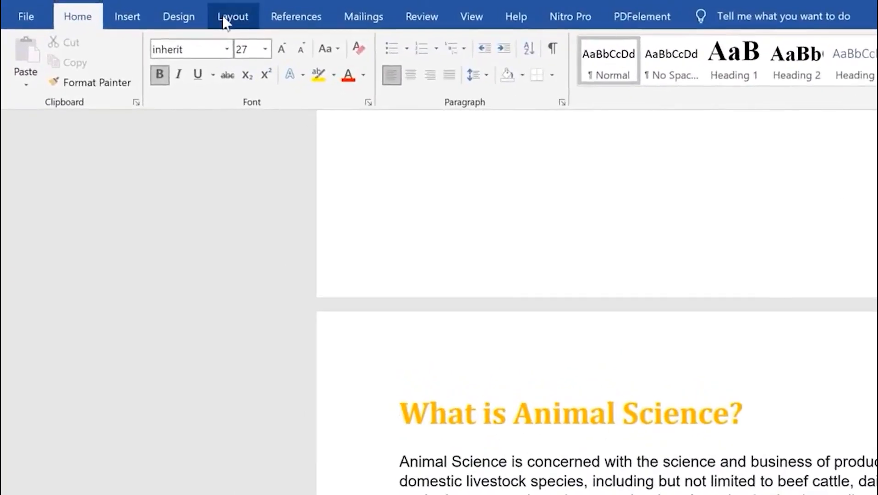
{"action": "left_click", "coordinate": [224, 18]}
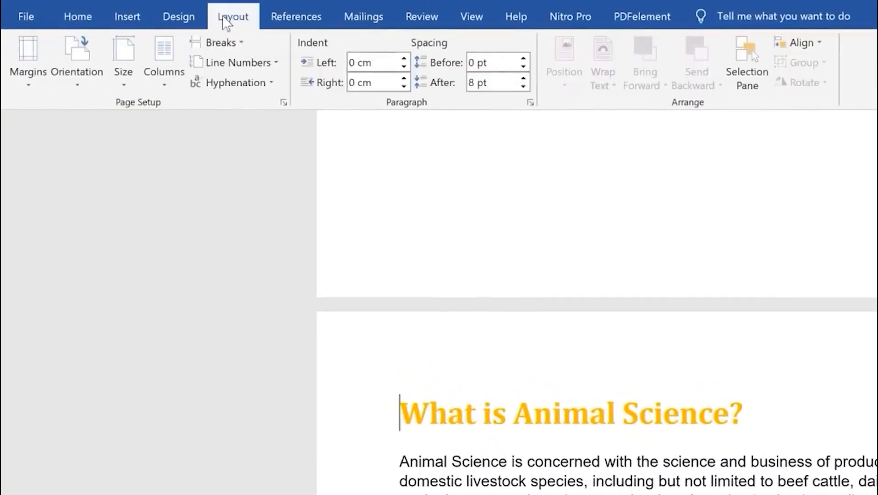
{"action": "left_click", "coordinate": [239, 40]}
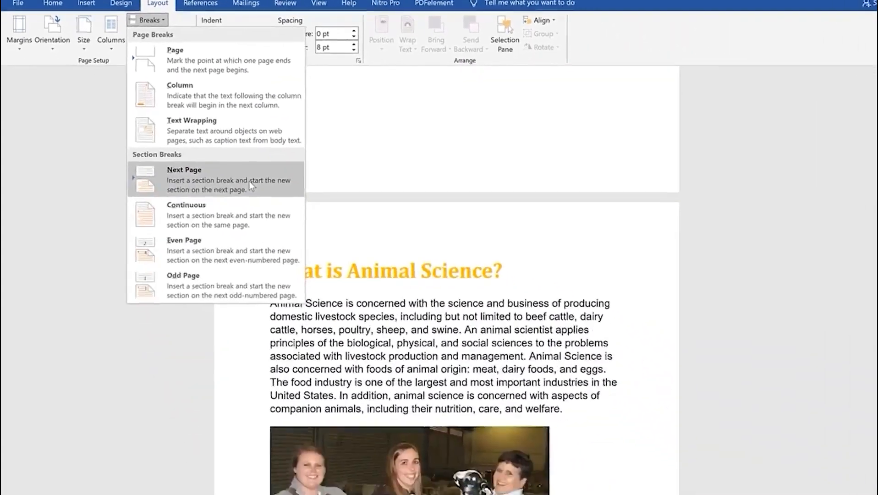
{"action": "left_click", "coordinate": [375, 285]}
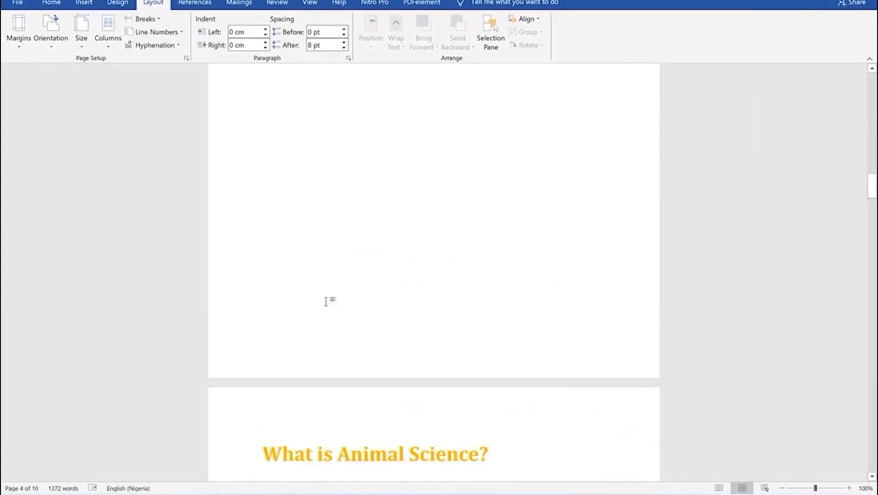
Scroll around the new blank page to check the section break result
{"action": "scroll", "coordinate": [380, 371], "scroll_direction": "down", "scroll_amount": 3}
{"action": "scroll", "coordinate": [387, 369], "scroll_direction": "down", "scroll_amount": 5}
{"action": "scroll", "coordinate": [399, 298], "scroll_direction": "up", "scroll_amount": 4}
{"action": "scroll", "coordinate": [399, 297], "scroll_direction": "up", "scroll_amount": 10}
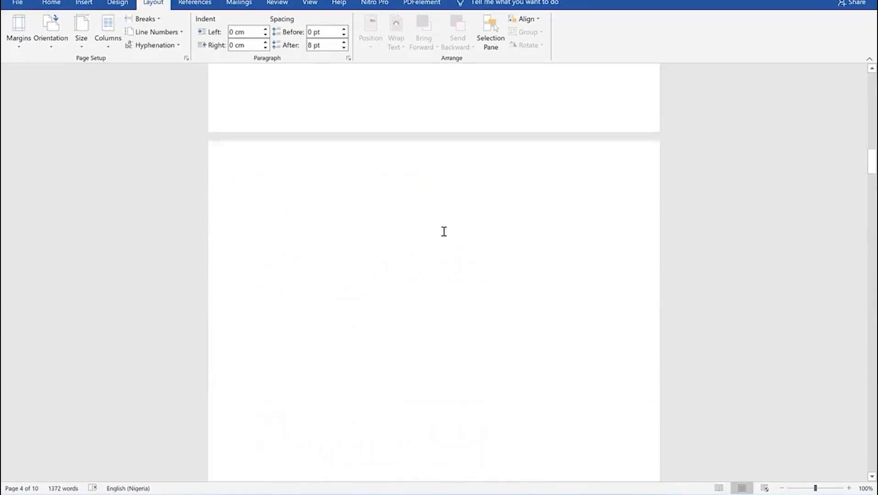
{"action": "scroll", "coordinate": [476, 182], "scroll_direction": "up", "scroll_amount": 8}
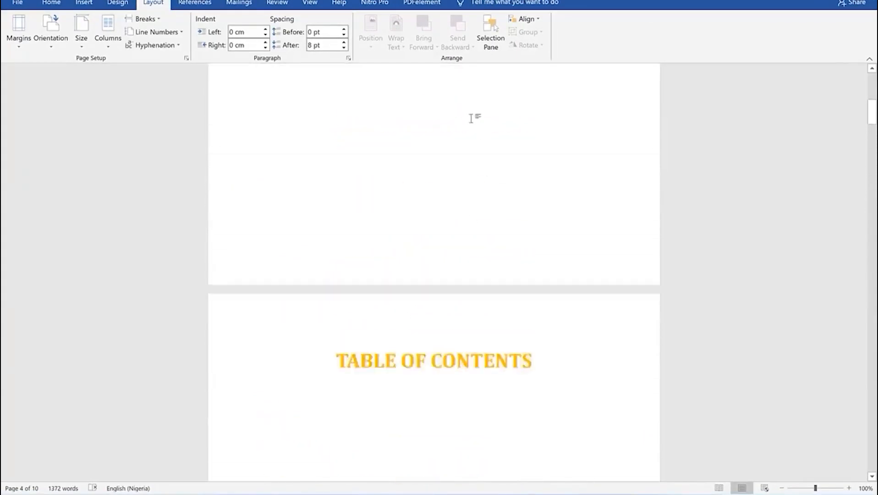
{"action": "scroll", "coordinate": [469, 130], "scroll_direction": "down", "scroll_amount": 18}
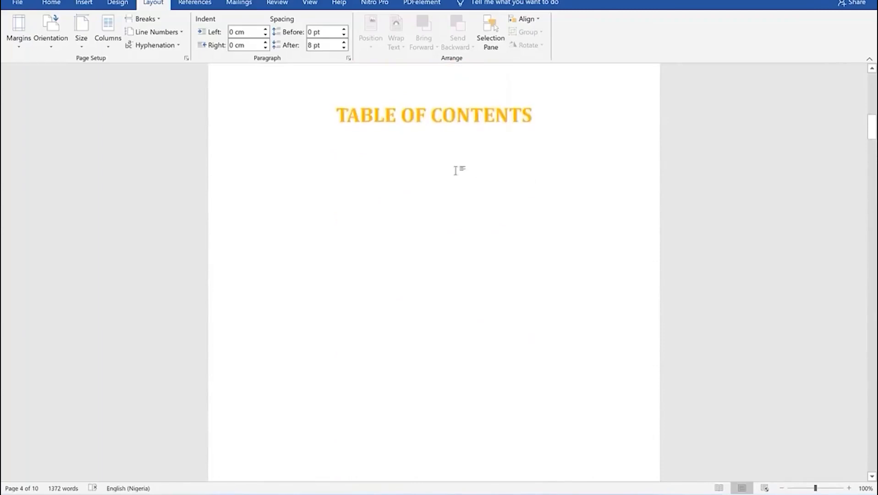
{"action": "scroll", "coordinate": [451, 176], "scroll_direction": "down", "scroll_amount": 13}
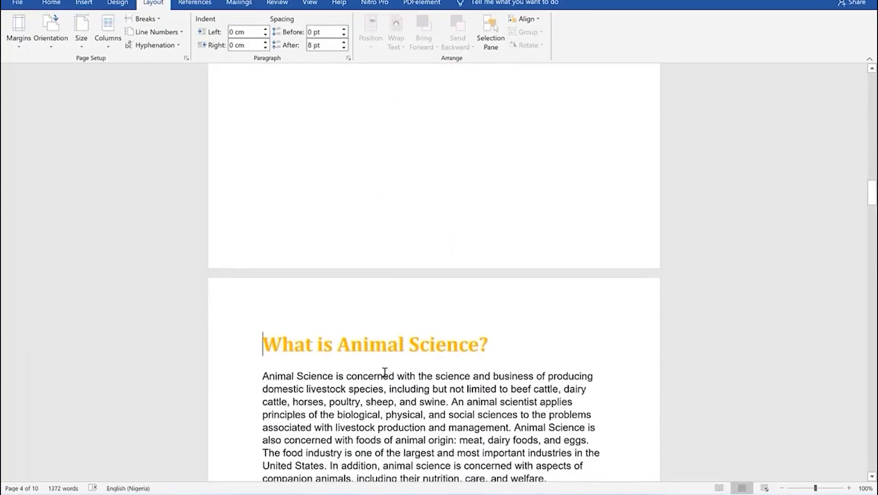
Add centred Bottom of Page numbers to the new section's footer
{"action": "left_click", "coordinate": [82, 4]}
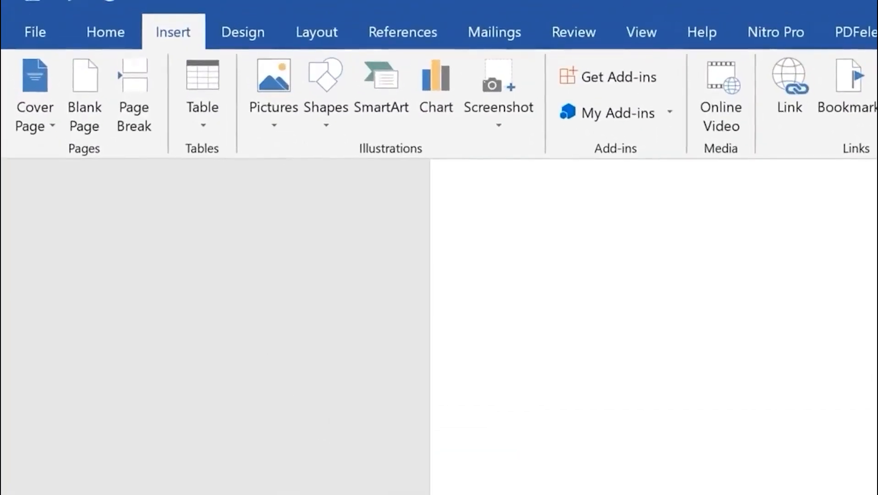
{"action": "left_click", "coordinate": [635, 118]}
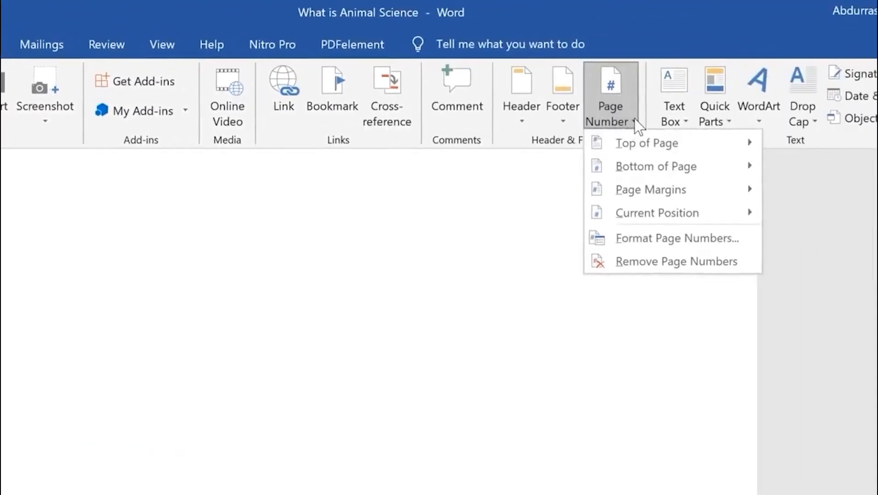
{"action": "mouse_move", "coordinate": [636, 163]}
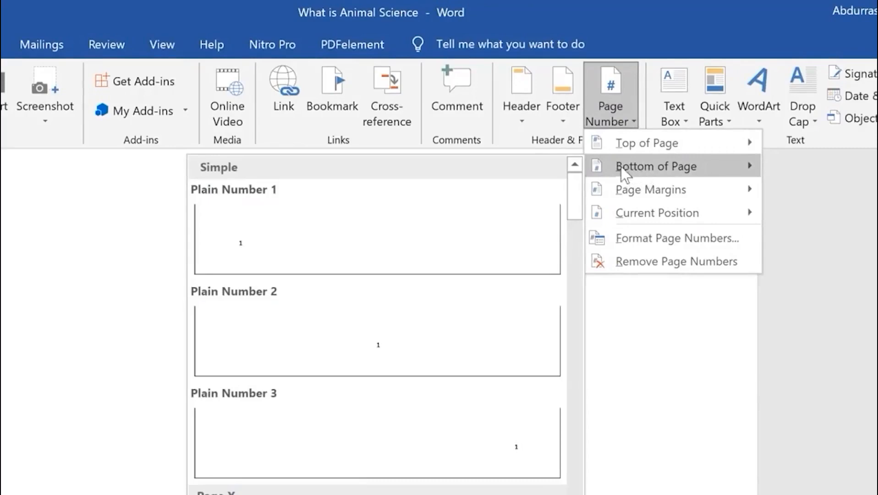
{"action": "left_click", "coordinate": [401, 340]}
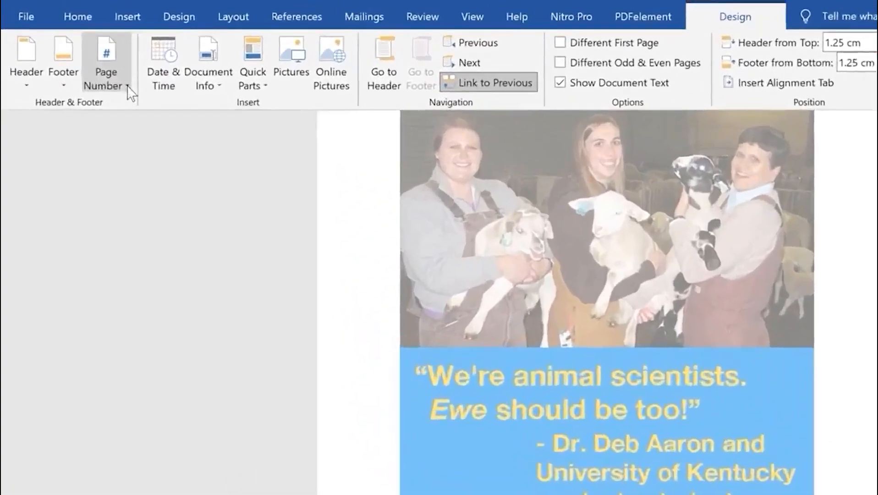
Format Section 4 page numbers as 1, 2, 3 starting at 1, and unlink from previous
{"action": "left_click", "coordinate": [83, 46]}
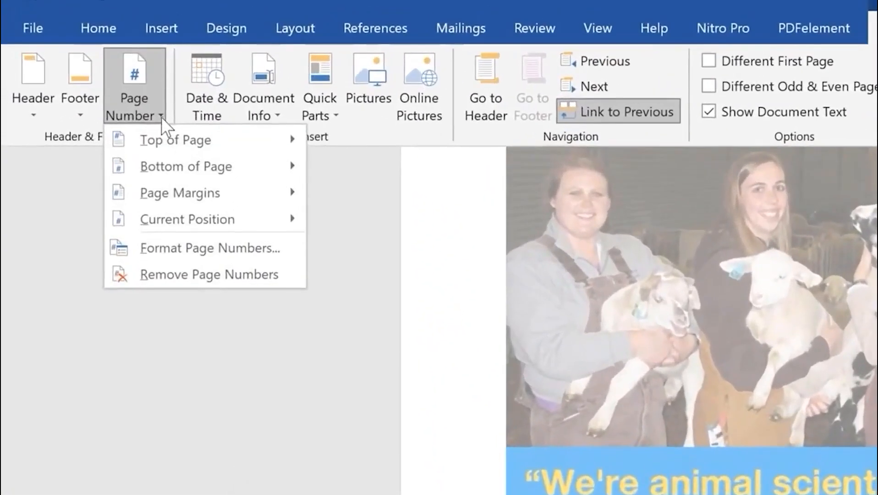
{"action": "left_click", "coordinate": [210, 250]}
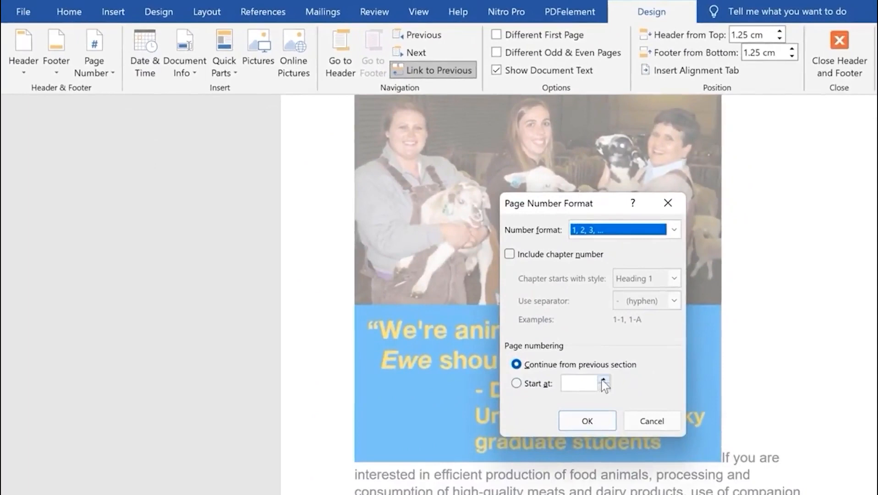
{"action": "left_click", "coordinate": [603, 380]}
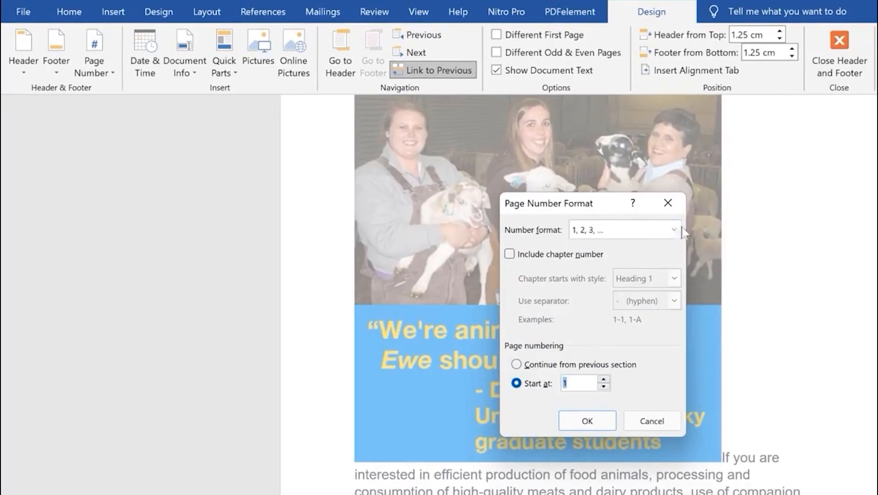
{"action": "left_click", "coordinate": [673, 230]}
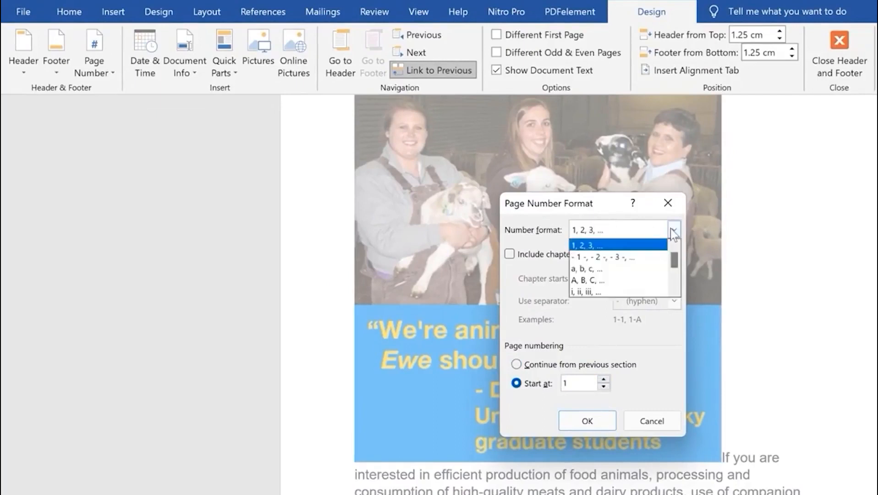
{"action": "mouse_move", "coordinate": [673, 254]}
{"action": "left_mouse_down"}
{"action": "mouse_move", "coordinate": [674, 284]}
{"action": "mouse_move", "coordinate": [673, 248]}
{"action": "left_mouse_up"}
{"action": "left_click", "coordinate": [530, 236]}
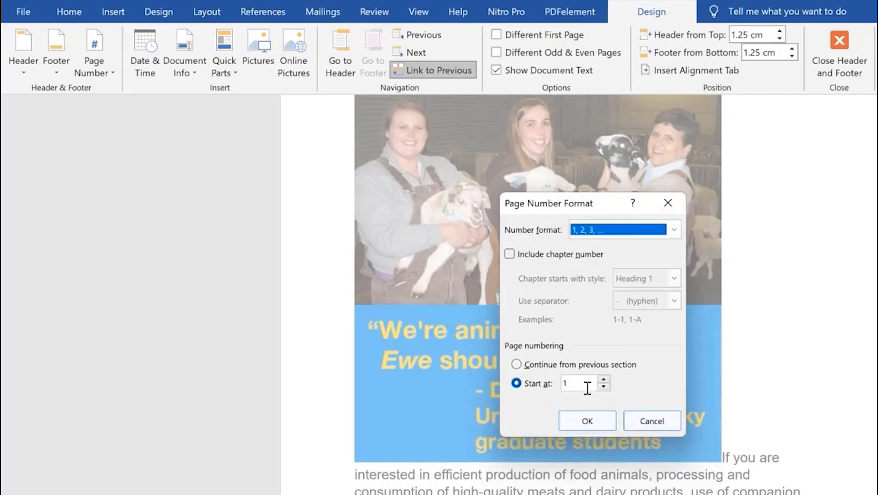
{"action": "left_click", "coordinate": [582, 420]}
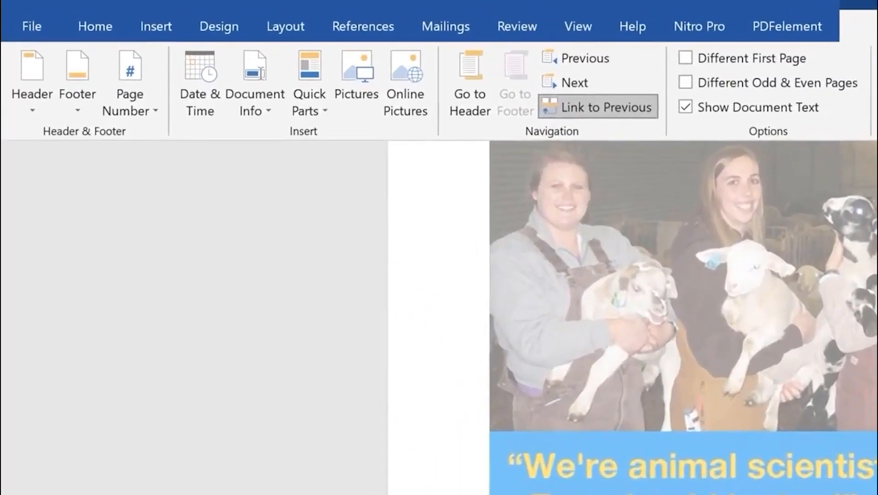
{"action": "left_click", "coordinate": [584, 106]}
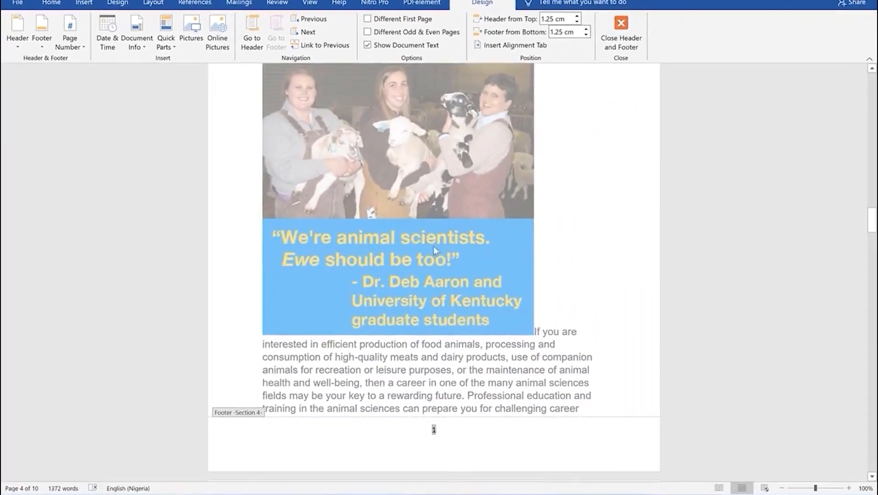
Select the Section 3 footer's page number 3, then leave header and footer editing
{"action": "scroll", "coordinate": [439, 251], "scroll_direction": "up", "scroll_amount": 10}
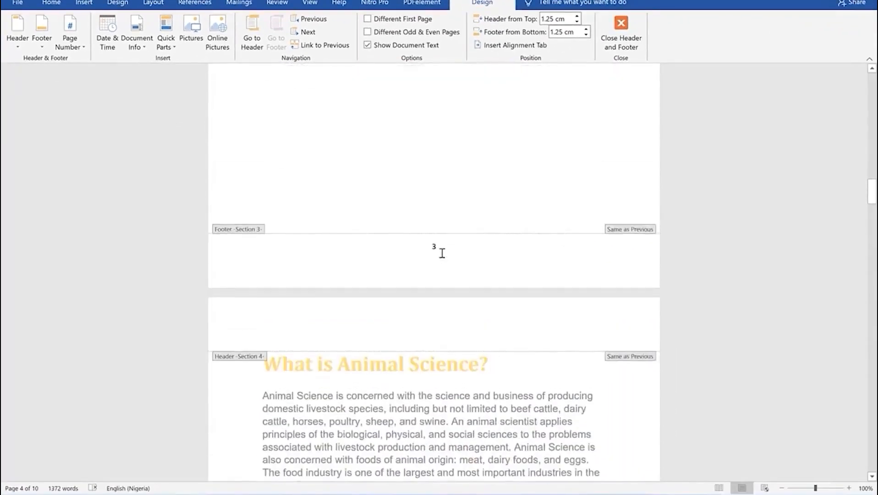
{"action": "left_click", "coordinate": [438, 246]}
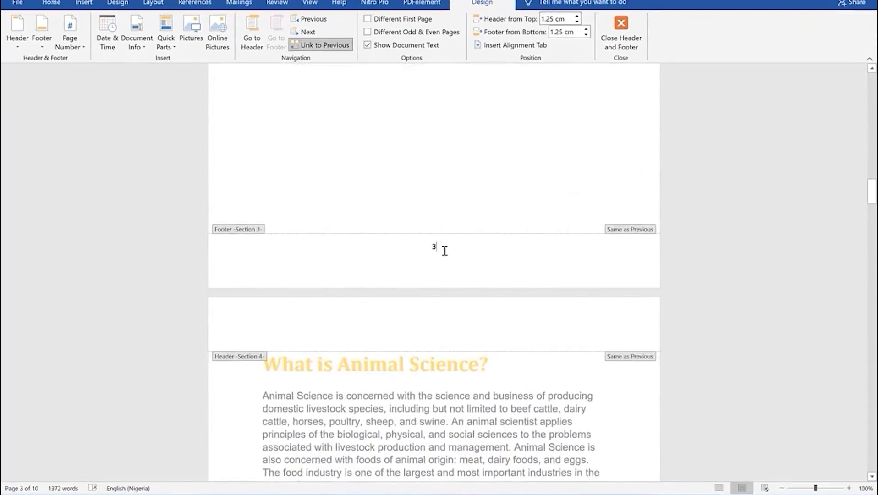
{"action": "double_click", "coordinate": [445, 251]}
{"action": "scroll", "coordinate": [457, 246], "scroll_direction": "up", "scroll_amount": 12}
{"action": "scroll", "coordinate": [461, 248], "scroll_direction": "up", "scroll_amount": 15}
{"action": "scroll", "coordinate": [461, 246], "scroll_direction": "up", "scroll_amount": 3}
{"action": "double_click", "coordinate": [488, 255]}
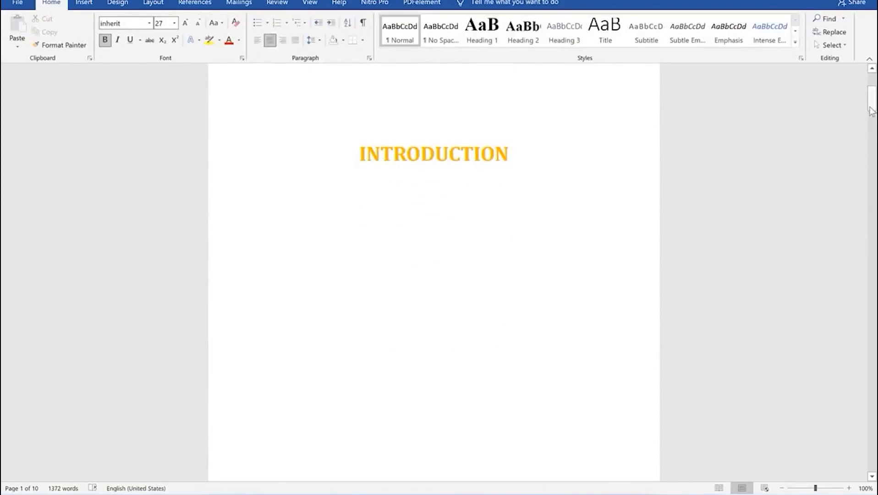
Zoom out to three pages and check that body pages are numbered from 1
{"action": "left_click", "coordinate": [782, 488]}
{"action": "left_click", "coordinate": [782, 488]}
{"action": "left_click", "coordinate": [781, 488]}
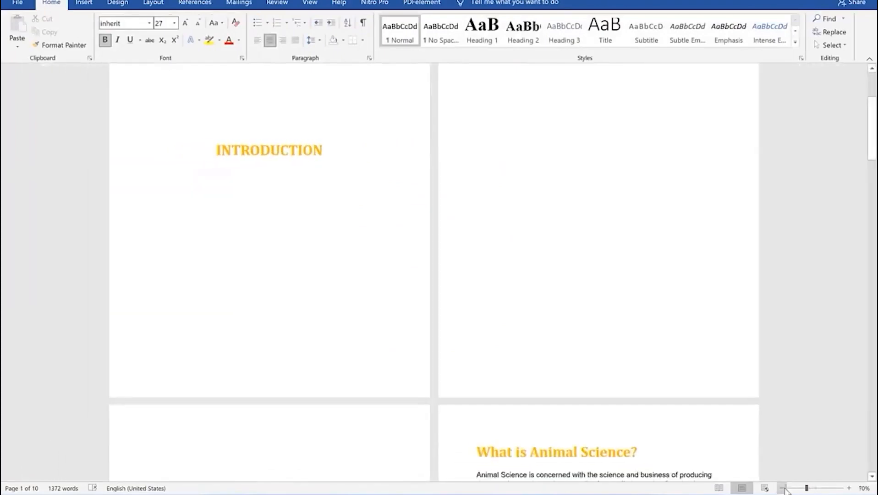
{"action": "left_click", "coordinate": [782, 488]}
{"action": "left_click", "coordinate": [781, 488]}
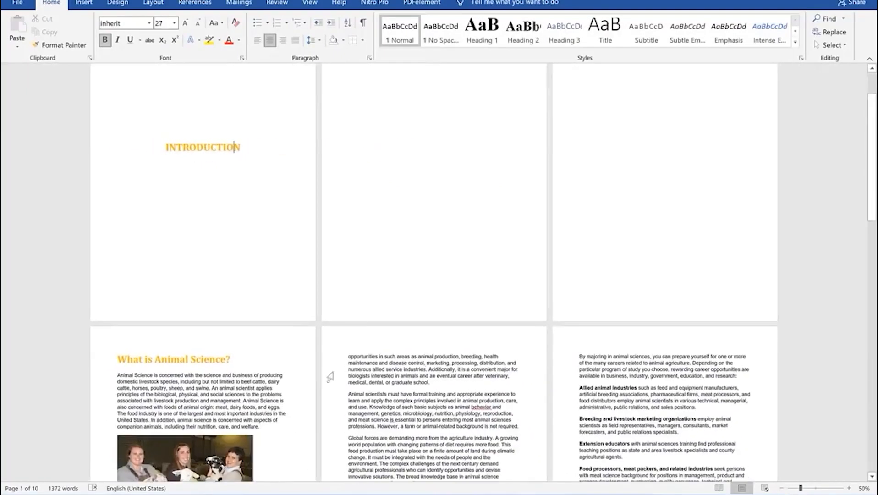
{"action": "scroll", "coordinate": [290, 313], "scroll_direction": "down", "scroll_amount": 1}
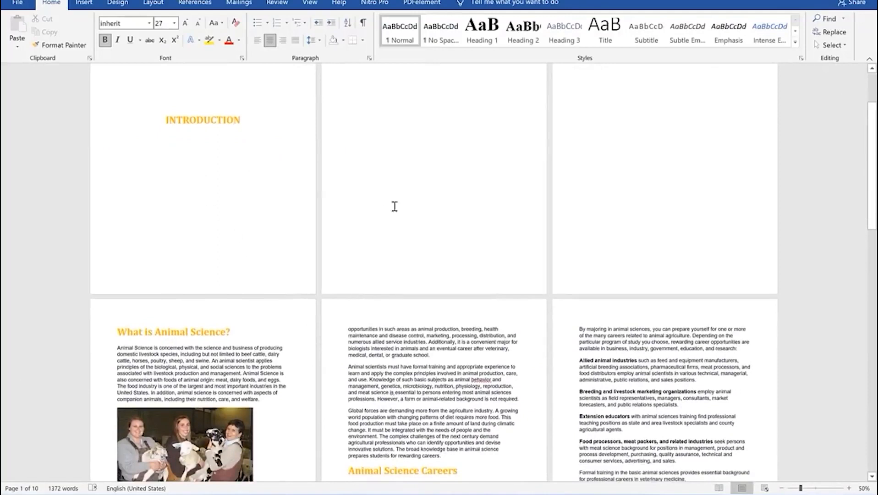
{"action": "scroll", "coordinate": [394, 206], "scroll_direction": "up", "scroll_amount": 3}
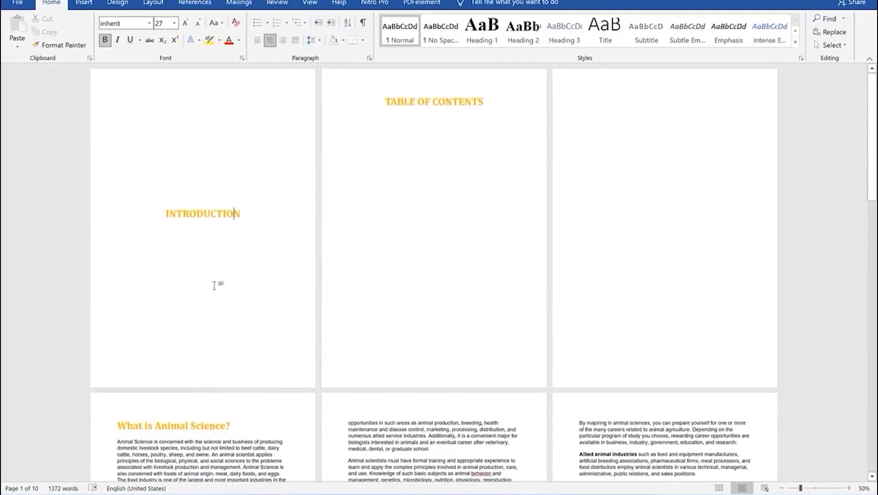
{"action": "scroll", "coordinate": [640, 348], "scroll_direction": "down", "scroll_amount": 1}
{"action": "scroll", "coordinate": [235, 118], "scroll_direction": "down", "scroll_amount": 8}
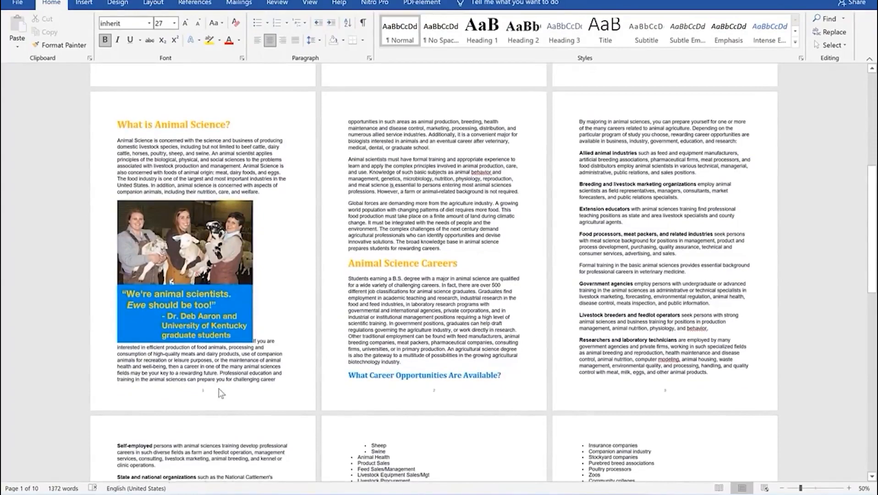
{"action": "scroll", "coordinate": [221, 393], "scroll_direction": "down", "scroll_amount": 1}
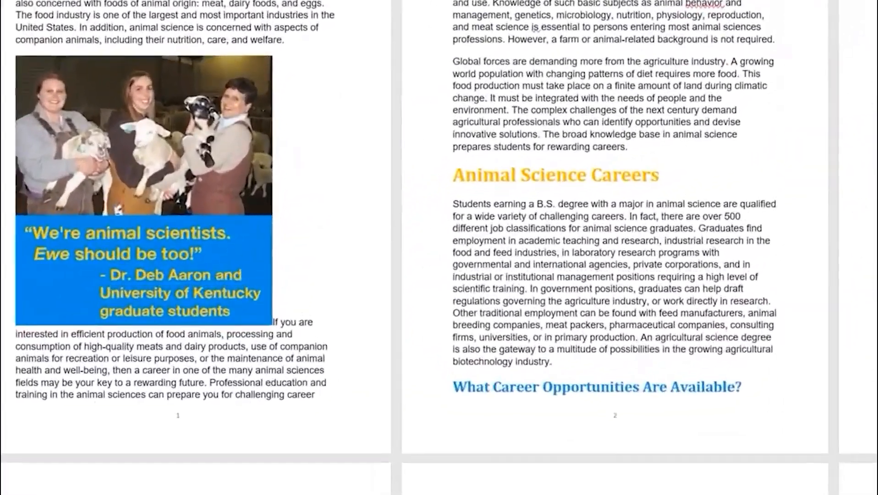
{"action": "scroll", "coordinate": [147, 386], "scroll_direction": "down", "scroll_amount": 10}
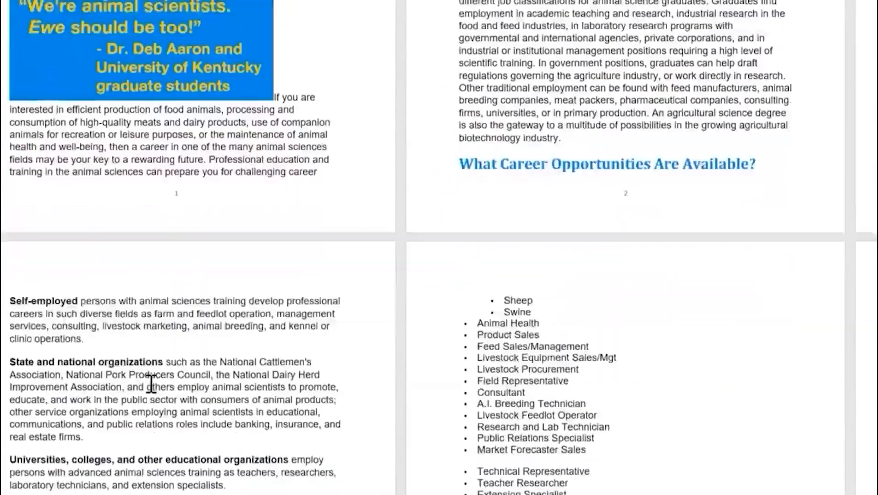
{"action": "scroll", "coordinate": [165, 420], "scroll_direction": "down", "scroll_amount": 1}
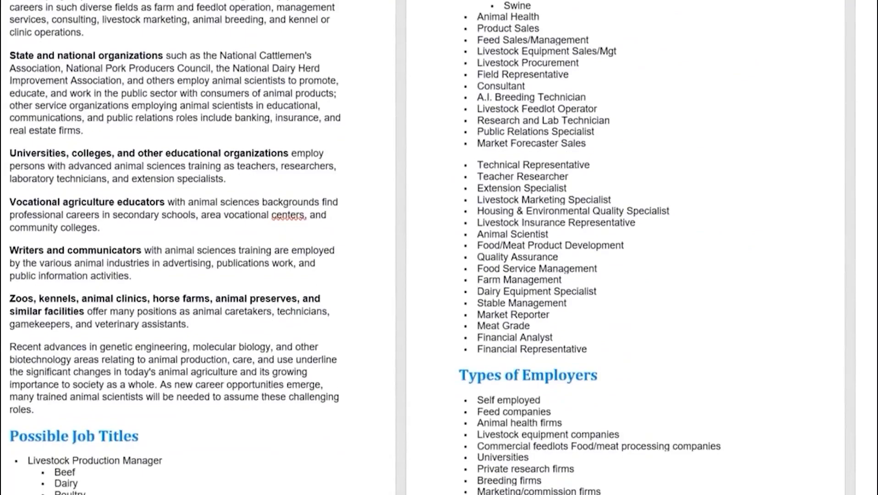
{"action": "scroll", "coordinate": [525, 205], "scroll_direction": "up", "scroll_amount": 12}
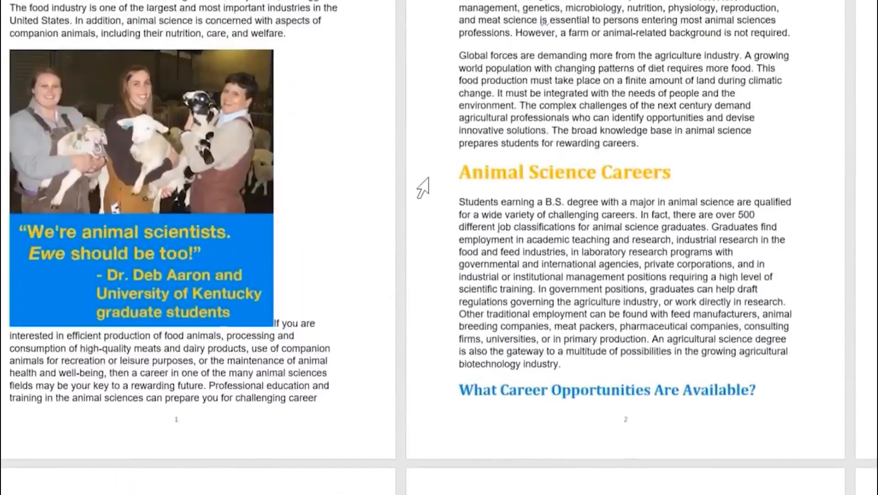
{"action": "scroll", "coordinate": [423, 188], "scroll_direction": "up", "scroll_amount": 13}
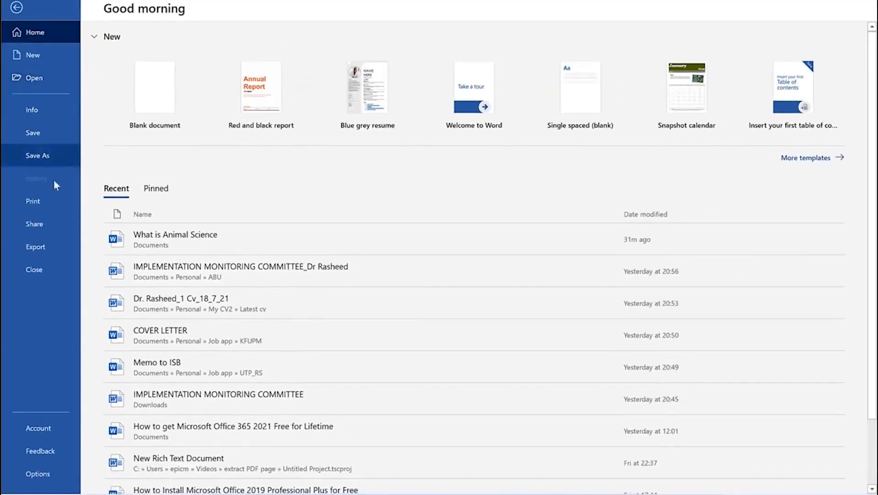
Open the File > Print preview and scroll through the pages from INTRODUCTION
{"action": "left_click", "coordinate": [50, 206]}
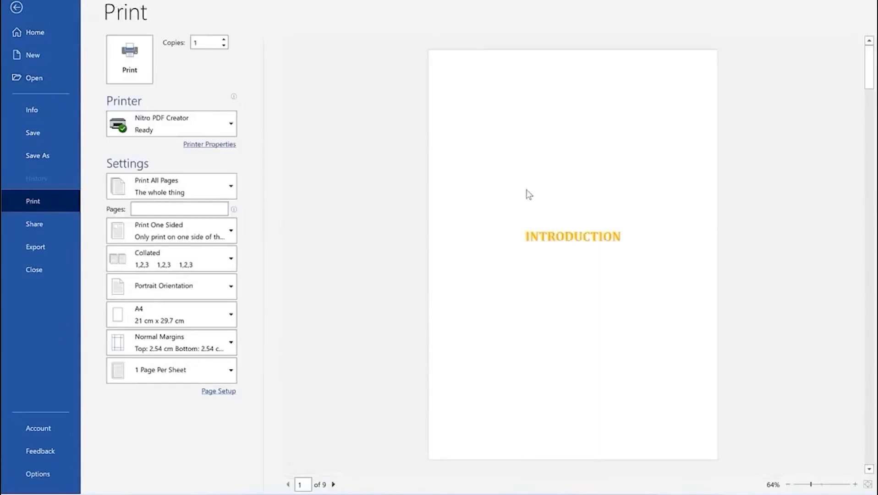
{"action": "scroll", "coordinate": [534, 223], "scroll_direction": "down", "scroll_amount": 3}
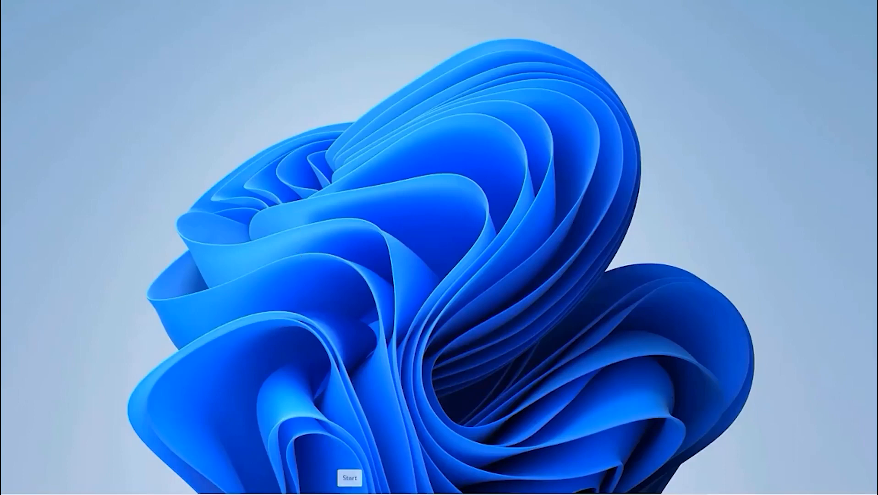
Search 'word' in the Start menu and launch Word to its New template gallery
{"action": "left_click", "coordinate": [351, 494]}
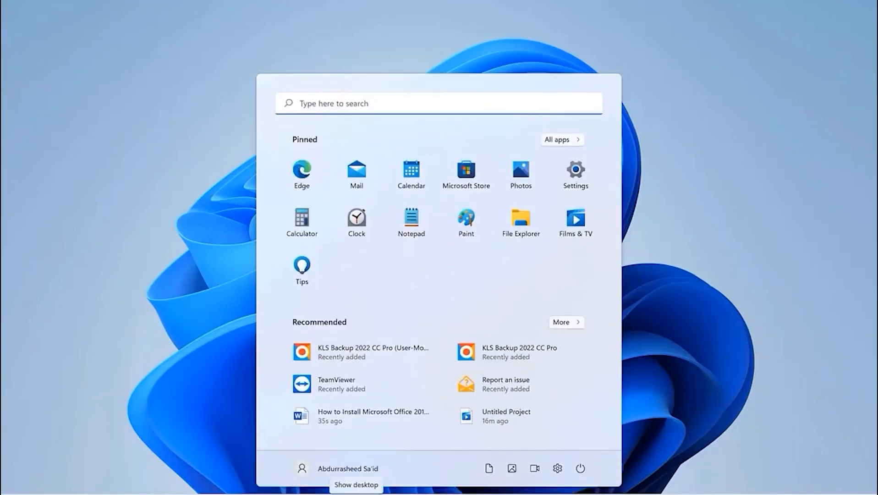
{"action": "type", "text": "word"}
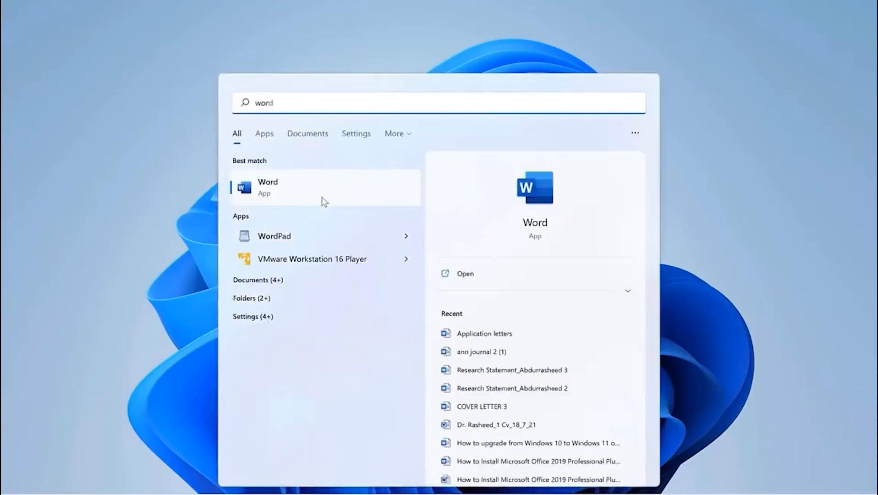
{"action": "left_click", "coordinate": [322, 198]}
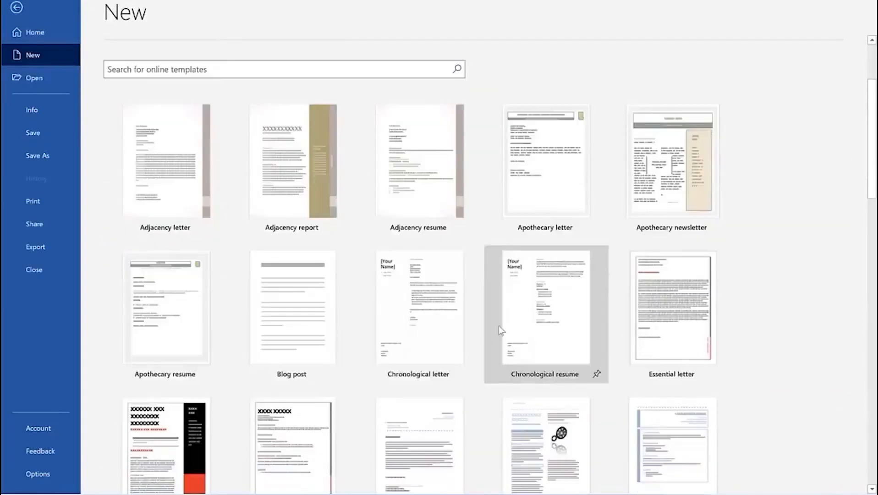
{"action": "scroll", "coordinate": [330, 367], "scroll_direction": "down", "scroll_amount": 1}
Scroll through the Annual Report's placeholder pages down to the Financial Statements table
{"action": "scroll", "coordinate": [364, 323], "scroll_direction": "up", "scroll_amount": 3}
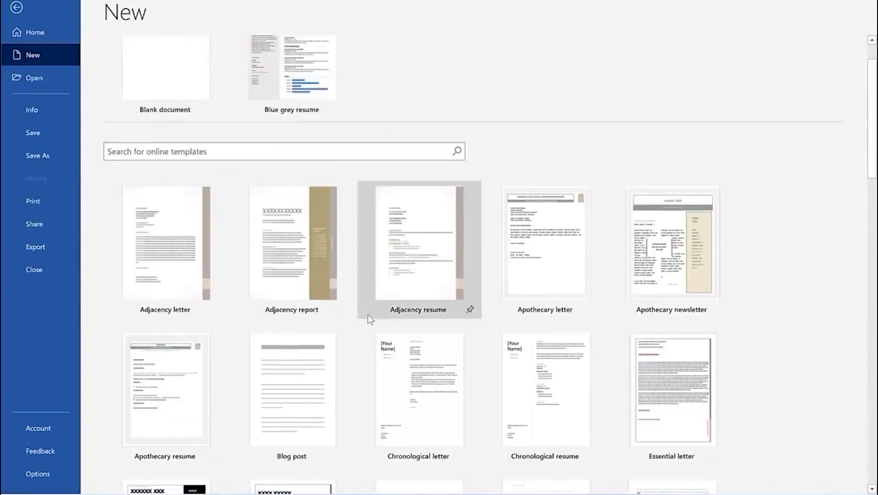
{"action": "scroll", "coordinate": [368, 314], "scroll_direction": "down", "scroll_amount": 3}
{"action": "scroll", "coordinate": [512, 352], "scroll_direction": "up", "scroll_amount": 3}
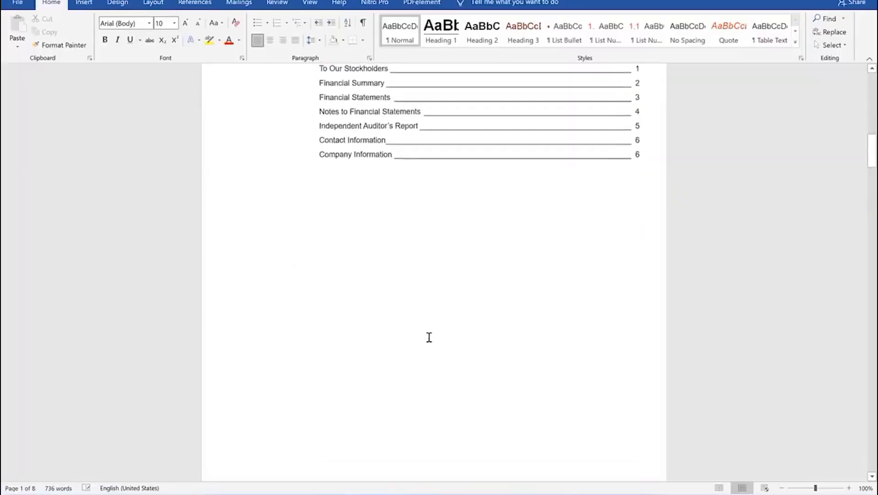
{"action": "scroll", "coordinate": [429, 337], "scroll_direction": "down", "scroll_amount": 5}
{"action": "scroll", "coordinate": [429, 337], "scroll_direction": "down", "scroll_amount": 15}
{"action": "scroll", "coordinate": [430, 336], "scroll_direction": "down", "scroll_amount": 13}
{"action": "scroll", "coordinate": [419, 340], "scroll_direction": "down", "scroll_amount": 4}
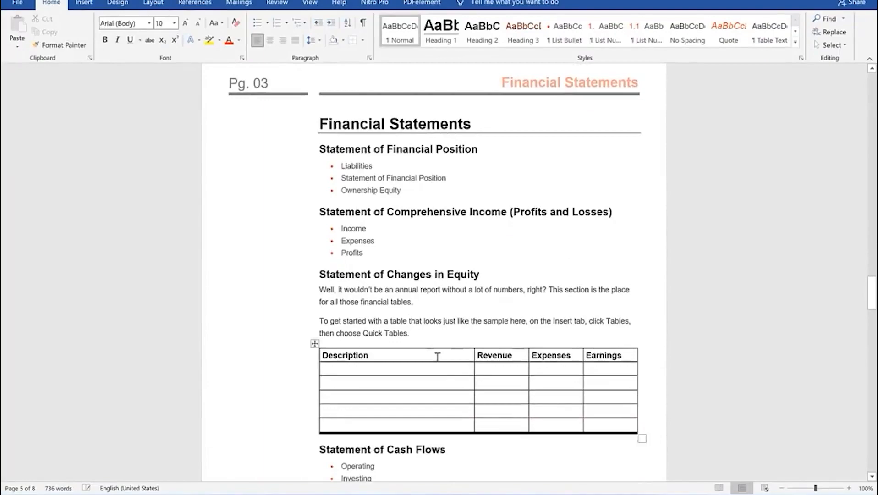
{"action": "scroll", "coordinate": [438, 357], "scroll_direction": "up", "scroll_amount": 20}
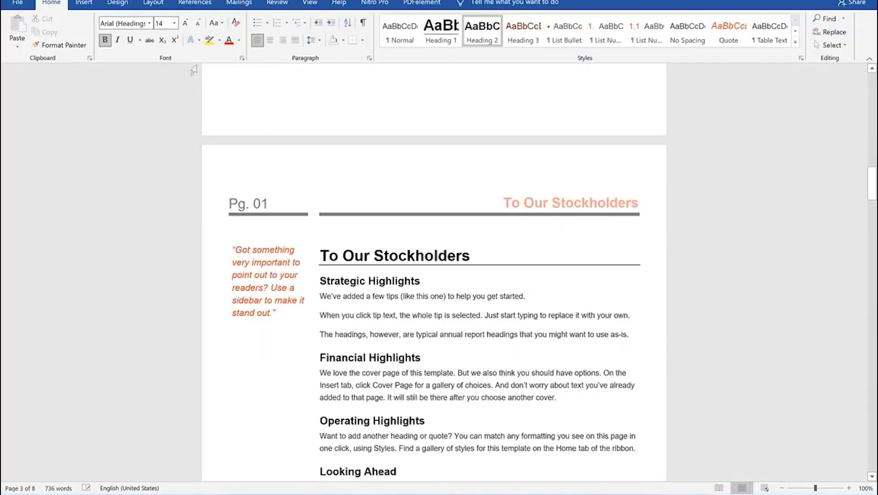
Set the Page Color to Yellow on the Design tab and scroll through the report to check it
{"action": "left_click", "coordinate": [118, 3]}
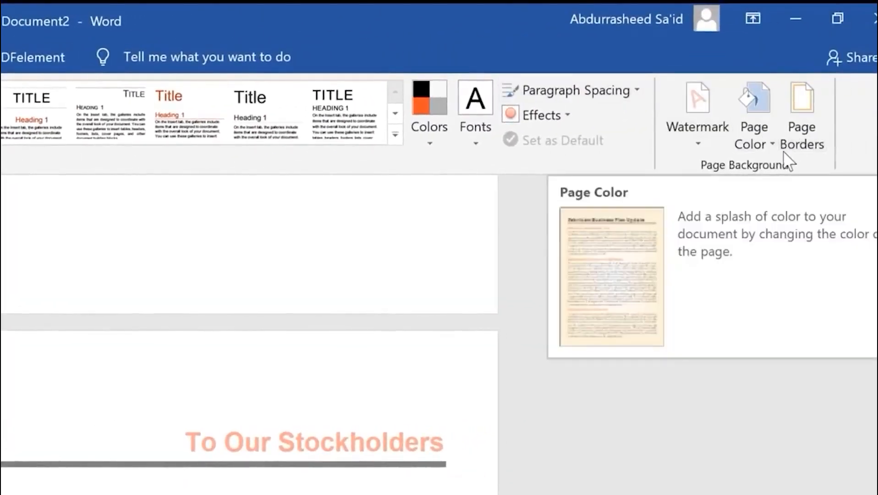
{"action": "left_click", "coordinate": [772, 142]}
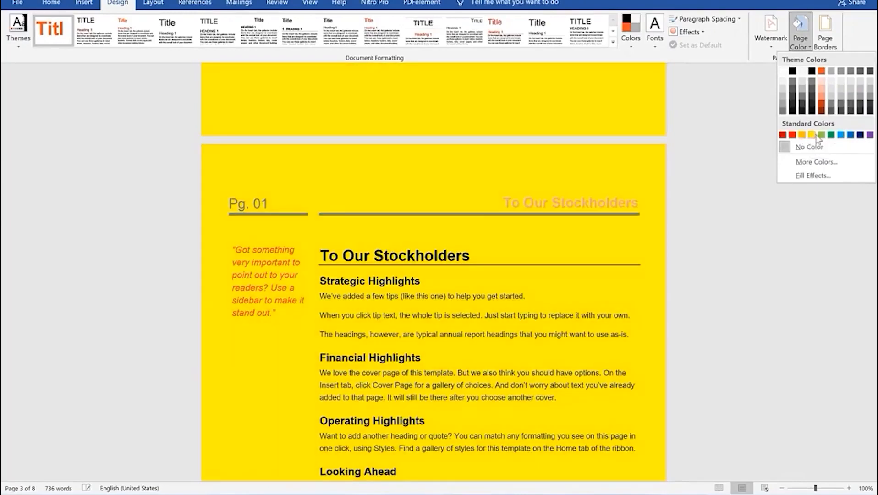
{"action": "left_click", "coordinate": [811, 134]}
{"action": "scroll", "coordinate": [464, 211], "scroll_direction": "up", "scroll_amount": 10}
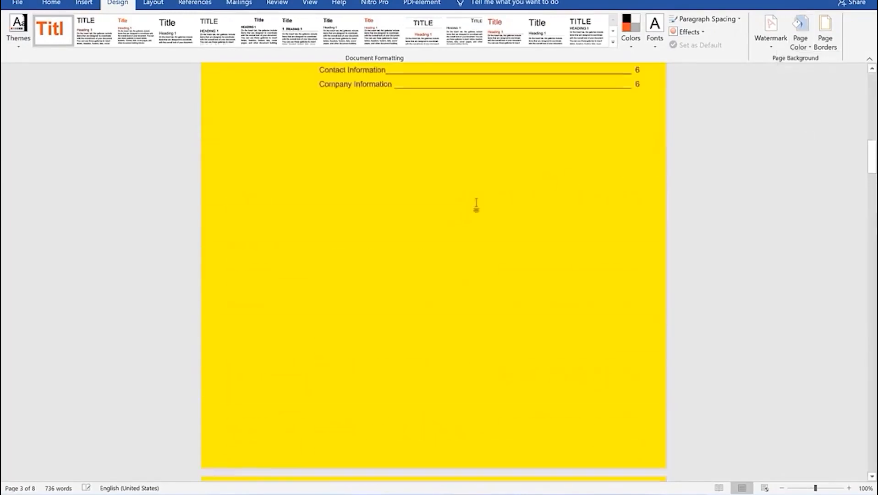
{"action": "scroll", "coordinate": [476, 203], "scroll_direction": "up", "scroll_amount": 12}
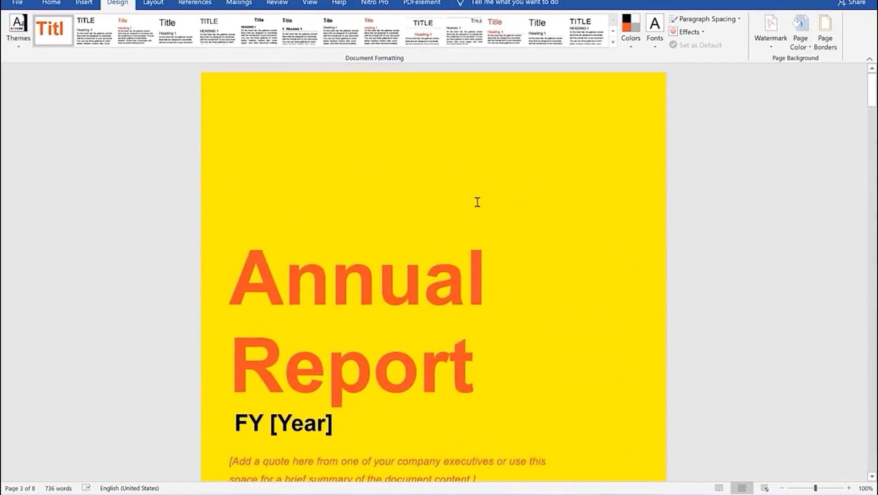
{"action": "scroll", "coordinate": [477, 202], "scroll_direction": "down", "scroll_amount": 15}
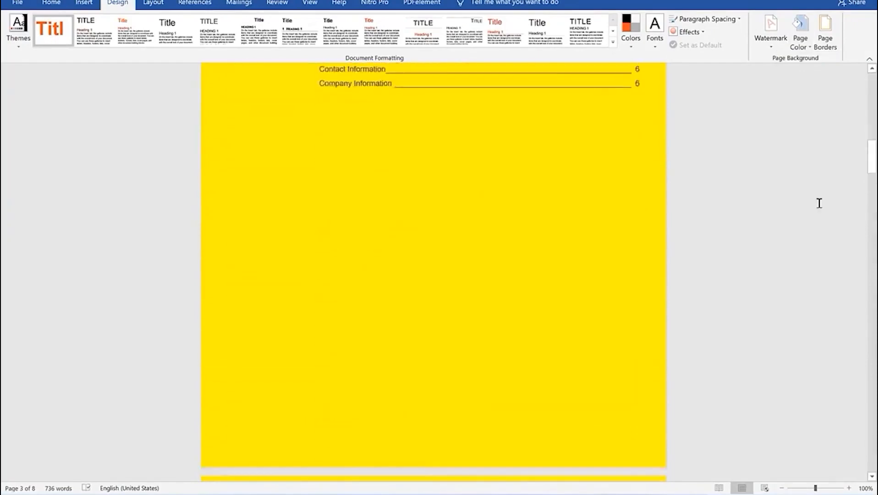
{"action": "left_click_drag", "start_coordinate": [872, 169], "coordinate": [873, 298]}
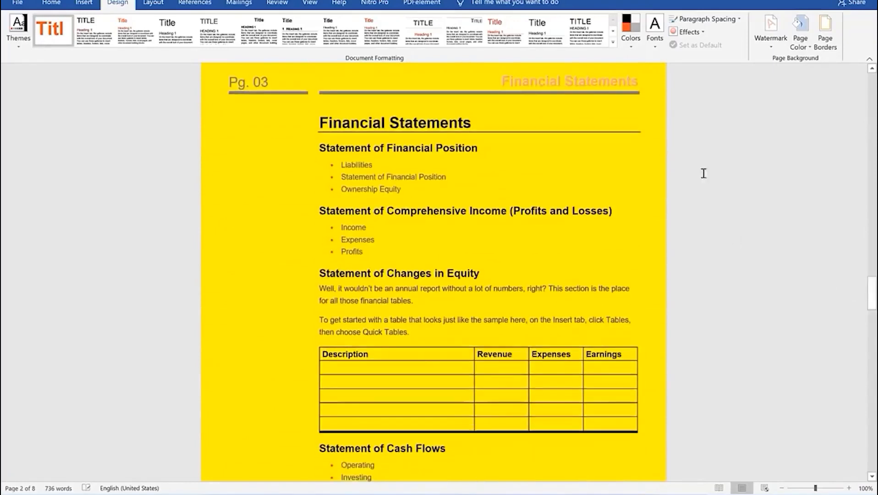
{"action": "left_click", "coordinate": [805, 48]}
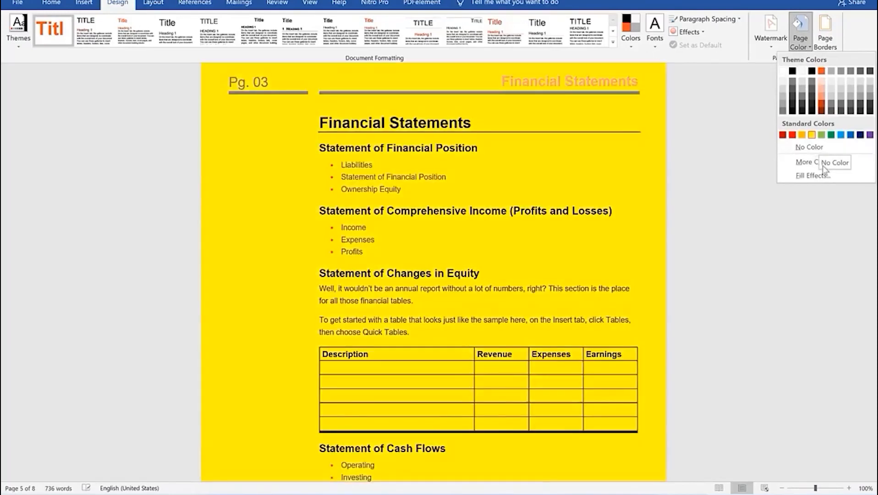
{"action": "left_click", "coordinate": [820, 163]}
{"action": "left_click_drag", "start_coordinate": [417, 144], "coordinate": [155, 119]}
{"action": "left_click", "coordinate": [118, 132]}
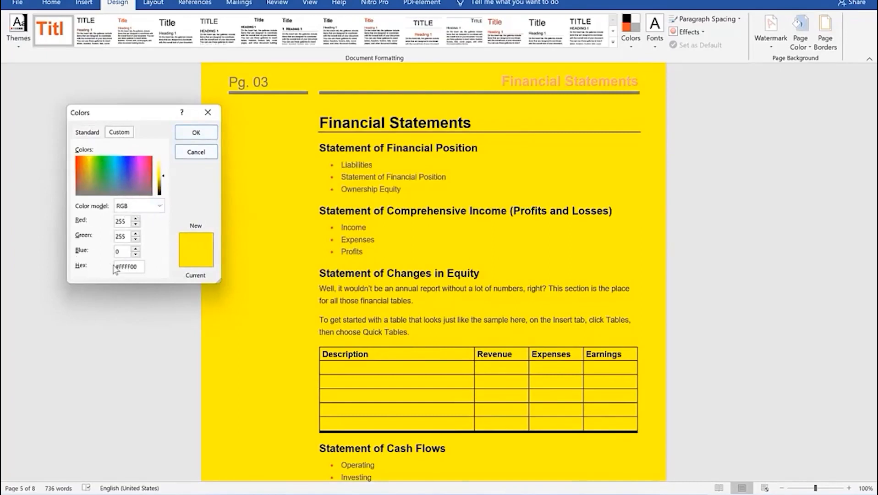
{"action": "double_click", "coordinate": [137, 266]}
{"action": "left_click", "coordinate": [189, 136]}
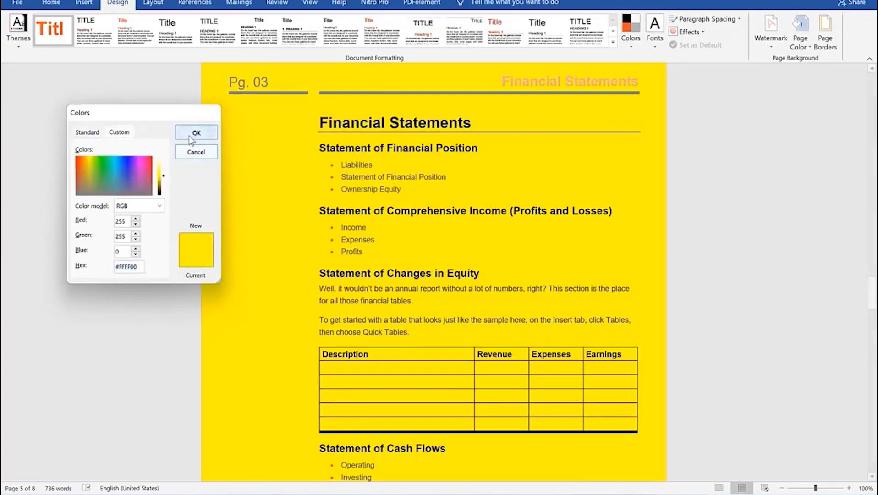
Apply a Fill Effects gradient using Two colors, Color 2 gray, with Horizontal shading
{"action": "left_click", "coordinate": [809, 48]}
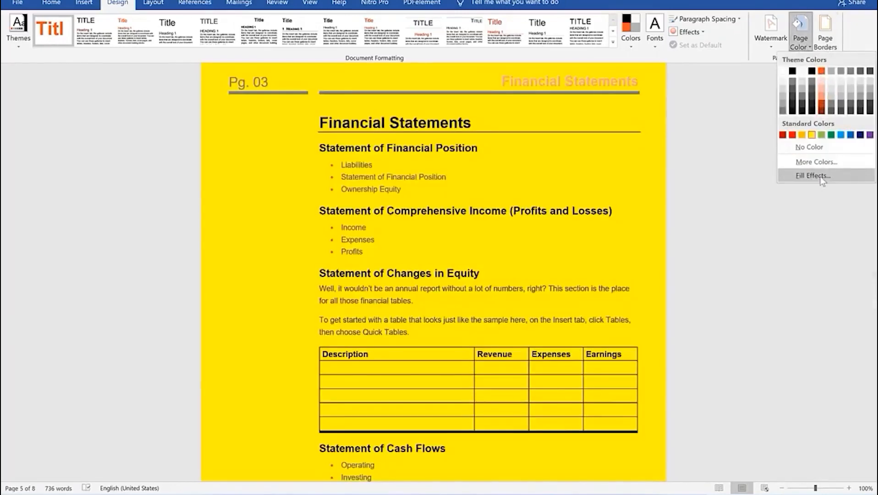
{"action": "left_click", "coordinate": [823, 179]}
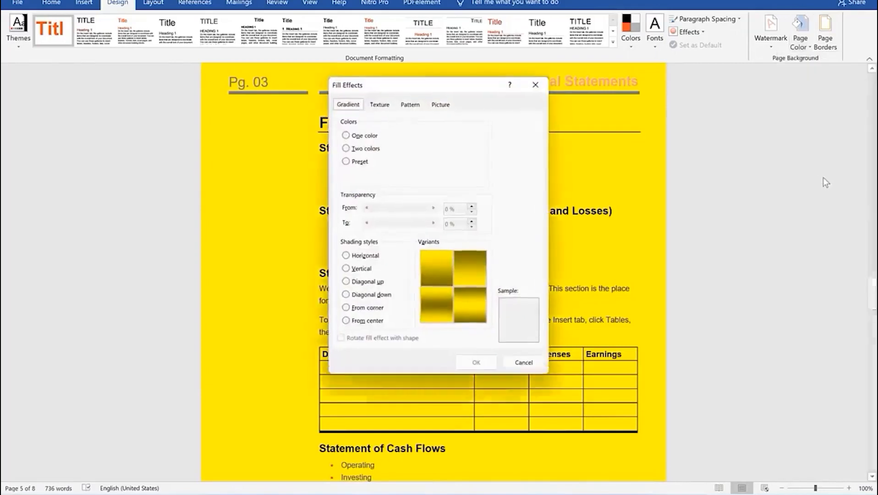
{"action": "left_click_drag", "start_coordinate": [411, 89], "coordinate": [128, 76]}
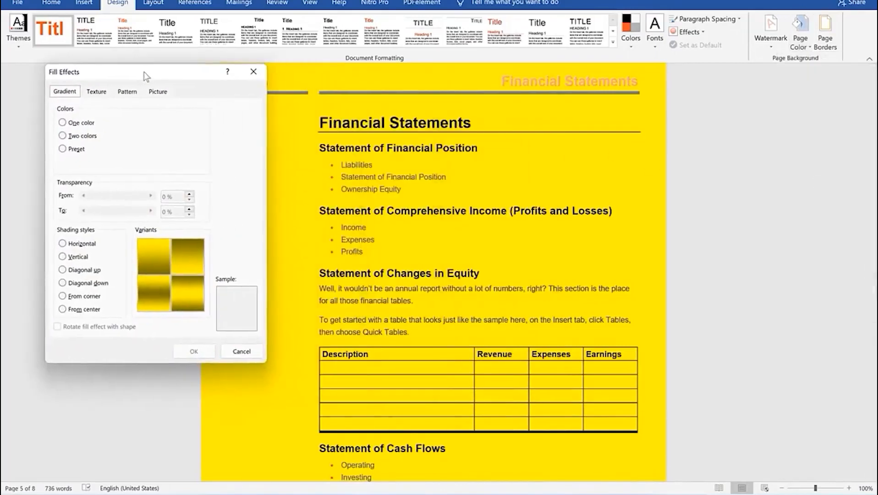
{"action": "left_click", "coordinate": [62, 123]}
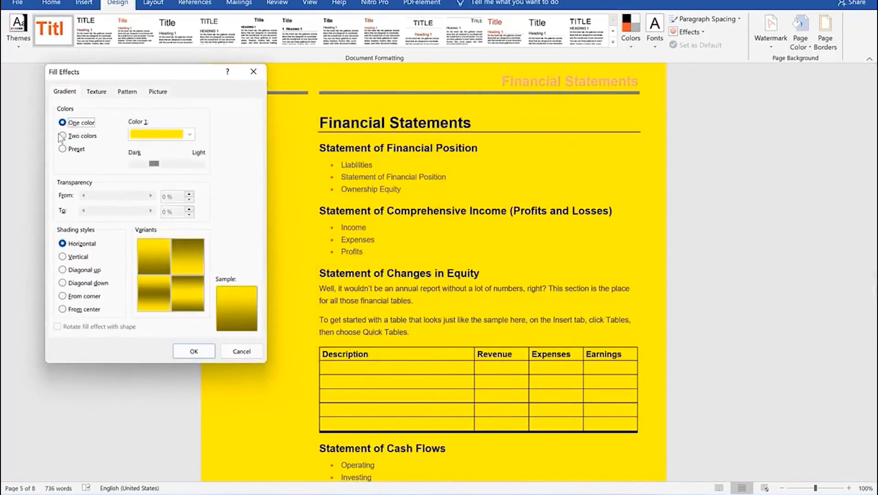
{"action": "left_click", "coordinate": [62, 136]}
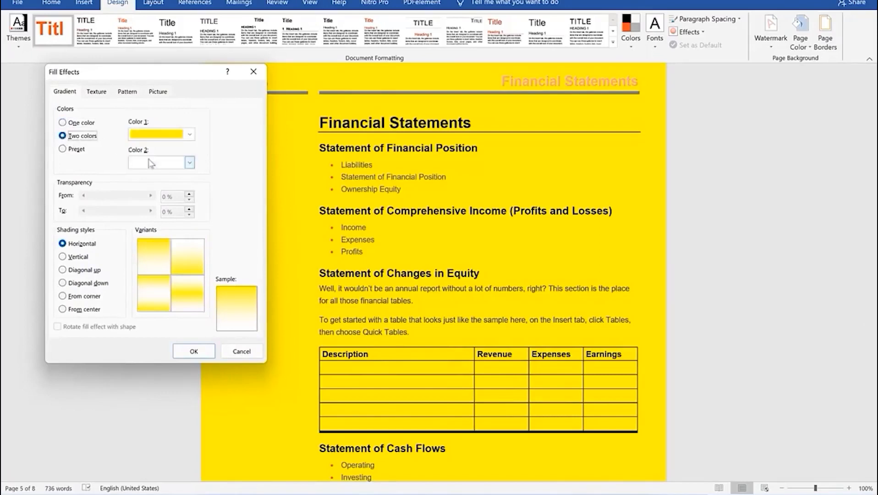
{"action": "left_click", "coordinate": [188, 163]}
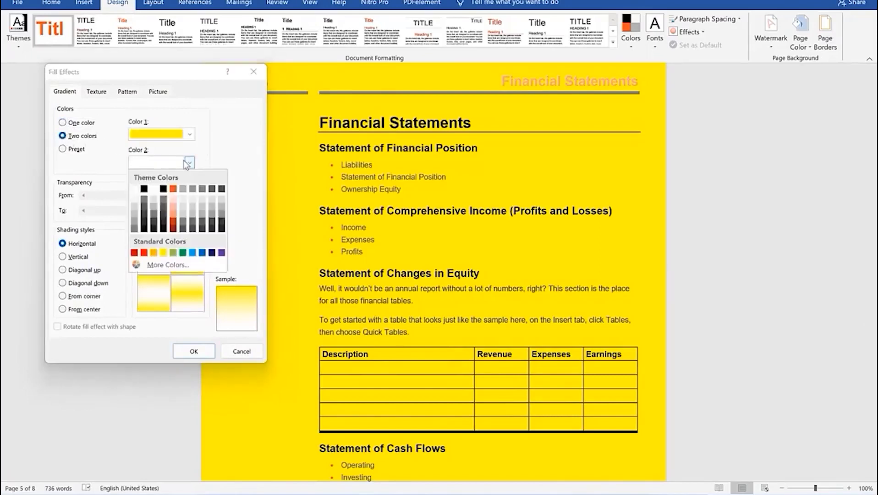
{"action": "left_click", "coordinate": [183, 192]}
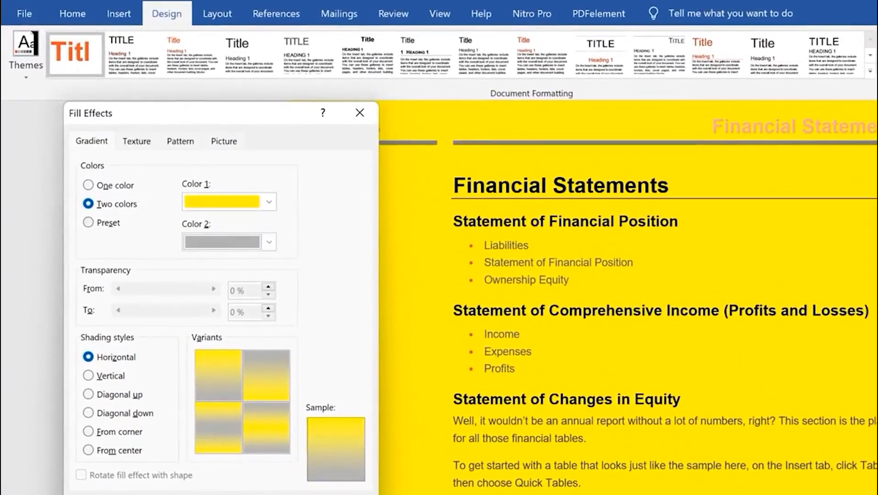
{"action": "left_click", "coordinate": [277, 494]}
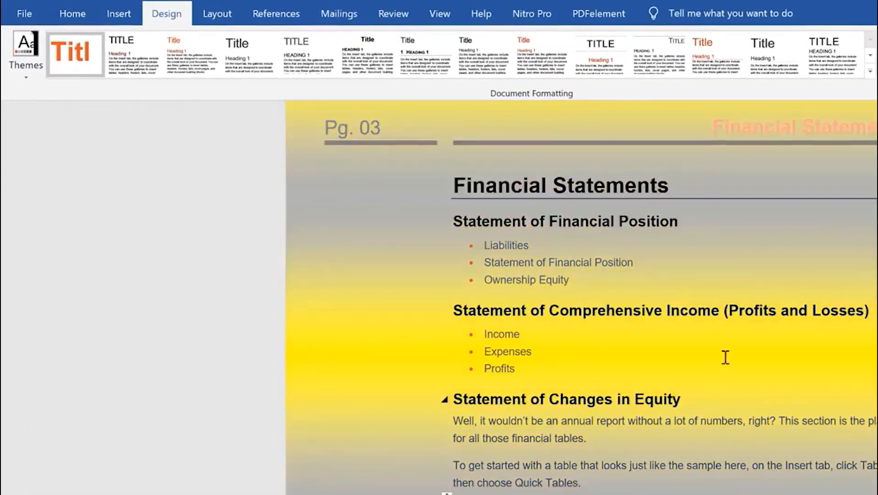
{"action": "scroll", "coordinate": [717, 371], "scroll_direction": "down", "scroll_amount": 4}
{"action": "scroll", "coordinate": [627, 298], "scroll_direction": "down", "scroll_amount": 20}
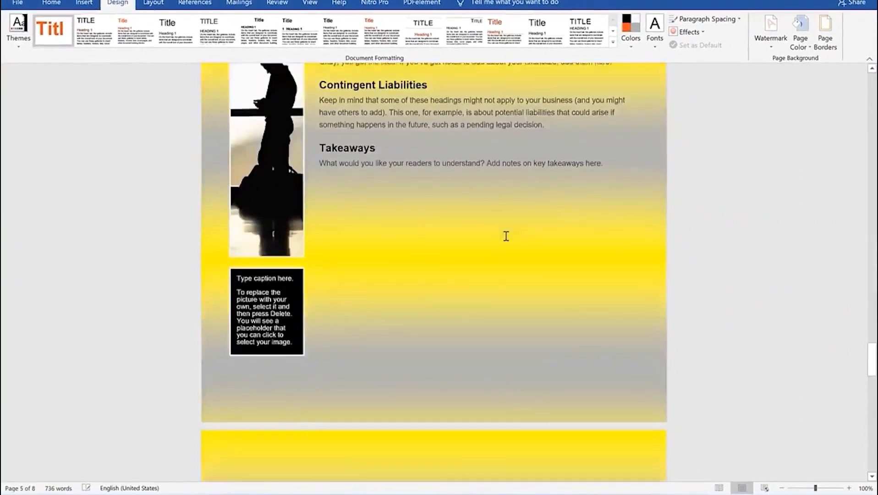
{"action": "scroll", "coordinate": [505, 236], "scroll_direction": "down", "scroll_amount": 10}
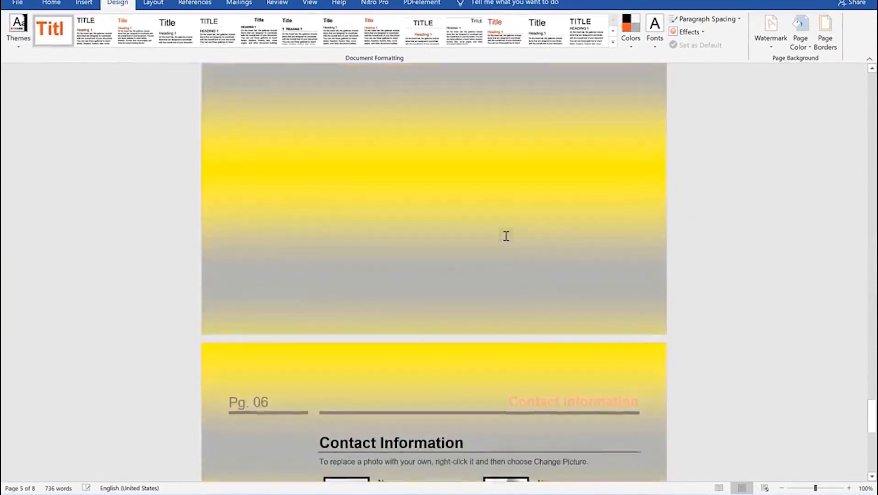
{"action": "scroll", "coordinate": [506, 236], "scroll_direction": "up", "scroll_amount": 6}
{"action": "scroll", "coordinate": [505, 237], "scroll_direction": "down", "scroll_amount": 15}
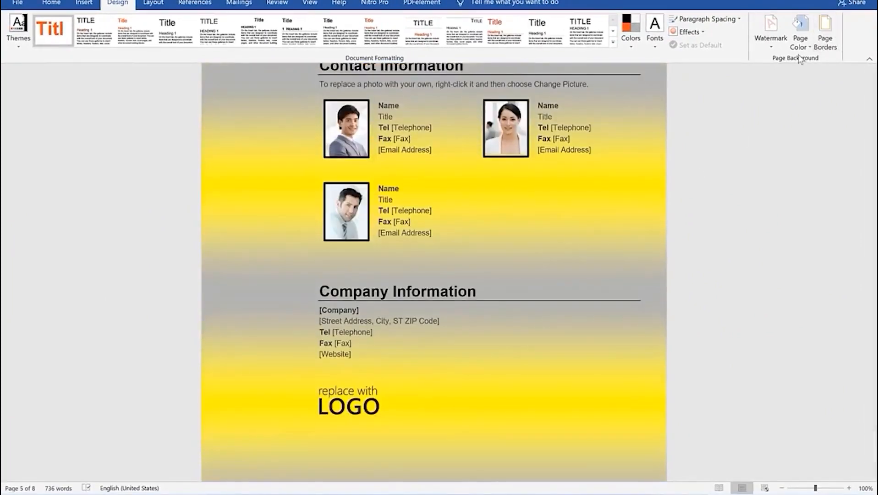
Apply the Early Sunset preset gradient with From corner shading as the page background
{"action": "left_click", "coordinate": [800, 34]}
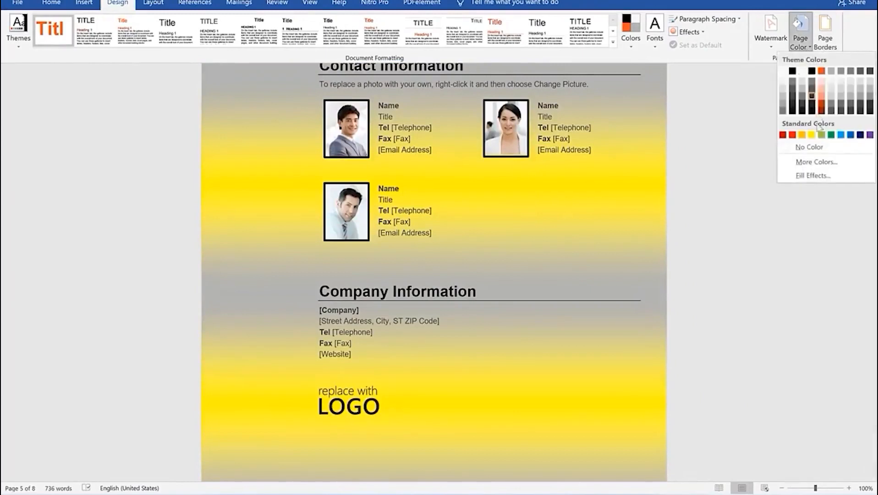
{"action": "left_click", "coordinate": [807, 178]}
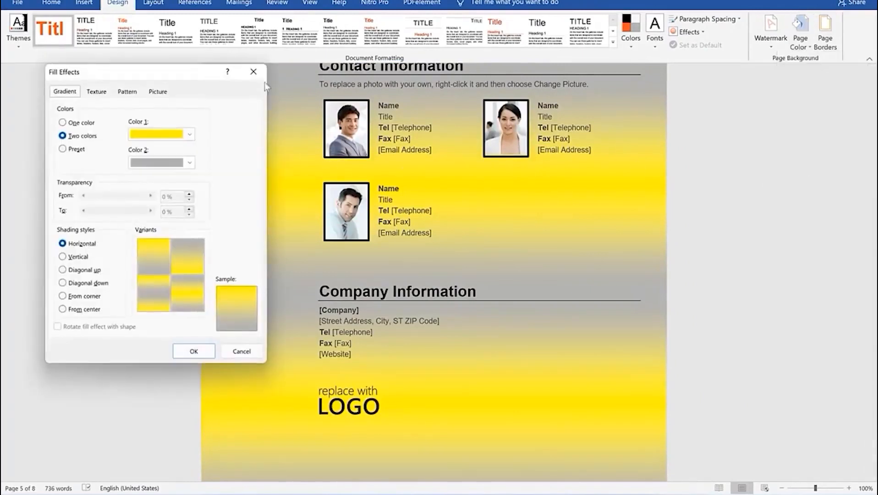
{"action": "left_click", "coordinate": [65, 149]}
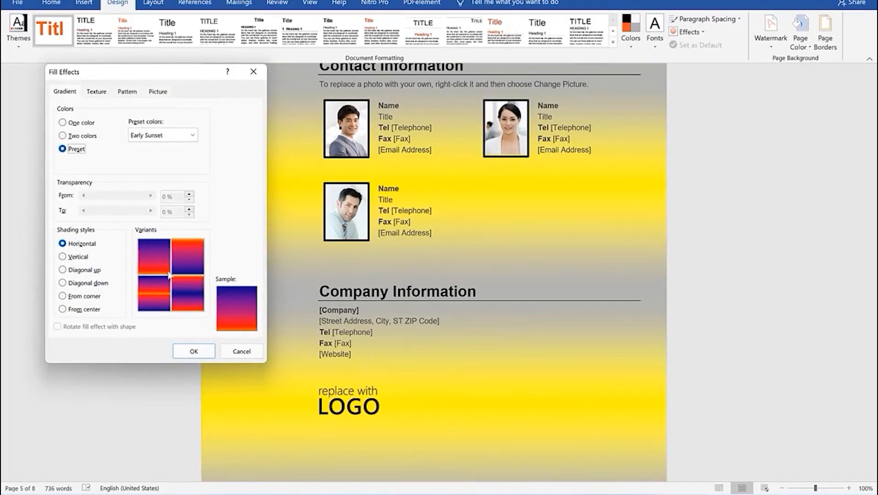
{"action": "left_click", "coordinate": [72, 257]}
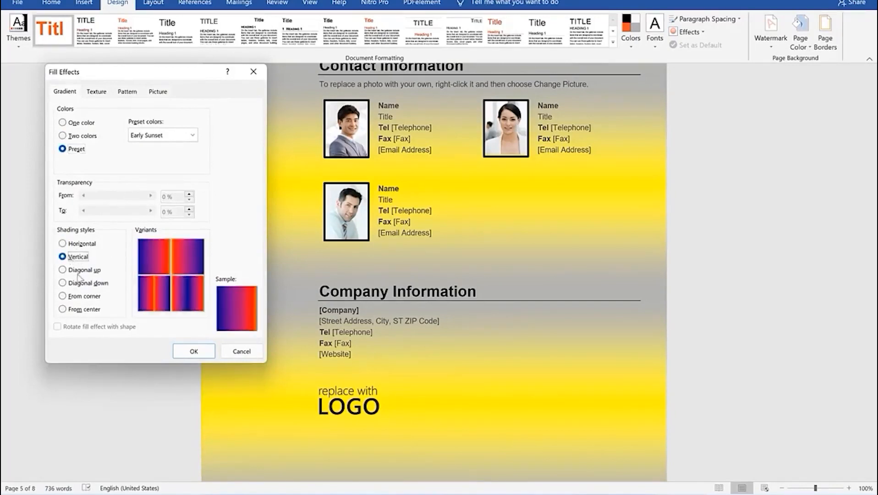
{"action": "left_click", "coordinate": [75, 270]}
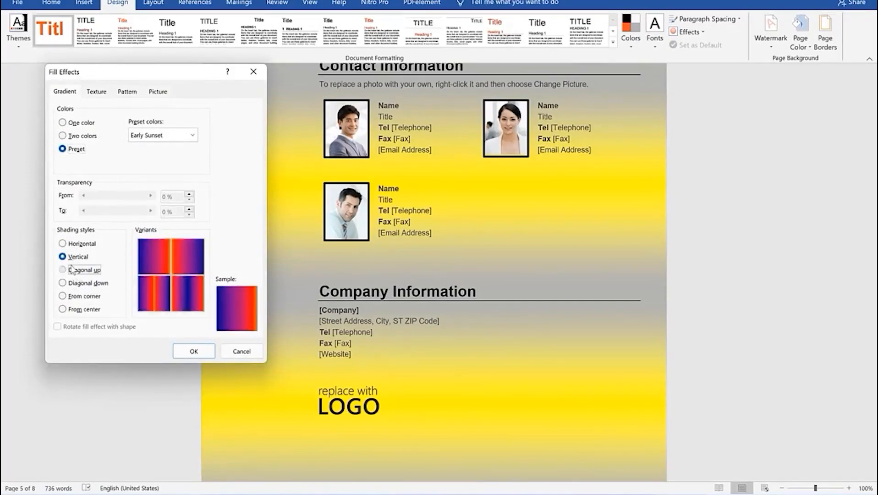
{"action": "left_click", "coordinate": [89, 284]}
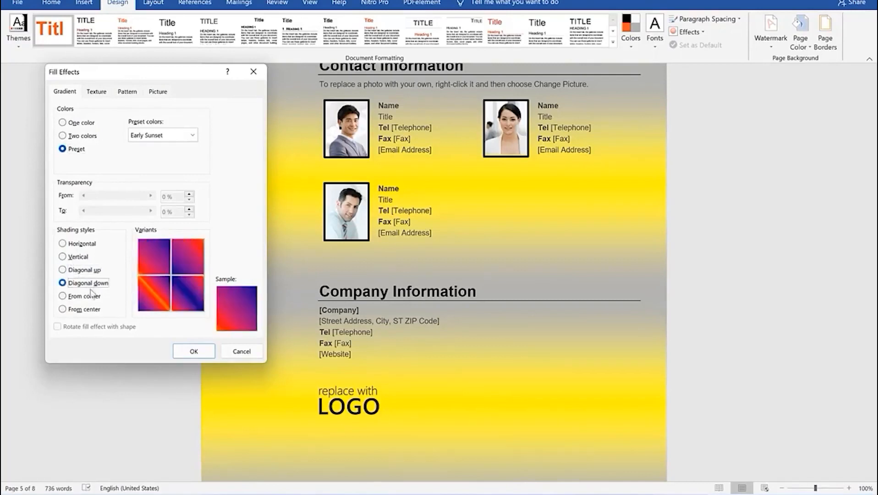
{"action": "left_click", "coordinate": [87, 297]}
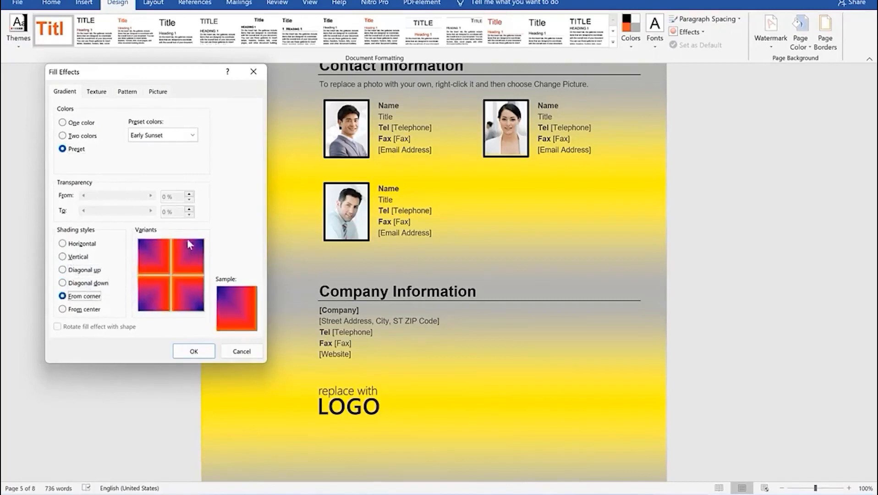
{"action": "left_click", "coordinate": [194, 351]}
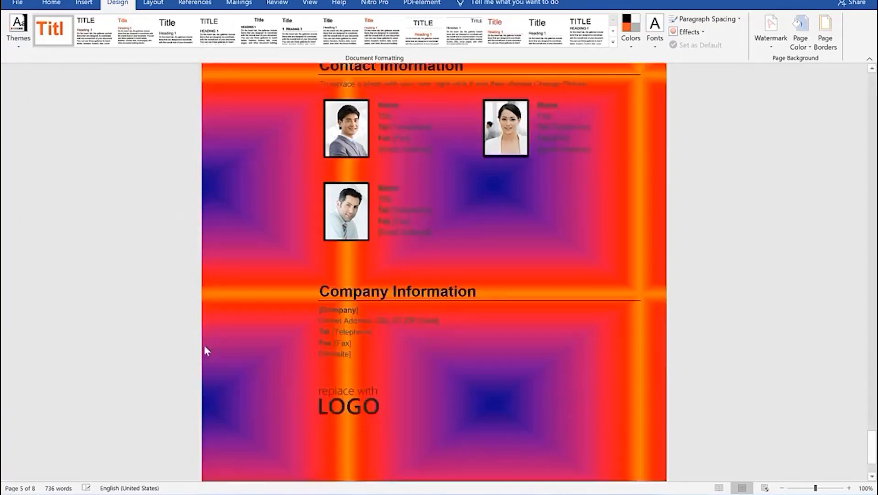
{"action": "scroll", "coordinate": [439, 222], "scroll_direction": "up", "scroll_amount": 10}
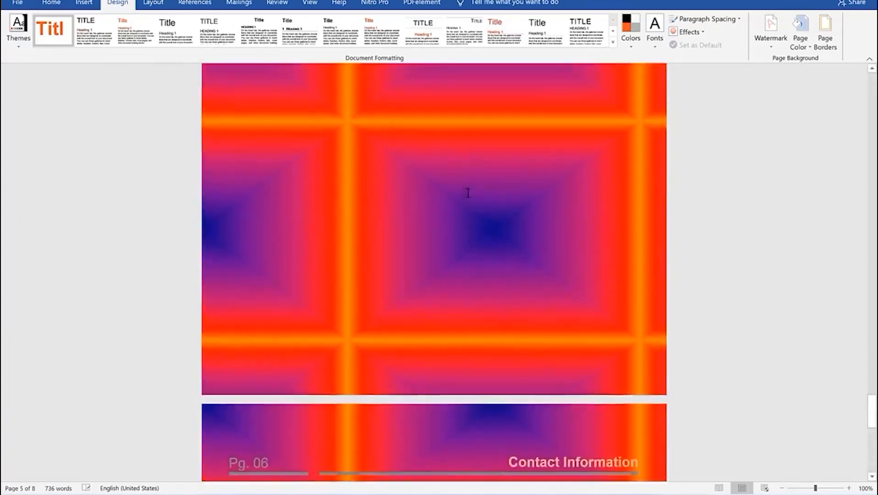
{"action": "scroll", "coordinate": [469, 192], "scroll_direction": "up", "scroll_amount": 3}
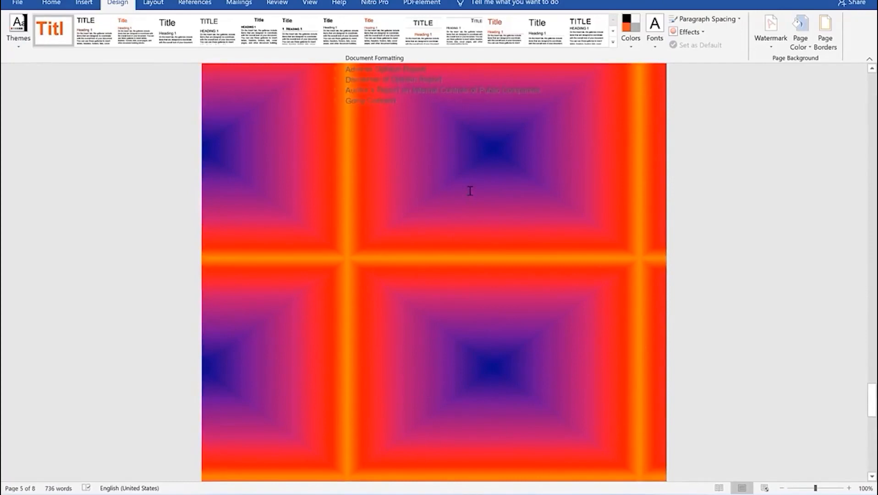
{"action": "scroll", "coordinate": [469, 191], "scroll_direction": "up", "scroll_amount": 12}
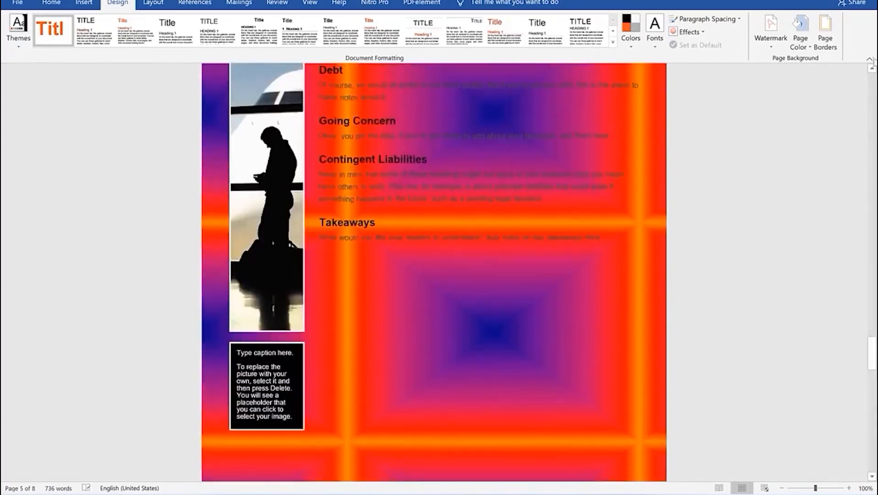
{"action": "left_click", "coordinate": [808, 50]}
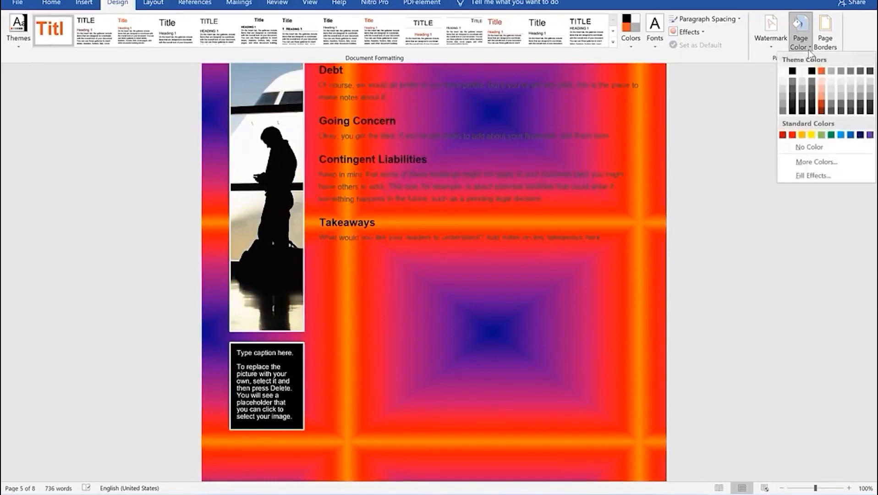
{"action": "left_click", "coordinate": [807, 49]}
{"action": "left_click", "coordinate": [808, 49]}
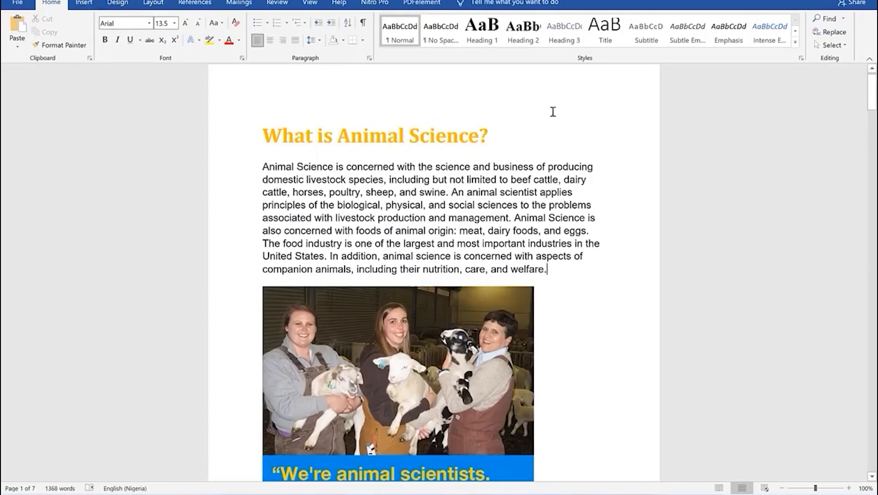
Switch to the Design tab to reach the Page Color options
{"action": "left_click", "coordinate": [117, 3]}
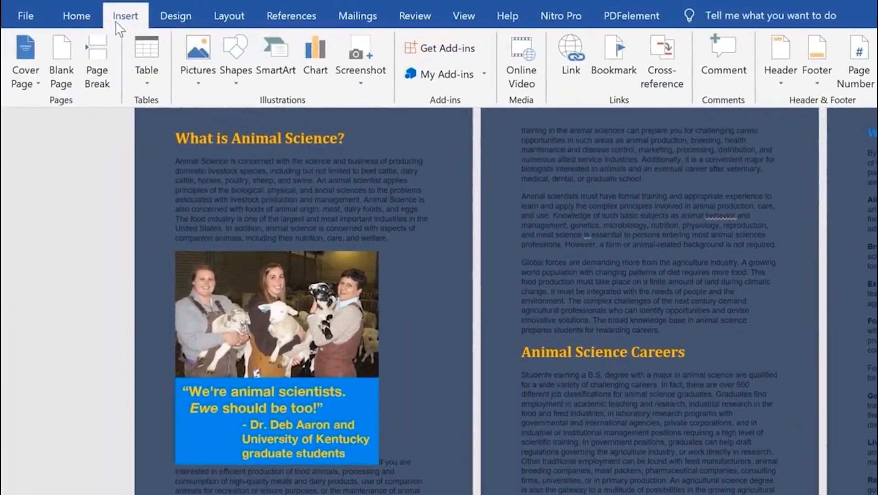
Draw a Rectangle shape over page 1 and enlarge it to fill the whole page
{"action": "left_click", "coordinate": [232, 81]}
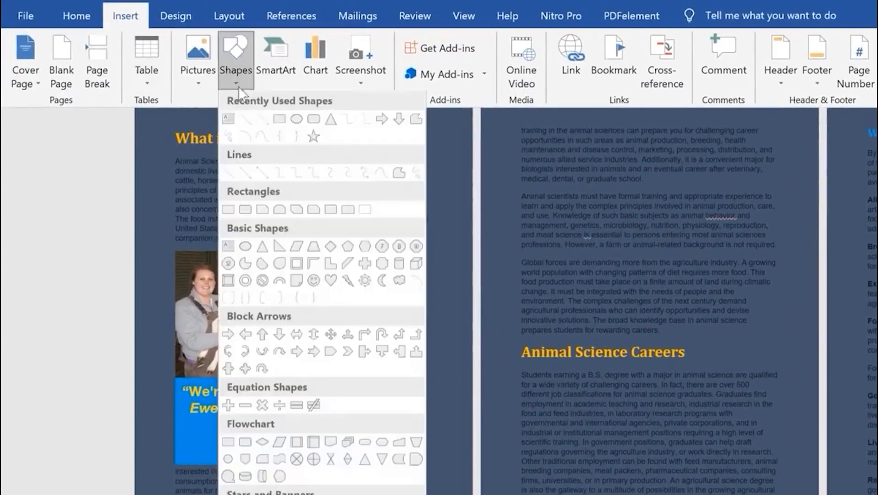
{"action": "left_click", "coordinate": [279, 120]}
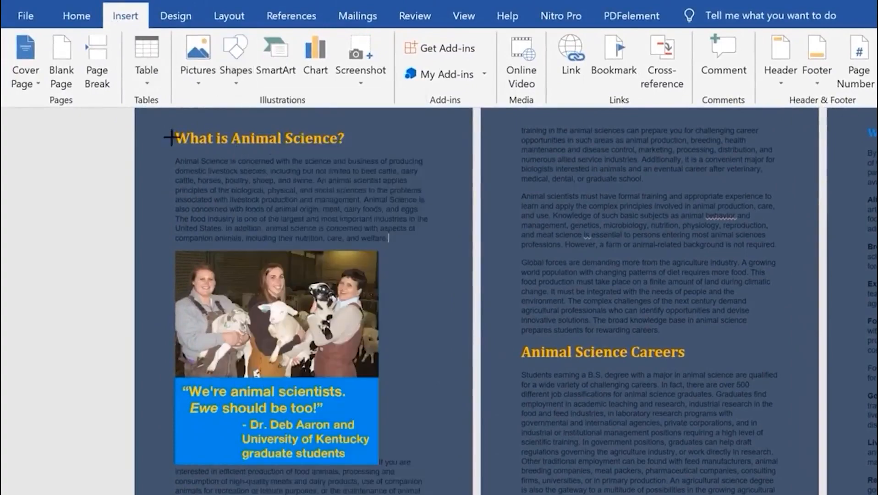
{"action": "mouse_move", "coordinate": [143, 117]}
{"action": "left_mouse_down"}
{"action": "mouse_move", "coordinate": [360, 323]}
{"action": "mouse_move", "coordinate": [479, 492]}
{"action": "mouse_move", "coordinate": [467, 492]}
{"action": "left_mouse_up"}
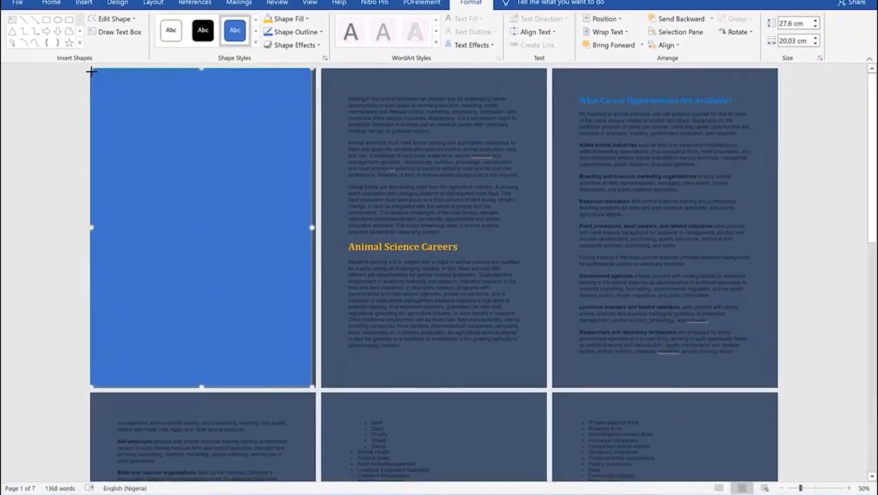
{"action": "left_click_drag", "start_coordinate": [313, 387], "coordinate": [317, 389]}
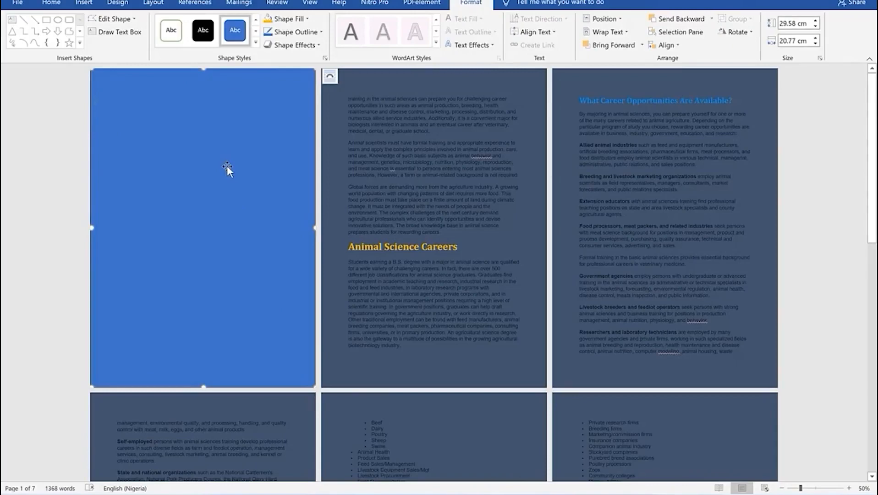
Paste copies of the blue rectangle so they cover pages 2 and 3
{"action": "key", "text": "ctrl+v"}
{"action": "left_click_drag", "start_coordinate": [243, 215], "coordinate": [445, 197]}
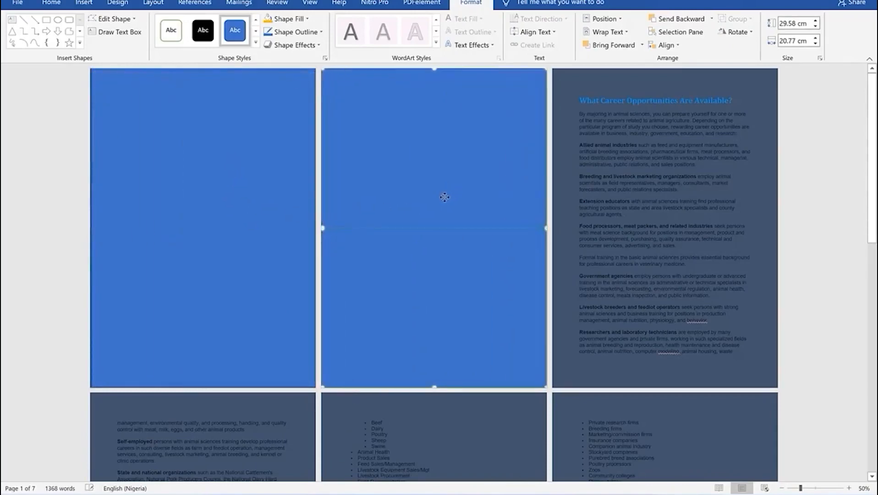
{"action": "left_click_drag", "start_coordinate": [442, 197], "coordinate": [649, 237]}
{"action": "key", "text": "ctrl+v"}
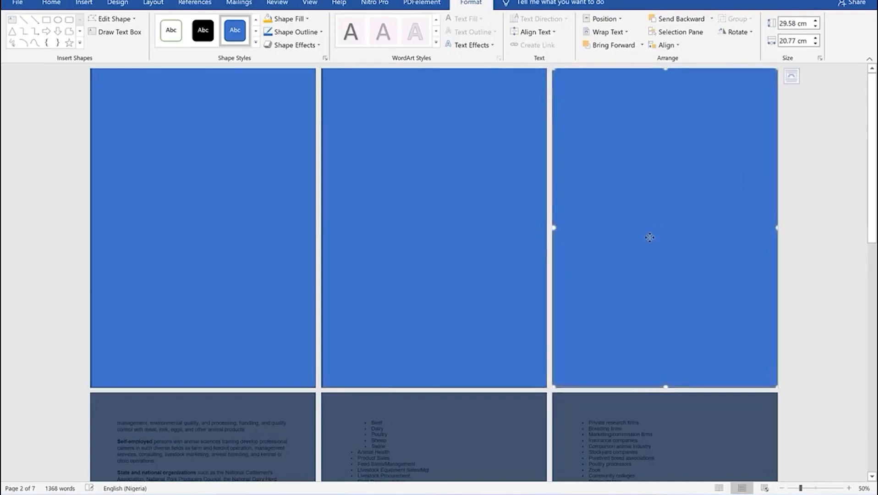
{"action": "left_click", "coordinate": [486, 250]}
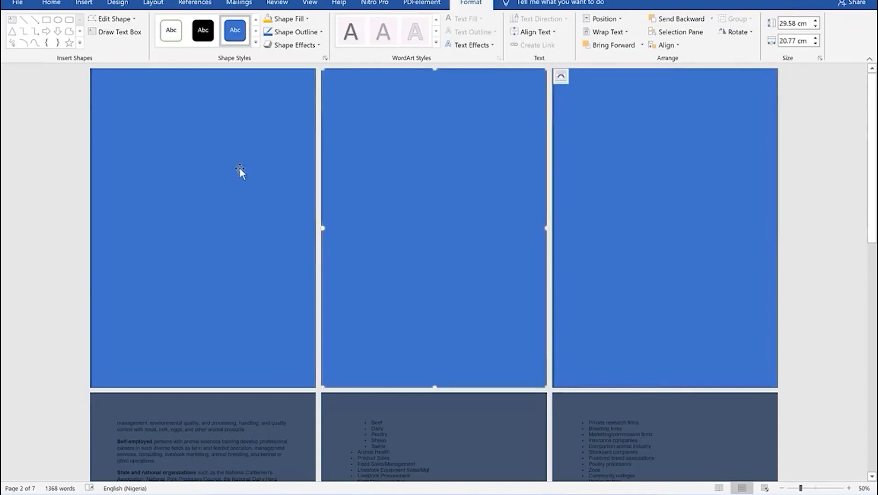
{"action": "left_click", "coordinate": [217, 197]}
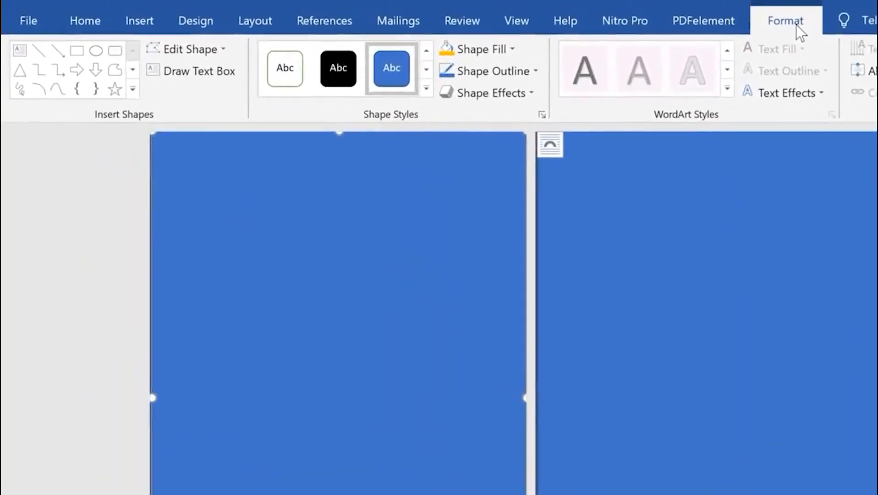
Fill the page-1 rectangle light gold, widen it to the page edge, and wrap it Behind Text
{"action": "left_click", "coordinate": [512, 46]}
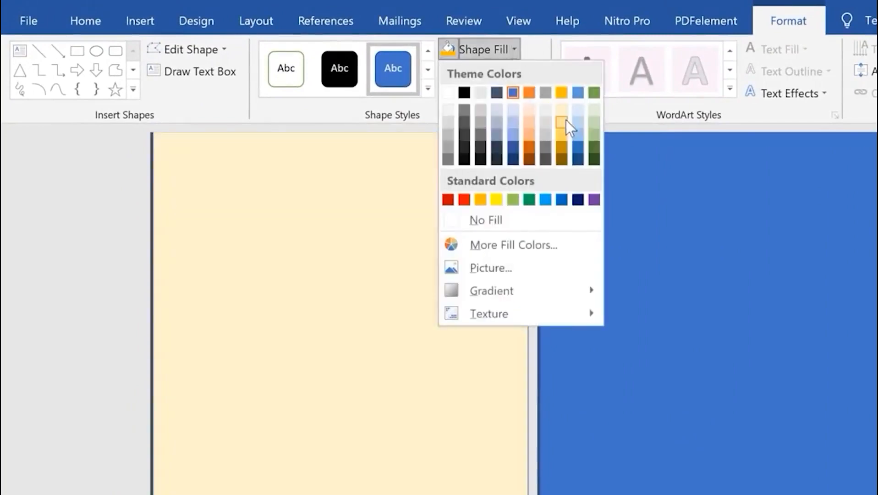
{"action": "left_click", "coordinate": [566, 124]}
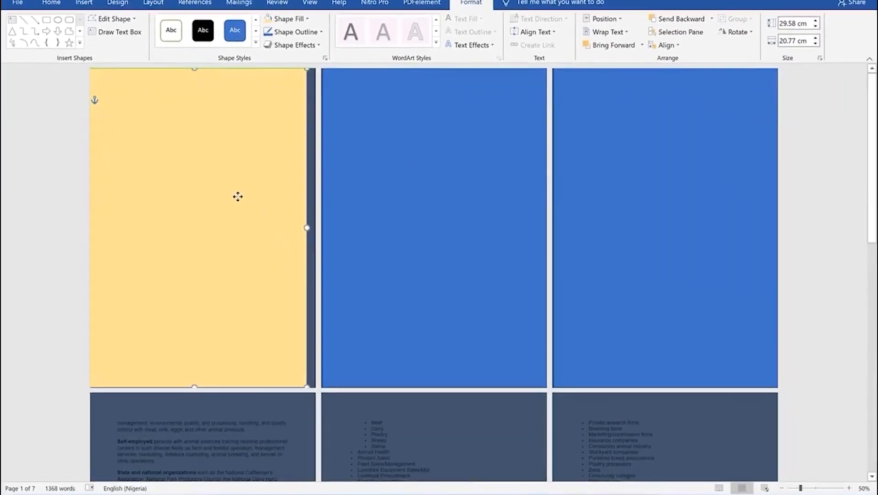
{"action": "left_click_drag", "start_coordinate": [306, 387], "coordinate": [318, 391]}
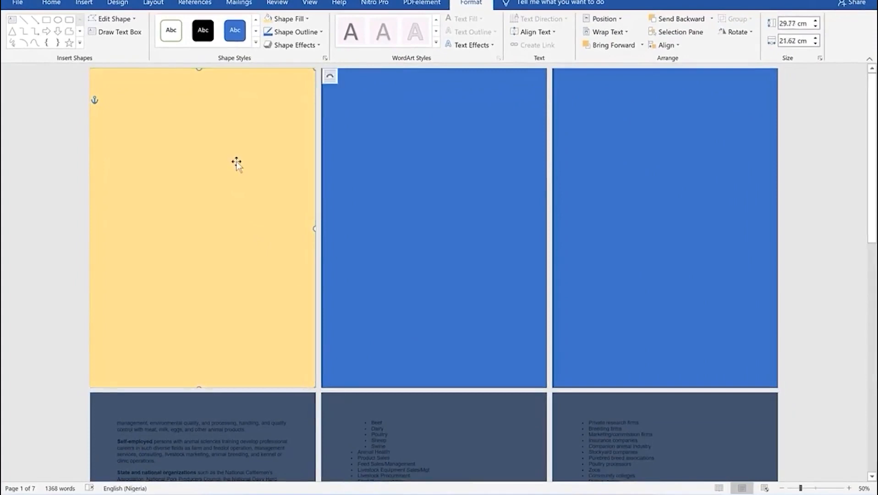
{"action": "right_click", "coordinate": [204, 147]}
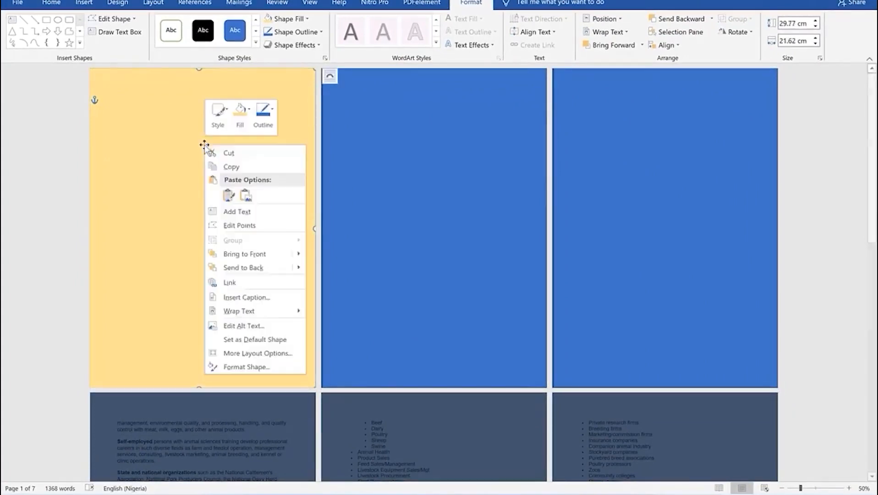
{"action": "mouse_move", "coordinate": [247, 338]}
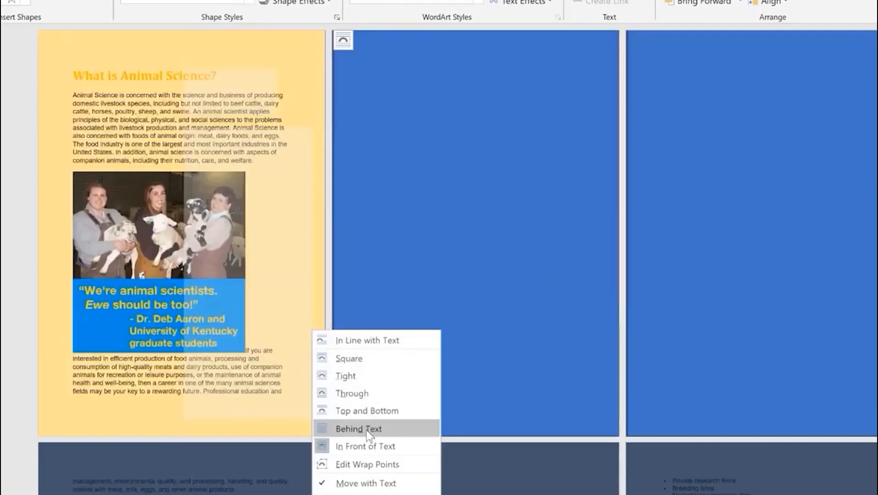
{"action": "left_click", "coordinate": [366, 429]}
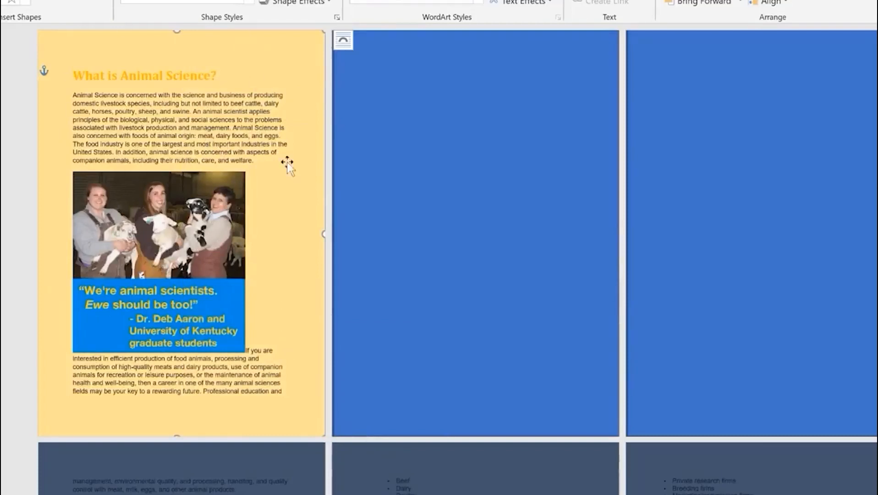
{"action": "right_click", "coordinate": [426, 134]}
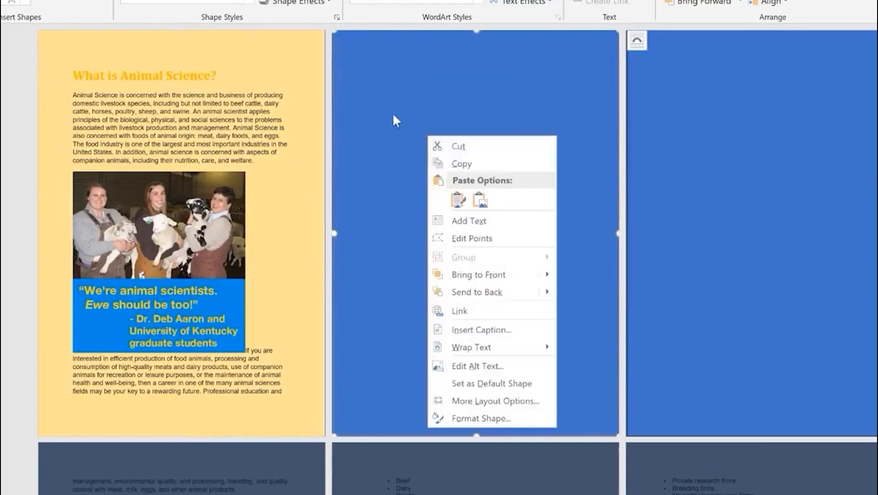
Resize the middle rectangle so it covers page 2
{"action": "left_click", "coordinate": [392, 112]}
{"action": "left_click_drag", "start_coordinate": [334, 31], "coordinate": [330, 32]}
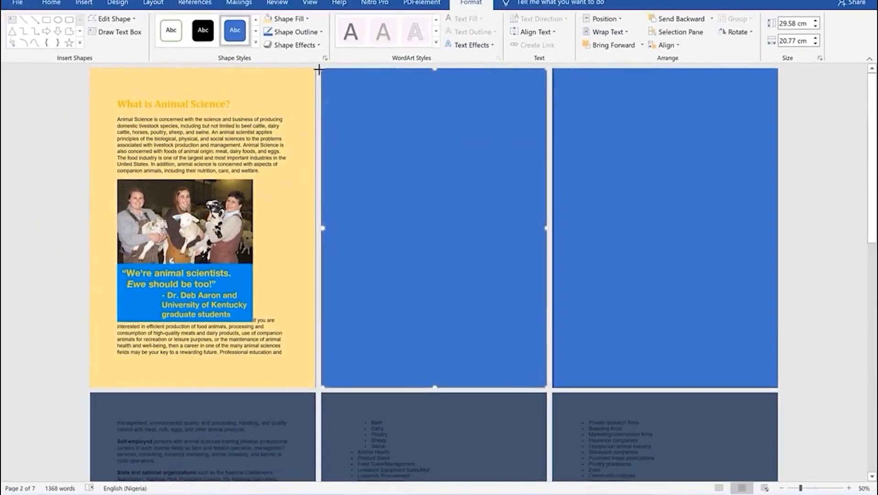
{"action": "left_click_drag", "start_coordinate": [319, 70], "coordinate": [314, 64]}
{"action": "right_click", "coordinate": [425, 168]}
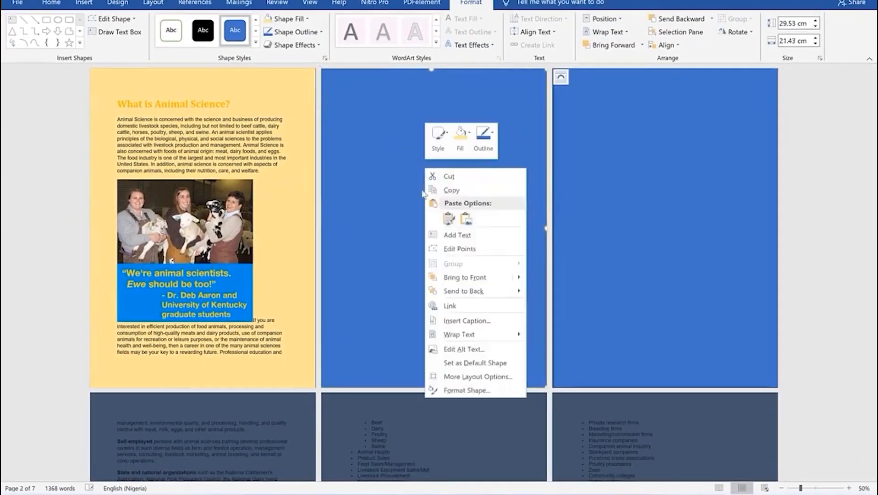
{"action": "left_click", "coordinate": [358, 141]}
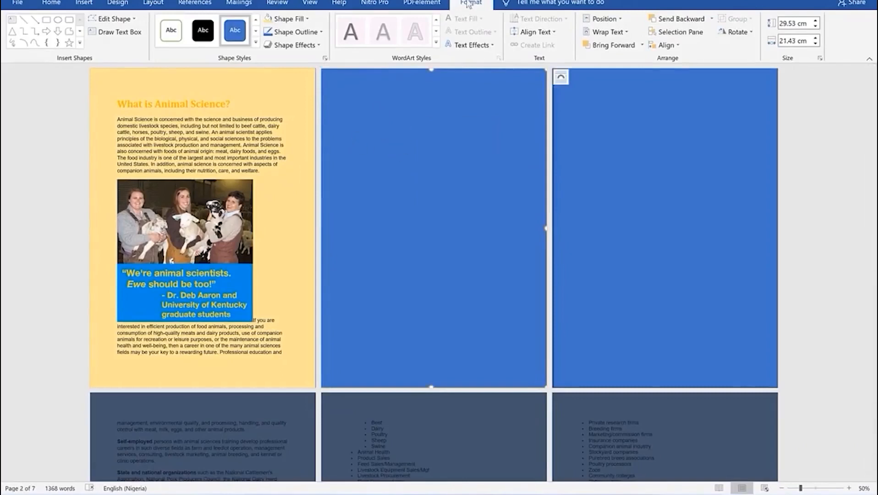
Fill the page-2 rectangle pale blue and wrap it Behind Text
{"action": "left_click", "coordinate": [308, 19]}
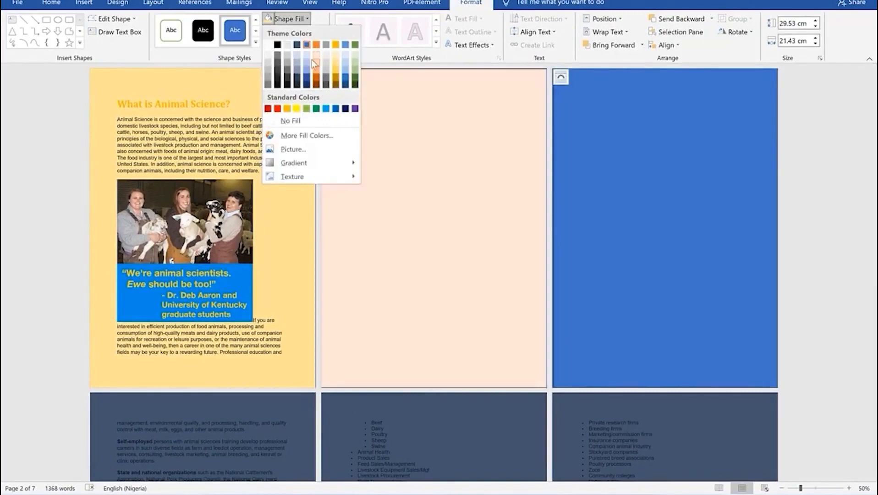
{"action": "left_click", "coordinate": [305, 62]}
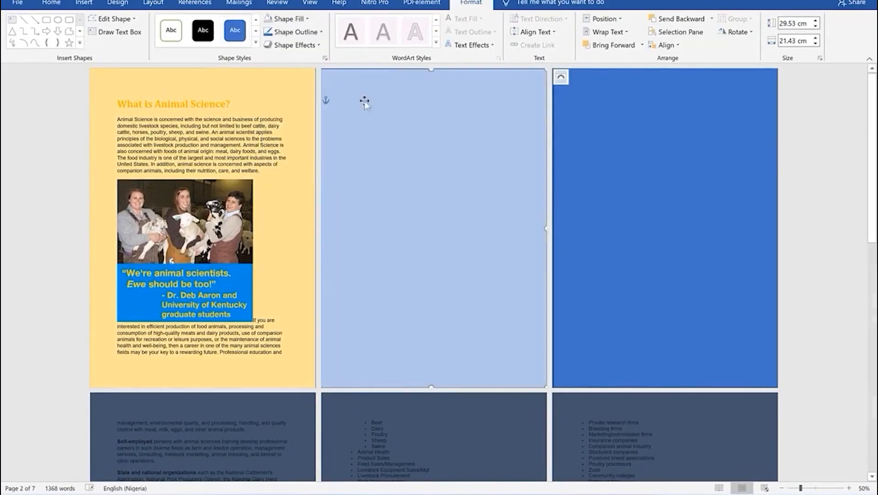
{"action": "right_click", "coordinate": [408, 141]}
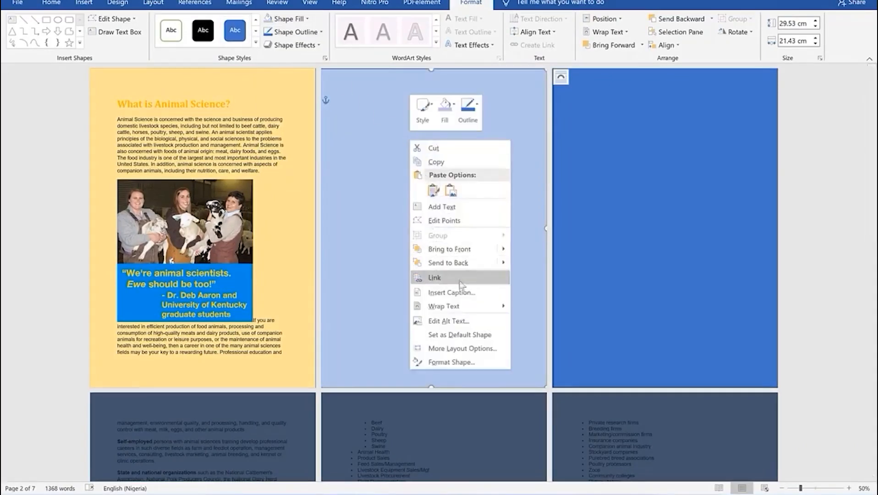
{"action": "mouse_move", "coordinate": [478, 312]}
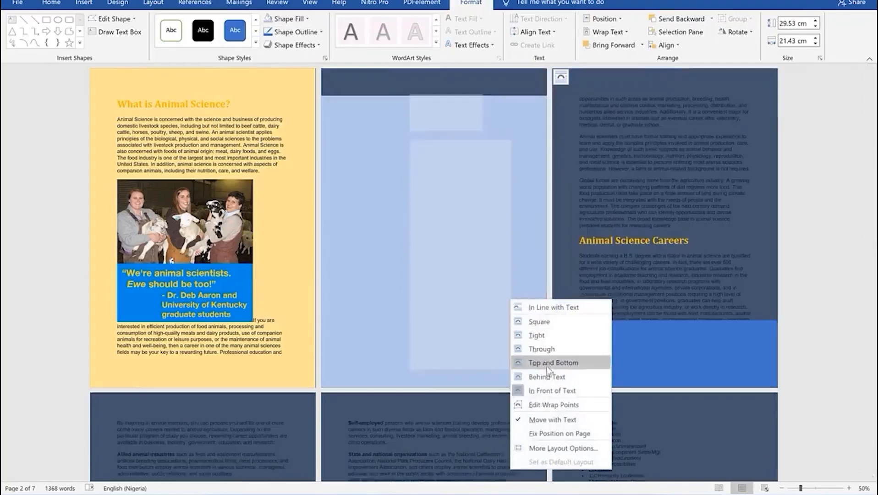
{"action": "left_click", "coordinate": [539, 376]}
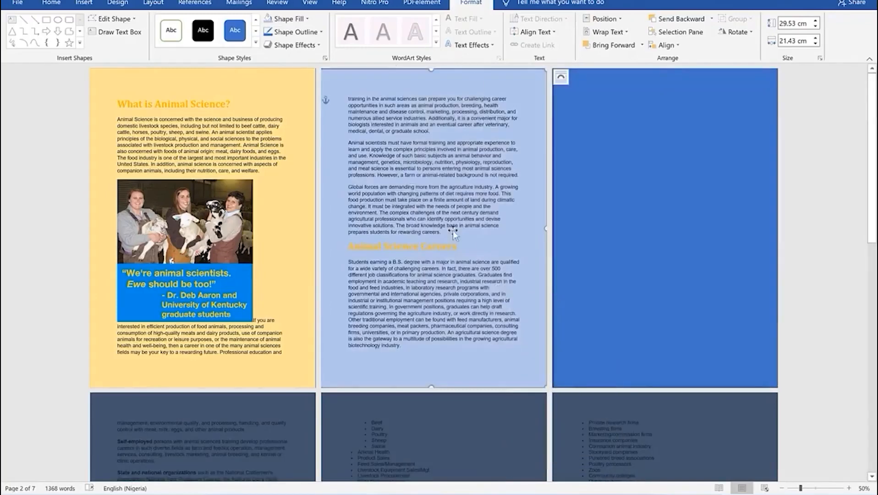
Fill the page-3 rectangle Green, Accent 6, Lighter 40% and wrap it Behind Text
{"action": "right_click", "coordinate": [608, 177]}
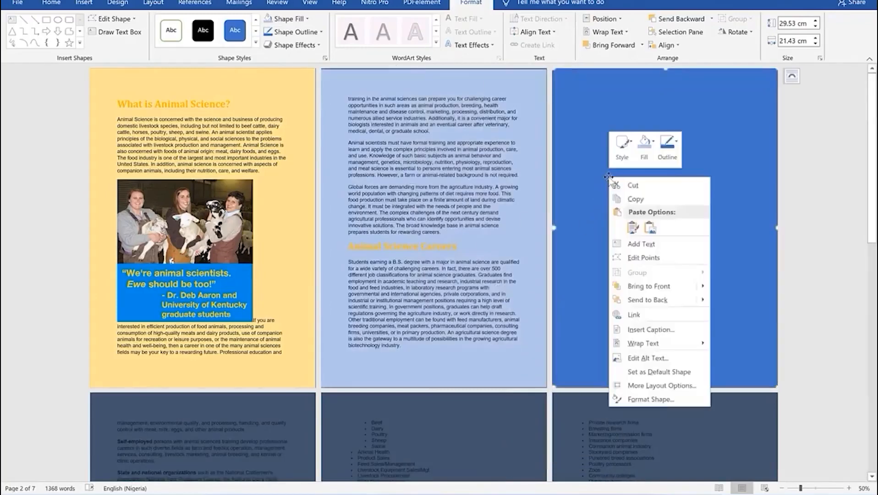
{"action": "left_click", "coordinate": [587, 129]}
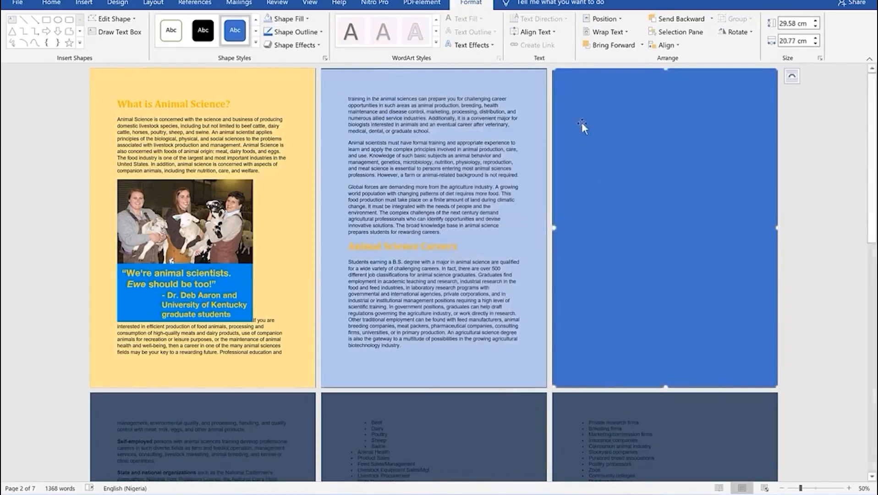
{"action": "left_click", "coordinate": [306, 19]}
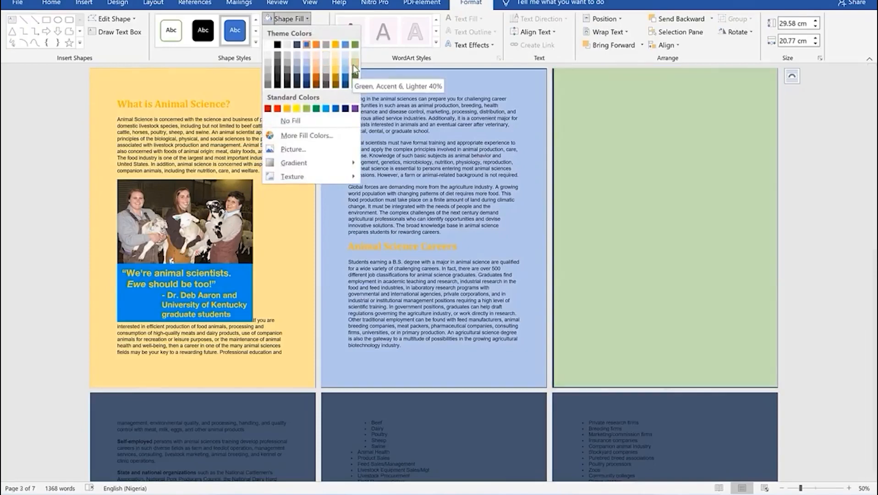
{"action": "left_click", "coordinate": [352, 65]}
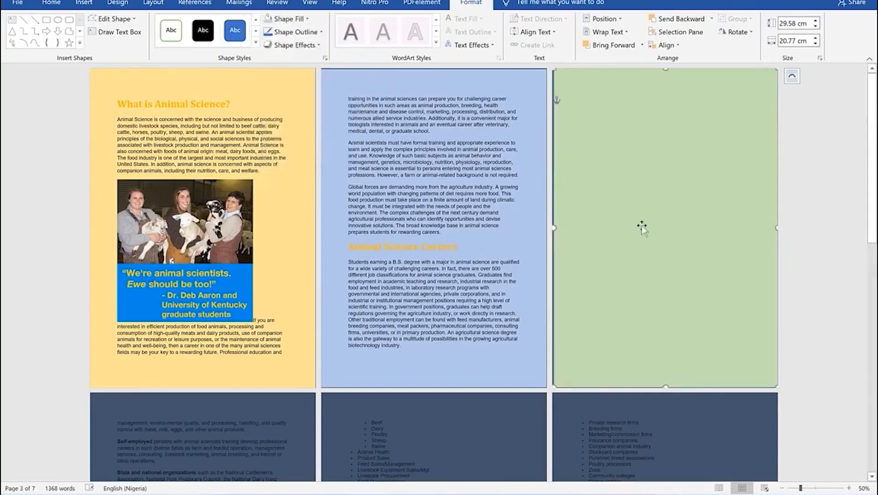
{"action": "right_click", "coordinate": [645, 163]}
{"action": "mouse_move", "coordinate": [728, 328]}
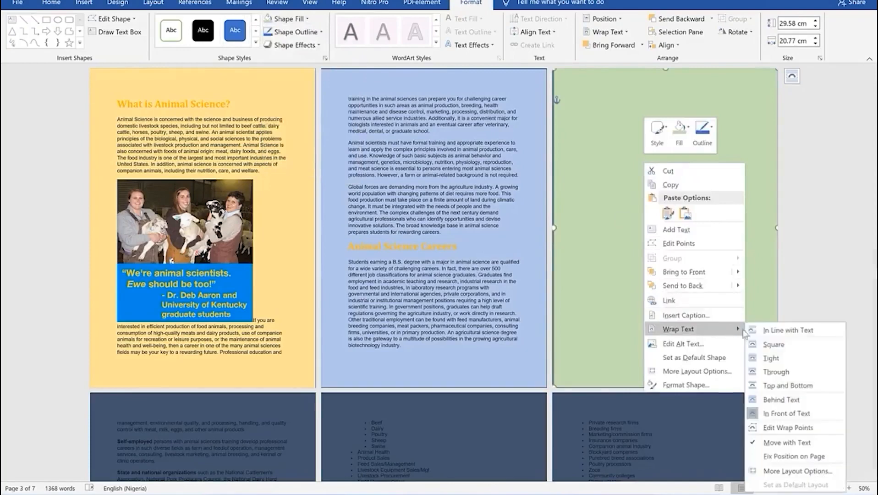
{"action": "left_click", "coordinate": [793, 401]}
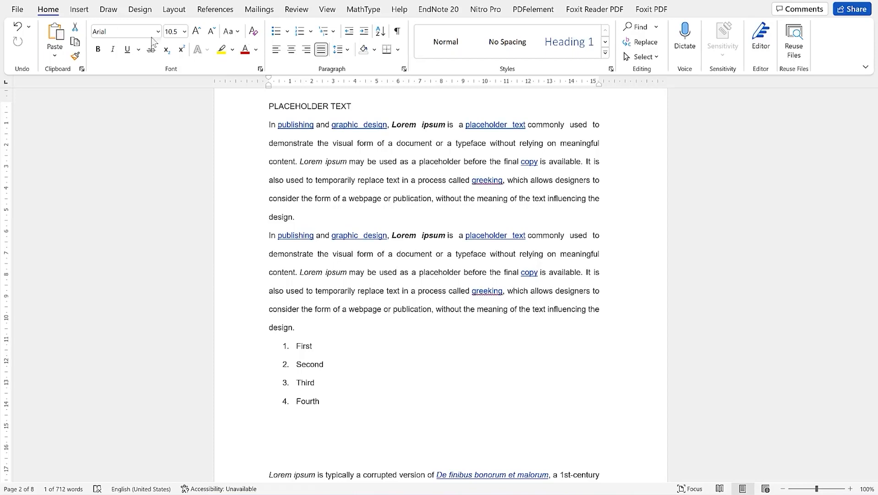
Add the comment 'Bold this part' to the phrase 'a document or a typeface without relying on meaningful'
{"action": "left_click", "coordinate": [297, 11]}
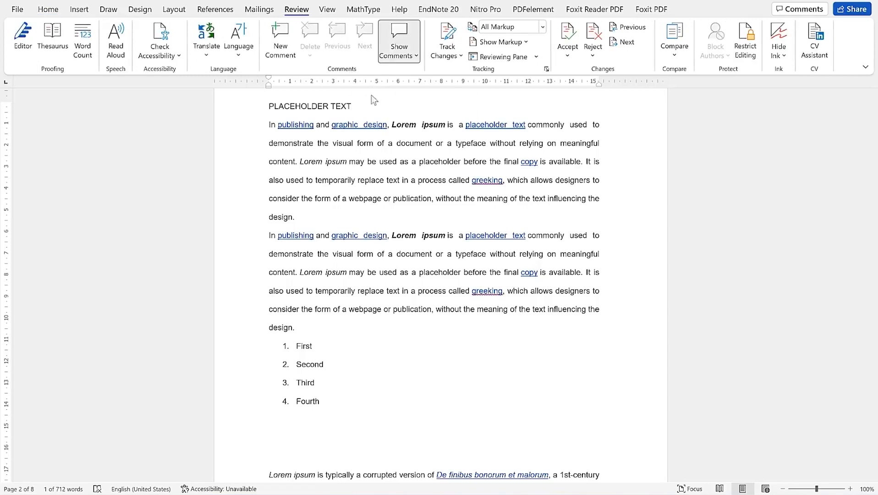
{"action": "left_click_drag", "start_coordinate": [389, 143], "coordinate": [597, 154]}
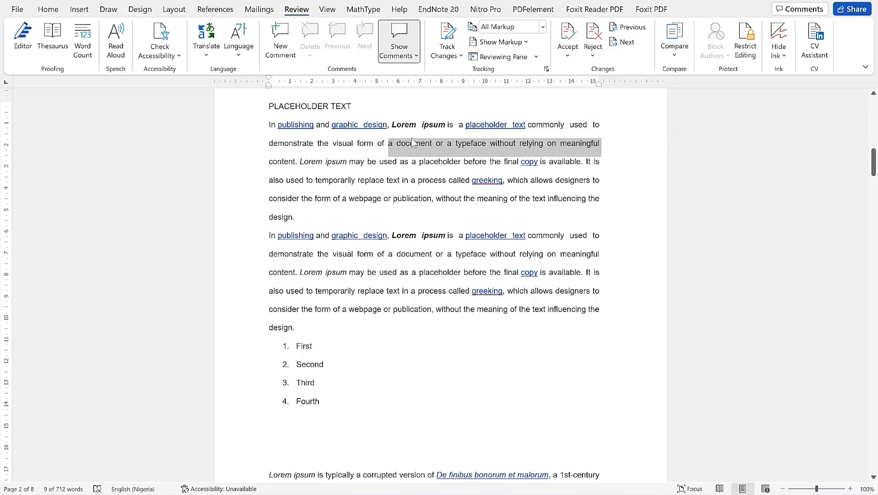
{"action": "left_click", "coordinate": [280, 51]}
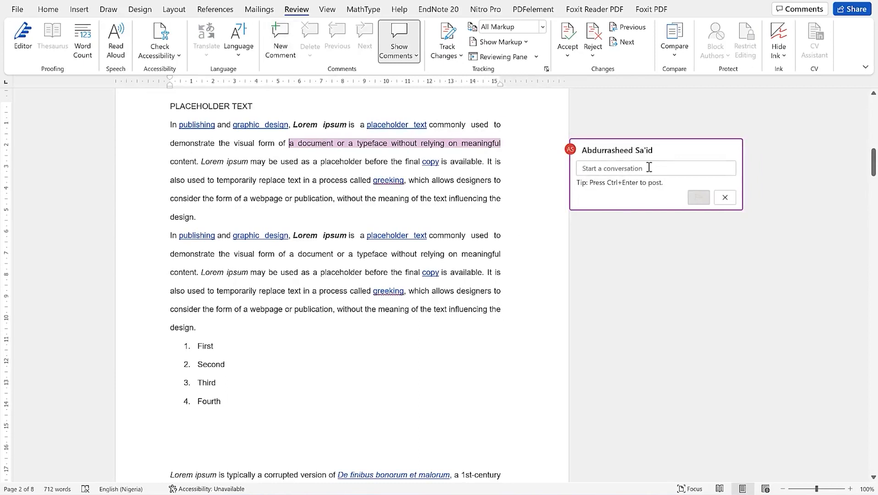
{"action": "type", "text": "Bold"}
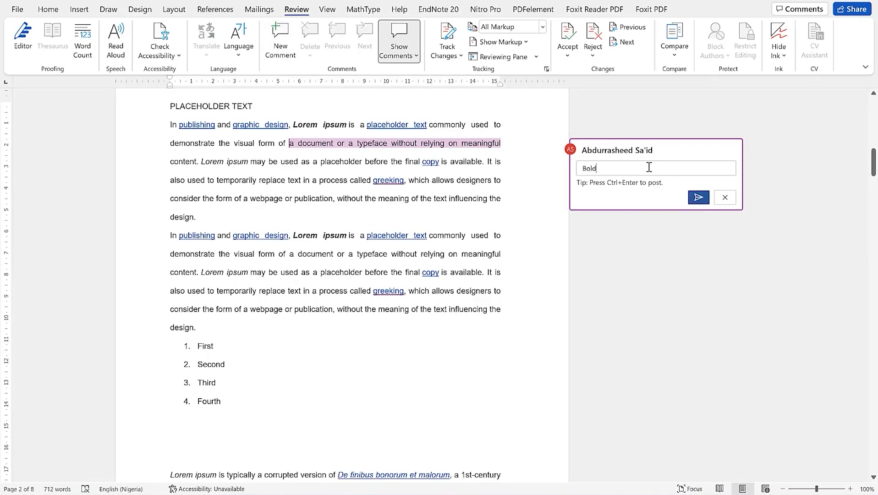
{"action": "type", "text": " this part"}
{"action": "key", "text": "ctrl+Return"}
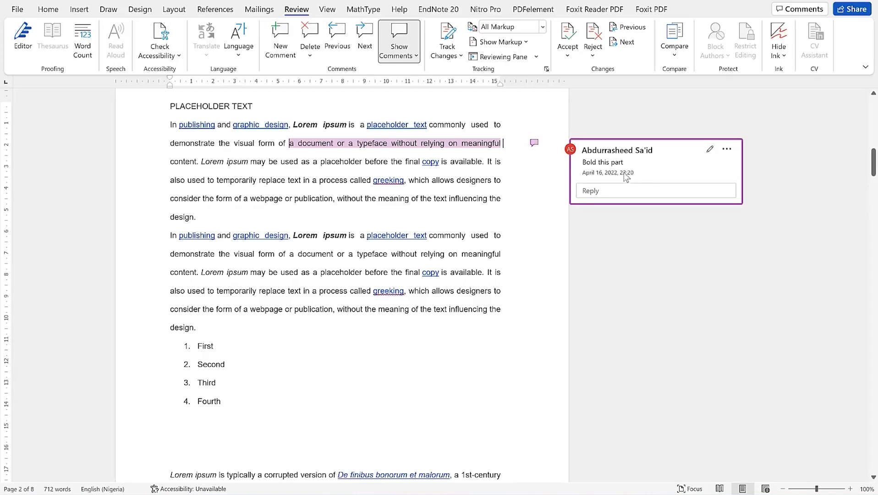
Edit the first paragraph's comment to read 'Bold this part and italice'
{"action": "left_click", "coordinate": [711, 149]}
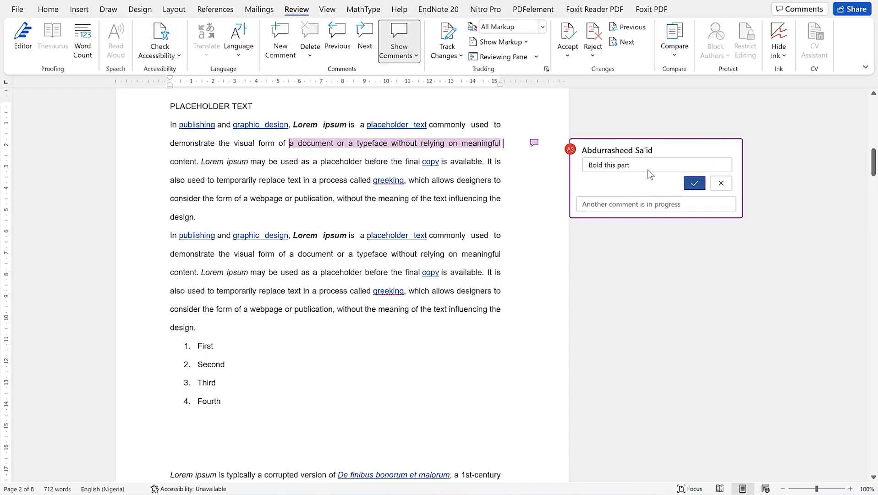
{"action": "type", "text": "and italice"}
{"action": "left_click", "coordinate": [695, 183]}
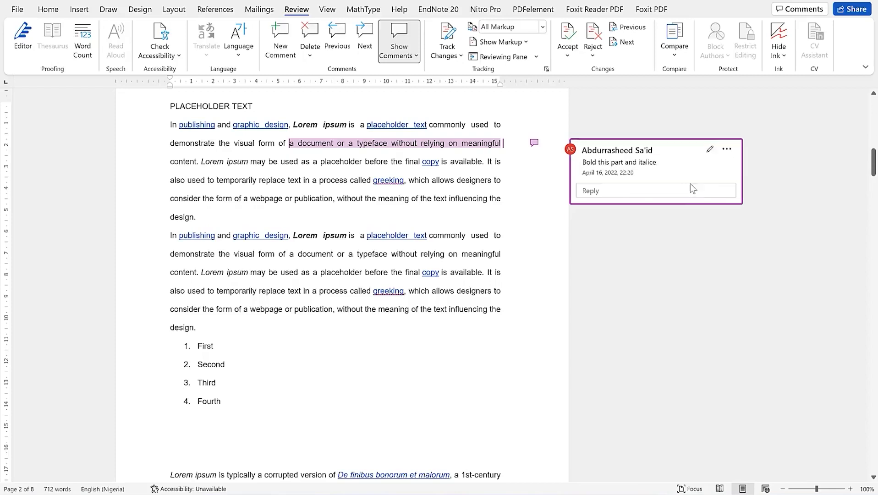
Open and dismiss the comment thread's actions menu, then return focus to the first comment
{"action": "left_click", "coordinate": [726, 149]}
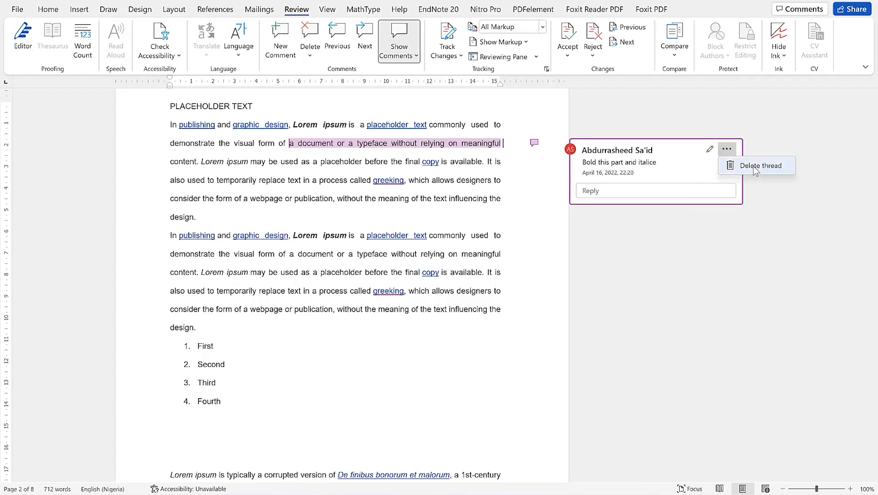
{"action": "left_click", "coordinate": [652, 280]}
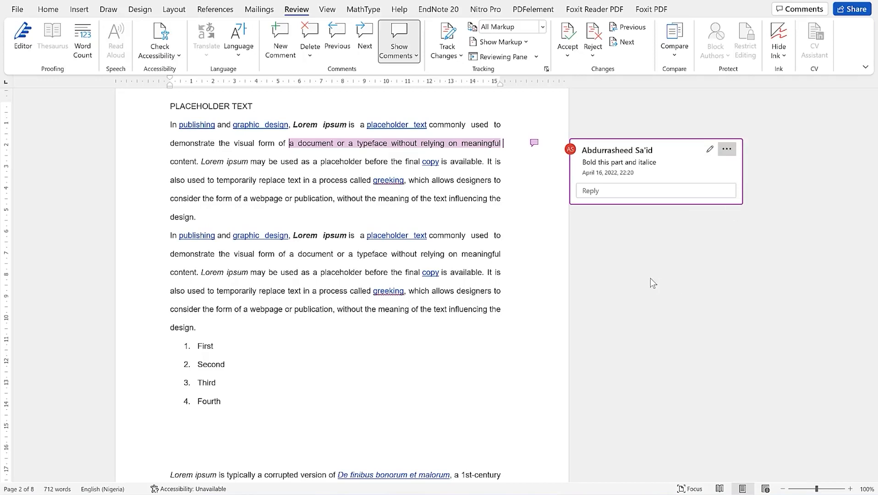
{"action": "left_click", "coordinate": [469, 192]}
{"action": "left_click", "coordinate": [433, 185]}
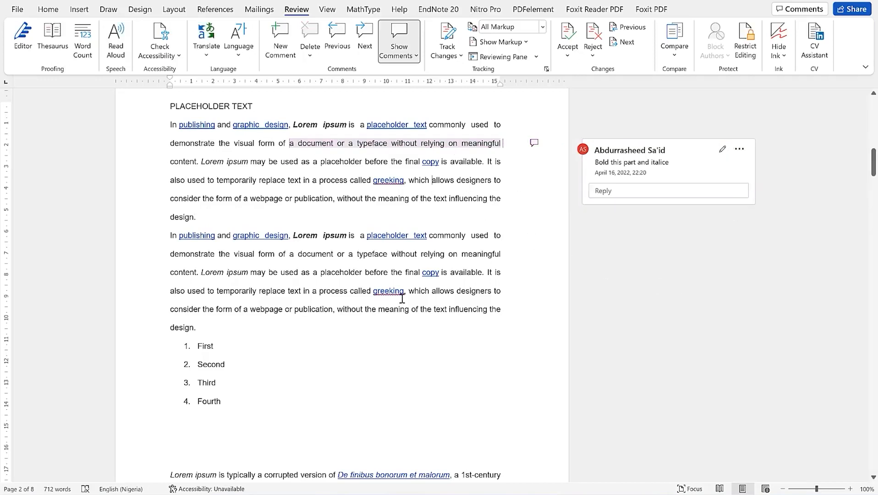
{"action": "left_click", "coordinate": [536, 146]}
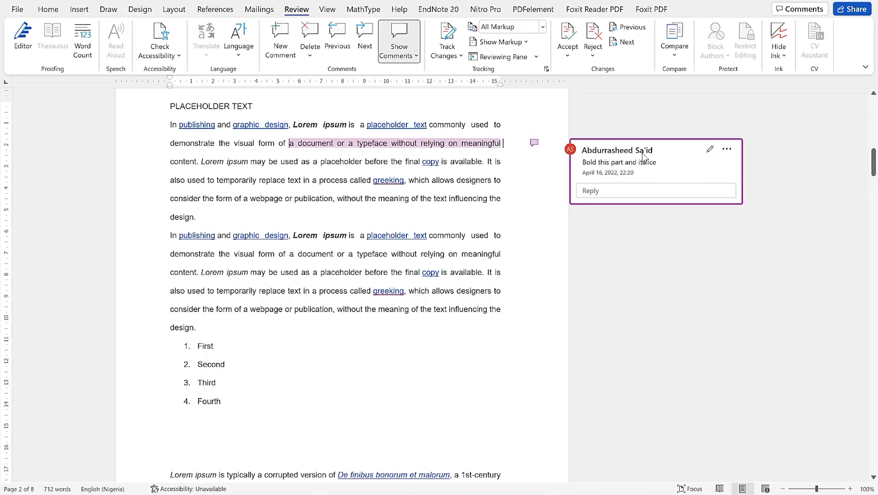
Add a comment reading 'remove' on 'a document or a typeface without relying' in paragraph two
{"action": "left_click", "coordinate": [455, 272]}
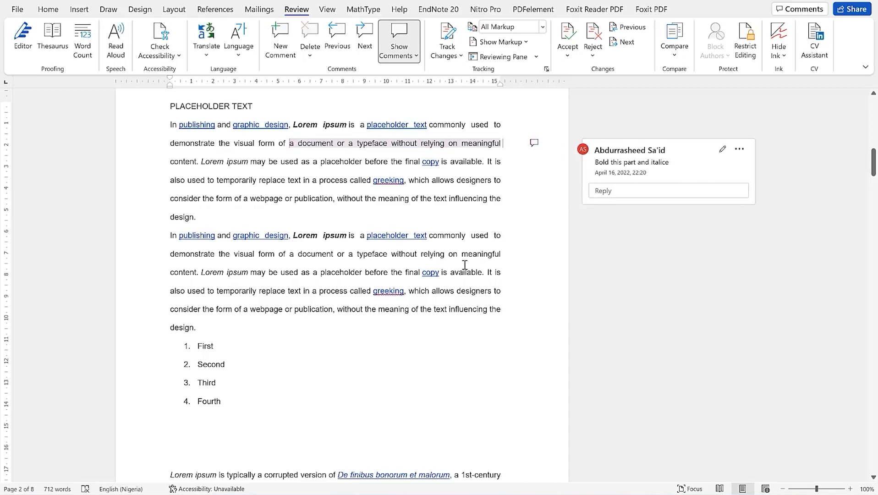
{"action": "left_click", "coordinate": [617, 192]}
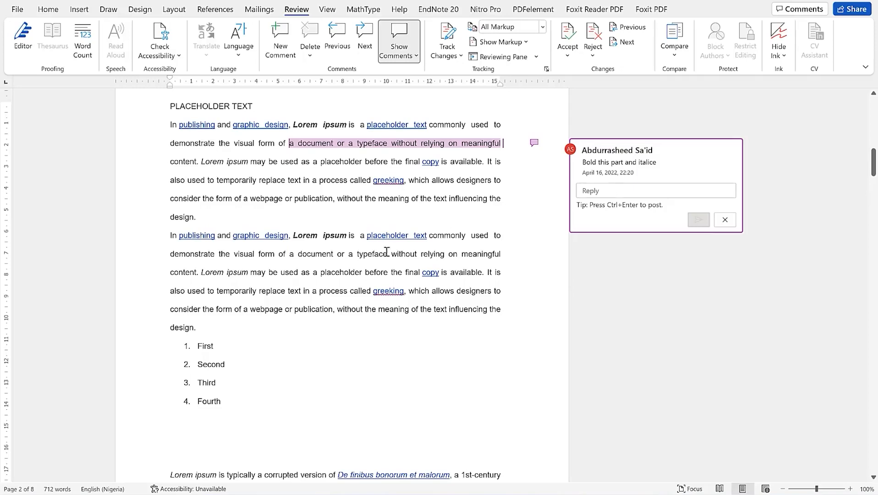
{"action": "left_click_drag", "start_coordinate": [295, 255], "coordinate": [448, 255]}
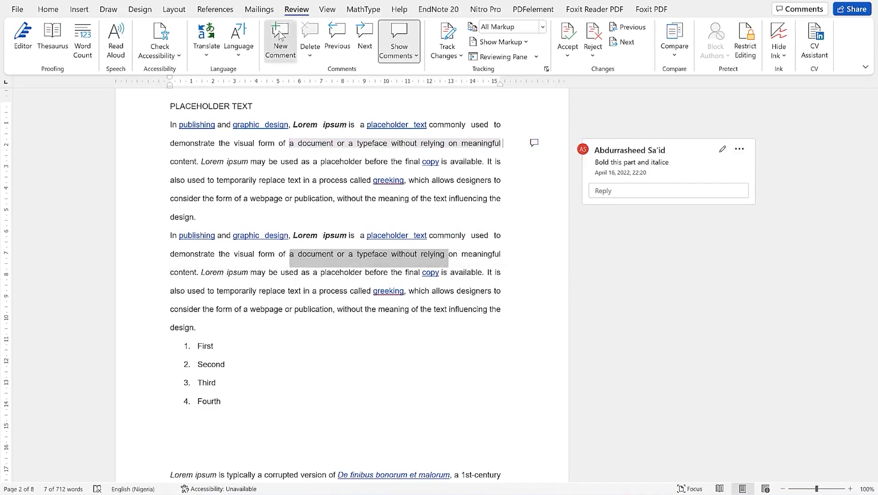
{"action": "left_click", "coordinate": [285, 40]}
{"action": "type", "text": "remove"}
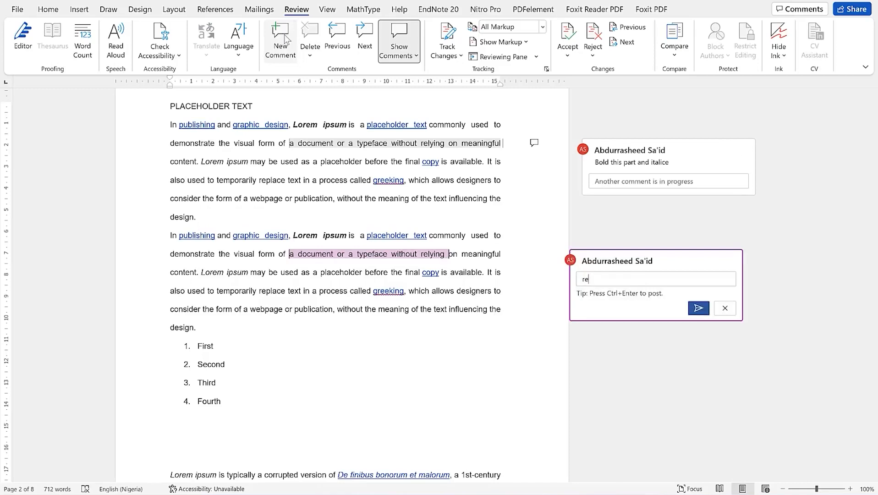
{"action": "left_click", "coordinate": [362, 180]}
Browse comments with Previous and Next, checking the delete and display options without changes
{"action": "left_click", "coordinate": [315, 56]}
{"action": "left_click", "coordinate": [314, 56]}
{"action": "left_click", "coordinate": [348, 28]}
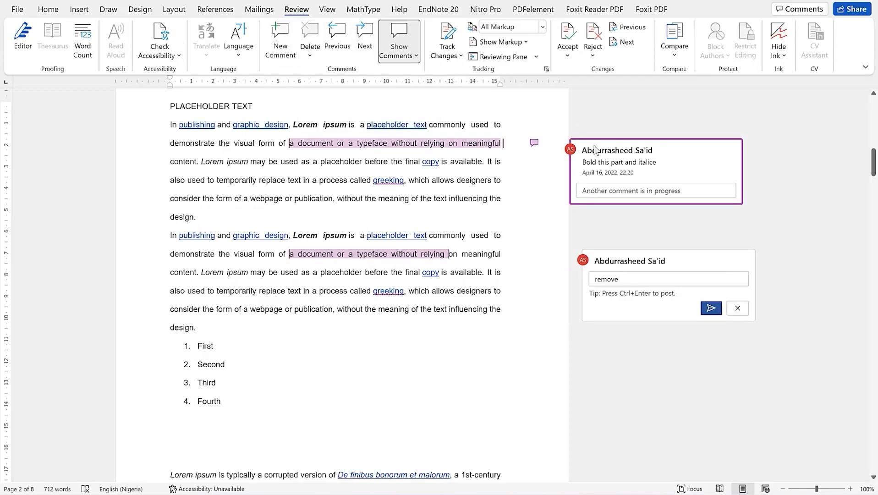
{"action": "left_click", "coordinate": [366, 40]}
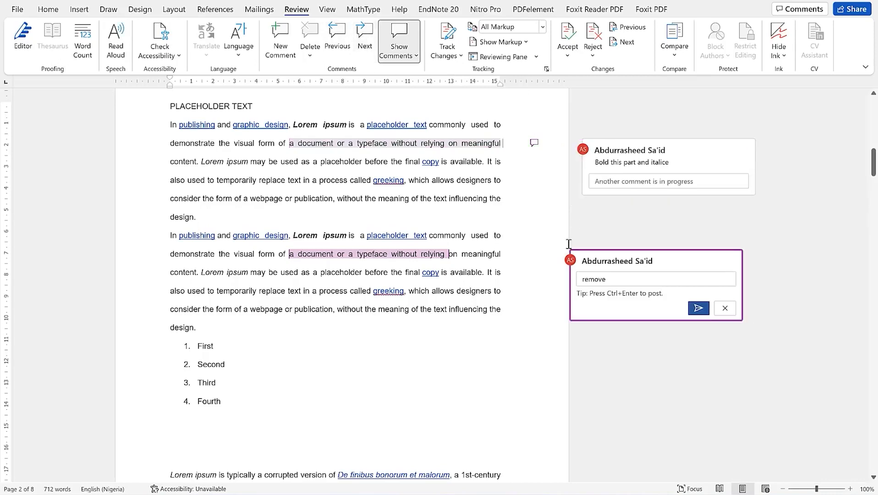
{"action": "left_click", "coordinate": [416, 55]}
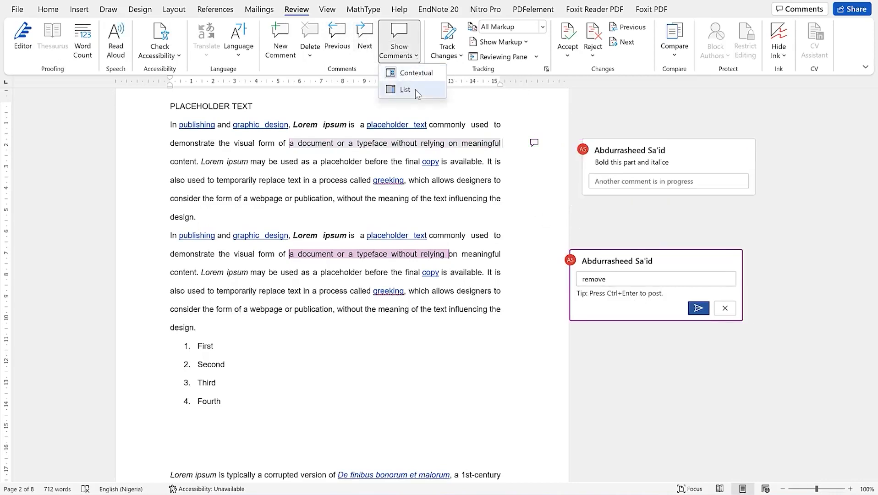
{"action": "left_click", "coordinate": [440, 180]}
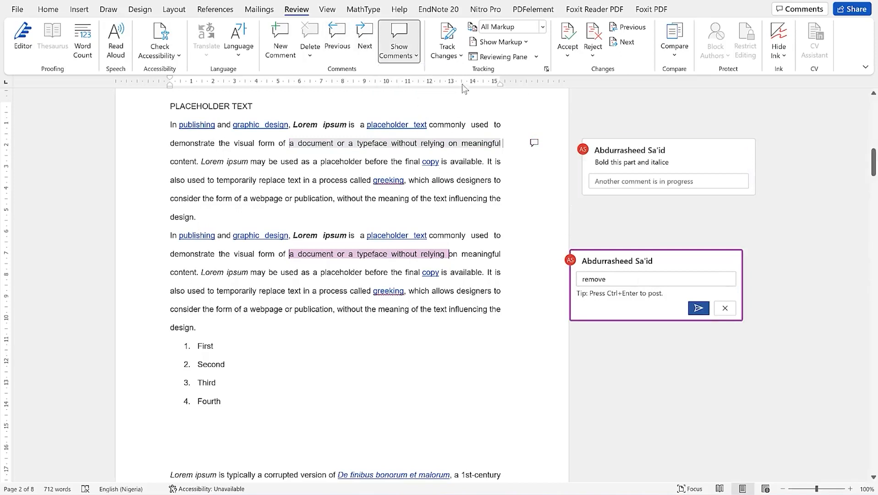
{"action": "left_click", "coordinate": [347, 291]}
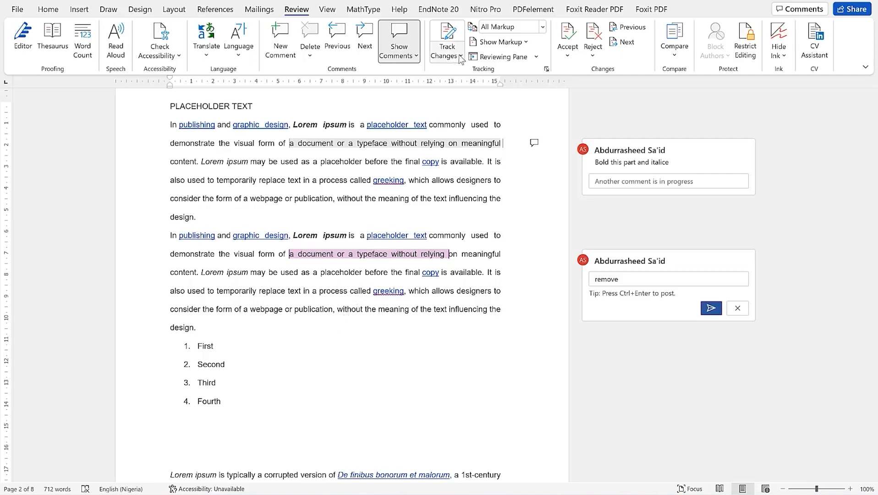
Turn on Track Changes and delete the phrase 'form of a webpage … the text'
{"action": "left_click", "coordinate": [443, 33]}
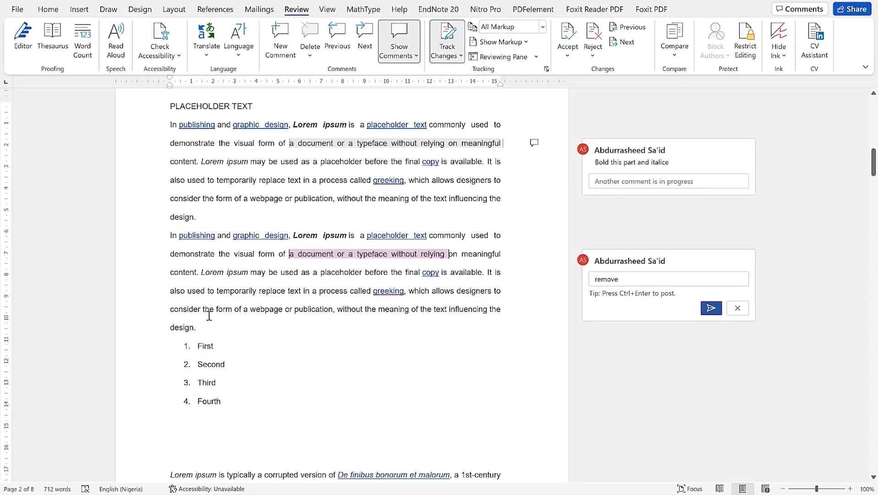
{"action": "scroll", "coordinate": [303, 348], "scroll_direction": "down", "scroll_amount": 2}
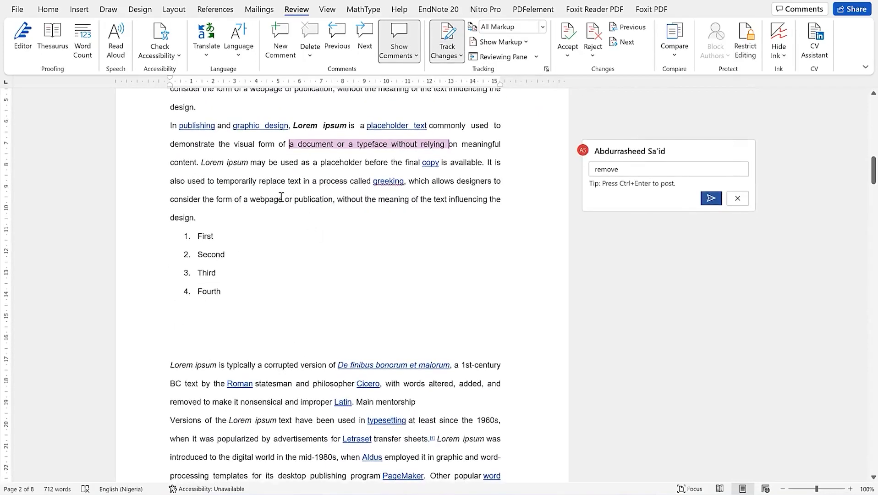
{"action": "left_click_drag", "start_coordinate": [231, 202], "coordinate": [440, 202]}
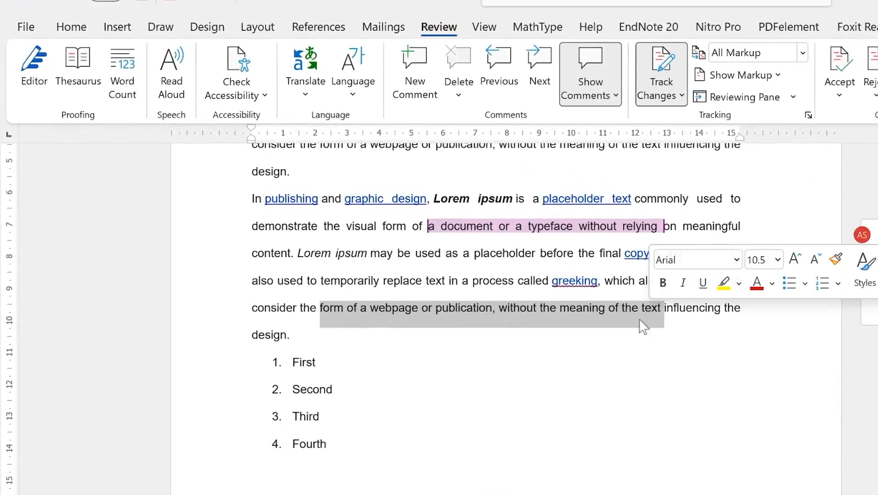
{"action": "key", "text": "Delete"}
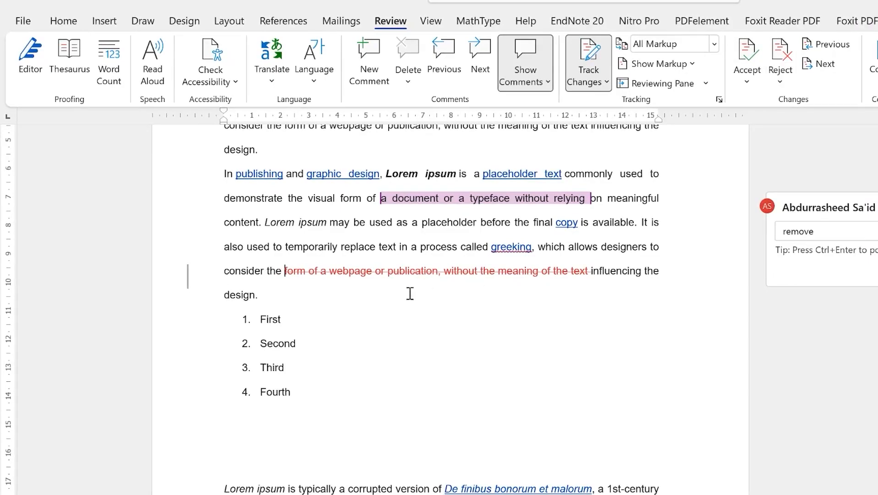
Delete the Lorem ipsum passage and type 'You can research more items from here'
{"action": "left_click_drag", "start_coordinate": [224, 488], "coordinate": [508, 494]}
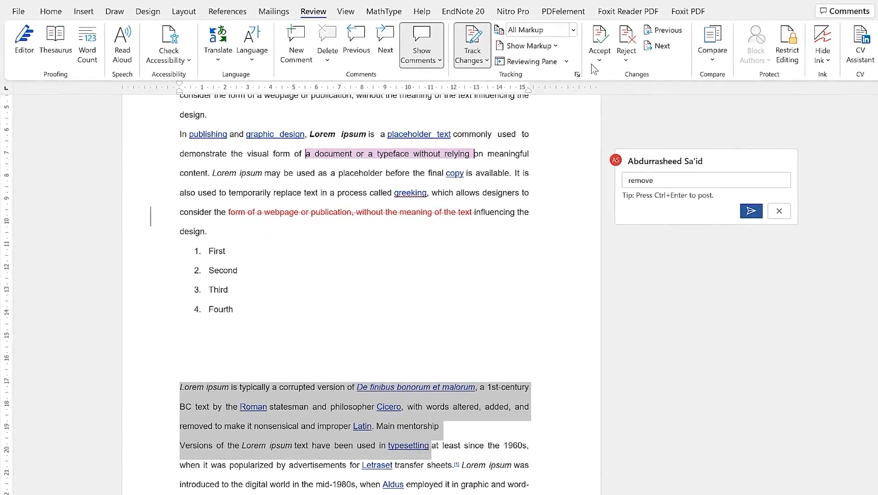
{"action": "key", "text": "Delete"}
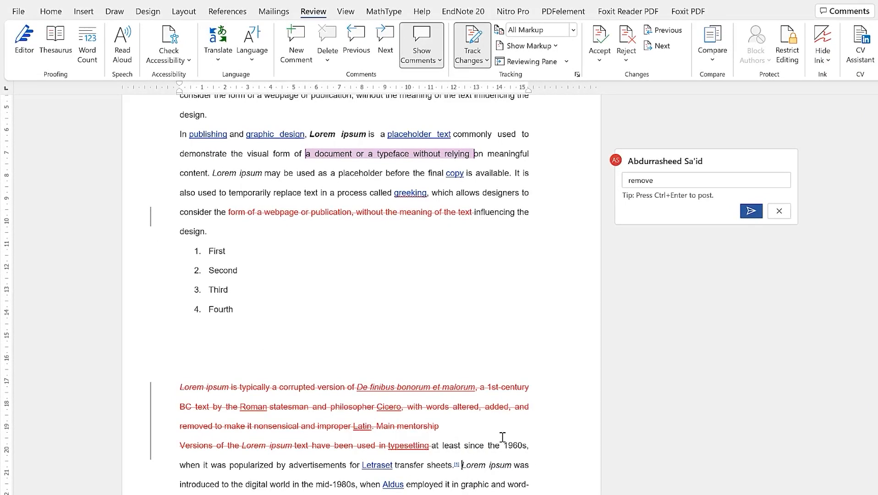
{"action": "type", "text": "You can research more items from here"}
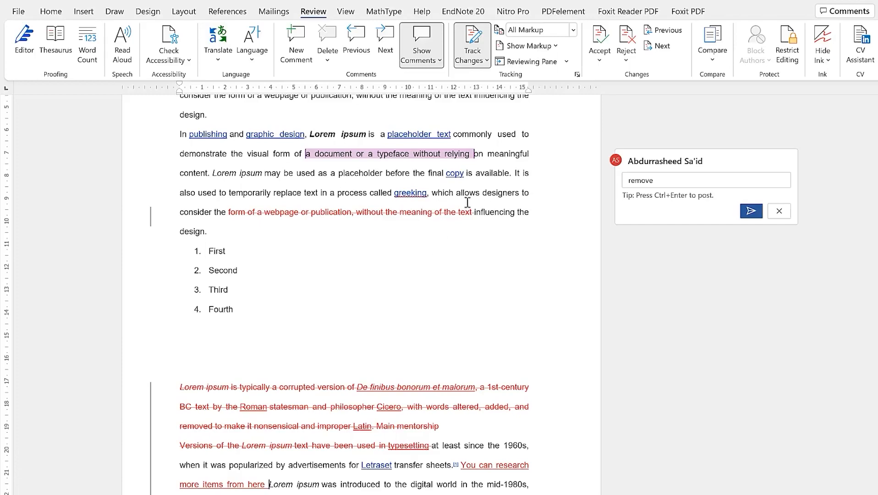
{"action": "scroll", "coordinate": [408, 377], "scroll_direction": "down", "scroll_amount": 5}
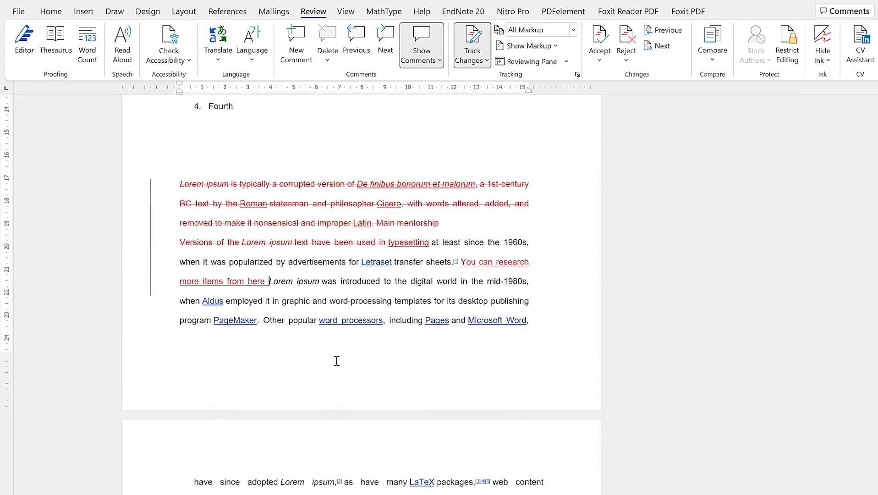
{"action": "scroll", "coordinate": [356, 400], "scroll_direction": "up", "scroll_amount": 6}
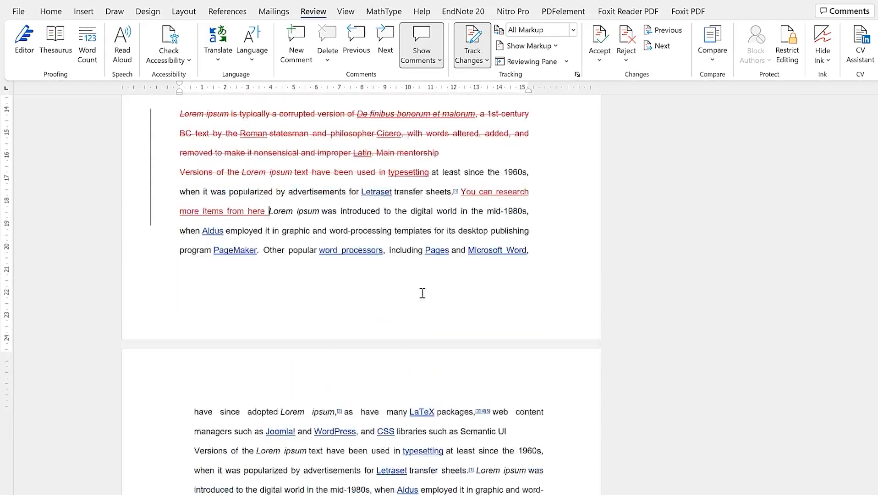
{"action": "scroll", "coordinate": [415, 311], "scroll_direction": "up", "scroll_amount": 3}
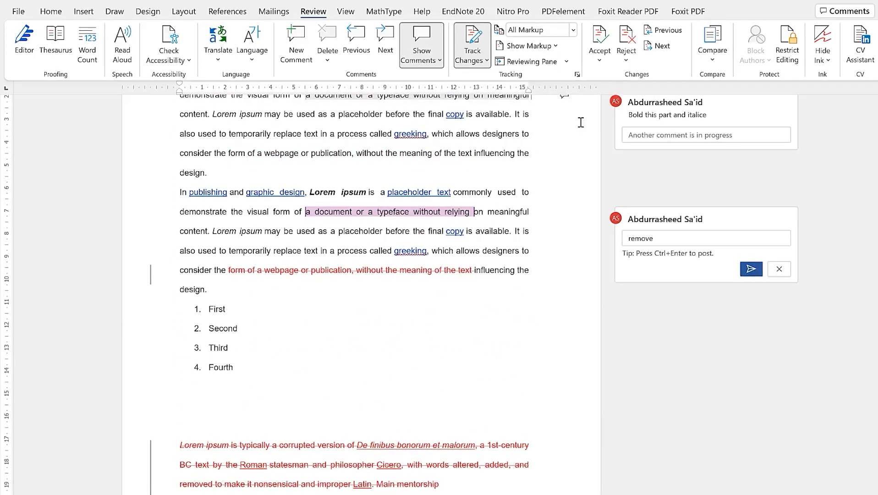
Reject both tracked deletions, restoring the webpage phrase and the Lorem ipsum passage
{"action": "left_click", "coordinate": [431, 270]}
{"action": "left_click", "coordinate": [598, 41]}
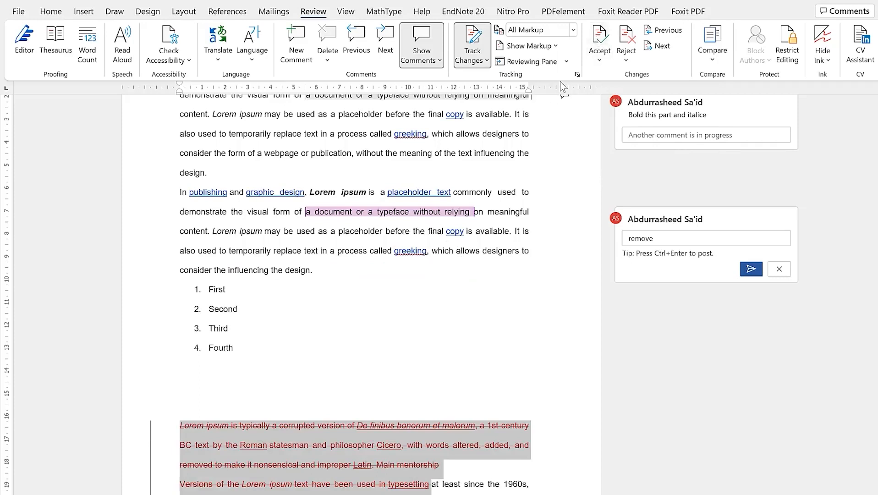
{"action": "key", "text": "ctrl+z"}
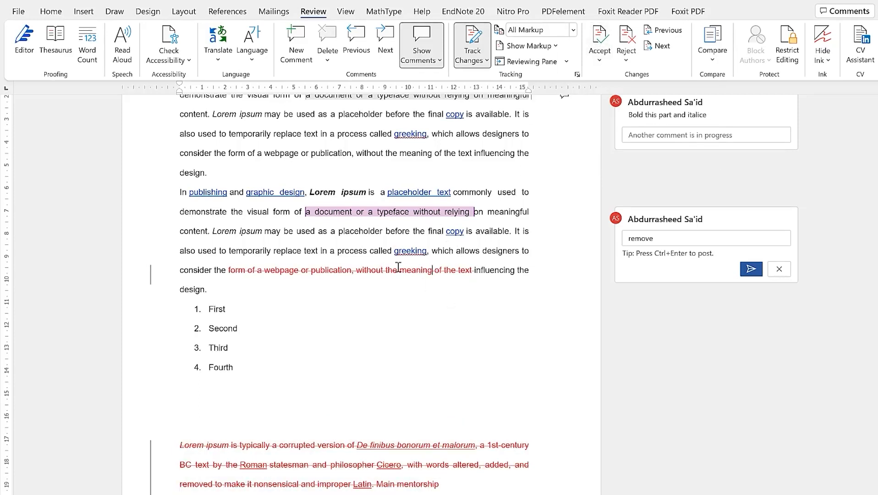
{"action": "left_click", "coordinate": [626, 41]}
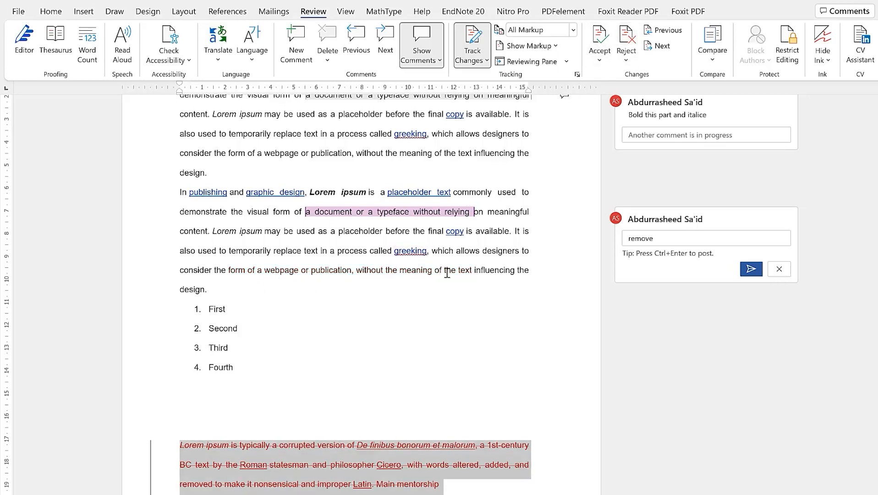
{"action": "left_click", "coordinate": [328, 453]}
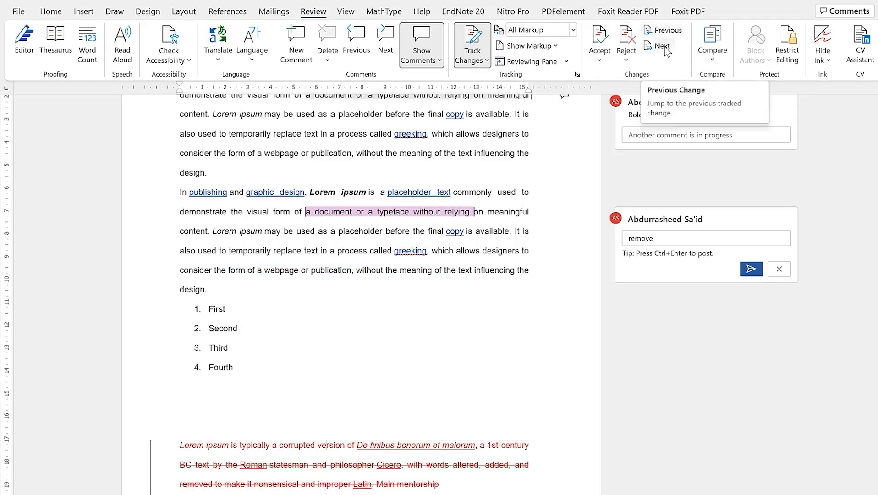
{"action": "left_click", "coordinate": [626, 40]}
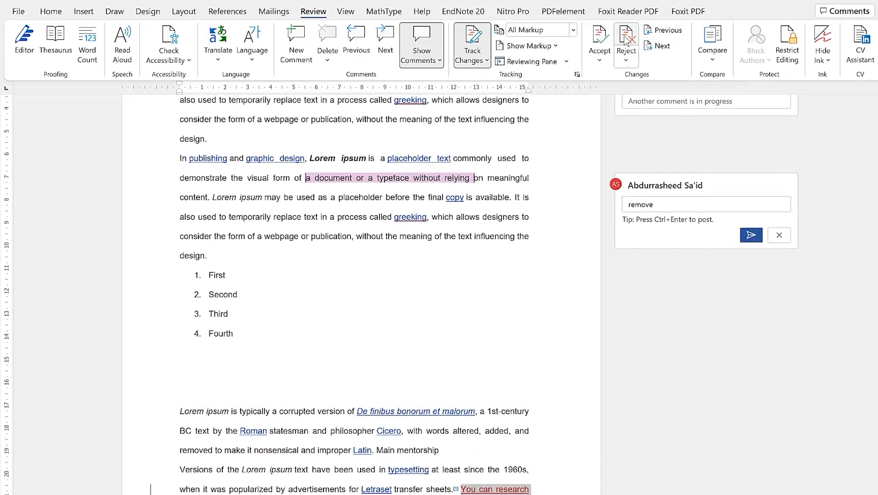
{"action": "scroll", "coordinate": [440, 426], "scroll_direction": "down", "scroll_amount": 2}
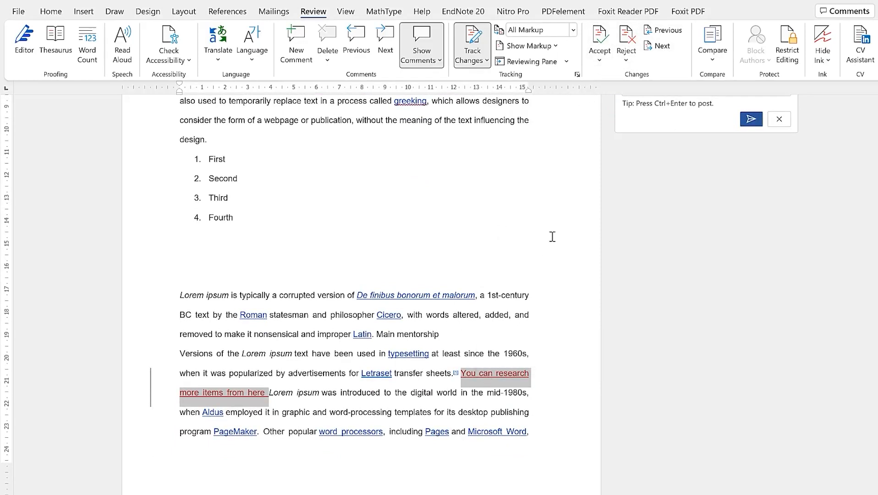
Accept the inserted sentence 'You can research more items from here' and dismiss the confirmation
{"action": "left_click", "coordinate": [599, 39]}
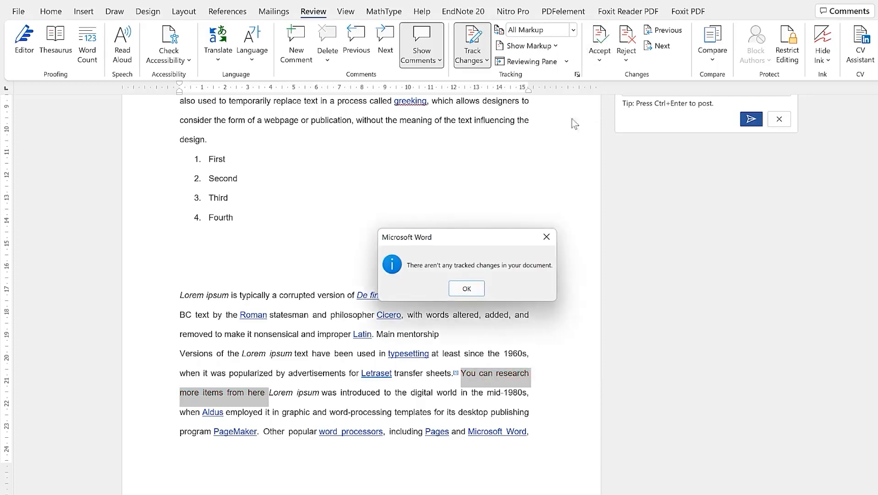
{"action": "left_click", "coordinate": [454, 292]}
{"action": "left_click", "coordinate": [474, 392]}
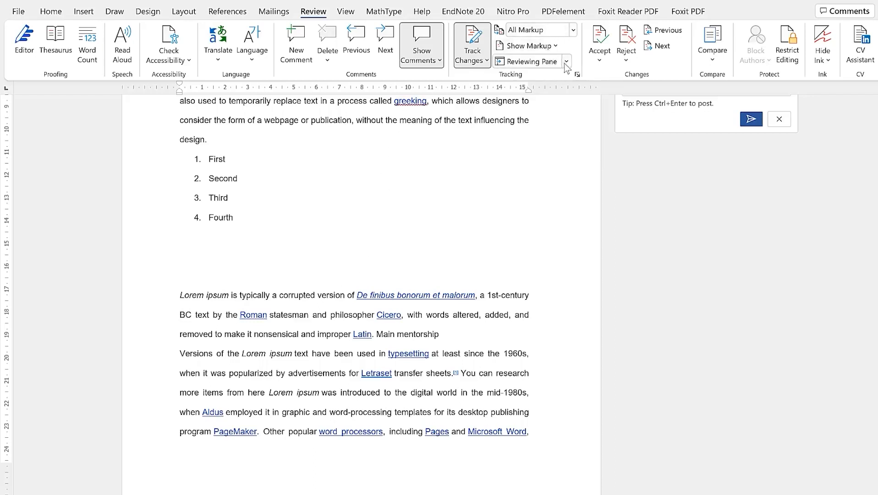
{"action": "scroll", "coordinate": [485, 220], "scroll_direction": "up", "scroll_amount": 1}
{"action": "scroll", "coordinate": [485, 220], "scroll_direction": "up", "scroll_amount": 5}
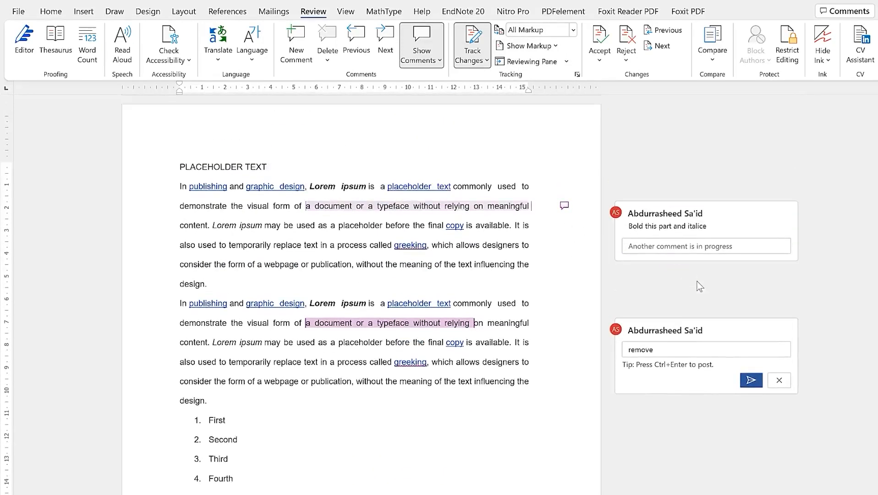
Select the 'remove' comment, then switch to the Home tab and place the caret in the first paragraph
{"action": "left_click", "coordinate": [728, 364]}
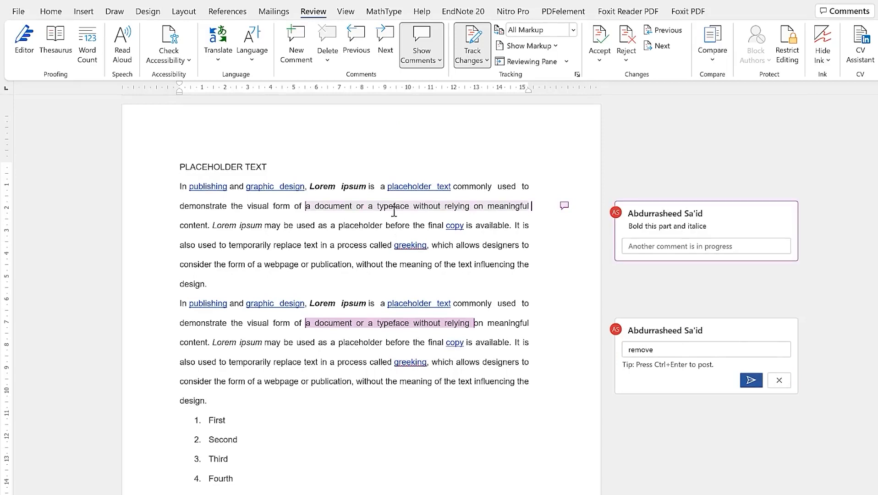
{"action": "mouse_move", "coordinate": [394, 212]}
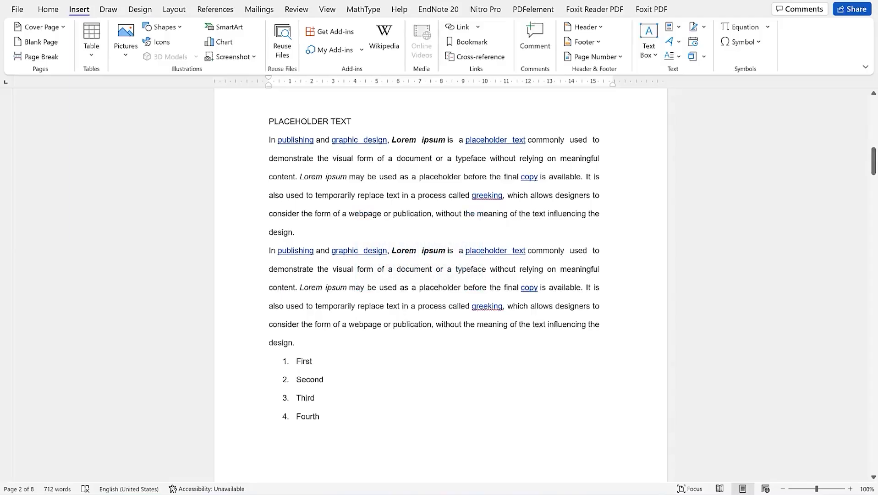
{"action": "left_click", "coordinate": [142, 297]}
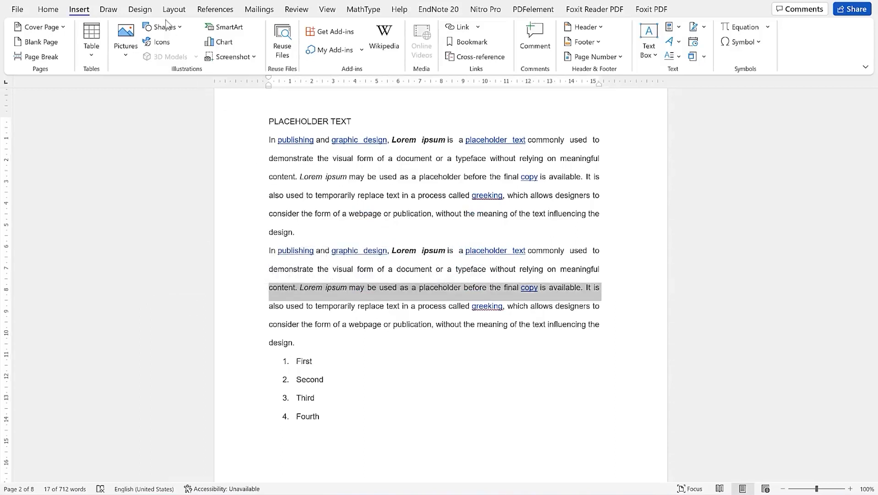
{"action": "key", "text": "Right"}
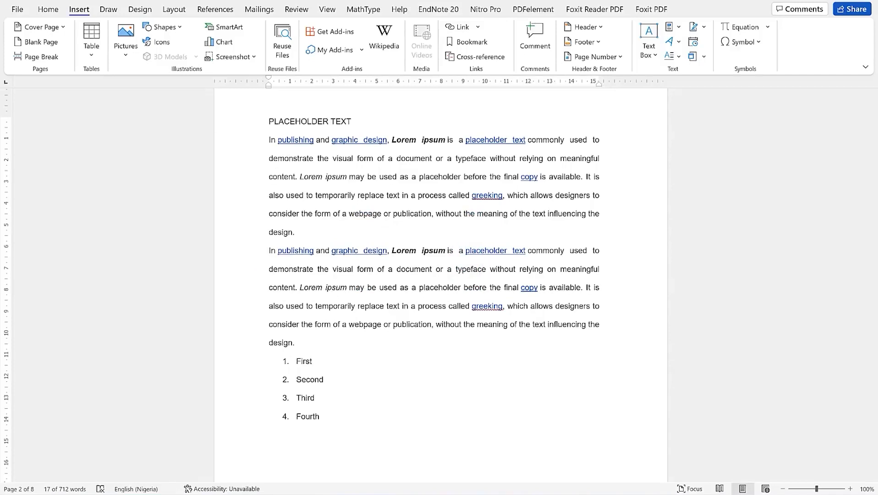
{"action": "left_click", "coordinate": [49, 10]}
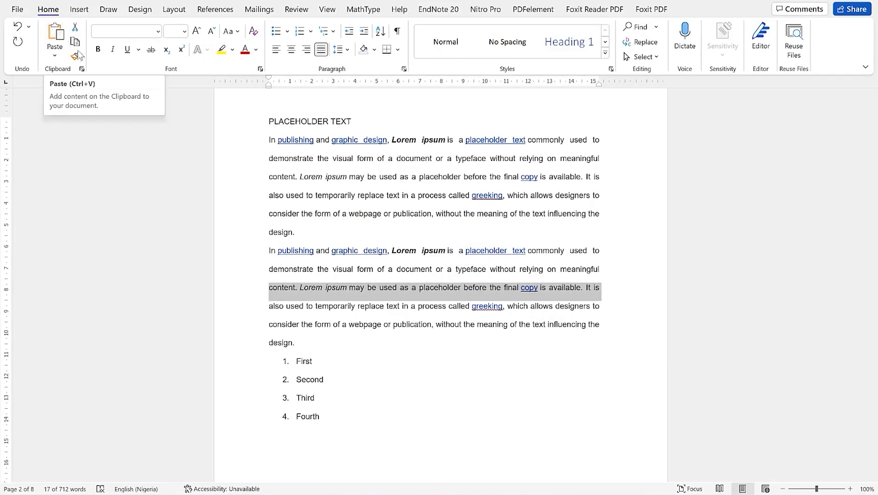
{"action": "left_click", "coordinate": [398, 189]}
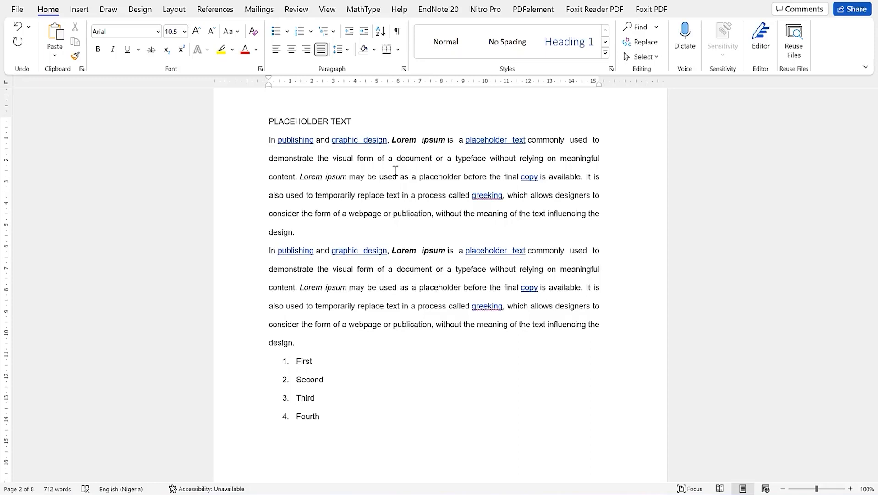
{"action": "left_click", "coordinate": [380, 194]}
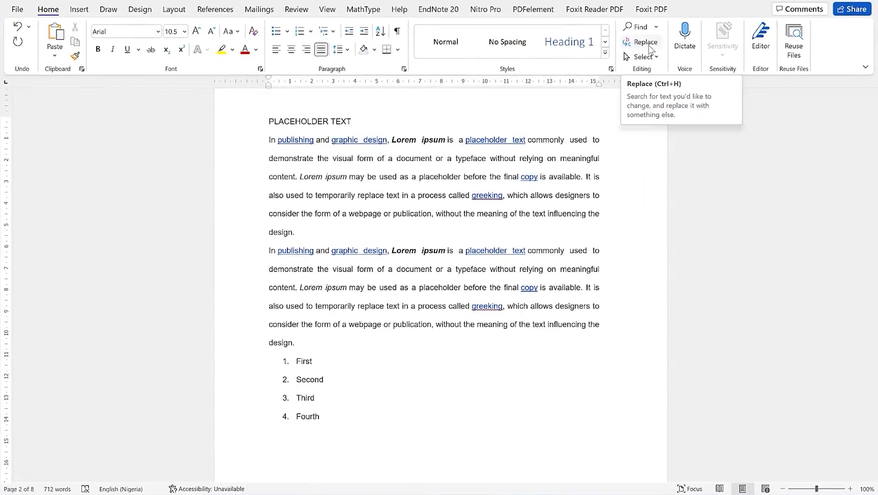
Search the document for 'epic' in the Navigation pane
{"action": "left_click", "coordinate": [656, 27]}
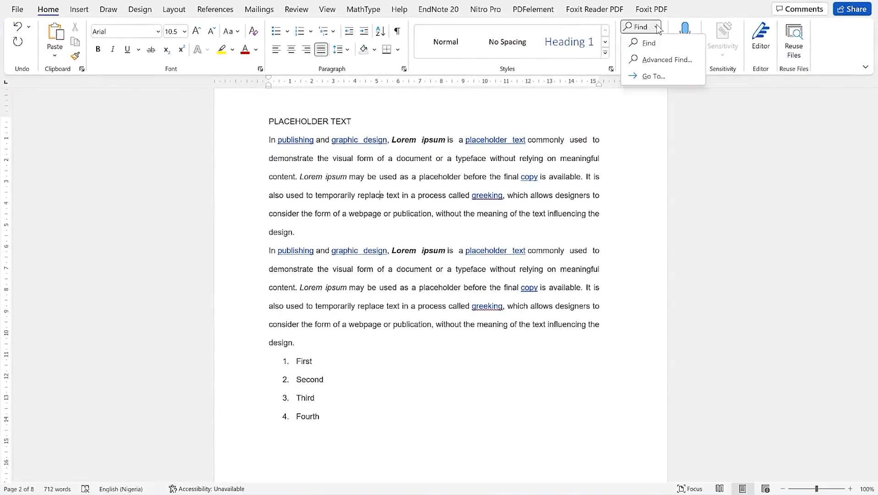
{"action": "left_click", "coordinate": [659, 43]}
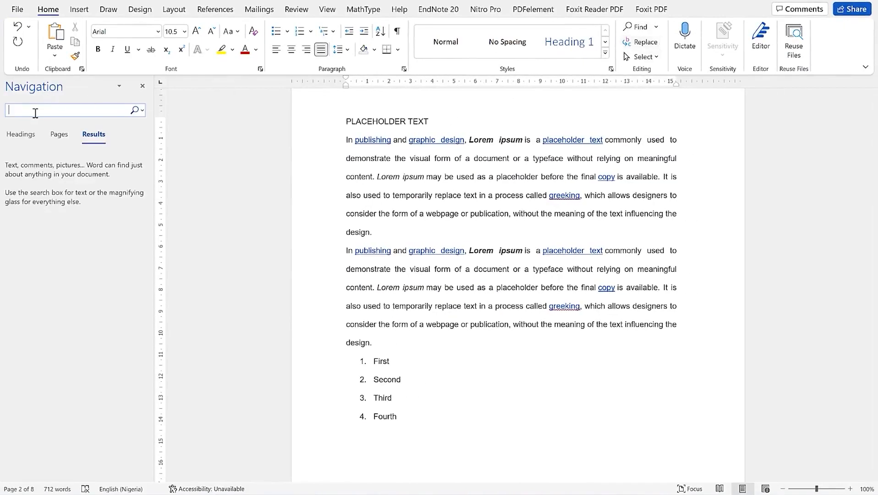
{"action": "type", "text": "epic"}
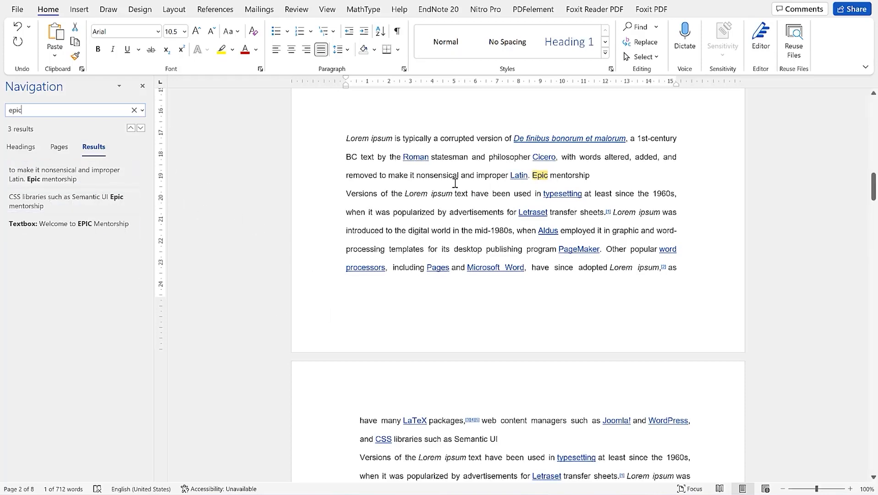
Cycle through the three 'epic' matches, including 'Welcome to EPIC Mentorship'
{"action": "left_click", "coordinate": [140, 129]}
{"action": "left_click", "coordinate": [140, 128]}
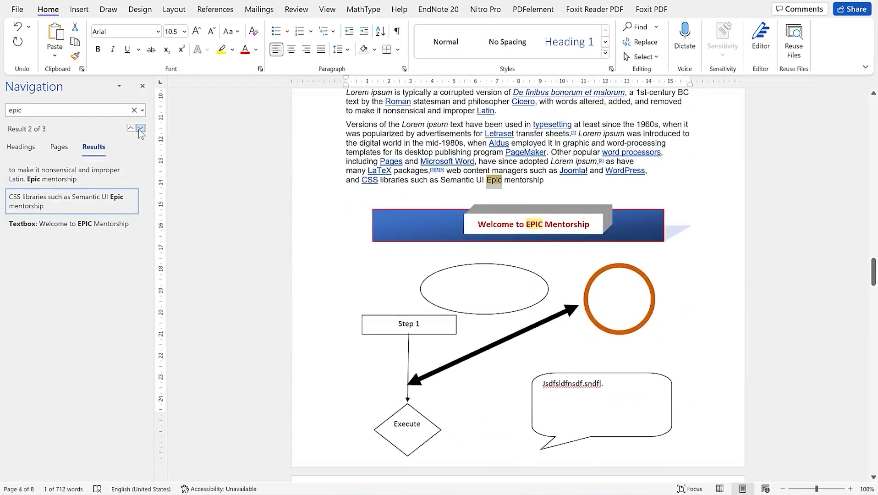
{"action": "left_click", "coordinate": [140, 129]}
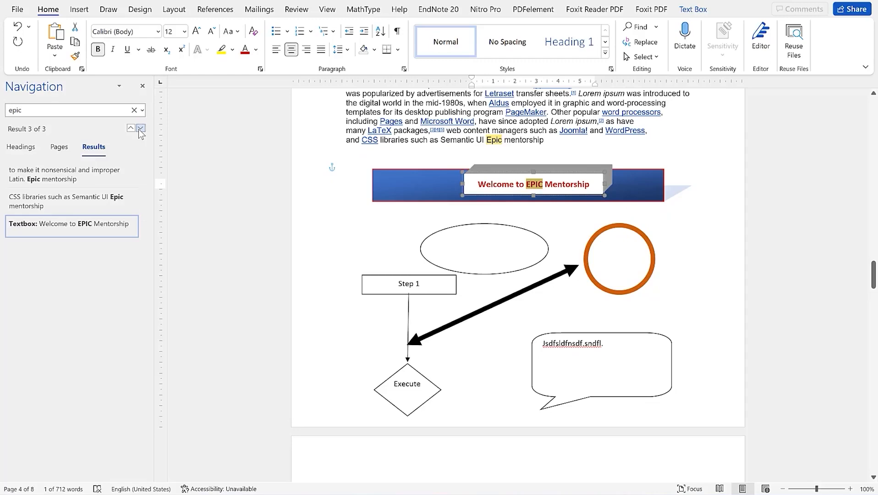
{"action": "left_click", "coordinate": [139, 129]}
{"action": "left_click", "coordinate": [139, 129]}
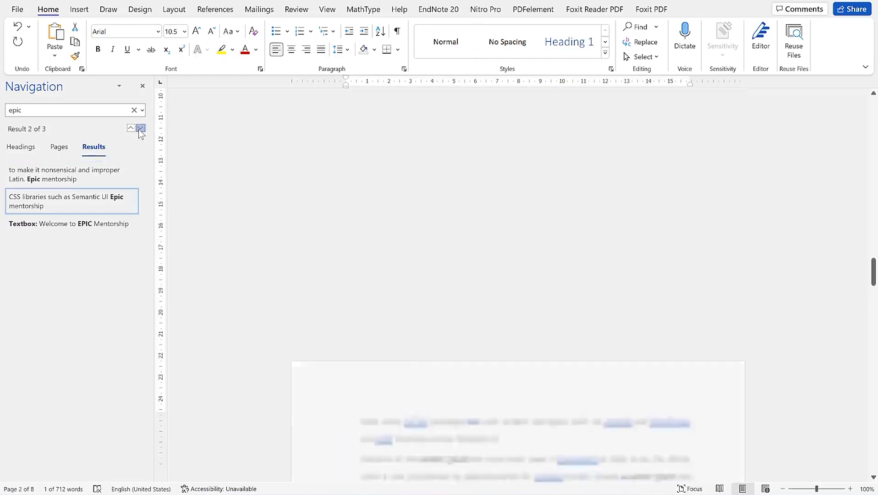
{"action": "left_click", "coordinate": [139, 129]}
{"action": "left_click", "coordinate": [139, 129]}
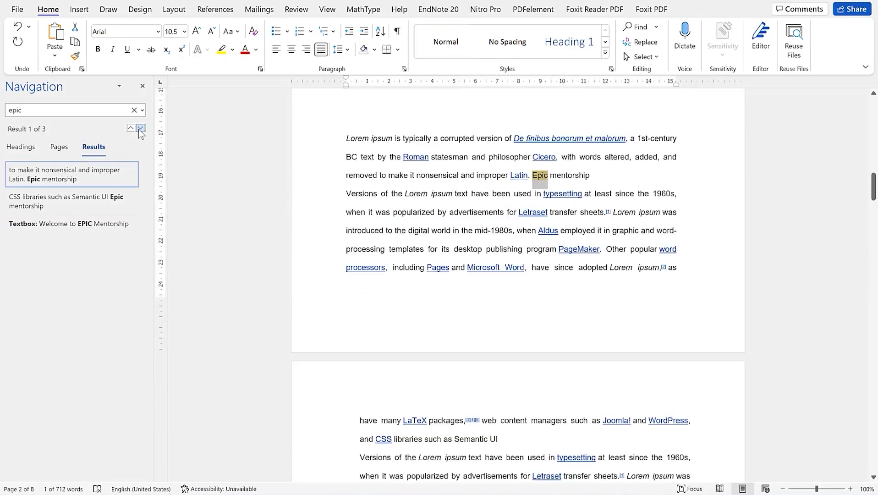
{"action": "left_click", "coordinate": [57, 107]}
{"action": "key", "text": "BackSpace"}
Replace the first 'Epic' with 'Main' via Find and Replace and find the next match
{"action": "left_click", "coordinate": [143, 111]}
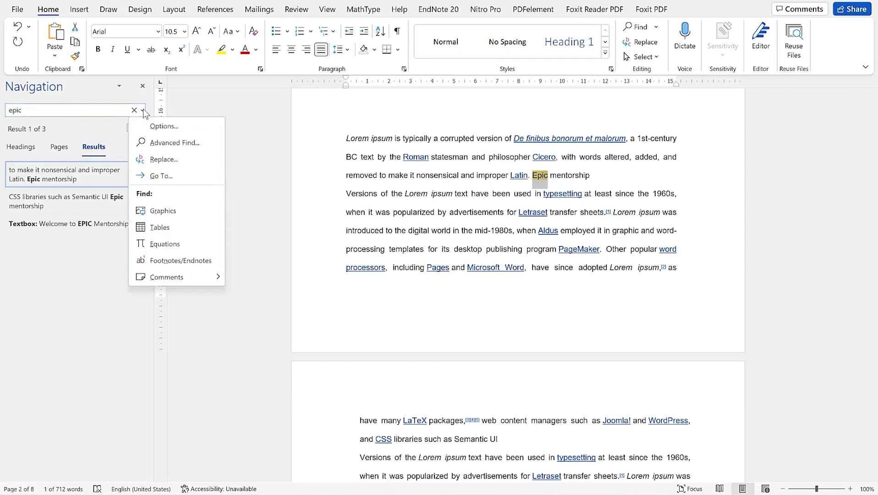
{"action": "left_click", "coordinate": [174, 160]}
{"action": "left_click_drag", "start_coordinate": [373, 27], "coordinate": [125, 242]}
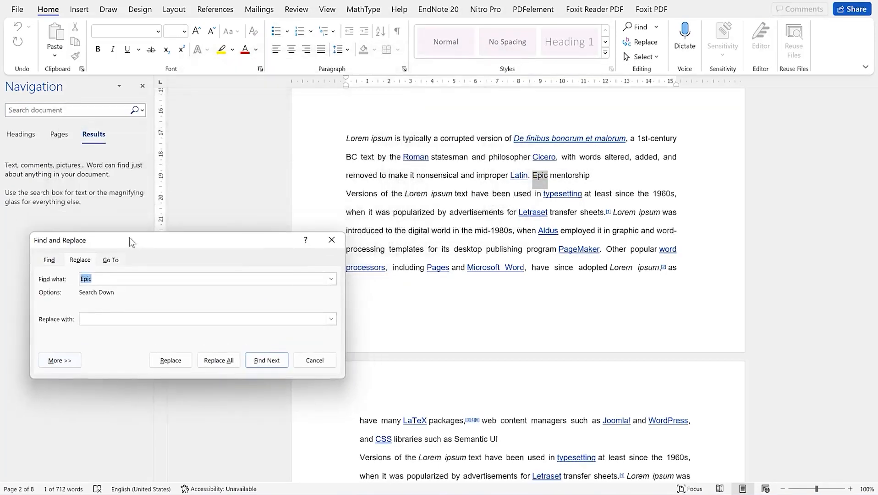
{"action": "left_click", "coordinate": [112, 320]}
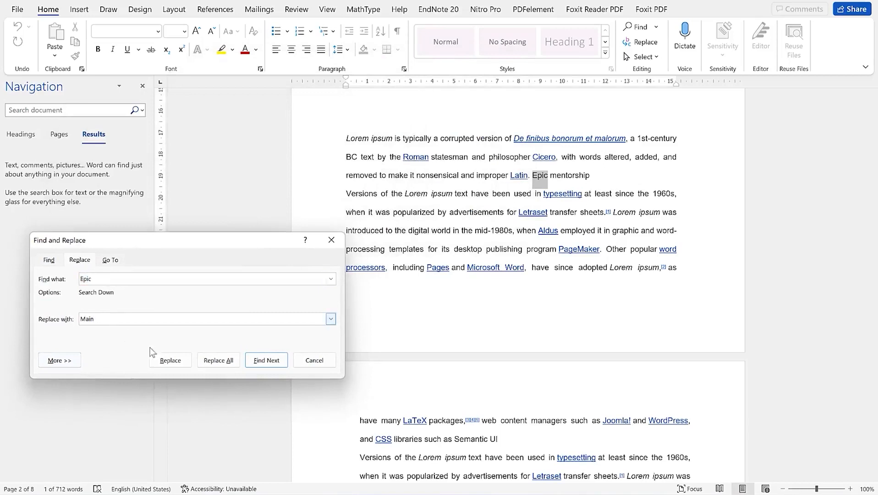
{"action": "left_click", "coordinate": [179, 361]}
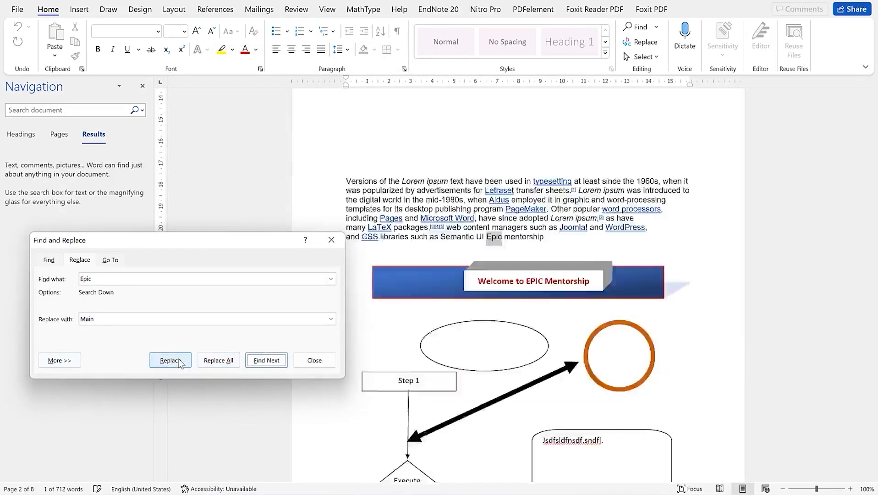
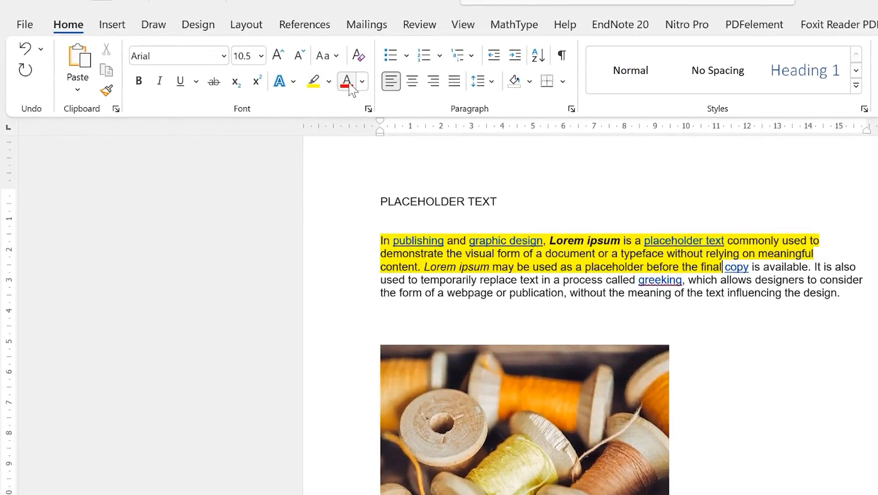
Make the highlighted opening text bold, underlined and italic
{"action": "left_click", "coordinate": [379, 239], "text": "shift"}
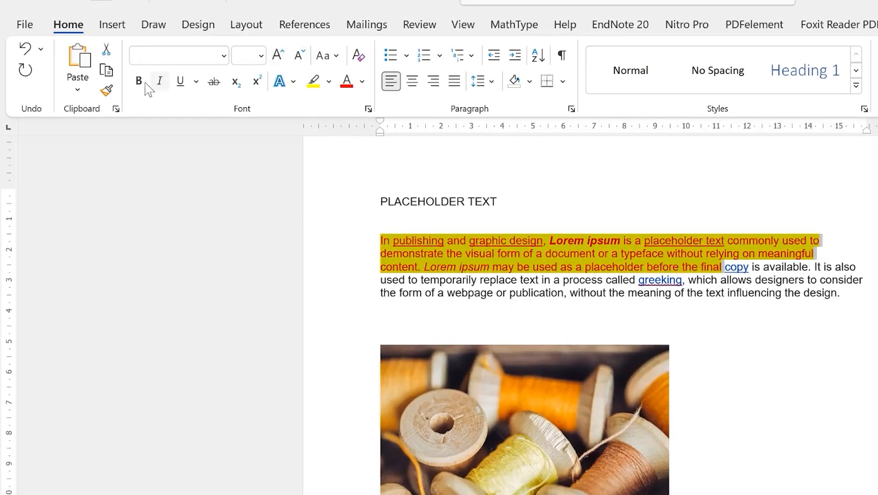
{"action": "left_click", "coordinate": [138, 81]}
{"action": "left_click", "coordinate": [175, 86]}
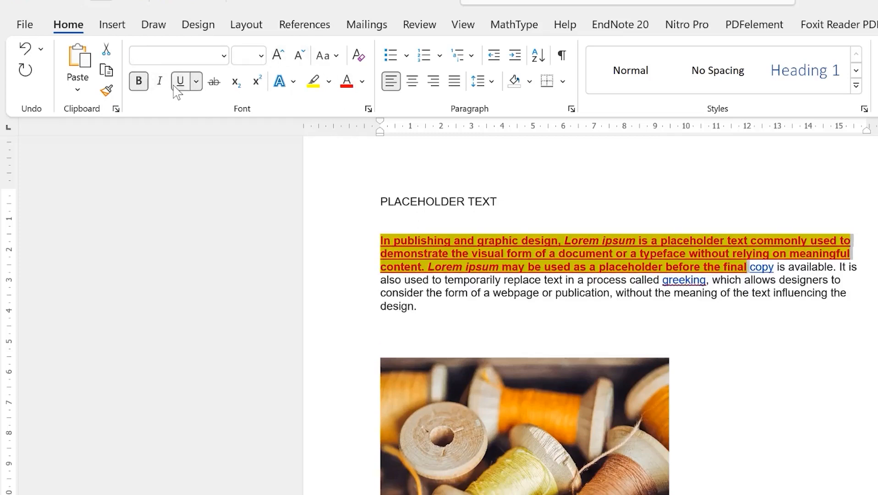
{"action": "left_click", "coordinate": [162, 85]}
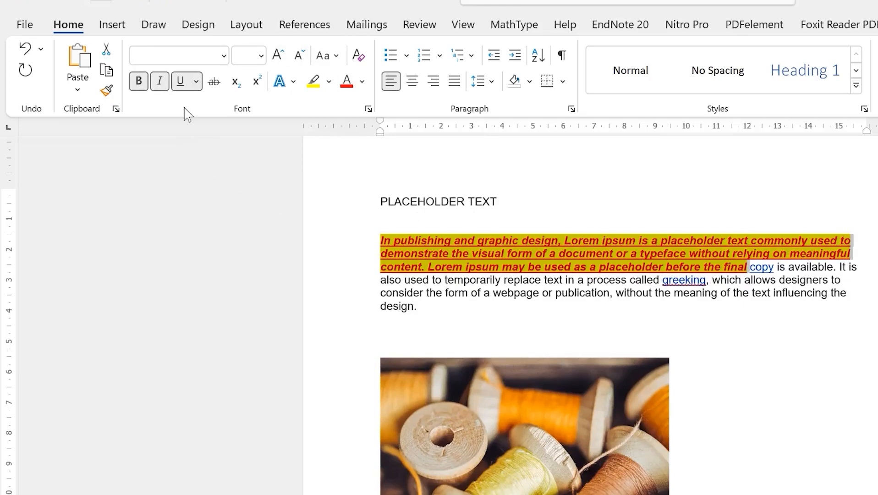
{"action": "left_click", "coordinate": [490, 291]}
{"action": "left_click", "coordinate": [380, 280]}
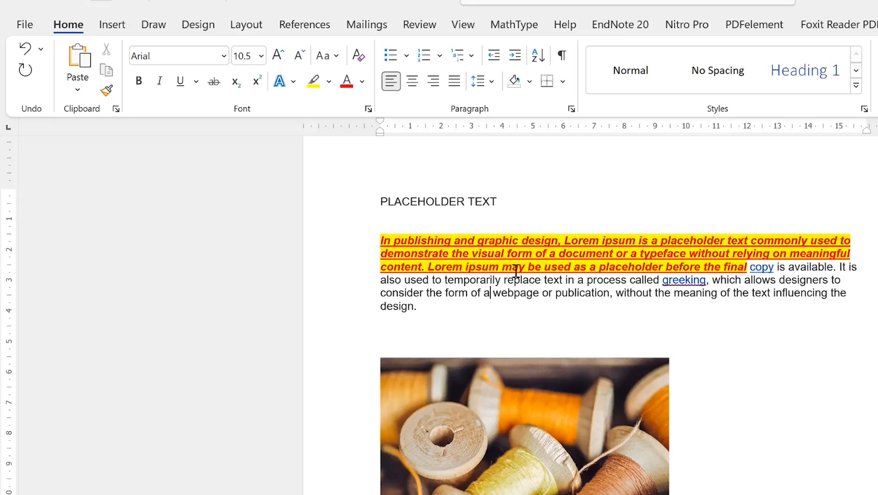
Copy the opening text's formatting onto 'replace text … influencing the design.' with Format Painter
{"action": "left_click_drag", "start_coordinate": [379, 240], "coordinate": [554, 241]}
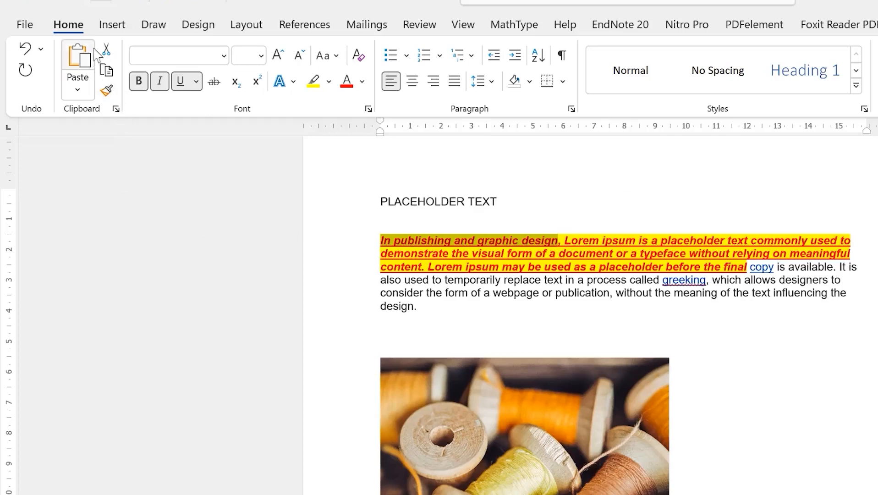
{"action": "left_click", "coordinate": [108, 91]}
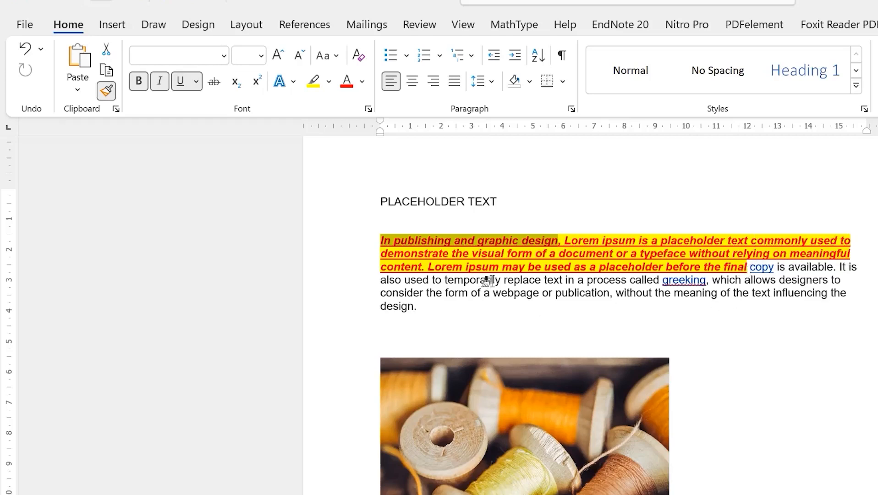
{"action": "left_click_drag", "start_coordinate": [504, 280], "coordinate": [513, 307]}
{"action": "left_click", "coordinate": [590, 328]}
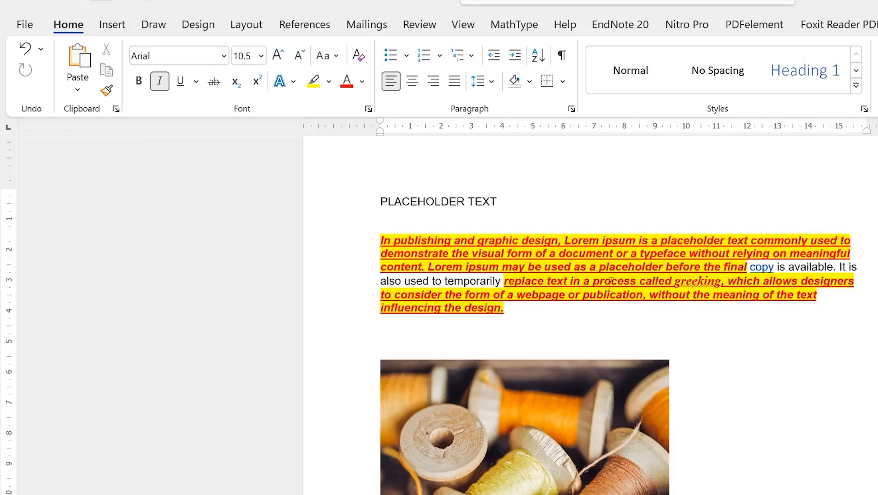
{"action": "scroll", "coordinate": [747, 481], "scroll_direction": "down", "scroll_amount": 3}
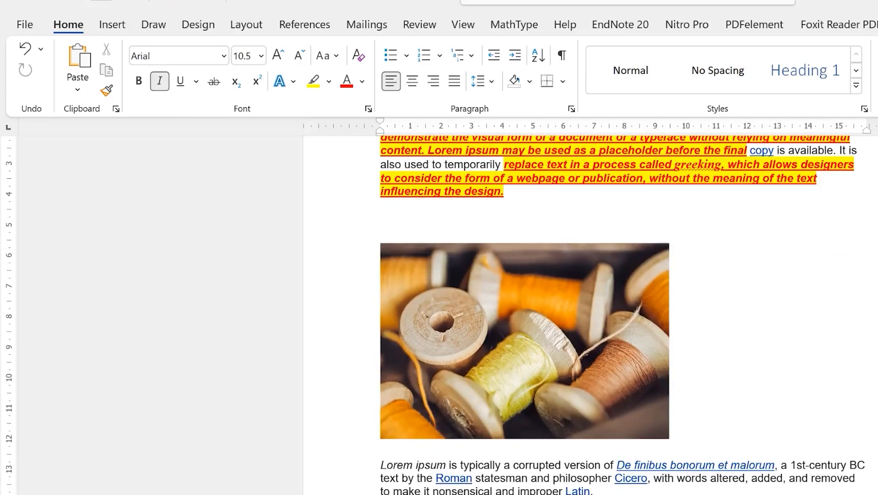
{"action": "left_click_drag", "start_coordinate": [352, 471], "coordinate": [566, 490]}
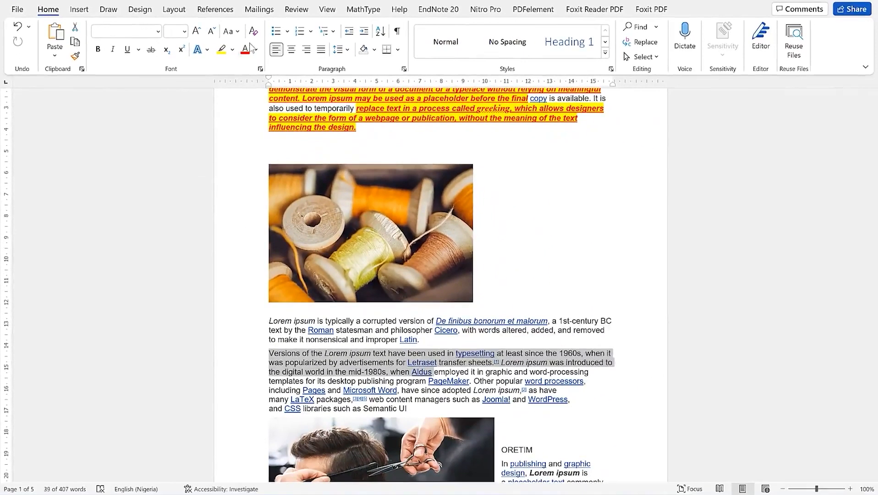
Apply the first text effect to the Lorem ipsum passage, grow it to 20 pt and underline it
{"action": "left_click", "coordinate": [208, 50]}
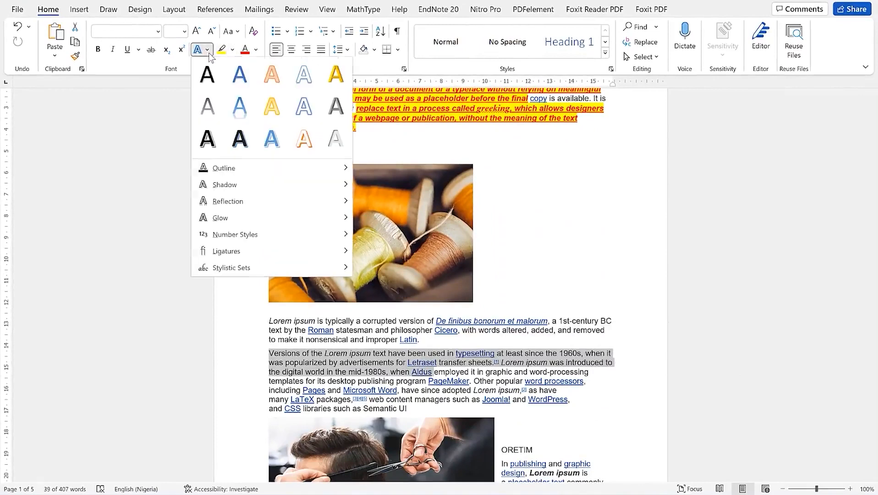
{"action": "left_click", "coordinate": [207, 79]}
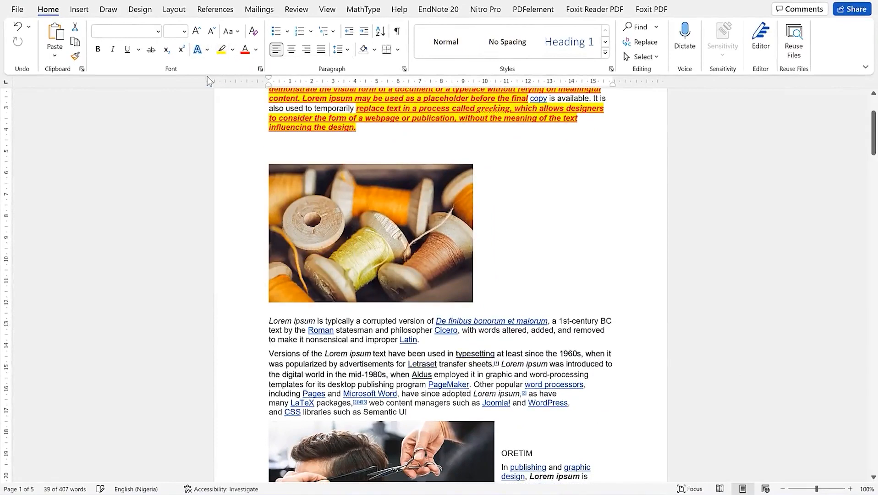
{"action": "left_click", "coordinate": [196, 31]}
{"action": "left_click", "coordinate": [196, 31]}
{"action": "left_click", "coordinate": [197, 31]}
{"action": "left_click", "coordinate": [196, 31]}
{"action": "left_click", "coordinate": [196, 31]}
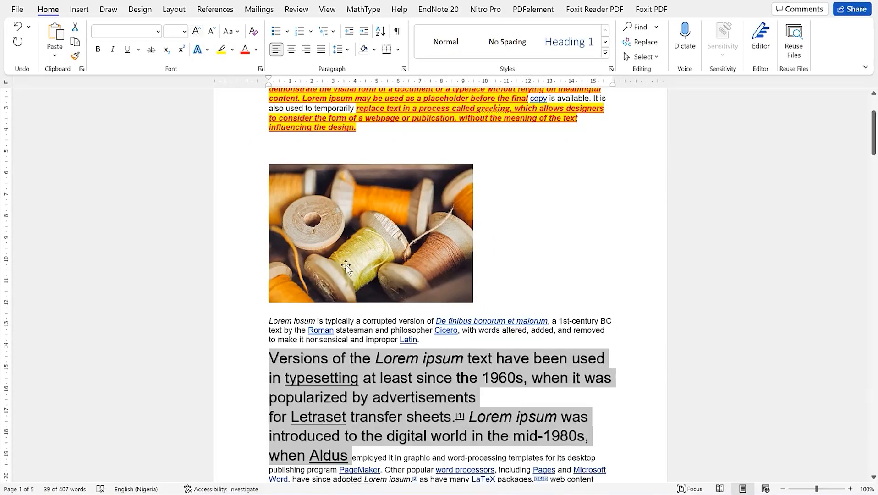
{"action": "scroll", "coordinate": [346, 265], "scroll_direction": "down", "scroll_amount": 3}
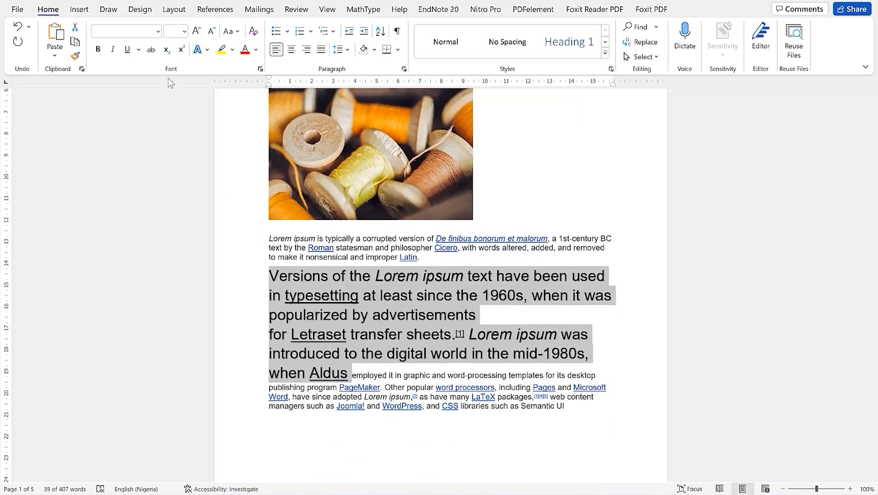
{"action": "left_click", "coordinate": [128, 50]}
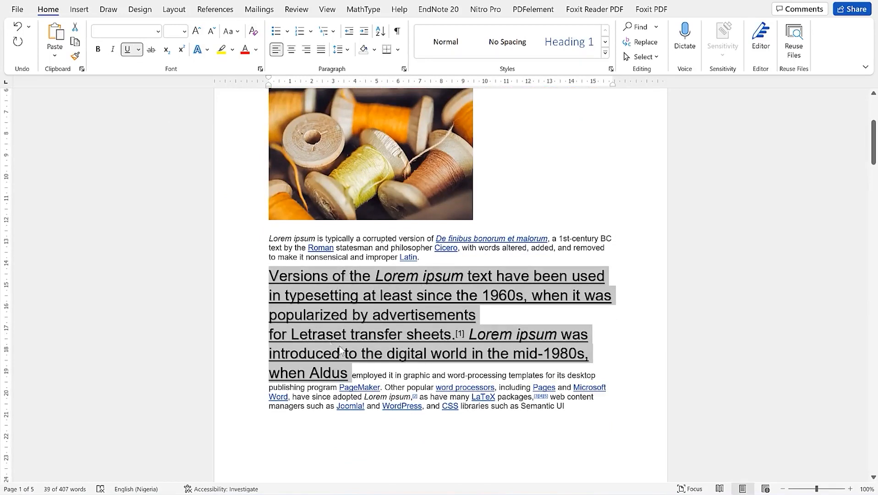
{"action": "left_click", "coordinate": [374, 373]}
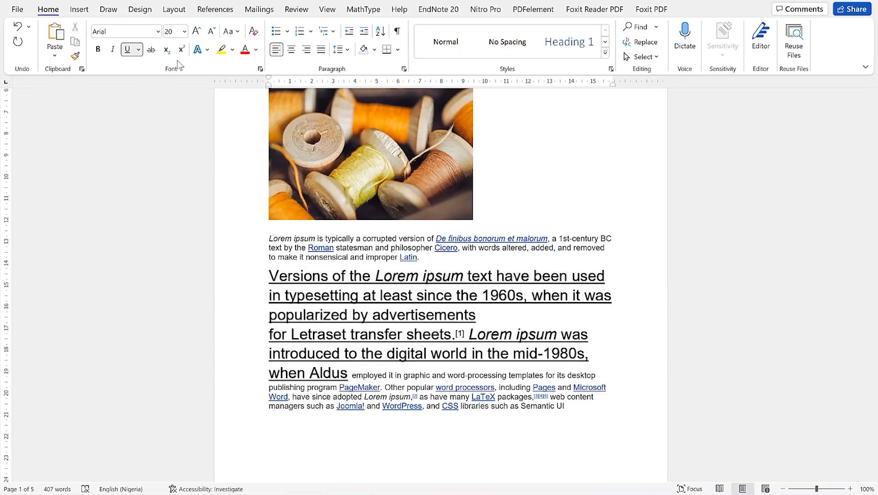
Copy the large underlined style onto the following line with Format Painter
{"action": "left_click_drag", "start_coordinate": [269, 276], "coordinate": [371, 294]}
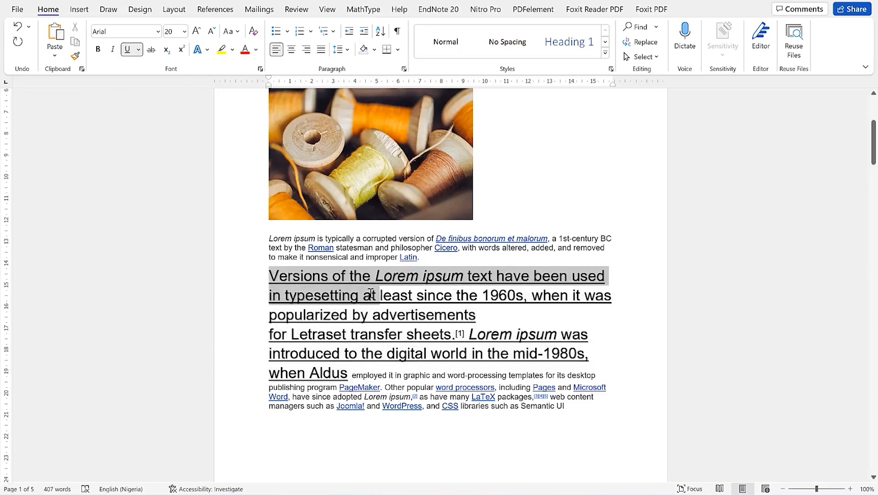
{"action": "left_click", "coordinate": [75, 56]}
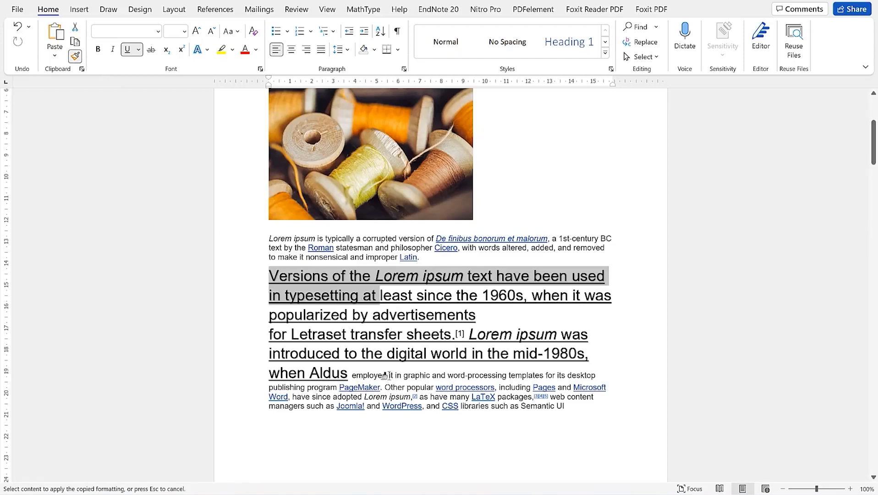
{"action": "mouse_move", "coordinate": [390, 375]}
{"action": "left_mouse_down"}
{"action": "mouse_move", "coordinate": [509, 376]}
{"action": "mouse_move", "coordinate": [524, 388]}
{"action": "mouse_move", "coordinate": [536, 374]}
{"action": "left_mouse_up"}
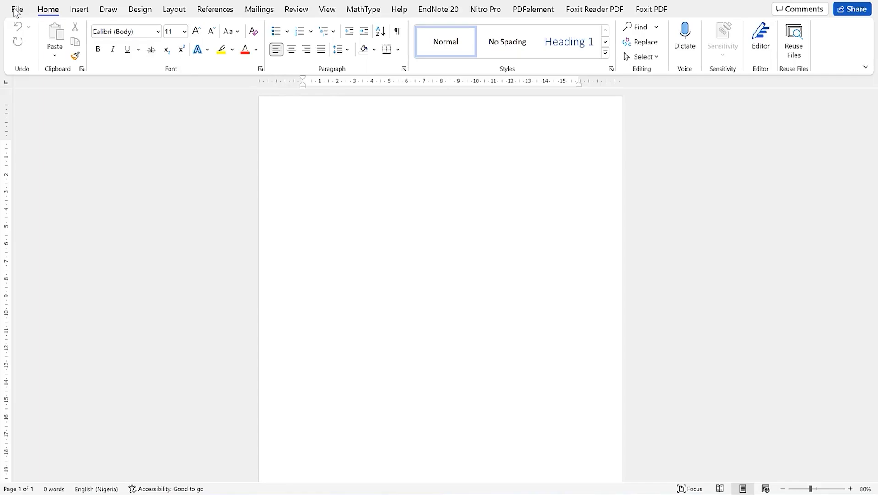
Browse the File > New template gallery and click into the online template search box
{"action": "left_click", "coordinate": [17, 10]}
{"action": "left_click", "coordinate": [53, 103]}
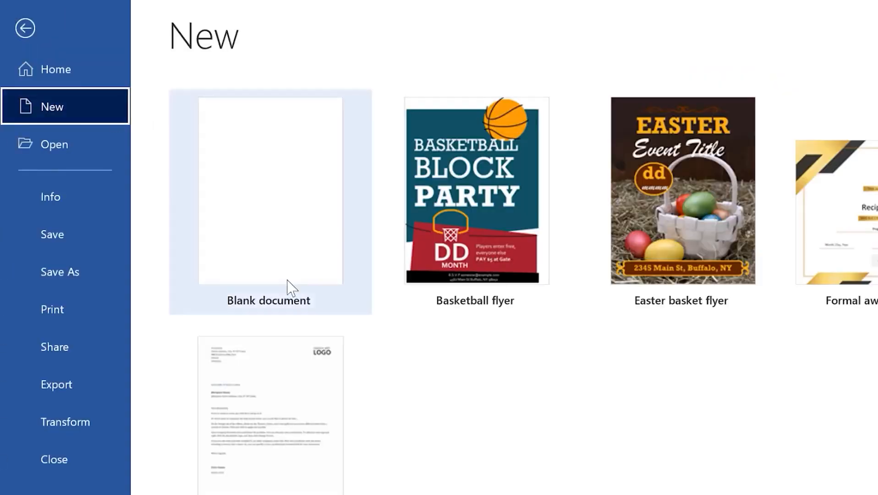
{"action": "scroll", "coordinate": [226, 444], "scroll_direction": "down", "scroll_amount": 3}
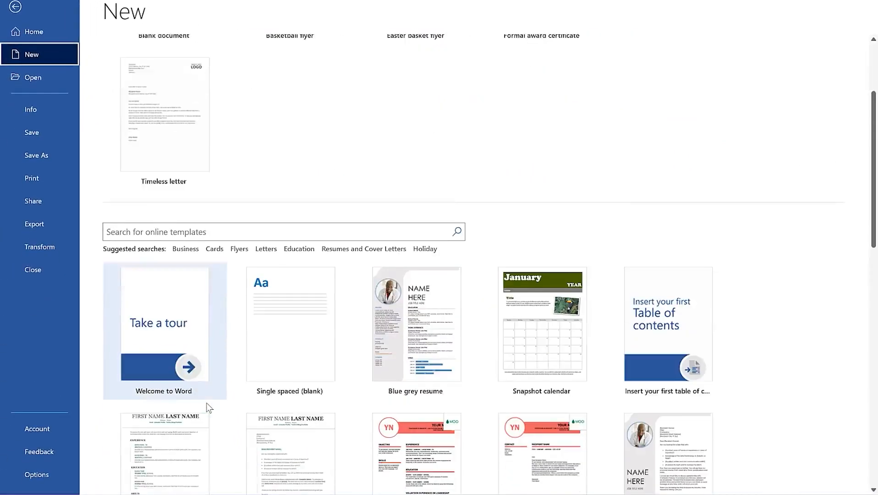
{"action": "scroll", "coordinate": [208, 408], "scroll_direction": "down", "scroll_amount": 1}
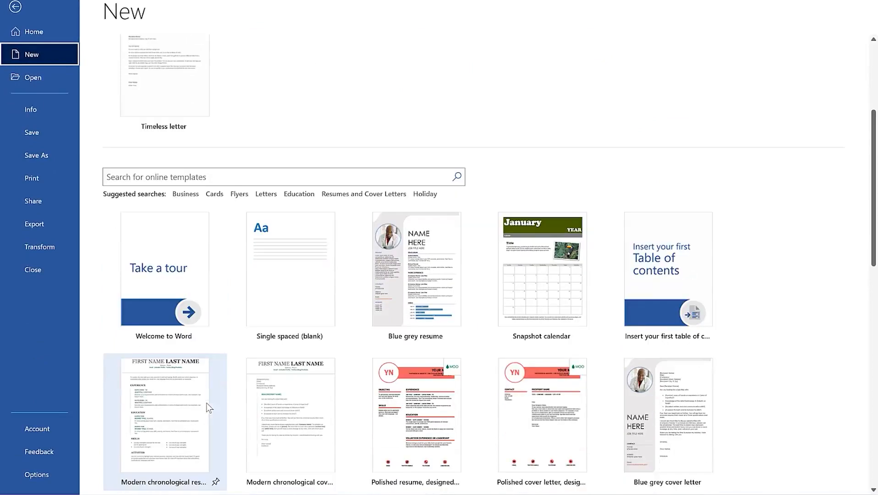
{"action": "scroll", "coordinate": [197, 336], "scroll_direction": "down", "scroll_amount": 3}
{"action": "scroll", "coordinate": [188, 227], "scroll_direction": "down", "scroll_amount": 6}
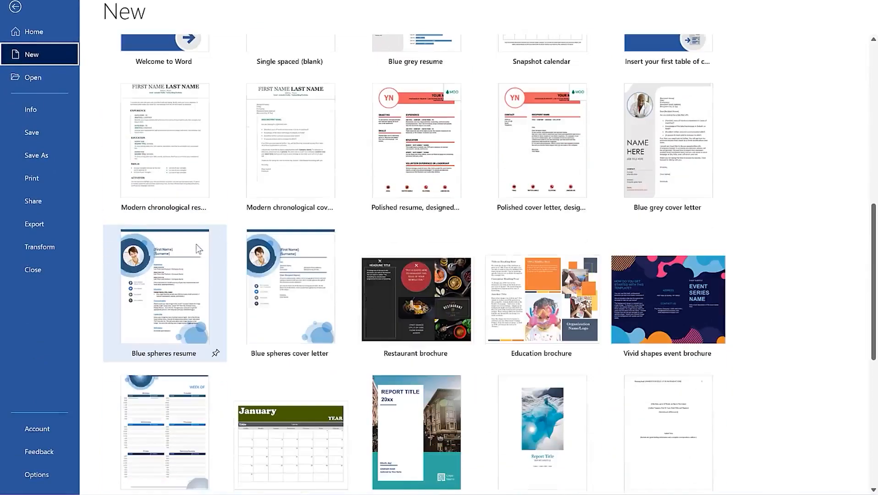
{"action": "scroll", "coordinate": [202, 259], "scroll_direction": "up", "scroll_amount": 1}
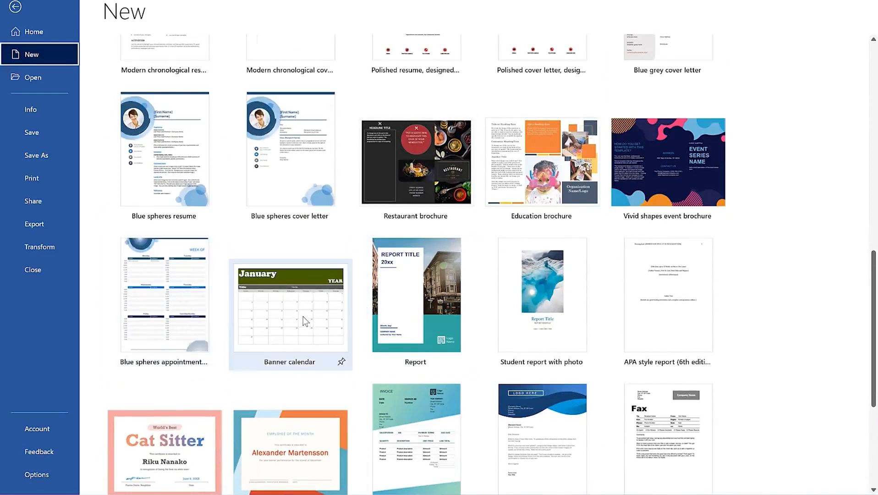
{"action": "scroll", "coordinate": [318, 299], "scroll_direction": "up", "scroll_amount": 2}
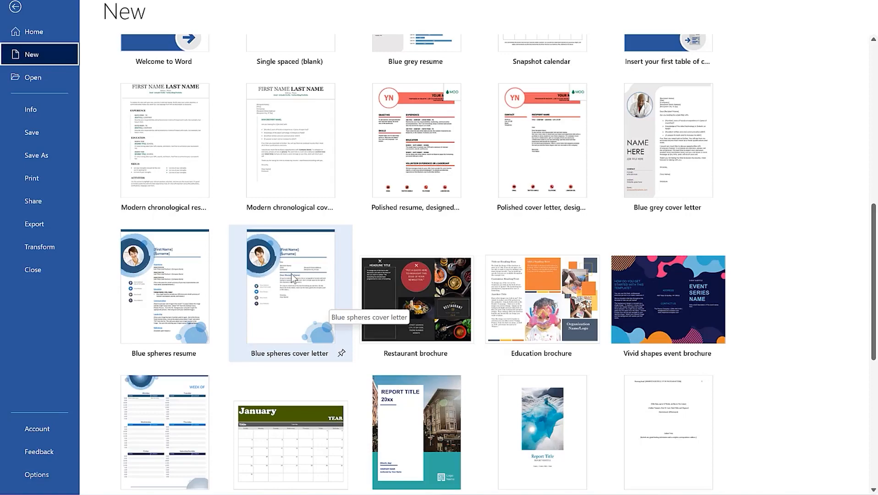
{"action": "scroll", "coordinate": [290, 273], "scroll_direction": "up", "scroll_amount": 2}
{"action": "scroll", "coordinate": [275, 320], "scroll_direction": "down", "scroll_amount": 4}
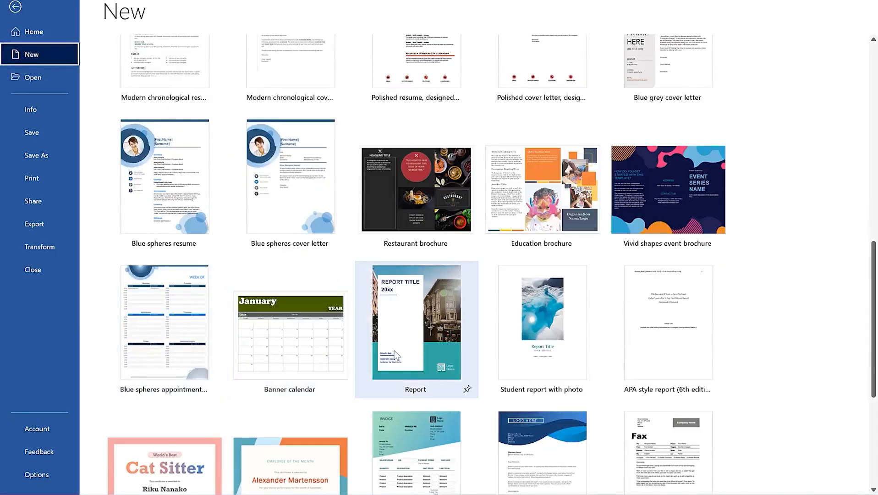
{"action": "scroll", "coordinate": [458, 376], "scroll_direction": "down", "scroll_amount": 1}
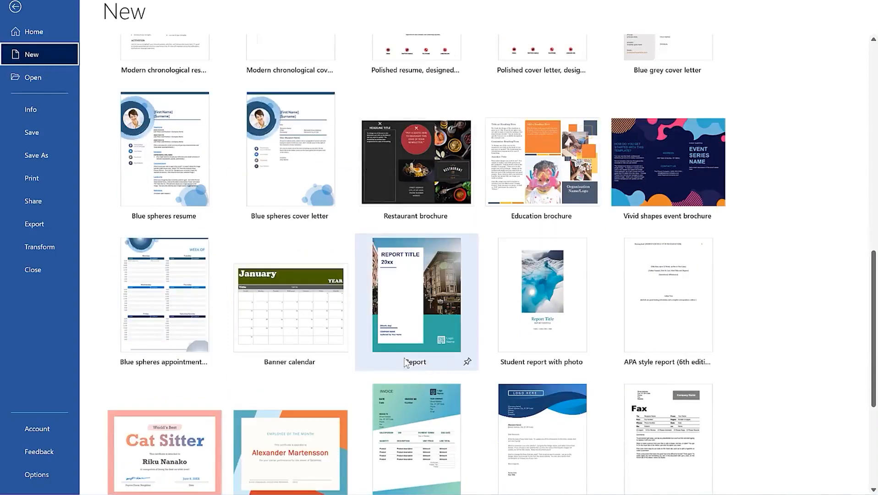
{"action": "scroll", "coordinate": [389, 403], "scroll_direction": "down", "scroll_amount": 3}
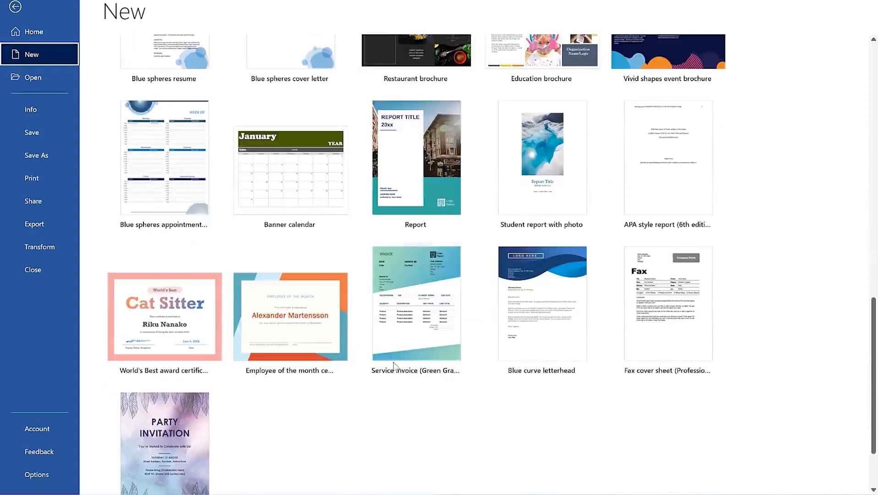
{"action": "scroll", "coordinate": [380, 320], "scroll_direction": "up", "scroll_amount": 8}
{"action": "scroll", "coordinate": [367, 316], "scroll_direction": "up", "scroll_amount": 3}
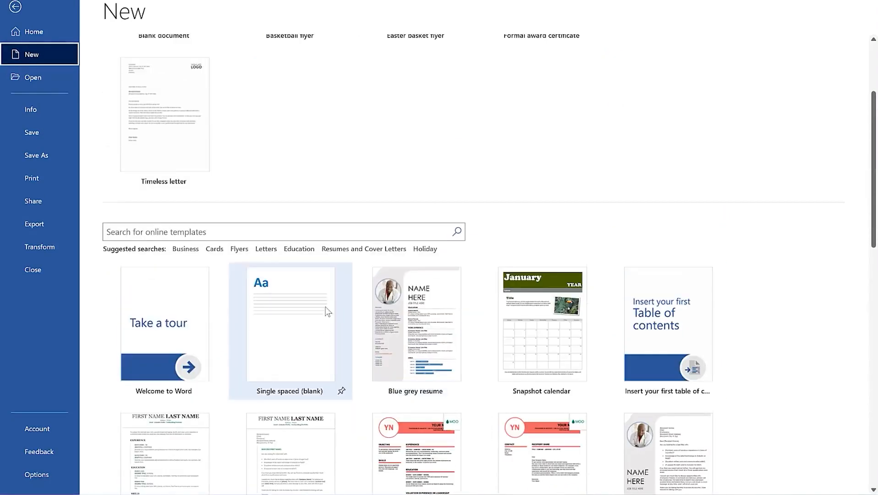
{"action": "left_click", "coordinate": [237, 235]}
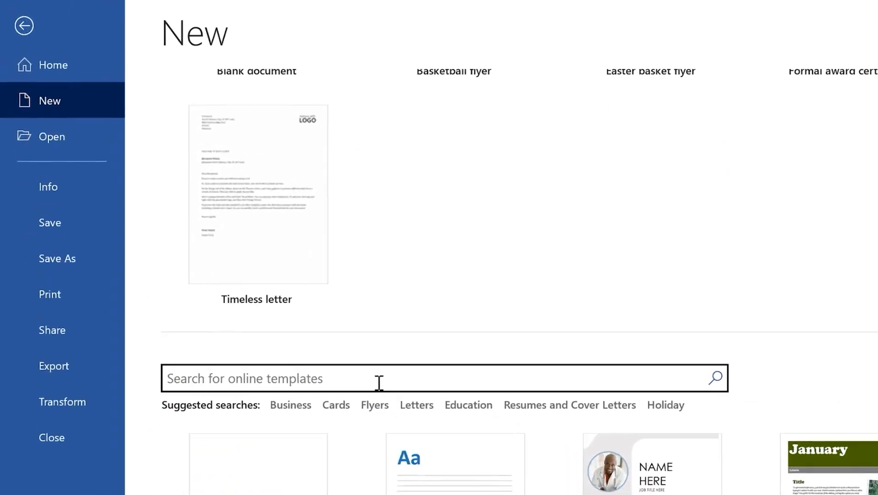
Search templates for 'cal' and preview the Birds on a branch yearly calendar (Sun-Sat)
{"action": "type", "text": "calendar"}
{"action": "key", "text": "Return"}
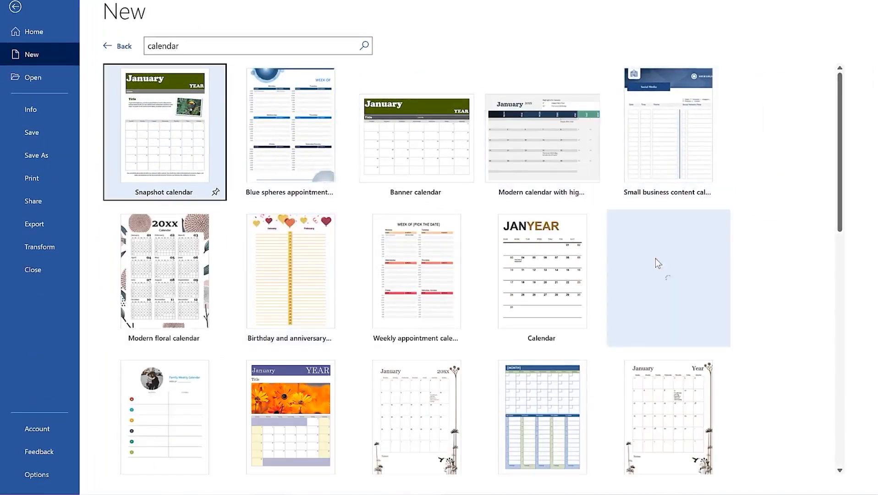
{"action": "scroll", "coordinate": [437, 407], "scroll_direction": "down", "scroll_amount": 2}
{"action": "scroll", "coordinate": [437, 406], "scroll_direction": "down", "scroll_amount": 2}
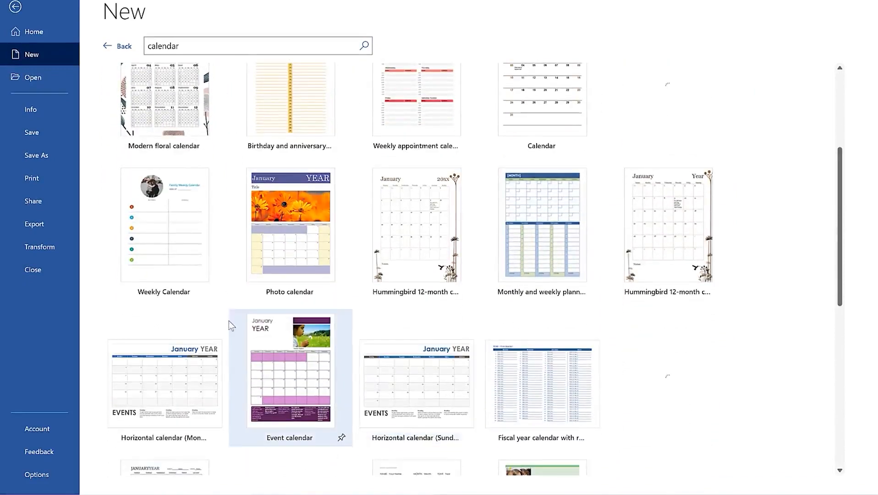
{"action": "scroll", "coordinate": [230, 322], "scroll_direction": "down", "scroll_amount": 6}
{"action": "scroll", "coordinate": [290, 336], "scroll_direction": "down", "scroll_amount": 5}
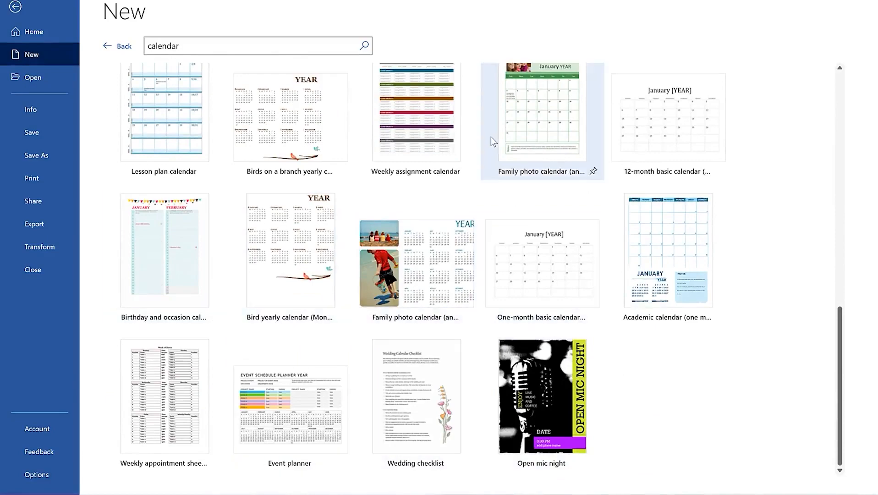
{"action": "scroll", "coordinate": [491, 136], "scroll_direction": "up", "scroll_amount": 3}
{"action": "scroll", "coordinate": [452, 140], "scroll_direction": "up", "scroll_amount": 8}
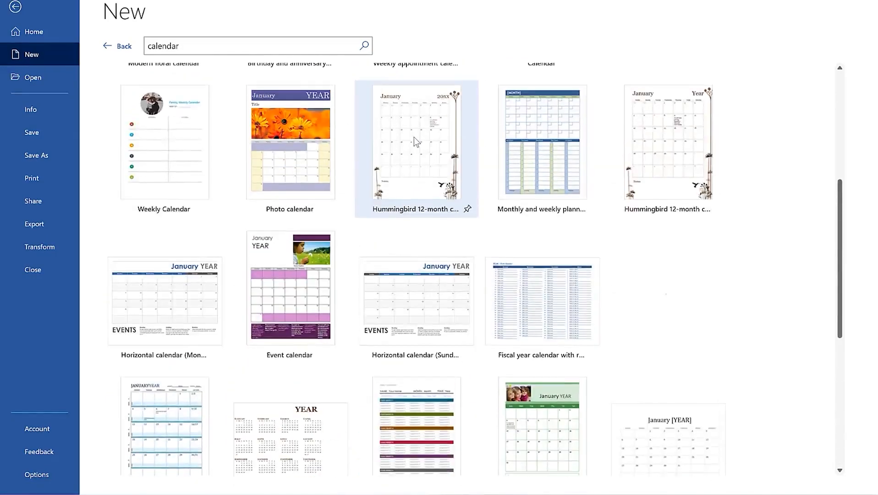
{"action": "scroll", "coordinate": [487, 158], "scroll_direction": "up", "scroll_amount": 2}
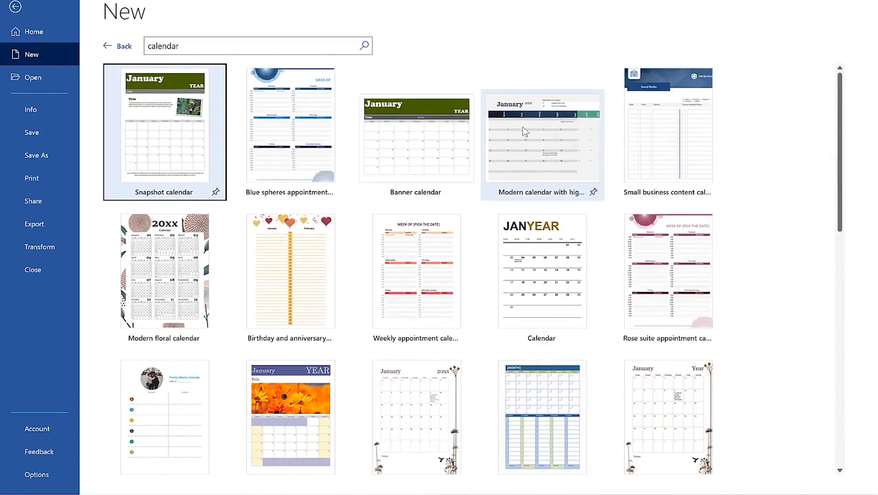
{"action": "scroll", "coordinate": [475, 182], "scroll_direction": "down", "scroll_amount": 10}
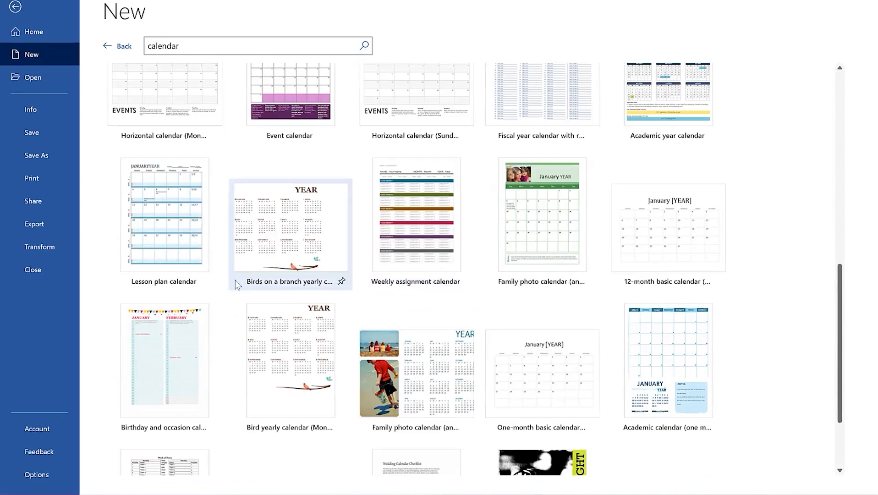
{"action": "scroll", "coordinate": [305, 303], "scroll_direction": "down", "scroll_amount": 3}
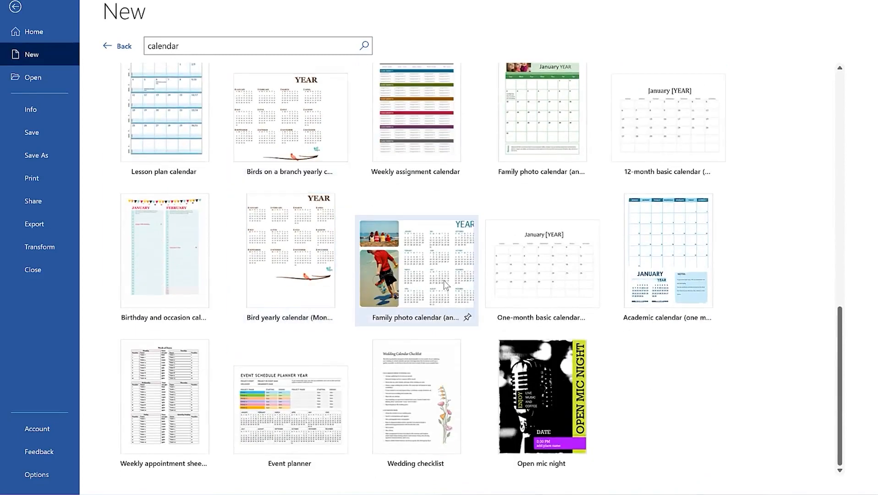
{"action": "left_click", "coordinate": [292, 133]}
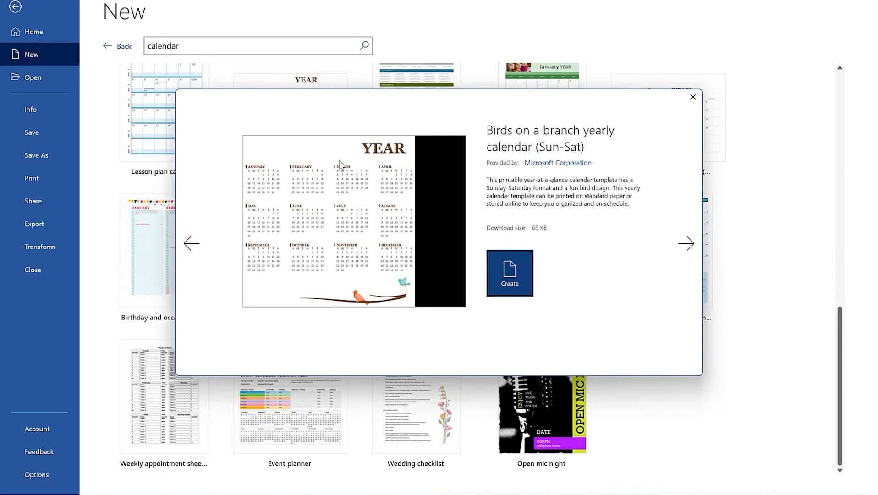
{"action": "left_click", "coordinate": [686, 243]}
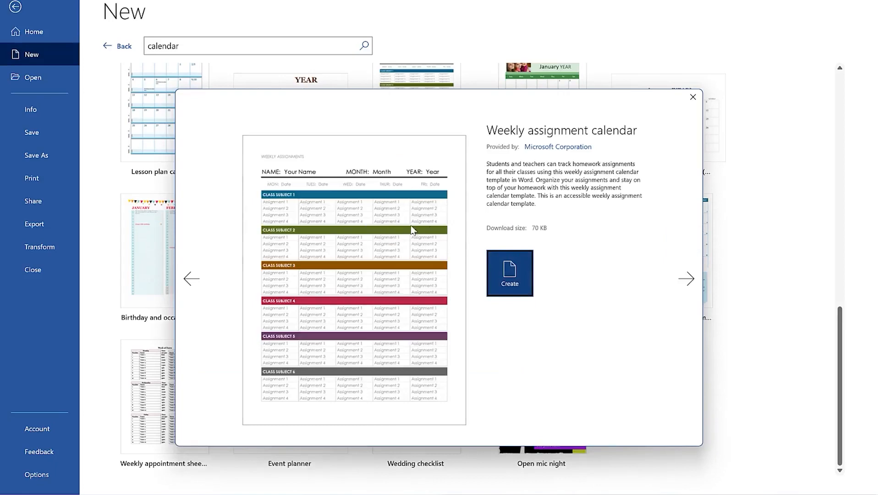
{"action": "left_click", "coordinate": [687, 274]}
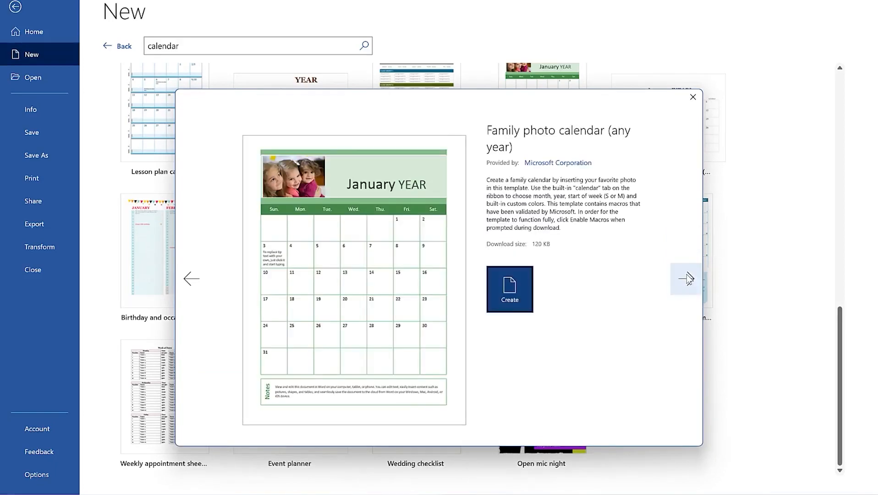
{"action": "left_click", "coordinate": [201, 275]}
{"action": "left_click", "coordinate": [200, 272]}
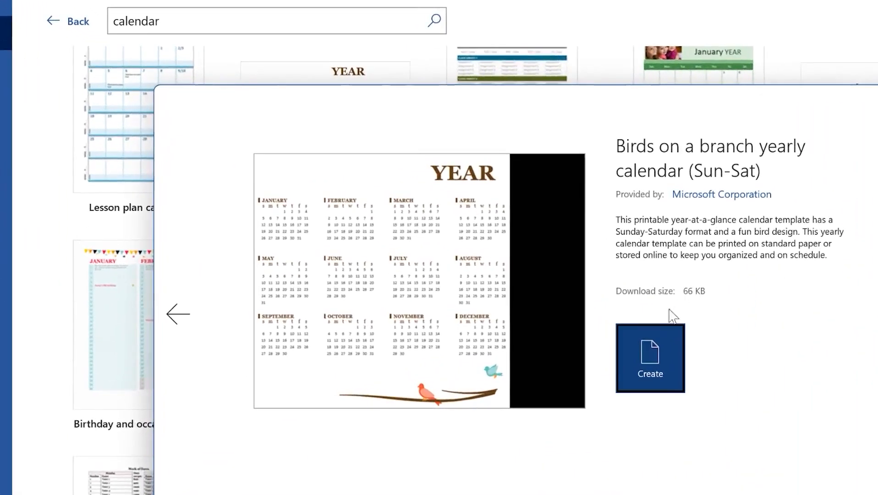
Create the Birds on a branch 2022 calendar document and inspect its bird-and-branch image
{"action": "left_click", "coordinate": [639, 359]}
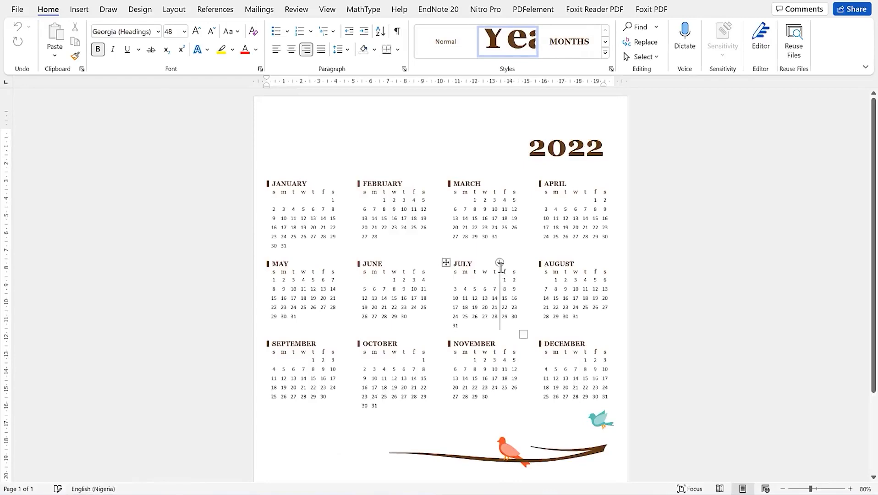
{"action": "scroll", "coordinate": [441, 200], "scroll_direction": "down", "scroll_amount": 3}
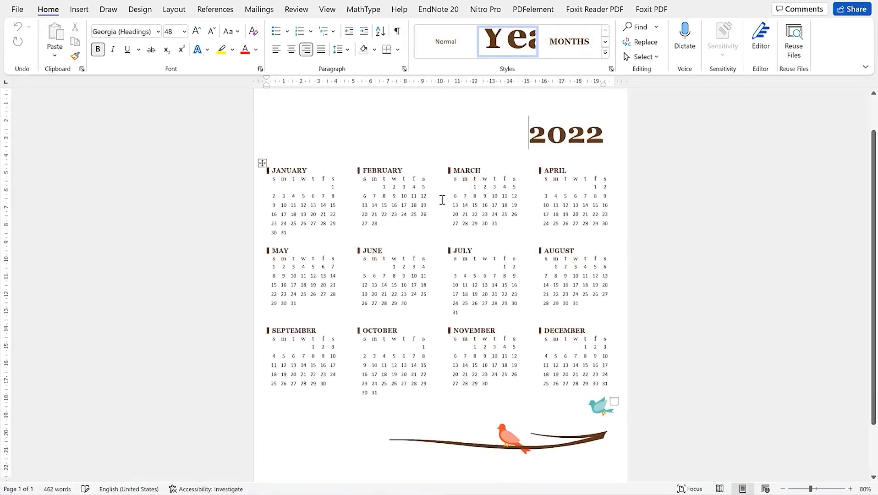
{"action": "scroll", "coordinate": [477, 184], "scroll_direction": "up", "scroll_amount": 3}
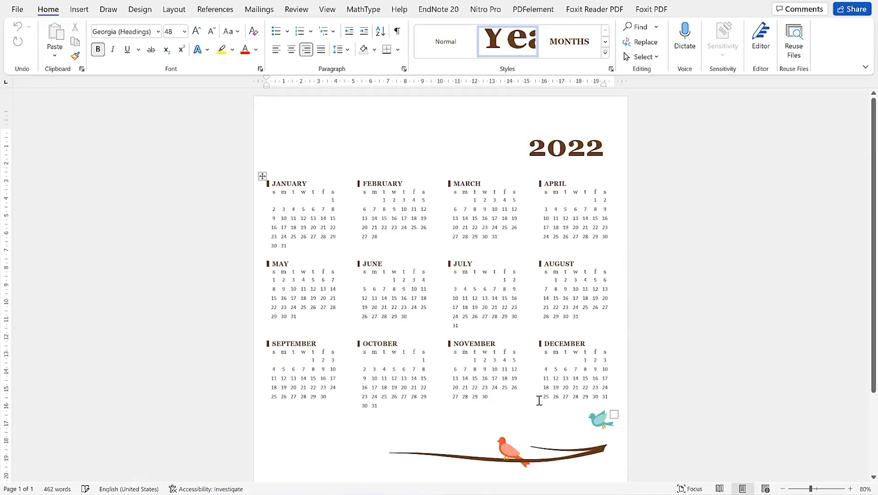
{"action": "scroll", "coordinate": [538, 446], "scroll_direction": "down", "scroll_amount": 4}
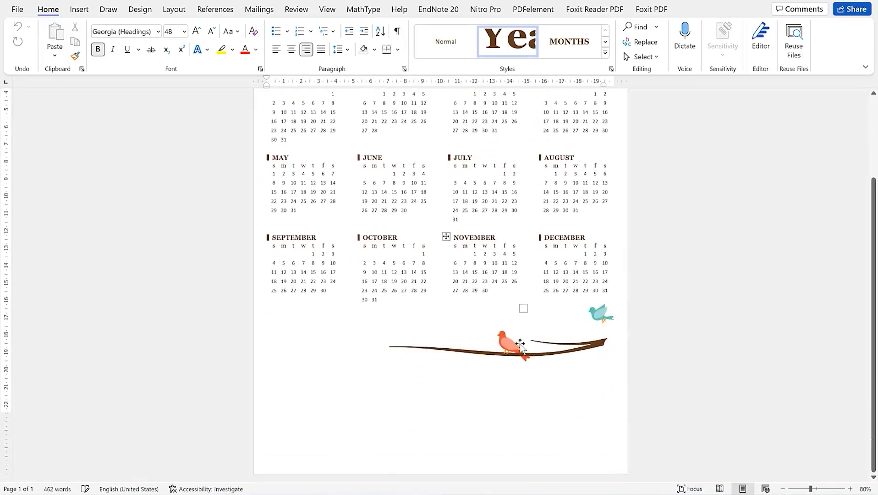
{"action": "scroll", "coordinate": [471, 229], "scroll_direction": "up", "scroll_amount": 4}
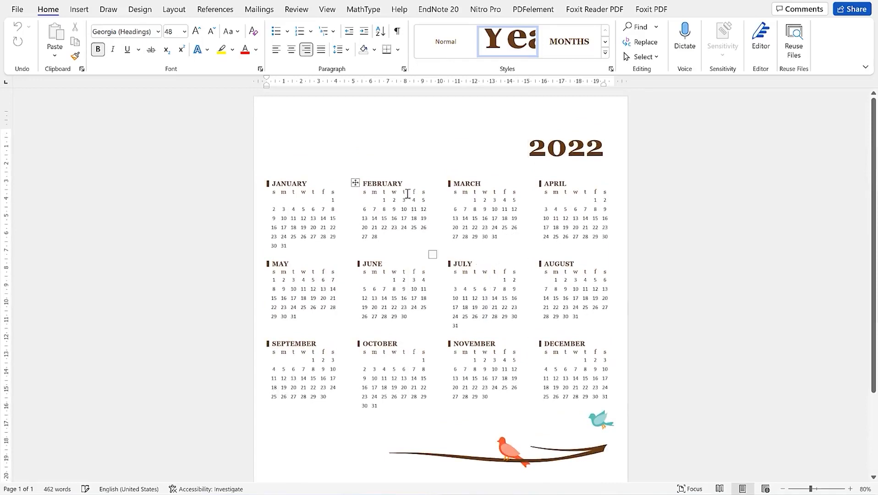
{"action": "left_click", "coordinate": [536, 458]}
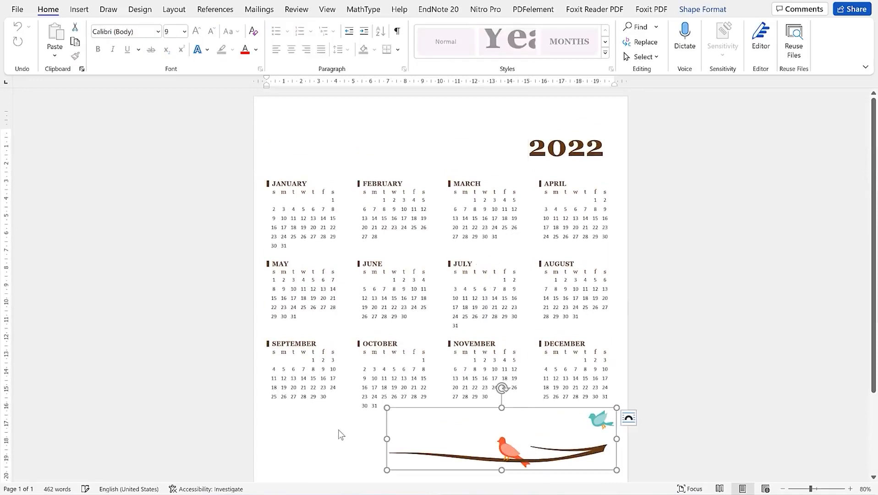
{"action": "left_click", "coordinate": [341, 435]}
{"action": "scroll", "coordinate": [394, 376], "scroll_direction": "down", "scroll_amount": 3}
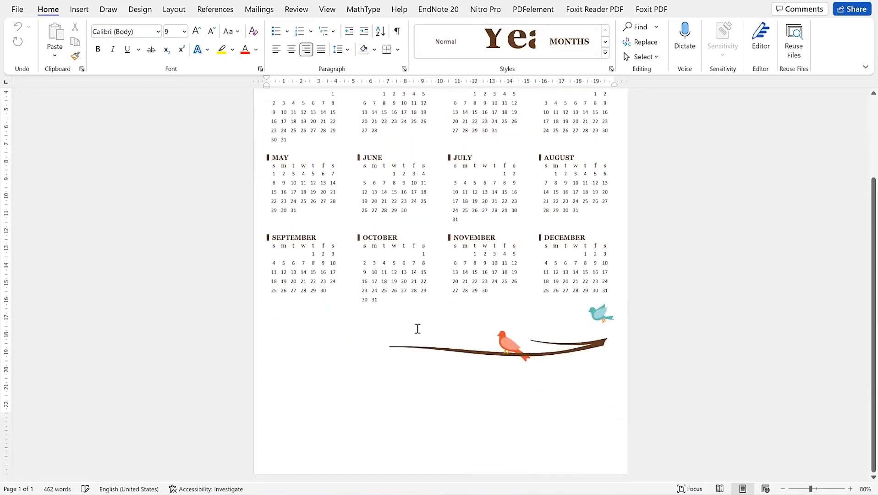
{"action": "scroll", "coordinate": [419, 320], "scroll_direction": "up", "scroll_amount": 3}
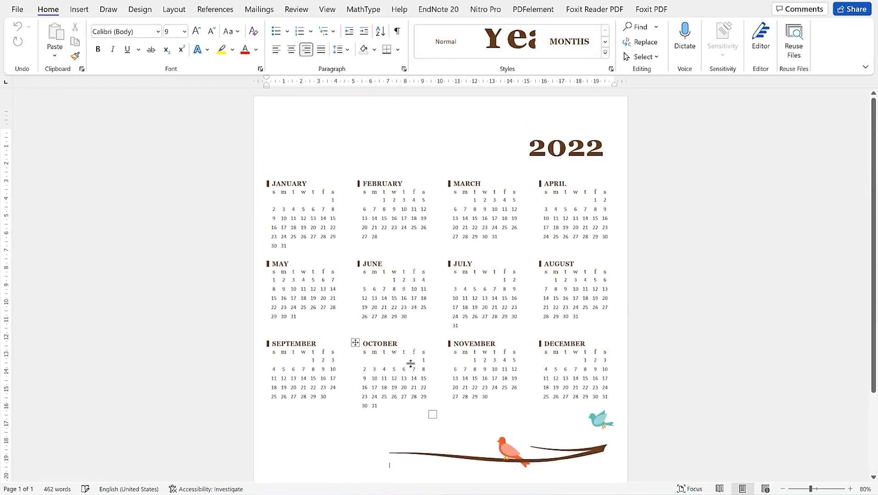
{"action": "scroll", "coordinate": [422, 398], "scroll_direction": "down", "scroll_amount": 3}
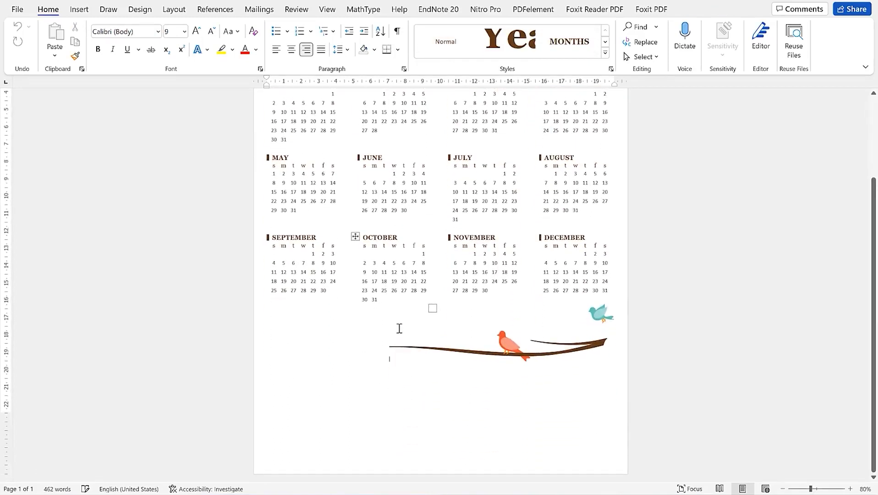
{"action": "scroll", "coordinate": [398, 320], "scroll_direction": "up", "scroll_amount": 3}
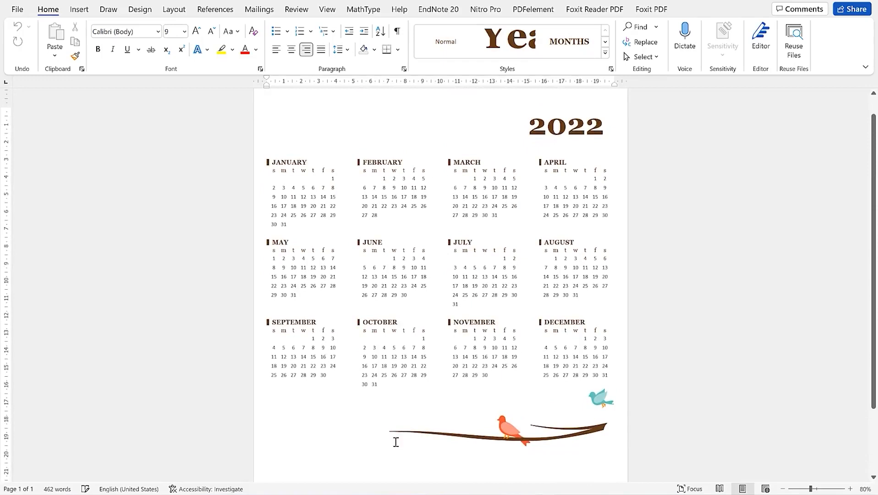
{"action": "scroll", "coordinate": [455, 425], "scroll_direction": "up", "scroll_amount": 1}
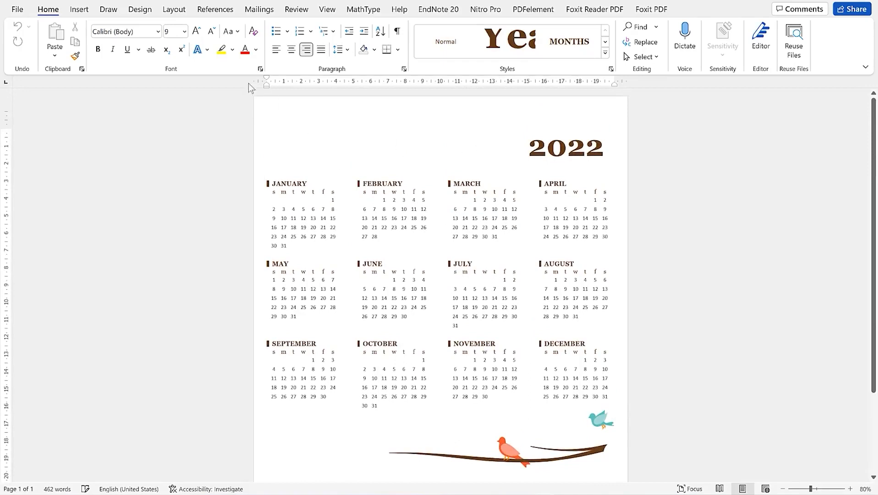
Draw a text box above the calendar, left of 2022, and type the EPIC Mentorship title
{"action": "left_click", "coordinate": [78, 10]}
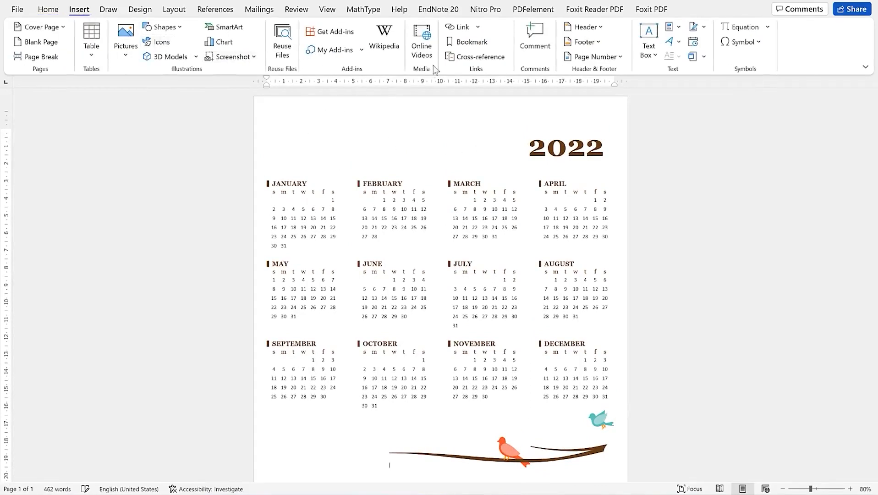
{"action": "left_click", "coordinate": [649, 42]}
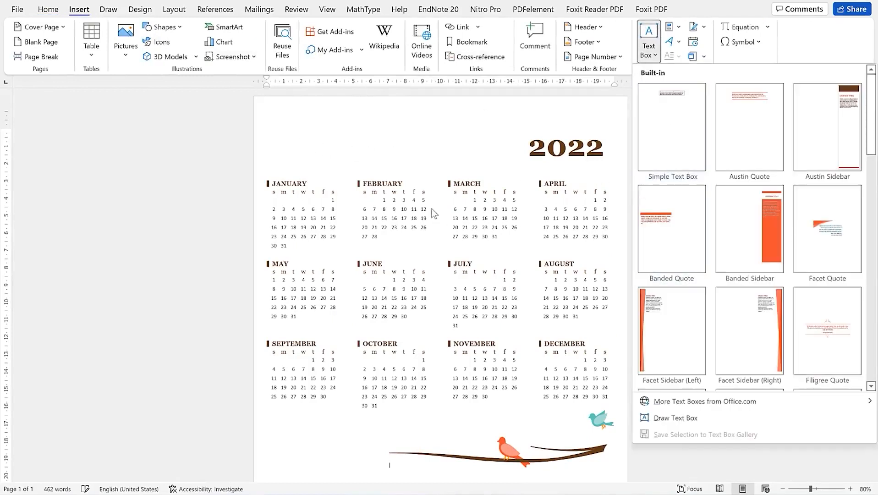
{"action": "left_click", "coordinate": [675, 417]}
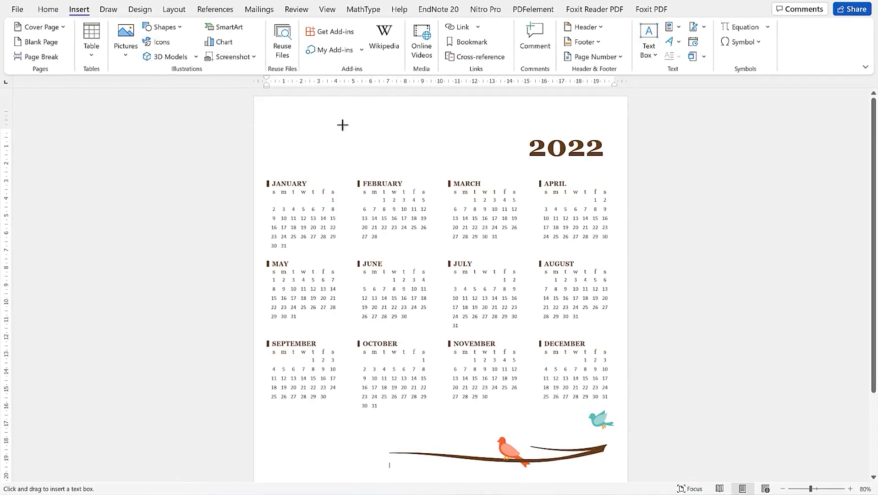
{"action": "left_click_drag", "start_coordinate": [301, 131], "coordinate": [507, 170]}
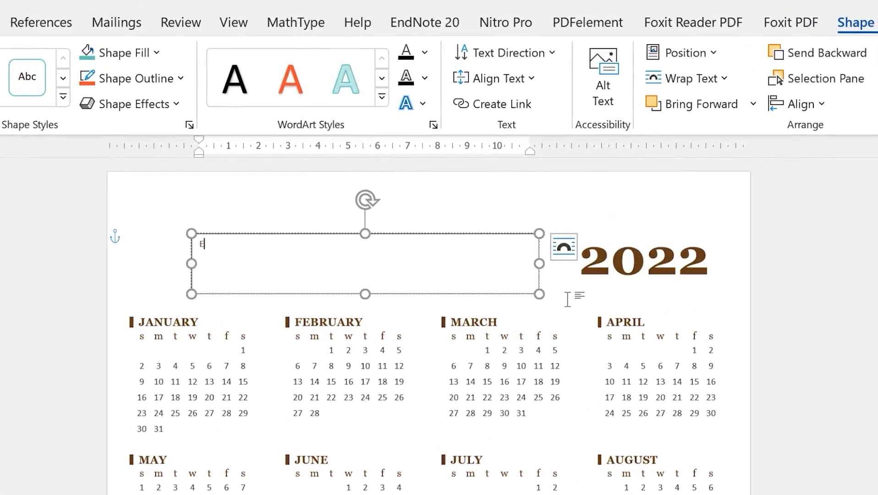
{"action": "type", "text": "EpIC MEn"}
{"action": "key", "text": "ctrl+a"}
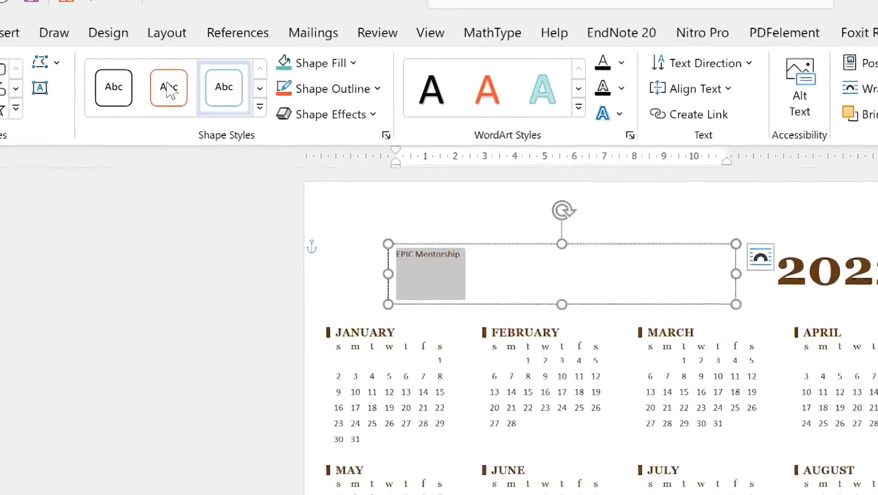
Grow the title to 48 pt bold, widen its box and place it beside 2022
{"action": "left_click", "coordinate": [12, 36]}
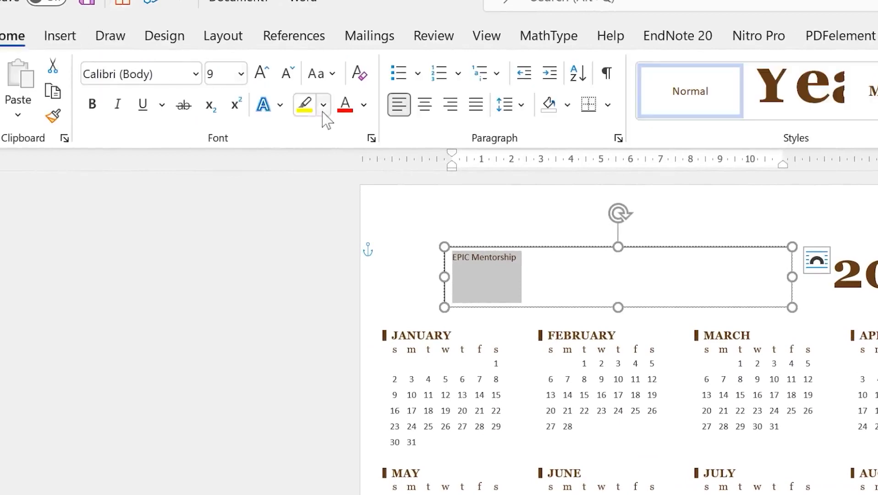
{"action": "left_click", "coordinate": [261, 74]}
{"action": "left_click", "coordinate": [261, 73]}
{"action": "left_click", "coordinate": [261, 73]}
{"action": "left_click", "coordinate": [261, 74]}
{"action": "left_click", "coordinate": [261, 73]}
{"action": "left_click", "coordinate": [261, 73]}
{"action": "left_click", "coordinate": [262, 73]}
{"action": "left_click", "coordinate": [262, 73]}
{"action": "left_click", "coordinate": [261, 73]}
{"action": "left_click", "coordinate": [261, 74]}
{"action": "left_click", "coordinate": [262, 74]}
{"action": "left_click", "coordinate": [261, 73]}
{"action": "left_click", "coordinate": [261, 73]}
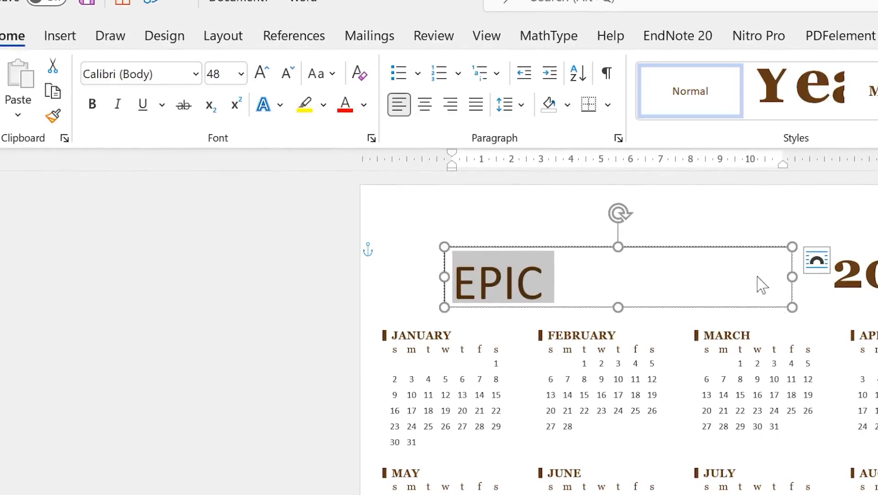
{"action": "left_click_drag", "start_coordinate": [792, 307], "coordinate": [830, 318]}
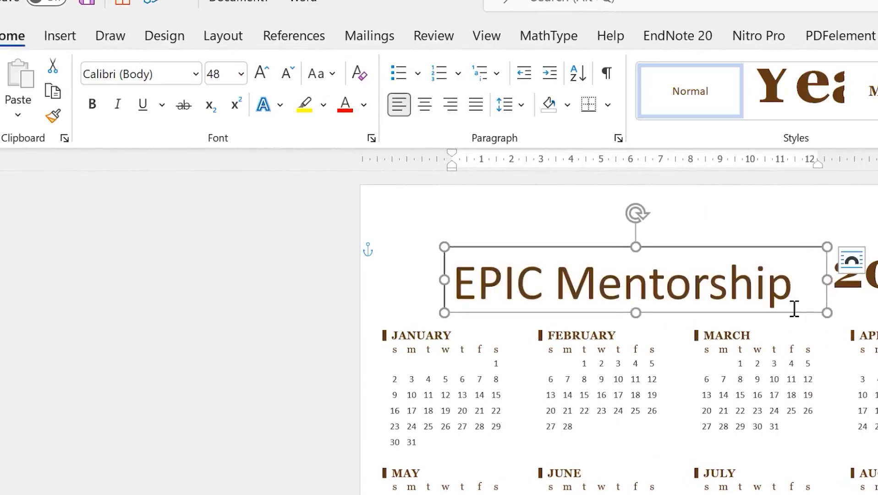
{"action": "left_click_drag", "start_coordinate": [733, 247], "coordinate": [727, 224]}
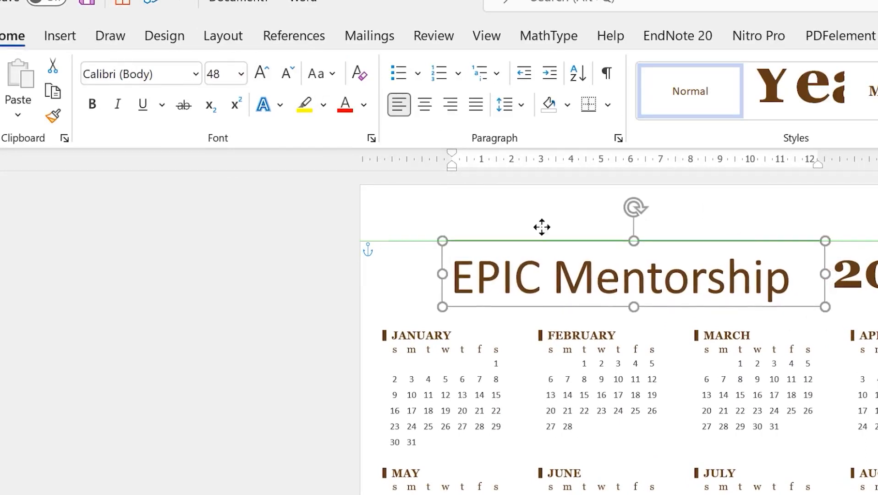
{"action": "left_click", "coordinate": [92, 105]}
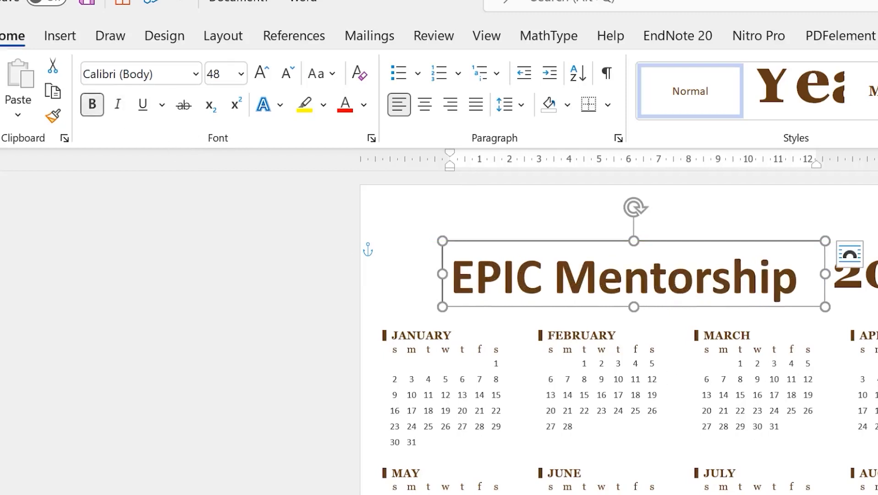
{"action": "mouse_move", "coordinate": [766, 245]}
{"action": "left_mouse_down"}
{"action": "mouse_move", "coordinate": [749, 221]}
{"action": "mouse_move", "coordinate": [744, 229]}
{"action": "mouse_move", "coordinate": [756, 233]}
{"action": "left_mouse_up"}
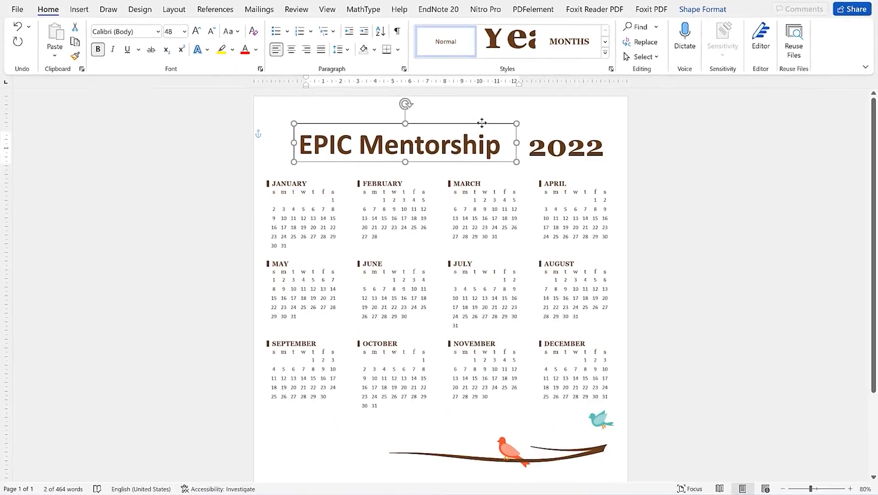
Color the title light blue and set the text box to No Outline
{"action": "left_click", "coordinate": [257, 51]}
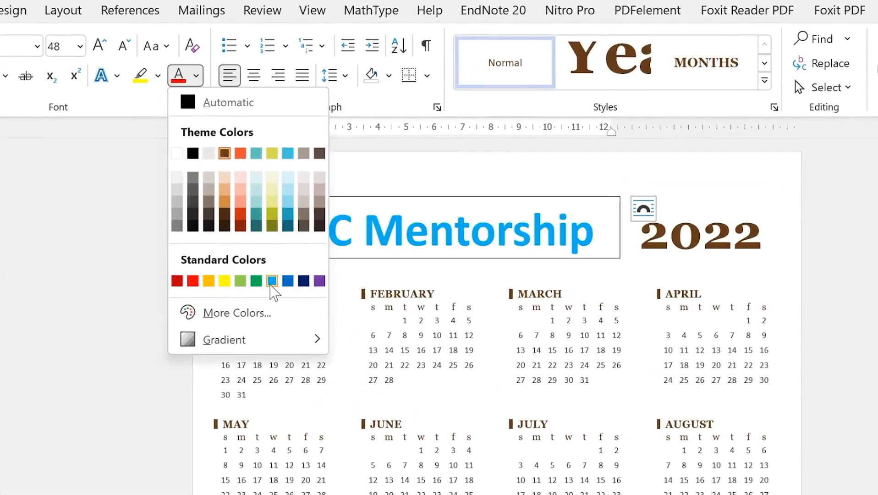
{"action": "left_click", "coordinate": [271, 281]}
{"action": "left_click", "coordinate": [728, 350]}
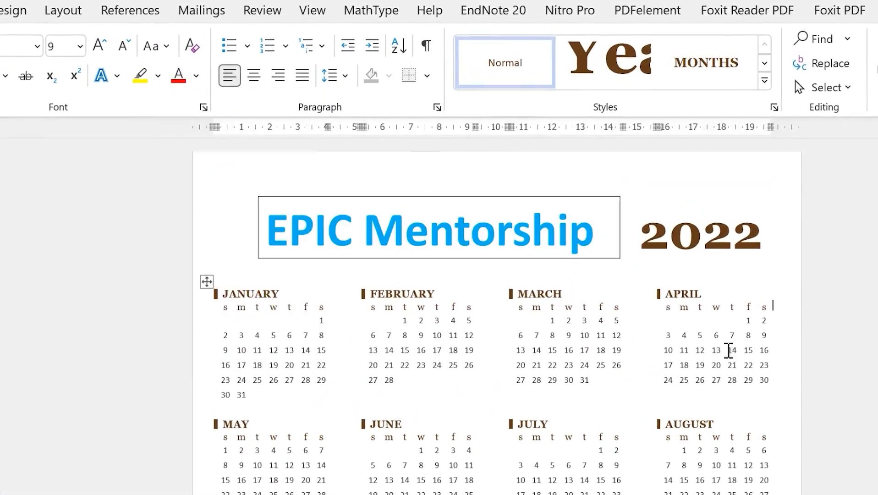
{"action": "left_click", "coordinate": [674, 224]}
{"action": "left_click", "coordinate": [551, 197]}
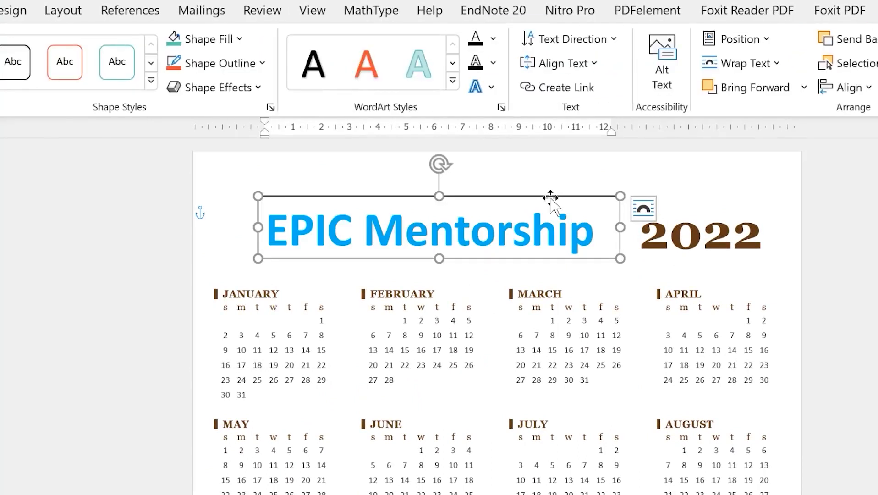
{"action": "left_click", "coordinate": [261, 66]}
{"action": "left_click", "coordinate": [275, 274]}
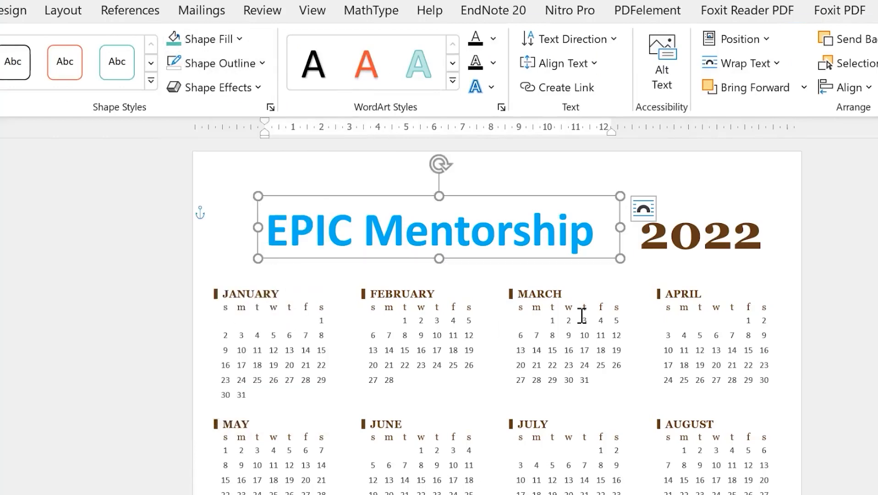
{"action": "left_click", "coordinate": [665, 307]}
{"action": "scroll", "coordinate": [561, 483], "scroll_direction": "down", "scroll_amount": 3}
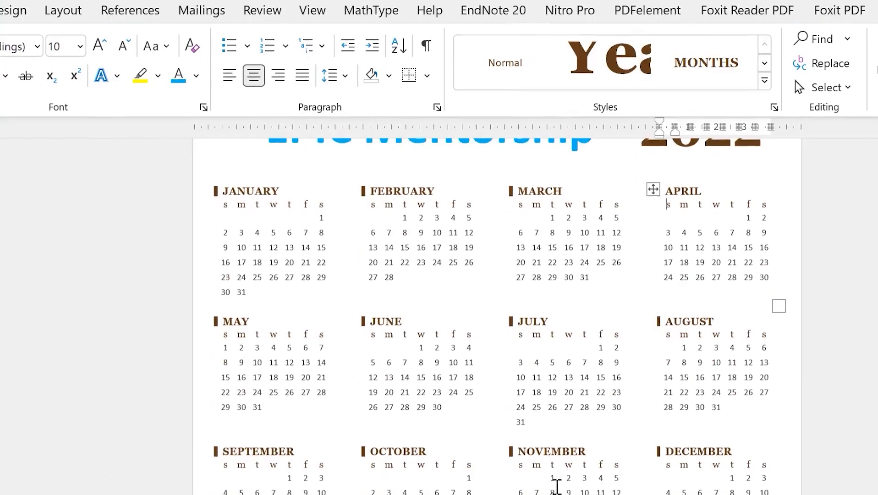
{"action": "scroll", "coordinate": [563, 480], "scroll_direction": "up", "scroll_amount": 3}
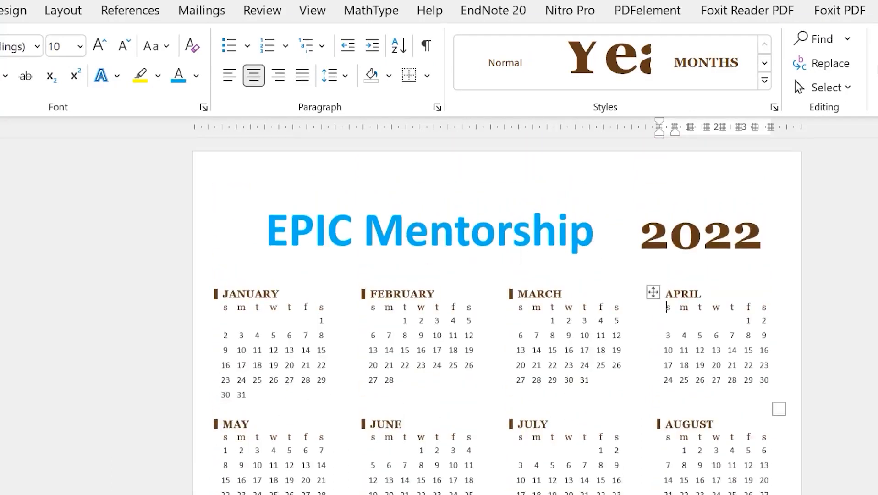
Insert the flying falcon photo from Insert > Pictures > Stock Images
{"action": "left_click", "coordinate": [68, 8]}
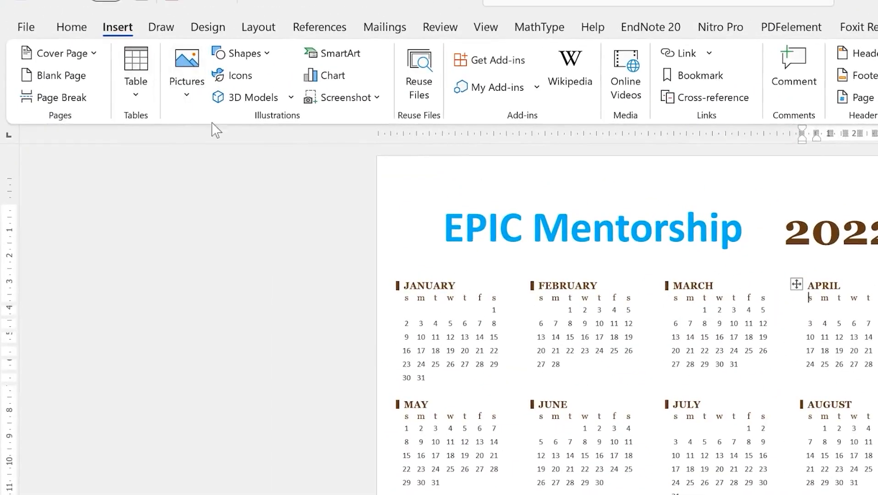
{"action": "left_click", "coordinate": [160, 85]}
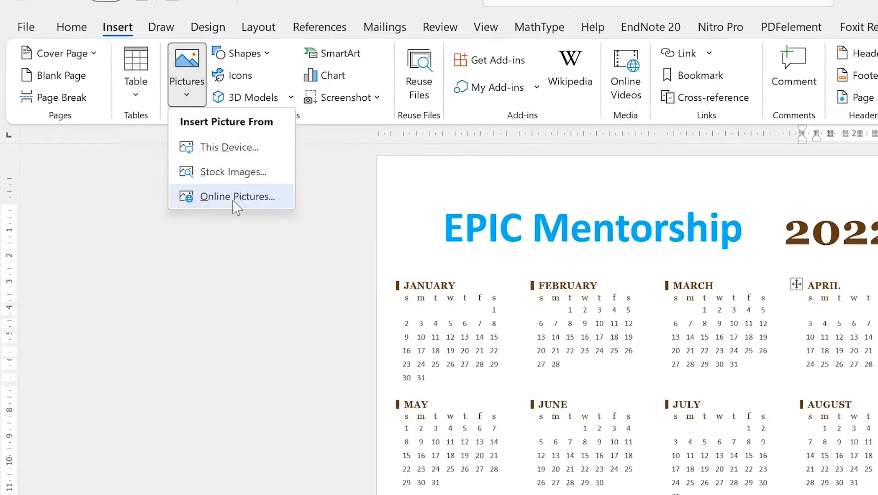
{"action": "left_click", "coordinate": [239, 173]}
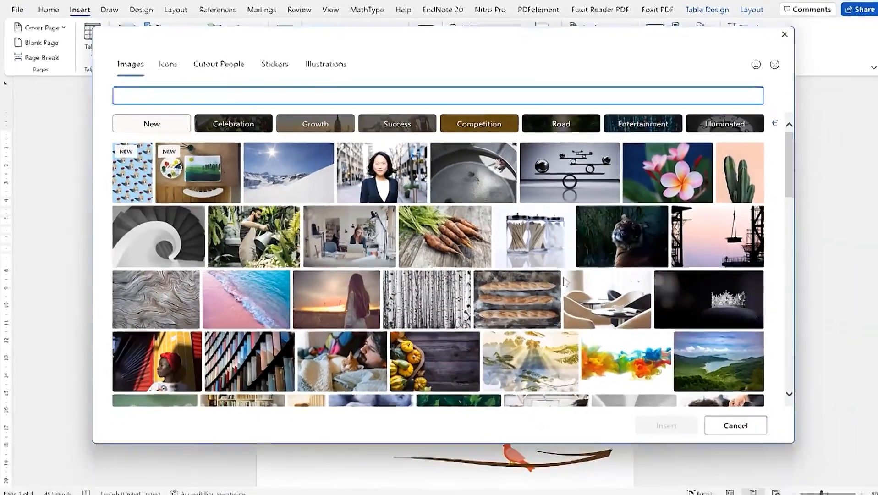
{"action": "scroll", "coordinate": [509, 300], "scroll_direction": "down", "scroll_amount": 5}
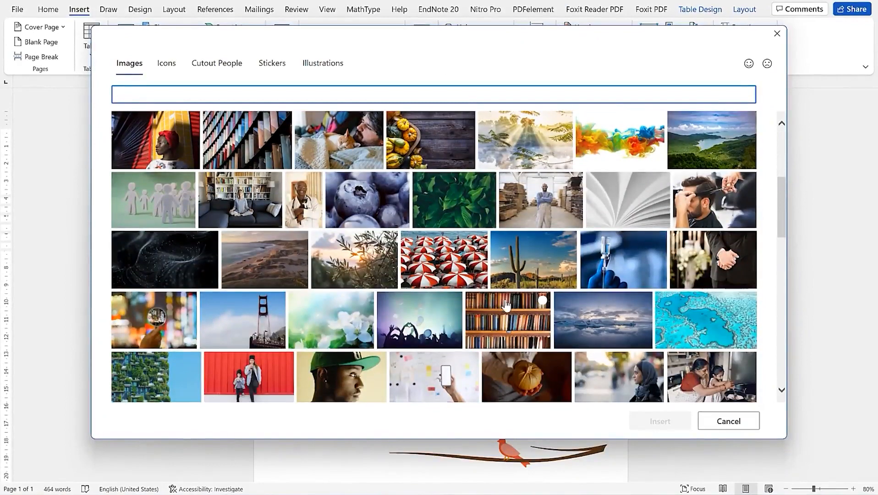
{"action": "scroll", "coordinate": [605, 345], "scroll_direction": "down", "scroll_amount": 4}
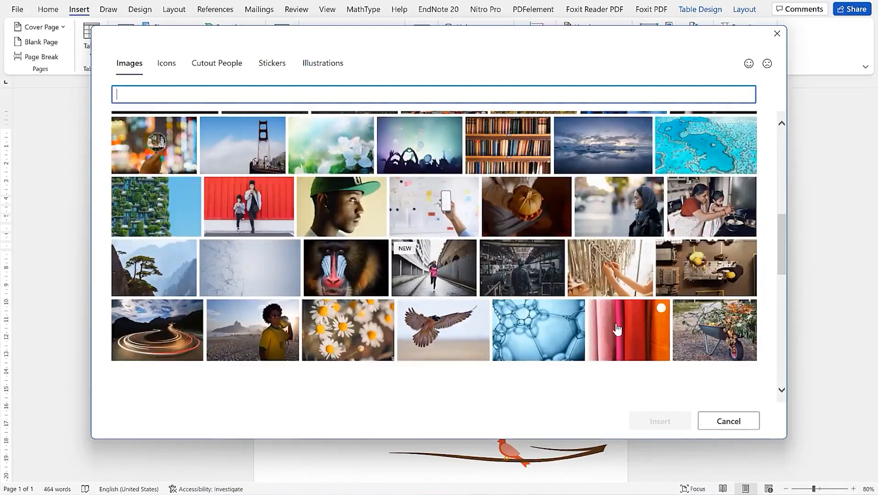
{"action": "scroll", "coordinate": [485, 343], "scroll_direction": "down", "scroll_amount": 1}
{"action": "left_click", "coordinate": [426, 286]}
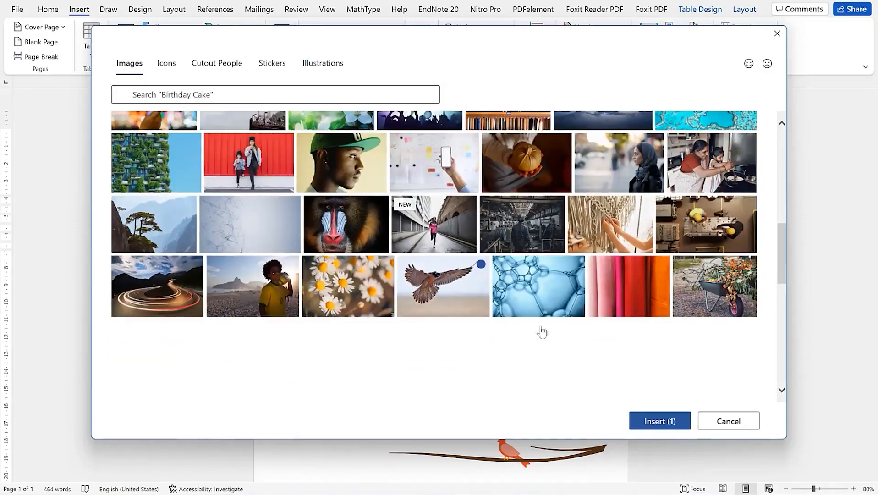
{"action": "left_click", "coordinate": [658, 421]}
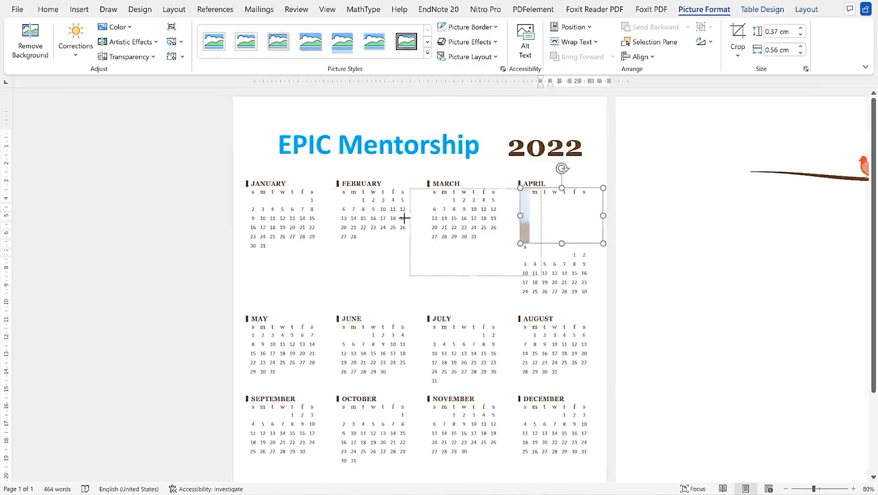
Set the falcon picture's wrapping to In Front of Text and drag it left
{"action": "left_click_drag", "start_coordinate": [404, 218], "coordinate": [361, 235]}
{"action": "left_click", "coordinate": [540, 200]}
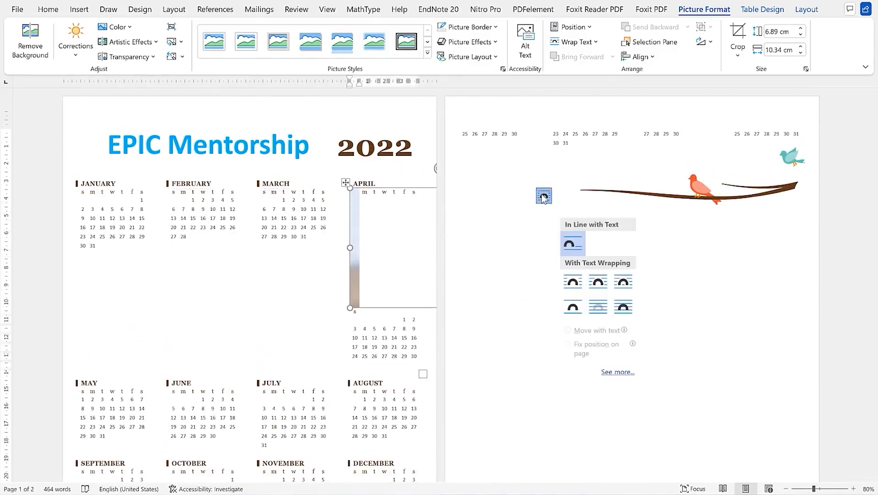
{"action": "left_click", "coordinate": [623, 308]}
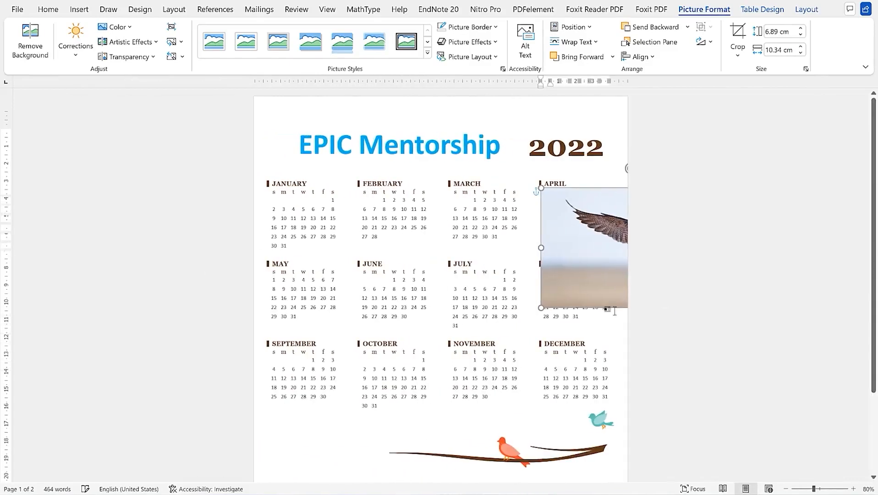
{"action": "left_click_drag", "start_coordinate": [583, 238], "coordinate": [319, 423]}
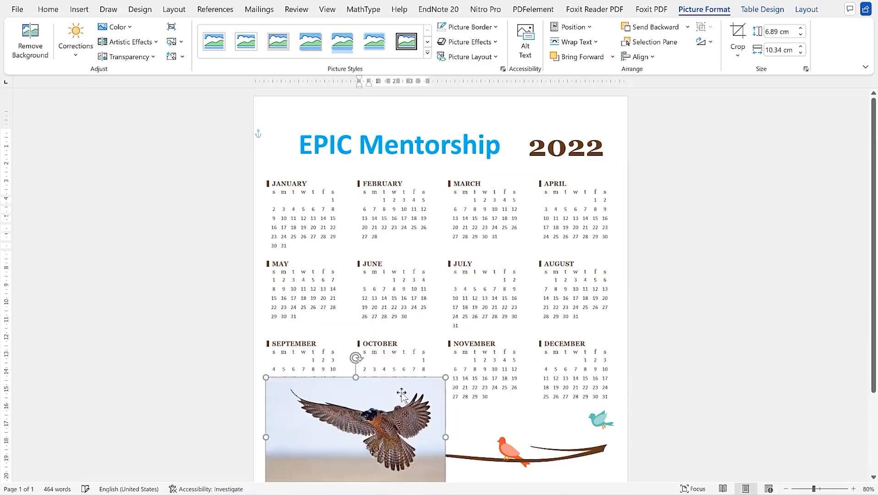
Shrink the falcon to about 3.02 × 4.54 cm and place it below September beside the branch
{"action": "left_click_drag", "start_coordinate": [446, 377], "coordinate": [382, 420]}
{"action": "left_click", "coordinate": [431, 424]}
{"action": "scroll", "coordinate": [430, 425], "scroll_direction": "down", "scroll_amount": 3}
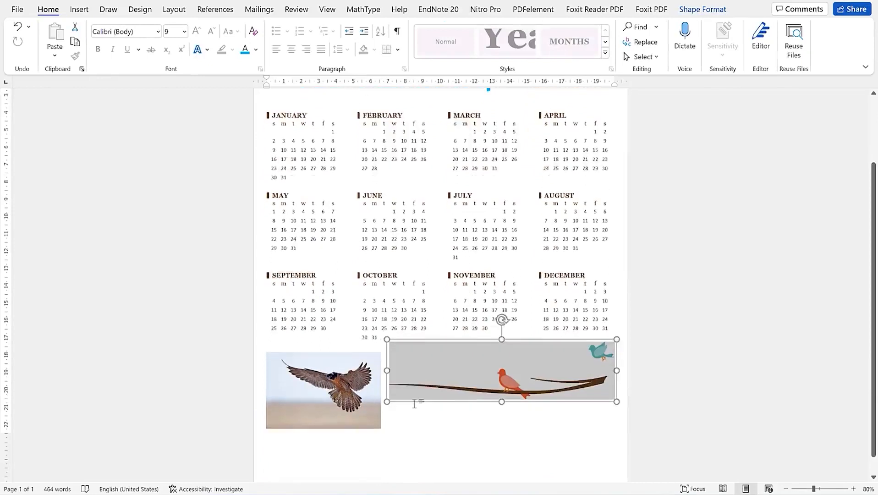
{"action": "left_click", "coordinate": [343, 363]}
{"action": "left_click_drag", "start_coordinate": [379, 335], "coordinate": [332, 339]}
{"action": "scroll", "coordinate": [436, 431], "scroll_direction": "up", "scroll_amount": 2}
{"action": "scroll", "coordinate": [462, 367], "scroll_direction": "up", "scroll_amount": 1}
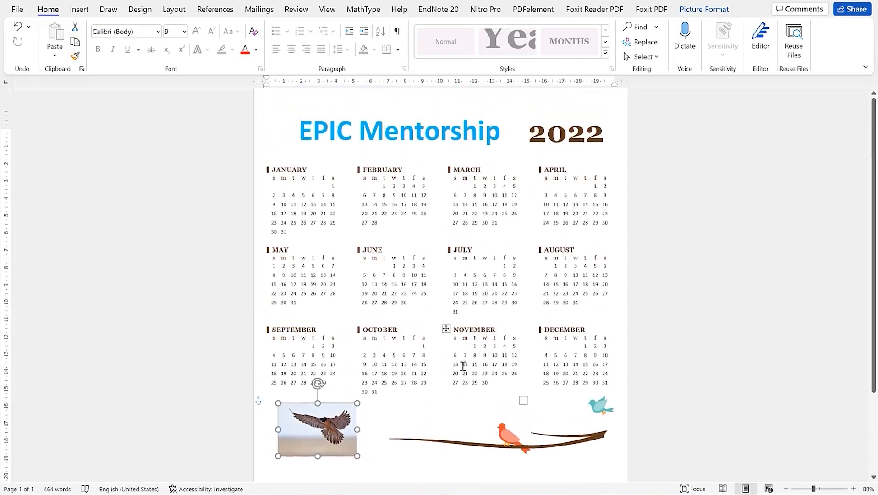
{"action": "left_click", "coordinate": [735, 255]}
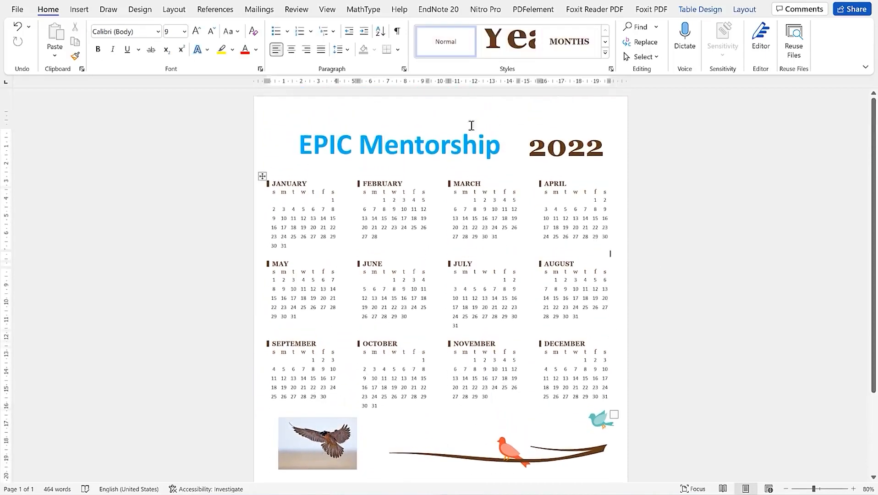
{"action": "left_click", "coordinate": [302, 439]}
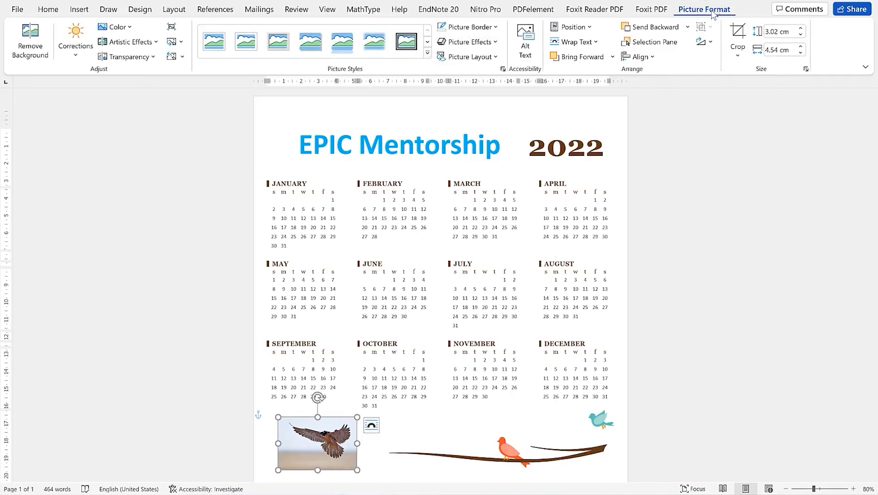
Apply the Soft Edge Oval picture style to the falcon photo
{"action": "left_click", "coordinate": [427, 53]}
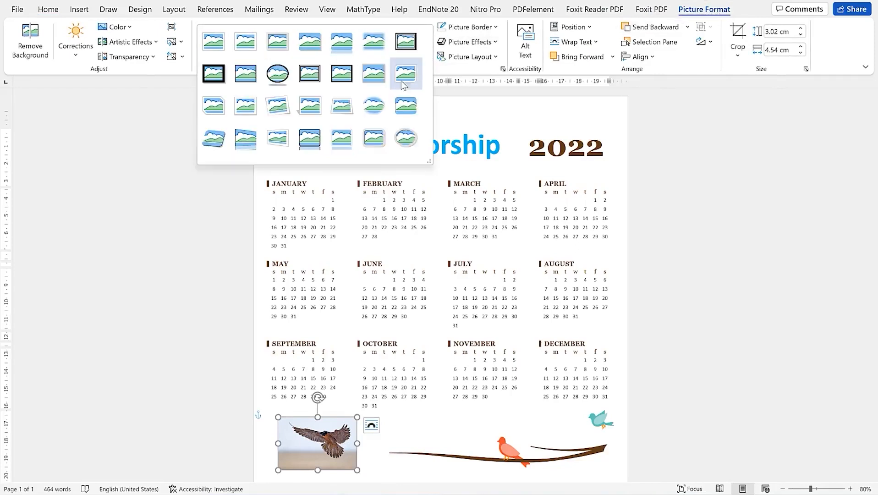
{"action": "left_click", "coordinate": [373, 109]}
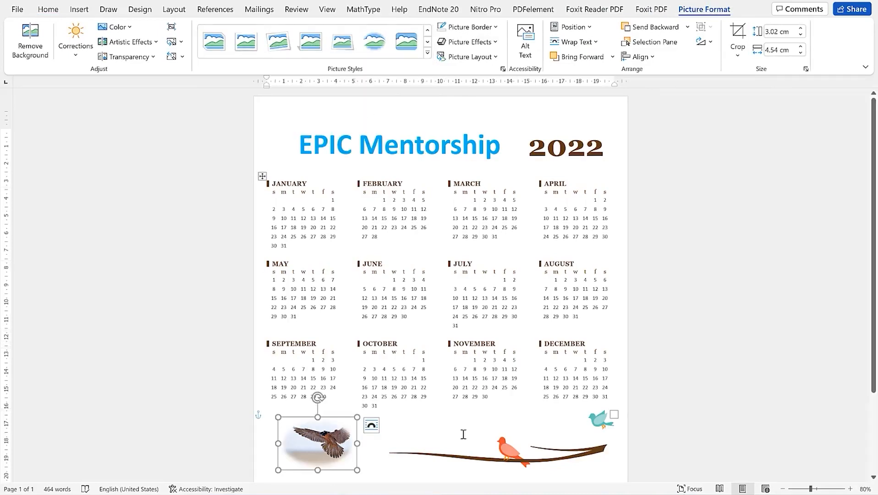
{"action": "left_click", "coordinate": [463, 387]}
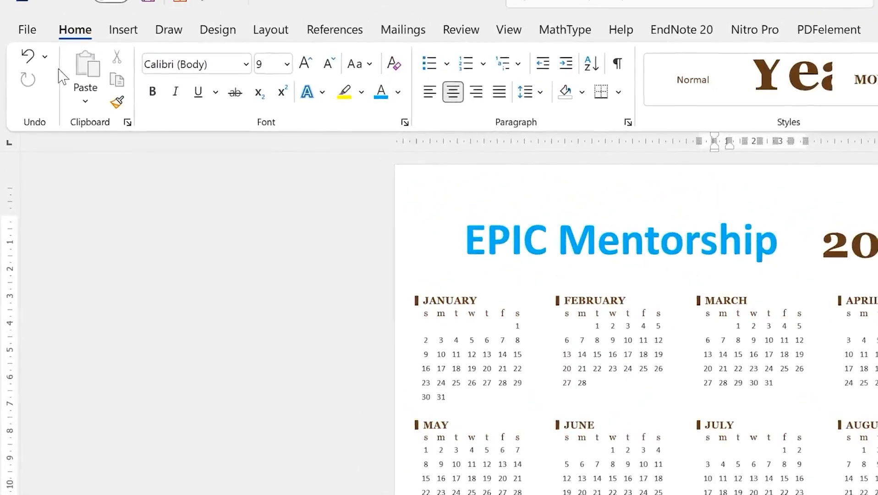
Save the calendar to the Desktop as PDF 'Epic mentorship calender 2022'
{"action": "left_click", "coordinate": [17, 9]}
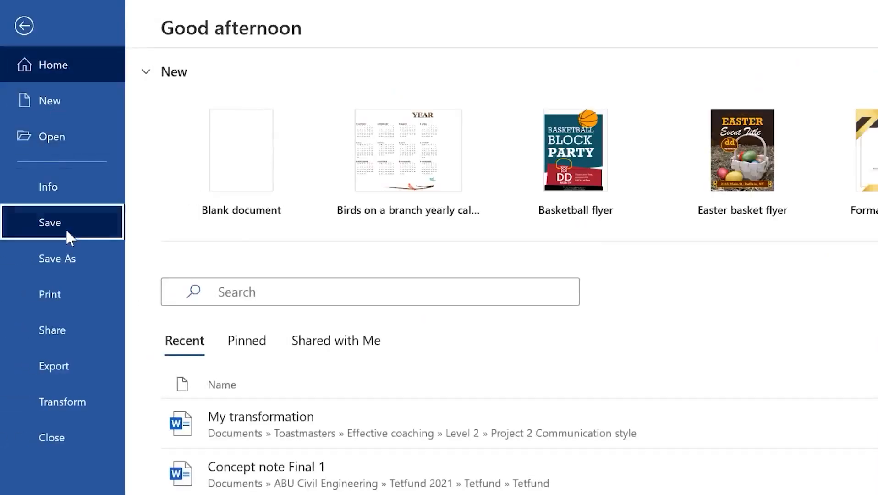
{"action": "left_click", "coordinate": [66, 228]}
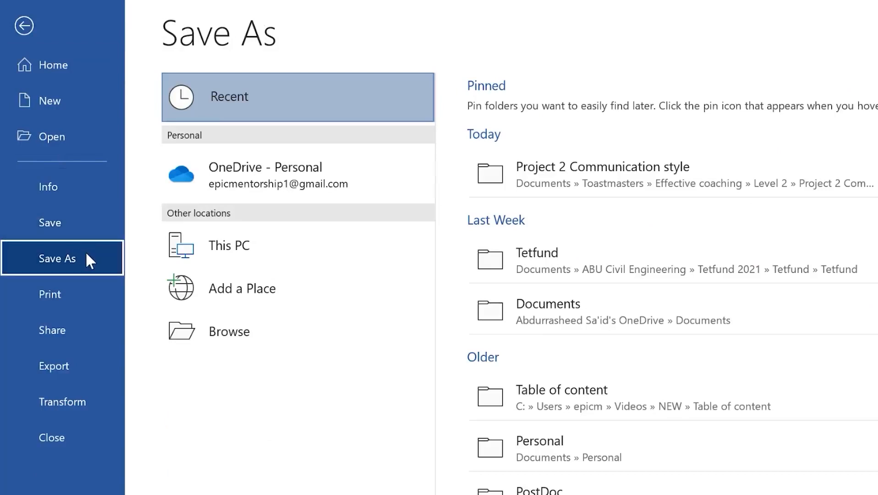
{"action": "left_click", "coordinate": [347, 330]}
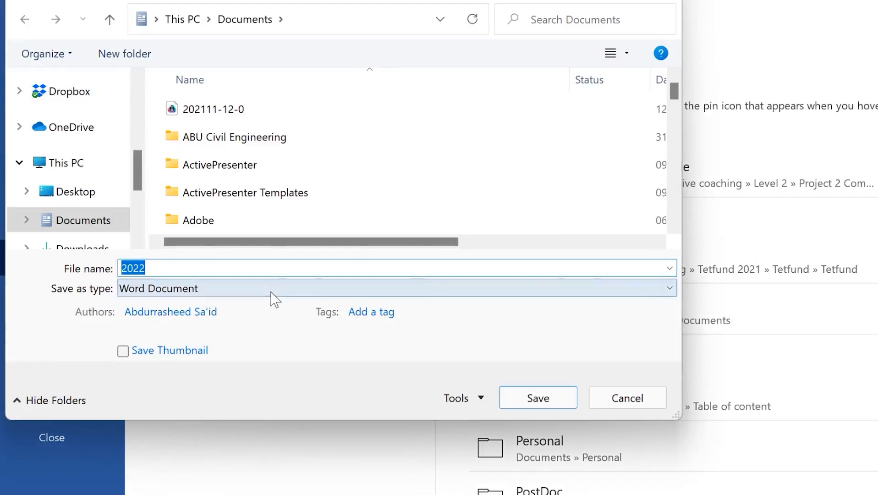
{"action": "left_click", "coordinate": [271, 296]}
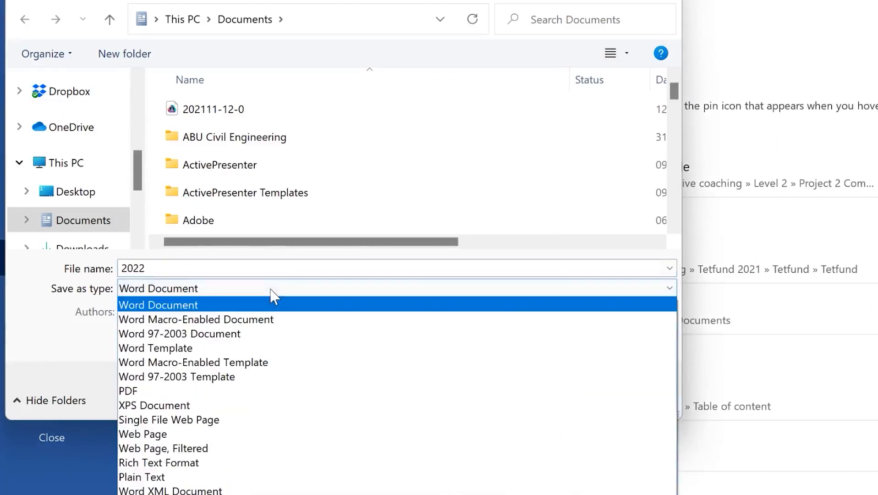
{"action": "left_click", "coordinate": [281, 393]}
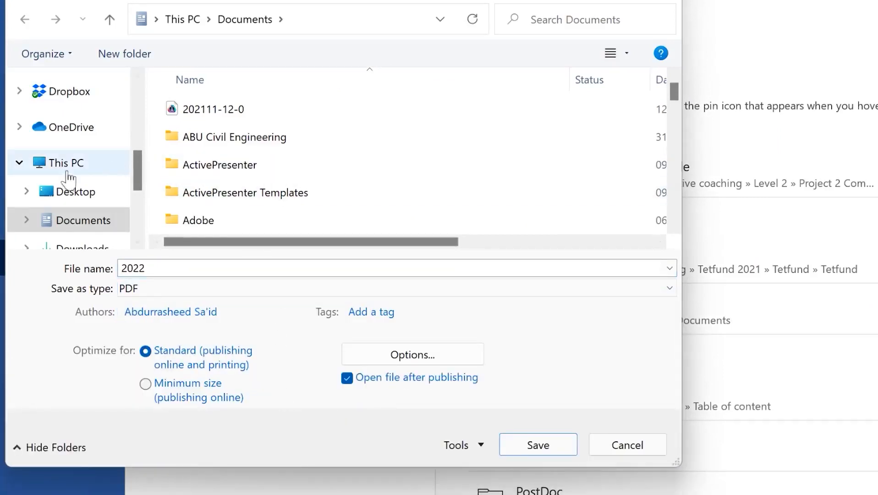
{"action": "left_click", "coordinate": [87, 194]}
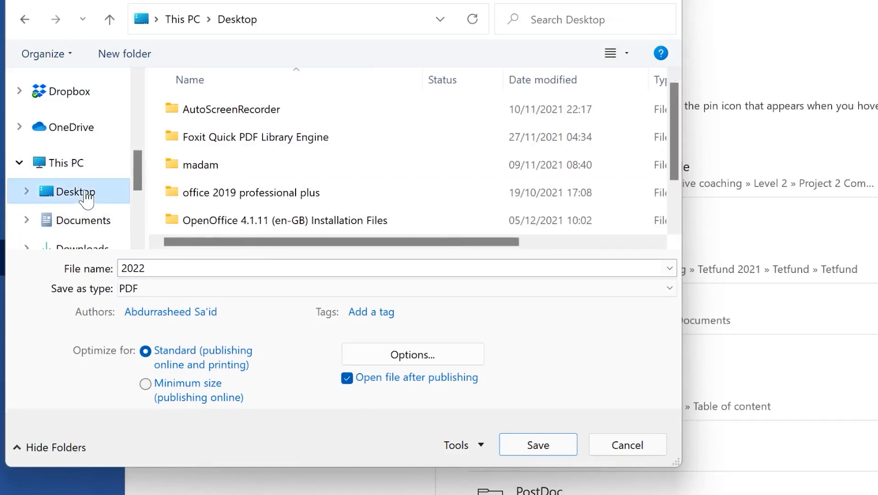
{"action": "left_click", "coordinate": [234, 268]}
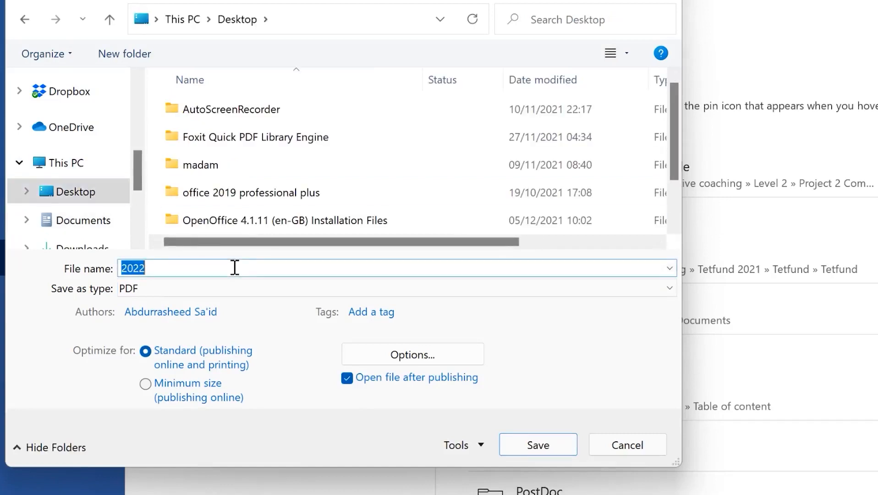
{"action": "type", "text": "Epic mentorship calender 202"}
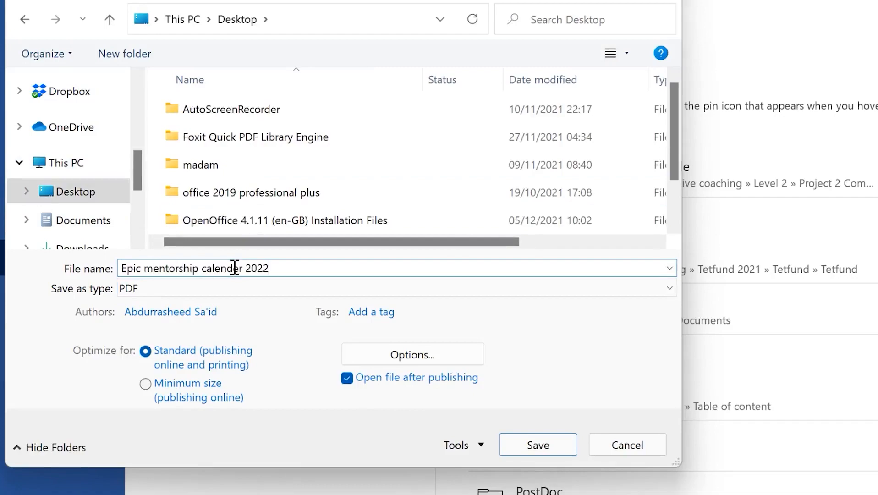
{"action": "left_click", "coordinate": [530, 441]}
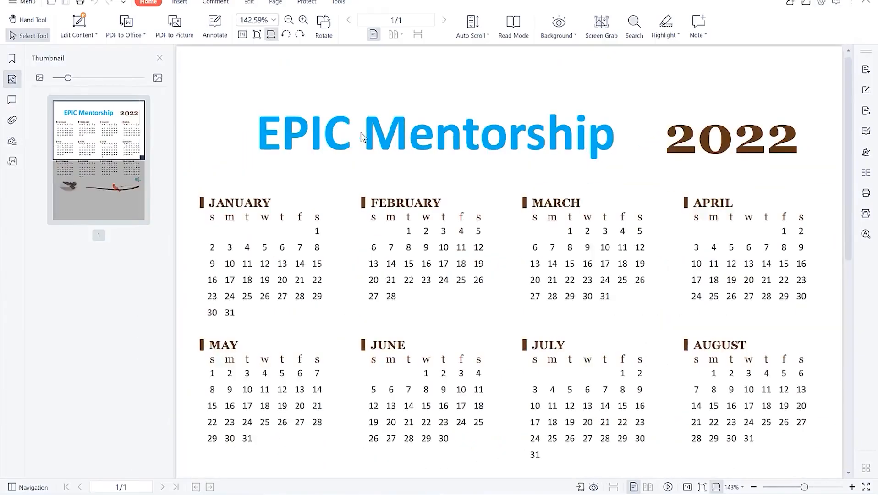
Scroll through the EPIC Mentorship 2022 calendar PDF and zoom out to 110% or below to see the whole page
{"action": "scroll", "coordinate": [404, 227], "scroll_direction": "down", "scroll_amount": 2}
{"action": "scroll", "coordinate": [394, 204], "scroll_direction": "up", "scroll_amount": 2}
{"action": "scroll", "coordinate": [402, 202], "scroll_direction": "down", "scroll_amount": 5}
{"action": "scroll", "coordinate": [541, 317], "scroll_direction": "down", "scroll_amount": 3}
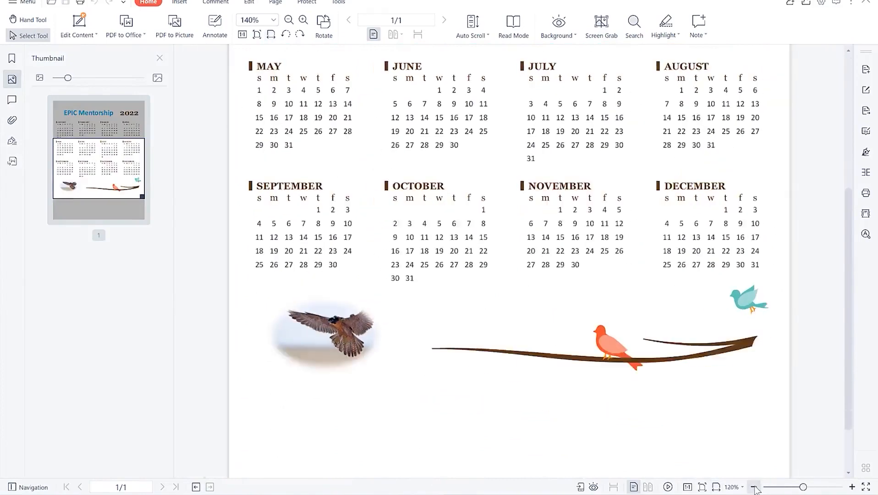
{"action": "scroll", "coordinate": [523, 206], "scroll_direction": "up", "scroll_amount": 5}
{"action": "scroll", "coordinate": [531, 207], "scroll_direction": "down", "scroll_amount": 3}
{"action": "scroll", "coordinate": [533, 200], "scroll_direction": "up", "scroll_amount": 3}
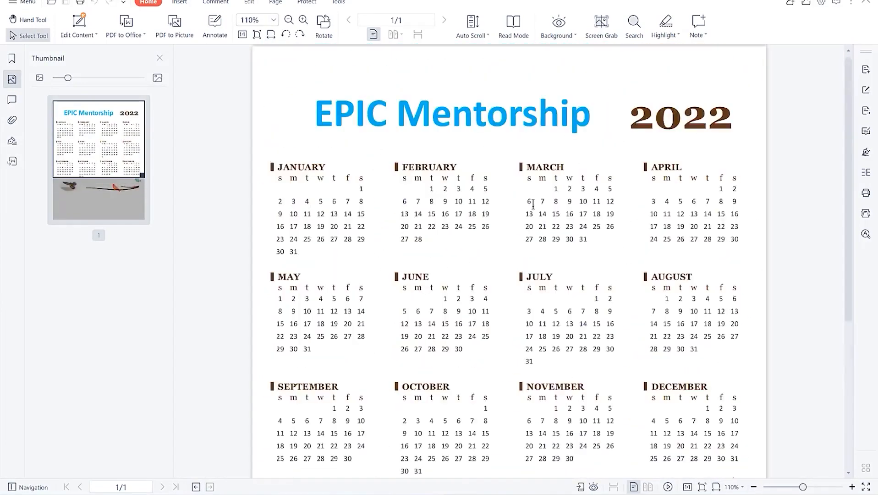
{"action": "scroll", "coordinate": [533, 202], "scroll_direction": "down", "scroll_amount": 3}
{"action": "left_click", "coordinate": [754, 487]}
{"action": "scroll", "coordinate": [504, 275], "scroll_direction": "up", "scroll_amount": 2}
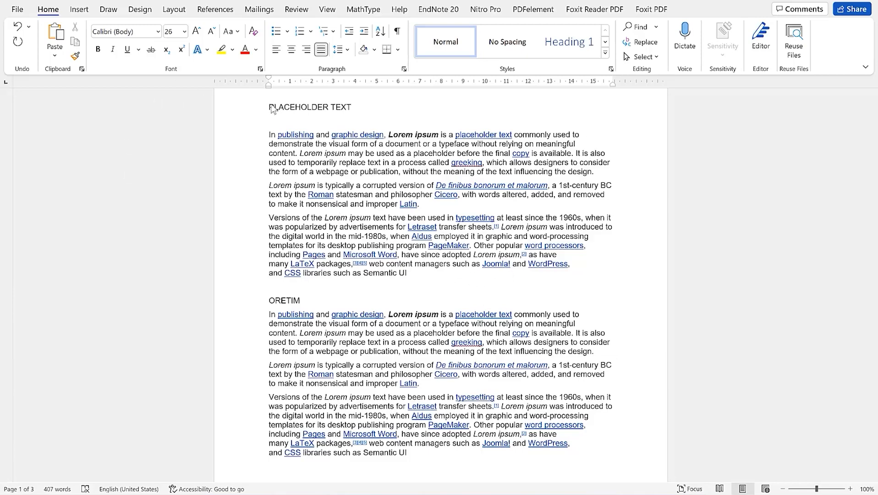
From Stock Images, insert the mother-kissing-child, barber haircut and thread-spools photos together
{"action": "left_click", "coordinate": [79, 11]}
{"action": "left_click", "coordinate": [126, 59]}
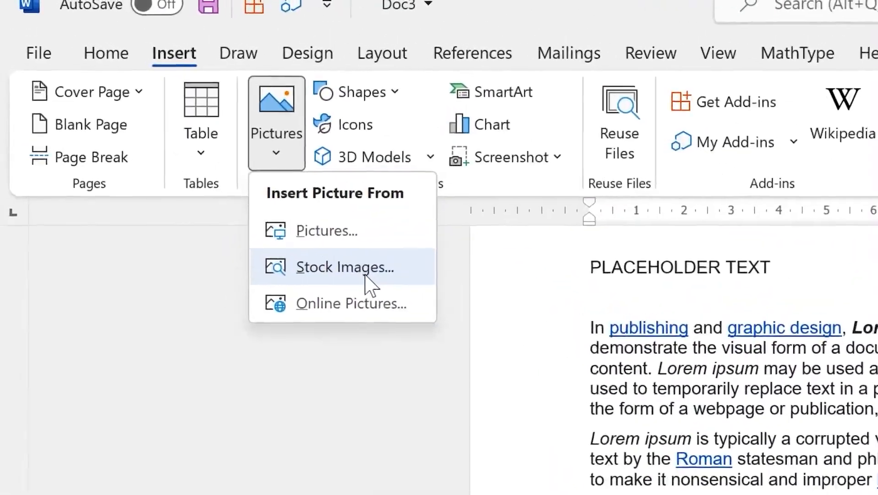
{"action": "left_click", "coordinate": [349, 268]}
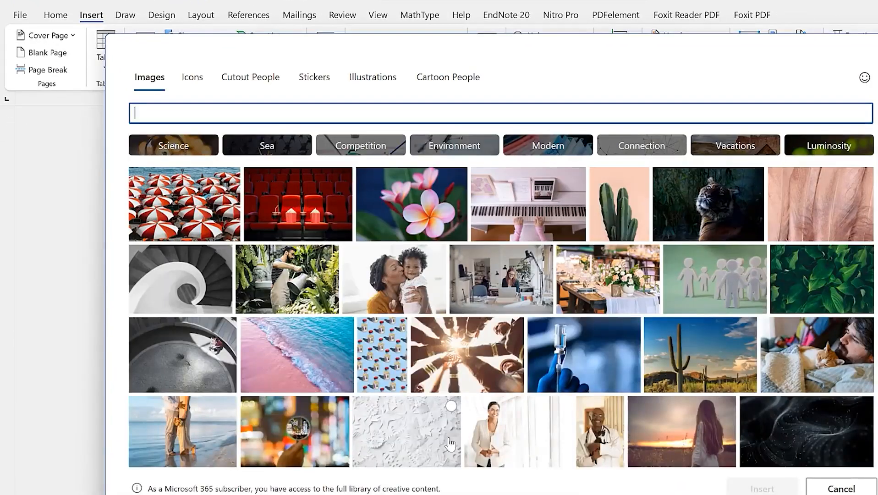
{"action": "left_click", "coordinate": [417, 277]}
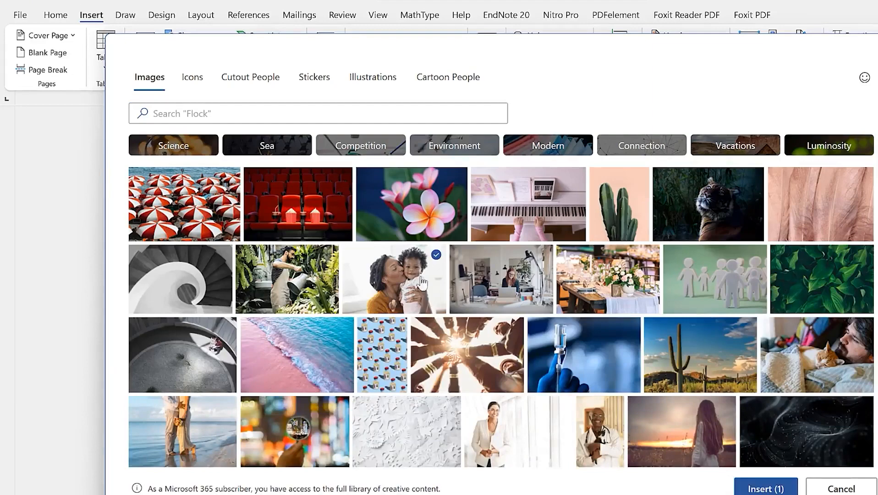
{"action": "scroll", "coordinate": [655, 372], "scroll_direction": "down", "scroll_amount": 5}
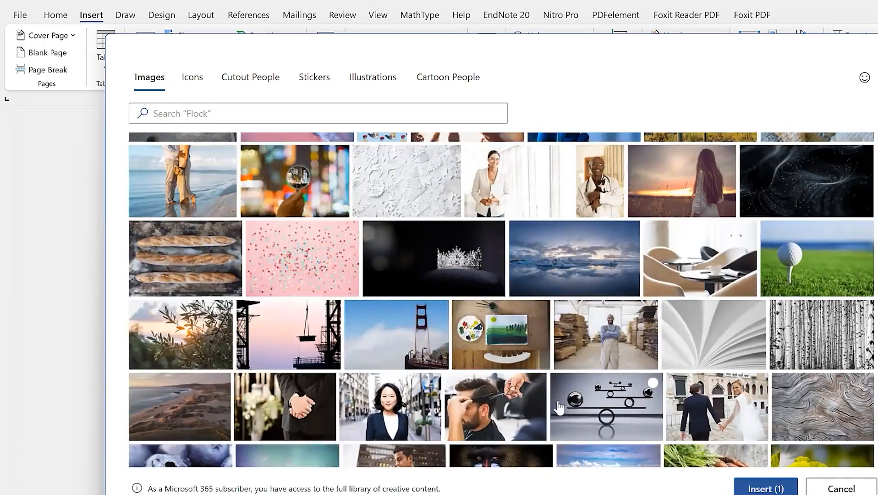
{"action": "left_click", "coordinate": [493, 414]}
{"action": "scroll", "coordinate": [384, 422], "scroll_direction": "down", "scroll_amount": 6}
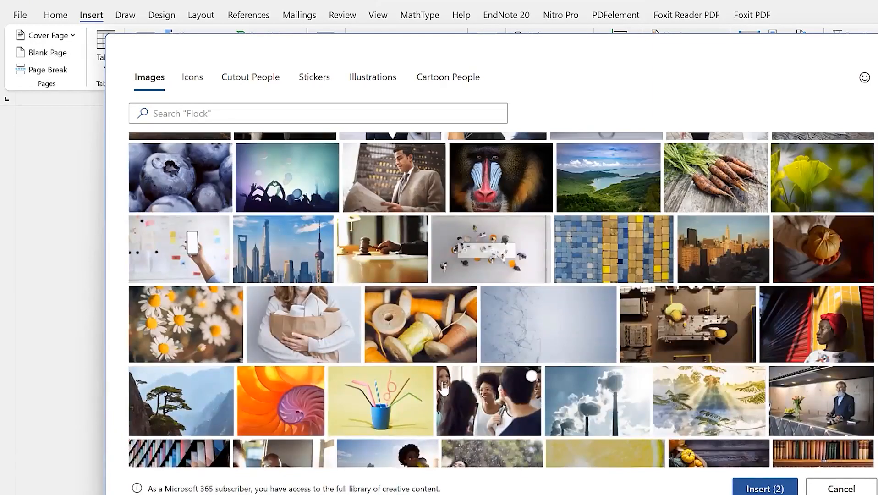
{"action": "left_click", "coordinate": [431, 348]}
{"action": "left_click", "coordinate": [764, 488]}
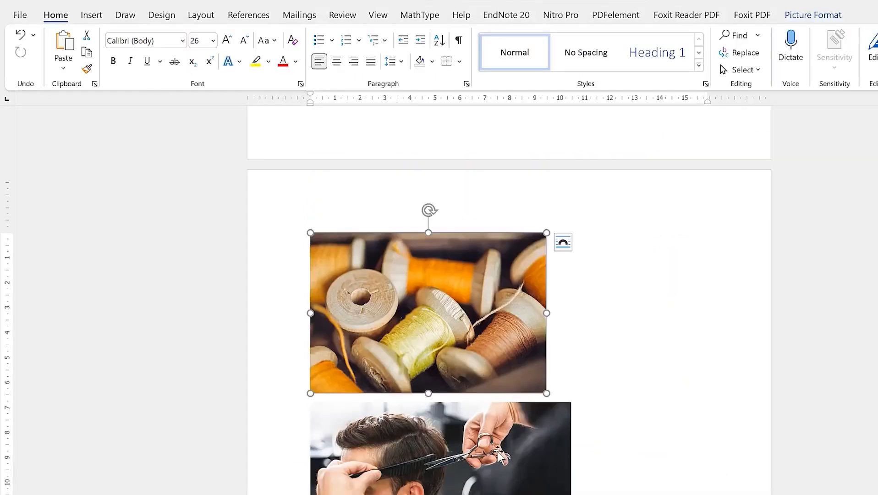
Delete the duplicate barber photo
{"action": "scroll", "coordinate": [481, 421], "scroll_direction": "down", "scroll_amount": 3}
{"action": "left_click", "coordinate": [484, 469]}
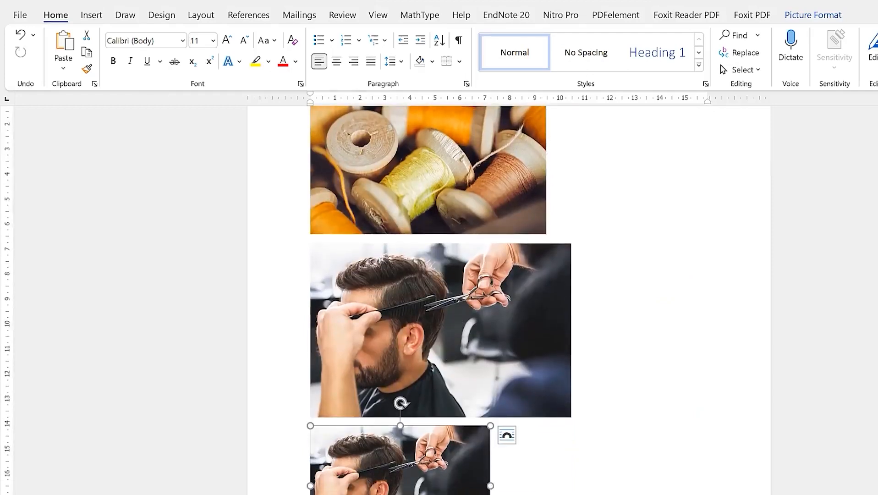
{"action": "key", "text": "Delete"}
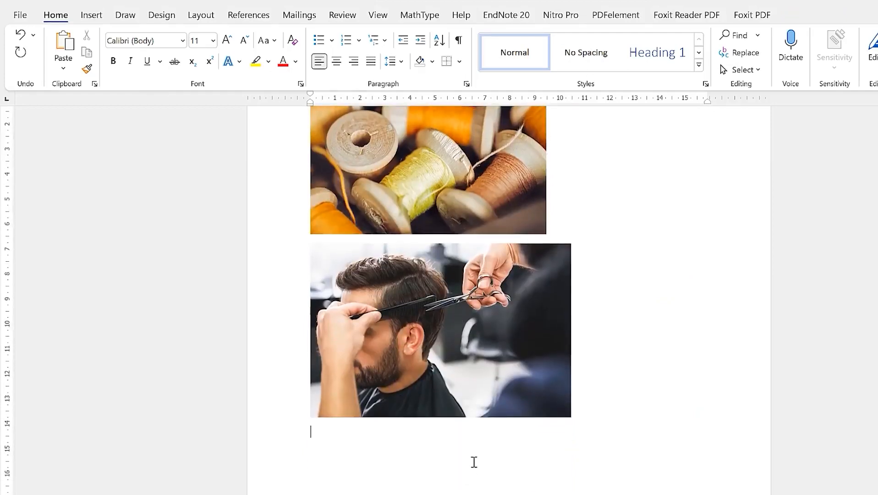
Paste the mother-and-child photo from clipboard history and shrink it
{"action": "key", "text": "super+v"}
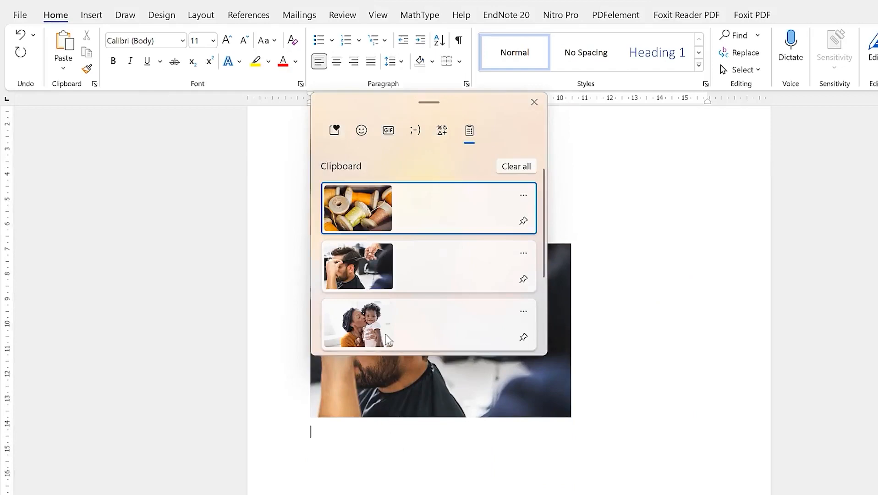
{"action": "key", "text": "Down"}
{"action": "key", "text": "Down"}
{"action": "key", "text": "Return"}
{"action": "left_click", "coordinate": [707, 275]}
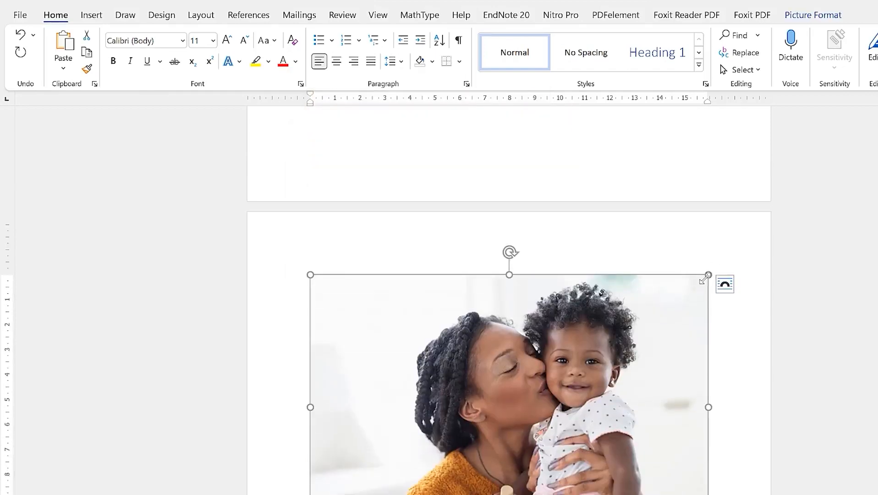
{"action": "left_click_drag", "start_coordinate": [708, 275], "coordinate": [567, 372]}
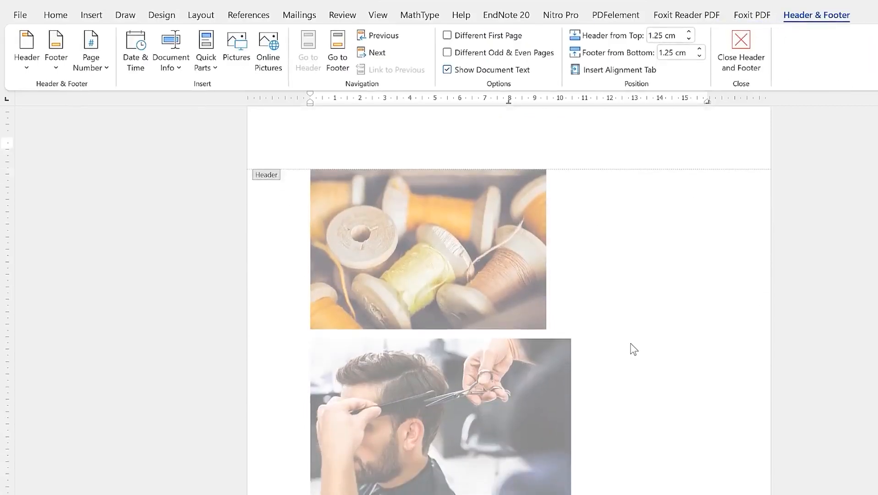
{"action": "double_click", "coordinate": [631, 343]}
Cut the thread-spools photo out of its later page
{"action": "scroll", "coordinate": [521, 329], "scroll_direction": "down", "scroll_amount": 3}
{"action": "scroll", "coordinate": [472, 275], "scroll_direction": "up", "scroll_amount": 3}
{"action": "scroll", "coordinate": [488, 289], "scroll_direction": "up", "scroll_amount": 10}
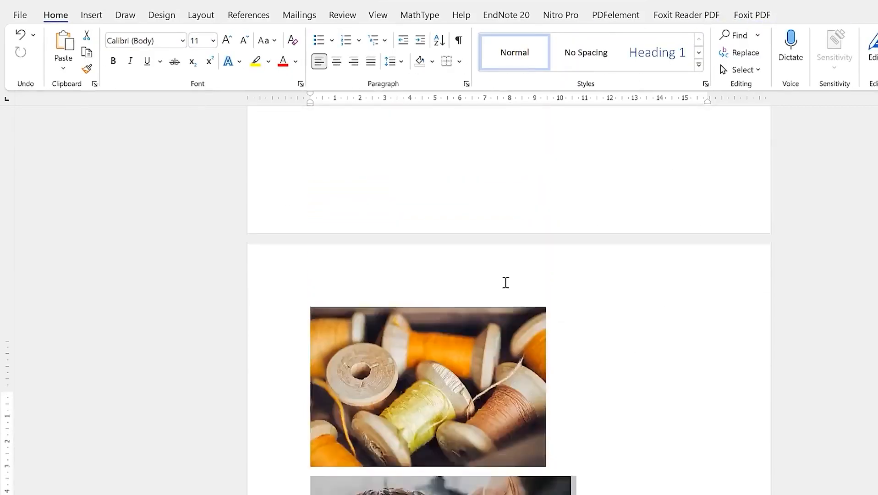
{"action": "scroll", "coordinate": [506, 283], "scroll_direction": "up", "scroll_amount": 5}
{"action": "scroll", "coordinate": [490, 329], "scroll_direction": "down", "scroll_amount": 2}
{"action": "scroll", "coordinate": [490, 329], "scroll_direction": "up", "scroll_amount": 2}
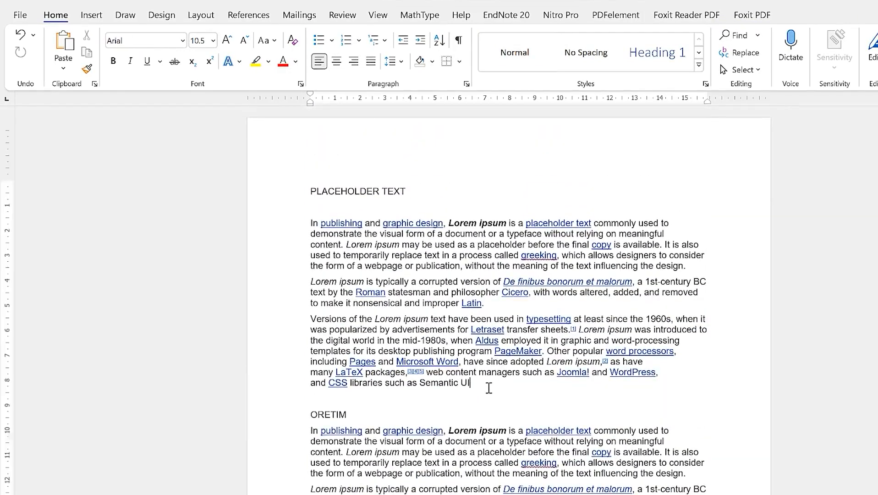
{"action": "left_click", "coordinate": [489, 389]}
{"action": "scroll", "coordinate": [504, 349], "scroll_direction": "down", "scroll_amount": 15}
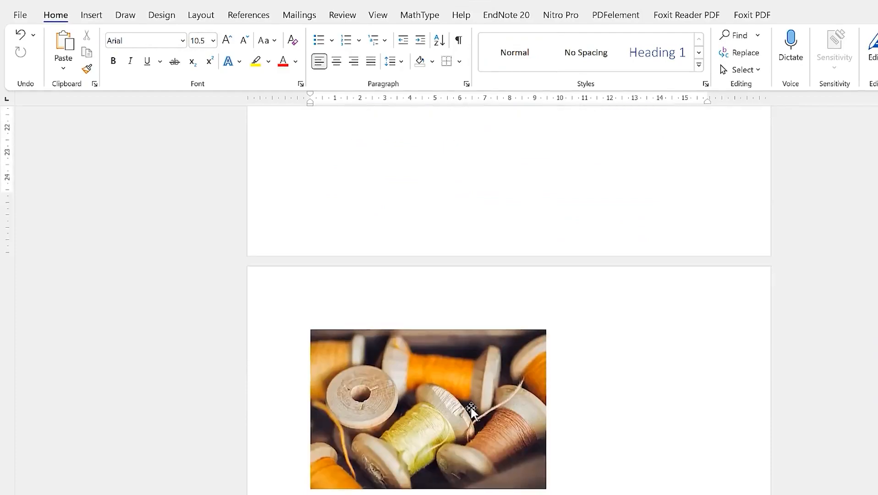
{"action": "left_click", "coordinate": [471, 409]}
{"action": "key", "text": "ctrl+v"}
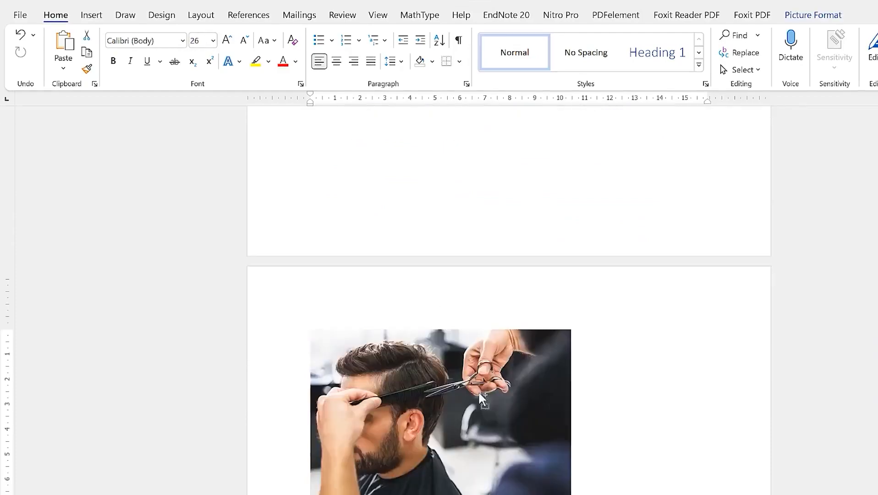
Paste the thread-spools photo on a new line after 'Semantic UI'
{"action": "scroll", "coordinate": [500, 366], "scroll_direction": "up", "scroll_amount": 2}
{"action": "left_click", "coordinate": [502, 363]}
{"action": "scroll", "coordinate": [513, 348], "scroll_direction": "up", "scroll_amount": 11}
{"action": "left_click", "coordinate": [478, 373]}
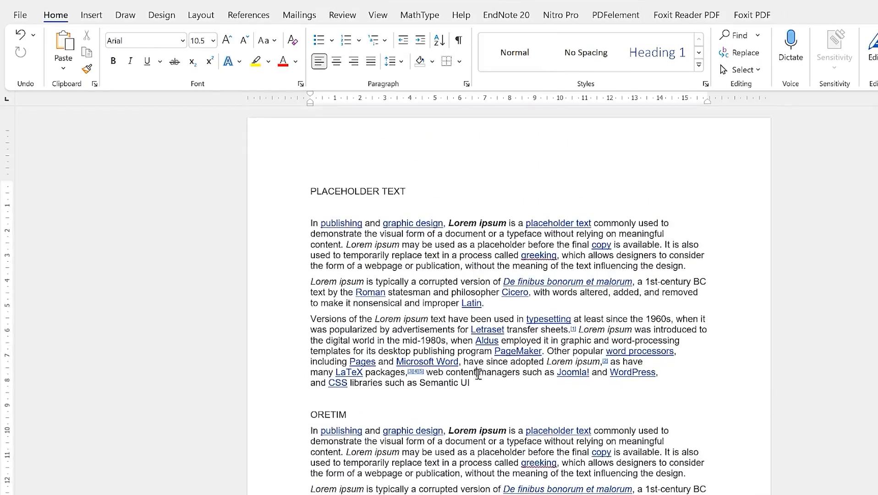
{"action": "key", "text": "Return"}
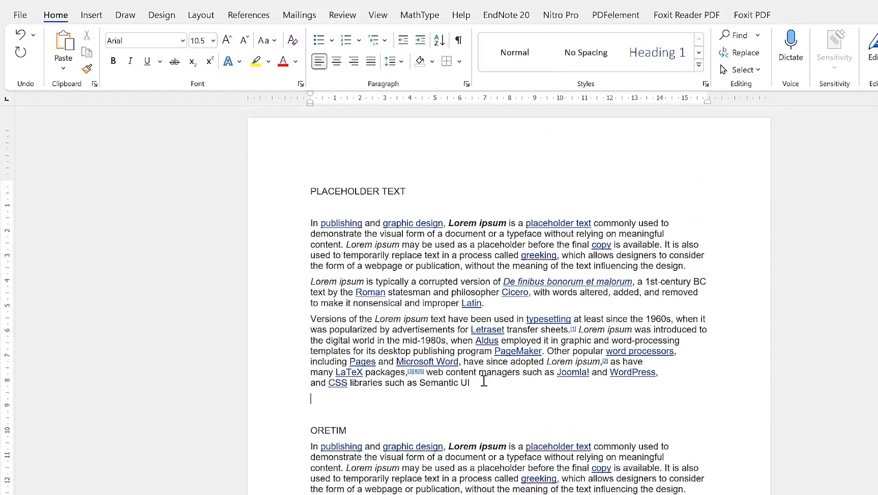
{"action": "key", "text": "ctrl+v"}
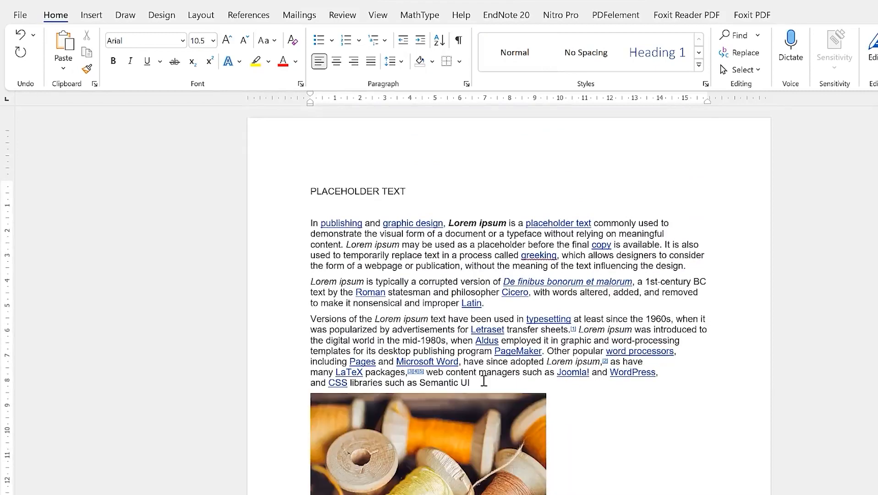
{"action": "scroll", "coordinate": [483, 381], "scroll_direction": "down", "scroll_amount": 4}
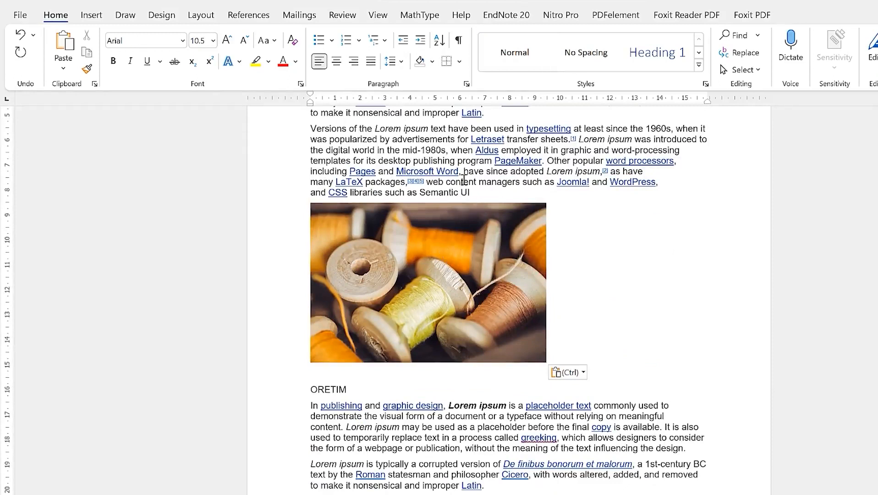
Try Square, Tight, Through and Top and Bottom wrapping on the spools photo
{"action": "left_click", "coordinate": [482, 274]}
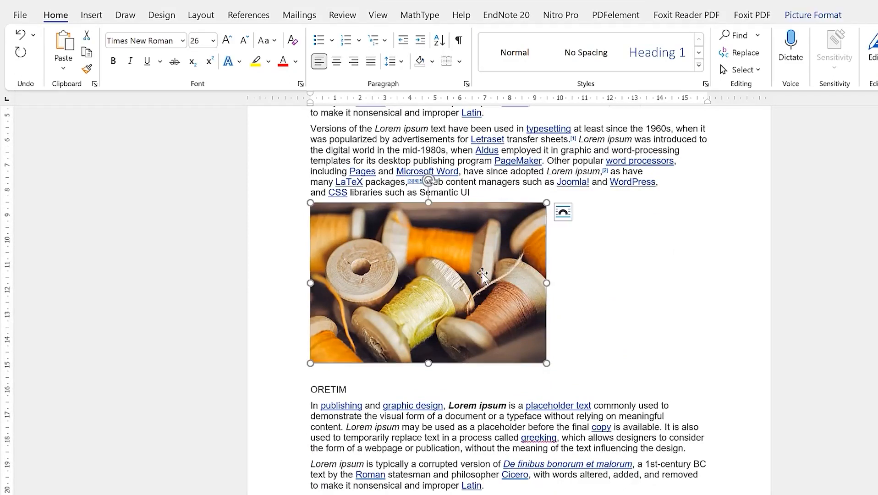
{"action": "left_click", "coordinate": [564, 214]}
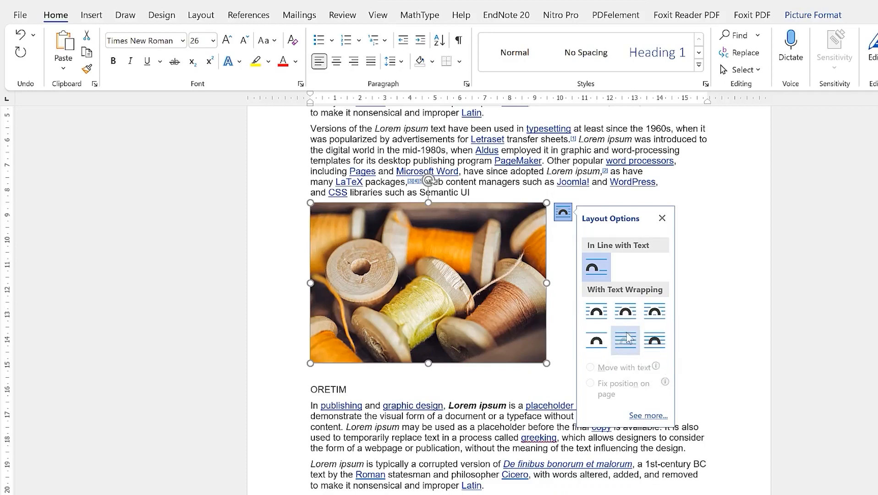
{"action": "left_click", "coordinate": [600, 316]}
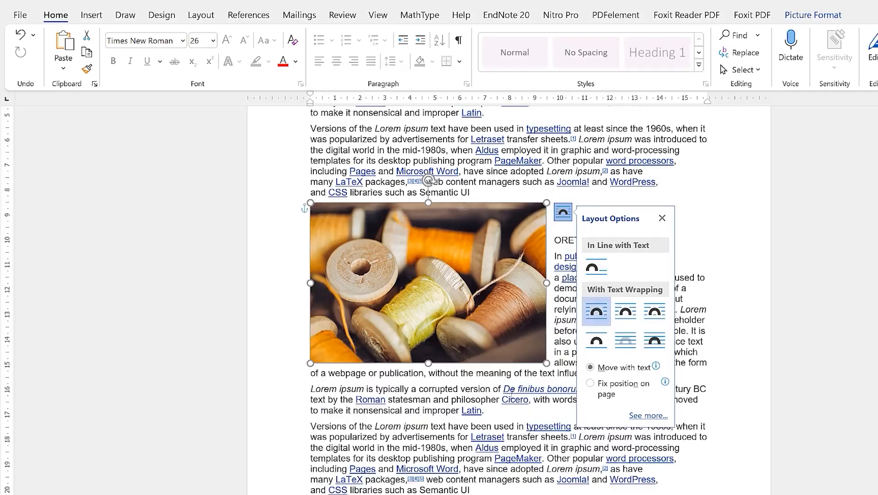
{"action": "left_click", "coordinate": [725, 233]}
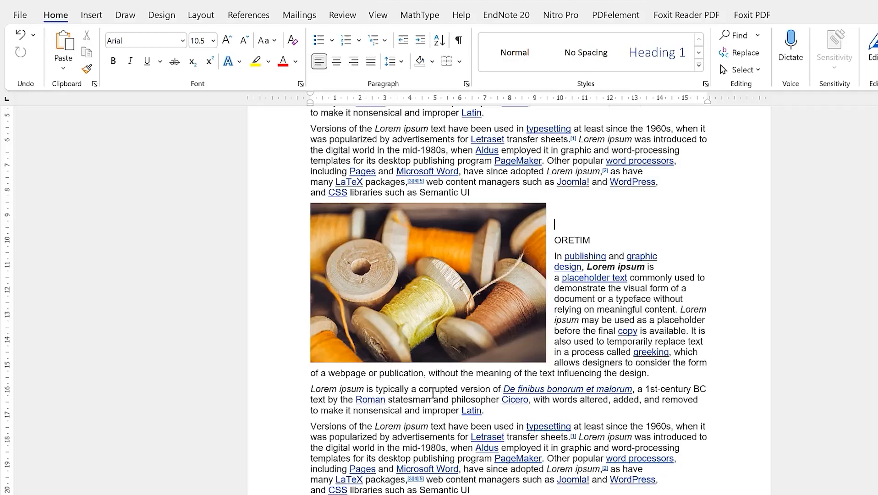
{"action": "left_click", "coordinate": [403, 265]}
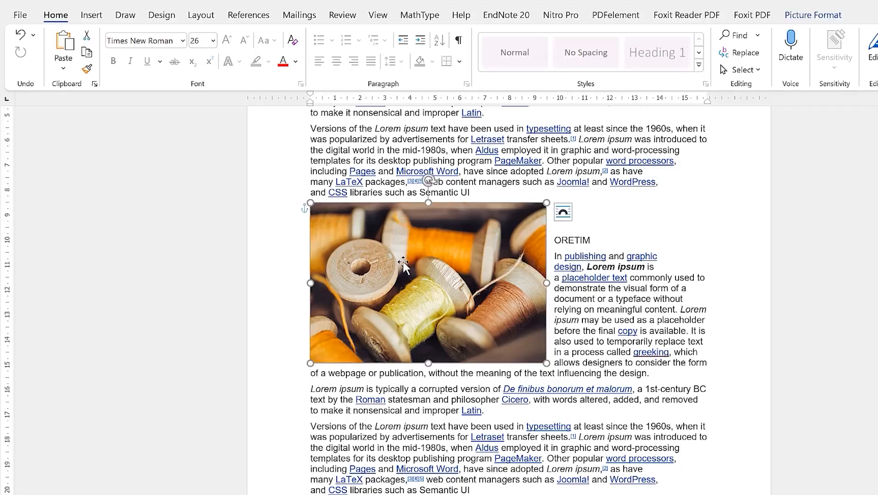
{"action": "left_click", "coordinate": [566, 213]}
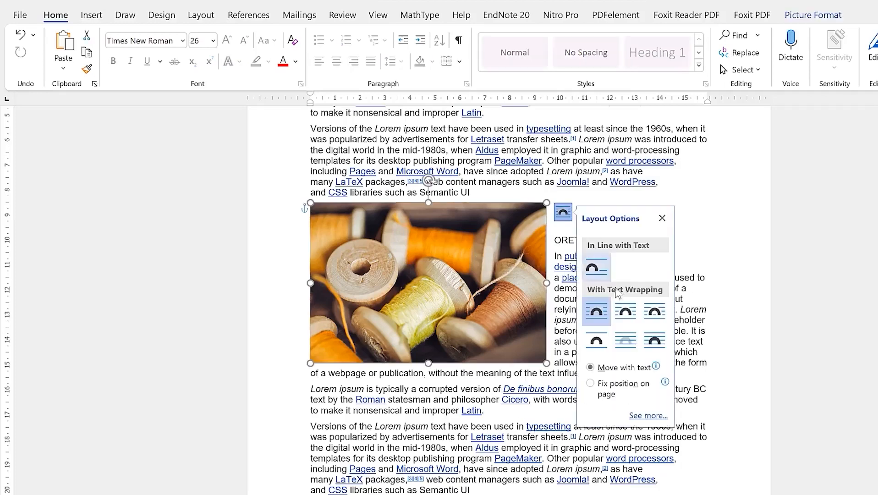
{"action": "left_click", "coordinate": [633, 312]}
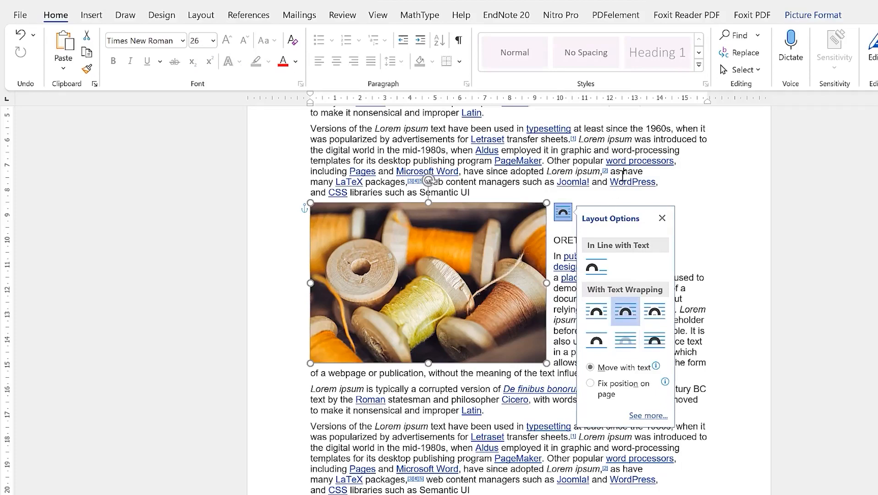
{"action": "left_click", "coordinate": [655, 312]}
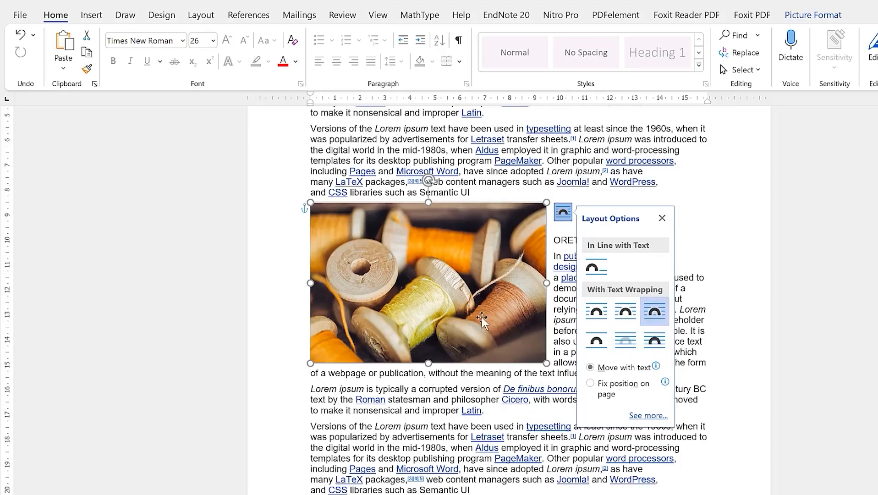
{"action": "left_click", "coordinate": [596, 341]}
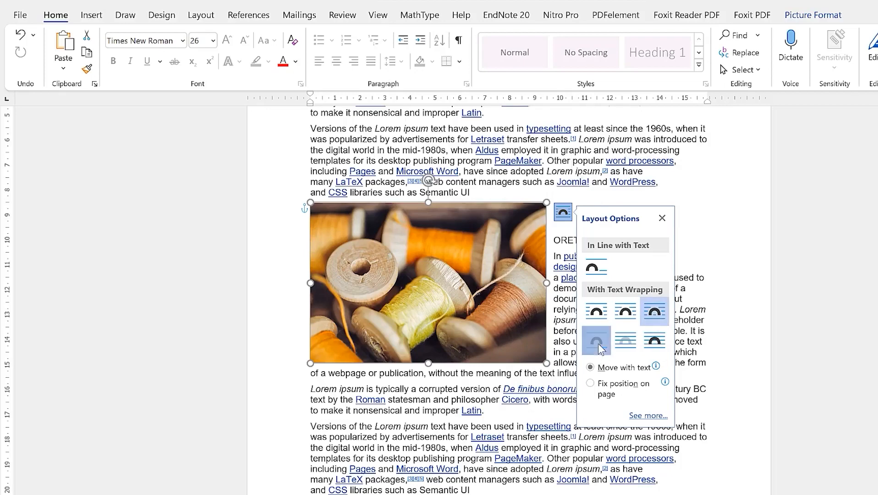
{"action": "left_click", "coordinate": [595, 159]}
Set the spools photo to In Front of Text and drag it over the ORETIM paragraphs
{"action": "left_click", "coordinate": [472, 254]}
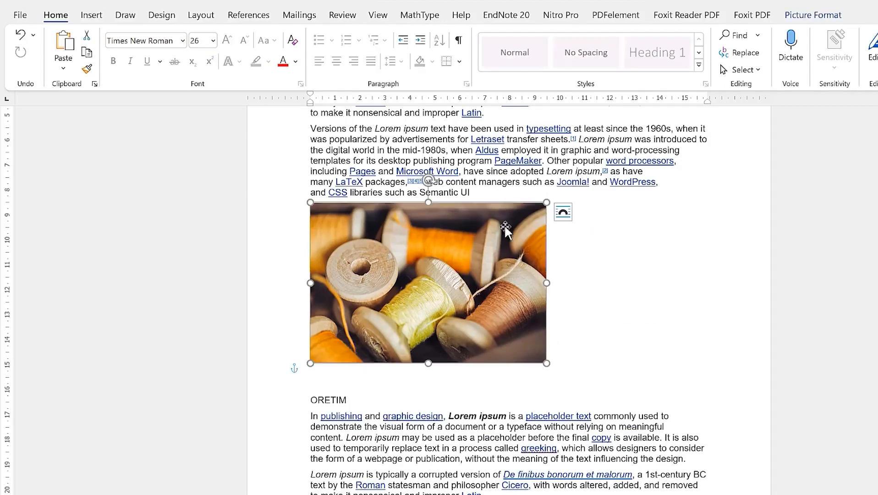
{"action": "left_click", "coordinate": [563, 214]}
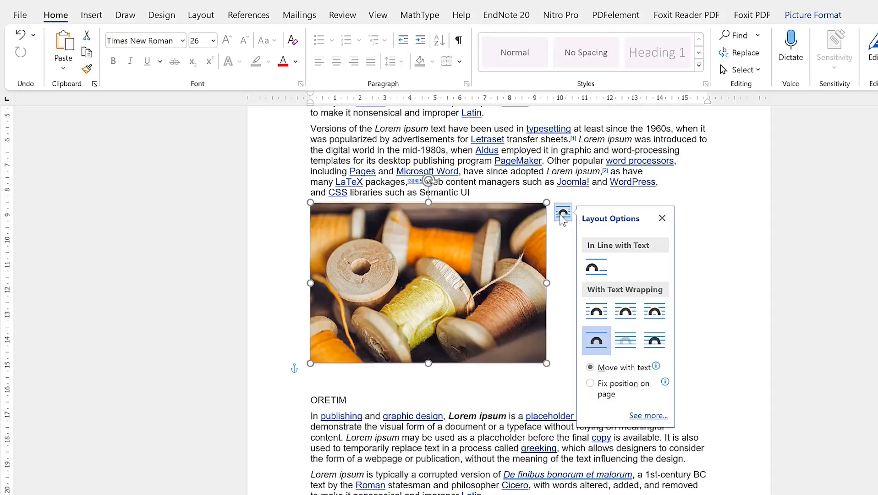
{"action": "left_click", "coordinate": [625, 340]}
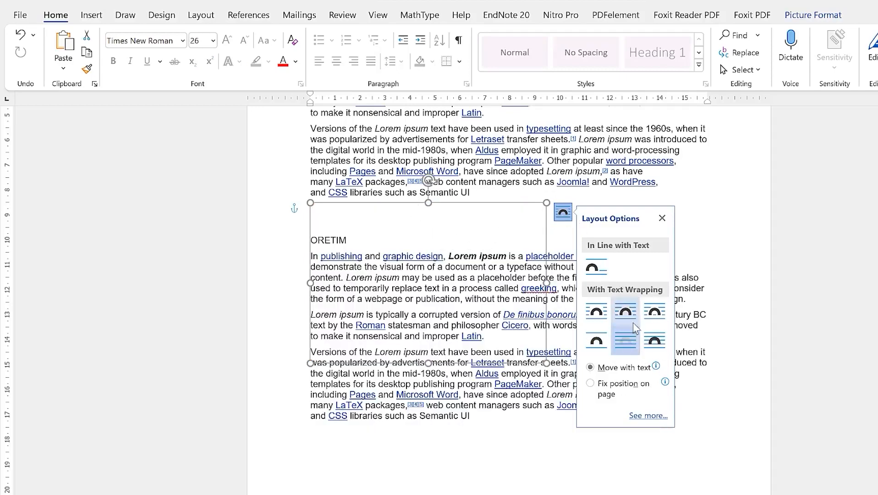
{"action": "left_click", "coordinate": [656, 341]}
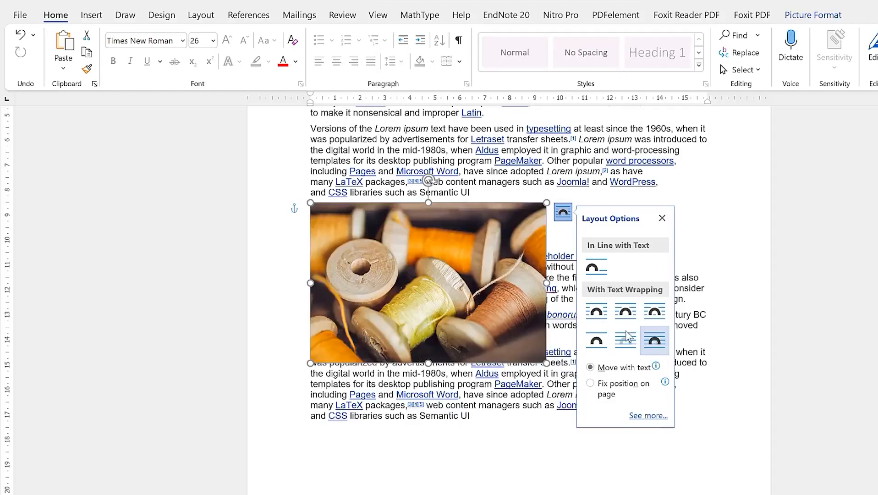
{"action": "left_click_drag", "start_coordinate": [454, 280], "coordinate": [573, 297]}
Move the spools photo up, set it In Line with Text, and place it below the first paragraph
{"action": "scroll", "coordinate": [581, 316], "scroll_direction": "up", "scroll_amount": 4}
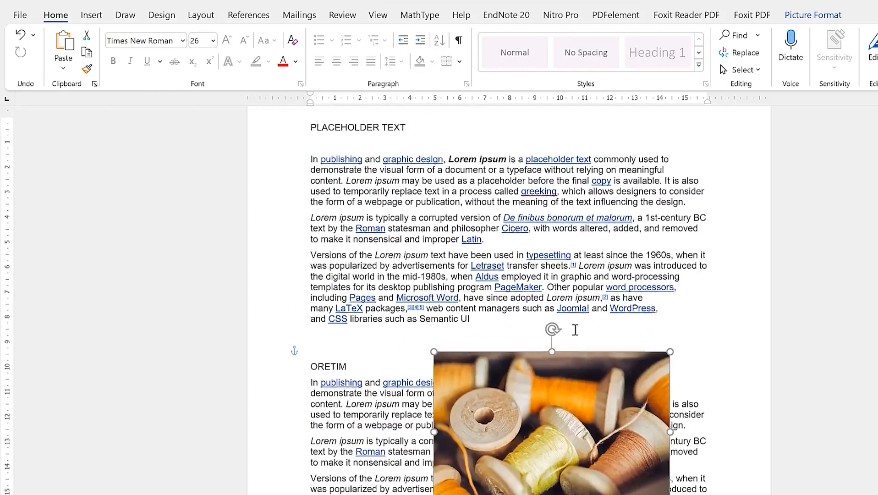
{"action": "left_click_drag", "start_coordinate": [564, 406], "coordinate": [480, 287]}
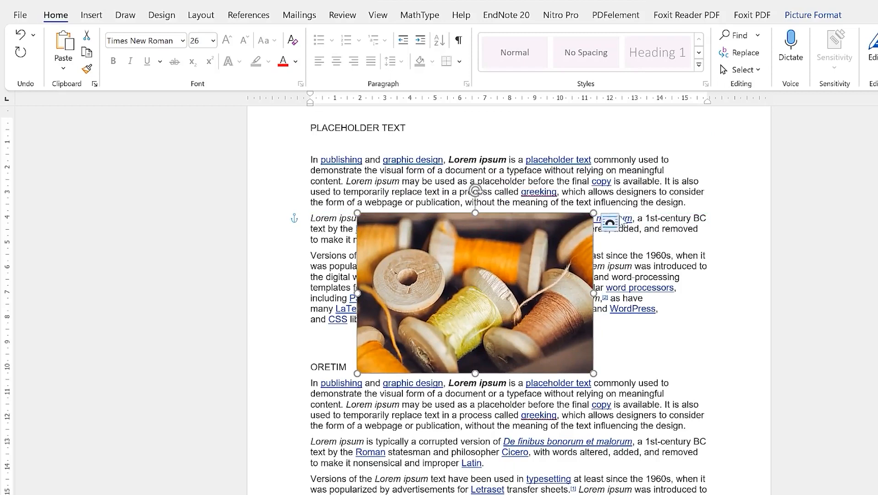
{"action": "left_click", "coordinate": [610, 224]}
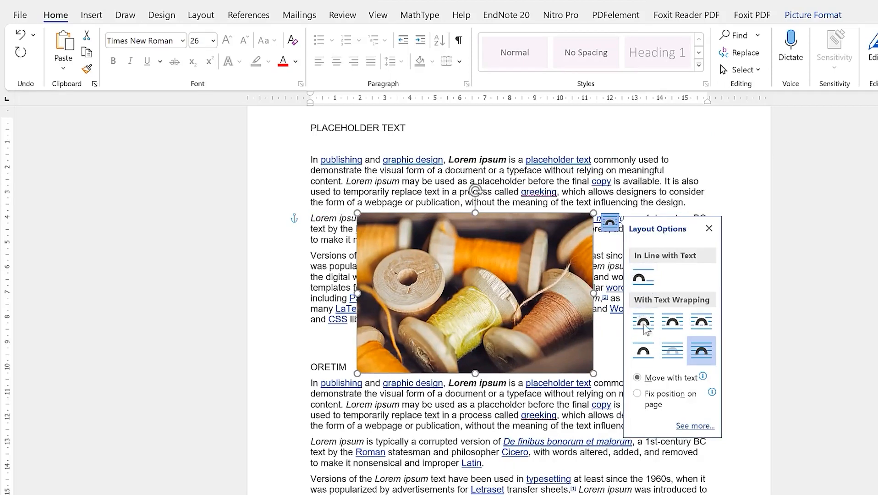
{"action": "left_click", "coordinate": [651, 272]}
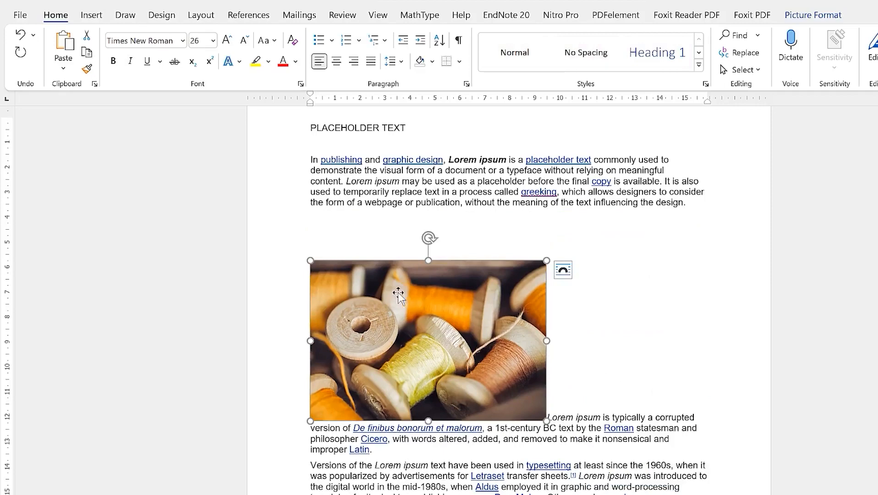
{"action": "mouse_move", "coordinate": [398, 290]}
{"action": "left_mouse_down"}
{"action": "mouse_move", "coordinate": [393, 257]}
{"action": "mouse_move", "coordinate": [395, 275]}
{"action": "left_mouse_up"}
Give the spools photo Top and Bottom text wrapping
{"action": "double_click", "coordinate": [430, 330]}
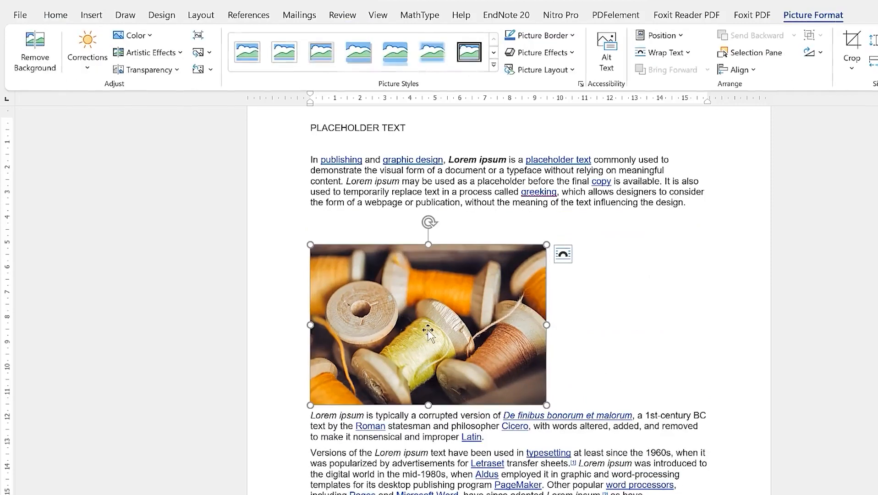
{"action": "left_click", "coordinate": [369, 419]}
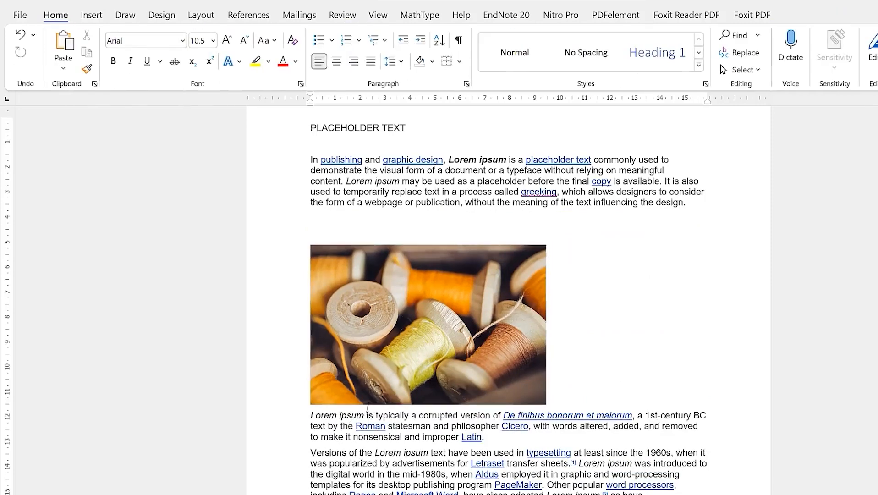
{"action": "left_click", "coordinate": [381, 402]}
{"action": "left_click", "coordinate": [382, 418]}
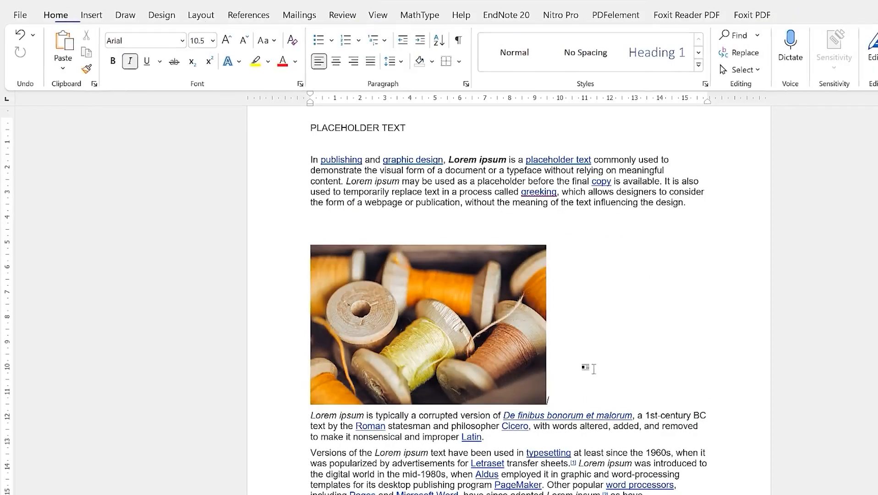
{"action": "left_click", "coordinate": [445, 344]}
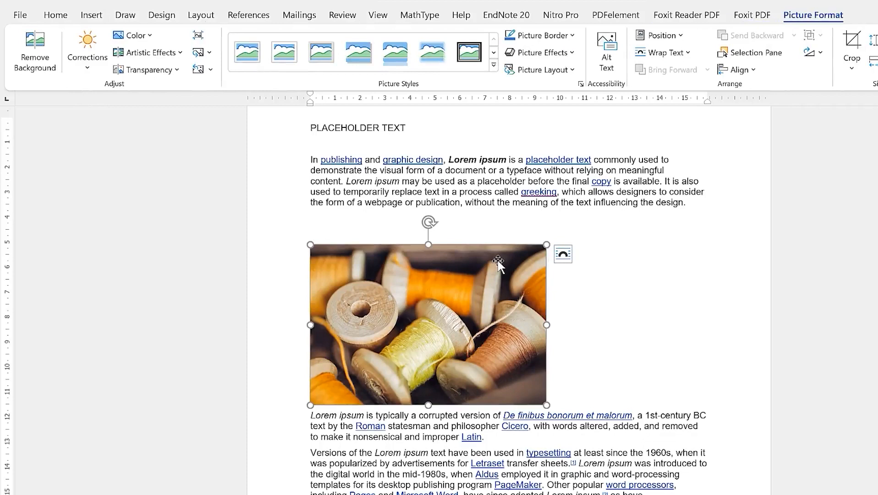
{"action": "left_click", "coordinate": [562, 254]}
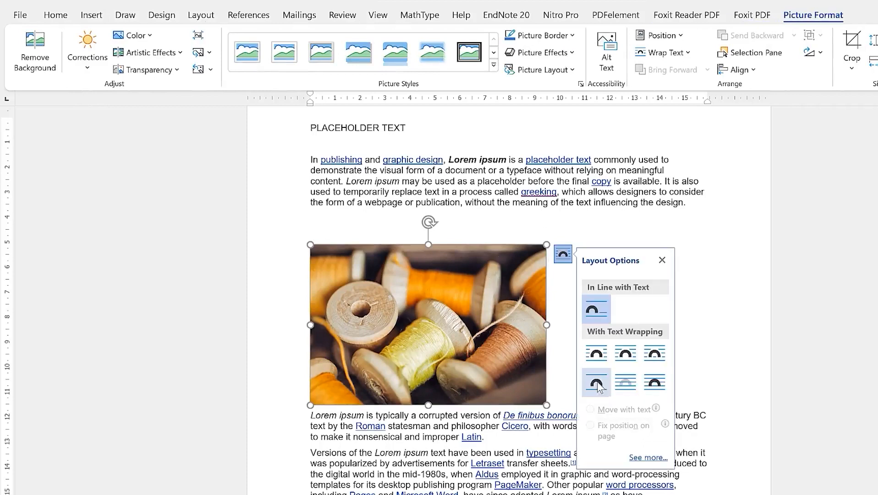
{"action": "left_click", "coordinate": [597, 386]}
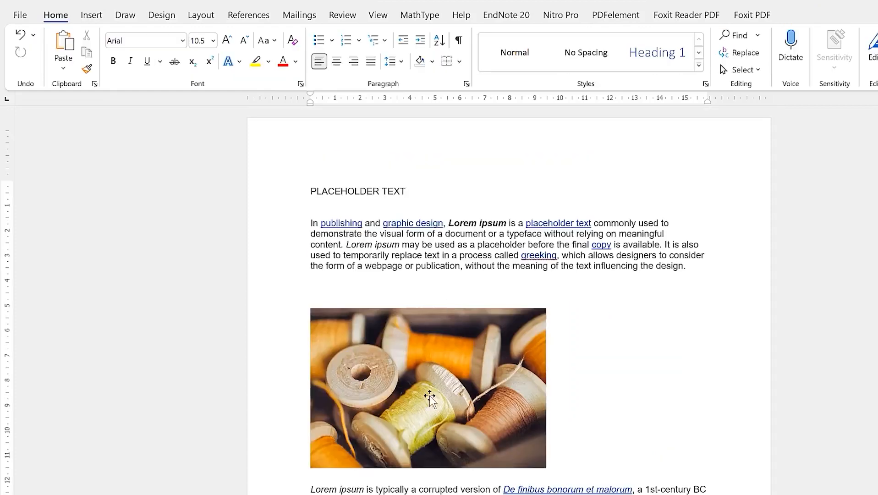
Cut the barber photo from further down the document
{"action": "scroll", "coordinate": [447, 379], "scroll_direction": "down", "scroll_amount": 5}
{"action": "scroll", "coordinate": [446, 378], "scroll_direction": "down", "scroll_amount": 12}
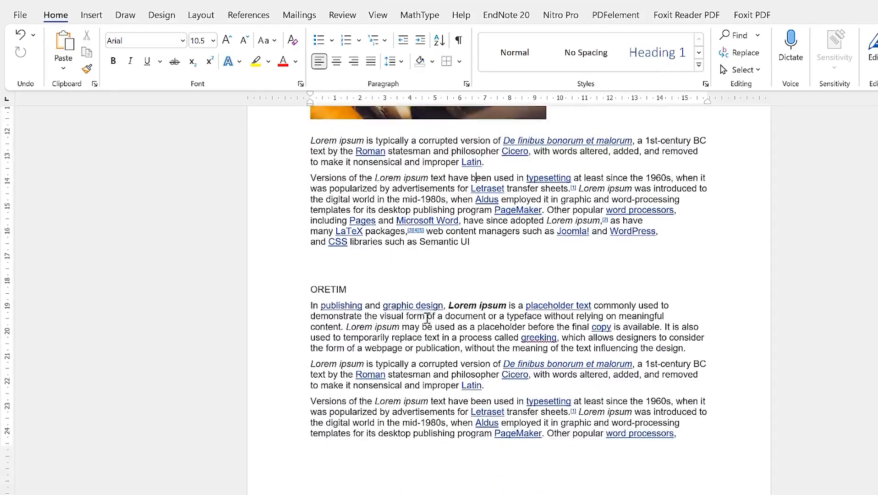
{"action": "left_click", "coordinate": [448, 400]}
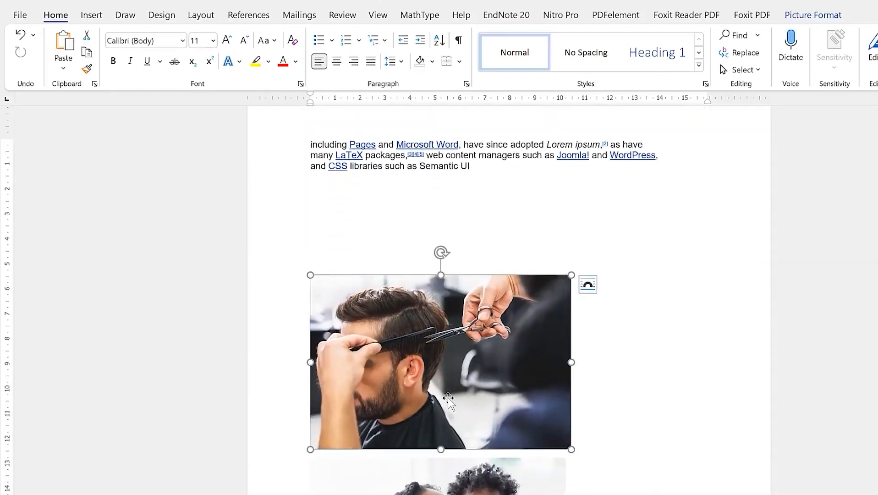
{"action": "key", "text": "Delete"}
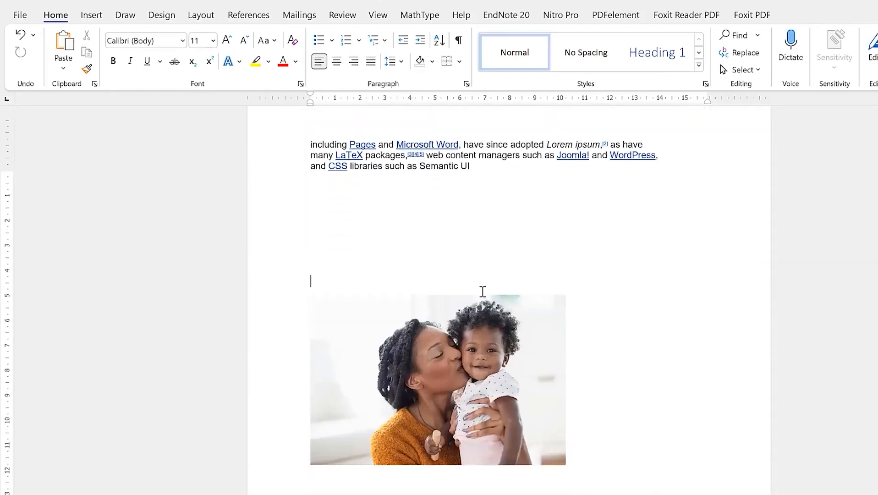
Paste the barber photo just before ORETIM and give it Square text wrapping
{"action": "scroll", "coordinate": [482, 291], "scroll_direction": "up", "scroll_amount": 10}
{"action": "left_click", "coordinate": [500, 331]}
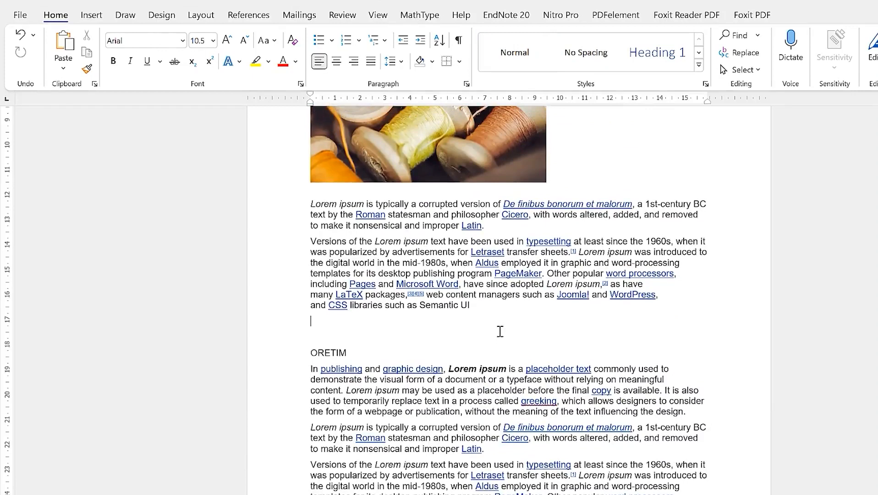
{"action": "key", "text": "ctrl+v"}
{"action": "left_click", "coordinate": [499, 418]}
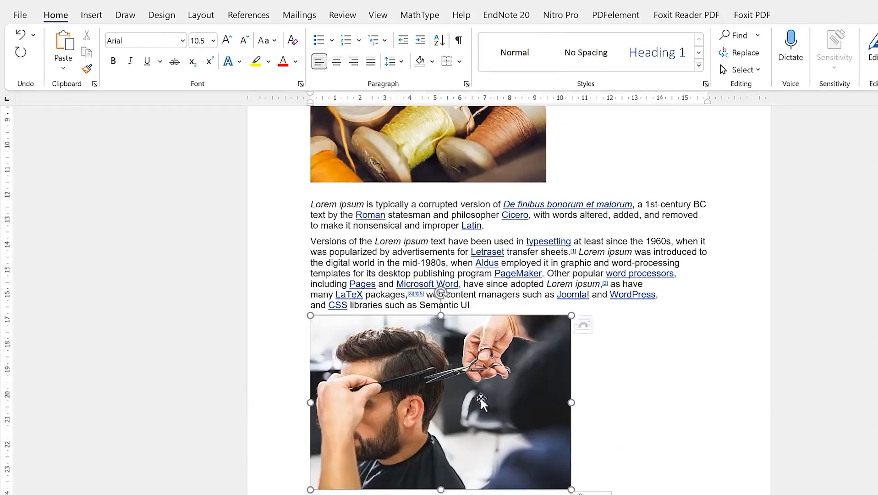
{"action": "left_click", "coordinate": [588, 324]}
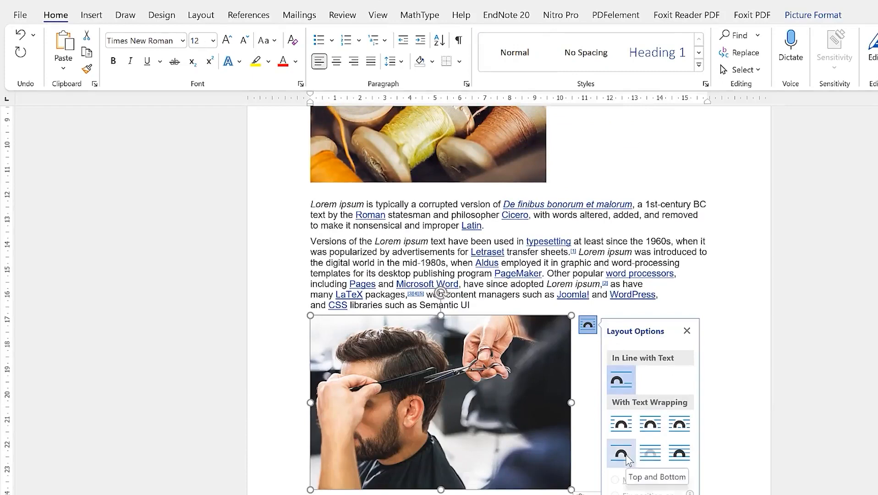
{"action": "left_click", "coordinate": [621, 423]}
{"action": "left_click", "coordinate": [693, 256]}
Add blank lines above the Versions of the Lorem ipsum paragraph
{"action": "scroll", "coordinate": [509, 471], "scroll_direction": "down", "scroll_amount": 7}
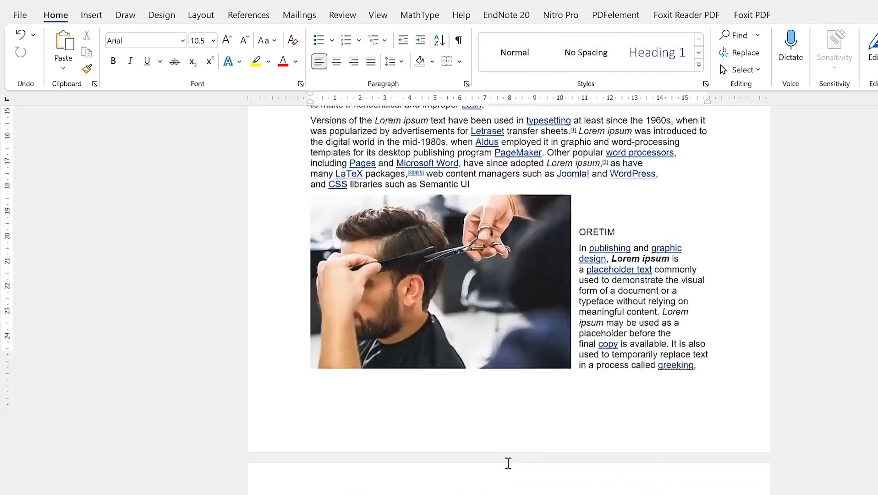
{"action": "left_click", "coordinate": [509, 430]}
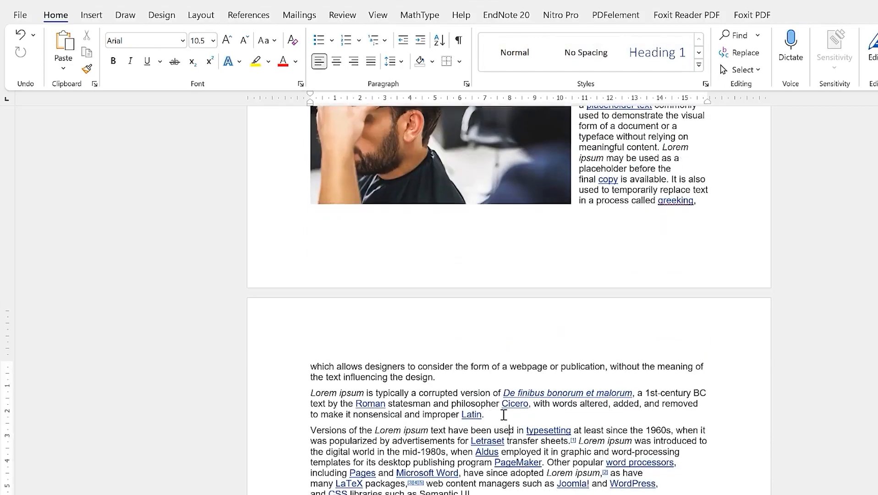
{"action": "key", "text": "Return"}
{"action": "key", "text": "Return"}
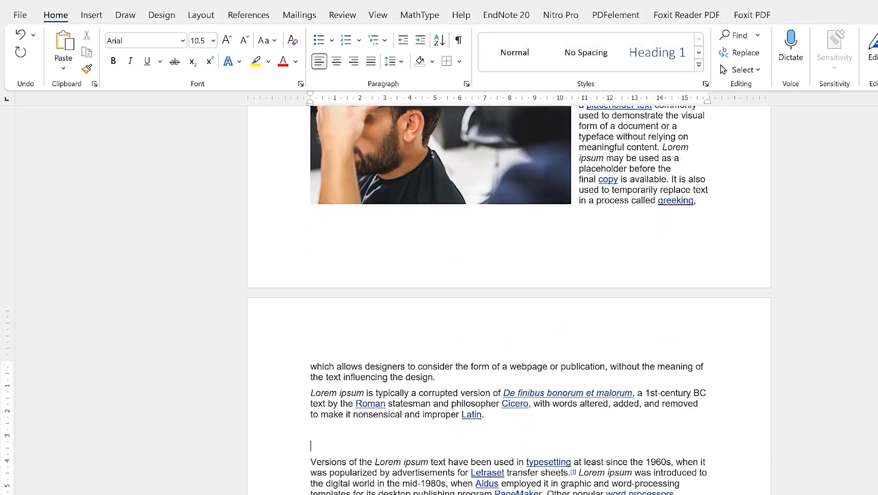
{"action": "scroll", "coordinate": [458, 461], "scroll_direction": "down", "scroll_amount": 6}
{"action": "left_click", "coordinate": [447, 465]}
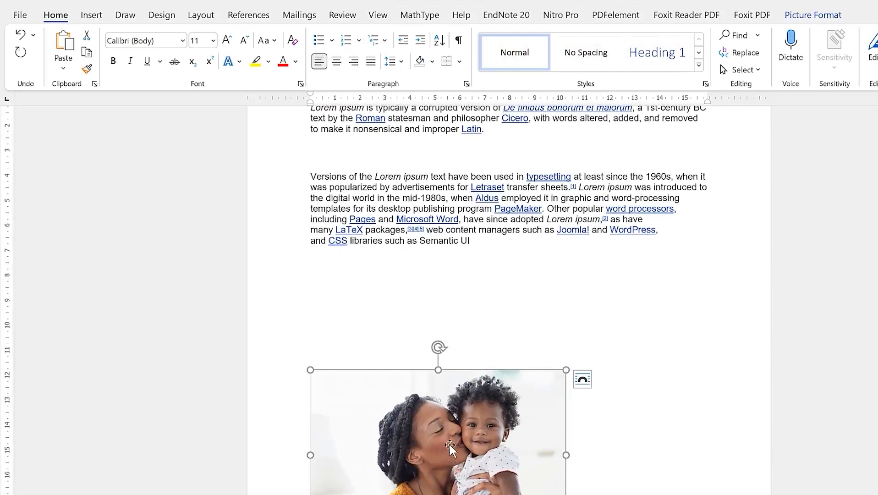
Cut the mother-and-baby photo and paste it into the empty line above the Versions paragraph
{"action": "key", "text": "Delete"}
{"action": "scroll", "coordinate": [533, 260], "scroll_direction": "up", "scroll_amount": 5}
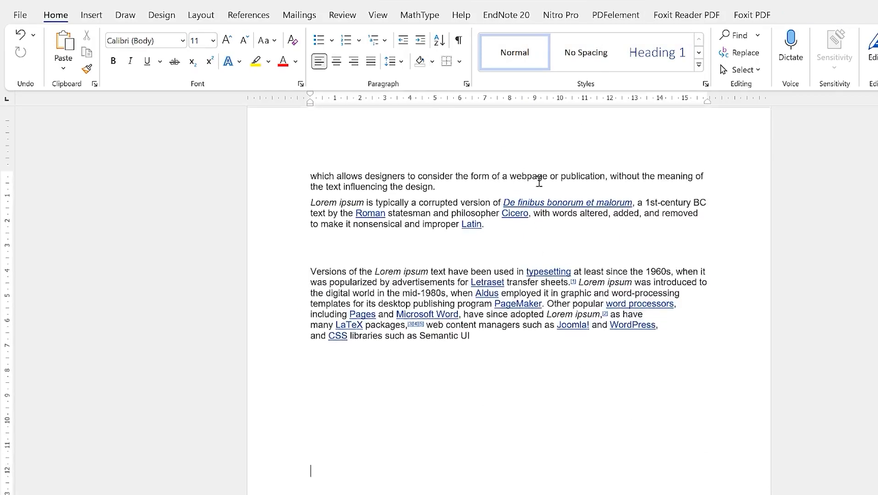
{"action": "left_click", "coordinate": [509, 268]}
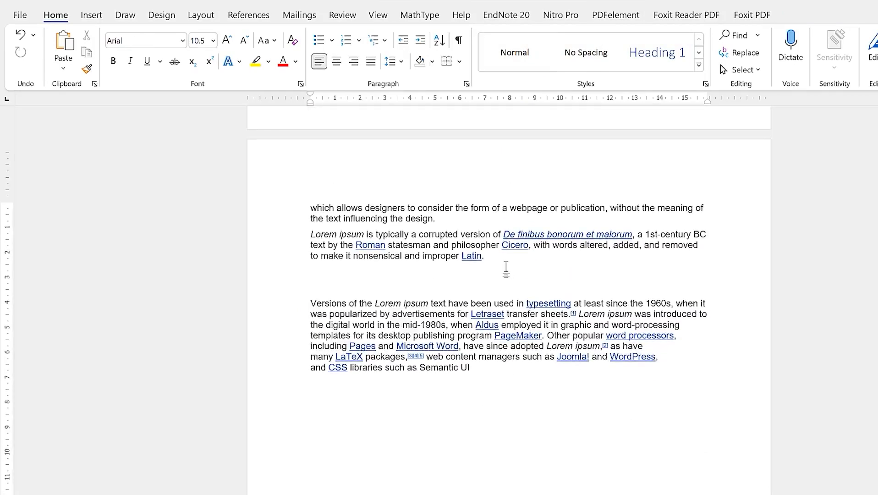
{"action": "key", "text": "ctrl+v"}
Look through the photo's Wrap Text and Position choices without changing anything
{"action": "left_click", "coordinate": [411, 369]}
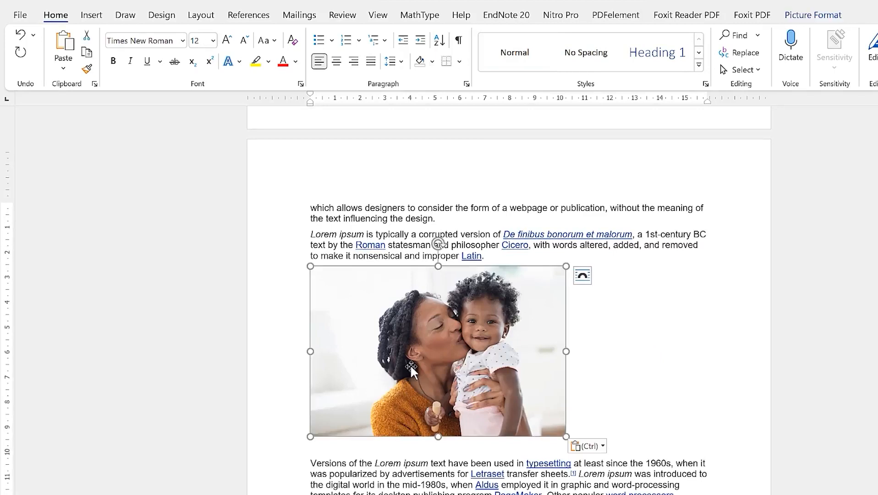
{"action": "double_click", "coordinate": [421, 351]}
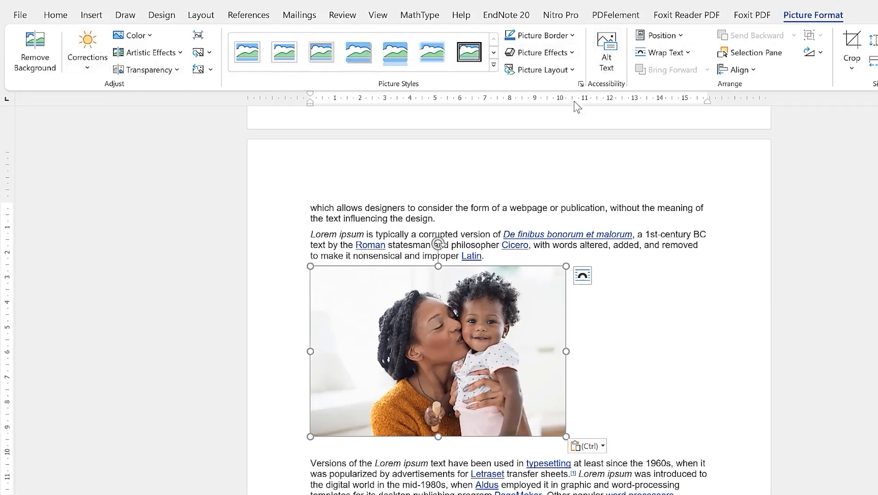
{"action": "left_click", "coordinate": [690, 54]}
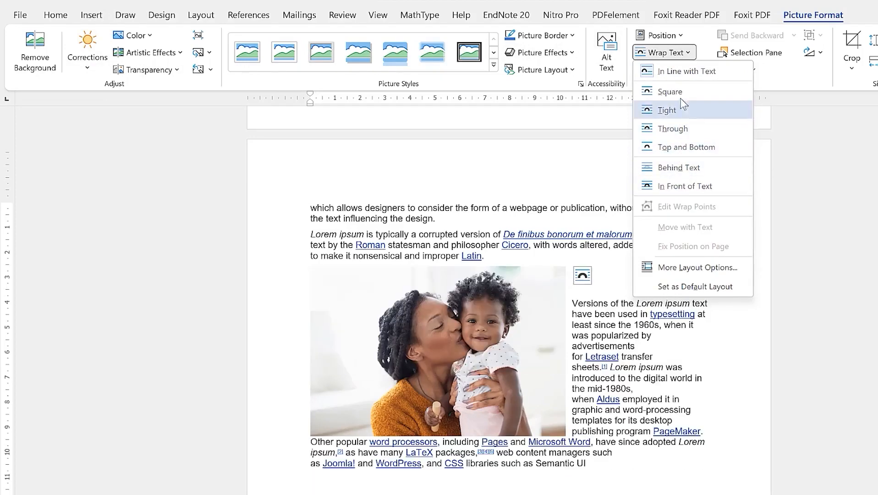
{"action": "left_click", "coordinate": [683, 35]}
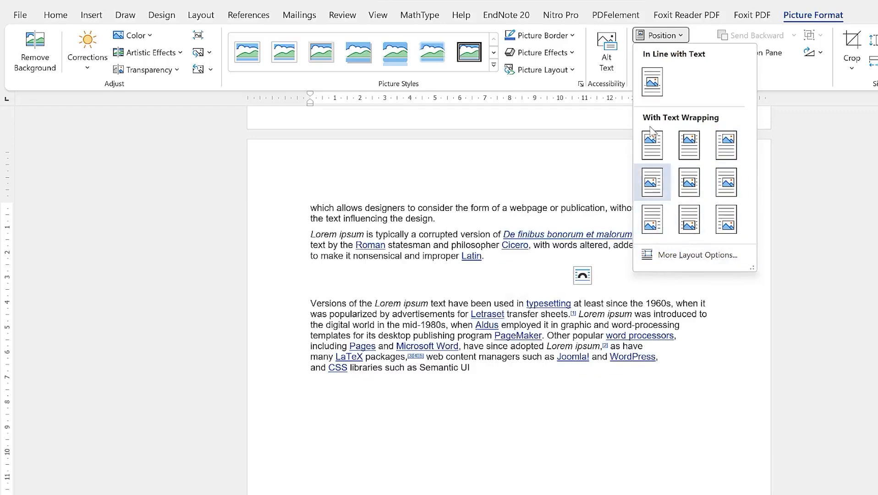
{"action": "left_click", "coordinate": [656, 33]}
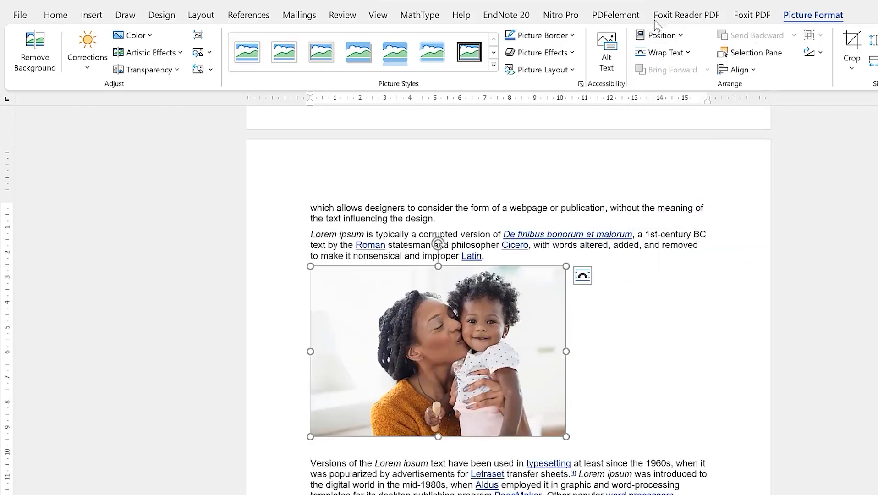
Preview Picture Effects and frame styles on the mother-and-child photo, then cancel without applying one
{"action": "left_click", "coordinate": [567, 53]}
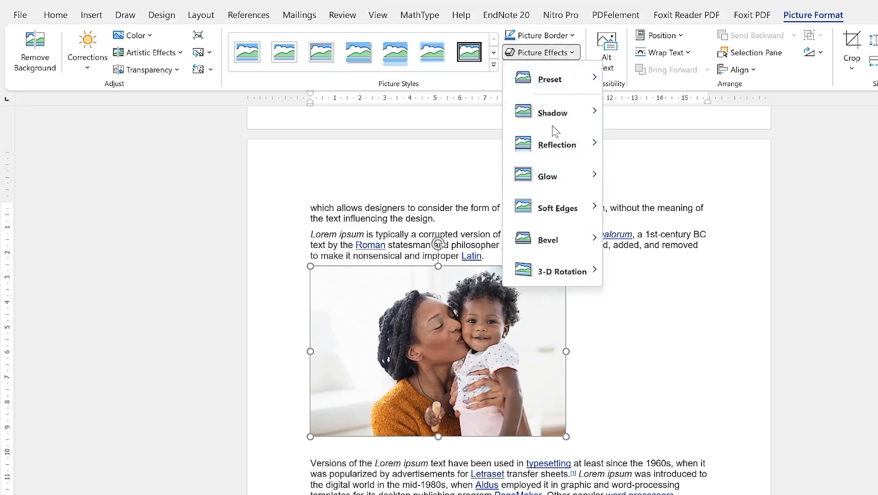
{"action": "left_click", "coordinate": [494, 66]}
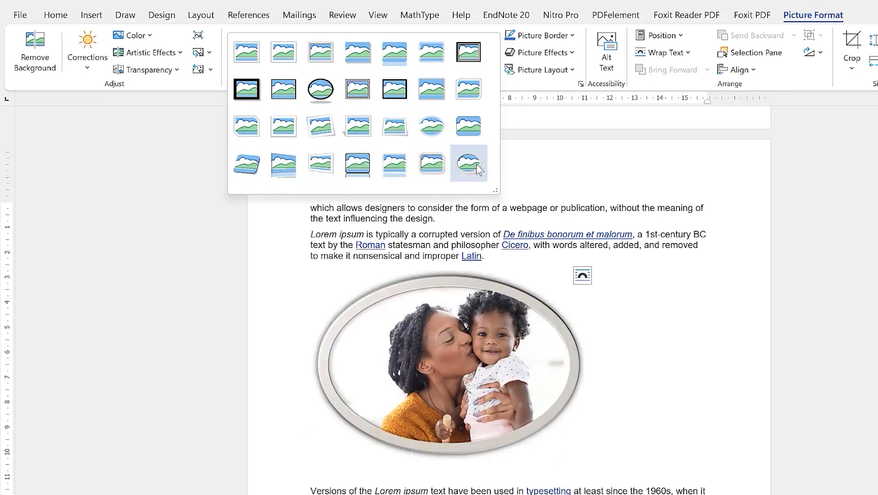
{"action": "key", "text": "Escape"}
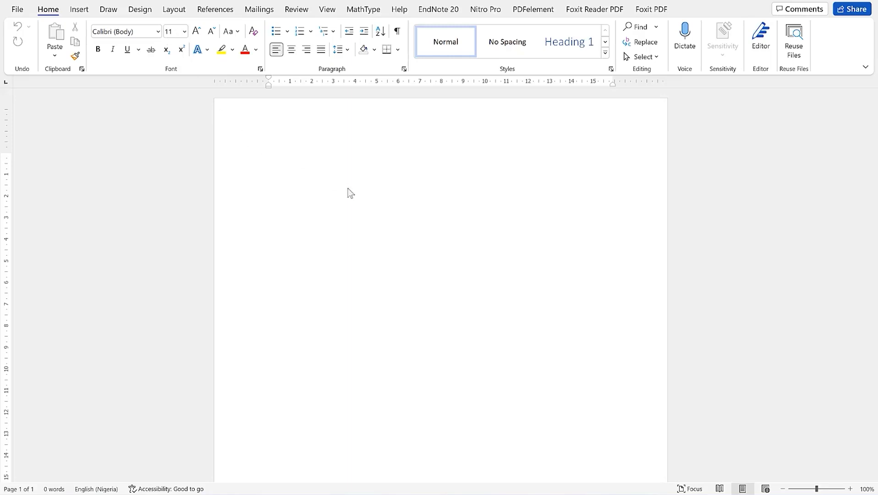
Search Word's online templates for 'certificate' from File > New
{"action": "left_click", "coordinate": [17, 10]}
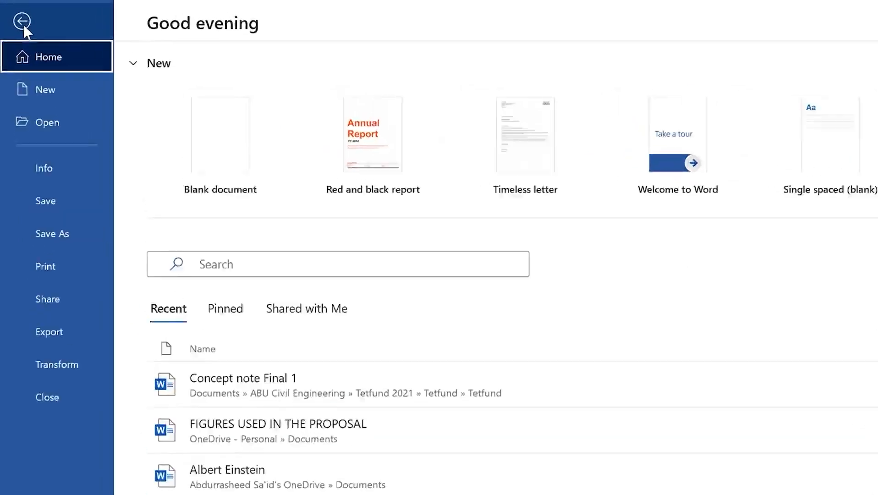
{"action": "left_click", "coordinate": [69, 120]}
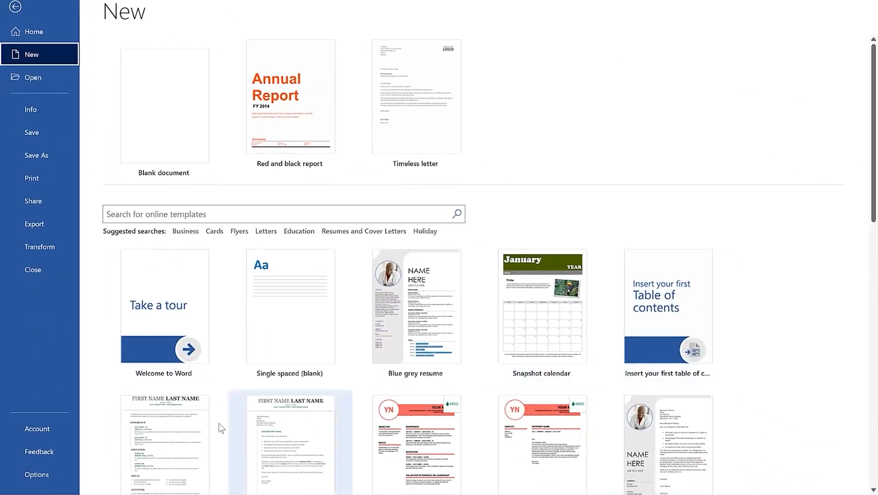
{"action": "scroll", "coordinate": [215, 333], "scroll_direction": "down", "scroll_amount": 3}
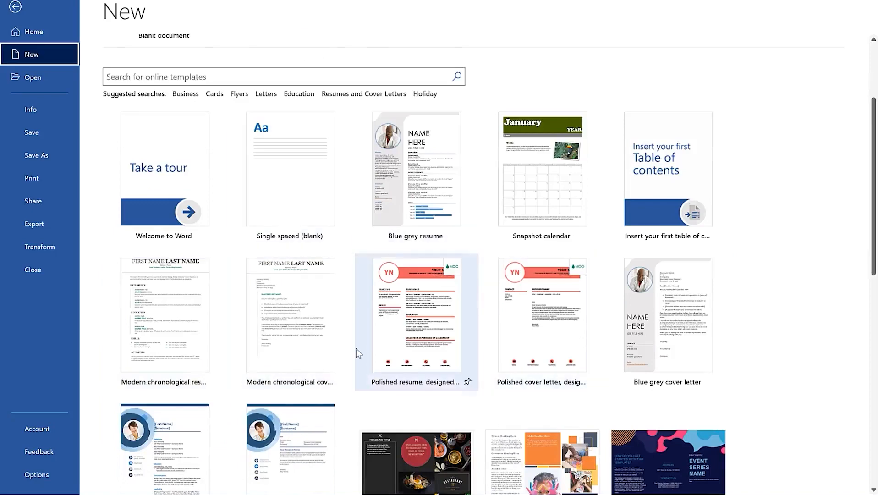
{"action": "scroll", "coordinate": [355, 349], "scroll_direction": "up", "scroll_amount": 3}
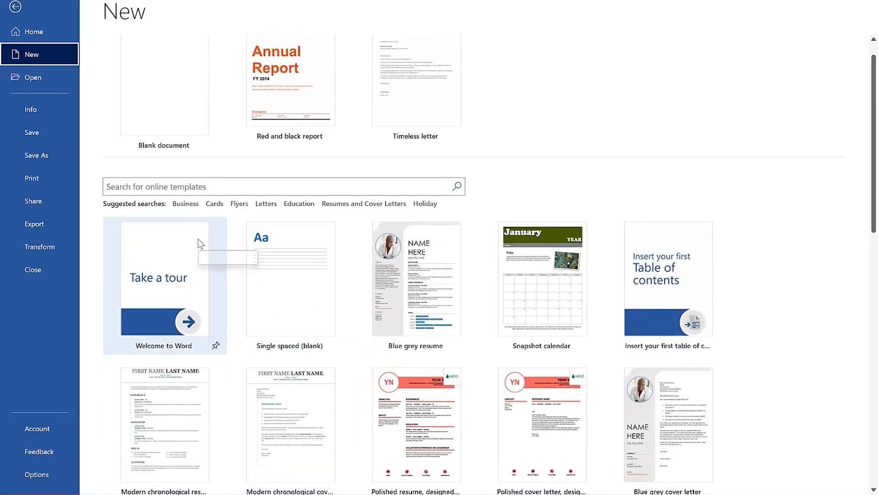
{"action": "left_click", "coordinate": [216, 185]}
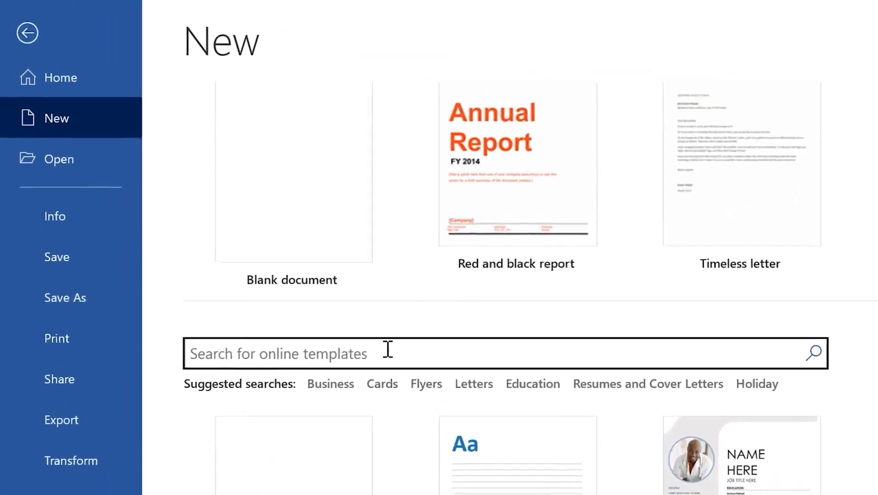
{"action": "type", "text": "certificate"}
{"action": "key", "text": "Return"}
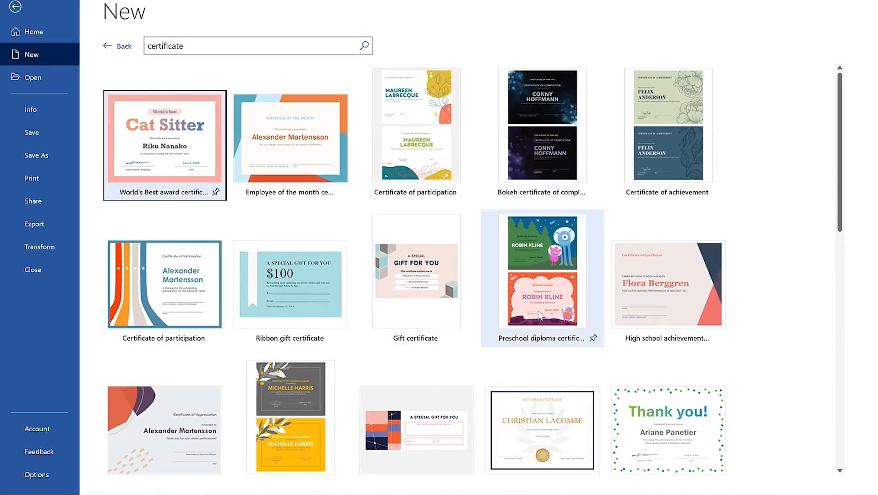
Browse the certificate results and open the Formal award certificate preview
{"action": "scroll", "coordinate": [538, 311], "scroll_direction": "down", "scroll_amount": 3}
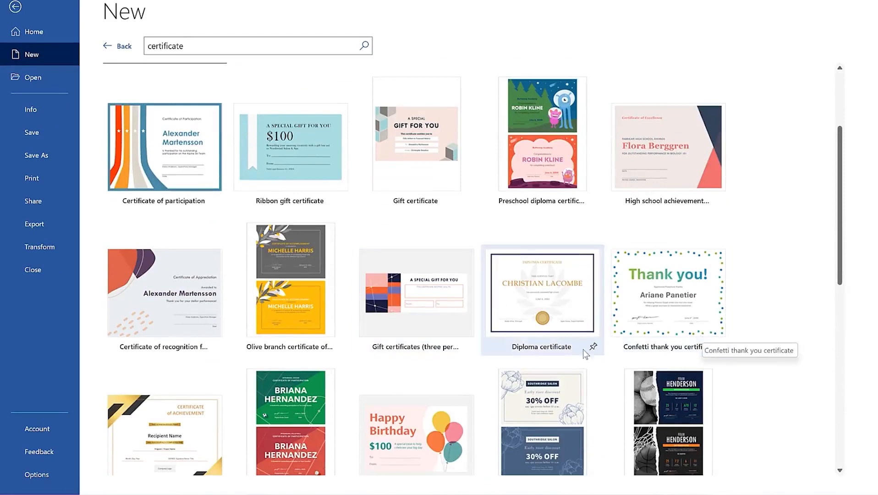
{"action": "scroll", "coordinate": [317, 362], "scroll_direction": "down", "scroll_amount": 1}
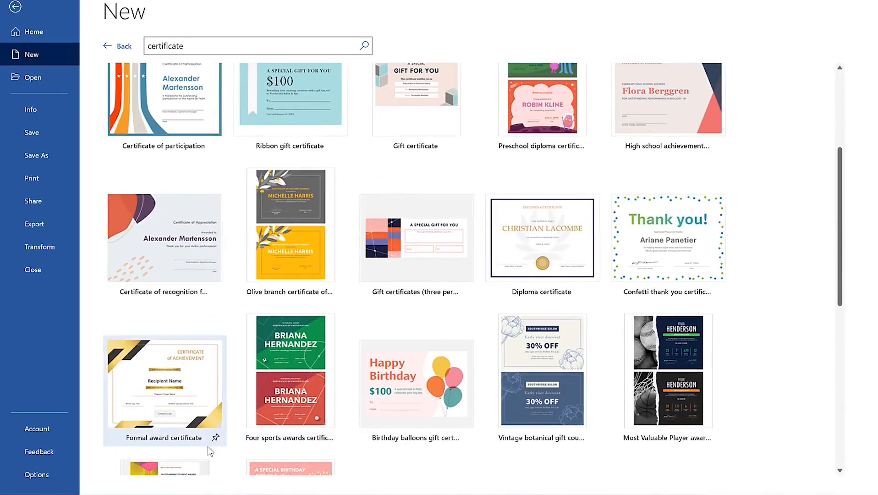
{"action": "scroll", "coordinate": [513, 322], "scroll_direction": "down", "scroll_amount": 3}
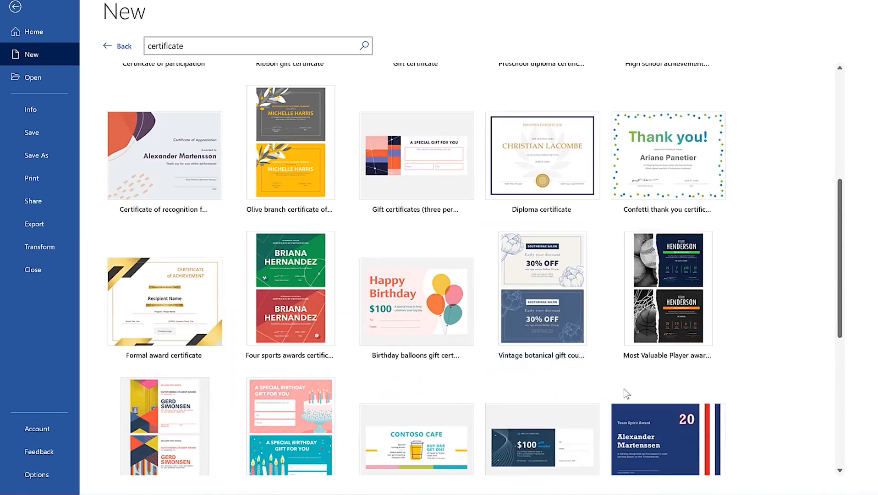
{"action": "scroll", "coordinate": [275, 385], "scroll_direction": "down", "scroll_amount": 2}
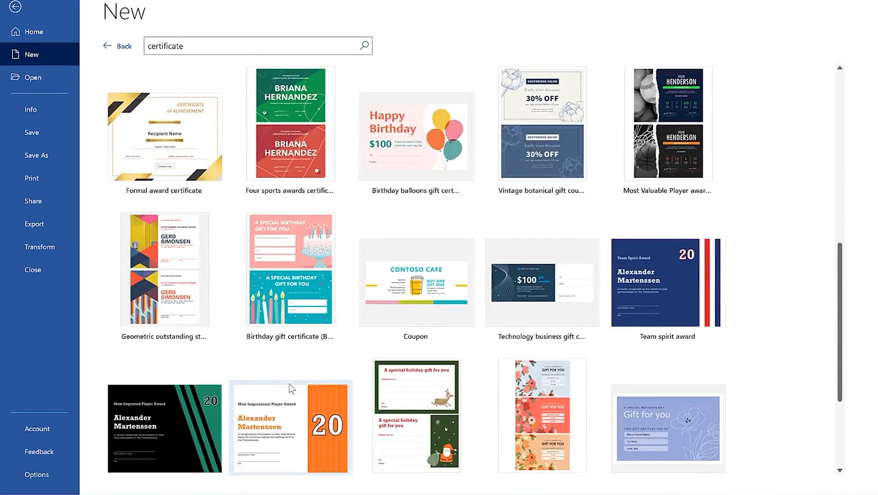
{"action": "scroll", "coordinate": [257, 326], "scroll_direction": "up", "scroll_amount": 3}
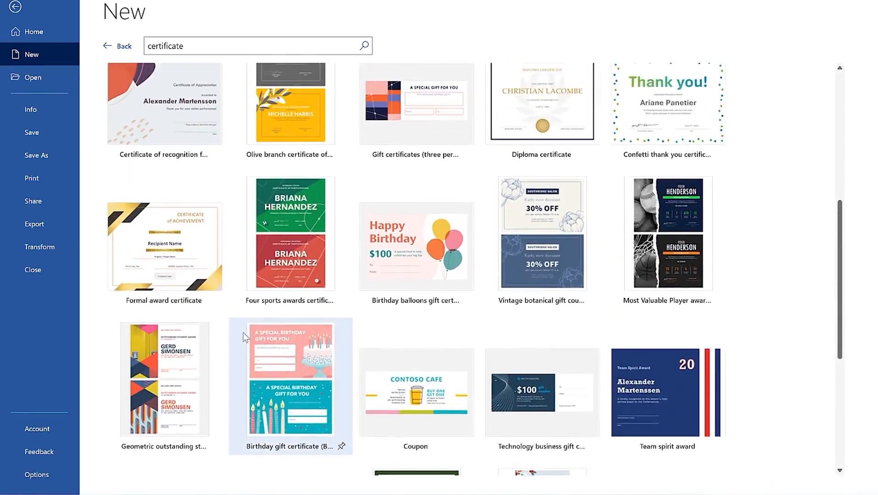
{"action": "left_click", "coordinate": [160, 270]}
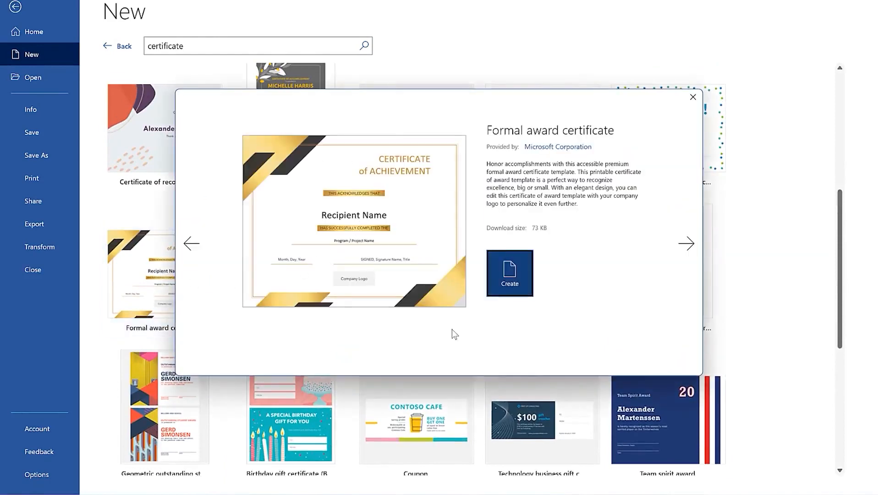
Create a document from the Formal award certificate and select its CERTIFICATE of ACHIEVEMENT title
{"action": "left_click", "coordinate": [516, 270]}
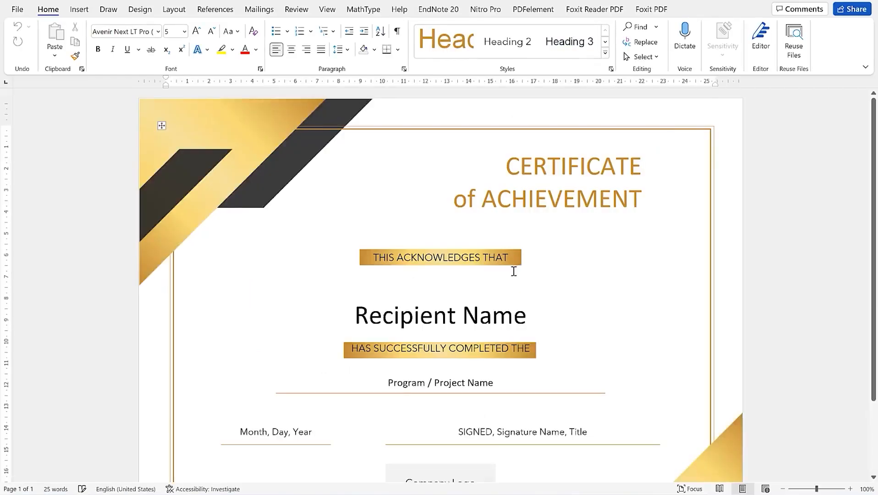
{"action": "left_click", "coordinate": [215, 131]}
{"action": "key", "text": "Tab"}
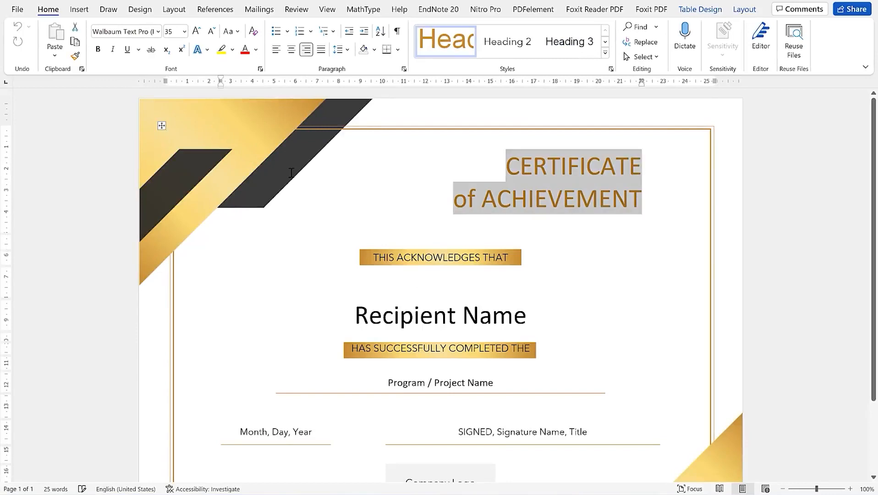
{"action": "scroll", "coordinate": [545, 299], "scroll_direction": "down", "scroll_amount": 3}
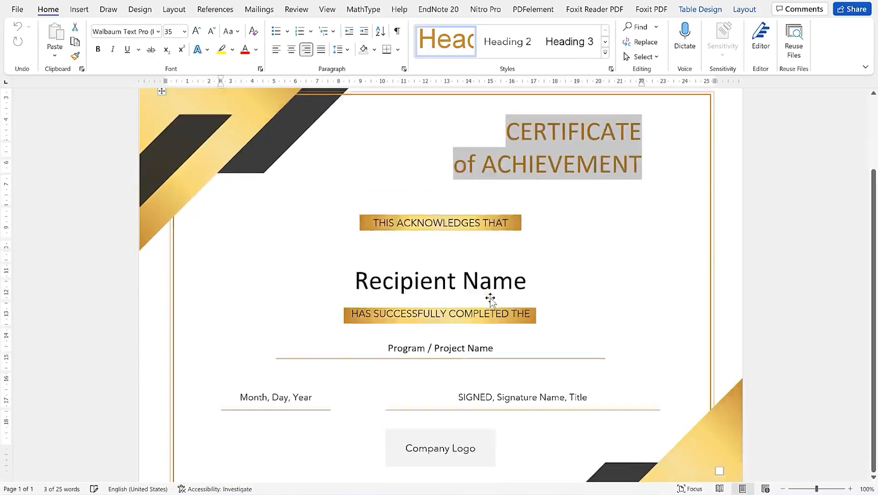
Inspect the bottom-right gold corner shape's Shape Fill, leaving its colour unchanged
{"action": "left_click", "coordinate": [709, 413]}
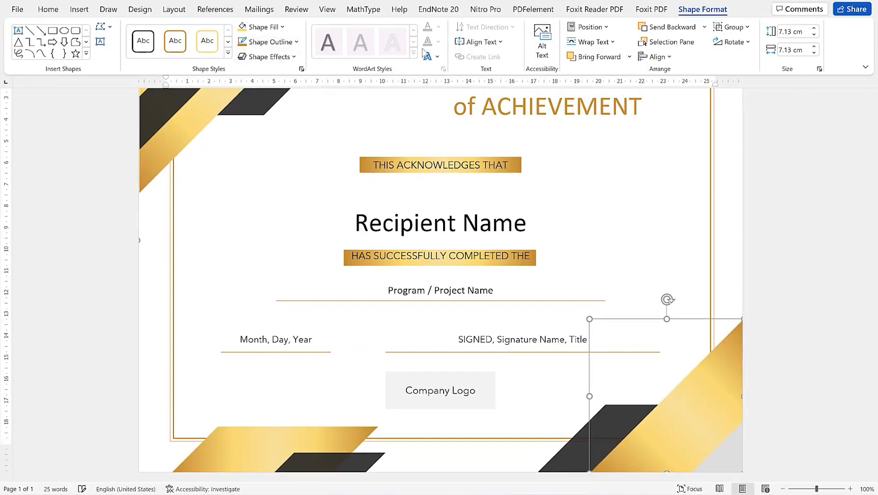
{"action": "left_click", "coordinate": [282, 28]}
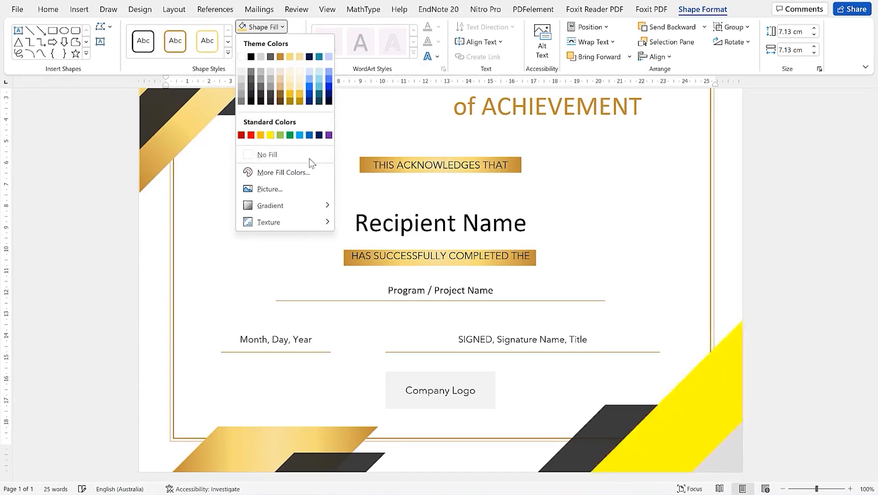
{"action": "left_click", "coordinate": [729, 220]}
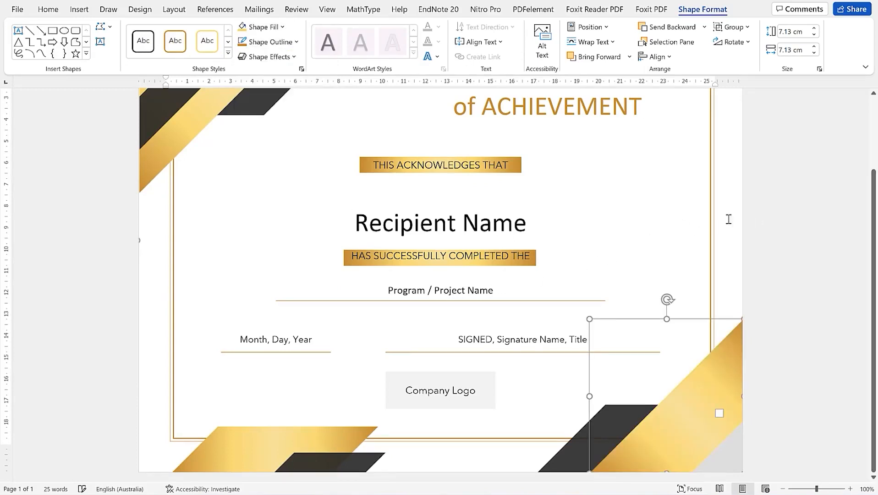
{"action": "left_click", "coordinate": [303, 139]}
{"action": "scroll", "coordinate": [322, 178], "scroll_direction": "up", "scroll_amount": 3}
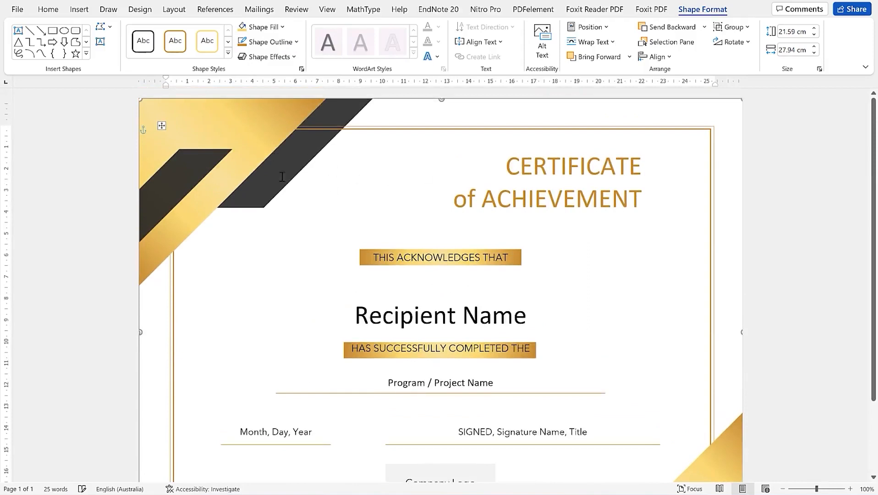
{"action": "scroll", "coordinate": [282, 177], "scroll_direction": "down", "scroll_amount": 3}
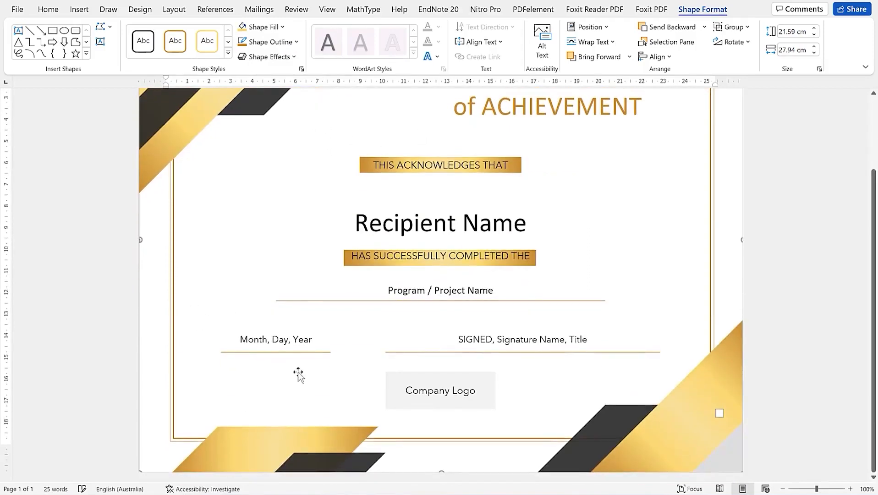
Top-align the Company Logo placeholder text within its grey box, then return to the page top
{"action": "left_click", "coordinate": [437, 389]}
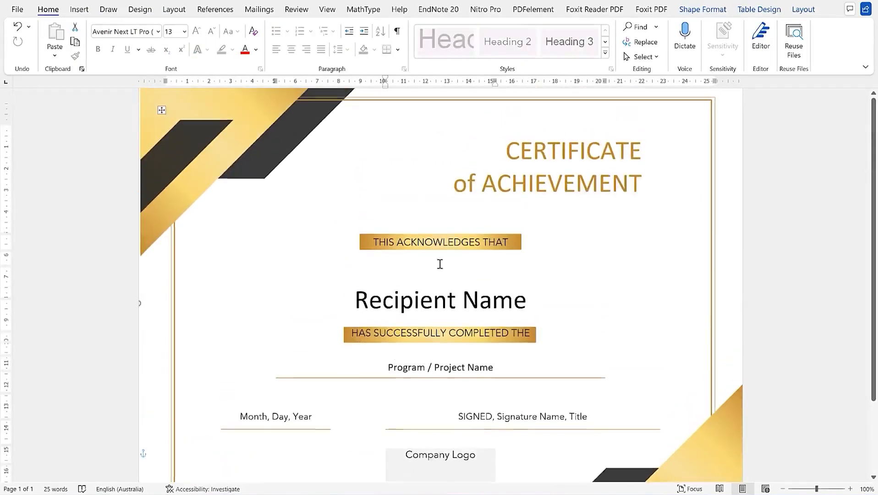
{"action": "scroll", "coordinate": [440, 264], "scroll_direction": "up", "scroll_amount": 1}
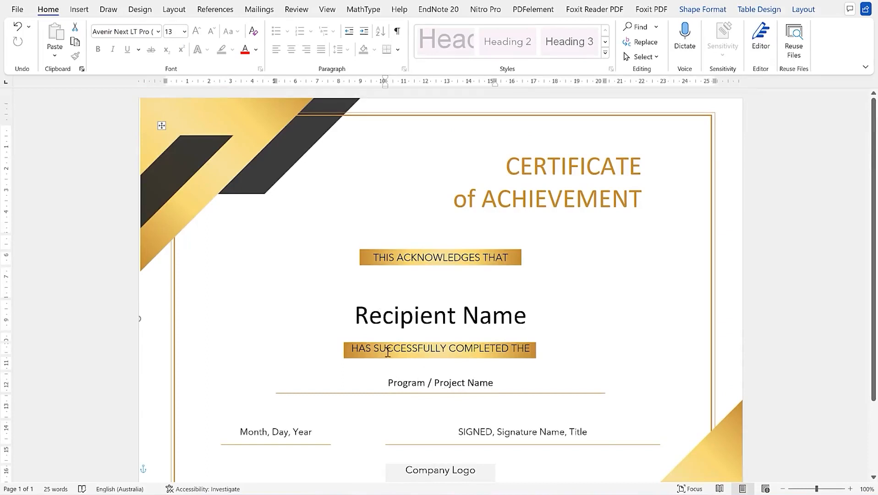
{"action": "scroll", "coordinate": [376, 333], "scroll_direction": "down", "scroll_amount": 3}
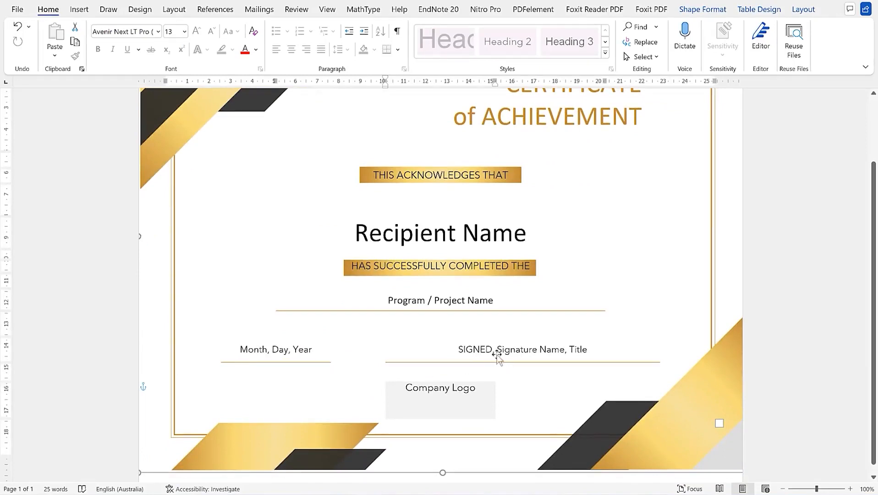
{"action": "scroll", "coordinate": [513, 348], "scroll_direction": "up", "scroll_amount": 3}
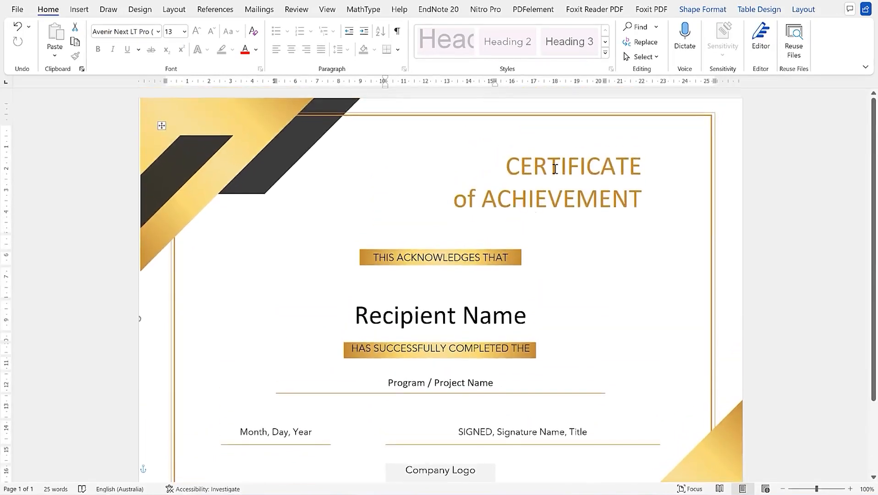
Retitle the heading 'Certificate of Acknowledgment', with 'Acknowledgment' on its own line
{"action": "triple_click", "coordinate": [628, 201]}
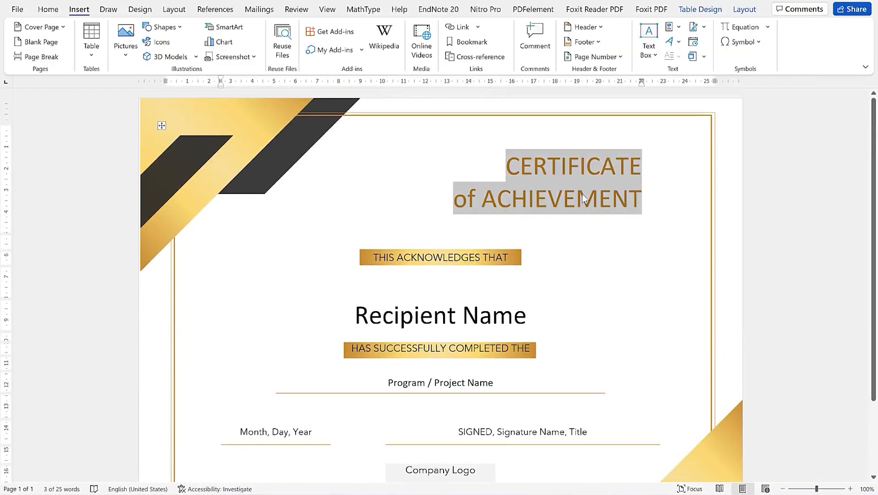
{"action": "type", "text": "C"}
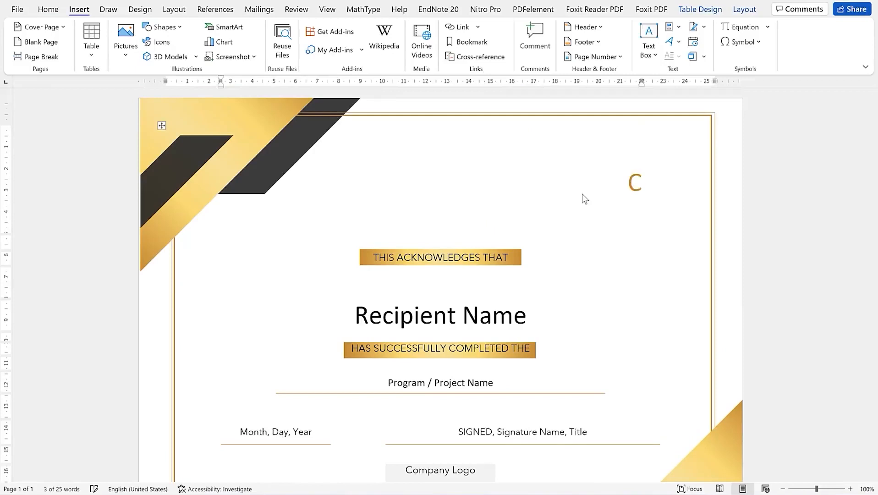
{"action": "type", "text": "ertificat"}
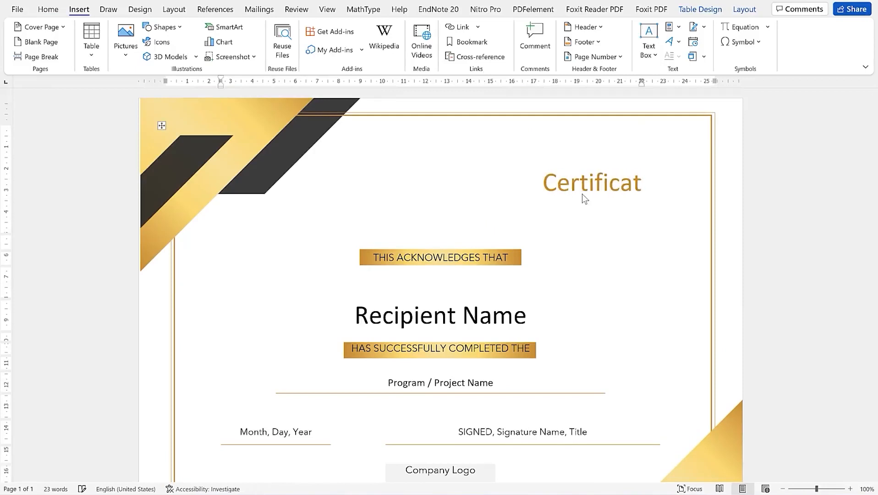
{"action": "type", "text": "e of Acknowledgment"}
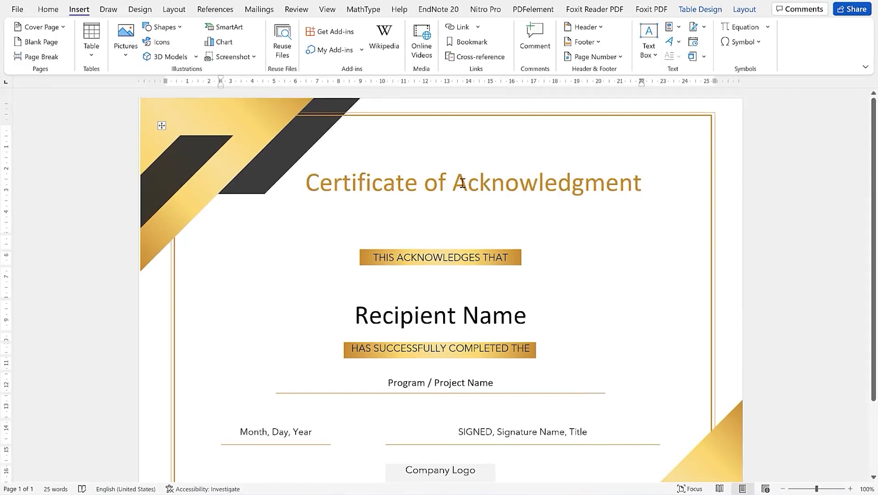
{"action": "left_click", "coordinate": [458, 179]}
{"action": "key", "text": "Return"}
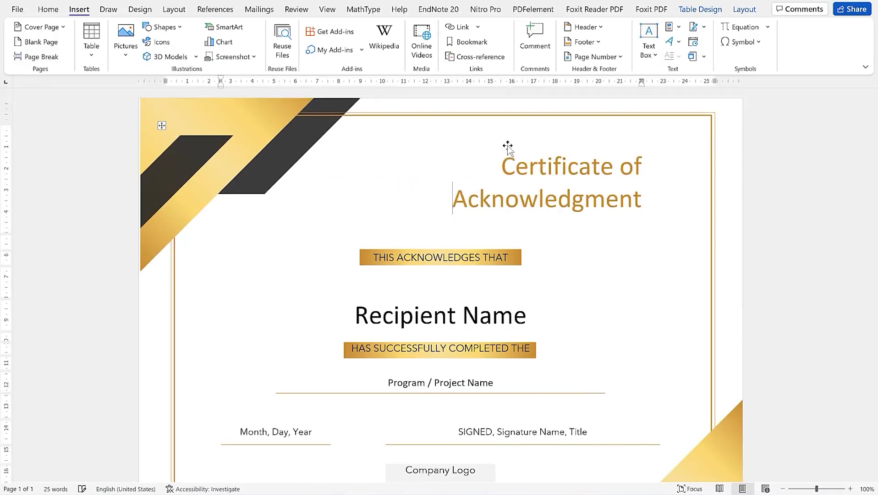
{"action": "left_click", "coordinate": [637, 268]}
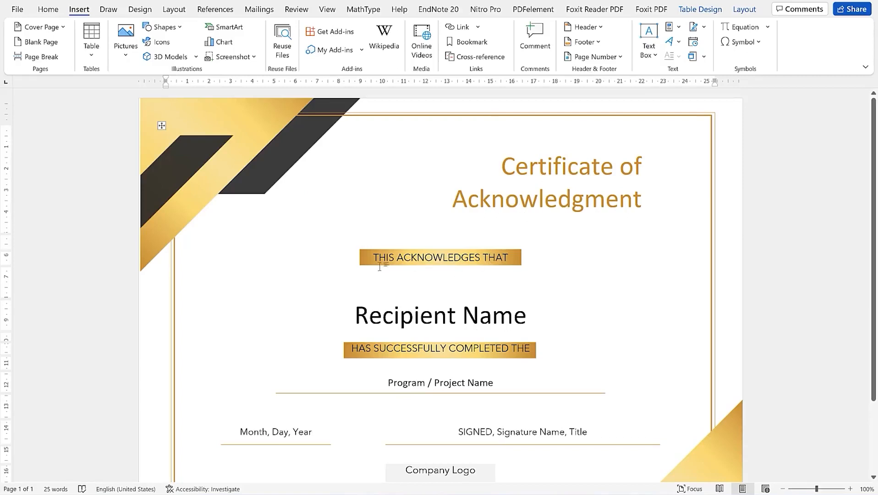
Enter the recipient's name and the course 'Pathways in Presentation mastery'
{"action": "left_click", "coordinate": [396, 318]}
{"action": "type", "text": "Dr. Rasheed"}
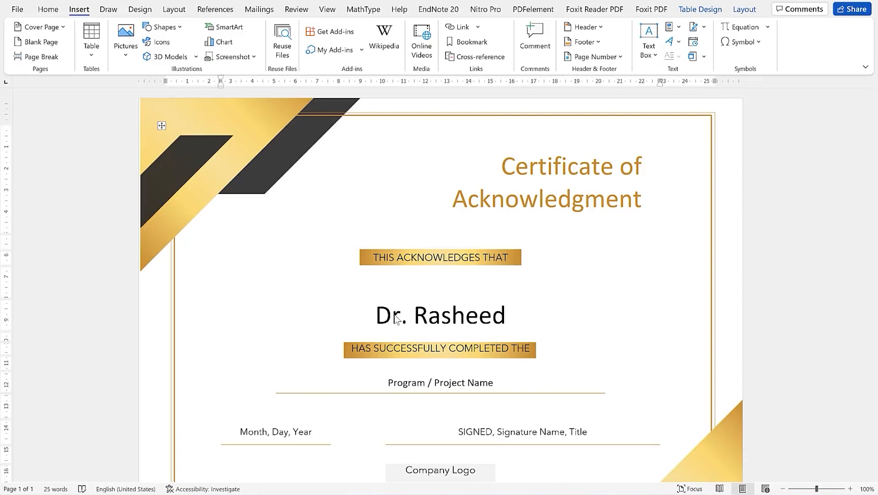
{"action": "left_click", "coordinate": [419, 385]}
{"action": "type", "text": "P"}
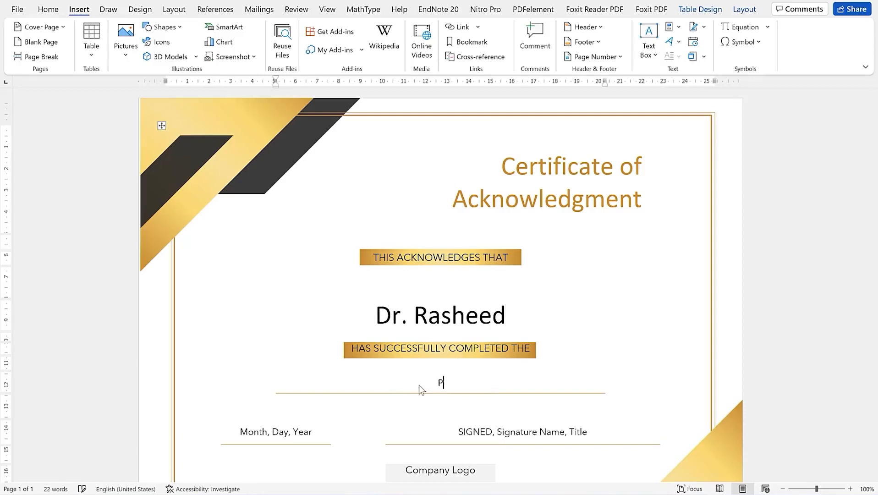
{"action": "type", "text": "athways in Presentation mastery"}
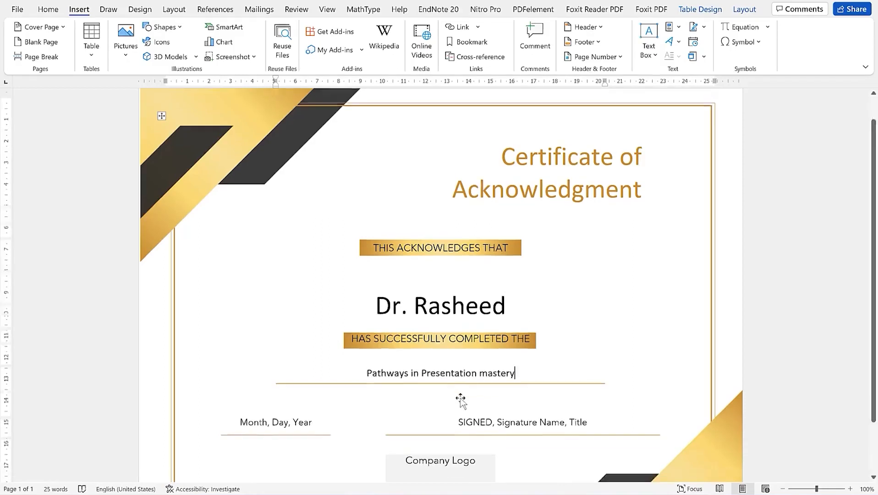
Fill the Month, Day, Year placeholder with '31st December 2021'
{"action": "scroll", "coordinate": [460, 400], "scroll_direction": "down", "scroll_amount": 2}
{"action": "left_click", "coordinate": [299, 383]}
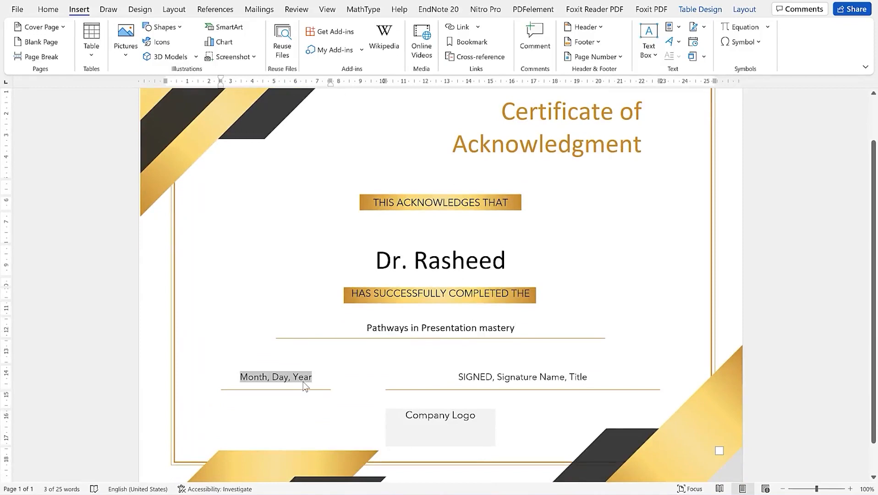
{"action": "type", "text": "31st"}
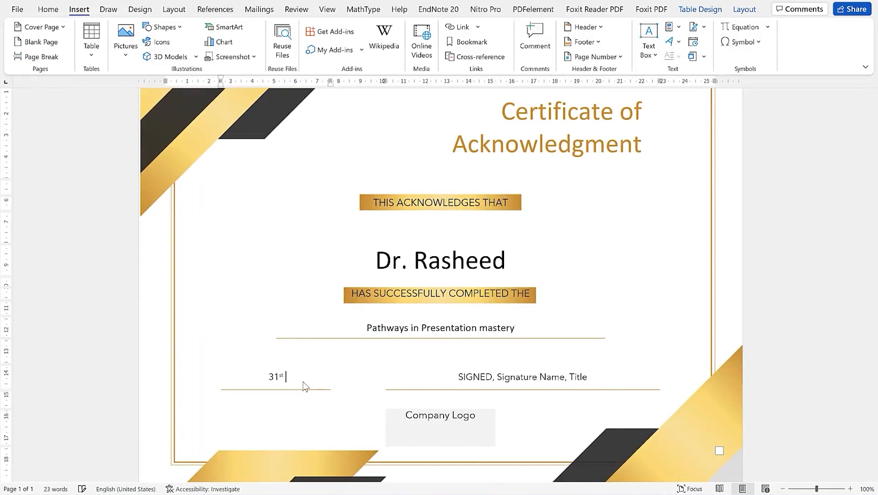
{"action": "type", "text": " December 2021"}
{"action": "left_click", "coordinate": [473, 383]}
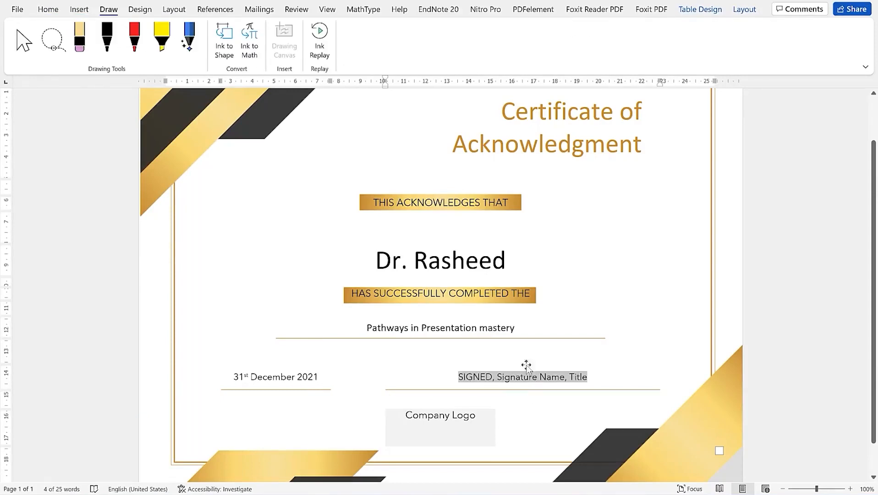
Replace the signature placeholder with a black-pen handwritten signature on the signature line
{"action": "left_click", "coordinate": [77, 9]}
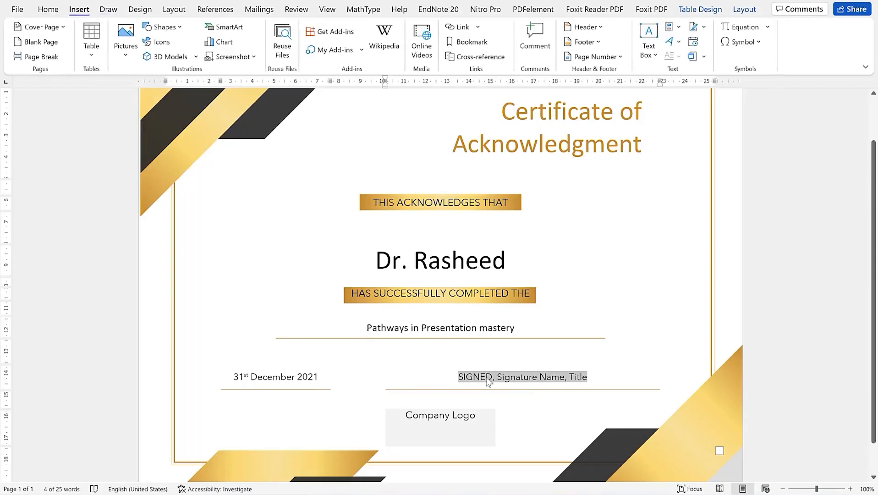
{"action": "key", "text": "Delete"}
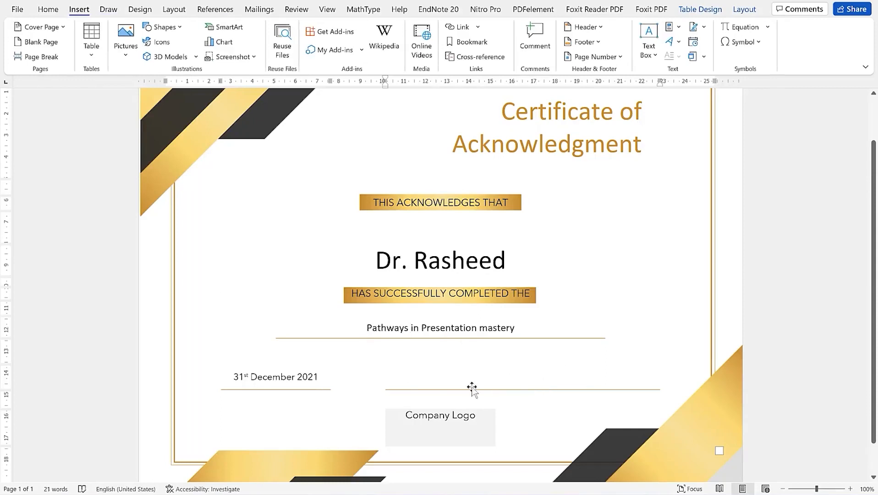
{"action": "left_click", "coordinate": [521, 379]}
{"action": "left_click", "coordinate": [492, 398]}
{"action": "left_click", "coordinate": [108, 10]}
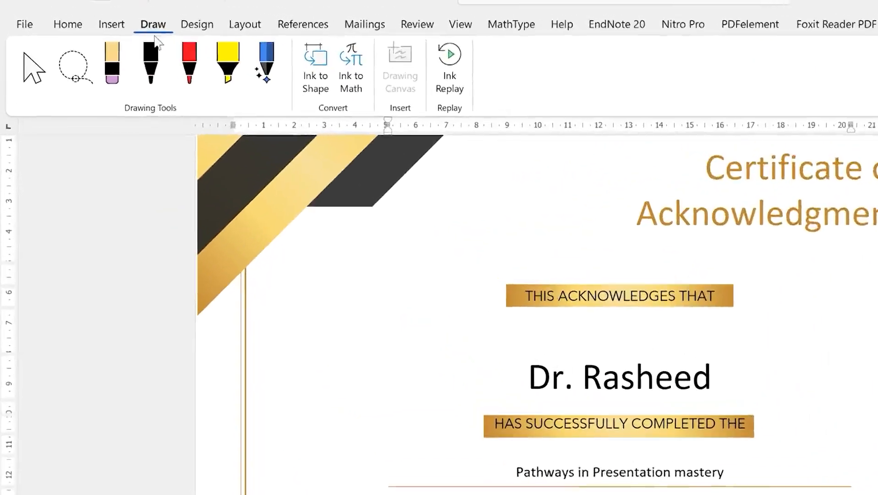
{"action": "left_click", "coordinate": [164, 80]}
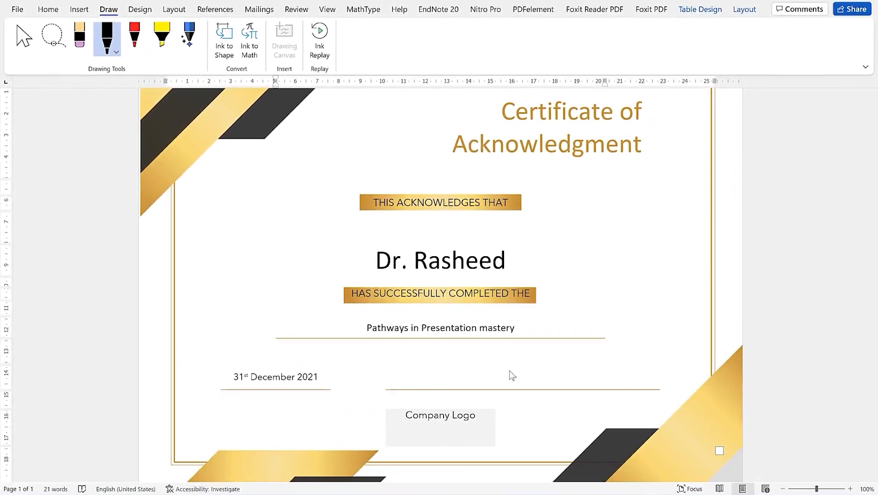
{"action": "left_click_drag", "start_coordinate": [463, 366], "coordinate": [565, 369]}
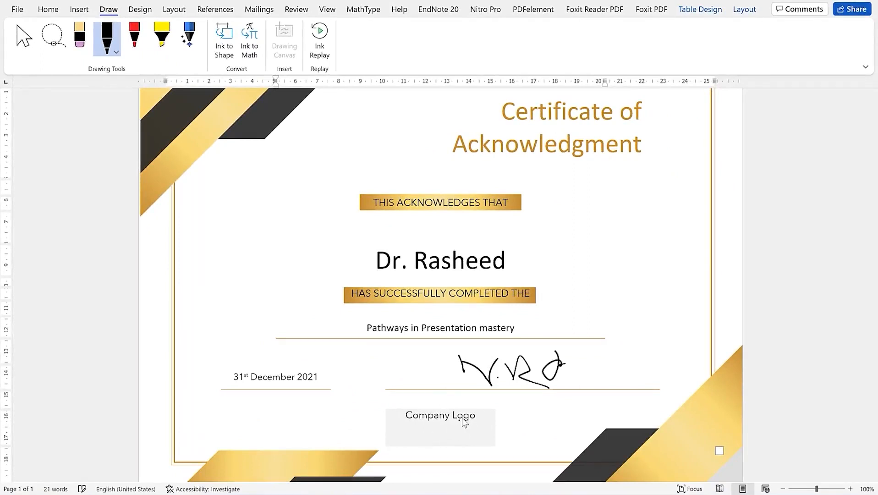
{"action": "left_click", "coordinate": [25, 40]}
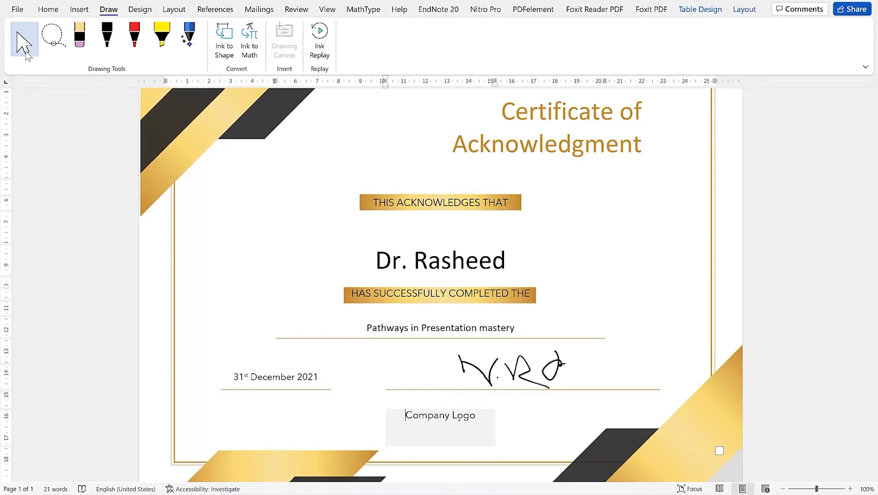
Delete the 'Company Logo' text from the logo box
{"action": "left_click", "coordinate": [463, 423]}
{"action": "triple_click", "coordinate": [457, 423]}
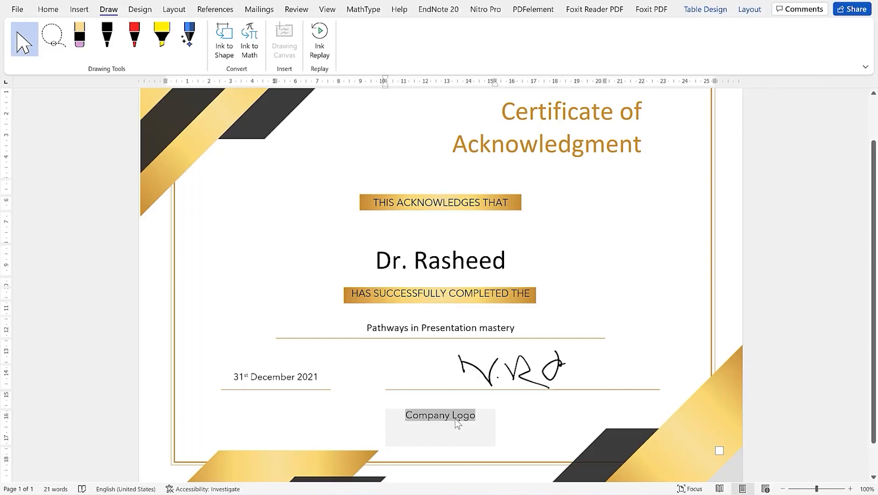
{"action": "key", "text": "Delete"}
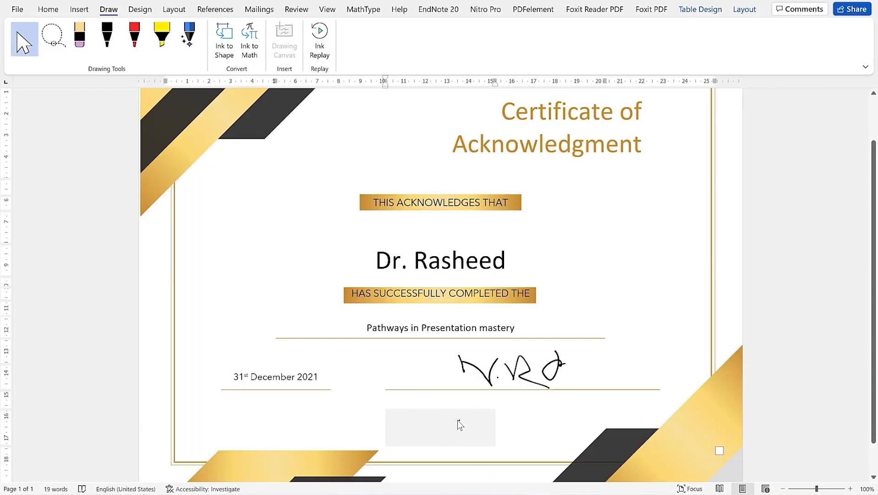
{"action": "left_click", "coordinate": [546, 412]}
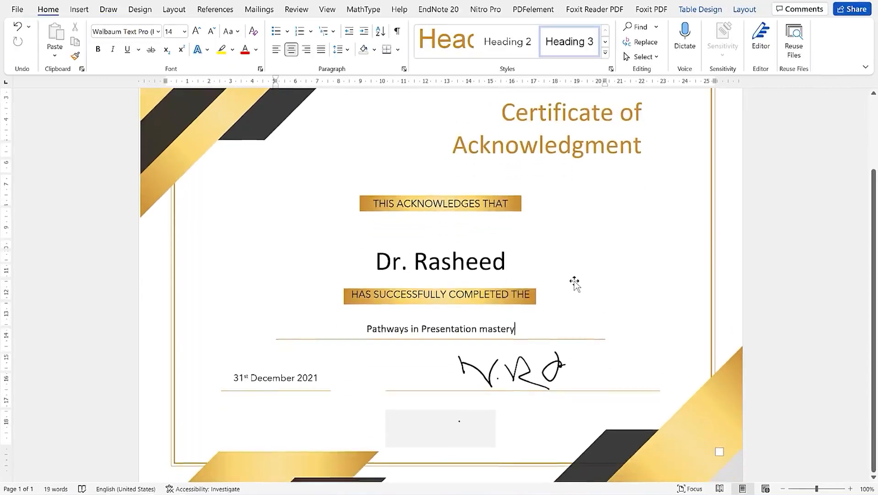
{"action": "scroll", "coordinate": [574, 282], "scroll_direction": "down", "scroll_amount": 1}
{"action": "scroll", "coordinate": [574, 282], "scroll_direction": "up", "scroll_amount": 2}
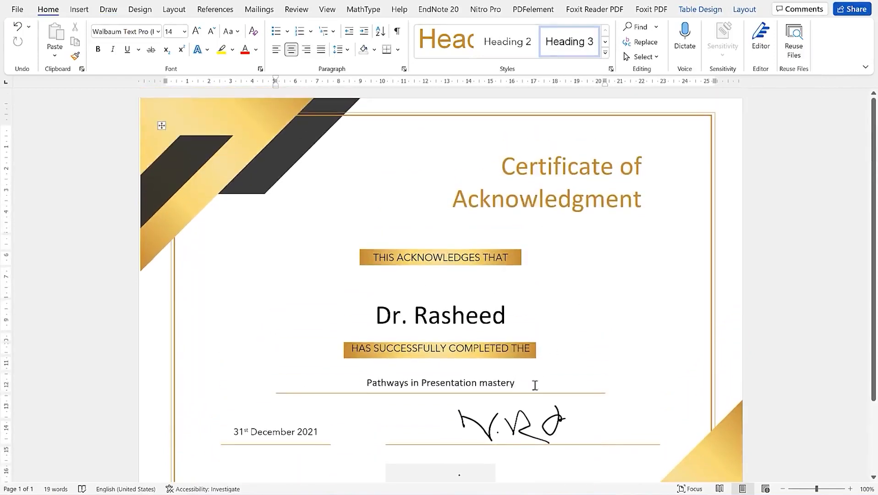
{"action": "scroll", "coordinate": [531, 390], "scroll_direction": "down", "scroll_amount": 3}
{"action": "scroll", "coordinate": [274, 216], "scroll_direction": "up", "scroll_amount": 3}
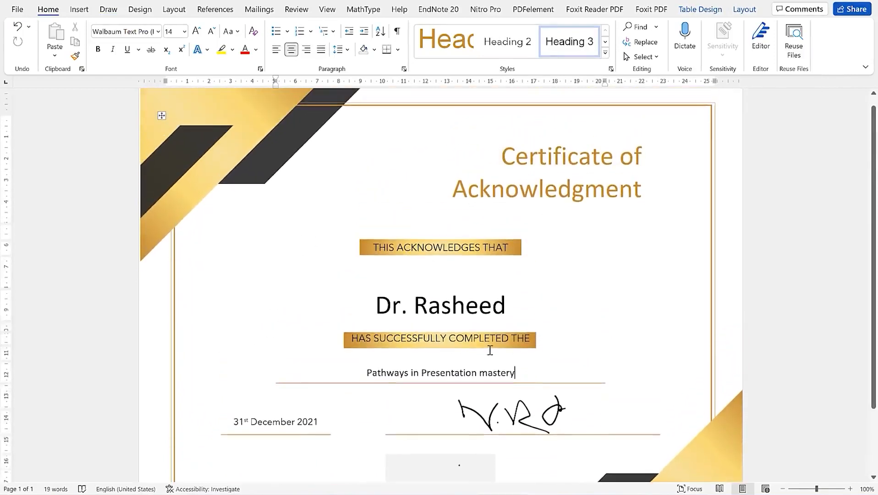
{"action": "scroll", "coordinate": [490, 350], "scroll_direction": "up", "scroll_amount": 1}
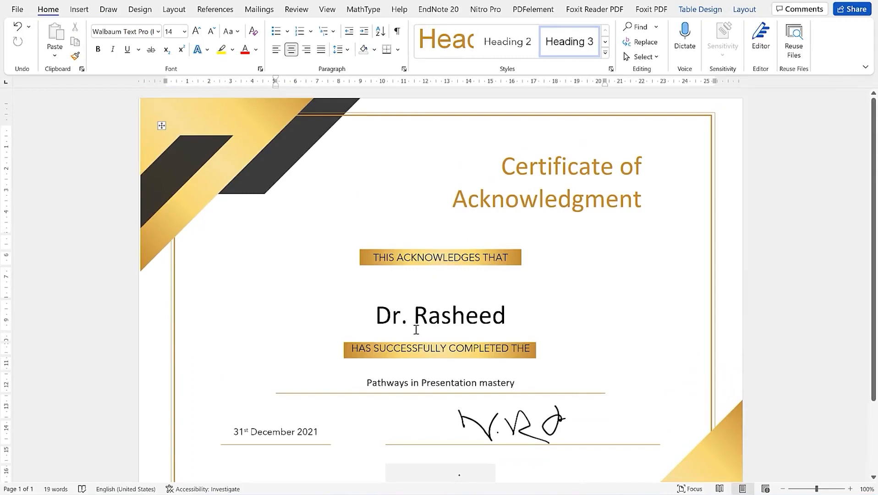
{"action": "scroll", "coordinate": [516, 348], "scroll_direction": "down", "scroll_amount": 2}
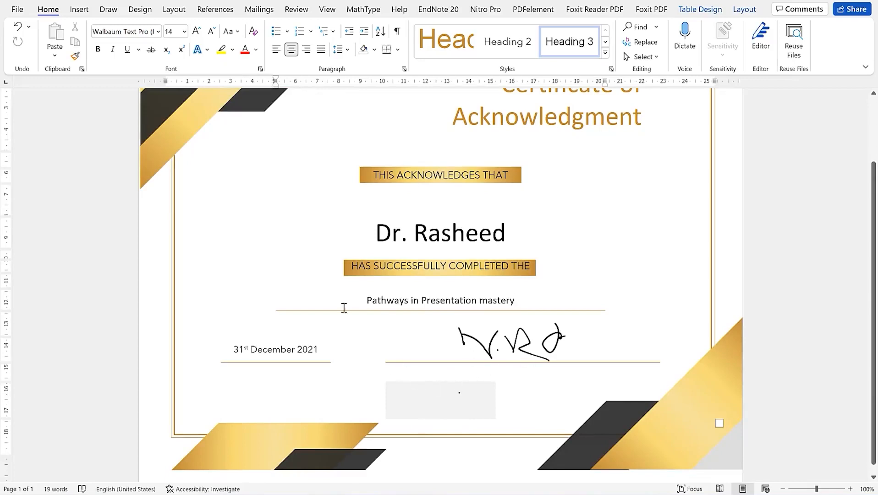
{"action": "scroll", "coordinate": [319, 216], "scroll_direction": "up", "scroll_amount": 3}
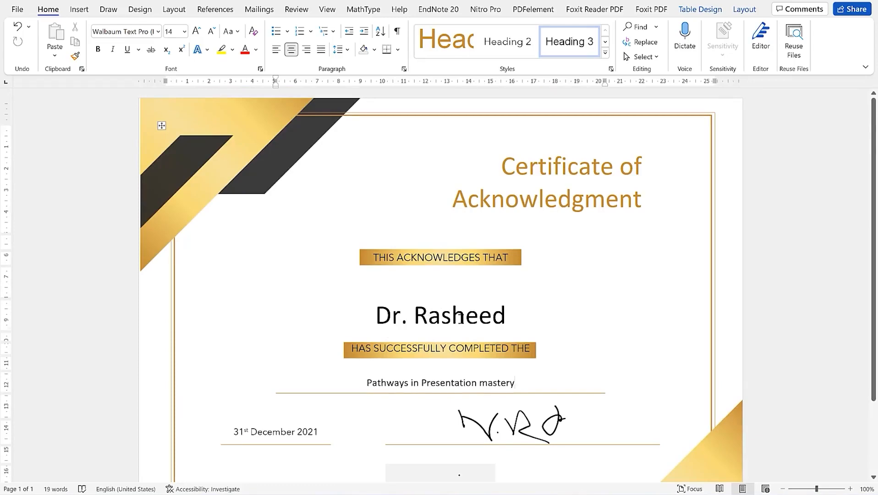
{"action": "scroll", "coordinate": [460, 316], "scroll_direction": "down", "scroll_amount": 3}
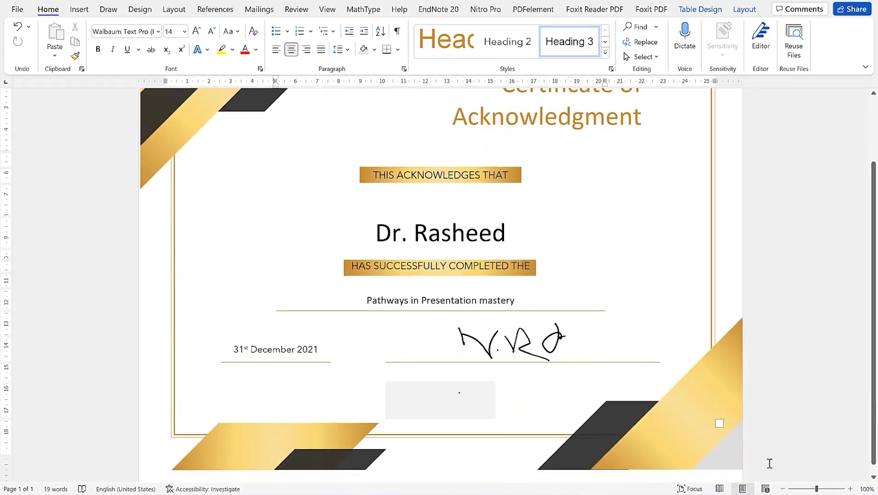
{"action": "left_click", "coordinate": [783, 489]}
{"action": "left_click", "coordinate": [783, 489]}
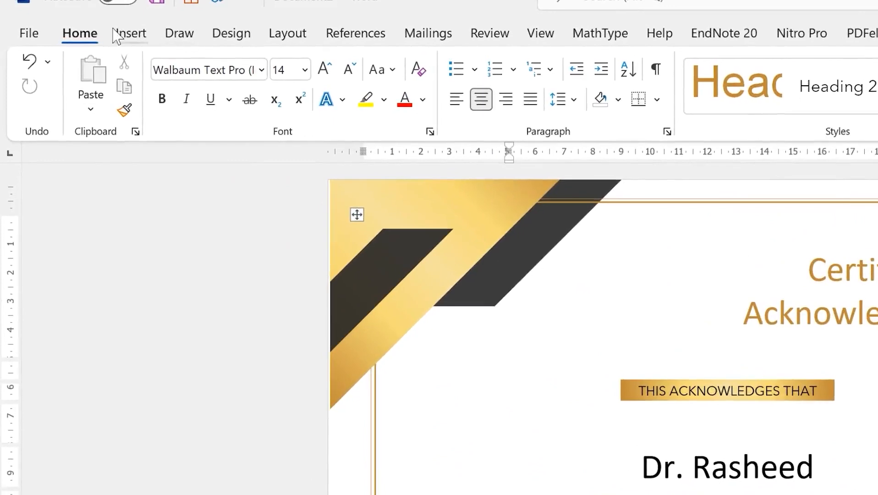
Insert the gold seal picture from the Videos folder on this computer
{"action": "left_click", "coordinate": [120, 34]}
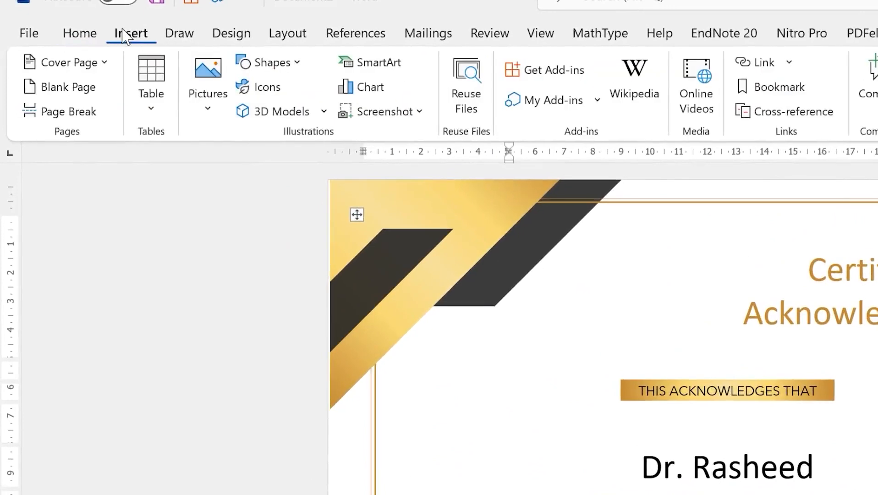
{"action": "left_click", "coordinate": [207, 118]}
{"action": "left_click", "coordinate": [243, 169]}
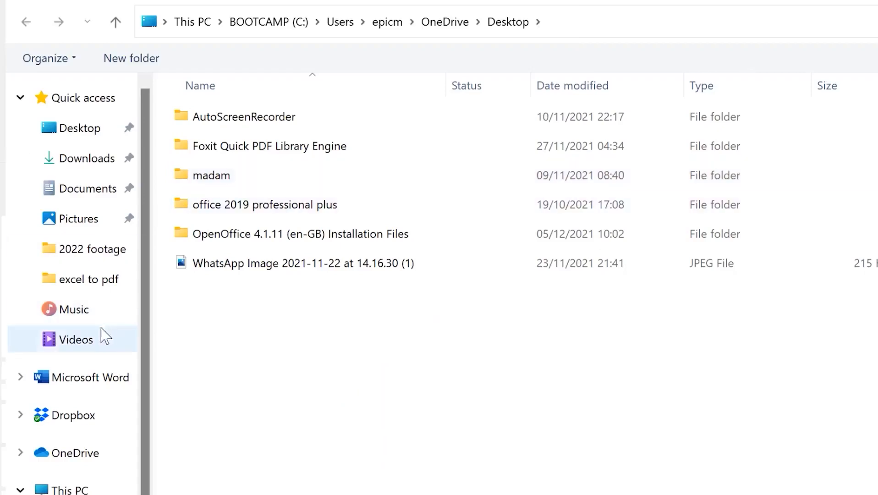
{"action": "left_click", "coordinate": [101, 344]}
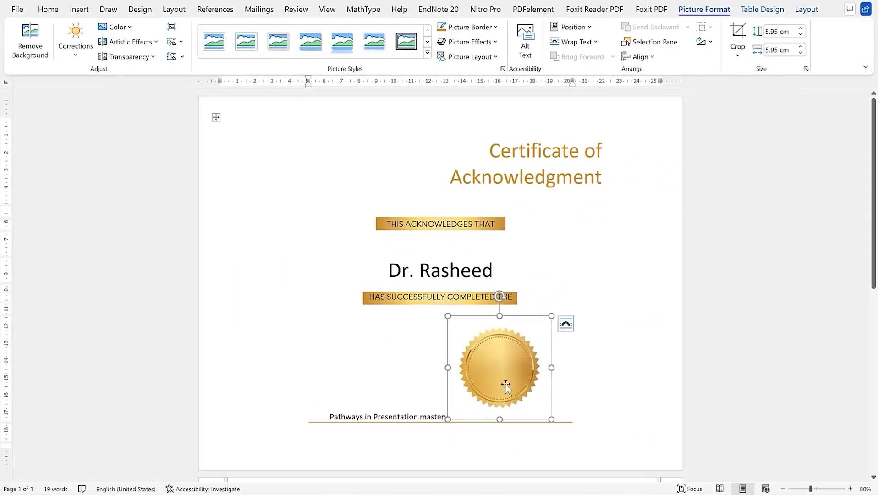
Float the seal in front of text, shrink it to 4.2 cm square, and place it beside the name
{"action": "left_click_drag", "start_coordinate": [503, 379], "coordinate": [362, 329]}
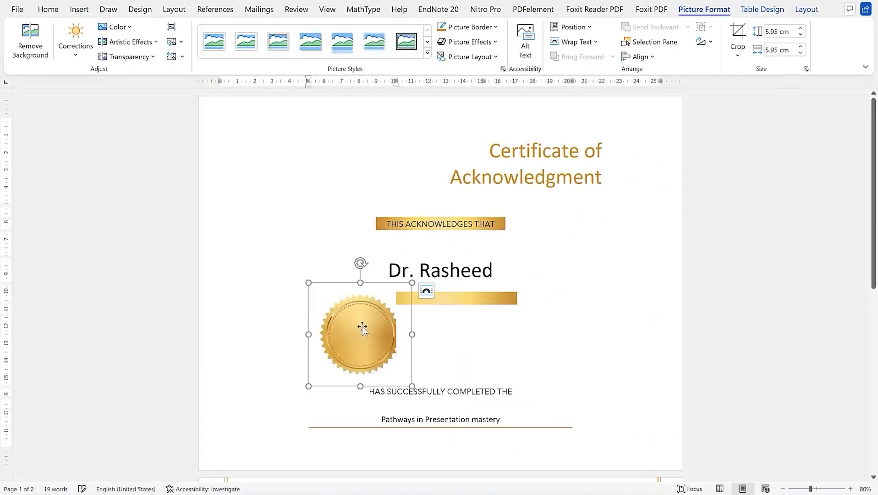
{"action": "left_click", "coordinate": [426, 290]}
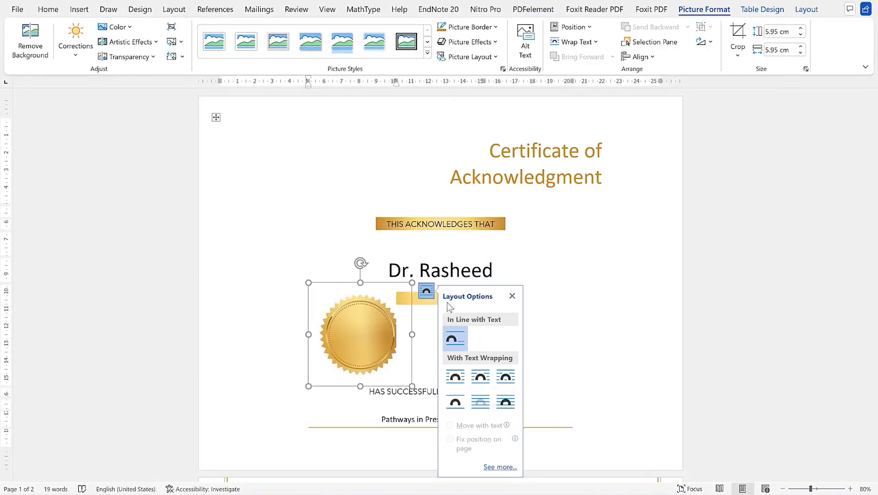
{"action": "left_click", "coordinate": [506, 403]}
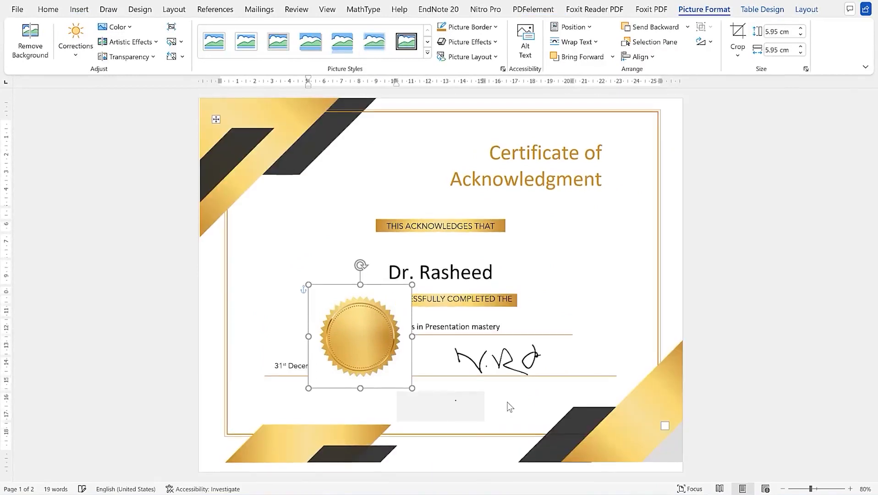
{"action": "left_click_drag", "start_coordinate": [356, 339], "coordinate": [296, 262]}
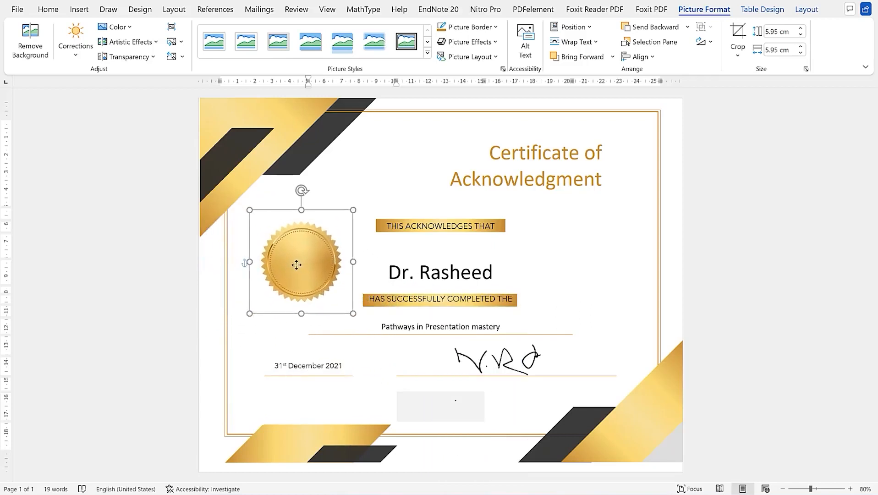
{"action": "left_click_drag", "start_coordinate": [352, 212], "coordinate": [299, 243]}
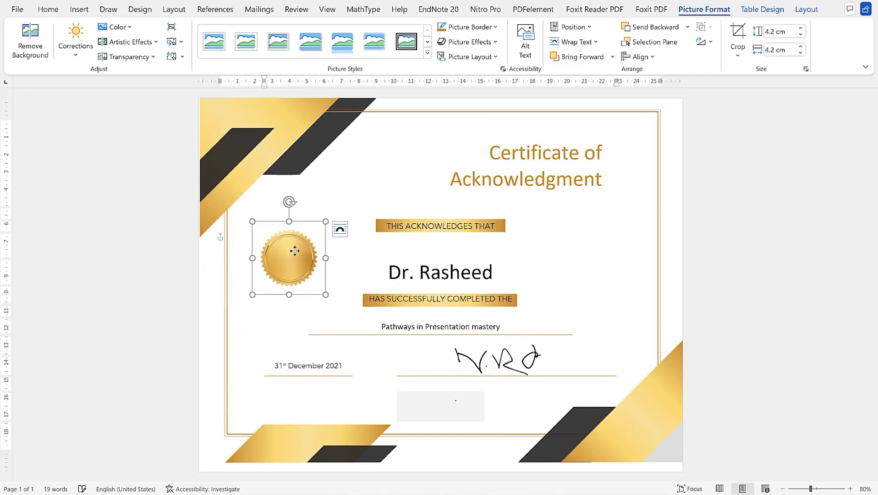
{"action": "left_click", "coordinate": [519, 270]}
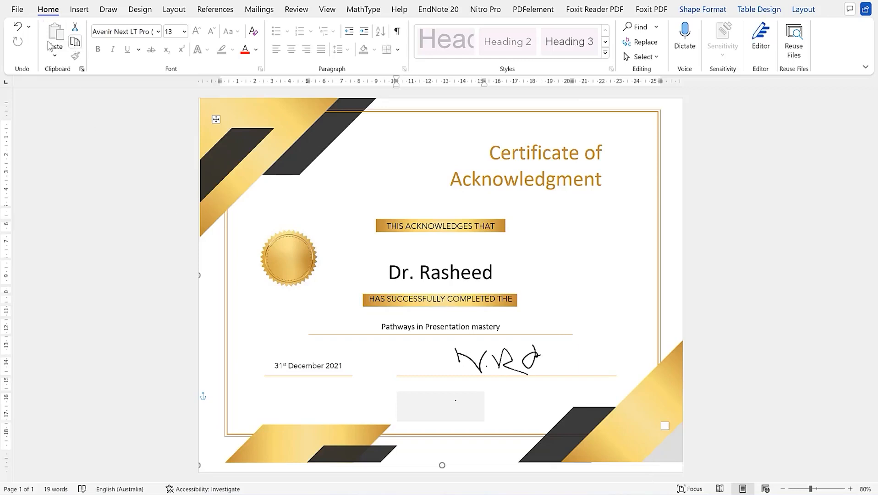
Export the certificate as a PDF named after the recipient into the Videos folder
{"action": "left_click", "coordinate": [19, 10]}
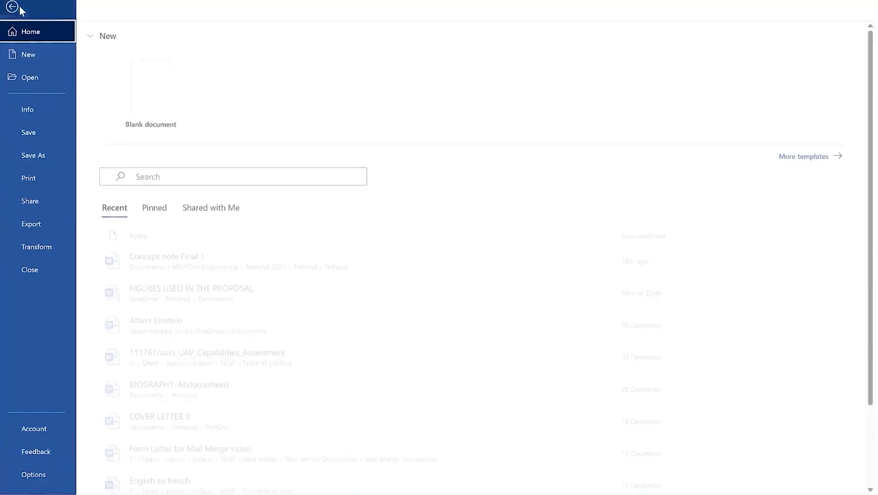
{"action": "left_click", "coordinate": [54, 224]}
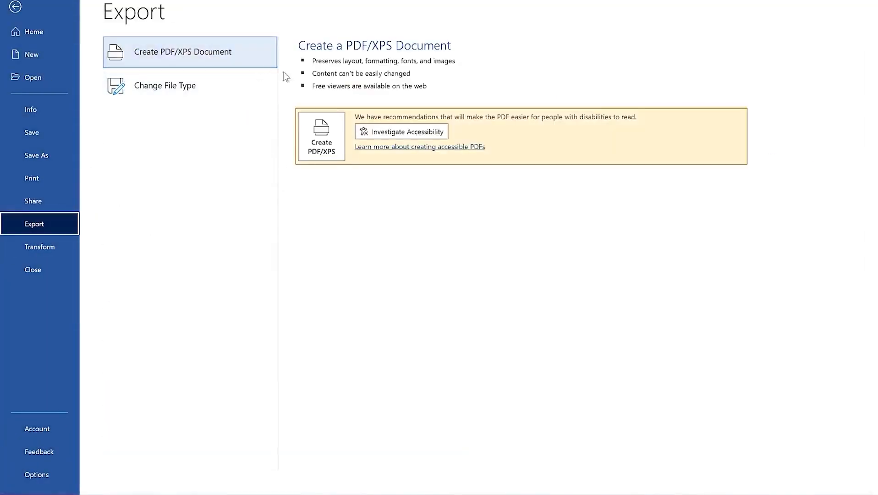
{"action": "left_click", "coordinate": [343, 145]}
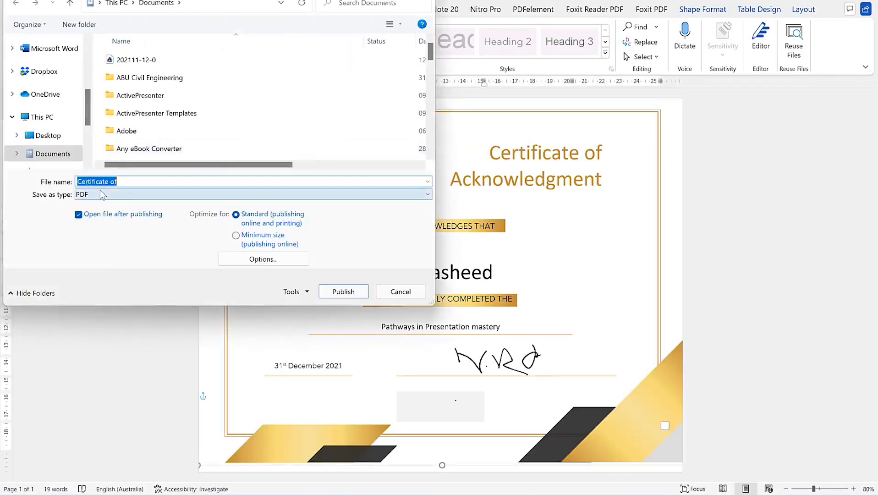
{"action": "scroll", "coordinate": [48, 138], "scroll_direction": "up", "scroll_amount": 3}
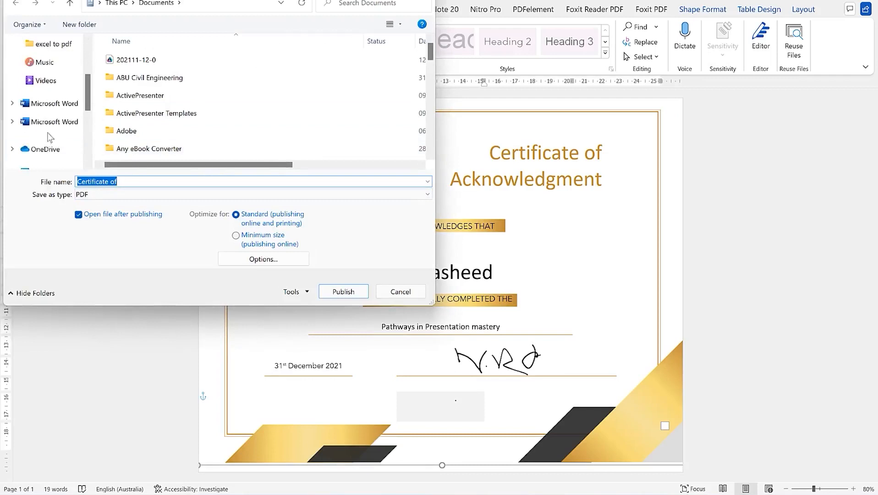
{"action": "left_click", "coordinate": [44, 117]}
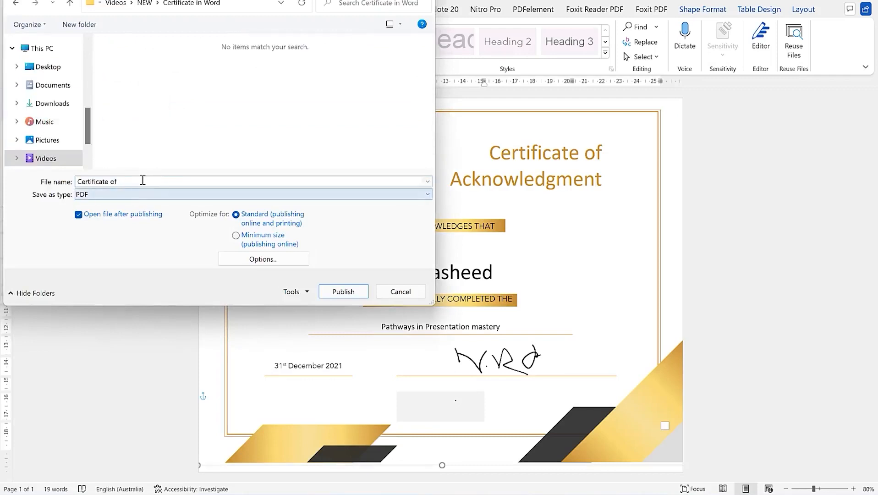
{"action": "left_click", "coordinate": [142, 180]}
{"action": "type", "text": "Dr."}
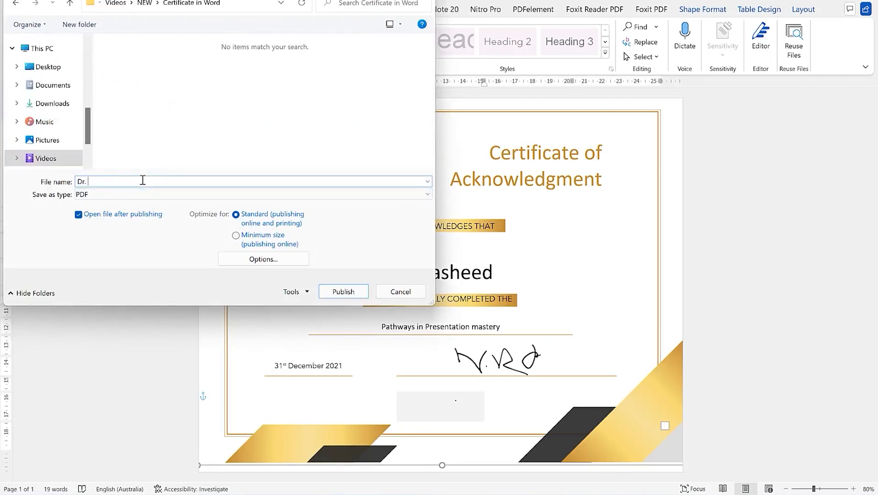
{"action": "type", "text": " Rasheed"}
{"action": "left_click", "coordinate": [353, 292]}
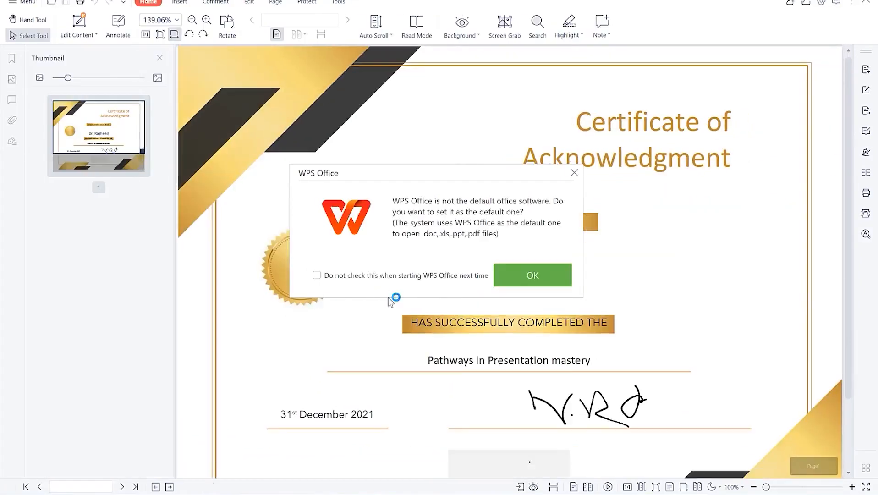
Dismiss the WPS default-software prompt and zoom out until the whole certificate page fits
{"action": "left_click", "coordinate": [532, 277]}
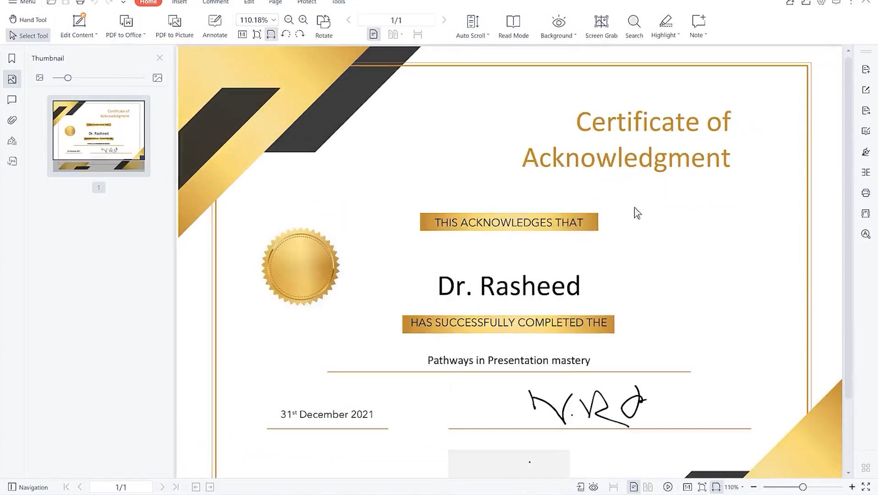
{"action": "scroll", "coordinate": [634, 207], "scroll_direction": "down", "scroll_amount": 2}
{"action": "scroll", "coordinate": [637, 316], "scroll_direction": "up", "scroll_amount": 2}
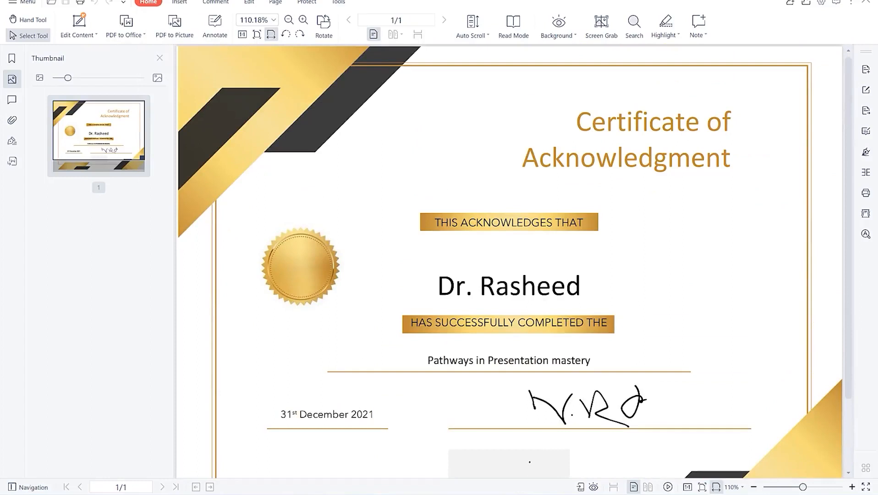
{"action": "left_click", "coordinate": [754, 487]}
{"action": "left_click", "coordinate": [753, 487]}
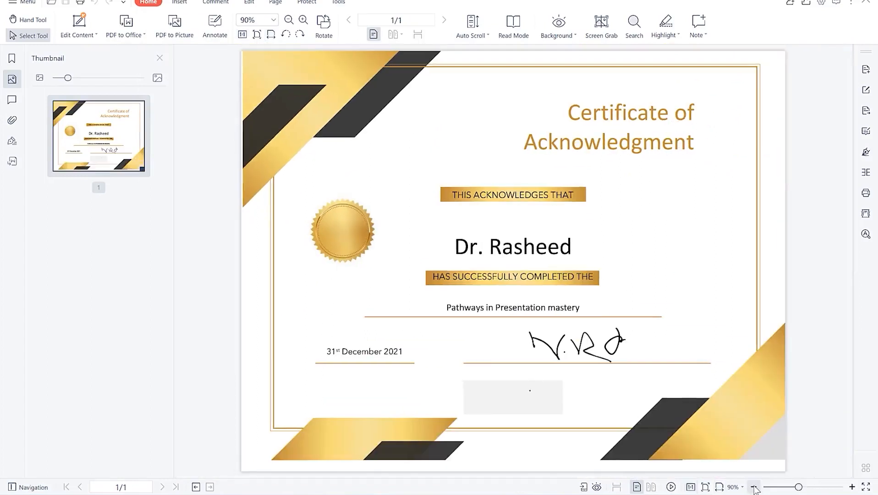
{"action": "left_click", "coordinate": [754, 488]}
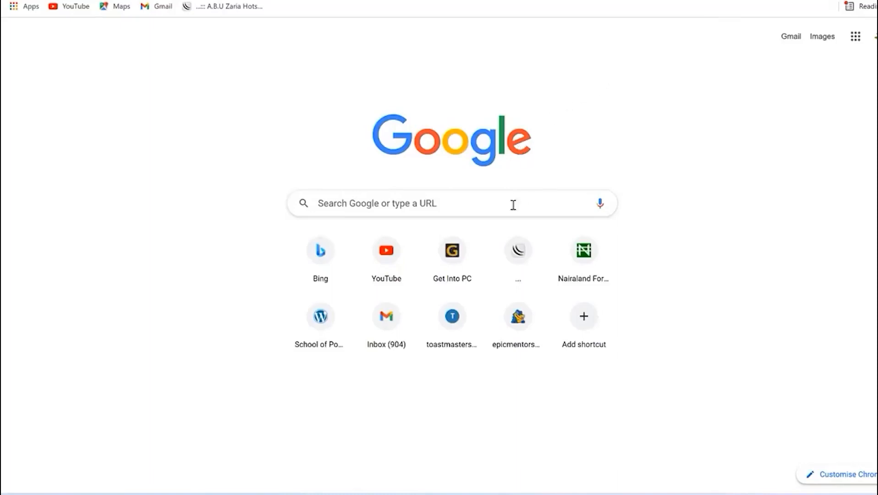
Launch Word from Windows search and start a blank document
{"action": "key", "text": "super"}
{"action": "type", "text": "word"}
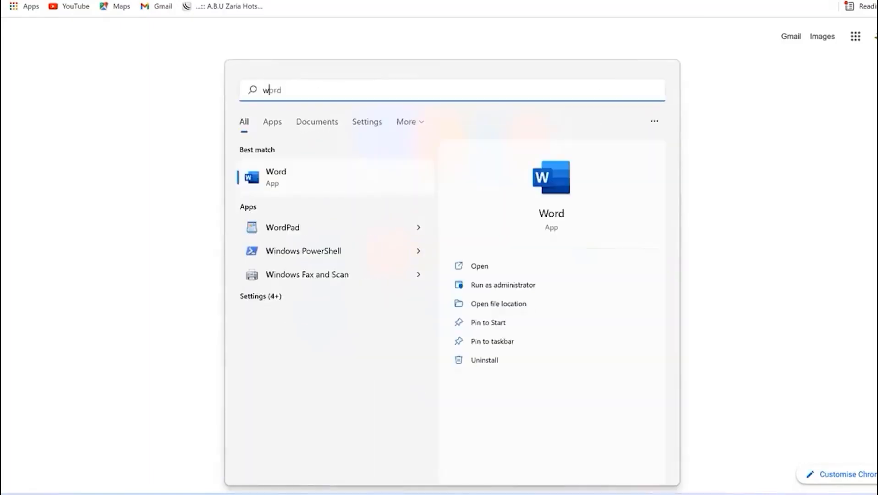
{"action": "left_click", "coordinate": [345, 190]}
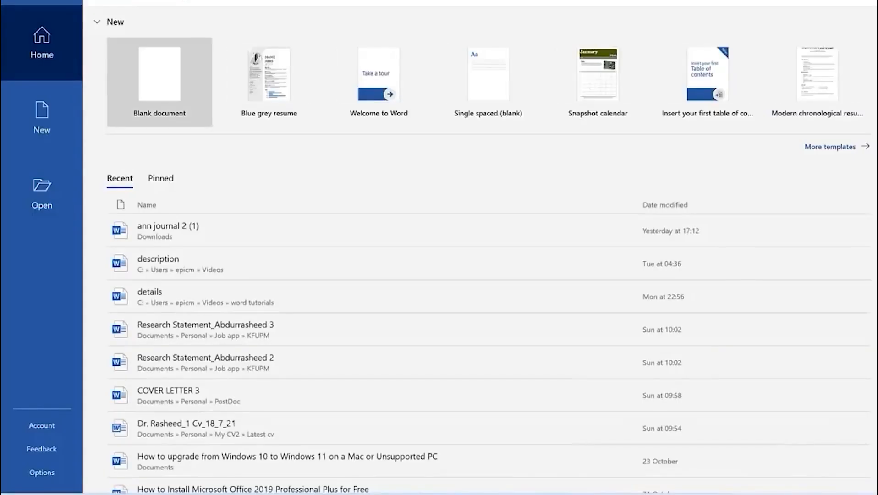
{"action": "left_click", "coordinate": [168, 89]}
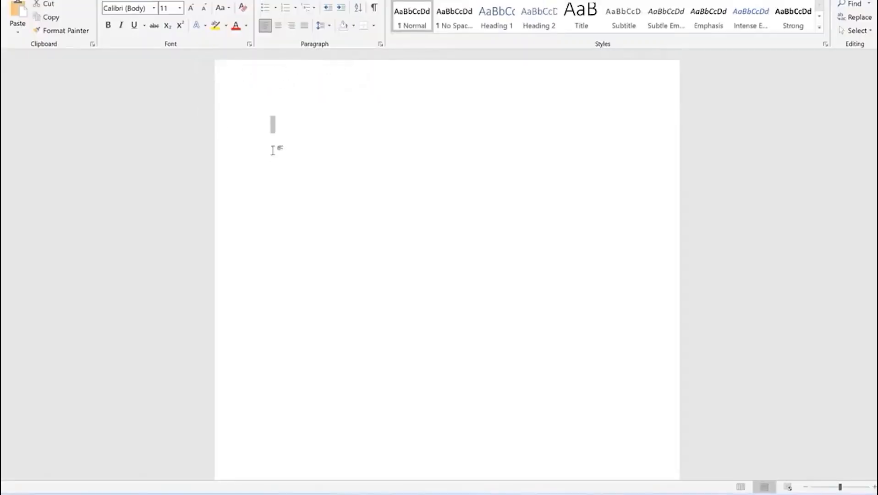
Scroll through the Font name list and close it without changing the font
{"action": "left_click", "coordinate": [144, 9]}
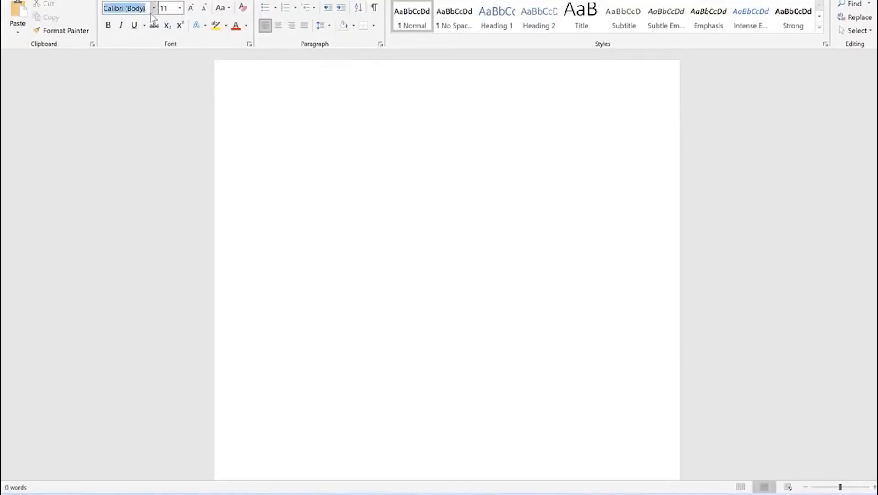
{"action": "left_click", "coordinate": [153, 9]}
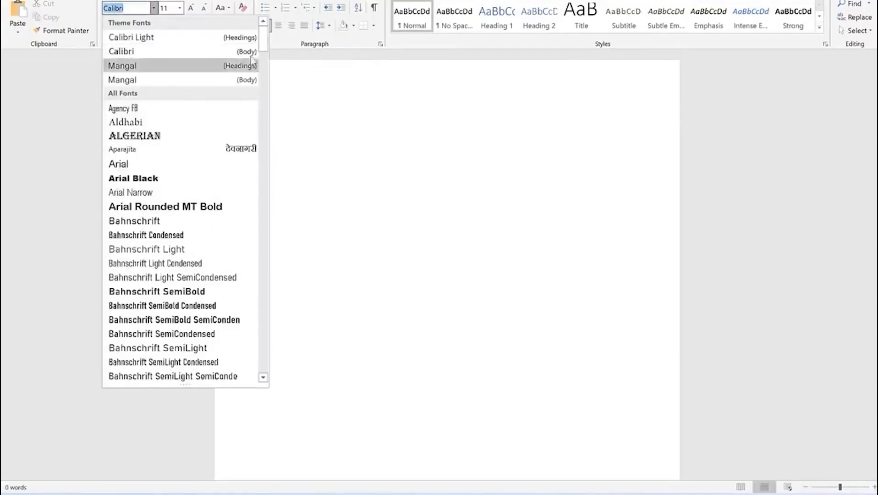
{"action": "left_click_drag", "start_coordinate": [264, 37], "coordinate": [264, 192]}
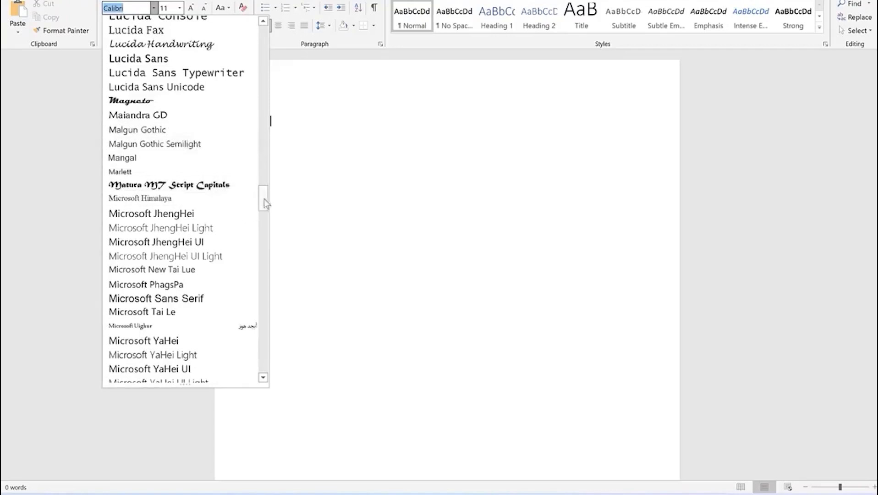
{"action": "left_click", "coordinate": [337, 167]}
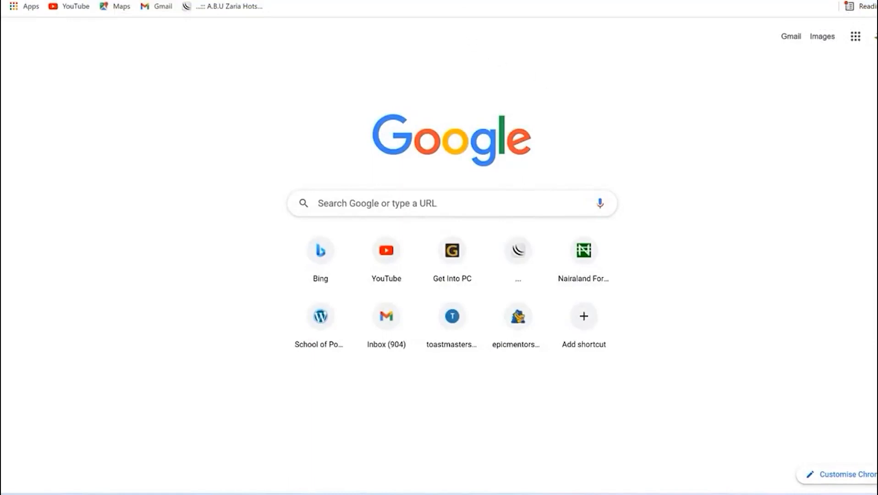
Navigate Chrome to fontspace.co to reach the FontSpace free-fonts page
{"action": "left_click", "coordinate": [366, 1]}
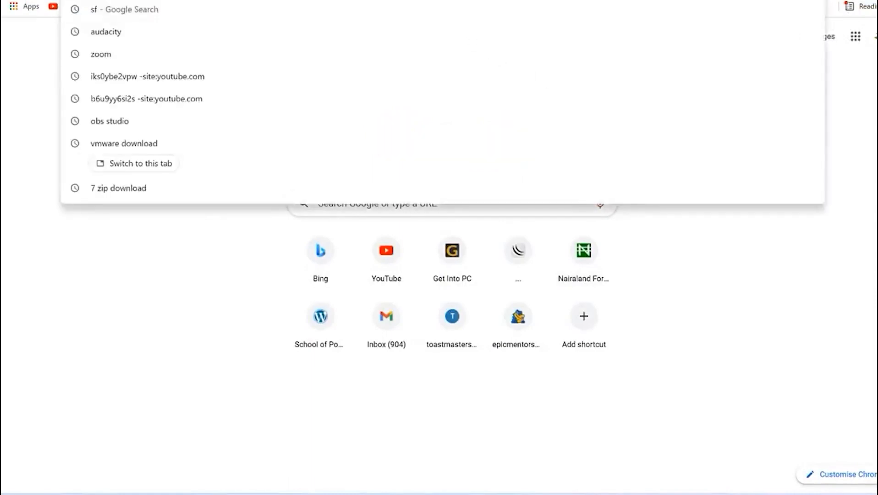
{"action": "type", "text": "fot"}
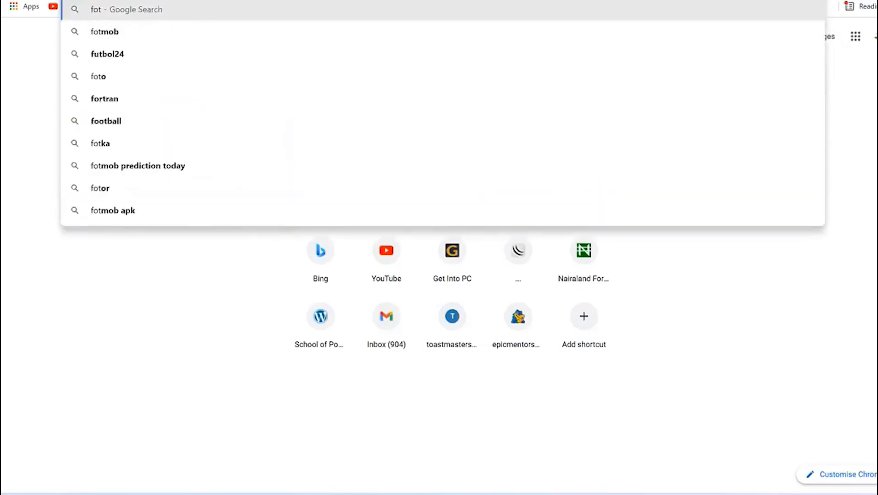
{"action": "key", "text": "BackSpace"}
{"action": "type", "text": "nt"}
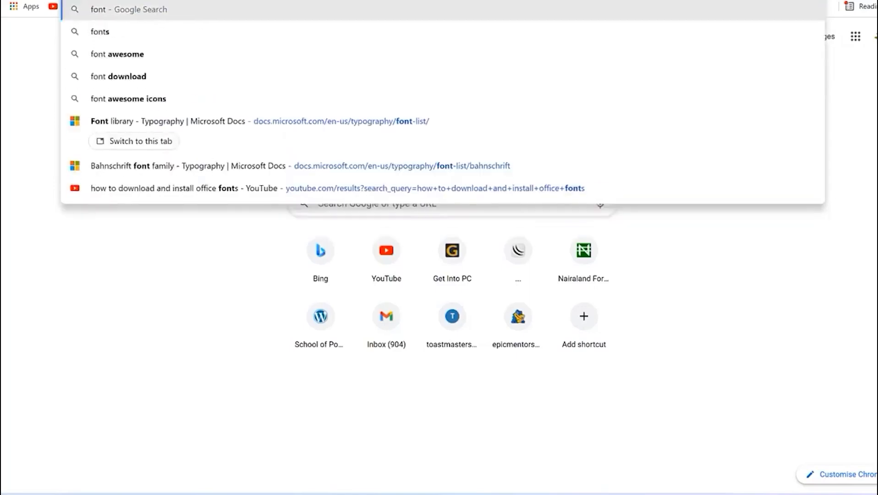
{"action": "type", "text": "space.co"}
{"action": "key", "text": "Return"}
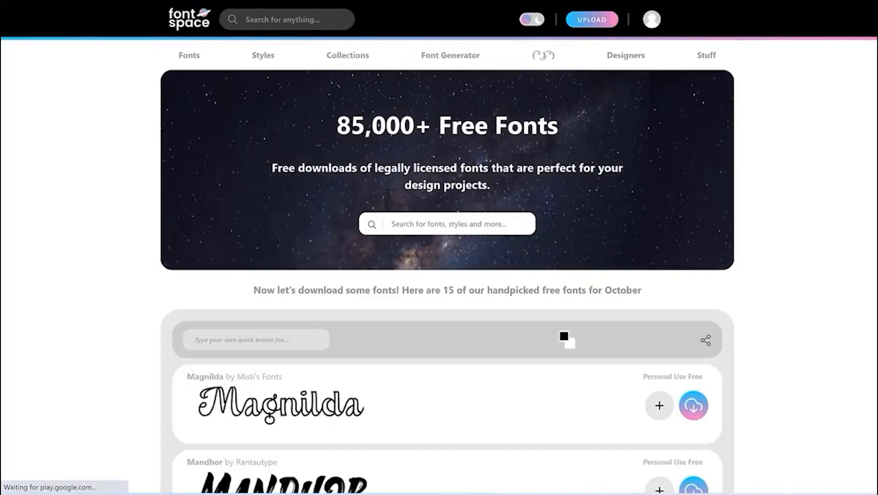
Browse the FontSpace listing and open the Handy Quomte font's page
{"action": "scroll", "coordinate": [472, 270], "scroll_direction": "down", "scroll_amount": 10}
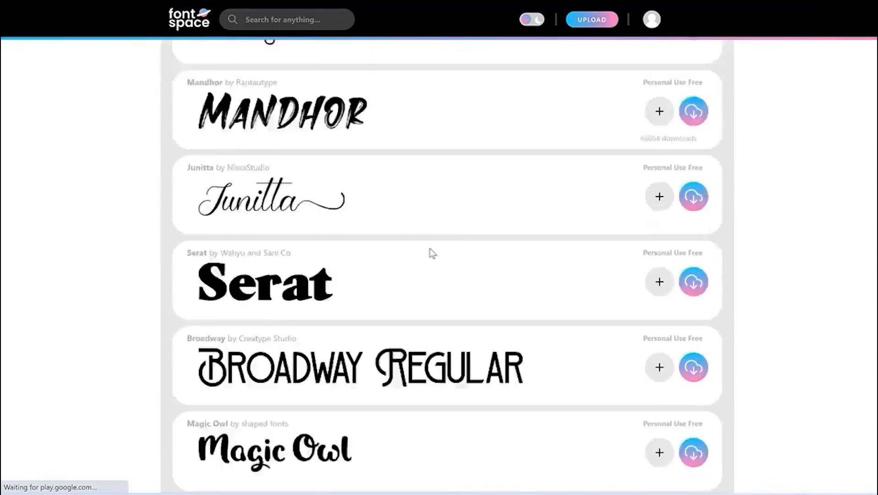
{"action": "scroll", "coordinate": [442, 243], "scroll_direction": "down", "scroll_amount": 8}
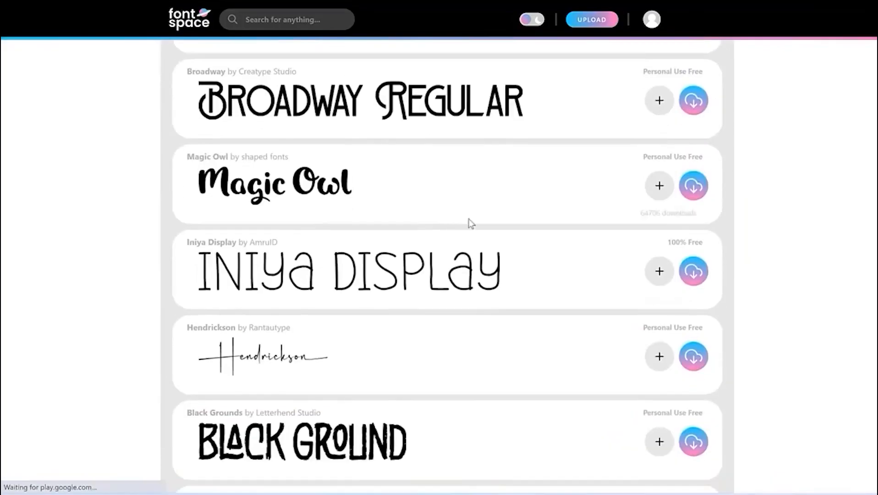
{"action": "scroll", "coordinate": [471, 224], "scroll_direction": "down", "scroll_amount": 10}
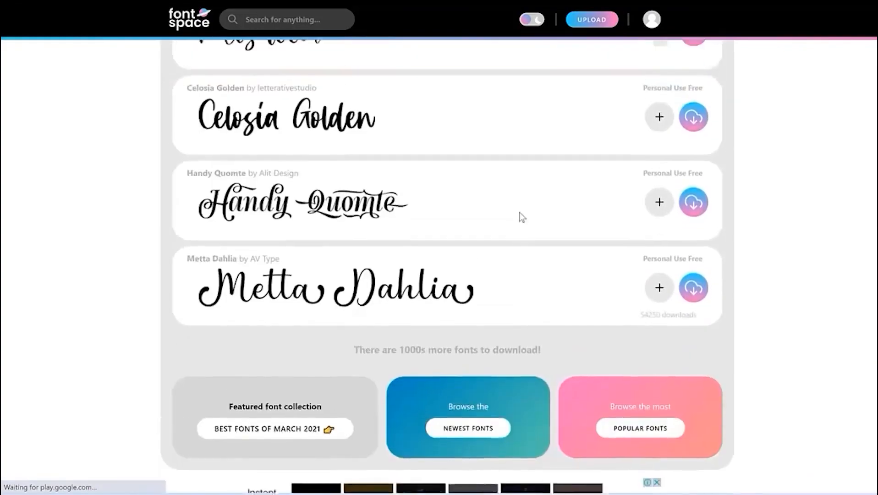
{"action": "scroll", "coordinate": [478, 233], "scroll_direction": "up", "scroll_amount": 3}
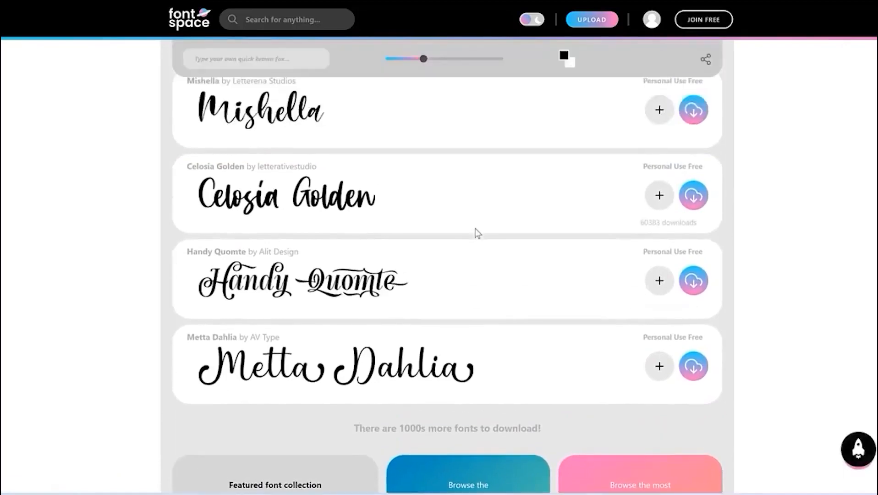
{"action": "scroll", "coordinate": [476, 233], "scroll_direction": "up", "scroll_amount": 2}
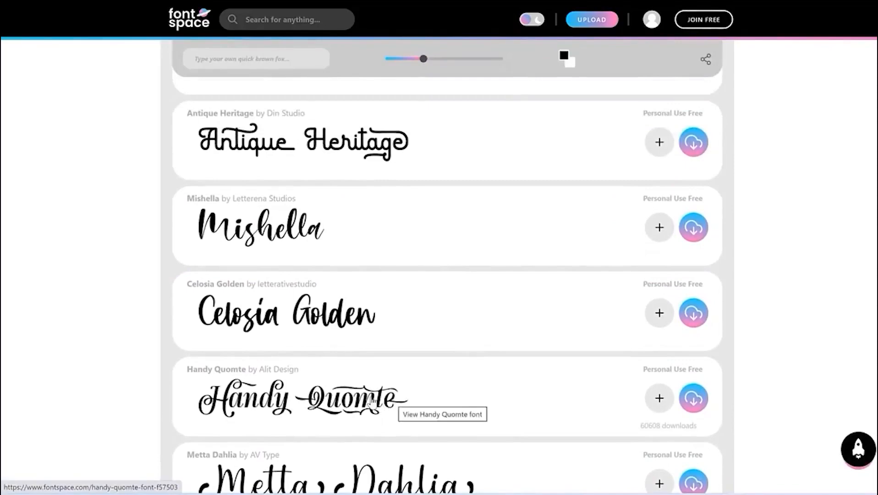
{"action": "left_click", "coordinate": [372, 402]}
Download the Handy Quomte zip and bring up its download options
{"action": "scroll", "coordinate": [572, 363], "scroll_direction": "down", "scroll_amount": 5}
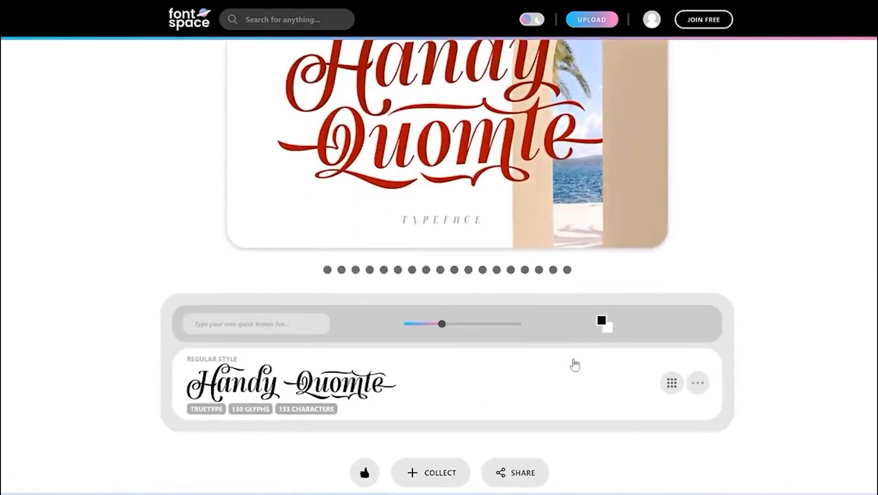
{"action": "scroll", "coordinate": [527, 211], "scroll_direction": "down", "scroll_amount": 7}
{"action": "scroll", "coordinate": [562, 165], "scroll_direction": "up", "scroll_amount": 10}
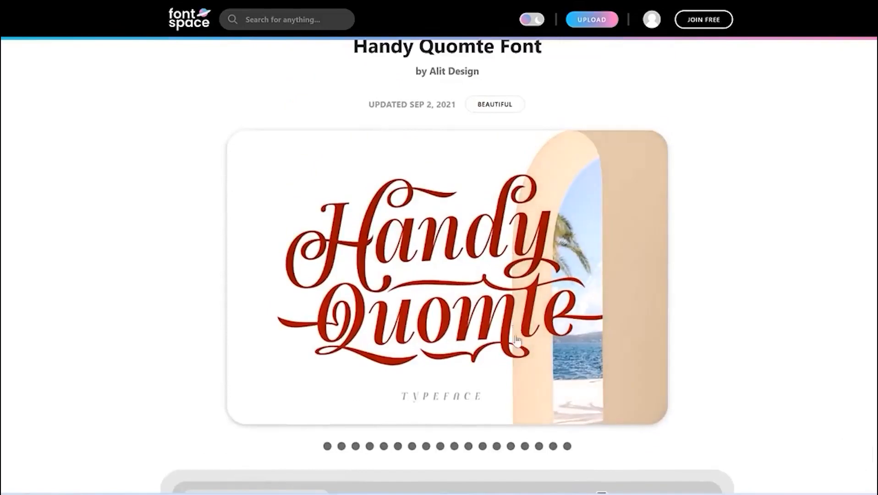
{"action": "scroll", "coordinate": [448, 304], "scroll_direction": "down", "scroll_amount": 4}
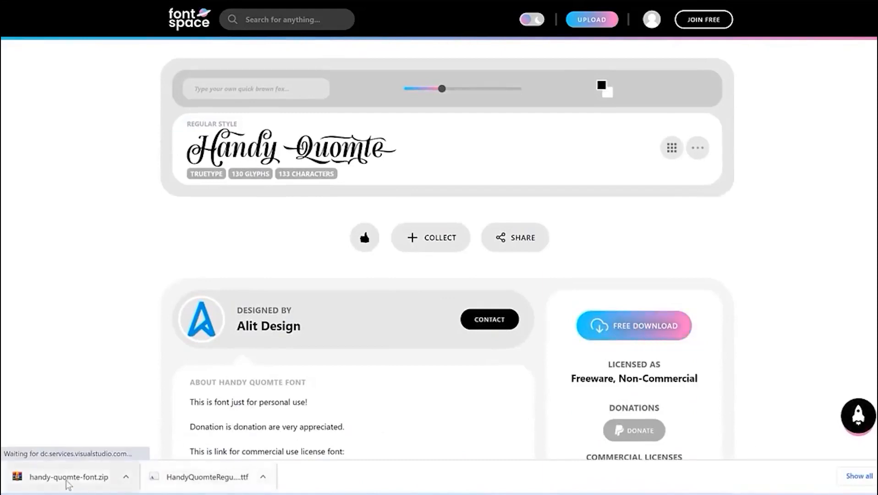
{"action": "left_click", "coordinate": [127, 477]}
Open the downloaded handy-quomte-font.zip from the Downloads folder in WinRAR
{"action": "left_click", "coordinate": [158, 438]}
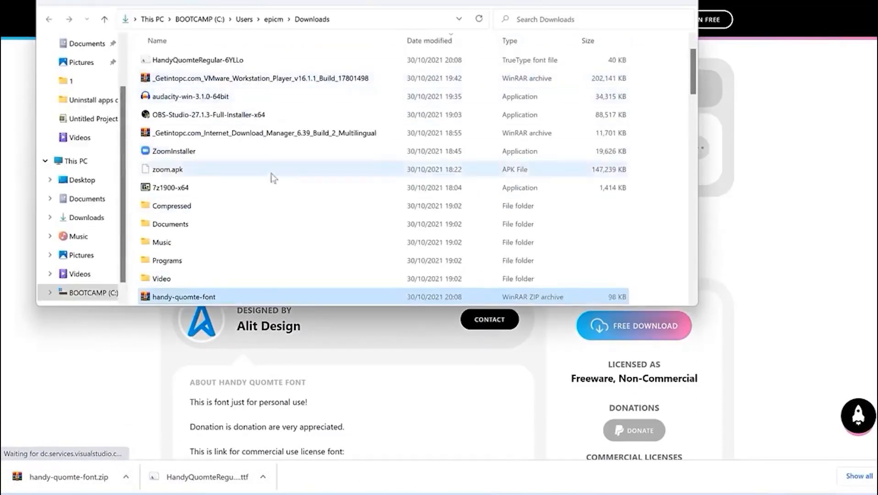
{"action": "right_click", "coordinate": [228, 300]}
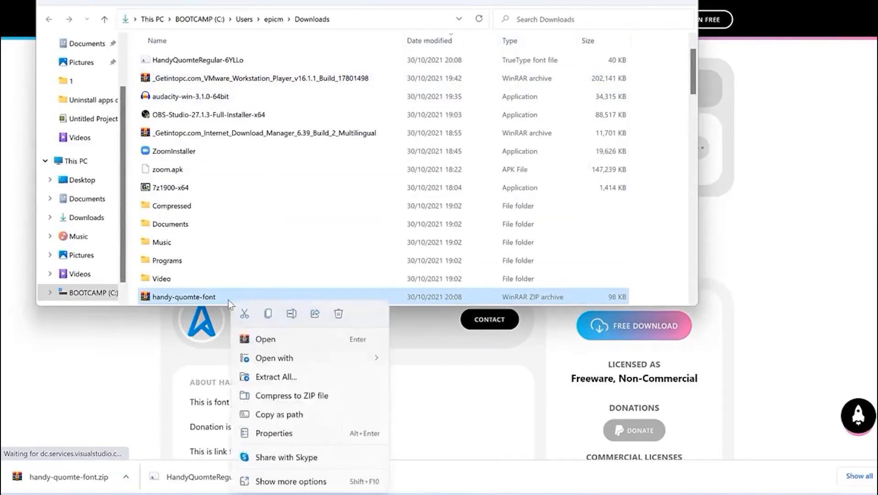
{"action": "left_click", "coordinate": [266, 340]}
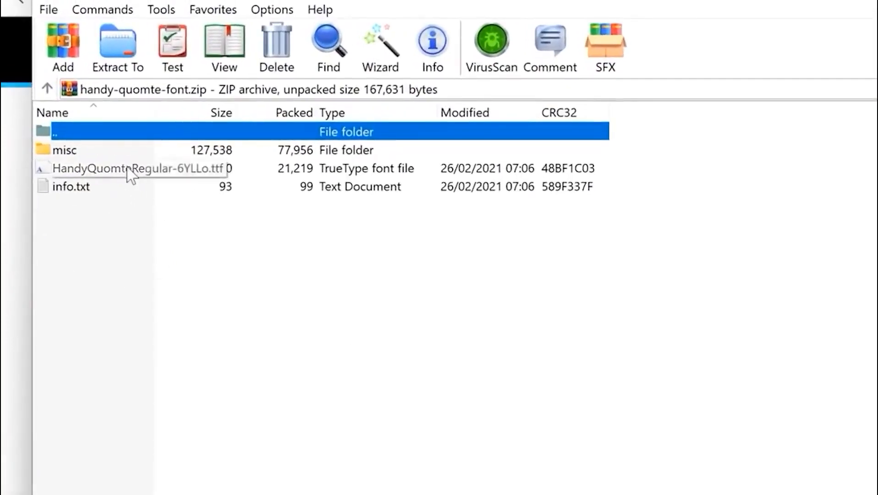
Extract the archive's files into a new 'Fonts on Word' folder under Videos
{"action": "left_click", "coordinate": [117, 62]}
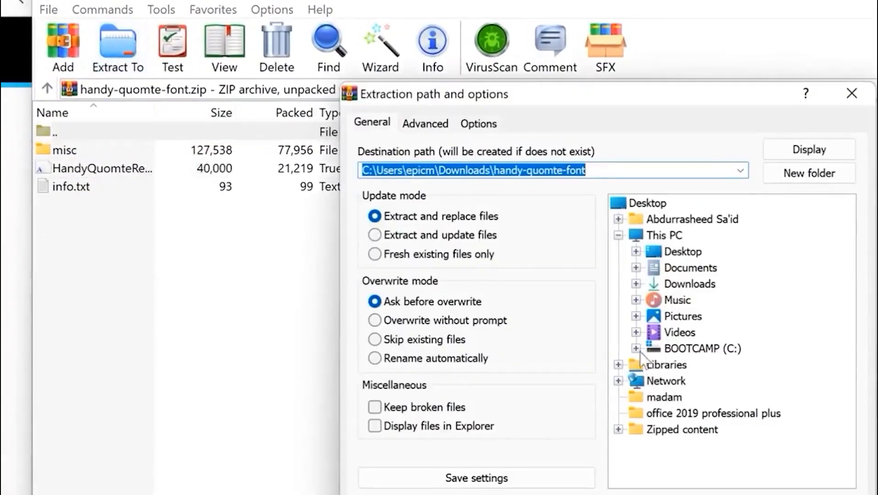
{"action": "left_click", "coordinate": [634, 332]}
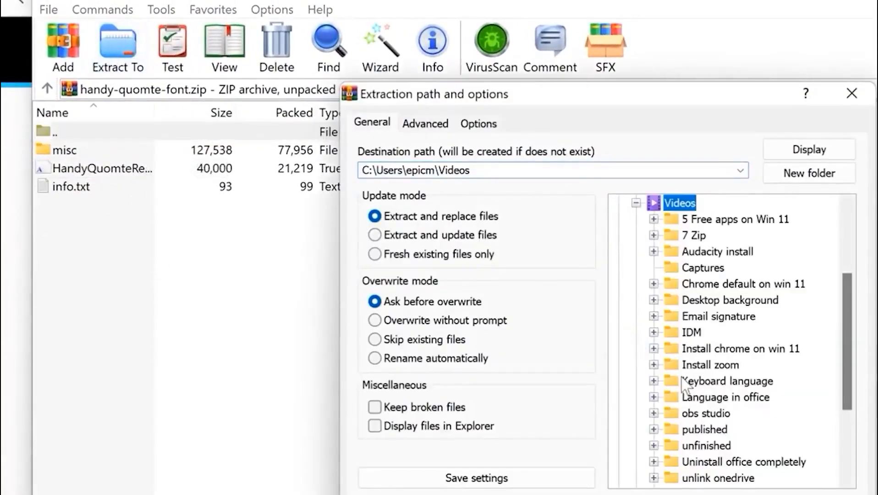
{"action": "left_click", "coordinate": [792, 178]}
{"action": "type", "text": "Fo"}
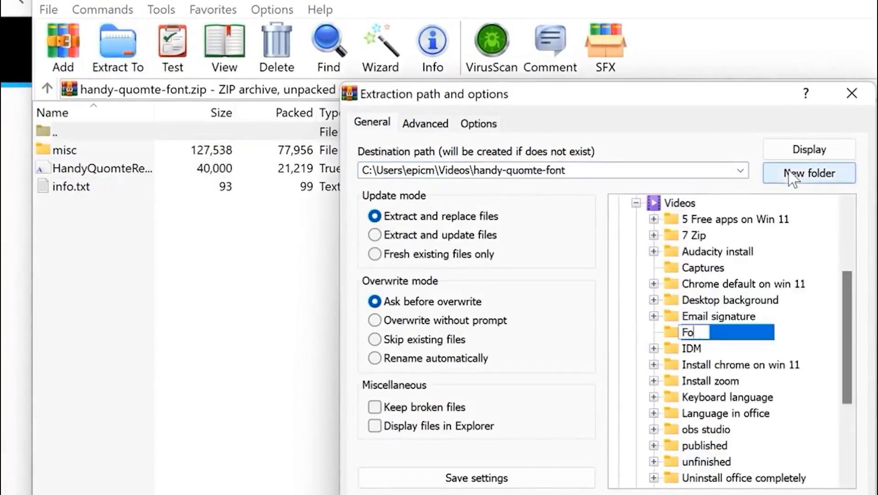
{"action": "type", "text": "nts on Word"}
{"action": "key", "text": "Return"}
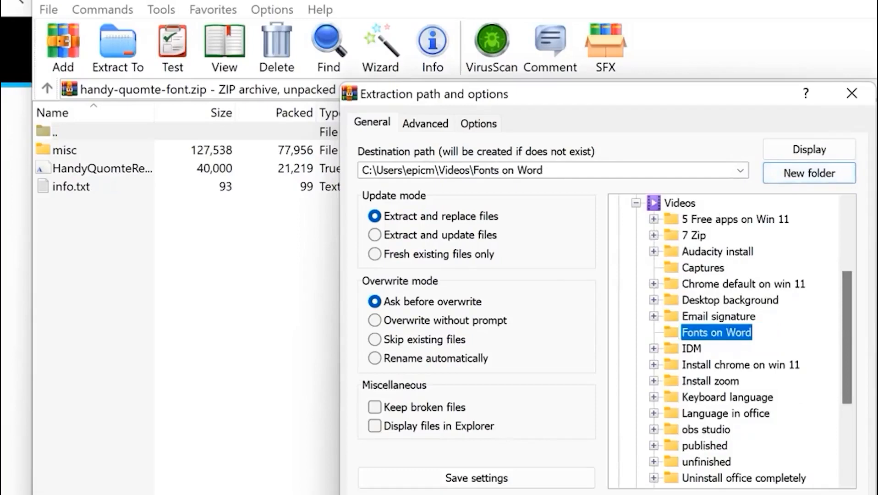
{"action": "left_click", "coordinate": [662, 494]}
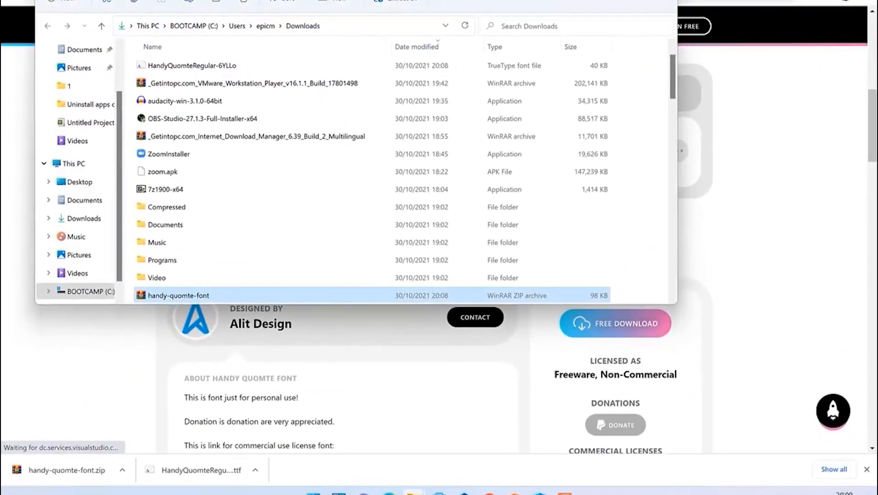
Open Videos > Fonts on Word, then launch Control Panel from a Start search for 'cont'
{"action": "left_click", "coordinate": [77, 273]}
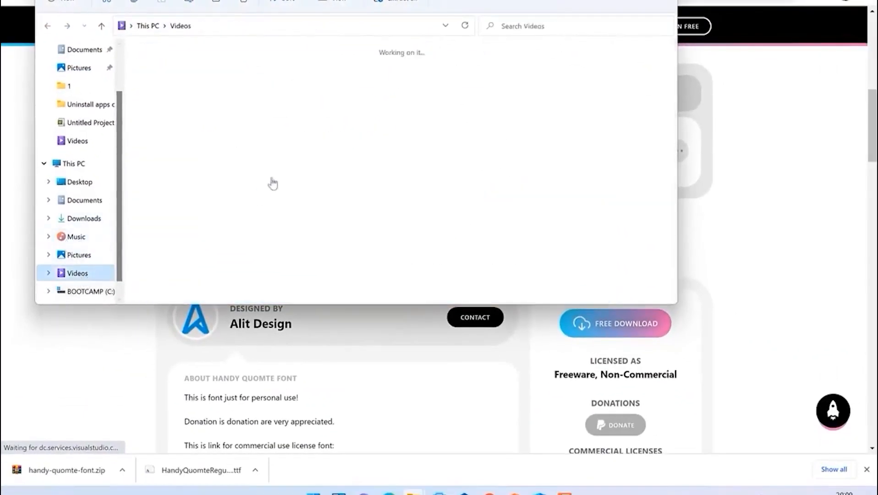
{"action": "double_click", "coordinate": [644, 83]}
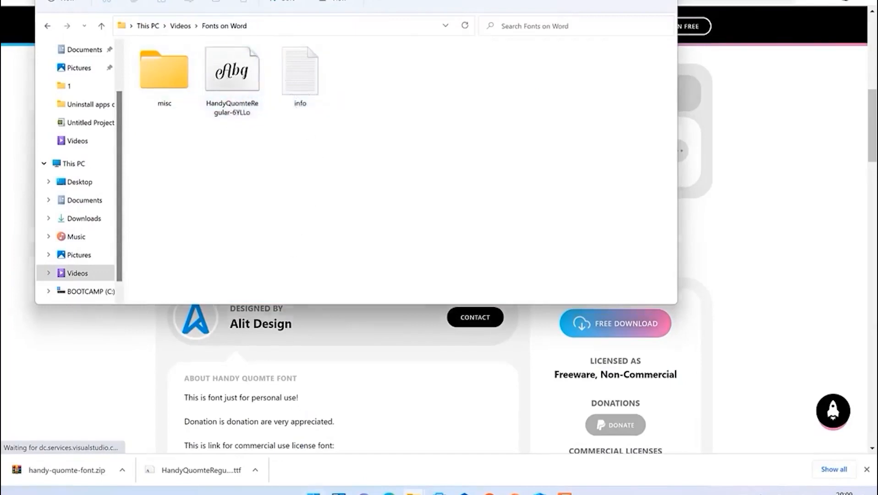
{"action": "key", "text": "super"}
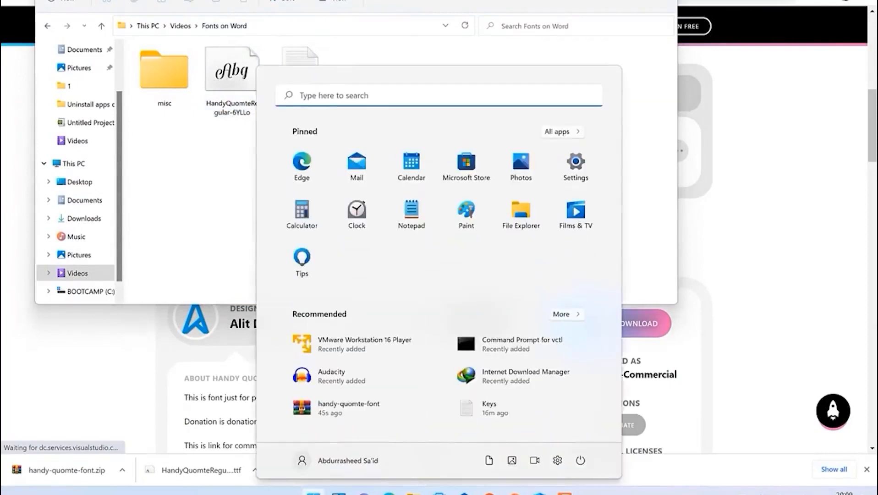
{"action": "type", "text": "cont"}
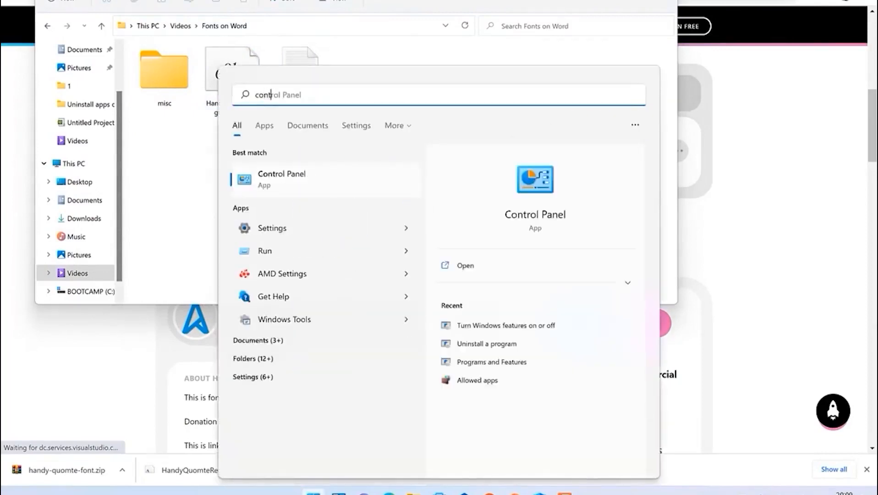
{"action": "left_click", "coordinate": [300, 176]}
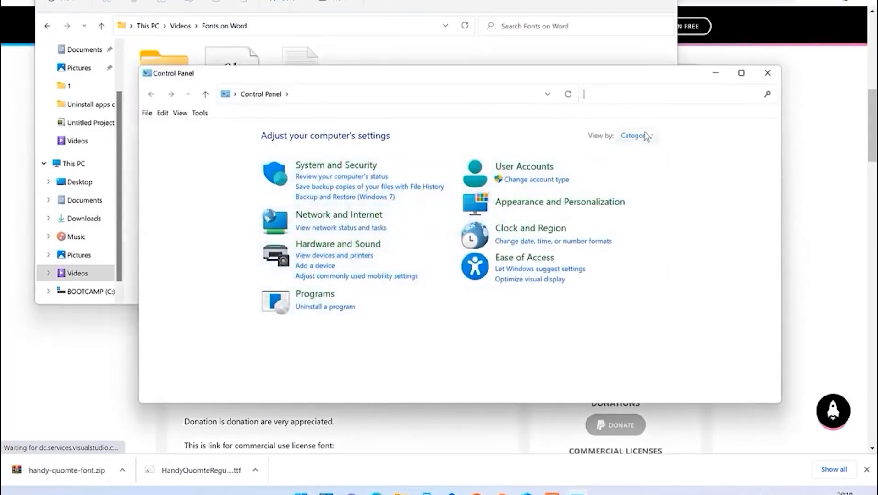
Switch Control Panel to Large icons view and open Fonts
{"action": "left_click", "coordinate": [646, 136]}
{"action": "left_click", "coordinate": [651, 167]}
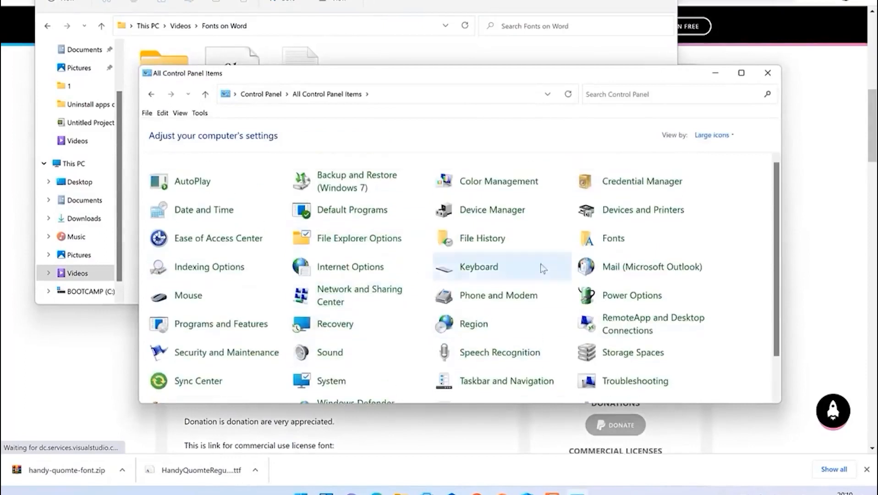
{"action": "left_click", "coordinate": [731, 136]}
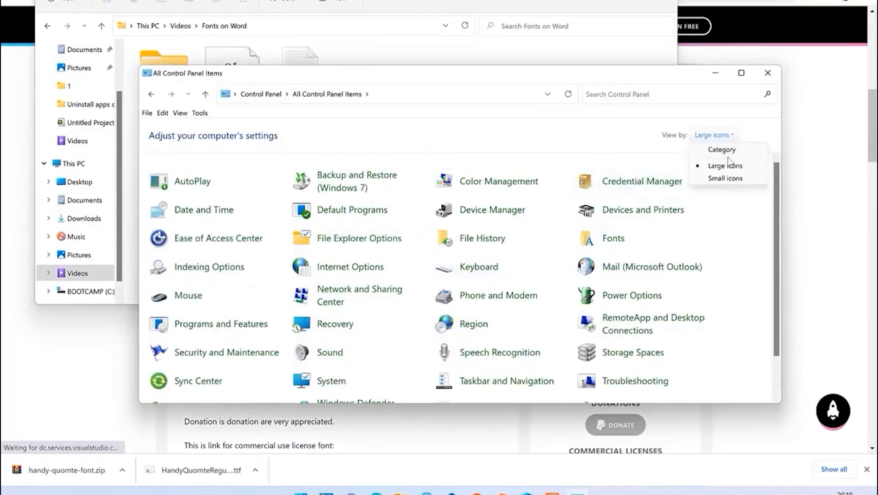
{"action": "left_click", "coordinate": [724, 150]}
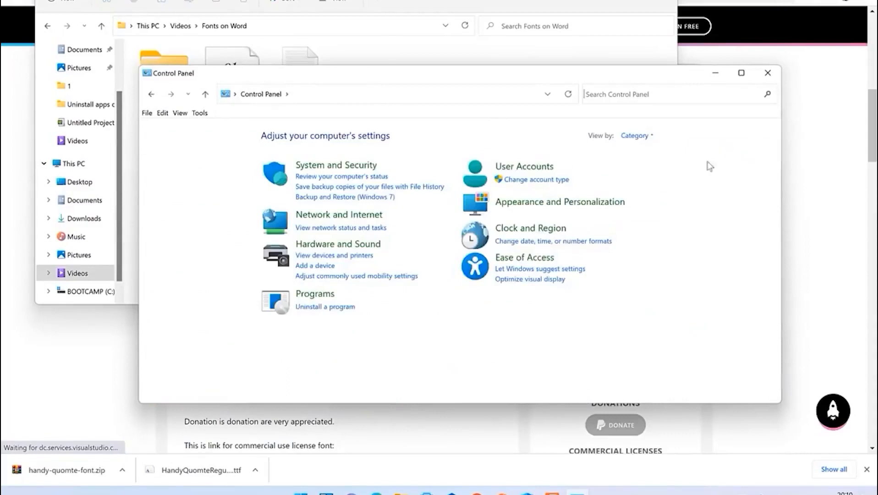
{"action": "left_click", "coordinate": [637, 137]}
{"action": "left_click", "coordinate": [660, 167]}
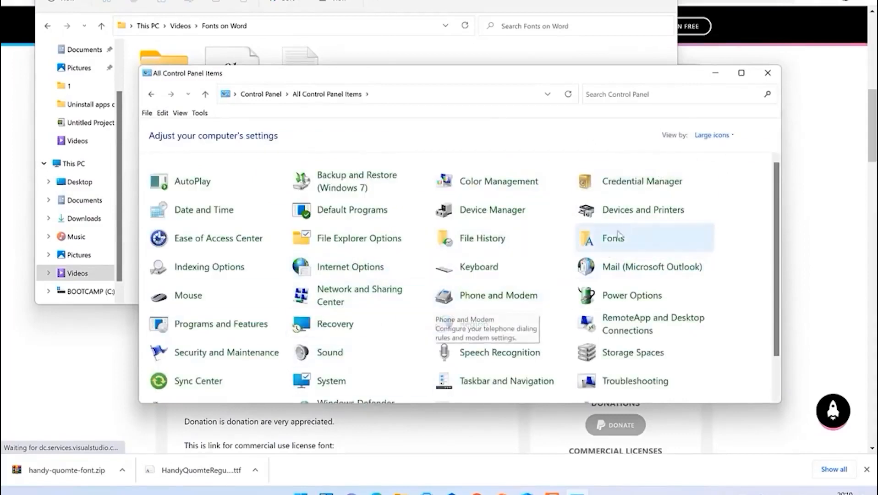
{"action": "left_click", "coordinate": [610, 245]}
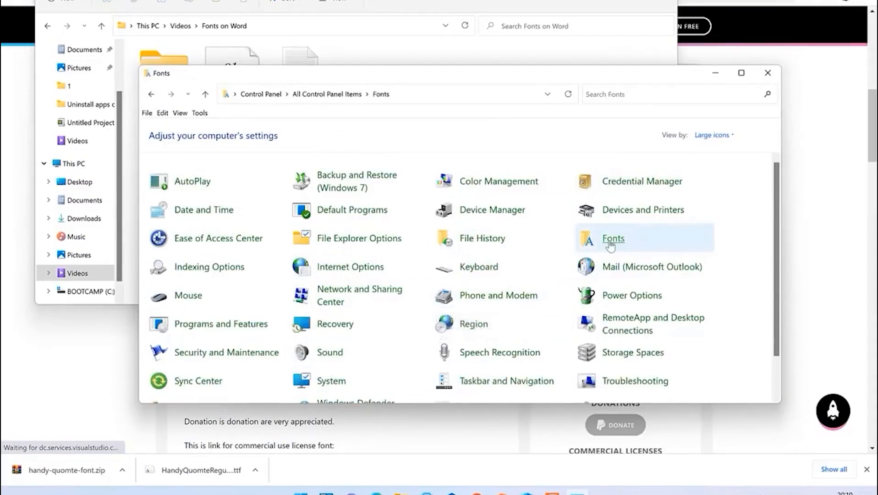
Drag HandyQuomteRegular-6YLLo.ttf from Fonts on Word into Fonts, then close the Fonts window
{"action": "scroll", "coordinate": [486, 234], "scroll_direction": "down", "scroll_amount": 10}
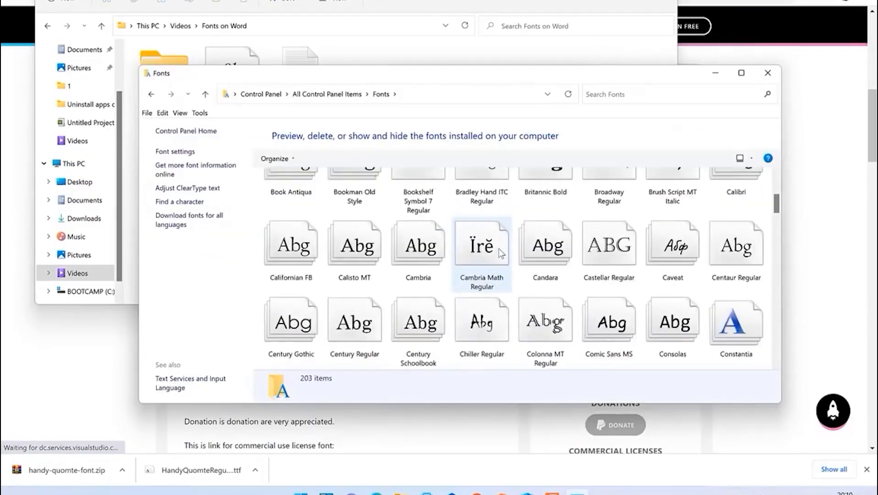
{"action": "scroll", "coordinate": [502, 254], "scroll_direction": "down", "scroll_amount": 10}
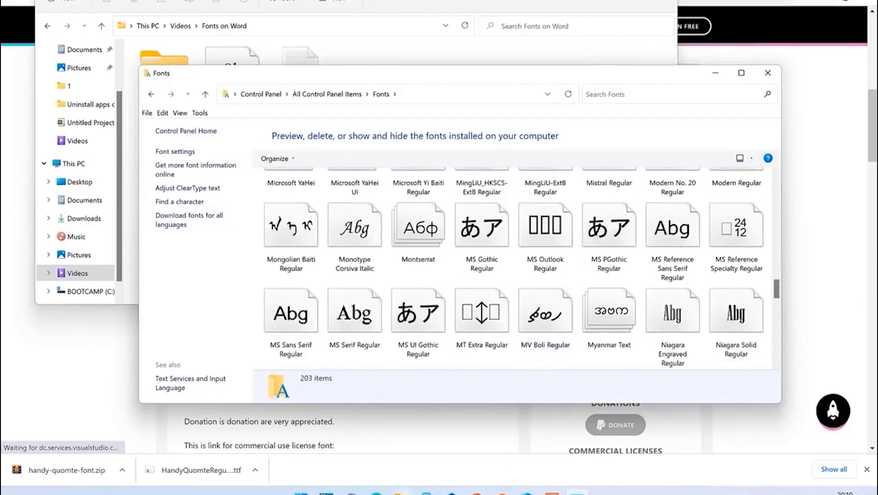
{"action": "left_click", "coordinate": [402, 493]}
{"action": "left_click", "coordinate": [419, 476]}
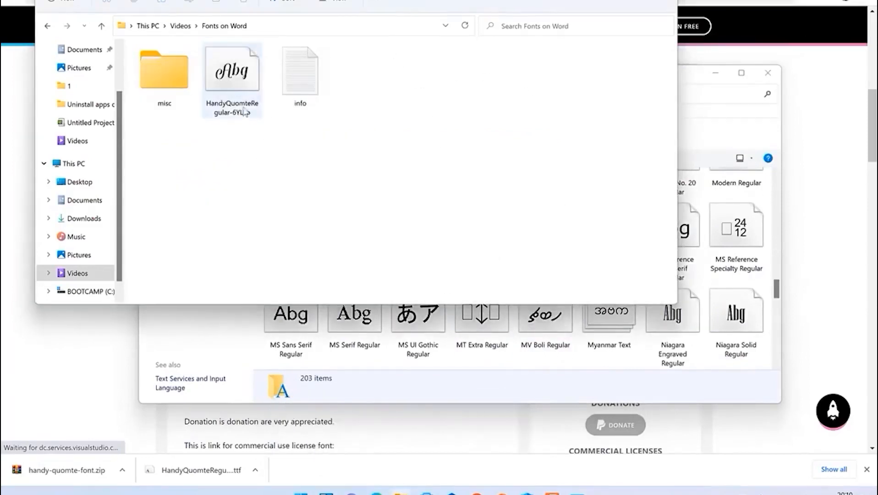
{"action": "left_click_drag", "start_coordinate": [226, 78], "coordinate": [701, 261]}
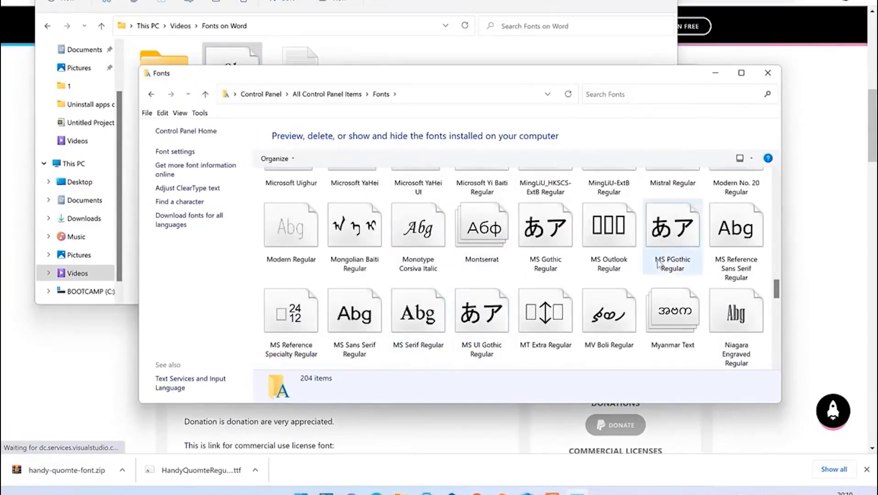
{"action": "scroll", "coordinate": [672, 275], "scroll_direction": "up", "scroll_amount": 8}
{"action": "scroll", "coordinate": [673, 266], "scroll_direction": "down", "scroll_amount": 2}
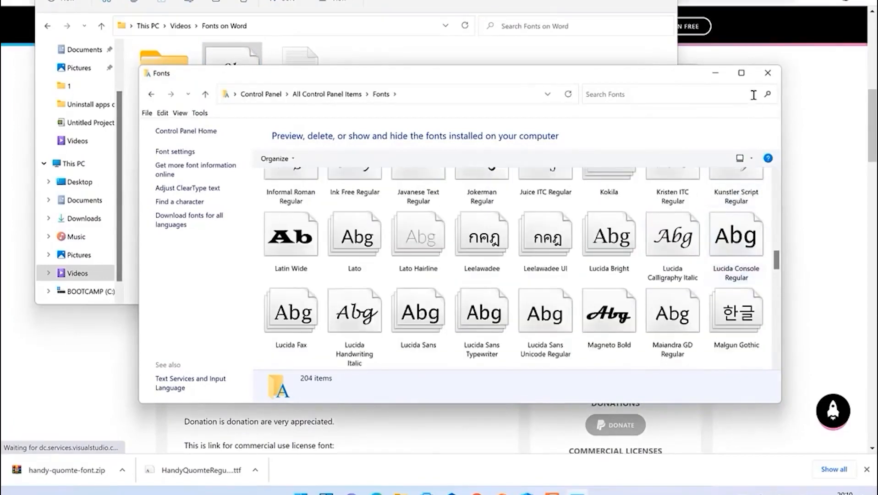
{"action": "left_click", "coordinate": [767, 73]}
Close the Fonts on Word folder and start Word with a blank document
{"action": "left_click", "coordinate": [663, 0]}
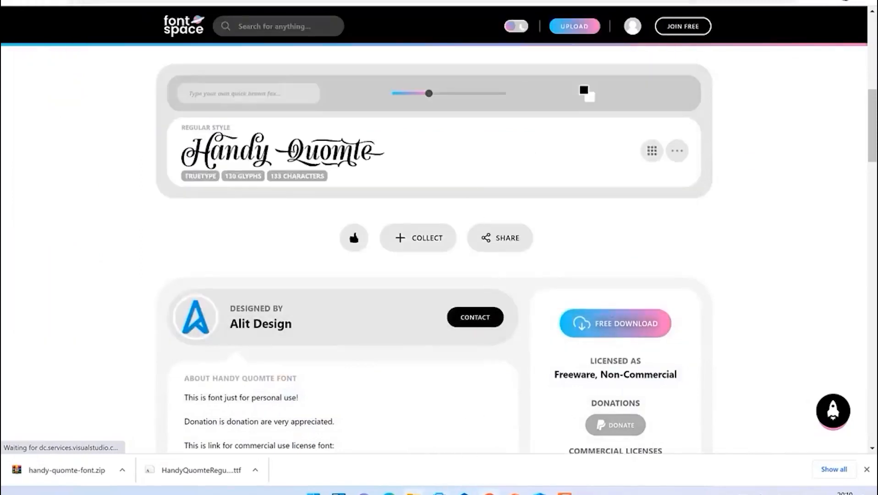
{"action": "left_click", "coordinate": [313, 492]}
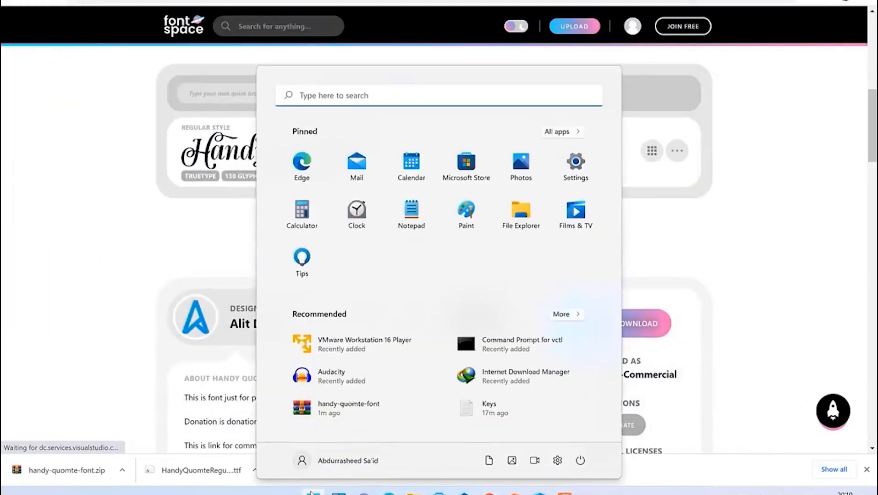
{"action": "type", "text": "word"}
{"action": "left_click", "coordinate": [365, 180]}
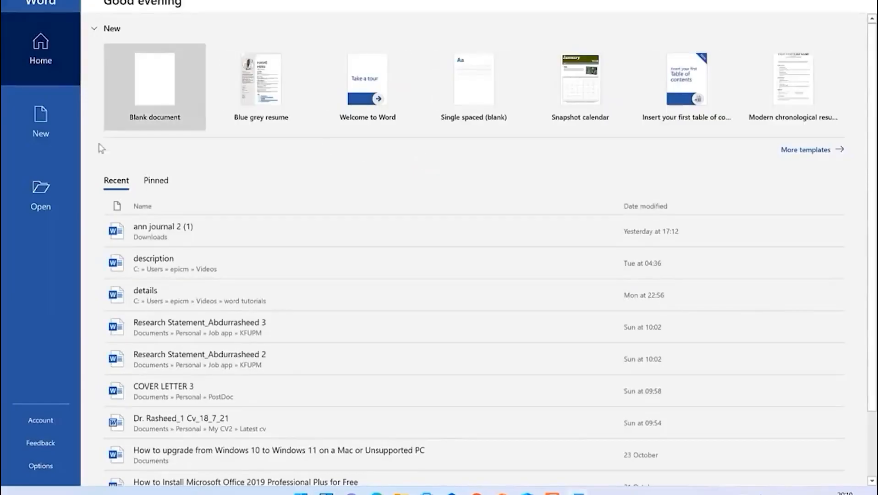
{"action": "left_click", "coordinate": [114, 95]}
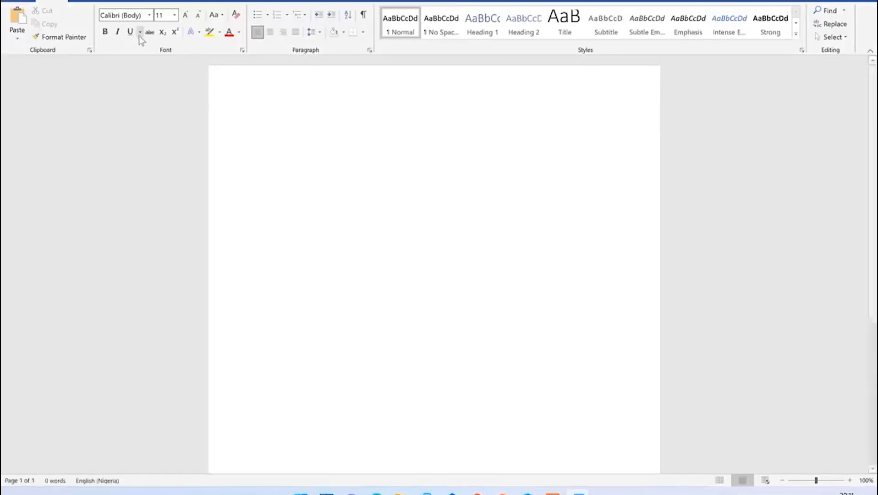
Scroll the Font name list down to find Handy Quomte
{"action": "left_click", "coordinate": [148, 16]}
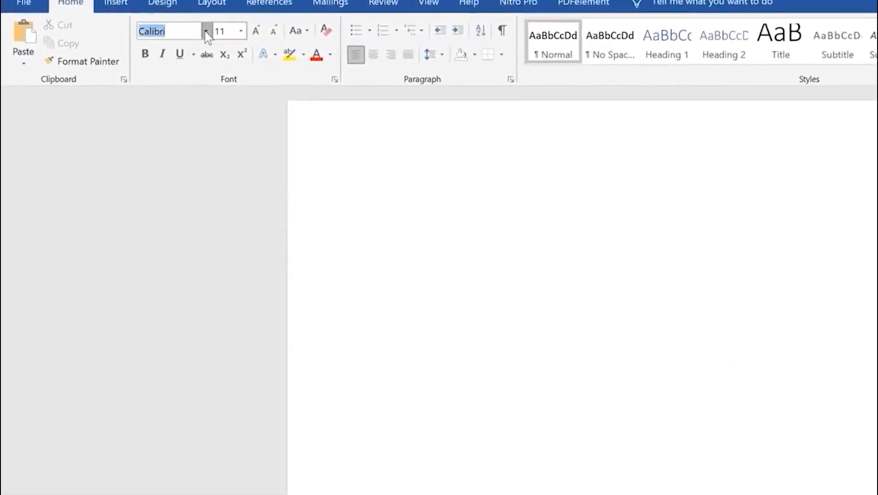
{"action": "left_click", "coordinate": [205, 31]}
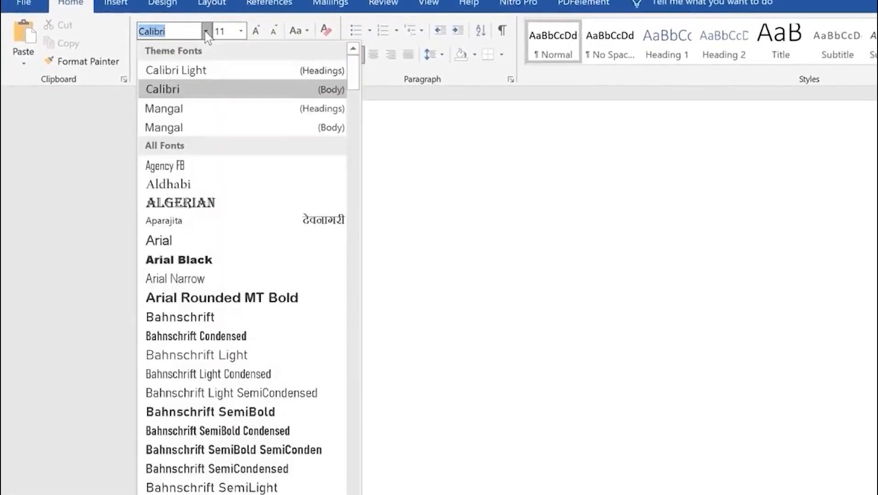
{"action": "scroll", "coordinate": [176, 429], "scroll_direction": "down", "scroll_amount": 9}
{"action": "scroll", "coordinate": [176, 429], "scroll_direction": "down", "scroll_amount": 20}
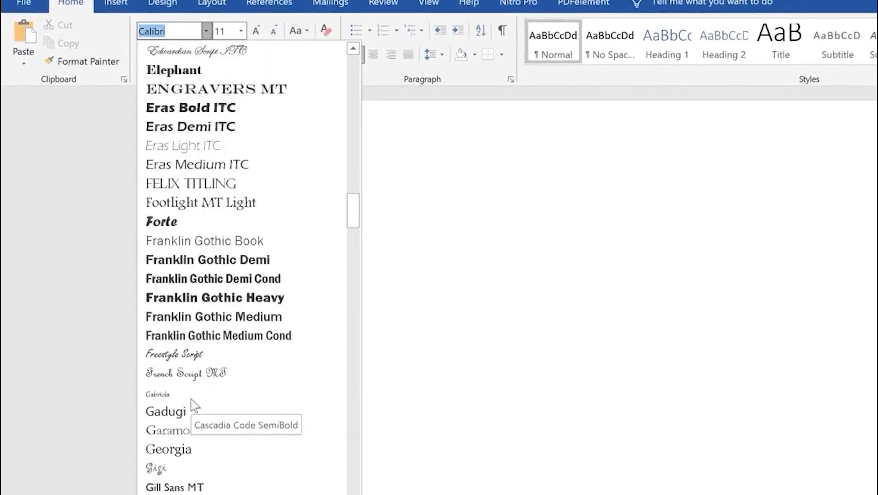
{"action": "scroll", "coordinate": [191, 400], "scroll_direction": "down", "scroll_amount": 5}
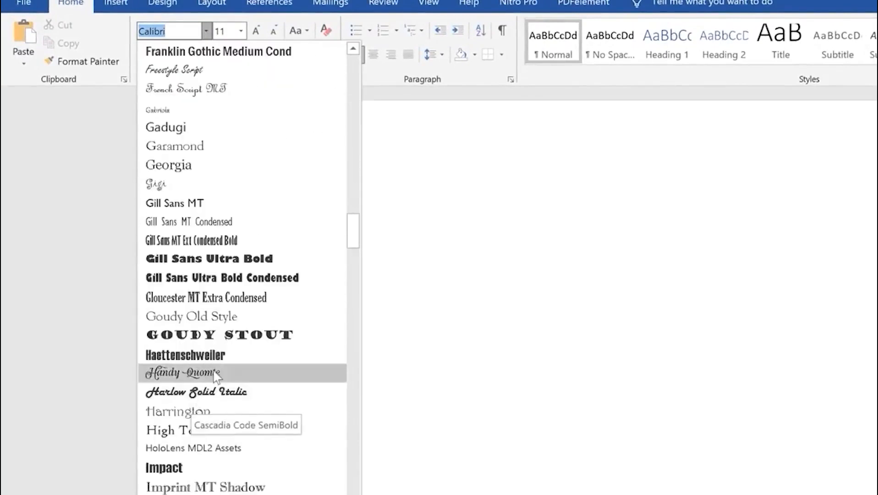
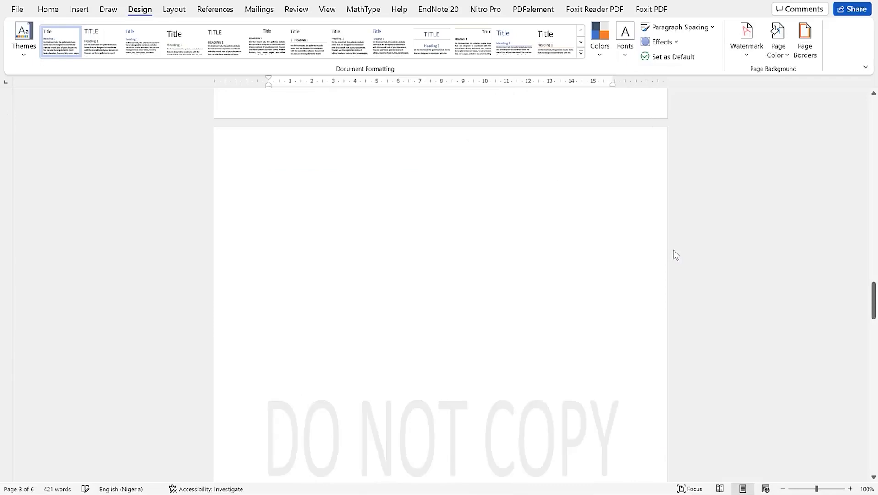
Replace the DO NOT COPY watermark with the DRAFT 2 watermark
{"action": "scroll", "coordinate": [532, 350], "scroll_direction": "down", "scroll_amount": 3}
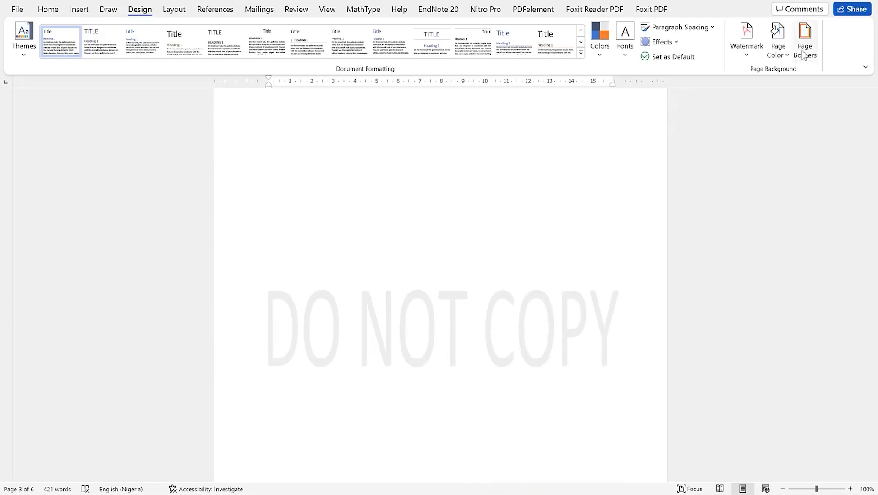
{"action": "left_click", "coordinate": [746, 46]}
{"action": "left_click", "coordinate": [753, 365]}
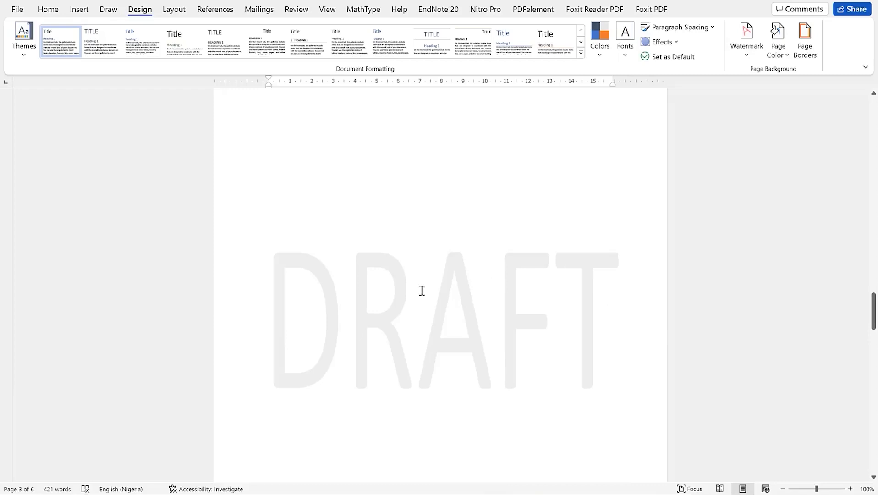
Open Custom Watermark from the Watermark gallery to reach the Printed Watermark dialog
{"action": "left_click", "coordinate": [748, 54]}
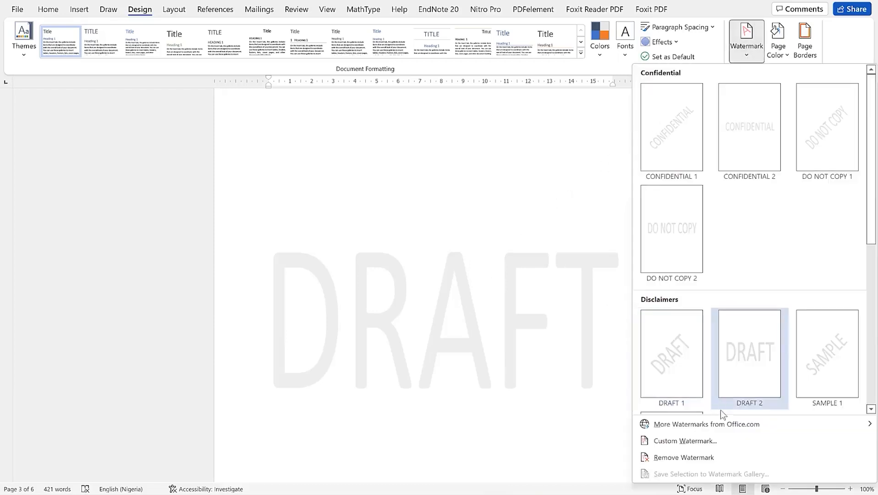
{"action": "mouse_move", "coordinate": [711, 432]}
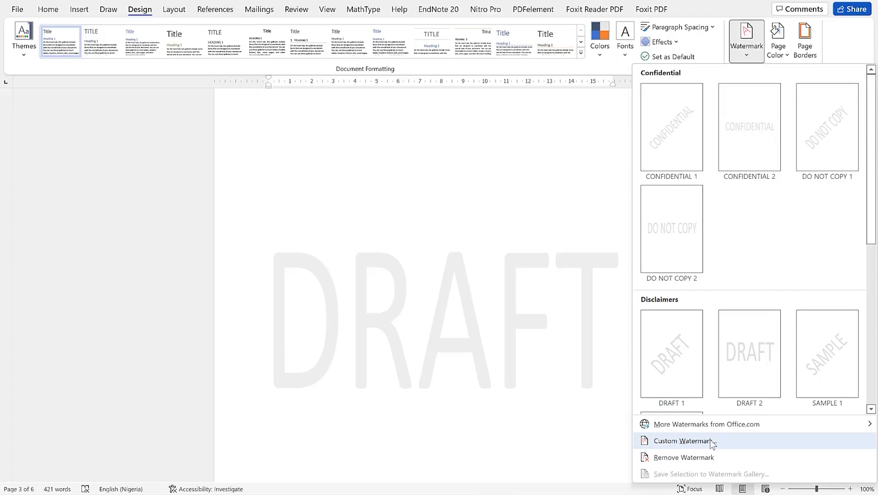
{"action": "left_click", "coordinate": [682, 441]}
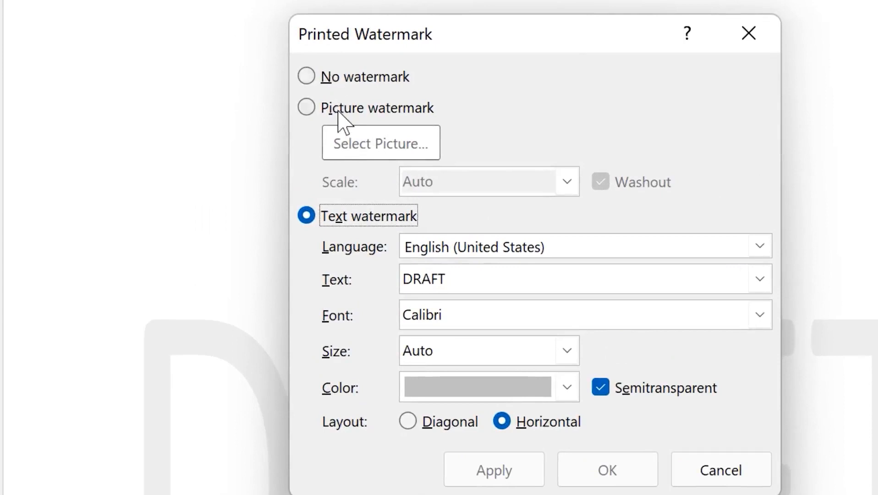
Make greenshot-logo from the Pictures folder a washed-out picture watermark at Auto scale
{"action": "left_click", "coordinate": [338, 113]}
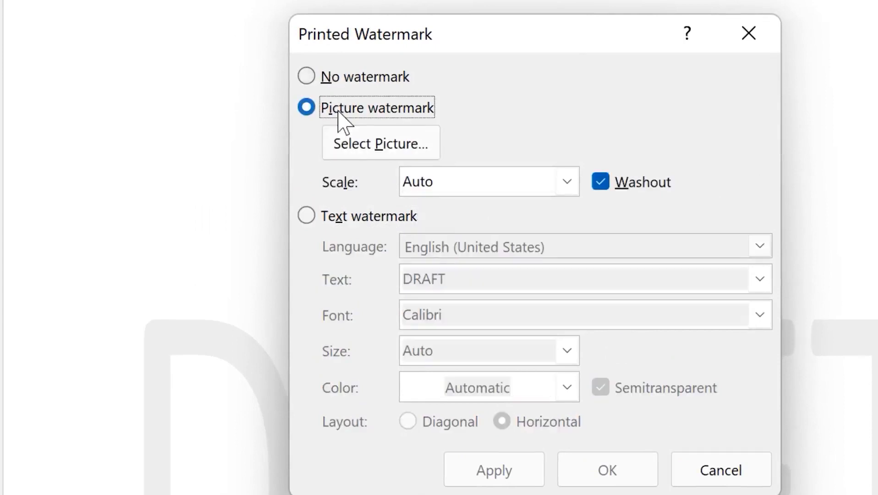
{"action": "left_click", "coordinate": [417, 146]}
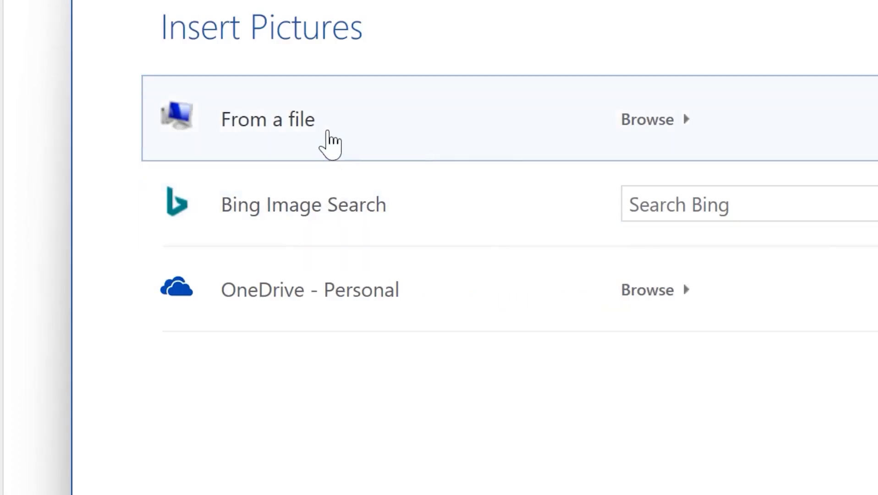
{"action": "key", "text": "Escape"}
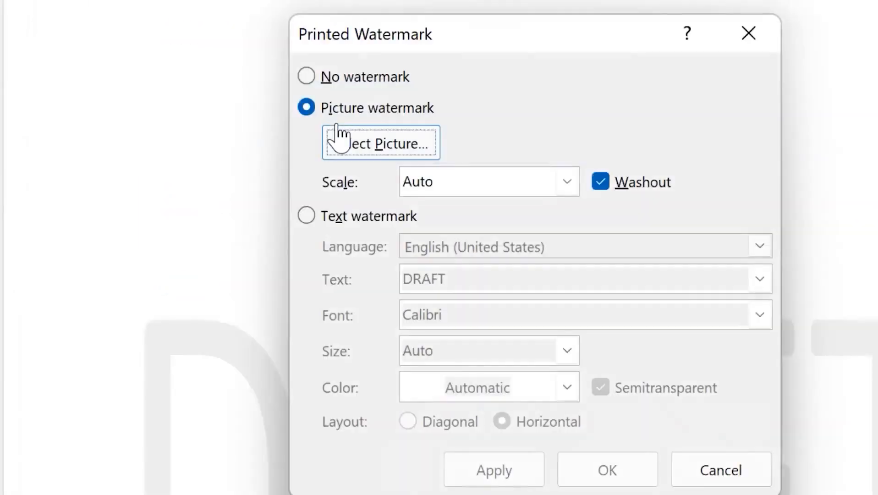
{"action": "left_click", "coordinate": [337, 136]}
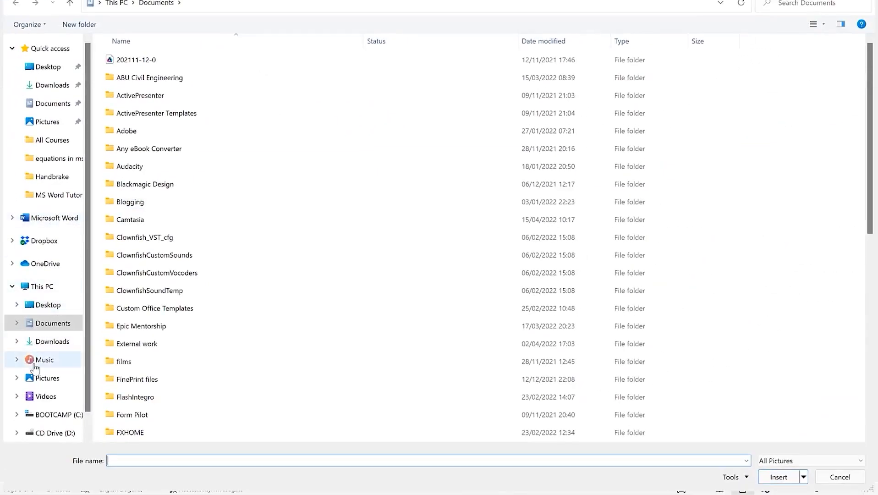
{"action": "left_click", "coordinate": [50, 382]}
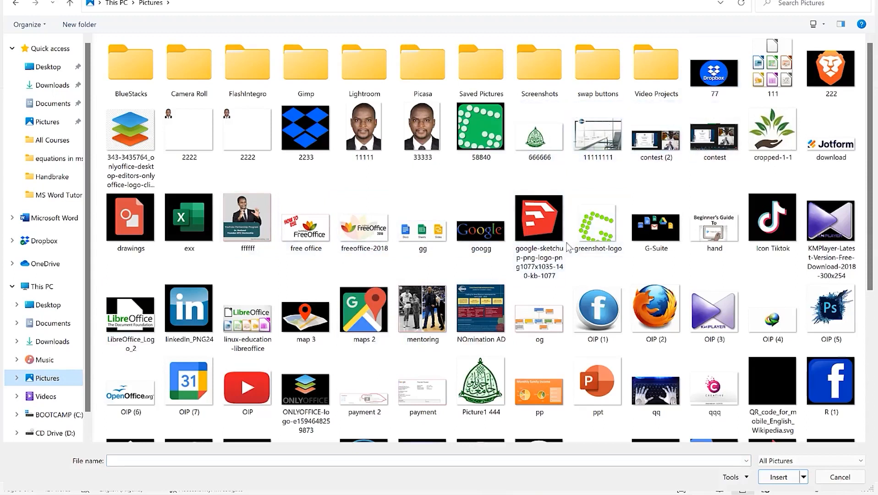
{"action": "left_click", "coordinate": [595, 226]}
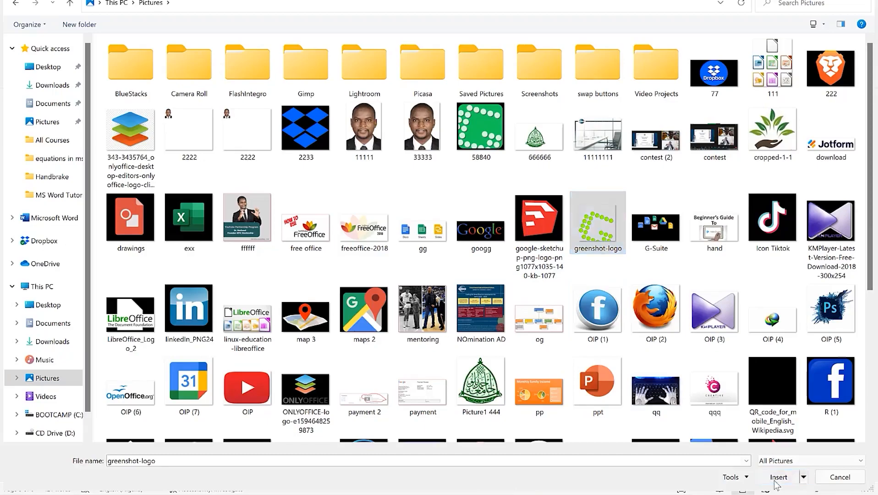
{"action": "left_click", "coordinate": [778, 477]}
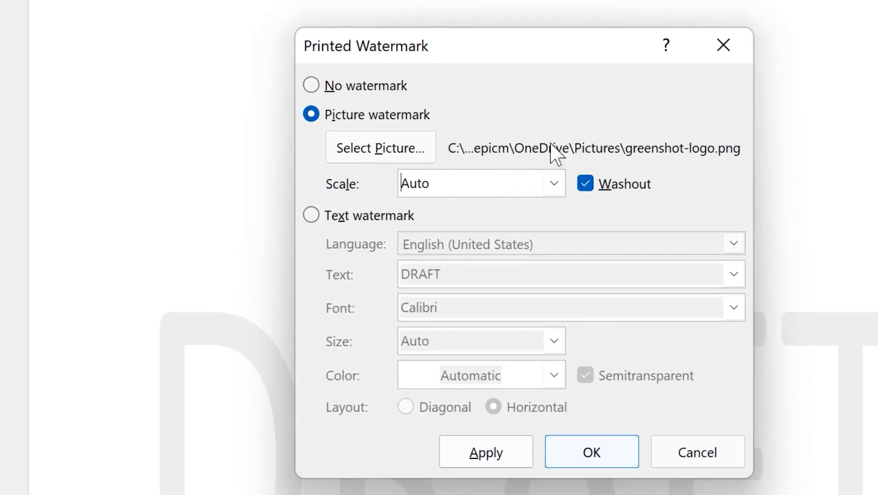
{"action": "left_click", "coordinate": [556, 185]}
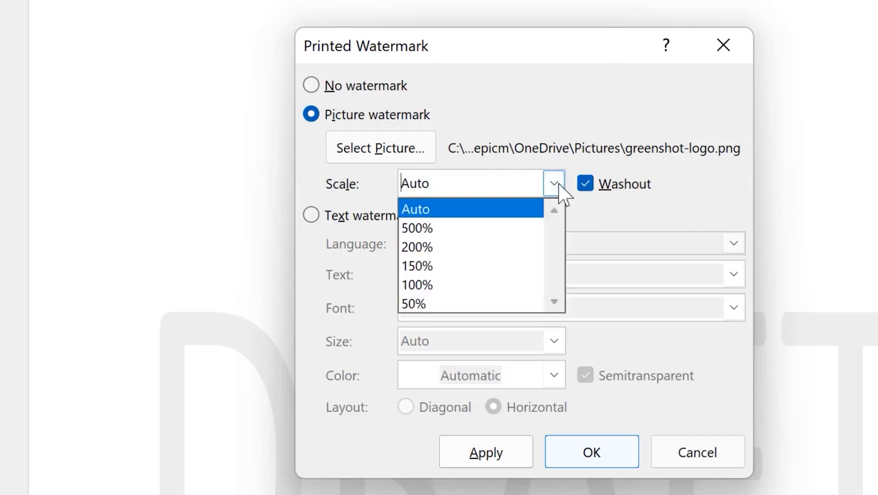
{"action": "left_click", "coordinate": [616, 130]}
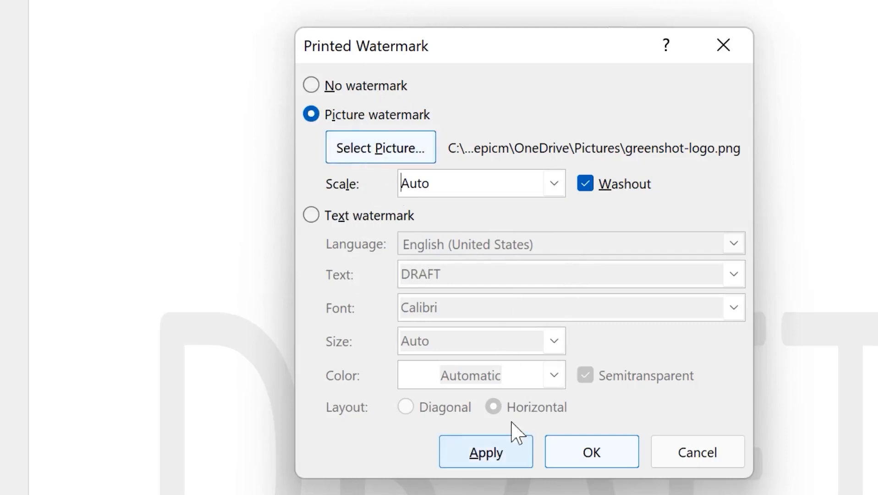
{"action": "left_click", "coordinate": [589, 448]}
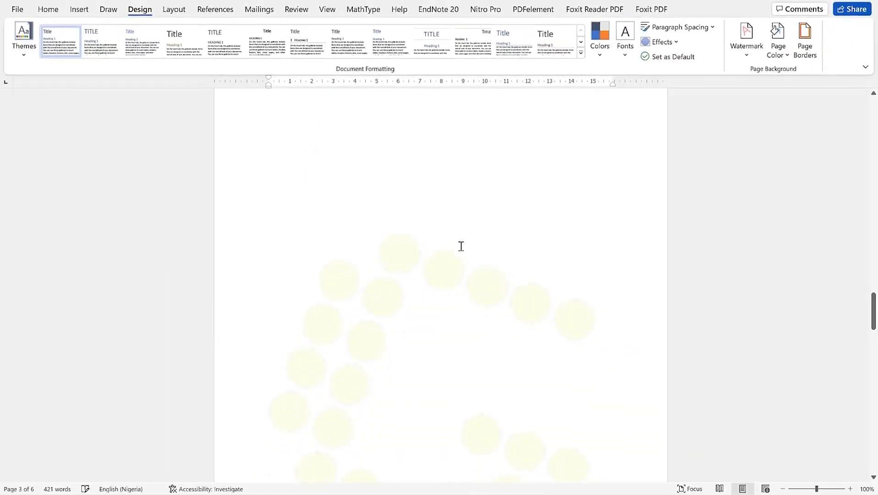
Switch the custom watermark to a text watermark reading 'Strictly confidential'
{"action": "scroll", "coordinate": [468, 189], "scroll_direction": "down", "scroll_amount": 1}
{"action": "left_click", "coordinate": [754, 57]}
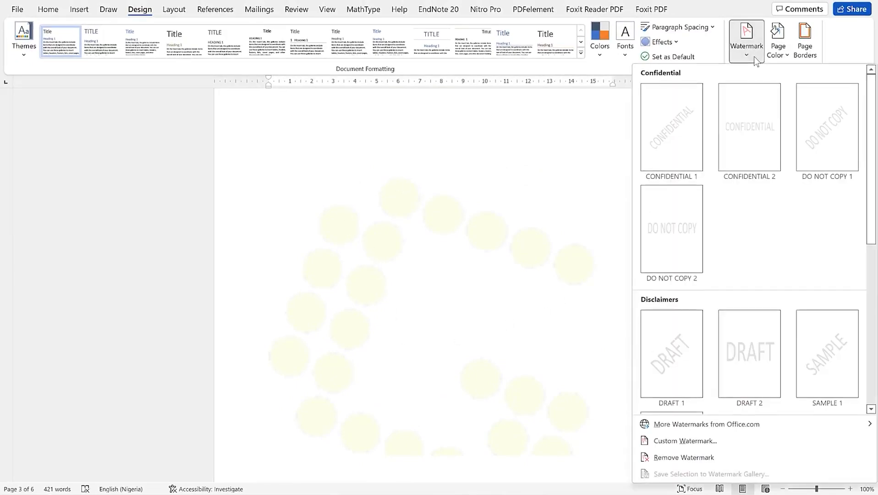
{"action": "left_click", "coordinate": [728, 441]}
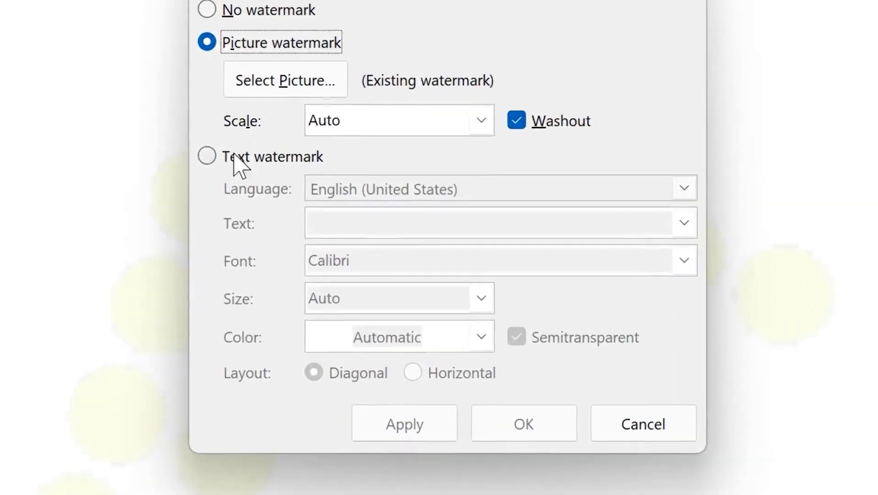
{"action": "left_click", "coordinate": [354, 209]}
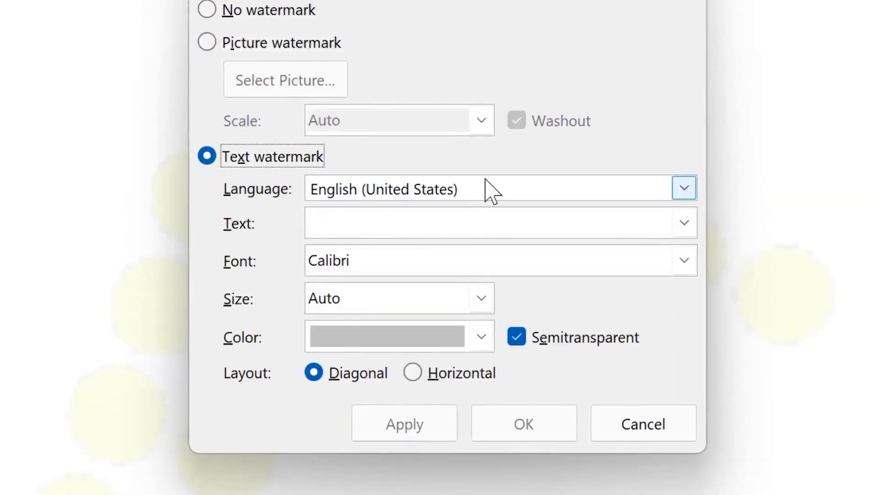
{"action": "left_click", "coordinate": [684, 188]}
{"action": "left_click", "coordinate": [616, 198]}
{"action": "left_click", "coordinate": [623, 224]}
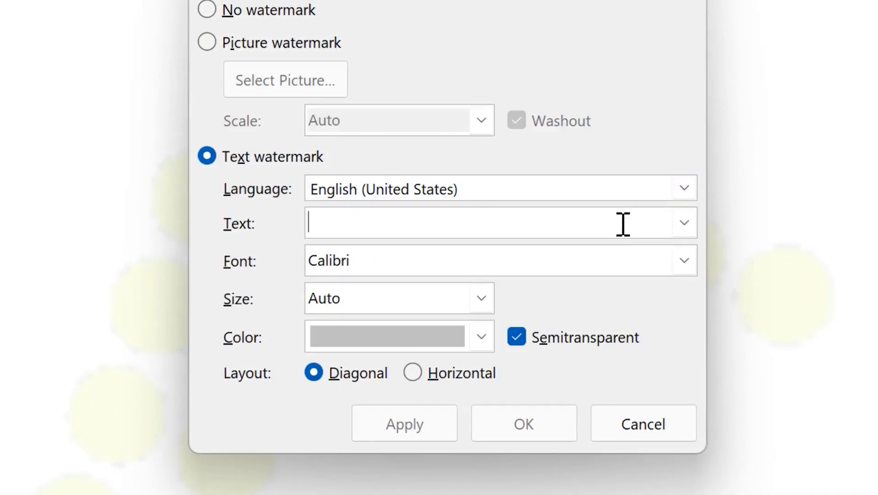
{"action": "type", "text": "Stri"}
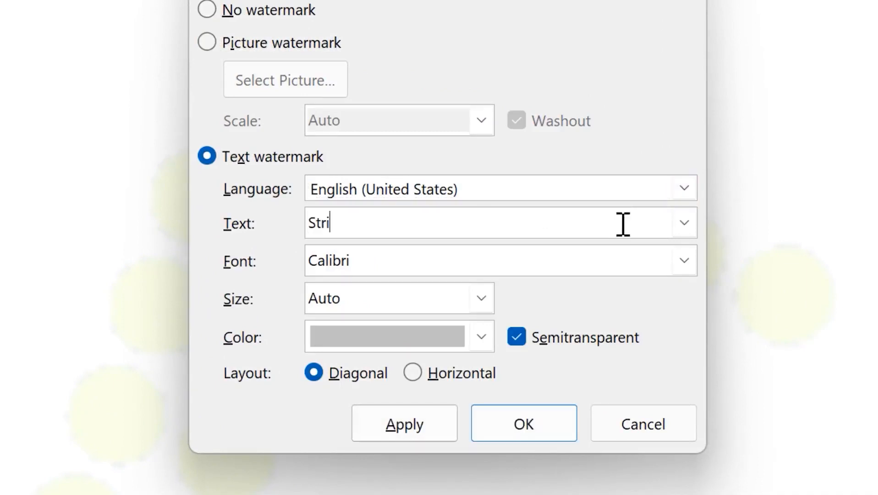
{"action": "type", "text": "ctly confidential"}
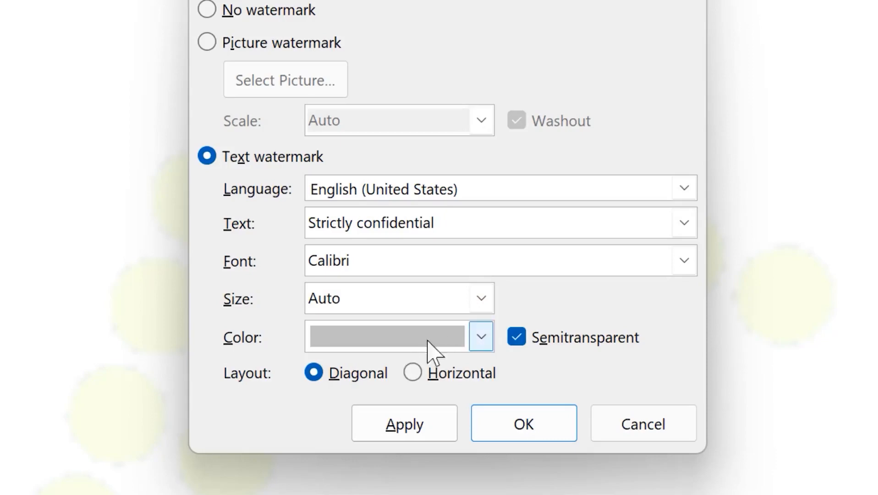
Color the watermark red, keep it semitransparent, lay it out horizontally and apply
{"action": "left_click", "coordinate": [480, 341]}
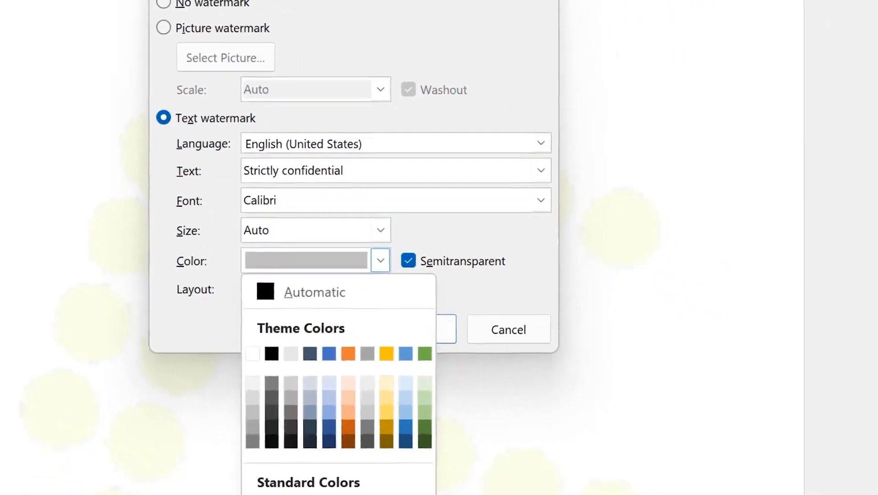
{"action": "left_click", "coordinate": [252, 494]}
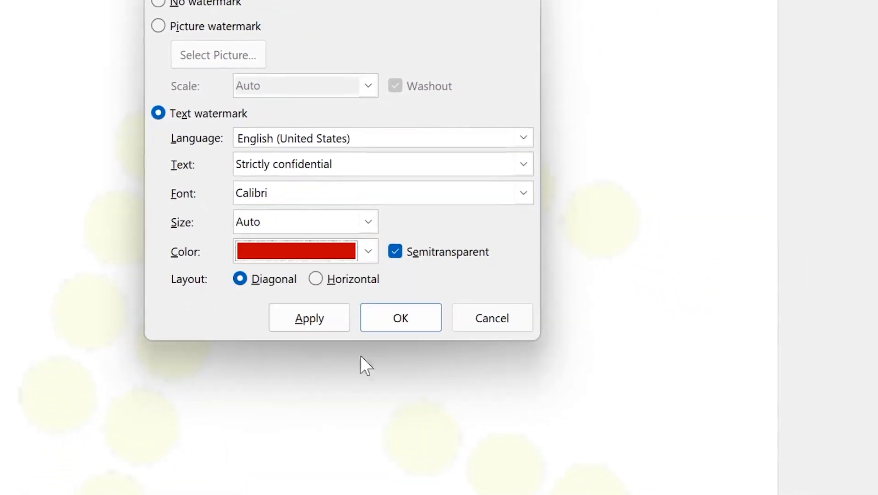
{"action": "left_click", "coordinate": [304, 327]}
{"action": "left_click", "coordinate": [330, 321]}
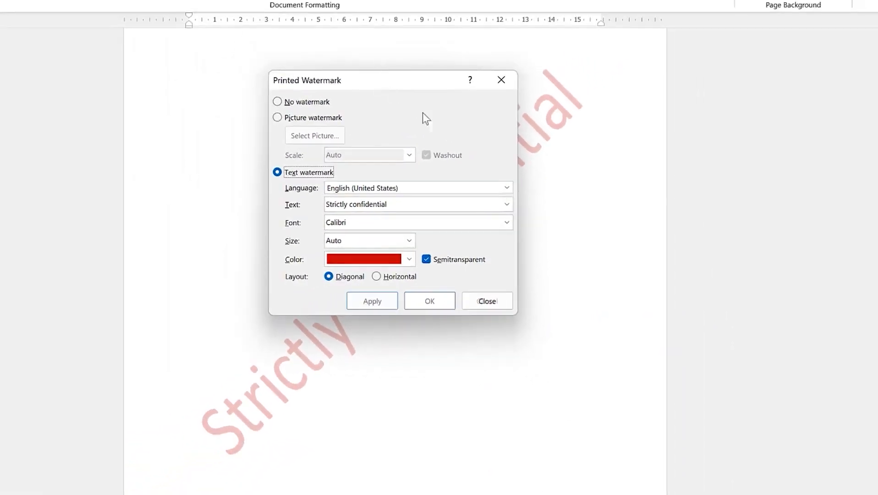
{"action": "left_click_drag", "start_coordinate": [426, 80], "coordinate": [525, 145]}
{"action": "left_click", "coordinate": [571, 320]}
{"action": "left_click", "coordinate": [523, 360]}
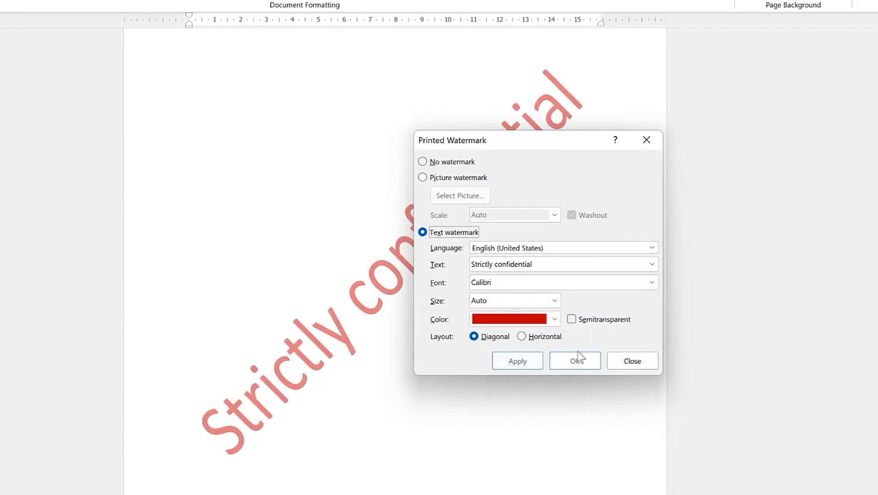
{"action": "left_click", "coordinate": [572, 319]}
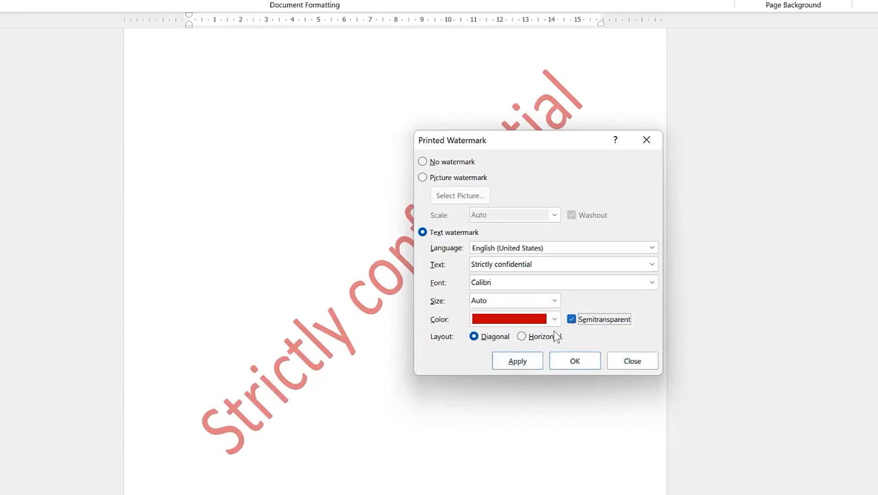
{"action": "left_click", "coordinate": [518, 360]}
{"action": "left_click", "coordinate": [522, 336]}
{"action": "left_click", "coordinate": [526, 364]}
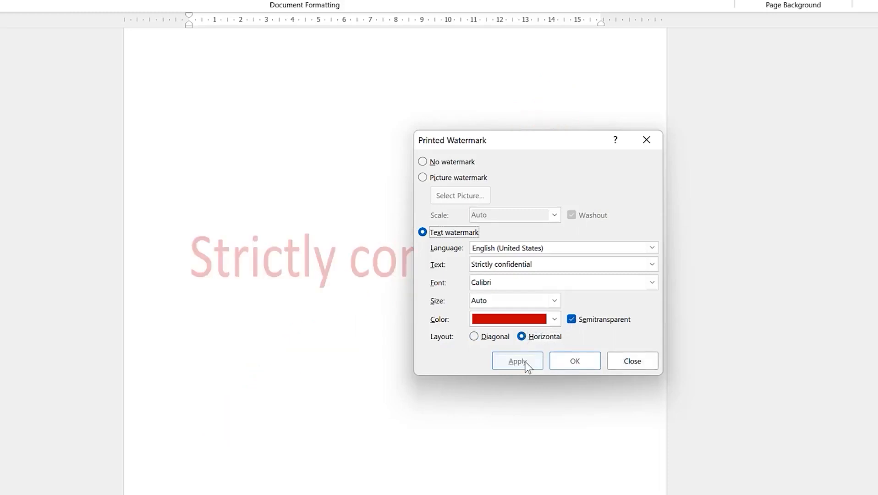
{"action": "left_click", "coordinate": [645, 140]}
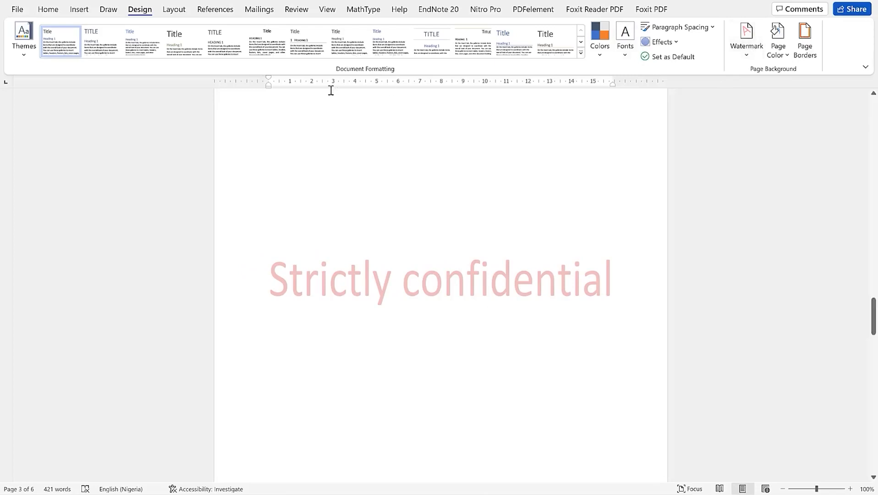
Remove the watermark from the document via Design > Watermark
{"action": "left_click", "coordinate": [745, 52]}
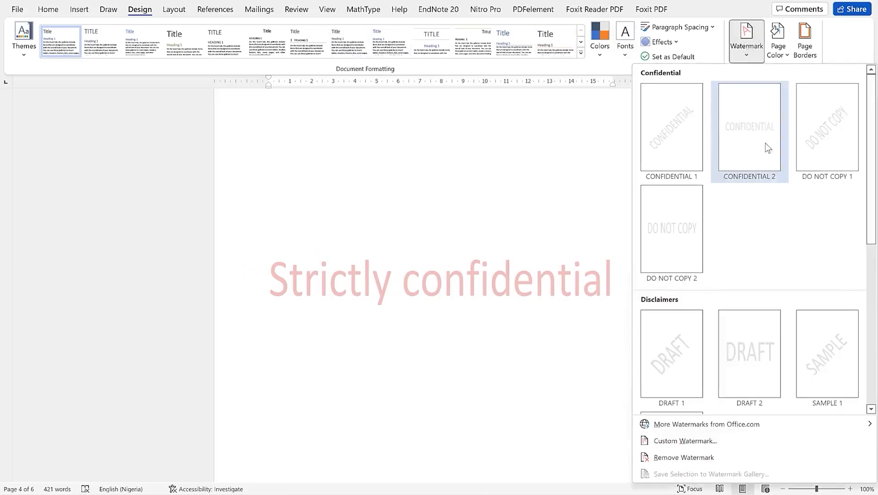
{"action": "left_click", "coordinate": [740, 454]}
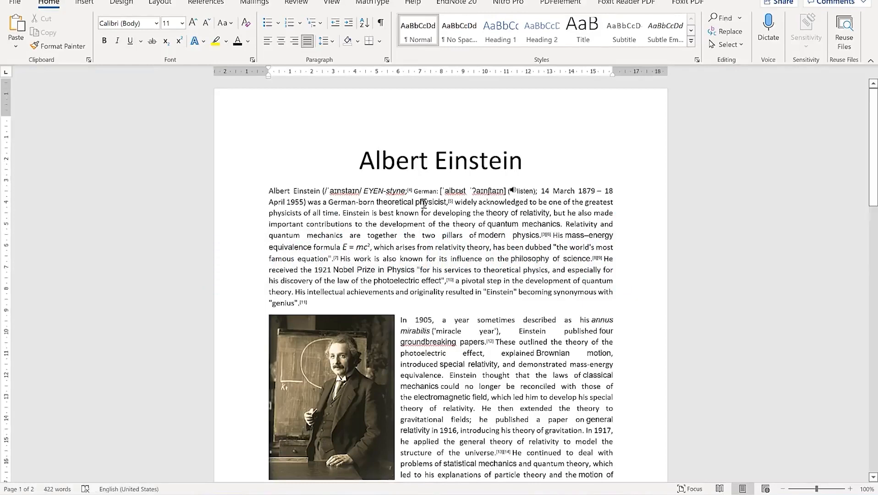
Scroll the Einstein article, selecting and then deselecting the portrait picture
{"action": "scroll", "coordinate": [372, 247], "scroll_direction": "down", "scroll_amount": 2}
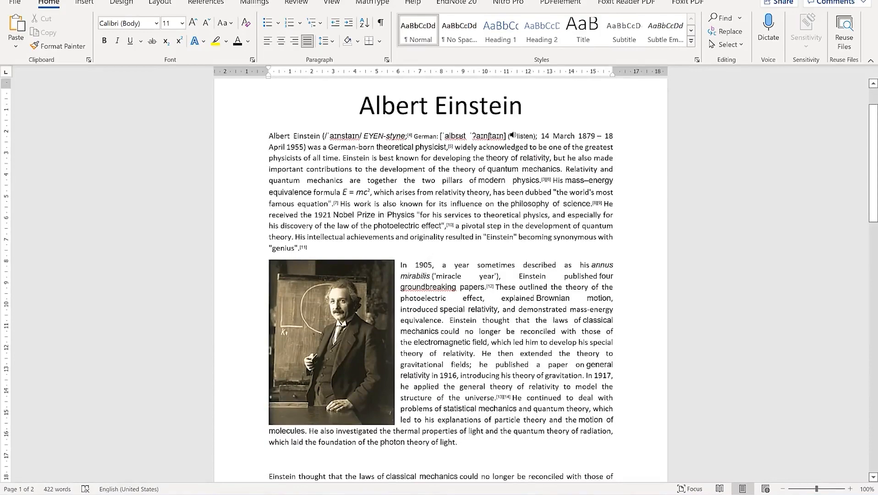
{"action": "left_click", "coordinate": [367, 317]}
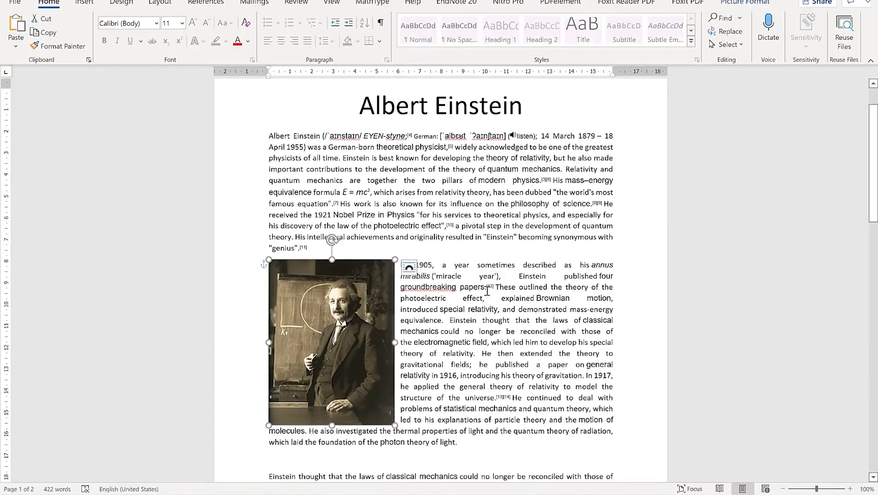
{"action": "scroll", "coordinate": [485, 331], "scroll_direction": "down", "scroll_amount": 4}
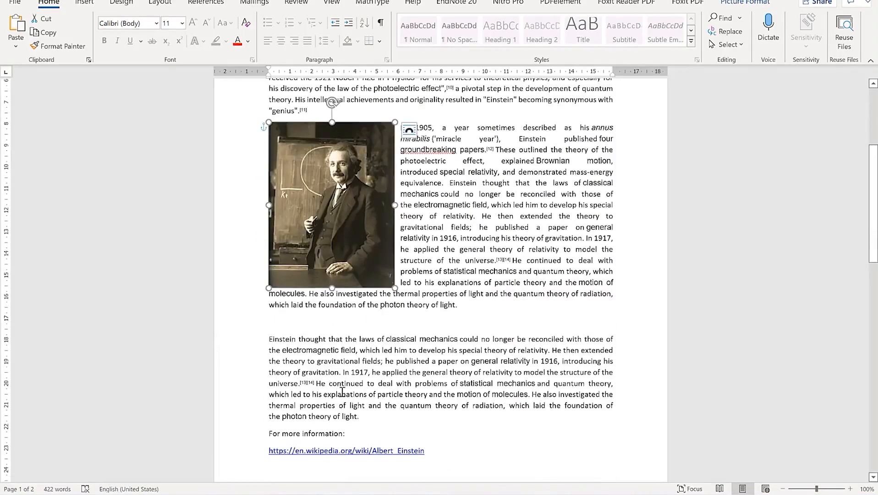
{"action": "scroll", "coordinate": [320, 400], "scroll_direction": "down", "scroll_amount": 2}
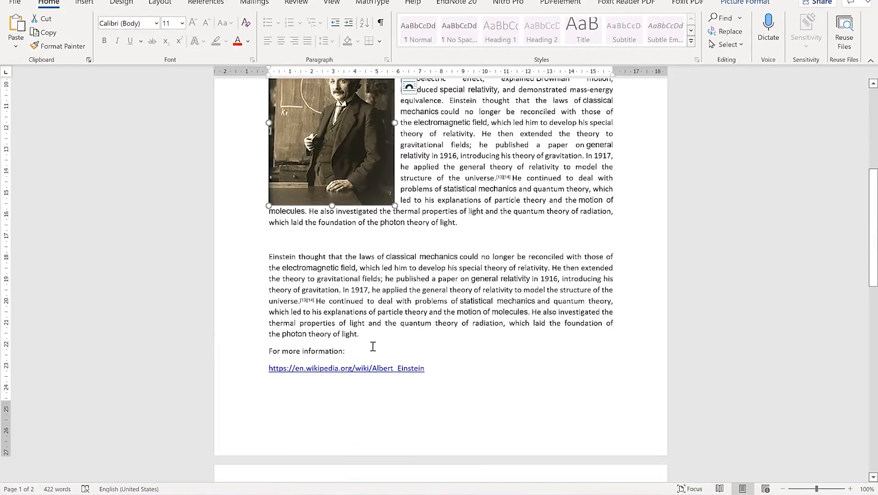
{"action": "left_click", "coordinate": [425, 370]}
With the cursor in the Albert Einstein title, choose File > Transform
{"action": "scroll", "coordinate": [376, 326], "scroll_direction": "up", "scroll_amount": 3}
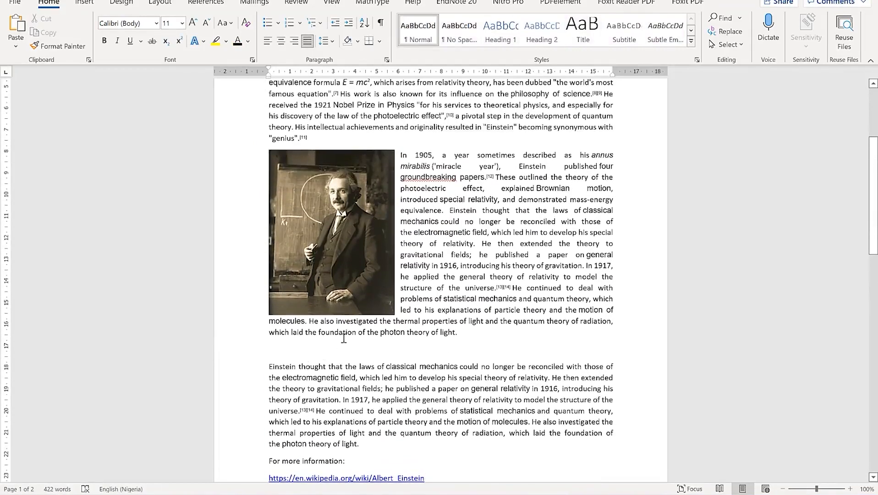
{"action": "scroll", "coordinate": [376, 412], "scroll_direction": "up", "scroll_amount": 3}
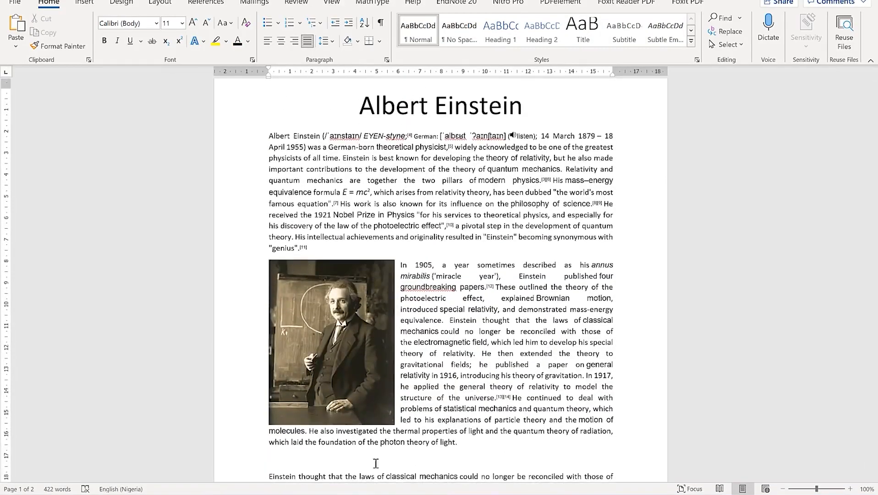
{"action": "scroll", "coordinate": [307, 200], "scroll_direction": "down", "scroll_amount": 5}
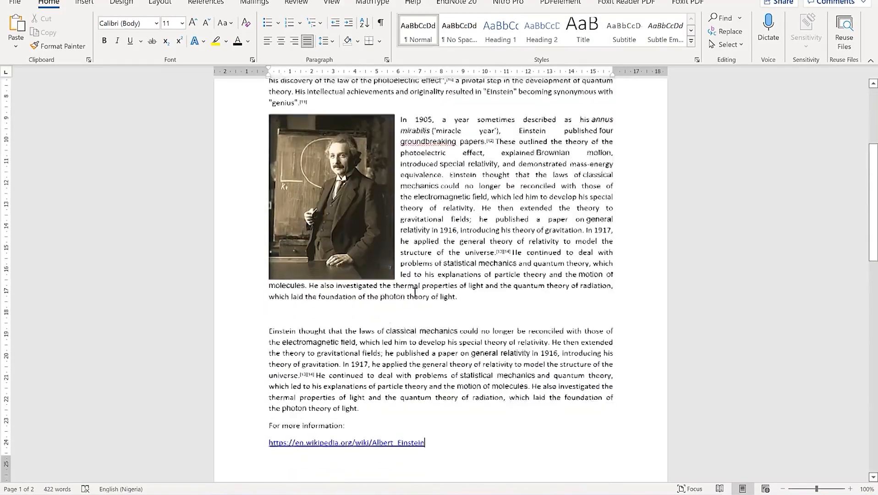
{"action": "scroll", "coordinate": [404, 246], "scroll_direction": "up", "scroll_amount": 3}
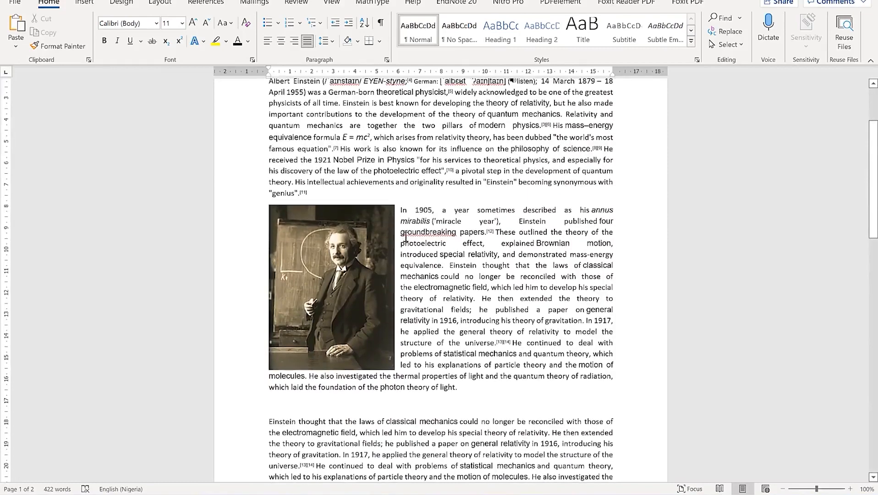
{"action": "scroll", "coordinate": [451, 231], "scroll_direction": "up", "scroll_amount": 3}
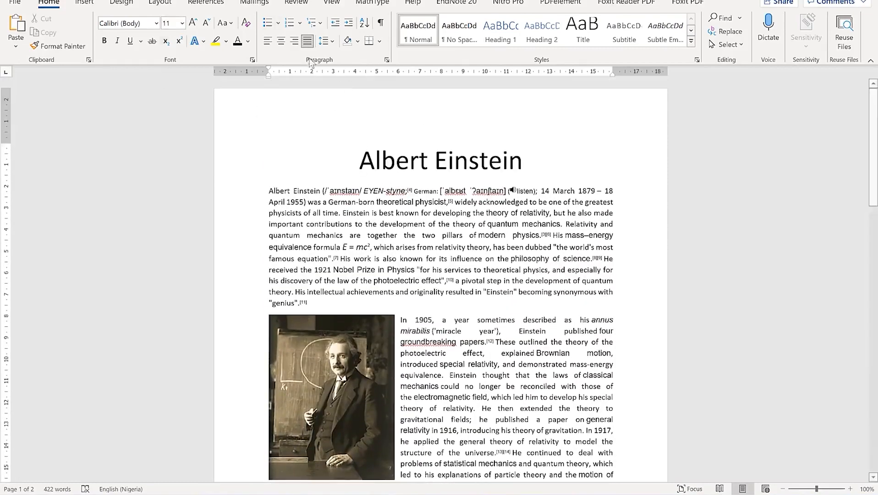
{"action": "left_click", "coordinate": [419, 134]}
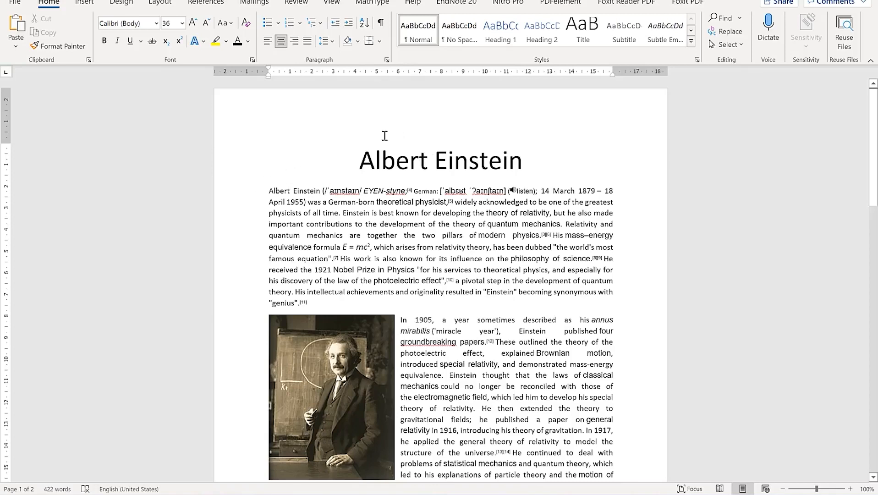
{"action": "left_click", "coordinate": [15, 3]}
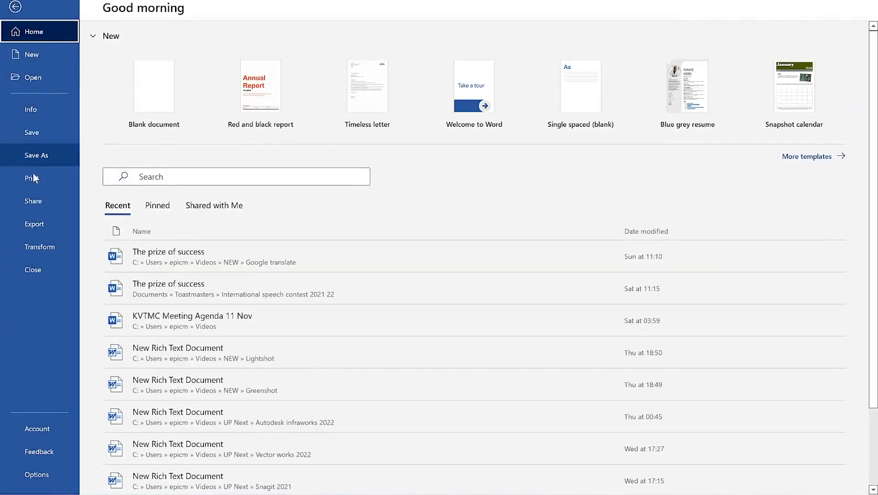
{"action": "left_click", "coordinate": [28, 247]}
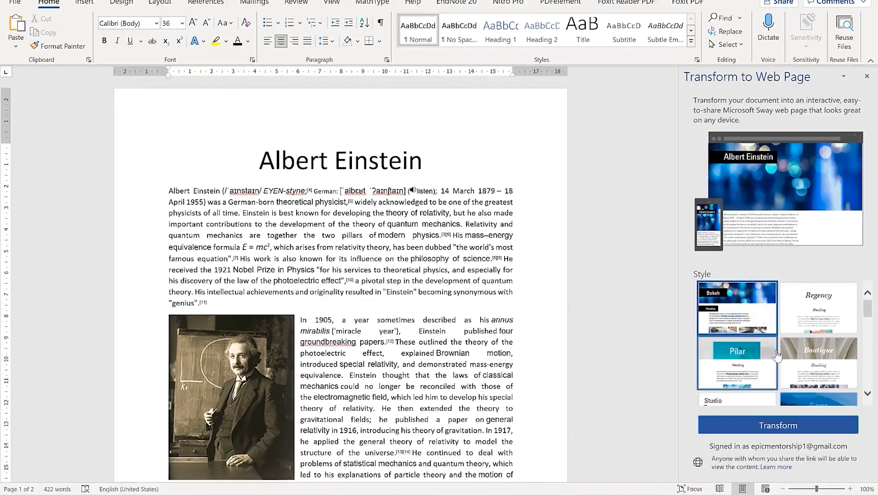
Browse the Sway style thumbnails and transform the document with the Bokeh style
{"action": "scroll", "coordinate": [777, 397], "scroll_direction": "down", "scroll_amount": 2}
{"action": "scroll", "coordinate": [779, 389], "scroll_direction": "up", "scroll_amount": 2}
{"action": "scroll", "coordinate": [799, 378], "scroll_direction": "down", "scroll_amount": 2}
{"action": "scroll", "coordinate": [799, 378], "scroll_direction": "down", "scroll_amount": 5}
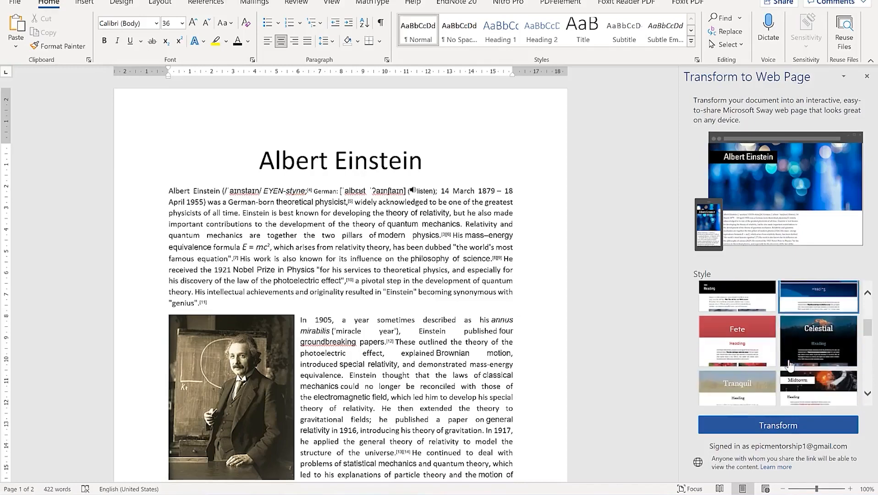
{"action": "scroll", "coordinate": [789, 362], "scroll_direction": "down", "scroll_amount": 3}
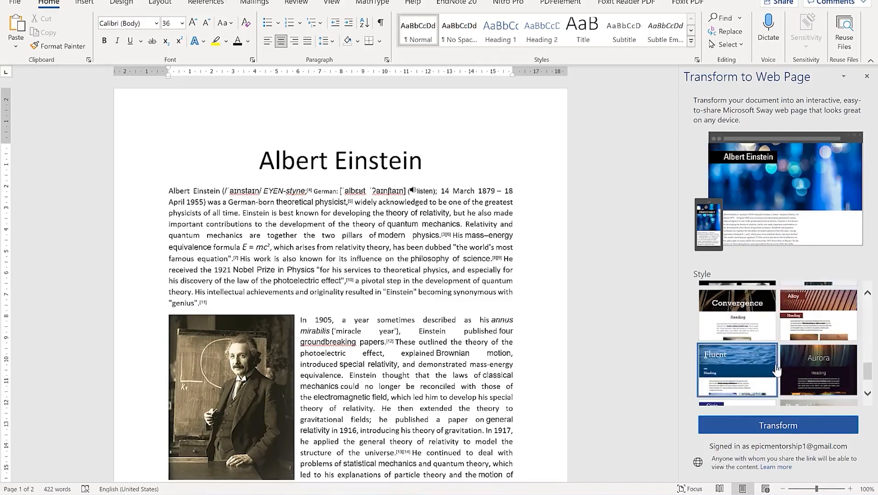
{"action": "scroll", "coordinate": [765, 355], "scroll_direction": "up", "scroll_amount": 7}
{"action": "scroll", "coordinate": [765, 354], "scroll_direction": "up", "scroll_amount": 3}
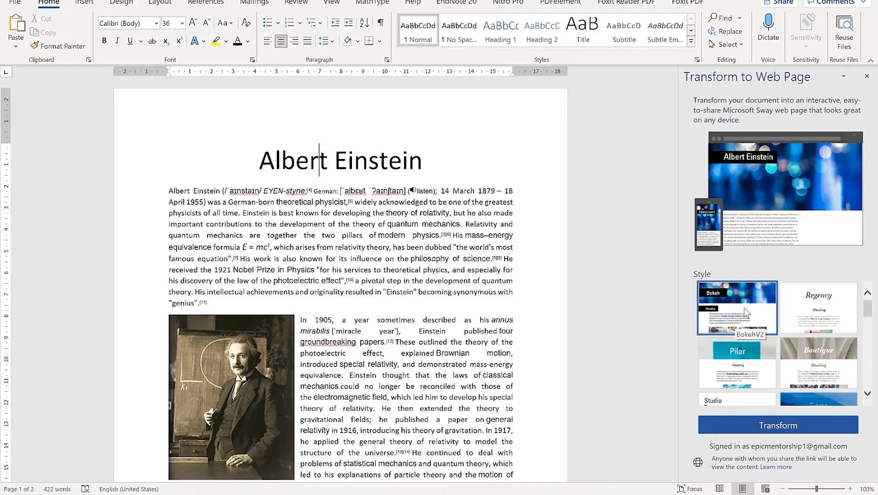
{"action": "left_click", "coordinate": [751, 425]}
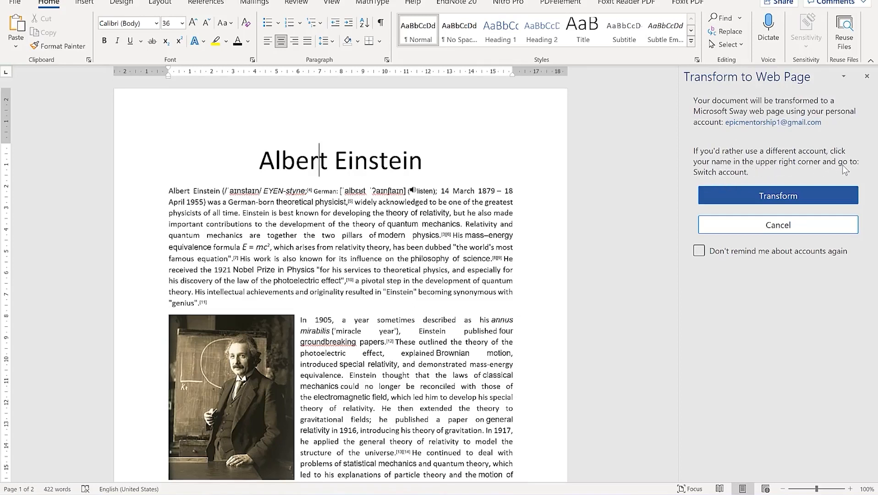
Confirm the transform with the signed-in account and scroll through the generated Bokeh Sway page
{"action": "left_click", "coordinate": [785, 196]}
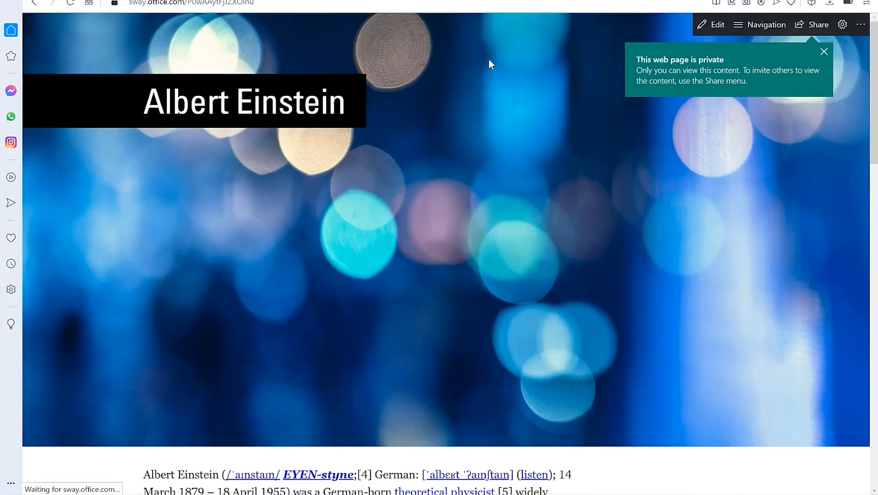
{"action": "scroll", "coordinate": [476, 80], "scroll_direction": "down", "scroll_amount": 10}
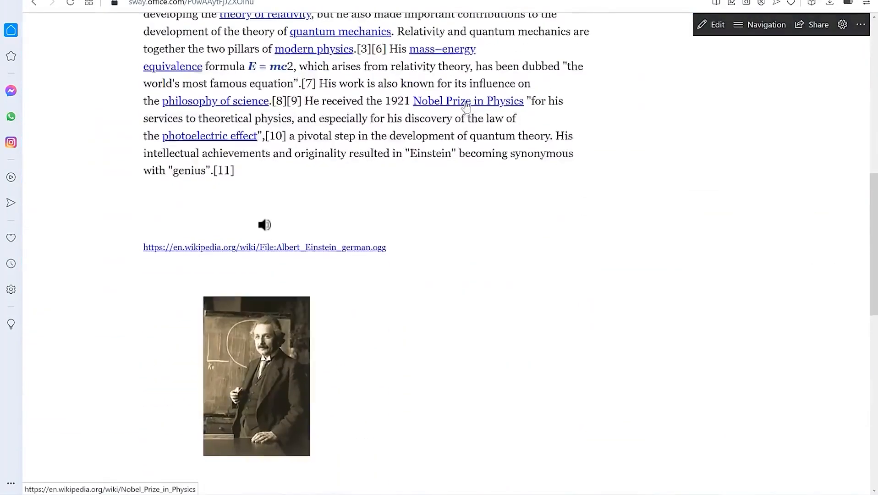
{"action": "scroll", "coordinate": [464, 106], "scroll_direction": "down", "scroll_amount": 3}
{"action": "scroll", "coordinate": [326, 156], "scroll_direction": "down", "scroll_amount": 2}
{"action": "scroll", "coordinate": [326, 153], "scroll_direction": "up", "scroll_amount": 3}
{"action": "scroll", "coordinate": [325, 150], "scroll_direction": "down", "scroll_amount": 10}
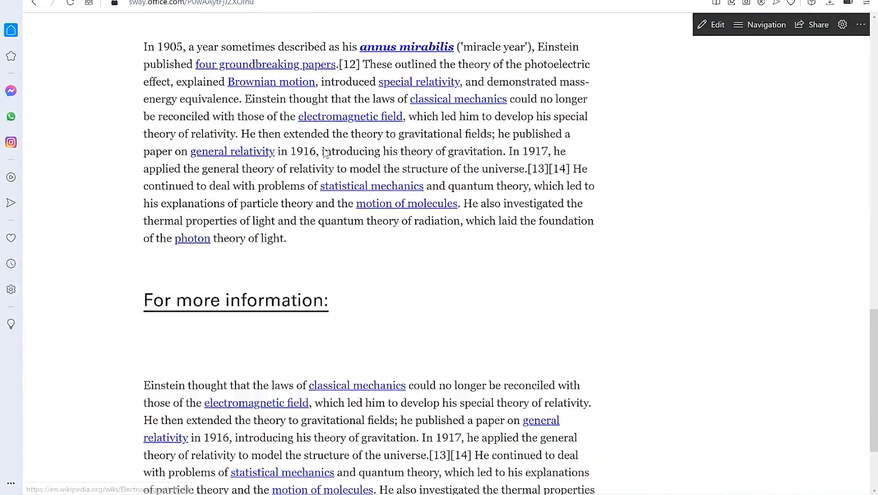
{"action": "scroll", "coordinate": [327, 193], "scroll_direction": "up", "scroll_amount": 15}
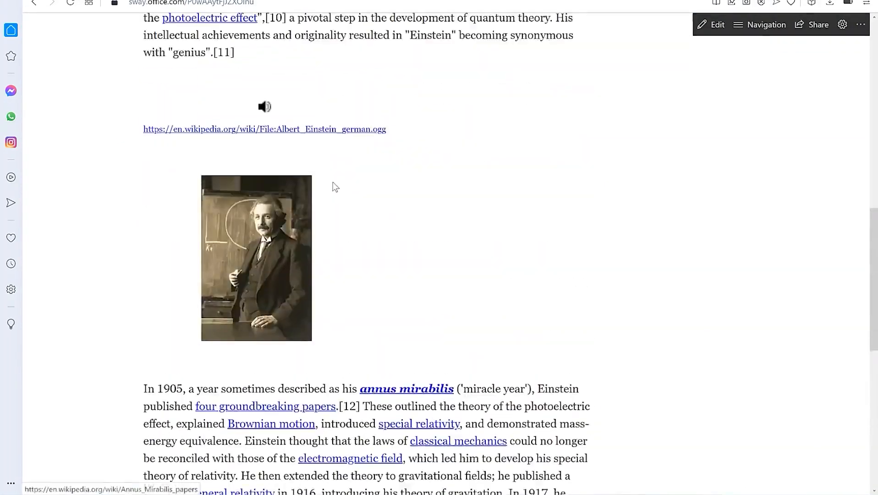
{"action": "scroll", "coordinate": [333, 180], "scroll_direction": "up", "scroll_amount": 6}
{"action": "scroll", "coordinate": [363, 157], "scroll_direction": "down", "scroll_amount": 8}
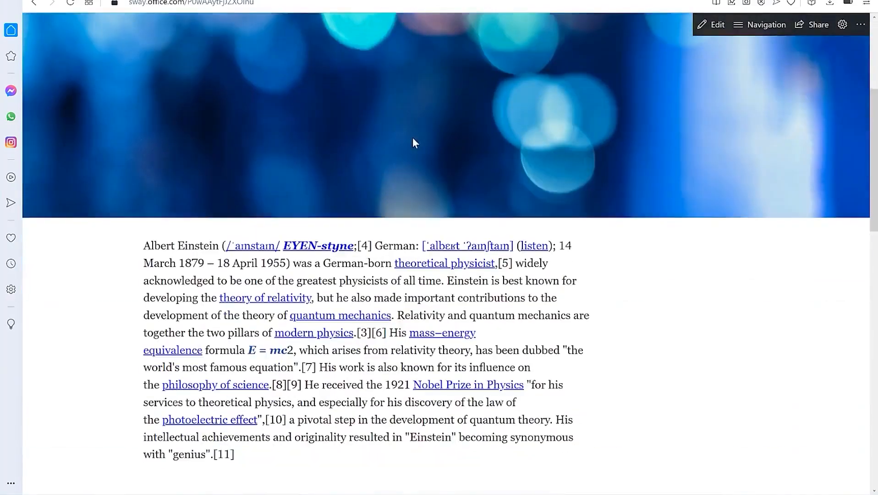
{"action": "scroll", "coordinate": [341, 313], "scroll_direction": "down", "scroll_amount": 4}
{"action": "scroll", "coordinate": [366, 192], "scroll_direction": "up", "scroll_amount": 12}
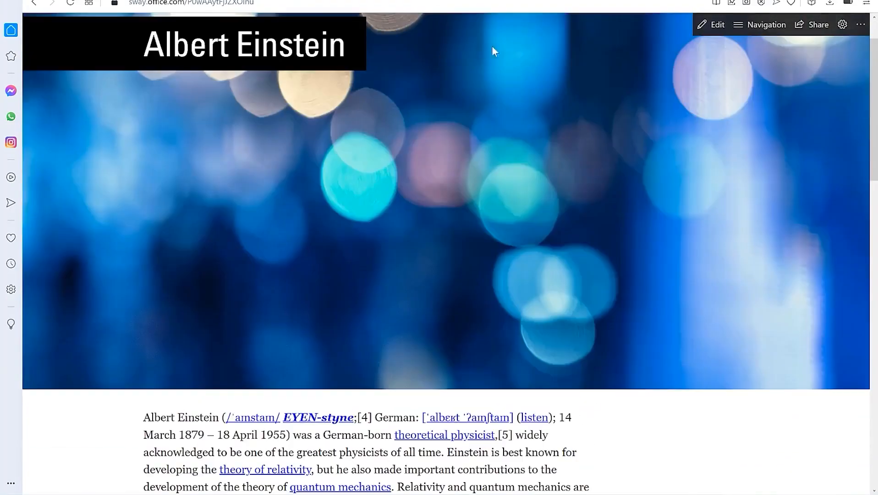
In Edit mode, set the clasped-hands Albert Einstein photo as the title card background
{"action": "left_click", "coordinate": [715, 29]}
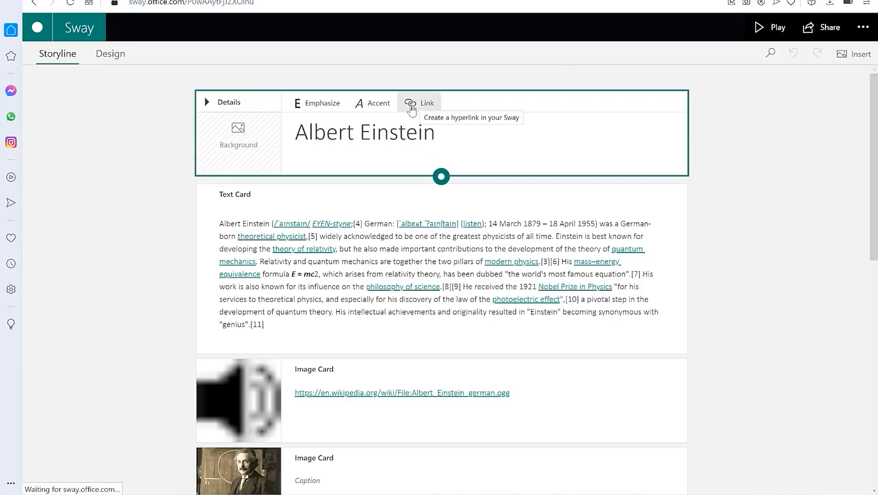
{"action": "left_click", "coordinate": [230, 143]}
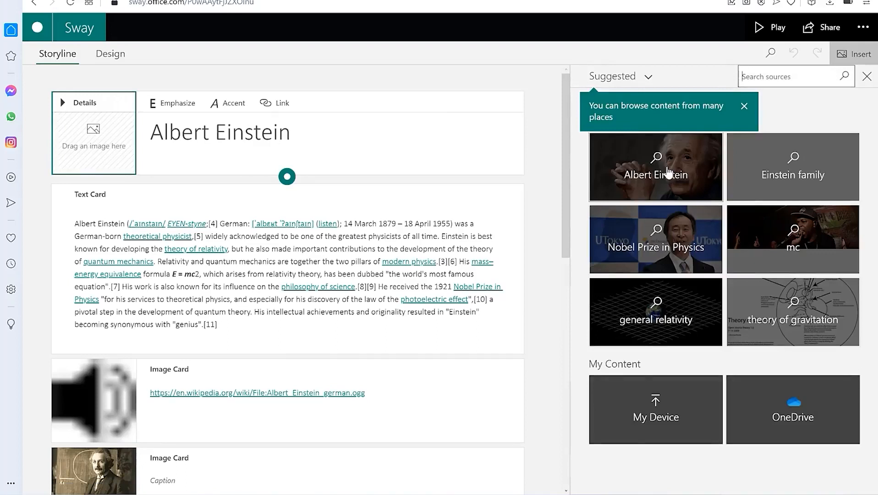
{"action": "left_click", "coordinate": [668, 172]}
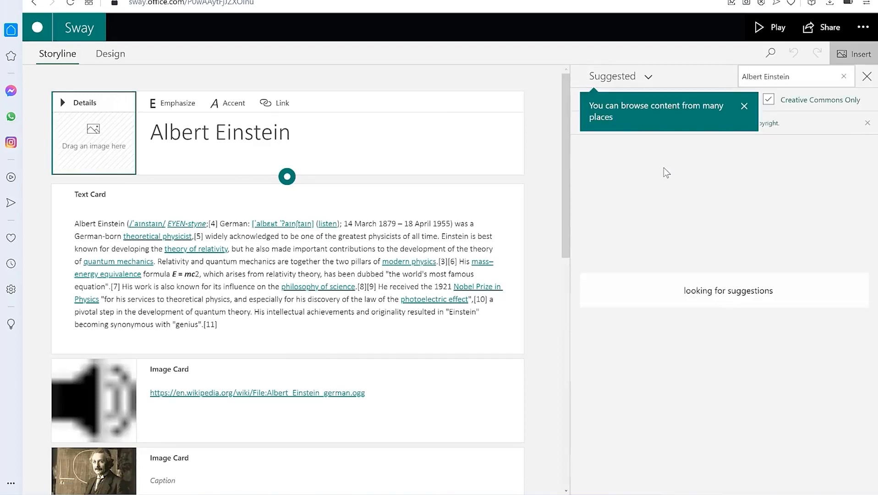
{"action": "left_click", "coordinate": [682, 132]}
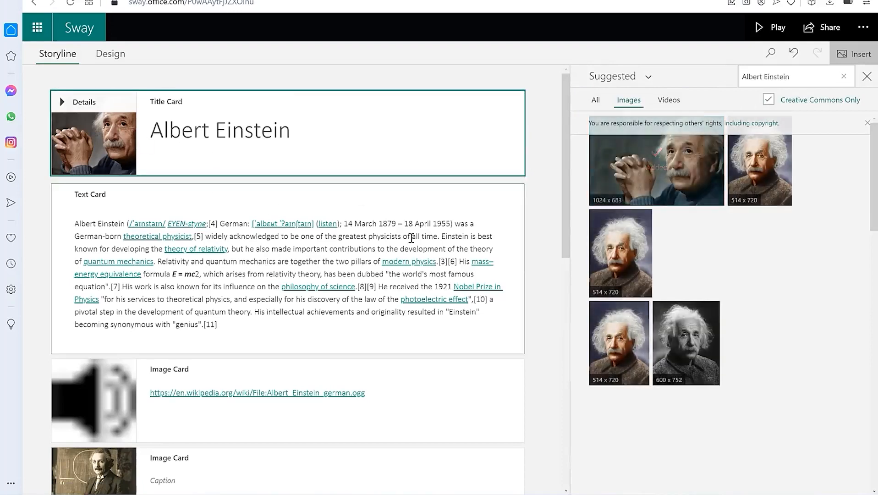
Look through the Storyline cards, opening the first text card, then reselect the title card
{"action": "scroll", "coordinate": [155, 293], "scroll_direction": "down", "scroll_amount": 4}
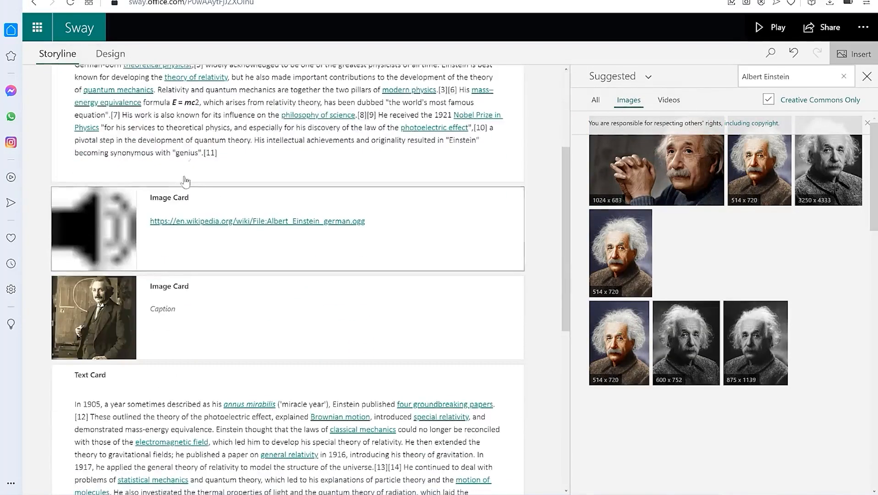
{"action": "scroll", "coordinate": [181, 183], "scroll_direction": "up", "scroll_amount": 3}
{"action": "left_click", "coordinate": [209, 166]}
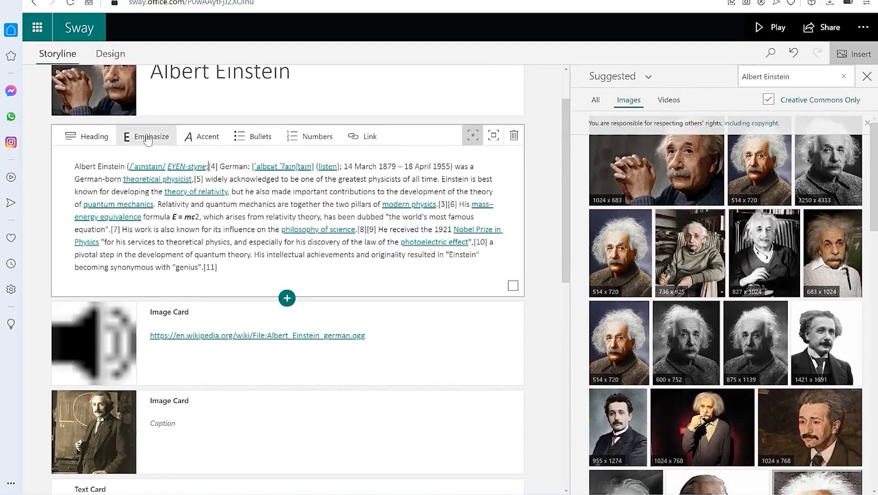
{"action": "scroll", "coordinate": [150, 142], "scroll_direction": "up", "scroll_amount": 1}
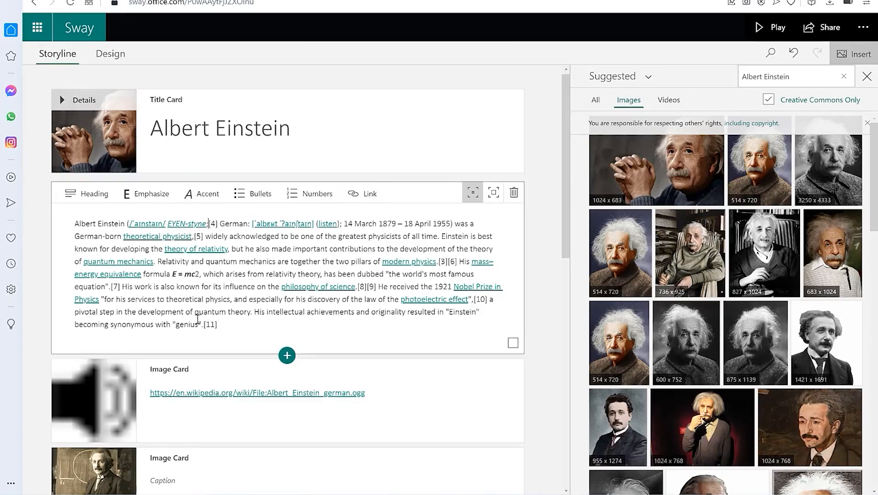
{"action": "left_click", "coordinate": [88, 124]}
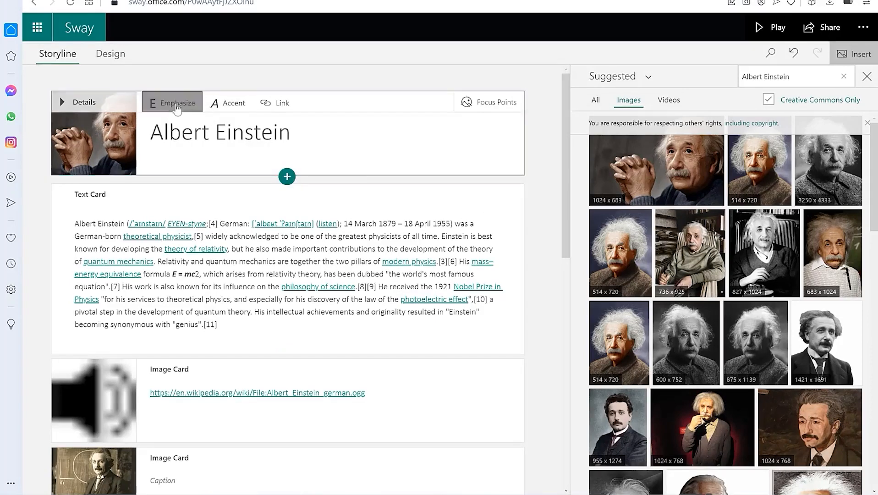
Place focus points on Einstein's head, face and temple, drop the hands point, then show Insert suggestions
{"action": "left_click", "coordinate": [499, 103]}
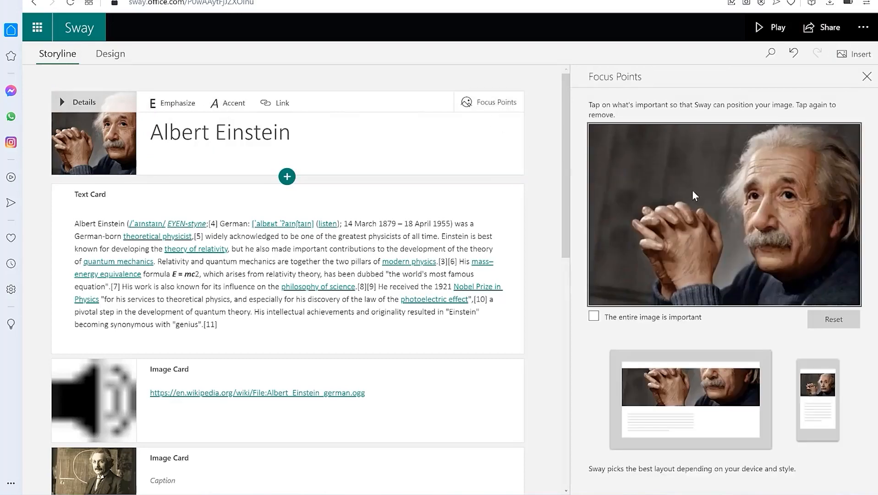
{"action": "left_click", "coordinate": [696, 197]}
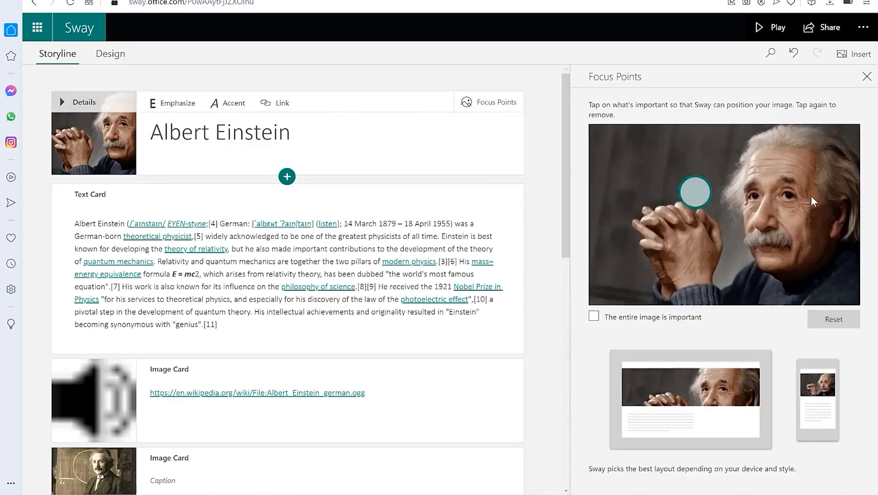
{"action": "left_click", "coordinate": [791, 180]}
{"action": "left_click", "coordinate": [778, 140]}
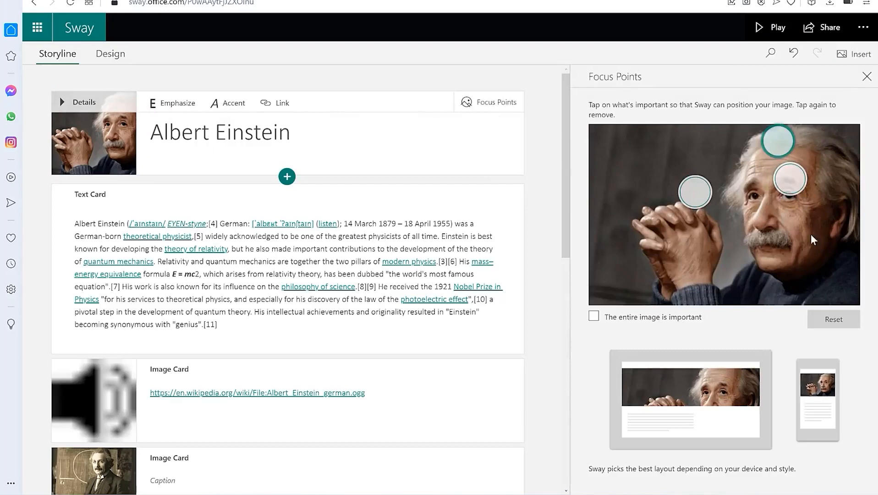
{"action": "left_click", "coordinate": [806, 245]}
{"action": "left_click", "coordinate": [766, 226]}
{"action": "left_click", "coordinate": [743, 258]}
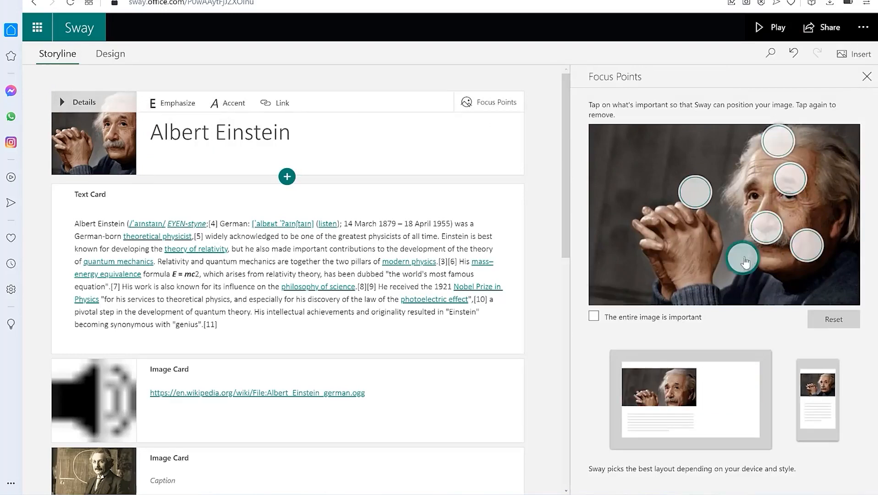
{"action": "left_click", "coordinate": [744, 182]}
{"action": "left_click", "coordinate": [691, 195]}
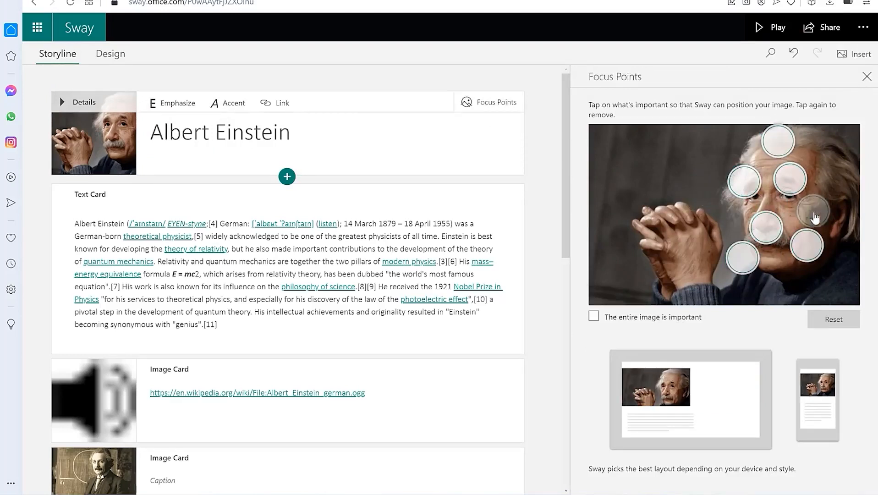
{"action": "left_click", "coordinate": [829, 184]}
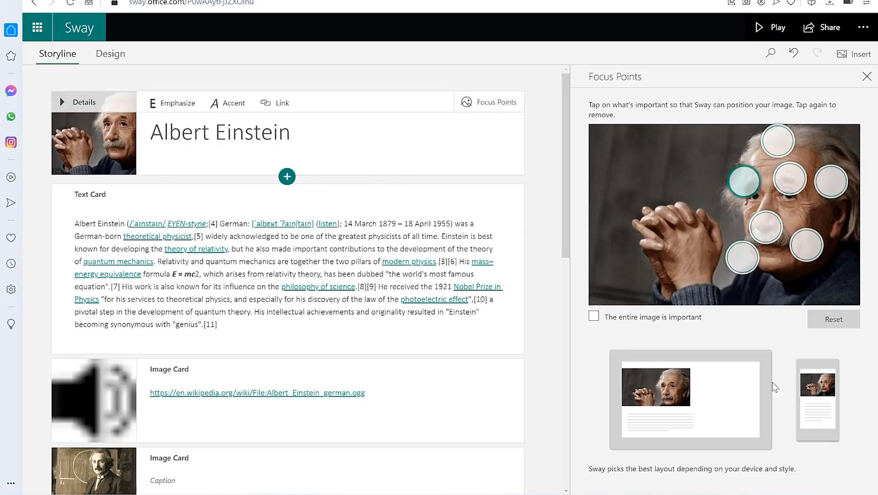
{"action": "left_click", "coordinate": [853, 54]}
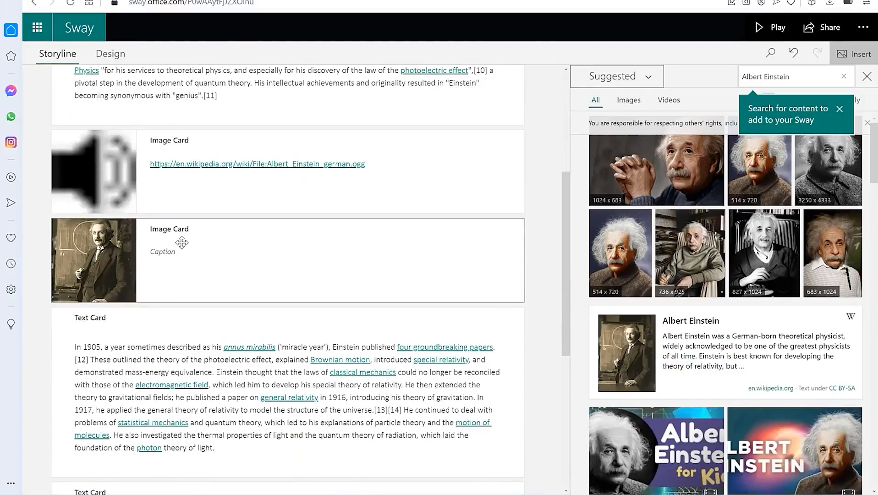
Caption the blackboard photo card 'The physicist', then select the 1905 text card
{"action": "scroll", "coordinate": [157, 264], "scroll_direction": "down", "scroll_amount": 3}
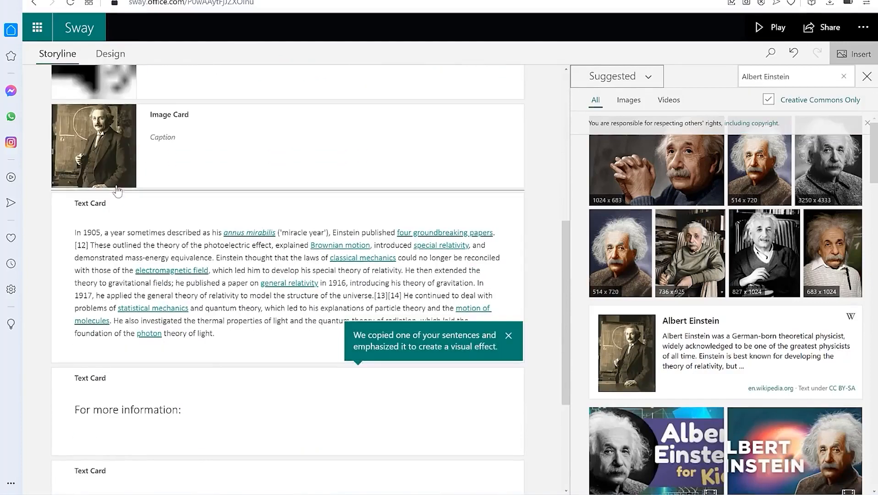
{"action": "left_click", "coordinate": [108, 162]}
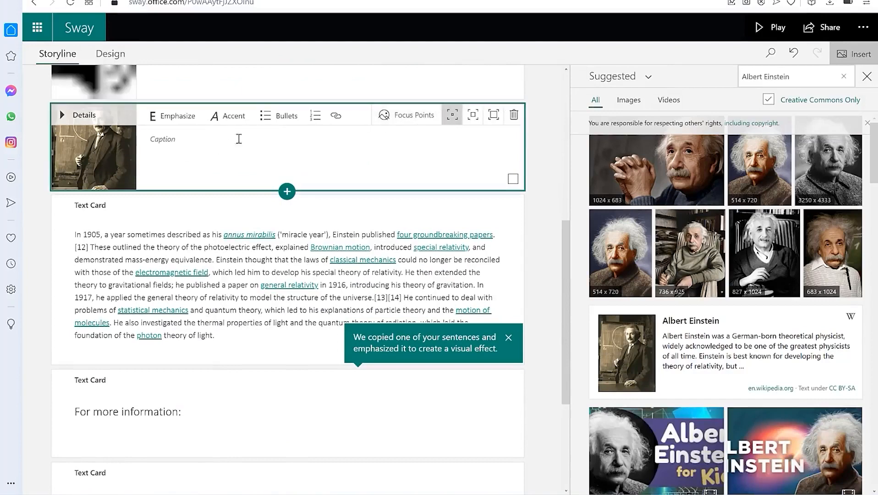
{"action": "left_click", "coordinate": [178, 144]}
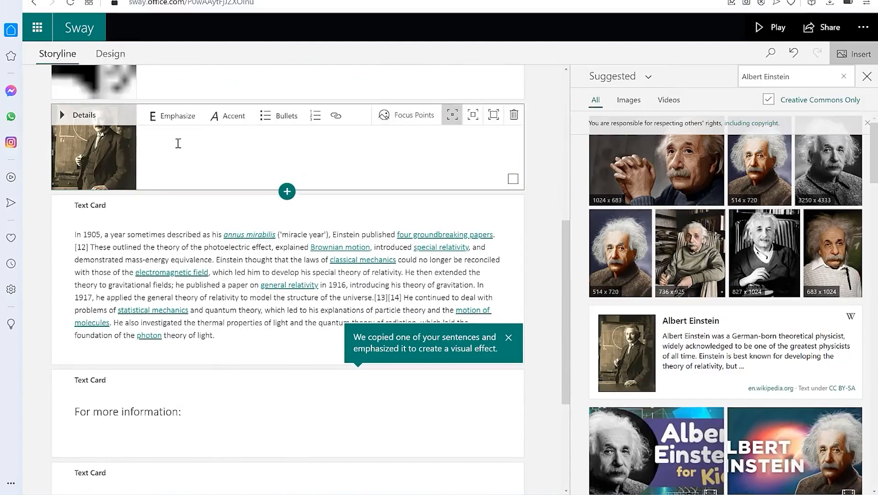
{"action": "type", "text": "The physicist"}
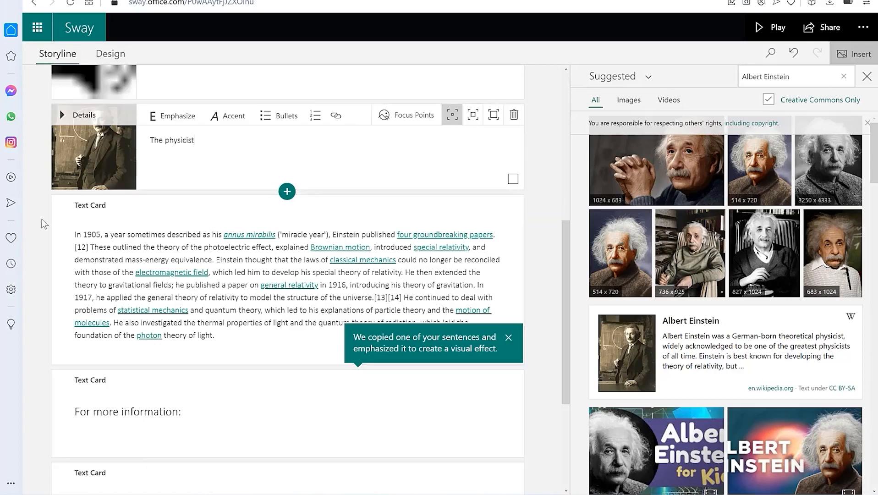
{"action": "scroll", "coordinate": [147, 213], "scroll_direction": "down", "scroll_amount": 1}
{"action": "left_click", "coordinate": [153, 200]}
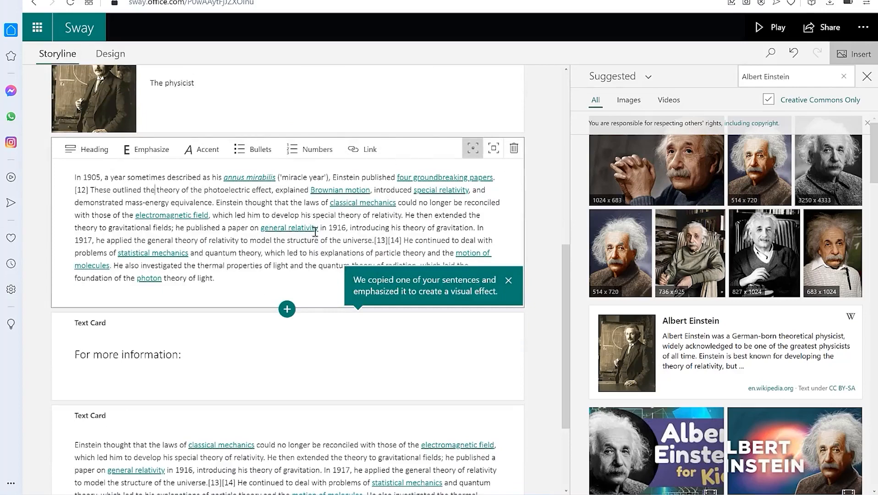
{"action": "left_click", "coordinate": [286, 311]}
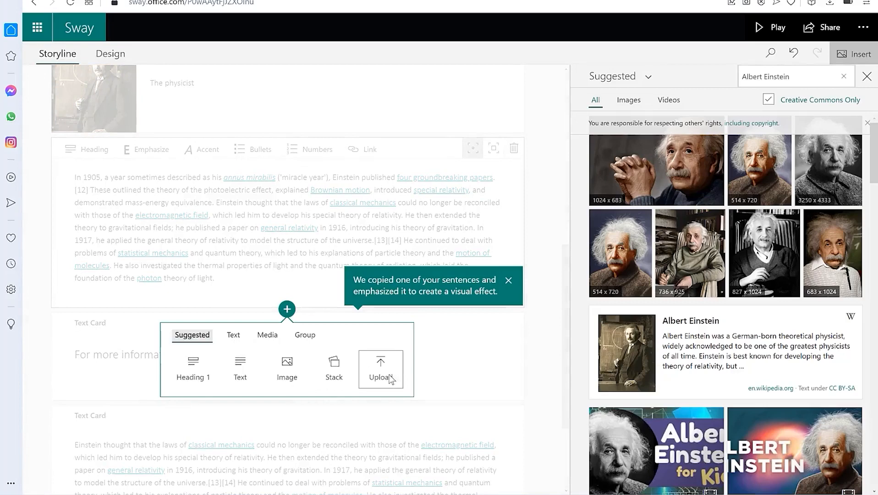
{"action": "left_click", "coordinate": [233, 333]}
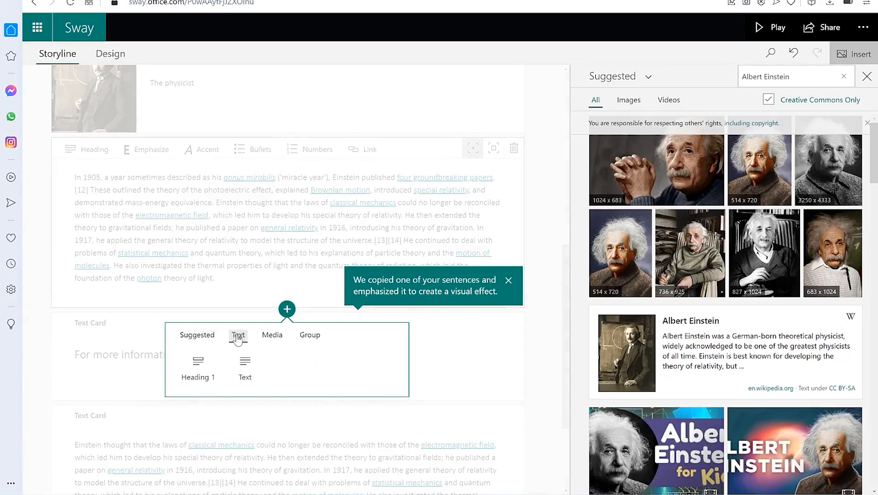
{"action": "left_click", "coordinate": [270, 335]}
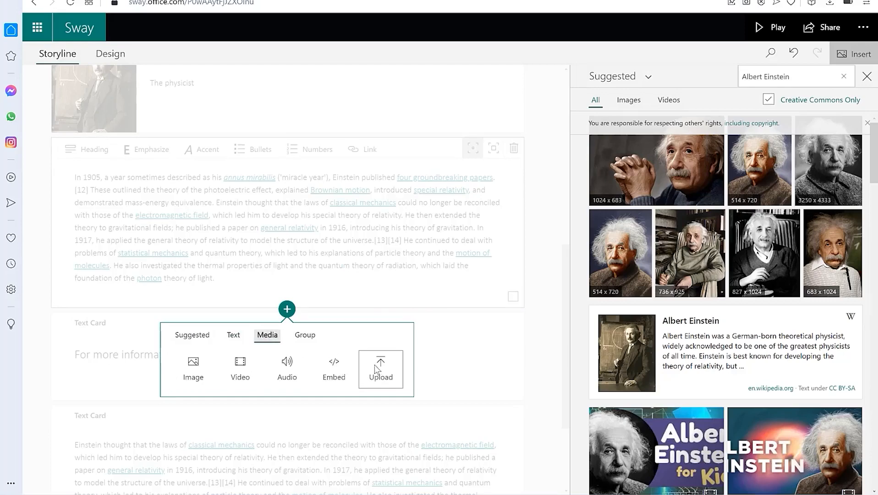
{"action": "left_click", "coordinate": [304, 338]}
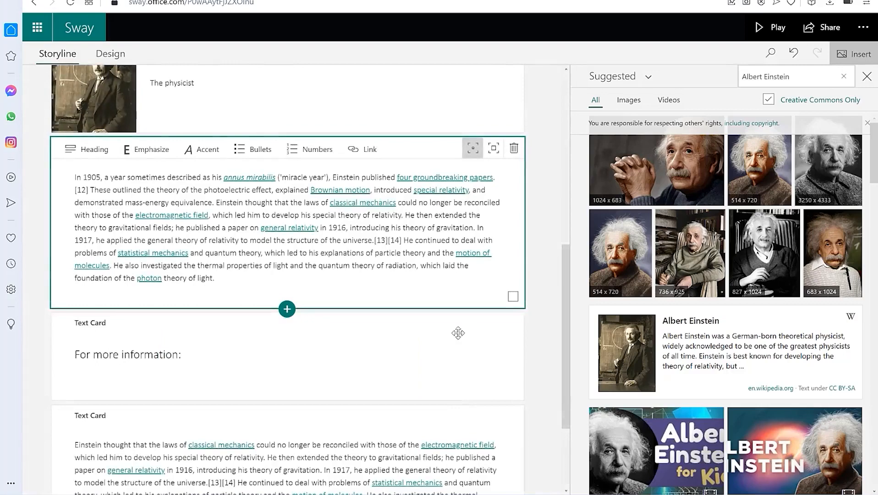
{"action": "scroll", "coordinate": [171, 375], "scroll_direction": "down", "scroll_amount": 3}
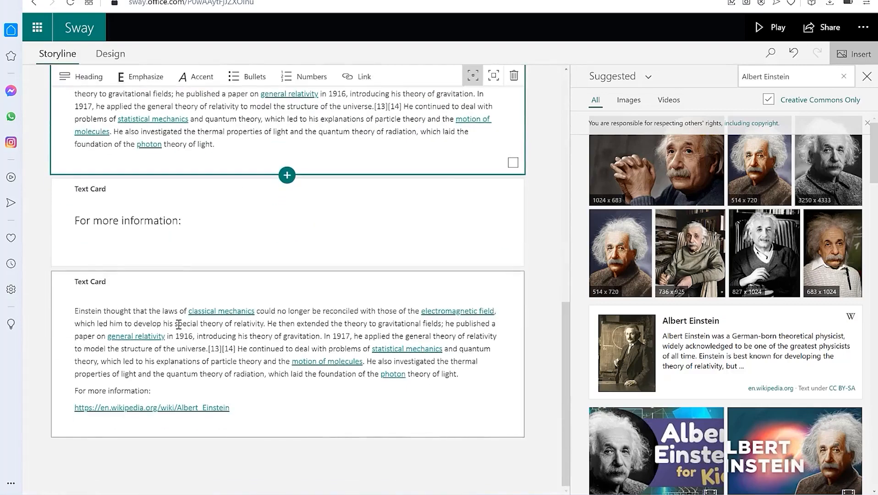
{"action": "left_click", "coordinate": [137, 301]}
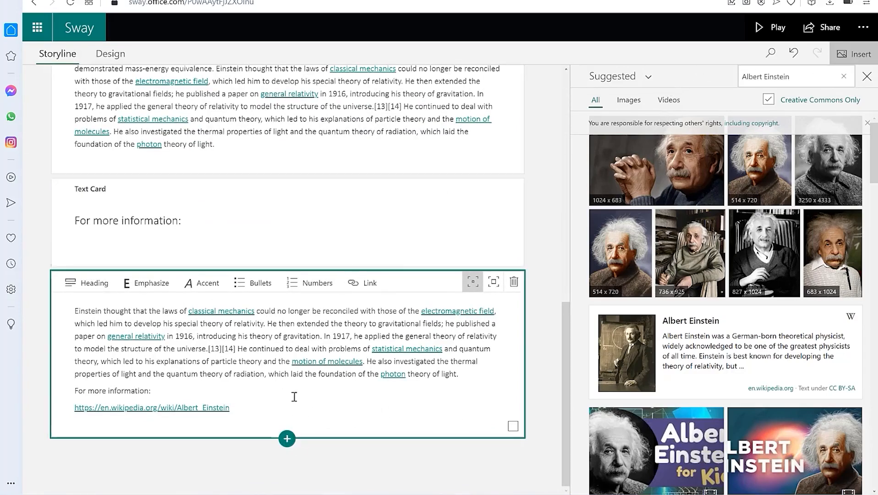
{"action": "scroll", "coordinate": [245, 239], "scroll_direction": "up", "scroll_amount": 5}
{"action": "scroll", "coordinate": [249, 188], "scroll_direction": "down", "scroll_amount": 5}
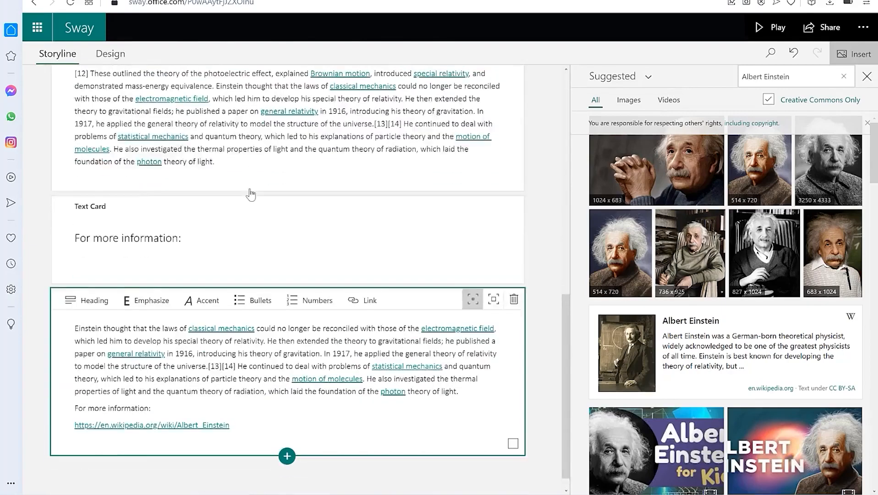
{"action": "scroll", "coordinate": [471, 236], "scroll_direction": "up", "scroll_amount": 15}
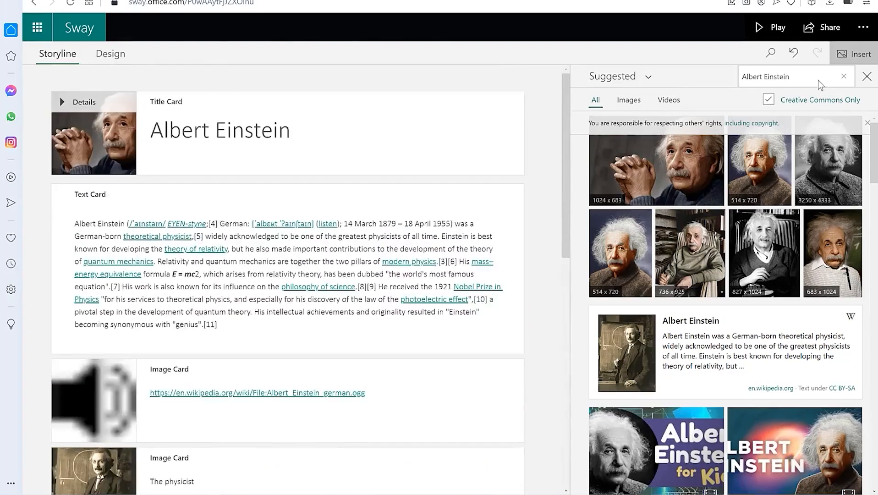
Play the Einstein Sway as a presentation, scroll through it, then return to the Storyline editor
{"action": "left_click", "coordinate": [772, 28]}
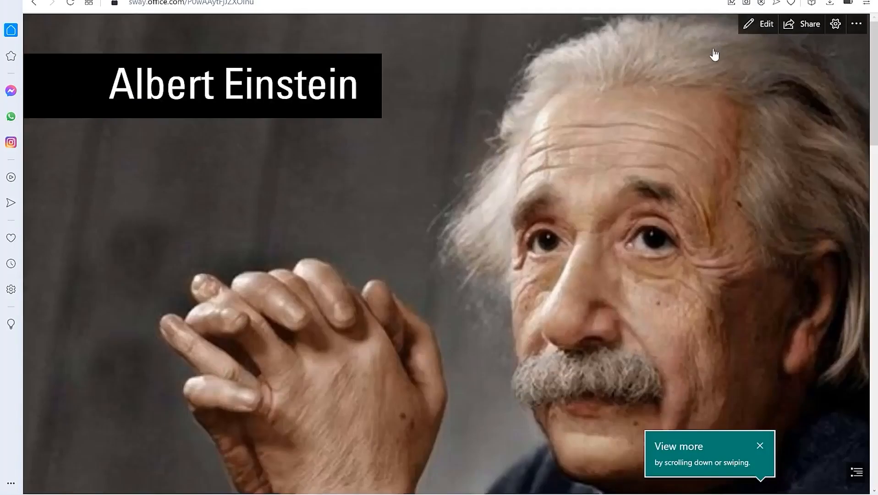
{"action": "scroll", "coordinate": [609, 200], "scroll_direction": "down", "scroll_amount": 12}
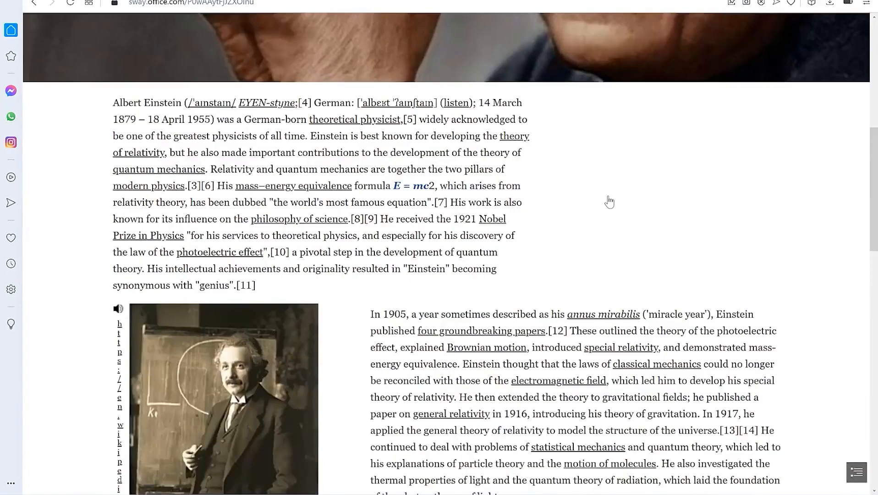
{"action": "scroll", "coordinate": [609, 195], "scroll_direction": "up", "scroll_amount": 15}
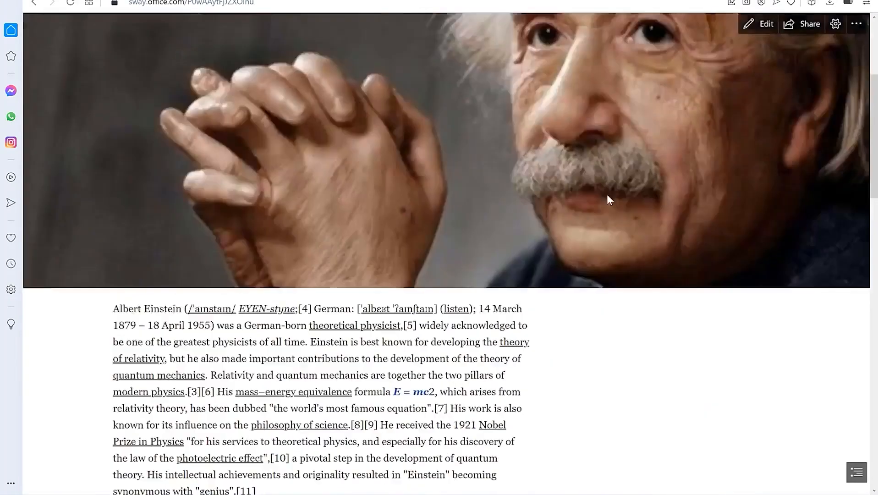
{"action": "scroll", "coordinate": [600, 191], "scroll_direction": "down", "scroll_amount": 10}
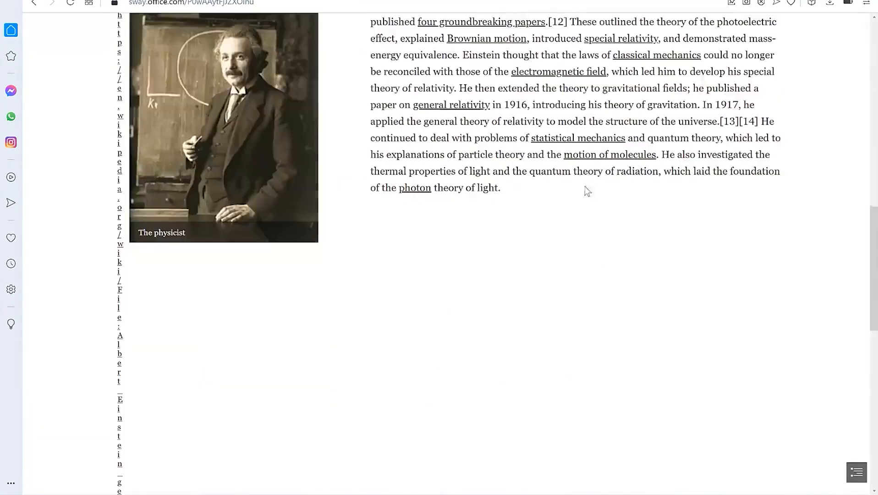
{"action": "scroll", "coordinate": [439, 208], "scroll_direction": "down", "scroll_amount": 8}
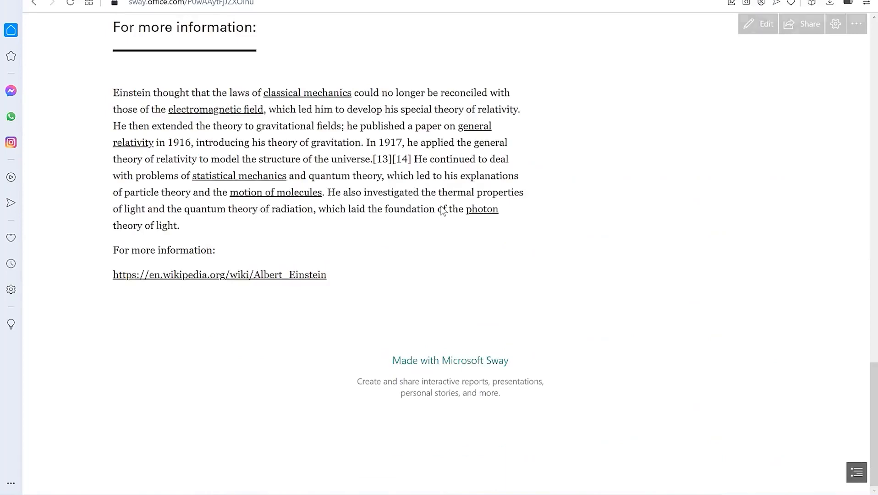
{"action": "scroll", "coordinate": [442, 205], "scroll_direction": "up", "scroll_amount": 6}
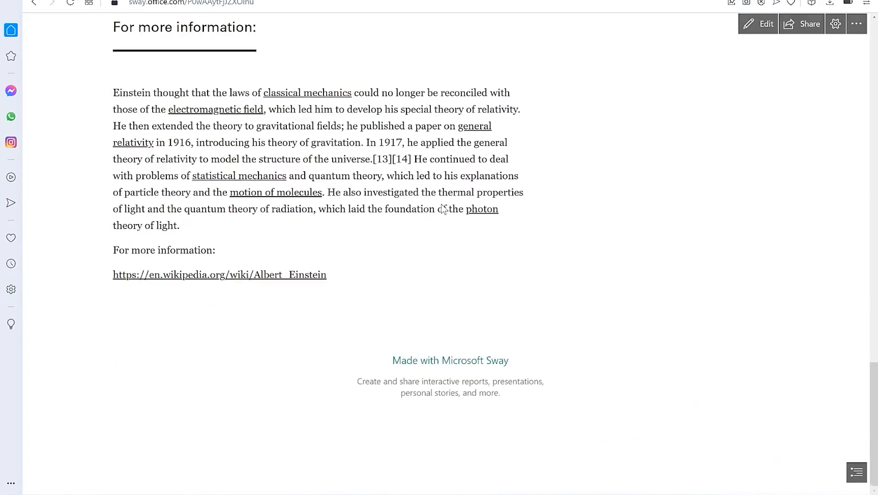
{"action": "scroll", "coordinate": [442, 205], "scroll_direction": "up", "scroll_amount": 8}
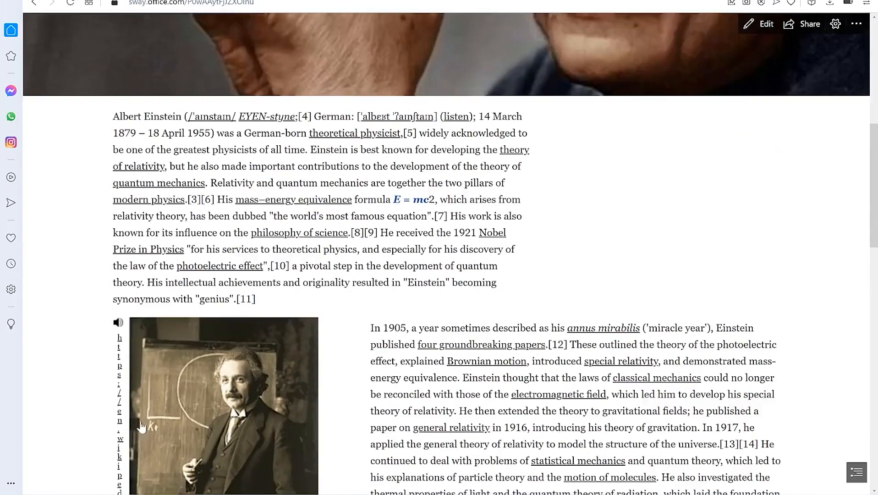
{"action": "left_click", "coordinate": [765, 26]}
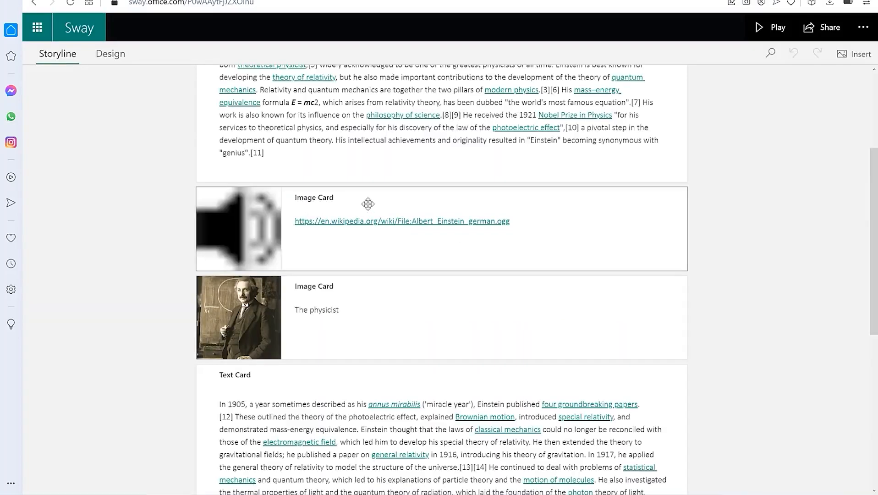
{"action": "left_click", "coordinate": [390, 200]}
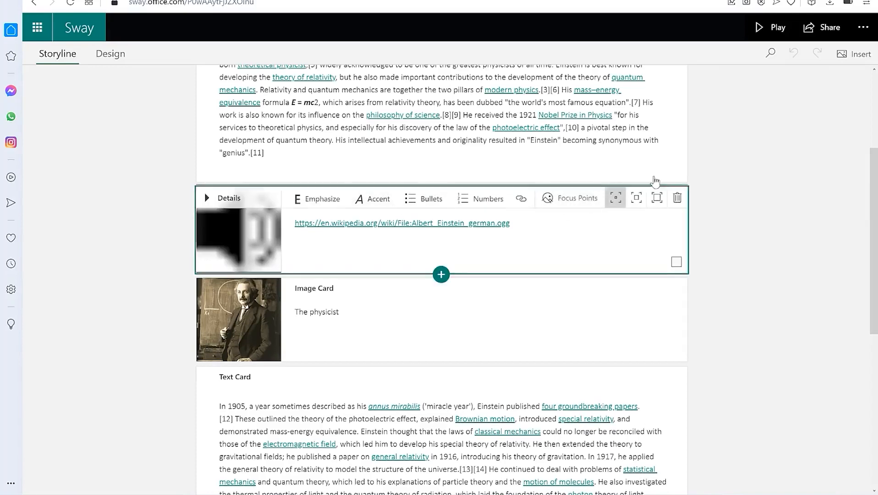
{"action": "left_click", "coordinate": [678, 198]}
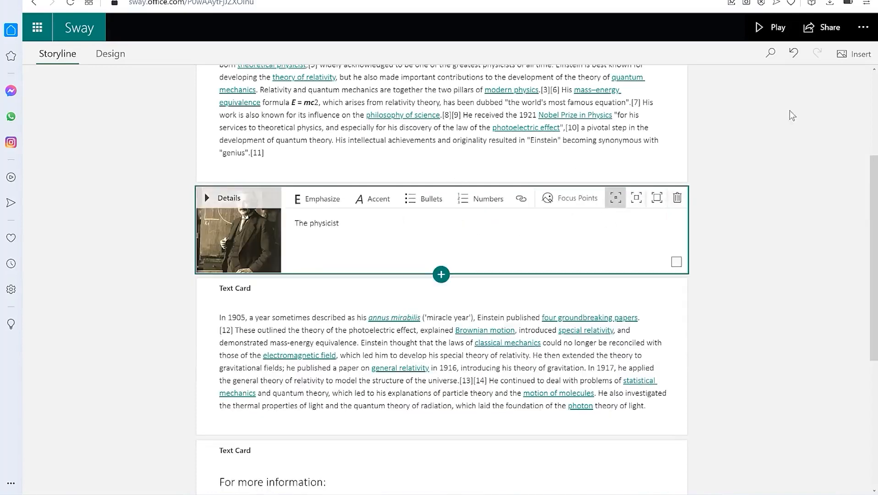
{"action": "left_click", "coordinate": [789, 37]}
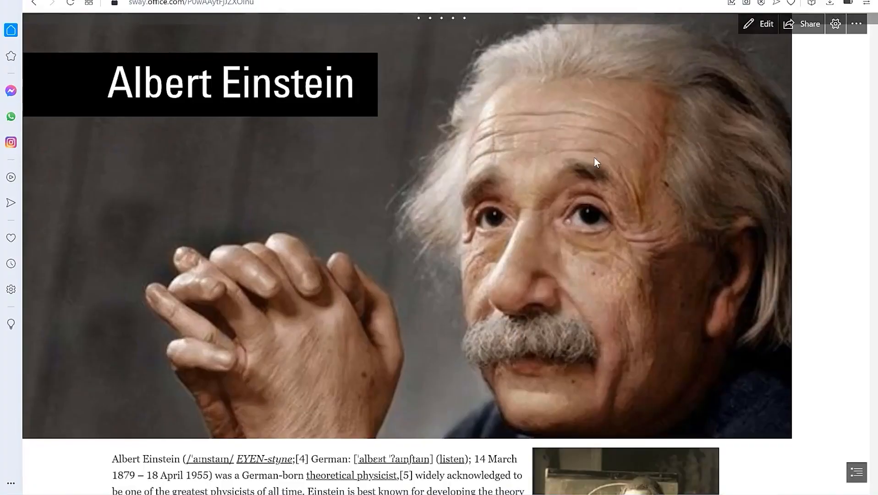
{"action": "scroll", "coordinate": [591, 151], "scroll_direction": "down", "scroll_amount": 5}
{"action": "scroll", "coordinate": [622, 137], "scroll_direction": "down", "scroll_amount": 4}
{"action": "scroll", "coordinate": [622, 137], "scroll_direction": "up", "scroll_amount": 4}
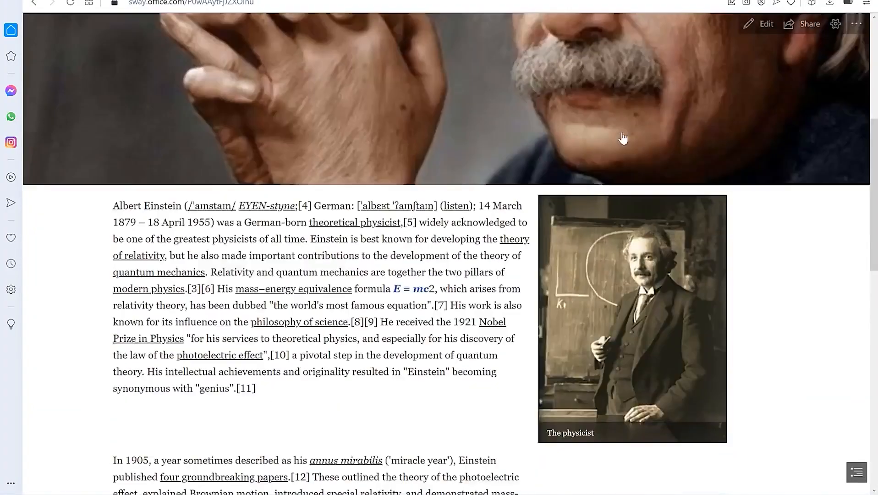
{"action": "scroll", "coordinate": [622, 138], "scroll_direction": "up", "scroll_amount": 4}
{"action": "scroll", "coordinate": [617, 143], "scroll_direction": "up", "scroll_amount": 3}
{"action": "scroll", "coordinate": [617, 143], "scroll_direction": "down", "scroll_amount": 10}
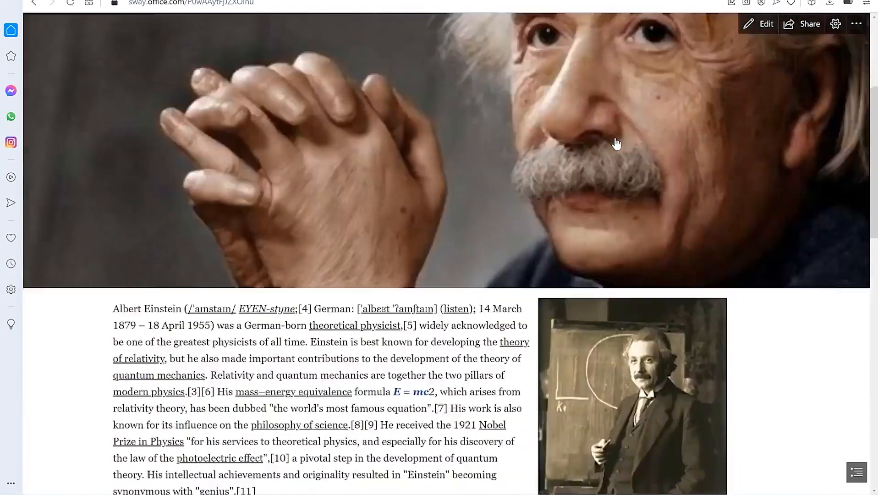
{"action": "scroll", "coordinate": [615, 143], "scroll_direction": "down", "scroll_amount": 5}
{"action": "scroll", "coordinate": [529, 155], "scroll_direction": "up", "scroll_amount": 4}
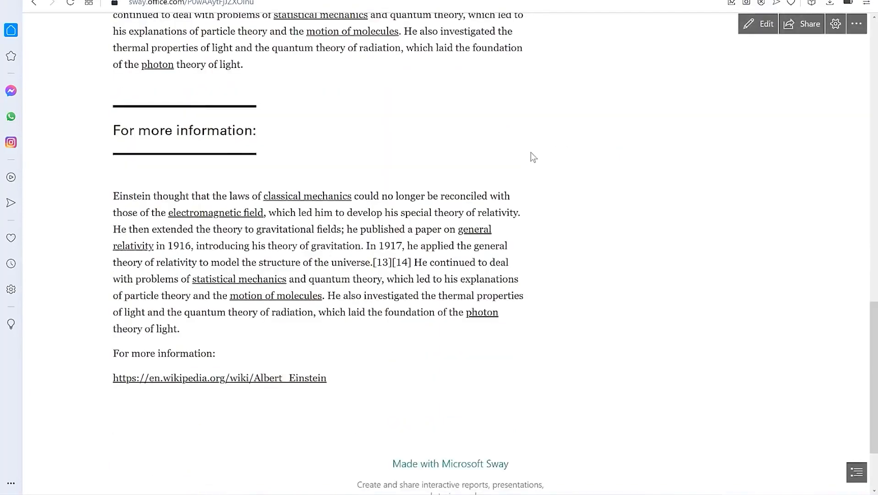
{"action": "scroll", "coordinate": [440, 206], "scroll_direction": "down", "scroll_amount": 2}
{"action": "scroll", "coordinate": [408, 225], "scroll_direction": "down", "scroll_amount": 2}
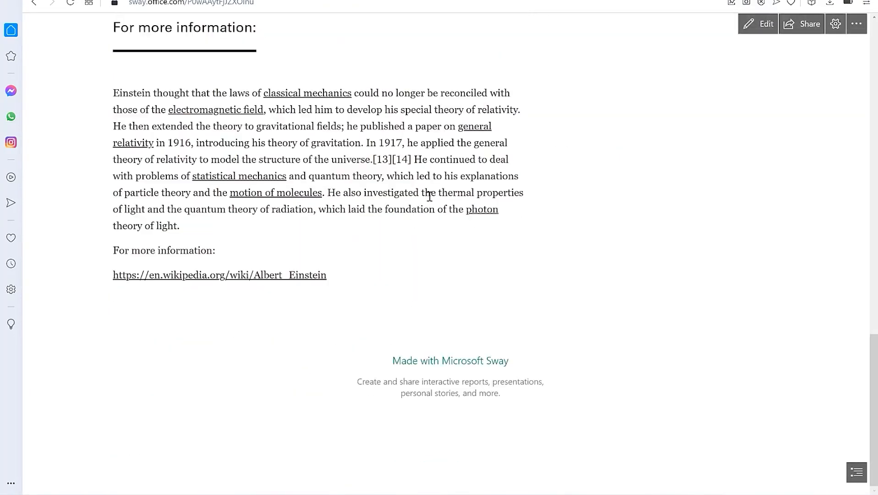
{"action": "scroll", "coordinate": [431, 195], "scroll_direction": "up", "scroll_amount": 2}
{"action": "scroll", "coordinate": [434, 195], "scroll_direction": "up", "scroll_amount": 17}
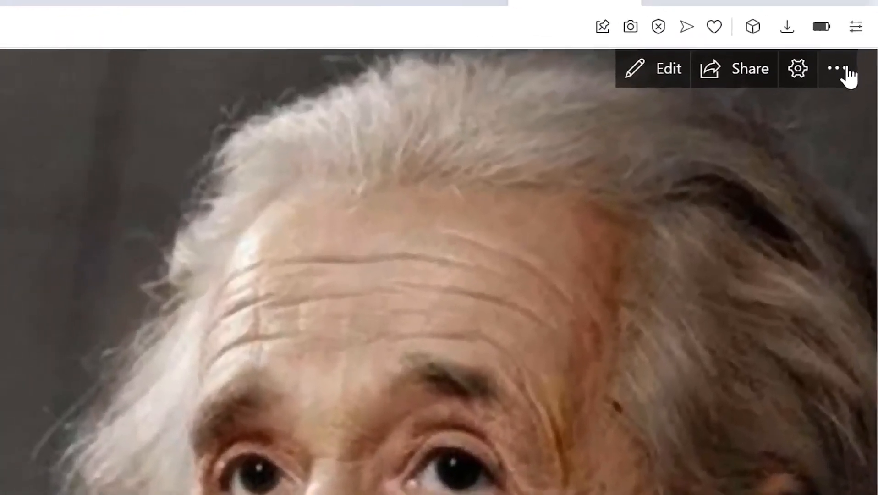
Open the Sway's sharing settings and set the invite link to allow editing
{"action": "left_click", "coordinate": [856, 25]}
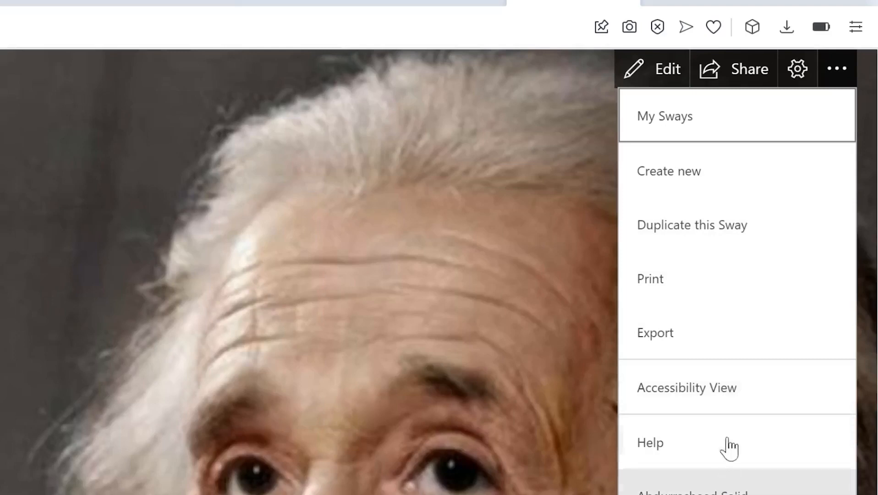
{"action": "left_click", "coordinate": [747, 71]}
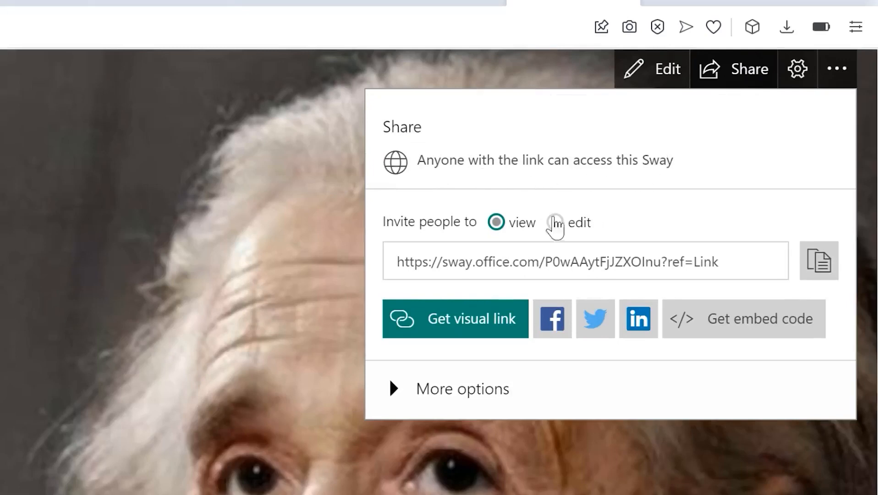
{"action": "left_click", "coordinate": [555, 222]}
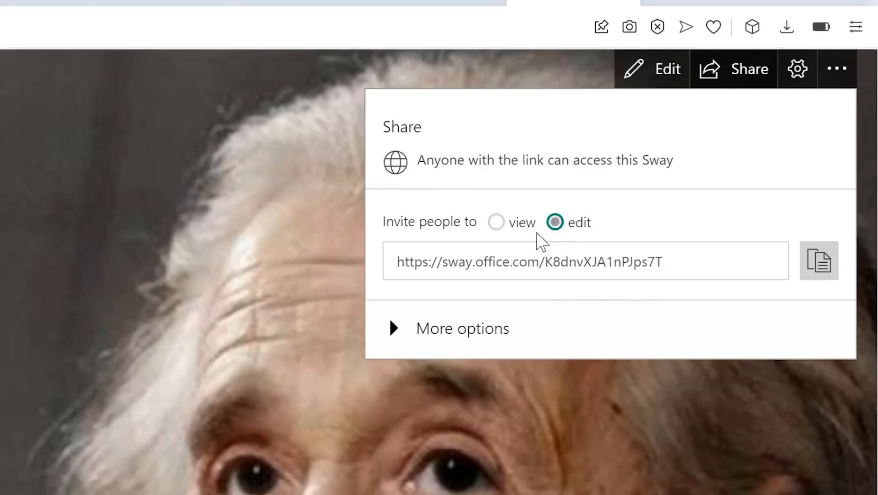
{"action": "left_click", "coordinate": [496, 223]}
{"action": "left_click", "coordinate": [555, 222]}
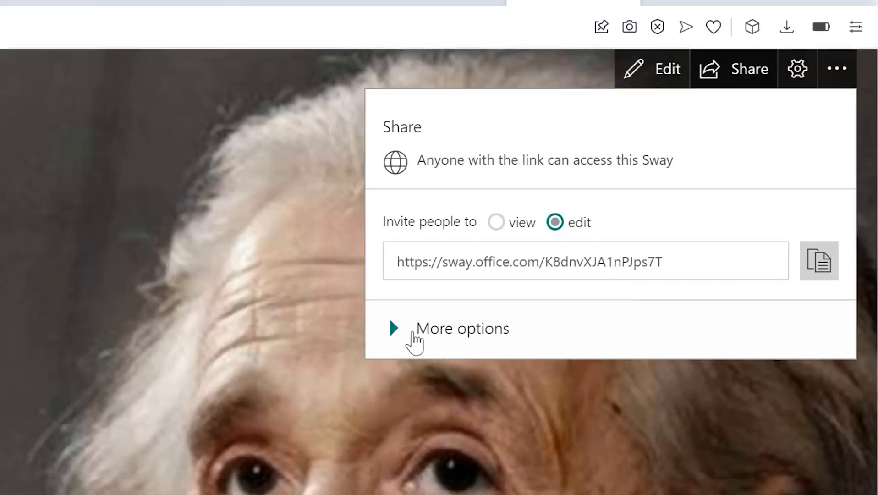
Copy the edit link from More options and open a new browser window
{"action": "left_click", "coordinate": [393, 328]}
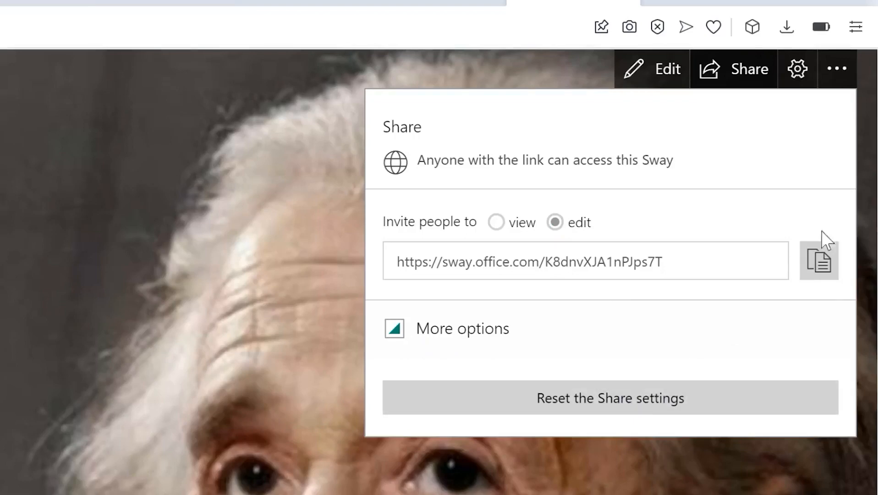
{"action": "left_click", "coordinate": [825, 270]}
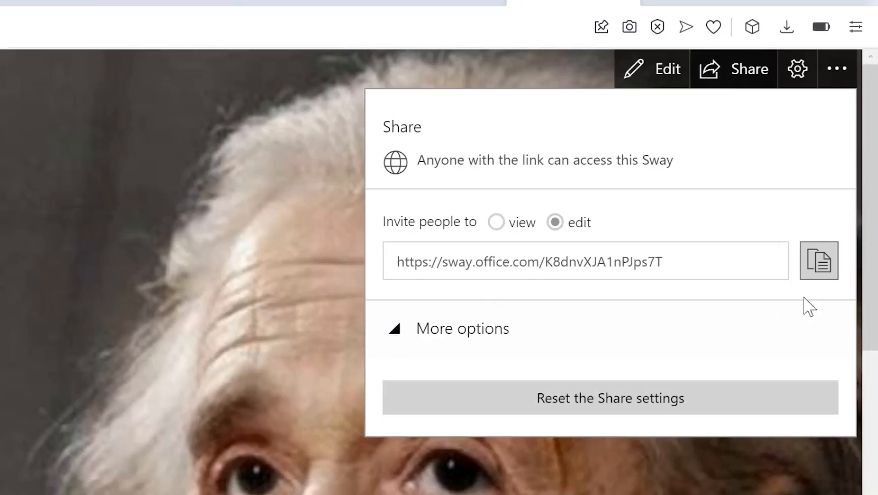
{"action": "left_click", "coordinate": [818, 268]}
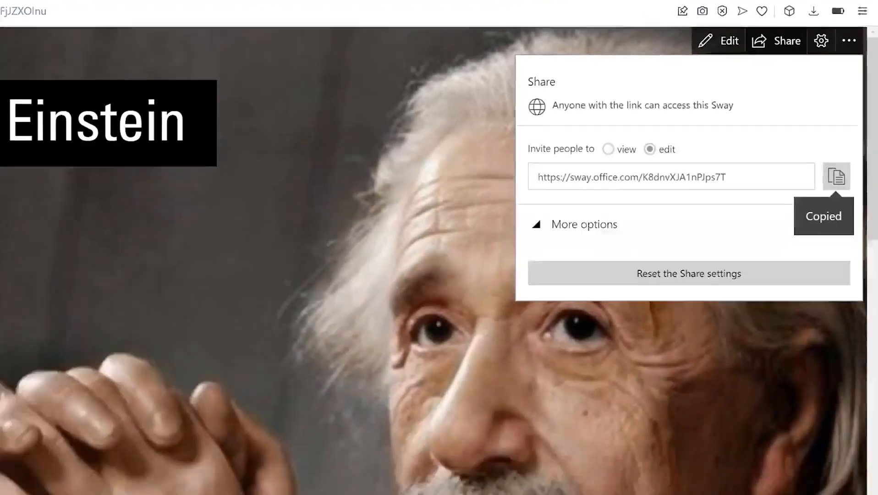
{"action": "left_click", "coordinate": [491, 492]}
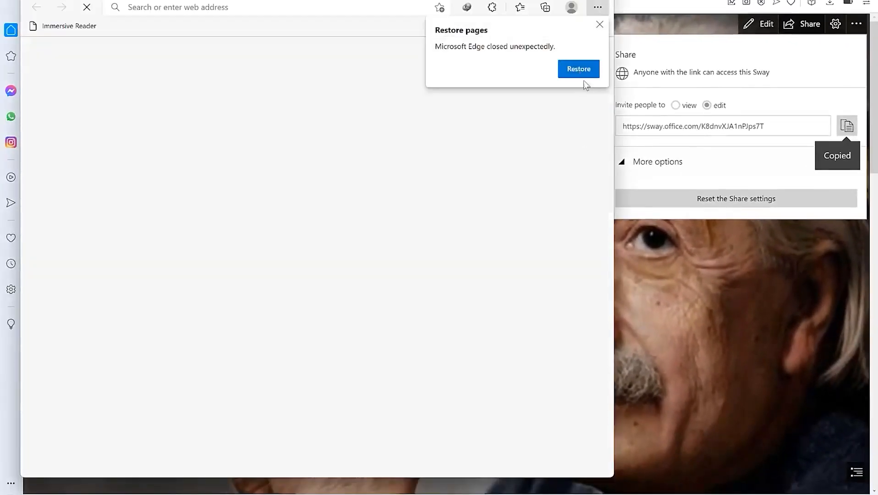
Maximize the new Edge window, load the copied Sway link, and view the Albert Einstein Sway
{"action": "double_click", "coordinate": [406, 1]}
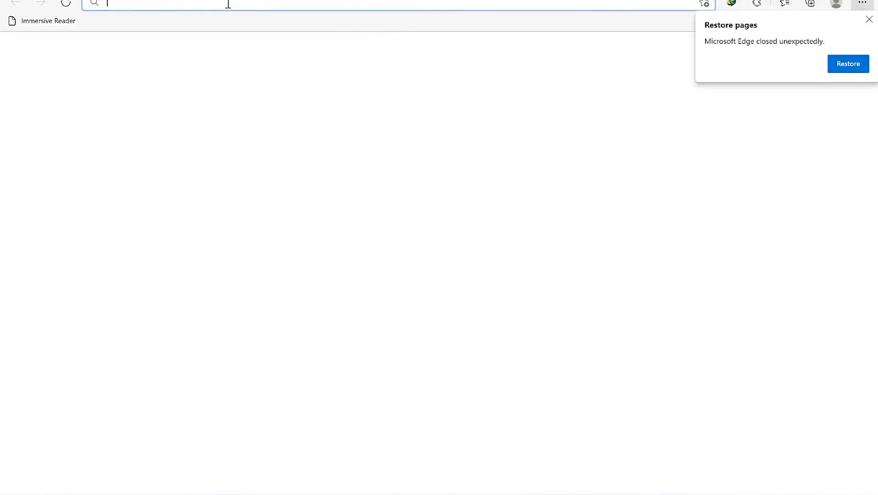
{"action": "key", "text": "ctrl+v"}
{"action": "key", "text": "Return"}
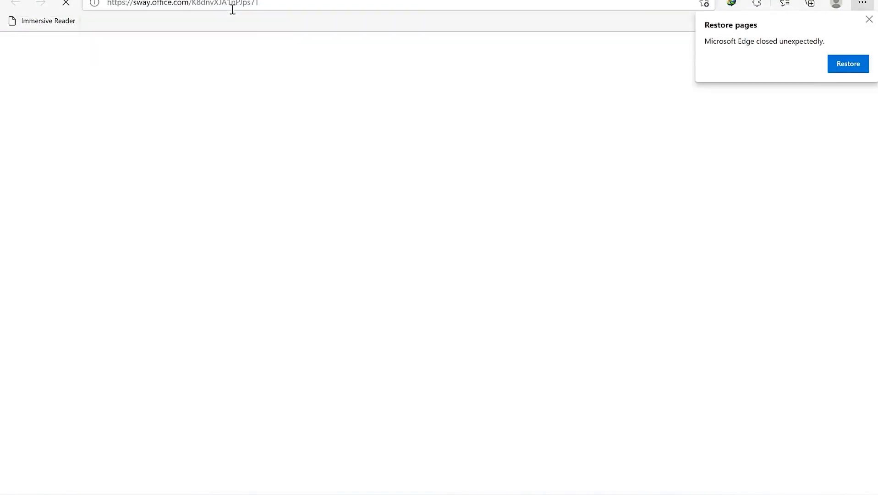
{"action": "left_click", "coordinate": [867, 20]}
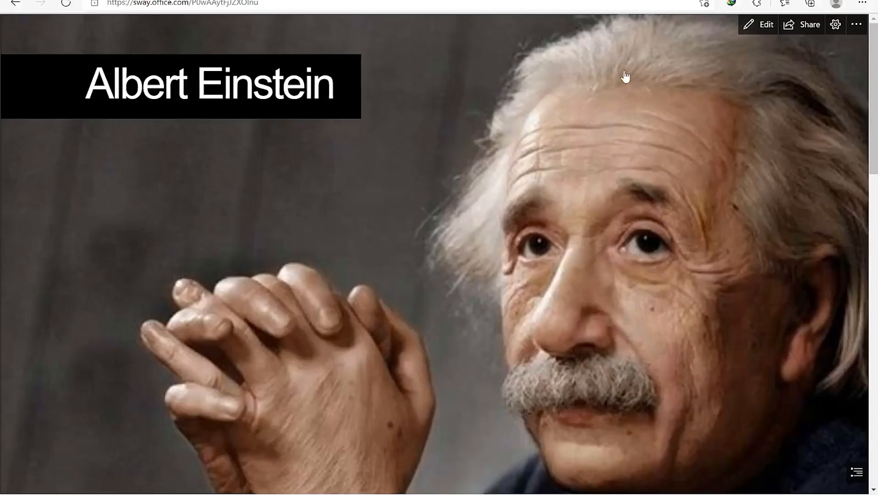
{"action": "scroll", "coordinate": [747, 156], "scroll_direction": "down", "scroll_amount": 10}
{"action": "scroll", "coordinate": [696, 159], "scroll_direction": "down", "scroll_amount": 7}
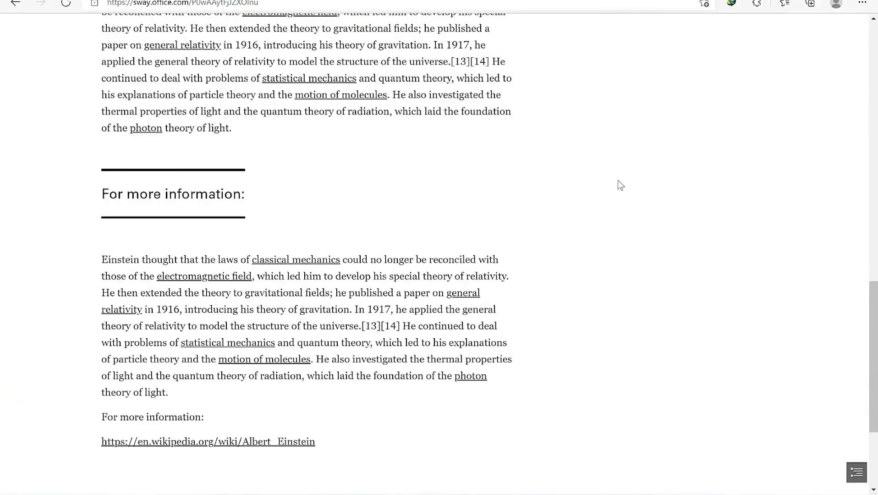
{"action": "scroll", "coordinate": [587, 185], "scroll_direction": "up", "scroll_amount": 18}
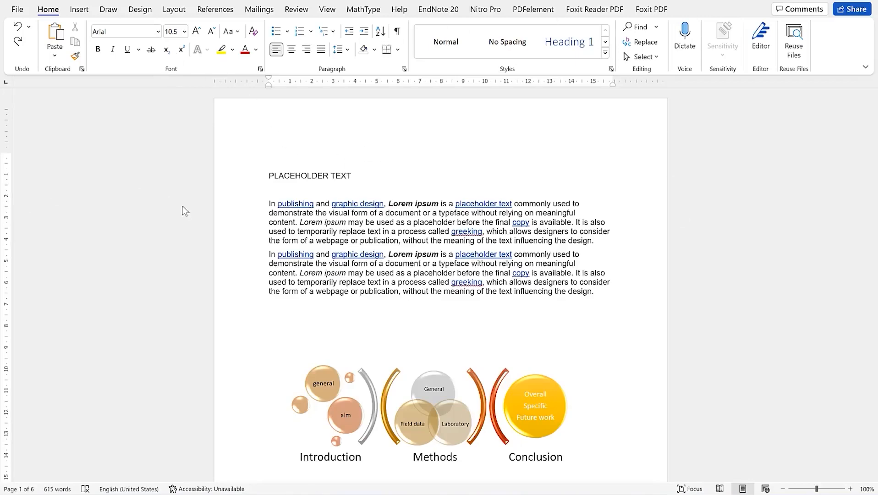
Look over the placeholder-text document, then bring up the Design tab's page options
{"action": "scroll", "coordinate": [367, 262], "scroll_direction": "down", "scroll_amount": 12}
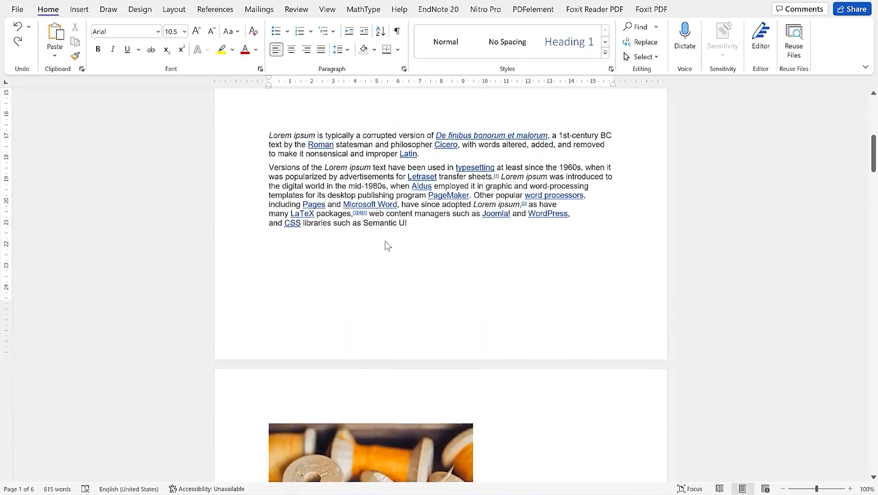
{"action": "scroll", "coordinate": [386, 245], "scroll_direction": "up", "scroll_amount": 12}
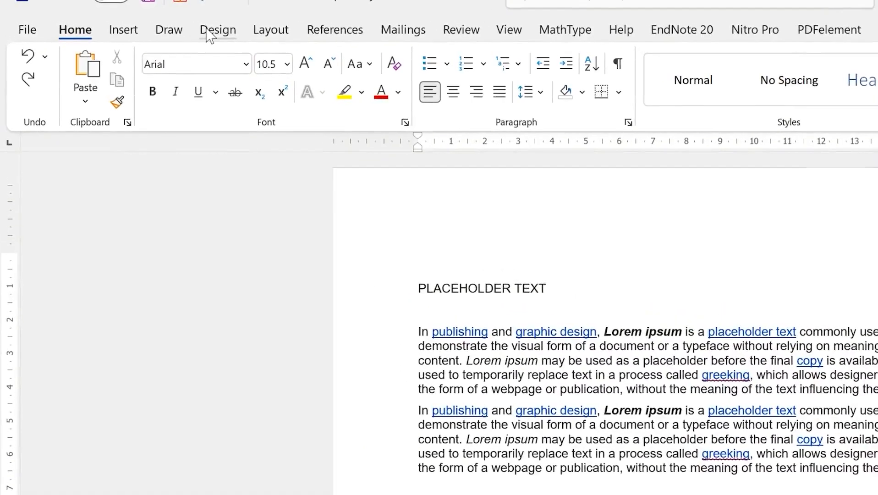
{"action": "left_click", "coordinate": [135, 11]}
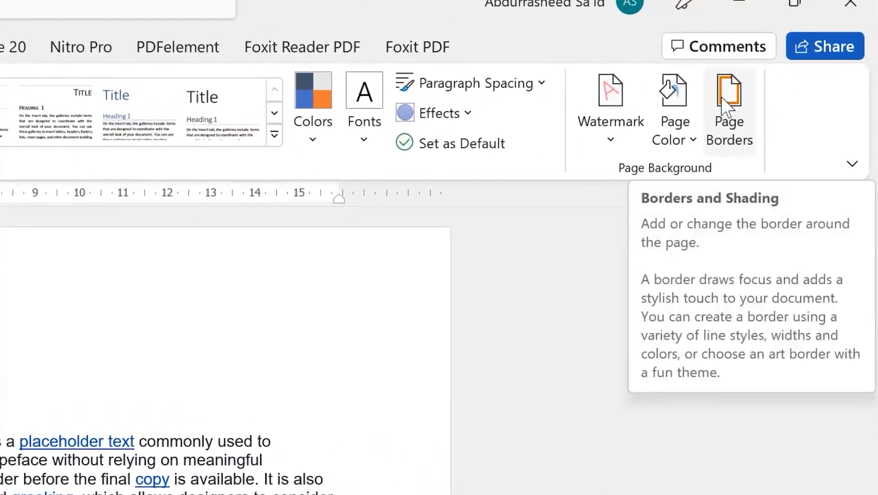
In Borders and Shading, choose the plain Box setting for the paragraph border
{"action": "left_click", "coordinate": [729, 117]}
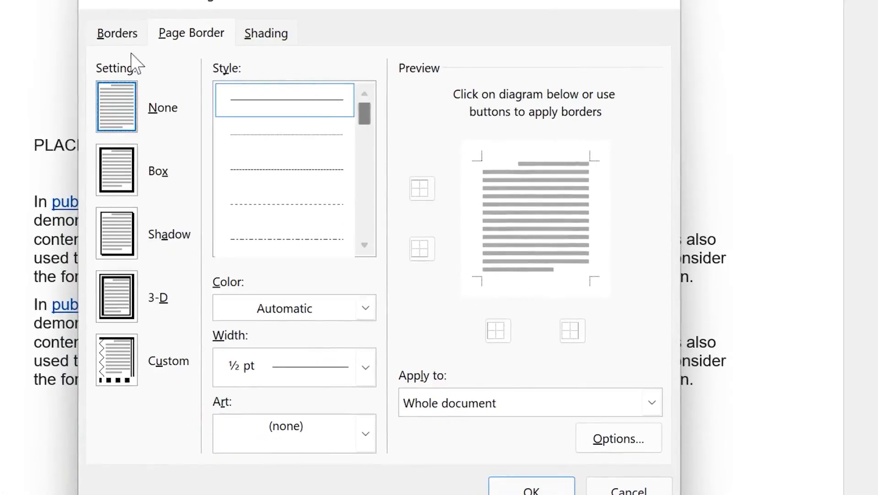
{"action": "left_click", "coordinate": [128, 39]}
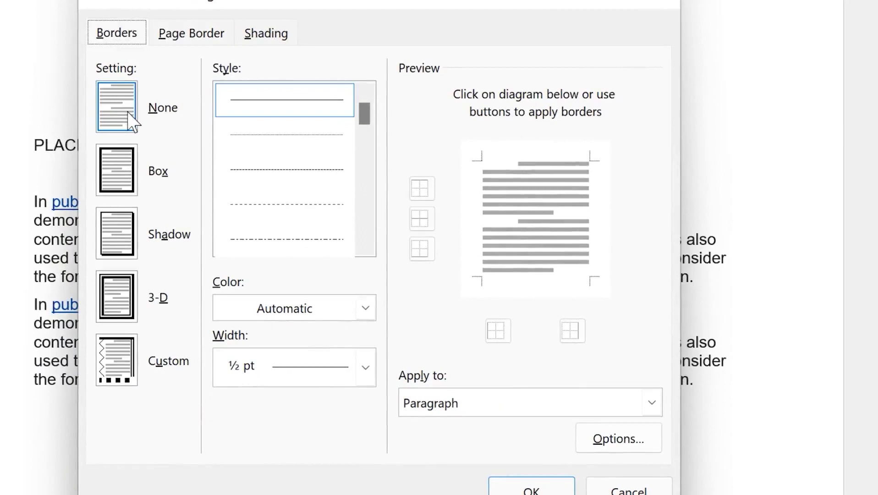
{"action": "left_click", "coordinate": [129, 168]}
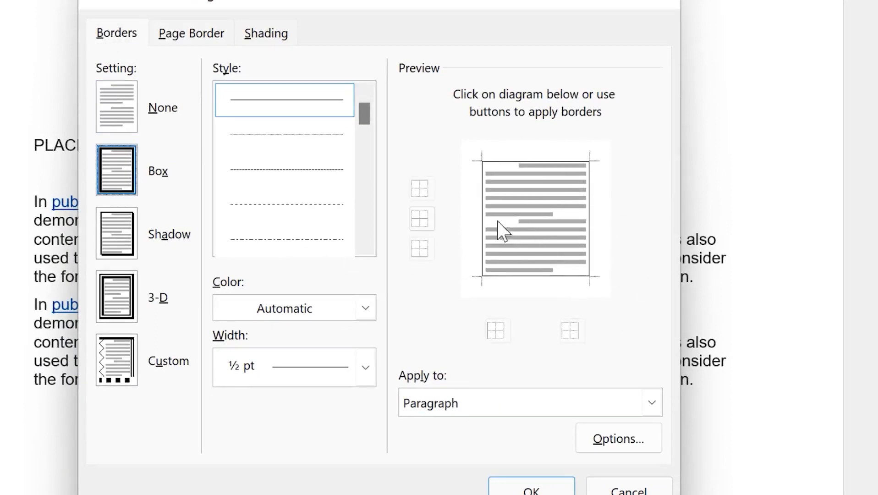
{"action": "left_click", "coordinate": [120, 254]}
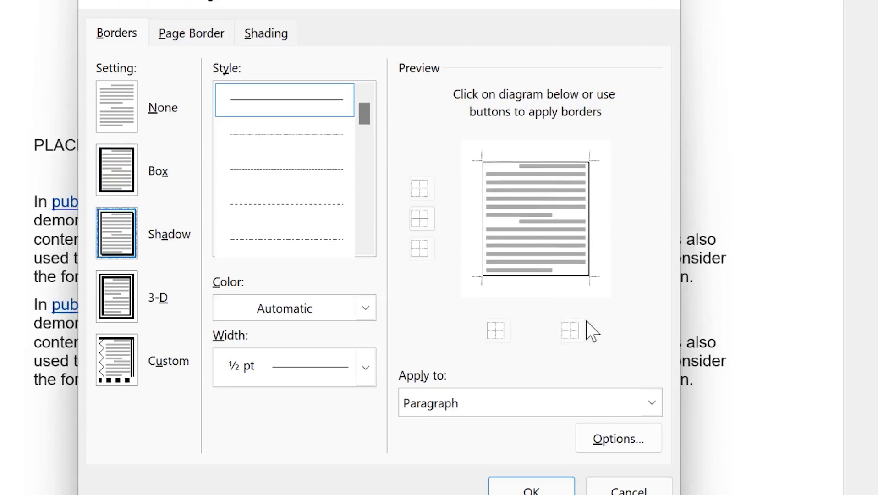
{"action": "left_click", "coordinate": [119, 304]}
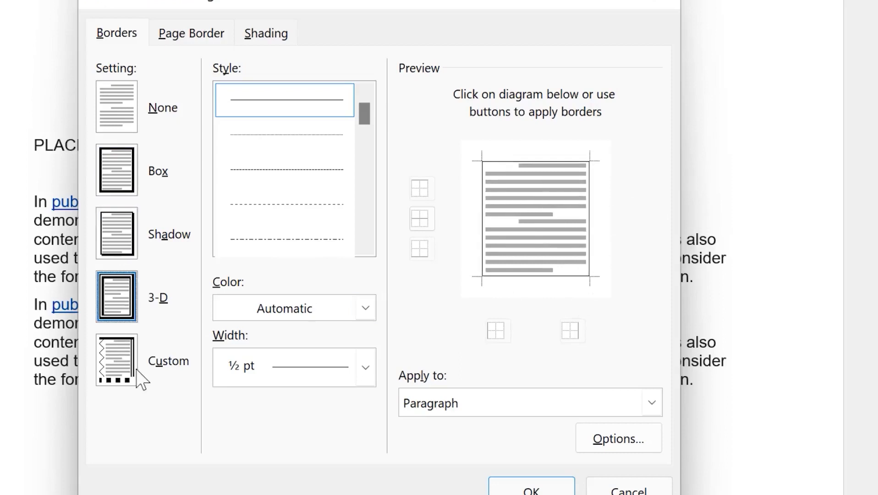
{"action": "left_click", "coordinate": [129, 388]}
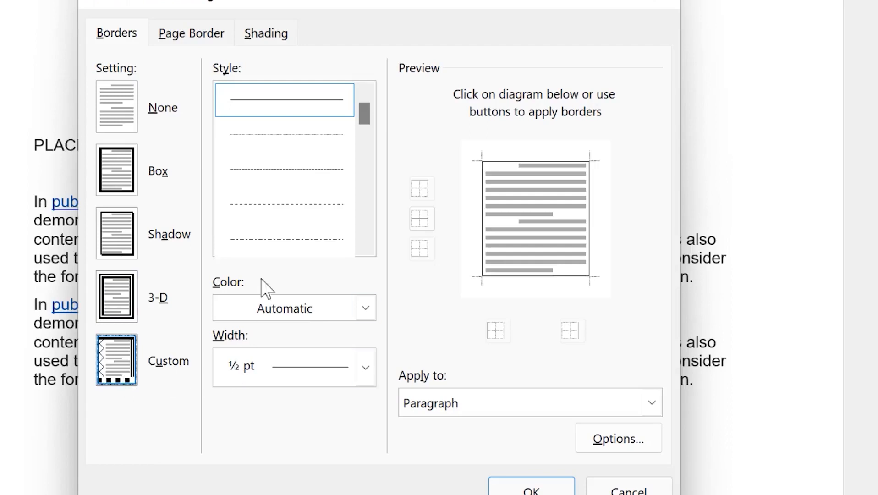
{"action": "left_click", "coordinate": [123, 172]}
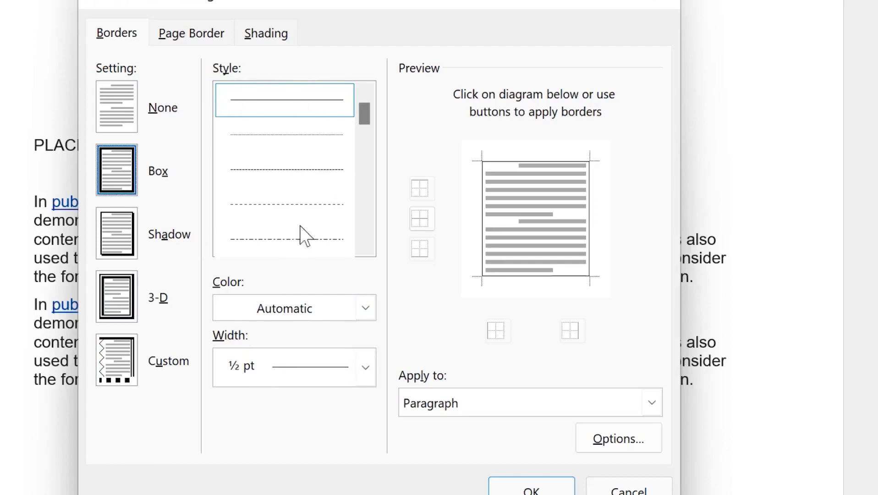
Give the paragraph border a thick double-line style, blue colour and 1 pt width
{"action": "left_click_drag", "start_coordinate": [365, 112], "coordinate": [362, 176]}
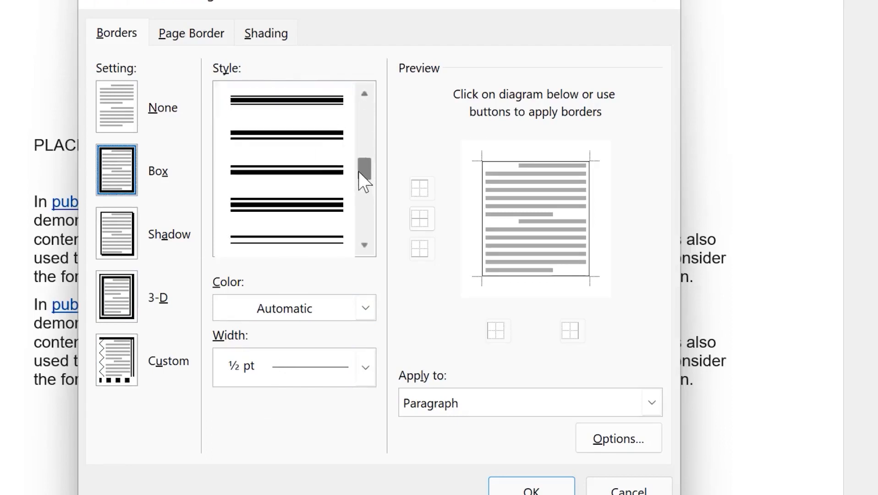
{"action": "left_click", "coordinate": [317, 182]}
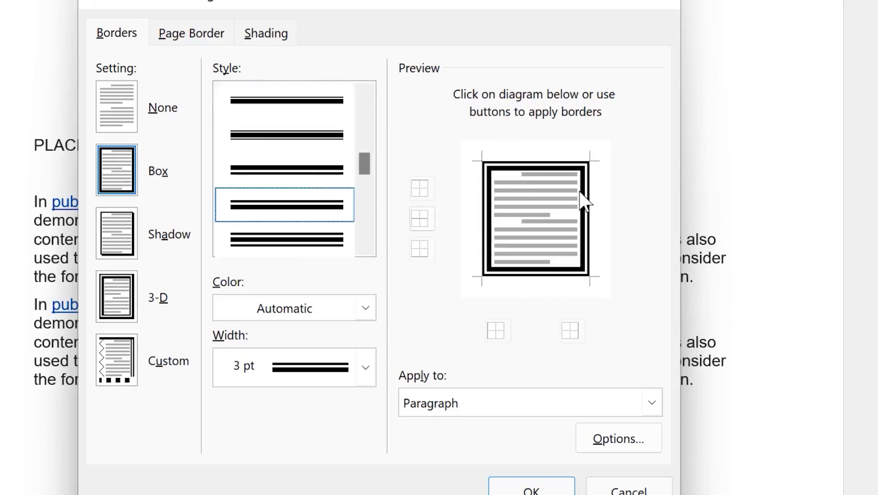
{"action": "left_click", "coordinate": [364, 301]}
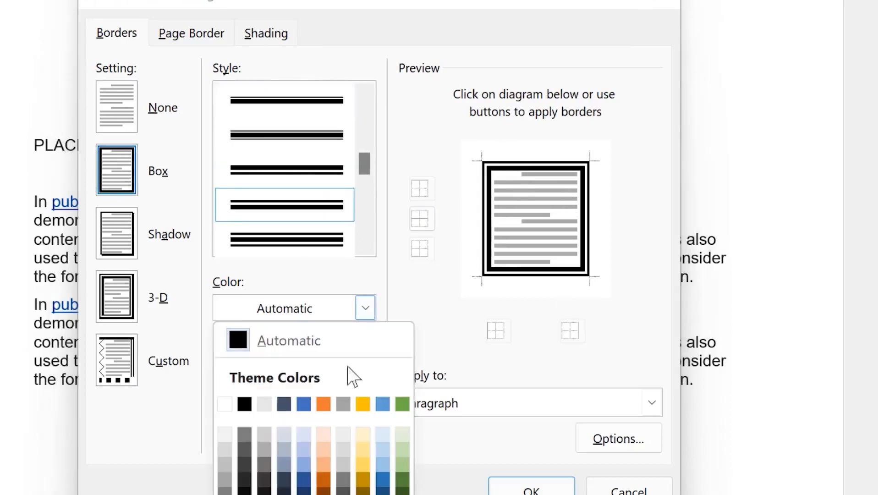
{"action": "left_click", "coordinate": [303, 404]}
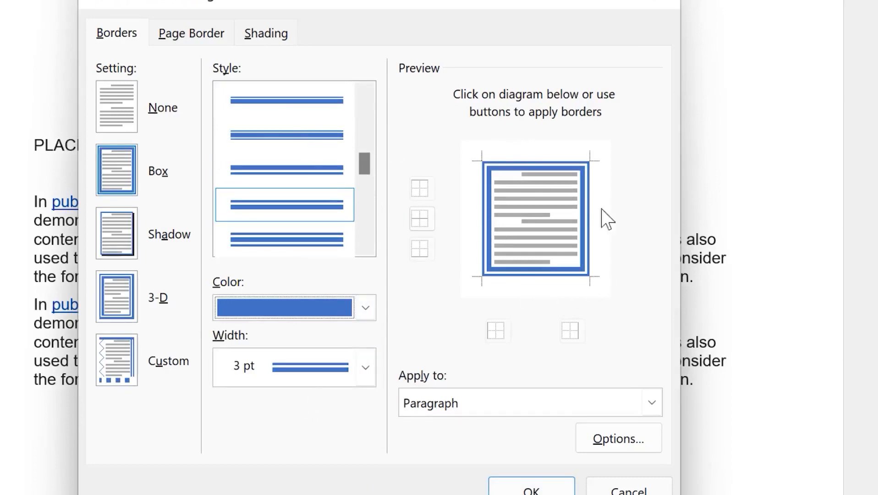
{"action": "left_click", "coordinate": [368, 364]}
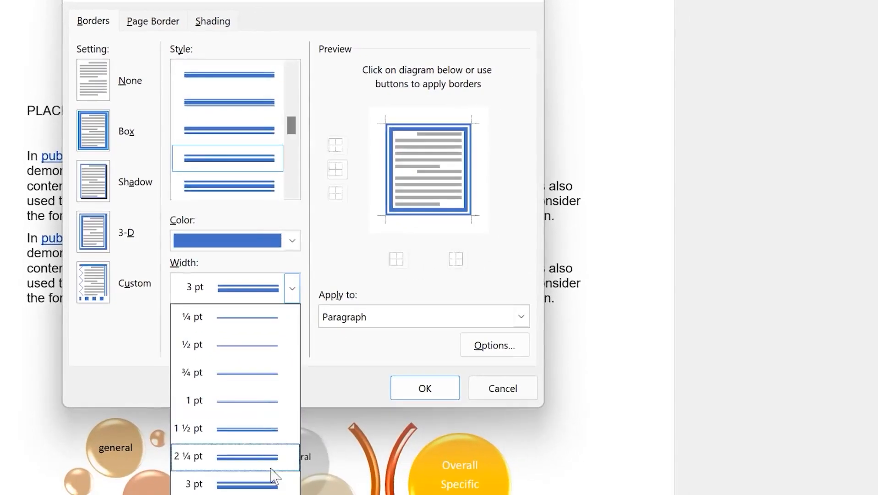
{"action": "left_click", "coordinate": [249, 403]}
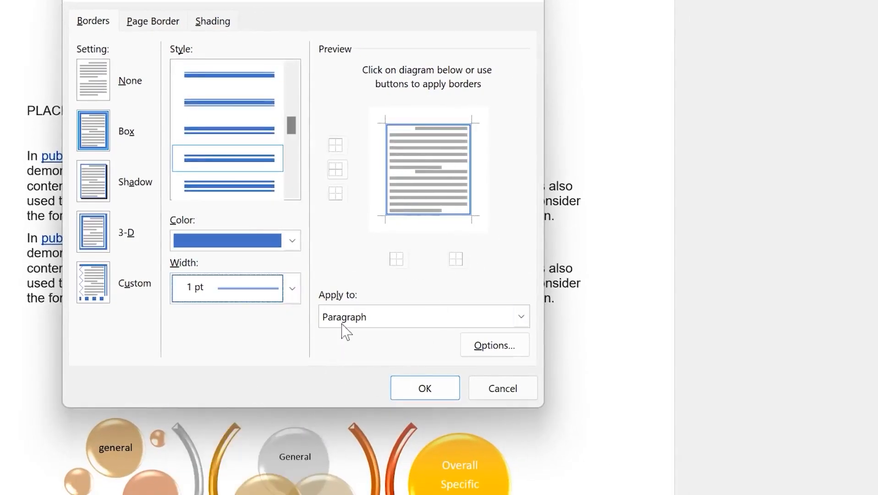
{"action": "key", "text": "Tab"}
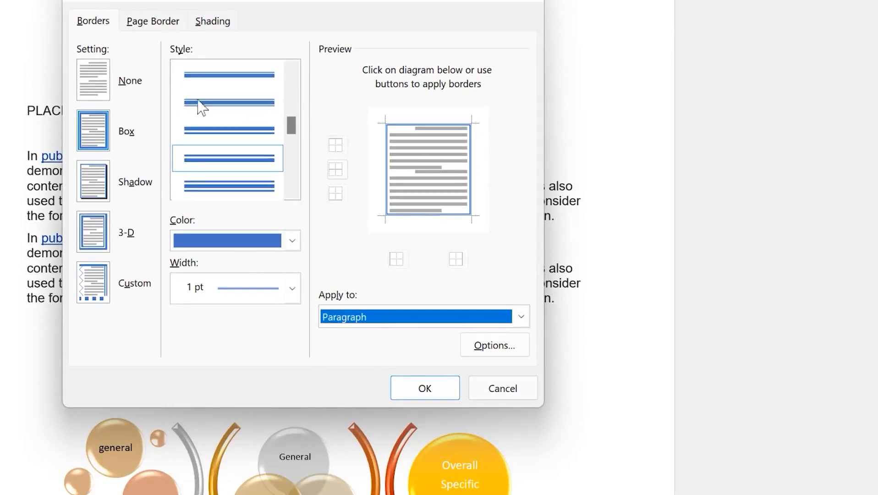
Add a plain Box page border and apply the blue box border around the text
{"action": "left_click", "coordinate": [164, 27]}
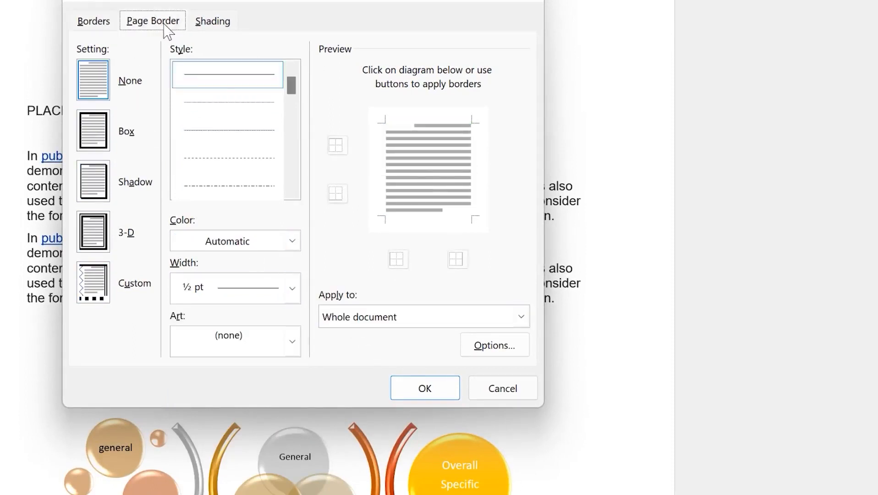
{"action": "left_click", "coordinate": [104, 143]}
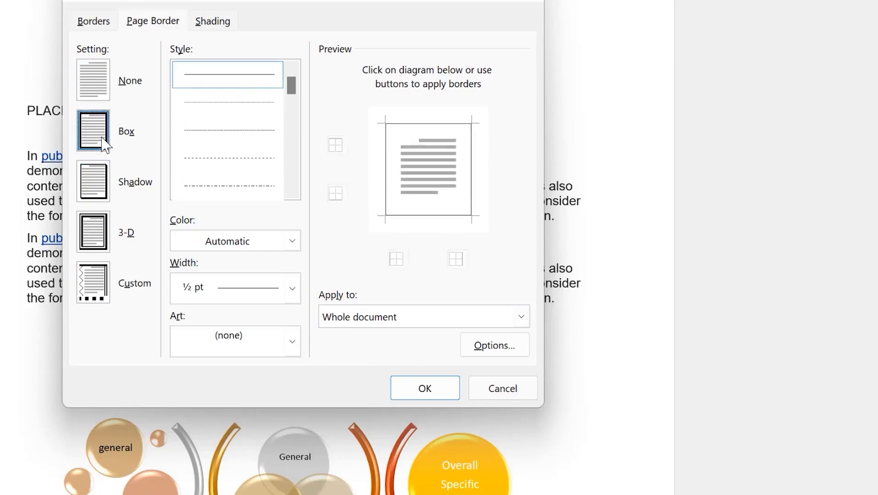
{"action": "left_click", "coordinate": [102, 19]}
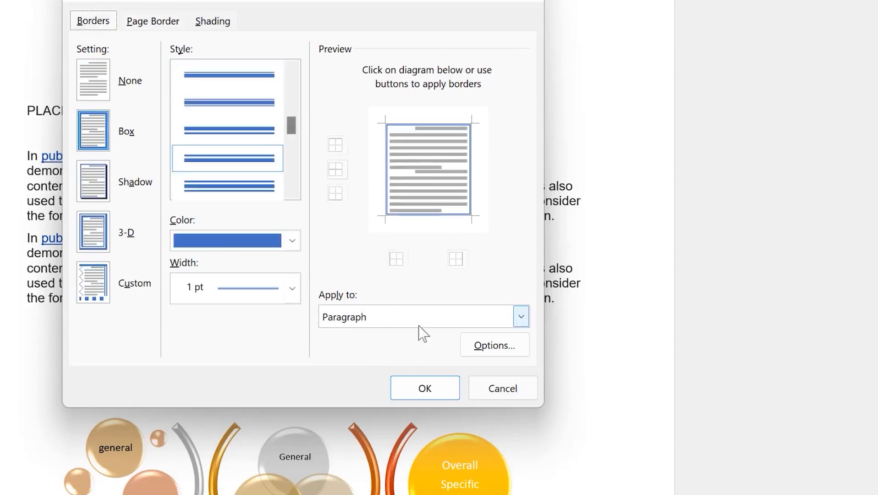
{"action": "left_click", "coordinate": [425, 389]}
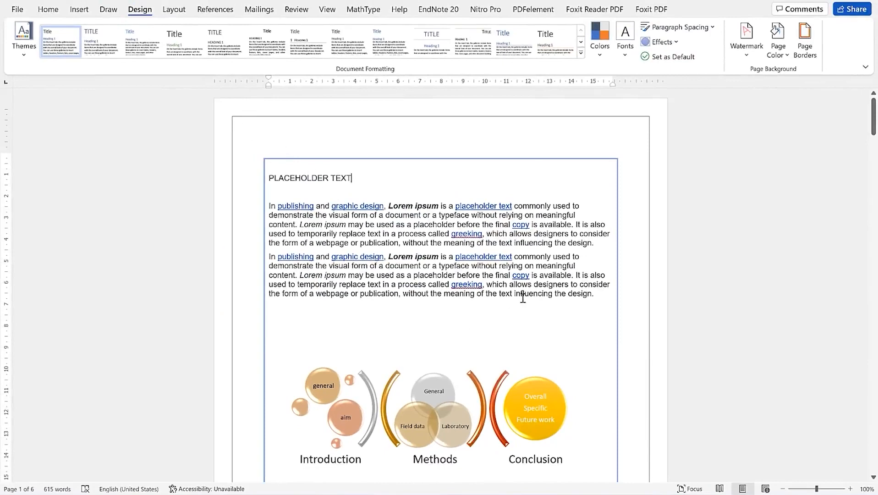
Apply a shadowed page border
{"action": "left_click", "coordinate": [805, 40]}
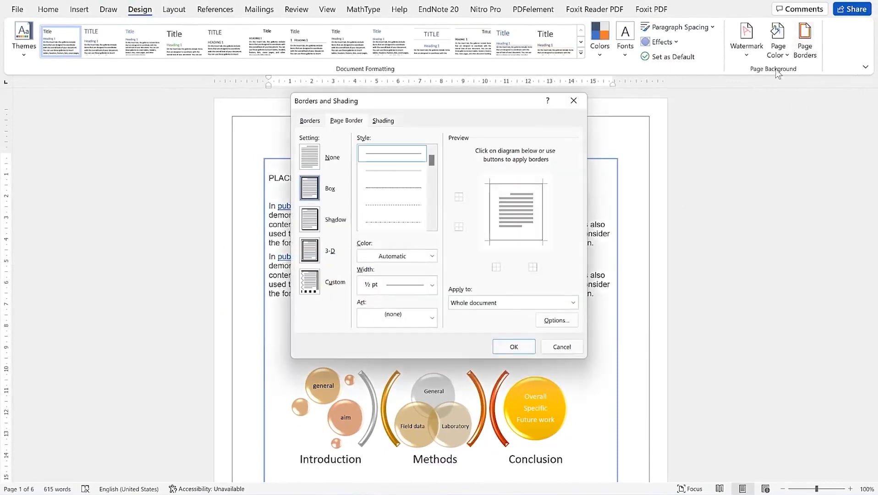
{"action": "left_click", "coordinate": [315, 225]}
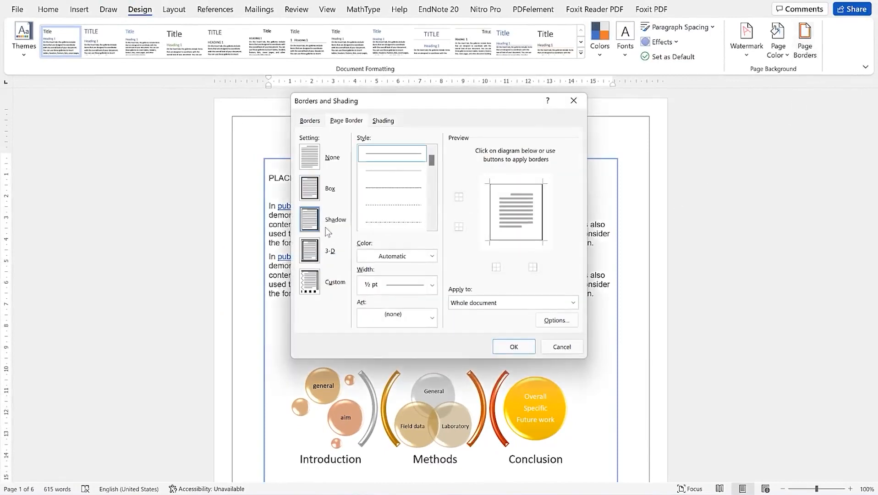
{"action": "left_click", "coordinate": [526, 350]}
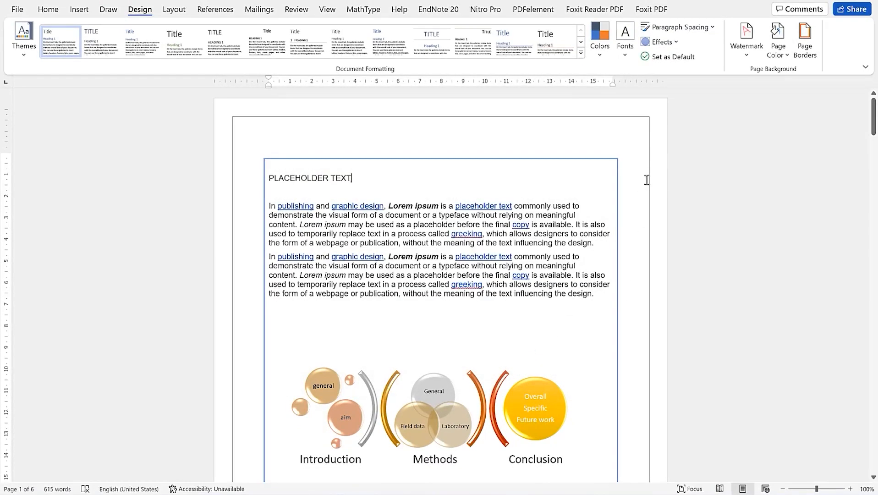
Change the page border to a 3-D thick 3 pt double-line frame
{"action": "left_click", "coordinate": [799, 40]}
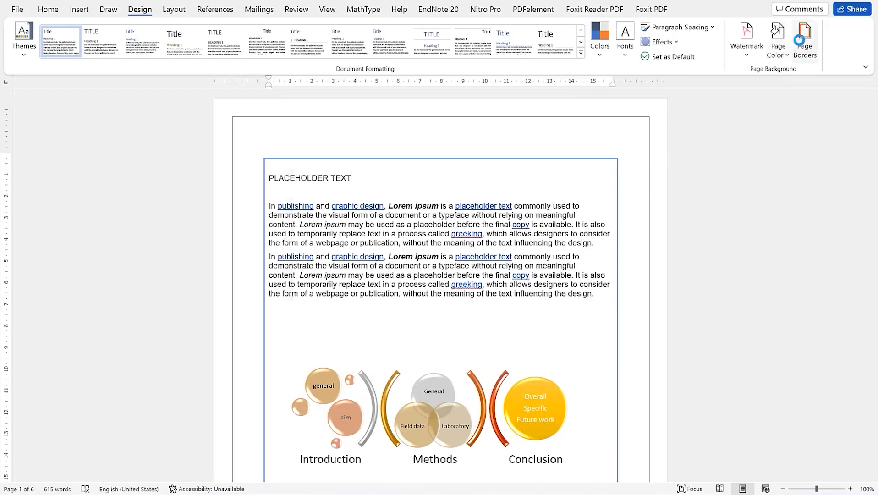
{"action": "left_click", "coordinate": [310, 255]}
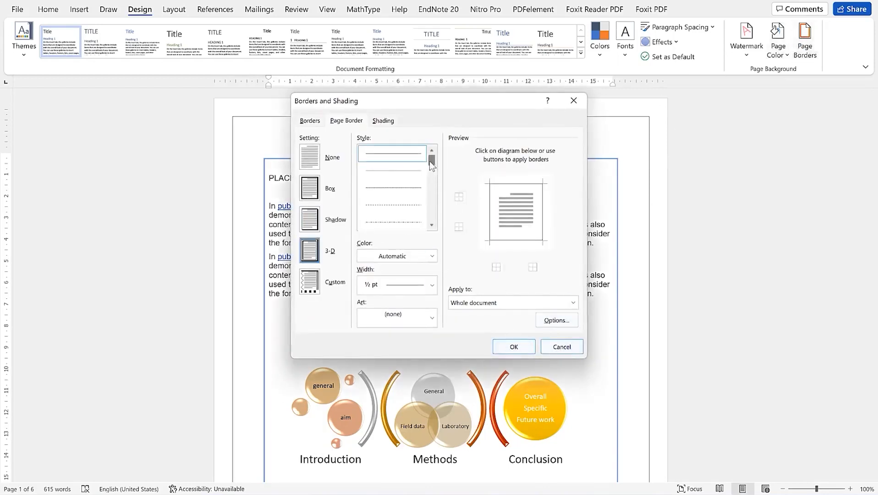
{"action": "left_click_drag", "start_coordinate": [432, 160], "coordinate": [433, 184]}
{"action": "left_click", "coordinate": [392, 205]}
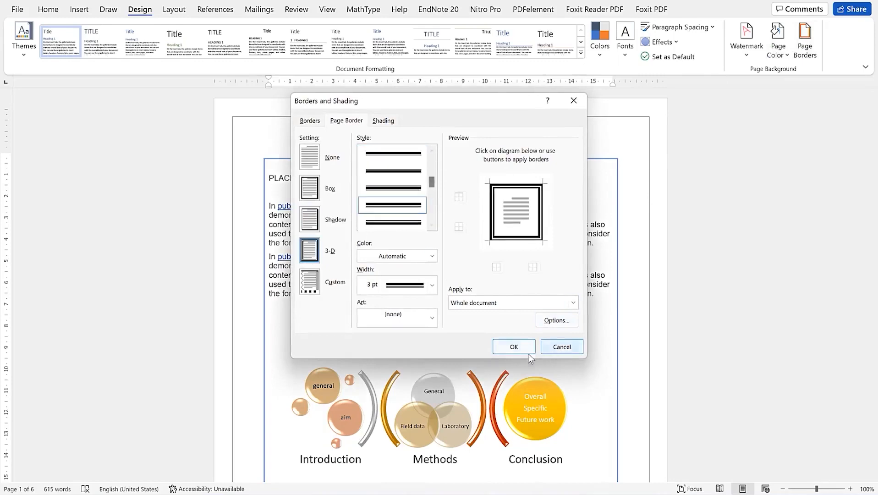
{"action": "left_click", "coordinate": [513, 346]}
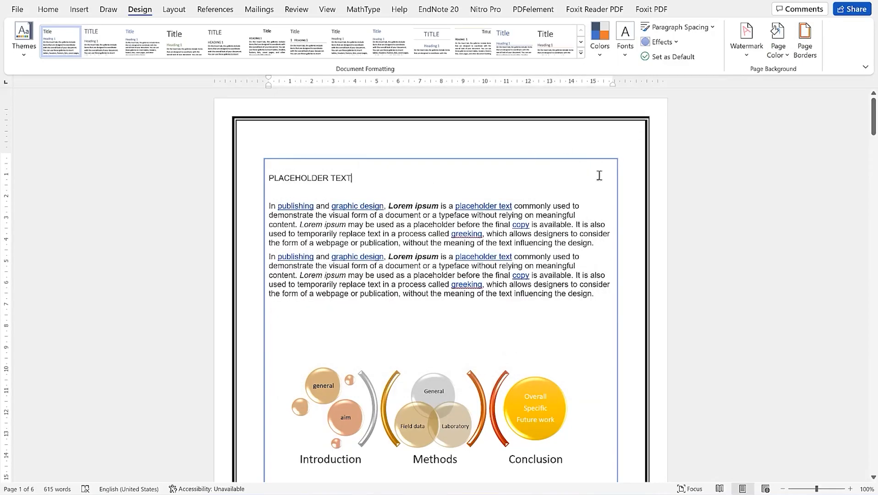
{"action": "scroll", "coordinate": [609, 216], "scroll_direction": "down", "scroll_amount": 10}
{"action": "scroll", "coordinate": [610, 218], "scroll_direction": "up", "scroll_amount": 10}
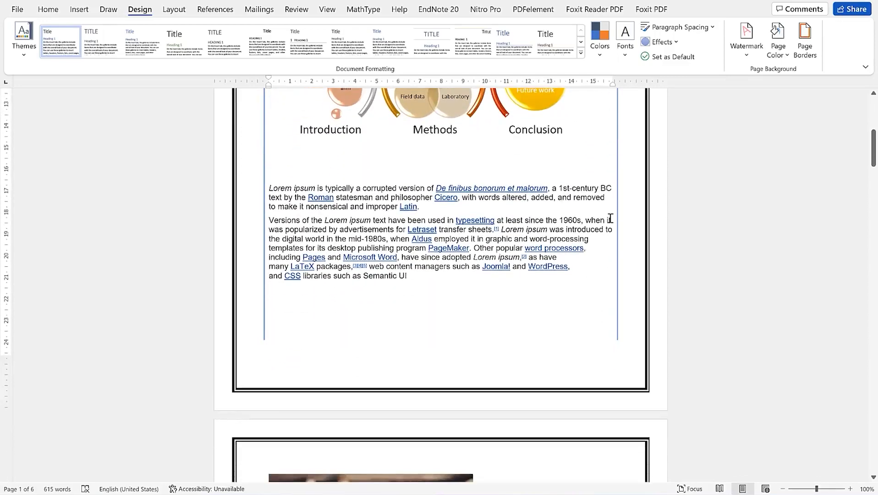
{"action": "left_click", "coordinate": [804, 51]}
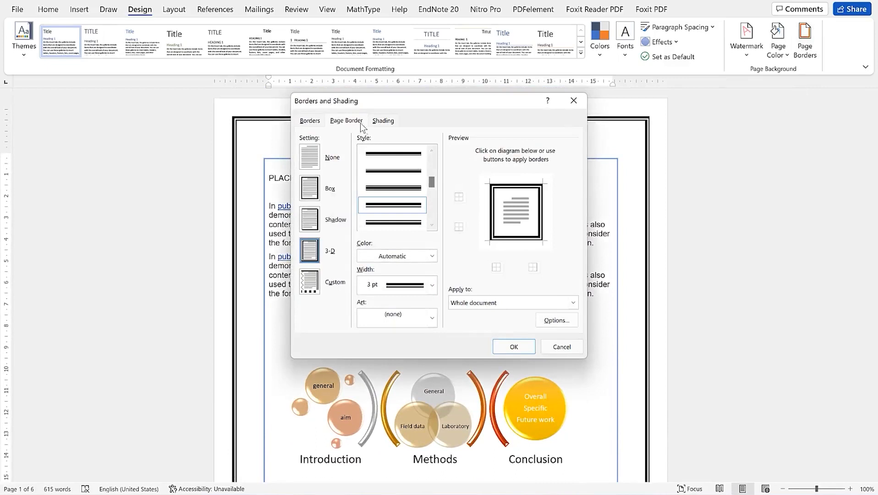
Shade the bordered text and diagram block with a dark orange fill and Clear pattern style
{"action": "left_click", "coordinate": [393, 120]}
{"action": "left_click", "coordinate": [366, 152]}
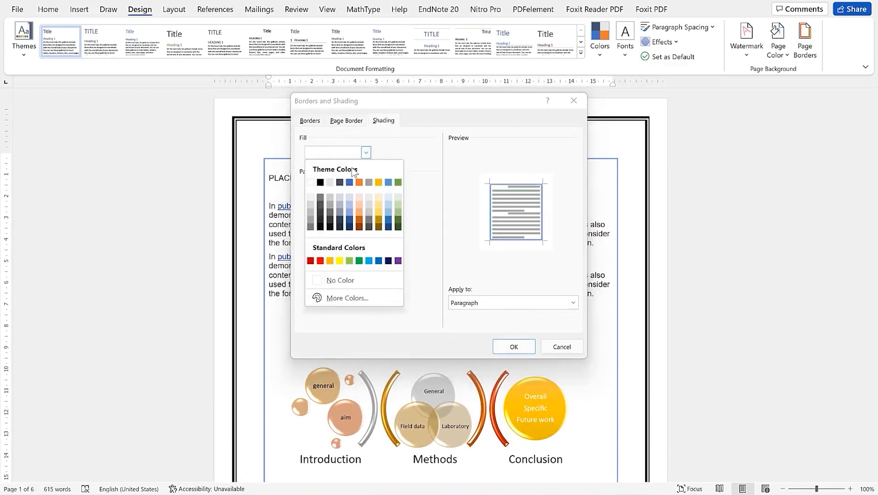
{"action": "left_click", "coordinate": [359, 223]}
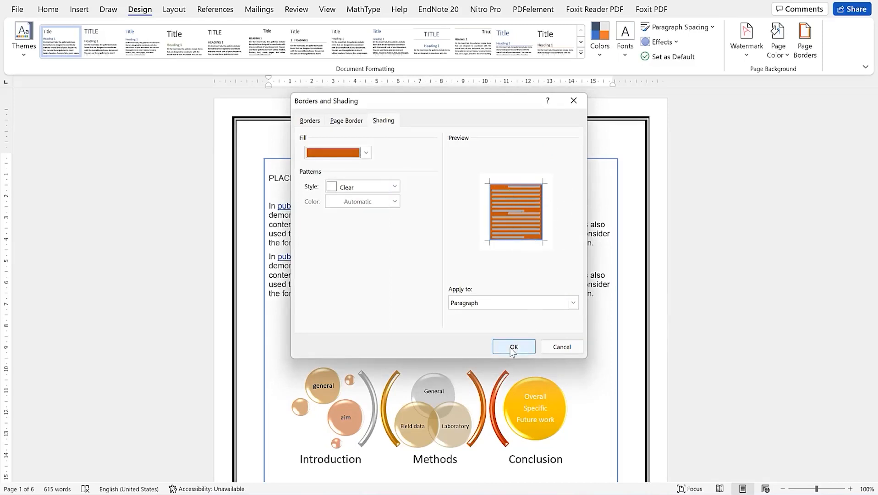
{"action": "left_click", "coordinate": [395, 186]}
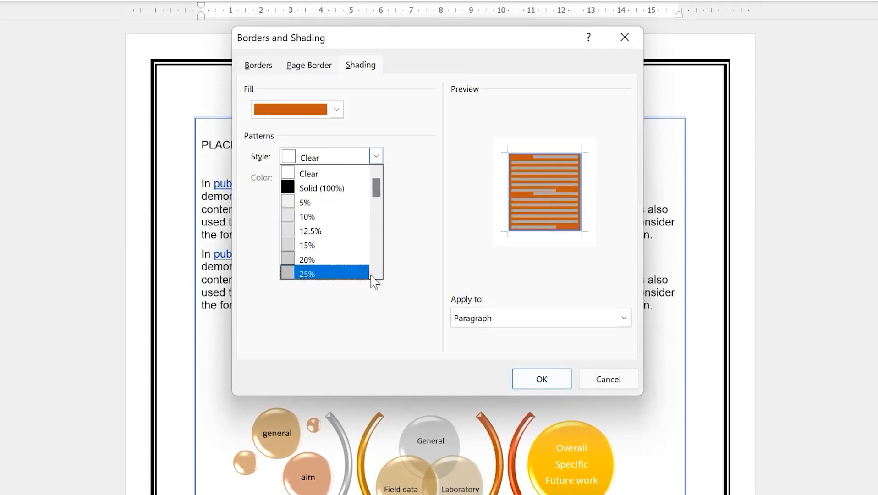
{"action": "left_click", "coordinate": [362, 325]}
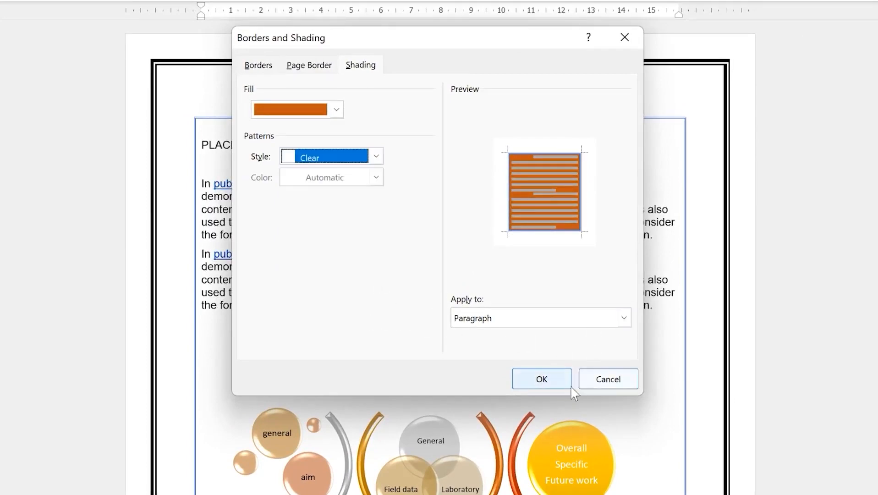
{"action": "left_click", "coordinate": [540, 380]}
{"action": "scroll", "coordinate": [506, 256], "scroll_direction": "down", "scroll_amount": 3}
{"action": "scroll", "coordinate": [506, 261], "scroll_direction": "up", "scroll_amount": 2}
{"action": "scroll", "coordinate": [507, 257], "scroll_direction": "down", "scroll_amount": 18}
{"action": "scroll", "coordinate": [509, 248], "scroll_direction": "down", "scroll_amount": 20}
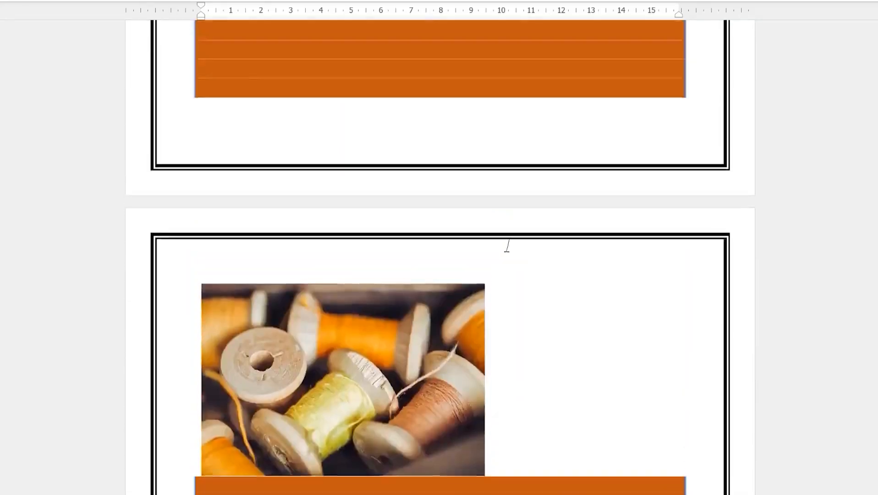
{"action": "scroll", "coordinate": [509, 246], "scroll_direction": "up", "scroll_amount": 20}
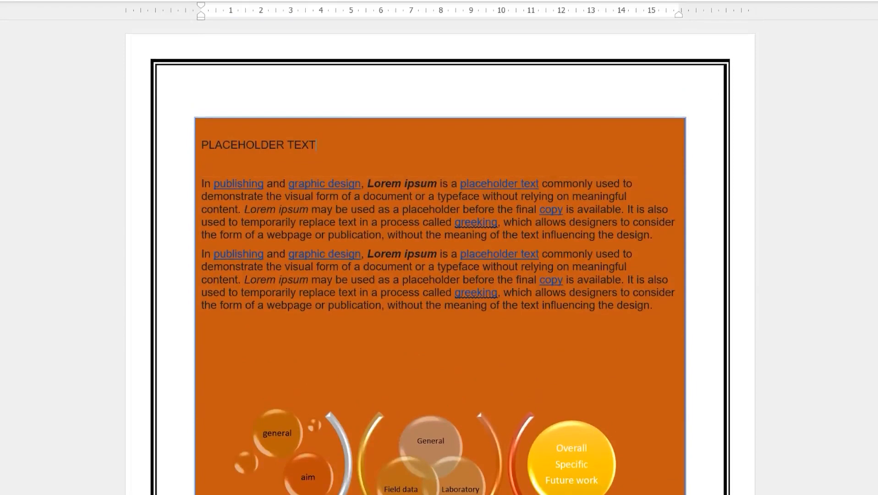
{"action": "left_click", "coordinate": [642, 1]}
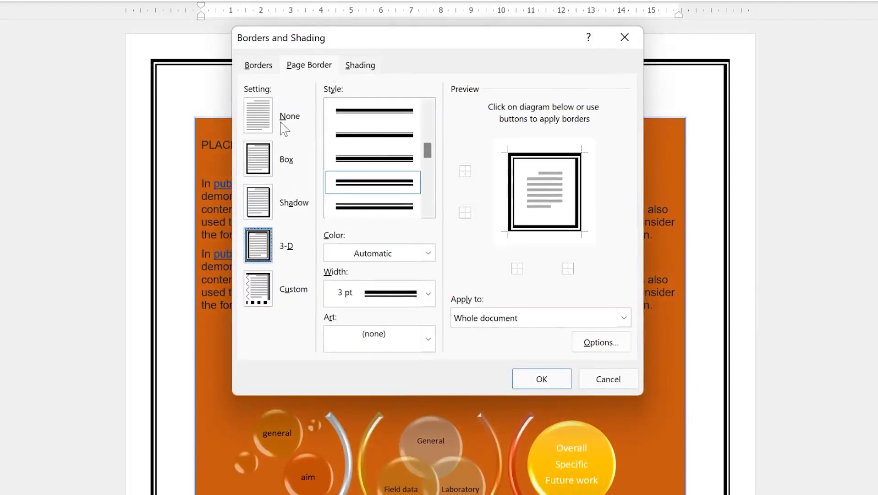
Replace the orange shading fill with white, then choose a Shadow page border
{"action": "left_click", "coordinate": [360, 65]}
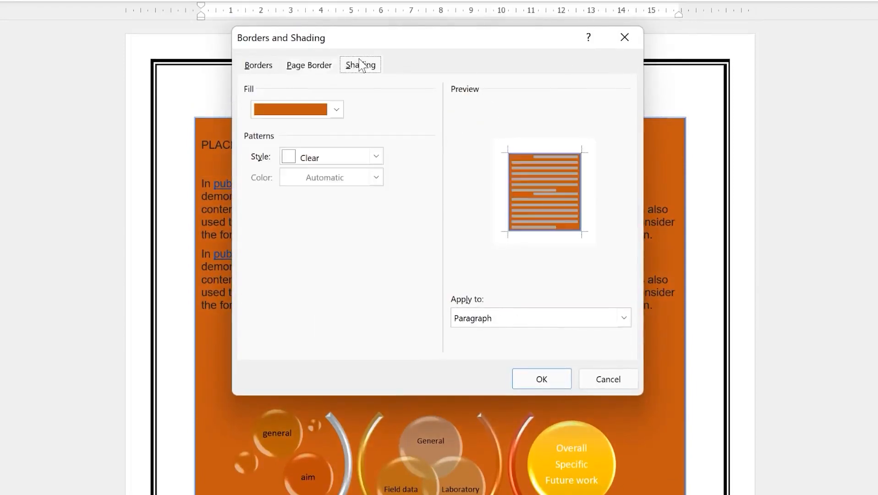
{"action": "left_click", "coordinate": [315, 73]}
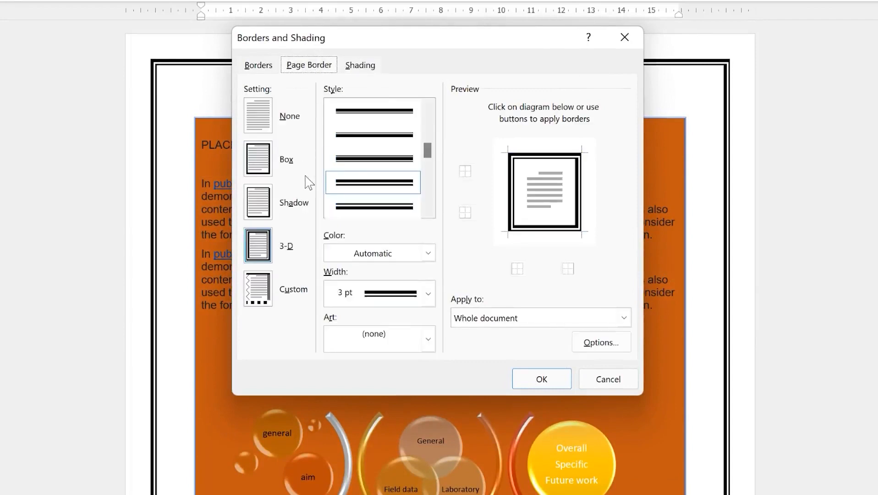
{"action": "left_click", "coordinate": [363, 64]}
{"action": "left_click", "coordinate": [317, 109]}
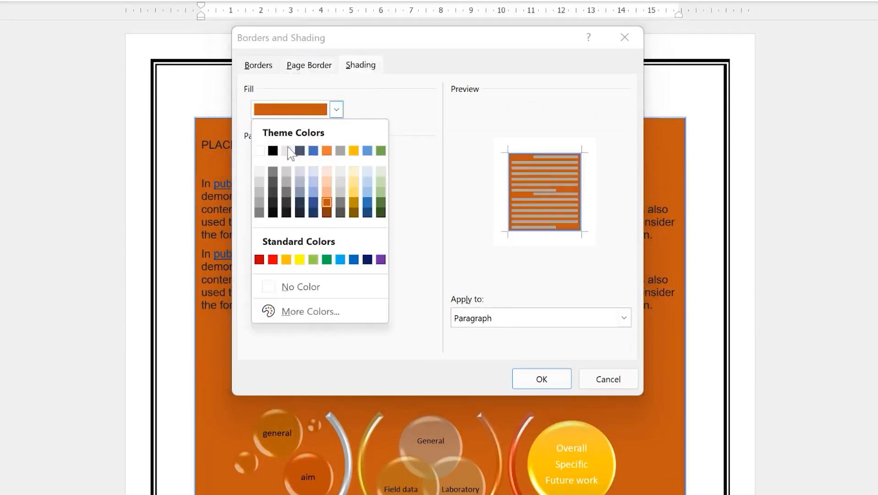
{"action": "left_click", "coordinate": [259, 150]}
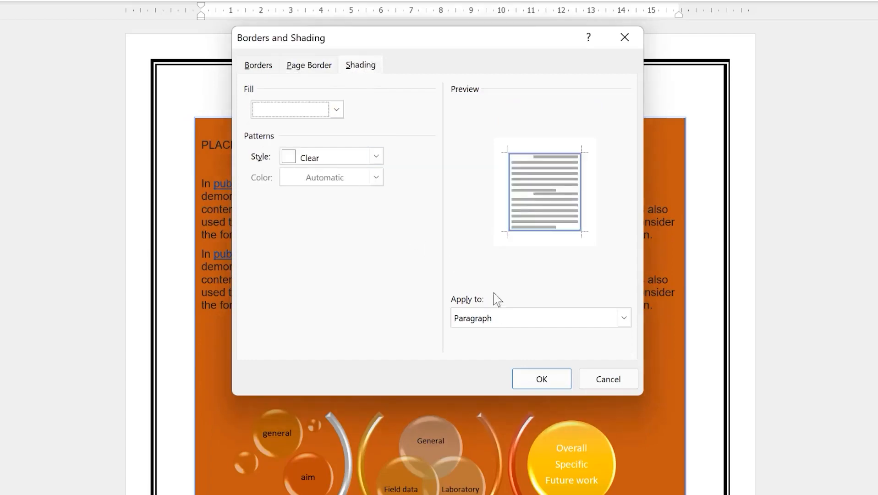
{"action": "left_click", "coordinate": [556, 381]}
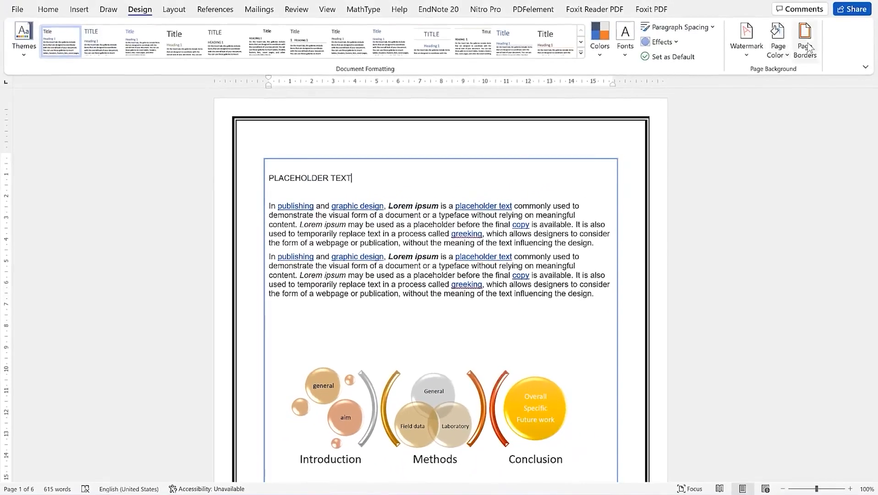
{"action": "left_click", "coordinate": [805, 44]}
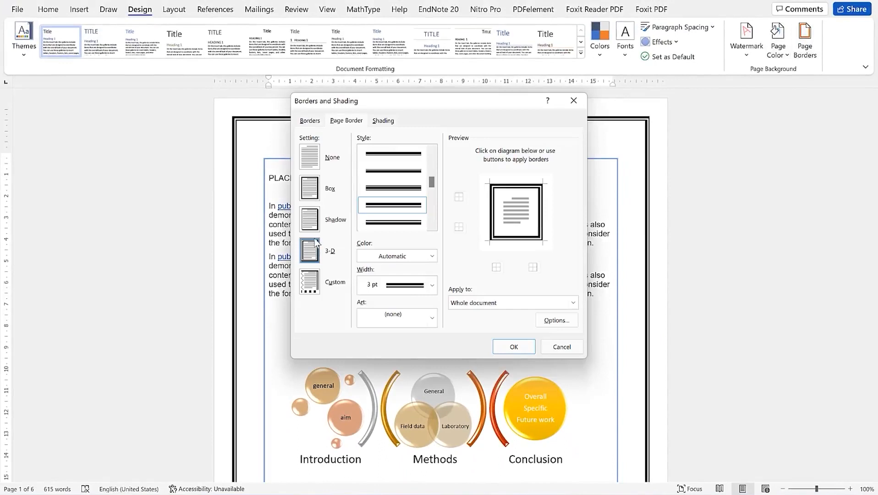
{"action": "left_click", "coordinate": [311, 219]}
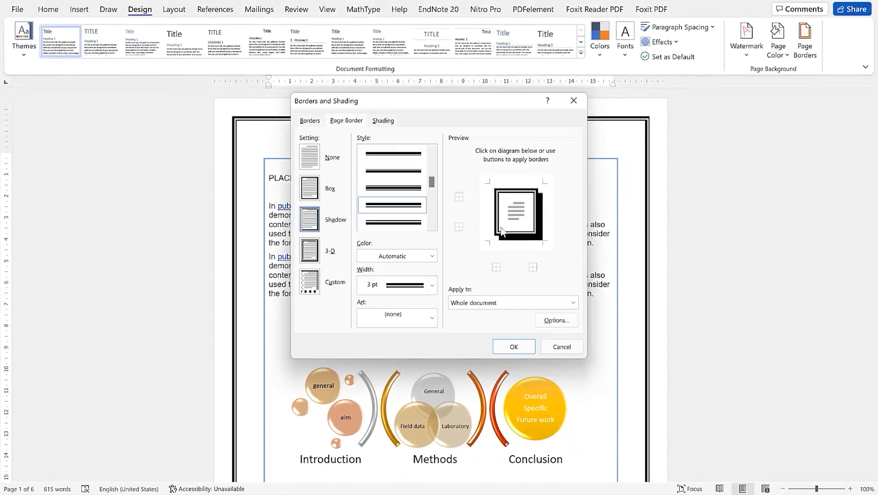
Apply the shadowed page border, then remove the page border entirely
{"action": "left_click", "coordinate": [514, 347]}
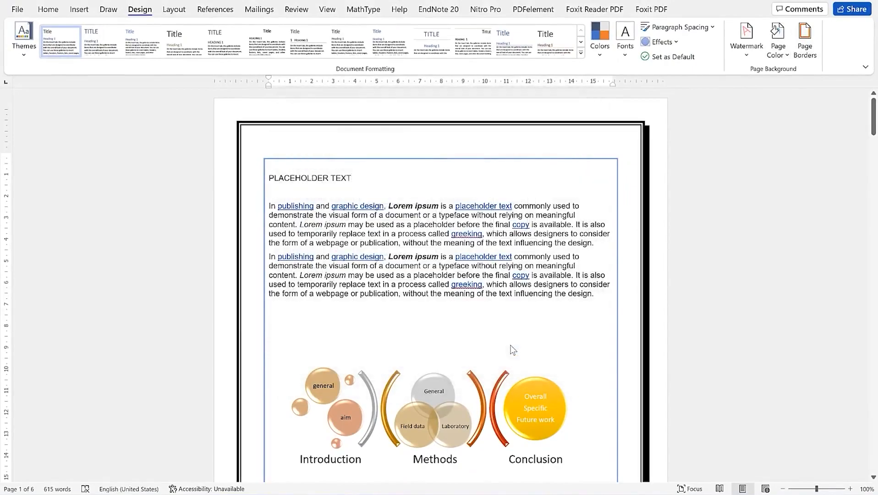
{"action": "scroll", "coordinate": [632, 294], "scroll_direction": "down", "scroll_amount": 5}
{"action": "scroll", "coordinate": [628, 412], "scroll_direction": "down", "scroll_amount": 2}
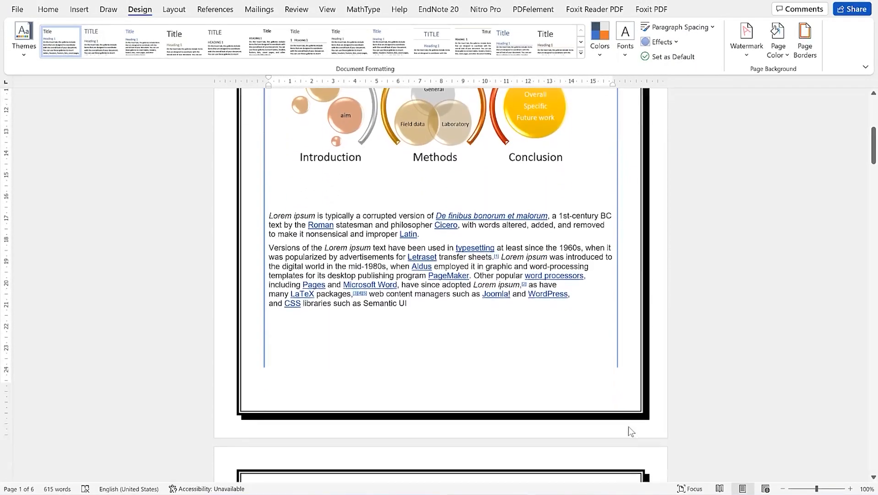
{"action": "scroll", "coordinate": [624, 341], "scroll_direction": "up", "scroll_amount": 7}
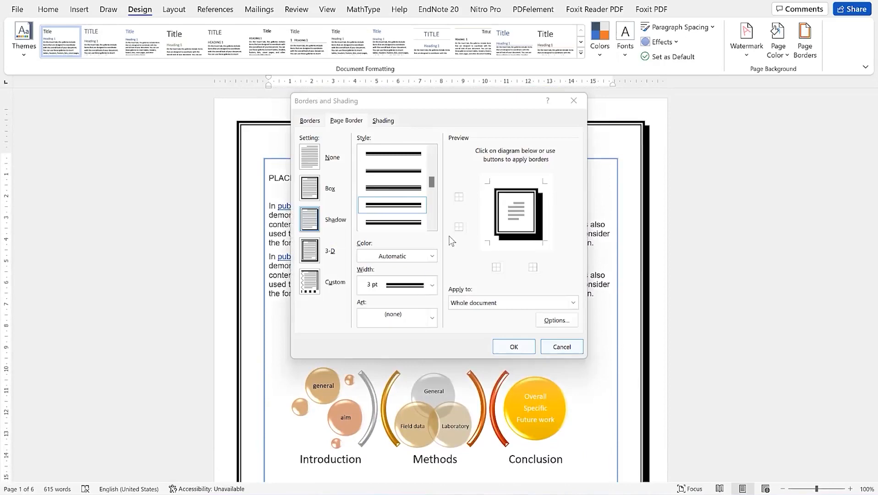
{"action": "left_click", "coordinate": [309, 163]}
{"action": "left_click", "coordinate": [512, 345]}
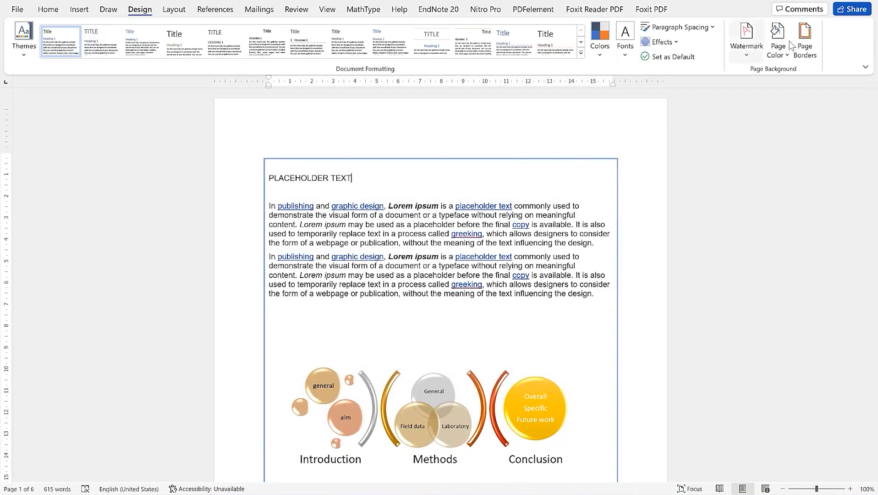
Set the paragraph border to None and close Borders and Shading
{"action": "left_click", "coordinate": [805, 39]}
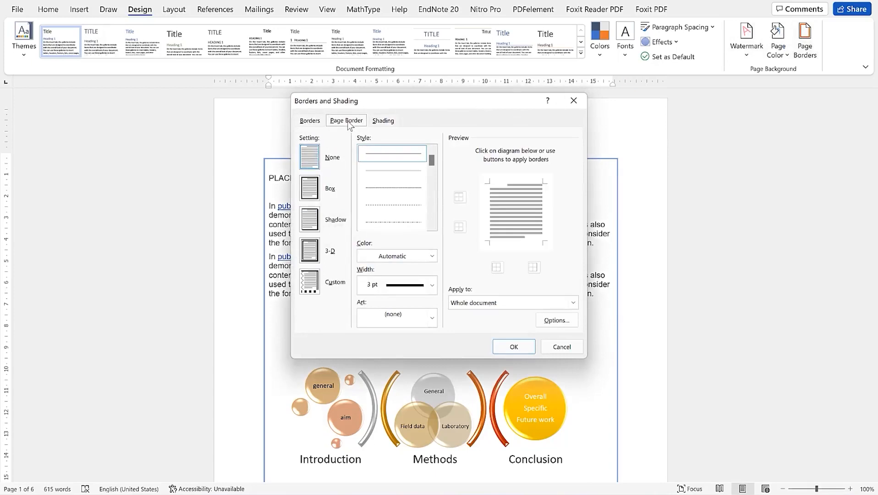
{"action": "left_click", "coordinate": [310, 122]}
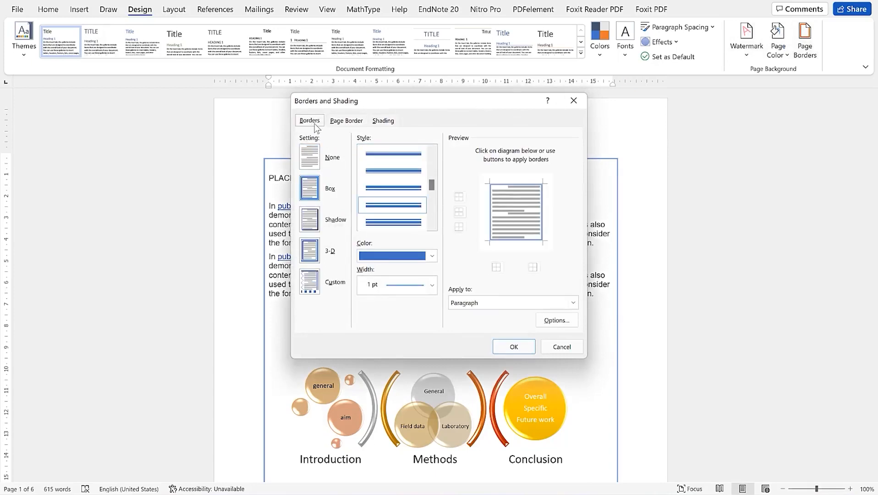
{"action": "left_click", "coordinate": [305, 165]}
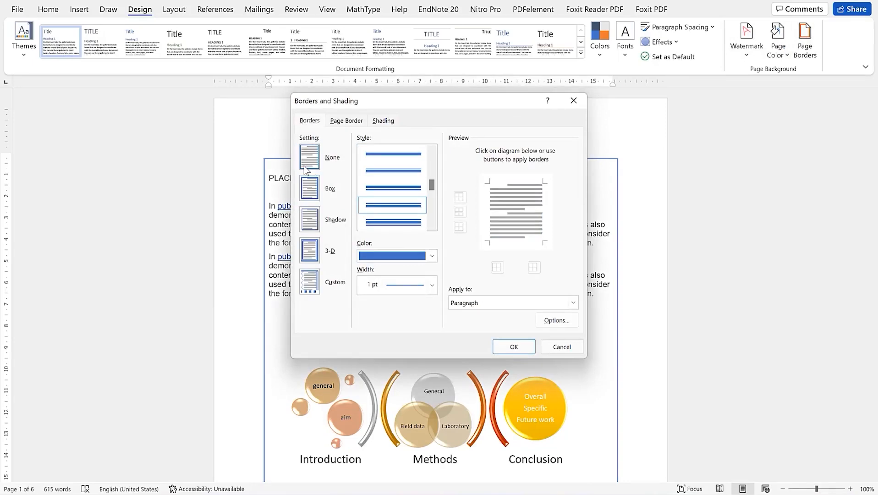
{"action": "left_click", "coordinate": [511, 345]}
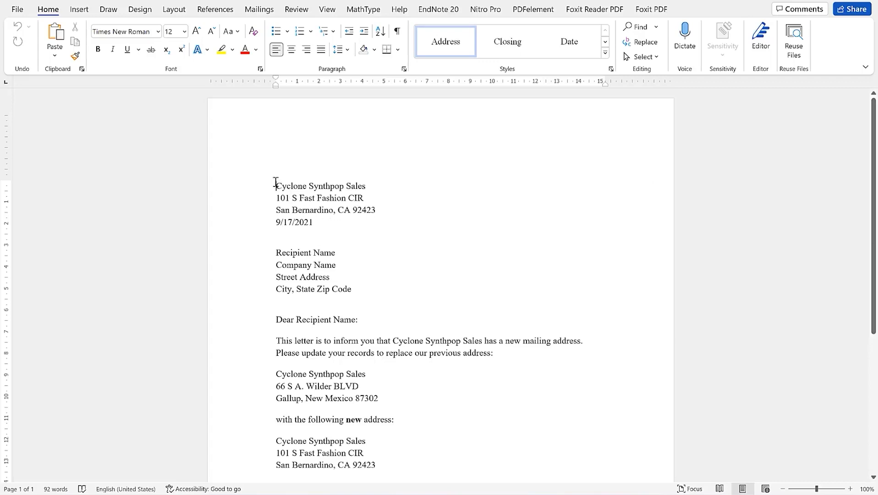
Select the sender block, Company Name and Recipient Name placeholders, then scroll through the letter
{"action": "left_click_drag", "start_coordinate": [296, 191], "coordinate": [333, 226]}
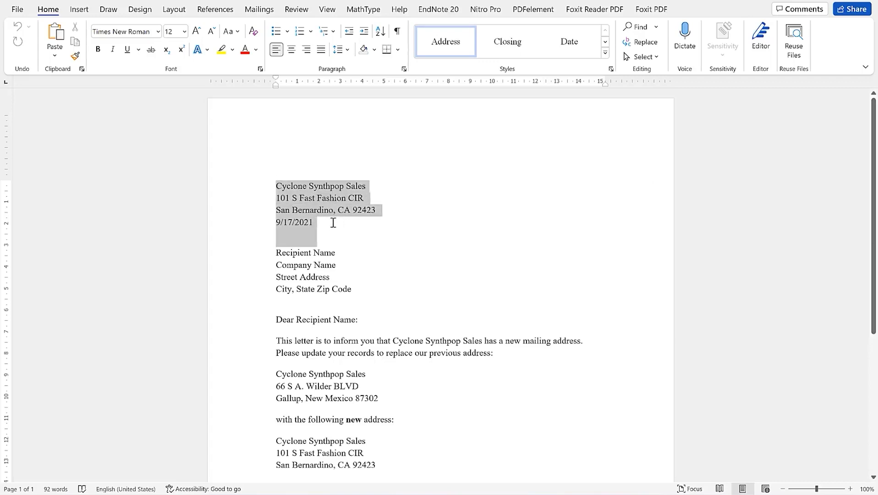
{"action": "left_click", "coordinate": [331, 269]}
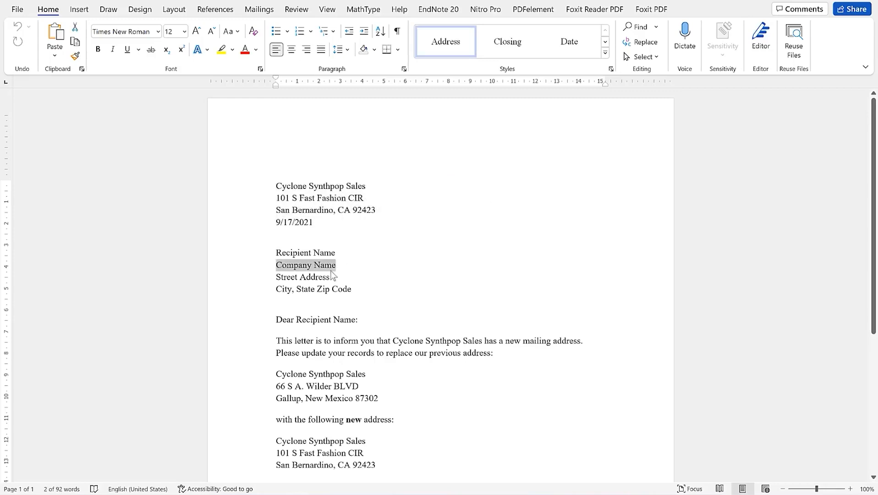
{"action": "left_click", "coordinate": [272, 248]}
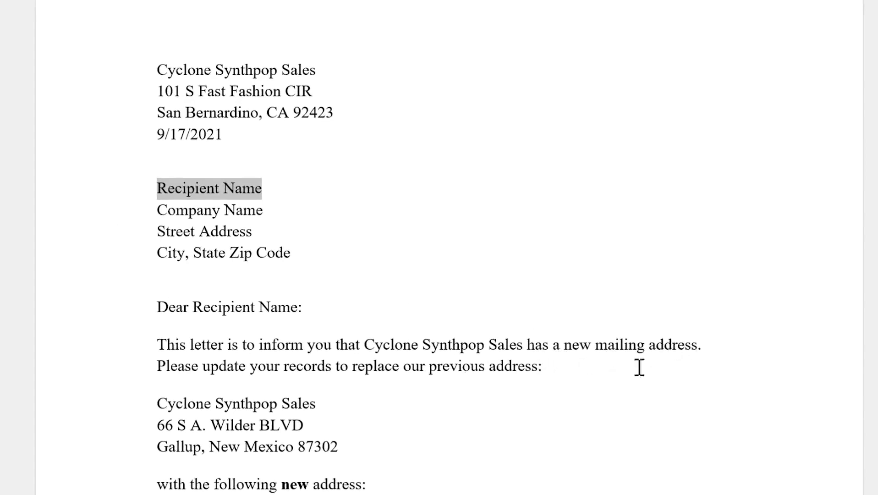
{"action": "scroll", "coordinate": [331, 460], "scroll_direction": "down", "scroll_amount": 1}
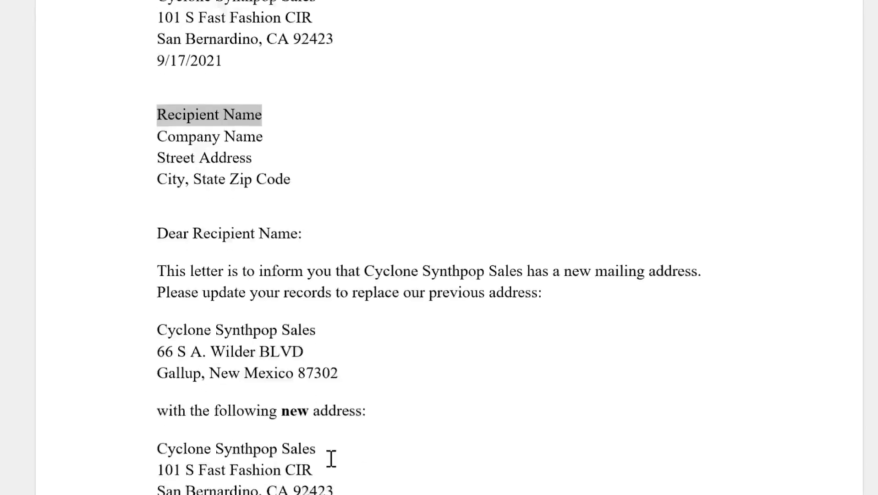
{"action": "scroll", "coordinate": [331, 460], "scroll_direction": "down", "scroll_amount": 1}
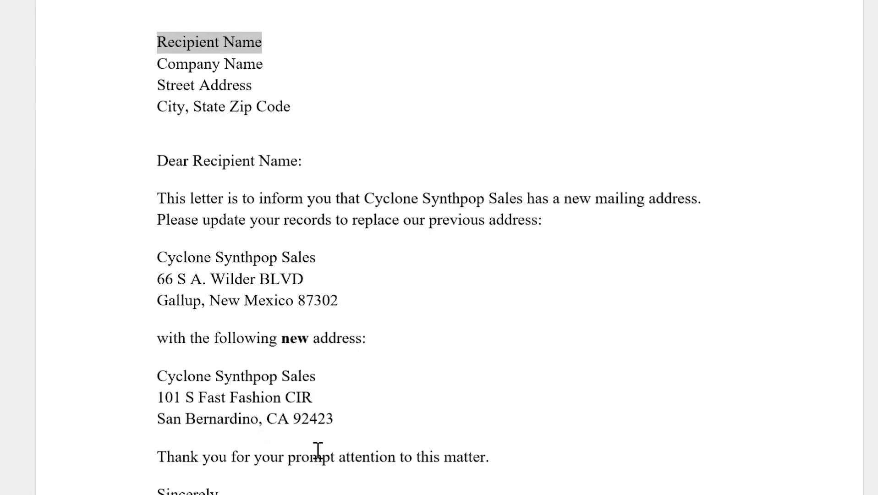
{"action": "scroll", "coordinate": [318, 449], "scroll_direction": "down", "scroll_amount": 4}
{"action": "scroll", "coordinate": [325, 422], "scroll_direction": "up", "scroll_amount": 5}
{"action": "scroll", "coordinate": [329, 290], "scroll_direction": "down", "scroll_amount": 2}
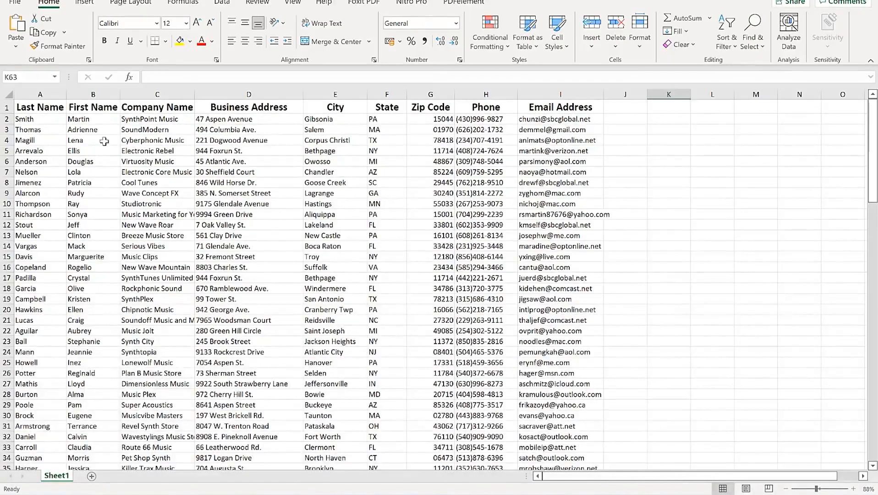
{"action": "scroll", "coordinate": [134, 215], "scroll_direction": "down", "scroll_amount": 1}
{"action": "scroll", "coordinate": [134, 214], "scroll_direction": "up", "scroll_amount": 1}
Check the first contact's name, company, address, city, zip, phone and e-mail, then return to Word
{"action": "left_click", "coordinate": [24, 120]}
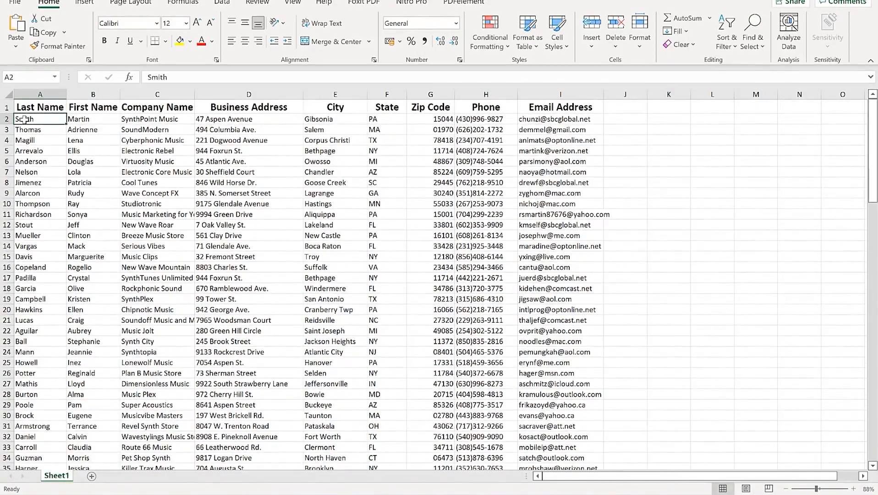
{"action": "left_click", "coordinate": [159, 119]}
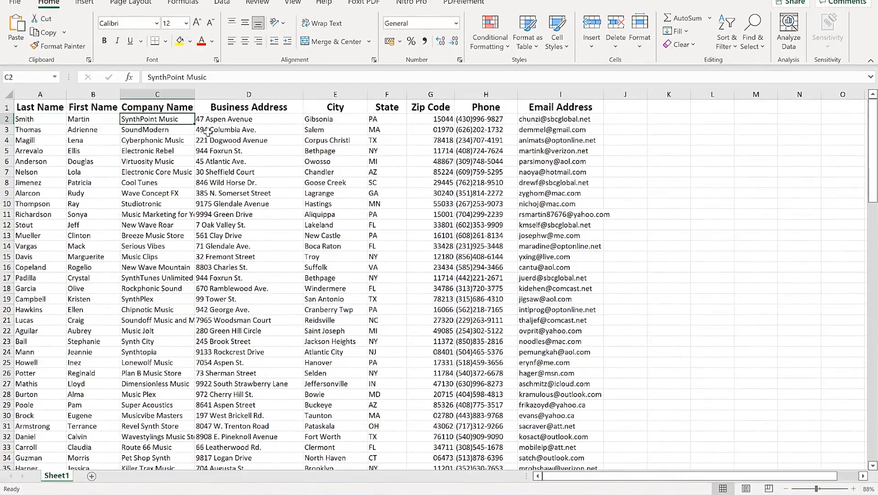
{"action": "left_click", "coordinate": [246, 120]}
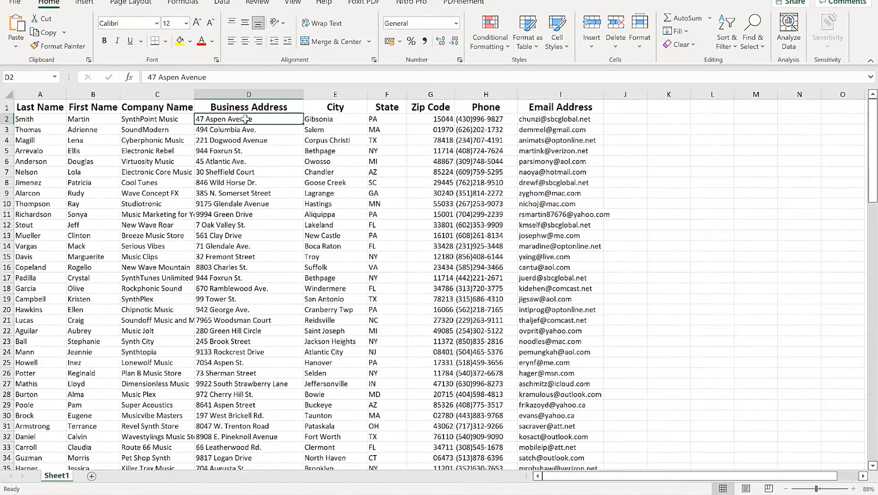
{"action": "left_click", "coordinate": [340, 120]}
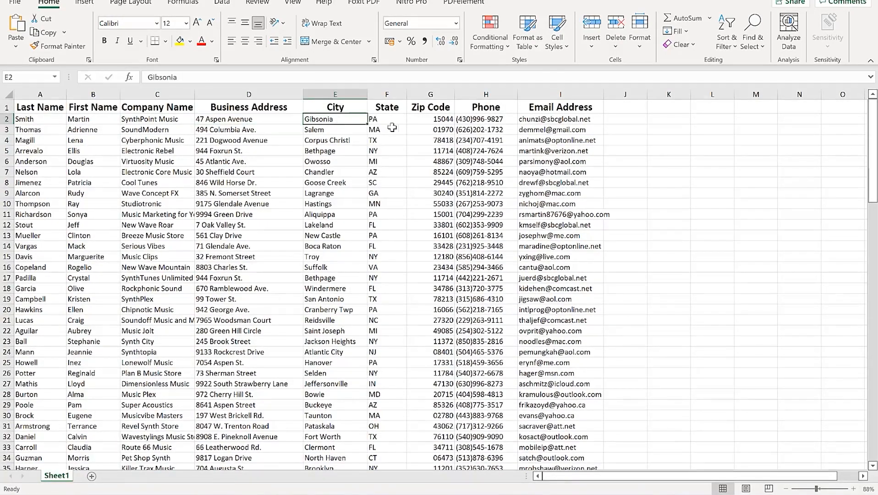
{"action": "left_click", "coordinate": [433, 118]}
{"action": "left_click", "coordinate": [487, 116]}
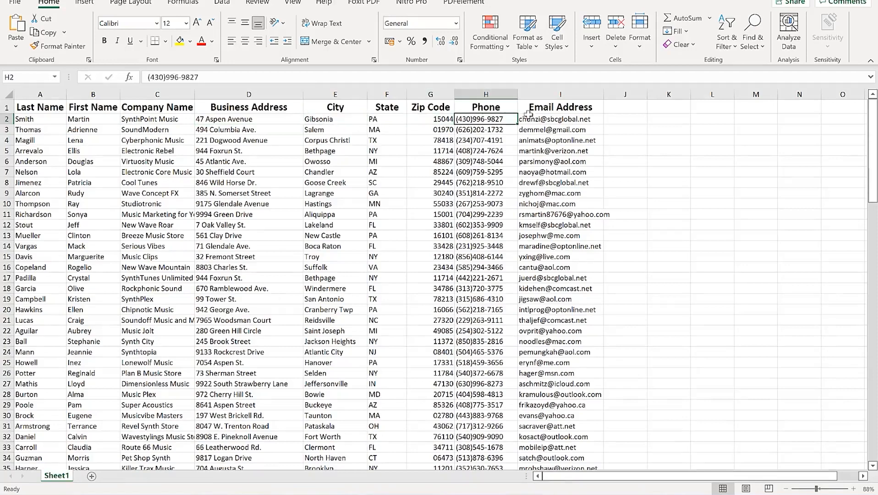
{"action": "left_click", "coordinate": [541, 115]}
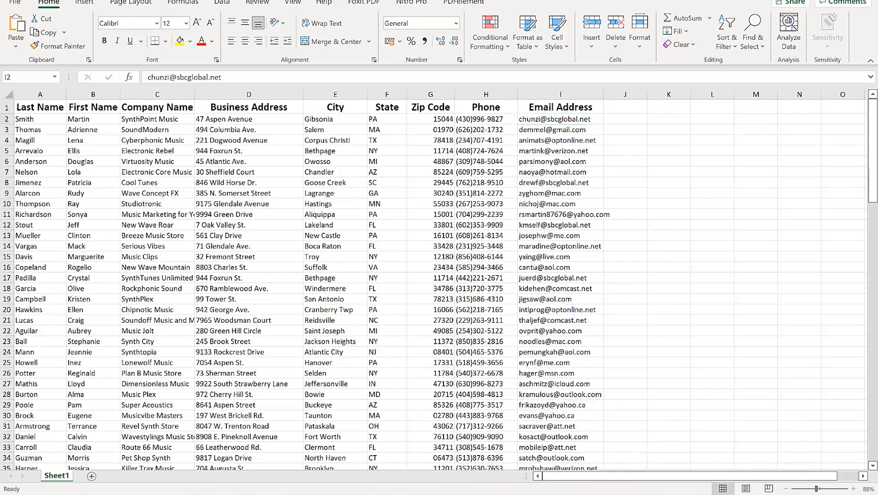
{"action": "left_click", "coordinate": [603, 494]}
{"action": "left_click", "coordinate": [689, 466]}
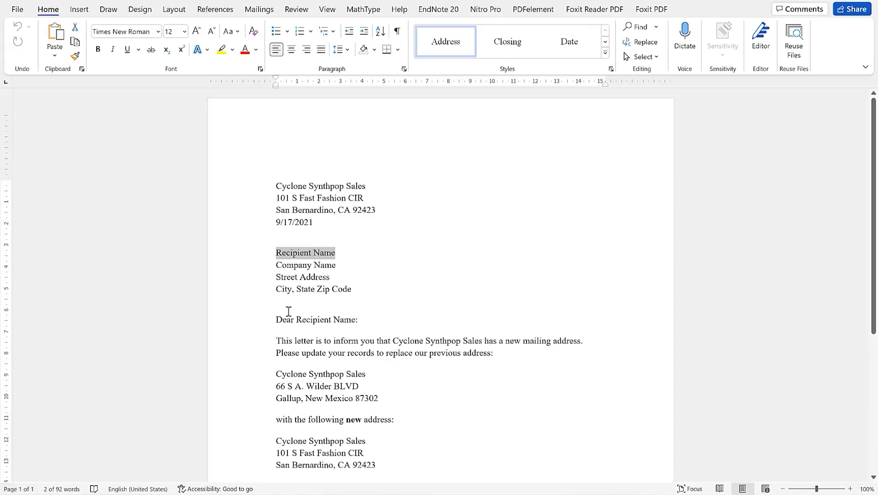
Select the Street Address, Recipient Name and Company Name placeholders, then bring up the Mailings commands
{"action": "left_click", "coordinate": [356, 278]}
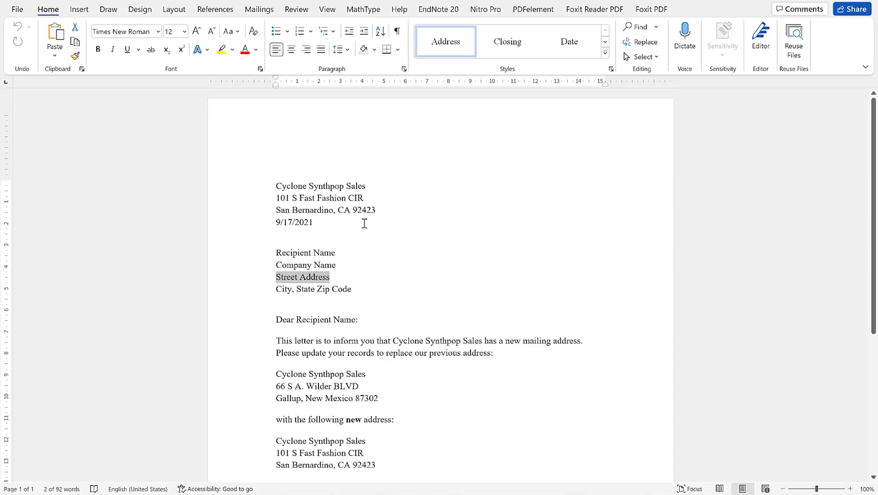
{"action": "left_click", "coordinate": [350, 253]}
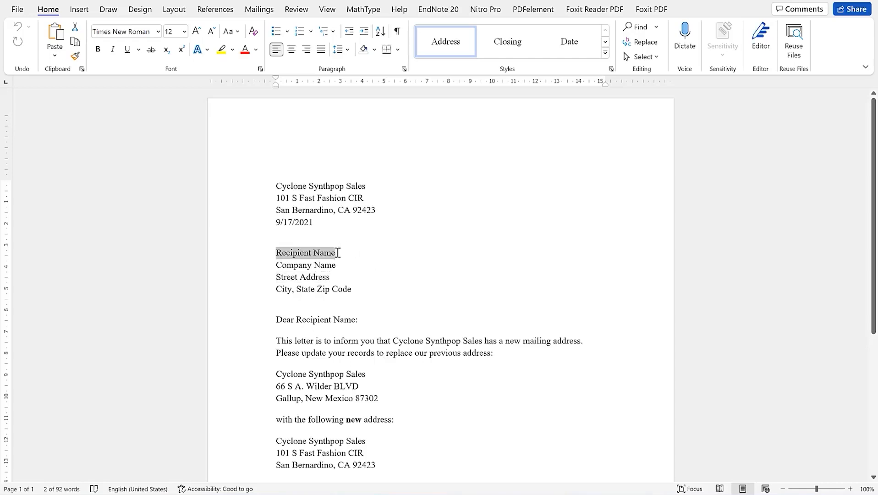
{"action": "left_click", "coordinate": [348, 268]}
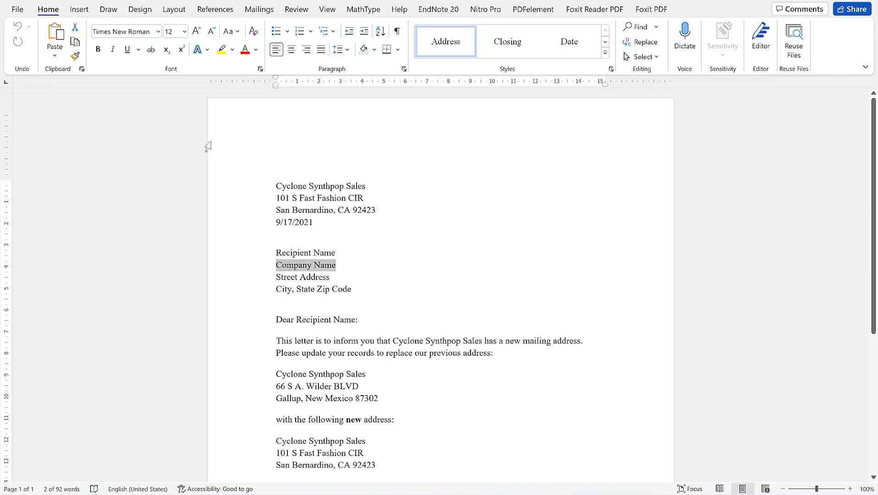
{"action": "left_click", "coordinate": [268, 15]}
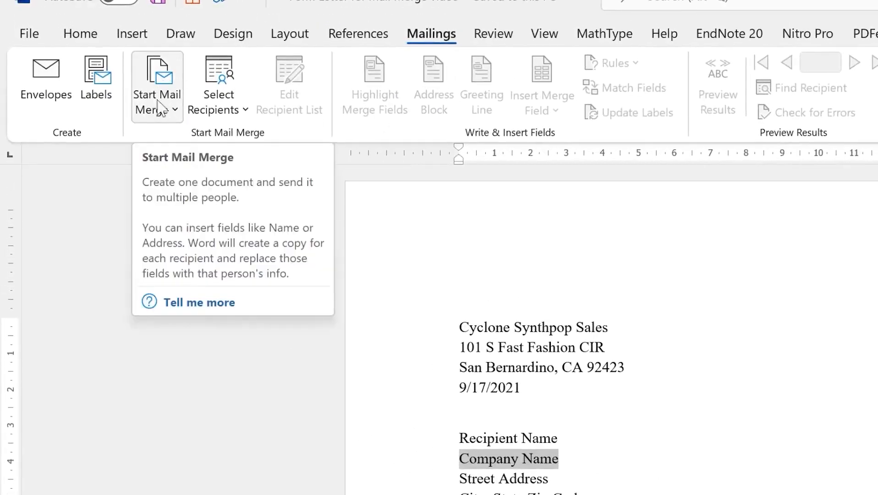
Start a Letters mail merge and open a widened, empty New Address List
{"action": "left_click", "coordinate": [176, 111]}
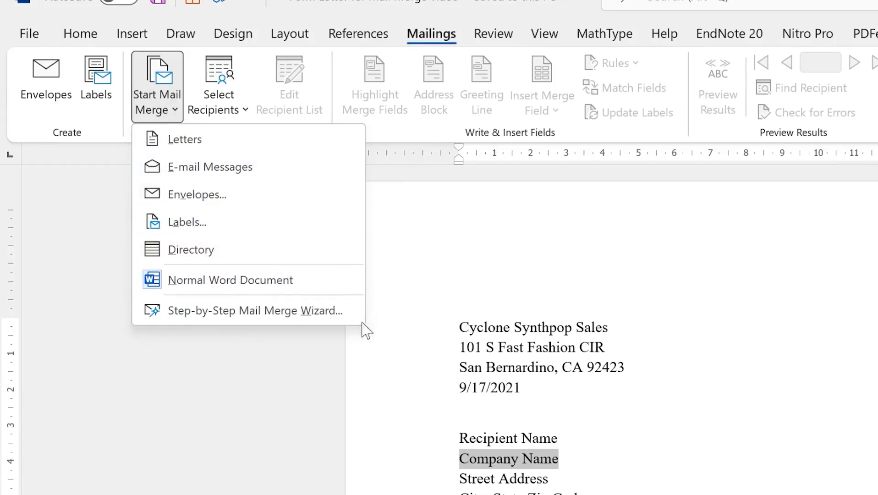
{"action": "left_click", "coordinate": [210, 146]}
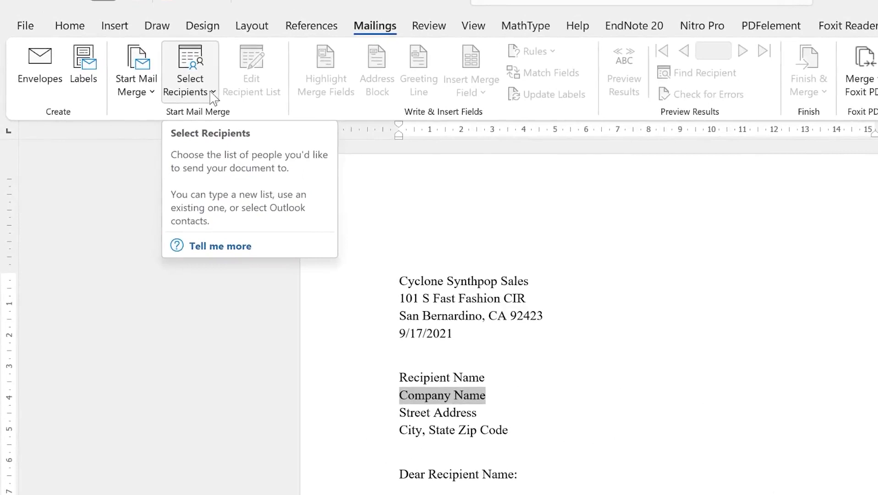
{"action": "left_click", "coordinate": [212, 97]}
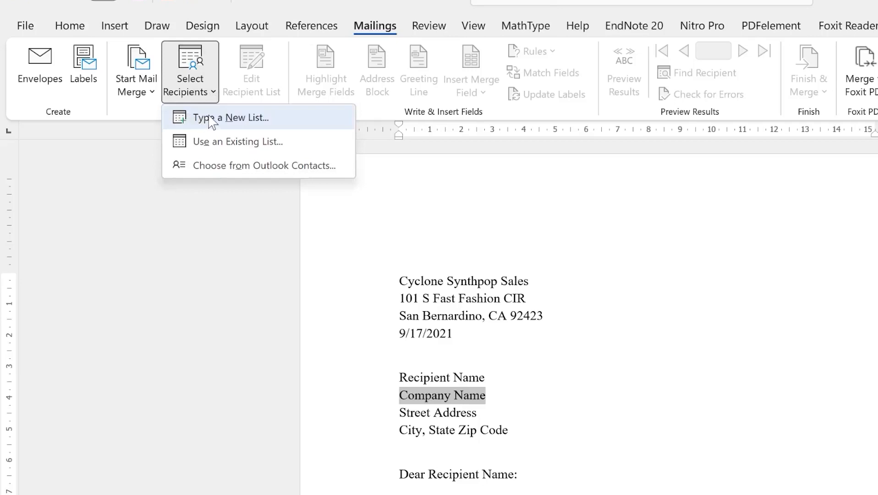
{"action": "left_click", "coordinate": [246, 122]}
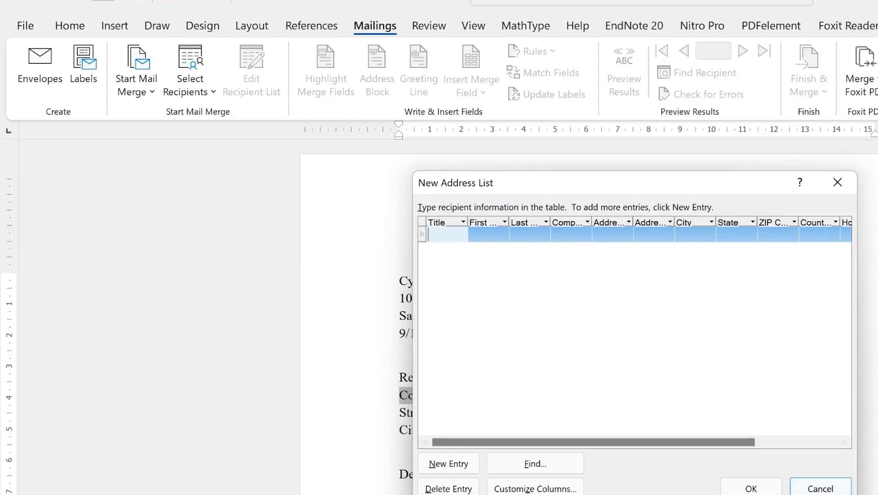
{"action": "left_click_drag", "start_coordinate": [856, 494], "coordinate": [877, 494]}
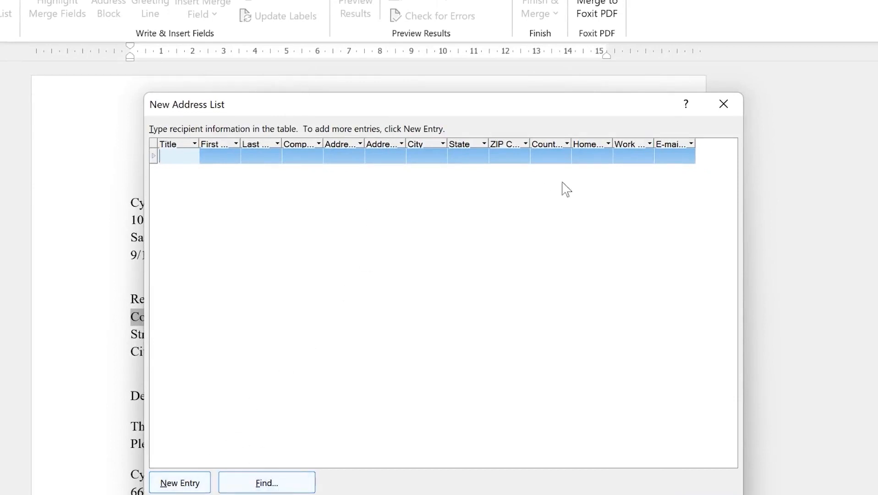
Discard the new address list and choose to use an existing recipient list instead
{"action": "left_click", "coordinate": [724, 103]}
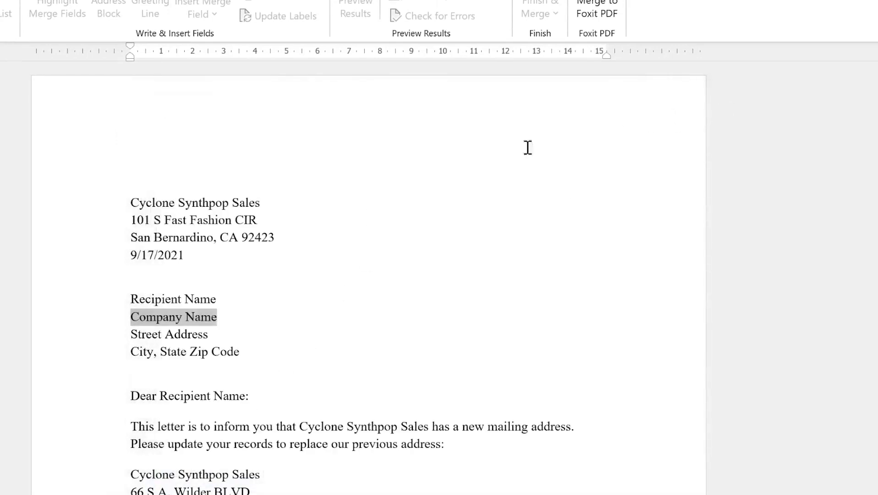
{"action": "left_click", "coordinate": [229, 302]}
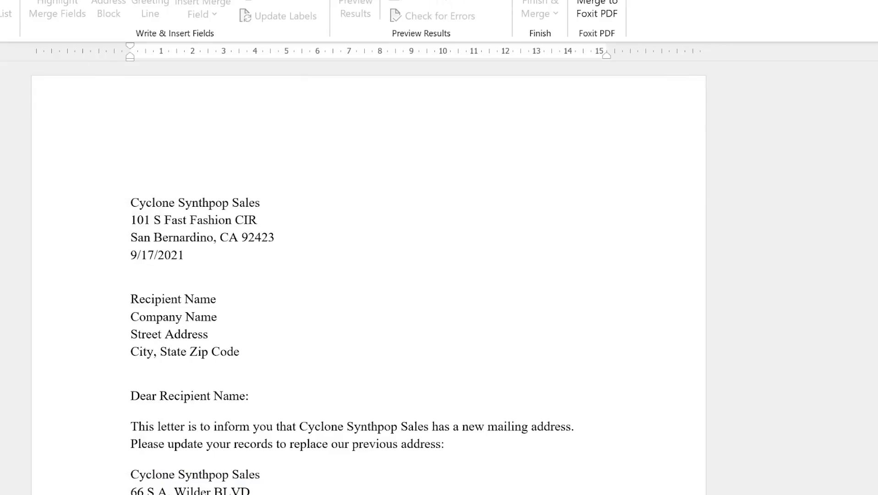
{"action": "left_click", "coordinate": [0, 13]}
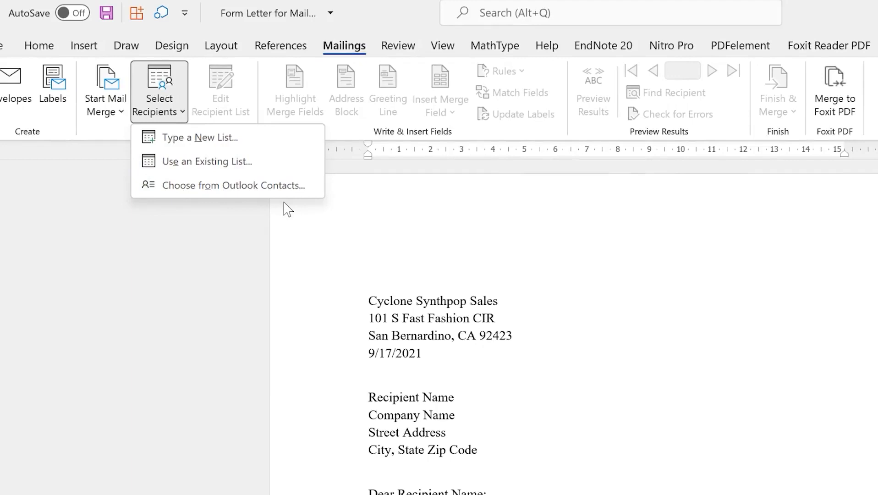
{"action": "left_click", "coordinate": [205, 165]}
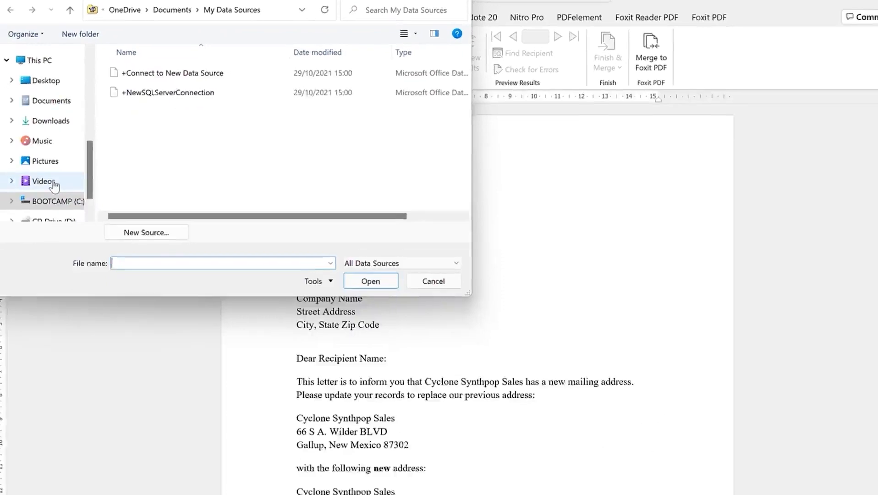
Open the Contacts List for Mail Merge video workbook from NEW > Mail merge > Mail Merge Documents
{"action": "scroll", "coordinate": [60, 238], "scroll_direction": "up", "scroll_amount": 4}
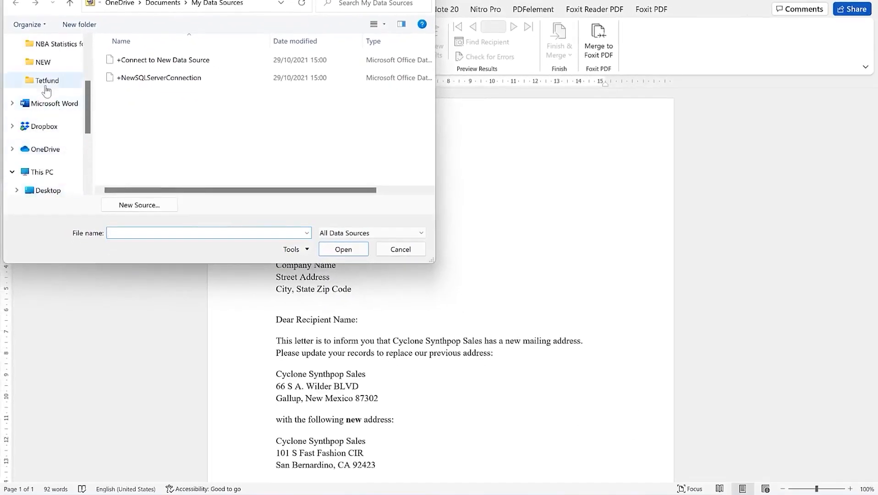
{"action": "left_click", "coordinate": [43, 62]}
{"action": "double_click", "coordinate": [145, 75]}
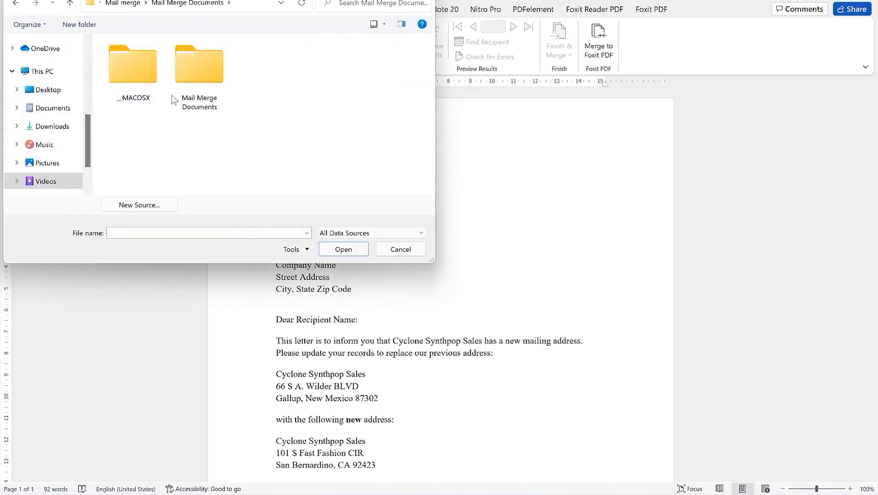
{"action": "double_click", "coordinate": [202, 81]}
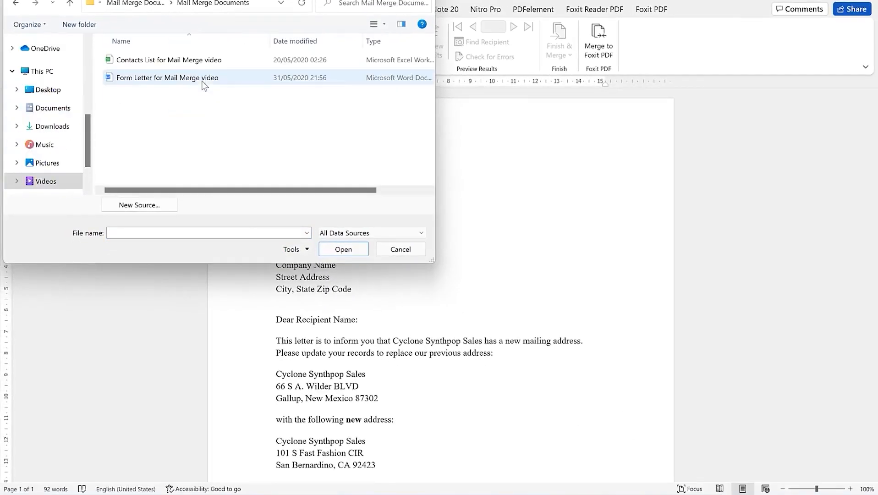
{"action": "left_click", "coordinate": [151, 65]}
{"action": "left_click", "coordinate": [344, 252]}
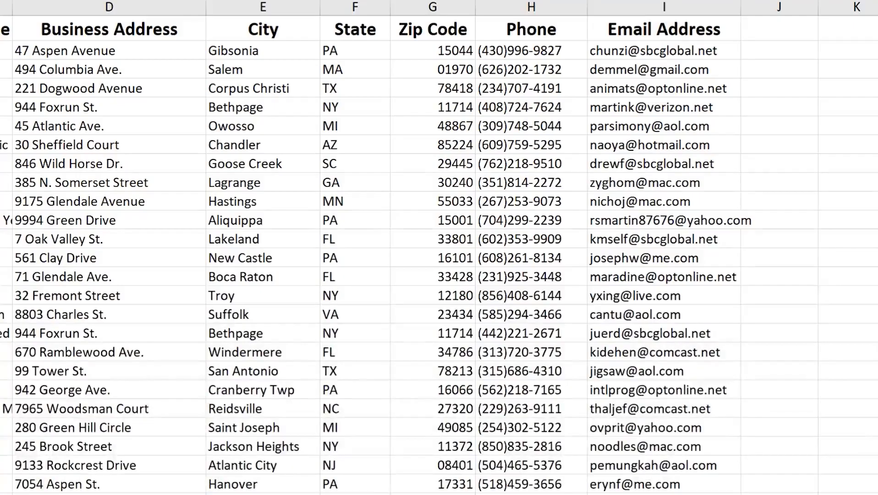
{"action": "left_click", "coordinate": [663, 50]}
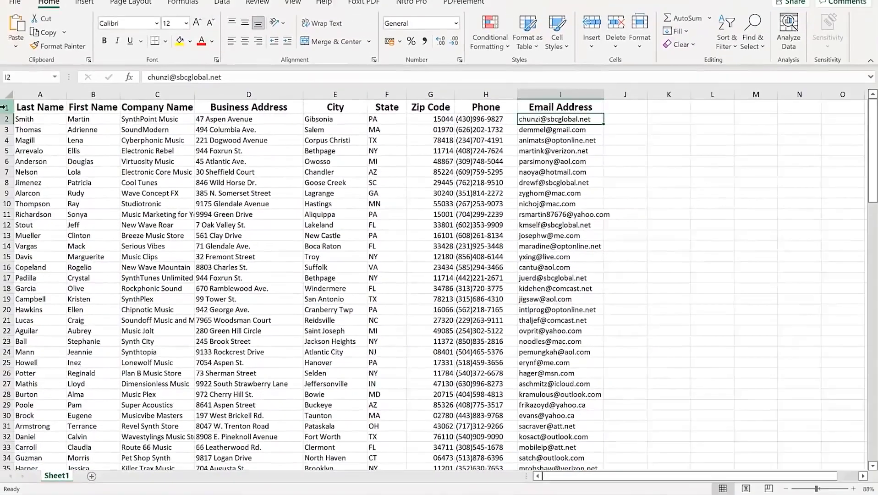
{"action": "left_click", "coordinate": [6, 107]}
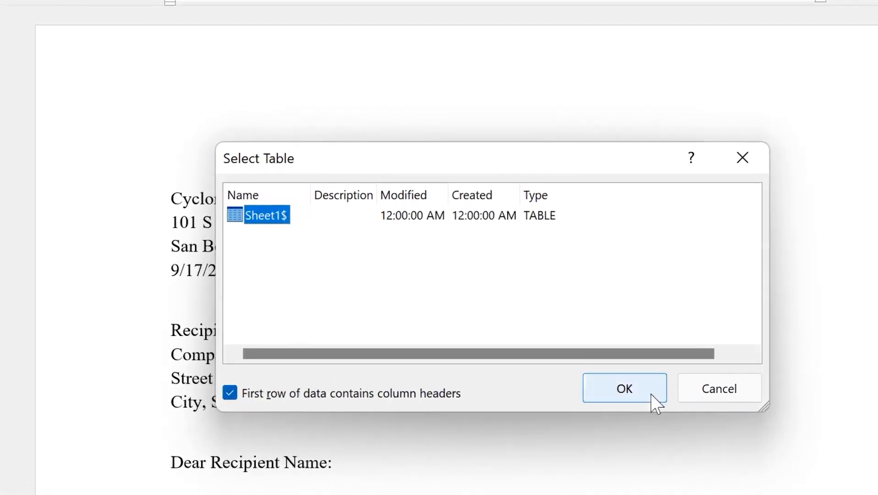
Confirm Sheet1$ as the recipient table and try Address Block name, company and postal options
{"action": "left_click", "coordinate": [625, 390]}
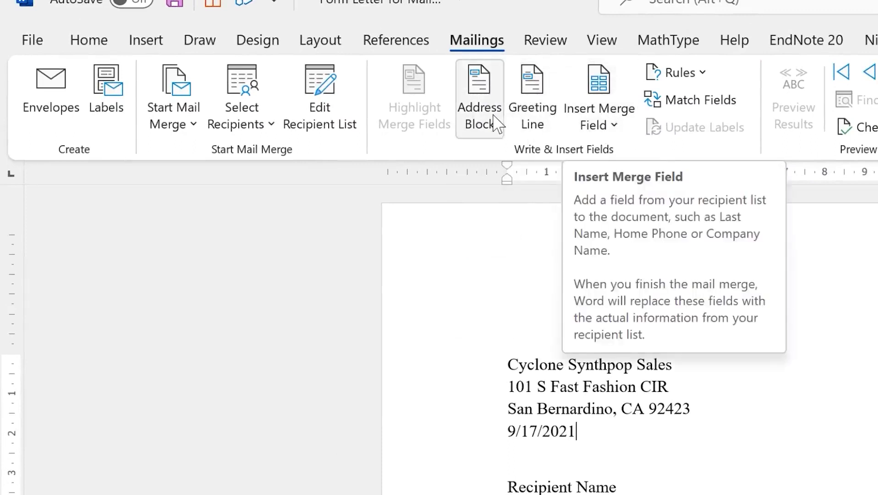
{"action": "left_click", "coordinate": [477, 95]}
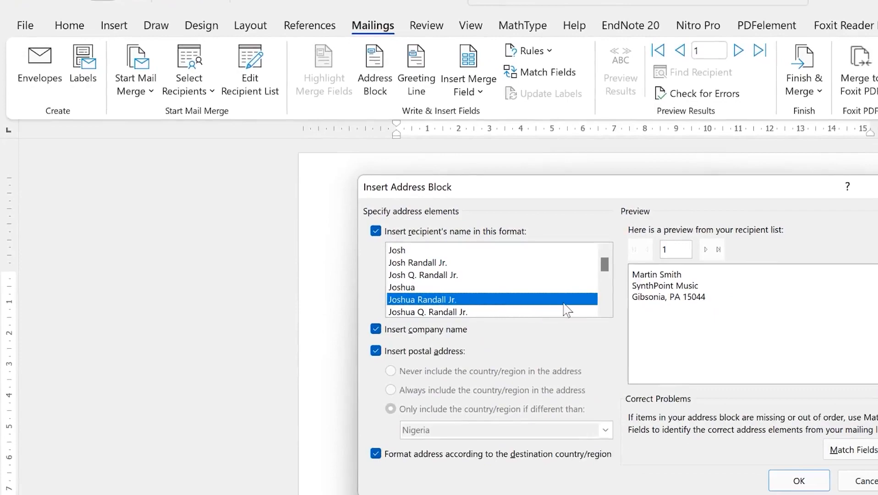
{"action": "key", "text": "Up"}
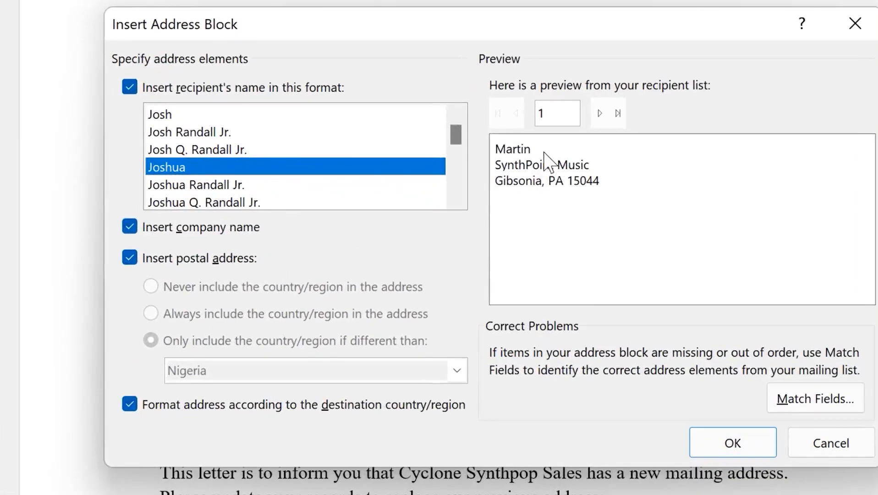
{"action": "left_click", "coordinate": [598, 114]}
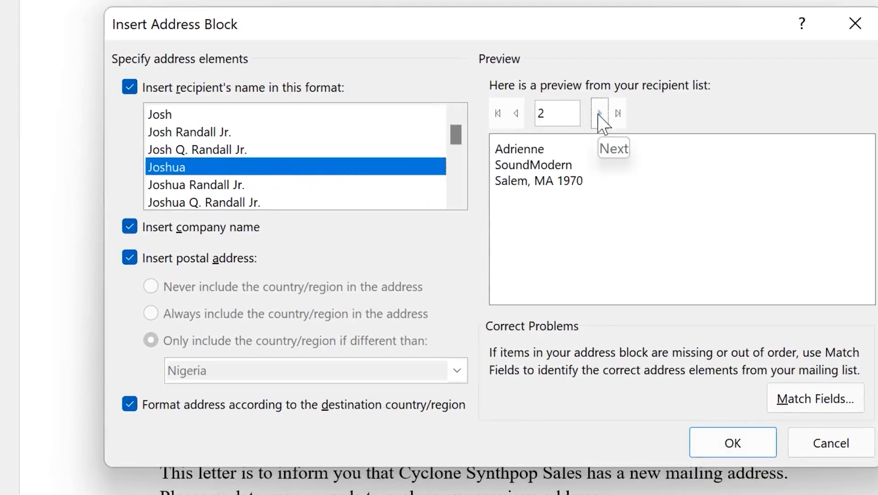
{"action": "left_click", "coordinate": [600, 114]}
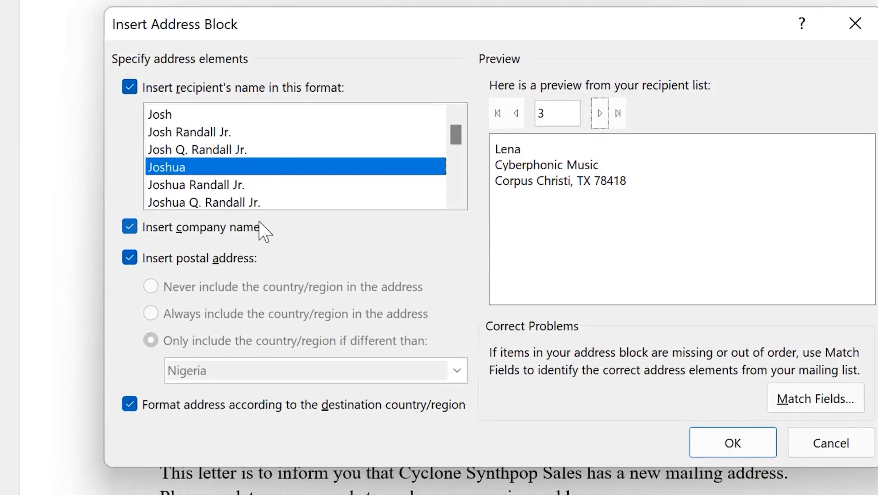
{"action": "left_click", "coordinate": [130, 227]}
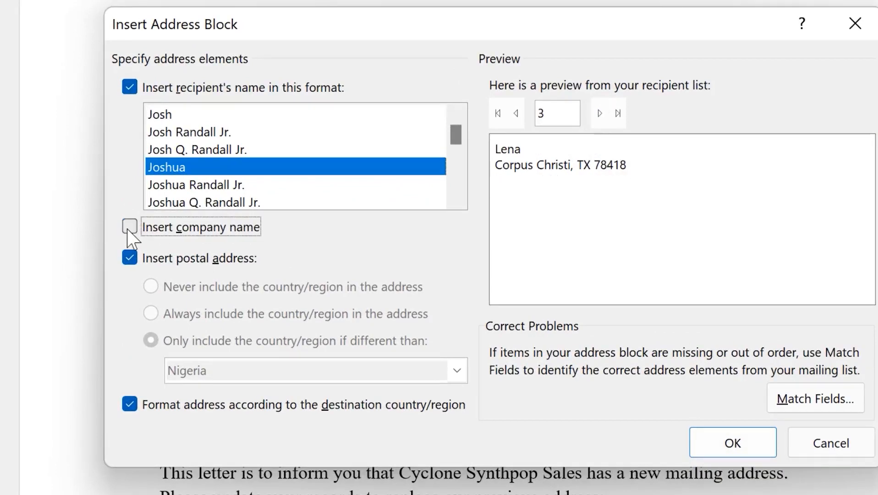
{"action": "left_click", "coordinate": [131, 227]}
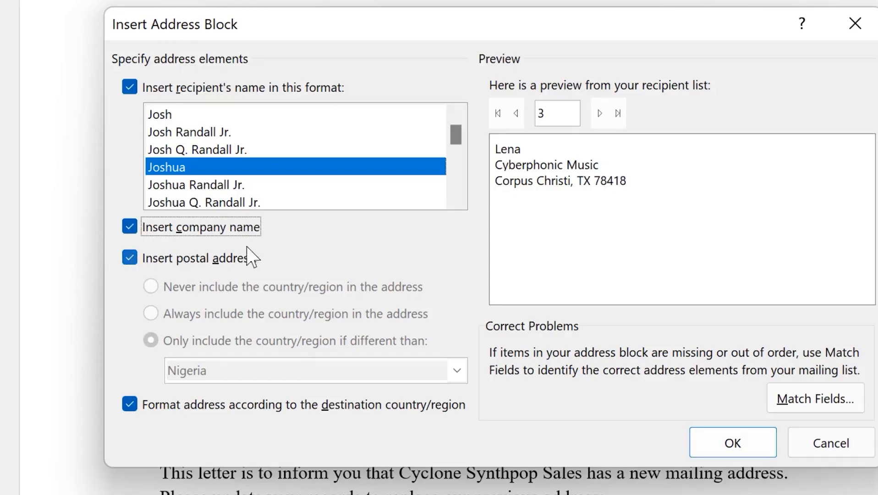
{"action": "left_click", "coordinate": [128, 257]}
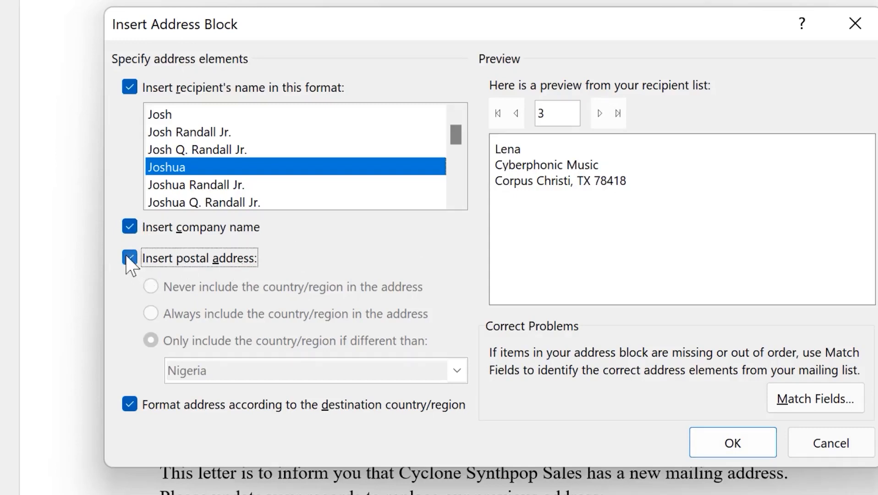
{"action": "left_click", "coordinate": [129, 258]}
Choose the full first-and-last-name format, preview recipients four and five, and insert the address block
{"action": "scroll", "coordinate": [231, 205], "scroll_direction": "down", "scroll_amount": 2}
{"action": "scroll", "coordinate": [271, 195], "scroll_direction": "up", "scroll_amount": 2}
{"action": "scroll", "coordinate": [272, 195], "scroll_direction": "down", "scroll_amount": 5}
{"action": "scroll", "coordinate": [277, 187], "scroll_direction": "up", "scroll_amount": 4}
{"action": "scroll", "coordinate": [279, 185], "scroll_direction": "up", "scroll_amount": 2}
{"action": "left_click", "coordinate": [228, 191]}
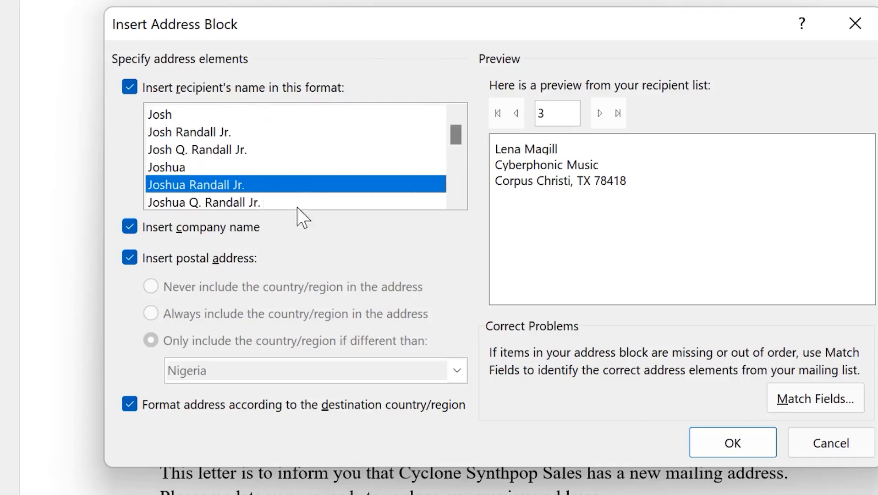
{"action": "left_click", "coordinate": [598, 114]}
{"action": "left_click", "coordinate": [598, 113]}
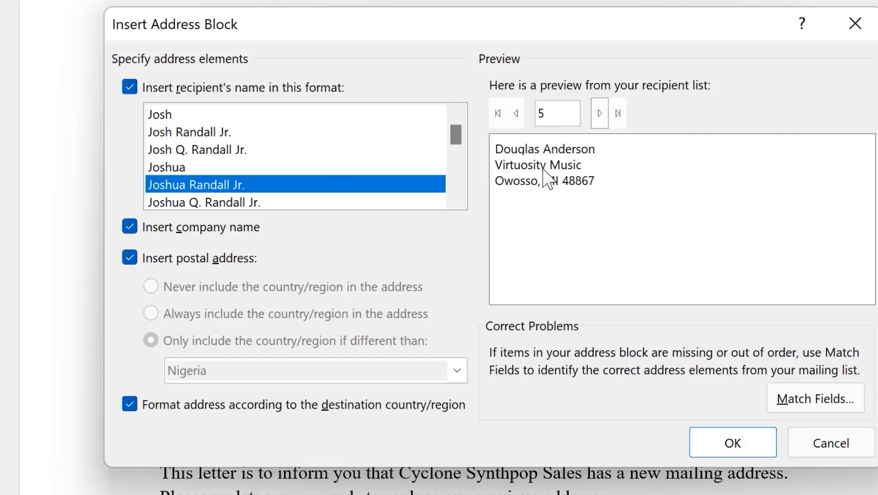
{"action": "left_click", "coordinate": [733, 444]}
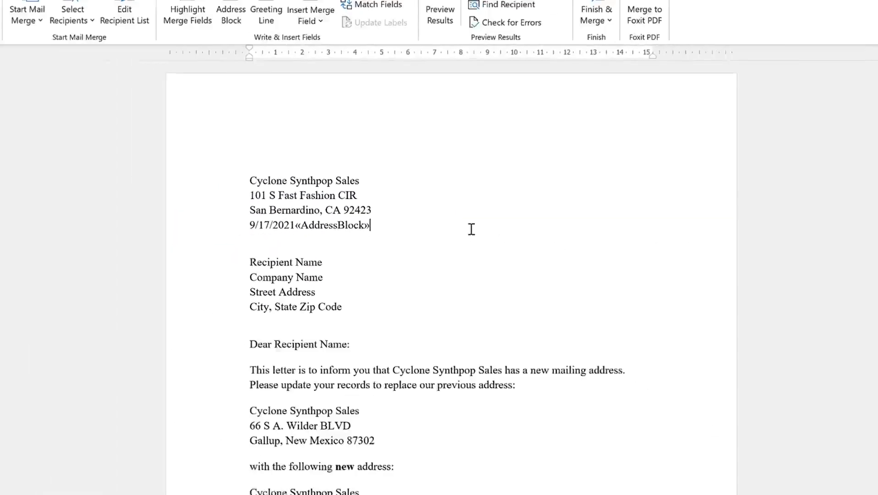
Undo the address block and select the placeholder greeting 'Dear Recipient Name:'
{"action": "key", "text": "ctrl+z"}
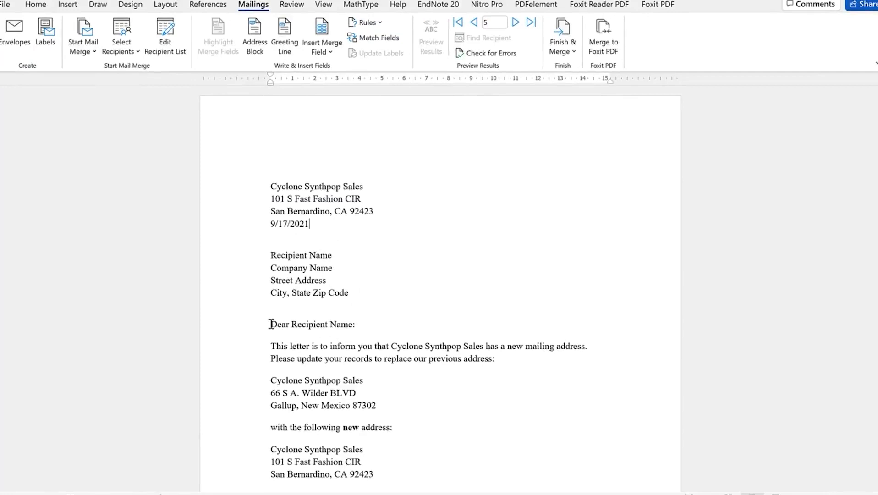
{"action": "left_click_drag", "start_coordinate": [285, 322], "coordinate": [363, 326]}
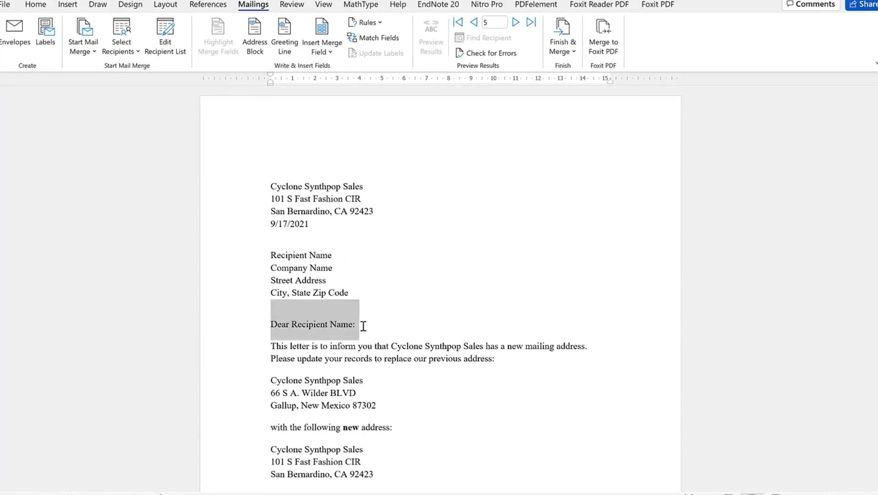
{"action": "left_click", "coordinate": [319, 334]}
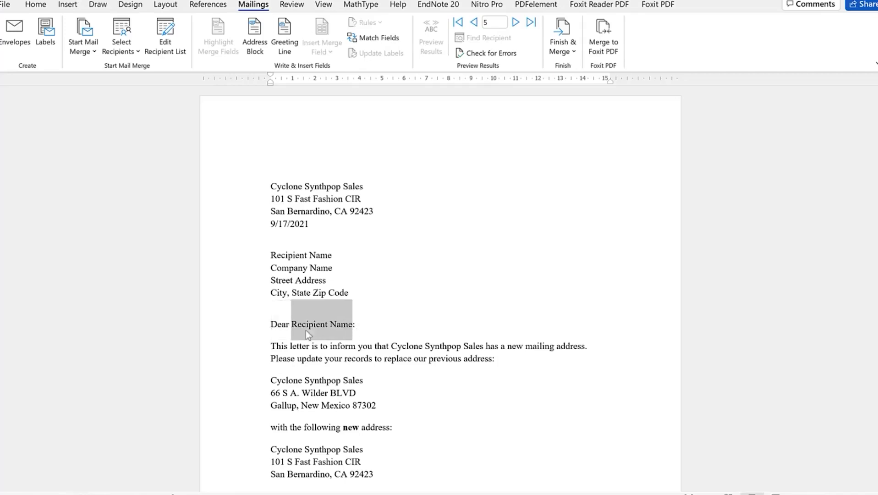
{"action": "left_click", "coordinate": [280, 332]}
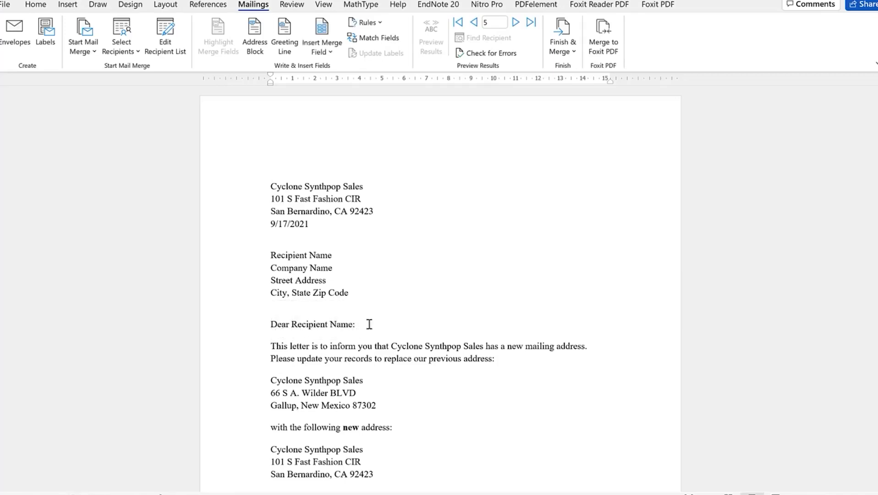
{"action": "left_click_drag", "start_coordinate": [272, 324], "coordinate": [364, 325]}
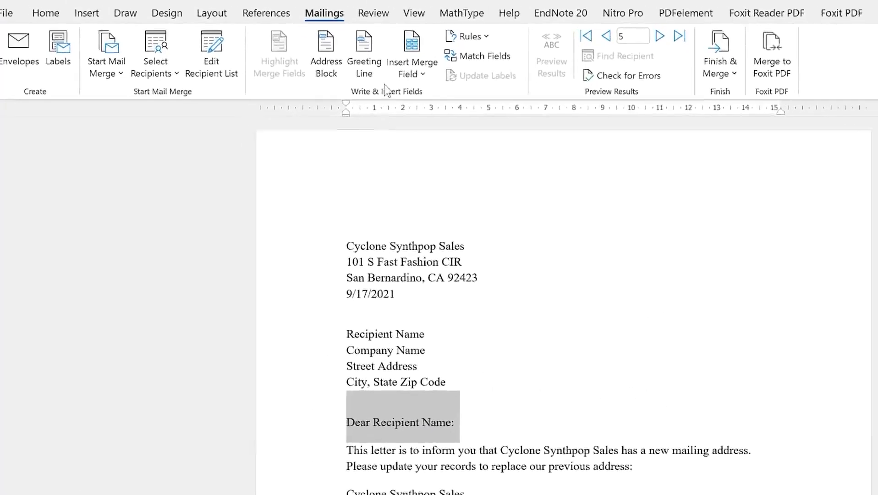
Set the greeting line to 'Dear Joshua,' with 'Dear Sir or Madam,' fallback, previewing records 6–8
{"action": "left_click", "coordinate": [286, 38]}
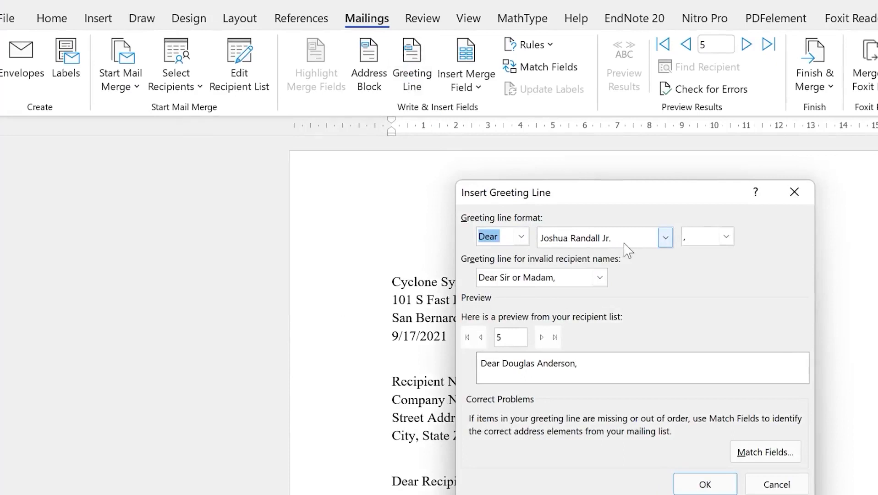
{"action": "left_click", "coordinate": [665, 238]}
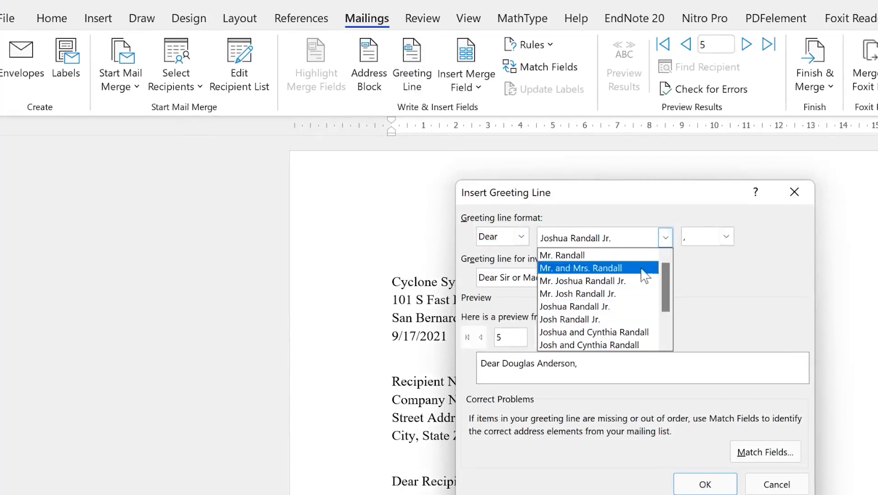
{"action": "scroll", "coordinate": [607, 309], "scroll_direction": "down", "scroll_amount": 1}
{"action": "left_click", "coordinate": [573, 327]}
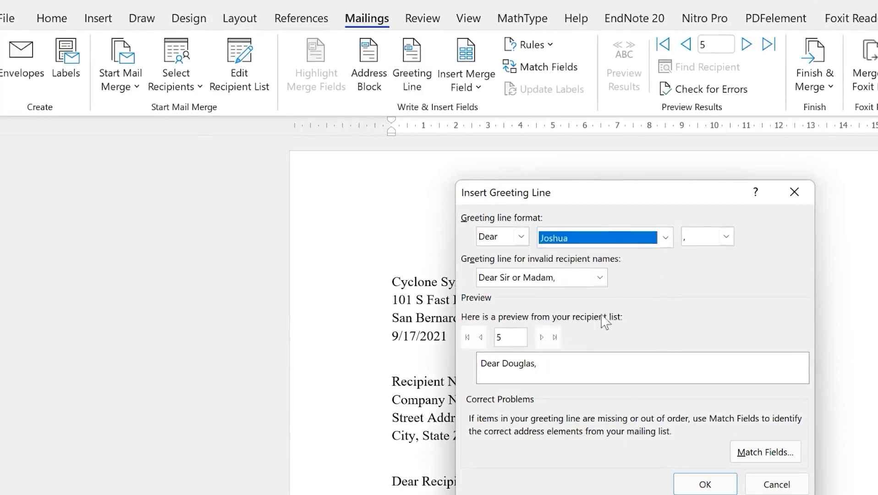
{"action": "left_click", "coordinate": [726, 236]}
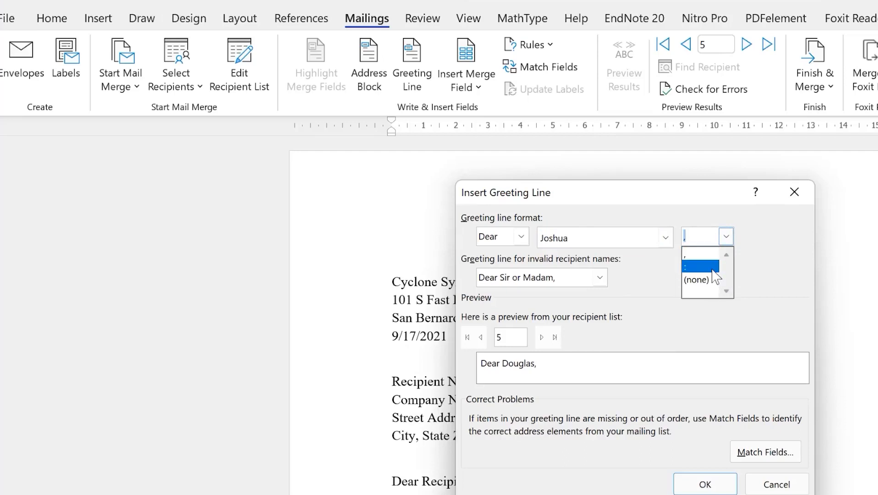
{"action": "left_click", "coordinate": [705, 255]}
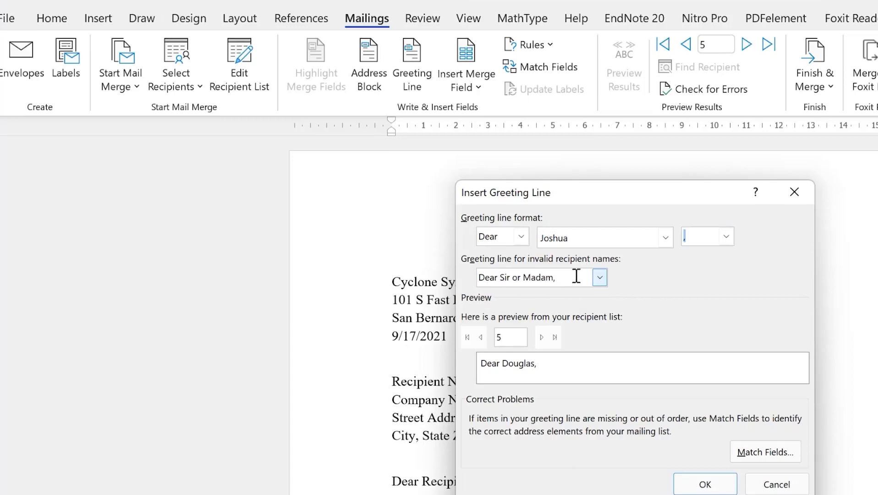
{"action": "left_click", "coordinate": [600, 277]}
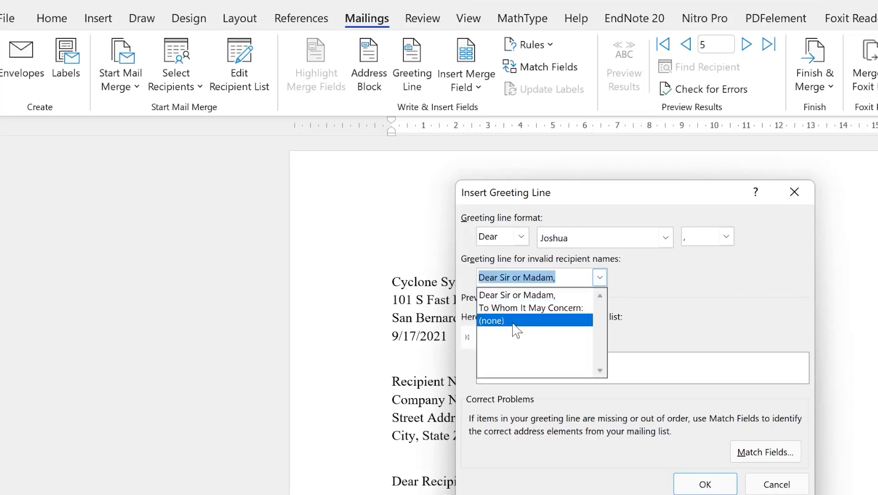
{"action": "left_click", "coordinate": [661, 294]}
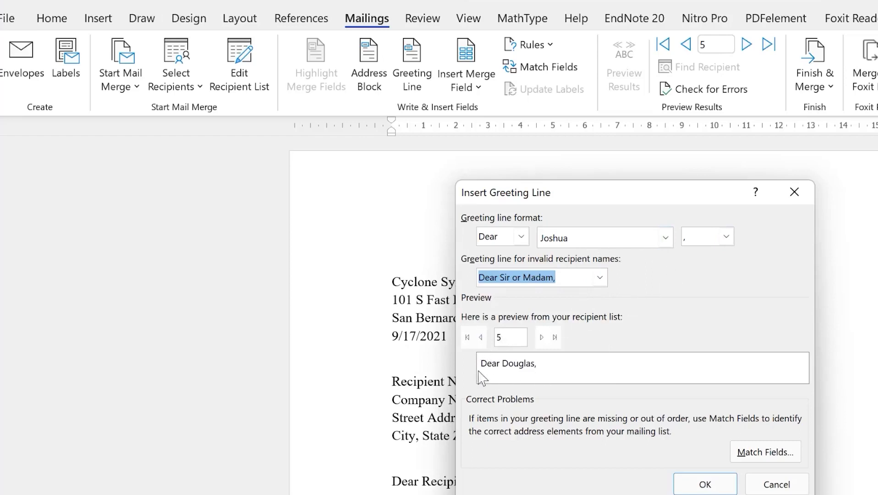
{"action": "left_click", "coordinate": [542, 337]}
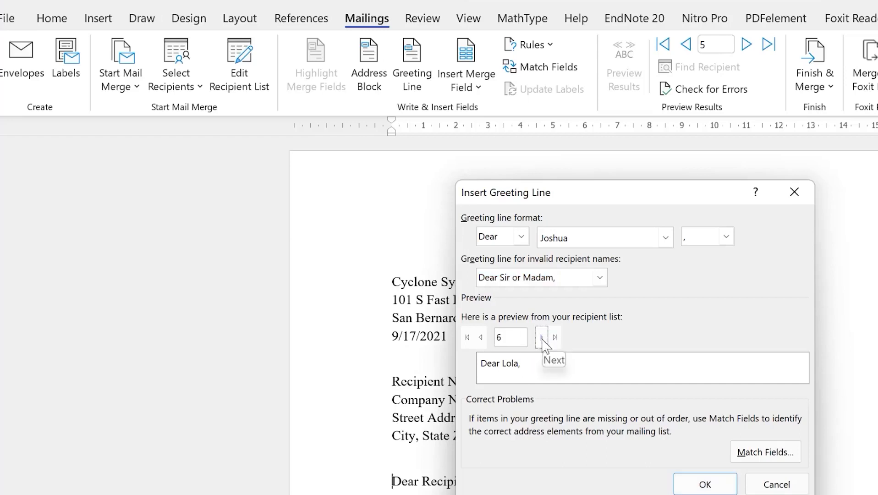
{"action": "left_click", "coordinate": [542, 338]}
{"action": "left_click", "coordinate": [542, 338]}
Insert the «GreetingLine» field, delete the old 'Dear Recipient Name:' text, and select the Recipient Name line
{"action": "left_click", "coordinate": [706, 482]}
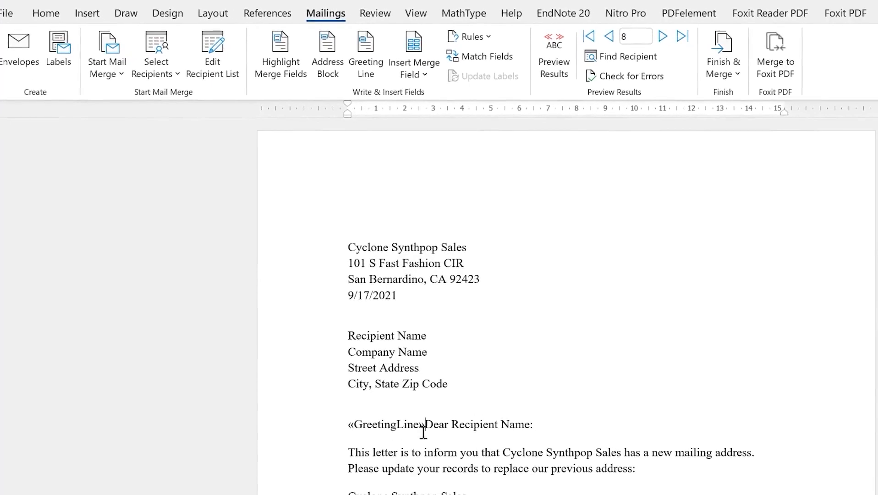
{"action": "left_click_drag", "start_coordinate": [535, 426], "coordinate": [449, 432]}
{"action": "key", "text": "Delete"}
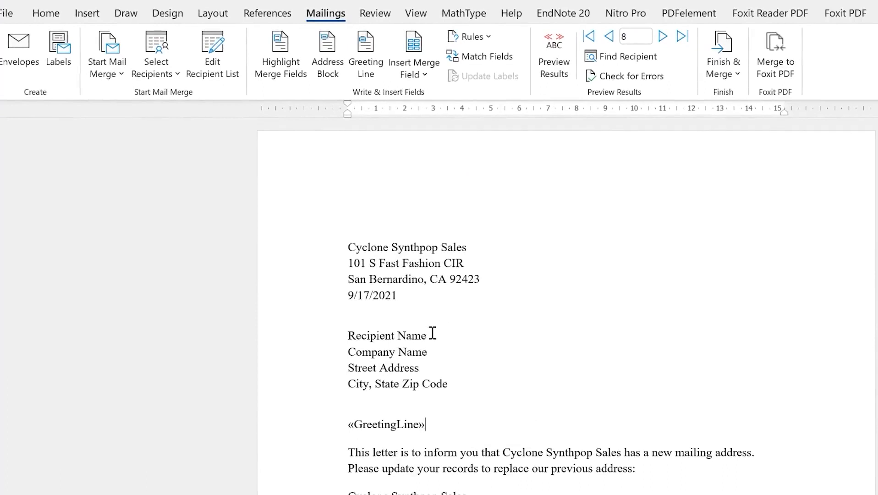
{"action": "left_click_drag", "start_coordinate": [407, 325], "coordinate": [421, 336]}
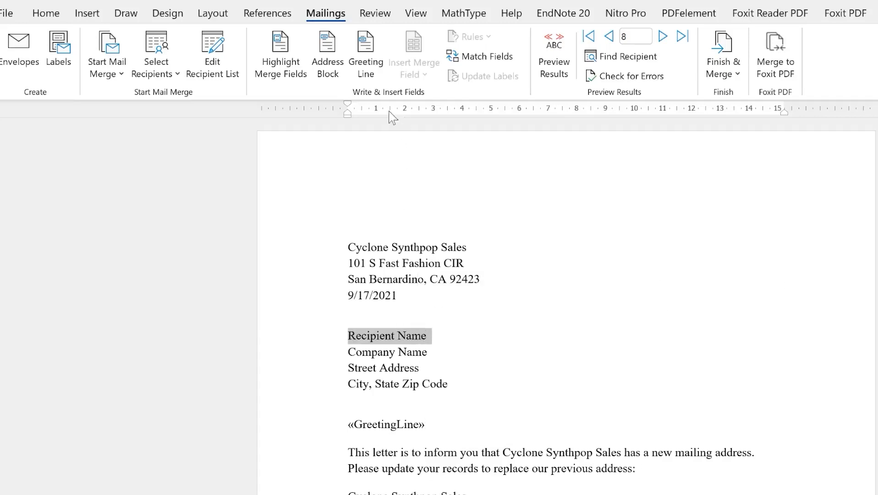
{"action": "key", "text": "shift+Left"}
Replace Recipient Name with the «First_Name» «Last_Name» merge fields
{"action": "triple_click", "coordinate": [365, 339]}
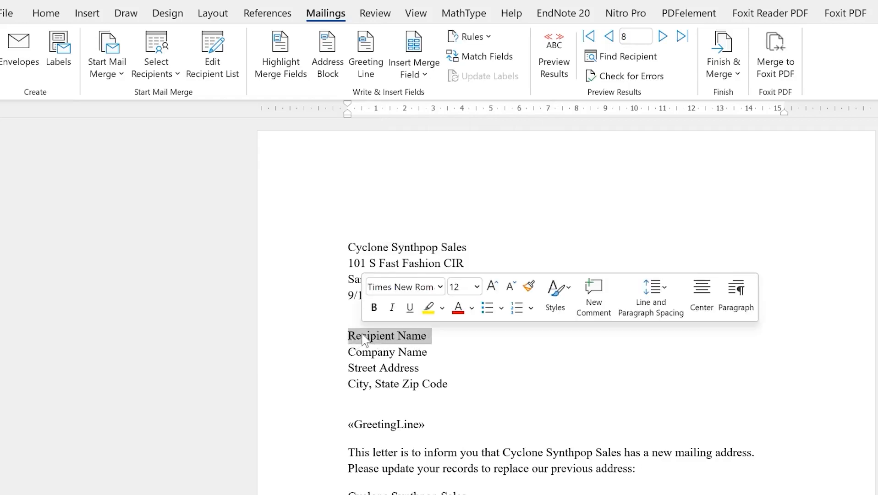
{"action": "left_click", "coordinate": [424, 77]}
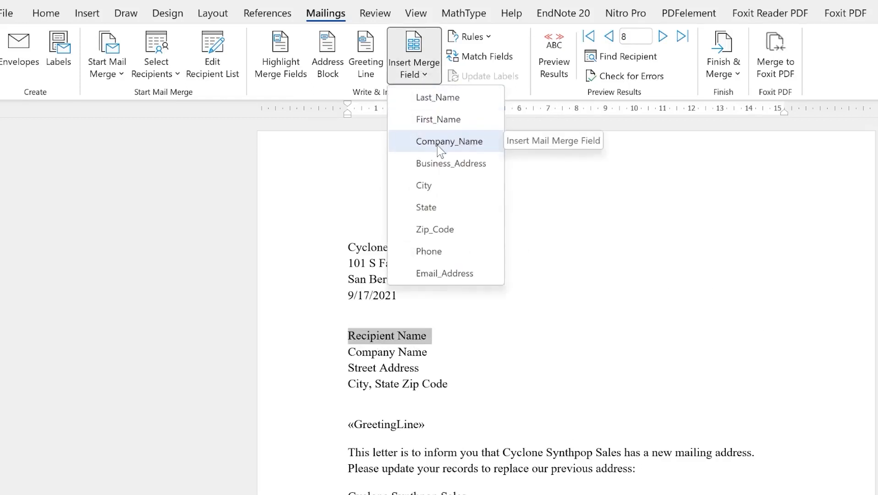
{"action": "left_click", "coordinate": [447, 120]}
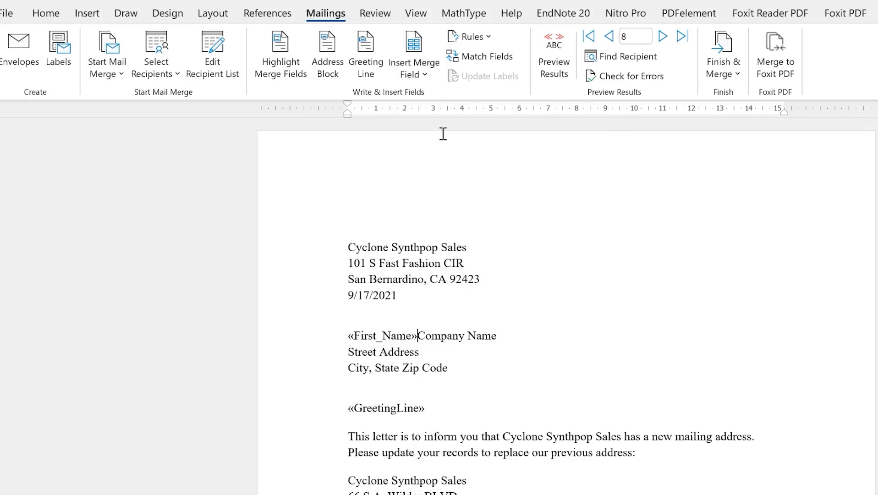
{"action": "key", "text": "Return"}
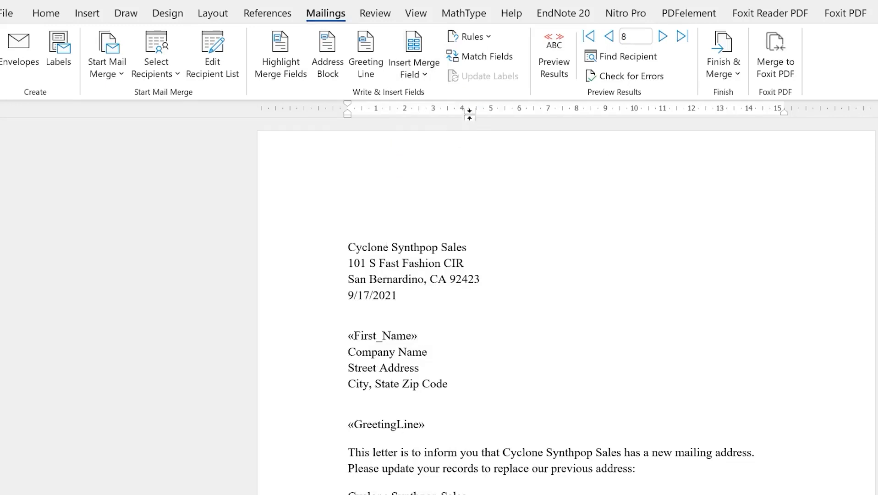
{"action": "left_click", "coordinate": [422, 82]}
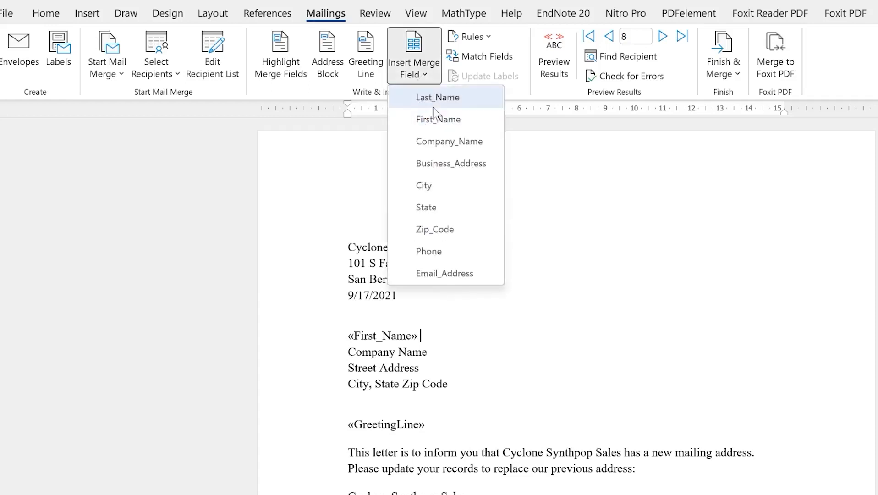
{"action": "left_click", "coordinate": [433, 98]}
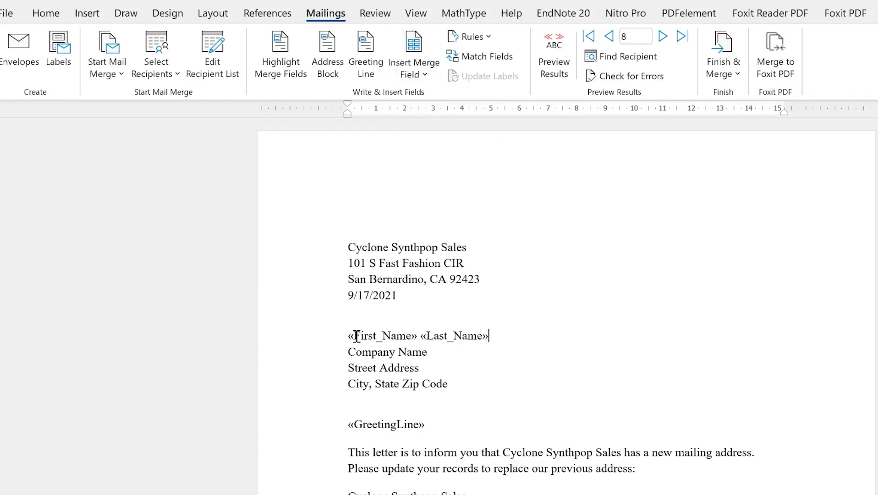
Replace the Company Name and Street Address placeholders with «Company_Name» and «Business_Address»
{"action": "left_click", "coordinate": [349, 351]}
{"action": "key", "text": "shift+End"}
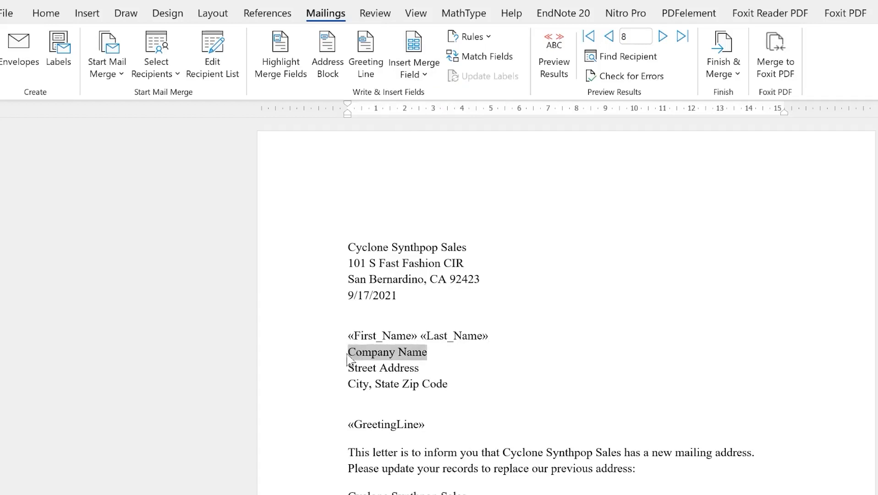
{"action": "left_click", "coordinate": [424, 72]}
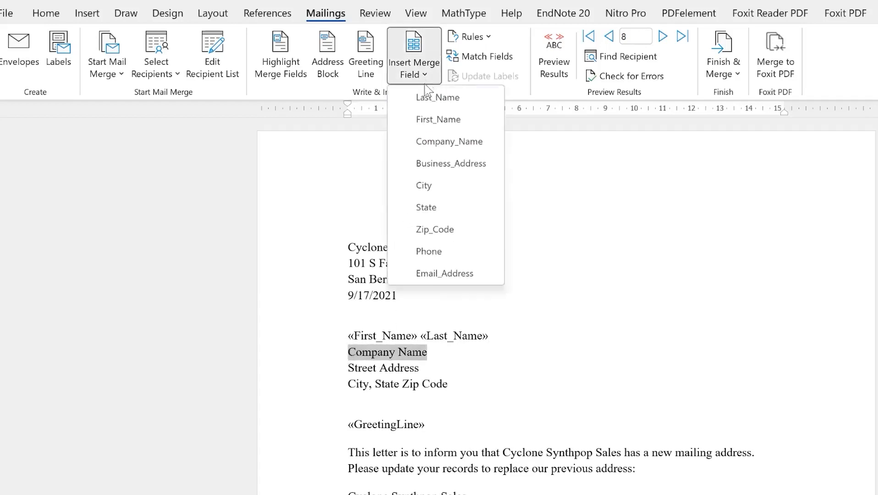
{"action": "left_click", "coordinate": [425, 142]}
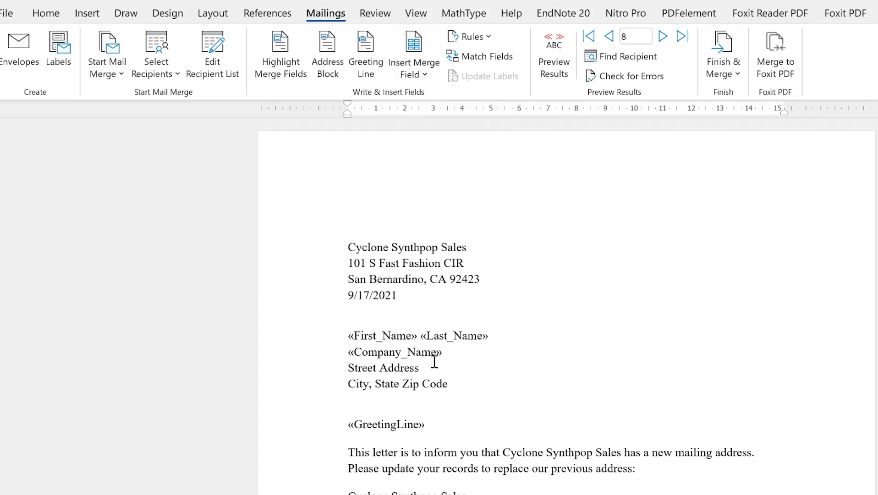
{"action": "triple_click", "coordinate": [404, 368]}
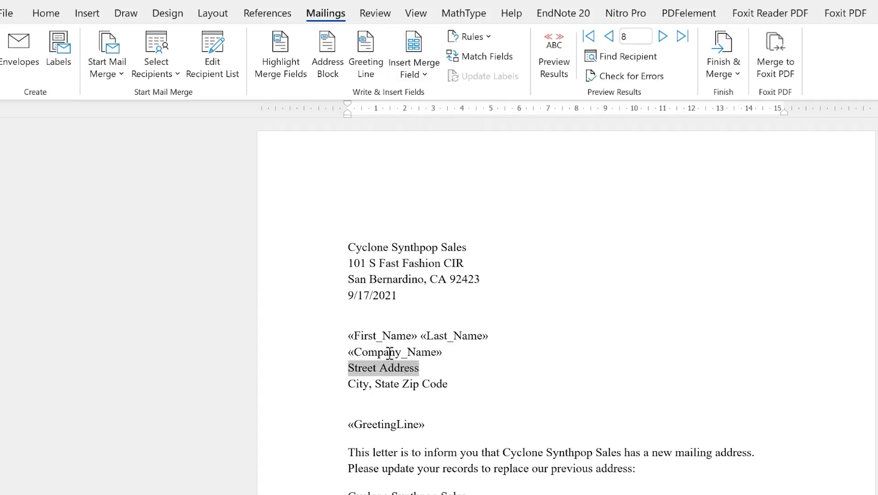
{"action": "left_click", "coordinate": [425, 72]}
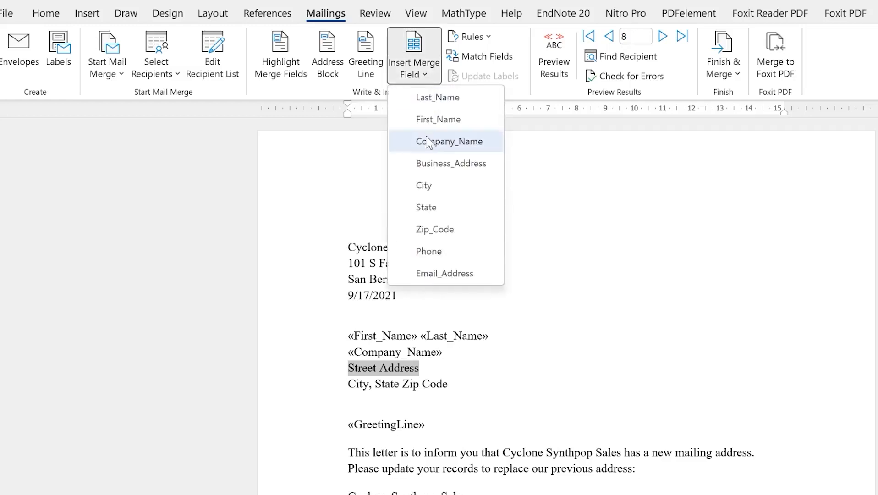
{"action": "left_click", "coordinate": [464, 165]}
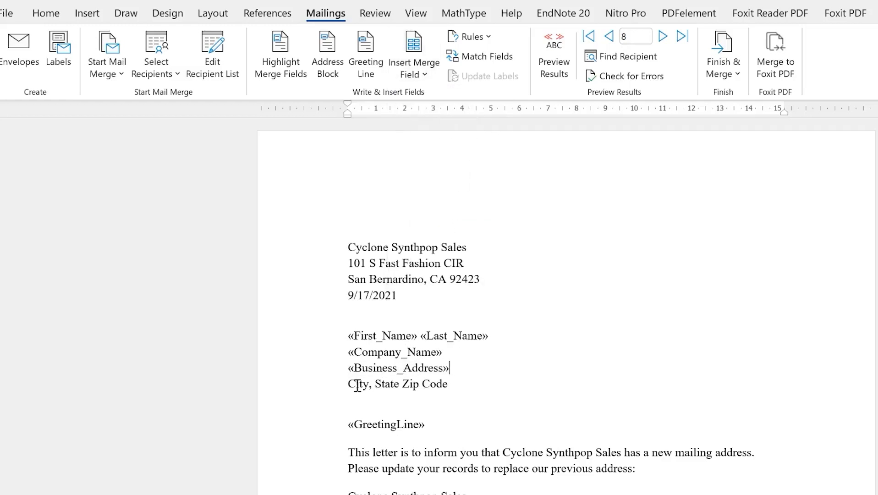
Replace City and State Zip Code with the «City» and «Zip_Code» merge fields
{"action": "left_click_drag", "start_coordinate": [350, 385], "coordinate": [369, 385]}
{"action": "left_click", "coordinate": [421, 73]}
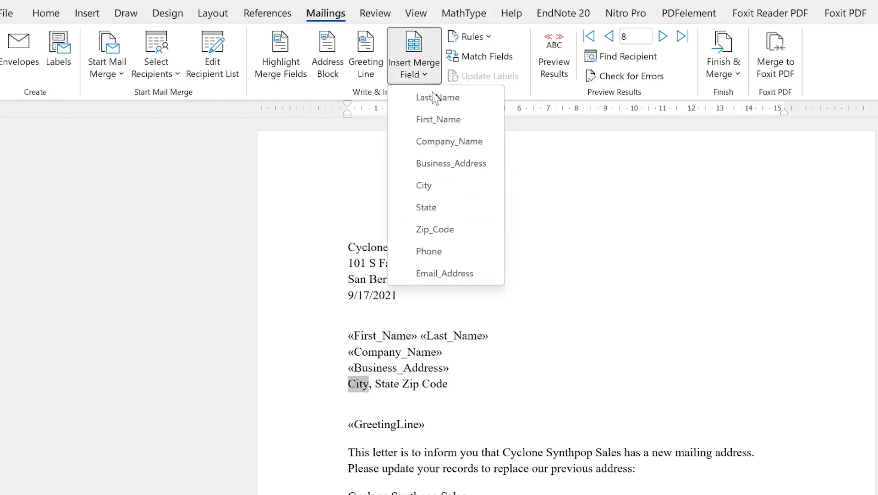
{"action": "left_click", "coordinate": [445, 185]}
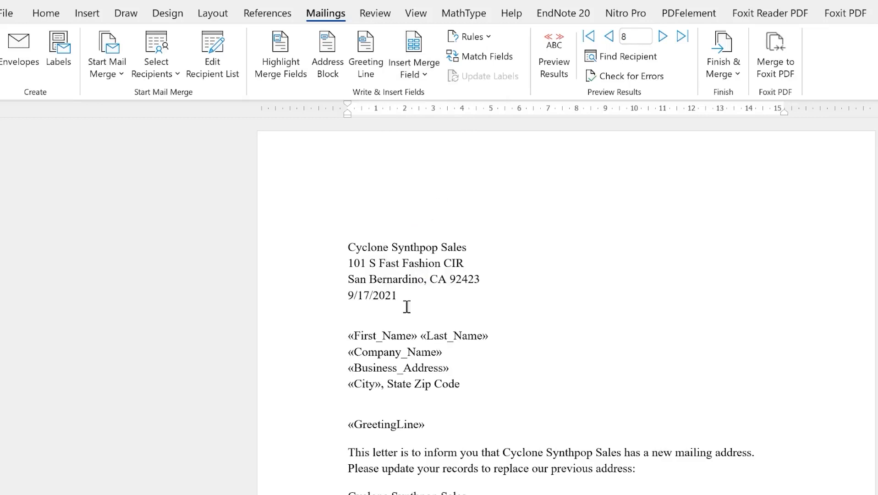
{"action": "left_click_drag", "start_coordinate": [389, 384], "coordinate": [460, 385]}
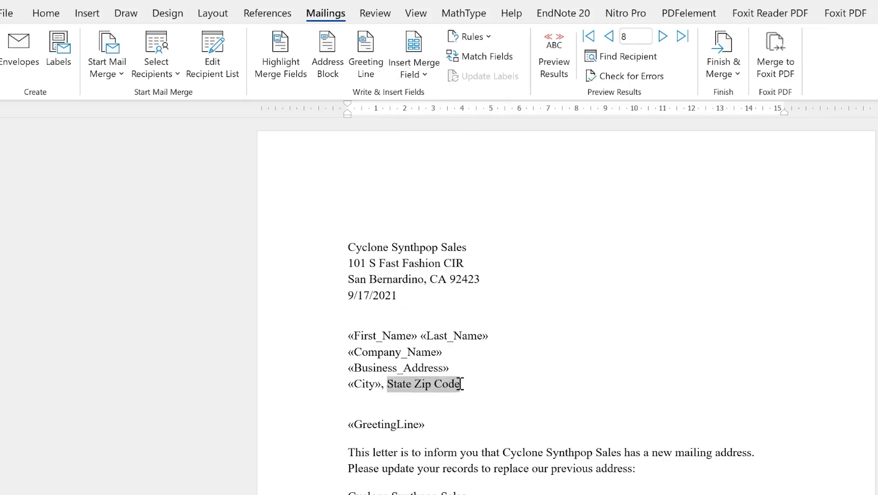
{"action": "left_click", "coordinate": [433, 76]}
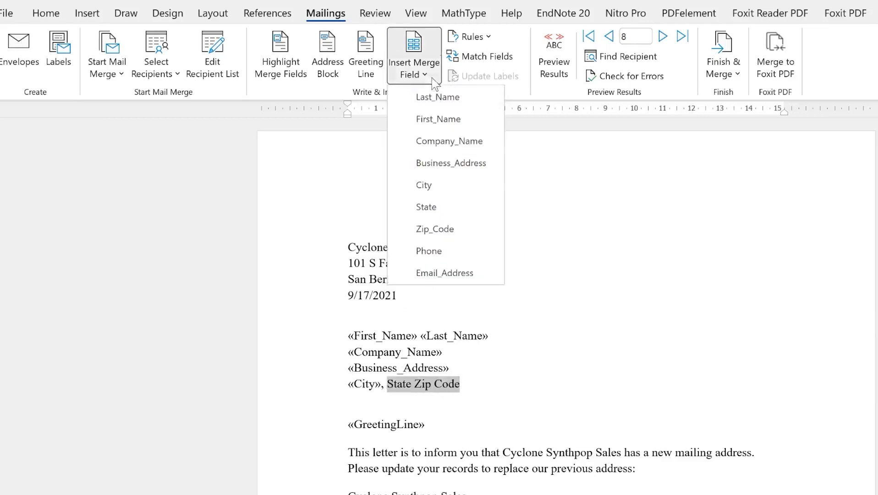
{"action": "left_click", "coordinate": [453, 229]}
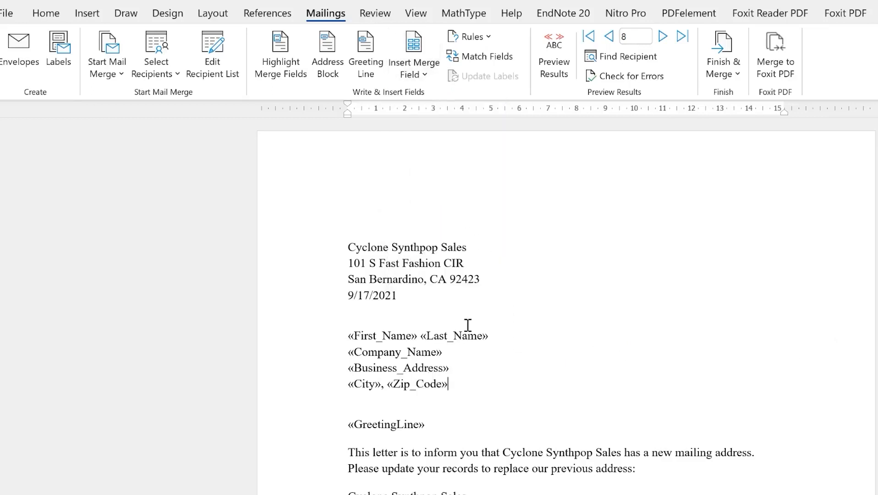
{"action": "scroll", "coordinate": [469, 320], "scroll_direction": "down", "scroll_amount": 3}
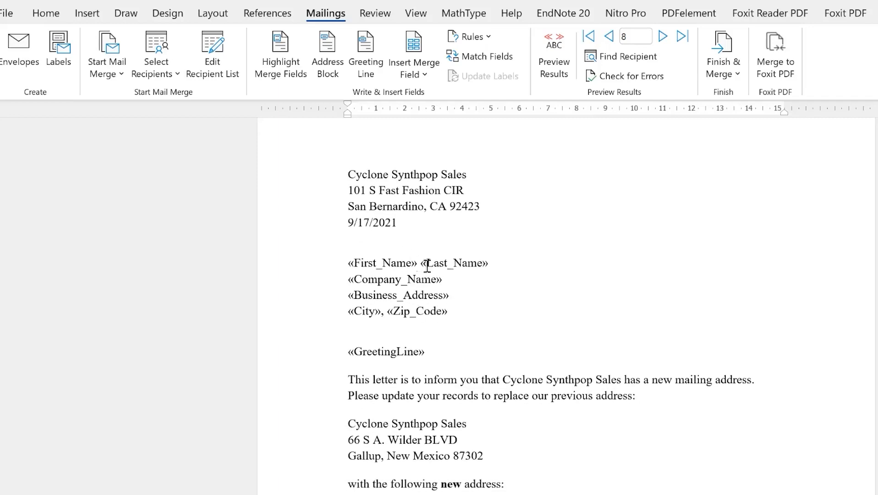
{"action": "scroll", "coordinate": [478, 318], "scroll_direction": "up", "scroll_amount": 1}
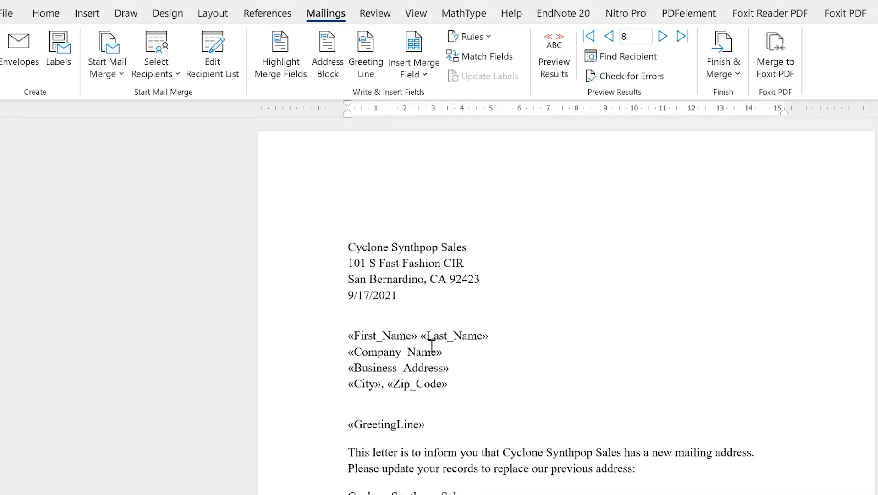
{"action": "scroll", "coordinate": [431, 346], "scroll_direction": "down", "scroll_amount": 4}
{"action": "scroll", "coordinate": [436, 339], "scroll_direction": "up", "scroll_amount": 5}
Preview the merged letter and step back from record 8 to the first recipient
{"action": "left_click", "coordinate": [553, 54]}
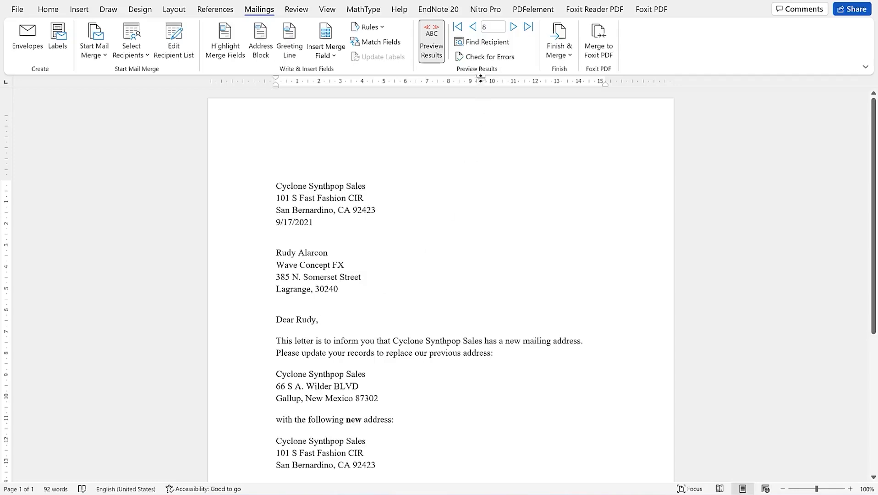
{"action": "left_click", "coordinate": [471, 28]}
{"action": "left_click", "coordinate": [471, 29]}
{"action": "left_click", "coordinate": [471, 28]}
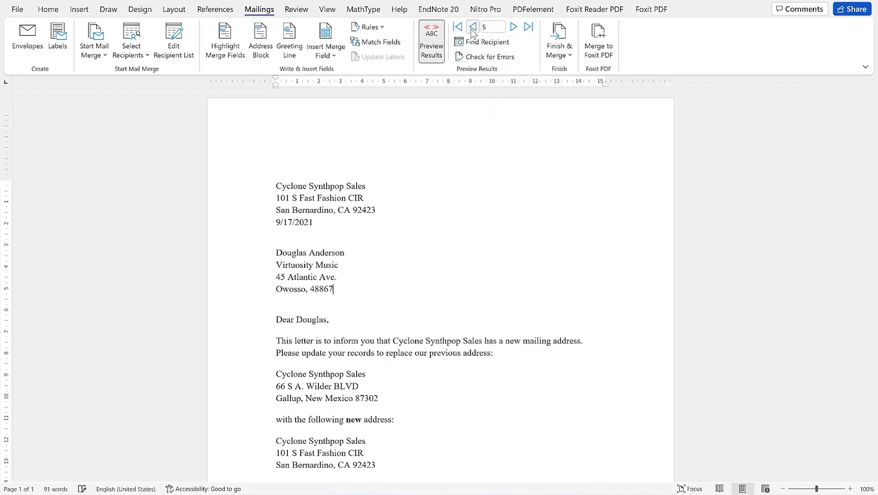
{"action": "left_click", "coordinate": [472, 29]}
{"action": "left_click", "coordinate": [472, 28]}
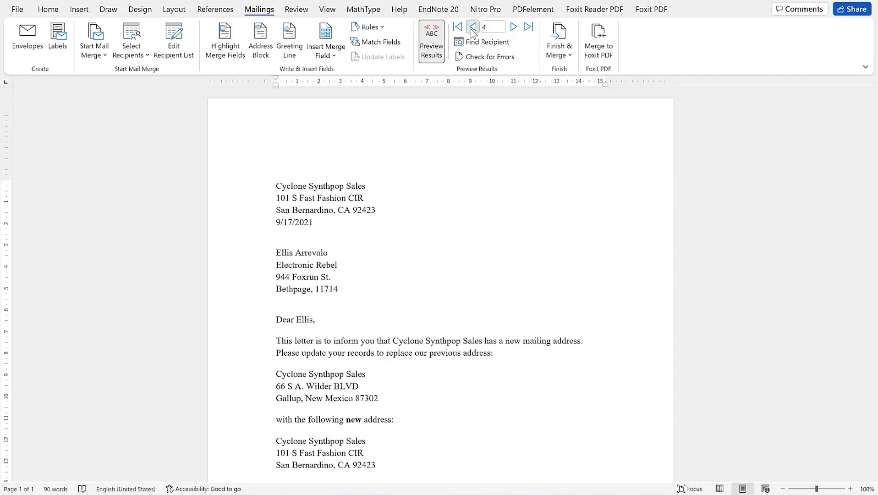
{"action": "left_click", "coordinate": [472, 29]}
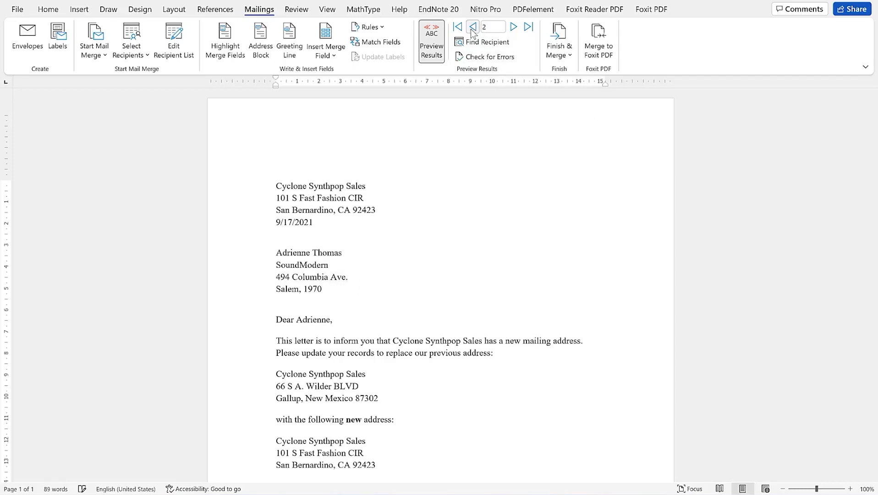
{"action": "left_click", "coordinate": [472, 29]}
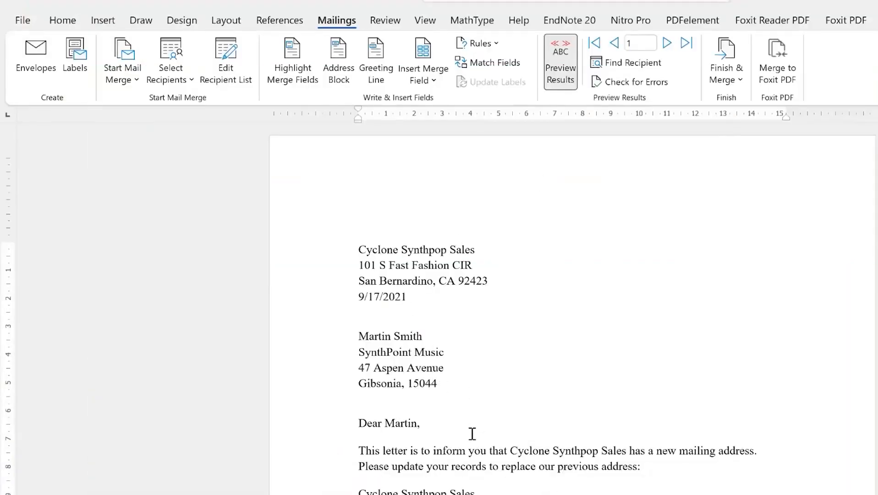
{"action": "scroll", "coordinate": [477, 362], "scroll_direction": "down", "scroll_amount": 2}
{"action": "scroll", "coordinate": [474, 372], "scroll_direction": "up", "scroll_amount": 2}
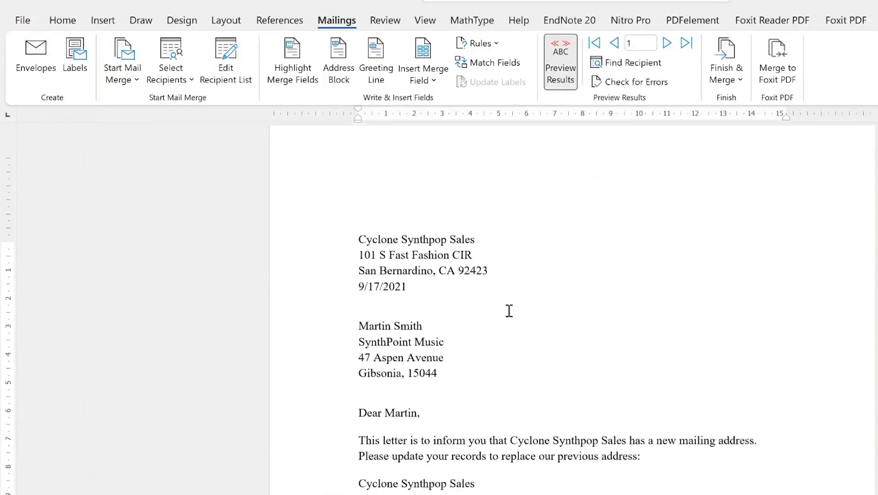
Re-enable the preview, advance to record 4, then switch back to showing merge fields
{"action": "left_click", "coordinate": [568, 71]}
{"action": "left_click", "coordinate": [569, 74]}
{"action": "left_click", "coordinate": [570, 73]}
{"action": "left_click", "coordinate": [569, 73]}
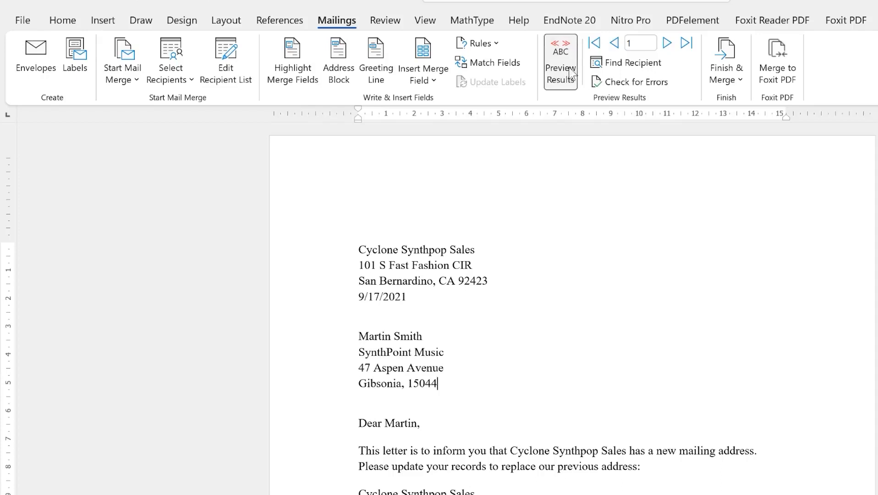
{"action": "left_click", "coordinate": [665, 43]}
{"action": "left_click", "coordinate": [665, 43]}
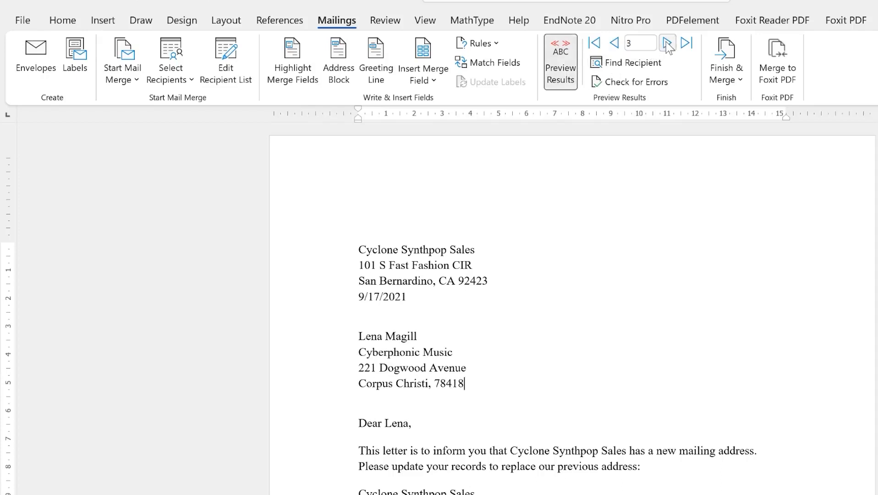
{"action": "left_click", "coordinate": [666, 42]}
{"action": "left_click", "coordinate": [558, 74]}
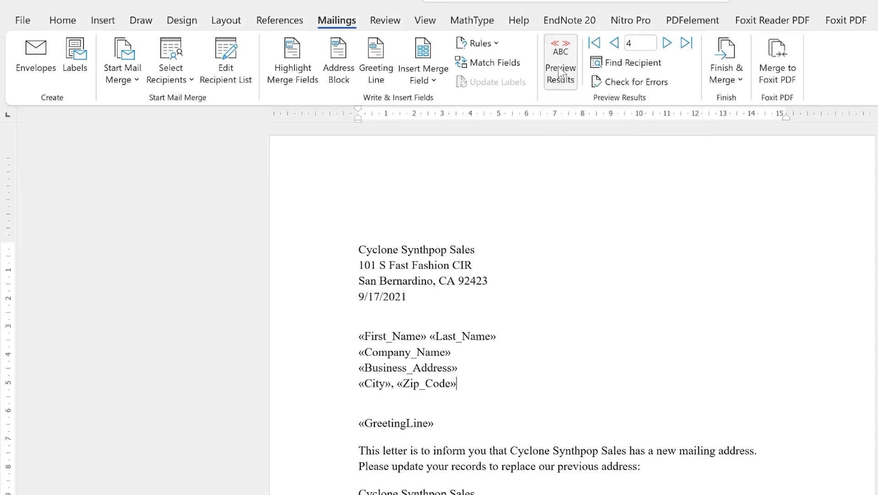
Show the Finish & Merge choices: Edit Individual Documents, Print Documents, Send Email Messages
{"action": "scroll", "coordinate": [485, 408], "scroll_direction": "down", "scroll_amount": 4}
{"action": "scroll", "coordinate": [498, 386], "scroll_direction": "down", "scroll_amount": 3}
{"action": "scroll", "coordinate": [500, 384], "scroll_direction": "up", "scroll_amount": 7}
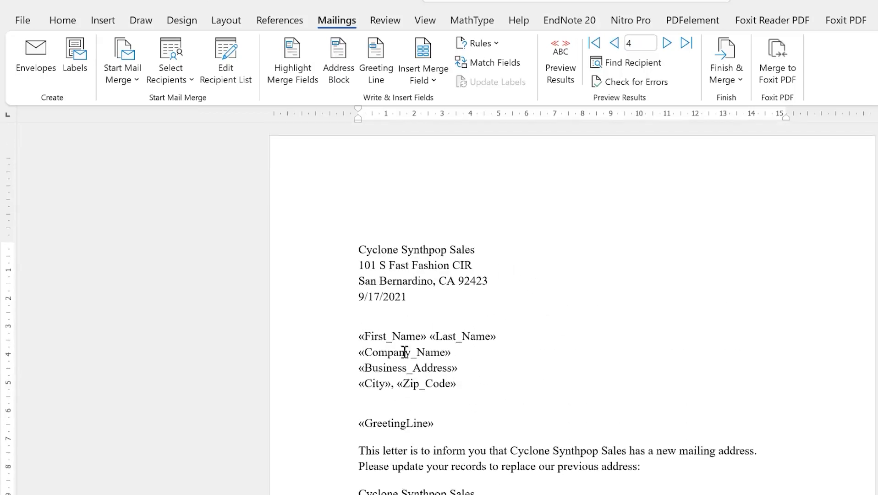
{"action": "left_click", "coordinate": [741, 82]}
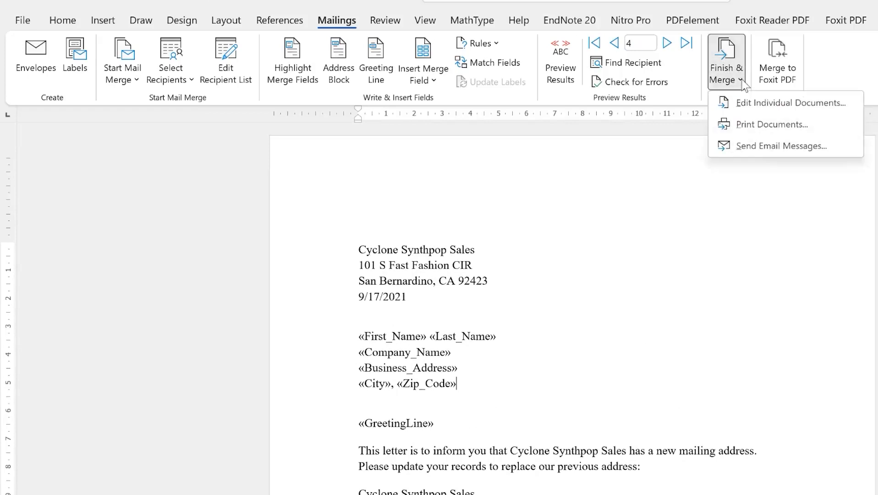
{"action": "left_click", "coordinate": [742, 83]}
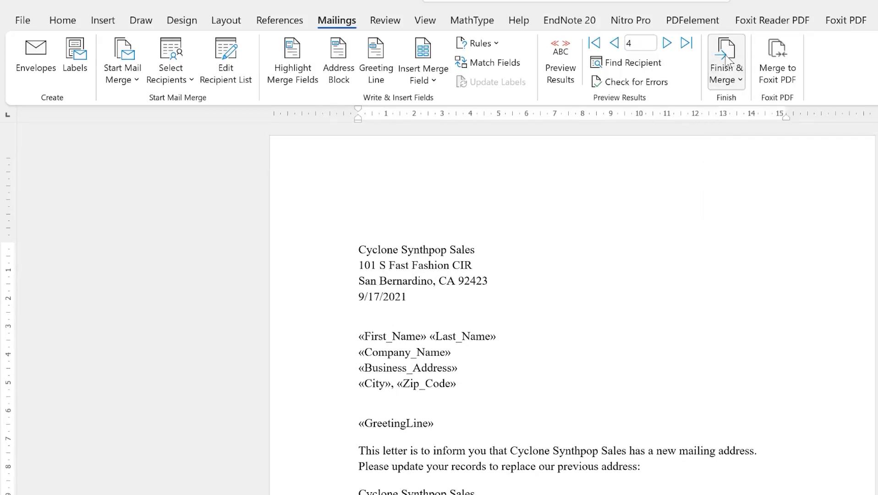
{"action": "left_click", "coordinate": [739, 79]}
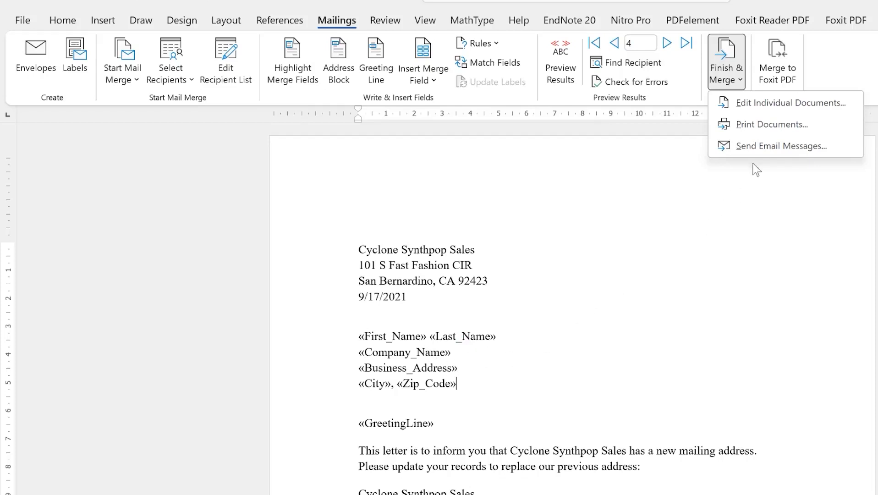
Print all merged letters to the Foxit Reader PDF Printer
{"action": "left_click", "coordinate": [779, 118]}
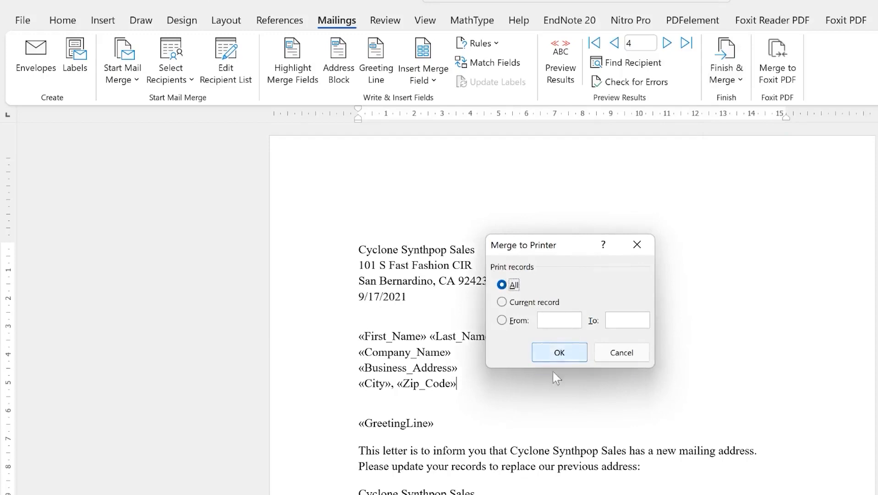
{"action": "left_click", "coordinate": [562, 356]}
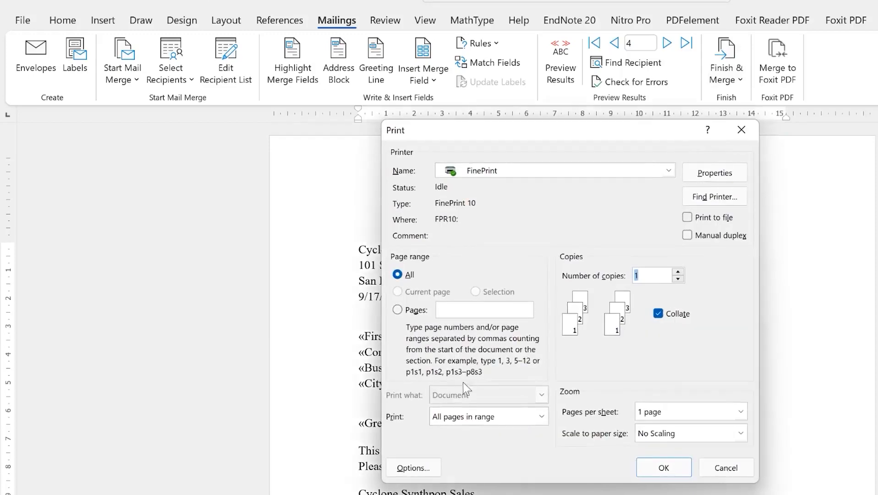
{"action": "left_click", "coordinate": [553, 173]}
{"action": "scroll", "coordinate": [537, 245], "scroll_direction": "down", "scroll_amount": 1}
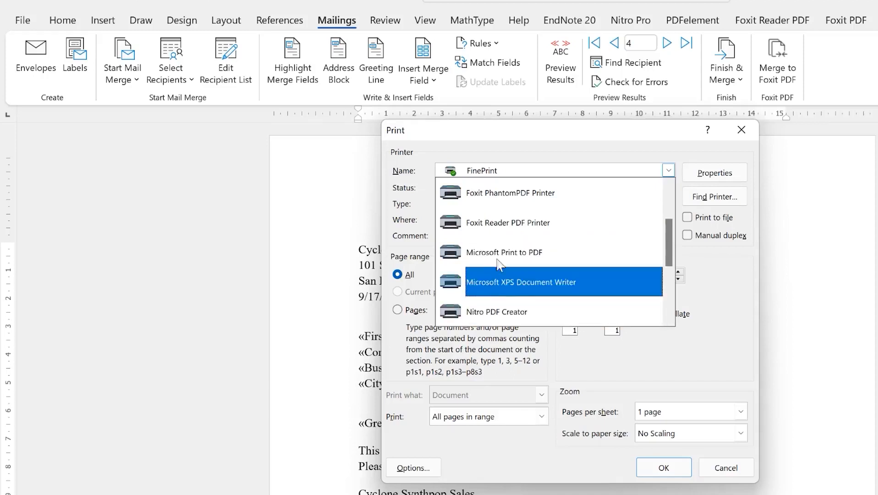
{"action": "left_click", "coordinate": [529, 221]}
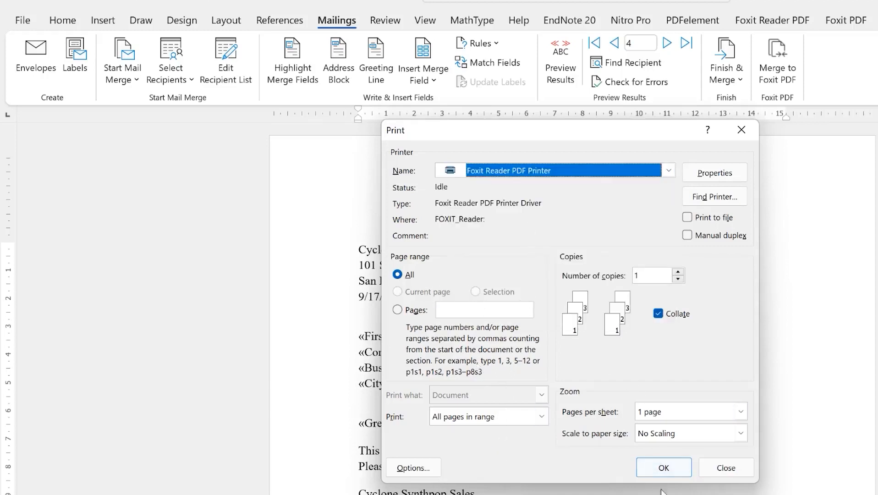
{"action": "left_click", "coordinate": [658, 472]}
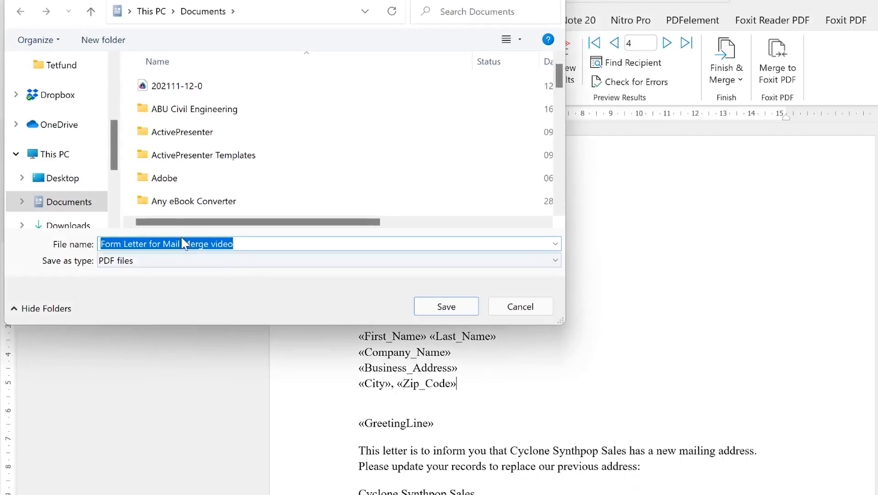
Save the printed letters as a PDF in the Mail merge folder
{"action": "scroll", "coordinate": [77, 140], "scroll_direction": "up", "scroll_amount": 2}
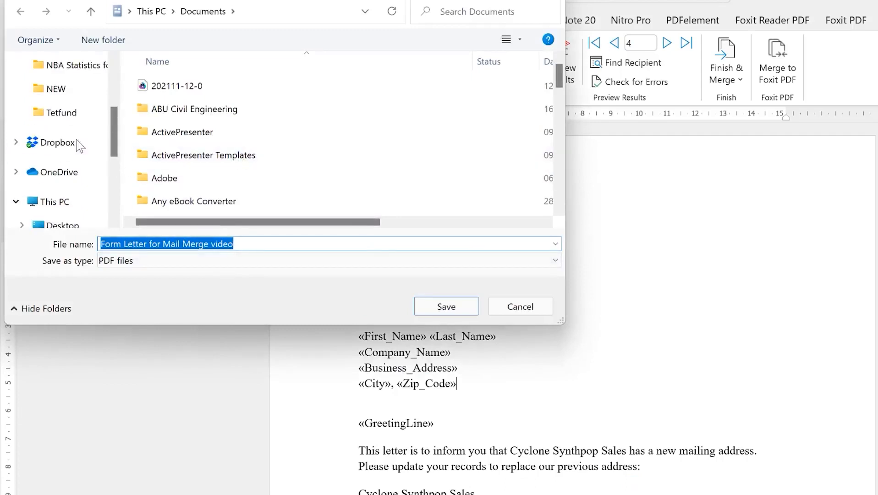
{"action": "left_click", "coordinate": [74, 87]}
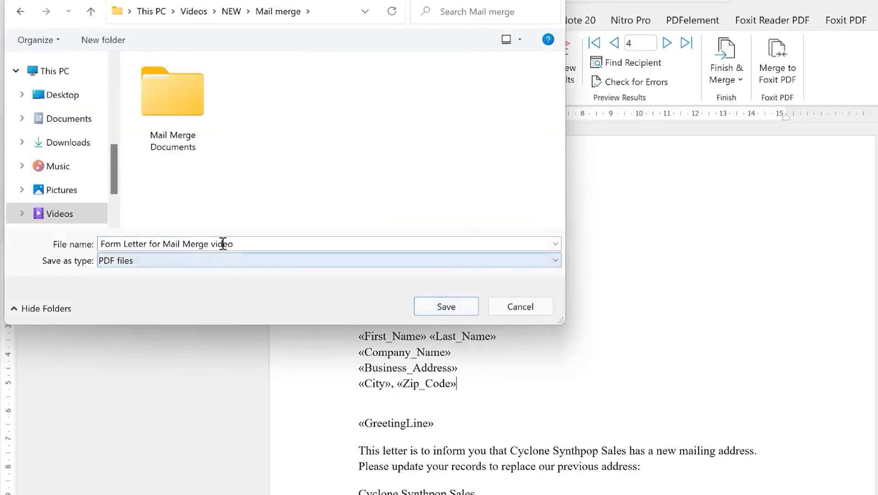
{"action": "left_click", "coordinate": [447, 305]}
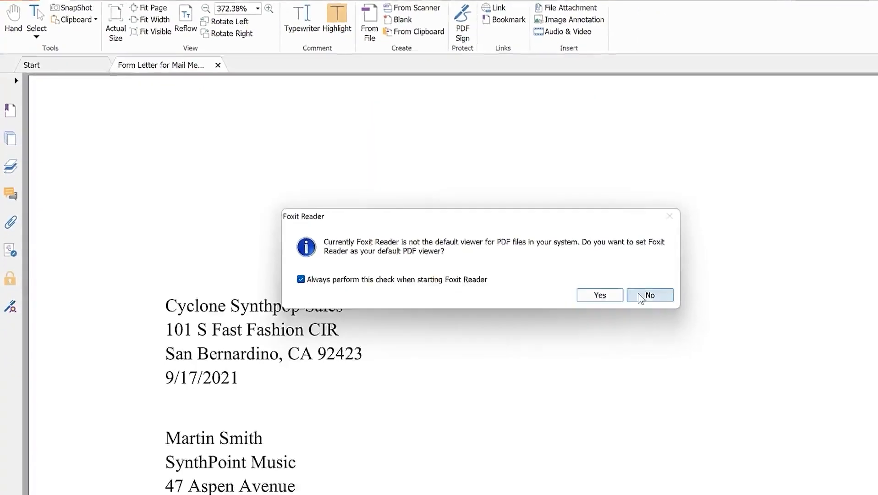
Decline the default-viewer prompt and scroll through the first three pages of merged letters
{"action": "left_click", "coordinate": [640, 296]}
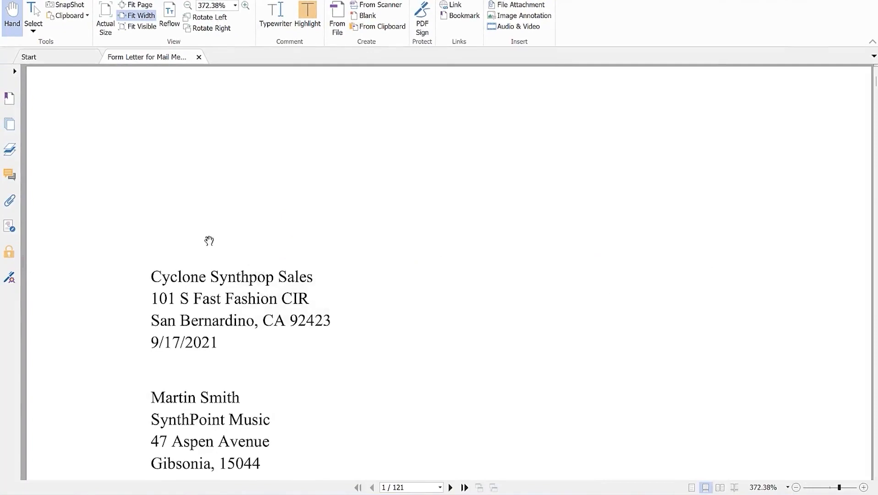
{"action": "scroll", "coordinate": [262, 281], "scroll_direction": "down", "scroll_amount": 3}
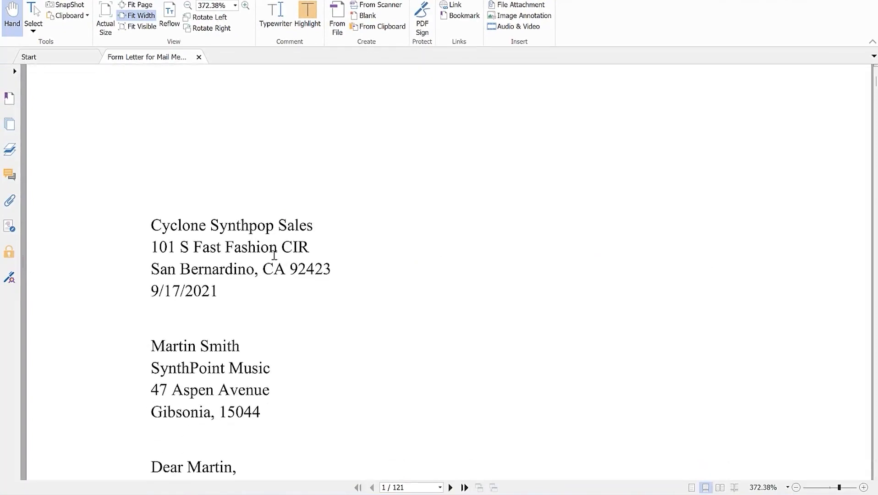
{"action": "scroll", "coordinate": [234, 296], "scroll_direction": "down", "scroll_amount": 5}
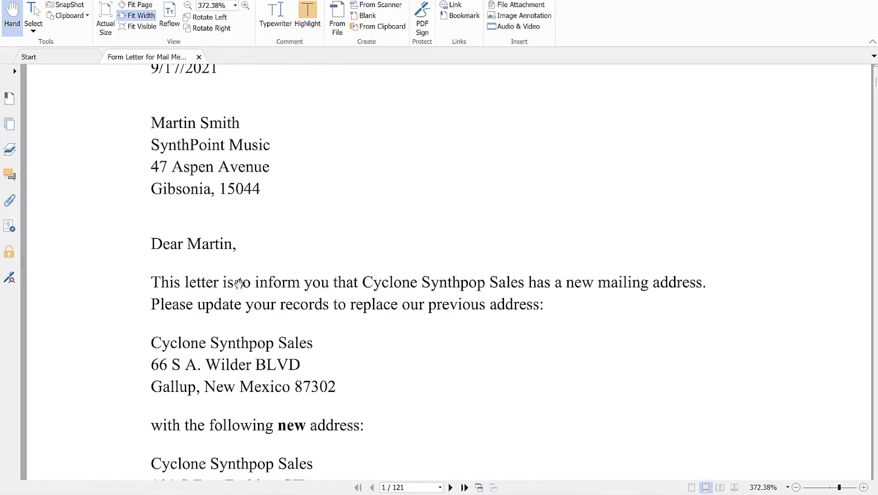
{"action": "scroll", "coordinate": [239, 283], "scroll_direction": "down", "scroll_amount": 11}
{"action": "scroll", "coordinate": [239, 285], "scroll_direction": "down", "scroll_amount": 17}
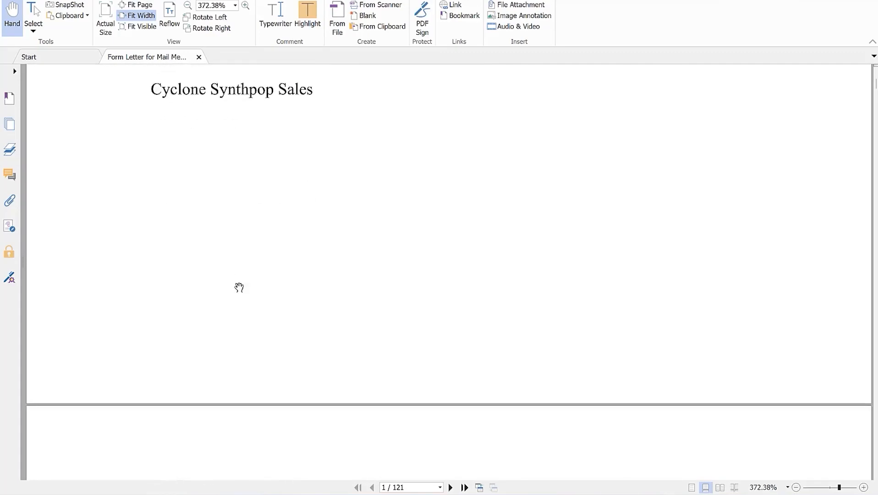
{"action": "scroll", "coordinate": [289, 325], "scroll_direction": "down", "scroll_amount": 2}
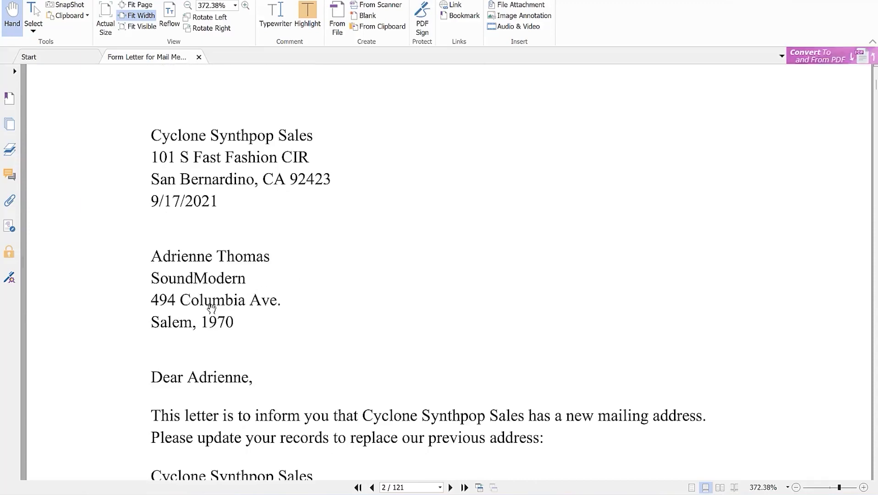
{"action": "scroll", "coordinate": [201, 293], "scroll_direction": "down", "scroll_amount": 1}
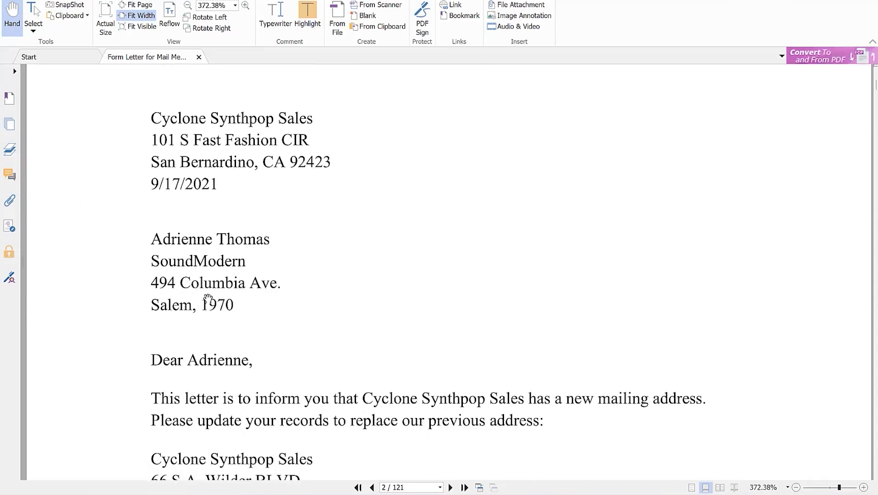
{"action": "scroll", "coordinate": [217, 326], "scroll_direction": "down", "scroll_amount": 2}
{"action": "scroll", "coordinate": [243, 323], "scroll_direction": "down", "scroll_amount": 20}
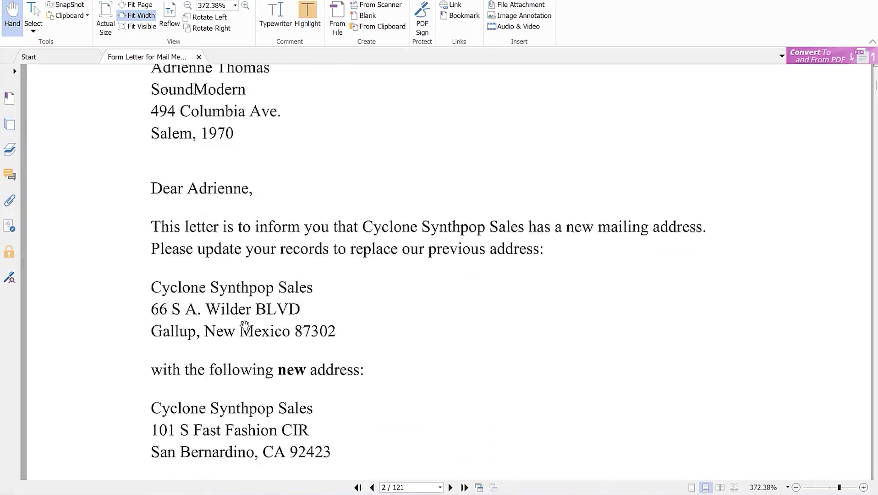
{"action": "scroll", "coordinate": [259, 323], "scroll_direction": "down", "scroll_amount": 5}
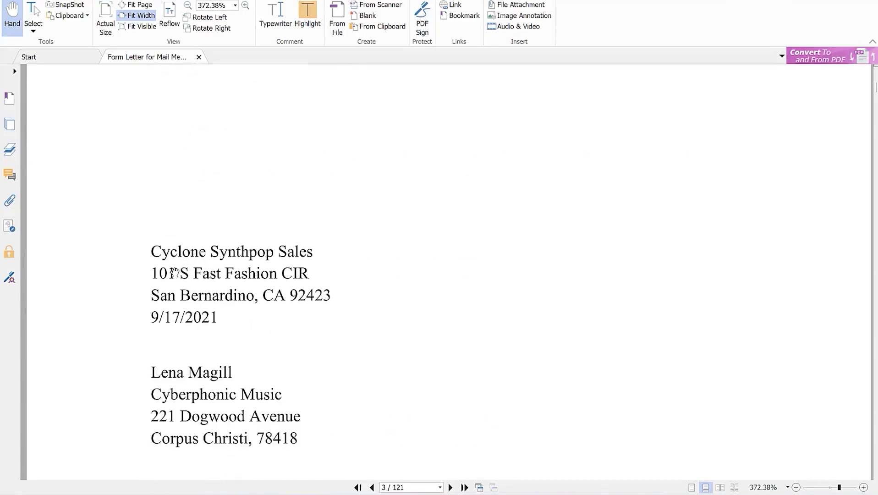
{"action": "scroll", "coordinate": [202, 329], "scroll_direction": "down", "scroll_amount": 2}
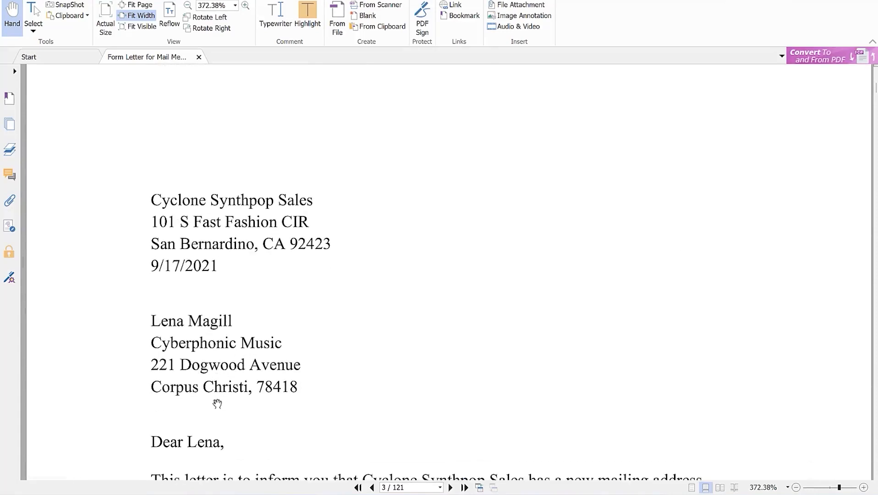
{"action": "scroll", "coordinate": [248, 316], "scroll_direction": "down", "scroll_amount": 2}
{"action": "scroll", "coordinate": [269, 362], "scroll_direction": "down", "scroll_amount": 3}
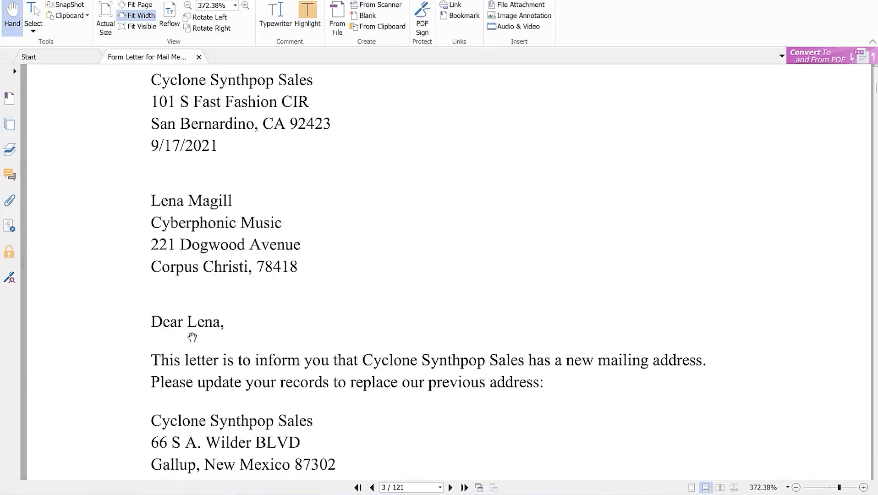
{"action": "scroll", "coordinate": [251, 327], "scroll_direction": "down", "scroll_amount": 3}
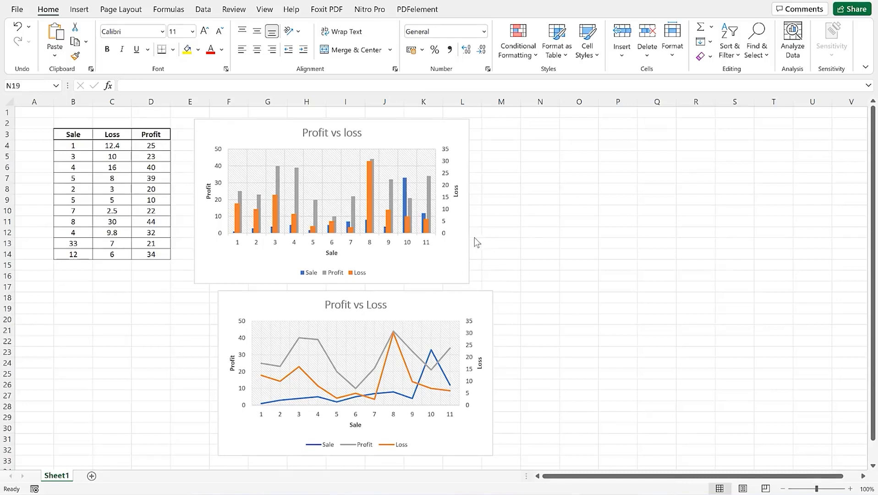
Enter a 'Sum' label in C15 and a =sum total of Profit D4:D14 in D15
{"action": "left_click", "coordinate": [46, 265]}
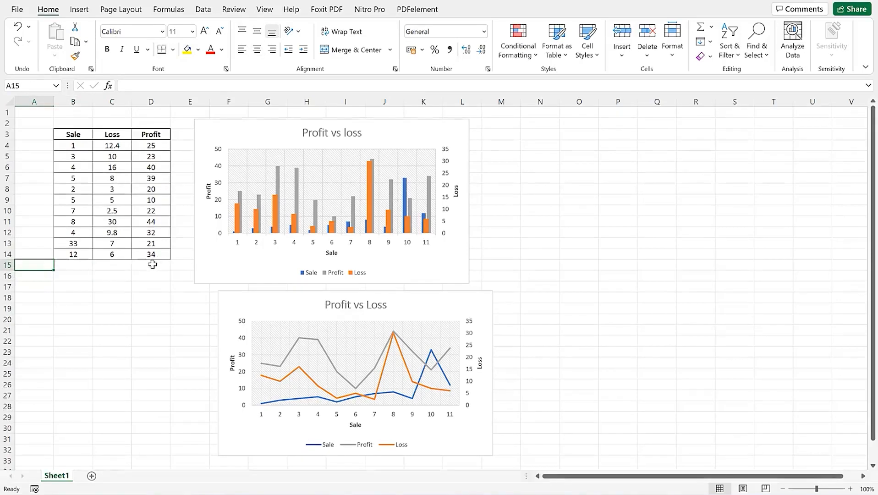
{"action": "left_click", "coordinate": [106, 268]}
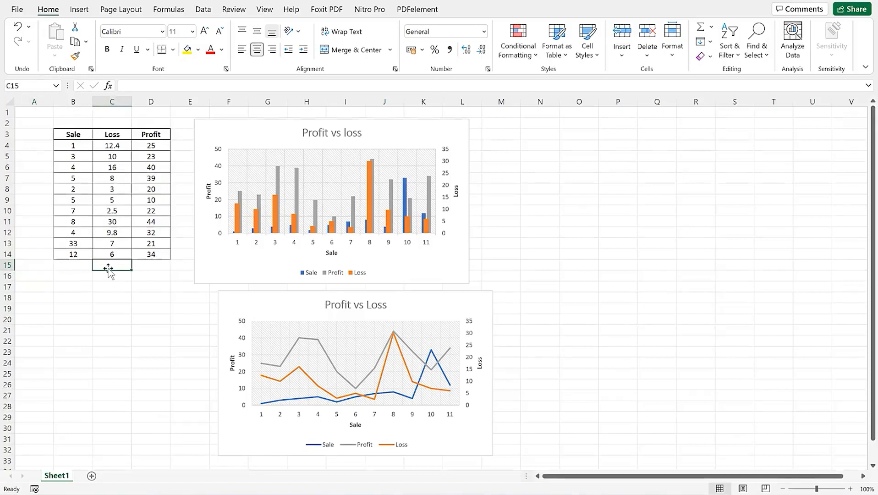
{"action": "type", "text": "Sum"}
{"action": "key", "text": "Tab"}
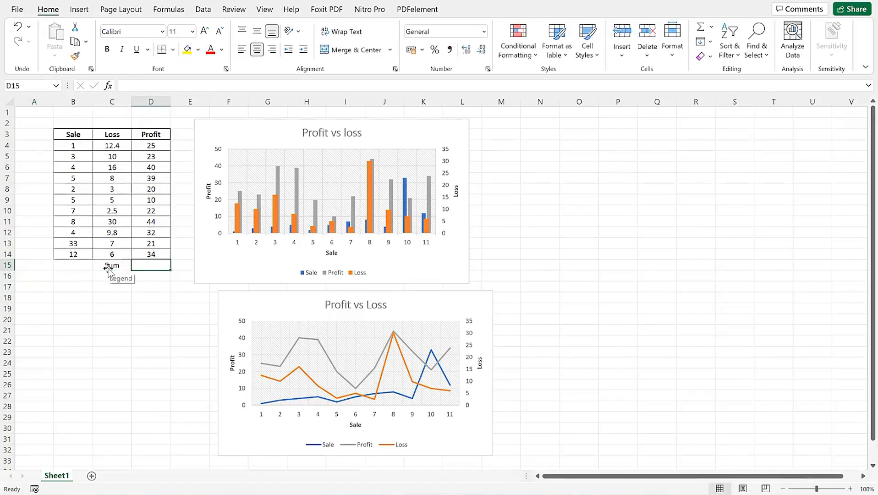
{"action": "type", "text": "="}
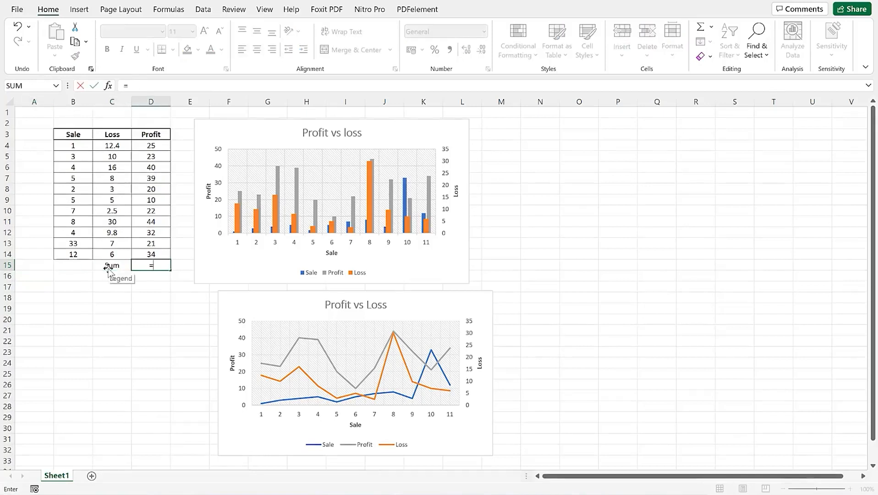
{"action": "type", "text": "sum"}
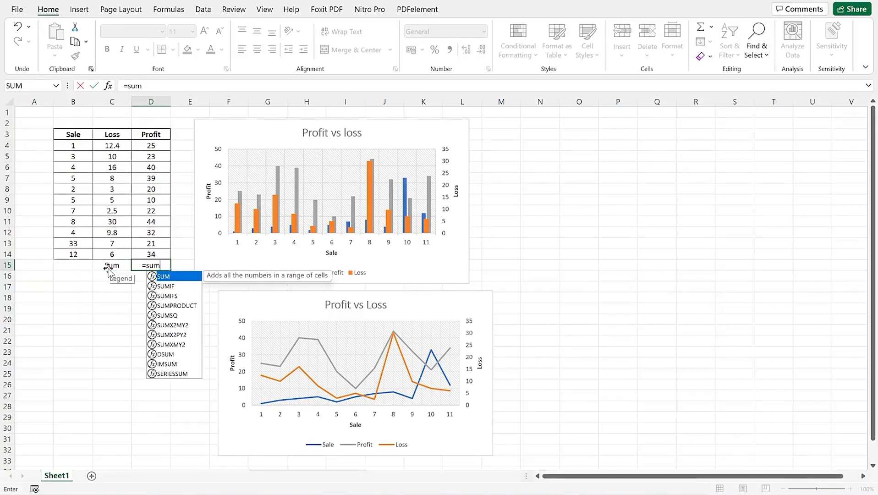
{"action": "type", "text": "("}
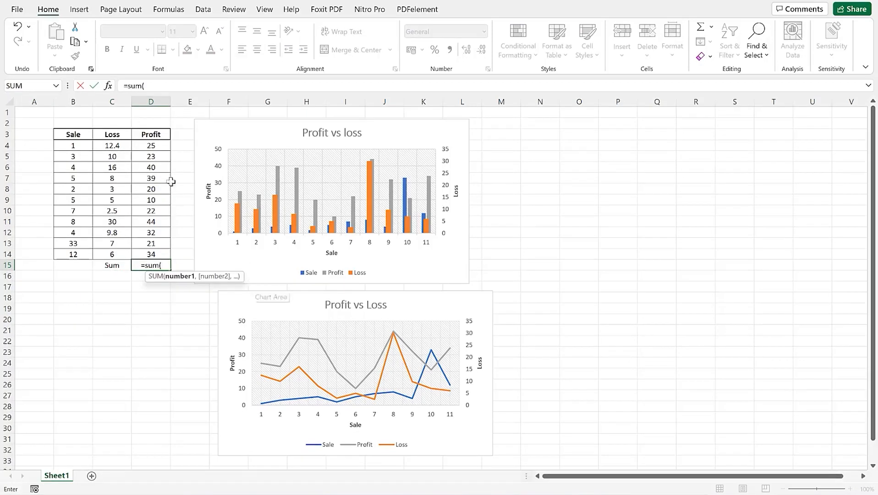
{"action": "left_click_drag", "start_coordinate": [158, 147], "coordinate": [169, 252]}
{"action": "type", "text": ")"}
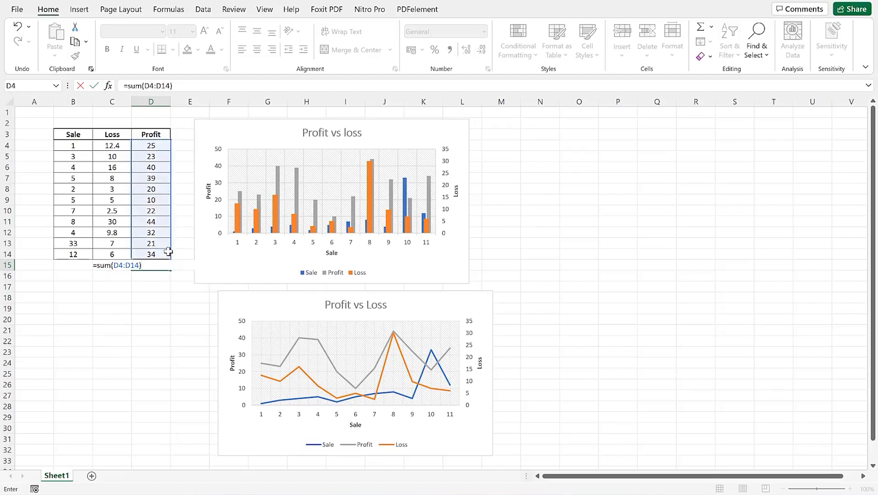
{"action": "key", "text": "Return"}
Make the Sum label and the 310 total bold
{"action": "left_click", "coordinate": [119, 264]}
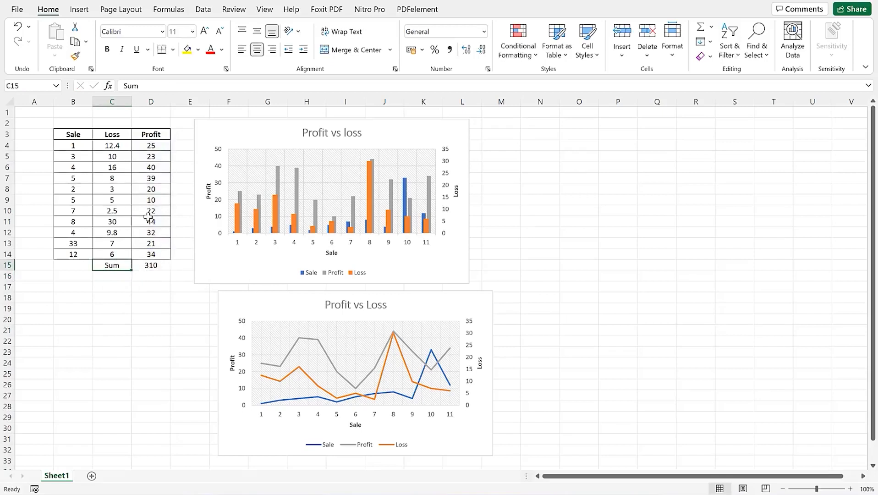
{"action": "left_click", "coordinate": [107, 49]}
{"action": "left_click", "coordinate": [122, 296]}
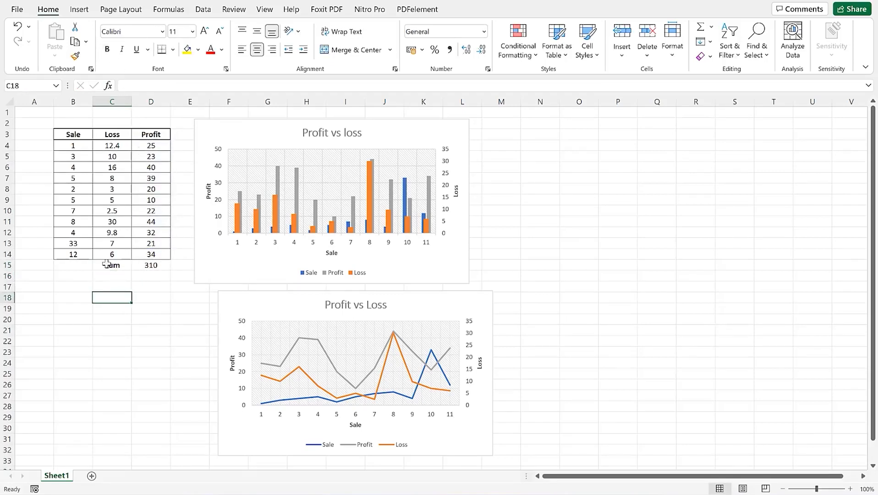
{"action": "left_click", "coordinate": [145, 266]}
{"action": "left_click", "coordinate": [106, 49]}
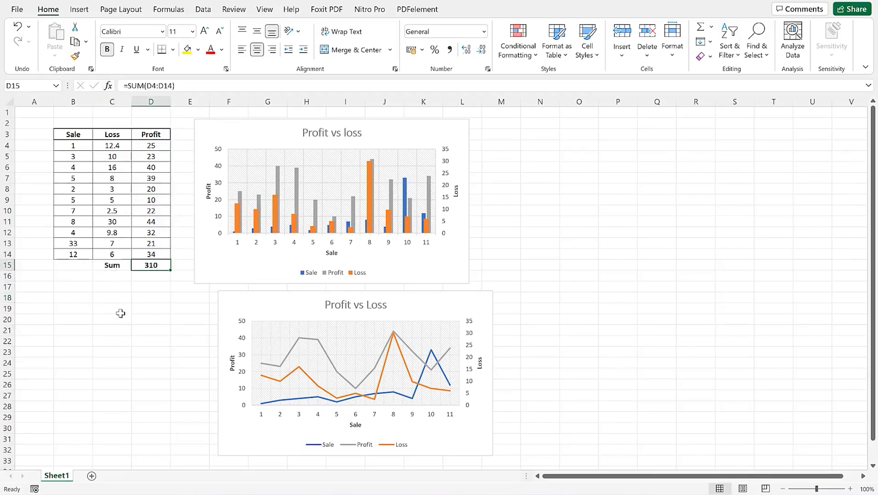
{"action": "left_click", "coordinate": [120, 317]}
Put borders around the Sum and total cells, then copy the B3:D15 table
{"action": "left_click_drag", "start_coordinate": [73, 255], "coordinate": [151, 265]}
{"action": "left_click", "coordinate": [117, 296]}
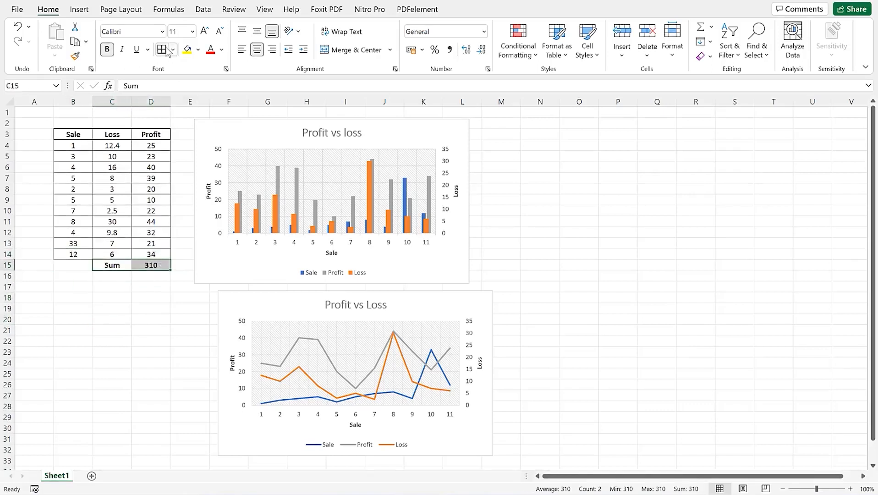
{"action": "left_click", "coordinate": [163, 49]}
{"action": "left_click", "coordinate": [138, 319]}
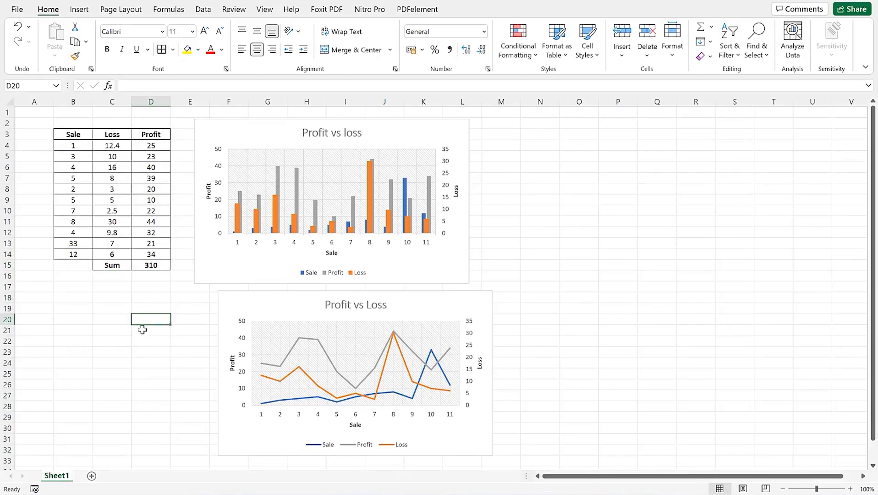
{"action": "left_click_drag", "start_coordinate": [59, 135], "coordinate": [153, 265]}
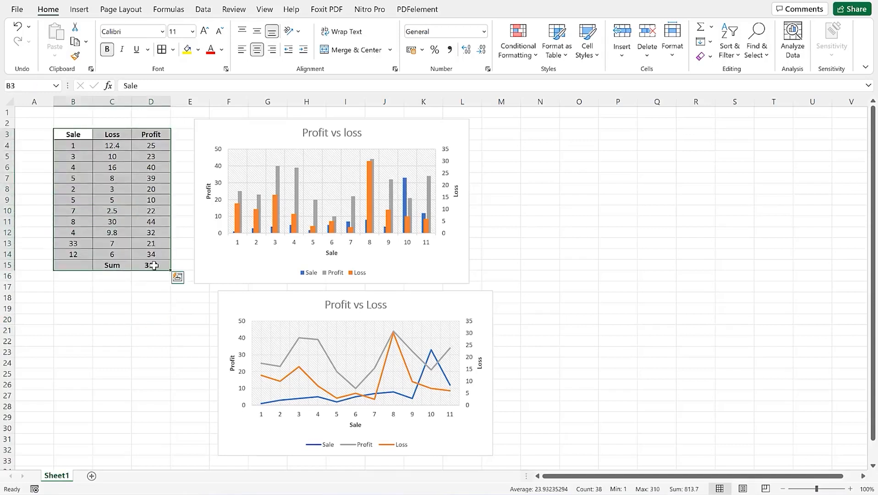
{"action": "key", "text": "ctrl+c"}
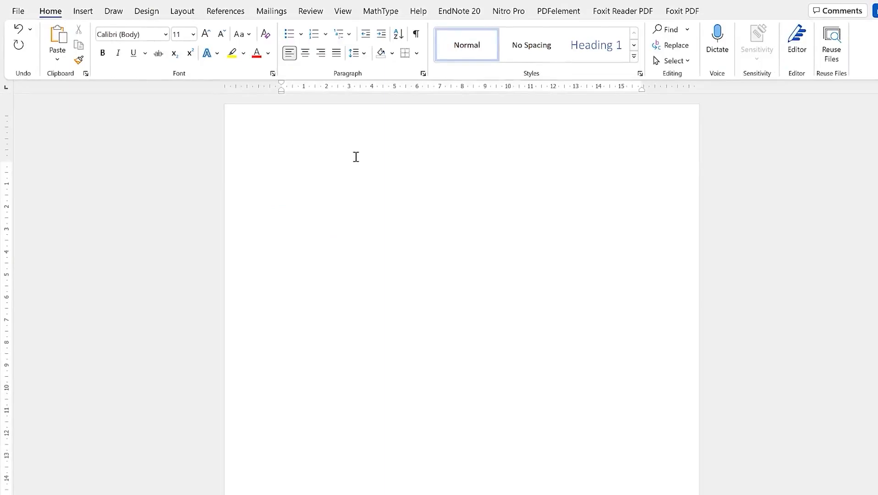
Paste the table into Word and change the Profit values 25 and 39 to 4 and 5
{"action": "key", "text": "ctrl+v"}
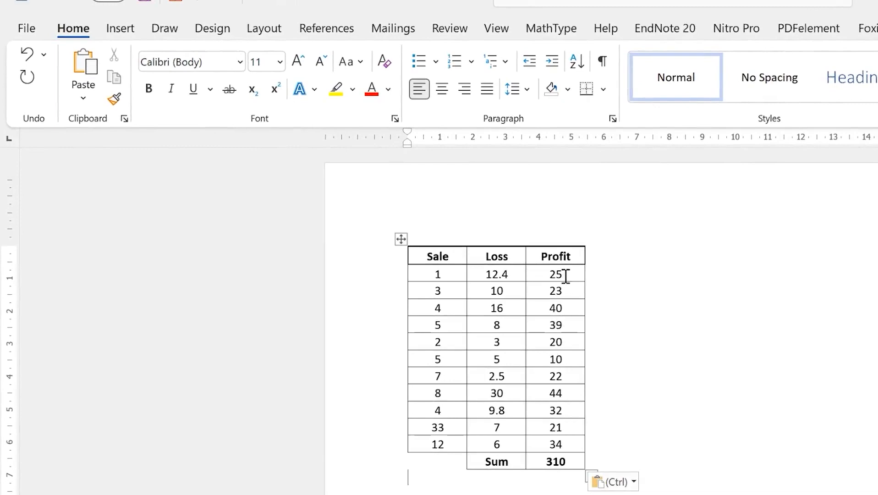
{"action": "left_click_drag", "start_coordinate": [566, 276], "coordinate": [550, 271]}
{"action": "type", "text": "4"}
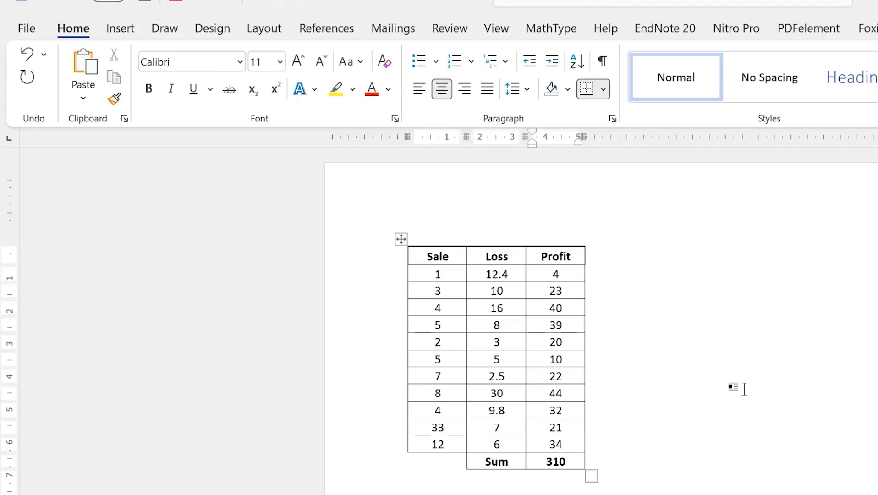
{"action": "left_click", "coordinate": [731, 387]}
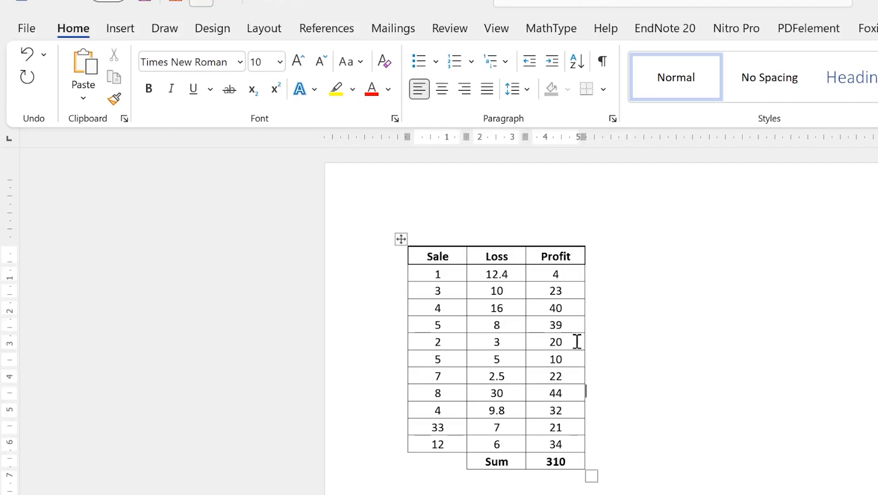
{"action": "left_click_drag", "start_coordinate": [567, 327], "coordinate": [551, 325]}
{"action": "type", "text": "5"}
{"action": "left_click", "coordinate": [728, 442]}
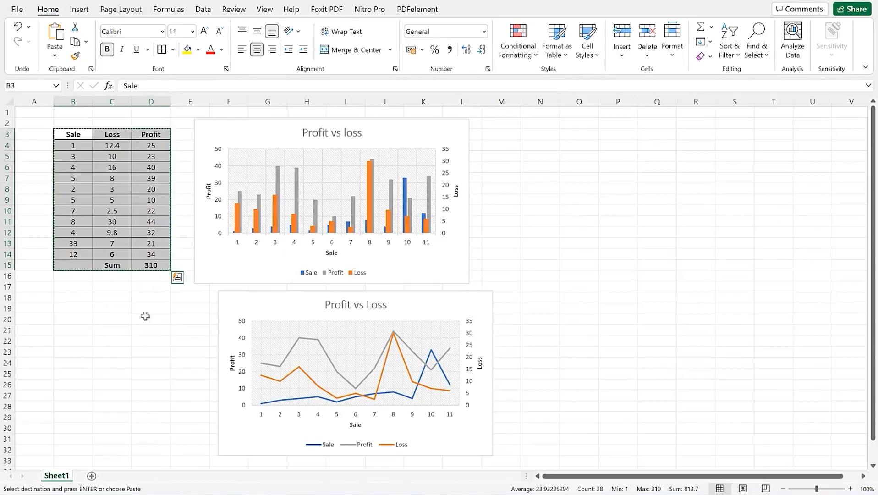
Format B3:D15 as an Excel table with headers and dismiss the analysis tip
{"action": "left_click", "coordinate": [146, 316]}
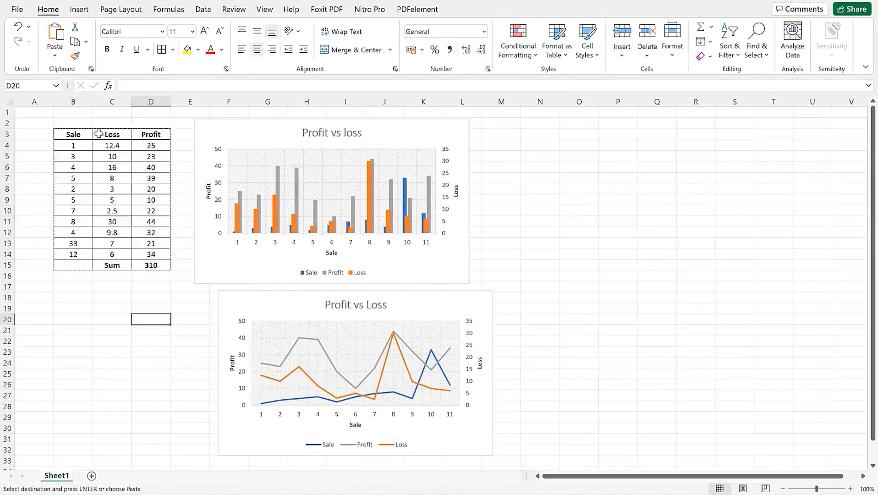
{"action": "left_click_drag", "start_coordinate": [67, 137], "coordinate": [170, 268]}
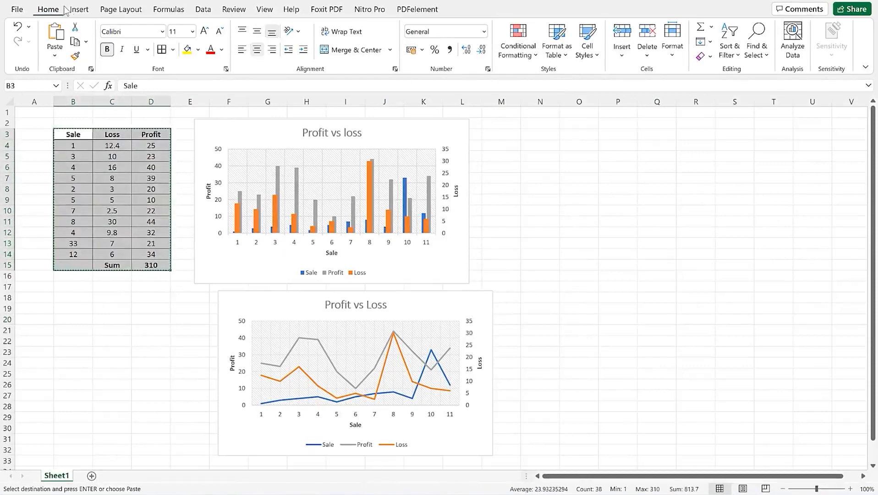
{"action": "left_click", "coordinate": [79, 10]}
{"action": "left_click", "coordinate": [178, 105]}
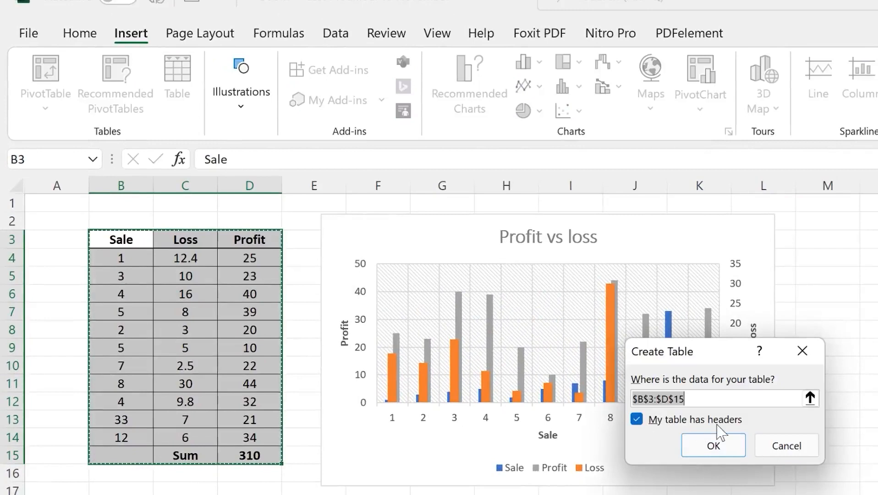
{"action": "left_click", "coordinate": [713, 446]}
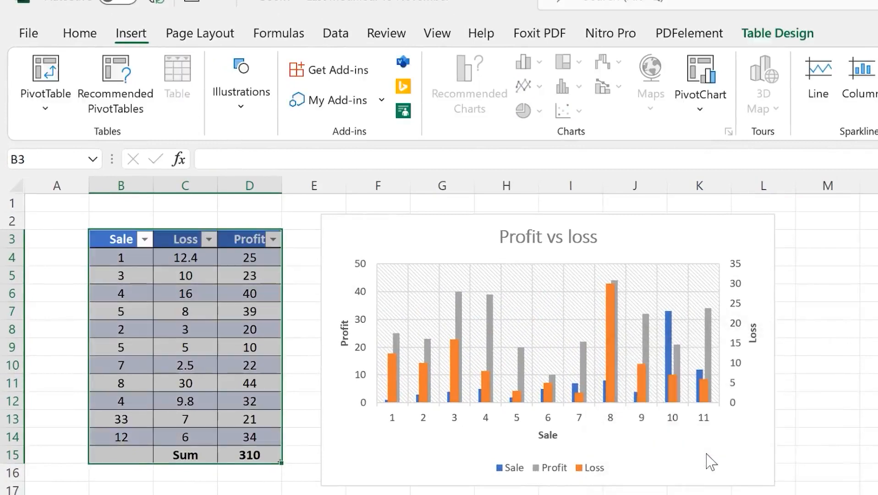
{"action": "left_click", "coordinate": [228, 202]}
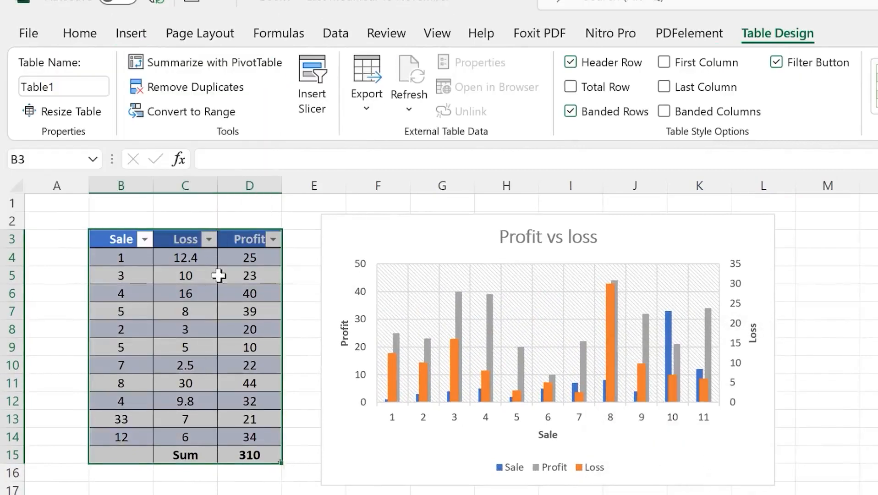
Select the whole Sale/Loss/Profit table including its headers
{"action": "left_click", "coordinate": [187, 494]}
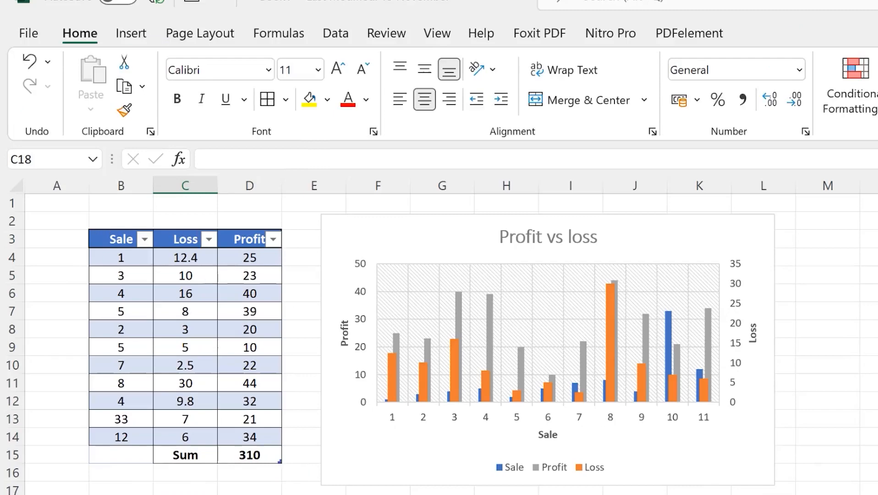
{"action": "left_click_drag", "start_coordinate": [93, 228], "coordinate": [227, 460]}
{"action": "left_click", "coordinate": [243, 494]}
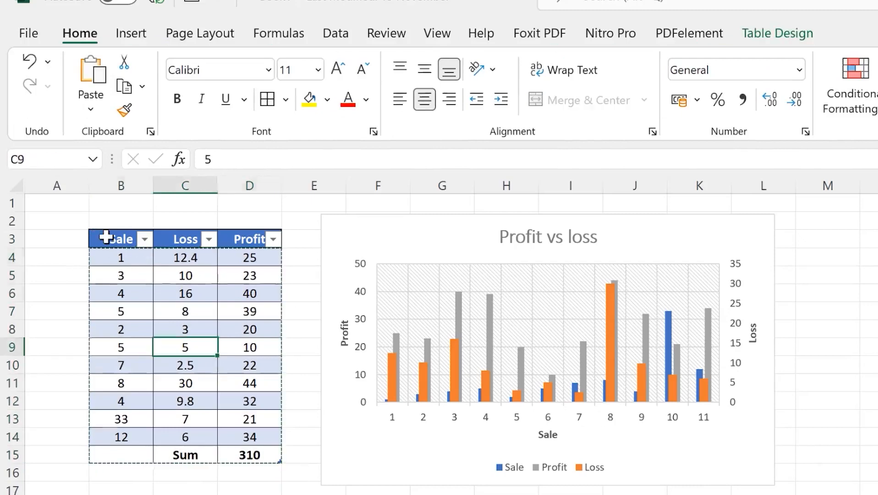
{"action": "left_click", "coordinate": [105, 237]}
{"action": "left_click_drag", "start_coordinate": [106, 237], "coordinate": [249, 456]}
Paste the banded table into Word, change Profit 40 to 5, then clear the whole document
{"action": "key", "text": "ctrl+c"}
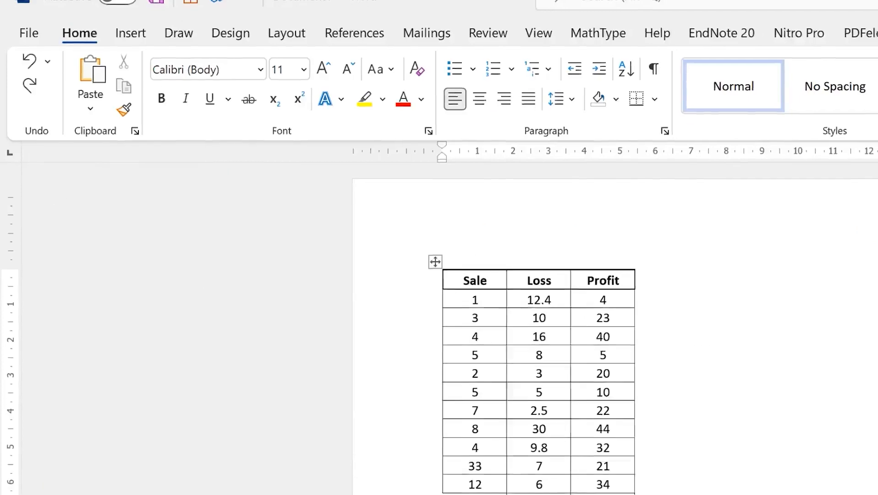
{"action": "key", "text": "ctrl+v"}
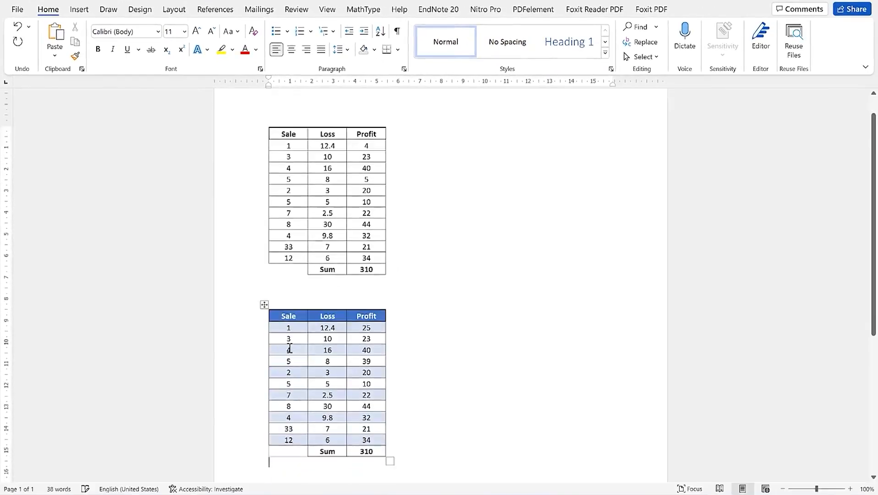
{"action": "left_click", "coordinate": [390, 350]}
{"action": "double_click", "coordinate": [367, 349]}
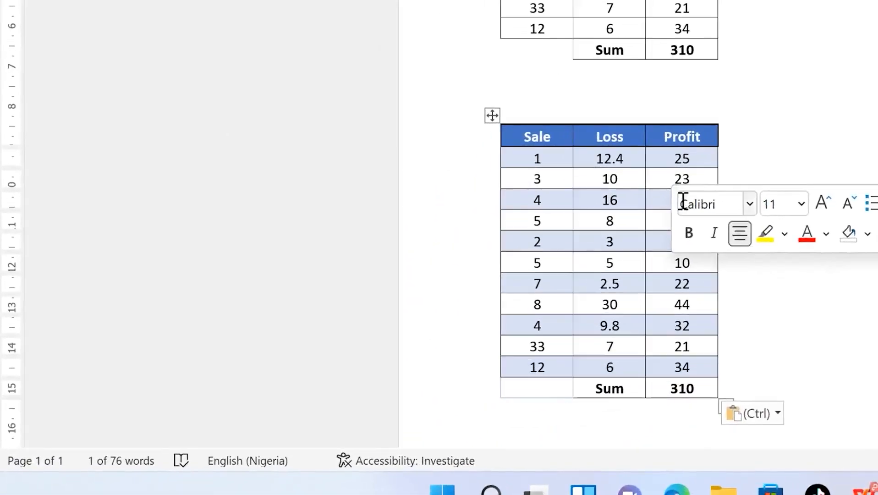
{"action": "type", "text": "5"}
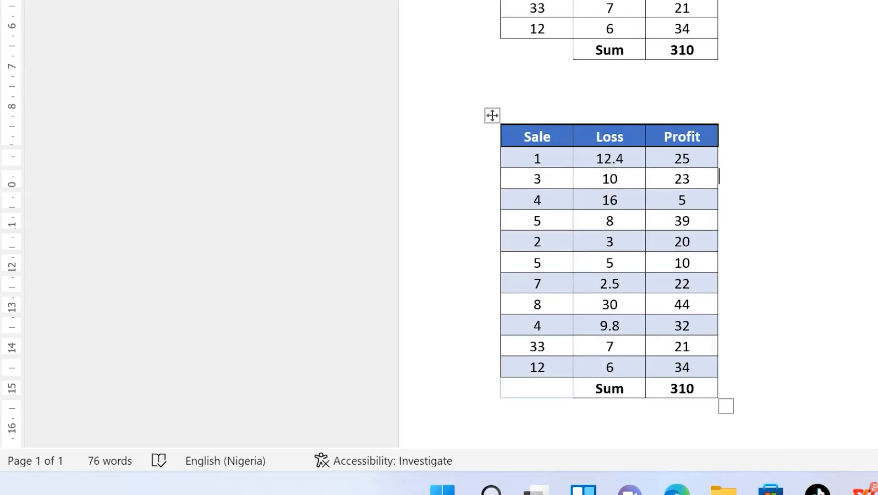
{"action": "key", "text": "ctrl+a"}
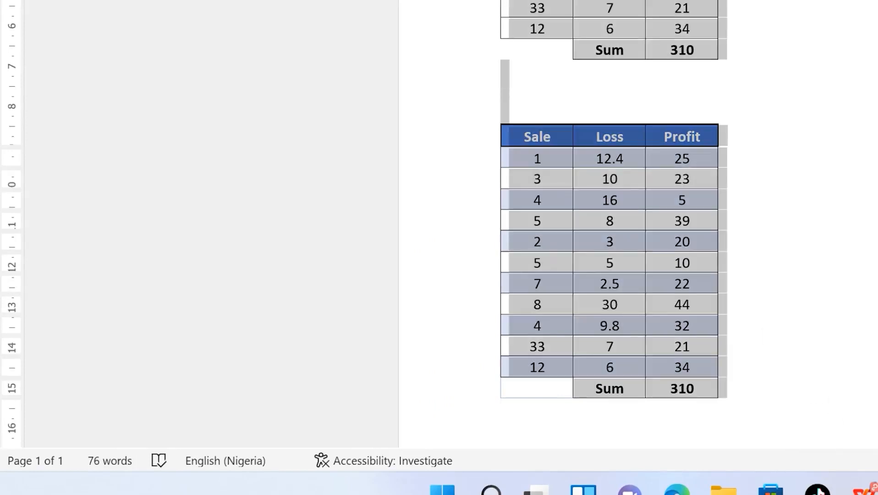
{"action": "key", "text": "Delete"}
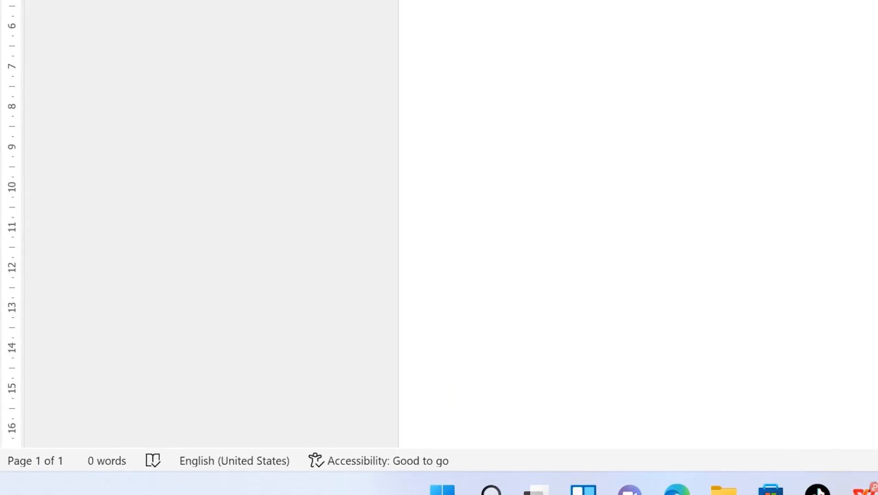
Copy the B3:D15 Sale/Loss/Profit table from Book1 and return to Word
{"action": "mouse_move", "coordinate": [640, 493]}
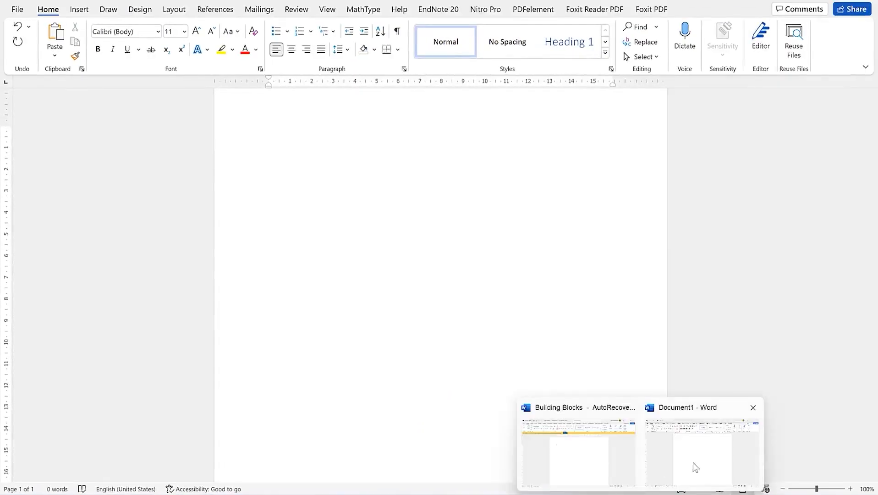
{"action": "mouse_move", "coordinate": [565, 494]}
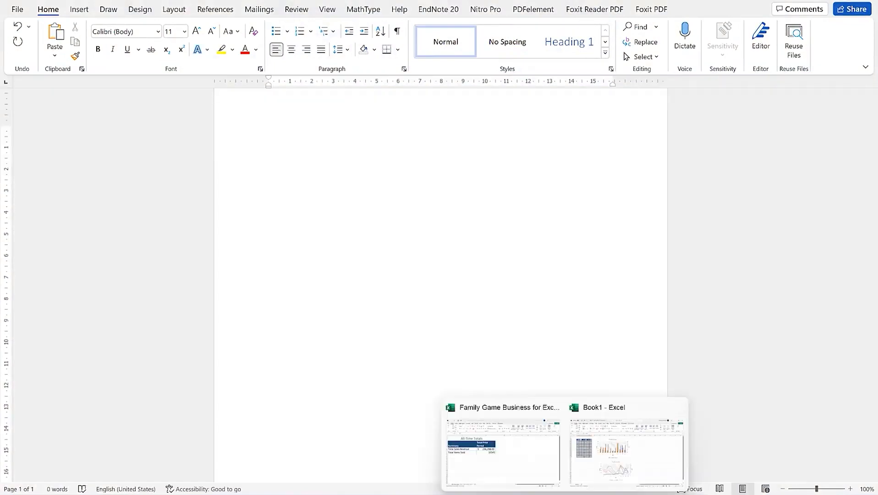
{"action": "left_click", "coordinate": [606, 462]}
{"action": "left_click", "coordinate": [562, 297]}
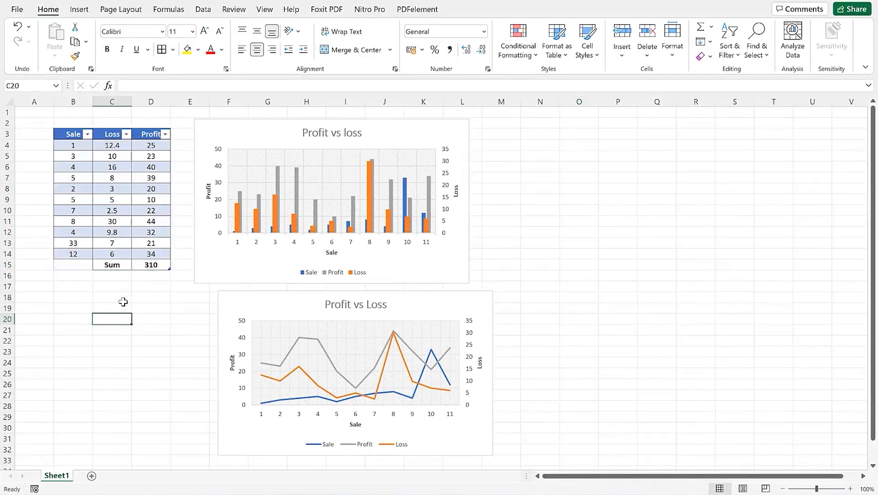
{"action": "left_click_drag", "start_coordinate": [59, 132], "coordinate": [160, 265]}
{"action": "key", "text": "ctrl+c"}
{"action": "key", "text": "alt+Tab"}
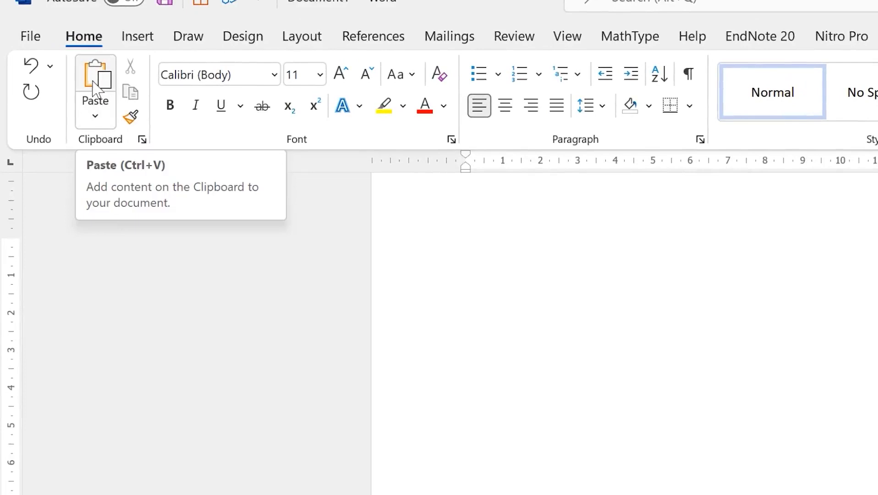
Paste Special the copied table as a Microsoft Excel Worksheet Object
{"action": "left_click", "coordinate": [96, 117]}
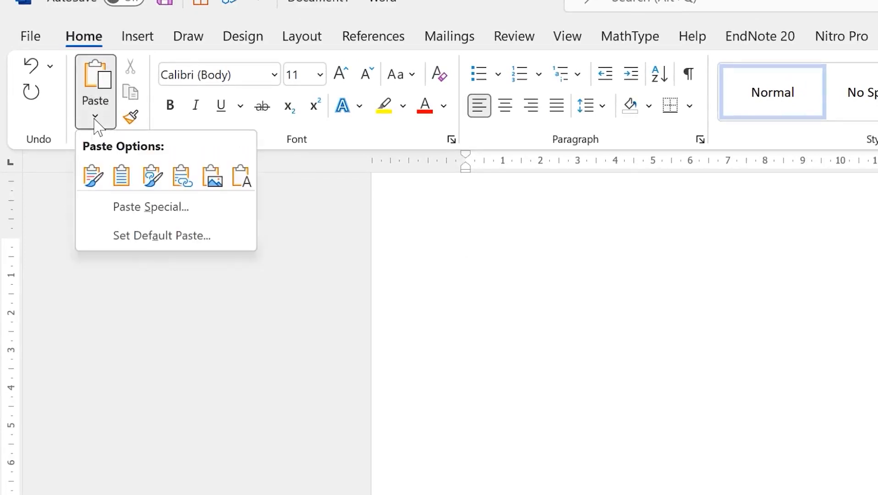
{"action": "left_click", "coordinate": [158, 217]}
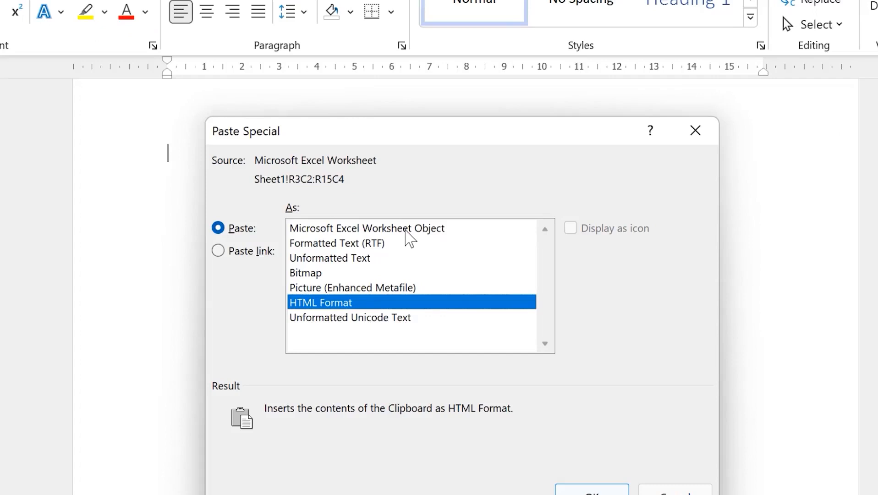
{"action": "left_click", "coordinate": [406, 231]}
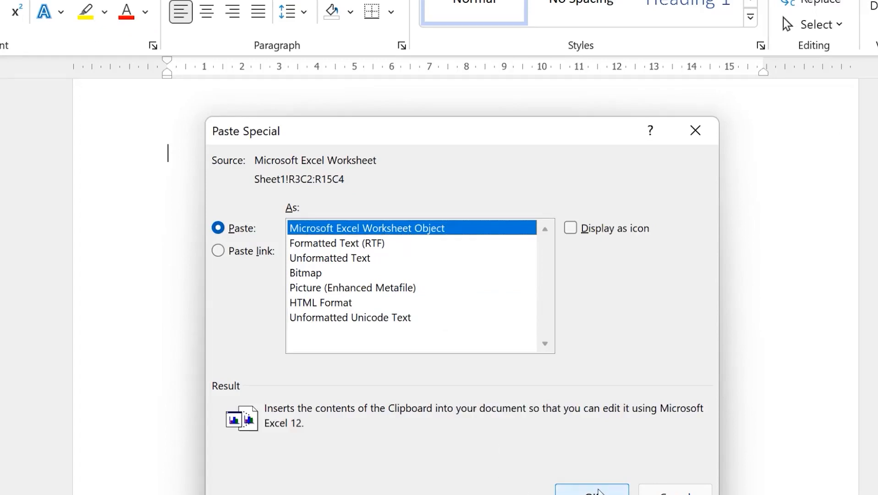
{"action": "left_click", "coordinate": [596, 491]}
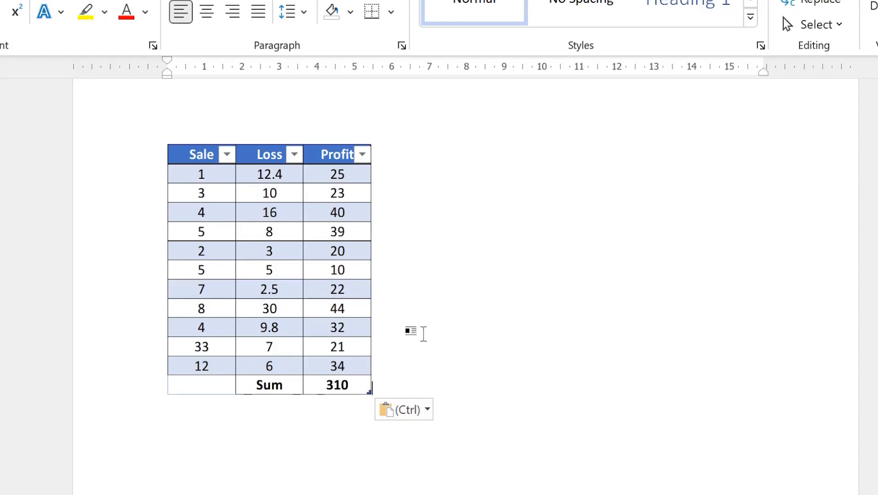
Edit the embedded worksheet in place, changing Profit 40 to 5 so the Sum becomes 275
{"action": "left_click", "coordinate": [347, 216]}
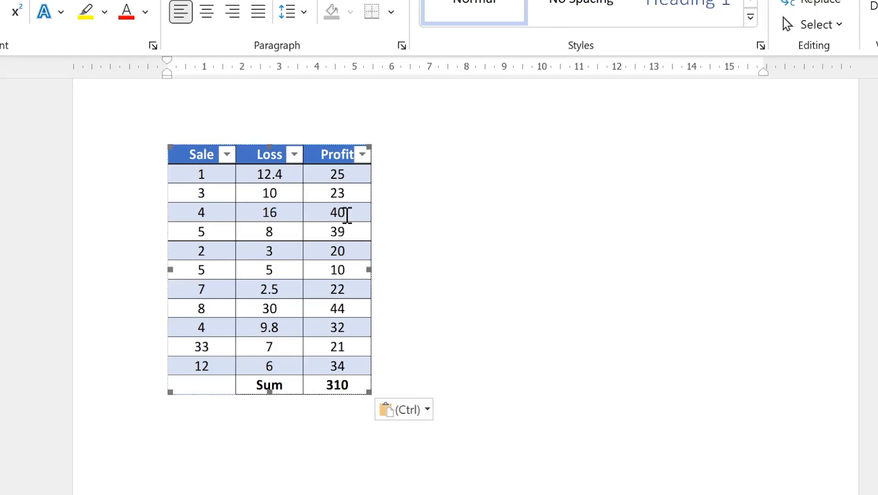
{"action": "double_click", "coordinate": [346, 216]}
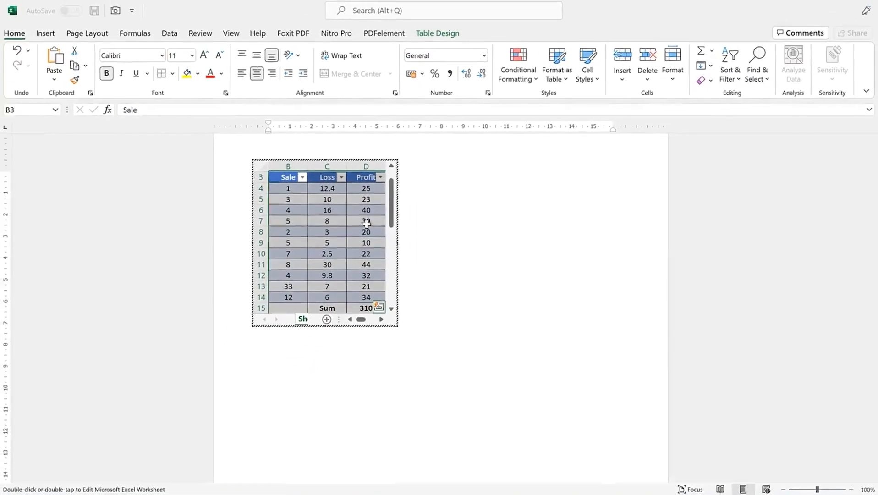
{"action": "left_click", "coordinate": [371, 218]}
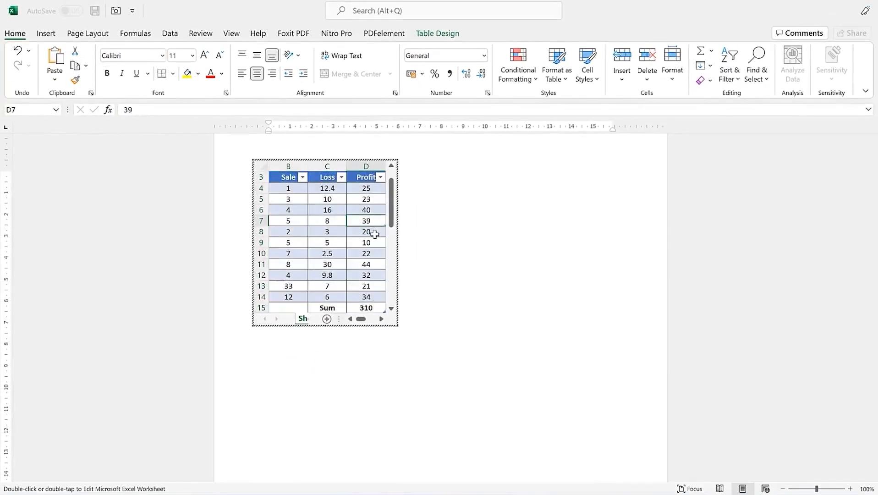
{"action": "left_click", "coordinate": [371, 210]}
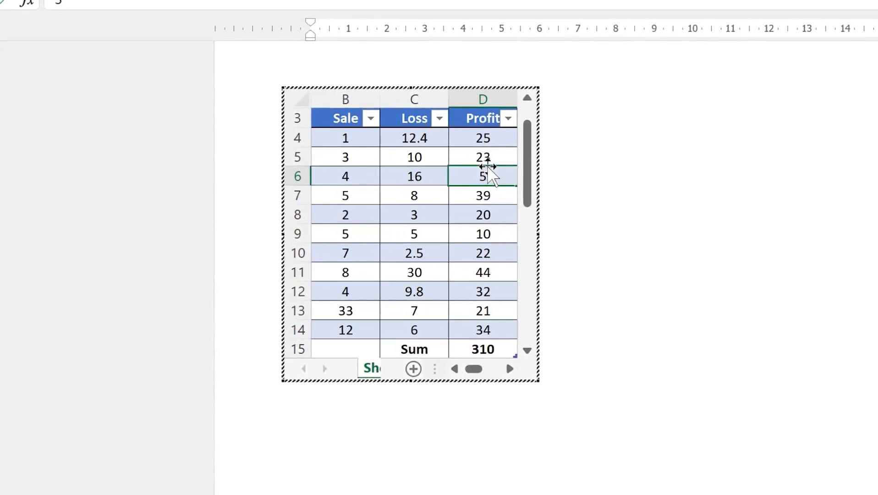
{"action": "type", "text": "5"}
{"action": "key", "text": "Return"}
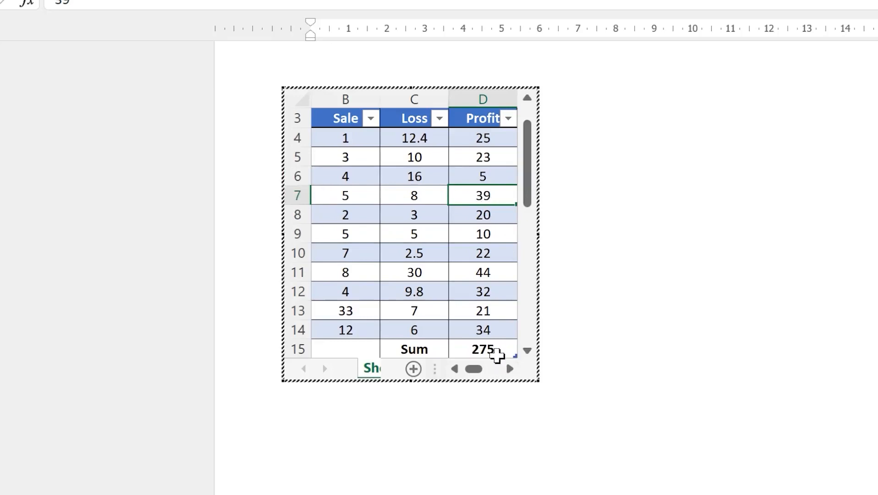
{"action": "left_click", "coordinate": [594, 270]}
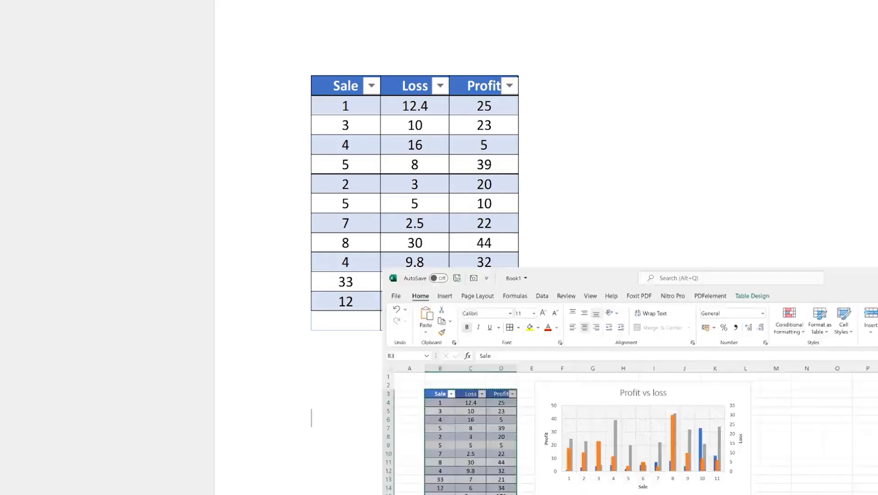
Paste the 'Profit vs loss' column chart below the table, then bring up the Book1 workbook
{"action": "left_click", "coordinate": [460, 126]}
{"action": "key", "text": "Escape"}
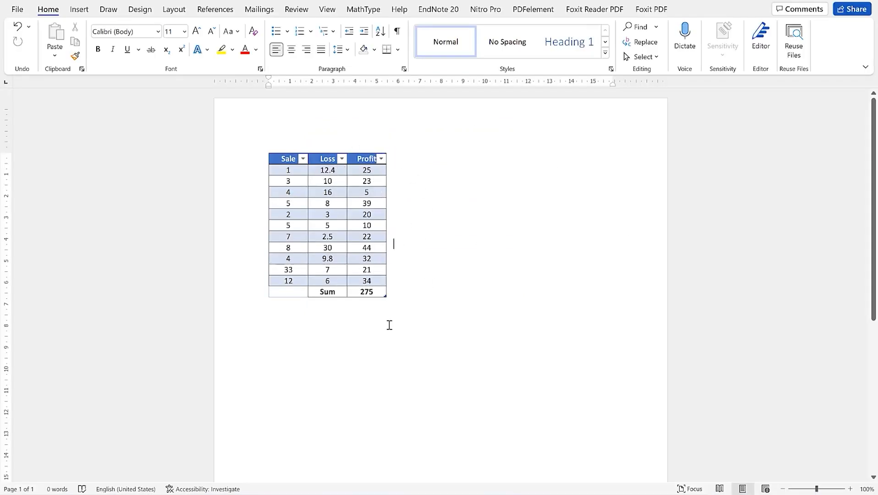
{"action": "key", "text": "ctrl+v"}
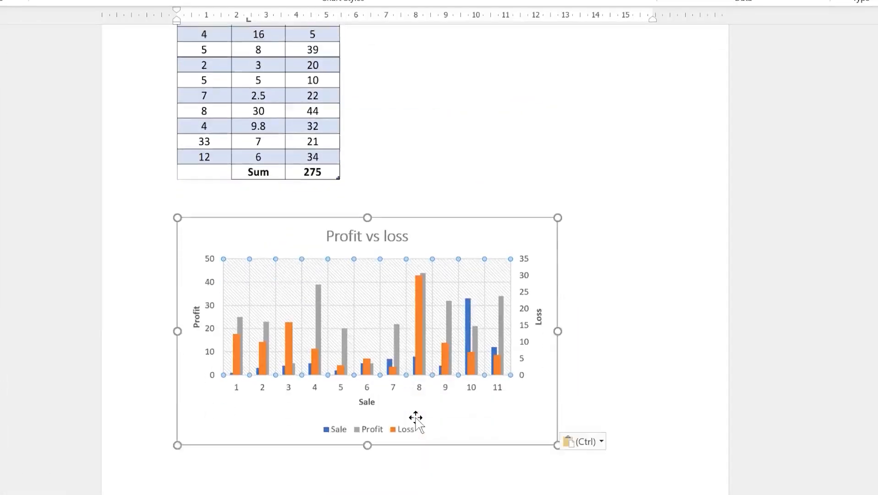
{"action": "scroll", "coordinate": [418, 423], "scroll_direction": "up", "scroll_amount": 3}
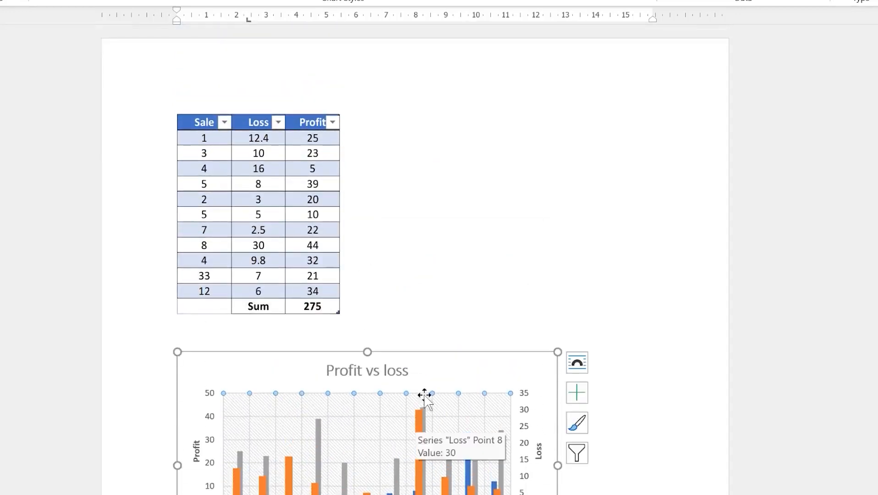
{"action": "left_click", "coordinate": [365, 313]}
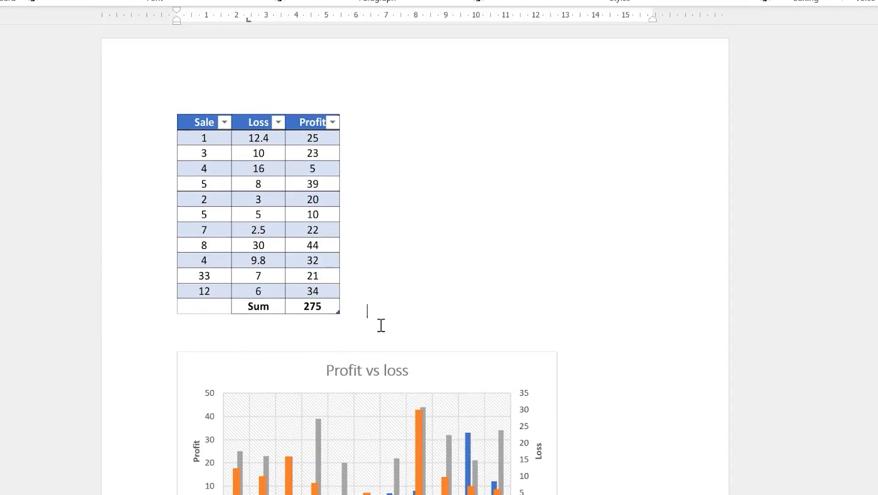
{"action": "scroll", "coordinate": [378, 470], "scroll_direction": "down", "scroll_amount": 2}
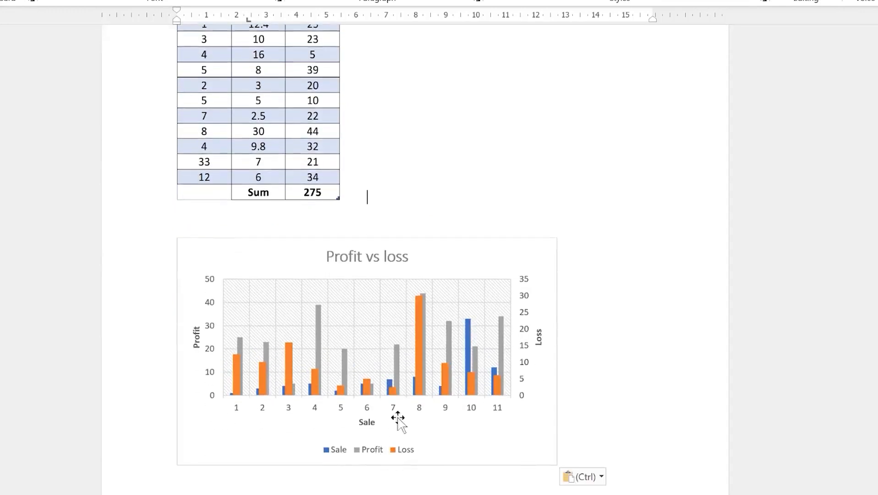
{"action": "scroll", "coordinate": [400, 382], "scroll_direction": "up", "scroll_amount": 1}
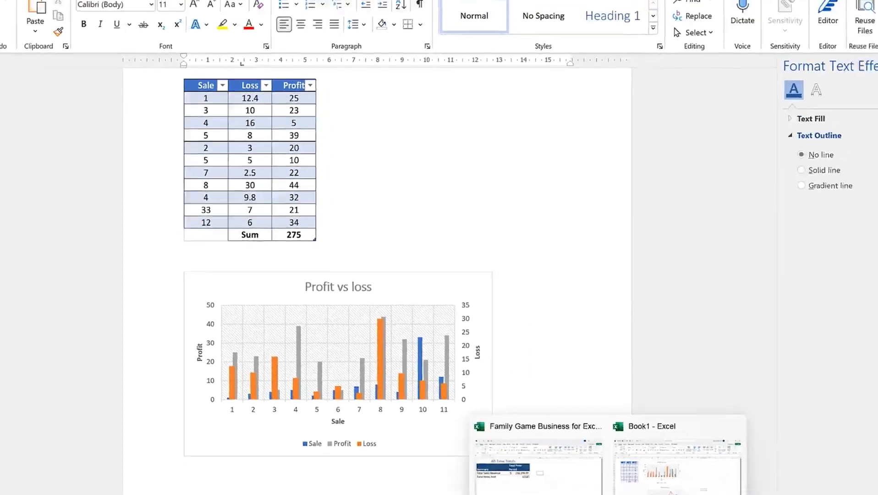
{"action": "left_click", "coordinate": [664, 471]}
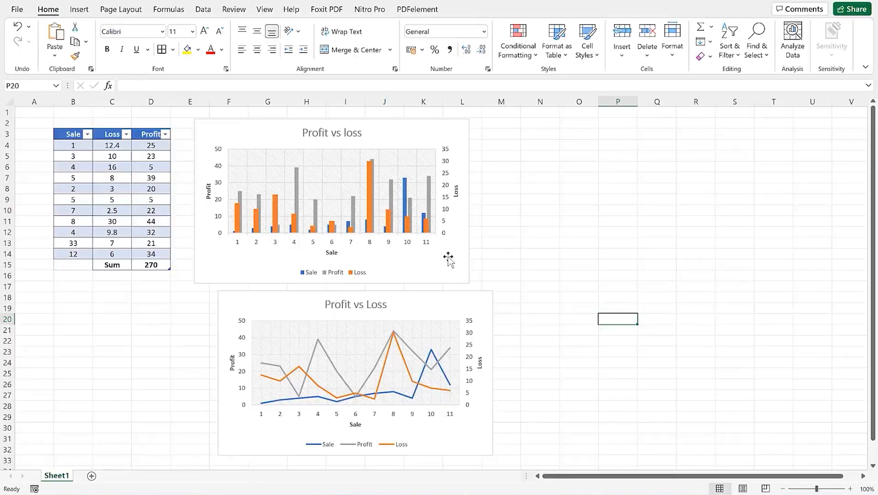
Copy the Profit vs loss column chart from the Excel workbook
{"action": "left_click", "coordinate": [448, 258]}
{"action": "right_click", "coordinate": [448, 257]}
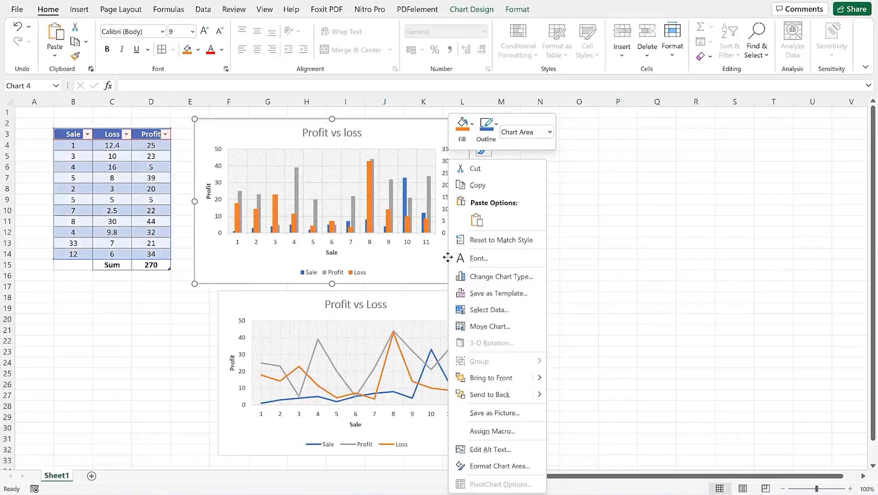
{"action": "left_click", "coordinate": [478, 185]}
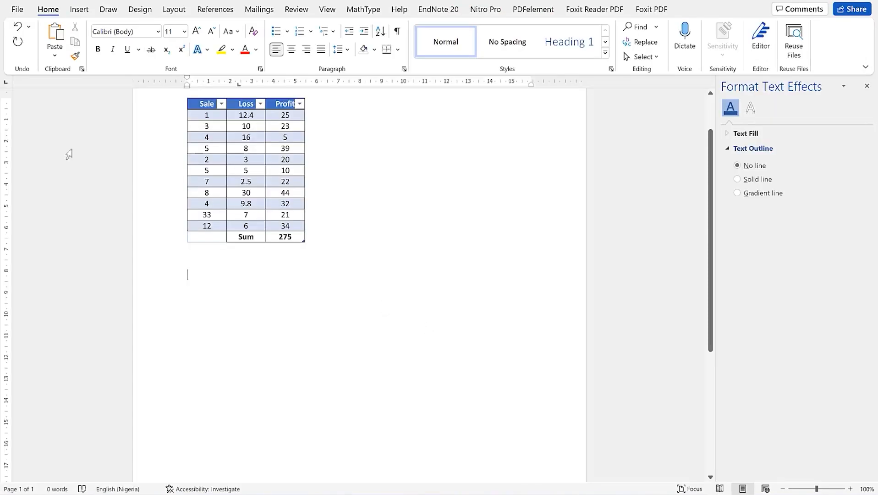
Paste the chart into Word below the table as a Microsoft Excel Chart Object via Paste Special
{"action": "left_click", "coordinate": [54, 55]}
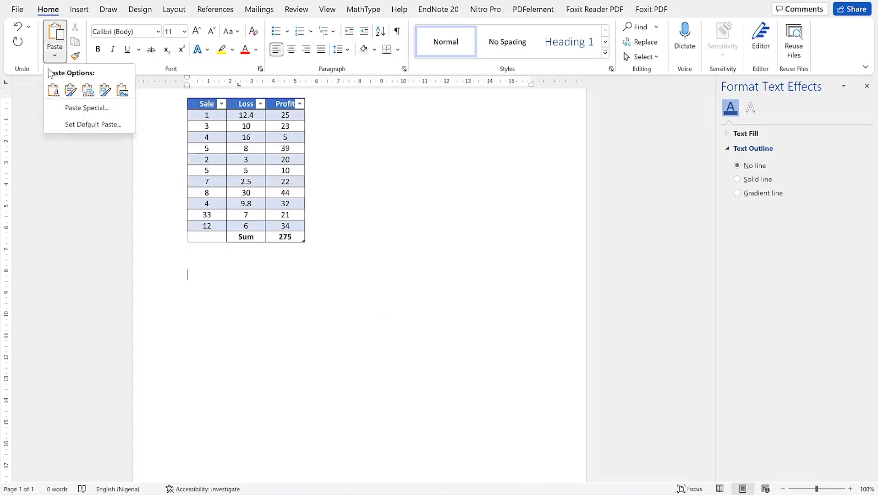
{"action": "left_click", "coordinate": [80, 108]}
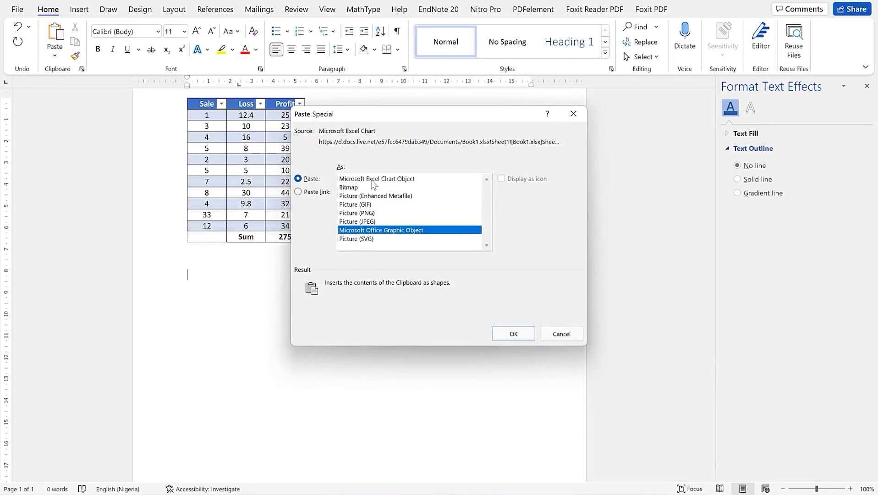
{"action": "left_click", "coordinate": [372, 180]}
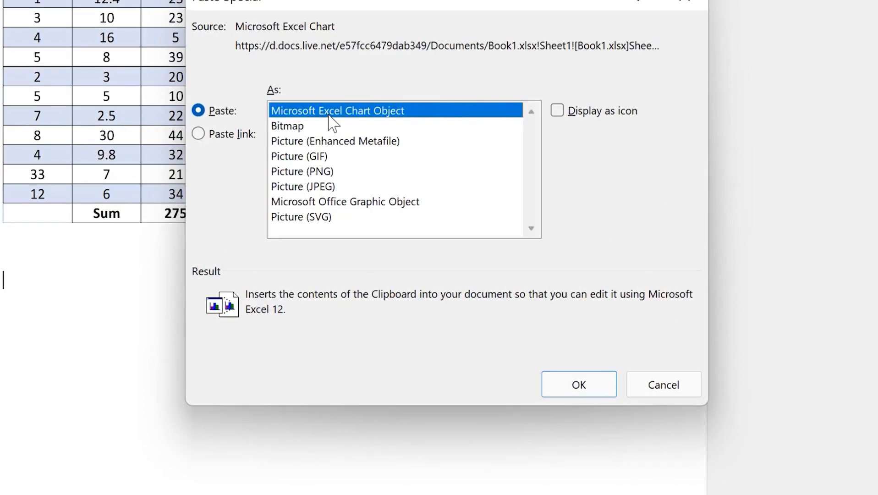
{"action": "left_click", "coordinate": [588, 394]}
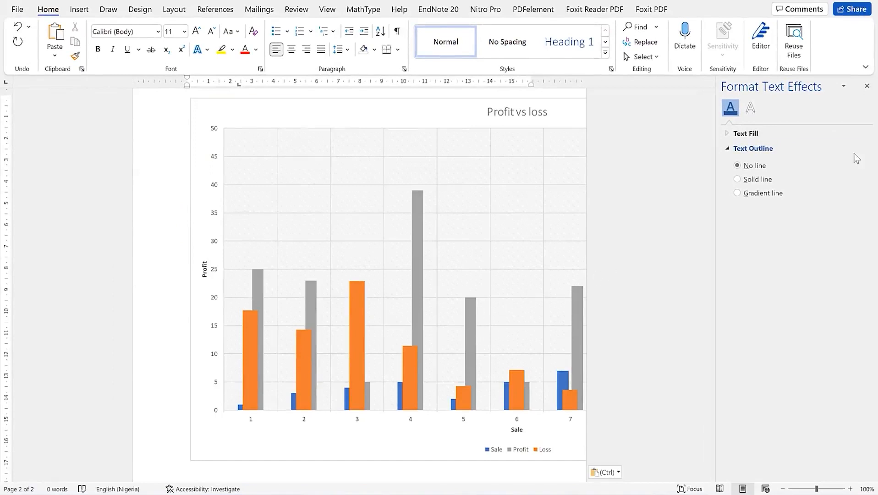
Close the Format Text Effects pane and shrink the embedded chart so it fits under the table on one page
{"action": "left_click", "coordinate": [866, 86]}
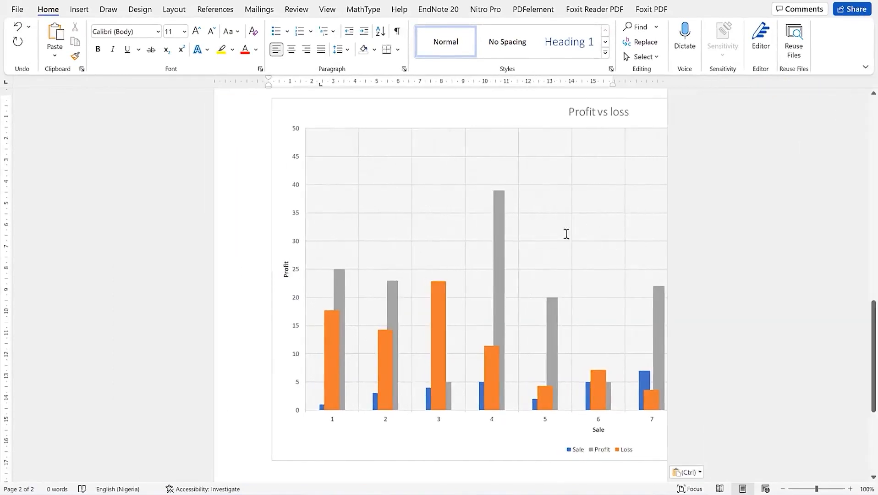
{"action": "scroll", "coordinate": [445, 261], "scroll_direction": "up", "scroll_amount": 2}
{"action": "left_click", "coordinate": [443, 245]}
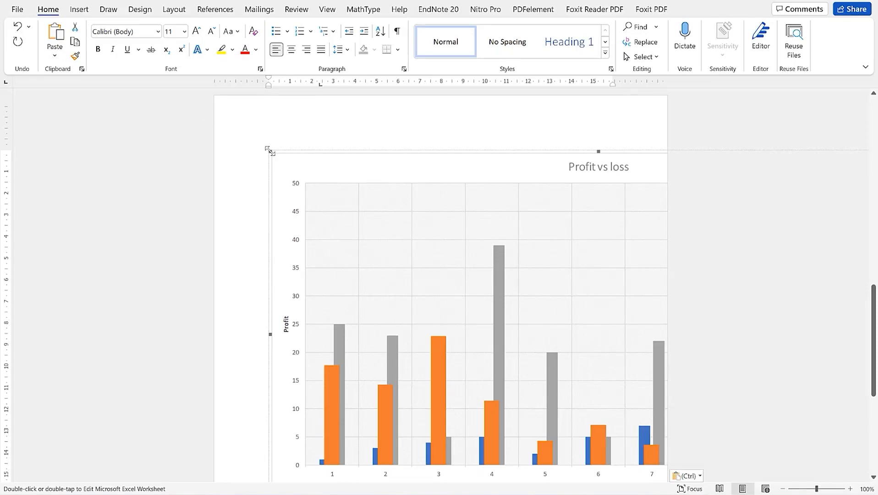
{"action": "left_click_drag", "start_coordinate": [294, 174], "coordinate": [482, 324]}
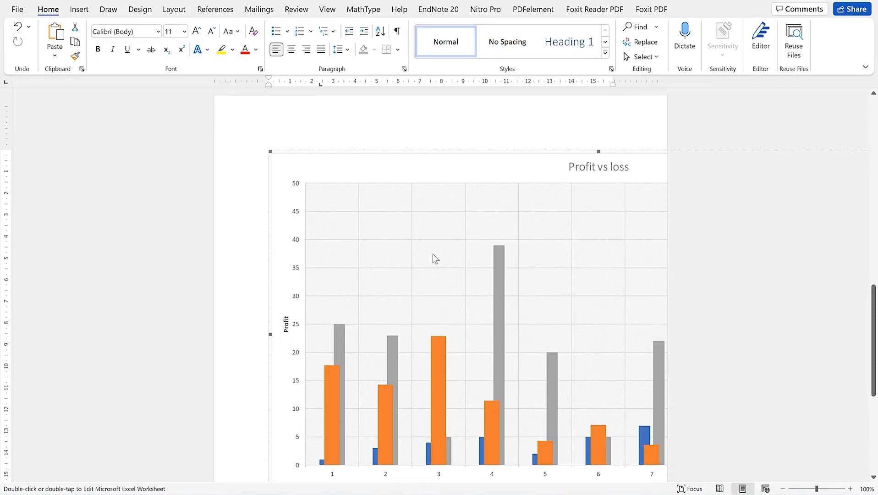
{"action": "scroll", "coordinate": [461, 338], "scroll_direction": "up", "scroll_amount": 6}
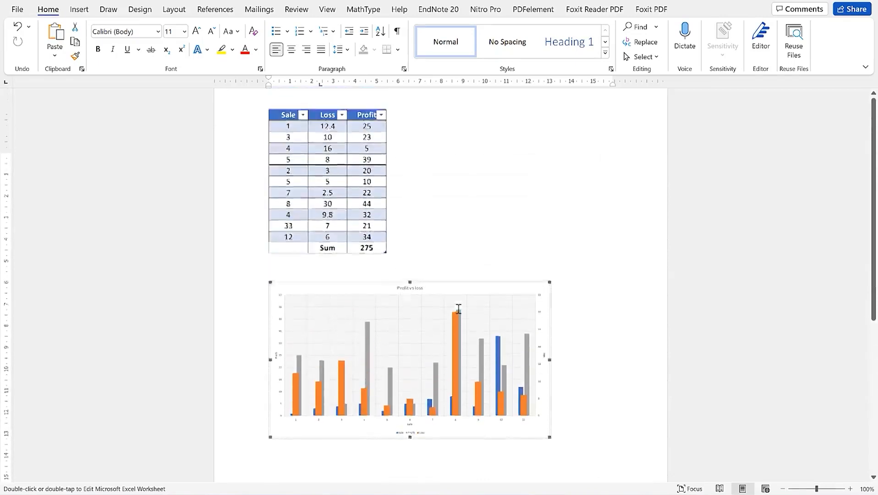
{"action": "scroll", "coordinate": [449, 297], "scroll_direction": "down", "scroll_amount": 3}
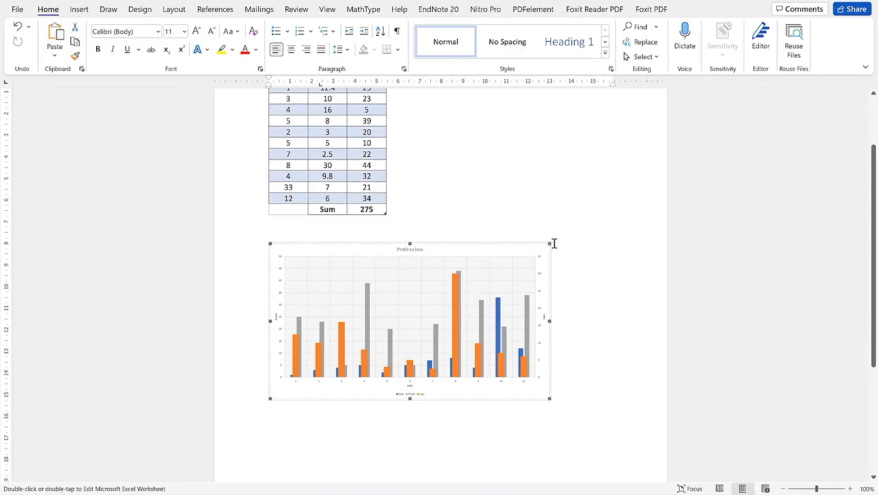
{"action": "left_click_drag", "start_coordinate": [577, 227], "coordinate": [577, 229]}
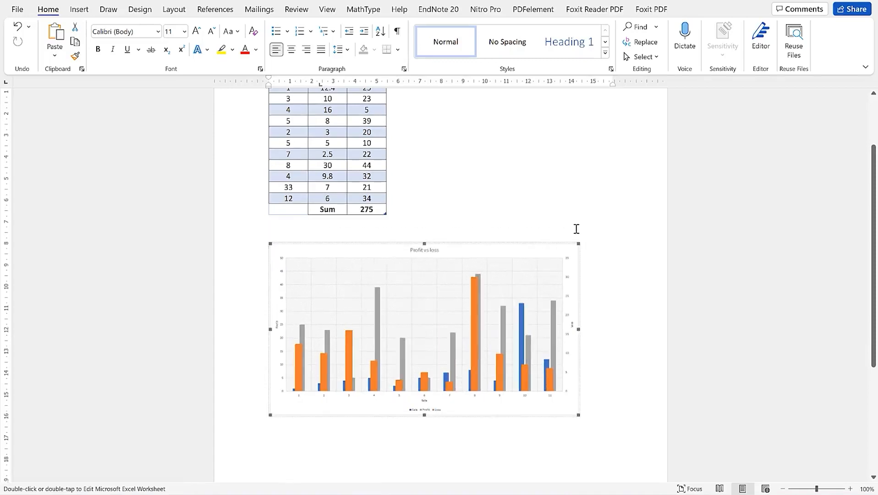
{"action": "left_click", "coordinate": [499, 211]}
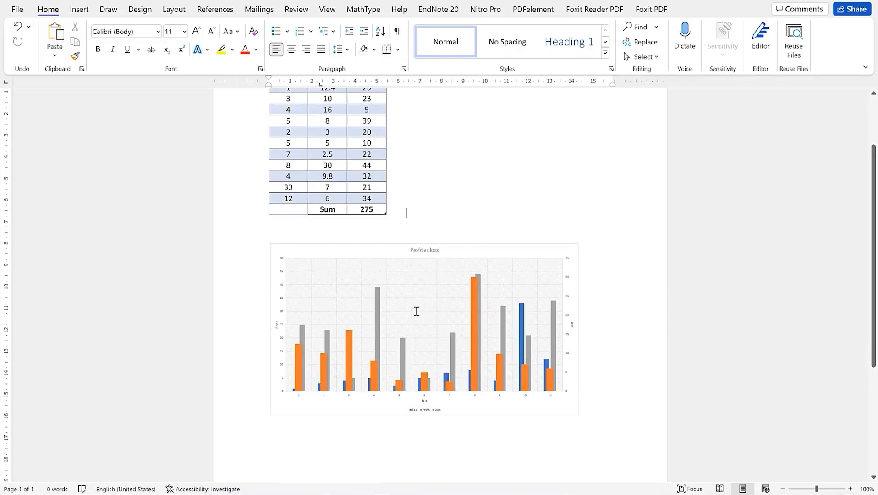
Restyle the embedded Profit vs loss chart with a dark chart style, then return to the Word document
{"action": "double_click", "coordinate": [422, 258]}
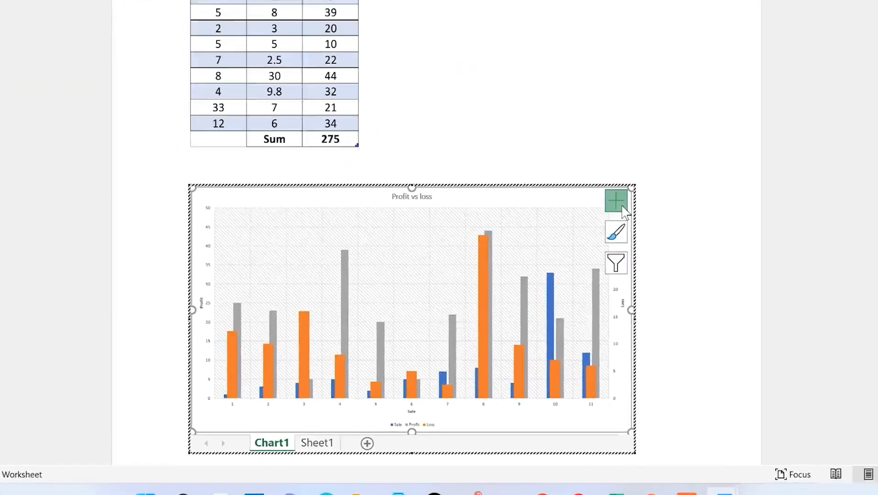
{"action": "left_click", "coordinate": [566, 297]}
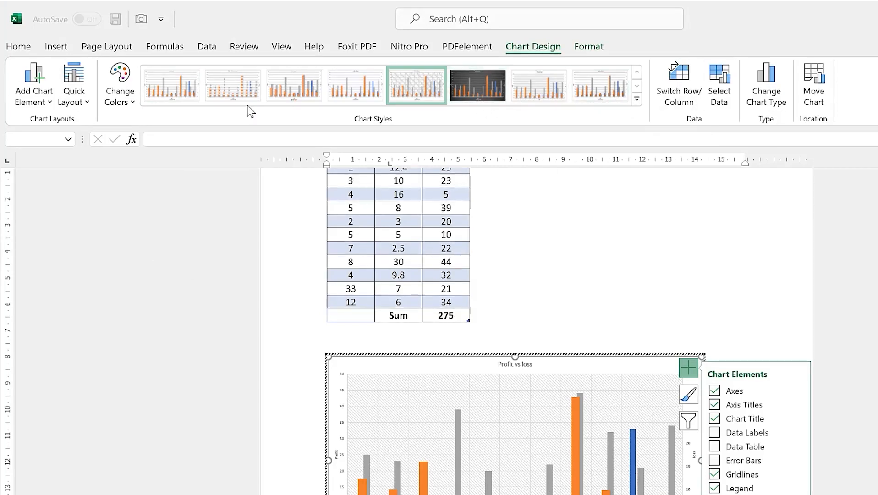
{"action": "left_click", "coordinate": [468, 88]}
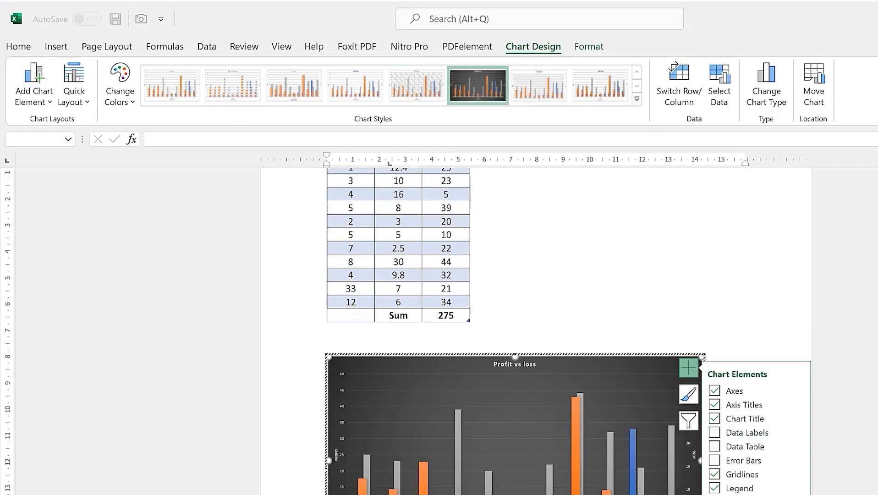
{"action": "left_click", "coordinate": [575, 481]}
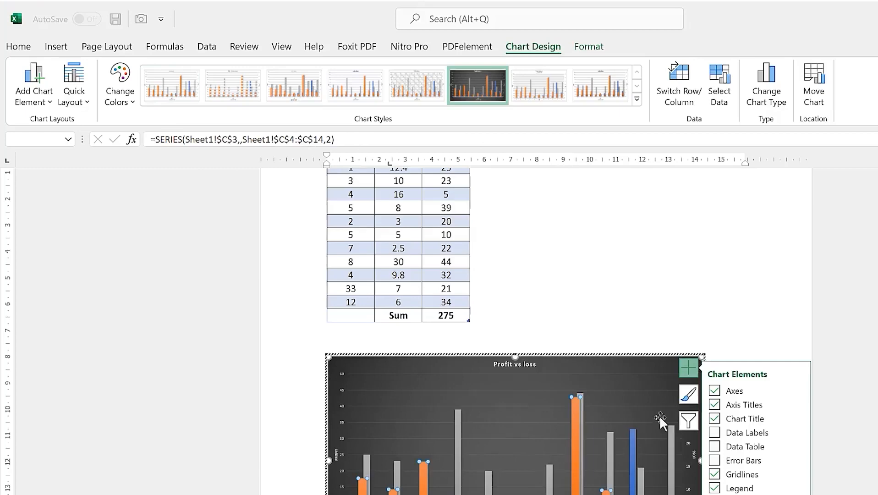
{"action": "left_click", "coordinate": [606, 281]}
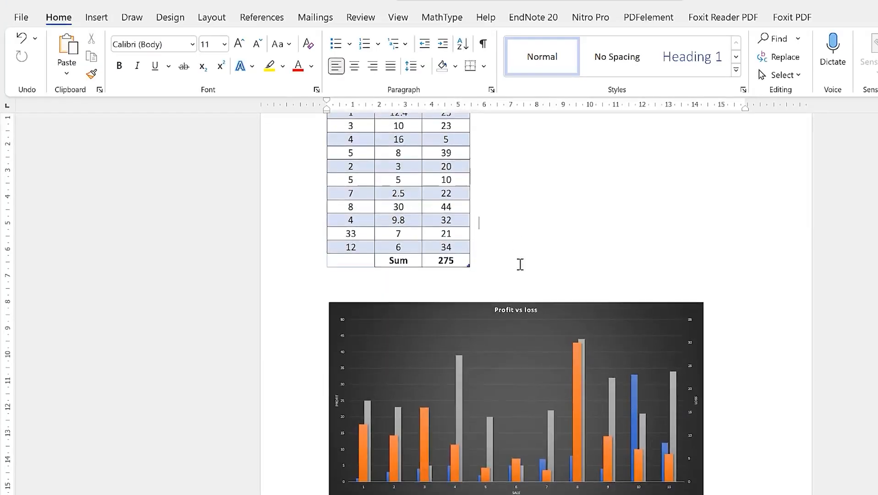
Add an empty line below the Profit vs loss chart and bring the Excel workbook to the front
{"action": "scroll", "coordinate": [543, 294], "scroll_direction": "up", "scroll_amount": 2}
{"action": "scroll", "coordinate": [544, 294], "scroll_direction": "up", "scroll_amount": 1}
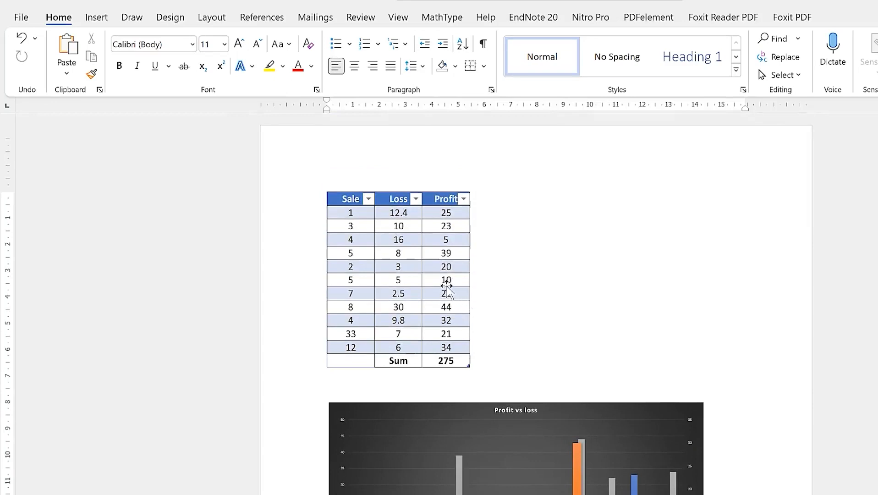
{"action": "left_click", "coordinate": [447, 287]}
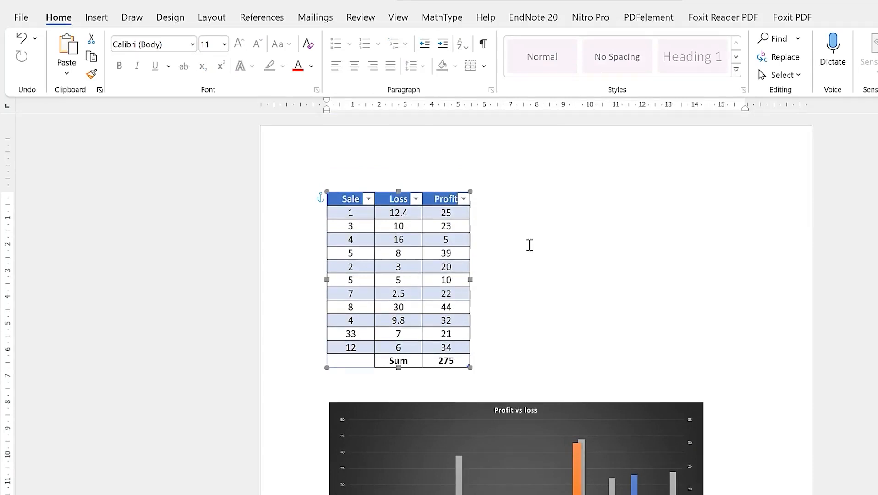
{"action": "left_click", "coordinate": [498, 336]}
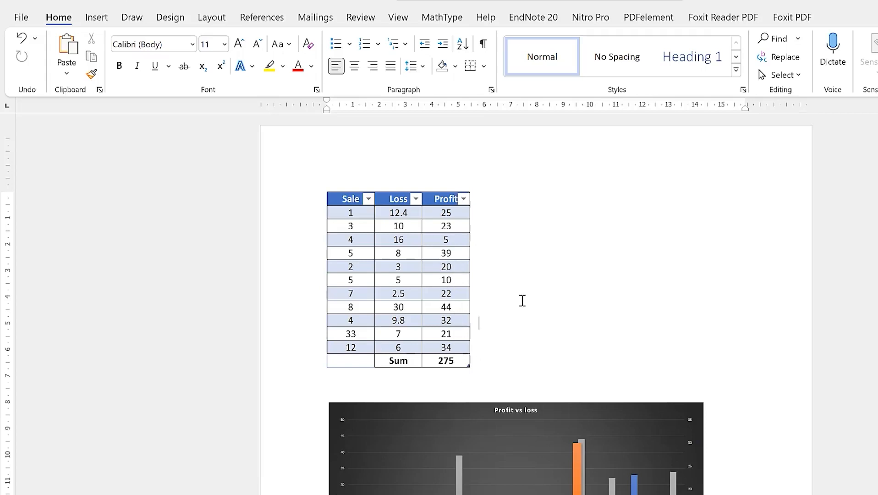
{"action": "scroll", "coordinate": [566, 368], "scroll_direction": "down", "scroll_amount": 10}
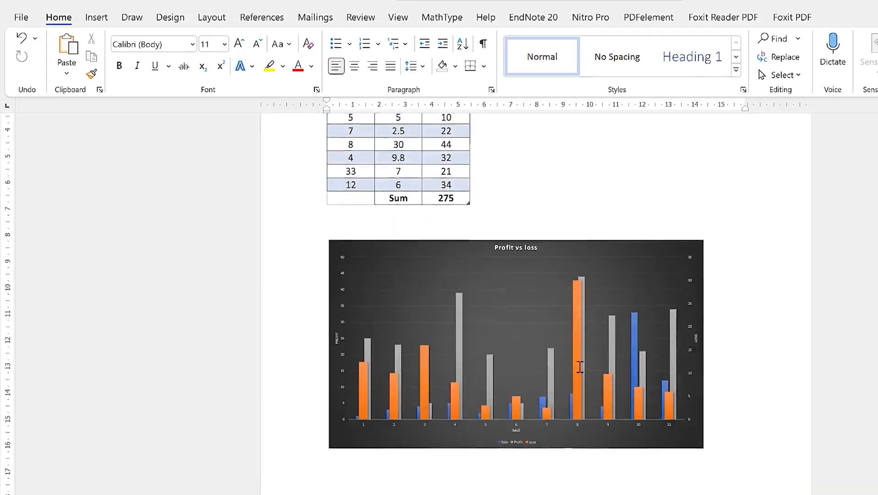
{"action": "key", "text": "Return"}
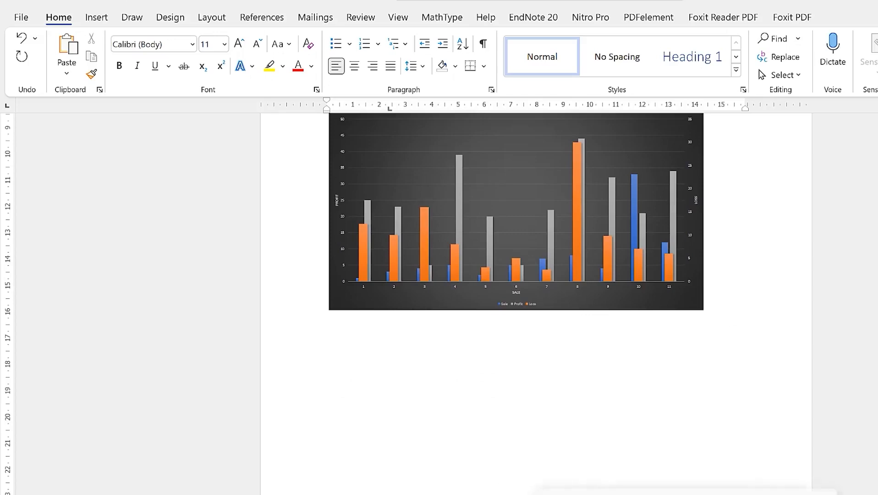
{"action": "left_click", "coordinate": [614, 493]}
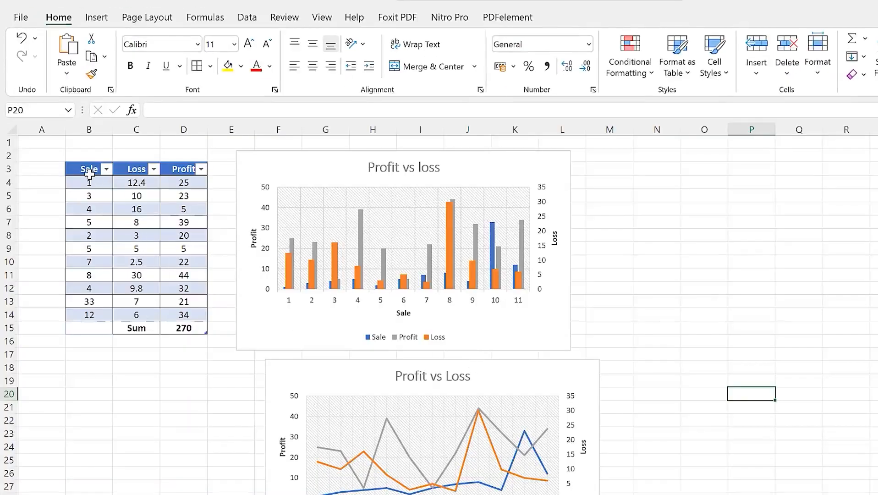
Copy table range B3:D15 as a picture, using As shown on screen and Picture format
{"action": "left_click_drag", "start_coordinate": [77, 169], "coordinate": [172, 327]}
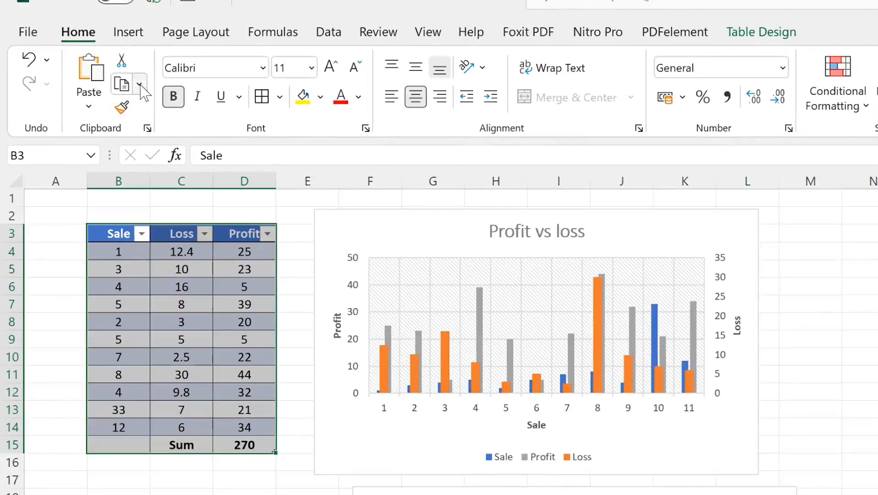
{"action": "left_click", "coordinate": [141, 85]}
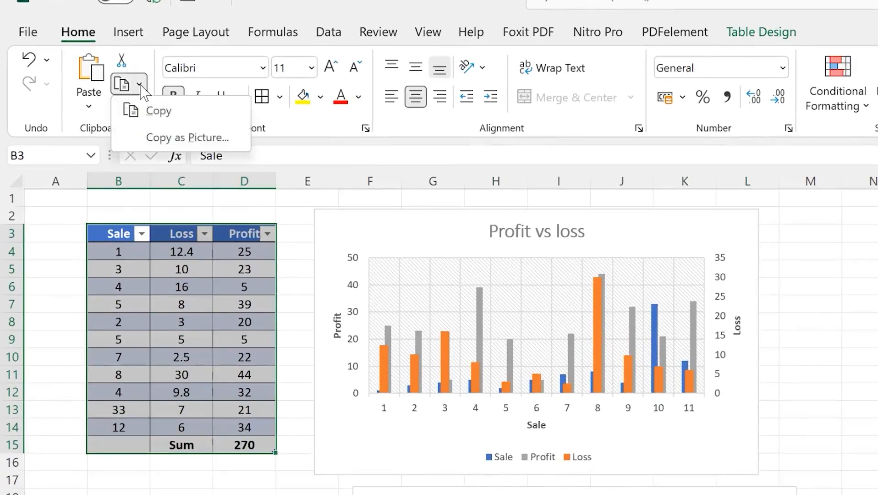
{"action": "left_click", "coordinate": [189, 137]}
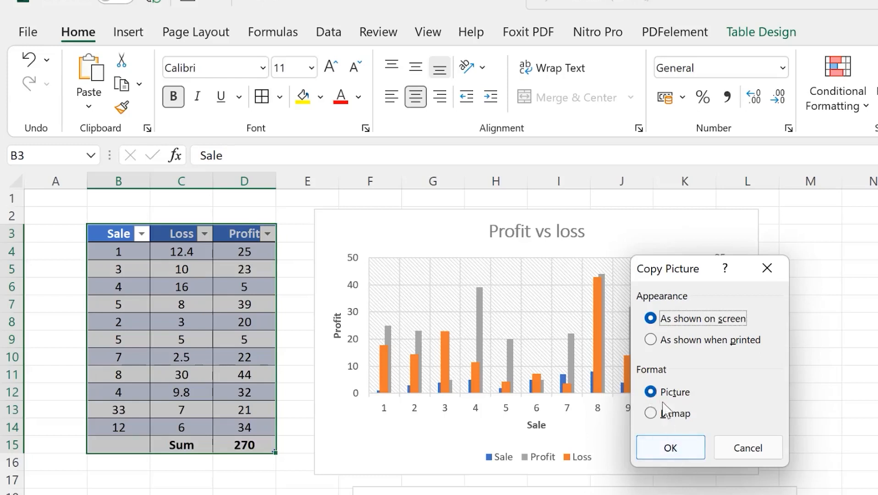
{"action": "left_click", "coordinate": [669, 449]}
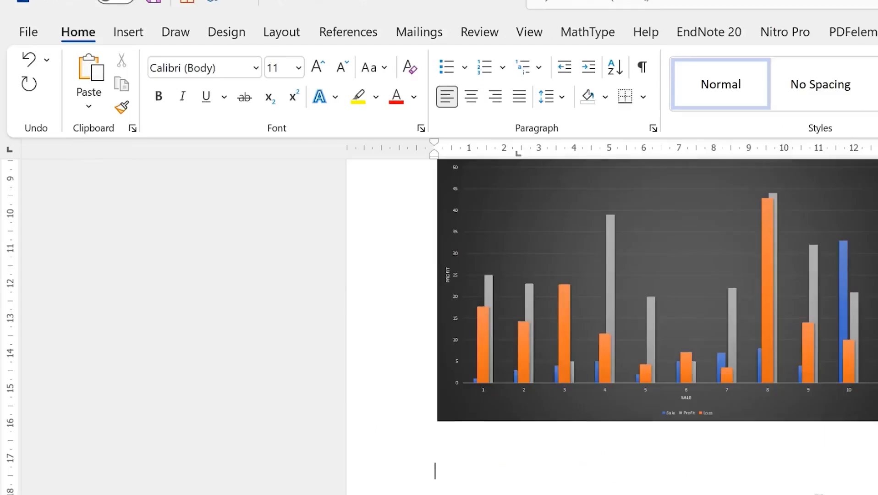
Paste the Sale/Loss/Profit table picture into Word below the dark chart
{"action": "right_click", "coordinate": [434, 470]}
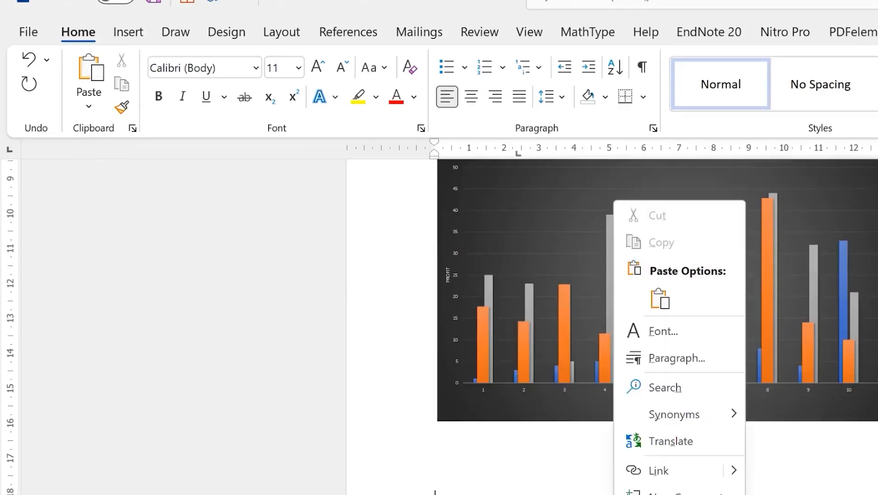
{"action": "left_click", "coordinate": [659, 298]}
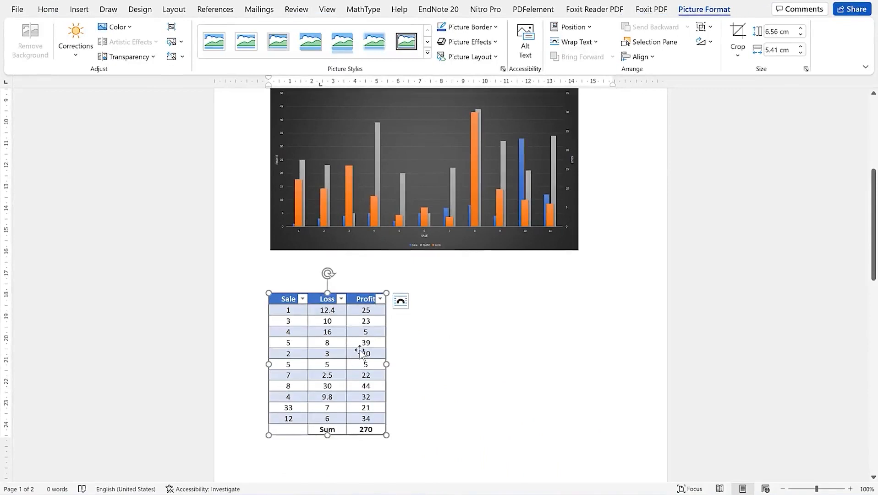
{"action": "left_click", "coordinate": [420, 337]}
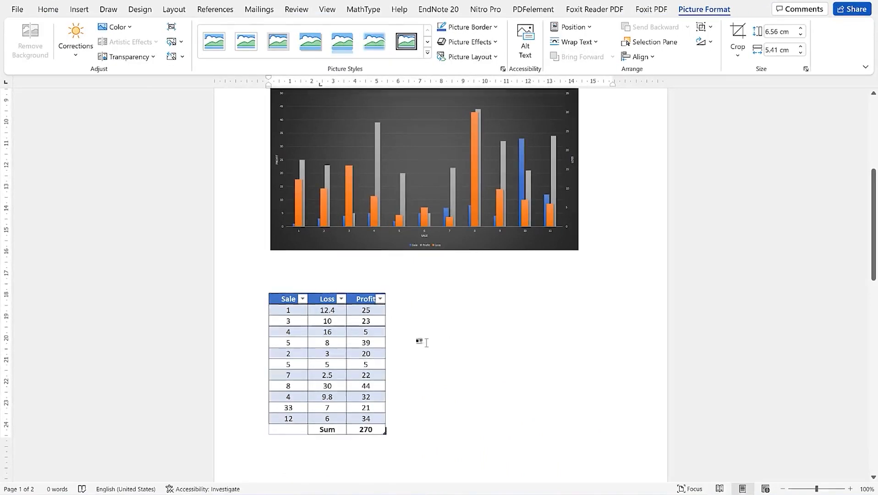
{"action": "left_click", "coordinate": [342, 366]}
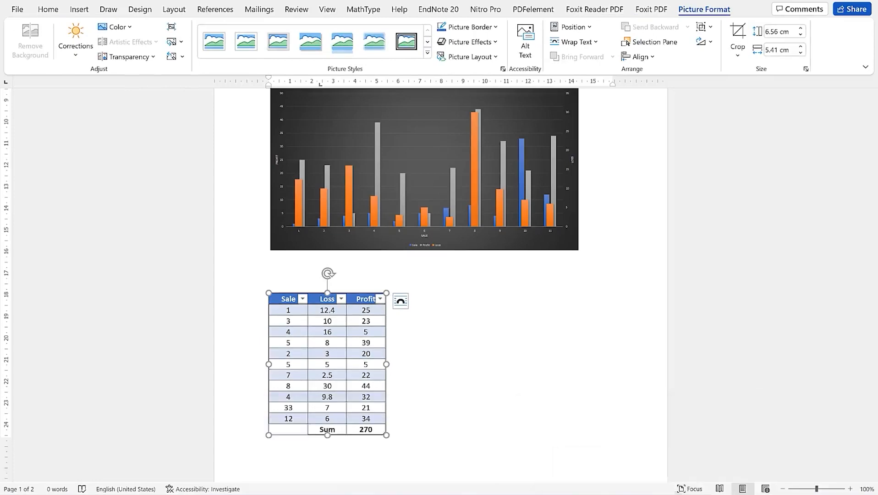
Copy the Profit vs Loss line chart in Excel as a picture
{"action": "left_click", "coordinate": [627, 440]}
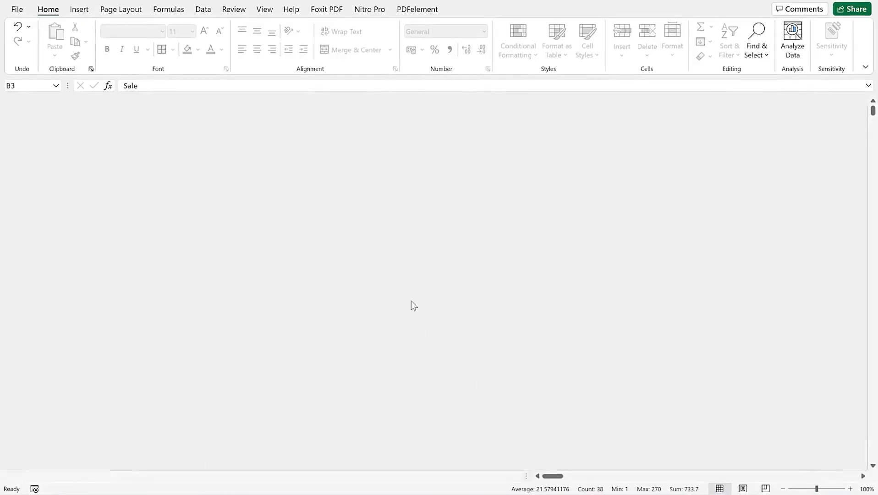
{"action": "left_click", "coordinate": [452, 313]}
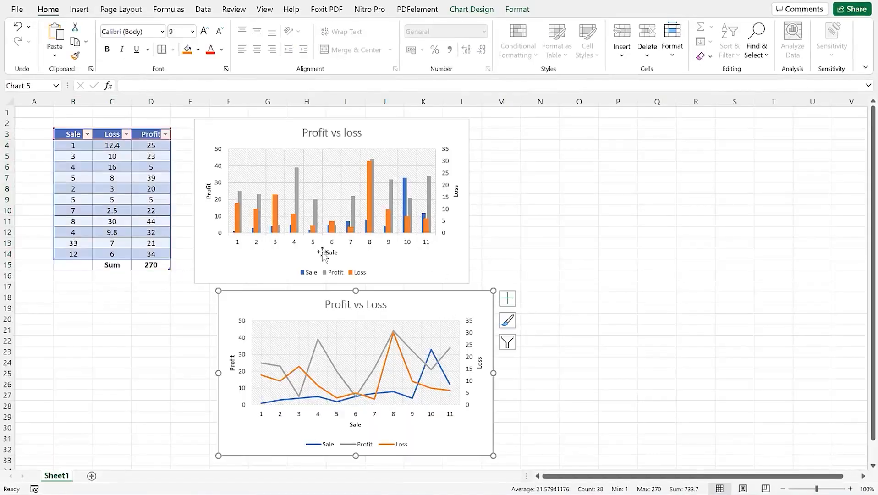
{"action": "left_click", "coordinate": [86, 42]}
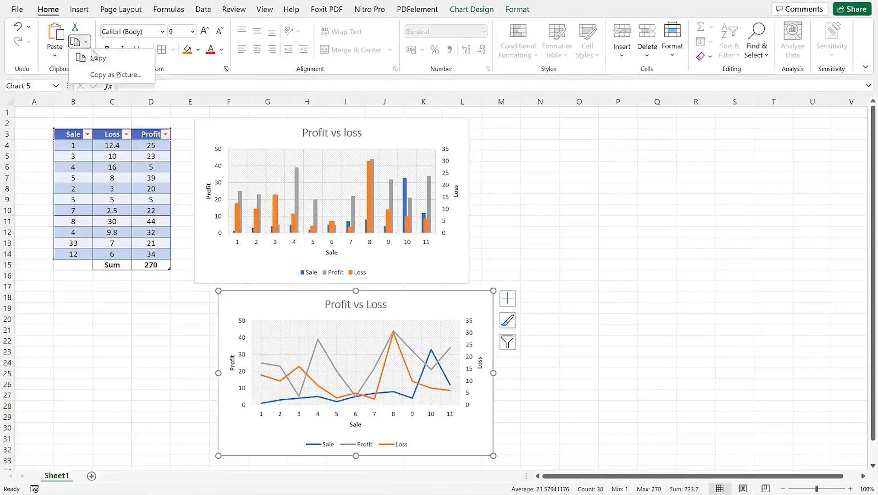
{"action": "left_click", "coordinate": [112, 74]}
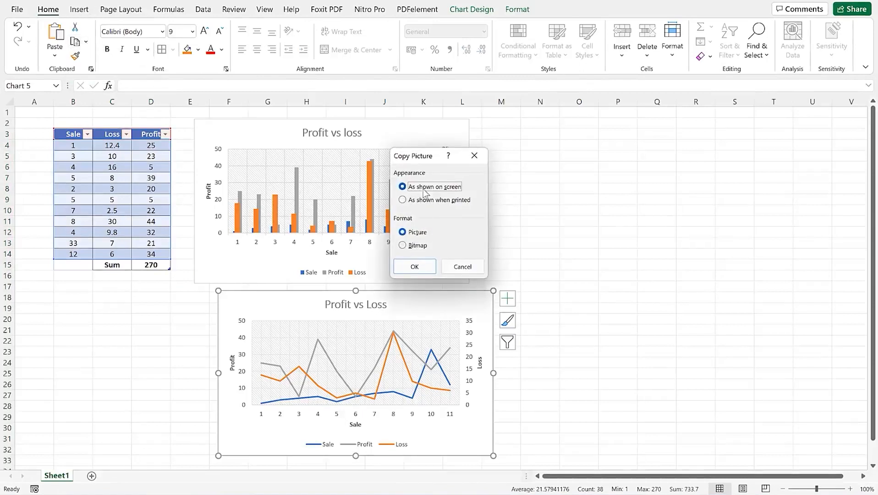
{"action": "left_click", "coordinate": [414, 266]}
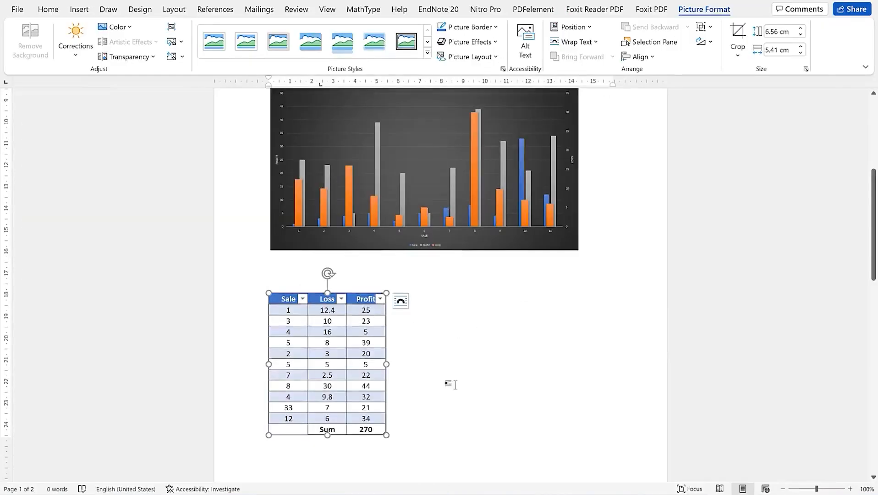
Insert a page break after the table picture and paste the line chart picture on the new page
{"action": "left_click", "coordinate": [433, 435]}
{"action": "key", "text": "ctrl+Return"}
{"action": "scroll", "coordinate": [366, 408], "scroll_direction": "down", "scroll_amount": 3}
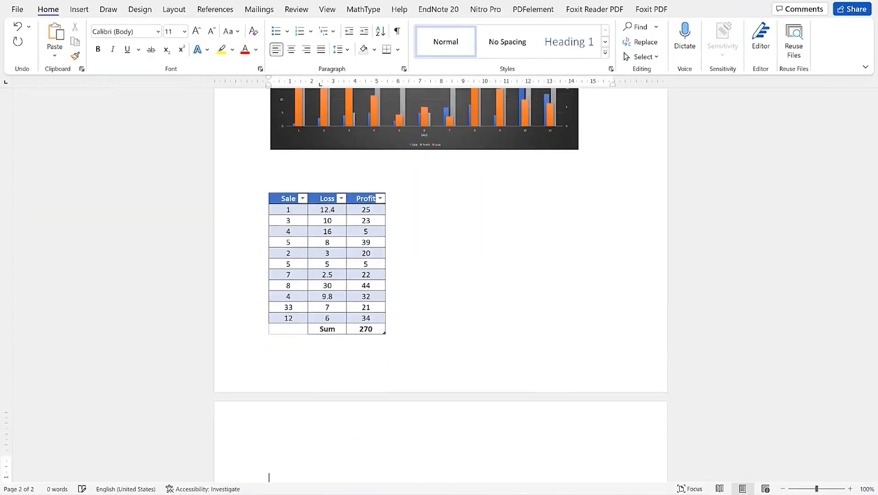
{"action": "right_click", "coordinate": [297, 415]}
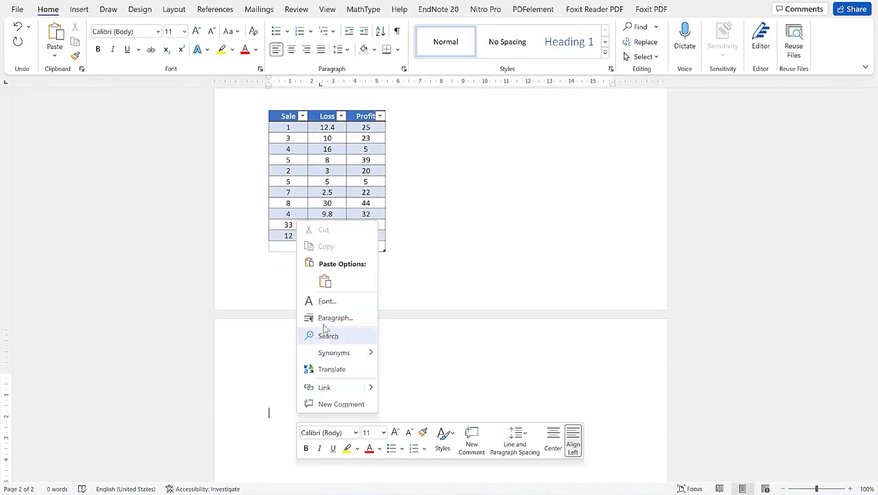
{"action": "left_click", "coordinate": [325, 280]}
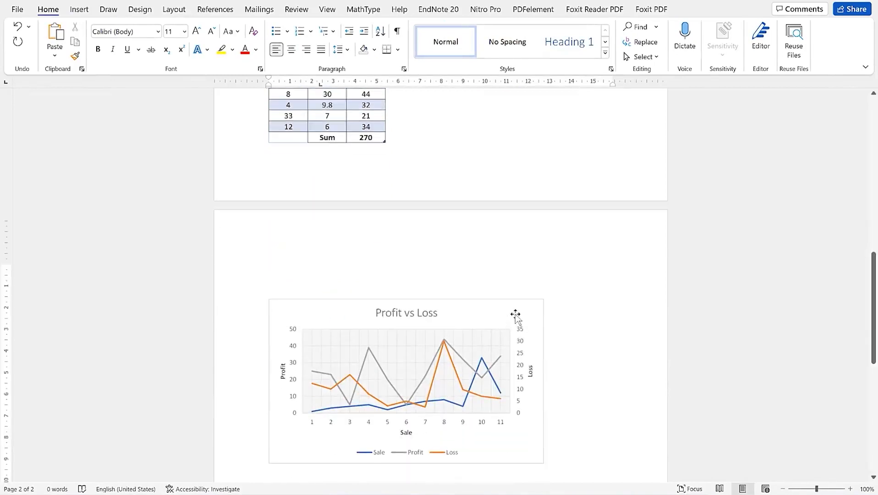
{"action": "left_click", "coordinate": [493, 329]}
{"action": "double_click", "coordinate": [493, 329]}
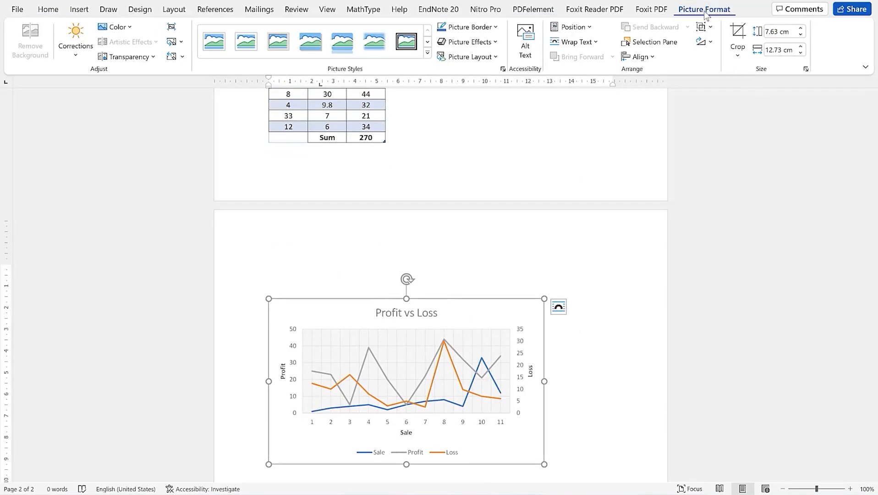
{"action": "scroll", "coordinate": [455, 330], "scroll_direction": "up", "scroll_amount": 5}
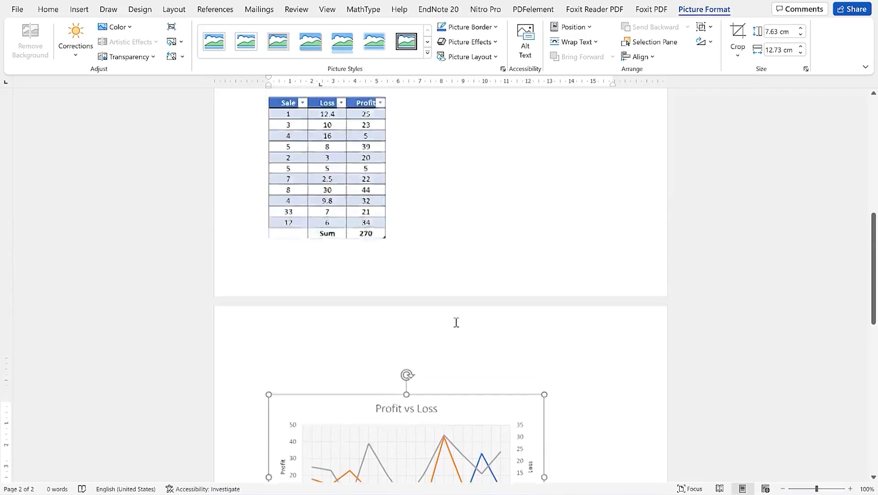
{"action": "scroll", "coordinate": [455, 319], "scroll_direction": "up", "scroll_amount": 8}
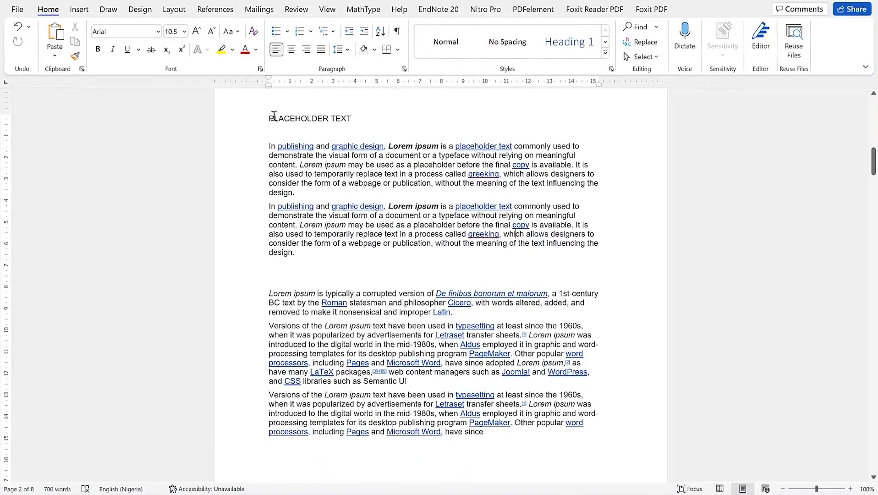
Justify the selected placeholder heading and paragraphs so they span both margins
{"action": "left_click_drag", "start_coordinate": [416, 189], "coordinate": [529, 440]}
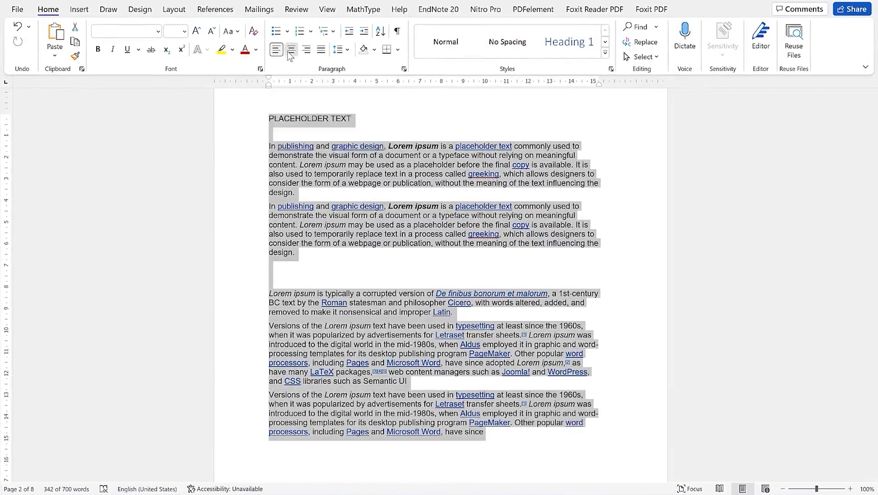
{"action": "left_click", "coordinate": [291, 50]}
{"action": "left_click", "coordinate": [306, 50]}
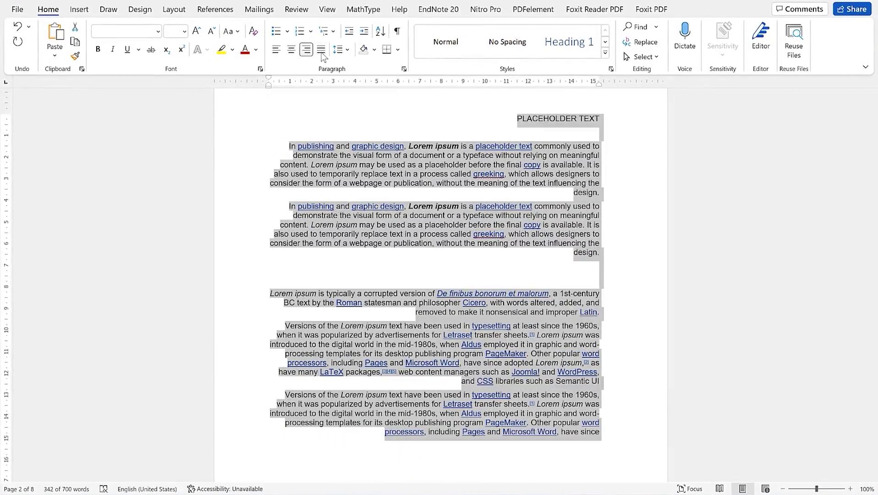
{"action": "left_click", "coordinate": [322, 51]}
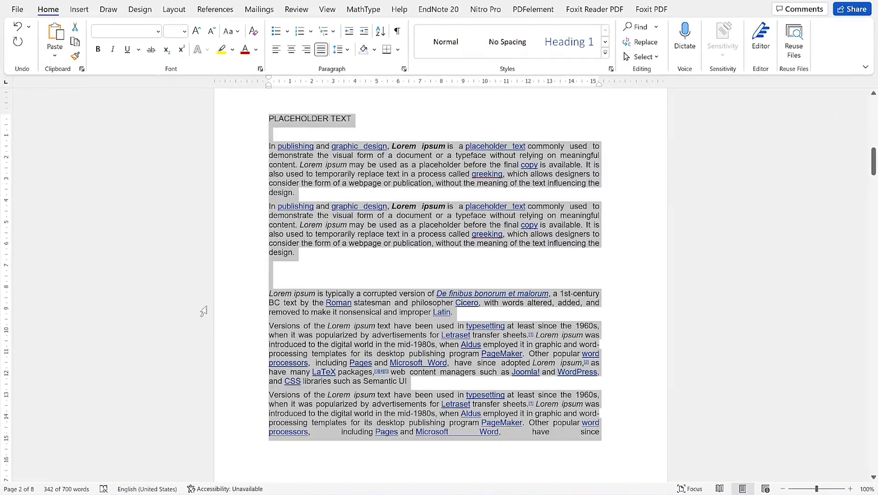
{"action": "left_click", "coordinate": [347, 52]}
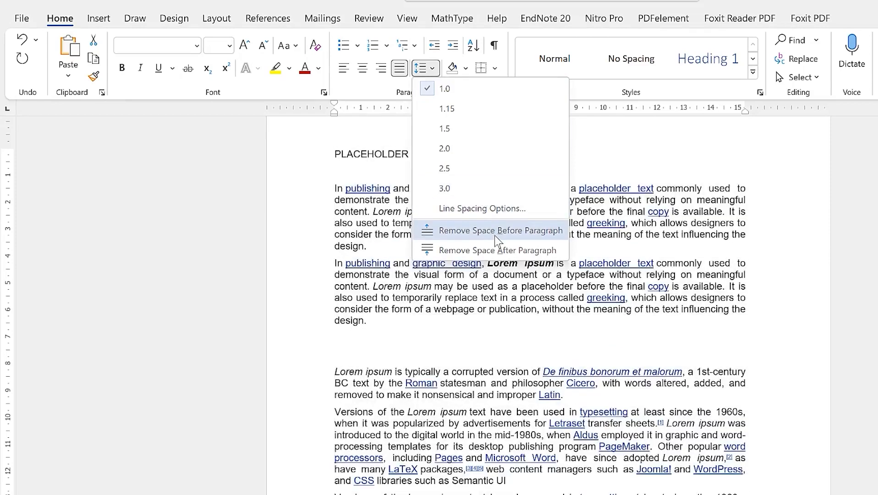
Select the whole document and remove the space after every paragraph
{"action": "left_click", "coordinate": [494, 230]}
{"action": "key", "text": "ctrl+a"}
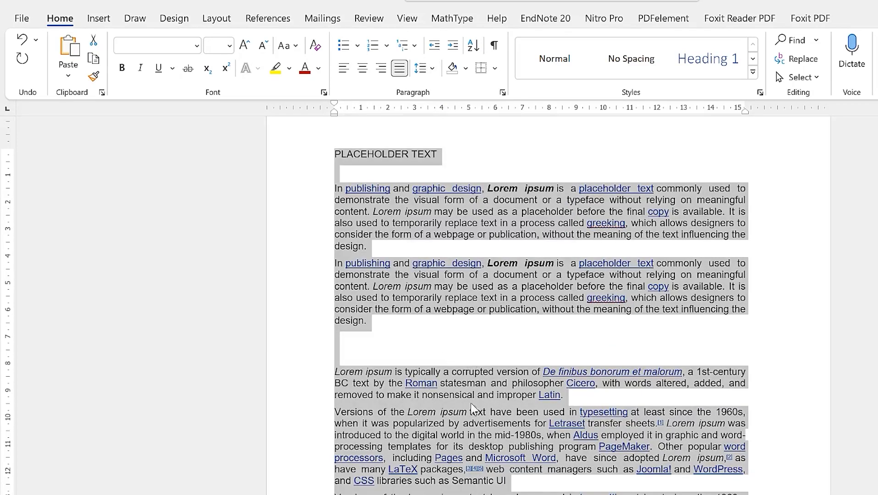
{"action": "left_click", "coordinate": [426, 68]}
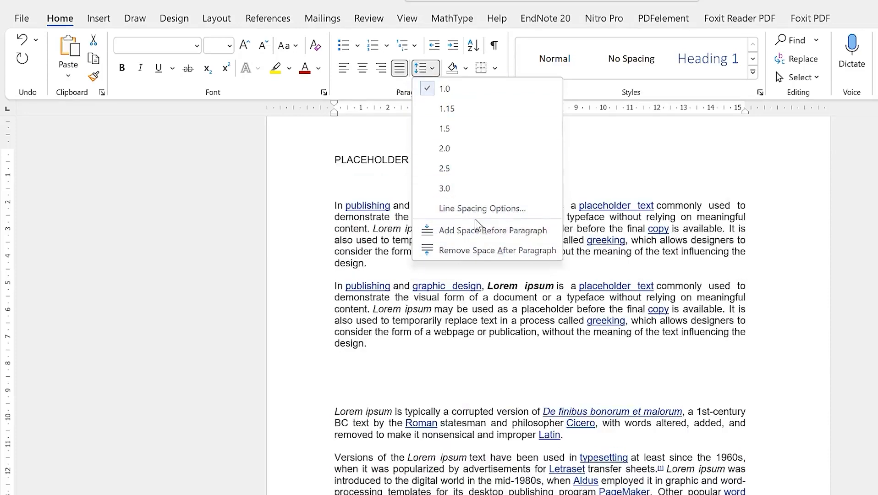
{"action": "left_click", "coordinate": [492, 251]}
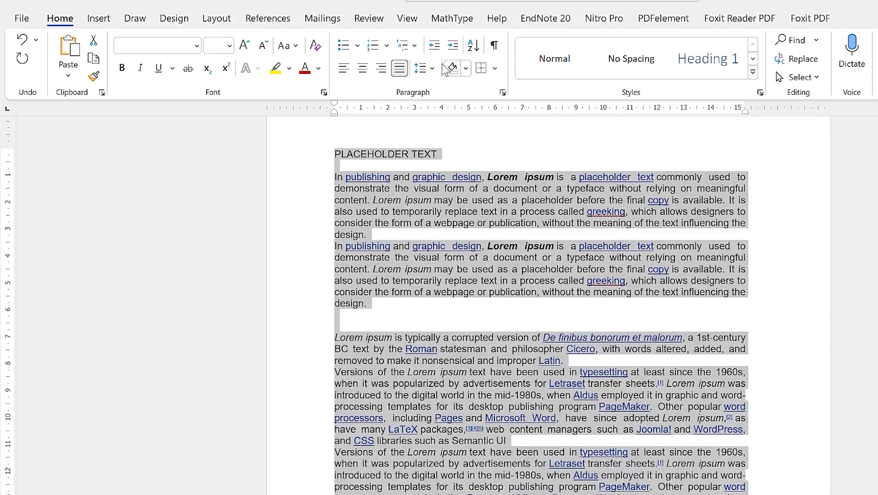
{"action": "left_click", "coordinate": [426, 68]}
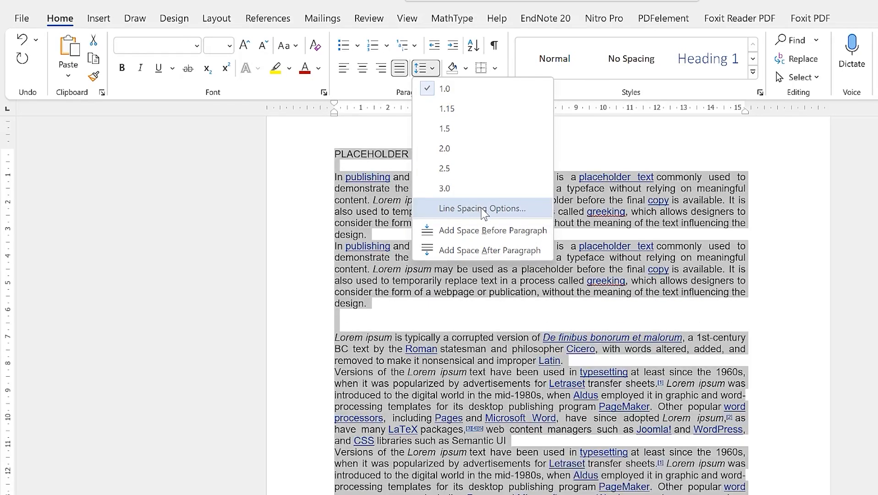
In Paragraph settings, keep Justified alignment, Body Text outline level and no special indentation
{"action": "left_click", "coordinate": [484, 212]}
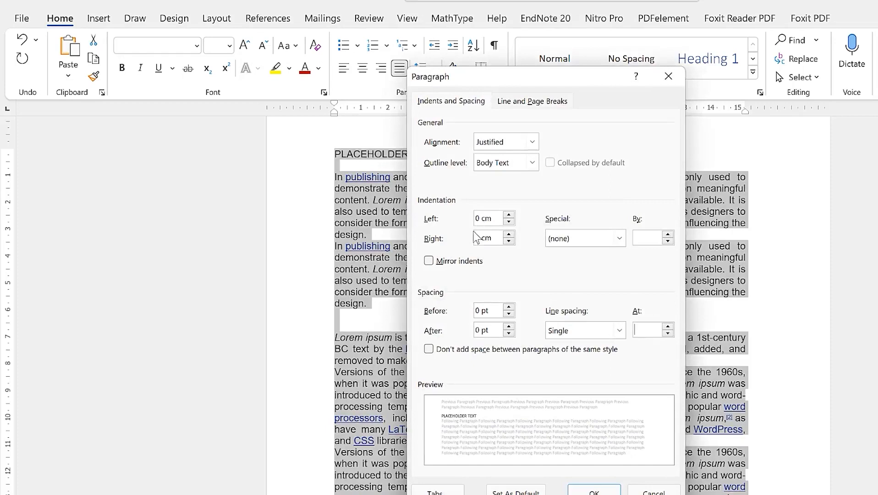
{"action": "left_click", "coordinate": [531, 142]}
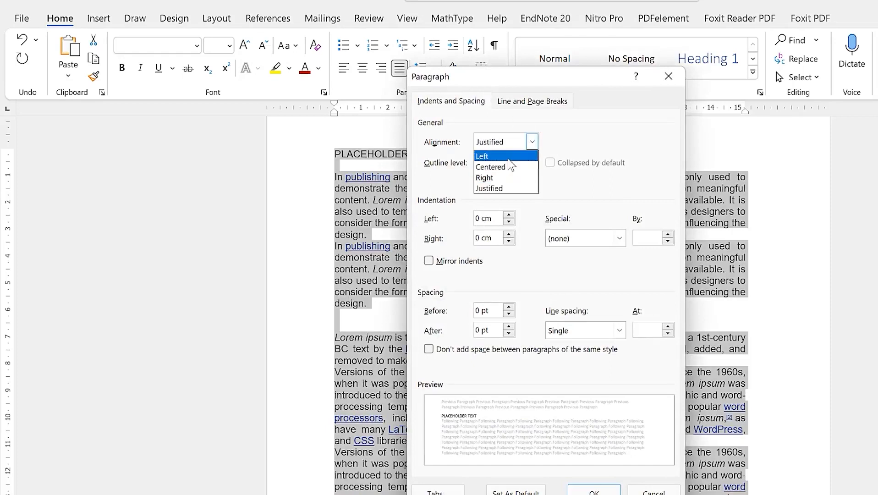
{"action": "left_click", "coordinate": [595, 120]}
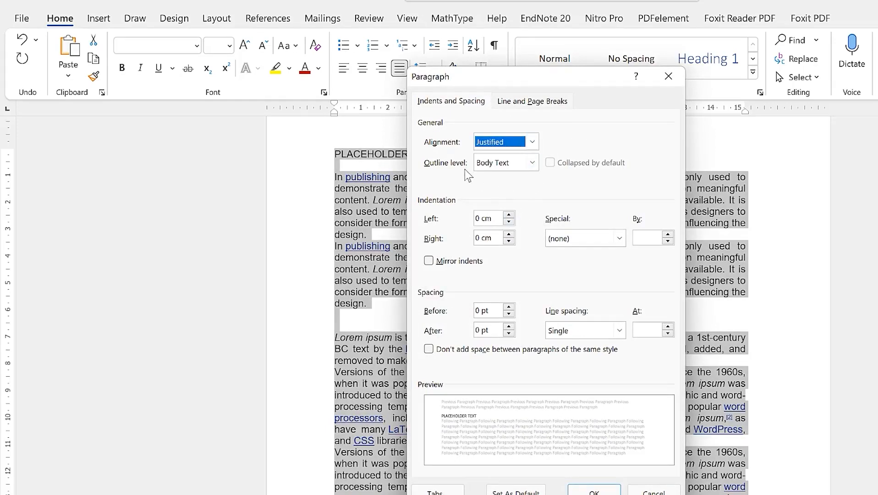
{"action": "left_click", "coordinate": [532, 163]}
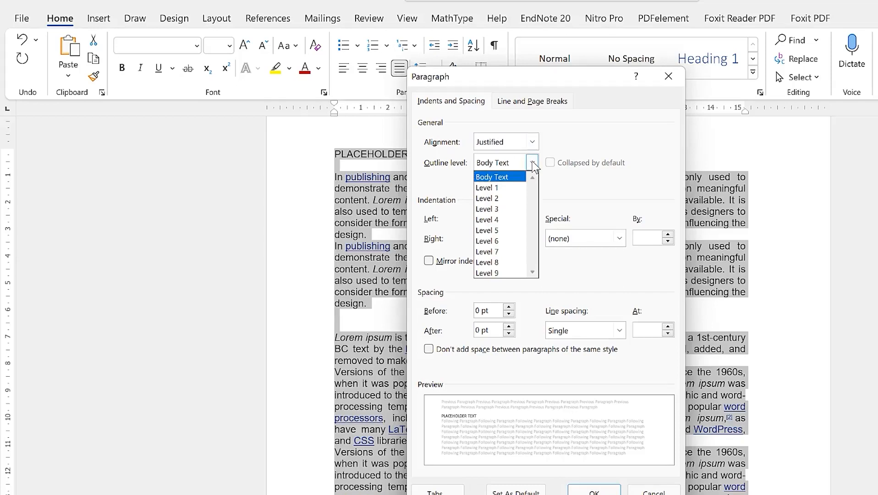
{"action": "left_click", "coordinate": [578, 180]}
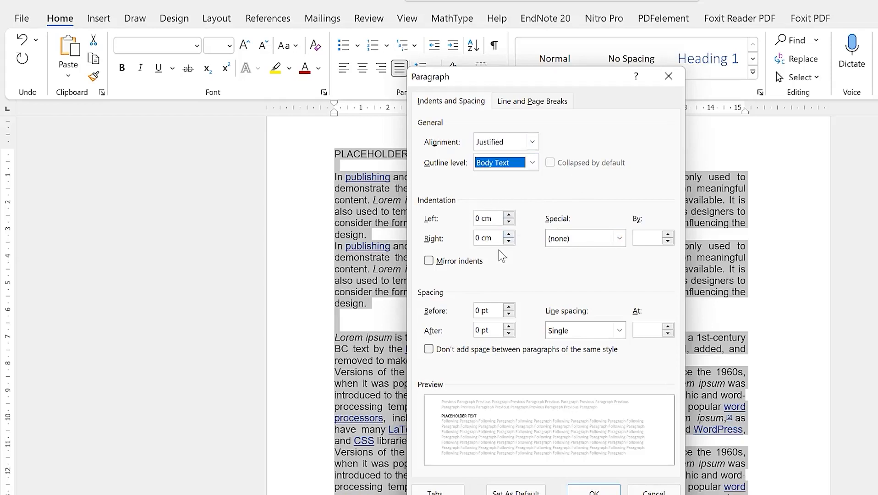
{"action": "left_click", "coordinate": [602, 241]}
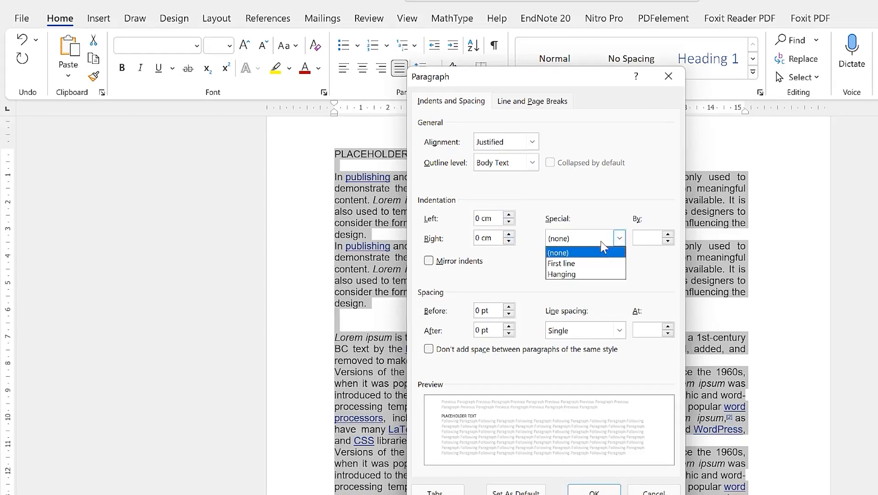
{"action": "left_click", "coordinate": [602, 252]}
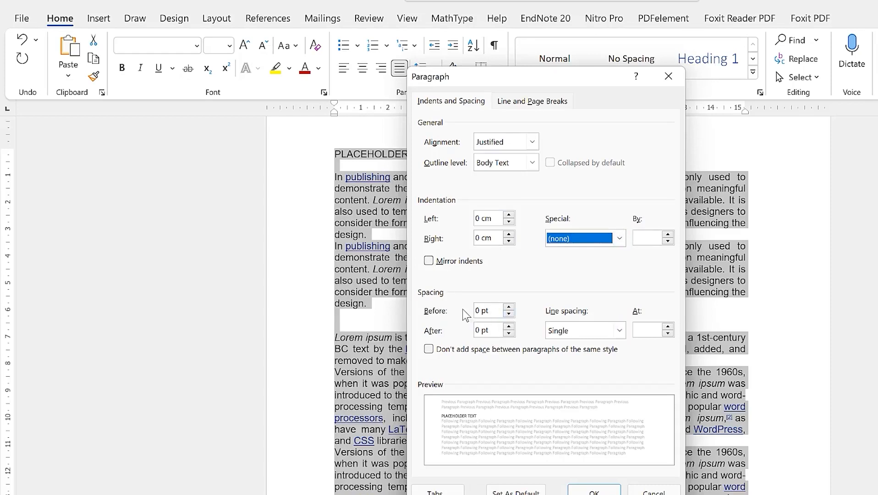
Try spacing before and after values up to 42 pt, then return both to 0 pt
{"action": "left_click", "coordinate": [509, 326]}
{"action": "left_click", "coordinate": [509, 326]}
{"action": "left_click", "coordinate": [509, 326]}
{"action": "left_click", "coordinate": [509, 326]}
{"action": "left_click", "coordinate": [508, 326]}
{"action": "left_click", "coordinate": [509, 327]}
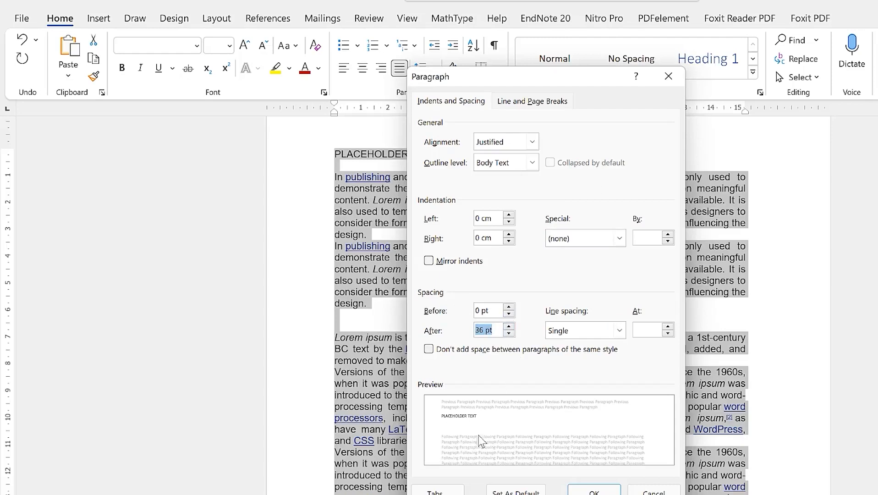
{"action": "left_click", "coordinate": [508, 334]}
{"action": "left_click", "coordinate": [509, 334]}
{"action": "left_click", "coordinate": [509, 334]}
{"action": "left_click", "coordinate": [509, 334]}
{"action": "left_click", "coordinate": [509, 334]}
{"action": "left_click", "coordinate": [509, 334]}
{"action": "left_click", "coordinate": [508, 332]}
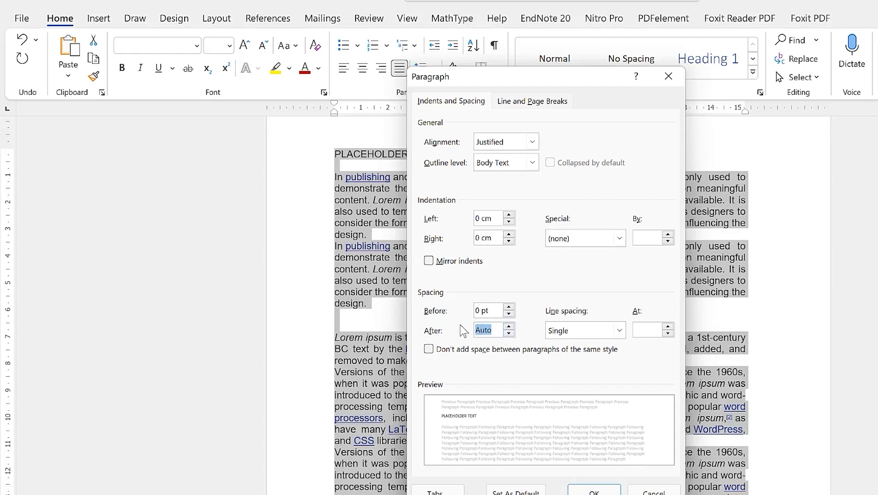
{"action": "left_click", "coordinate": [511, 308]}
{"action": "left_click", "coordinate": [511, 309]}
{"action": "left_click", "coordinate": [510, 307]}
{"action": "left_click", "coordinate": [510, 307]}
{"action": "left_click", "coordinate": [510, 307]}
{"action": "left_click", "coordinate": [510, 307]}
{"action": "left_click", "coordinate": [510, 308]}
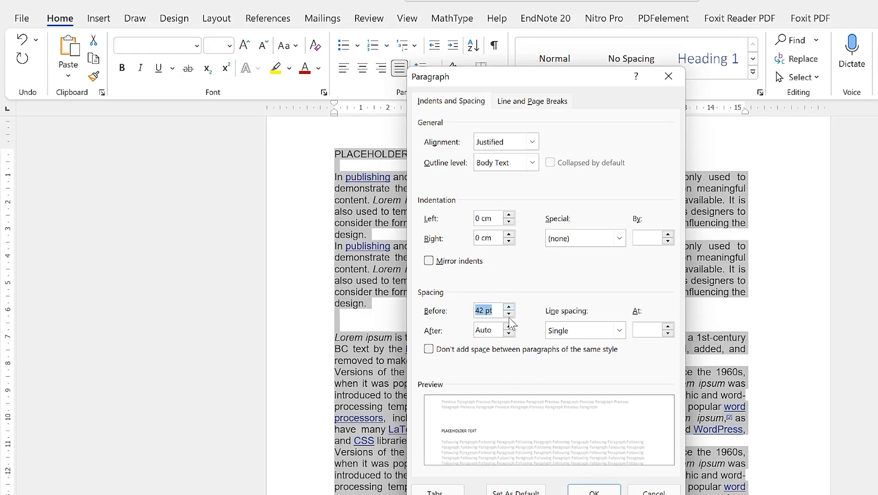
{"action": "left_click", "coordinate": [509, 314]}
{"action": "left_click", "coordinate": [509, 314]}
{"action": "left_click", "coordinate": [509, 315]}
{"action": "left_click", "coordinate": [509, 314]}
{"action": "left_click", "coordinate": [508, 314]}
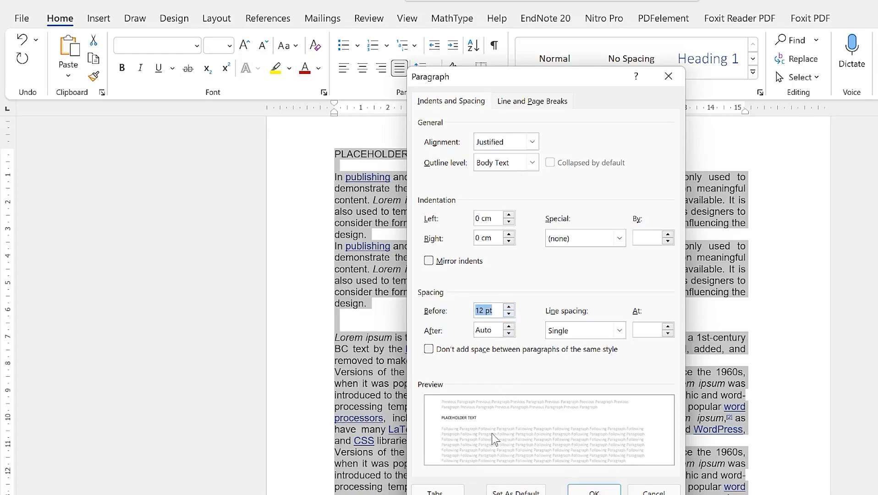
{"action": "left_click", "coordinate": [509, 314]}
{"action": "left_click", "coordinate": [509, 314]}
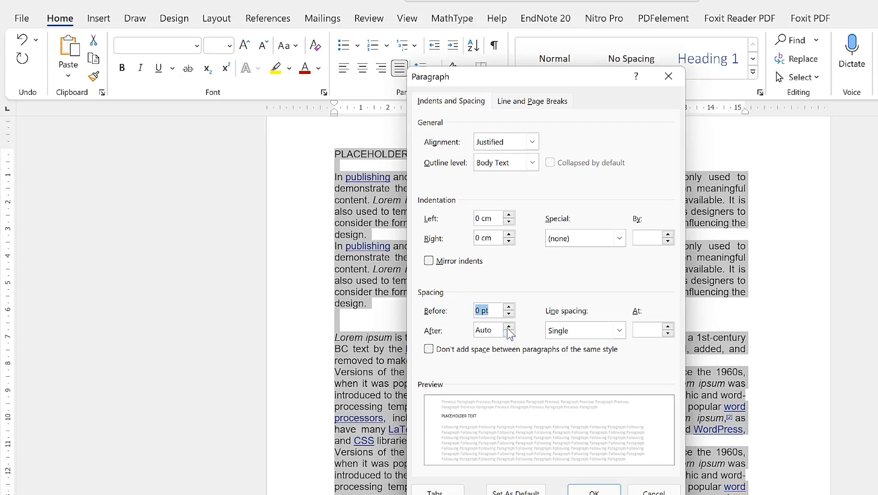
{"action": "left_click", "coordinate": [509, 333]}
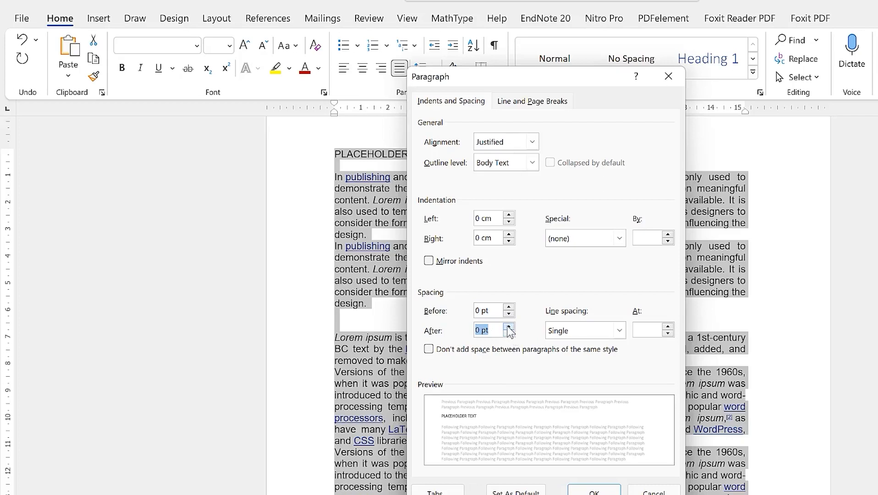
Keep single line spacing and apply the paragraph settings
{"action": "left_click", "coordinate": [585, 332]}
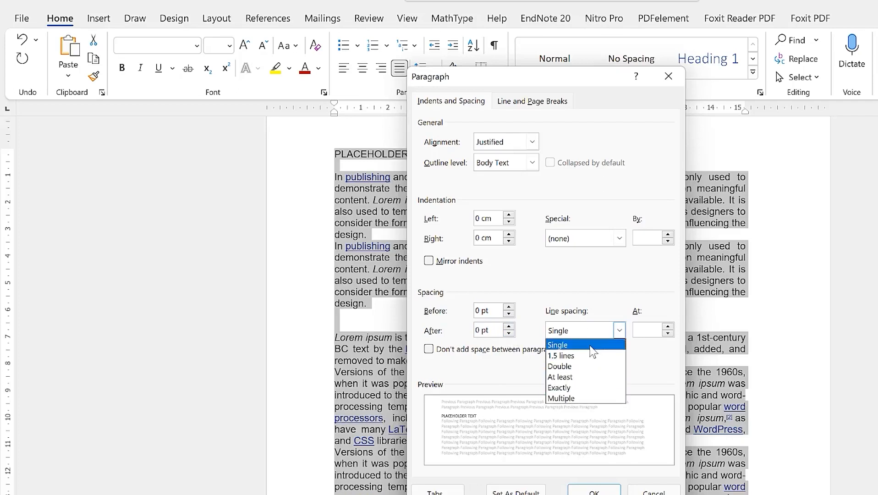
{"action": "left_click", "coordinate": [648, 333]}
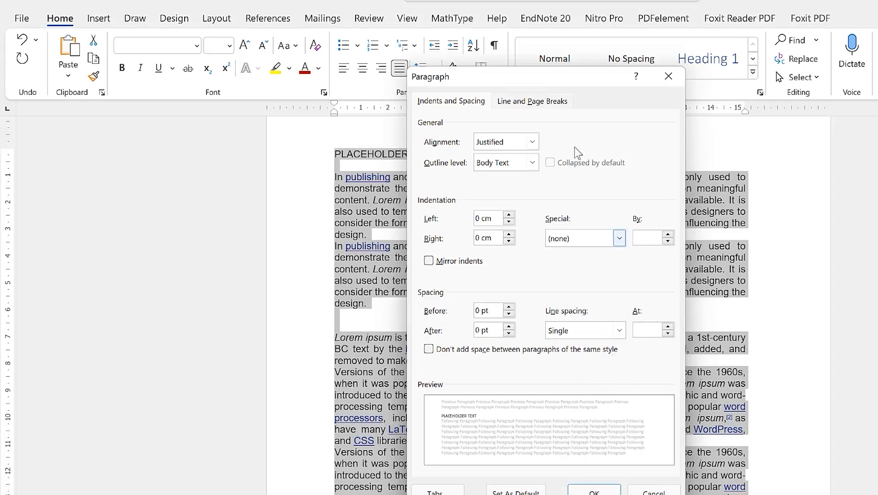
{"action": "left_click", "coordinate": [531, 102]}
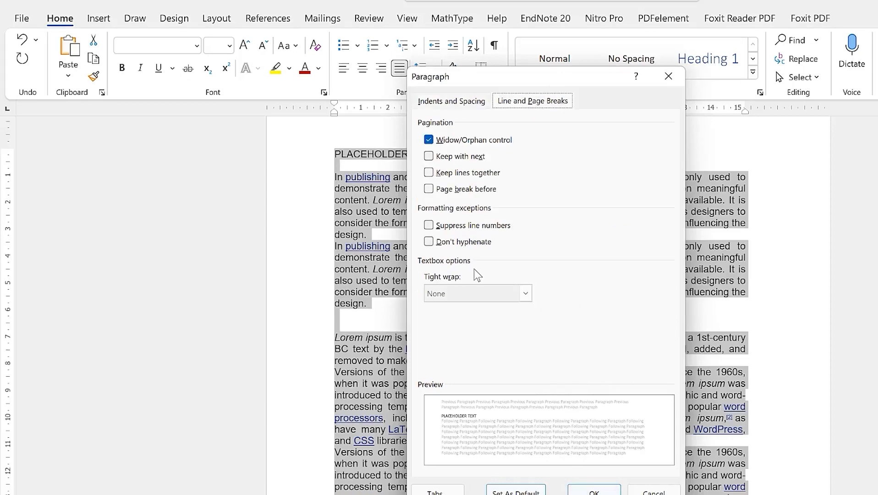
{"action": "left_click", "coordinate": [600, 490]}
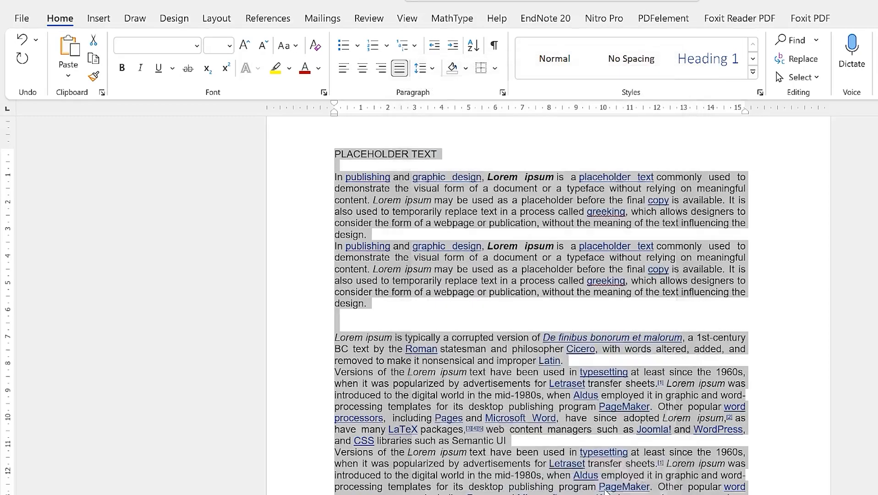
Double-space the text from the first paragraph to the page bottom, cursor before the first 'In'
{"action": "left_click", "coordinate": [542, 353]}
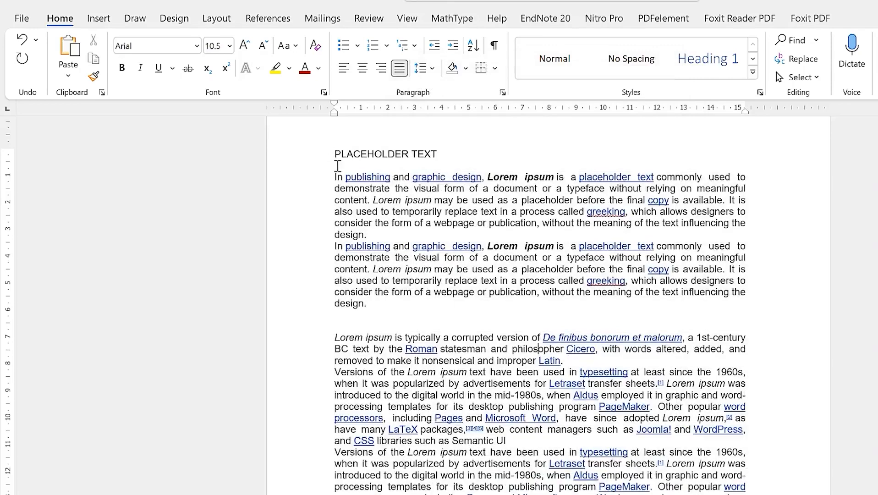
{"action": "left_click_drag", "start_coordinate": [333, 172], "coordinate": [653, 494]}
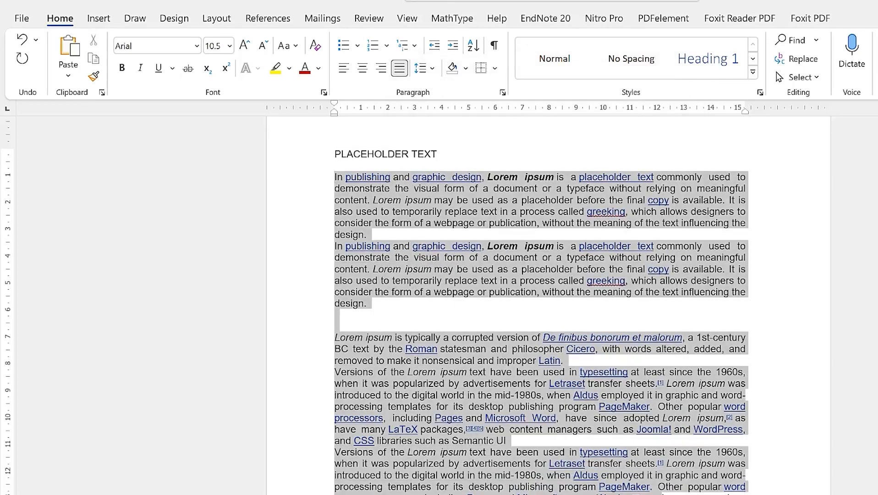
{"action": "left_click", "coordinate": [426, 68]}
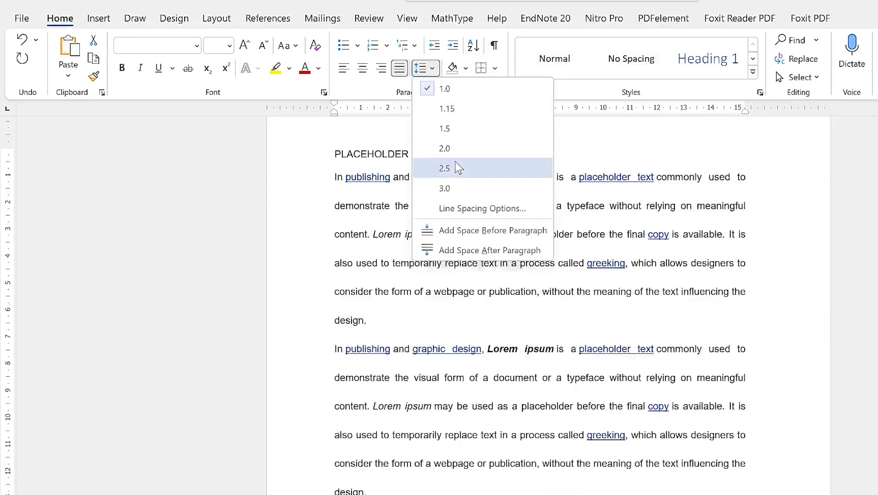
{"action": "left_click", "coordinate": [452, 140]}
{"action": "left_click", "coordinate": [555, 383]}
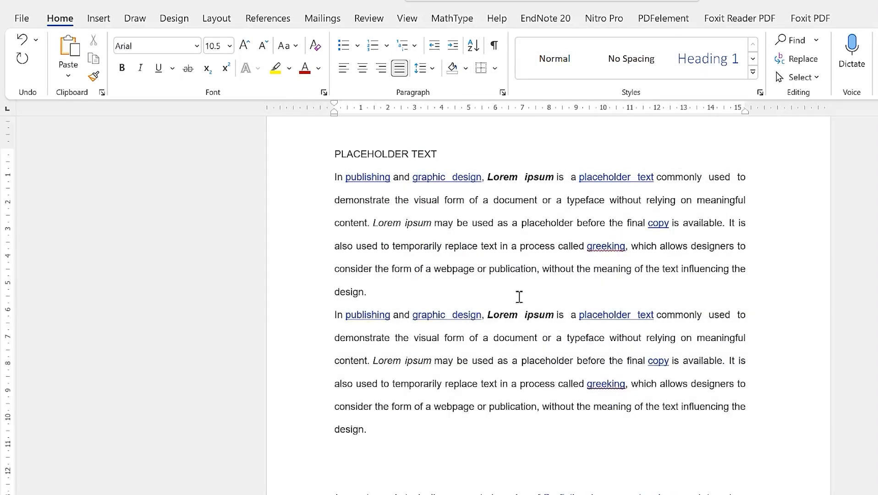
{"action": "left_click", "coordinate": [436, 299]}
{"action": "left_click", "coordinate": [336, 176]}
{"action": "left_click", "coordinate": [328, 180]}
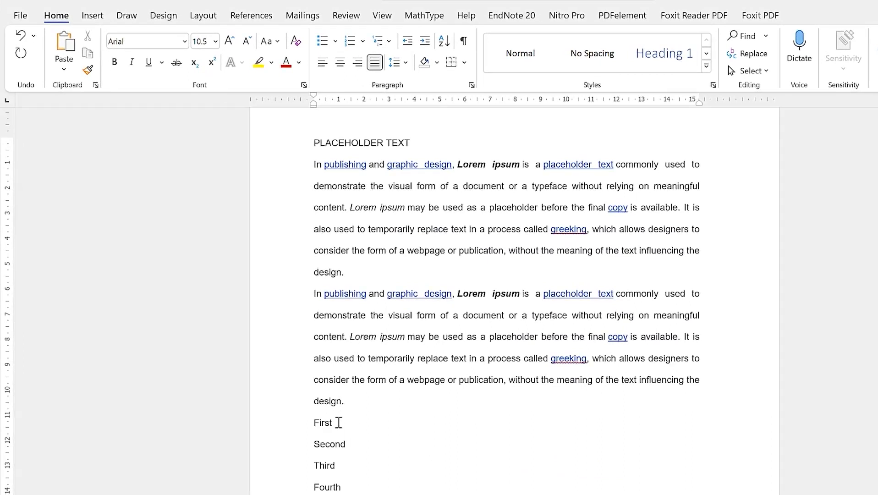
{"action": "left_click_drag", "start_coordinate": [337, 490], "coordinate": [315, 423]}
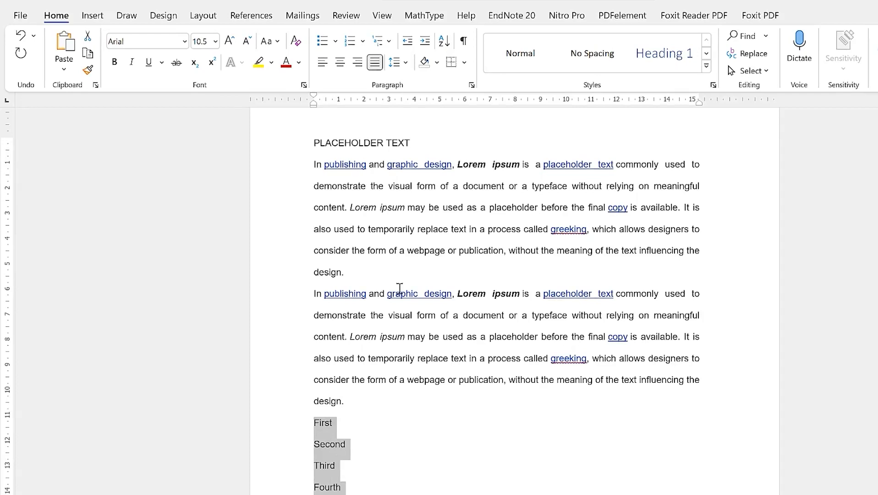
{"action": "left_click", "coordinate": [336, 41]}
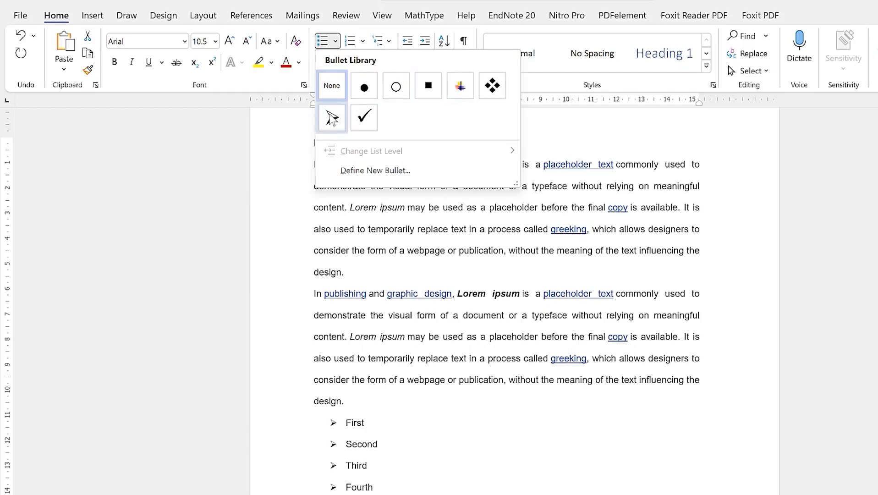
{"action": "left_click", "coordinate": [374, 173]}
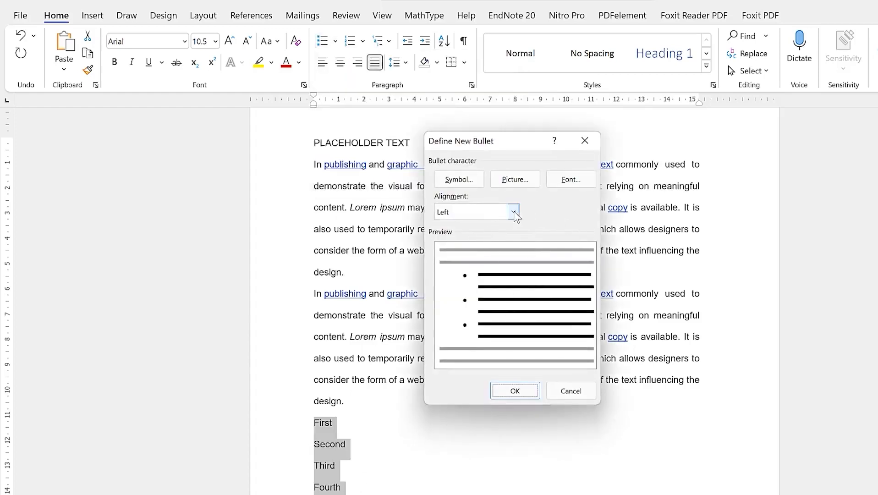
{"action": "left_click", "coordinate": [470, 183]}
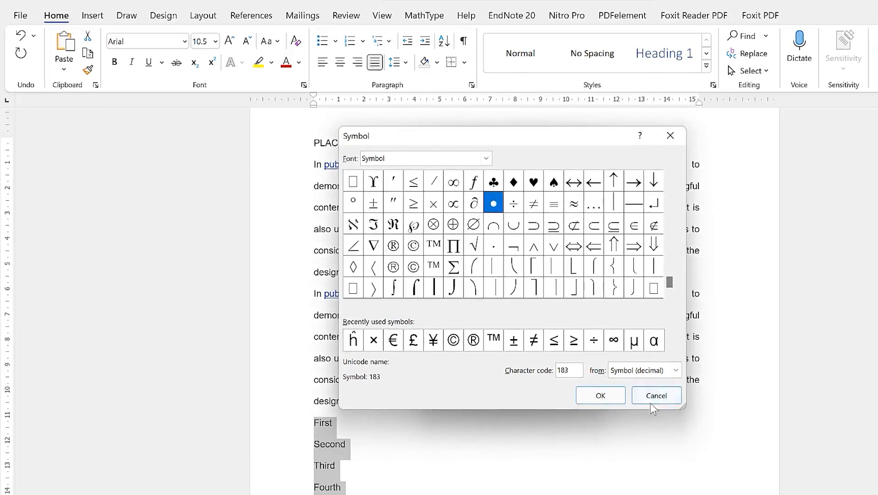
{"action": "left_click", "coordinate": [486, 159]}
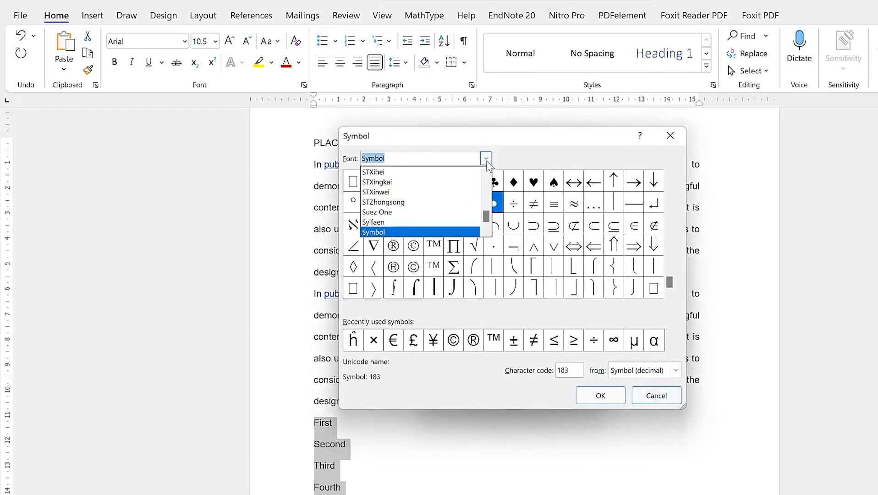
{"action": "left_click", "coordinate": [412, 173]}
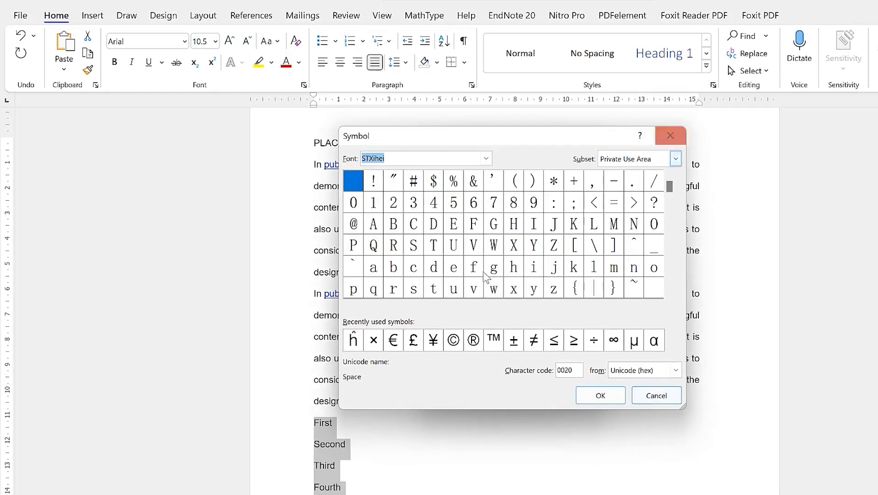
{"action": "left_click", "coordinate": [473, 250]}
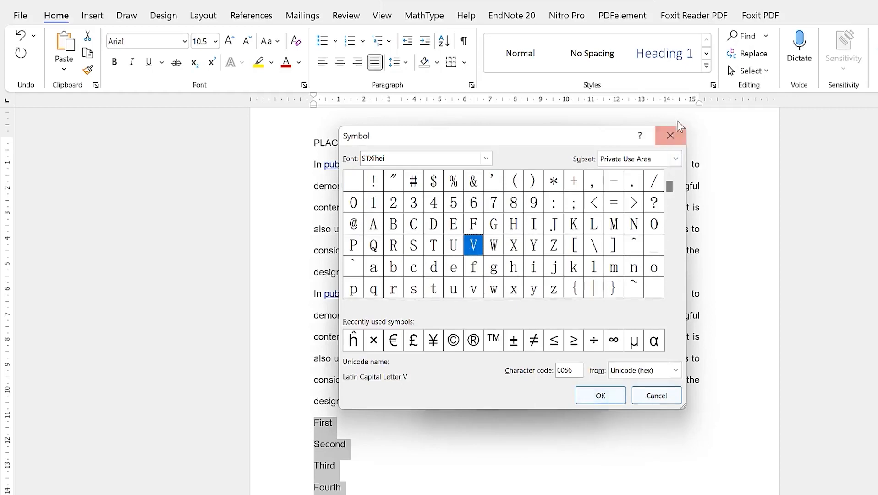
{"action": "left_click", "coordinate": [670, 136]}
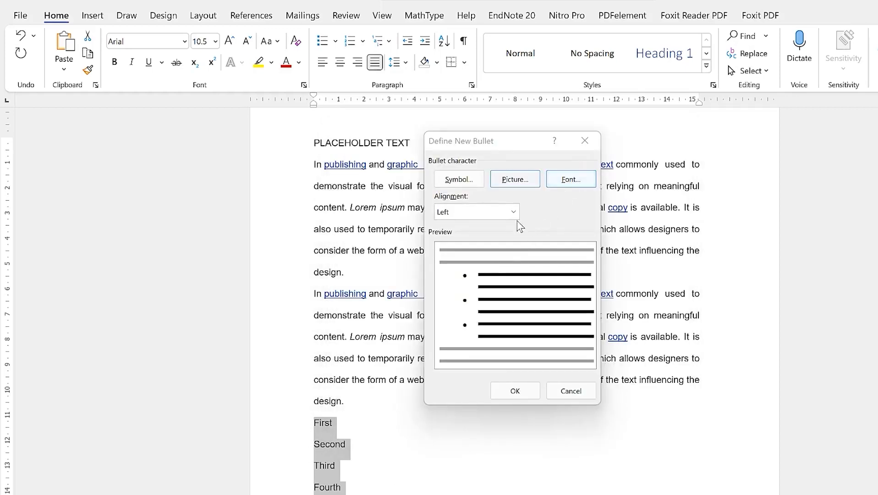
{"action": "left_click", "coordinate": [517, 208]}
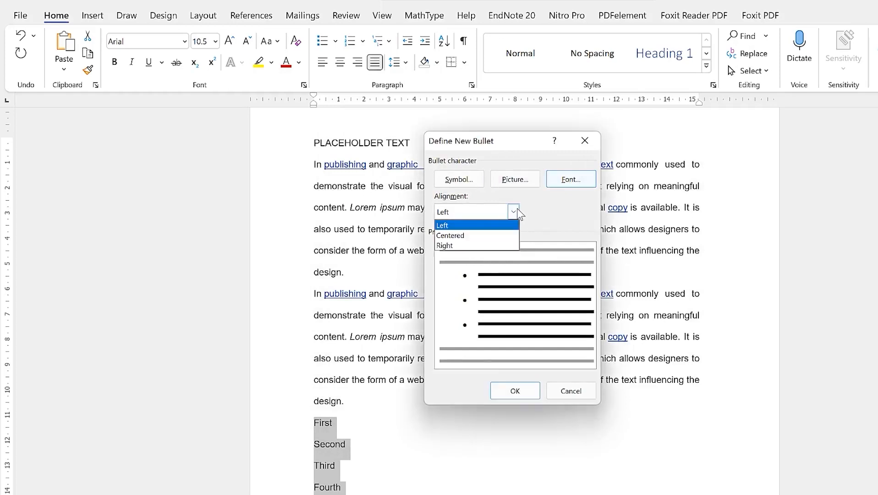
{"action": "left_click", "coordinate": [519, 210]}
{"action": "left_click", "coordinate": [584, 141]}
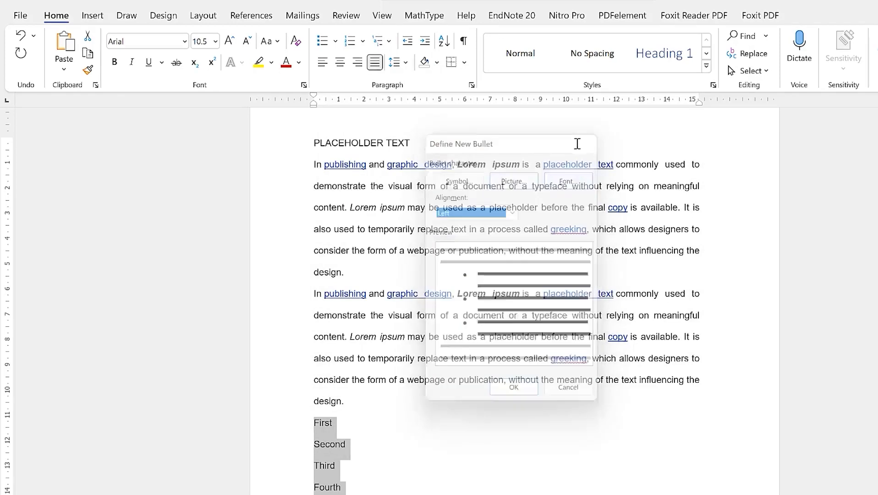
Number the First–Fourth lines 1. to 4., browsing multilevel list styles without choosing one
{"action": "left_click", "coordinate": [362, 41]}
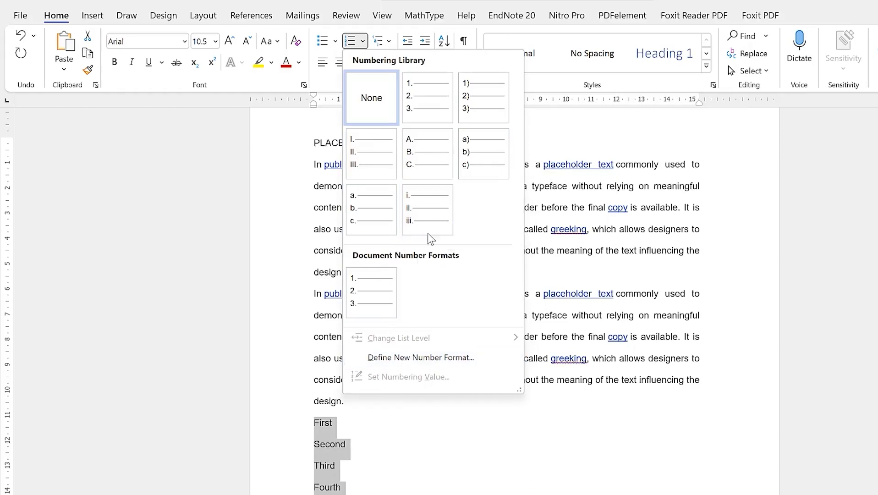
{"action": "left_click", "coordinate": [426, 97]}
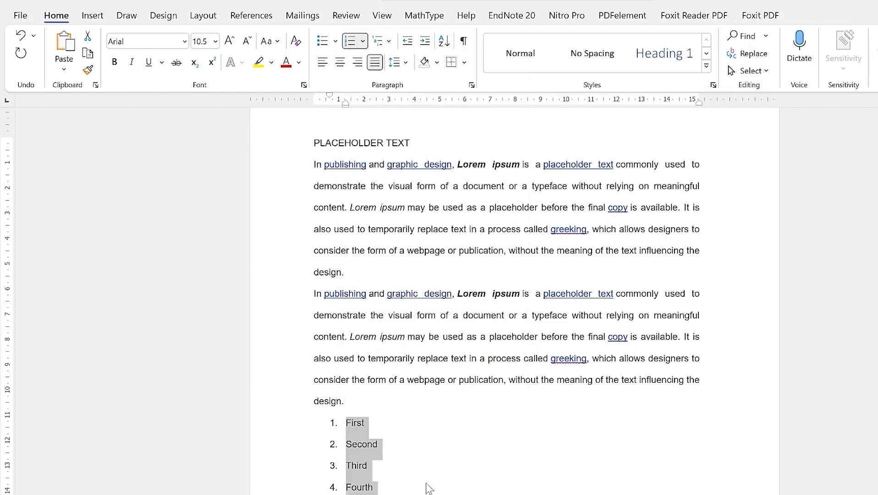
{"action": "left_click", "coordinate": [388, 41]}
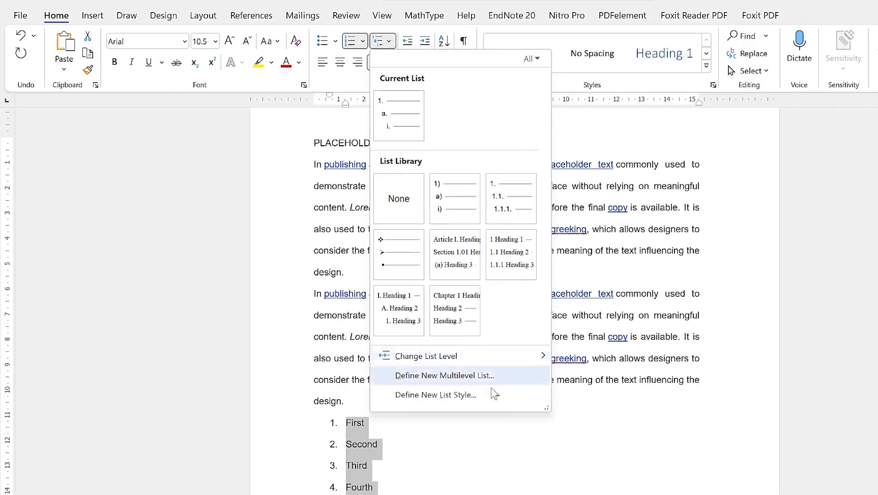
{"action": "left_click", "coordinate": [393, 453]}
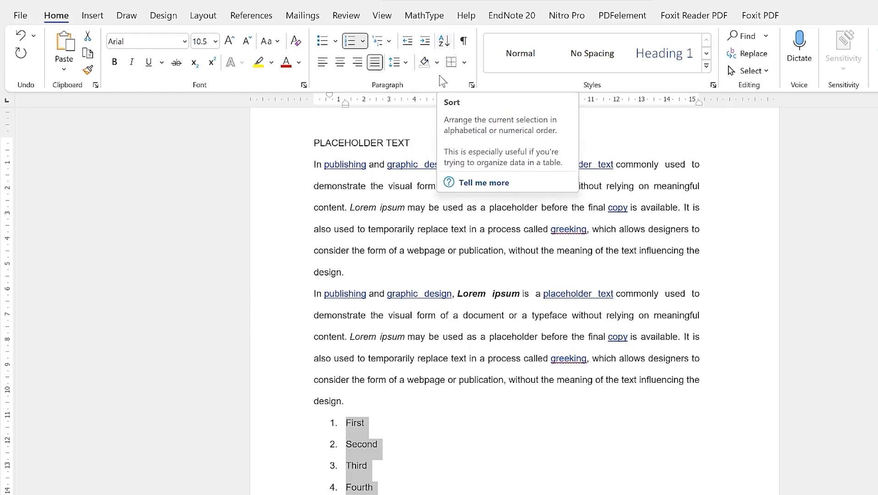
Turn on Show/Hide ¶ formatting marks for the whole document
{"action": "left_click", "coordinate": [391, 247]}
{"action": "left_click_drag", "start_coordinate": [307, 143], "coordinate": [462, 474]}
{"action": "left_click", "coordinate": [463, 41]}
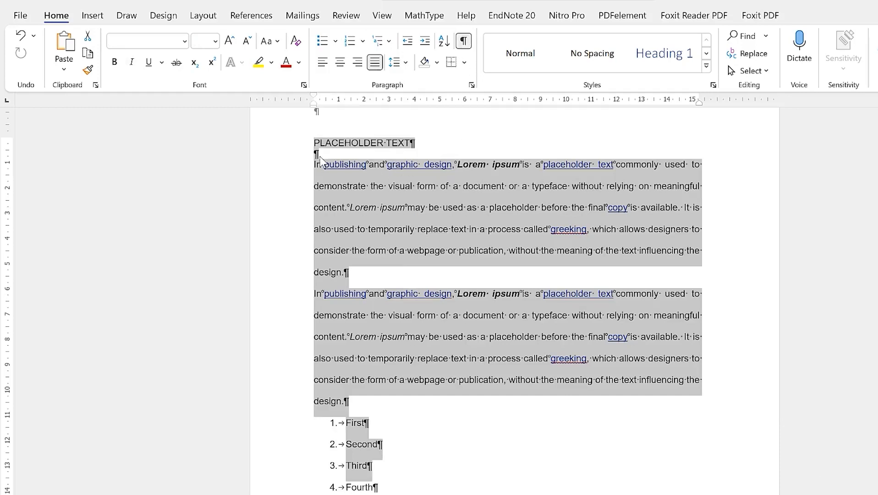
{"action": "left_click", "coordinate": [339, 272]}
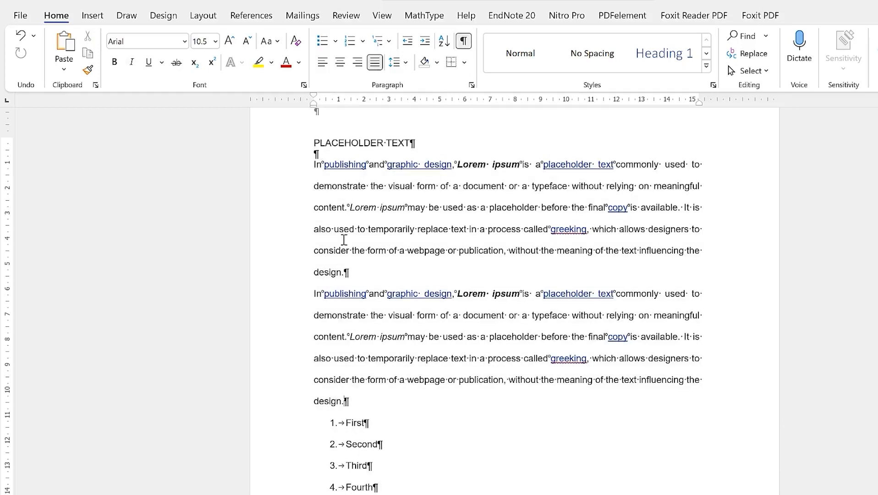
Delete the empty paragraphs above the section break
{"action": "scroll", "coordinate": [382, 382], "scroll_direction": "down", "scroll_amount": 7}
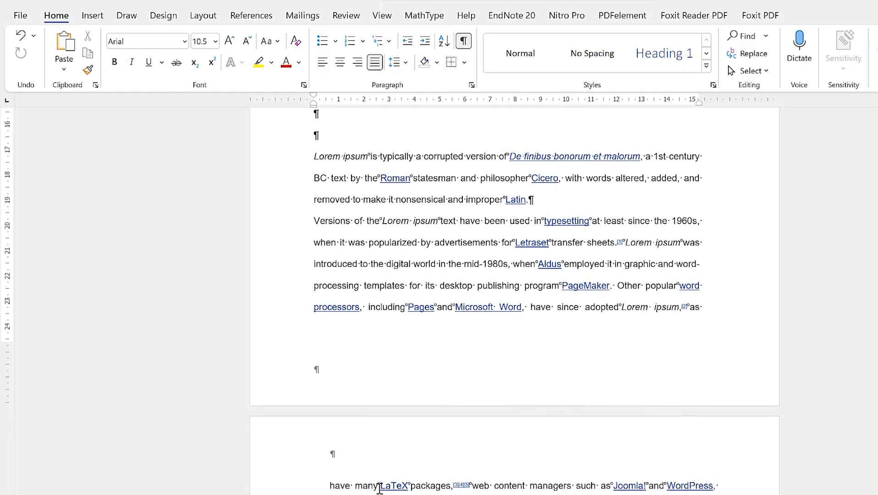
{"action": "scroll", "coordinate": [394, 378], "scroll_direction": "down", "scroll_amount": 6}
{"action": "scroll", "coordinate": [431, 221], "scroll_direction": "down", "scroll_amount": 10}
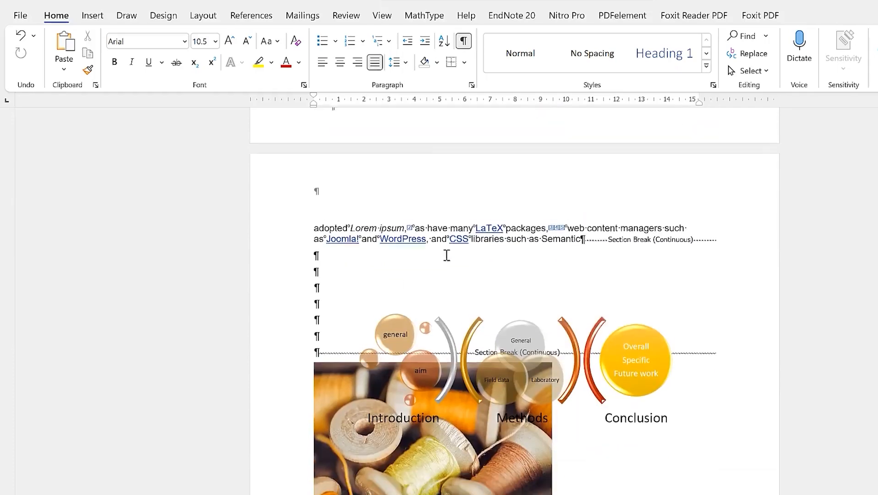
{"action": "left_click", "coordinate": [328, 345]}
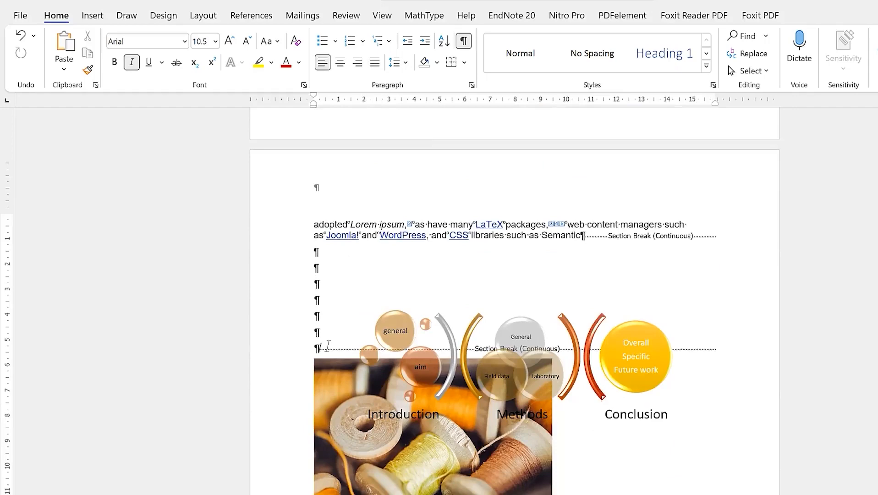
{"action": "key", "text": "BackSpace"}
{"action": "key", "text": "BackSpace"}
{"action": "key", "text": "BackSpace"}
{"action": "key", "text": "BackSpace"}
{"action": "key", "text": "BackSpace"}
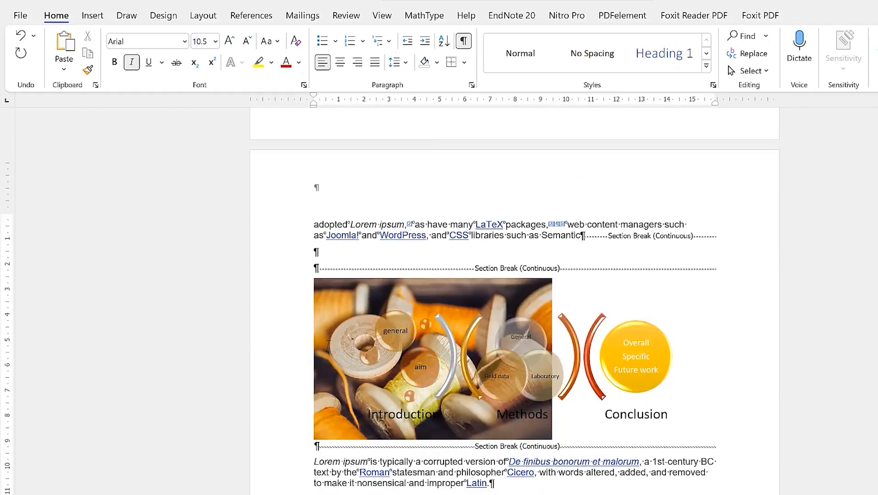
{"action": "left_click", "coordinate": [502, 485]}
{"action": "scroll", "coordinate": [548, 263], "scroll_direction": "up", "scroll_amount": 14}
{"action": "scroll", "coordinate": [551, 262], "scroll_direction": "up", "scroll_amount": 10}
{"action": "scroll", "coordinate": [451, 329], "scroll_direction": "down", "scroll_amount": 2}
{"action": "scroll", "coordinate": [508, 321], "scroll_direction": "down", "scroll_amount": 8}
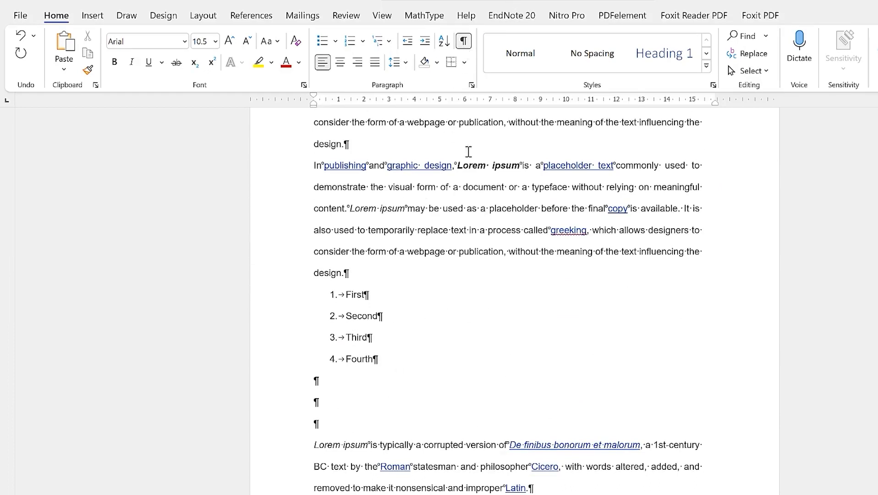
Hide formatting marks, checking Shading and Borders options without applying any
{"action": "left_click", "coordinate": [463, 42]}
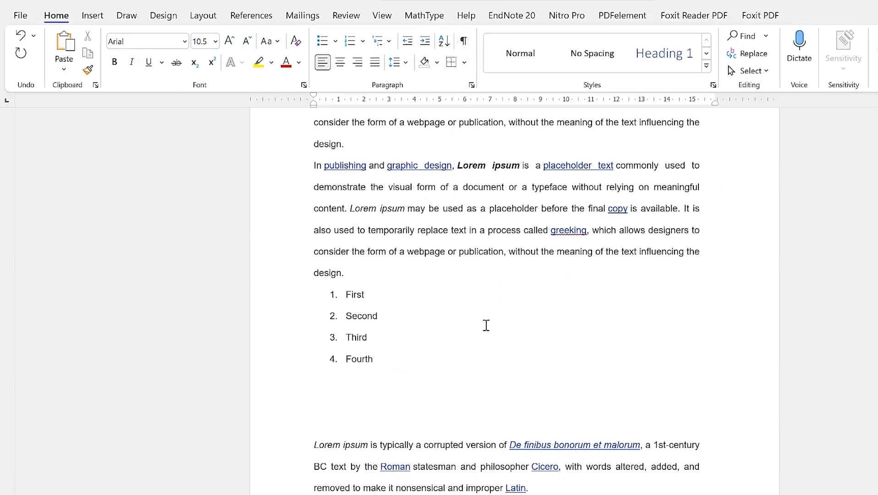
{"action": "left_click", "coordinate": [436, 63]}
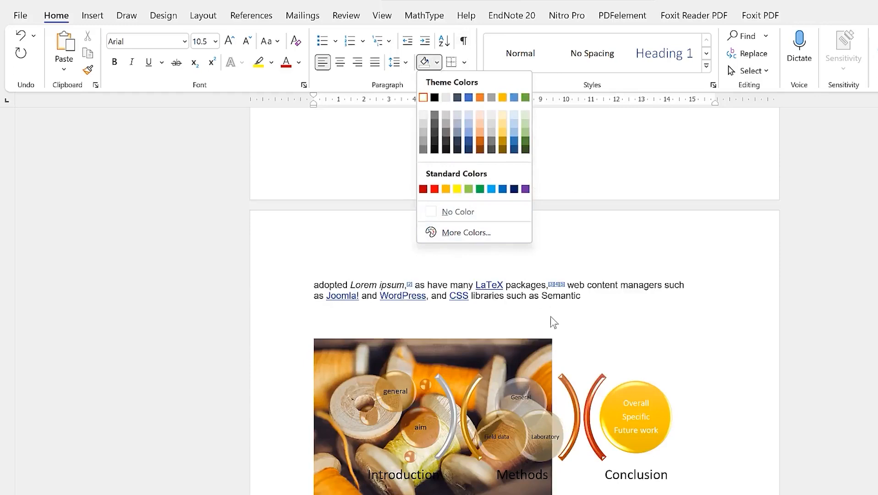
{"action": "left_click", "coordinate": [598, 343]}
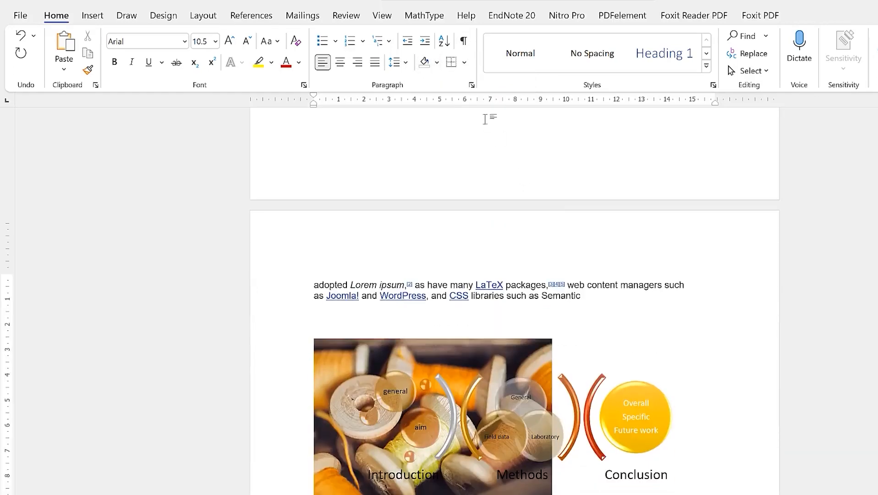
{"action": "left_click", "coordinate": [464, 62]}
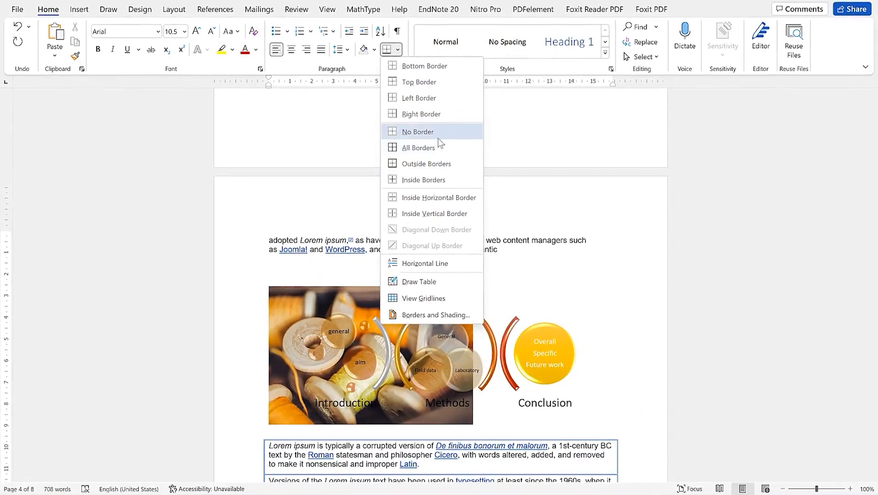
{"action": "left_click", "coordinate": [510, 123]}
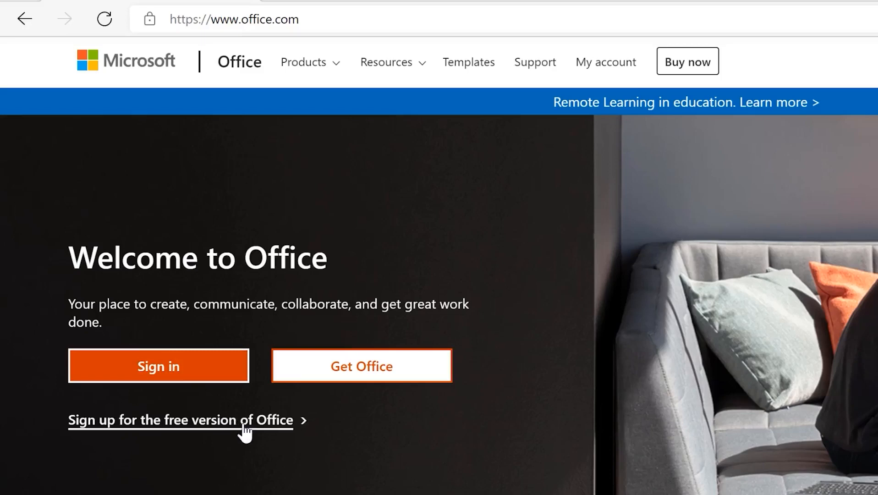
Sign in on Office.com to reach the Office 365 home page with recent files
{"action": "left_click", "coordinate": [195, 375]}
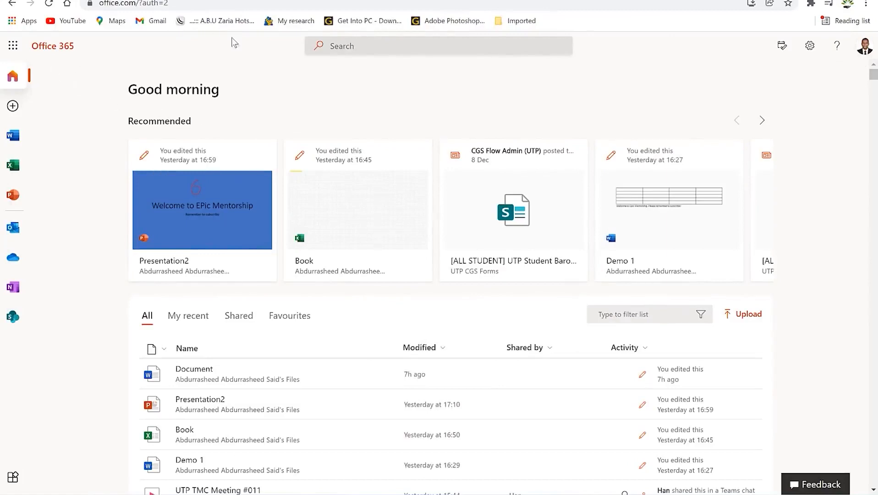
Create a new blank Word document from the Word templates page
{"action": "left_click", "coordinate": [14, 140]}
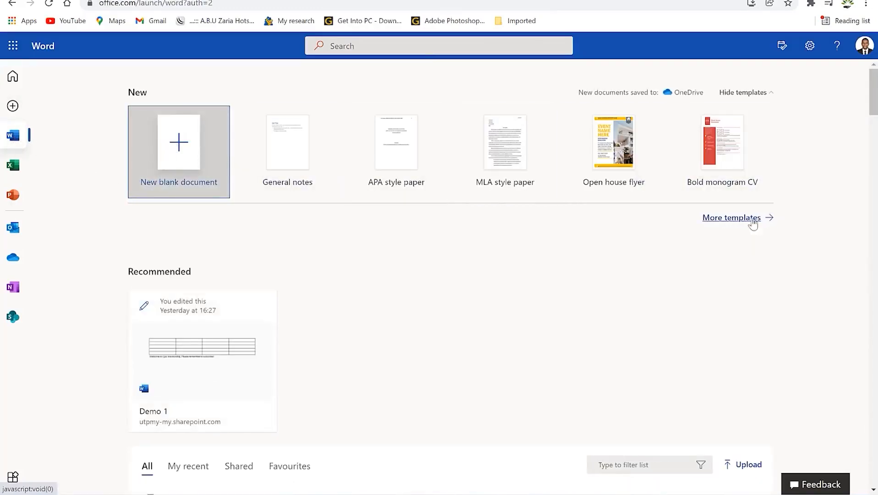
{"action": "left_click", "coordinate": [733, 219]}
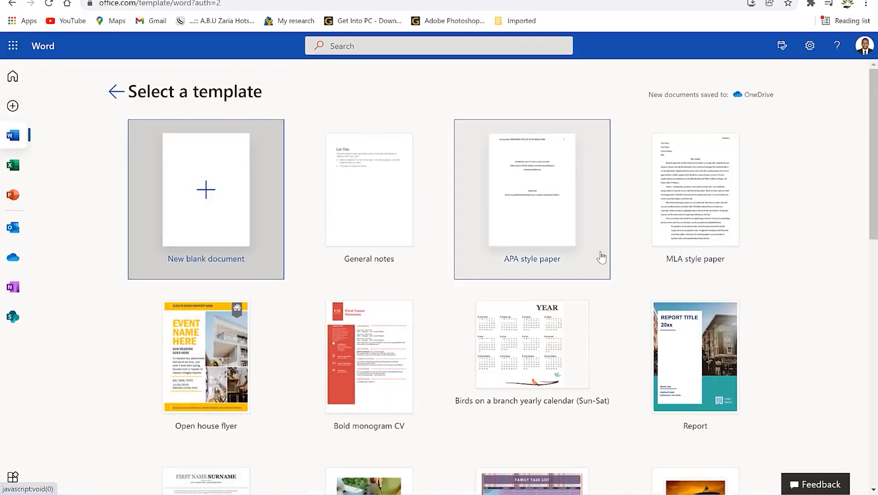
{"action": "scroll", "coordinate": [598, 254], "scroll_direction": "down", "scroll_amount": 6}
{"action": "scroll", "coordinate": [550, 243], "scroll_direction": "down", "scroll_amount": 5}
{"action": "scroll", "coordinate": [504, 231], "scroll_direction": "up", "scroll_amount": 8}
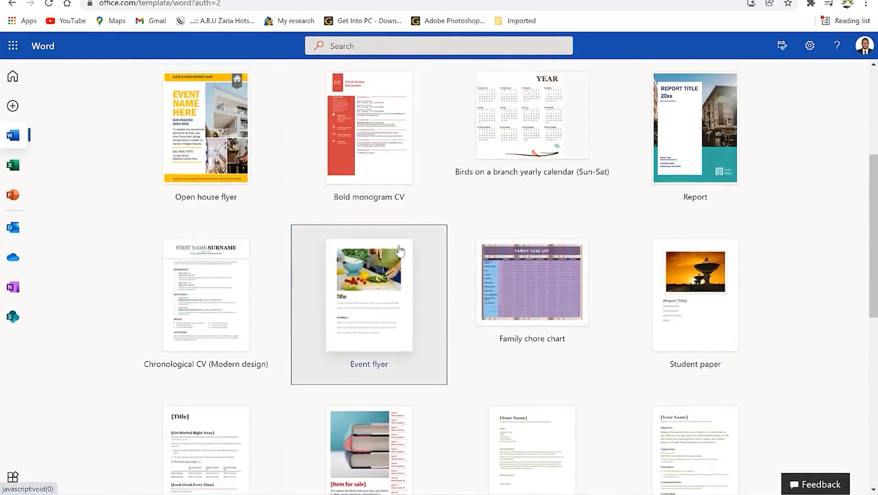
{"action": "scroll", "coordinate": [400, 249], "scroll_direction": "down", "scroll_amount": 7}
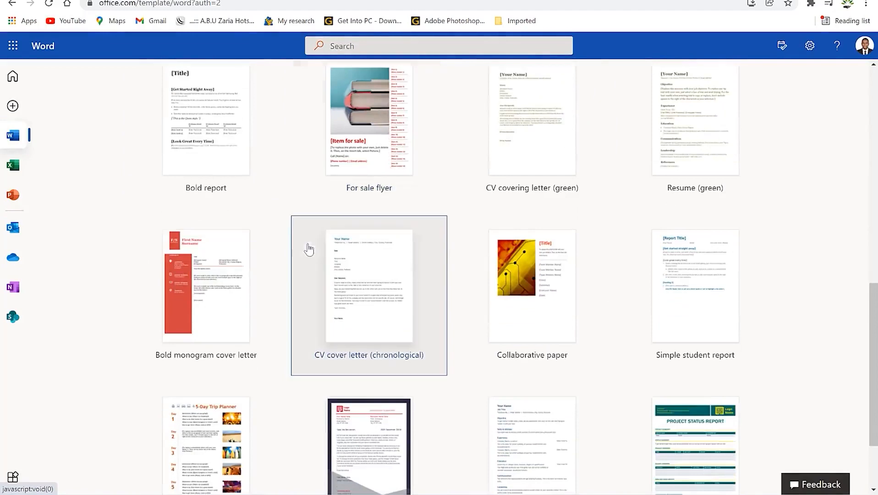
{"action": "scroll", "coordinate": [312, 252], "scroll_direction": "up", "scroll_amount": 3}
{"action": "scroll", "coordinate": [315, 255], "scroll_direction": "up", "scroll_amount": 5}
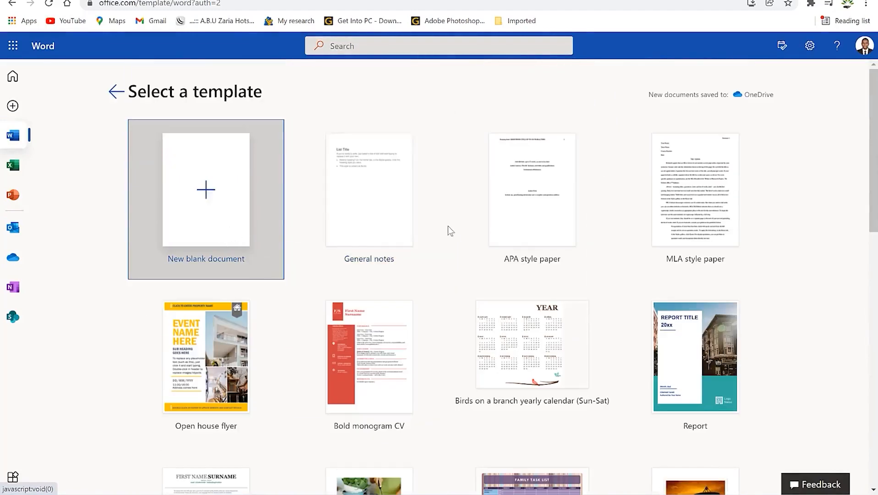
{"action": "left_click", "coordinate": [205, 188]}
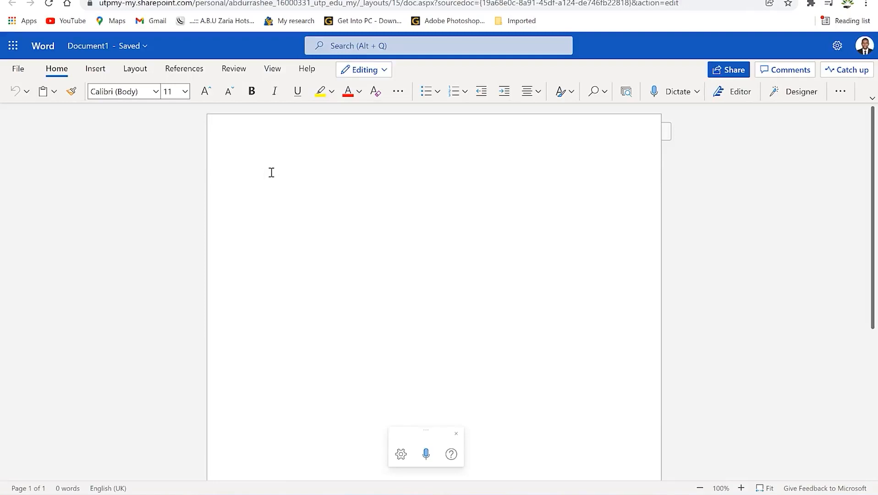
Paste the animal paragraph into Document1 and bring up its file name details
{"action": "type", "text": "animal, (kingdom Animalia), any of a group of multicellular eukaryotic organisms (i.e., as distinct from bacteria, their deoxyribonucleic acid, or DNA, is contained in a membrane-bound nucleus). They are thought to have evolved independently from the unicellular eukaryotes. Animals differ from members of the two other kingdoms of multicellular eukaryotes, the plants (Plantae) and the fungi (Mycota), in fundamental variations in morphology and physiology. This is largely because animals have developed muscles and hence mobility, a characteristic that has stimulated the further development of tissues and organ systems."}
{"action": "left_click", "coordinate": [431, 288]}
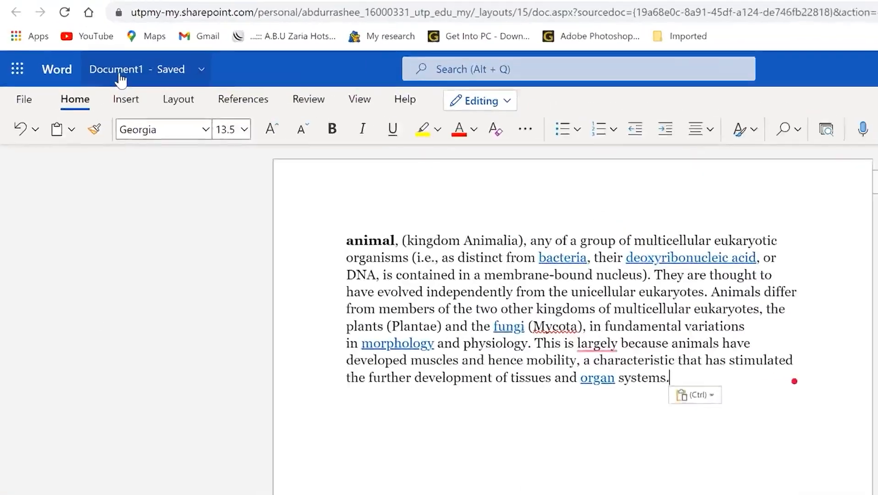
{"action": "left_click", "coordinate": [132, 85]}
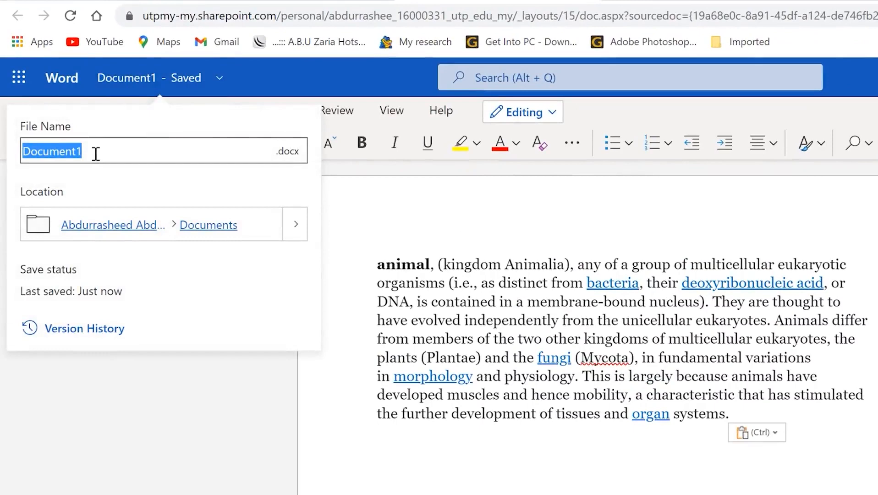
Rename the file to 'Word demo 1', leaving it in its current folder
{"action": "type", "text": "Word demo 1"}
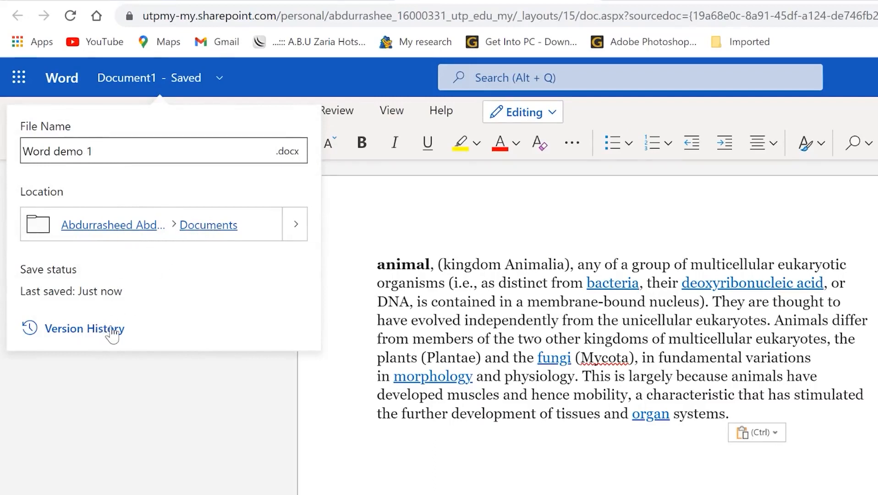
{"action": "left_click", "coordinate": [296, 225]}
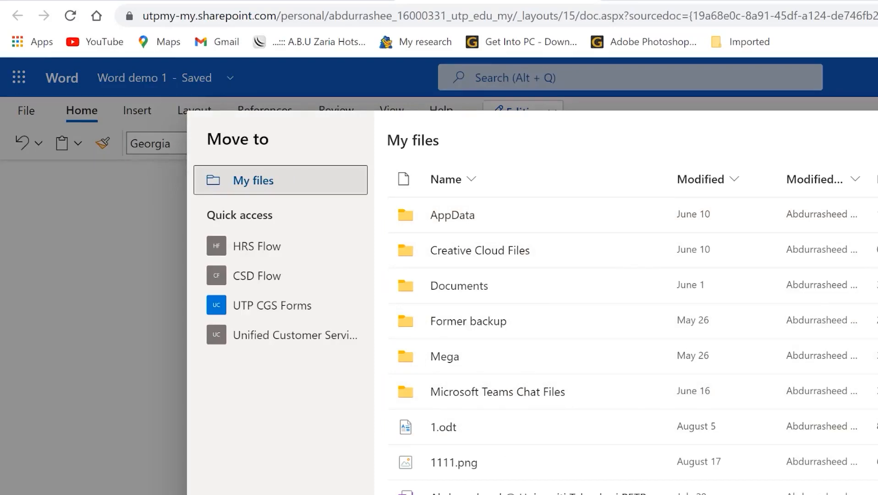
{"action": "key", "text": "Escape"}
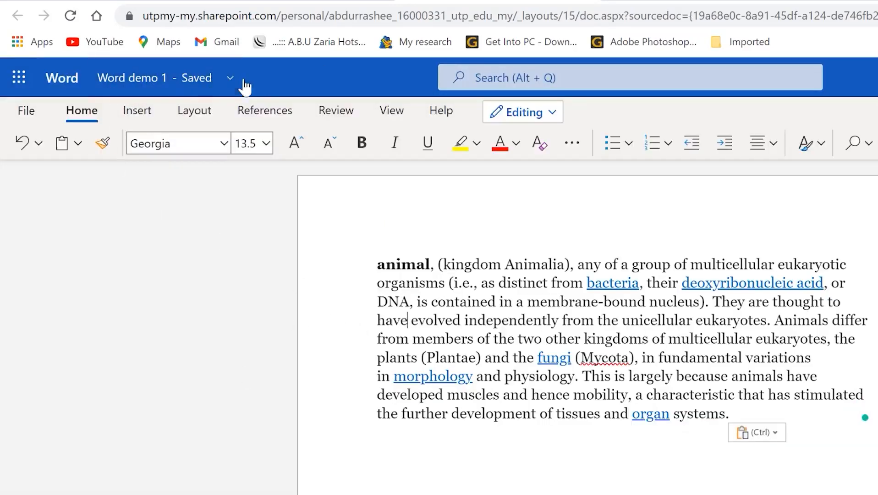
{"action": "left_click", "coordinate": [561, 78]}
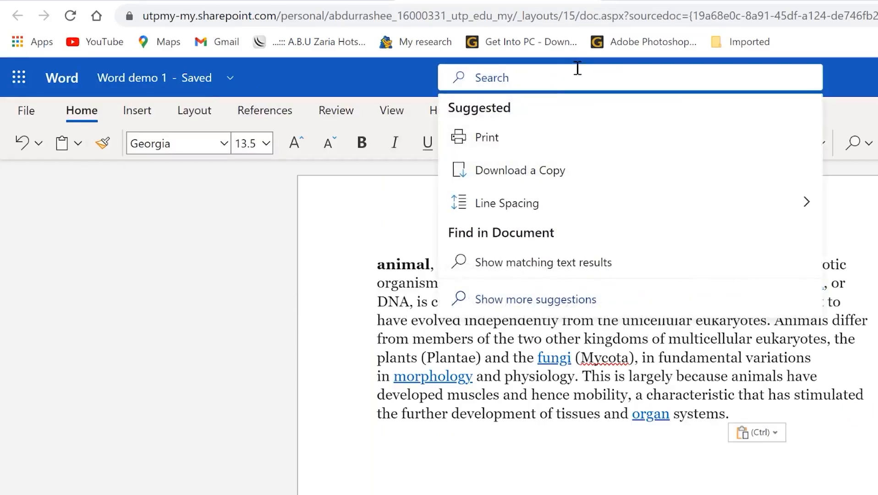
{"action": "left_click", "coordinate": [391, 489]}
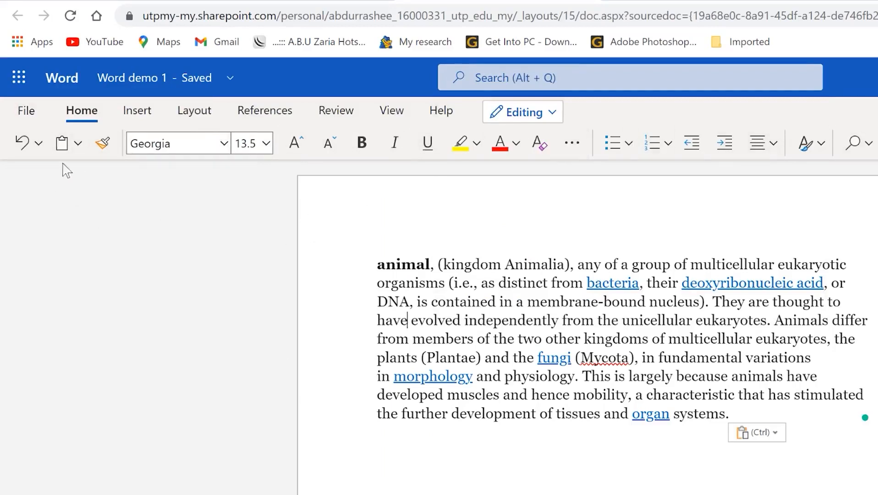
Make the opening lines 11 pt, bold, italic, underlined, highlighted yellow and coloured red
{"action": "left_click_drag", "start_coordinate": [377, 270], "coordinate": [687, 322]}
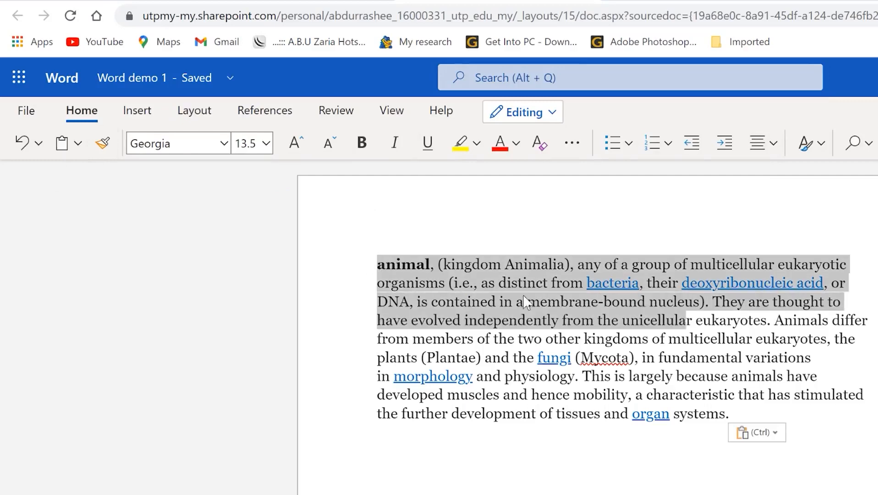
{"action": "left_click", "coordinate": [296, 143]}
{"action": "left_click", "coordinate": [295, 142]}
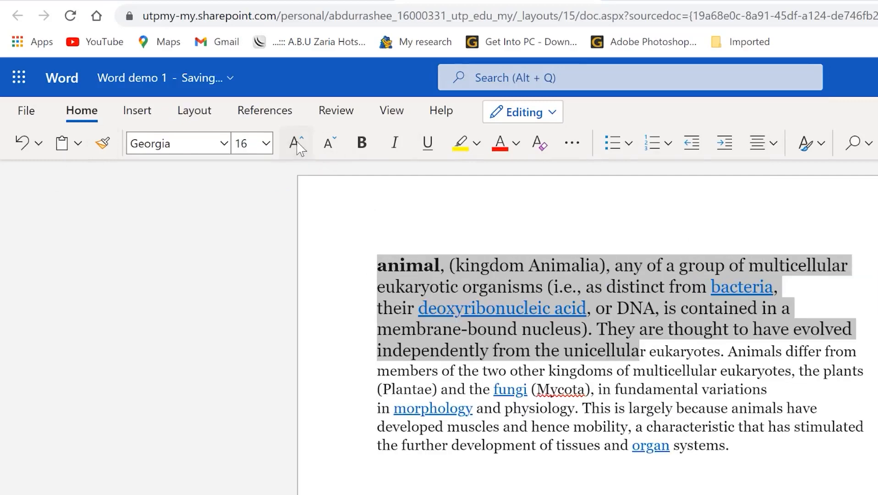
{"action": "left_click", "coordinate": [333, 152]}
{"action": "left_click", "coordinate": [333, 152]}
{"action": "left_click", "coordinate": [330, 153]}
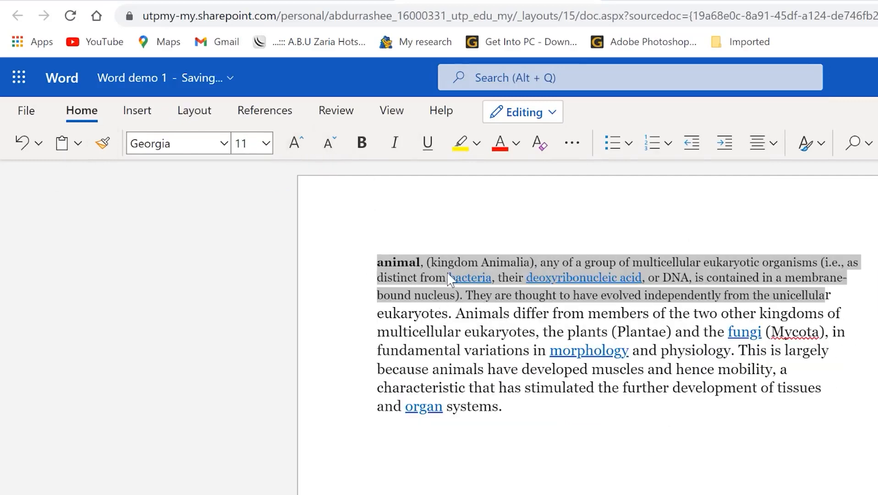
{"action": "left_click", "coordinate": [362, 144]}
{"action": "left_click", "coordinate": [366, 149]}
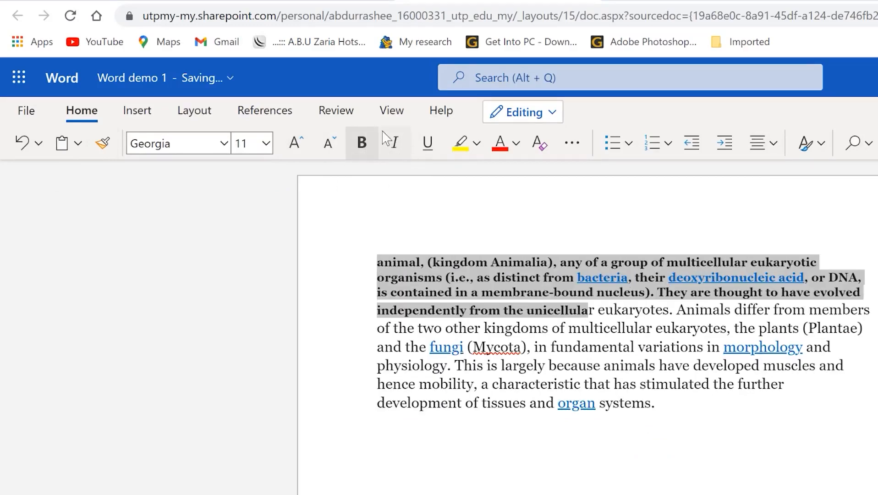
{"action": "left_click", "coordinate": [395, 145]}
{"action": "left_click", "coordinate": [427, 146]}
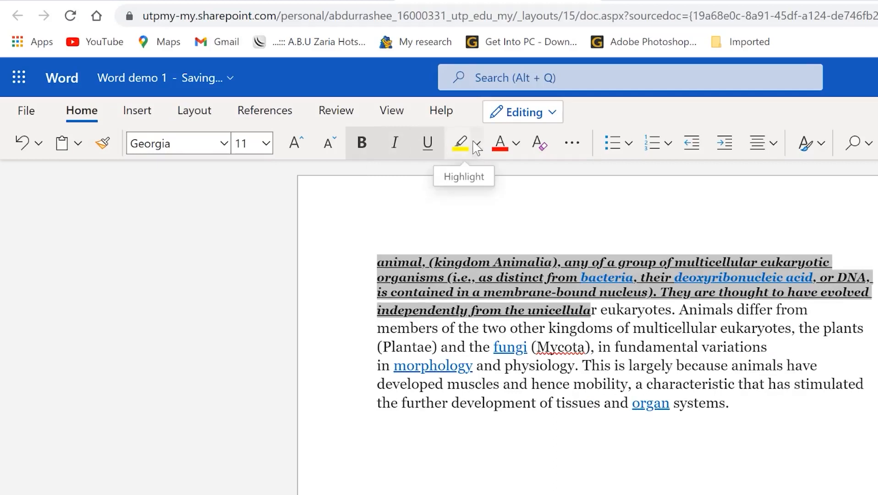
{"action": "left_click", "coordinate": [476, 146]}
{"action": "left_click", "coordinate": [460, 205]}
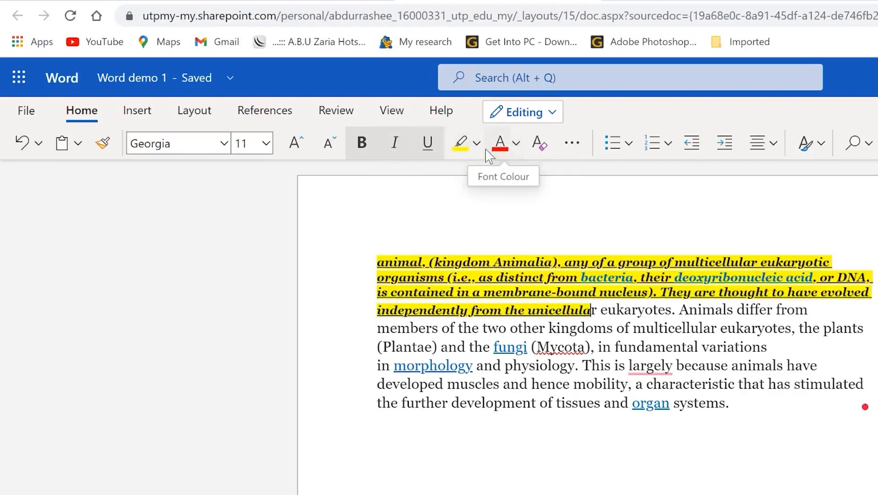
{"action": "left_click", "coordinate": [498, 150]}
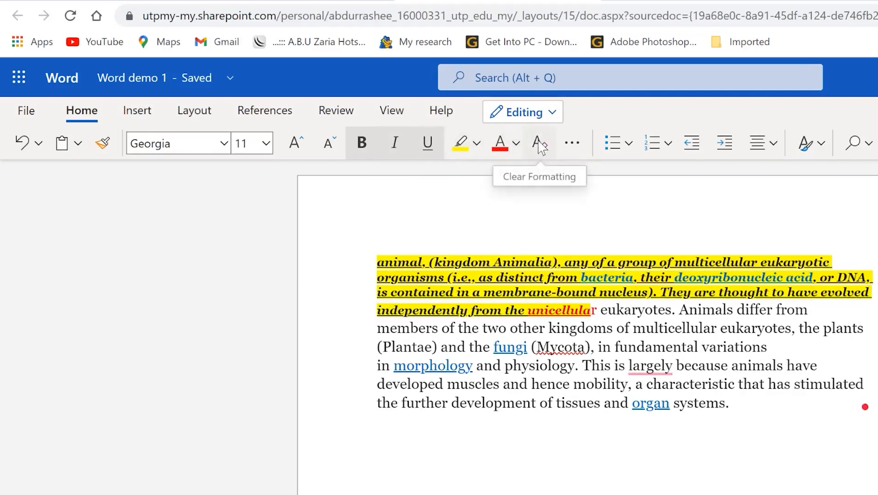
Check change-case options without applying, then select the paragraph from 'kingdom' to 'stimulated'
{"action": "left_click", "coordinate": [571, 145]}
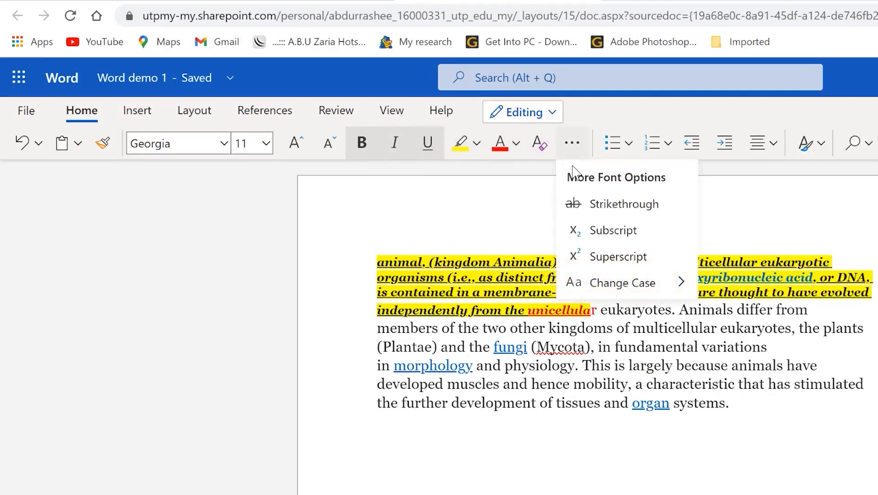
{"action": "left_click", "coordinate": [594, 290]}
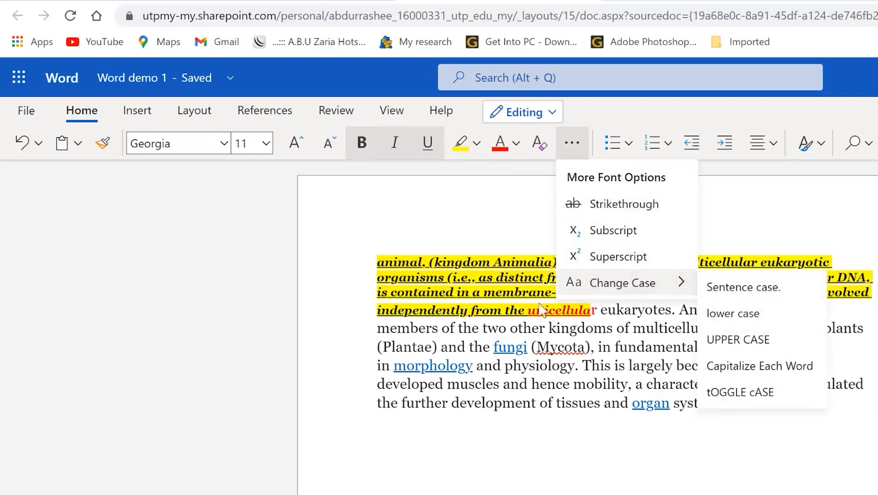
{"action": "left_click", "coordinate": [463, 237]}
{"action": "left_click", "coordinate": [717, 382]}
{"action": "left_click_drag", "start_coordinate": [805, 383], "coordinate": [463, 262]}
{"action": "left_click", "coordinate": [756, 143]}
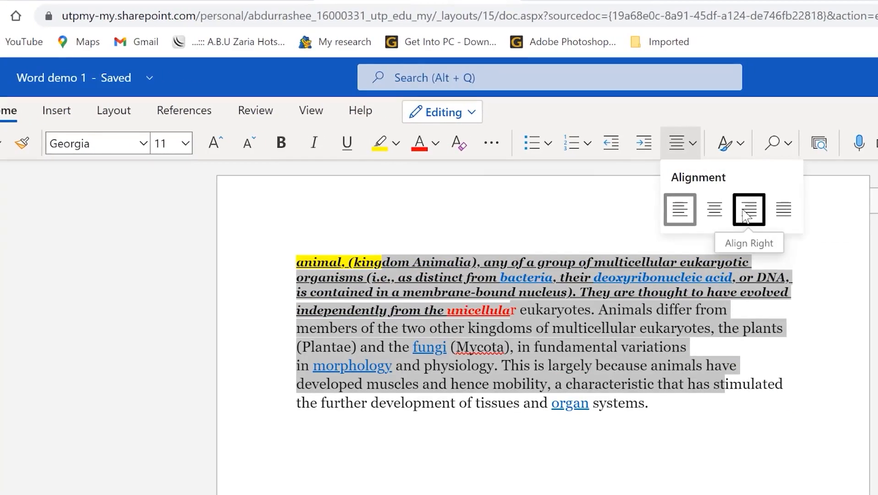
Justify the animal paragraph, then turn on voice dictation
{"action": "left_click", "coordinate": [783, 209]}
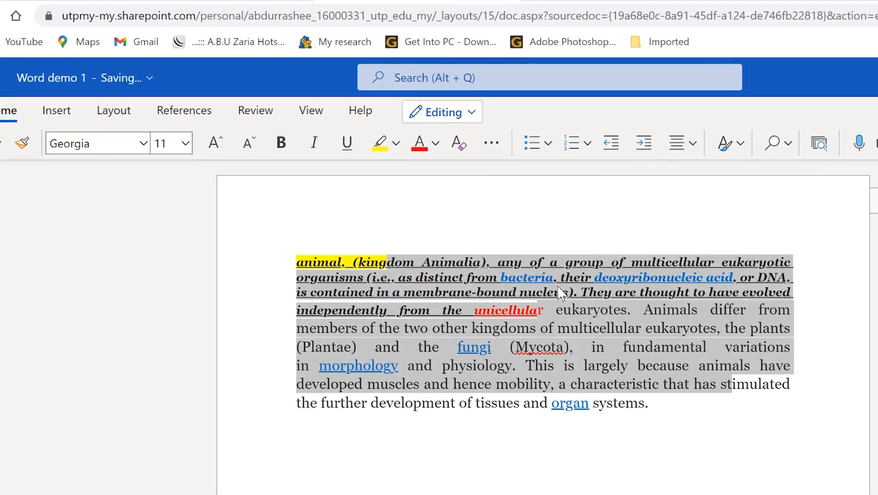
{"action": "left_click", "coordinate": [742, 144]}
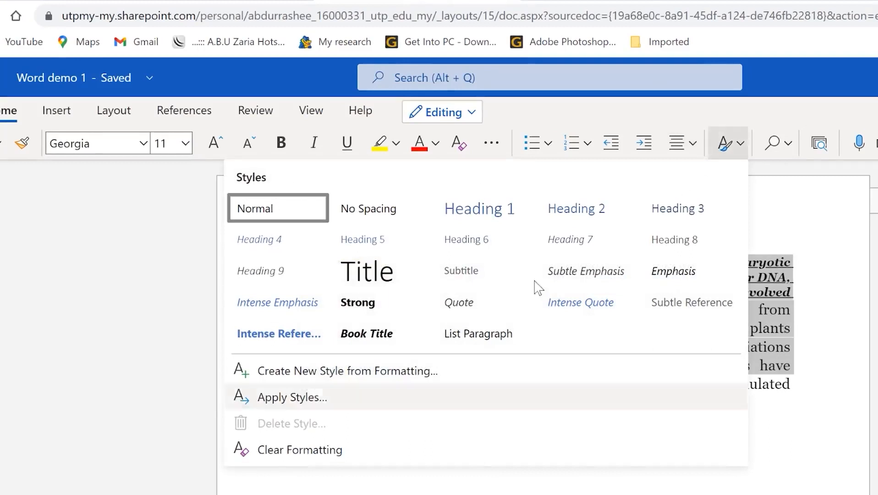
{"action": "left_click", "coordinate": [791, 142]}
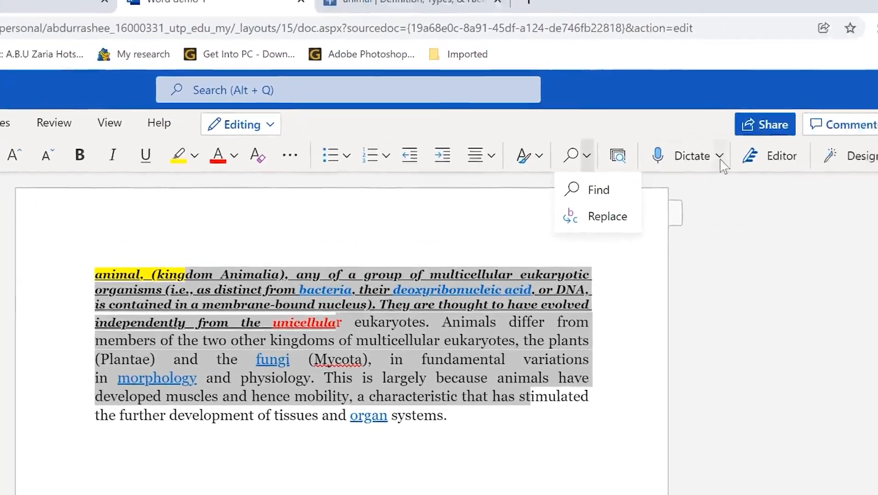
{"action": "left_click", "coordinate": [721, 156]}
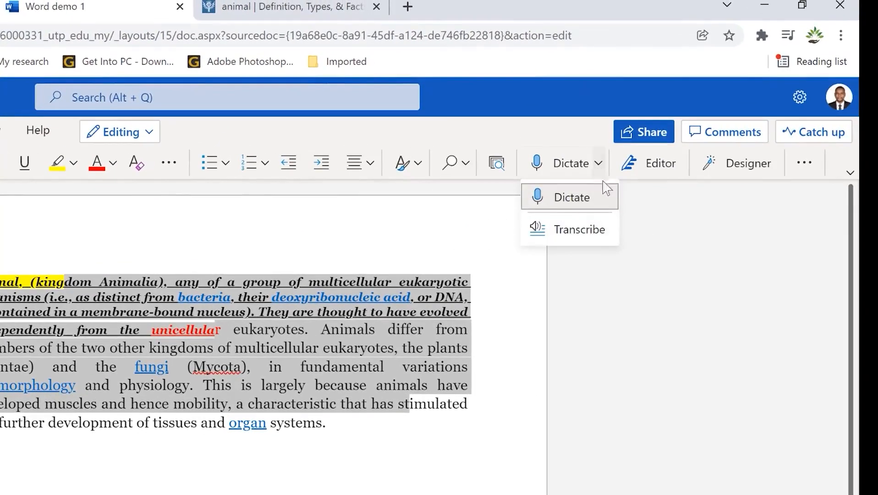
{"action": "left_click", "coordinate": [568, 207]}
{"action": "left_click", "coordinate": [594, 198]}
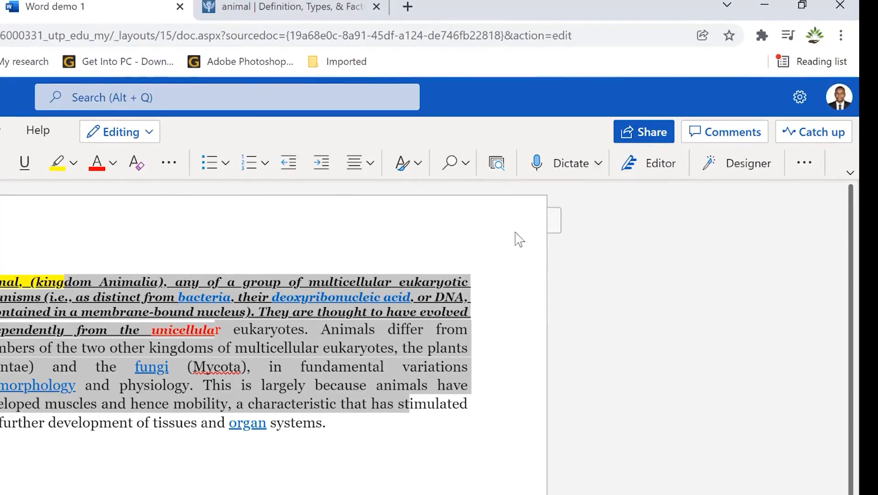
Dictate 'Hello and welcome to epic mentorship' on a new line after the paragraph
{"action": "left_click", "coordinate": [595, 166]}
{"action": "left_click", "coordinate": [549, 201]}
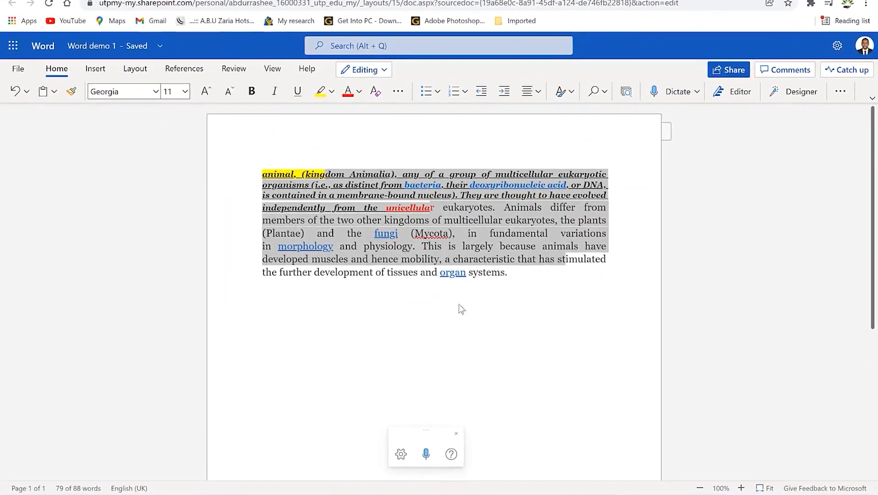
{"action": "left_click", "coordinate": [194, 67]}
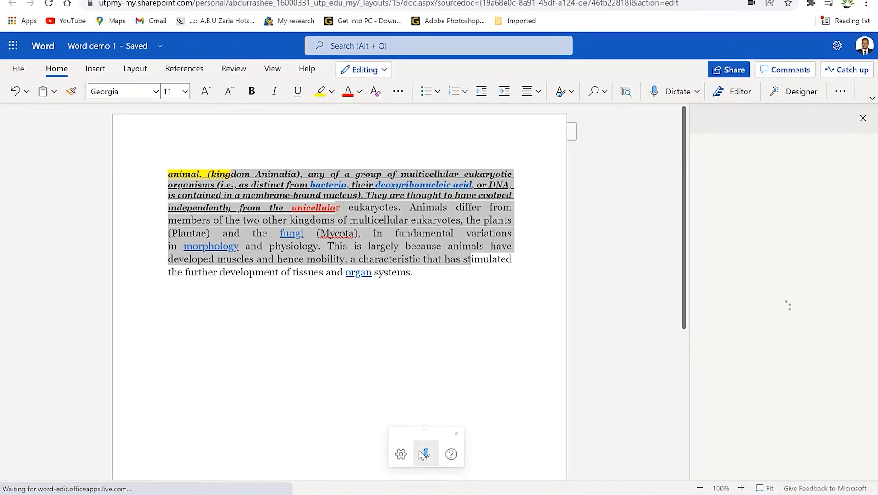
{"action": "left_click", "coordinate": [429, 272]}
{"action": "key", "text": "Return"}
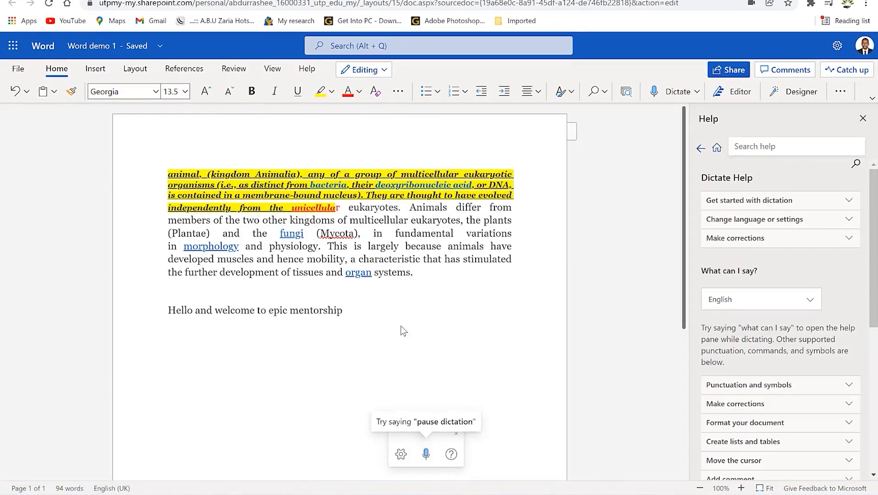
Format Painter the welcome line's plain formatting onto the first paragraph, clearing highlight, italics and underlines
{"action": "left_click_drag", "start_coordinate": [343, 313], "coordinate": [164, 301]}
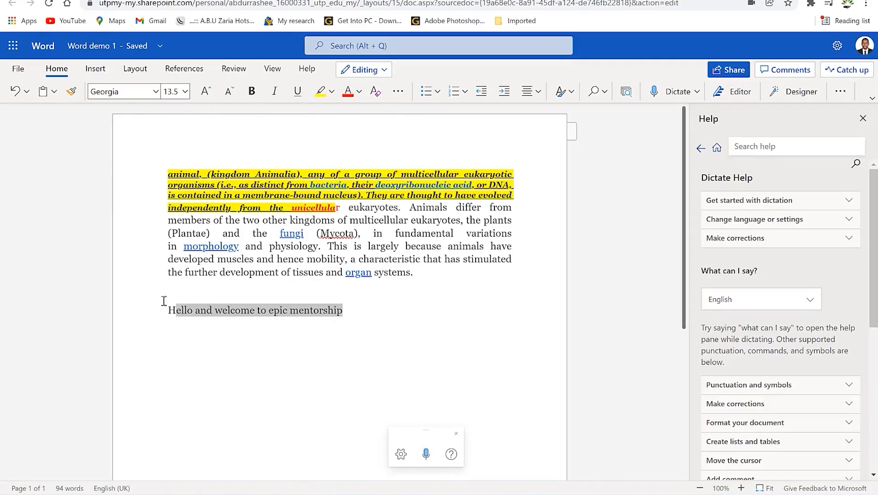
{"action": "left_click", "coordinate": [70, 99]}
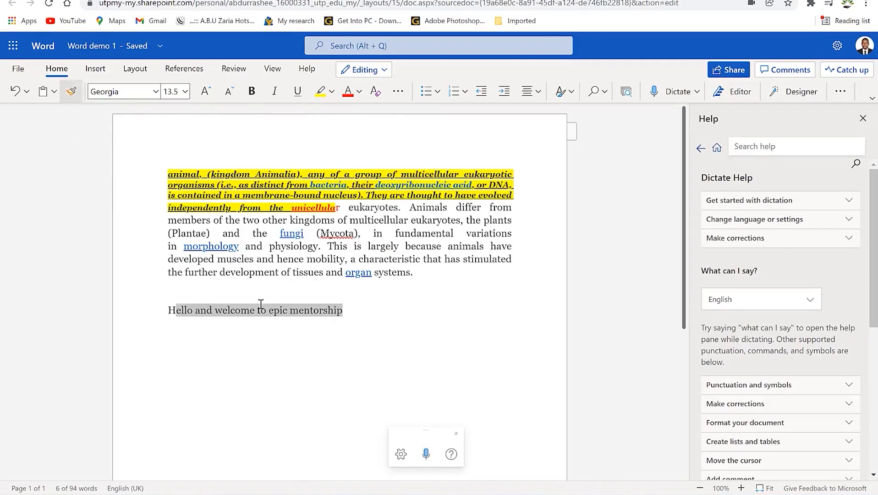
{"action": "mouse_move", "coordinate": [425, 278]}
{"action": "left_mouse_down"}
{"action": "mouse_move", "coordinate": [143, 198]}
{"action": "mouse_move", "coordinate": [166, 172]}
{"action": "left_mouse_up"}
{"action": "left_click", "coordinate": [416, 311]}
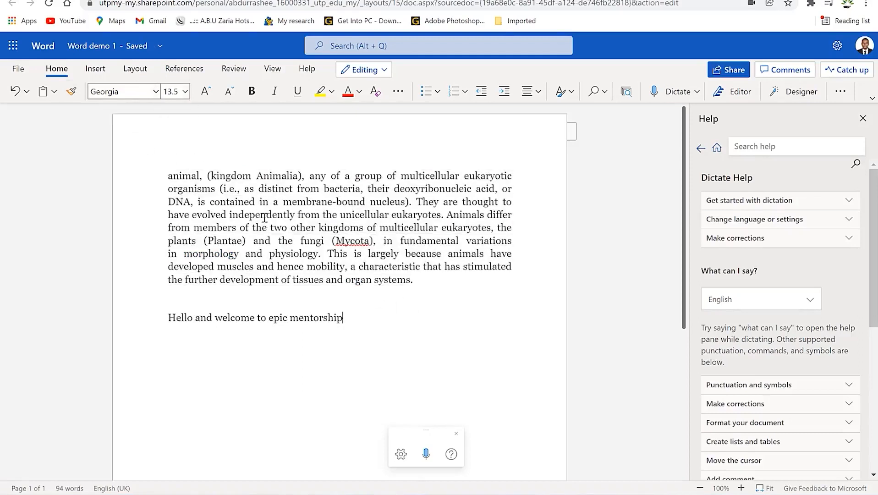
{"action": "left_click_drag", "start_coordinate": [265, 215], "coordinate": [215, 175]}
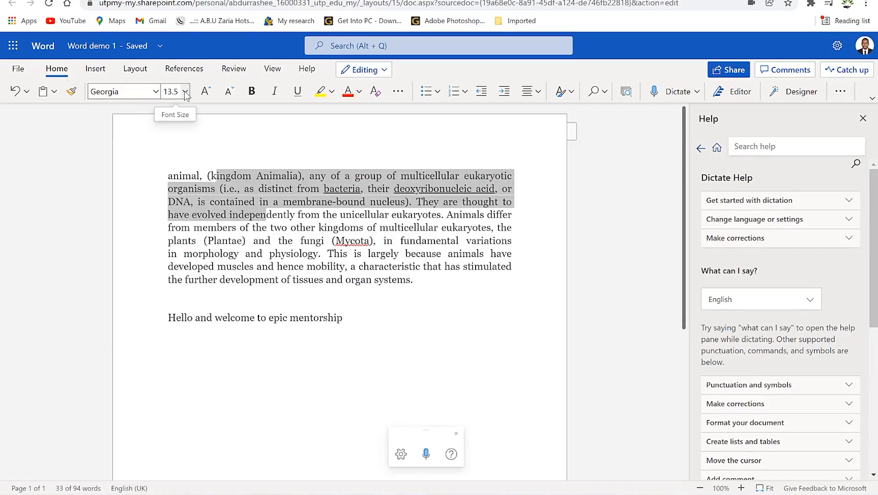
{"action": "left_click", "coordinate": [95, 68]}
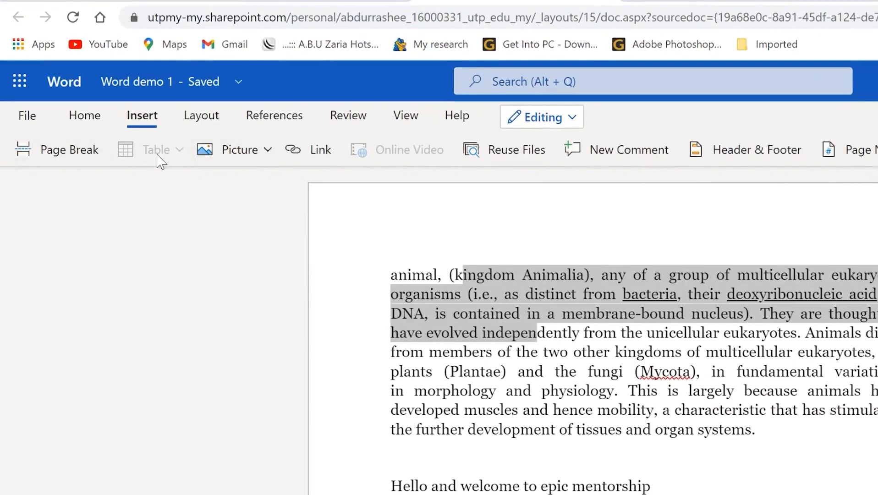
Insert a 4 by 4 table below the paragraph
{"action": "left_click", "coordinate": [523, 444]}
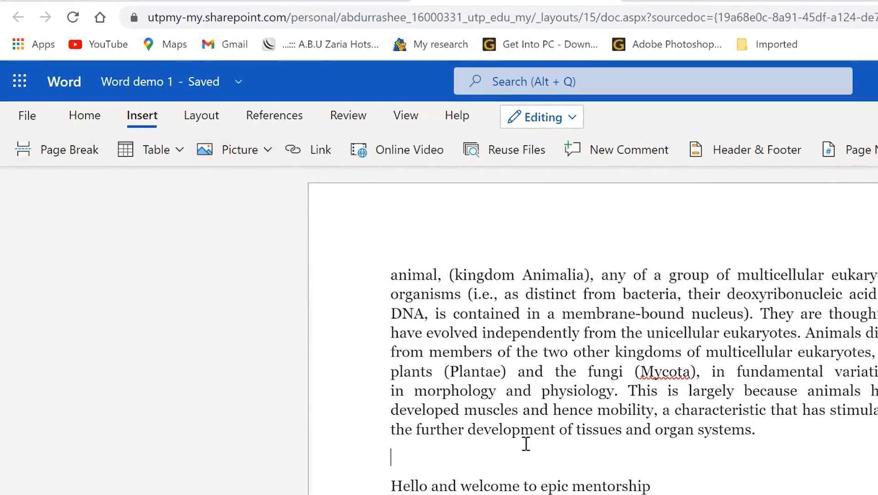
{"action": "left_click", "coordinate": [182, 150]}
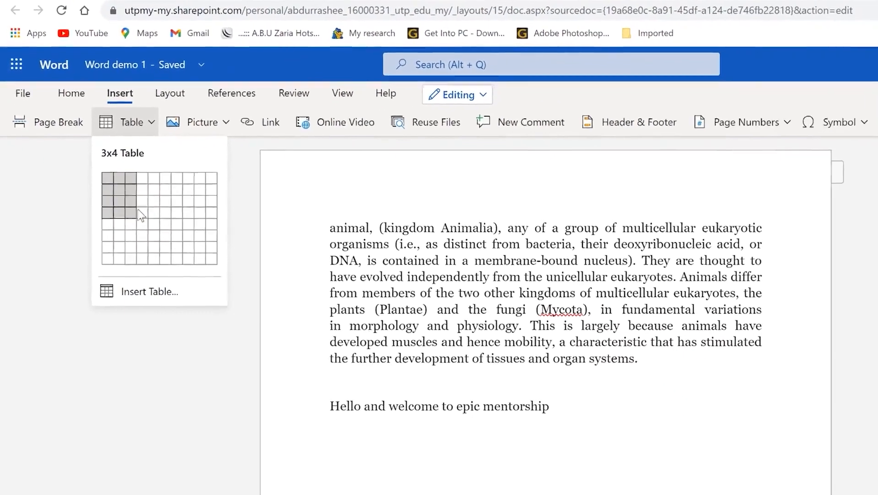
{"action": "left_click", "coordinate": [162, 241]}
{"action": "left_click", "coordinate": [208, 121]}
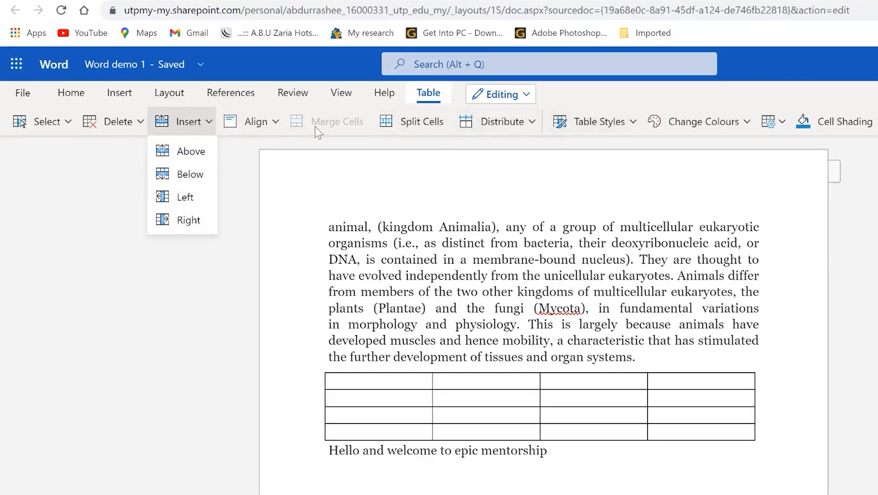
{"action": "left_click", "coordinate": [271, 122]}
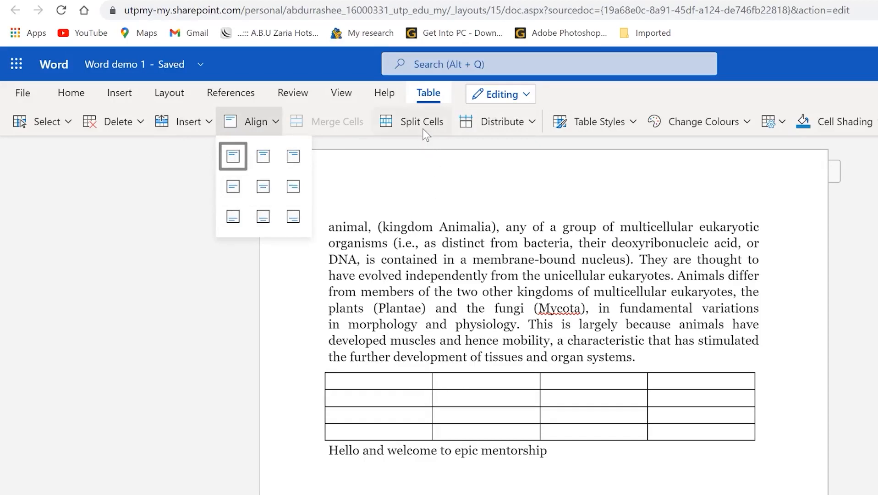
Split the table's first cell into two columns
{"action": "left_click", "coordinate": [378, 377]}
{"action": "left_click", "coordinate": [394, 129]}
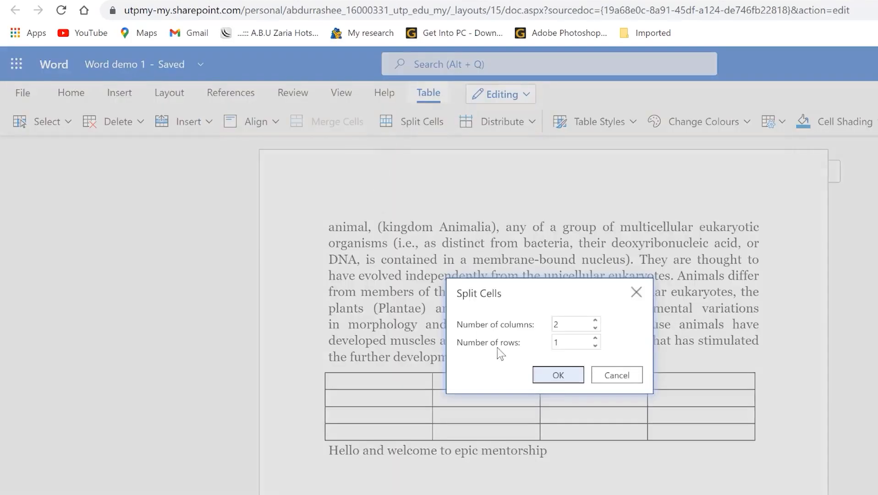
{"action": "left_click", "coordinate": [559, 374]}
Apply a blue grid table style to the table
{"action": "left_click", "coordinate": [531, 123]}
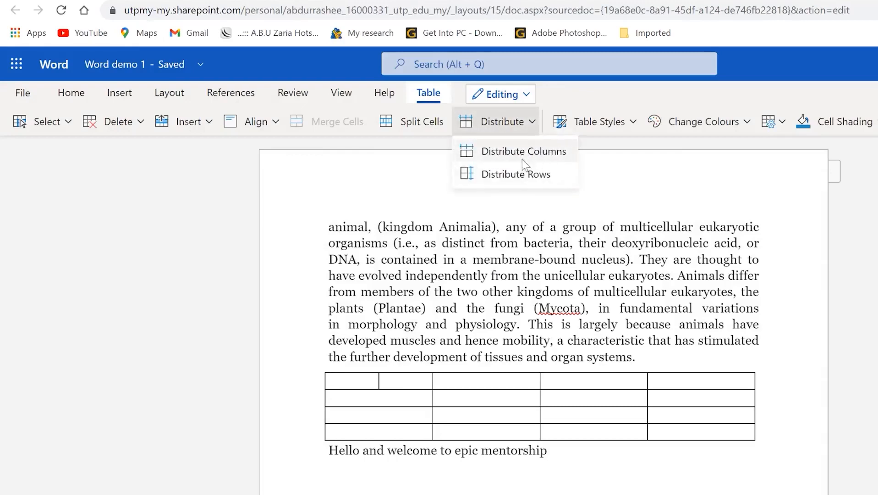
{"action": "left_click", "coordinate": [632, 125]}
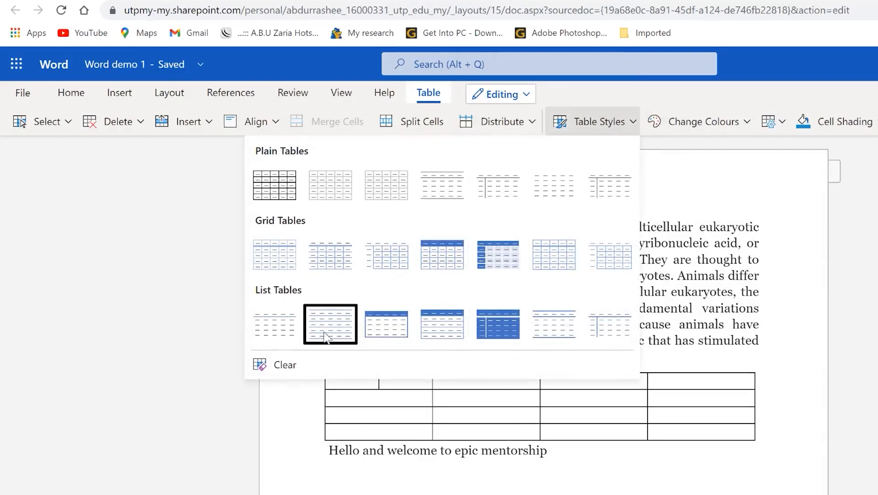
{"action": "left_click", "coordinate": [503, 268]}
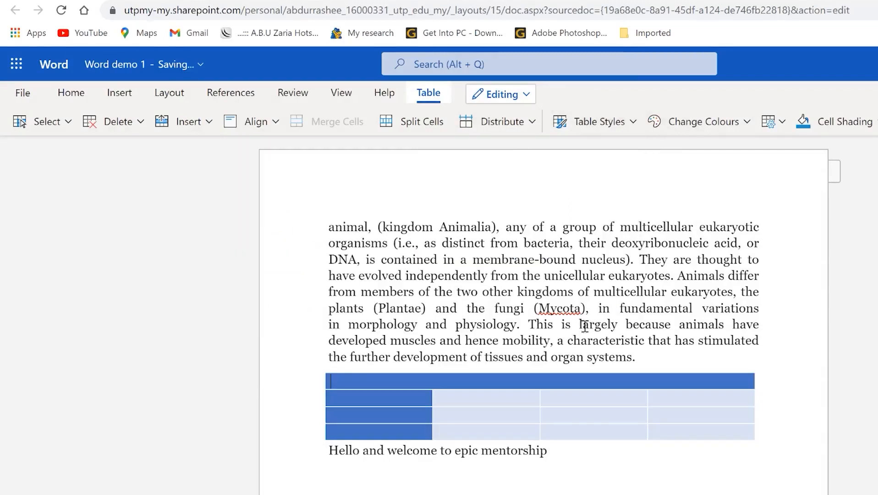
{"action": "left_click", "coordinate": [687, 451]}
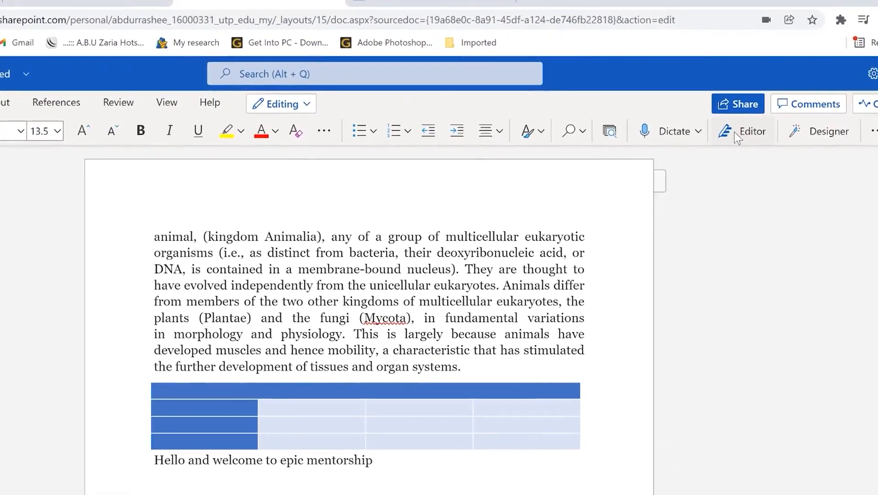
{"action": "left_click", "coordinate": [822, 137]}
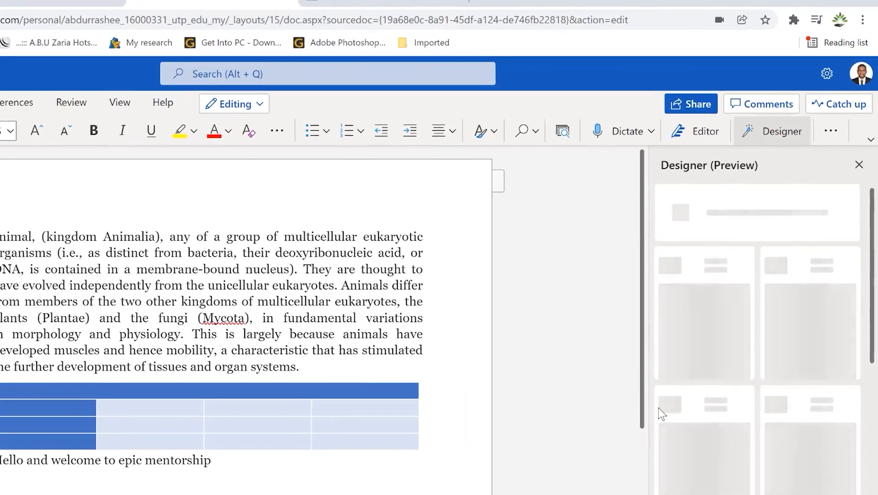
{"action": "left_click", "coordinate": [752, 139]}
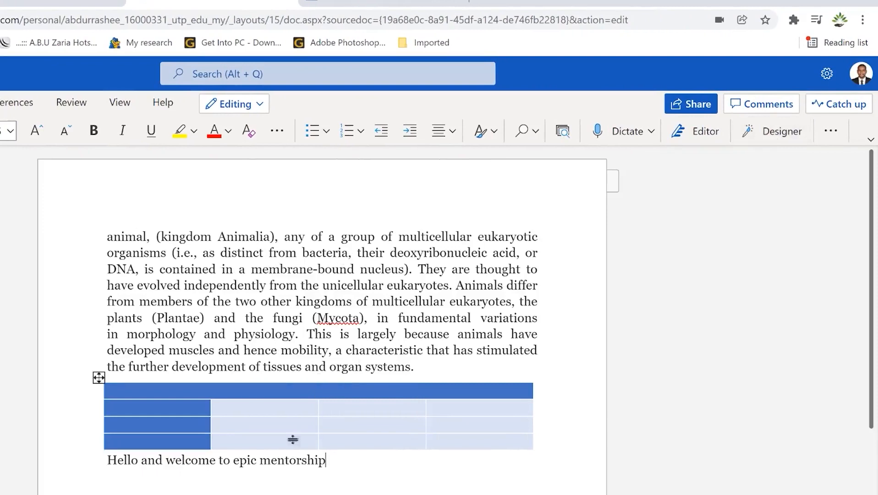
{"action": "left_click", "coordinate": [844, 134]}
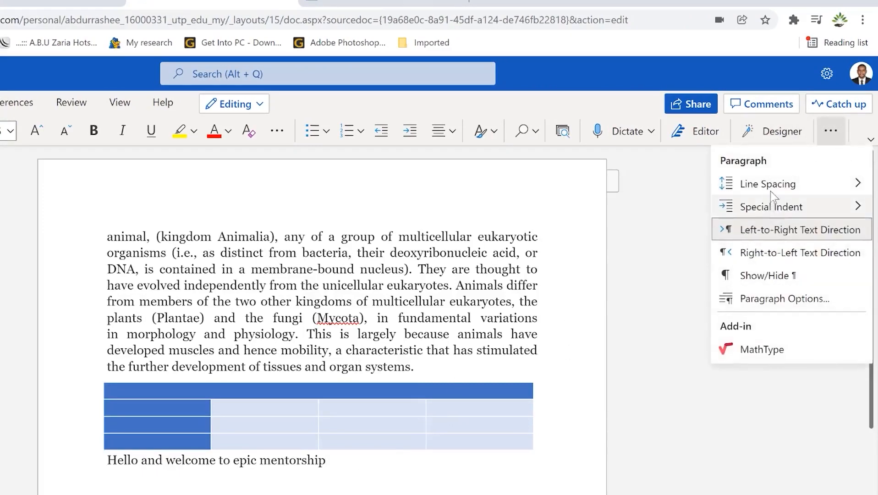
{"action": "mouse_move", "coordinate": [771, 188]}
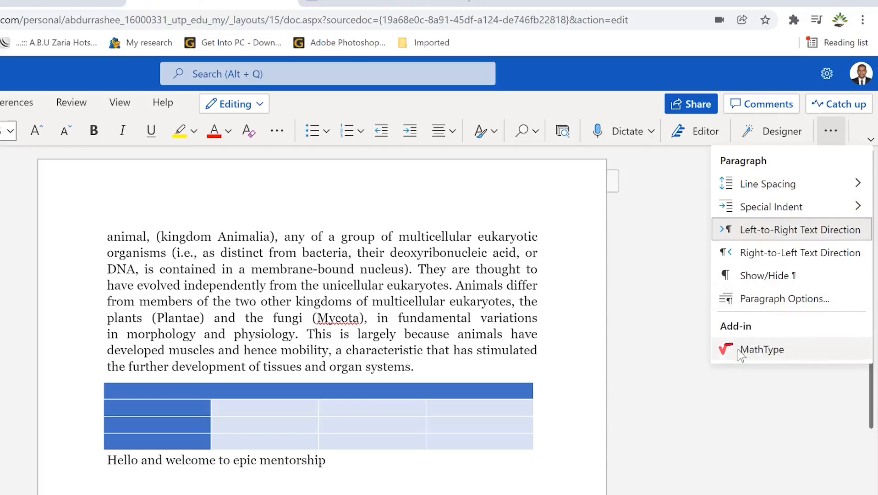
{"action": "left_click", "coordinate": [664, 297]}
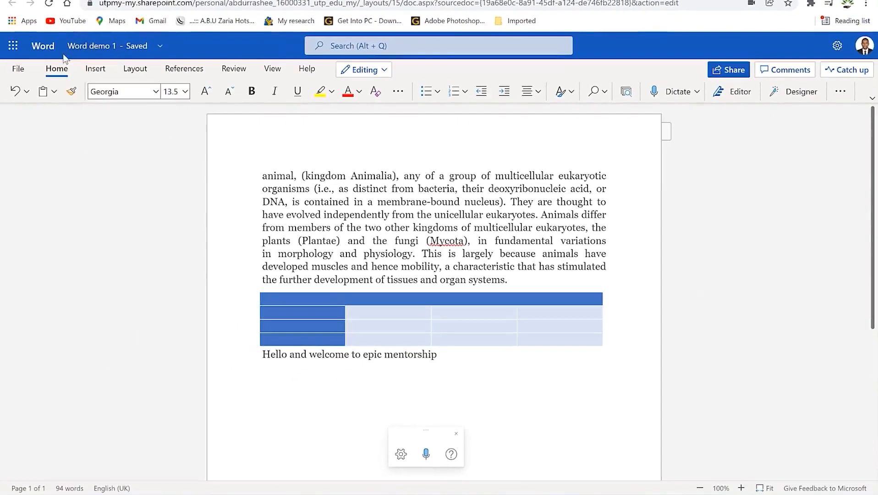
Insert the Bing picture of two giraffes found by searching 'animals'
{"action": "left_click", "coordinate": [10, 83]}
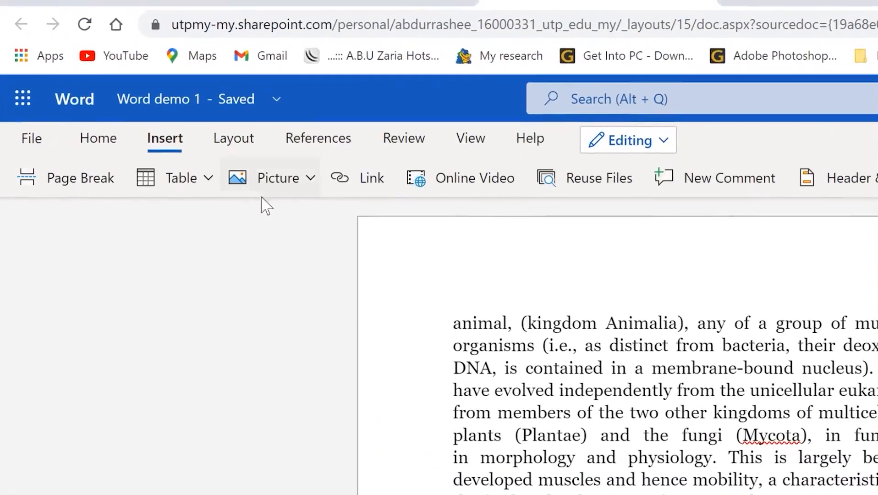
{"action": "left_click", "coordinate": [307, 178]}
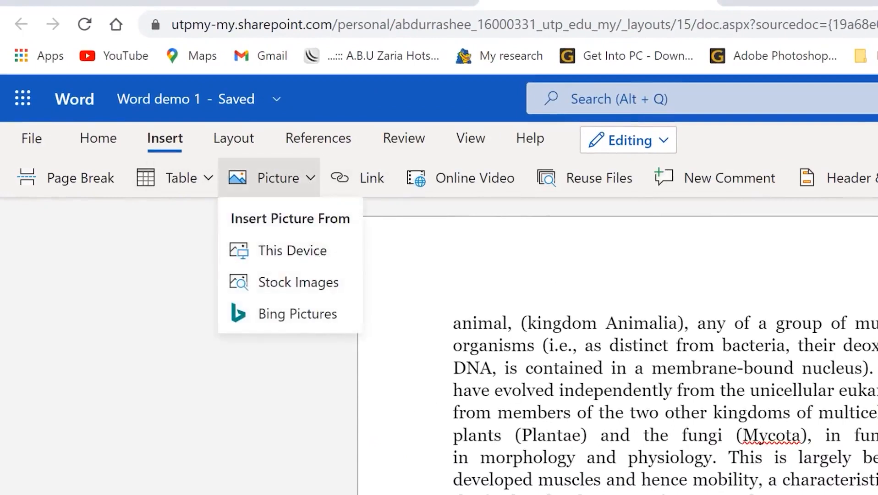
{"action": "key", "text": "Escape"}
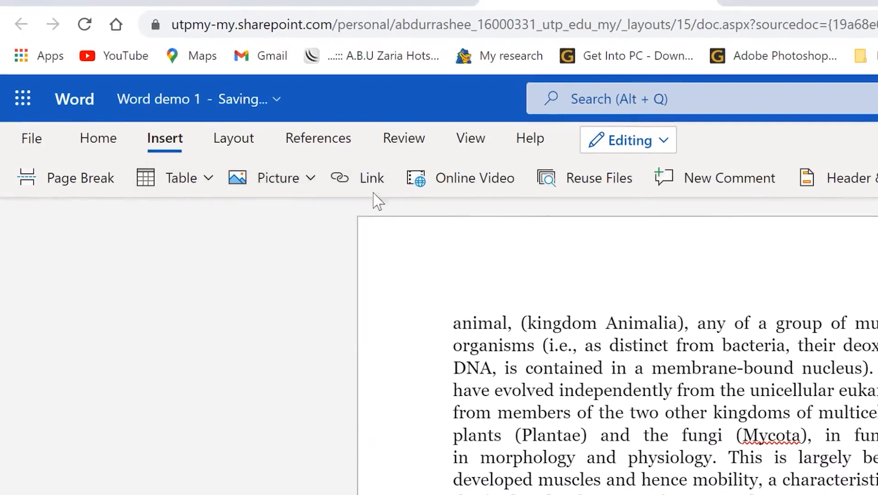
{"action": "left_click", "coordinate": [310, 178]}
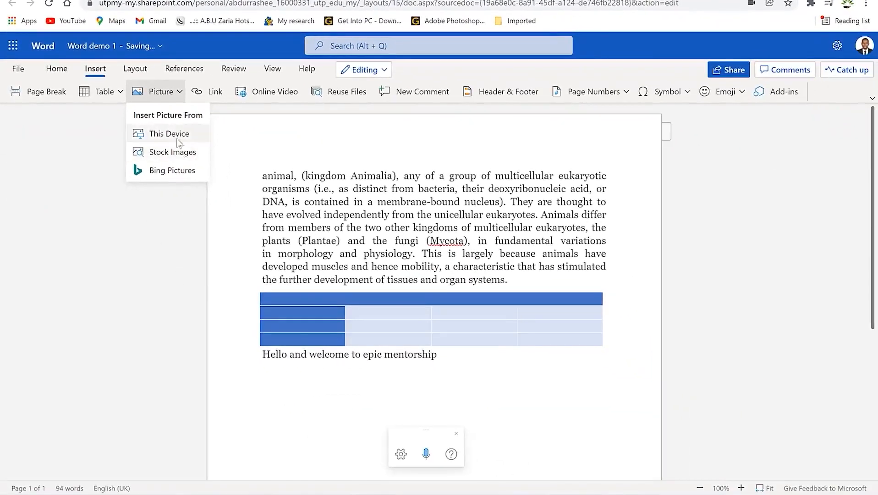
{"action": "left_click", "coordinate": [181, 173]}
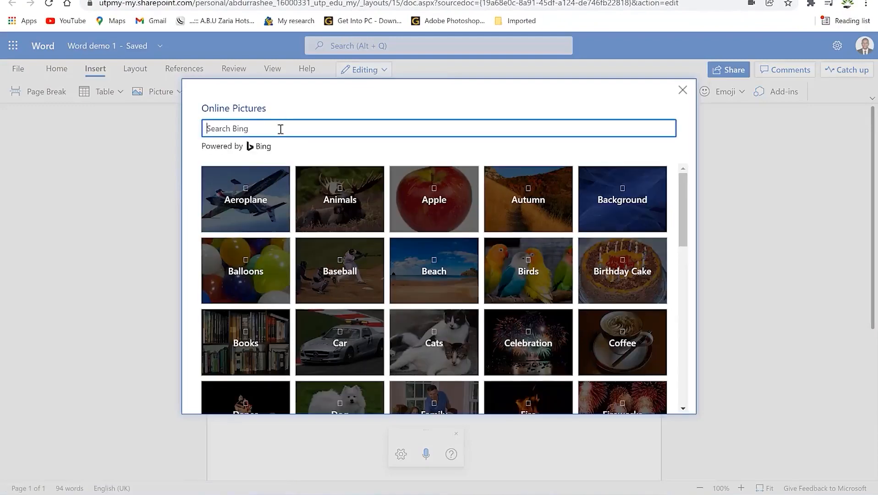
{"action": "type", "text": "animals"}
{"action": "key", "text": "Return"}
{"action": "left_click", "coordinate": [255, 238]}
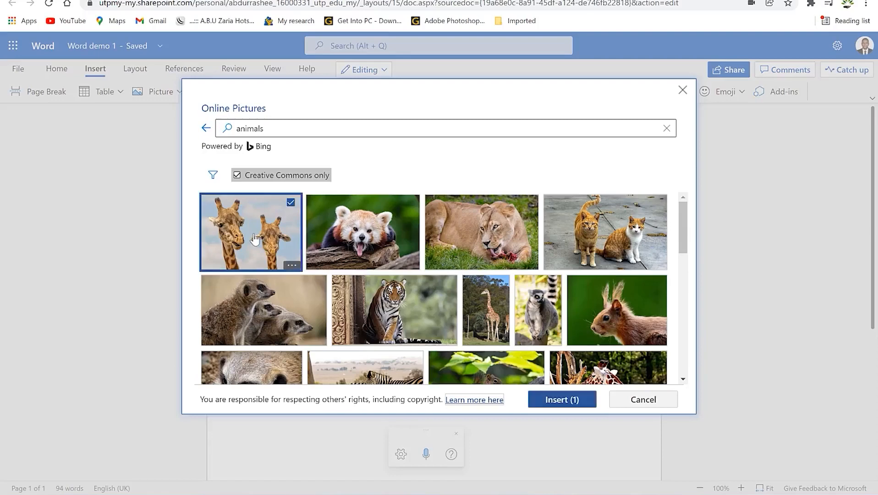
{"action": "left_click", "coordinate": [564, 399]}
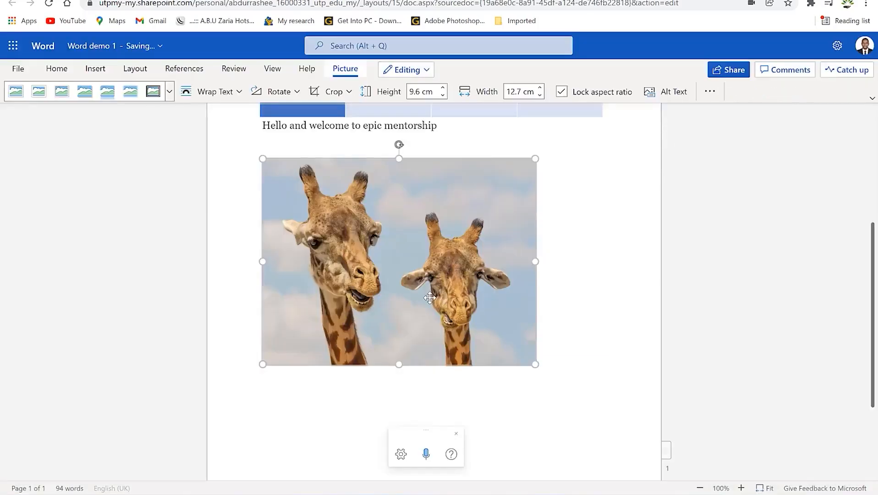
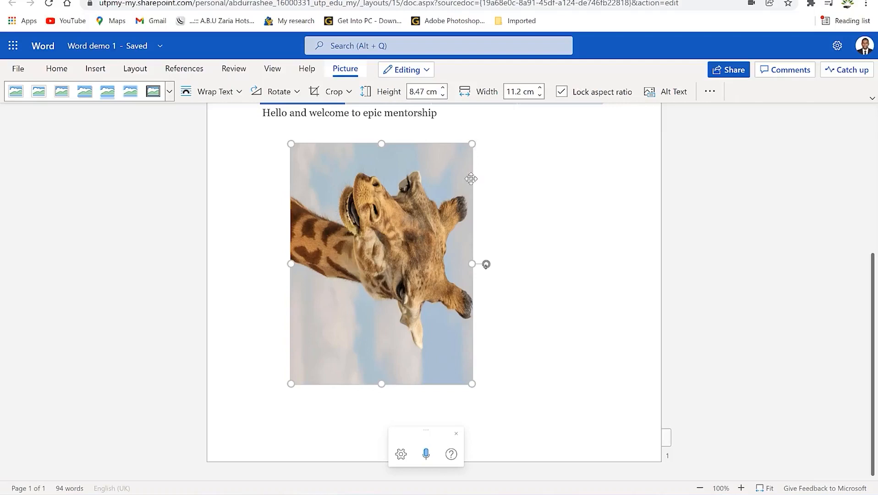
Rotate the sideways giraffe photo so it stands nearly upright under the welcome sentence
{"action": "left_click_drag", "start_coordinate": [486, 264], "coordinate": [426, 198]}
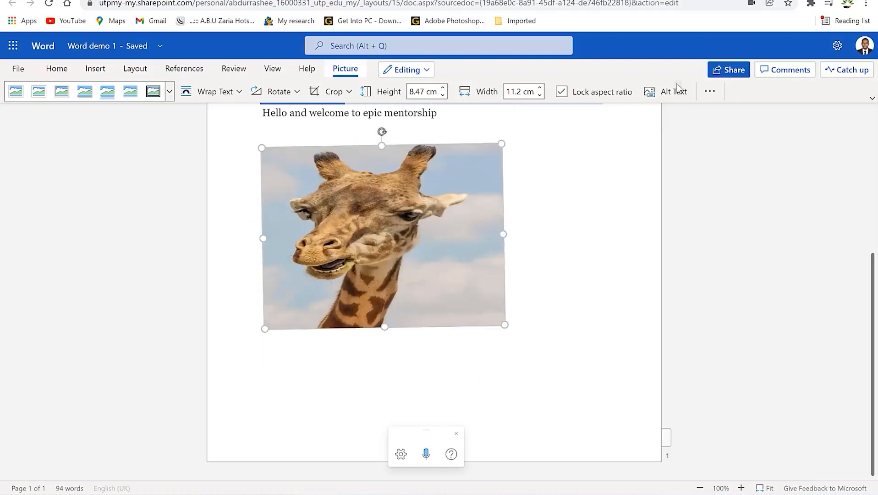
{"action": "left_click", "coordinate": [709, 92]}
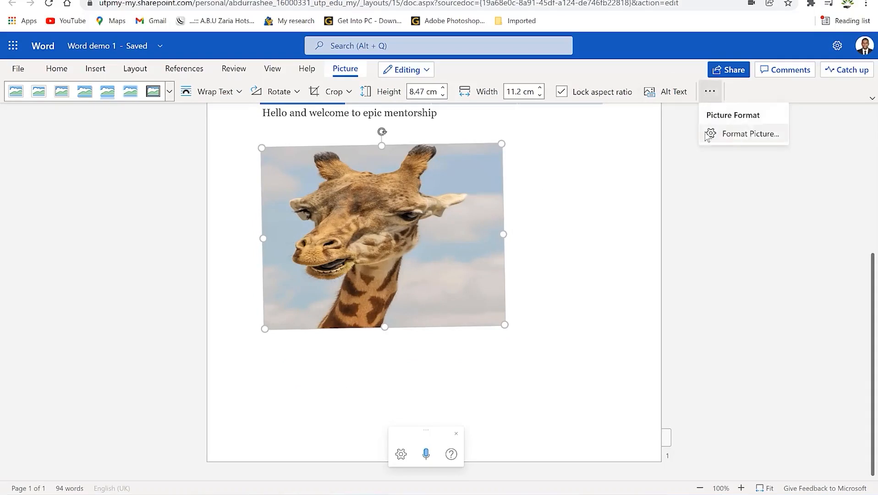
{"action": "left_click", "coordinate": [269, 106]}
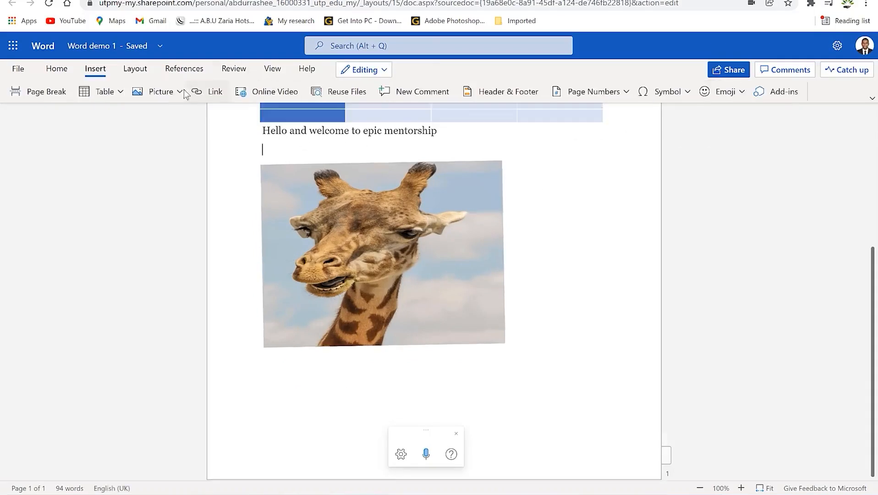
Start a new hyperlink with 'Welcome' as its display text
{"action": "left_click", "coordinate": [215, 93]}
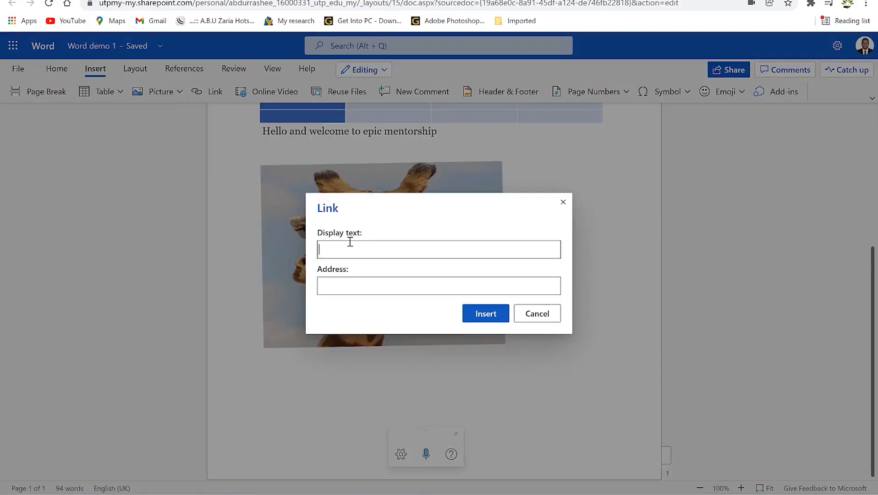
{"action": "type", "text": "Welcome"}
{"action": "left_click", "coordinate": [349, 287]}
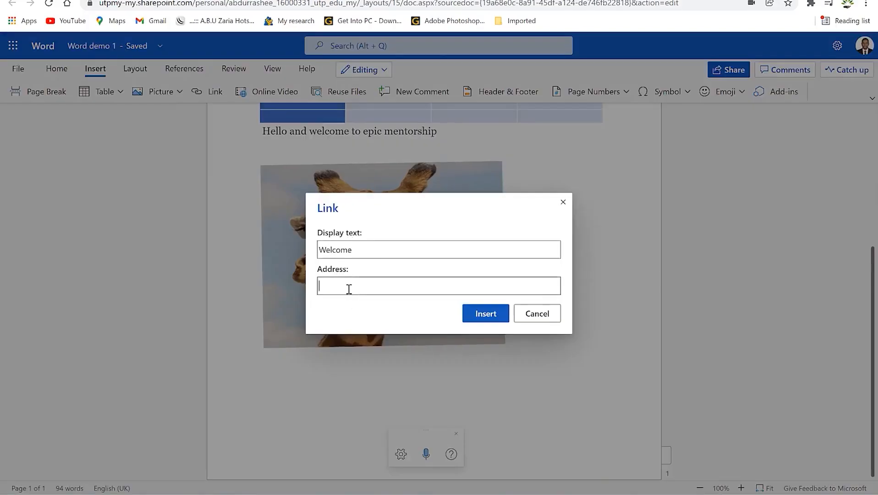
Copy the Britannica animal article URL and paste it as the link address, inserting the link
{"action": "left_click", "coordinate": [357, 1]}
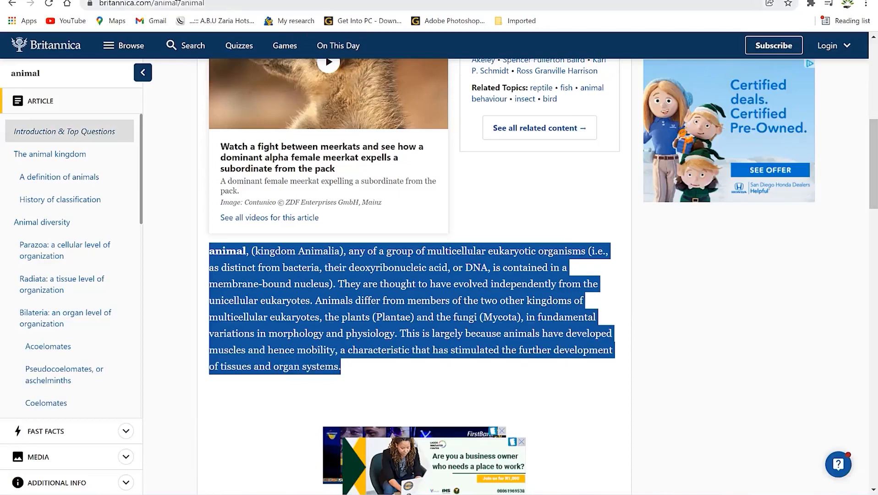
{"action": "left_click", "coordinate": [180, 3]}
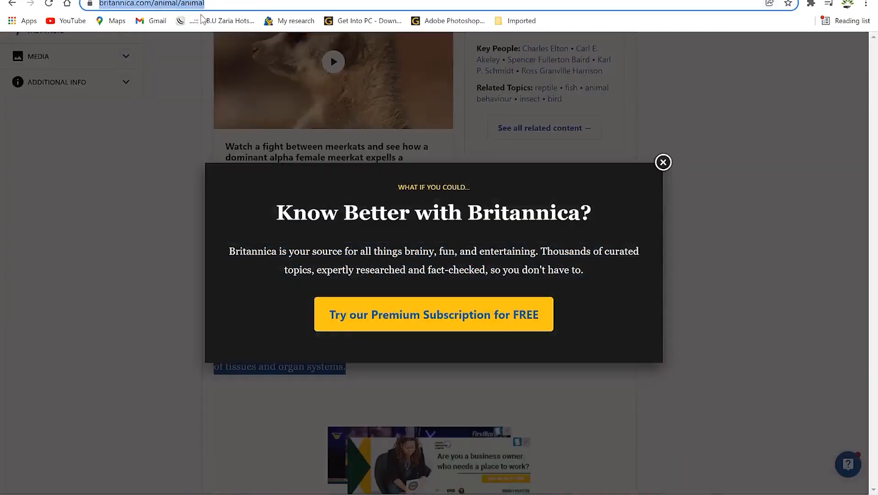
{"action": "right_click", "coordinate": [188, 8]}
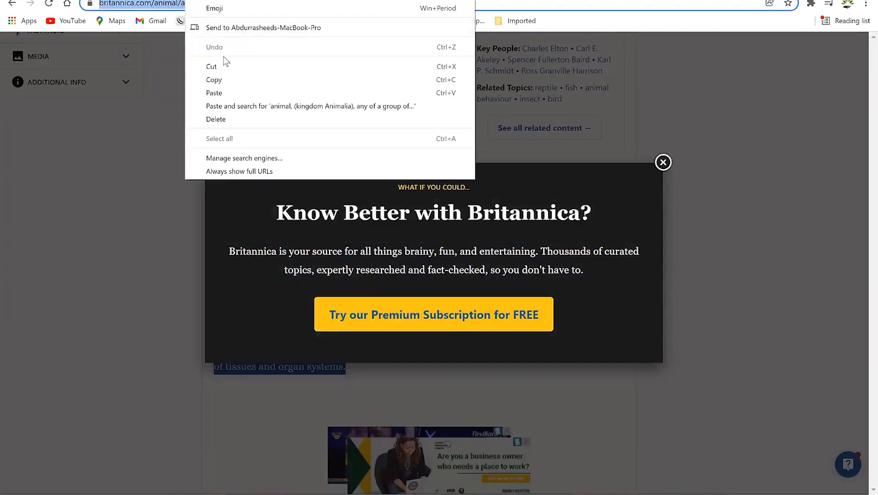
{"action": "left_click", "coordinate": [222, 82]}
{"action": "left_click", "coordinate": [184, 0]}
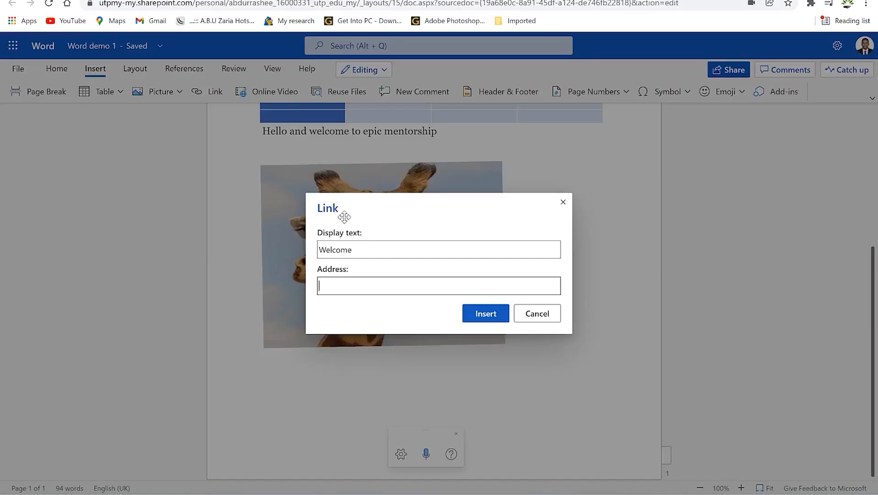
{"action": "key", "text": "ctrl+v"}
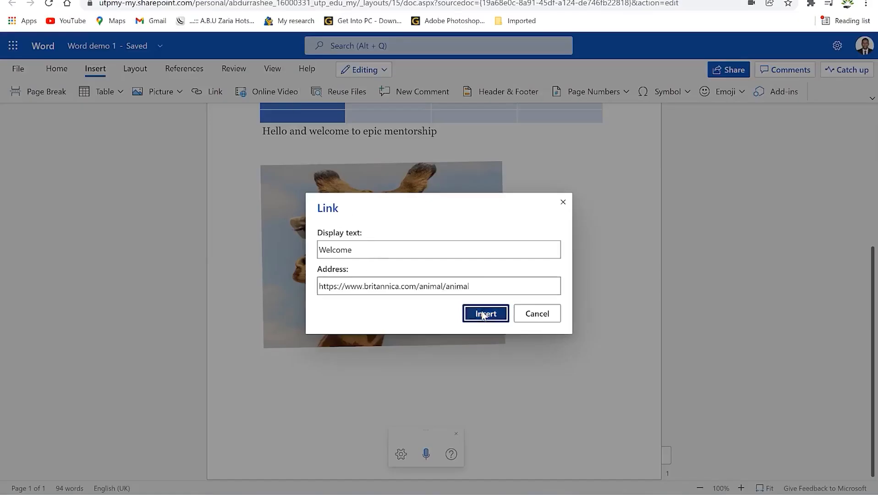
{"action": "left_click", "coordinate": [485, 313]}
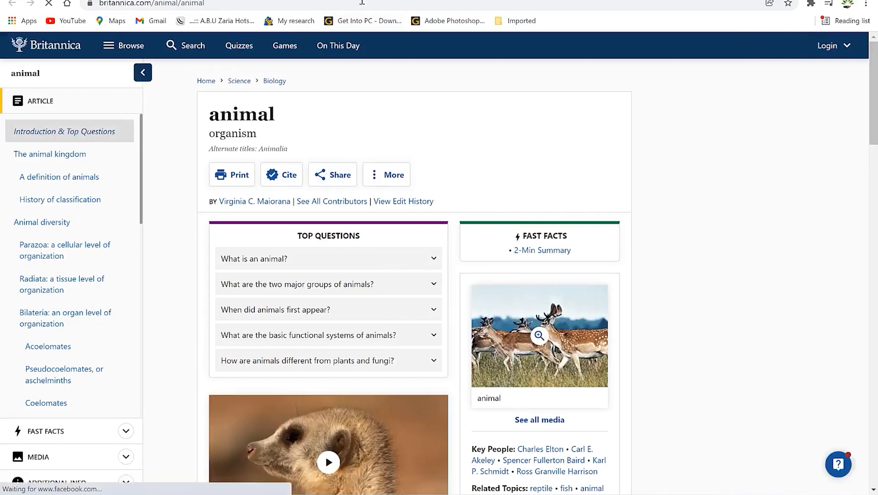
{"action": "left_click", "coordinate": [323, 0]}
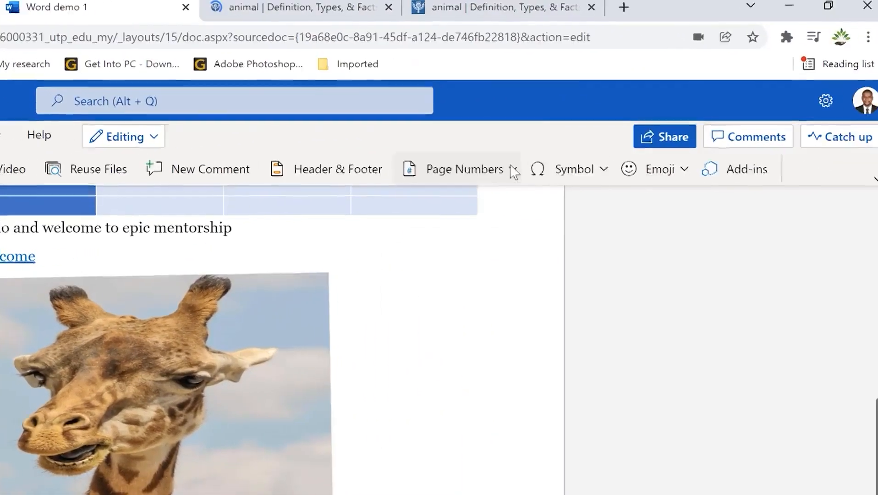
Browse the Page Numbers, Symbol and Emoji options without inserting anything
{"action": "left_click", "coordinate": [877, 150]}
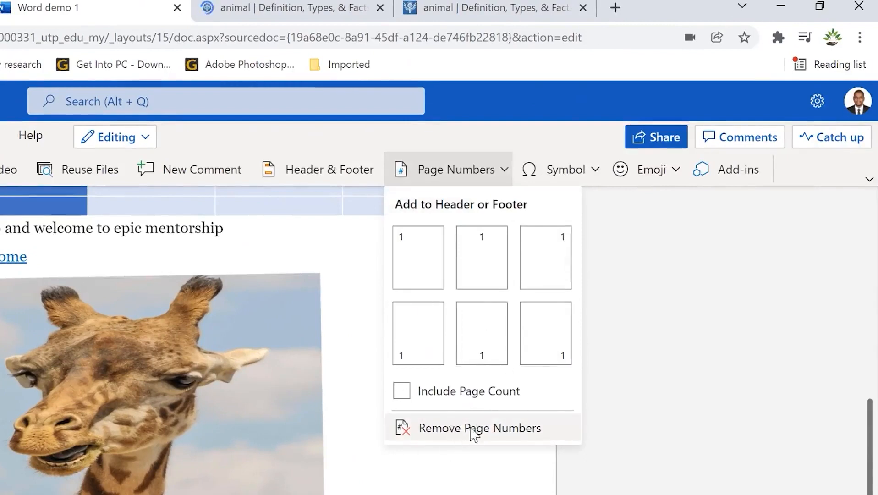
{"action": "left_click", "coordinate": [596, 170]}
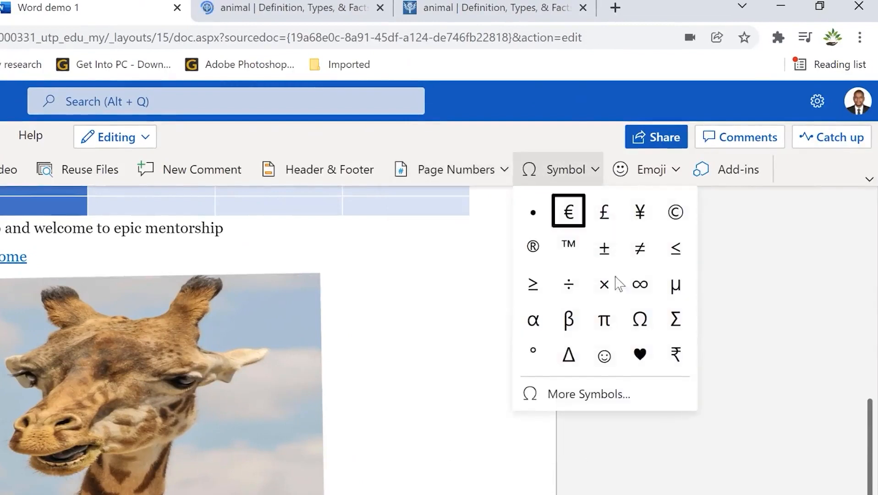
{"action": "left_click", "coordinate": [607, 397]}
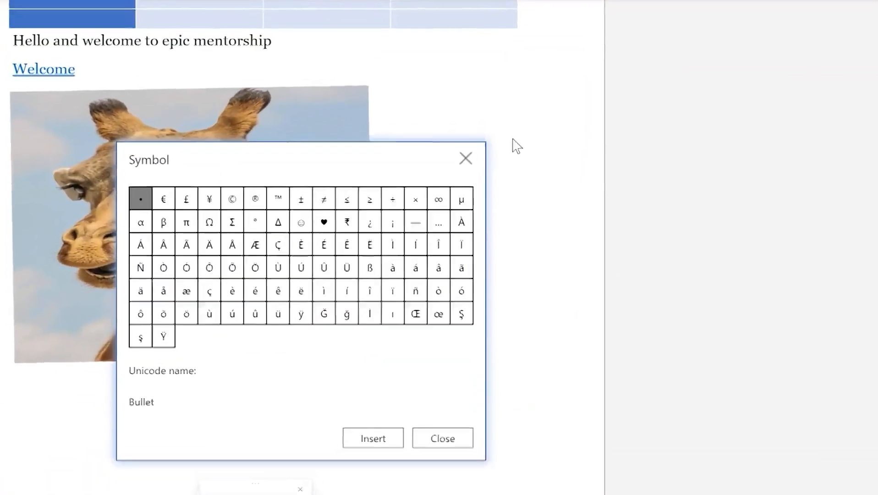
{"action": "left_click", "coordinate": [468, 152]}
{"action": "left_click", "coordinate": [733, 91]}
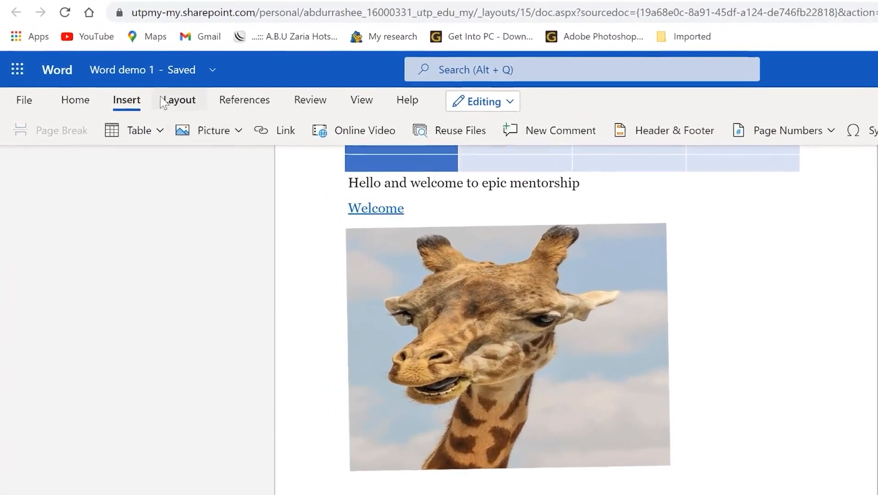
Switch the page orientation to Landscape from the Layout options
{"action": "left_click", "coordinate": [135, 68]}
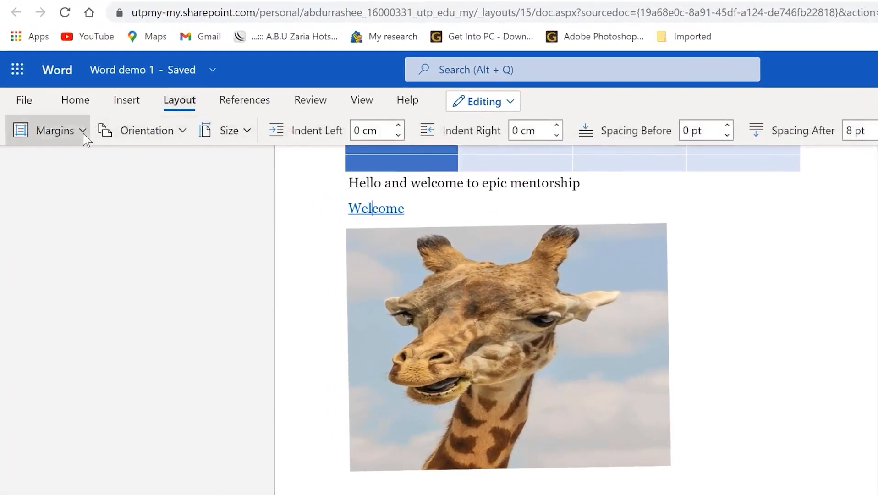
{"action": "left_click", "coordinate": [83, 132]}
{"action": "left_click", "coordinate": [165, 118]}
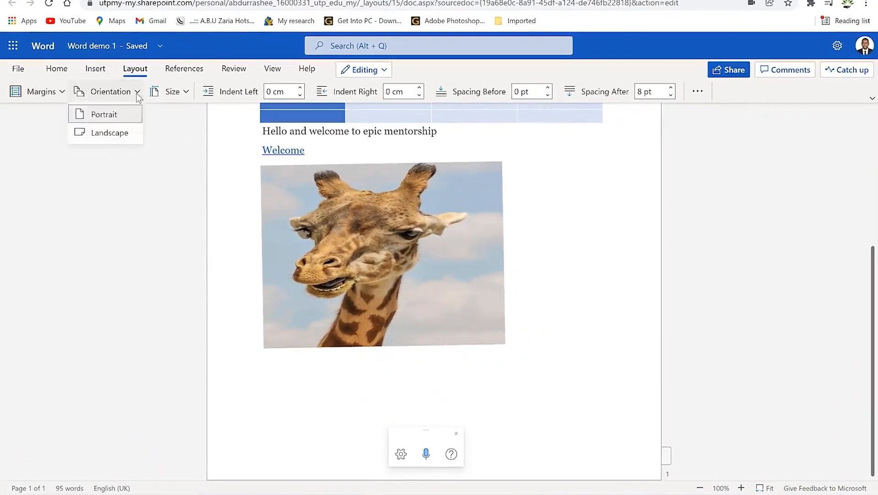
{"action": "left_click", "coordinate": [98, 134]}
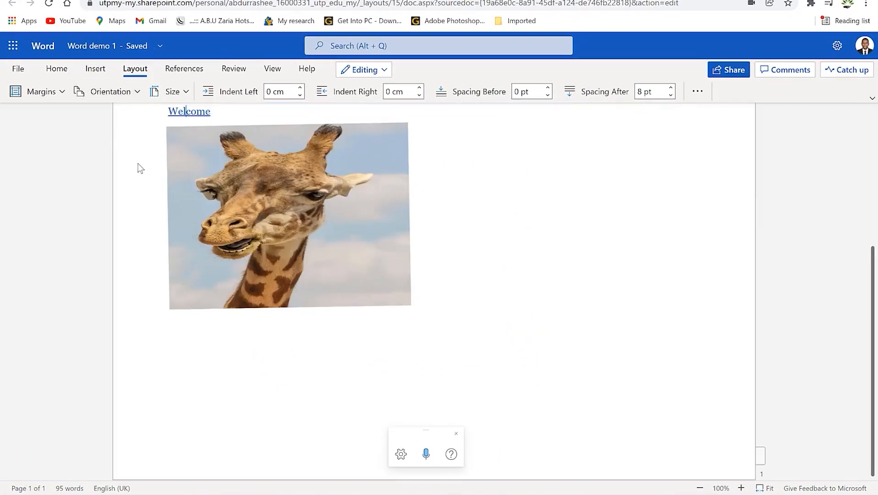
Glance at the paper sizes, the References table of contents options and the Review tools
{"action": "left_click", "coordinate": [185, 94]}
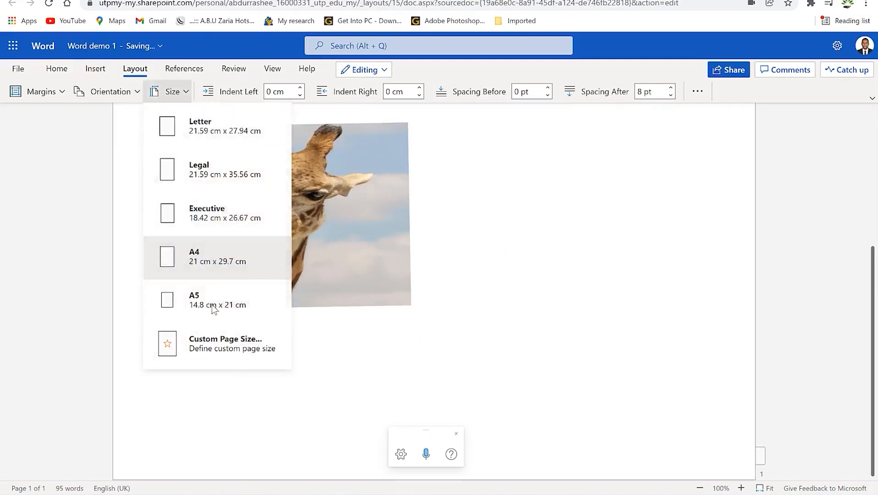
{"action": "left_click", "coordinate": [180, 72]}
{"action": "left_click", "coordinate": [133, 72]}
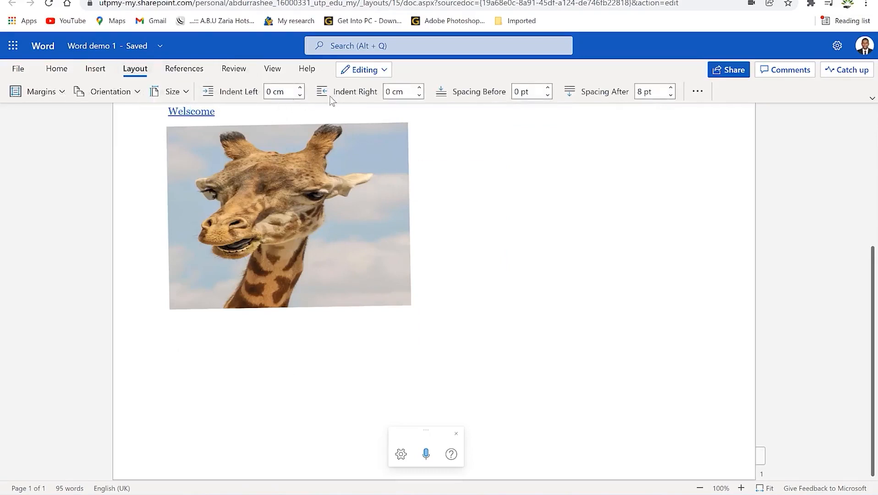
{"action": "left_click", "coordinate": [188, 70]}
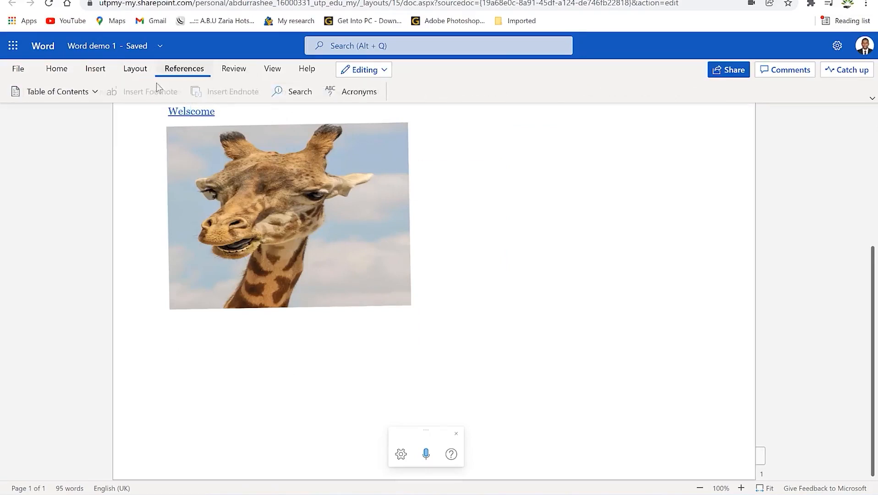
{"action": "left_click", "coordinate": [95, 91]}
{"action": "left_click", "coordinate": [97, 89]}
{"action": "left_click", "coordinate": [234, 69]}
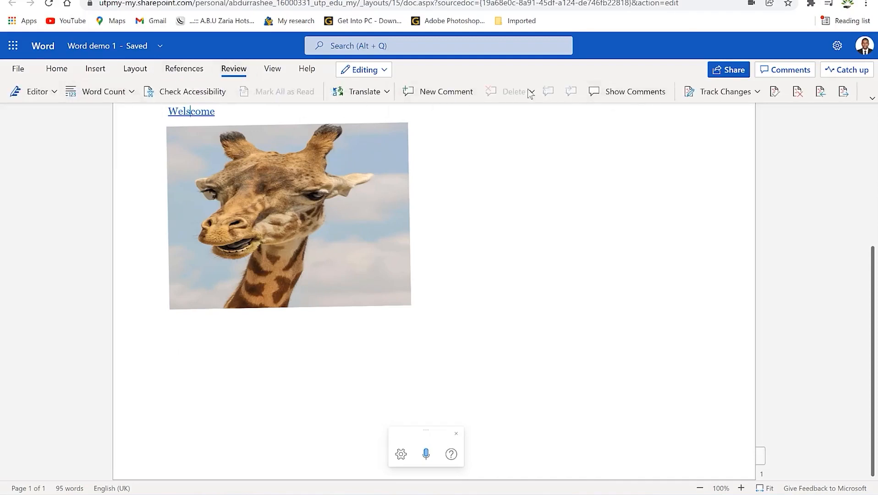
Turn on the horizontal Ruler from the View tab, then look at the Help options
{"action": "left_click", "coordinate": [433, 91]}
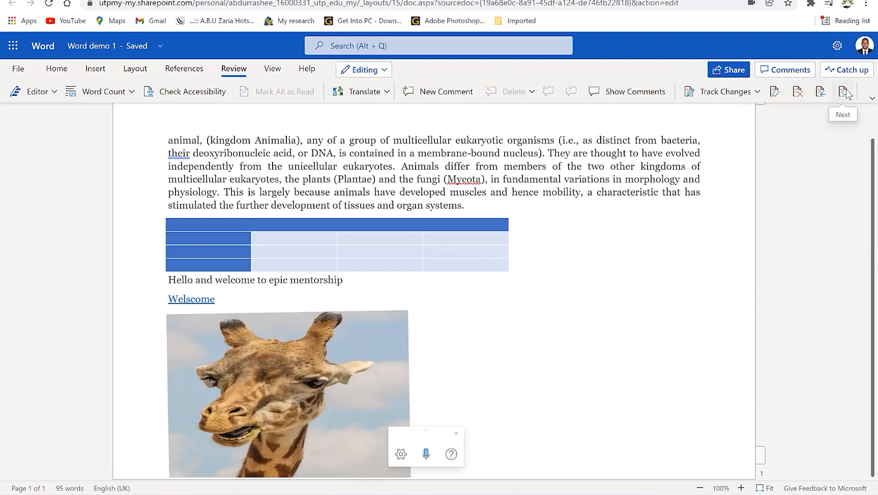
{"action": "left_click", "coordinate": [273, 70]}
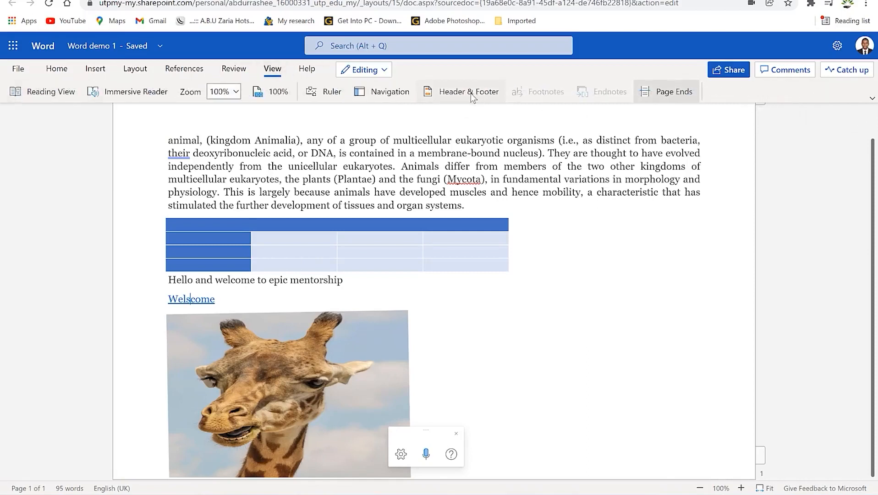
{"action": "left_click", "coordinate": [333, 96]}
{"action": "left_click", "coordinate": [337, 94]}
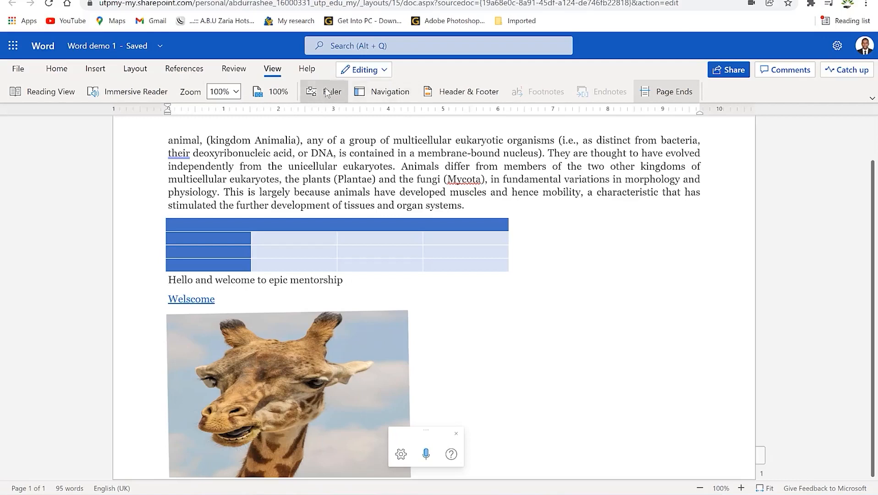
{"action": "left_click", "coordinate": [333, 94]}
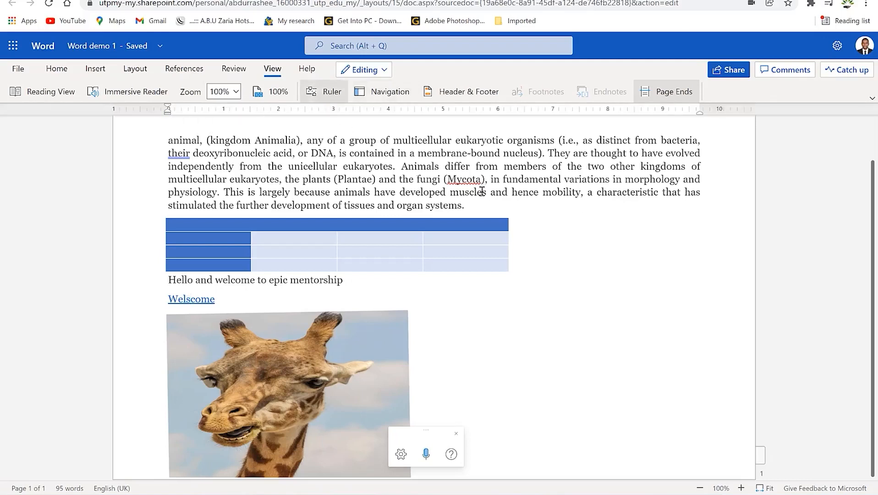
{"action": "left_click", "coordinate": [297, 70]}
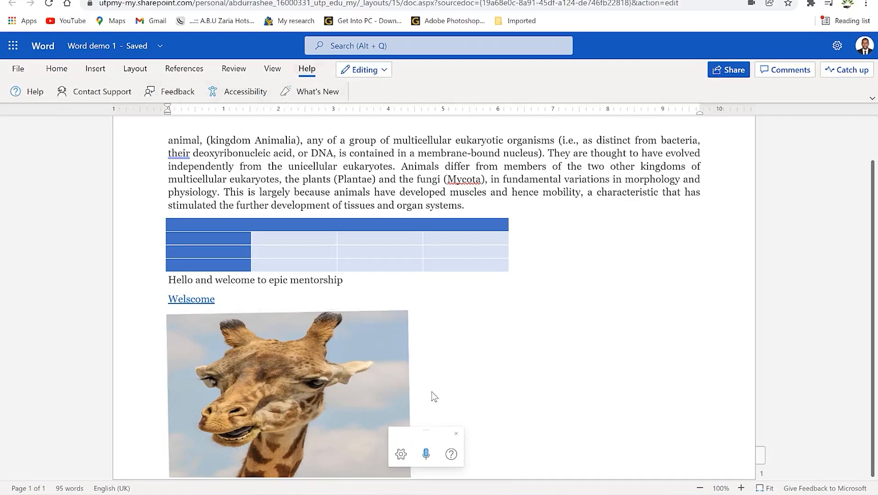
{"action": "left_click", "coordinate": [610, 215]}
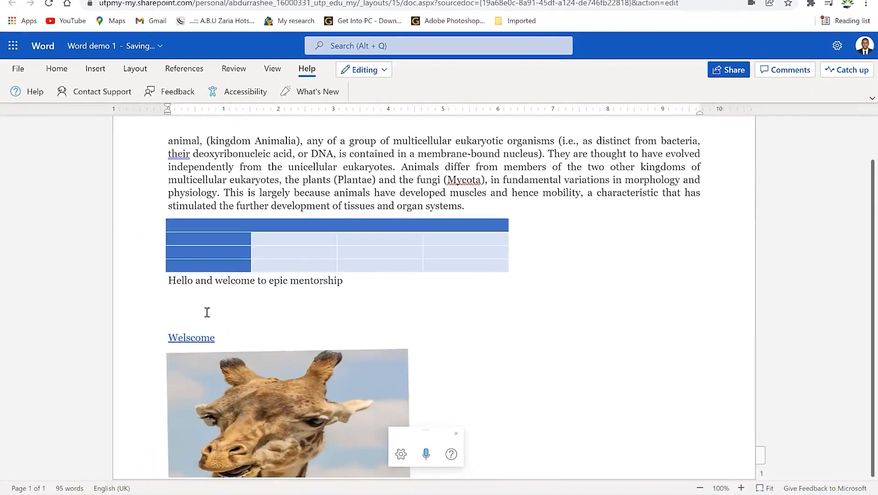
Mention a colleague with @ above 'Welscome', then close the Grant access prompt without sharing
{"action": "left_click", "coordinate": [207, 312]}
{"action": "type", "text": "@"}
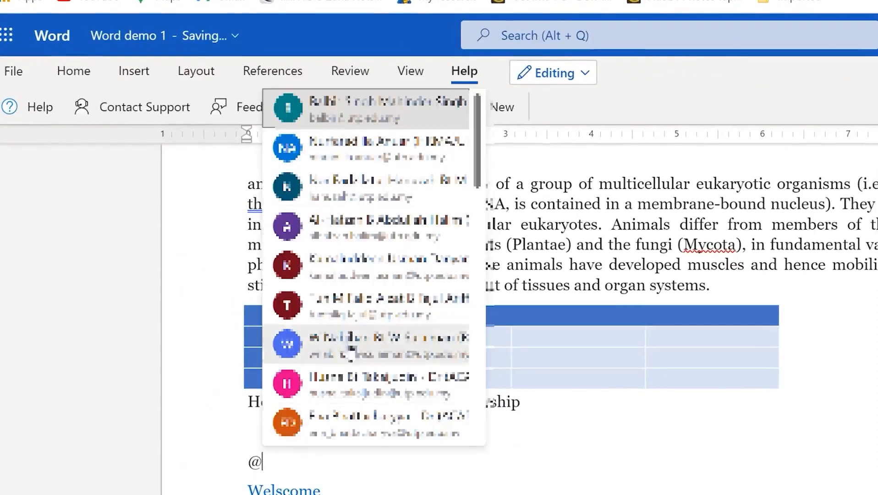
{"action": "scroll", "coordinate": [360, 302], "scroll_direction": "down", "scroll_amount": 5}
{"action": "scroll", "coordinate": [362, 285], "scroll_direction": "down", "scroll_amount": 8}
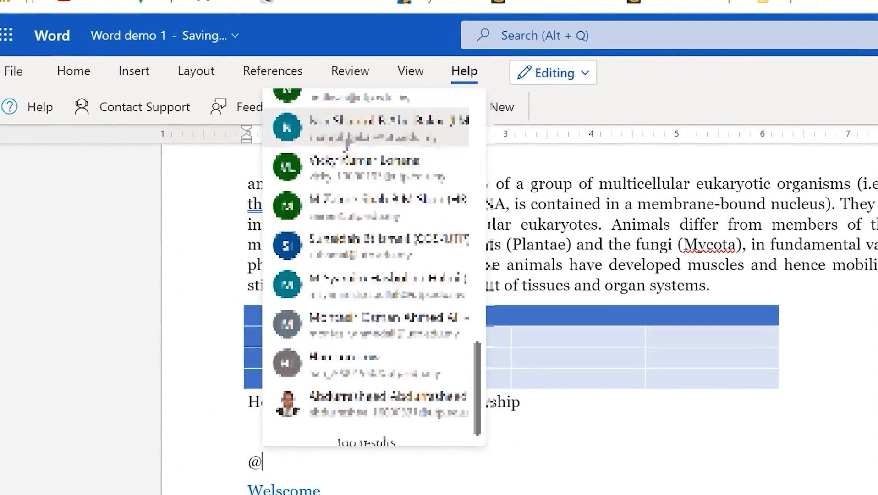
{"action": "scroll", "coordinate": [377, 236], "scroll_direction": "up", "scroll_amount": 6}
{"action": "scroll", "coordinate": [377, 232], "scroll_direction": "down", "scroll_amount": 6}
{"action": "scroll", "coordinate": [379, 228], "scroll_direction": "up", "scroll_amount": 4}
{"action": "scroll", "coordinate": [376, 256], "scroll_direction": "up", "scroll_amount": 3}
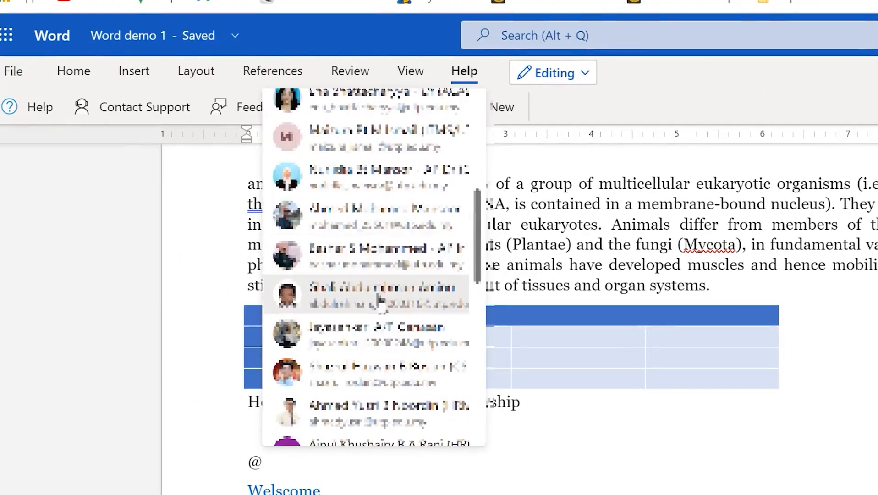
{"action": "left_click", "coordinate": [369, 293]}
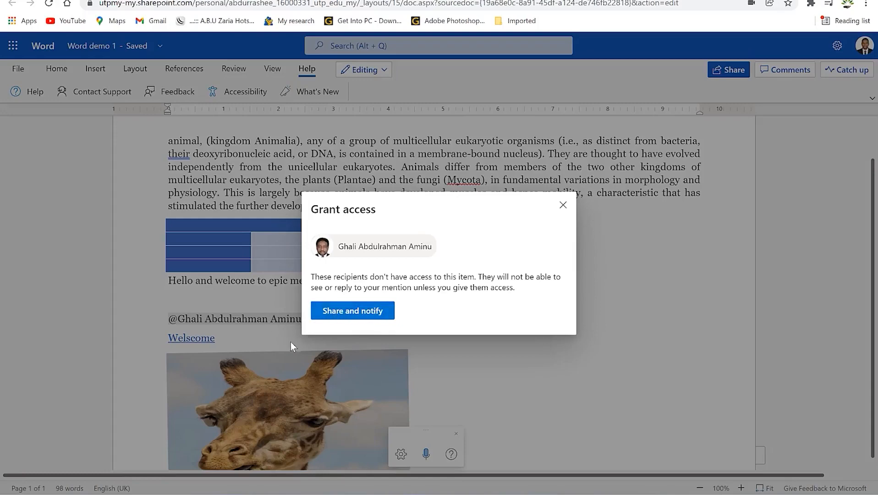
{"action": "left_click", "coordinate": [563, 205]}
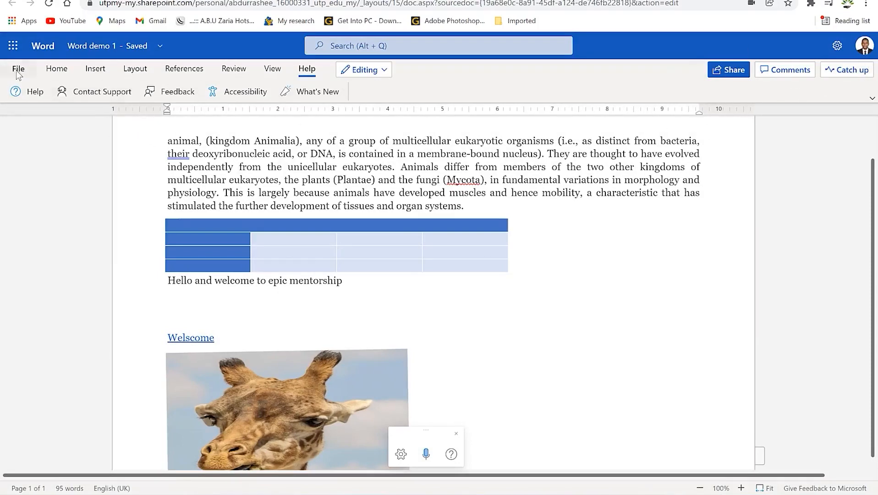
{"action": "scroll", "coordinate": [399, 244], "scroll_direction": "up", "scroll_amount": 1}
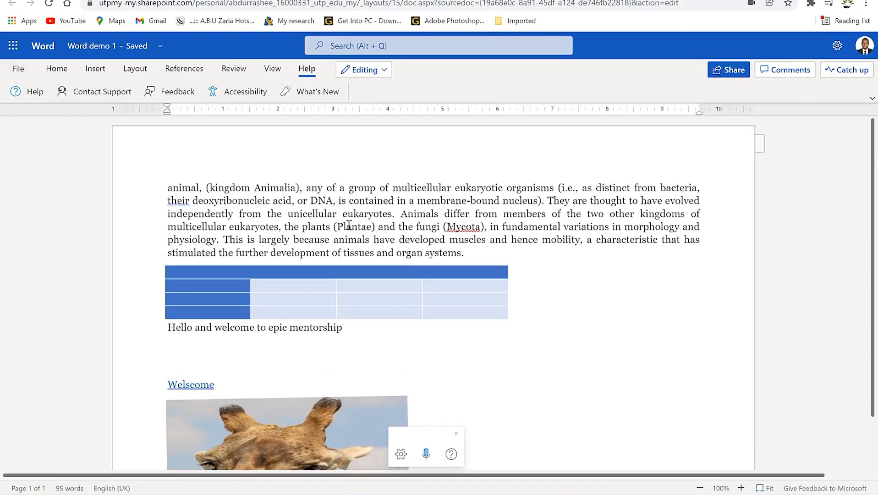
{"action": "scroll", "coordinate": [347, 222], "scroll_direction": "down", "scroll_amount": 2}
{"action": "scroll", "coordinate": [346, 216], "scroll_direction": "up", "scroll_amount": 1}
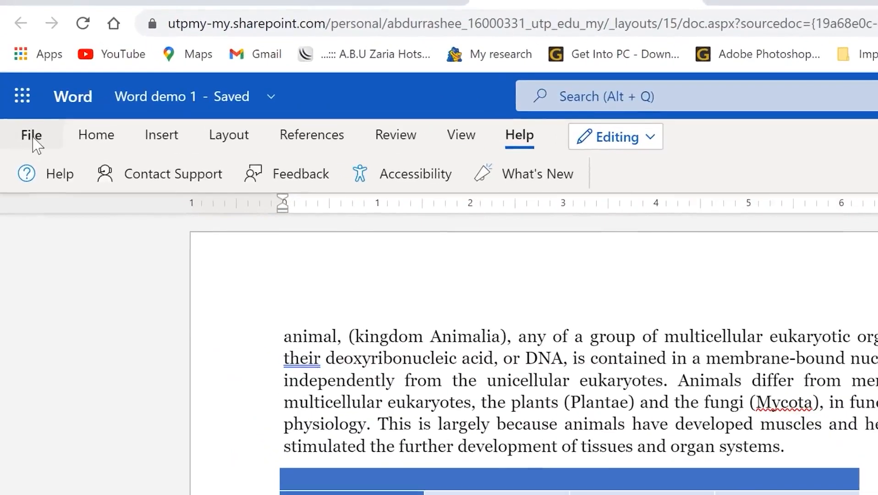
{"action": "left_click", "coordinate": [32, 137]}
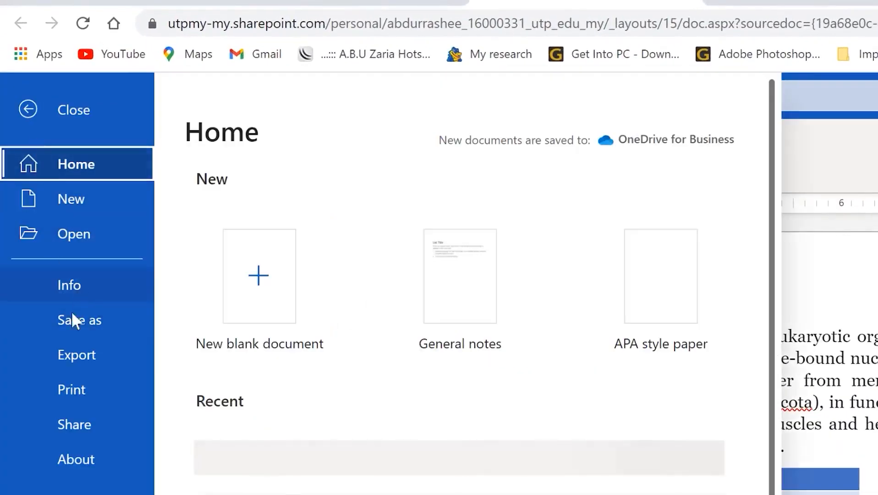
{"action": "left_click", "coordinate": [68, 326]}
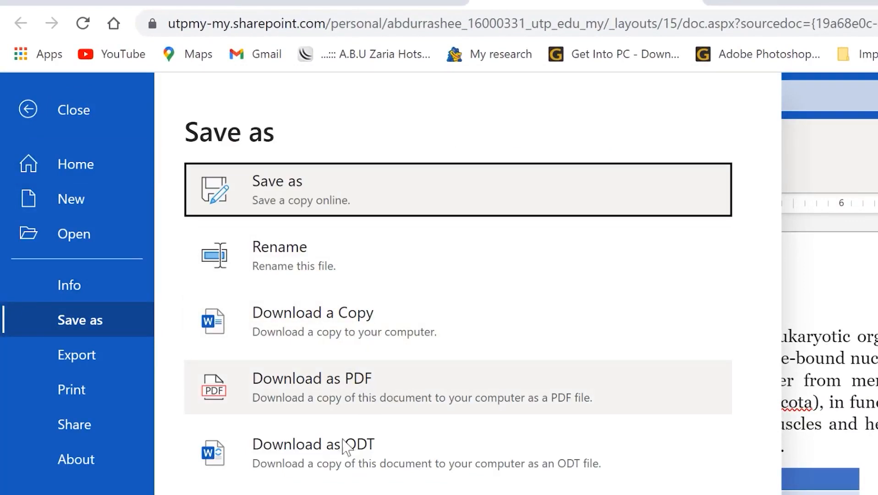
{"action": "left_click", "coordinate": [94, 367]}
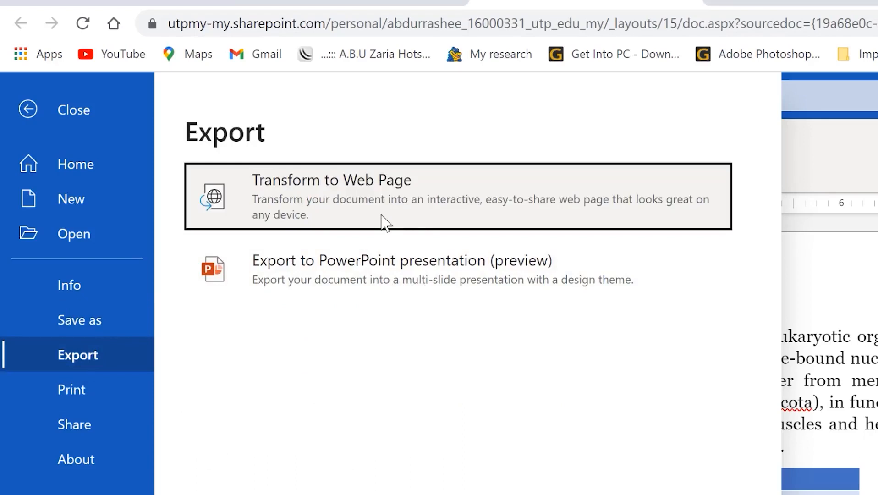
{"action": "left_click", "coordinate": [84, 389]}
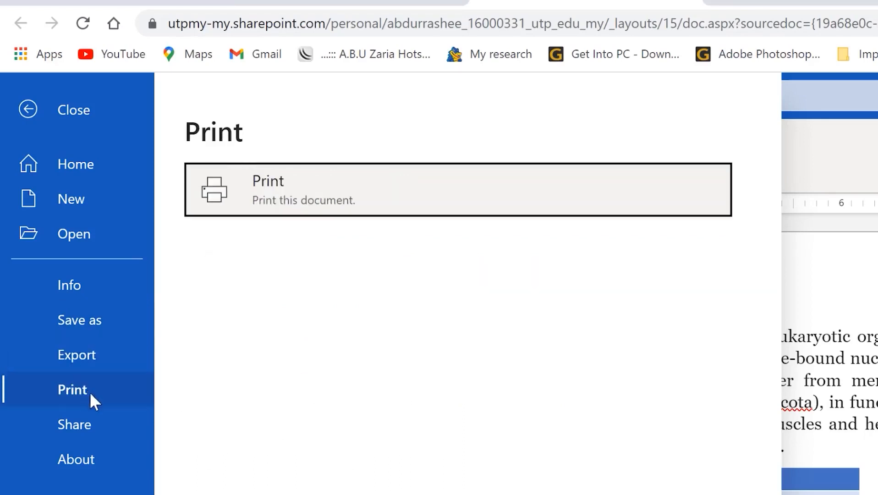
{"action": "left_click", "coordinate": [74, 432]}
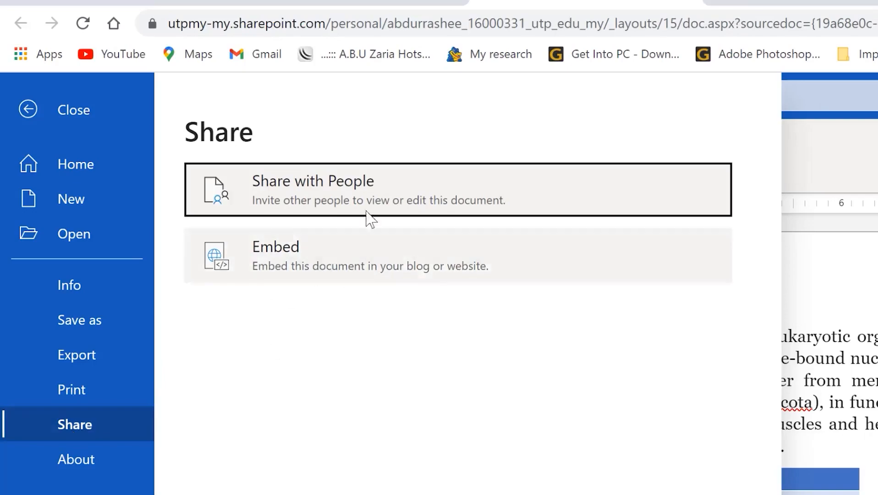
{"action": "left_click", "coordinate": [23, 110]}
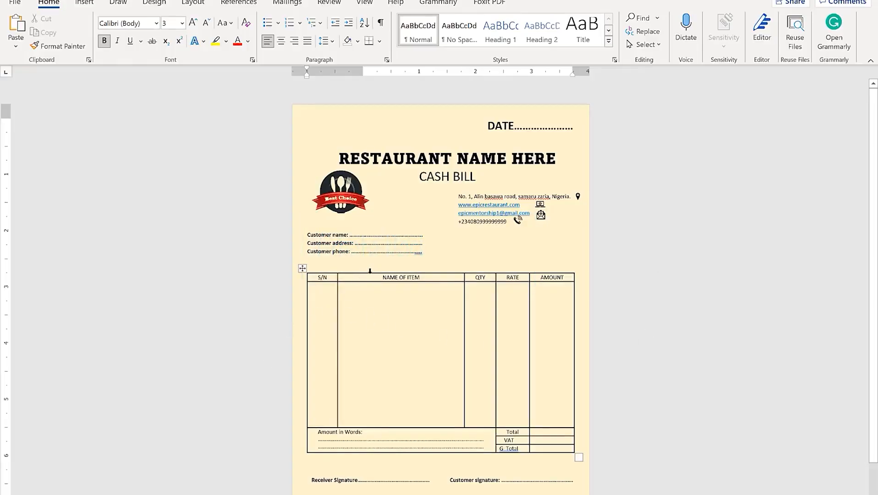
Inspect the sample bill's logo, address block, empty items row and Customer address line
{"action": "left_click", "coordinate": [340, 193]}
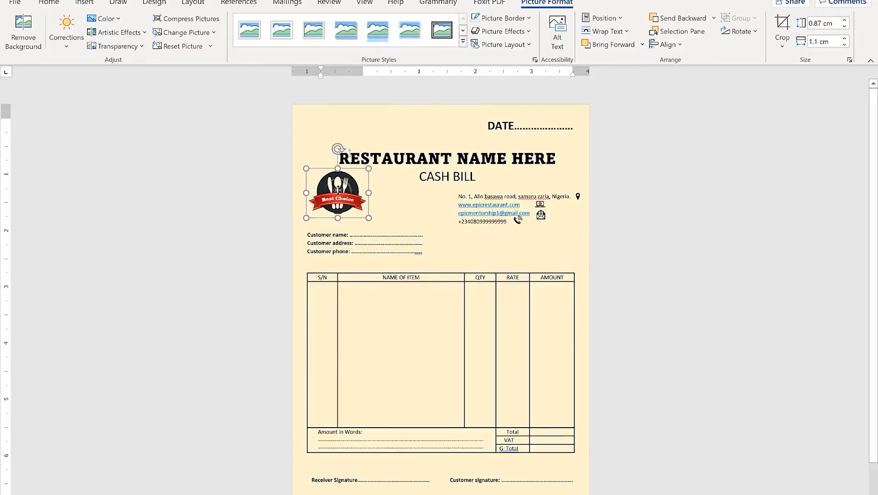
{"action": "left_click", "coordinate": [206, 205]}
{"action": "left_click", "coordinate": [196, 335]}
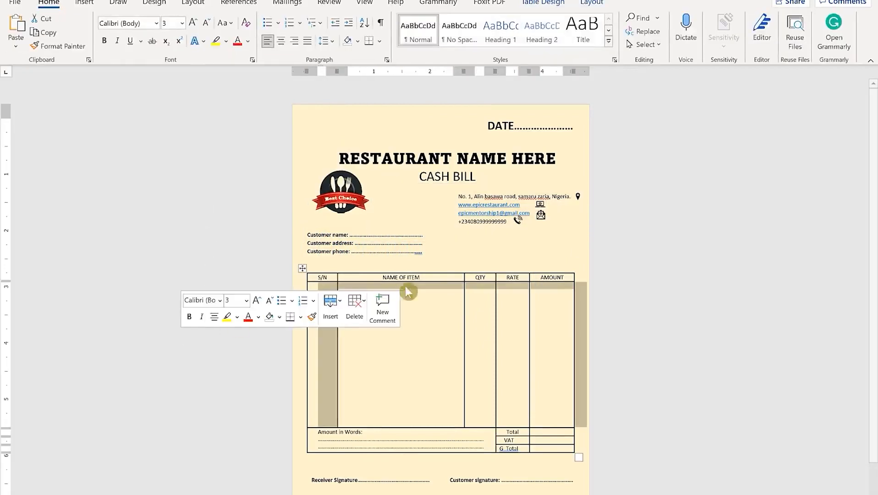
{"action": "left_click", "coordinate": [656, 246]}
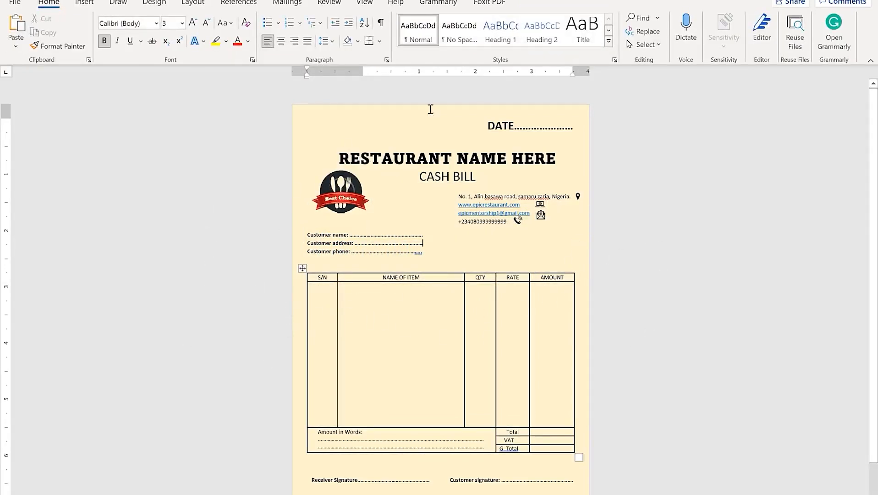
{"action": "left_click", "coordinate": [319, 190]}
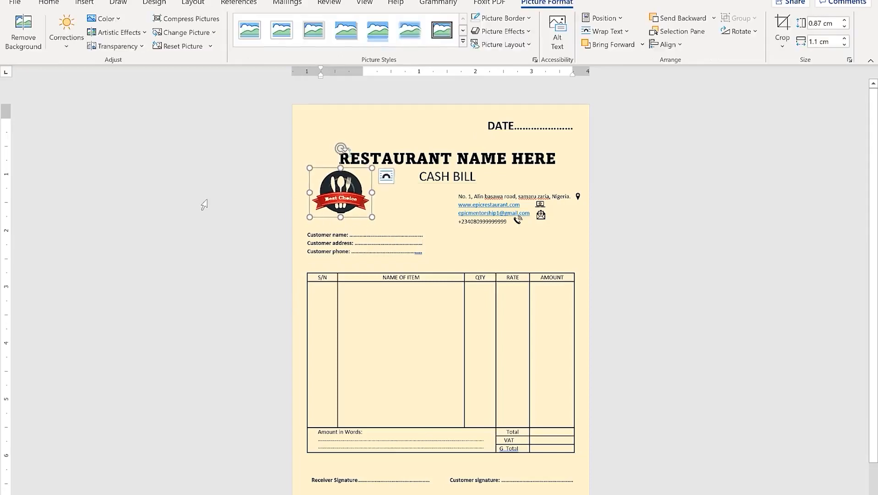
{"action": "left_click", "coordinate": [207, 244]}
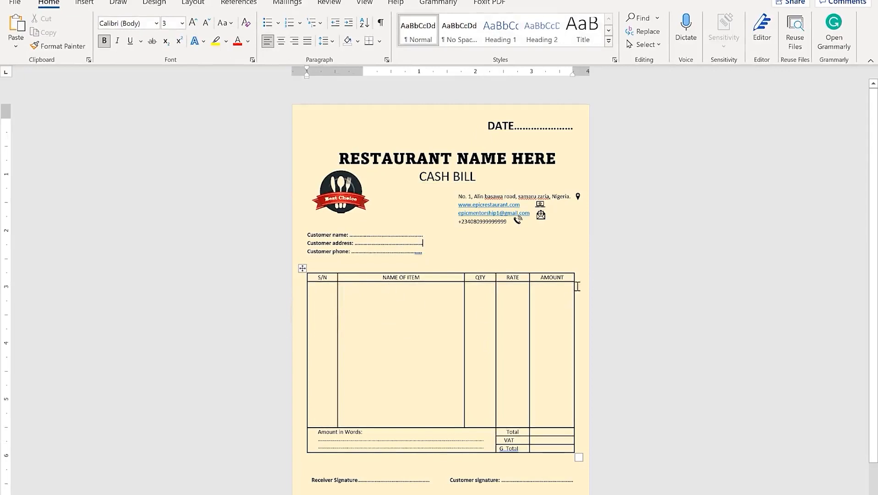
Recheck the logo placement, items table and address block, ending on the empty first paragraph
{"action": "left_click_drag", "start_coordinate": [343, 188], "coordinate": [342, 189]}
{"action": "left_click", "coordinate": [205, 203]}
{"action": "left_click", "coordinate": [188, 343]}
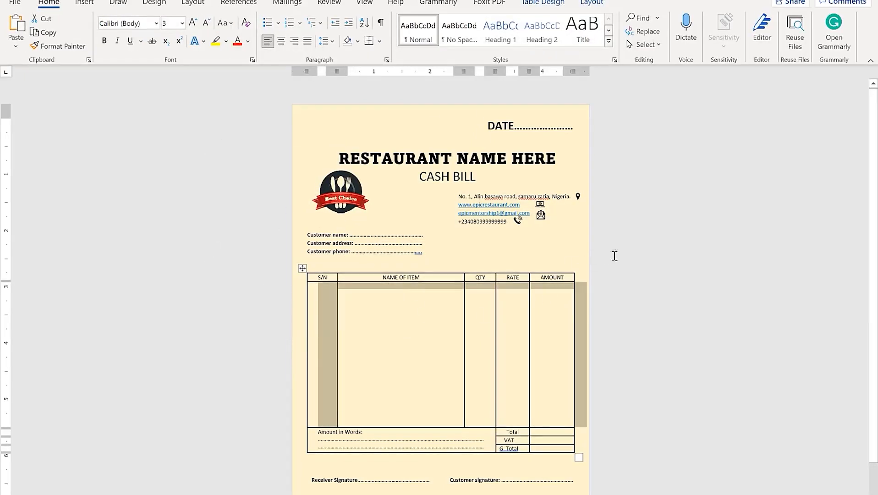
{"action": "left_click", "coordinate": [656, 245]}
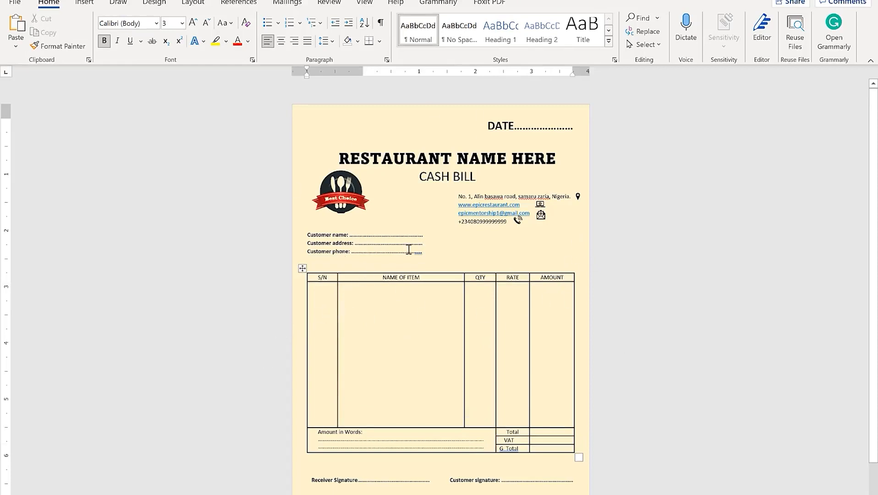
{"action": "left_click", "coordinate": [341, 190]}
{"action": "left_click", "coordinate": [204, 205]}
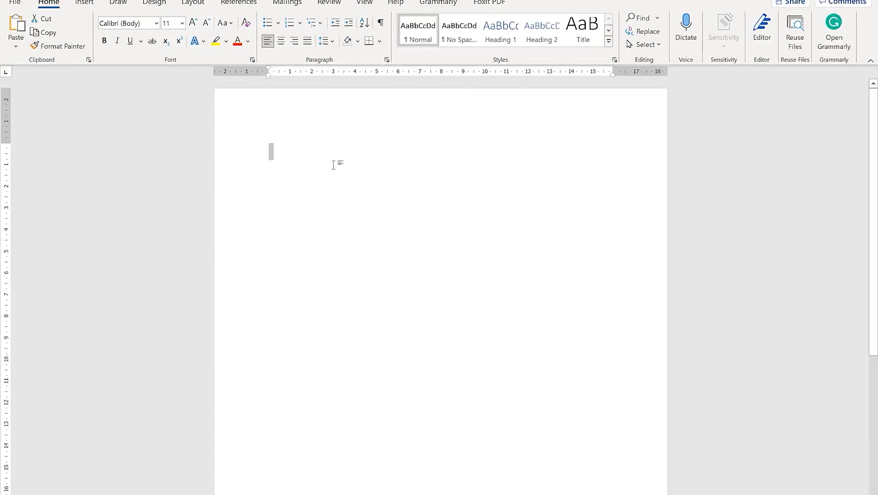
{"action": "left_click", "coordinate": [315, 158]}
{"action": "left_click", "coordinate": [196, 4]}
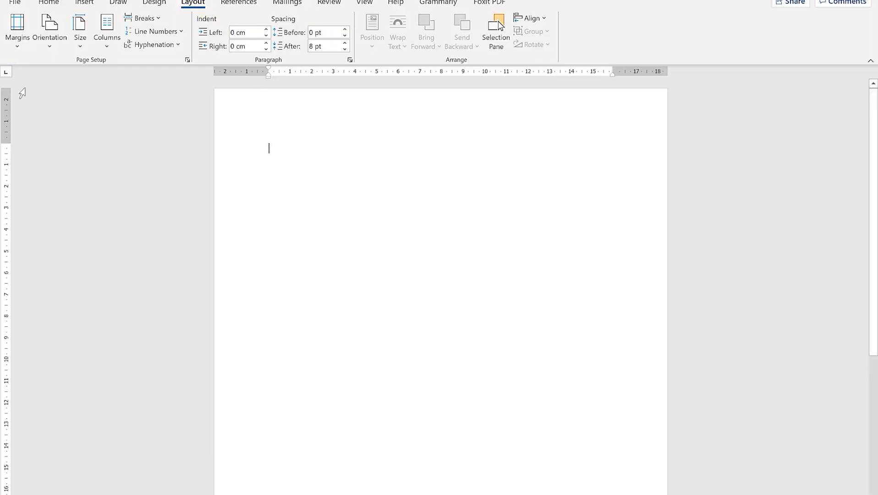
{"action": "left_click", "coordinate": [19, 43]}
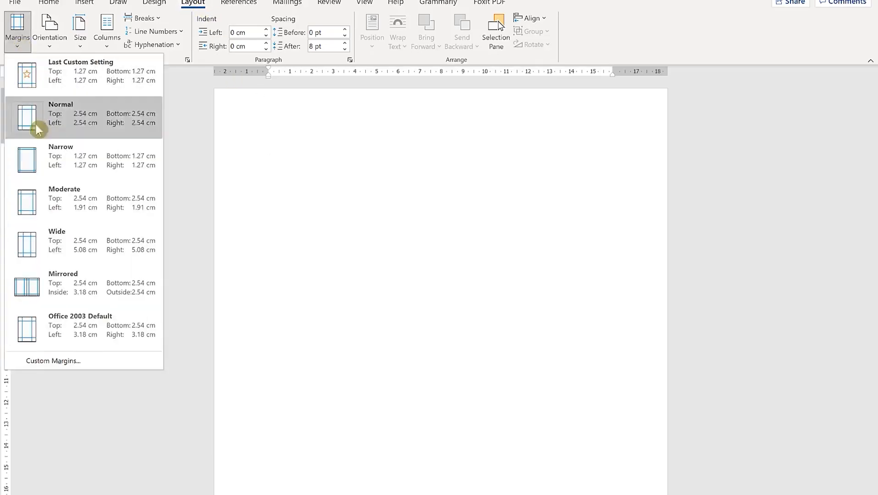
{"action": "left_click", "coordinate": [74, 156]}
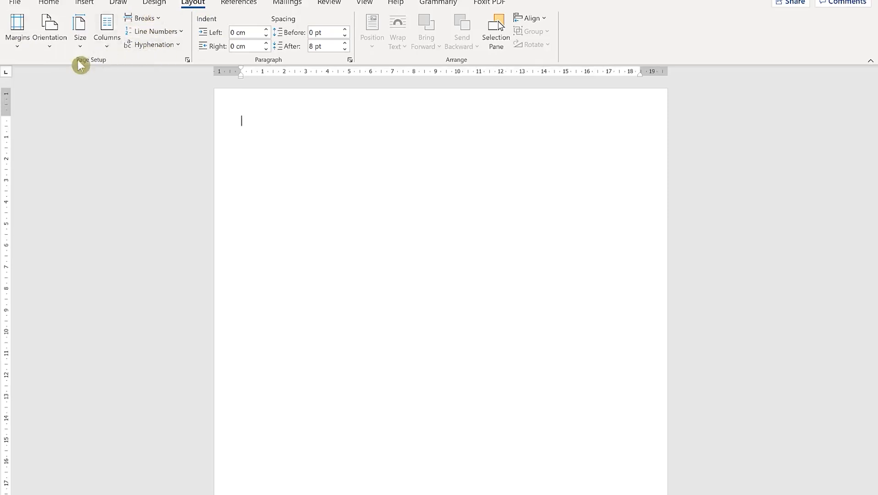
{"action": "left_click", "coordinate": [81, 46]}
{"action": "left_click", "coordinate": [119, 394]}
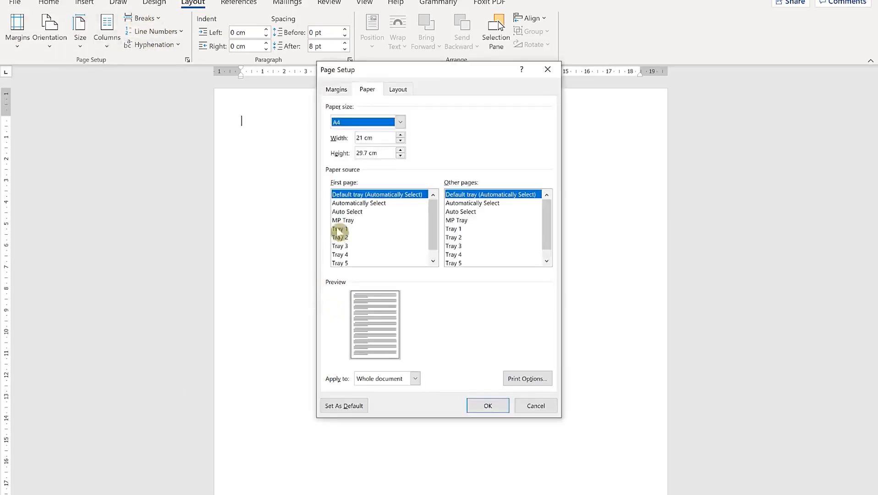
{"action": "left_click", "coordinate": [378, 139]}
{"action": "left_click_drag", "start_coordinate": [393, 139], "coordinate": [297, 121]}
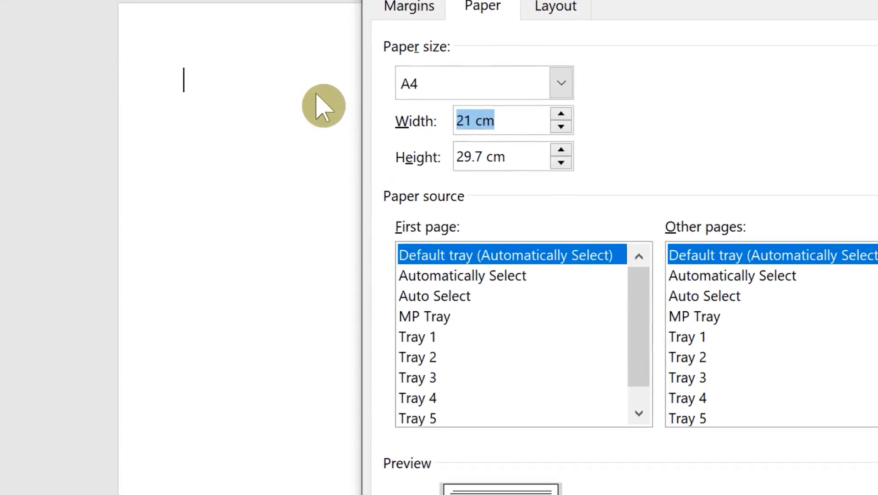
{"action": "type", "text": "5.3"}
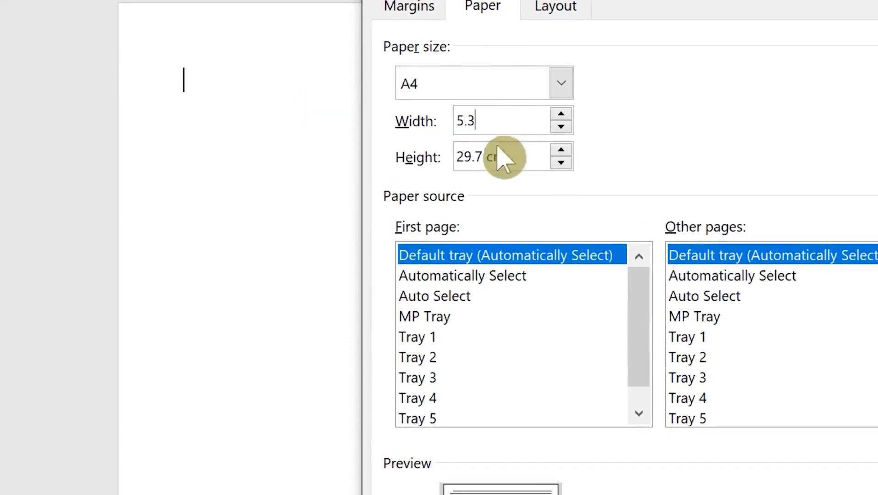
{"action": "left_click_drag", "start_coordinate": [508, 151], "coordinate": [285, 118]}
{"action": "type", "text": "7.5"}
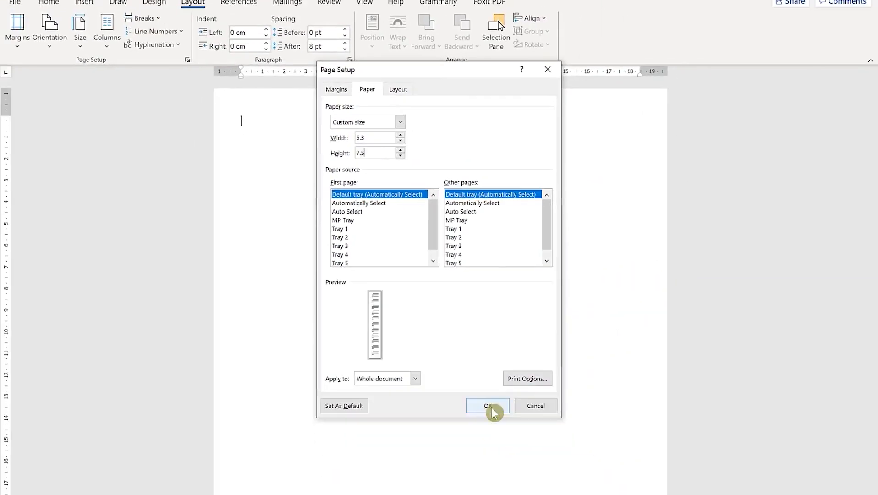
{"action": "left_click", "coordinate": [488, 406]}
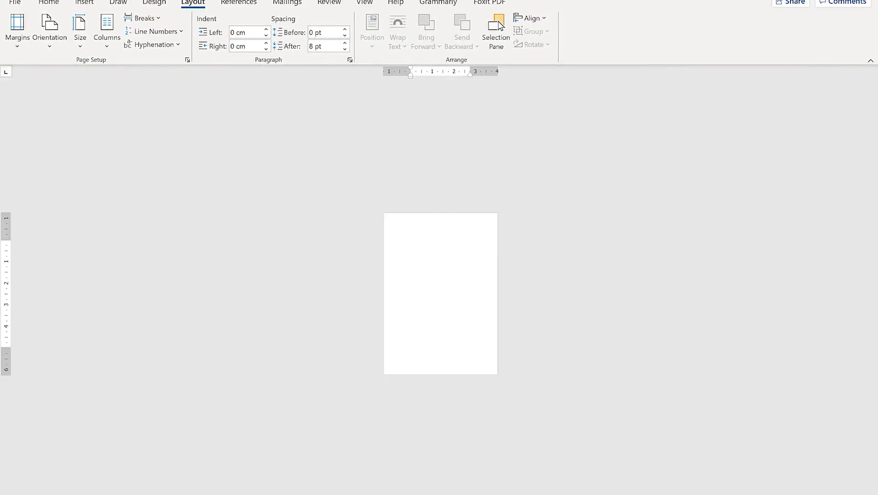
{"action": "scroll", "coordinate": [499, 26], "scroll_direction": "up", "scroll_amount": 10}
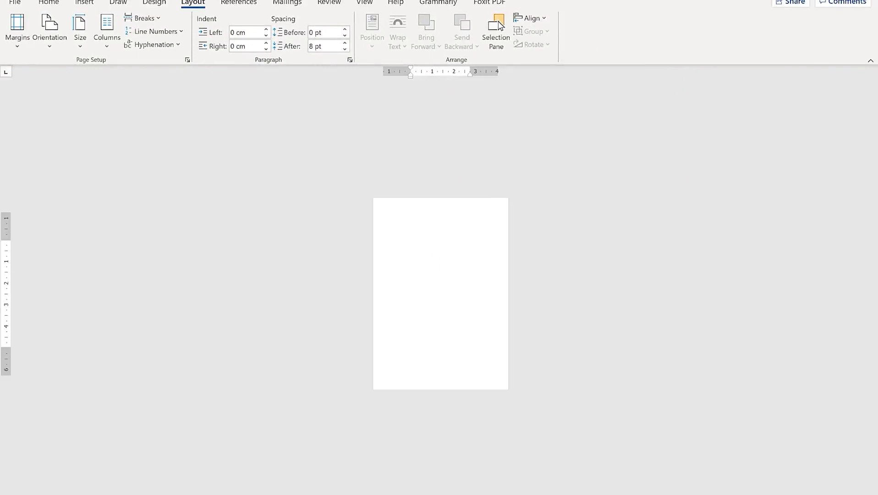
{"action": "scroll", "coordinate": [500, 25], "scroll_direction": "up", "scroll_amount": 5}
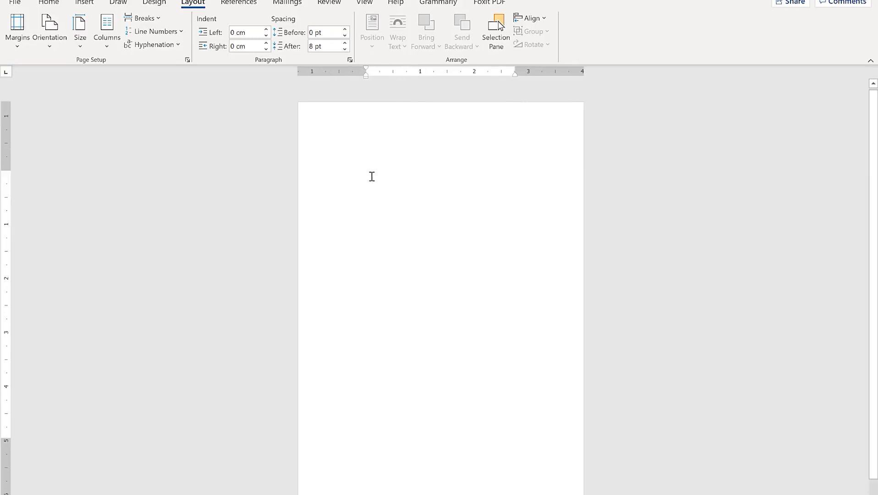
{"action": "left_click", "coordinate": [837, 494]}
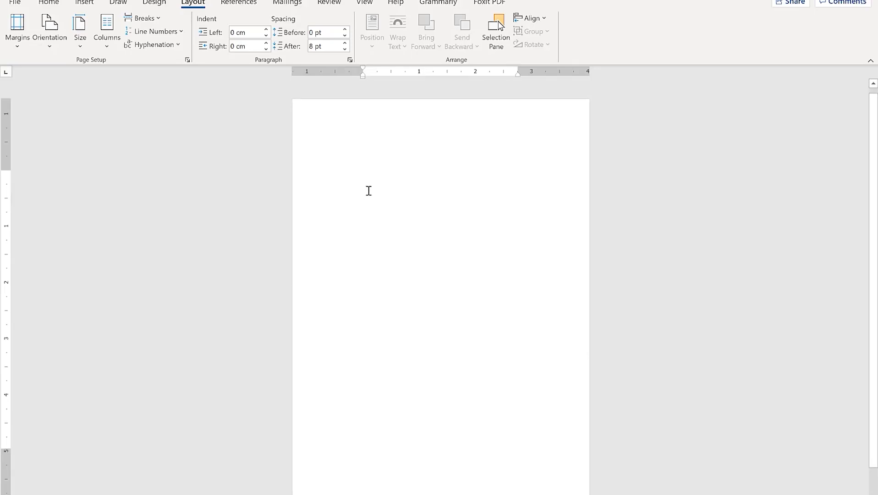
Select all the bill text and set it to font size 3 with 1.0 line spacing
{"action": "scroll", "coordinate": [366, 191], "scroll_direction": "up", "scroll_amount": 10}
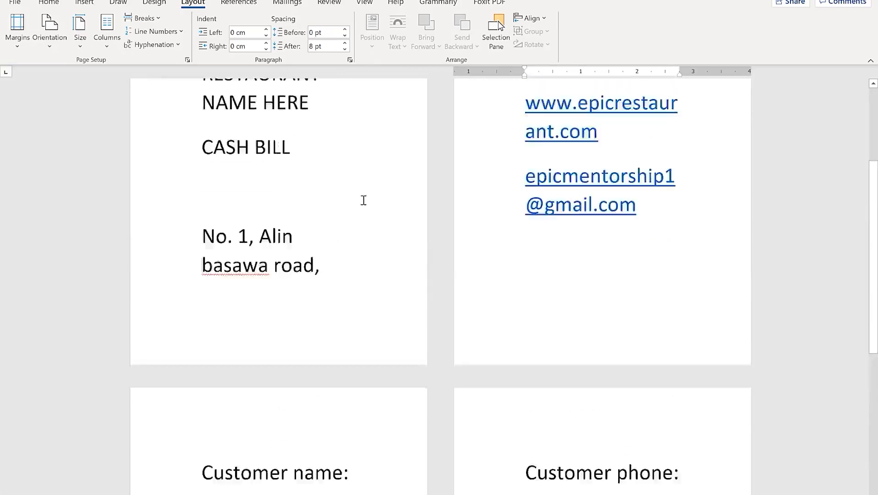
{"action": "left_click", "coordinate": [206, 190]}
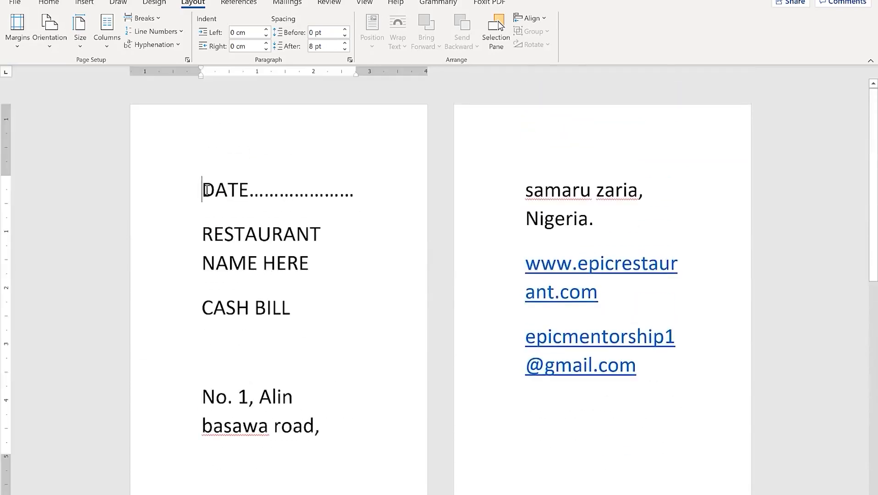
{"action": "key", "text": "ctrl+a"}
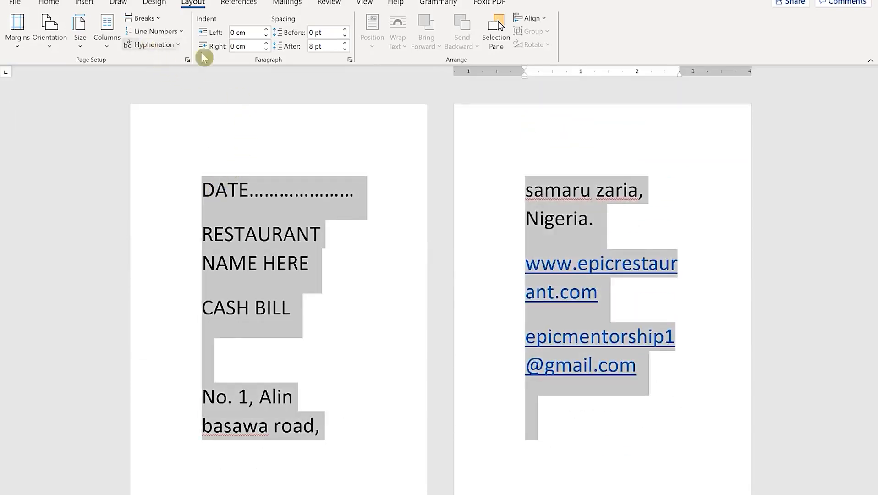
{"action": "left_click", "coordinate": [49, 2]}
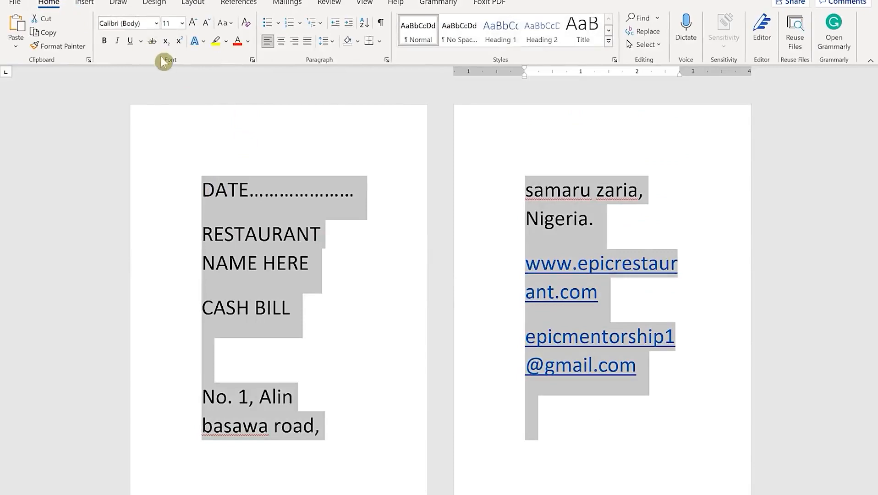
{"action": "left_click", "coordinate": [202, 25]}
{"action": "left_click", "coordinate": [202, 26]}
{"action": "left_click", "coordinate": [203, 26]}
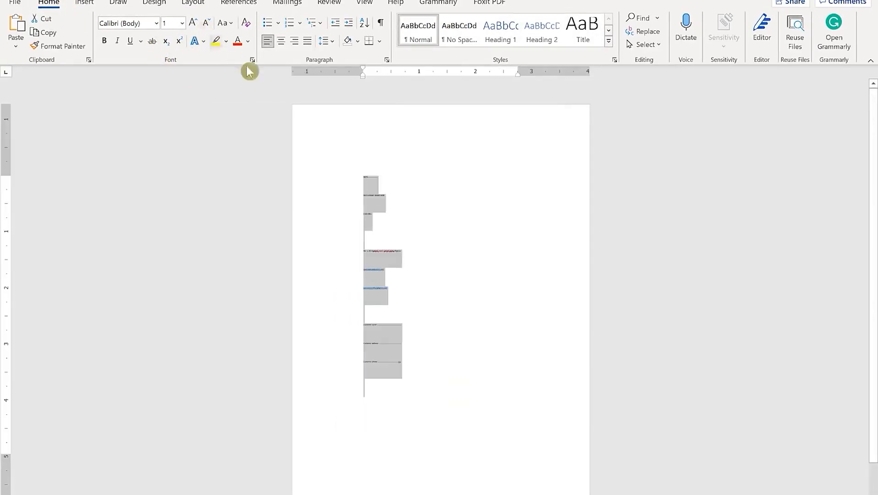
{"action": "left_click", "coordinate": [191, 23]}
{"action": "left_click", "coordinate": [192, 23]}
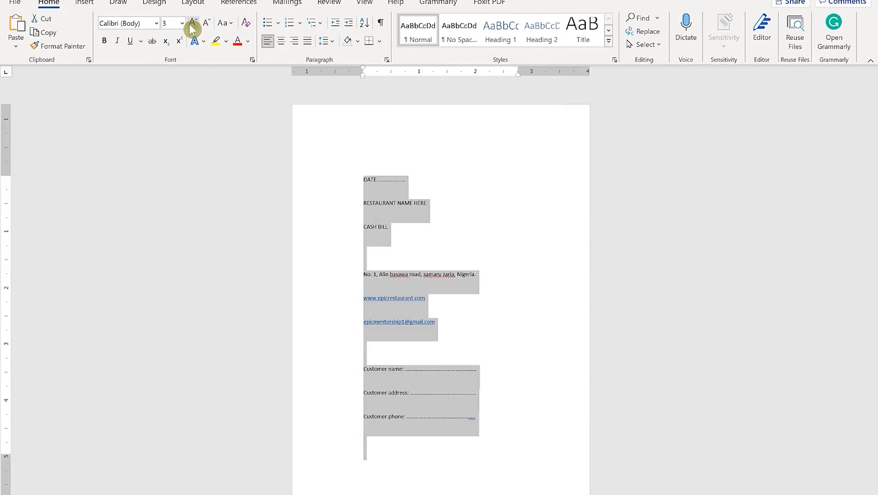
{"action": "left_click", "coordinate": [336, 46]}
{"action": "left_click", "coordinate": [343, 63]}
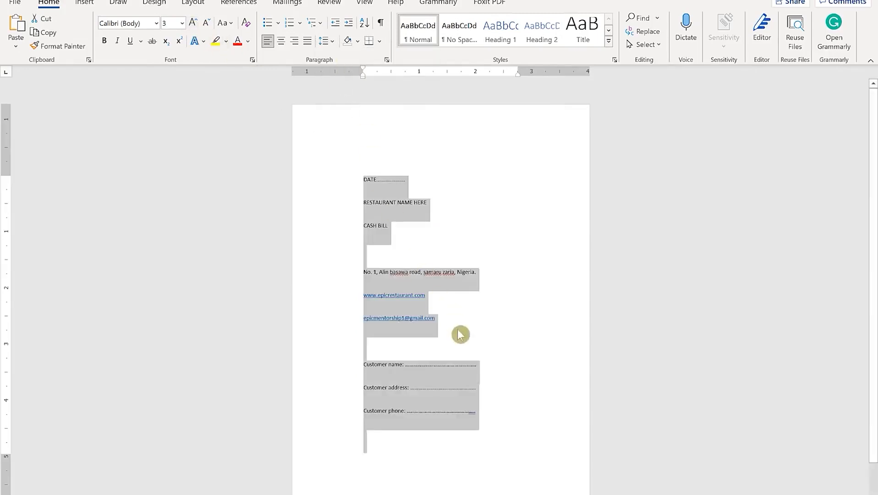
Add a phone number line directly below the email link
{"action": "left_click", "coordinate": [442, 281]}
{"action": "left_click", "coordinate": [413, 229]}
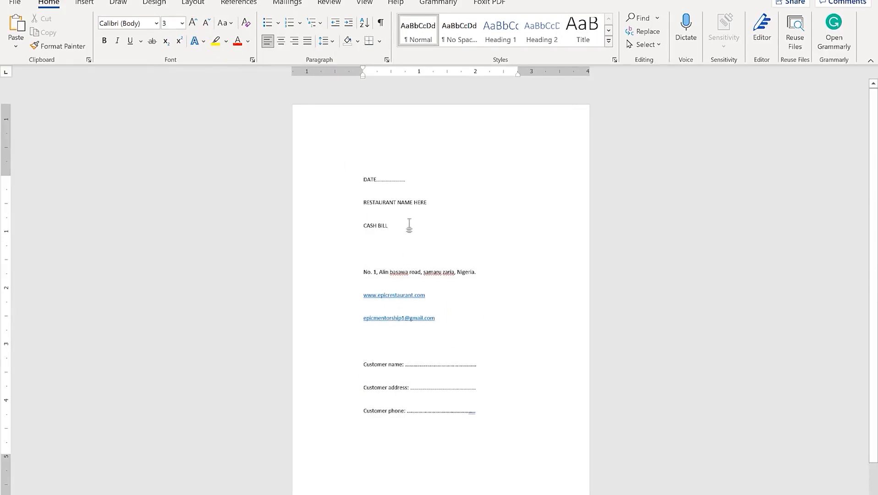
{"action": "left_click", "coordinate": [363, 180]}
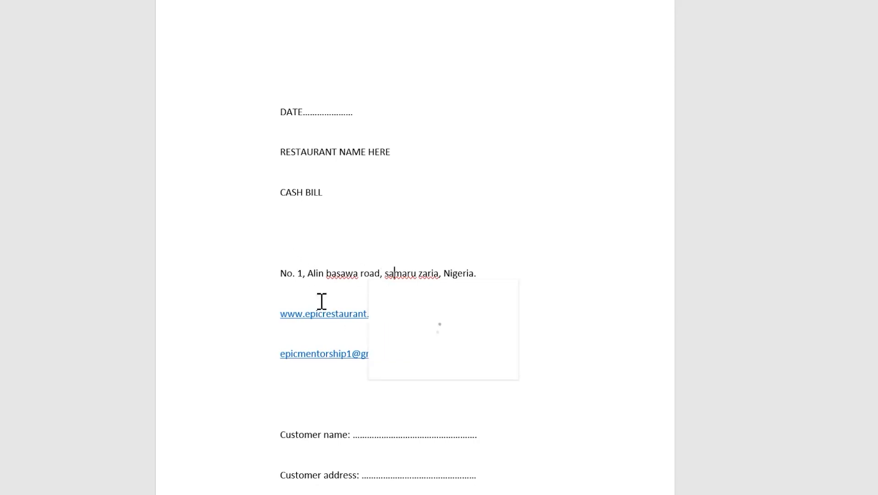
{"action": "left_click", "coordinate": [309, 354]}
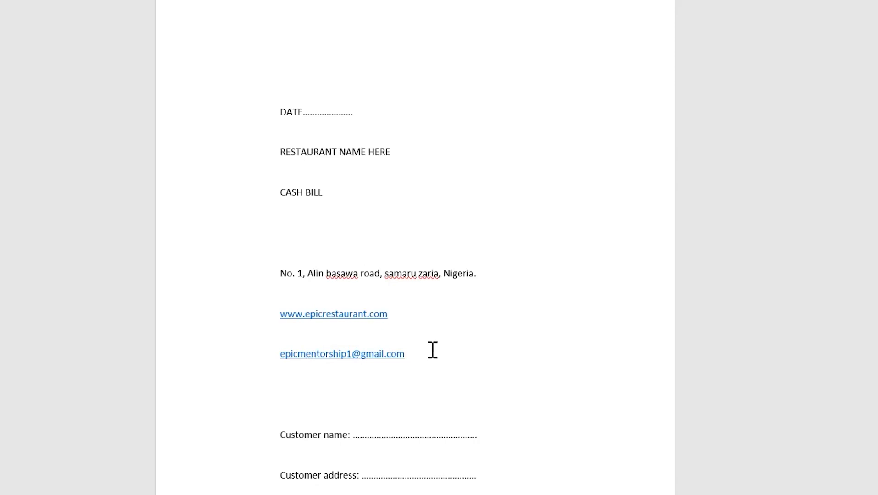
{"action": "left_click", "coordinate": [417, 358]}
{"action": "key", "text": "Return"}
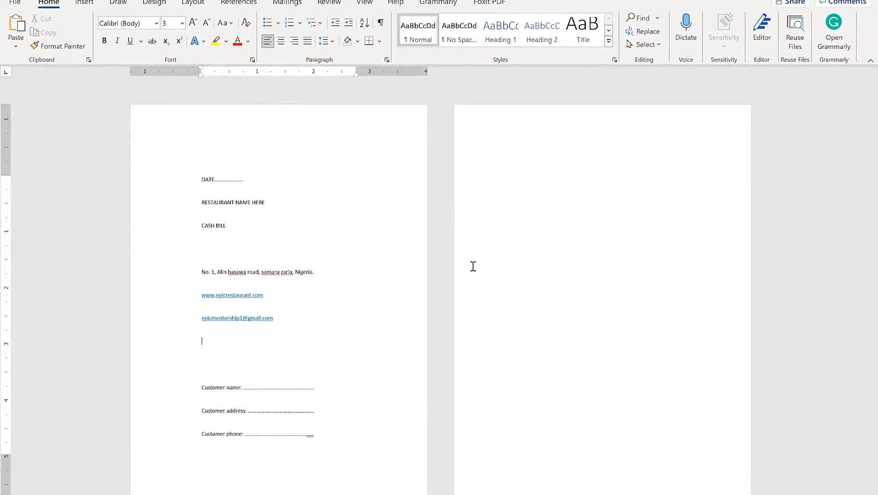
{"action": "type", "text": "080999999999"}
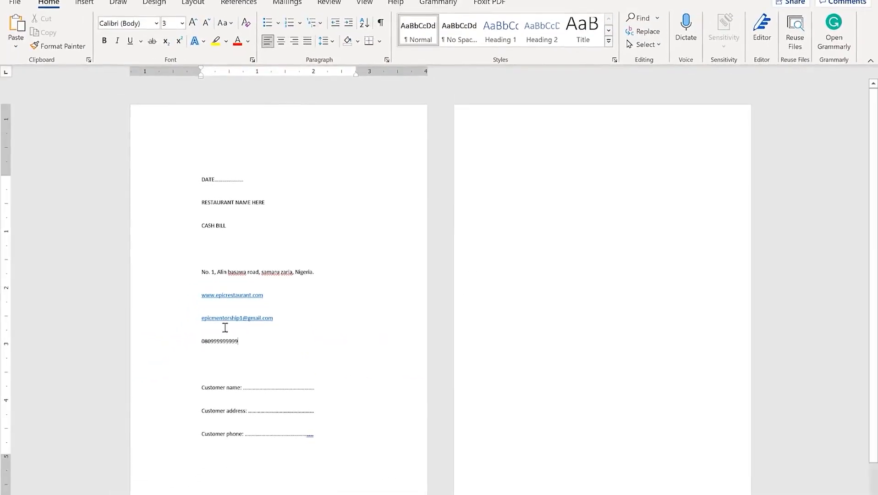
{"action": "type", "text": "+234"}
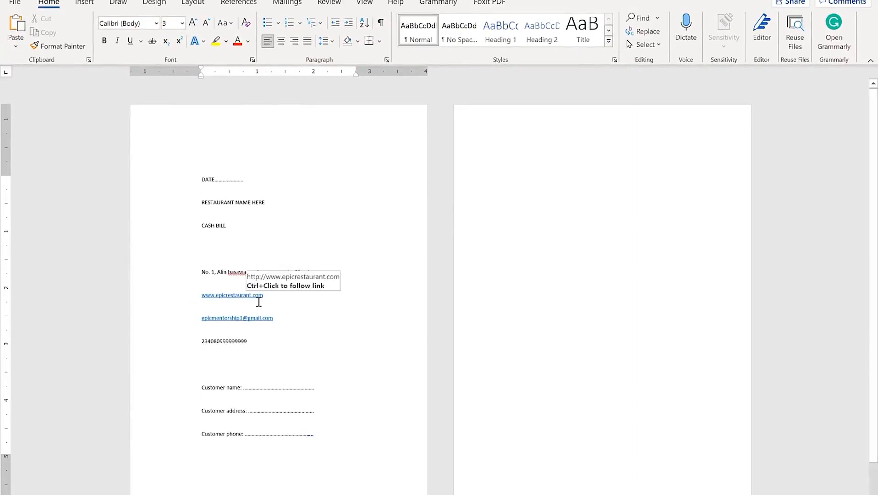
{"action": "left_click", "coordinate": [271, 316]}
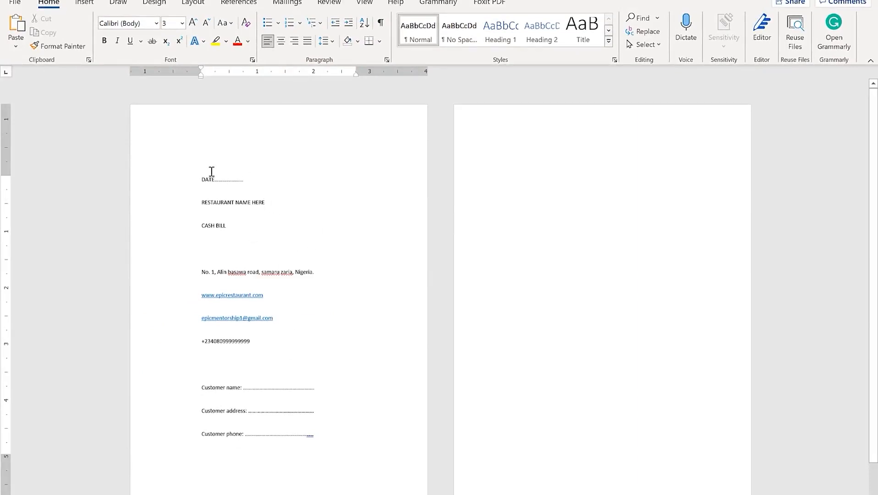
Adjust the page's top and bottom margins on the vertical ruler
{"action": "left_click_drag", "start_coordinate": [6, 175], "coordinate": [6, 115]}
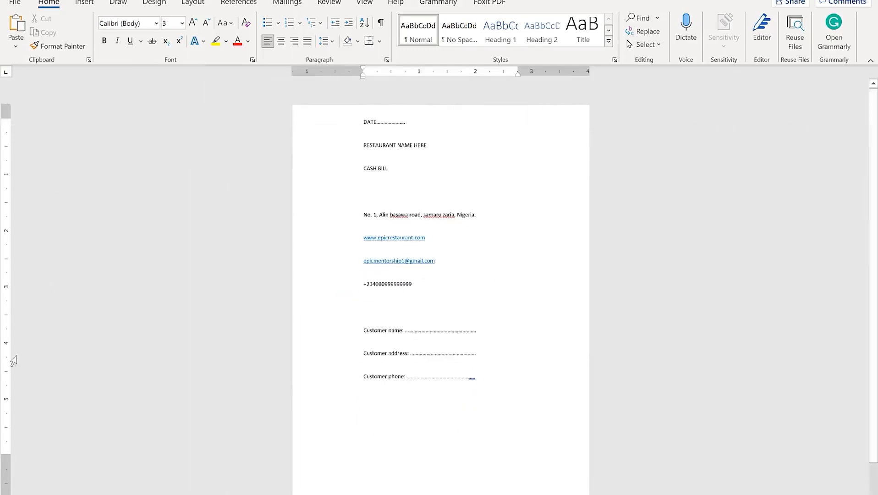
{"action": "left_click_drag", "start_coordinate": [6, 454], "coordinate": [6, 494]}
{"action": "scroll", "coordinate": [498, 266], "scroll_direction": "down", "scroll_amount": 1}
{"action": "scroll", "coordinate": [497, 266], "scroll_direction": "up", "scroll_amount": 1}
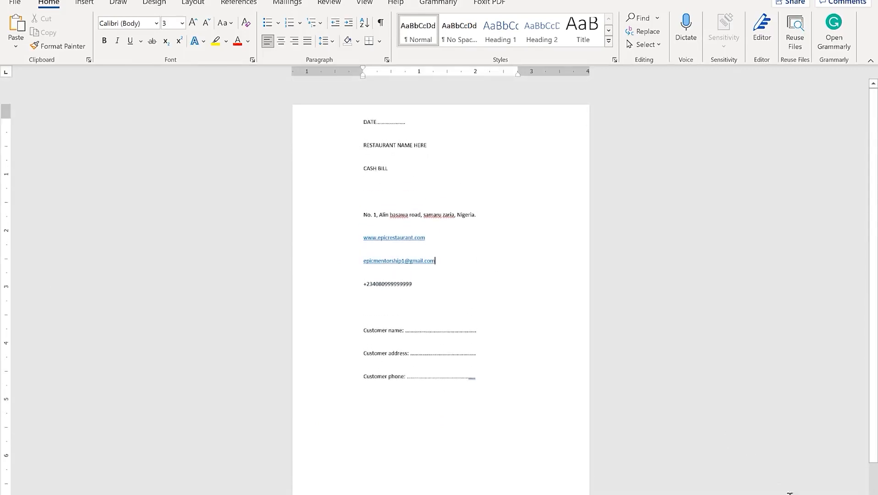
{"action": "scroll", "coordinate": [461, 266], "scroll_direction": "up", "scroll_amount": 1}
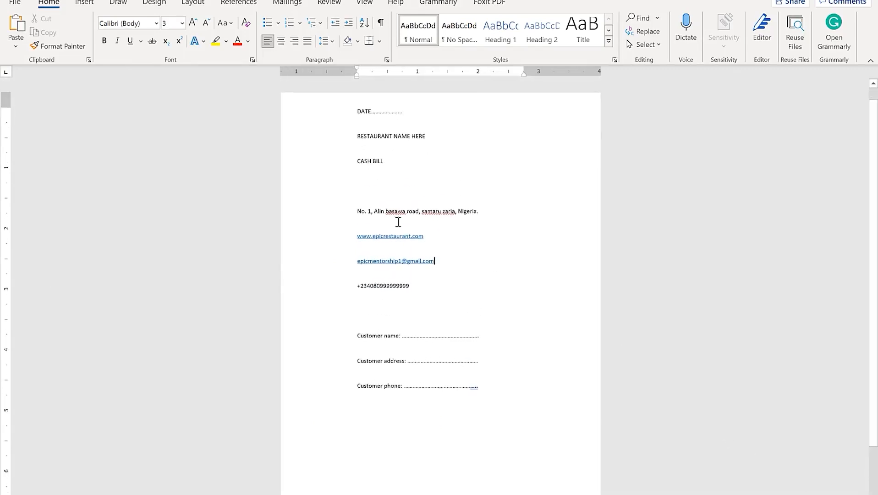
Right-align the DATE line and drag its right indent out to the page edge
{"action": "left_click_drag", "start_coordinate": [412, 115], "coordinate": [327, 107]}
{"action": "left_click", "coordinate": [347, 136]}
{"action": "left_click", "coordinate": [360, 136]}
{"action": "left_click", "coordinate": [358, 111]}
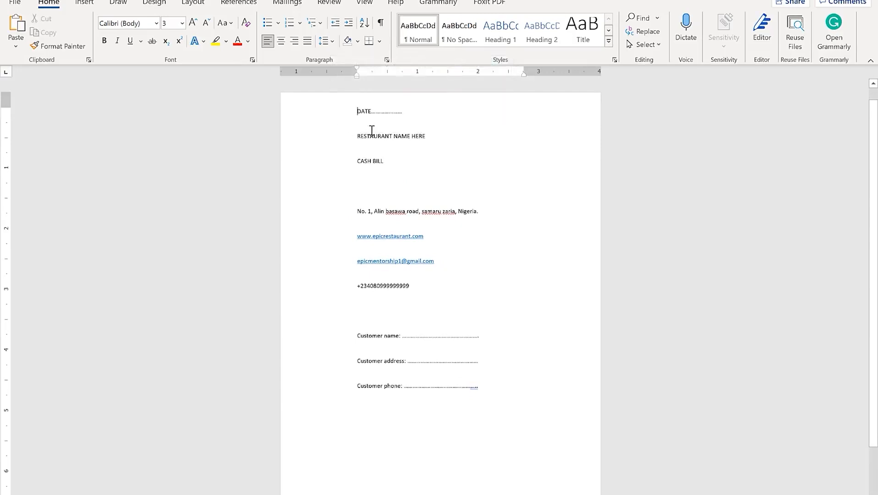
{"action": "left_click", "coordinate": [294, 42]}
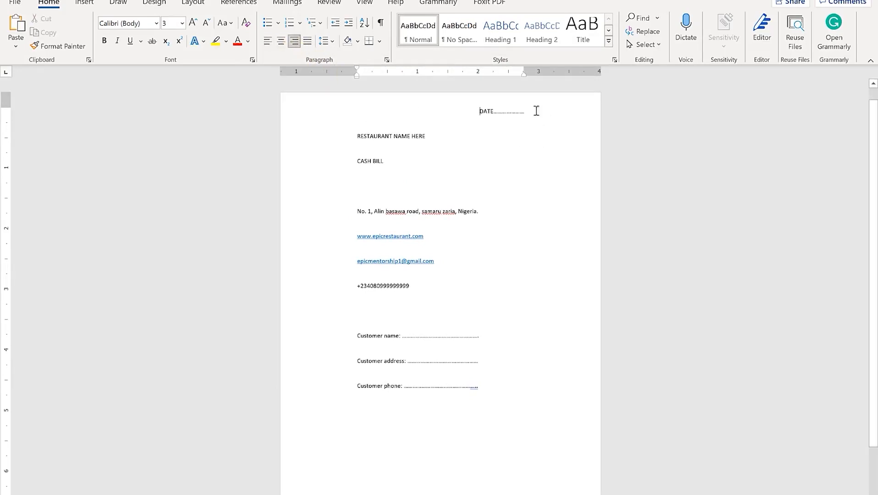
{"action": "left_click_drag", "start_coordinate": [523, 71], "coordinate": [563, 63]}
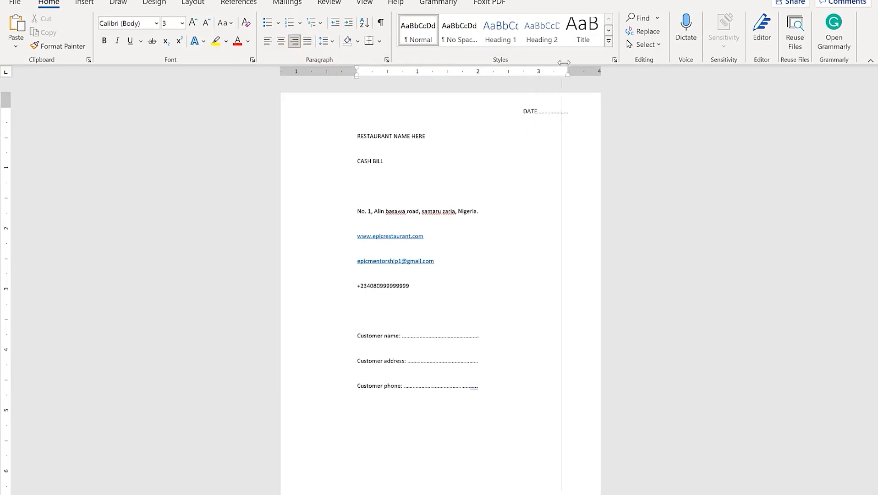
{"action": "left_click_drag", "start_coordinate": [574, 71], "coordinate": [582, 72]}
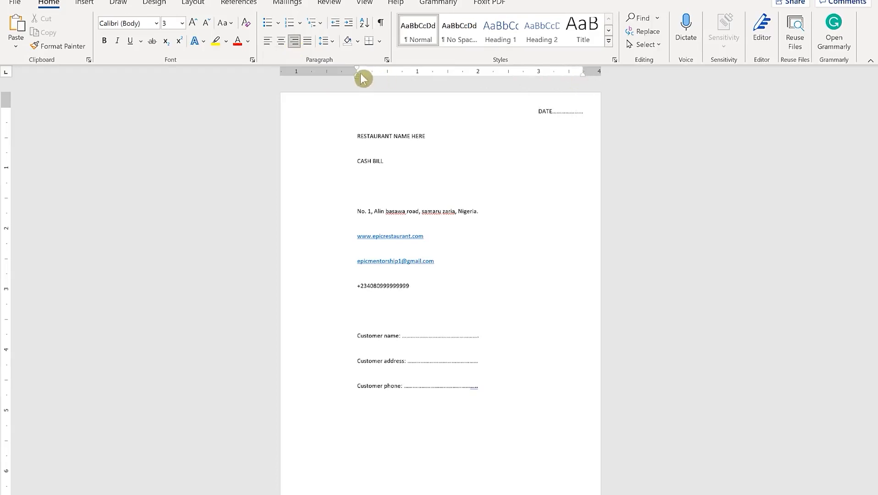
Drag the left indent of the heading and following text further left
{"action": "left_click", "coordinate": [378, 137]}
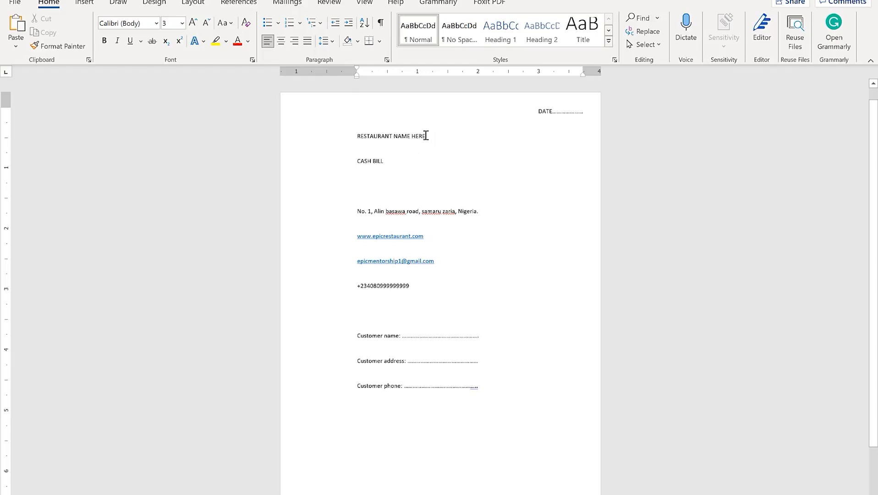
{"action": "key", "text": "ctrl+a"}
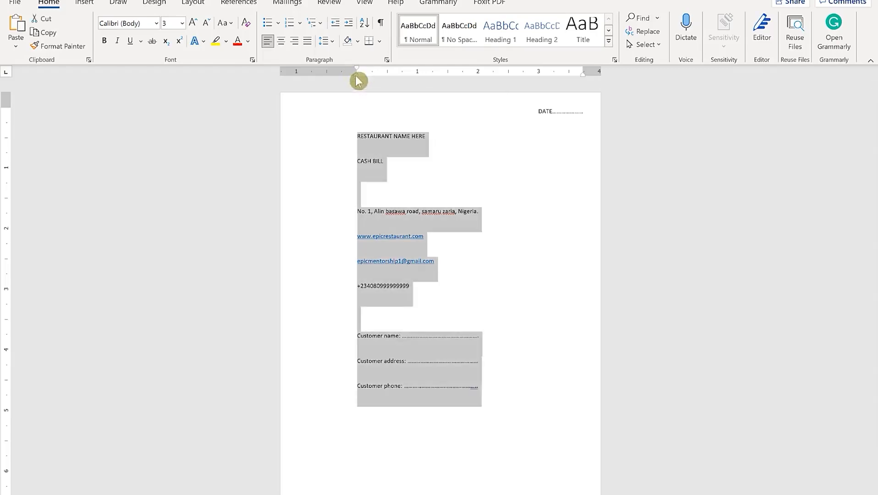
{"action": "left_click_drag", "start_coordinate": [358, 77], "coordinate": [318, 79]}
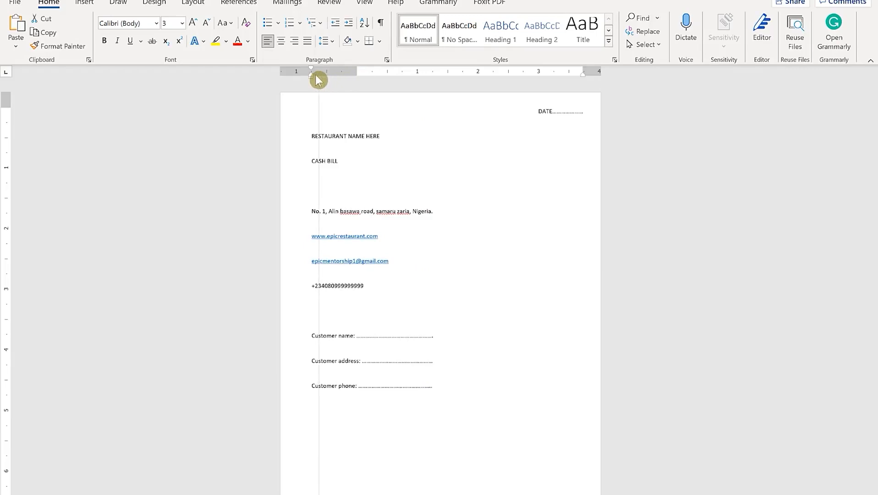
{"action": "left_click", "coordinate": [380, 192]}
Centre the RESTAURANT NAME HERE heading
{"action": "left_click", "coordinate": [393, 133]}
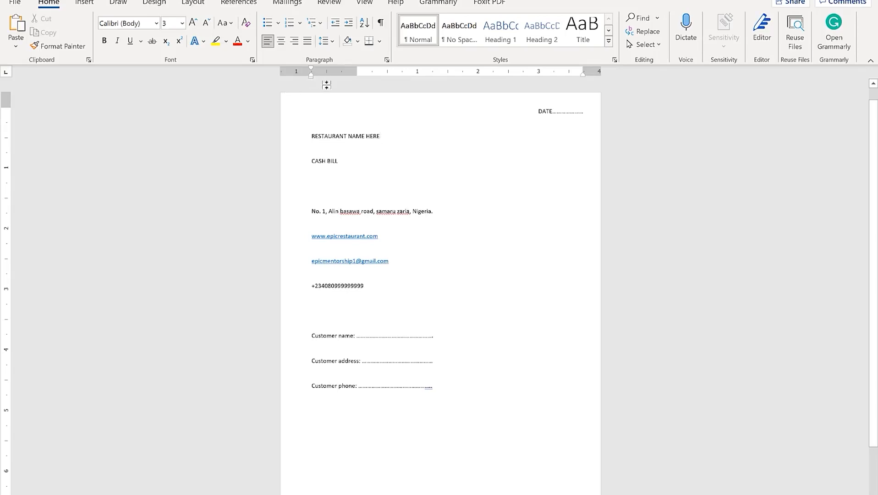
{"action": "left_click", "coordinate": [281, 72]}
{"action": "left_click", "coordinate": [281, 41]}
{"action": "left_click_drag", "start_coordinate": [485, 137], "coordinate": [374, 140]}
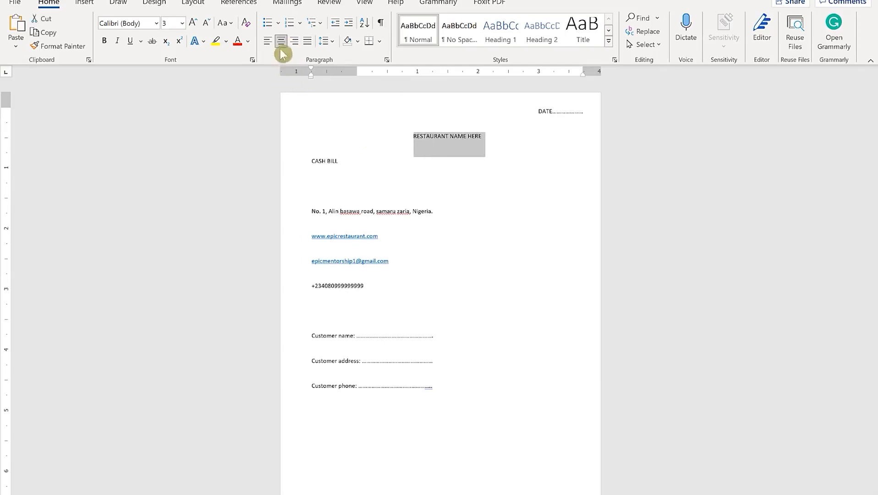
Enlarge the RESTAURANT NAME HERE heading and set it in Amasis MT Pro Black
{"action": "left_click", "coordinate": [193, 24]}
{"action": "left_click", "coordinate": [193, 24]}
{"action": "left_click", "coordinate": [193, 24]}
{"action": "left_click", "coordinate": [193, 25]}
{"action": "left_click", "coordinate": [193, 25]}
{"action": "left_click", "coordinate": [389, 213]}
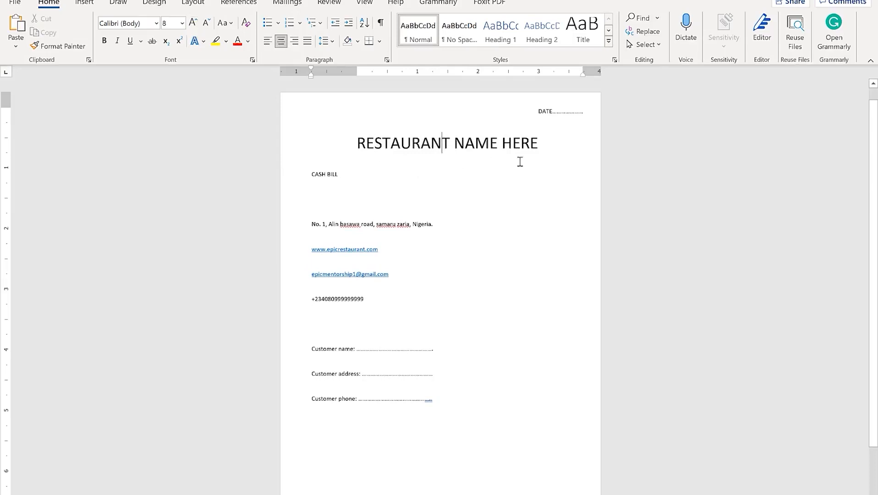
{"action": "left_click_drag", "start_coordinate": [505, 141], "coordinate": [317, 145]}
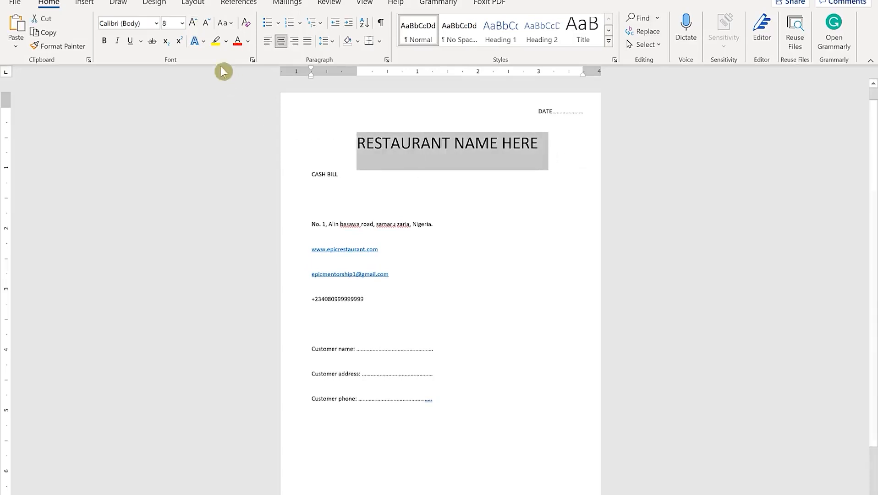
{"action": "left_click", "coordinate": [157, 24]}
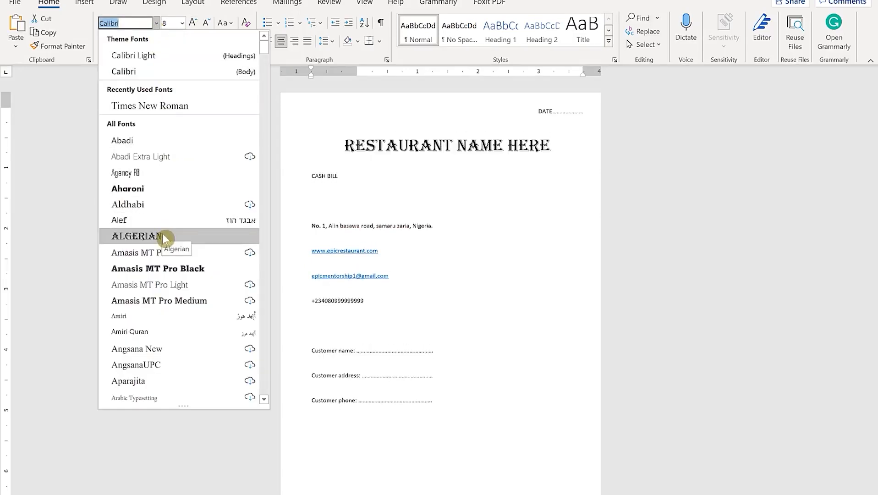
{"action": "left_click", "coordinate": [168, 268]}
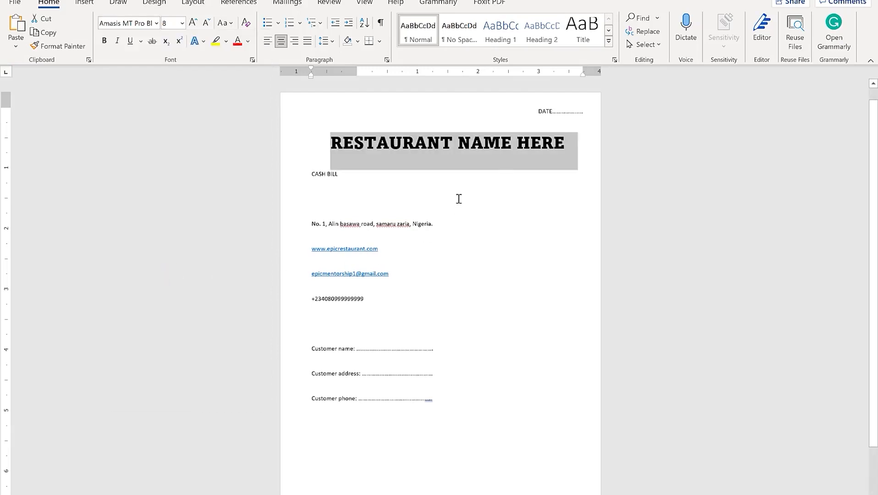
{"action": "left_click", "coordinate": [466, 218]}
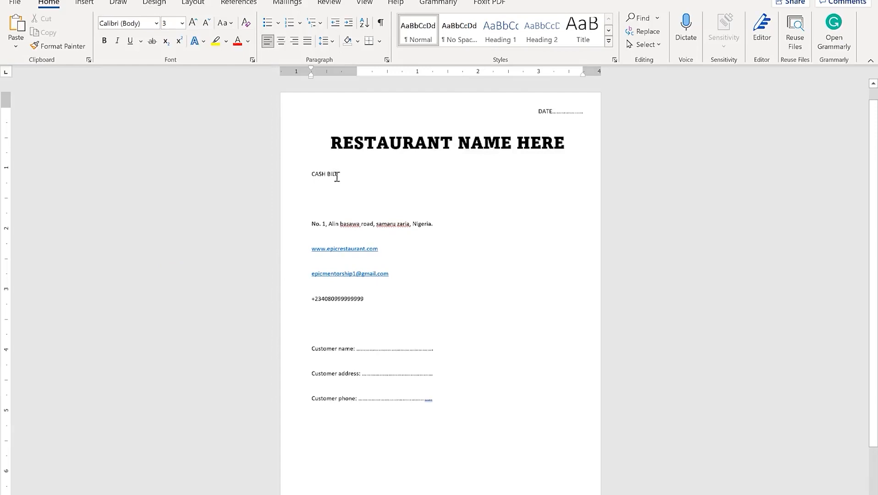
Centre the CASH BILL line beneath the heading
{"action": "left_click_drag", "start_coordinate": [351, 175], "coordinate": [304, 173]}
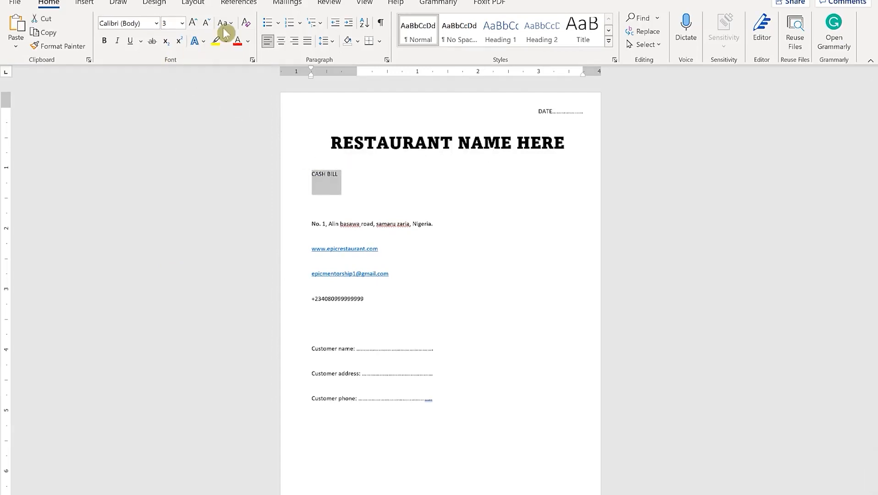
{"action": "left_click", "coordinate": [281, 41]}
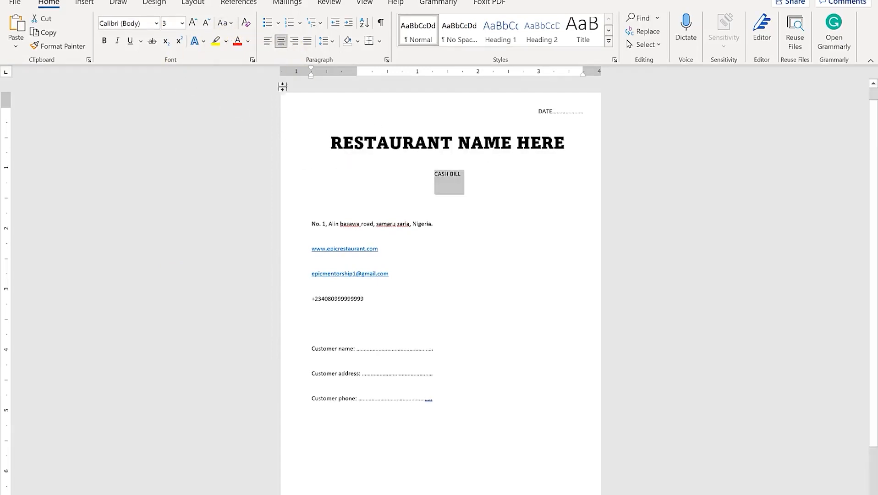
{"action": "left_click_drag", "start_coordinate": [477, 182], "coordinate": [330, 137]}
{"action": "left_click", "coordinate": [327, 41]}
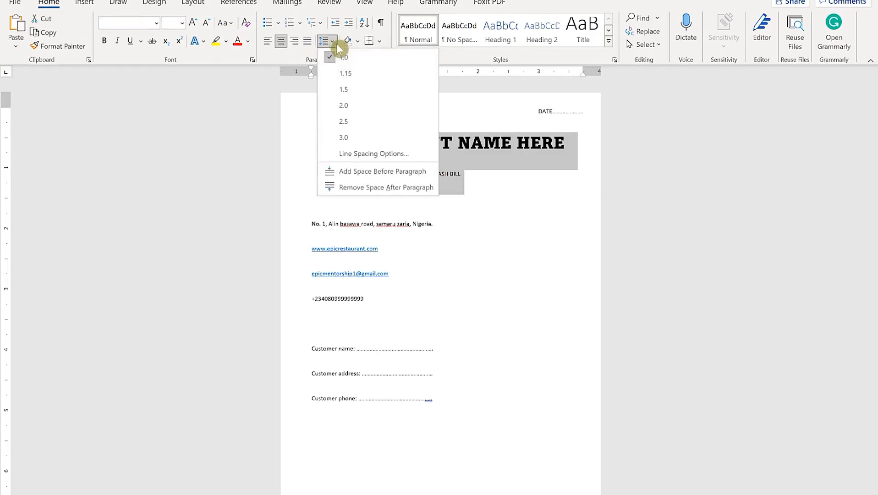
Set Spacing After to 0 pt for the title lines in Paragraph settings
{"action": "left_click", "coordinate": [475, 88]}
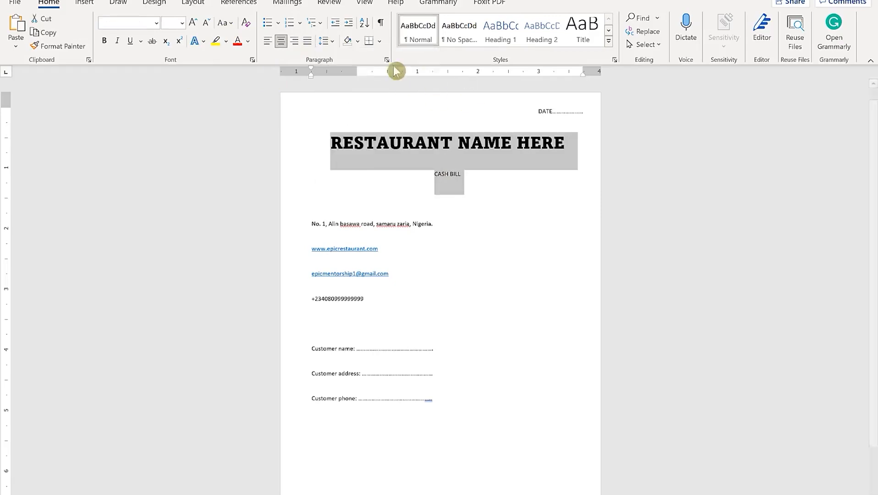
{"action": "left_click", "coordinate": [387, 59]}
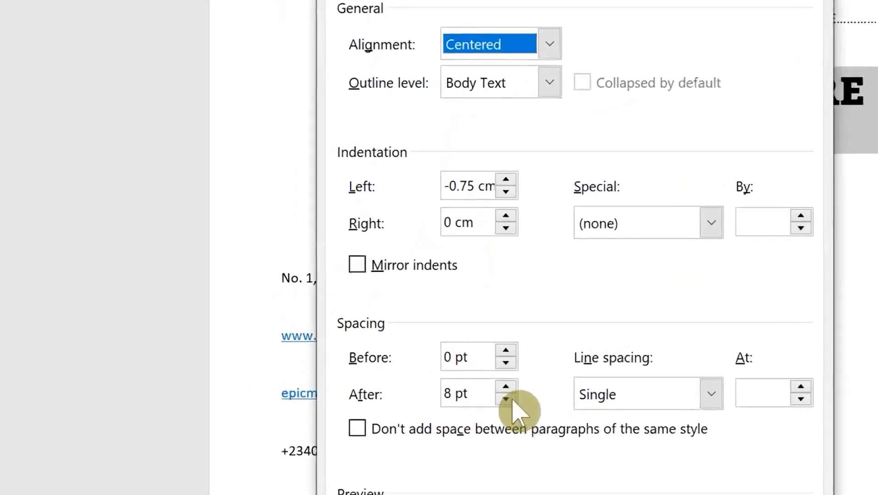
{"action": "left_click", "coordinate": [409, 276]}
{"action": "left_click", "coordinate": [518, 401]}
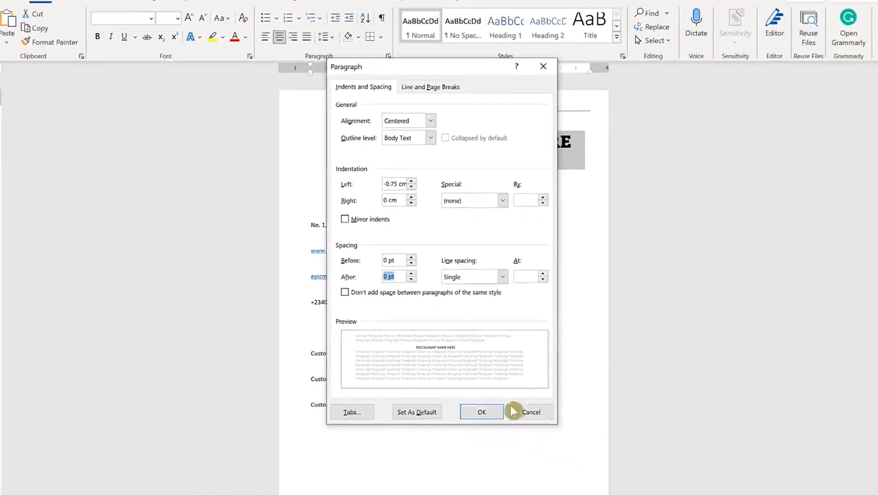
{"action": "left_click", "coordinate": [484, 412]}
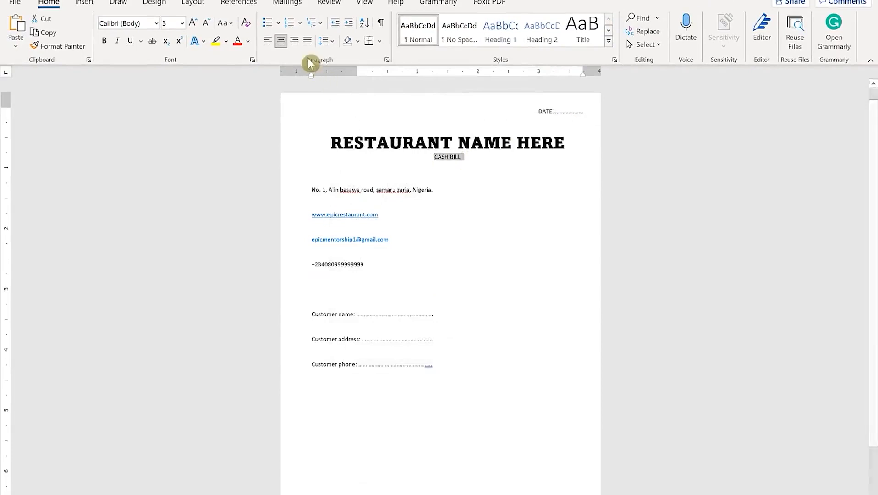
Grow CASH BILL three sizes and delete the address, website, email and phone lines
{"action": "left_click", "coordinate": [198, 25]}
{"action": "left_click", "coordinate": [198, 25]}
{"action": "left_click", "coordinate": [198, 25]}
{"action": "left_click", "coordinate": [198, 25]}
{"action": "left_click", "coordinate": [447, 188]}
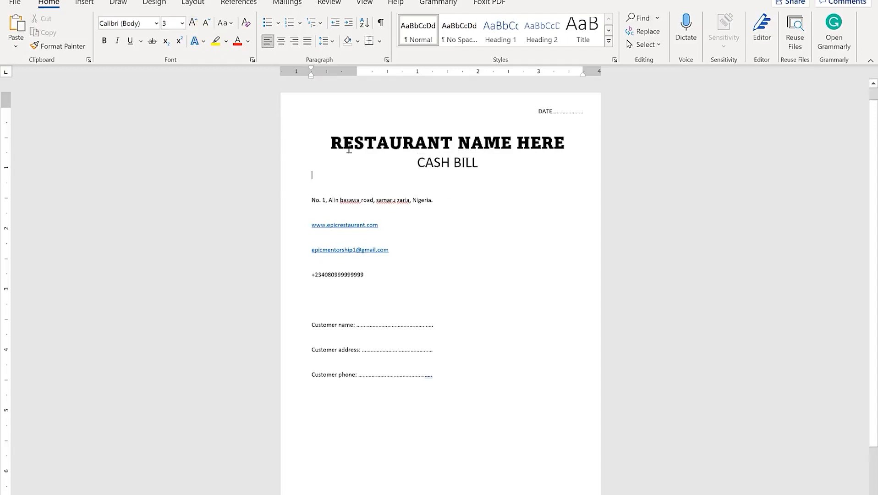
{"action": "left_click_drag", "start_coordinate": [397, 283], "coordinate": [305, 207]}
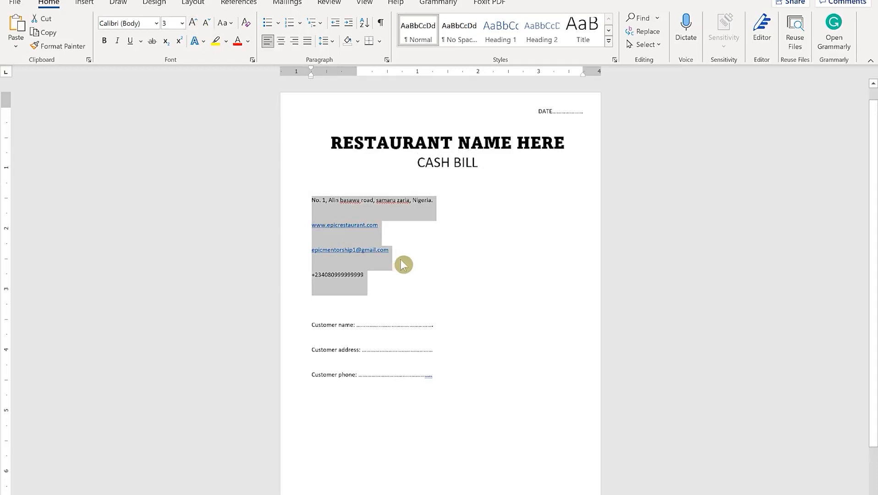
{"action": "key", "text": "Delete"}
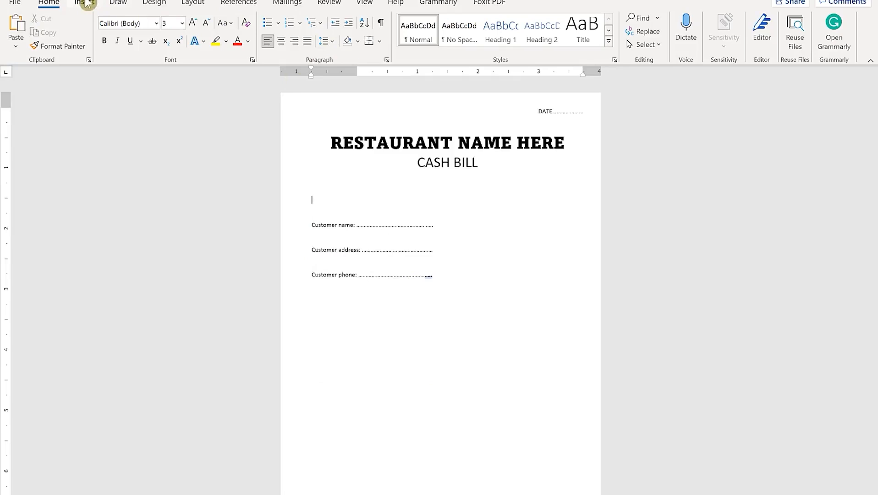
Draw a text box right of centre below CASH BILL and paste the contact lines into it
{"action": "left_click", "coordinate": [87, 2]}
{"action": "left_click", "coordinate": [440, 39]}
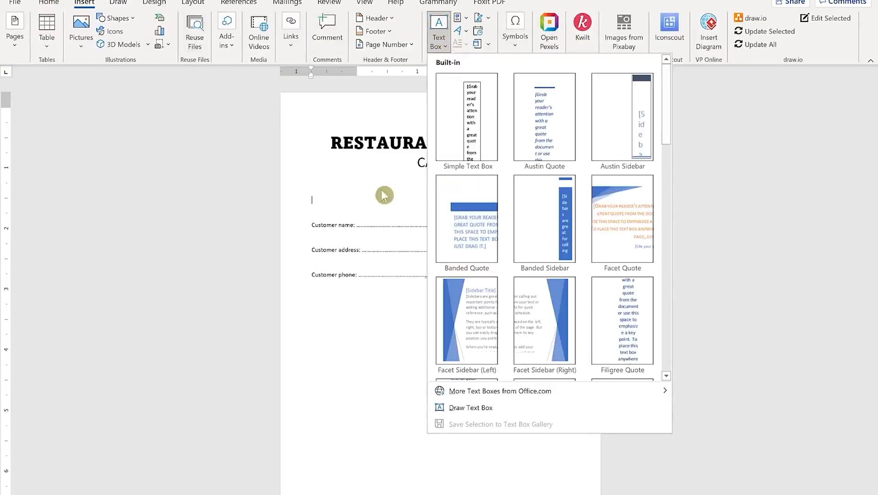
{"action": "left_click", "coordinate": [470, 408]}
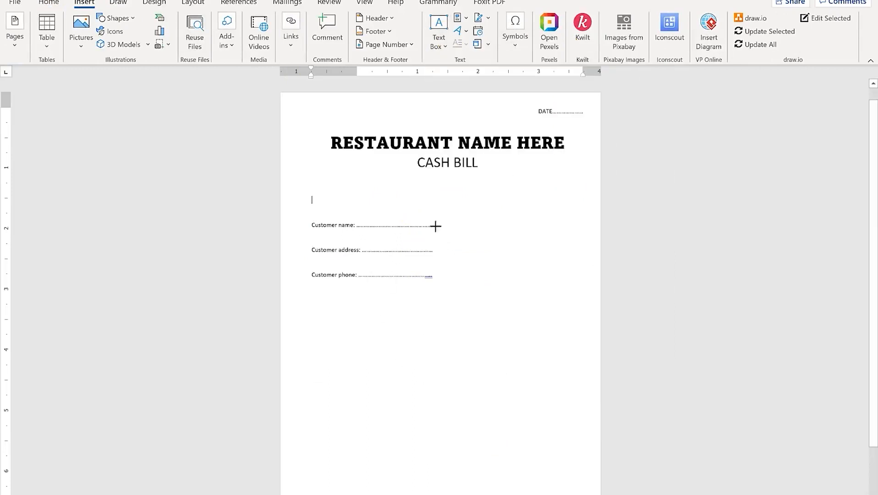
{"action": "left_click_drag", "start_coordinate": [407, 181], "coordinate": [582, 228]}
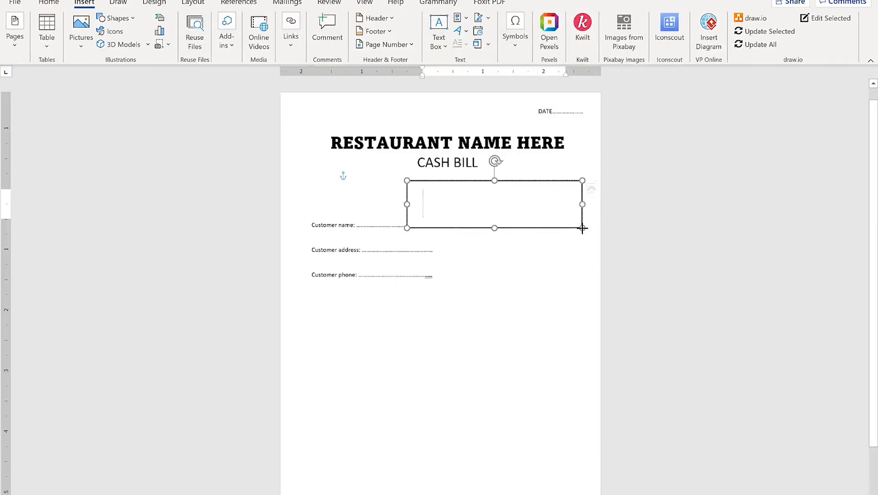
{"action": "type", "text": "asawa road, samaru zaria, Nigeria.  staurant.com"}
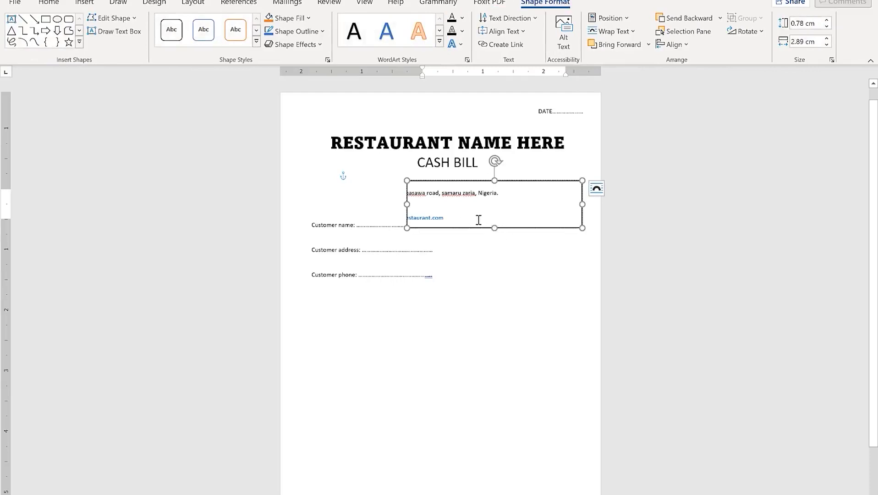
Give all the text box's lines 0 pt space after and single line spacing
{"action": "left_click", "coordinate": [467, 205]}
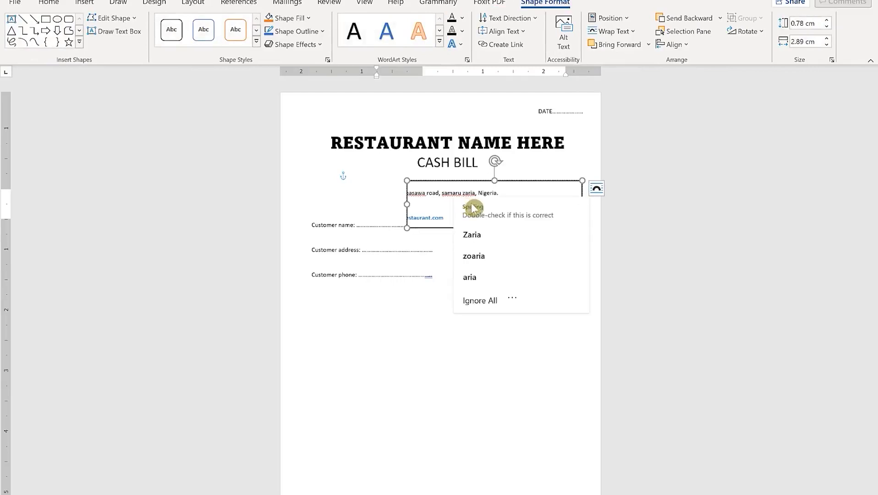
{"action": "key", "text": "ctrl+a"}
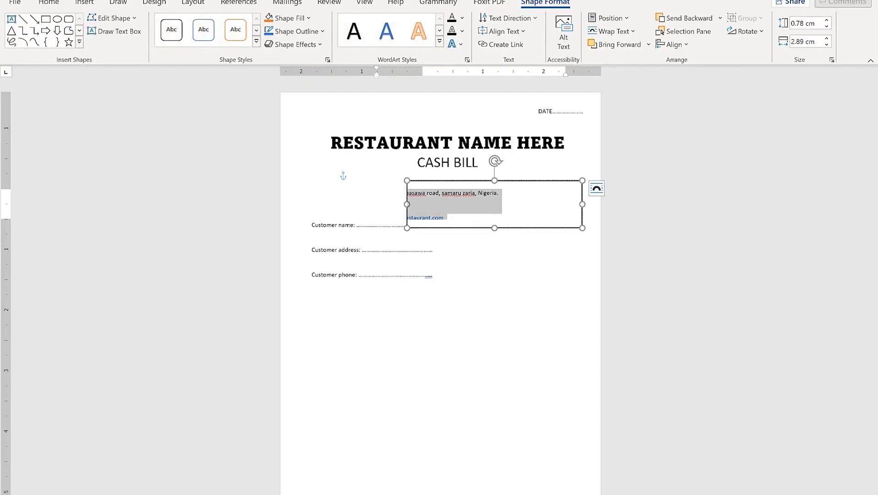
{"action": "left_click", "coordinate": [49, 5]}
{"action": "left_click", "coordinate": [386, 60]}
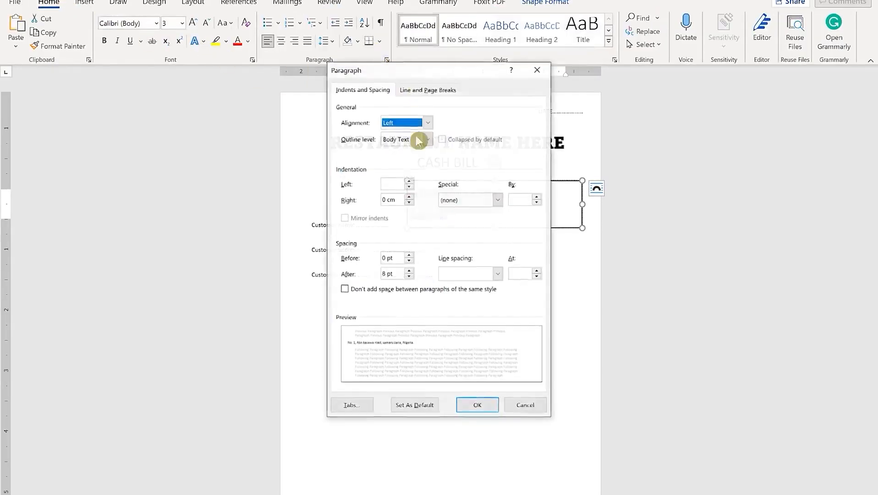
{"action": "left_click", "coordinate": [409, 276]}
{"action": "left_click", "coordinate": [408, 277]}
{"action": "left_click", "coordinate": [485, 275]}
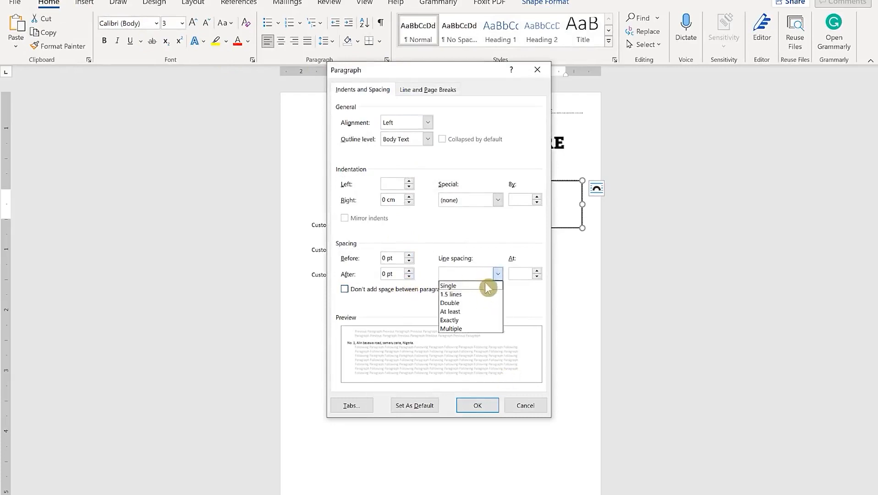
{"action": "left_click", "coordinate": [488, 286]}
{"action": "left_click", "coordinate": [477, 405]}
Move the contact text box toward the right margin
{"action": "left_click", "coordinate": [526, 267]}
{"action": "left_click", "coordinate": [473, 211]}
{"action": "left_click_drag", "start_coordinate": [507, 229], "coordinate": [559, 218]}
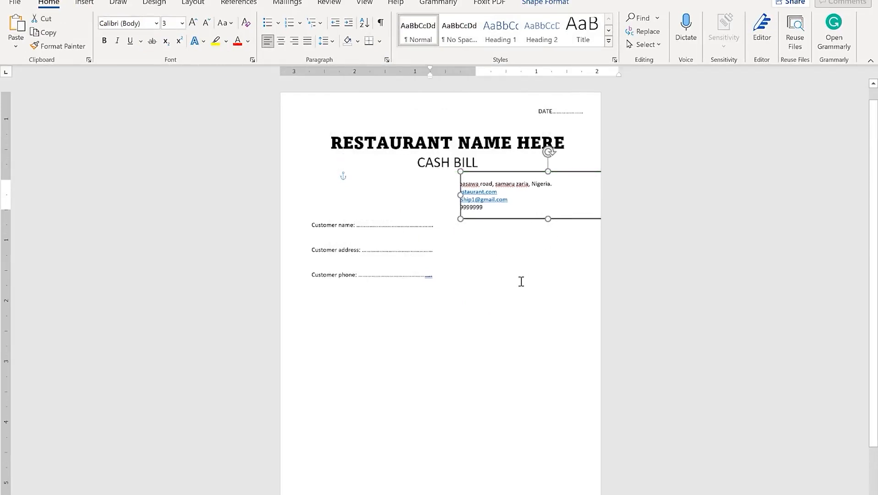
{"action": "left_click", "coordinate": [521, 280]}
{"action": "left_click", "coordinate": [512, 220]}
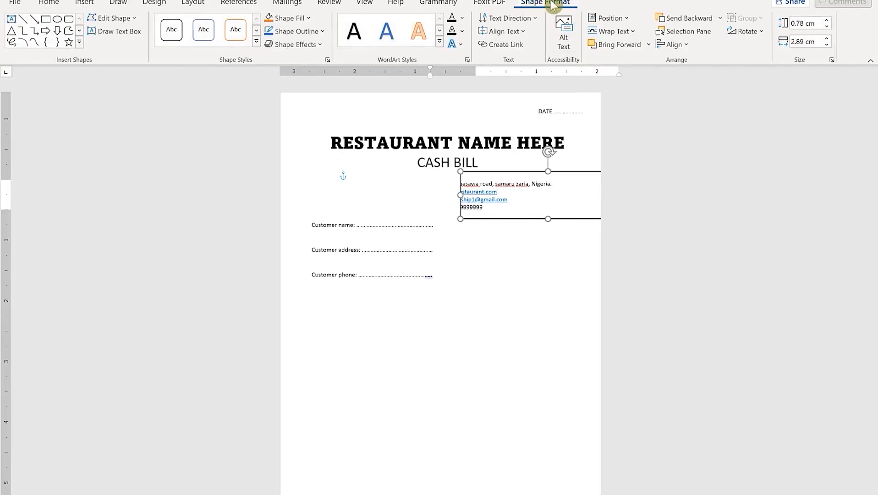
Remove the contact text box's black border and nudge the box slightly left
{"action": "left_click", "coordinate": [324, 33]}
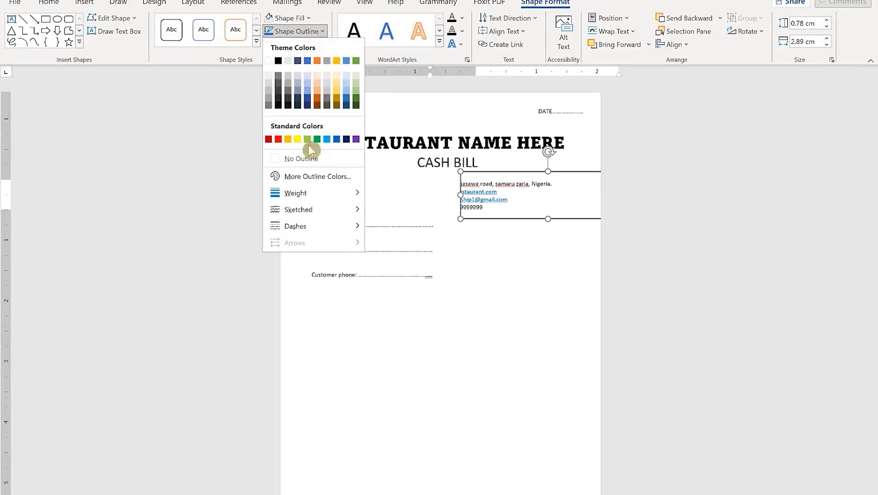
{"action": "left_click", "coordinate": [302, 158]}
{"action": "left_click", "coordinate": [495, 260]}
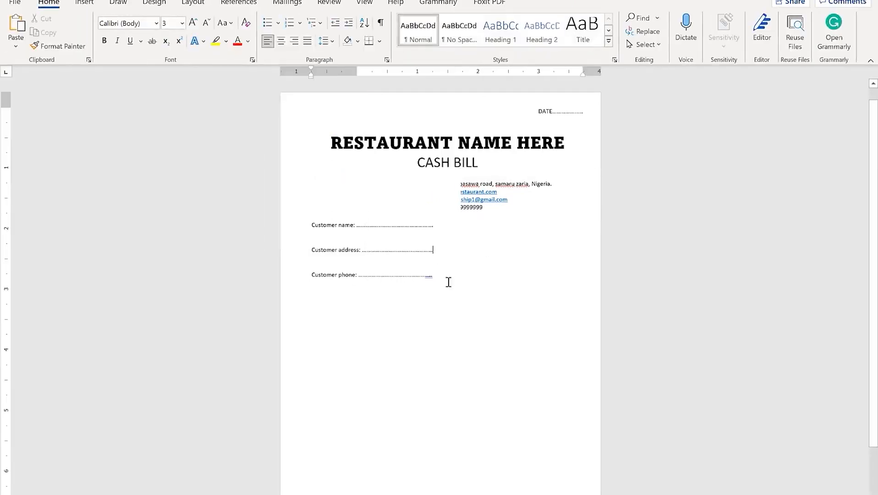
{"action": "left_click", "coordinate": [485, 180]}
{"action": "left_click", "coordinate": [489, 276]}
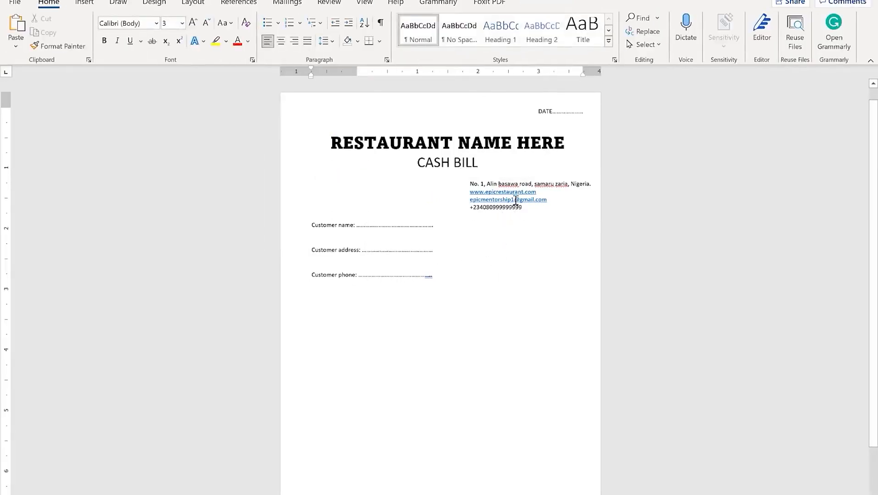
{"action": "left_click", "coordinate": [512, 193]}
{"action": "left_click_drag", "start_coordinate": [506, 219], "coordinate": [494, 213]}
{"action": "left_click", "coordinate": [448, 231]}
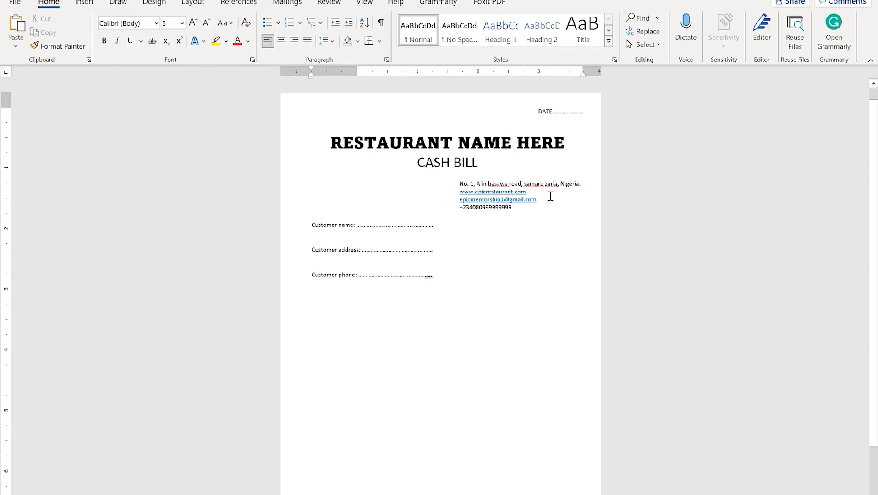
Set the contact lines inside the box to 1.15 line spacing
{"action": "left_click_drag", "start_coordinate": [519, 208], "coordinate": [467, 184]}
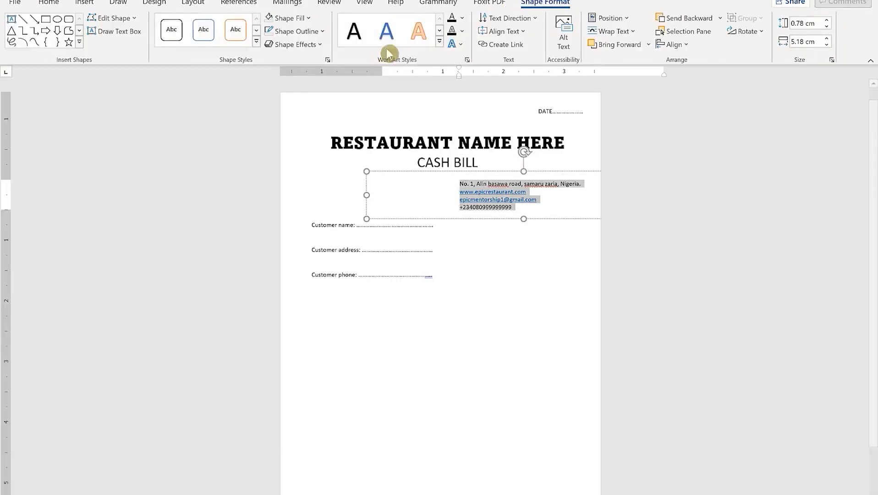
{"action": "left_click", "coordinate": [48, 3]}
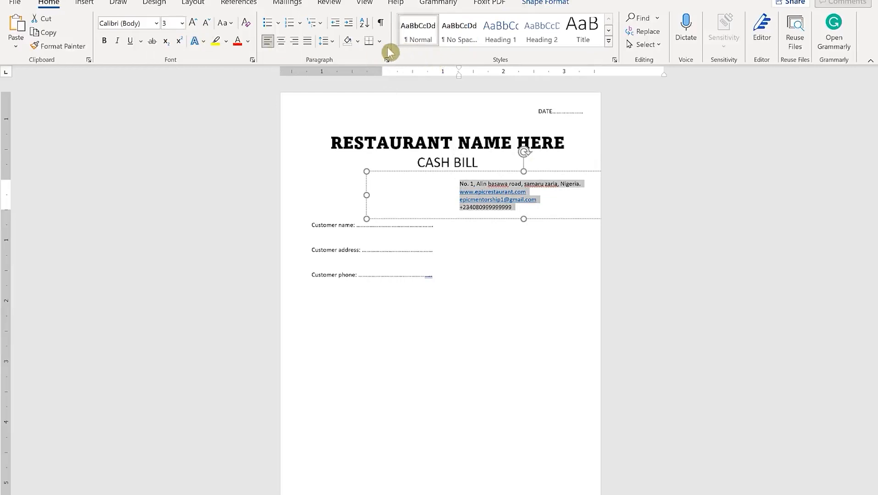
{"action": "left_click", "coordinate": [331, 41]}
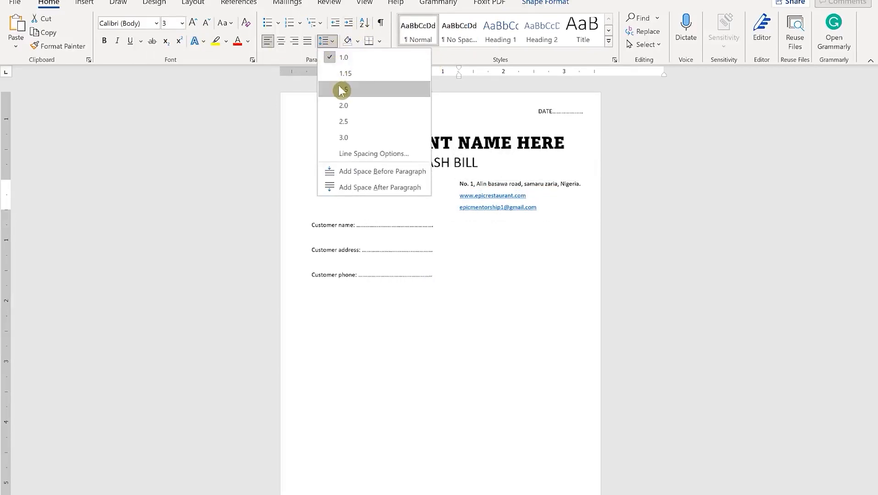
{"action": "left_click", "coordinate": [368, 82]}
{"action": "left_click", "coordinate": [524, 251]}
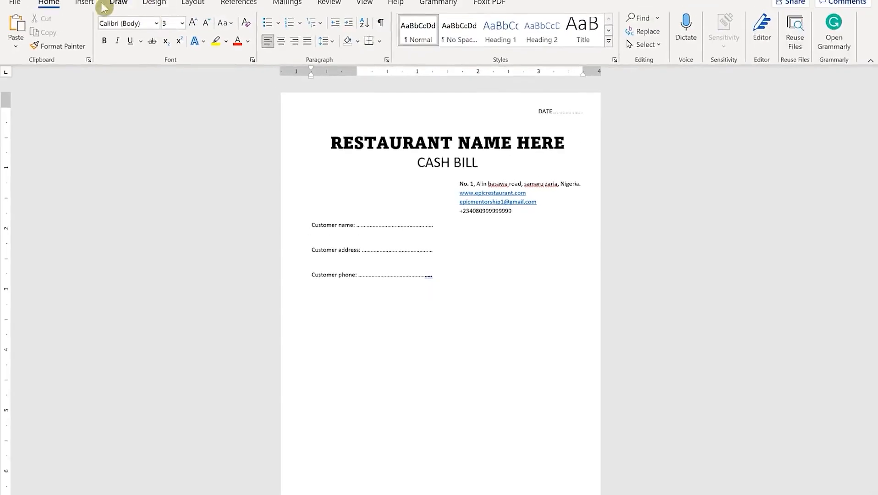
Insert the filled location-pin icon found by searching 'loca' in the icon library
{"action": "left_click", "coordinate": [88, 3]}
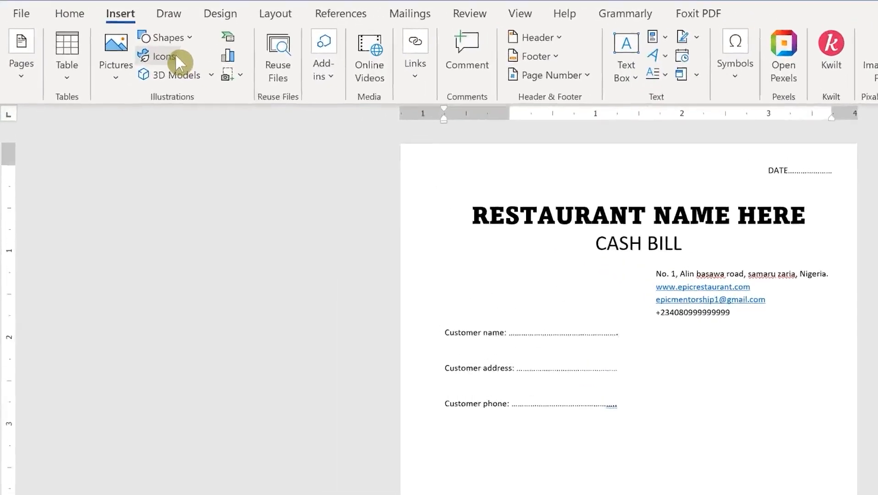
{"action": "left_click", "coordinate": [176, 56]}
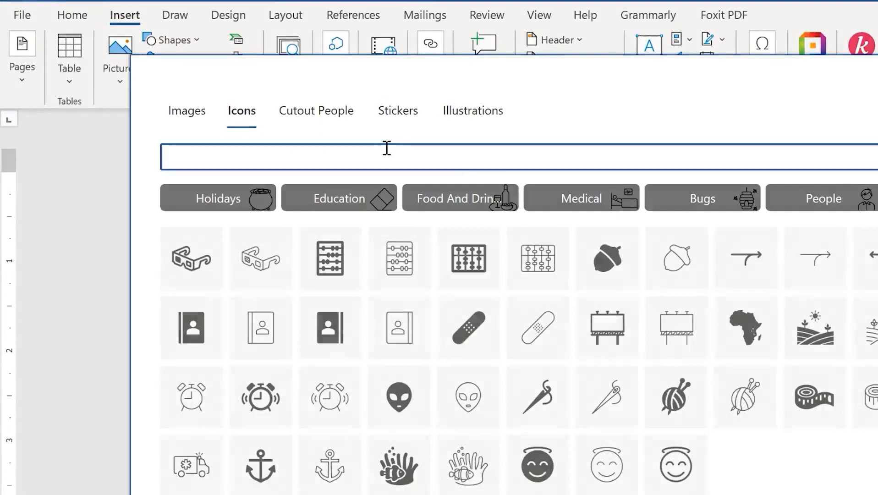
{"action": "type", "text": "loc"}
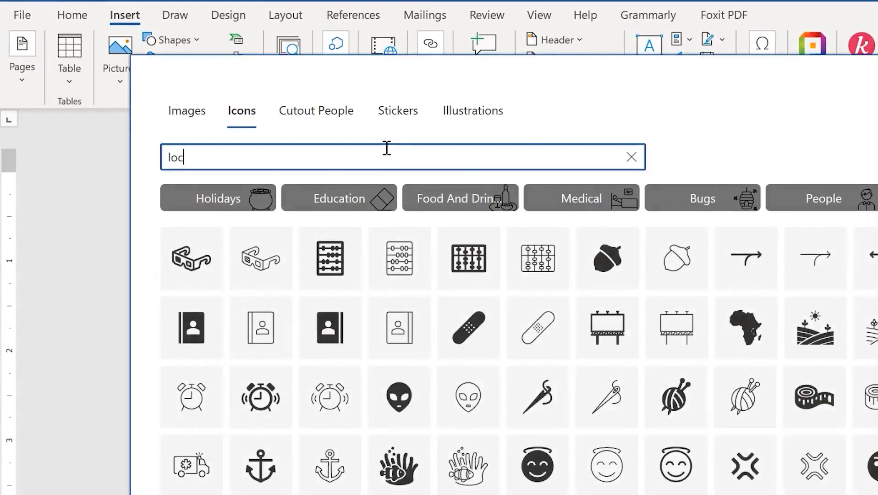
{"action": "type", "text": "ation"}
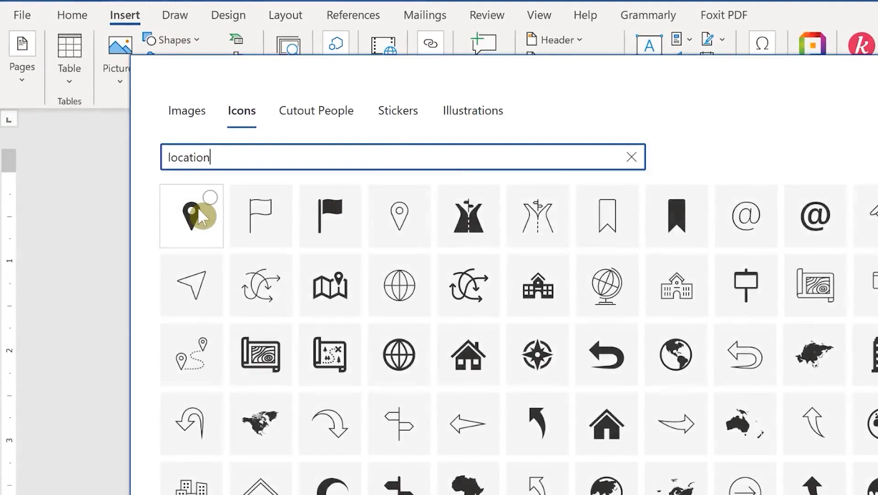
{"action": "left_click", "coordinate": [197, 207]}
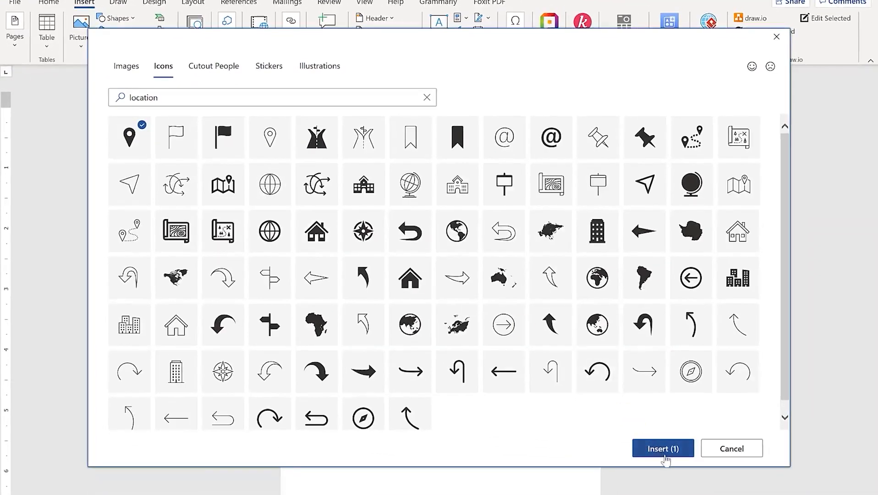
{"action": "left_click", "coordinate": [664, 452]}
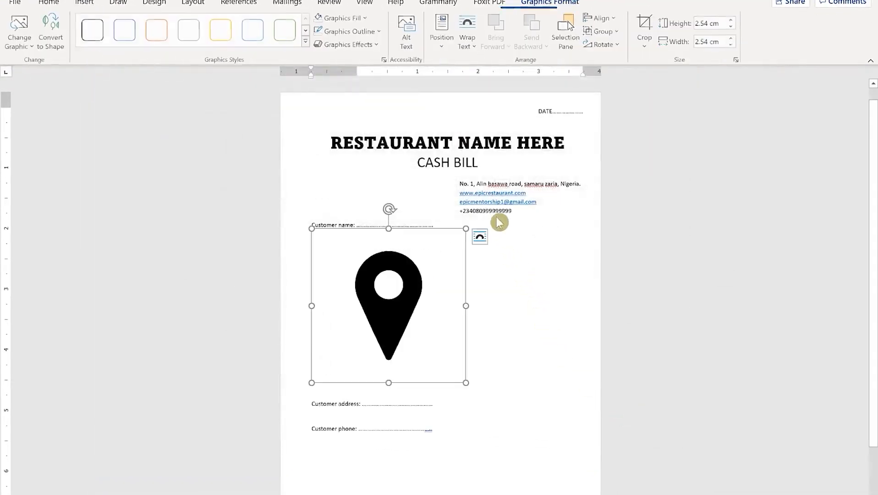
Set the pin icon to In Front of Text and shrink it beside the address line
{"action": "left_click", "coordinate": [480, 237]}
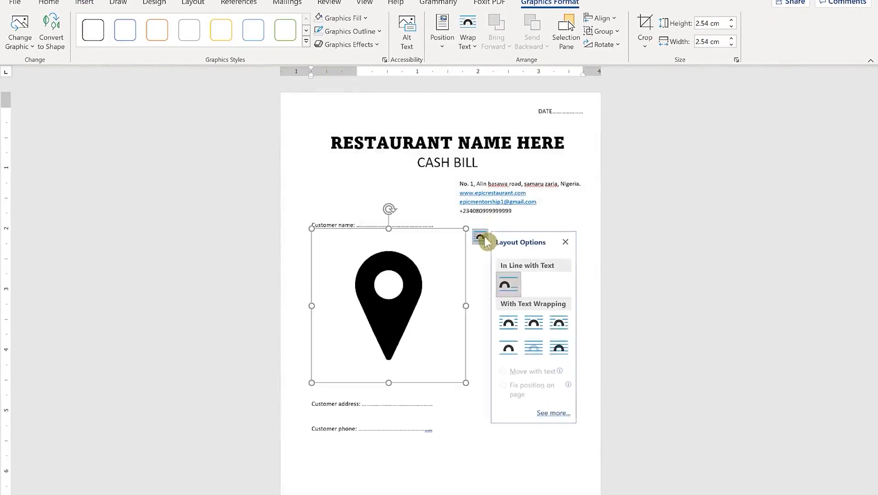
{"action": "left_click", "coordinate": [560, 349]}
{"action": "left_click_drag", "start_coordinate": [459, 379], "coordinate": [589, 195]}
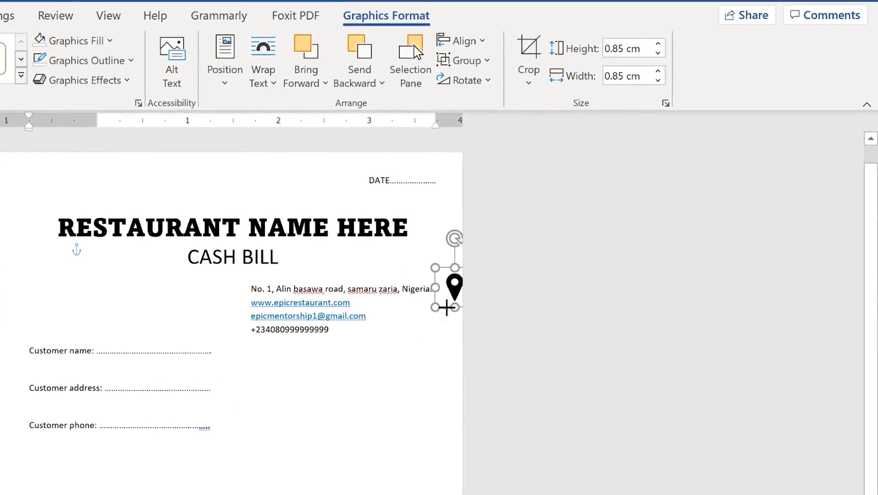
{"action": "mouse_move", "coordinate": [446, 307]}
{"action": "left_mouse_down"}
{"action": "mouse_move", "coordinate": [457, 300]}
{"action": "mouse_move", "coordinate": [417, 297]}
{"action": "mouse_move", "coordinate": [447, 289]}
{"action": "mouse_move", "coordinate": [438, 299]}
{"action": "mouse_move", "coordinate": [450, 285]}
{"action": "mouse_move", "coordinate": [448, 292]}
{"action": "left_mouse_up"}
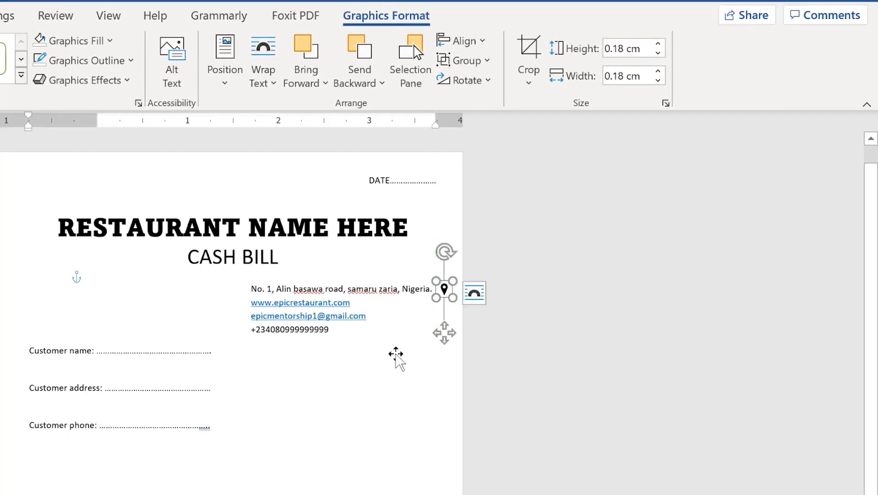
{"action": "left_click", "coordinate": [396, 360]}
{"action": "left_click", "coordinate": [374, 441]}
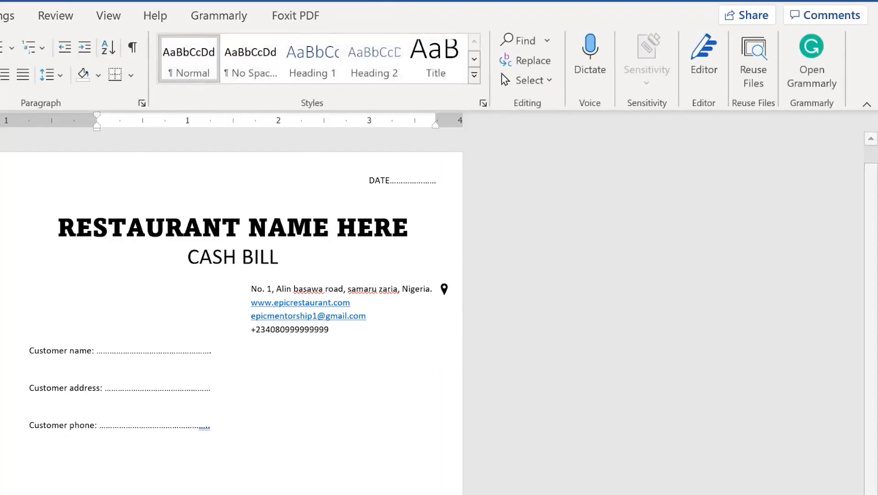
{"action": "left_click", "coordinate": [14, 5]}
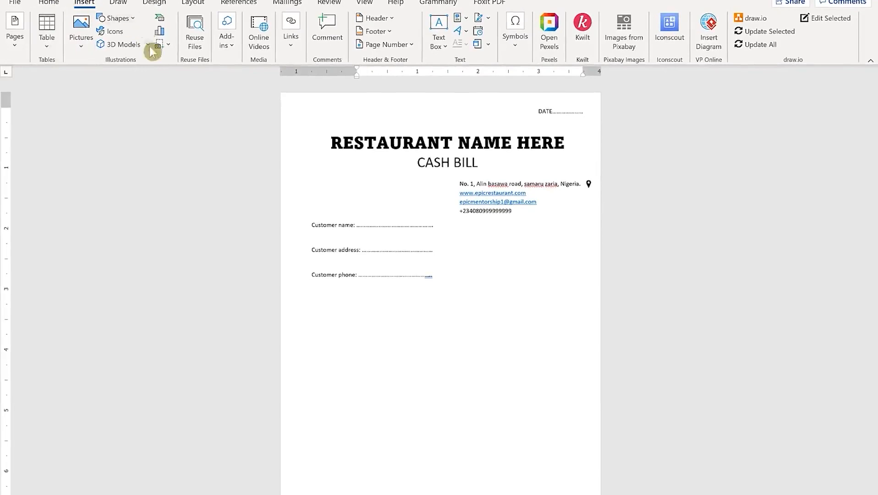
Insert the laptop-with-globe icon from the icon library
{"action": "left_click", "coordinate": [114, 31]}
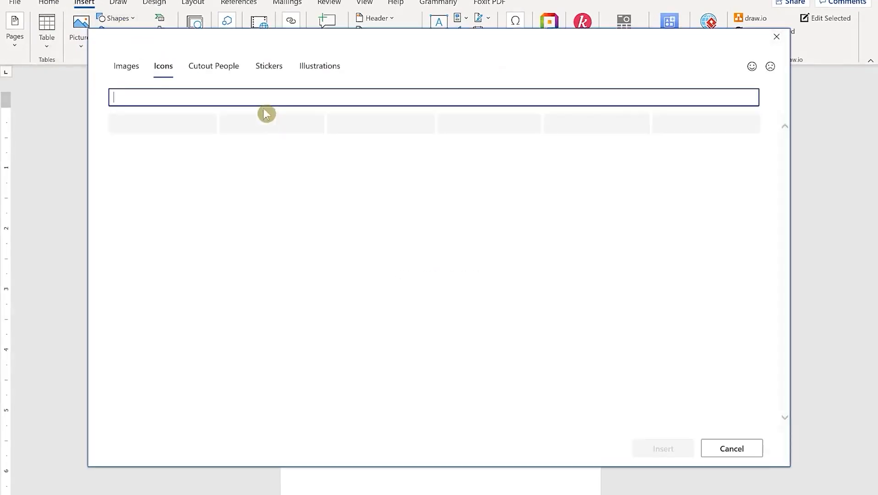
{"action": "type", "text": "internet"}
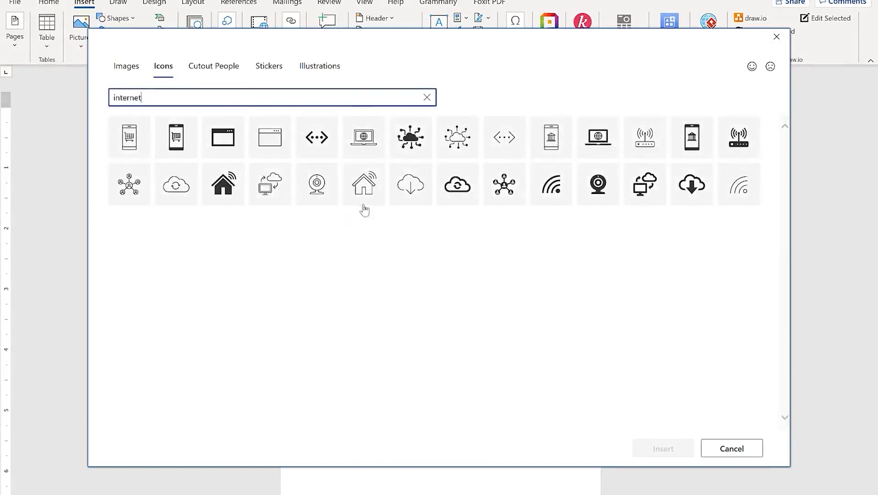
{"action": "left_click", "coordinate": [598, 137]}
{"action": "left_click", "coordinate": [671, 443]}
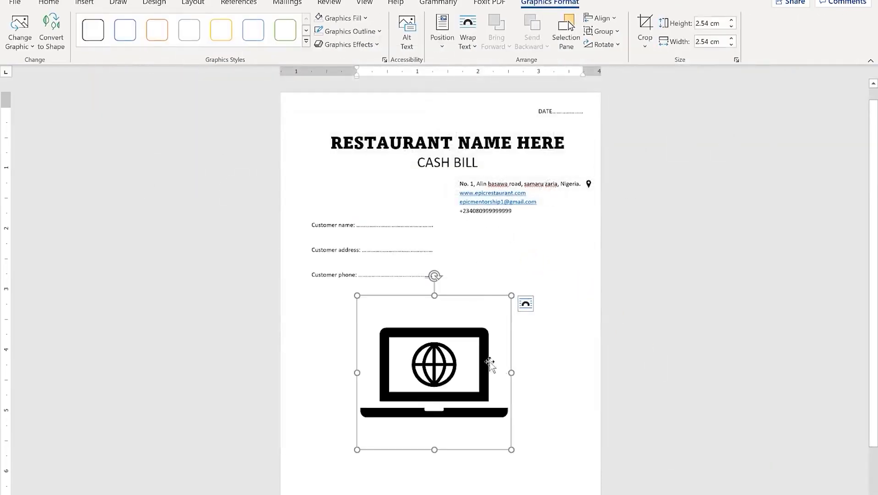
Shrink the laptop icon and set it to float in front of text
{"action": "left_click_drag", "start_coordinate": [513, 294], "coordinate": [418, 302]}
{"action": "left_click", "coordinate": [395, 305]}
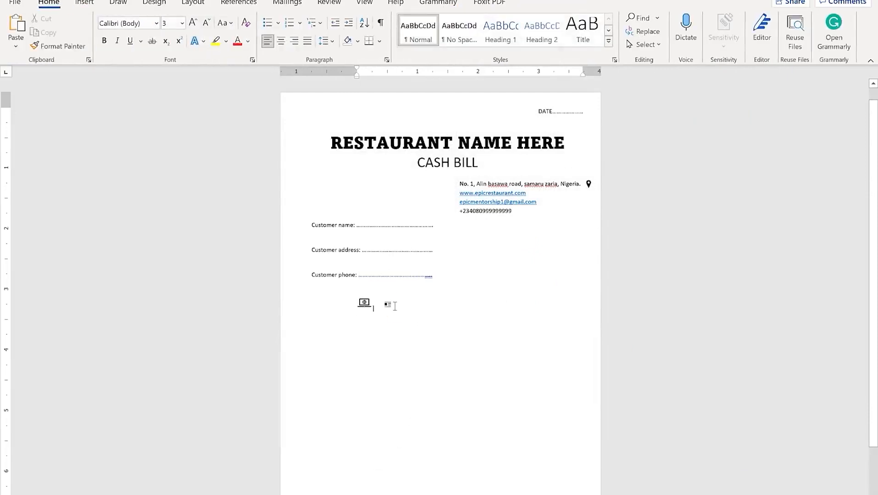
{"action": "left_click", "coordinate": [366, 305]}
{"action": "left_click", "coordinate": [387, 306]}
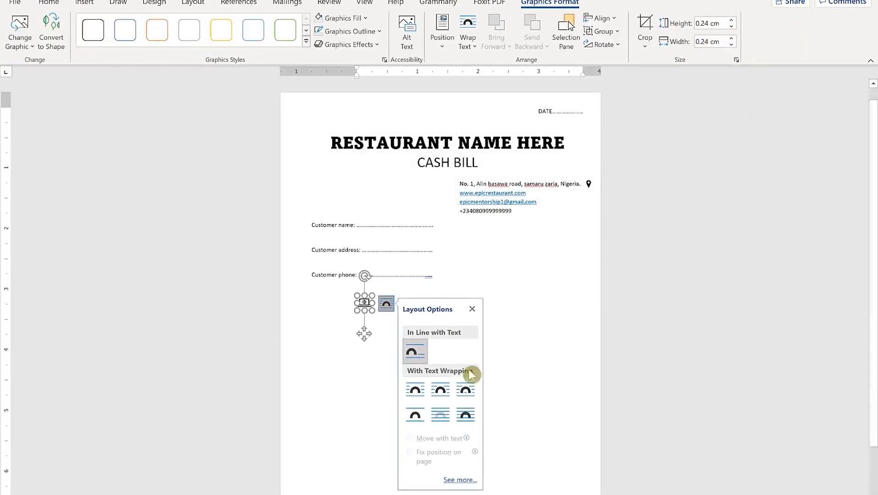
{"action": "left_click", "coordinate": [472, 417]}
{"action": "left_click", "coordinate": [384, 362]}
Move the laptop icon beside the website line and shrink it slightly more
{"action": "left_click_drag", "start_coordinate": [364, 305], "coordinate": [548, 190]}
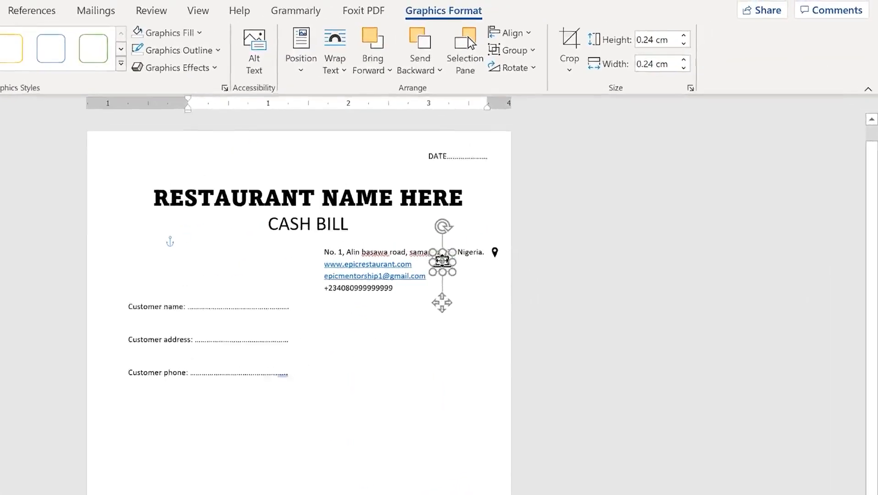
{"action": "left_click_drag", "start_coordinate": [442, 260], "coordinate": [442, 266]}
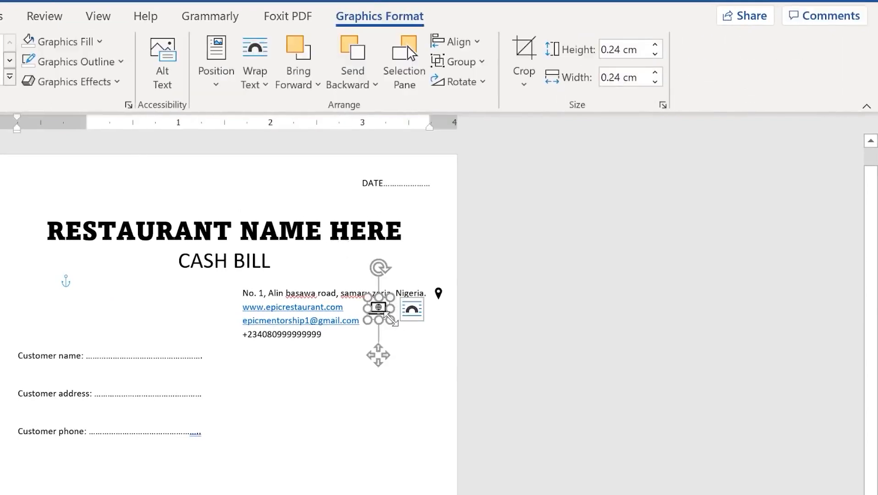
{"action": "left_click_drag", "start_coordinate": [387, 315], "coordinate": [384, 312]}
{"action": "left_click", "coordinate": [386, 453]}
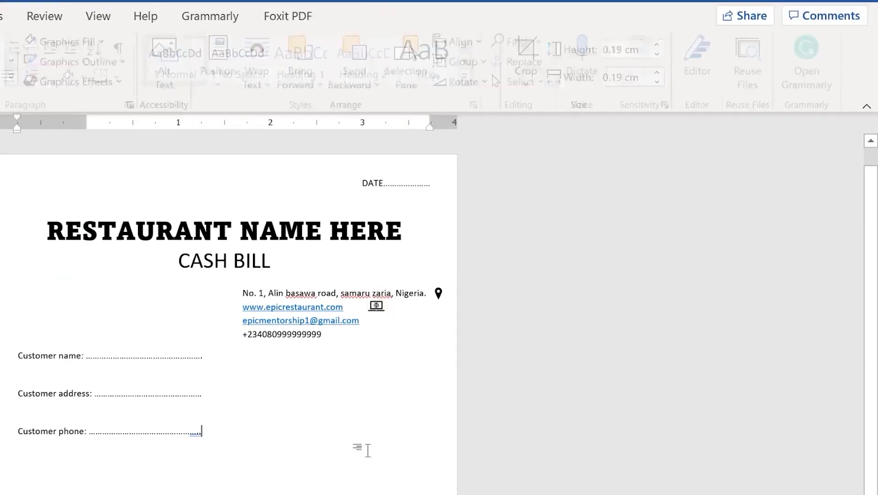
{"action": "left_click", "coordinate": [366, 329]}
{"action": "left_click", "coordinate": [374, 322]}
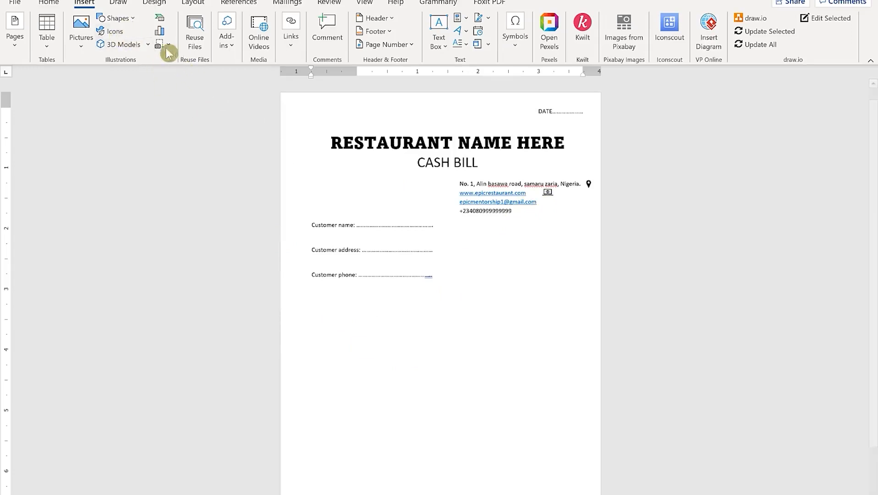
Insert the envelope-with-@ icon from the icon library
{"action": "left_click", "coordinate": [115, 33]}
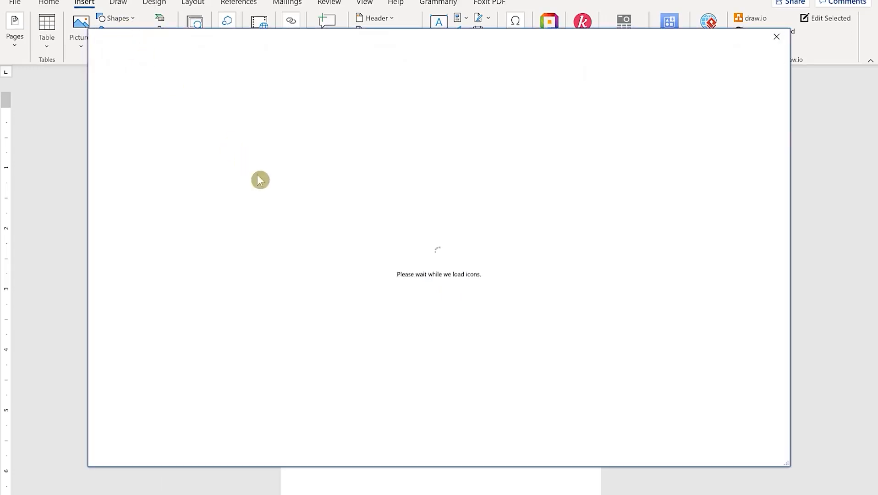
{"action": "type", "text": "email"}
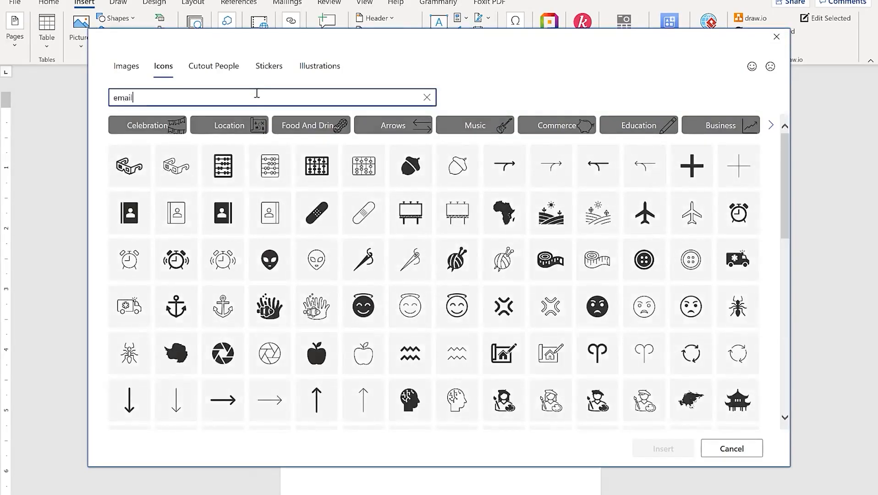
{"action": "left_click", "coordinate": [129, 137]}
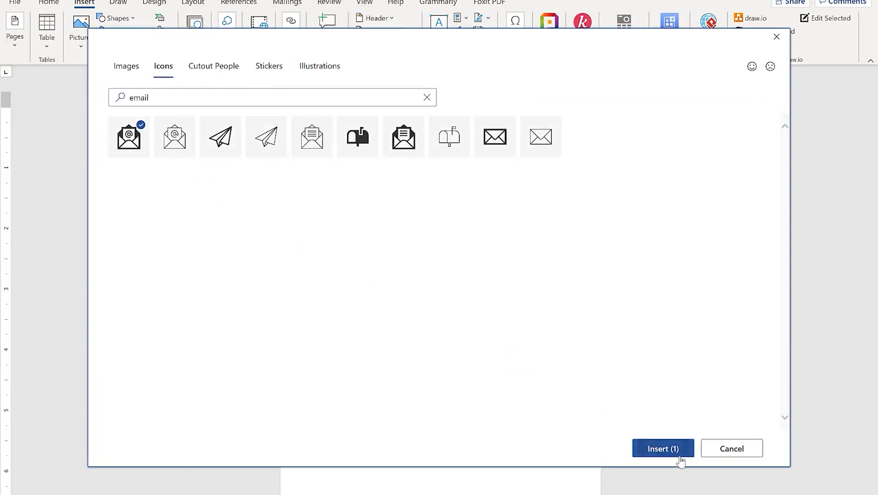
{"action": "left_click", "coordinate": [680, 459]}
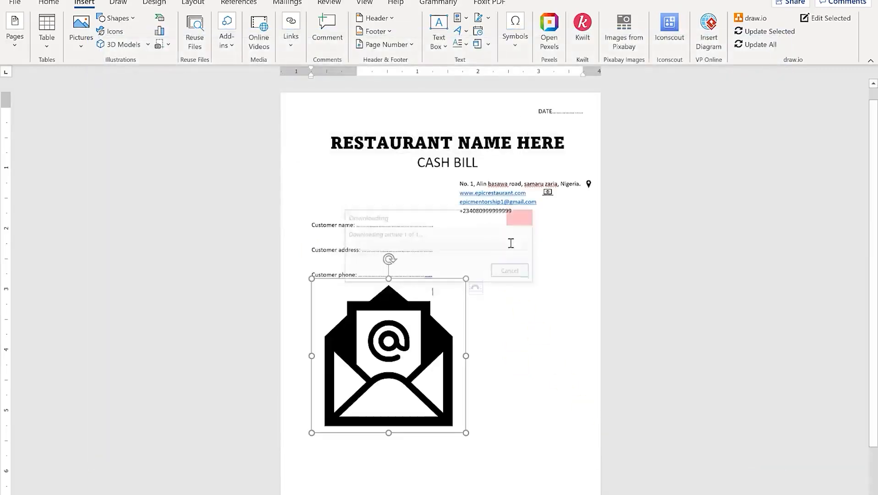
Shrink the envelope icon, set it In Front of Text, and place it beside the email line
{"action": "left_click_drag", "start_coordinate": [466, 280], "coordinate": [384, 420]}
{"action": "left_click", "coordinate": [519, 279]}
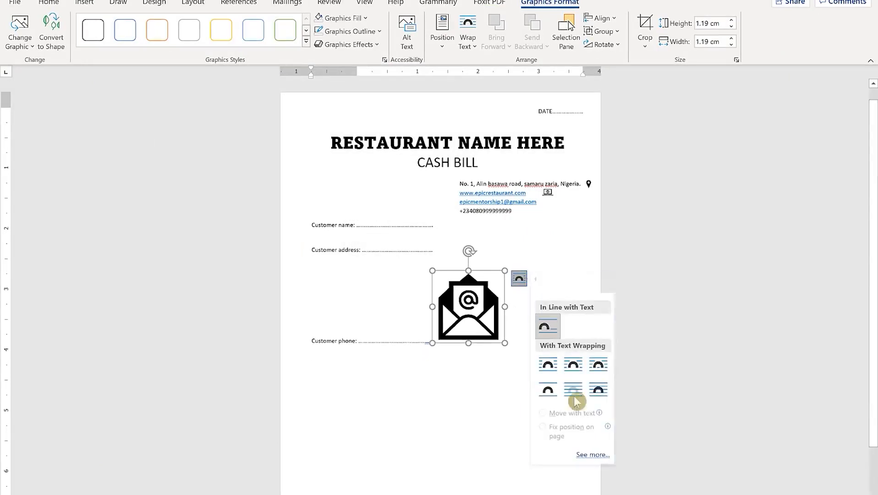
{"action": "left_click", "coordinate": [597, 389]}
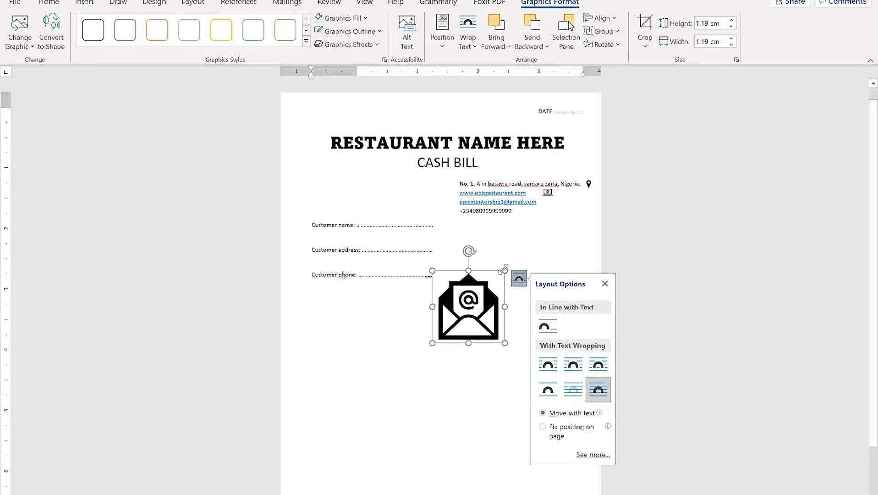
{"action": "left_click_drag", "start_coordinate": [503, 270], "coordinate": [489, 282]}
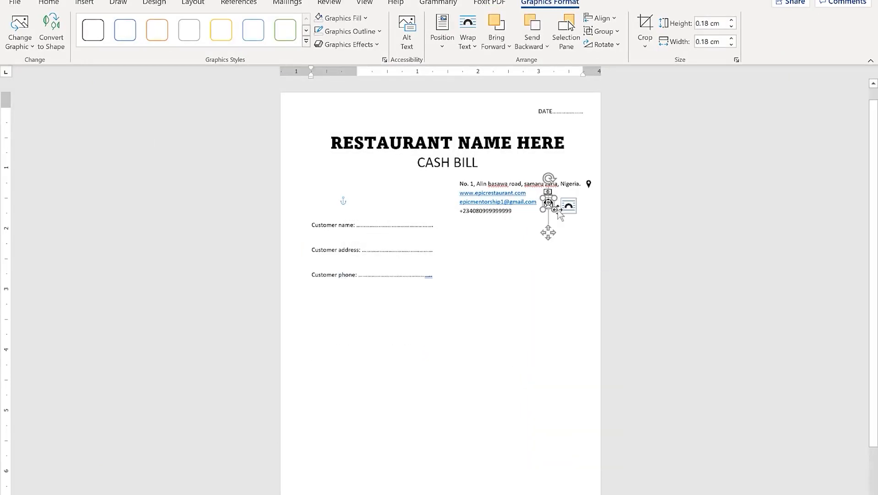
{"action": "left_click", "coordinate": [582, 226]}
{"action": "left_click", "coordinate": [552, 303]}
{"action": "left_click", "coordinate": [519, 216]}
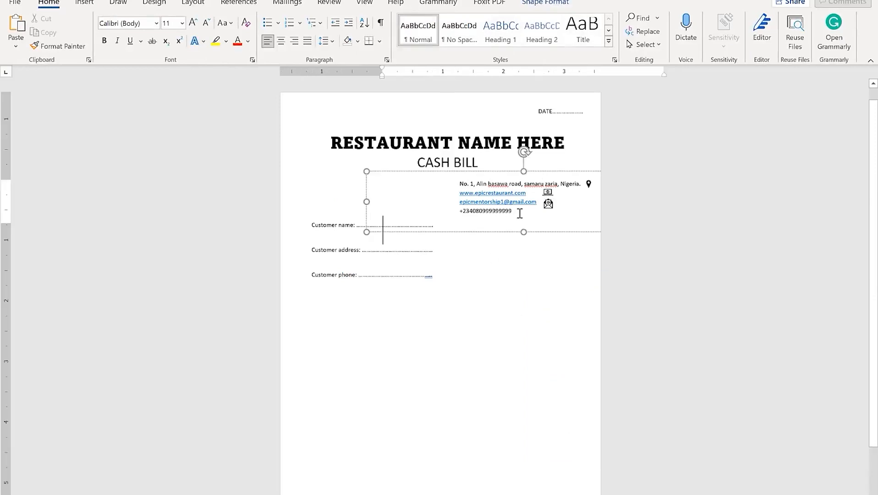
{"action": "left_click", "coordinate": [446, 299]}
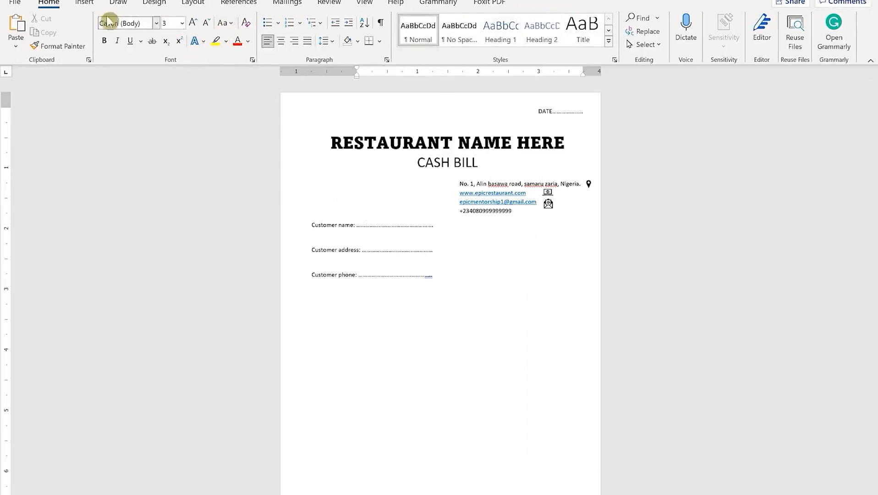
Give the Customer name, address and phone lines 0 pt space after and single spacing
{"action": "left_click", "coordinate": [85, 4]}
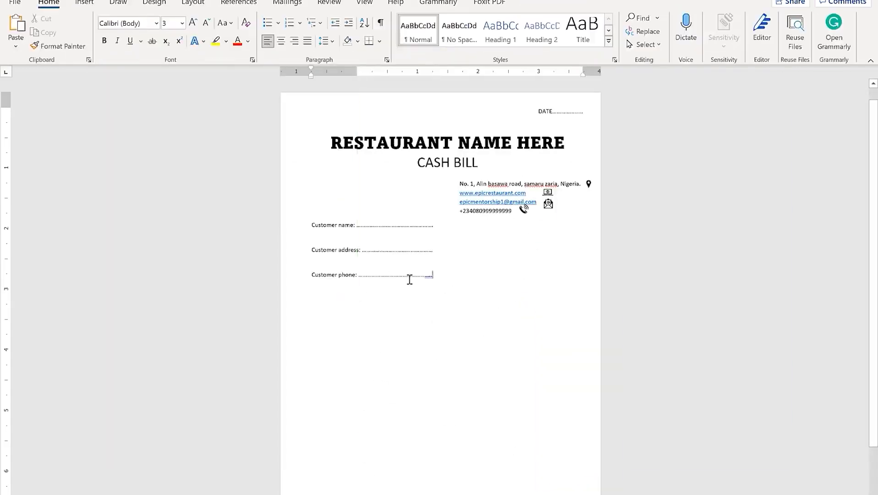
{"action": "left_click", "coordinate": [456, 296]}
{"action": "left_click", "coordinate": [411, 274]}
{"action": "left_click_drag", "start_coordinate": [479, 296], "coordinate": [302, 230]}
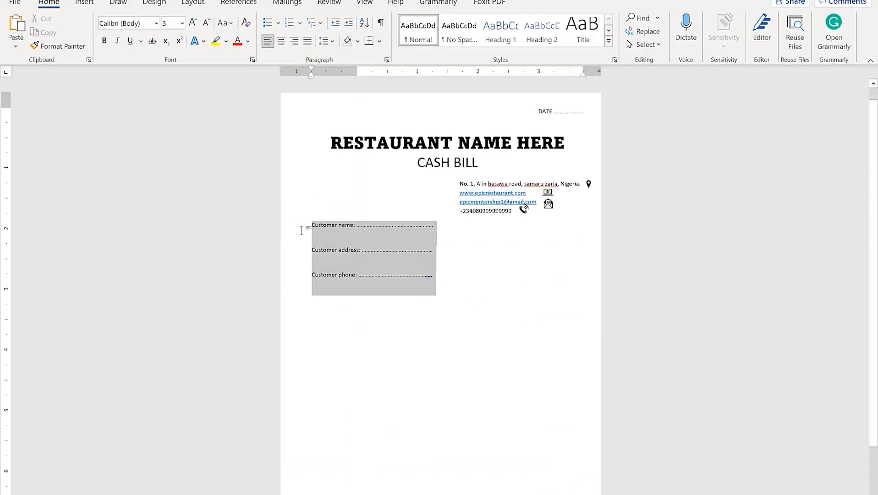
{"action": "left_click", "coordinate": [386, 60]}
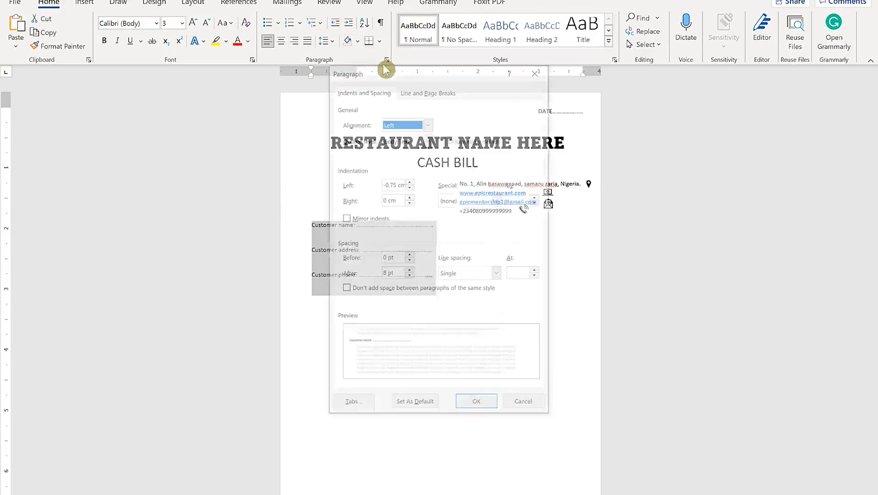
{"action": "left_click", "coordinate": [409, 277]}
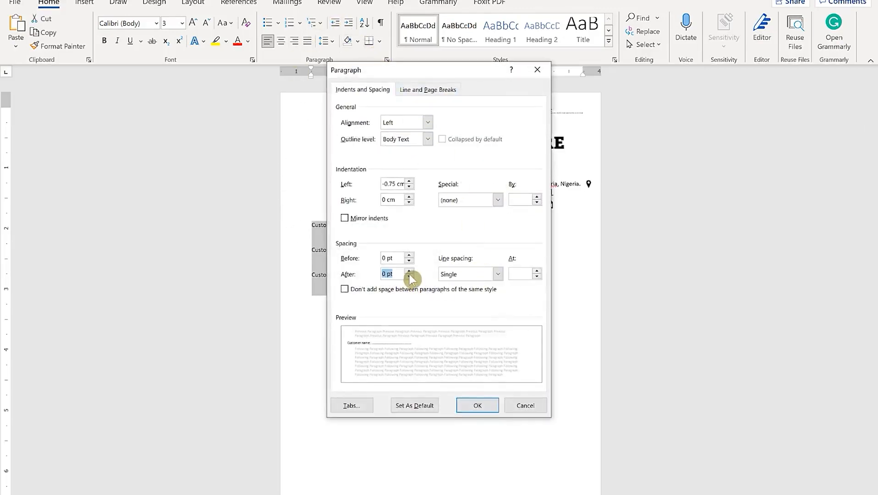
{"action": "left_click", "coordinate": [472, 275]}
{"action": "left_click", "coordinate": [473, 274]}
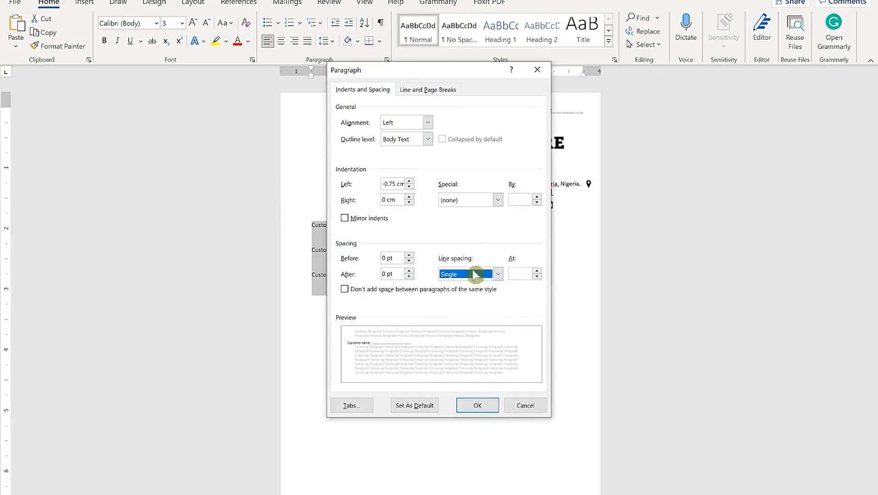
{"action": "left_click", "coordinate": [479, 395]}
Set the three Customer lines to 1.15 line spacing
{"action": "left_click", "coordinate": [416, 256]}
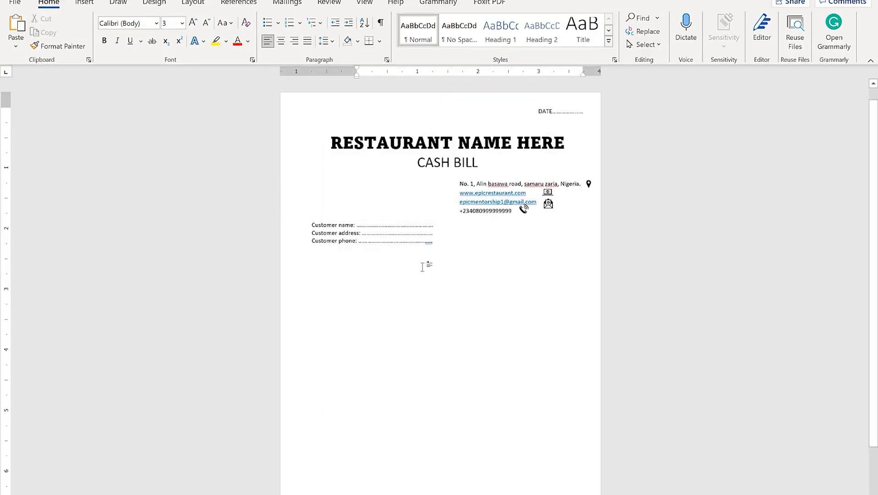
{"action": "left_click_drag", "start_coordinate": [422, 267], "coordinate": [297, 219]}
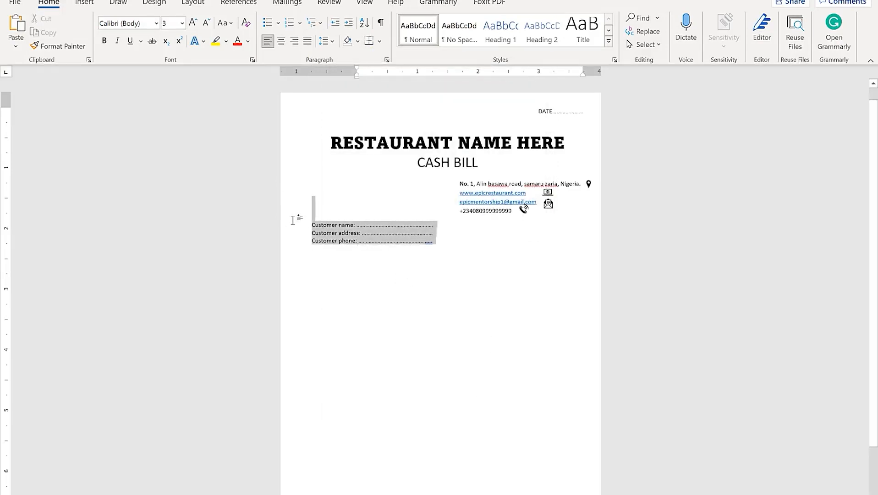
{"action": "left_click", "coordinate": [329, 41]}
{"action": "left_click", "coordinate": [356, 73]}
{"action": "left_click", "coordinate": [416, 284]}
{"action": "left_click_drag", "start_coordinate": [509, 300], "coordinate": [329, 221]}
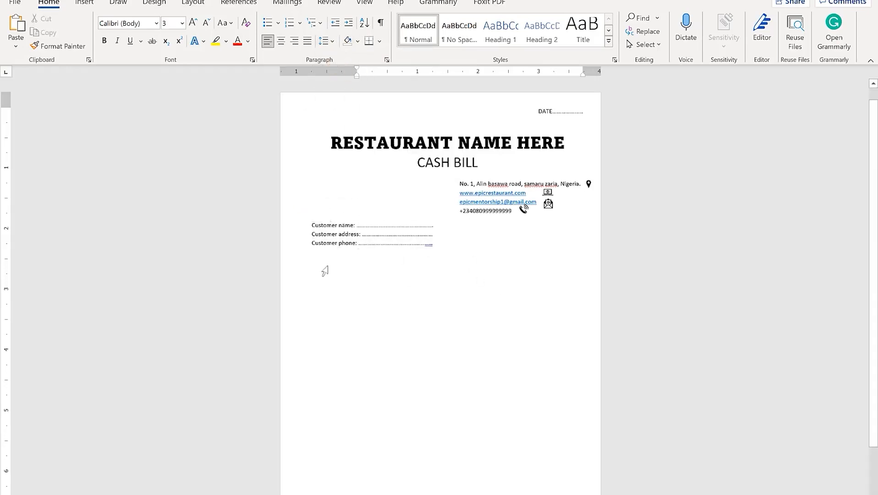
{"action": "left_click", "coordinate": [332, 279]}
Insert a 5 by 5 table below the customer lines and push it down a line
{"action": "left_click", "coordinate": [307, 41]}
{"action": "left_click", "coordinate": [84, 4]}
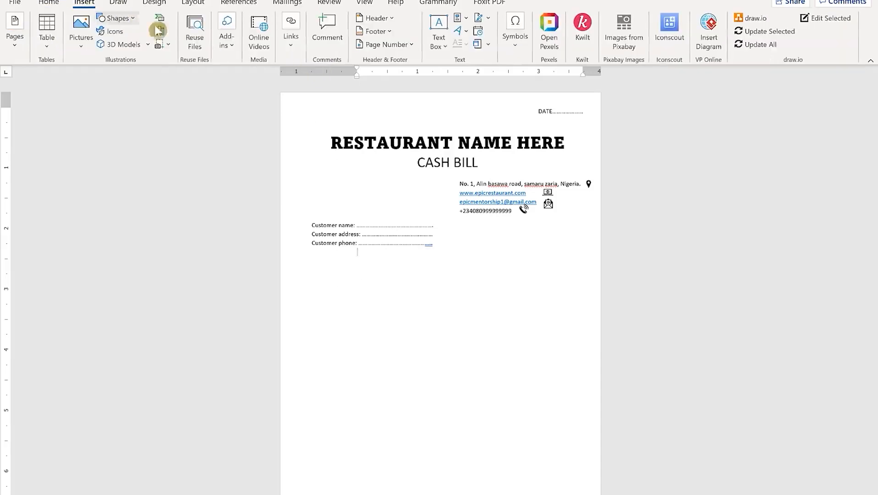
{"action": "left_click", "coordinate": [47, 48]}
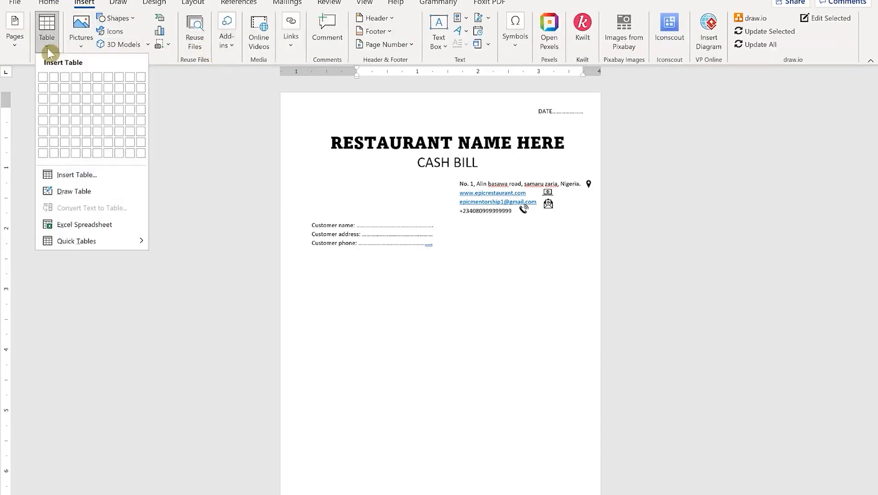
{"action": "left_click", "coordinate": [83, 119]}
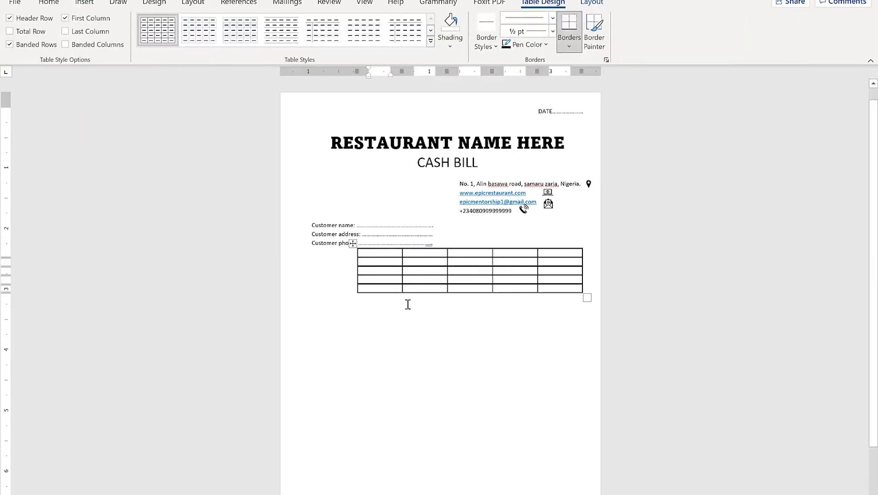
{"action": "left_click", "coordinate": [493, 302]}
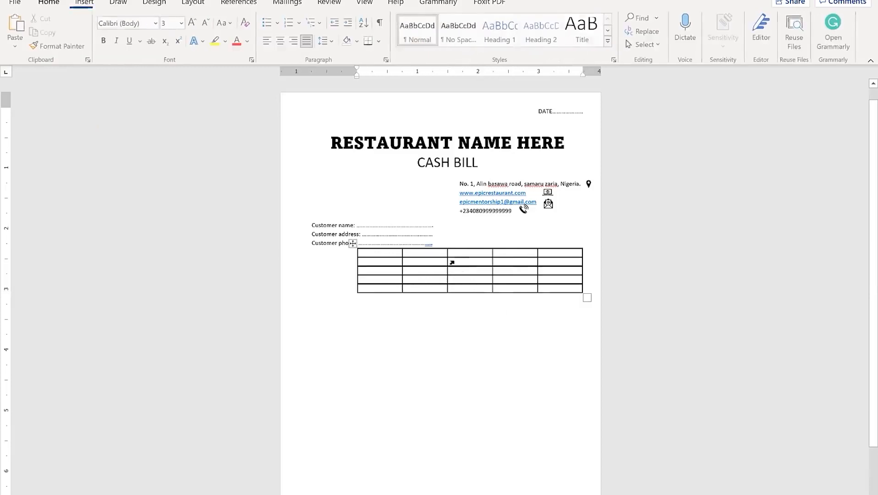
{"action": "left_click", "coordinate": [450, 263]}
{"action": "left_click", "coordinate": [461, 243]}
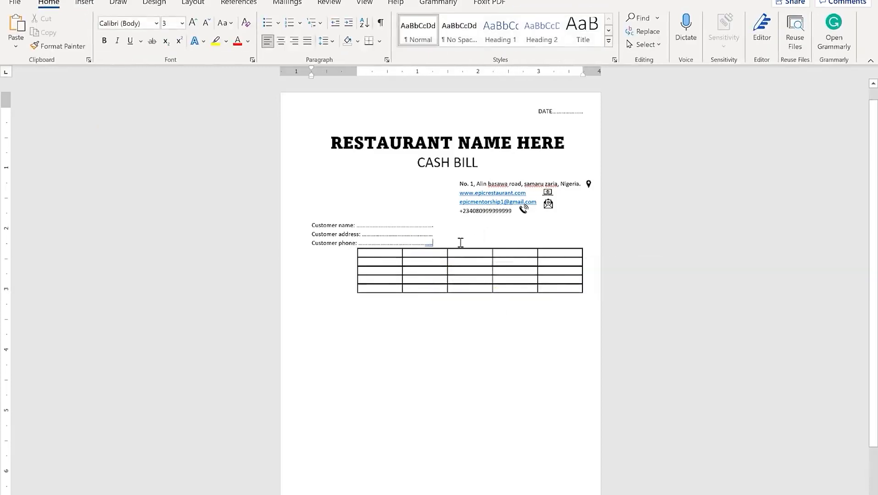
{"action": "key", "text": "Return"}
{"action": "key", "text": "Return"}
{"action": "left_click", "coordinate": [458, 289]}
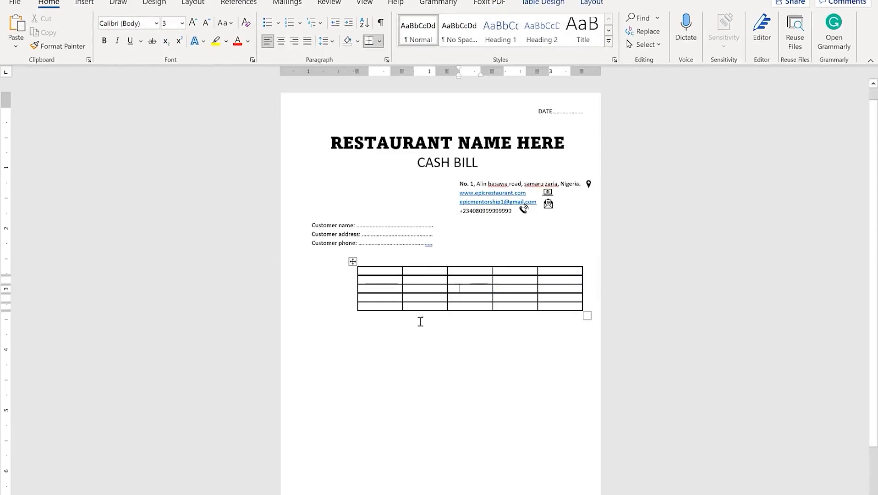
Resize the table columns: narrow the first and fourth, widen the second
{"action": "left_click_drag", "start_coordinate": [363, 70], "coordinate": [298, 77]}
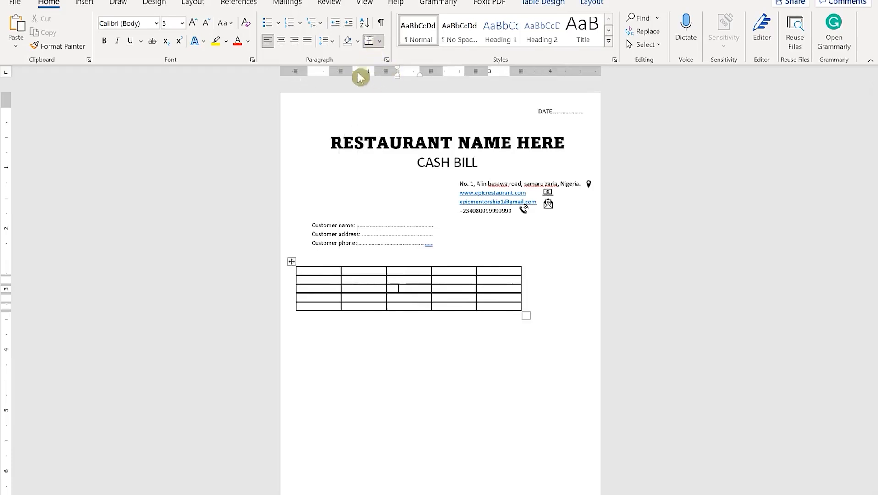
{"action": "mouse_move", "coordinate": [329, 71]}
{"action": "left_mouse_down"}
{"action": "mouse_move", "coordinate": [271, 57]}
{"action": "mouse_move", "coordinate": [294, 69]}
{"action": "left_mouse_up"}
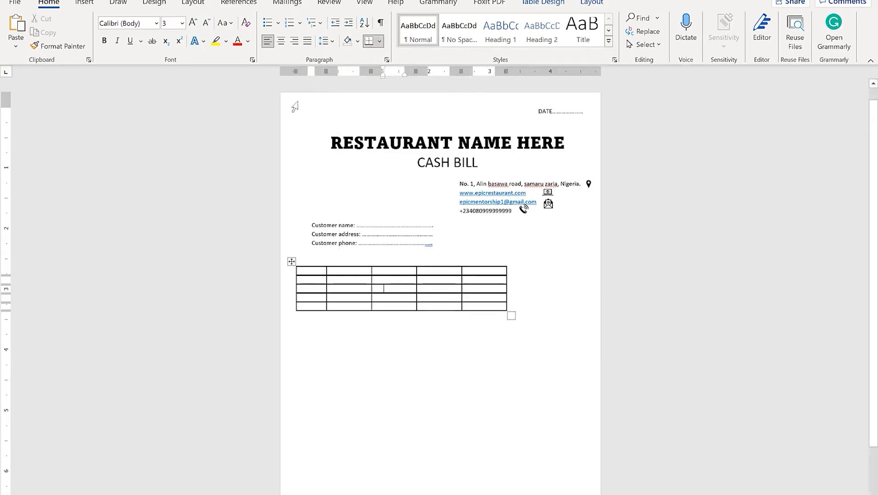
{"action": "left_click_drag", "start_coordinate": [298, 70], "coordinate": [295, 69]}
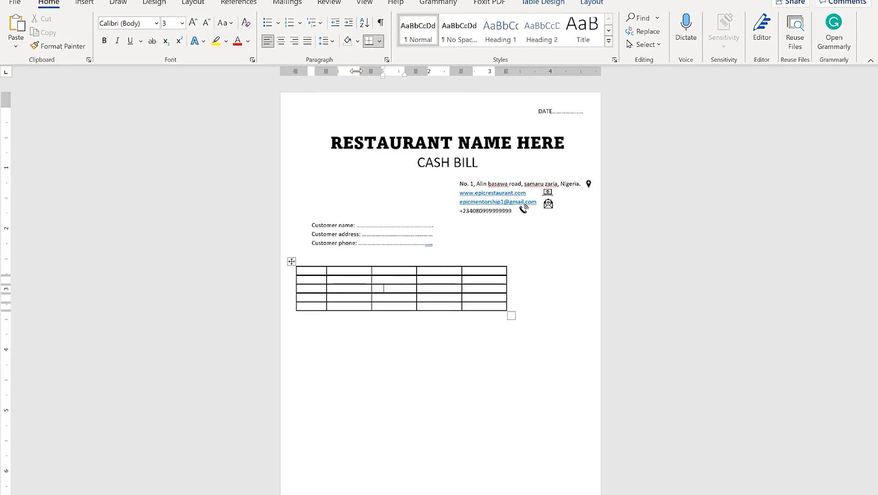
{"action": "left_click_drag", "start_coordinate": [365, 71], "coordinate": [476, 71]}
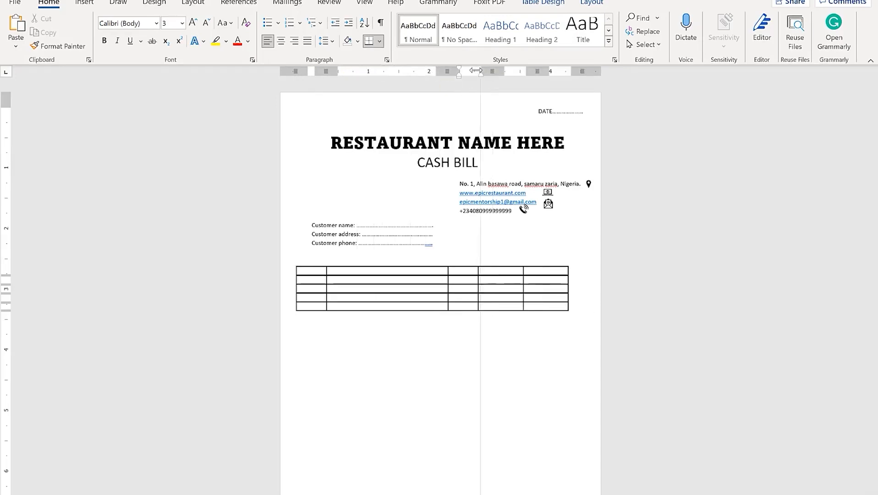
{"action": "mouse_move", "coordinate": [518, 71]}
{"action": "left_mouse_down"}
{"action": "mouse_move", "coordinate": [501, 68]}
{"action": "mouse_move", "coordinate": [552, 70]}
{"action": "mouse_move", "coordinate": [539, 70]}
{"action": "left_mouse_up"}
{"action": "left_click_drag", "start_coordinate": [447, 71], "coordinate": [494, 71]}
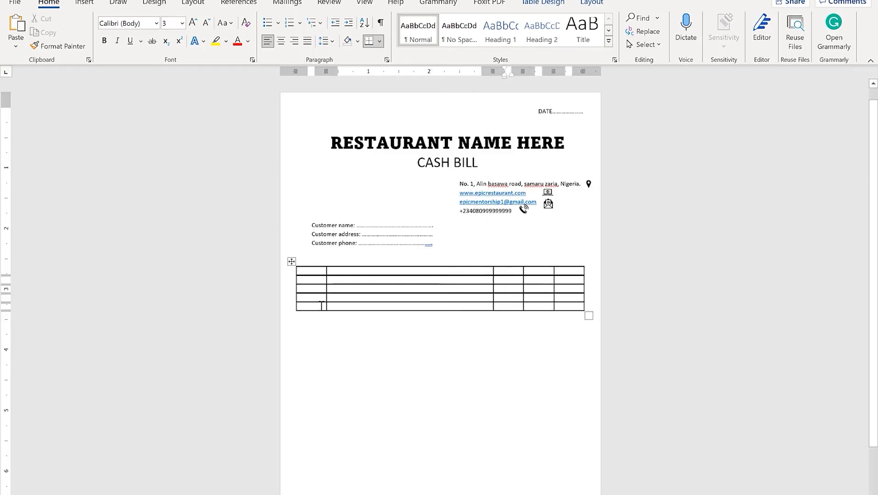
Type the header row S/N, NAME OF ITEM, QTY and RATE across the table's first row
{"action": "left_click", "coordinate": [316, 273]}
{"action": "type", "text": "S/"}
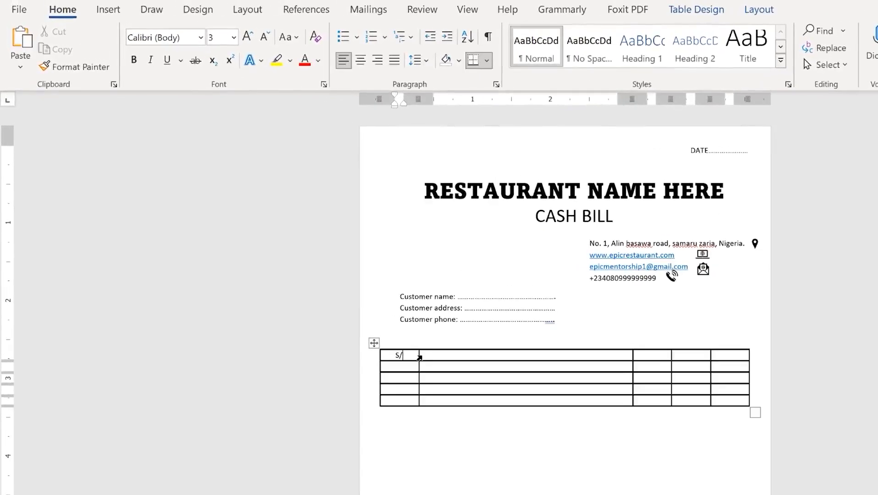
{"action": "type", "text": "N"}
{"action": "key", "text": "Tab"}
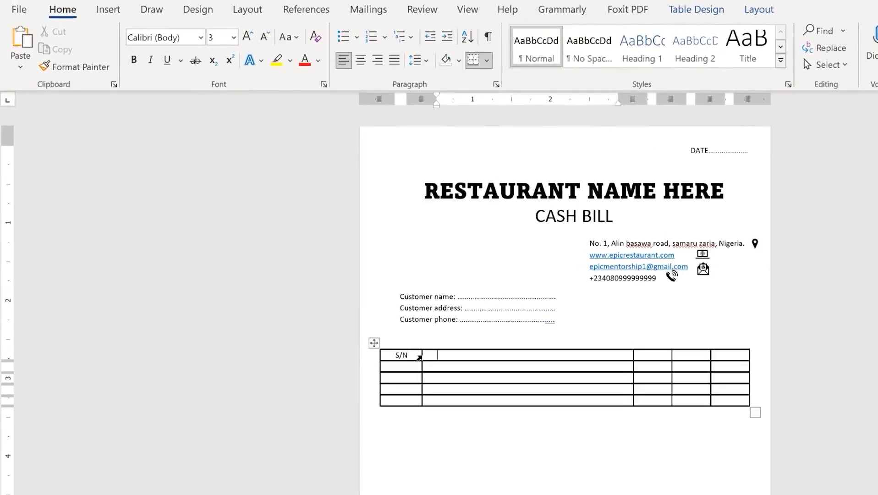
{"action": "type", "text": "nAME OF ITEM"}
{"action": "key", "text": "Tab"}
{"action": "type", "text": "QY"}
{"action": "key", "text": "BackSpace"}
{"action": "type", "text": "TY"}
{"action": "key", "text": "Tab"}
{"action": "type", "text": "AMOUNT"}
{"action": "key", "text": "BackSpace"}
{"action": "key", "text": "BackSpace"}
{"action": "key", "text": "BackSpace"}
{"action": "key", "text": "BackSpace"}
{"action": "key", "text": "BackSpace"}
{"action": "key", "text": "BackSpace"}
{"action": "type", "text": "RATE"}
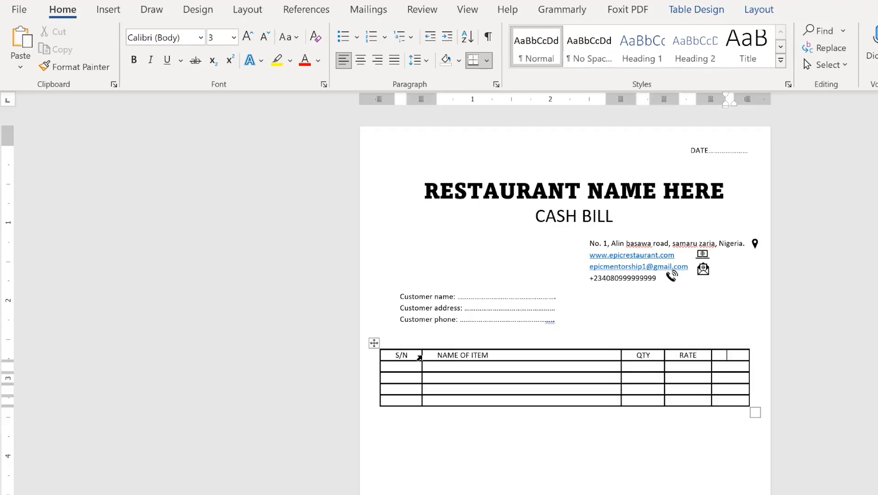
{"action": "key", "text": "Tab"}
{"action": "type", "text": "AMOUNT"}
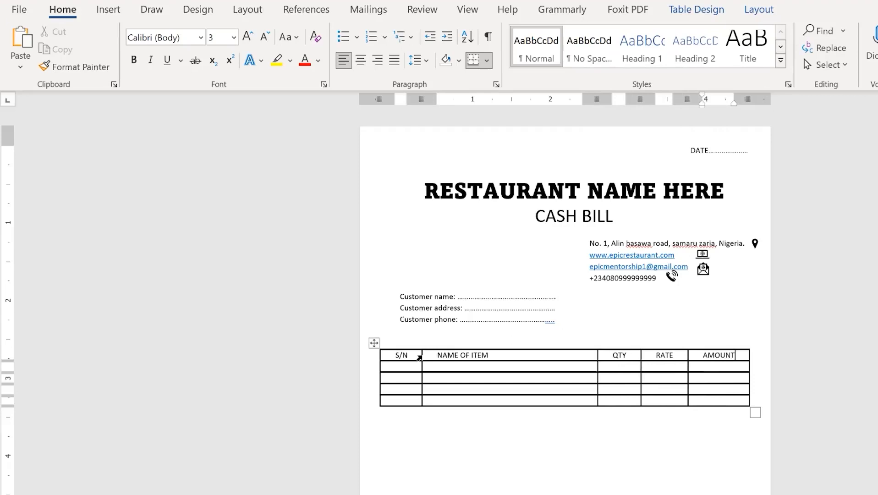
Make the first item row much taller and select the bottom-row cells from S/N to QTY
{"action": "left_click", "coordinate": [401, 366]}
{"action": "key", "text": "Return"}
{"action": "key", "text": "Return"}
{"action": "key", "text": "Return"}
{"action": "key", "text": "Return"}
{"action": "key", "text": "Return"}
{"action": "key", "text": "Return"}
{"action": "key", "text": "Return"}
{"action": "key", "text": "Return"}
{"action": "key", "text": "Return"}
{"action": "key", "text": "Return"}
{"action": "key", "text": "Return"}
{"action": "key", "text": "Return"}
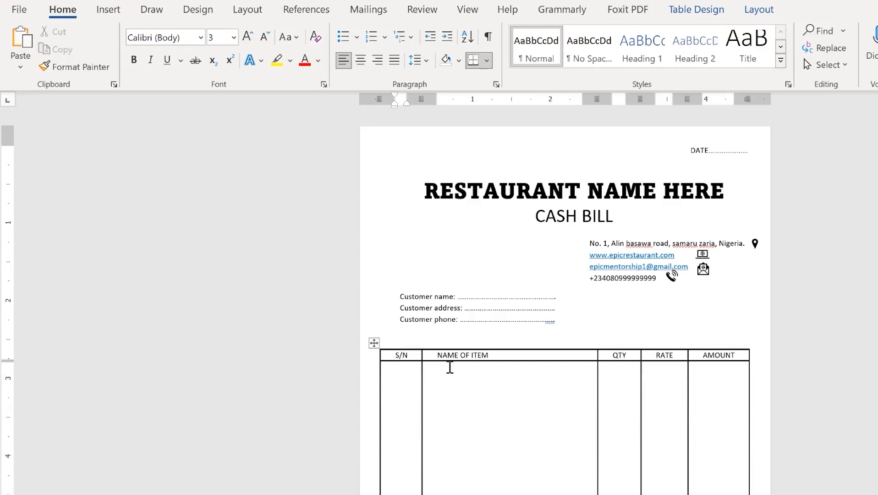
{"action": "left_click", "coordinate": [621, 320]}
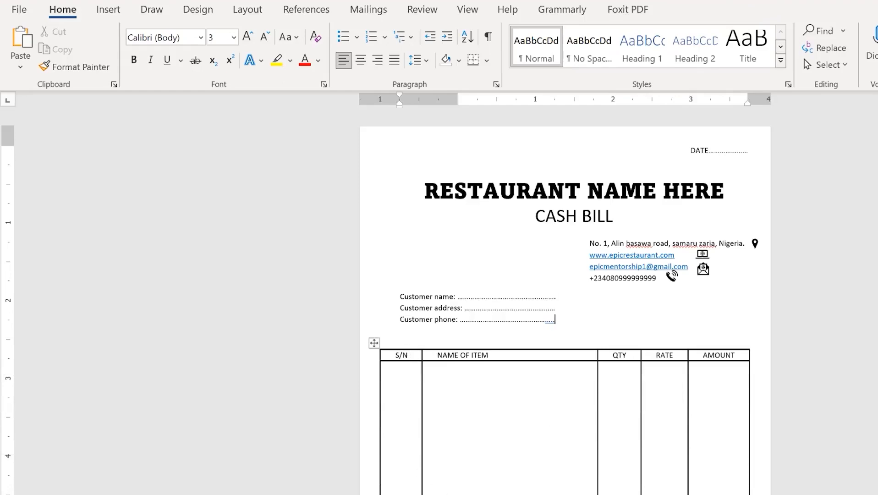
{"action": "left_click_drag", "start_coordinate": [315, 437], "coordinate": [478, 452]}
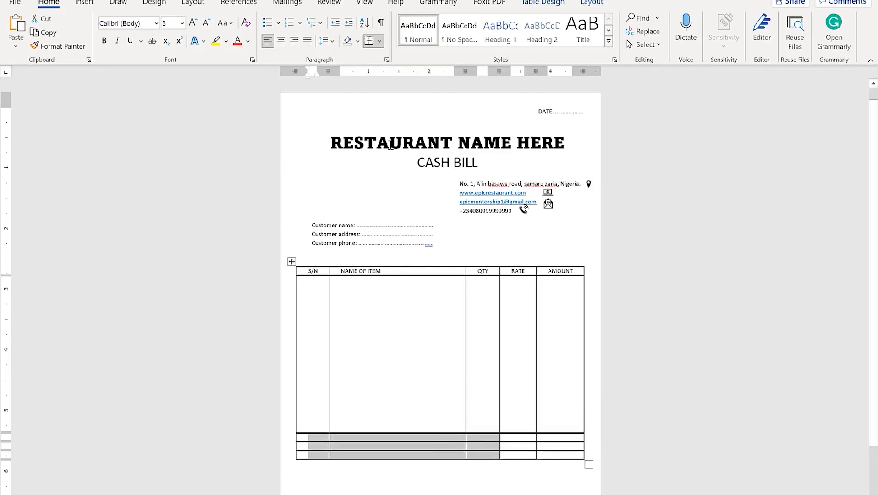
Merge the selected bottom cells and paste the dotted Amount in Words line into them
{"action": "right_click", "coordinate": [356, 439]}
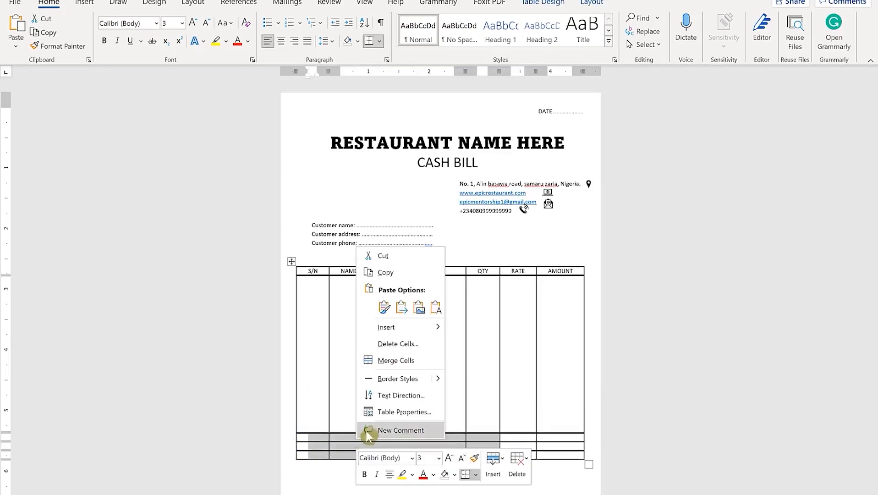
{"action": "left_click", "coordinate": [409, 362]}
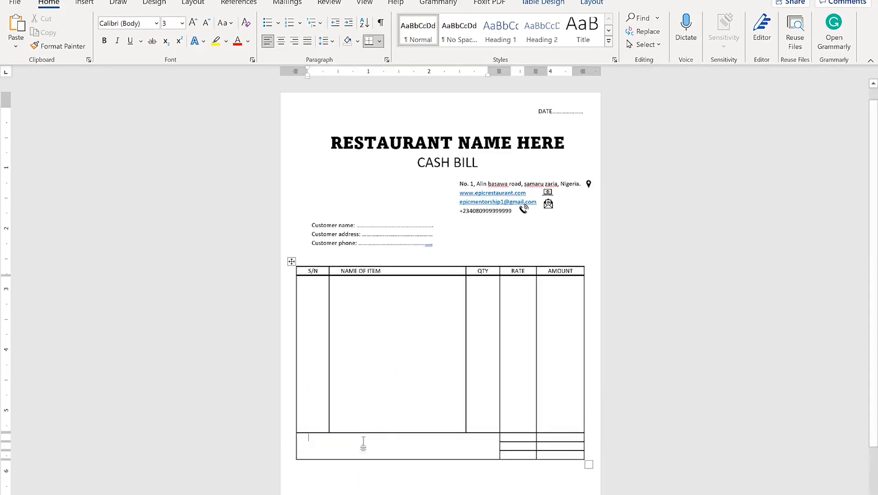
{"action": "type", "text": "a"}
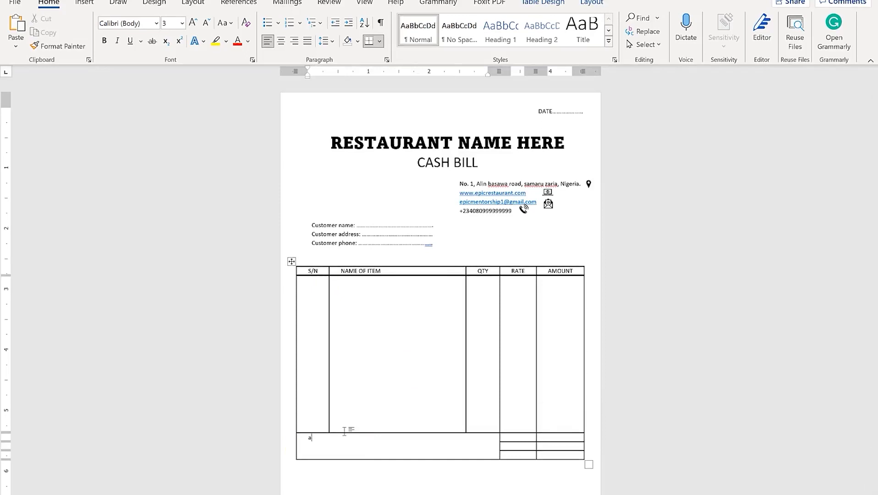
{"action": "key", "text": "ctrl+v"}
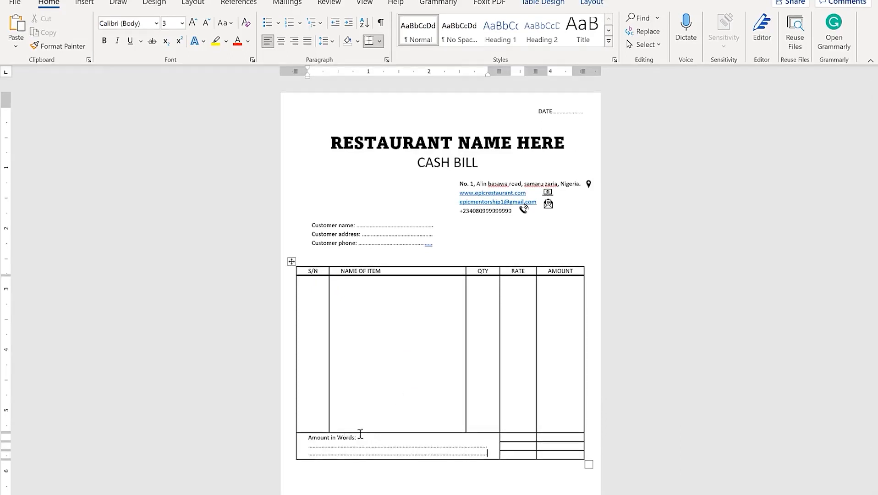
Add a blank line below the table and label the RATE-column cells Total, VAT and G Total
{"action": "scroll", "coordinate": [375, 472], "scroll_direction": "down", "scroll_amount": 2}
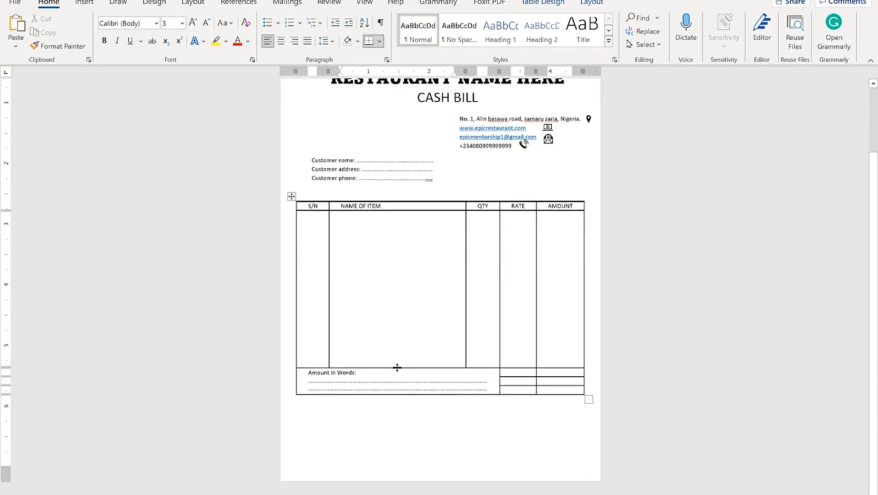
{"action": "left_click", "coordinate": [334, 400]}
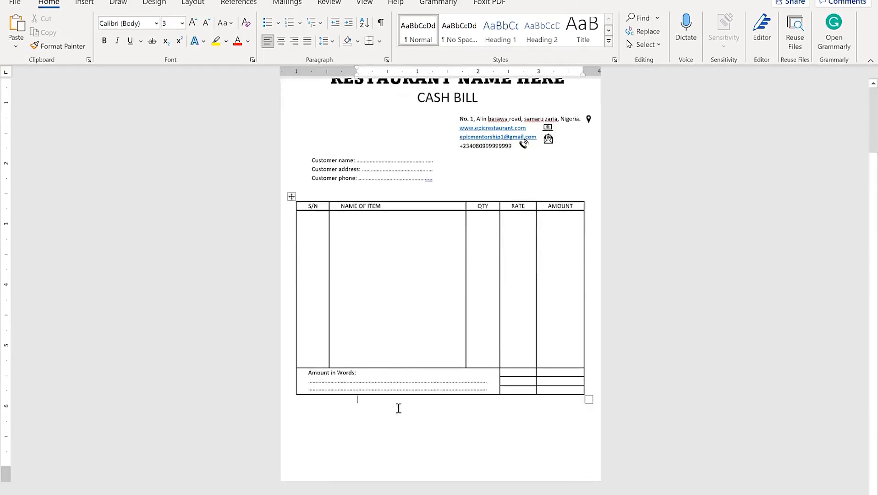
{"action": "key", "text": "Return"}
{"action": "left_click", "coordinate": [532, 372]}
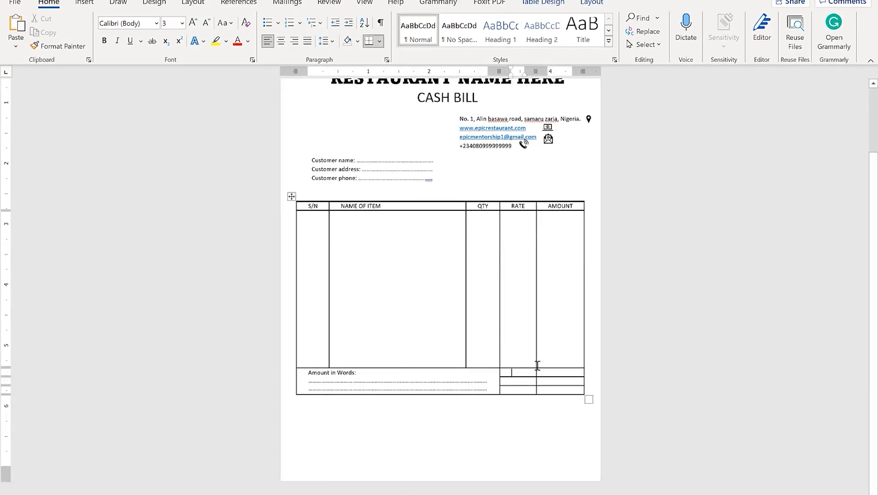
{"action": "type", "text": "Total"}
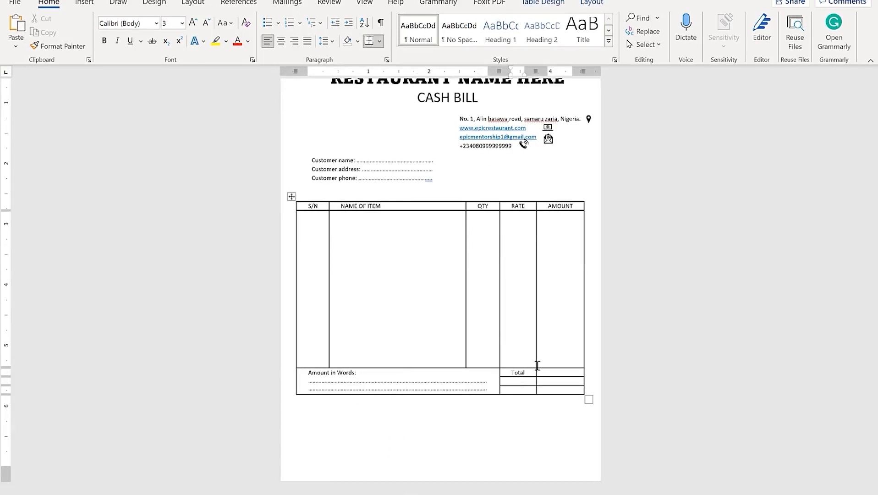
{"action": "left_click", "coordinate": [511, 382]}
{"action": "type", "text": "VAT"}
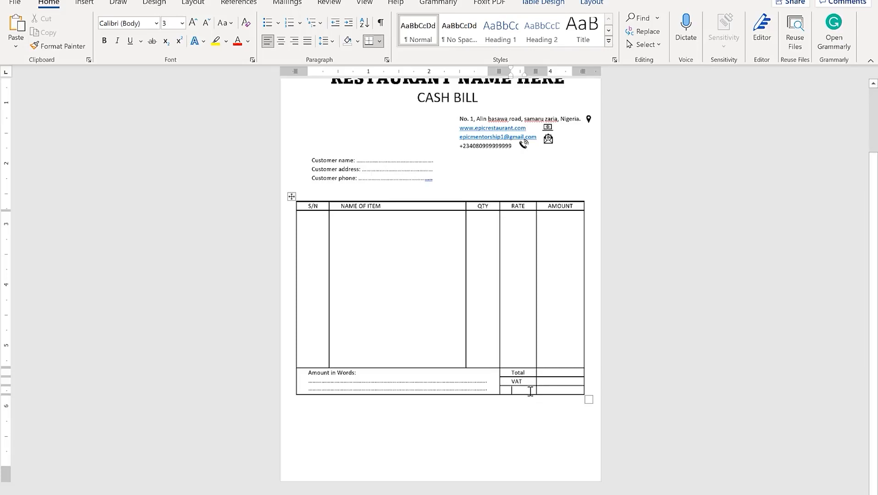
{"action": "type", "text": "Gran"}
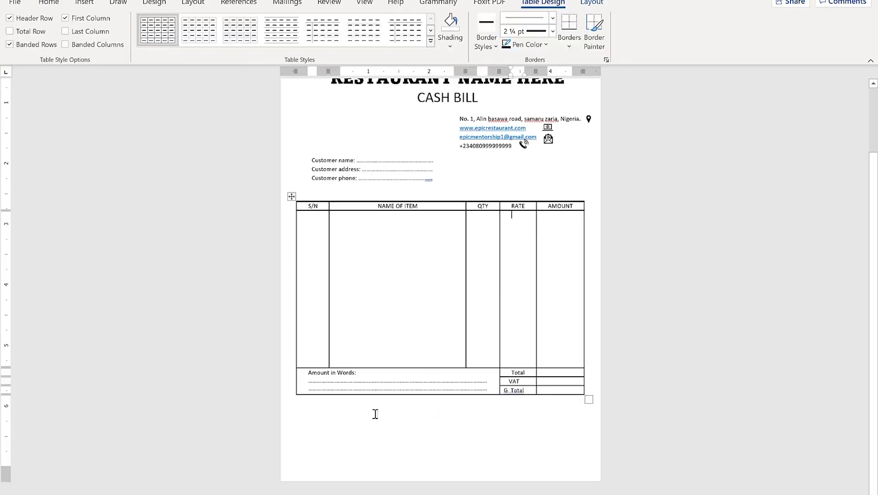
Put the insertion point on the empty line below the table
{"action": "right_click", "coordinate": [354, 414]}
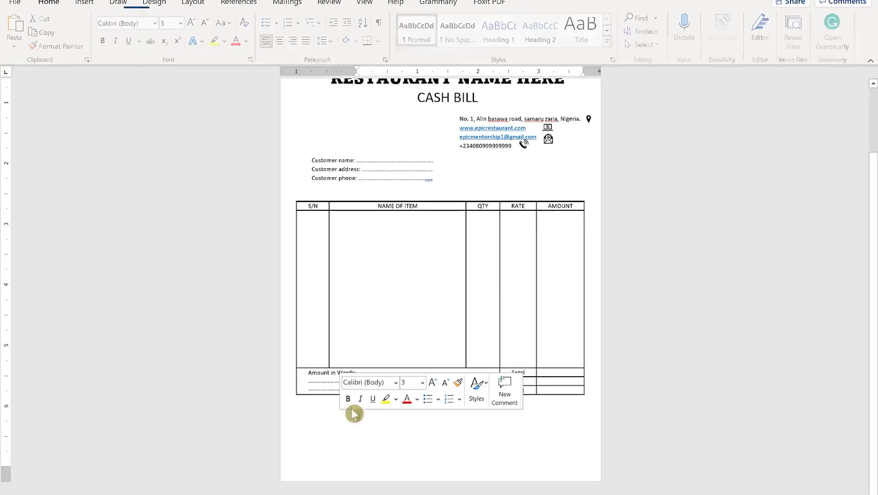
{"action": "left_click", "coordinate": [398, 424]}
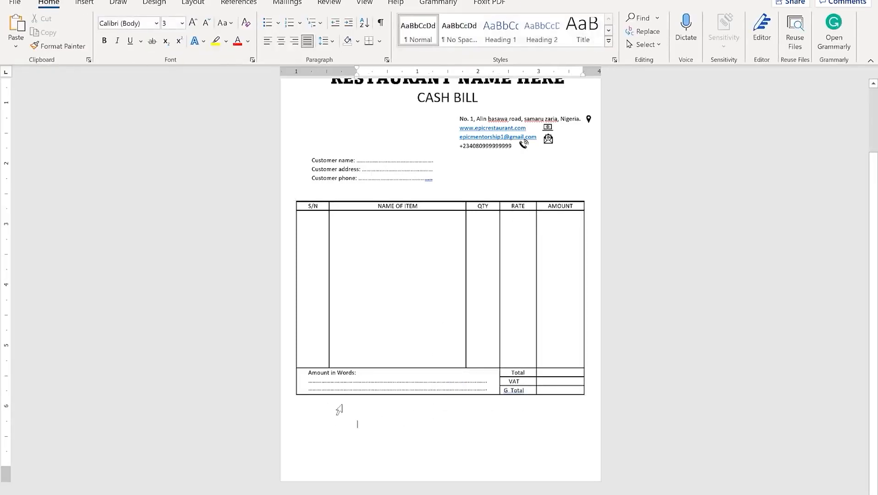
{"action": "left_click", "coordinate": [335, 419]}
{"action": "left_click", "coordinate": [357, 420]}
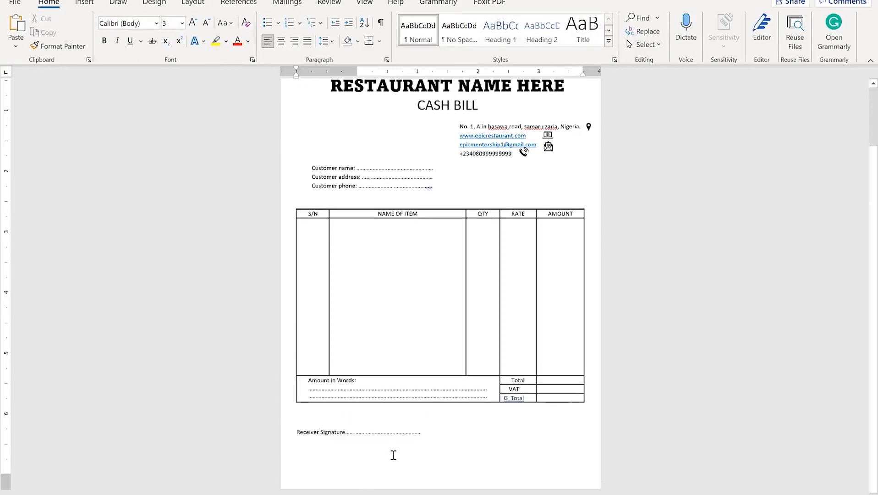
{"action": "left_click", "coordinate": [391, 456]}
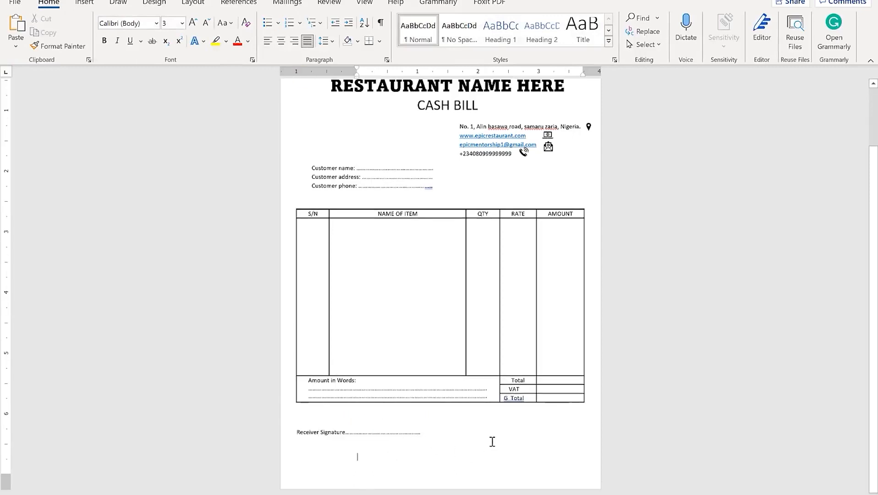
Add a right-aligned, bold 'Customer signature' line beside Receiver Signature
{"action": "left_click", "coordinate": [461, 429]}
{"action": "type", "text": "Cus"}
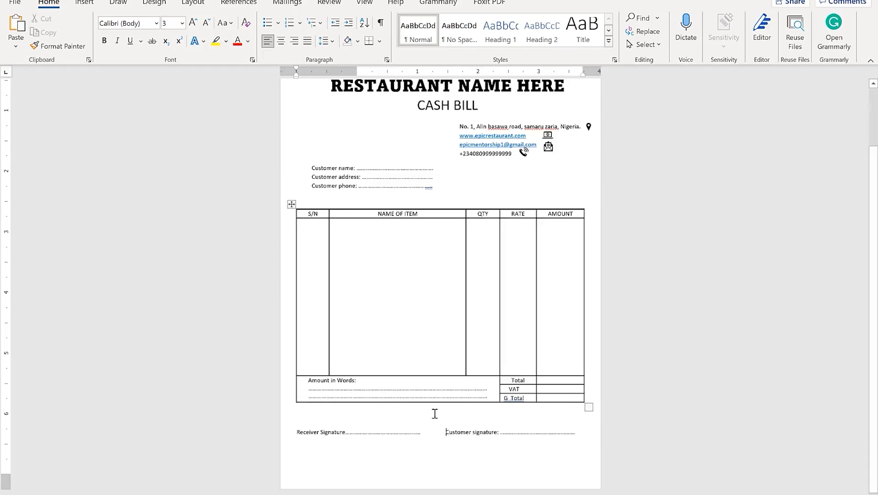
{"action": "left_click", "coordinate": [294, 41]}
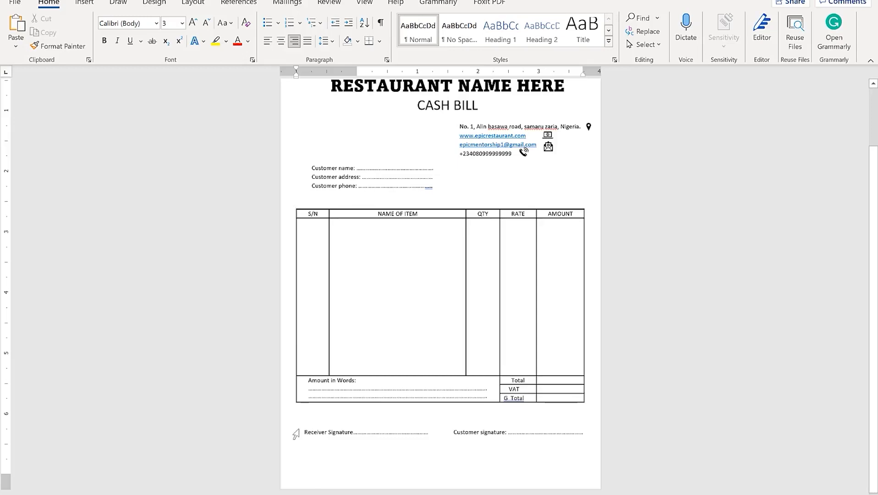
{"action": "mouse_move", "coordinate": [305, 432]}
{"action": "left_mouse_down"}
{"action": "mouse_move", "coordinate": [427, 425]}
{"action": "mouse_move", "coordinate": [612, 431]}
{"action": "mouse_move", "coordinate": [589, 435]}
{"action": "left_mouse_up"}
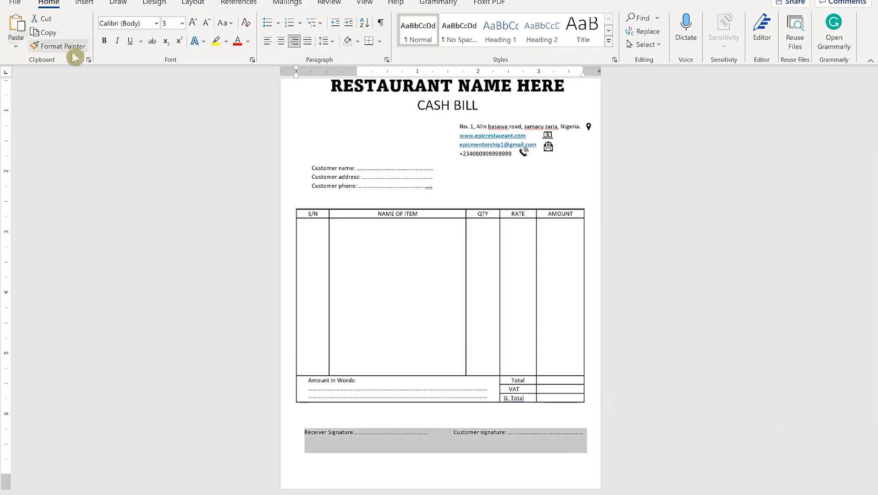
{"action": "left_click", "coordinate": [105, 41]}
{"action": "left_click", "coordinate": [358, 455]}
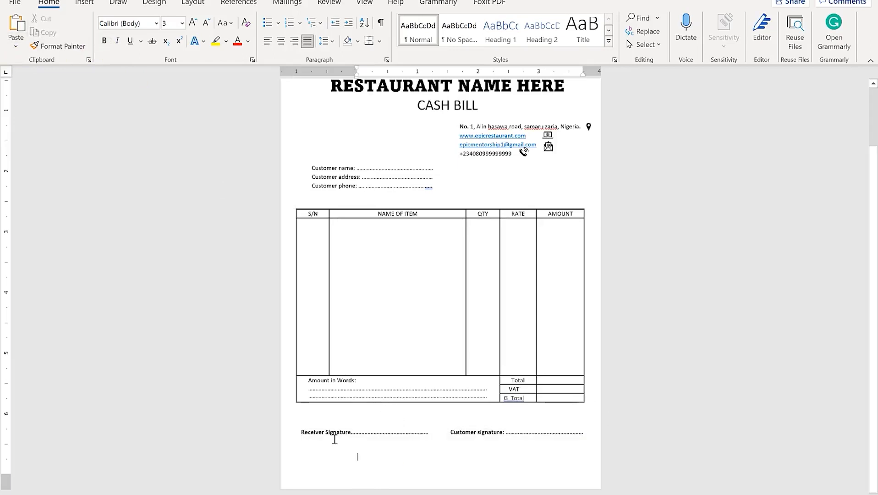
{"action": "left_click", "coordinate": [299, 235]}
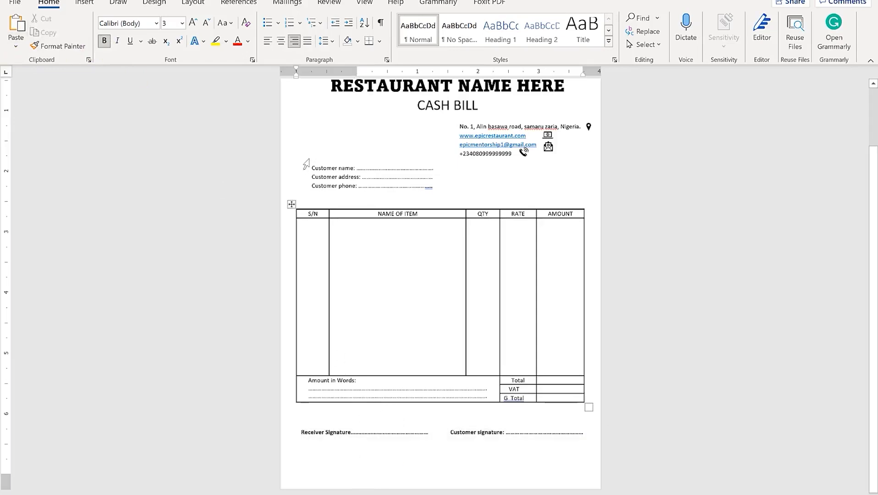
Bold the three customer detail lines and shift their indent left to the table edge
{"action": "left_click_drag", "start_coordinate": [323, 167], "coordinate": [422, 187]}
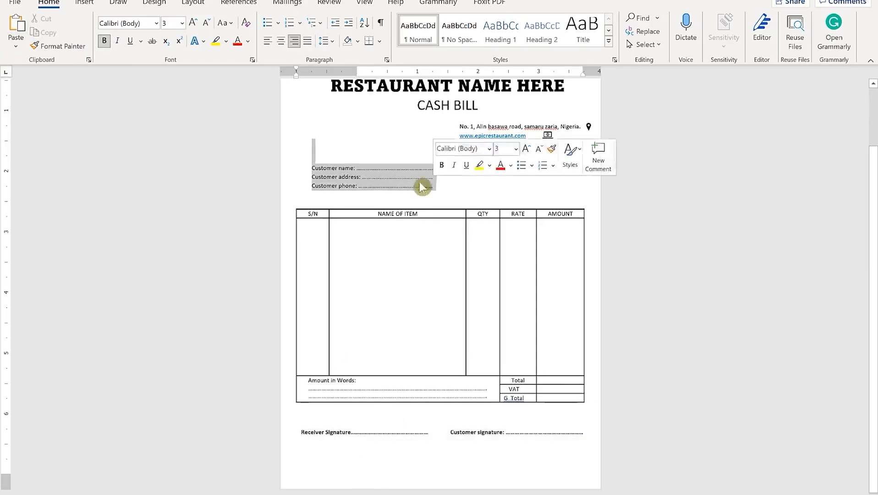
{"action": "left_click", "coordinate": [105, 41]}
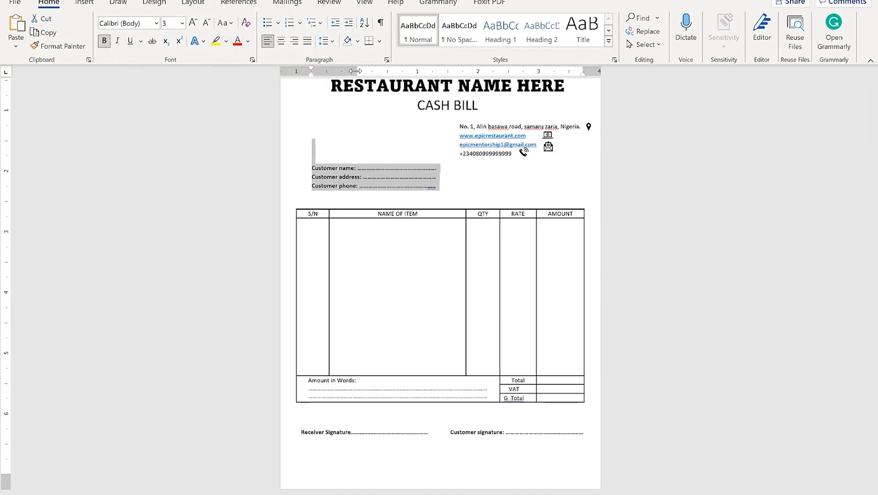
{"action": "left_click", "coordinate": [311, 83]}
{"action": "left_click_drag", "start_coordinate": [309, 77], "coordinate": [296, 77]}
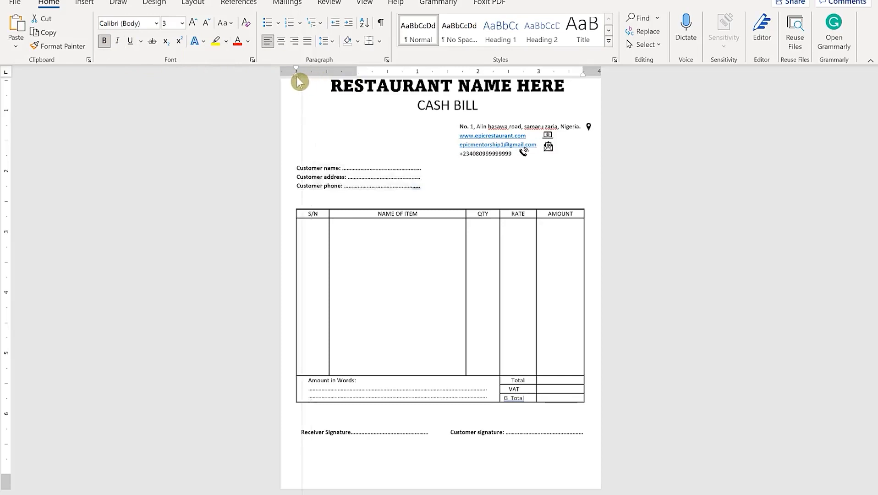
{"action": "left_click", "coordinate": [376, 186]}
{"action": "scroll", "coordinate": [388, 182], "scroll_direction": "up", "scroll_amount": 2}
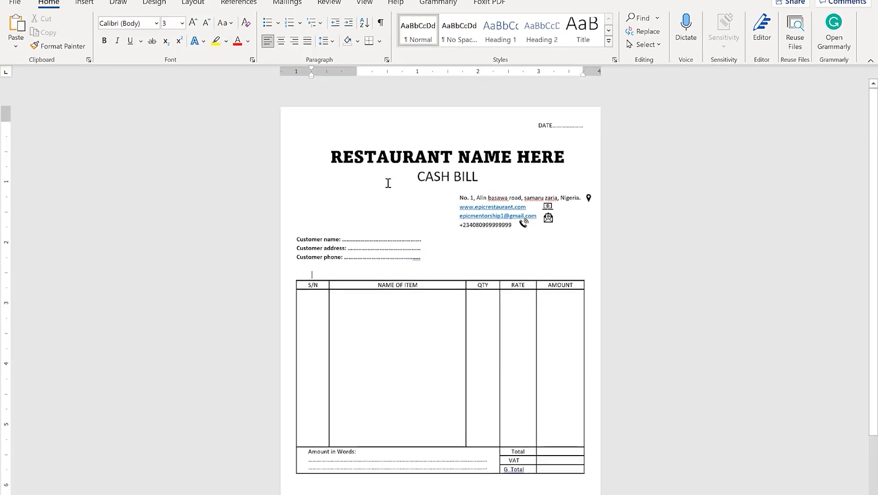
Enlarge the DATE line by three font-size steps and make it bold
{"action": "scroll", "coordinate": [425, 219], "scroll_direction": "down", "scroll_amount": 2}
{"action": "scroll", "coordinate": [411, 231], "scroll_direction": "up", "scroll_amount": 2}
{"action": "left_click", "coordinate": [542, 131]}
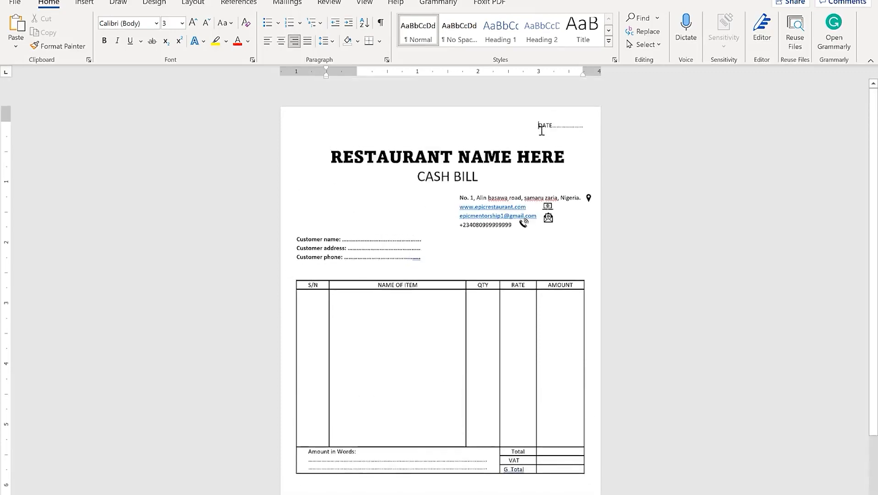
{"action": "left_click", "coordinate": [413, 148]}
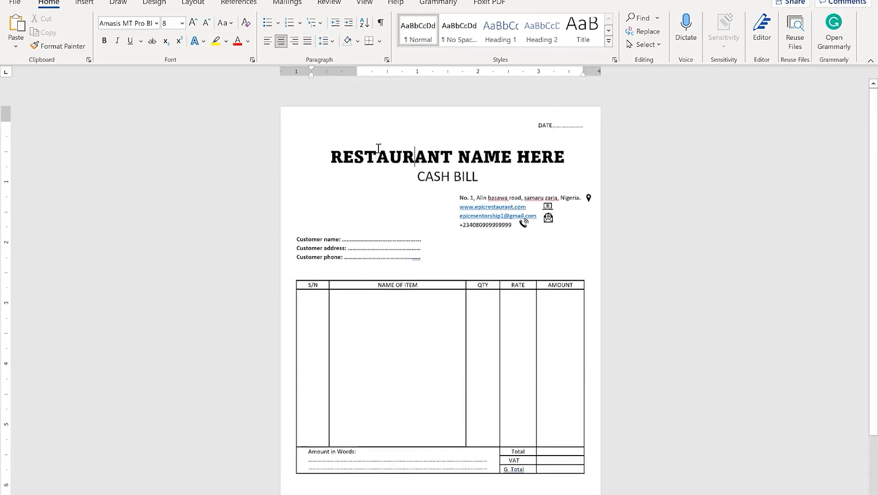
{"action": "left_click", "coordinate": [323, 154]}
{"action": "left_click", "coordinate": [354, 156]}
{"action": "left_click", "coordinate": [514, 125]}
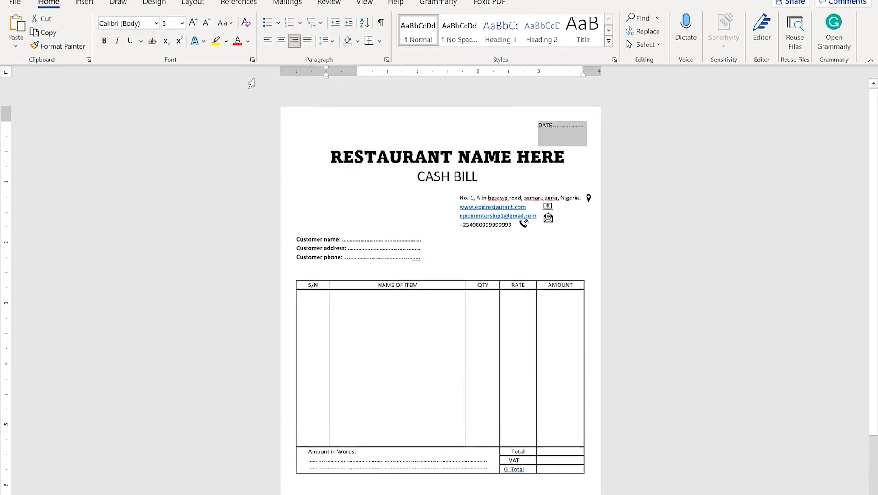
{"action": "left_click", "coordinate": [192, 23]}
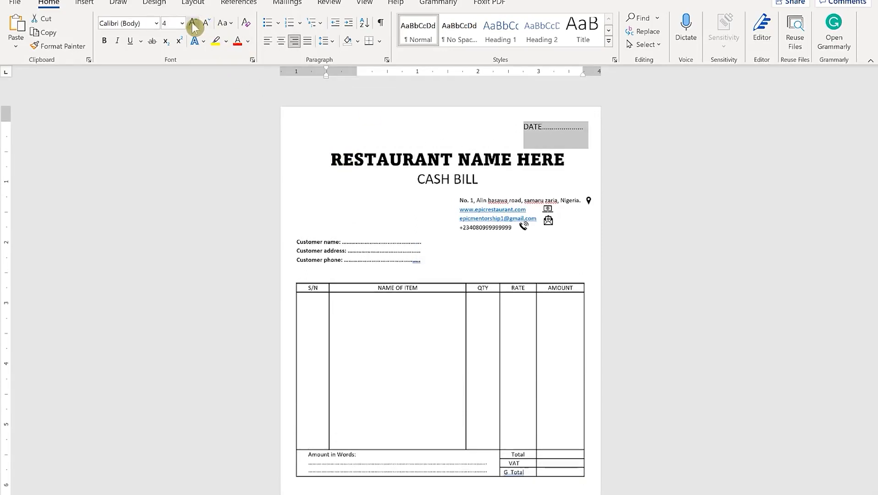
{"action": "left_click", "coordinate": [192, 23]}
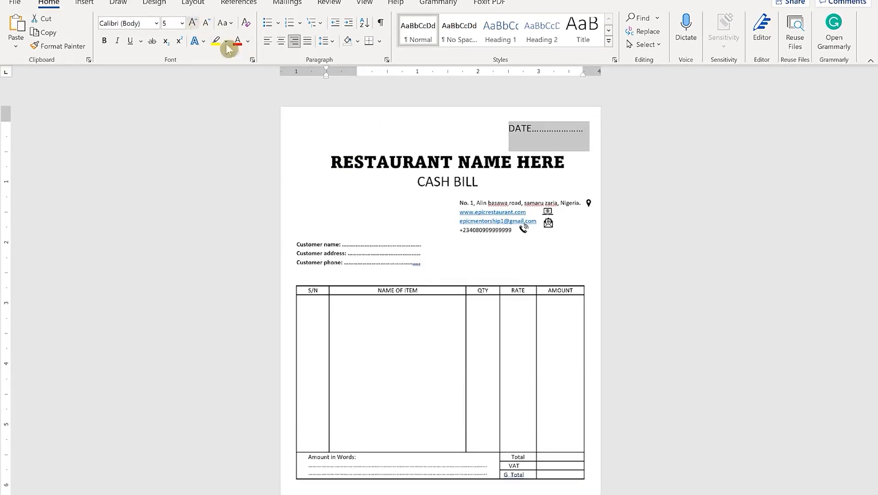
{"action": "left_click", "coordinate": [192, 23]}
{"action": "left_click", "coordinate": [105, 41]}
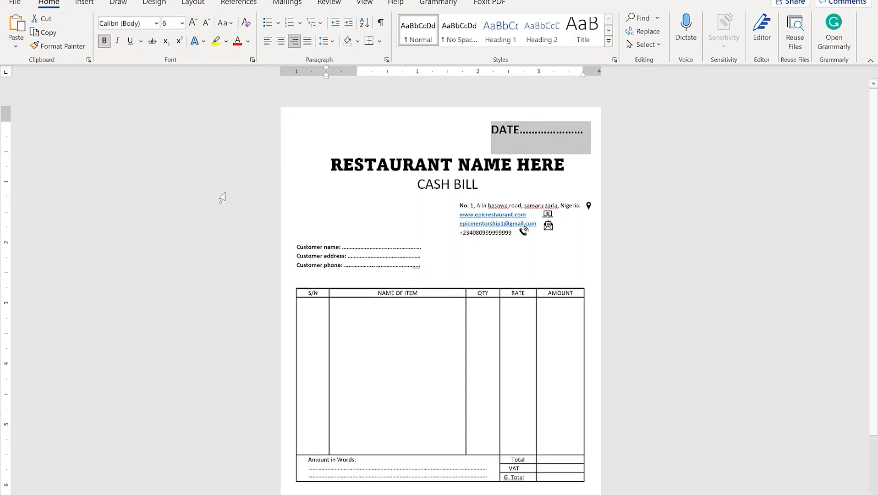
{"action": "right_click", "coordinate": [333, 251]}
{"action": "left_click", "coordinate": [614, 165]}
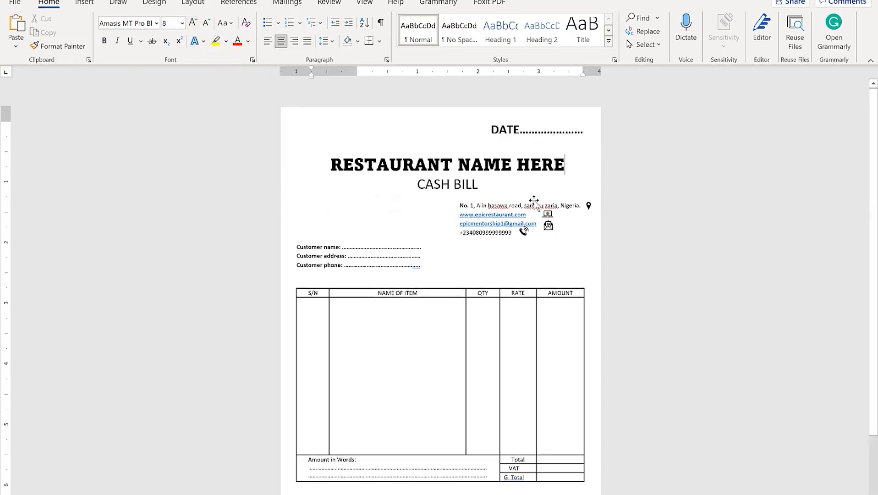
Check the formatting of the DATE and CASH BILL lines
{"action": "scroll", "coordinate": [538, 203], "scroll_direction": "down", "scroll_amount": 3}
{"action": "scroll", "coordinate": [538, 203], "scroll_direction": "up", "scroll_amount": 3}
{"action": "scroll", "coordinate": [472, 270], "scroll_direction": "down", "scroll_amount": 3}
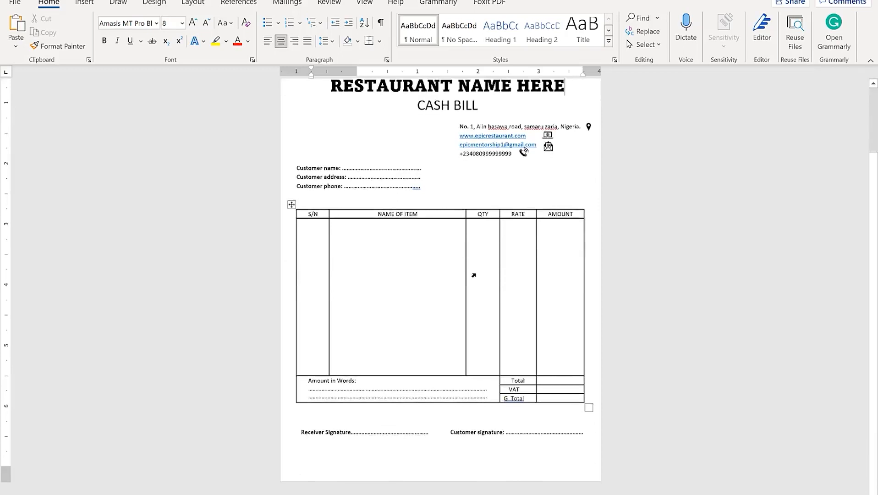
{"action": "scroll", "coordinate": [474, 275], "scroll_direction": "up", "scroll_amount": 3}
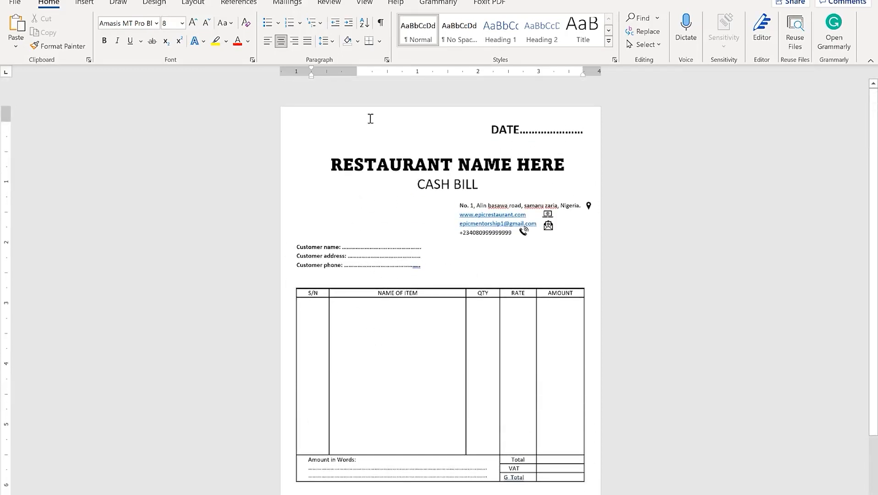
{"action": "left_click", "coordinate": [309, 135]}
{"action": "left_click", "coordinate": [329, 196]}
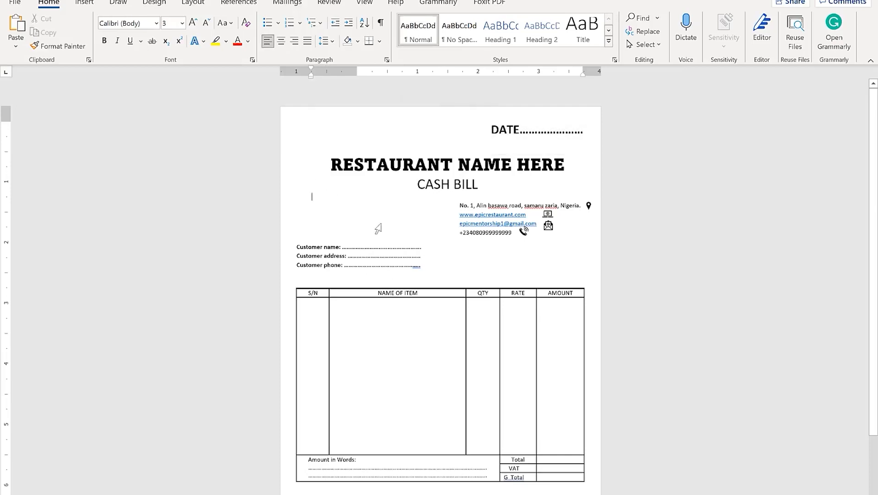
{"action": "left_click", "coordinate": [379, 227]}
{"action": "left_click", "coordinate": [336, 146]}
{"action": "left_click", "coordinate": [324, 199]}
{"action": "scroll", "coordinate": [323, 199], "scroll_direction": "up", "scroll_amount": 3}
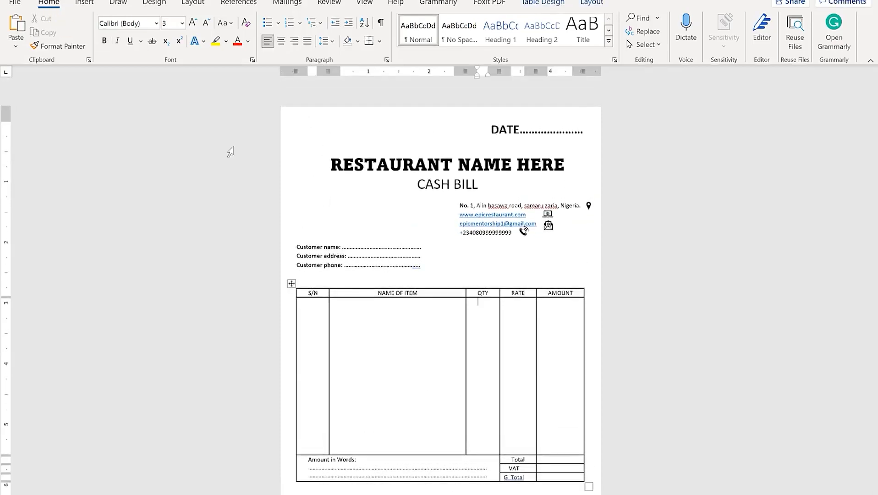
{"action": "left_click", "coordinate": [308, 187]}
{"action": "left_click", "coordinate": [306, 220]}
{"action": "scroll", "coordinate": [320, 229], "scroll_direction": "down", "scroll_amount": 2}
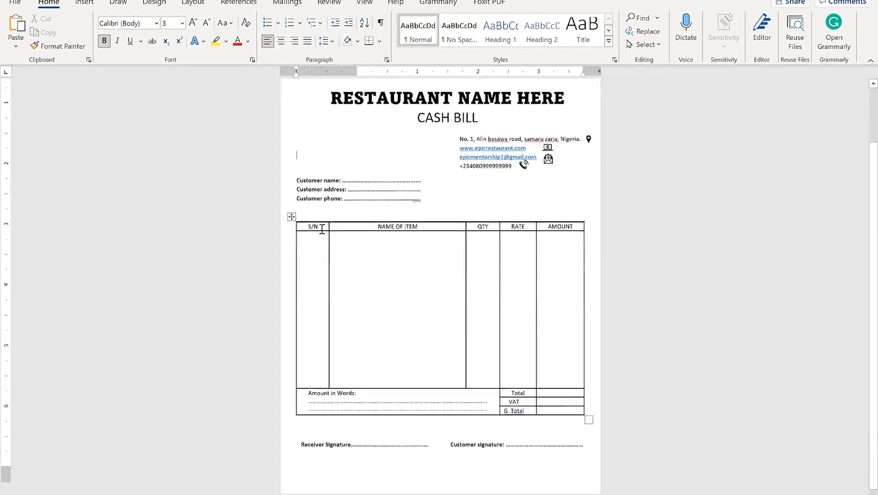
{"action": "scroll", "coordinate": [324, 233], "scroll_direction": "up", "scroll_amount": 2}
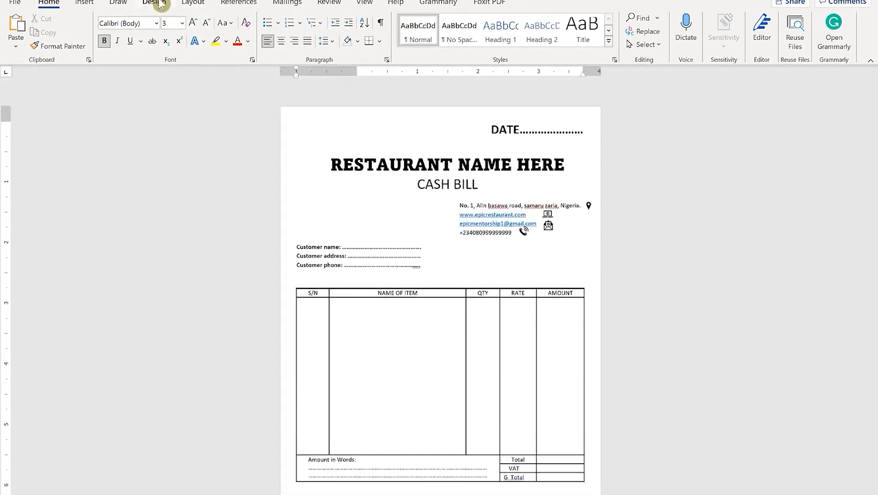
Give the page a light gold background (Gold, Accent 4, Lighter 80%)
{"action": "left_click", "coordinate": [188, 4]}
{"action": "left_click", "coordinate": [146, 6]}
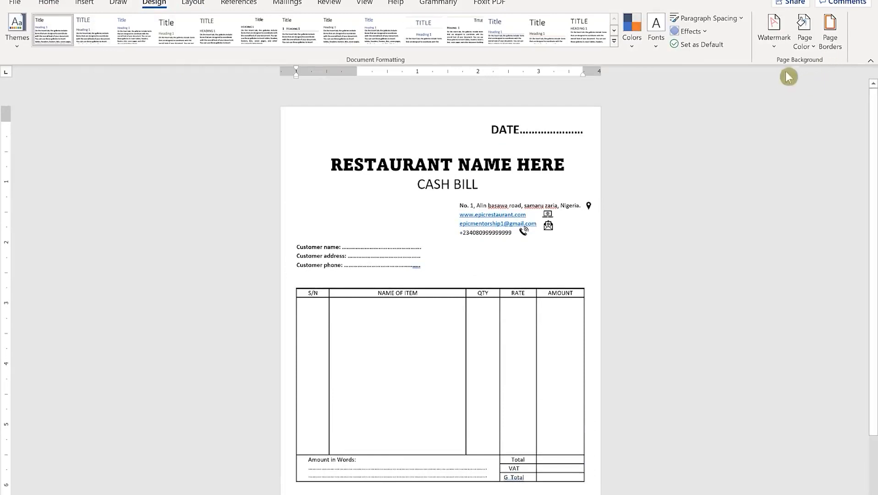
{"action": "left_click", "coordinate": [805, 47]}
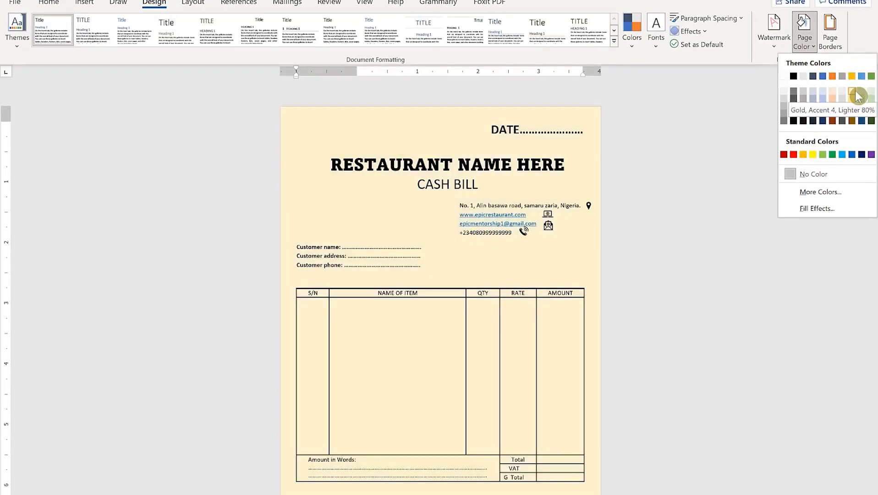
{"action": "left_click", "coordinate": [856, 91]}
{"action": "left_click", "coordinate": [690, 301]}
Review the cream-tinted bill, then bring up the Windows Start menu
{"action": "scroll", "coordinate": [530, 302], "scroll_direction": "down", "scroll_amount": 3}
{"action": "scroll", "coordinate": [530, 303], "scroll_direction": "up", "scroll_amount": 3}
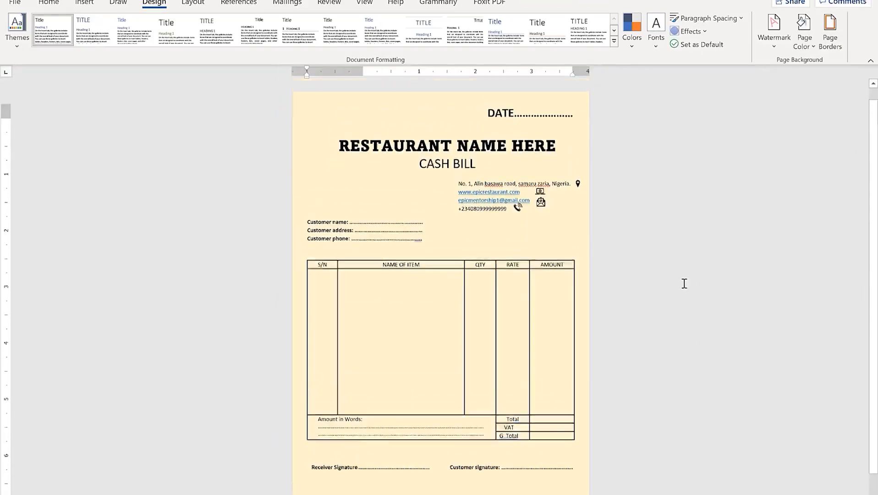
{"action": "scroll", "coordinate": [684, 283], "scroll_direction": "down", "scroll_amount": 1}
{"action": "scroll", "coordinate": [684, 283], "scroll_direction": "up", "scroll_amount": 2}
{"action": "scroll", "coordinate": [684, 283], "scroll_direction": "down", "scroll_amount": 2}
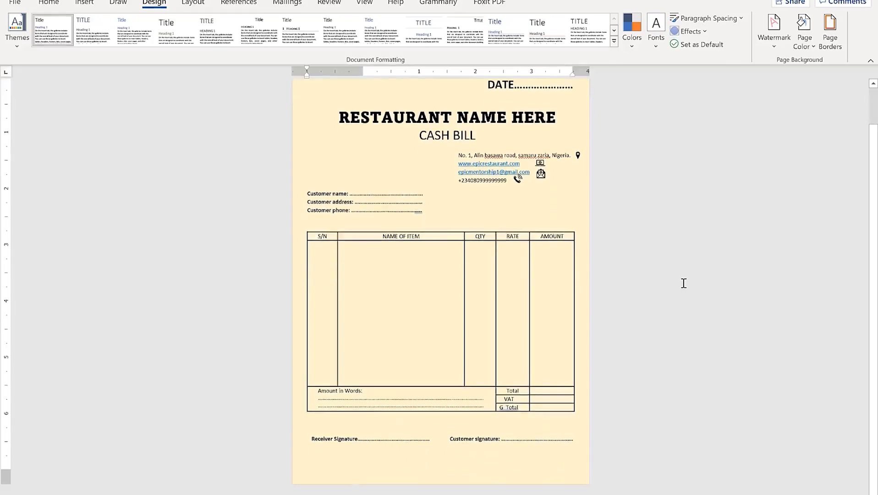
{"action": "scroll", "coordinate": [680, 276], "scroll_direction": "up", "scroll_amount": 2}
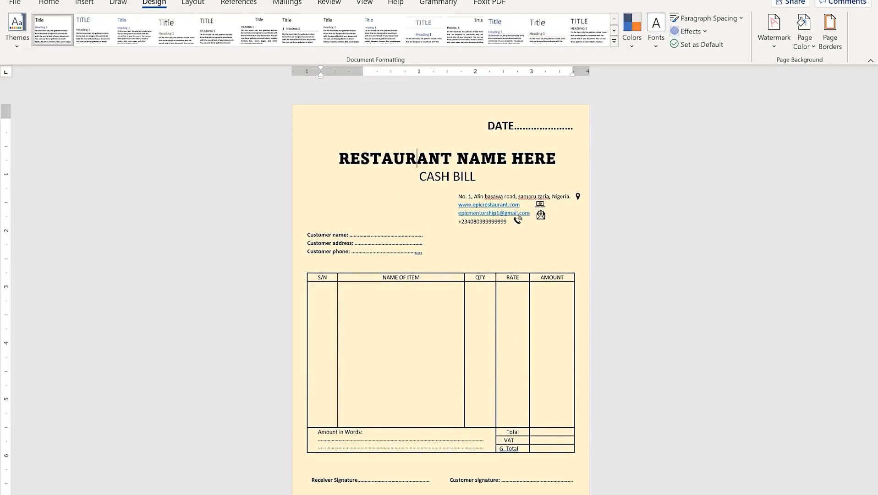
{"action": "key", "text": "super"}
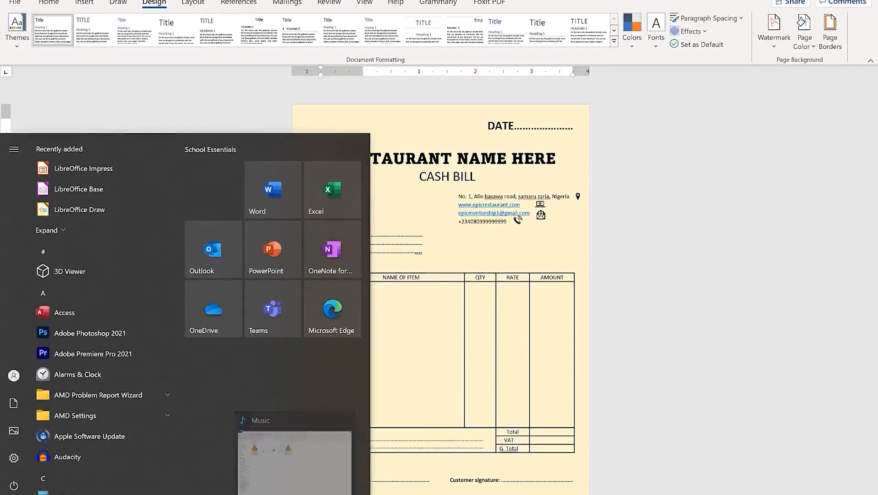
Insert the Best Choice logo from the RESTAURANT BILL folder onto the bill
{"action": "left_click", "coordinate": [295, 494]}
{"action": "left_click_drag", "start_coordinate": [680, 198], "coordinate": [351, 199]}
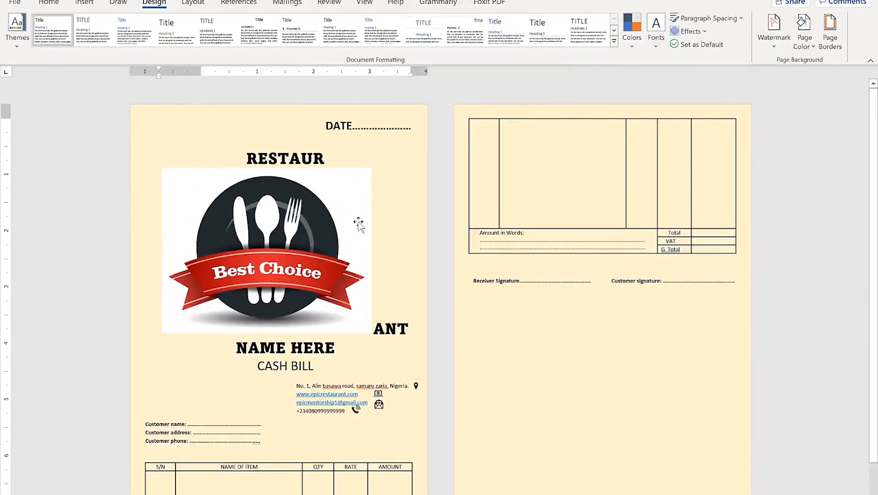
{"action": "double_click", "coordinate": [324, 262]}
Remove the logo's background, keeping the dark circle's top edge and both red ribbon tails
{"action": "left_click", "coordinate": [18, 29]}
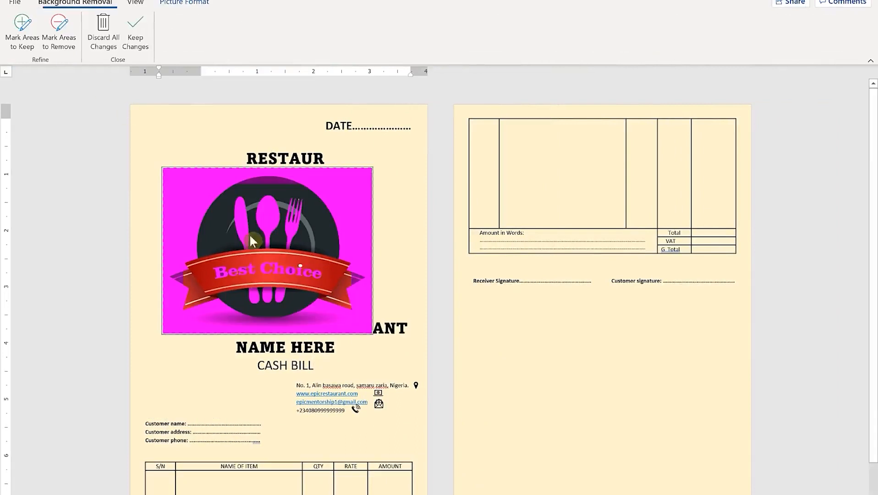
{"action": "left_click", "coordinate": [57, 33]}
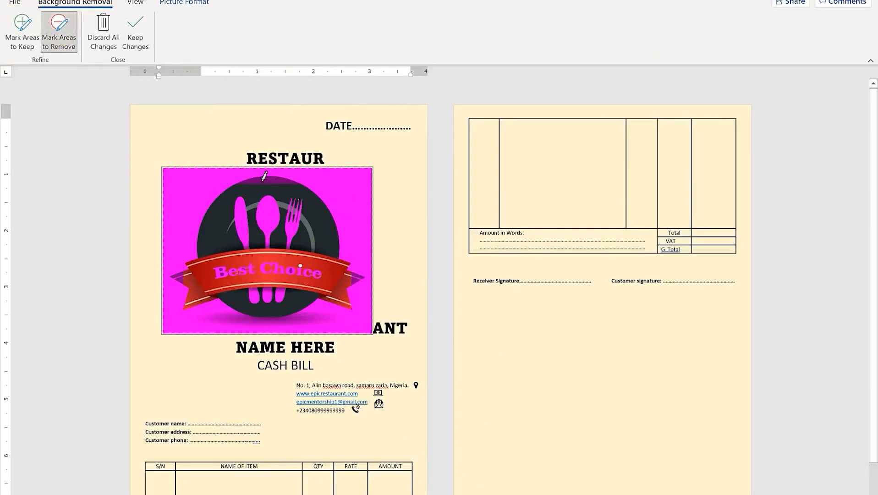
{"action": "left_click", "coordinate": [23, 28]}
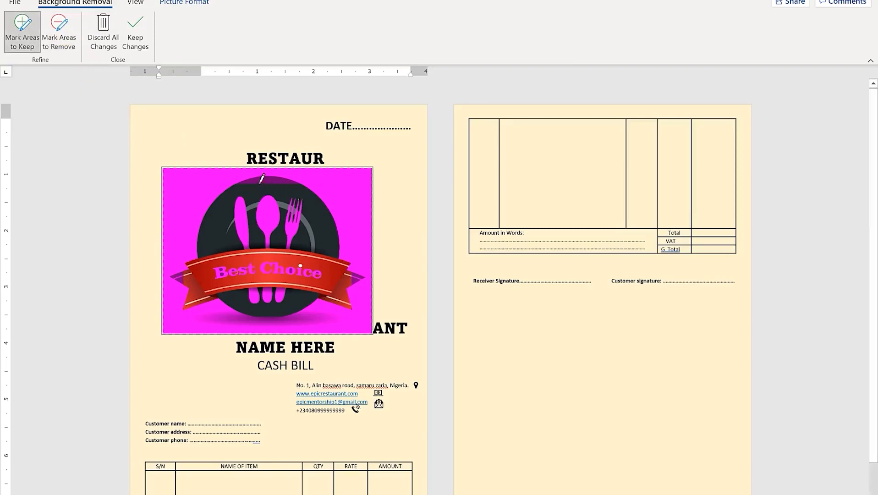
{"action": "left_click_drag", "start_coordinate": [257, 181], "coordinate": [283, 180]}
{"action": "left_click_drag", "start_coordinate": [176, 278], "coordinate": [185, 284]}
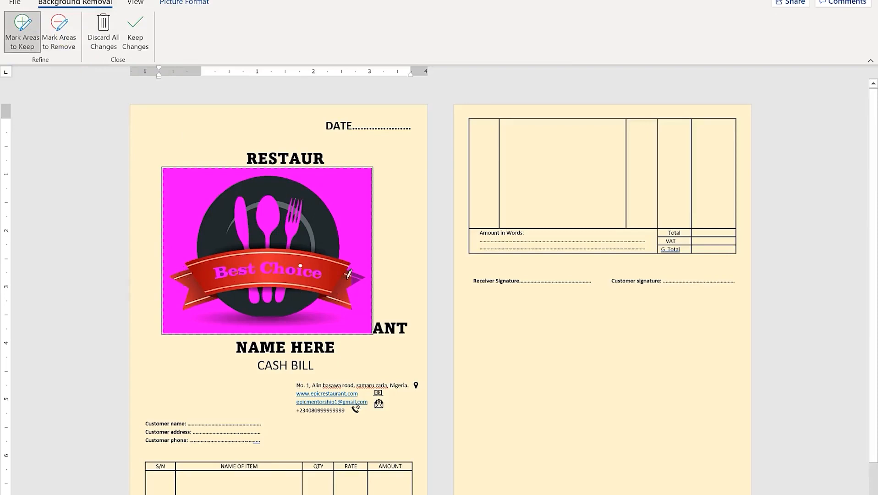
{"action": "left_click", "coordinate": [357, 276]}
{"action": "left_click", "coordinate": [137, 28]}
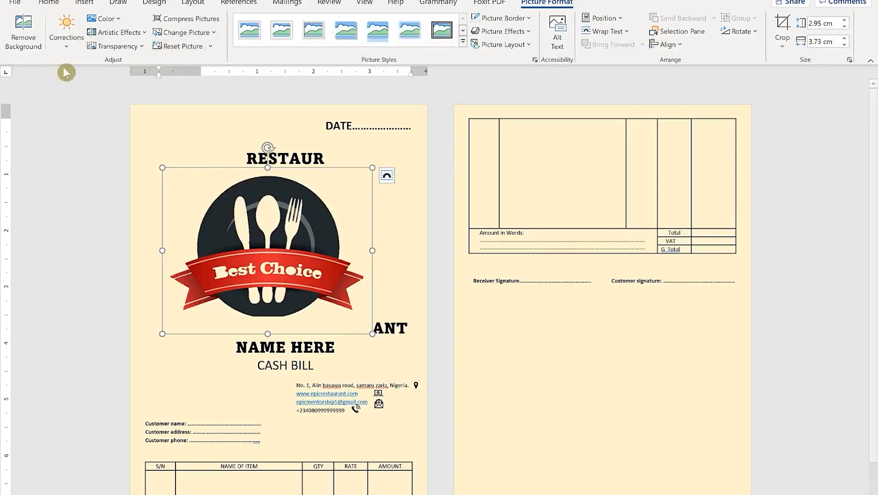
Refine the background removal so the bottom of the dark plate is kept
{"action": "left_click", "coordinate": [23, 31]}
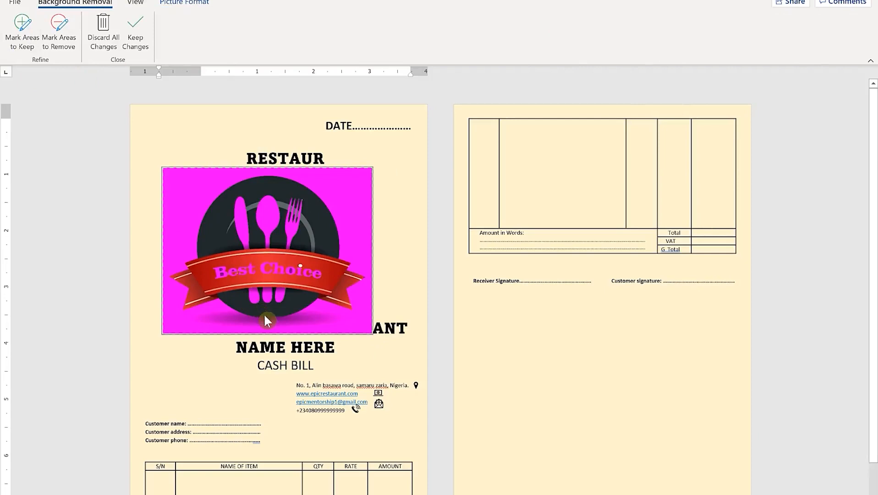
{"action": "left_click", "coordinate": [26, 32]}
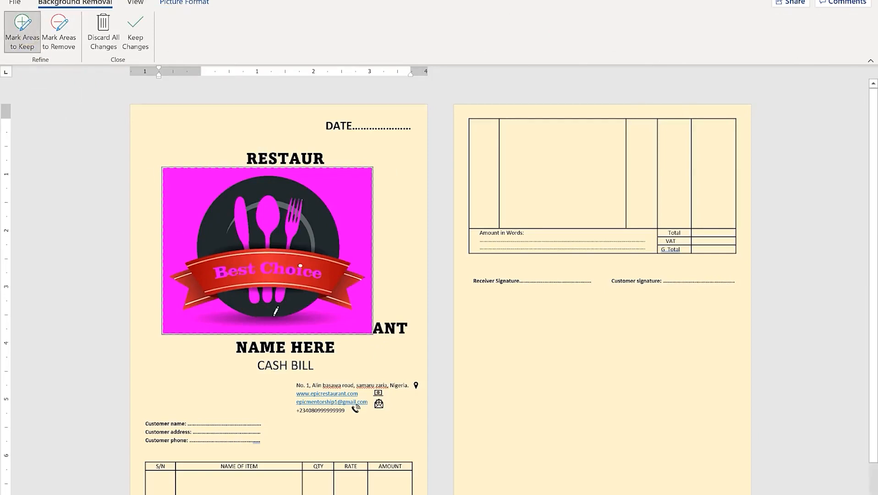
{"action": "left_click_drag", "start_coordinate": [270, 317], "coordinate": [271, 316]}
{"action": "left_click", "coordinate": [257, 317]}
{"action": "left_click", "coordinate": [135, 27]}
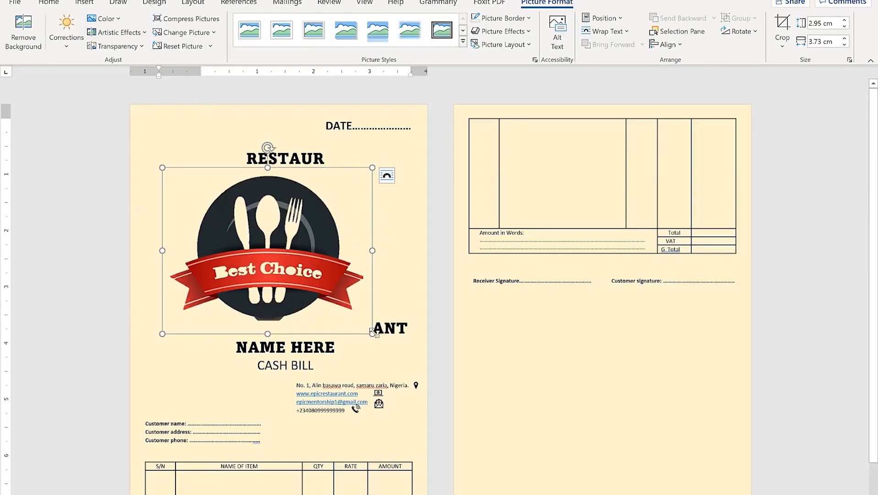
Resize the logo to about 0.87 by 1.1 cm, set it In Front of Text, and place it left of CASH BILL
{"action": "left_click_drag", "start_coordinate": [372, 333], "coordinate": [274, 256]}
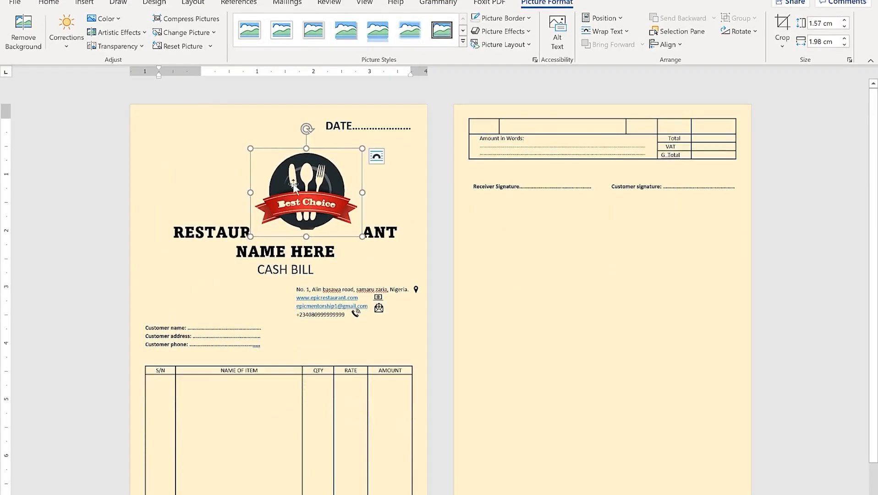
{"action": "left_click", "coordinate": [377, 156]}
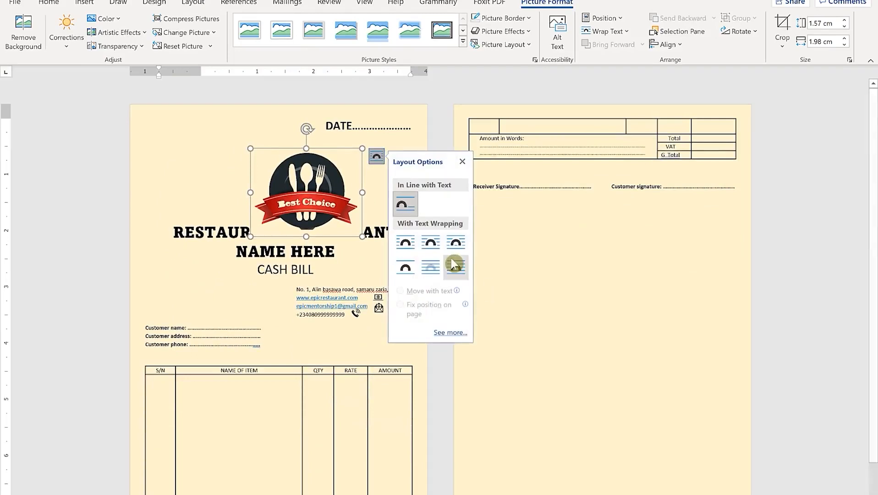
{"action": "left_click", "coordinate": [452, 266]}
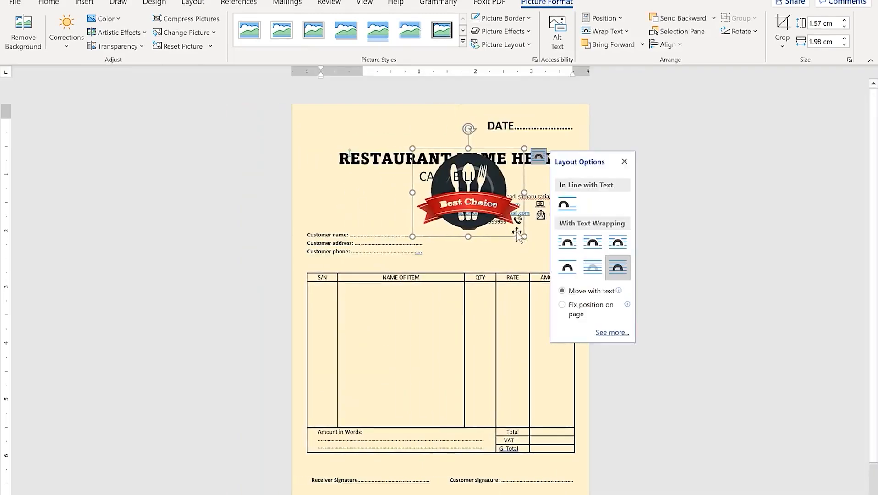
{"action": "left_click_drag", "start_coordinate": [521, 232], "coordinate": [336, 188]}
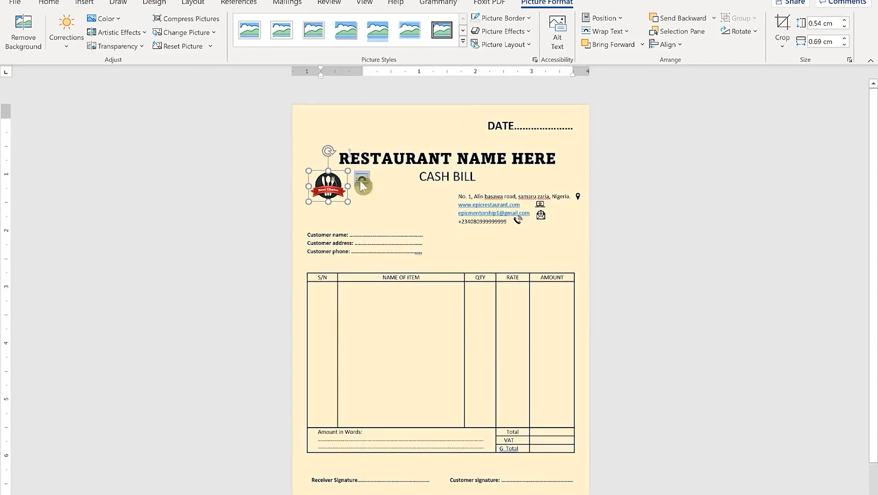
{"action": "left_click", "coordinate": [218, 144]}
{"action": "left_click", "coordinate": [333, 192]}
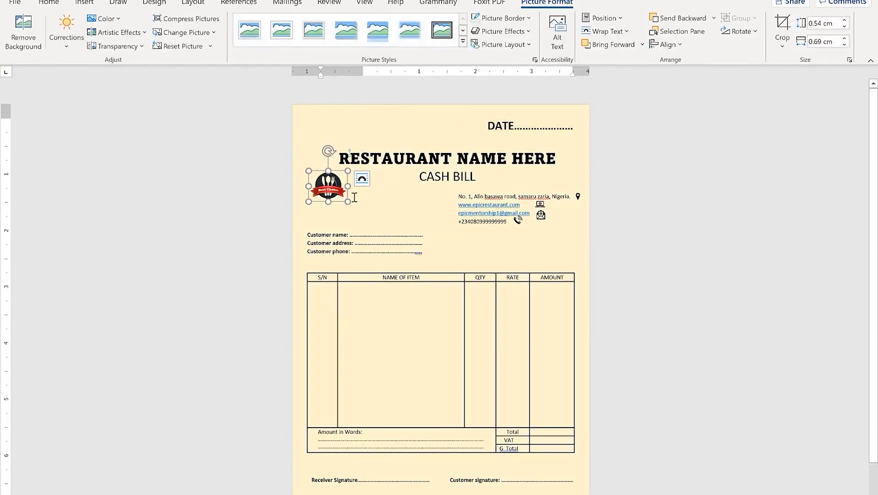
{"action": "left_click_drag", "start_coordinate": [348, 202], "coordinate": [372, 220]}
{"action": "left_click", "coordinate": [226, 182]}
{"action": "left_click", "coordinate": [341, 193]}
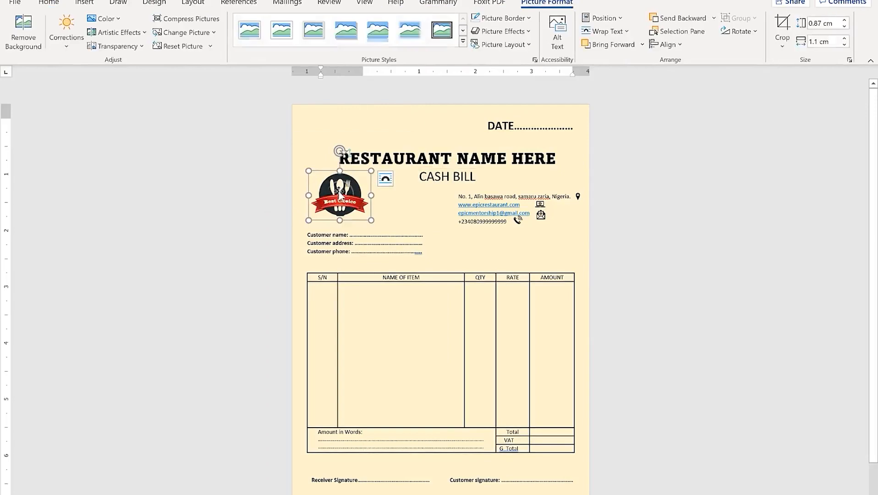
{"action": "left_click", "coordinate": [212, 205]}
{"action": "left_click", "coordinate": [202, 314]}
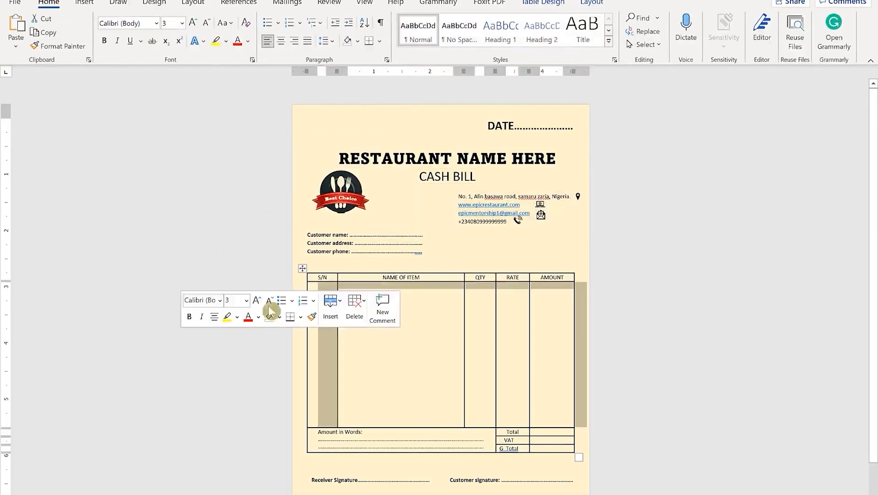
{"action": "left_click", "coordinate": [654, 245]}
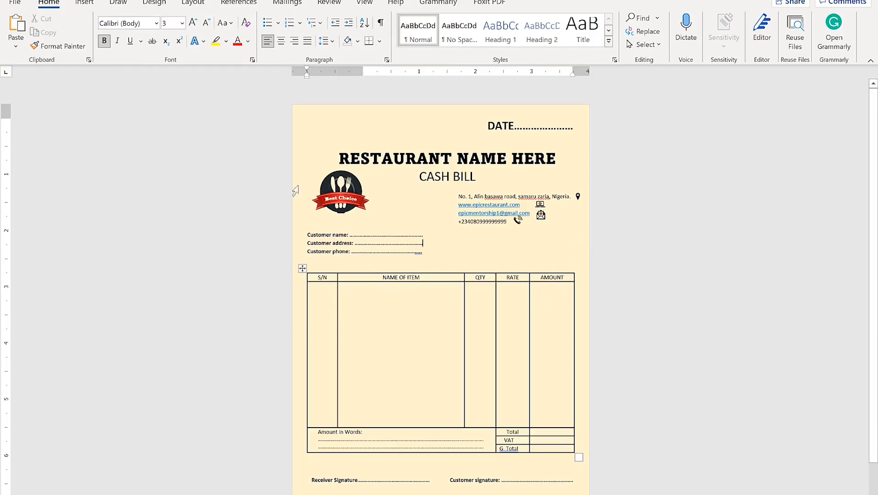
Save the bill as a PDF named 'receipt' in Documents
{"action": "left_click", "coordinate": [15, 3]}
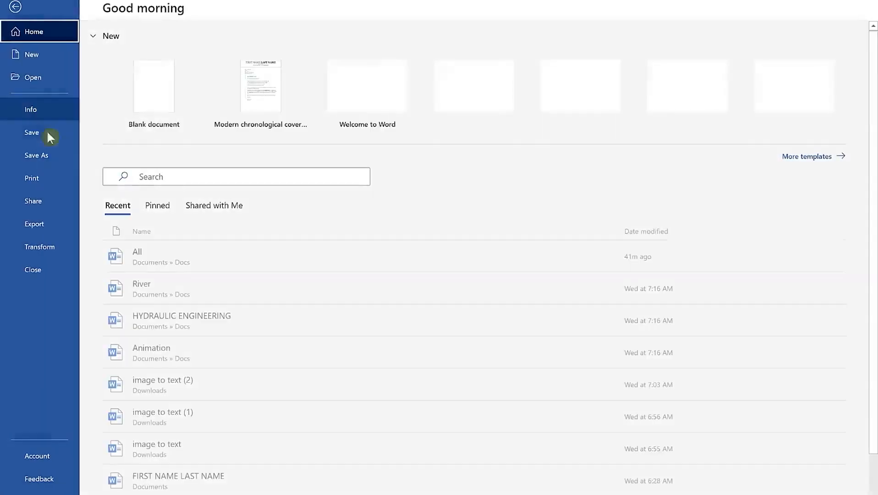
{"action": "left_click", "coordinate": [55, 156]}
{"action": "left_click", "coordinate": [238, 211]}
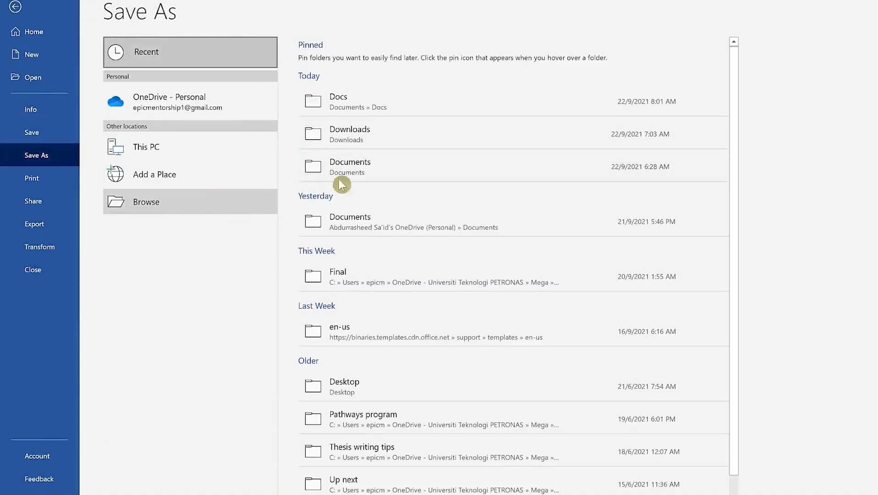
{"action": "left_click", "coordinate": [298, 300]}
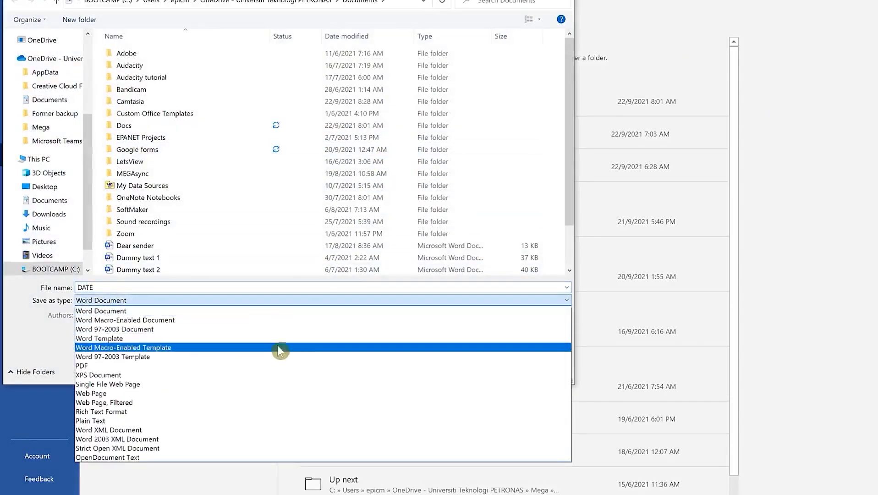
{"action": "left_click", "coordinate": [276, 367]}
{"action": "left_click", "coordinate": [198, 288]}
{"action": "type", "text": "receipt"}
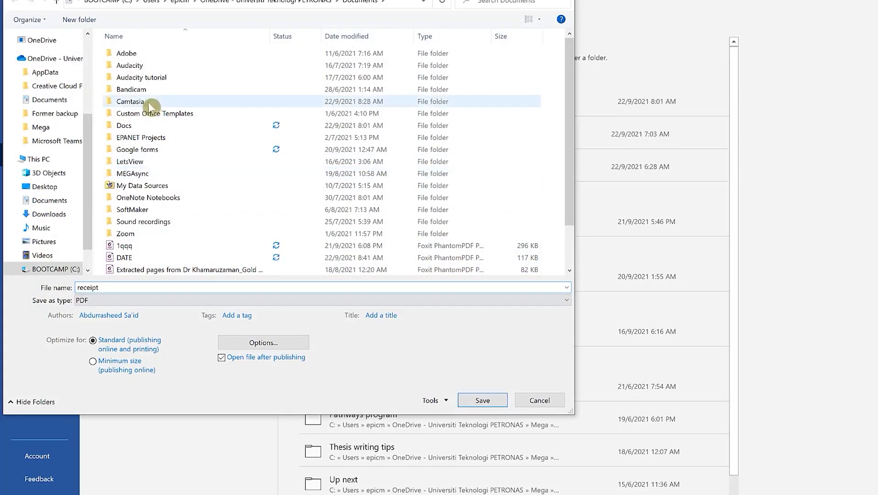
{"action": "left_click", "coordinate": [482, 402]}
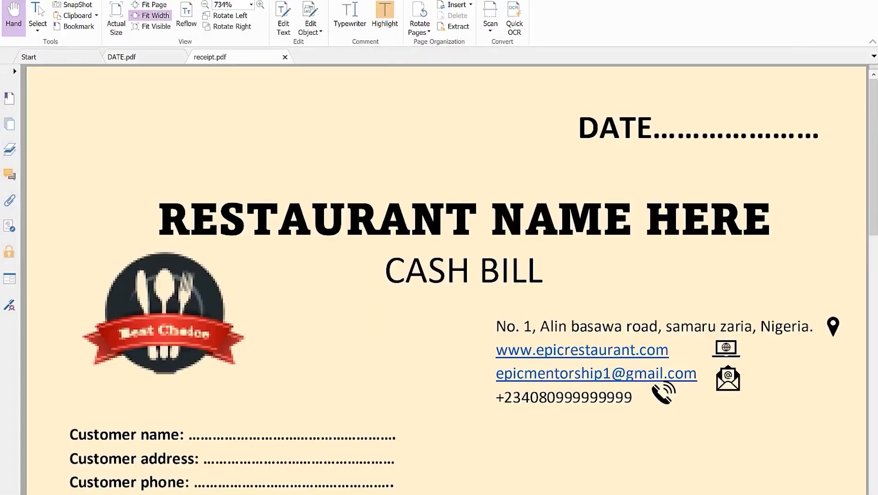
Scroll receipt.pdf in Foxit PhantomPDF to view the exported bill
{"action": "scroll", "coordinate": [165, 276], "scroll_direction": "down", "scroll_amount": 5}
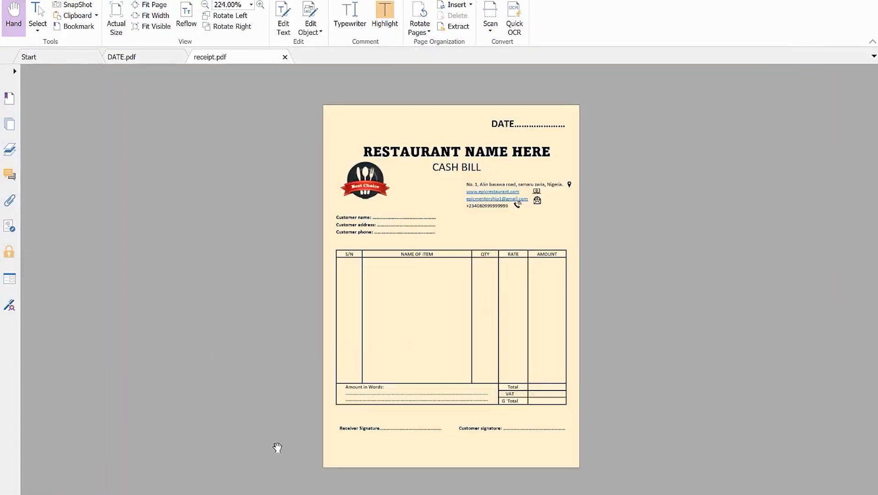
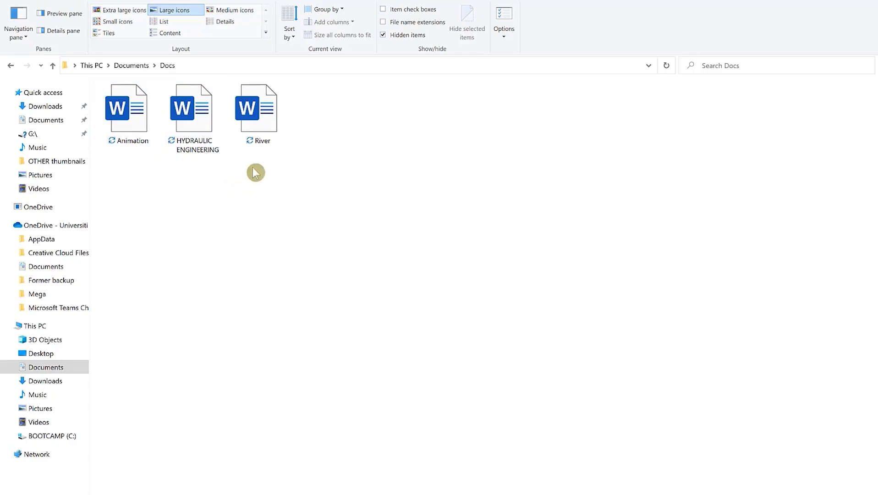
Preview the Animation, HYDRAULIC ENGINEERING and River documents, closing each one after viewing
{"action": "double_click", "coordinate": [131, 118]}
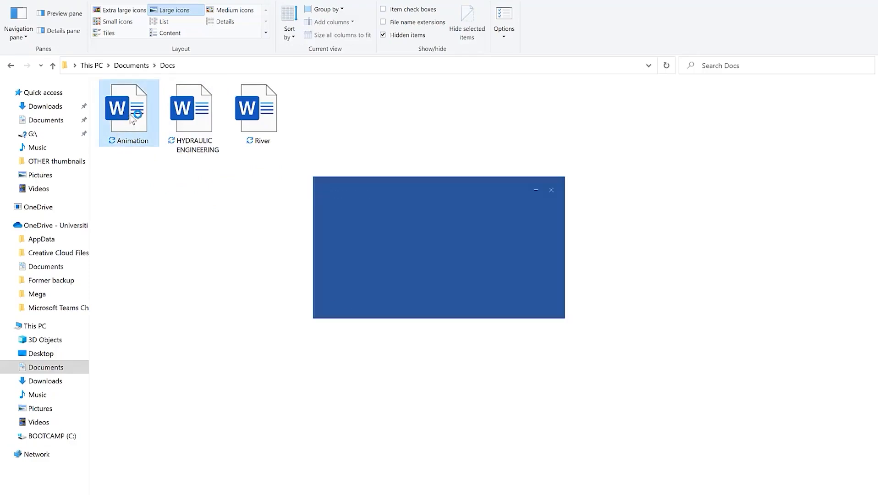
{"action": "scroll", "coordinate": [487, 238], "scroll_direction": "down", "scroll_amount": 5}
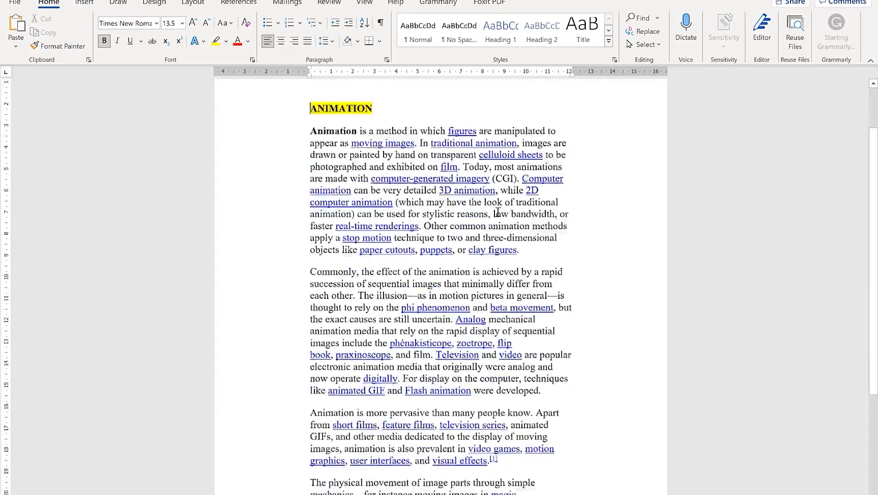
{"action": "scroll", "coordinate": [487, 238], "scroll_direction": "up", "scroll_amount": 5}
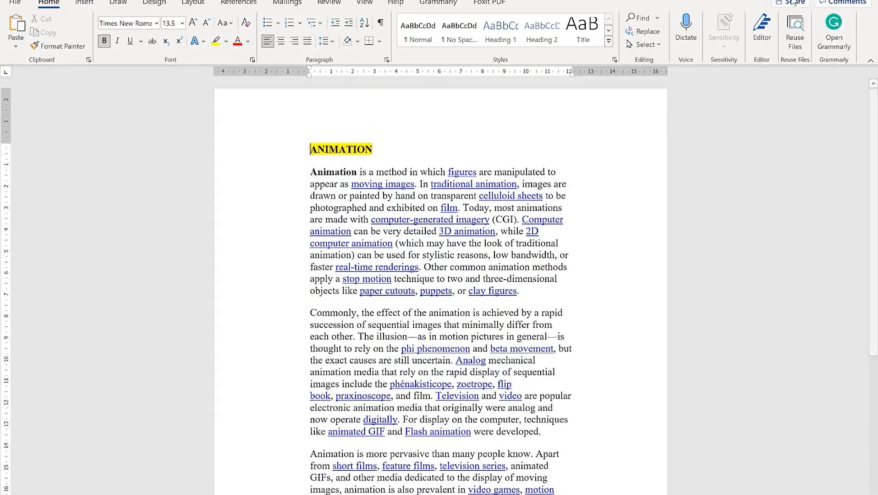
{"action": "left_click", "coordinate": [867, 1]}
{"action": "double_click", "coordinate": [201, 105]}
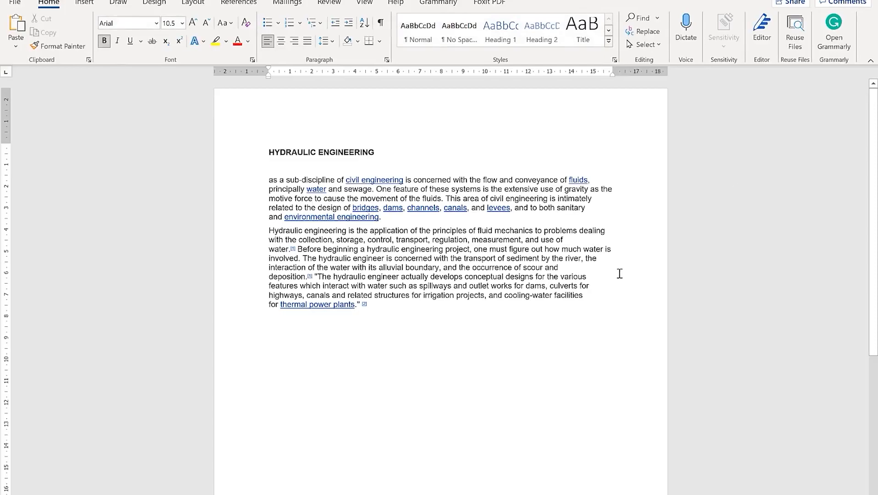
{"action": "left_click", "coordinate": [867, 1]}
{"action": "double_click", "coordinate": [259, 124]}
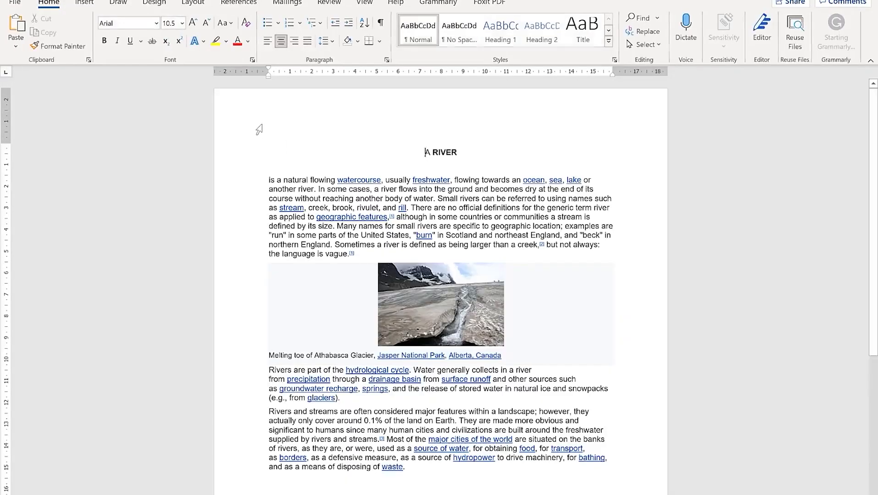
{"action": "scroll", "coordinate": [362, 264], "scroll_direction": "down", "scroll_amount": 4}
{"action": "scroll", "coordinate": [362, 265], "scroll_direction": "up", "scroll_amount": 4}
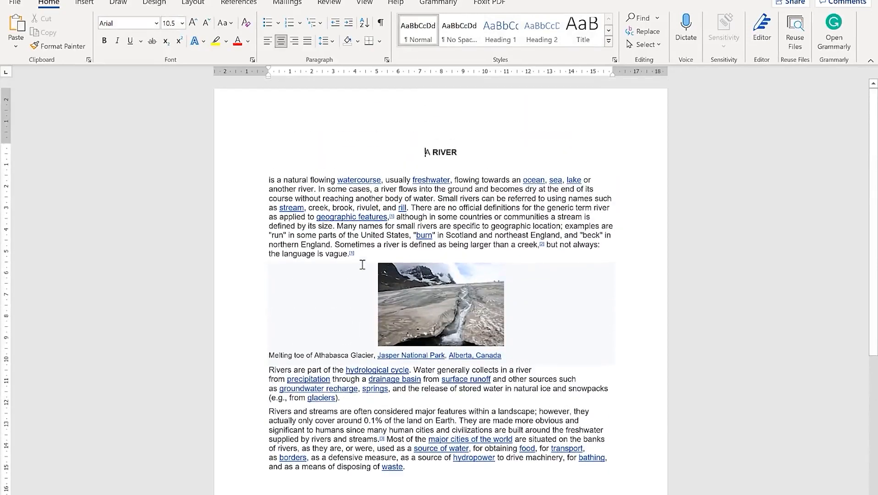
{"action": "left_click", "coordinate": [867, 1]}
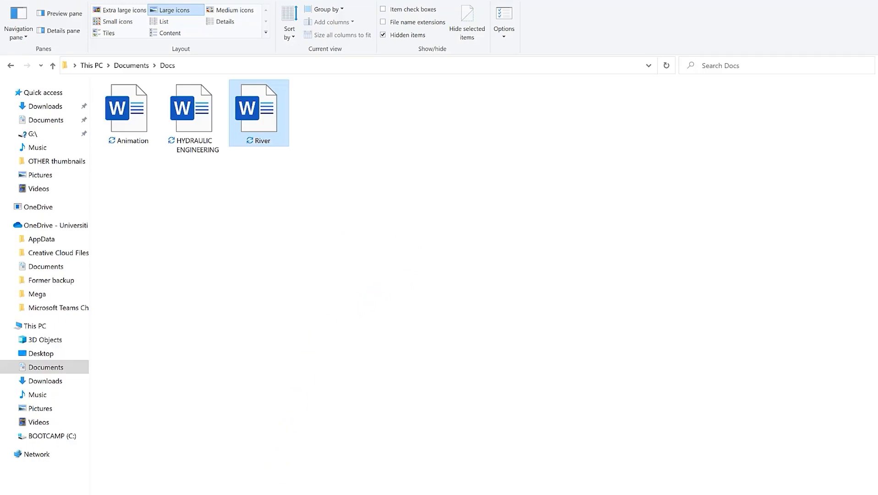
{"action": "left_click", "coordinate": [283, 325]}
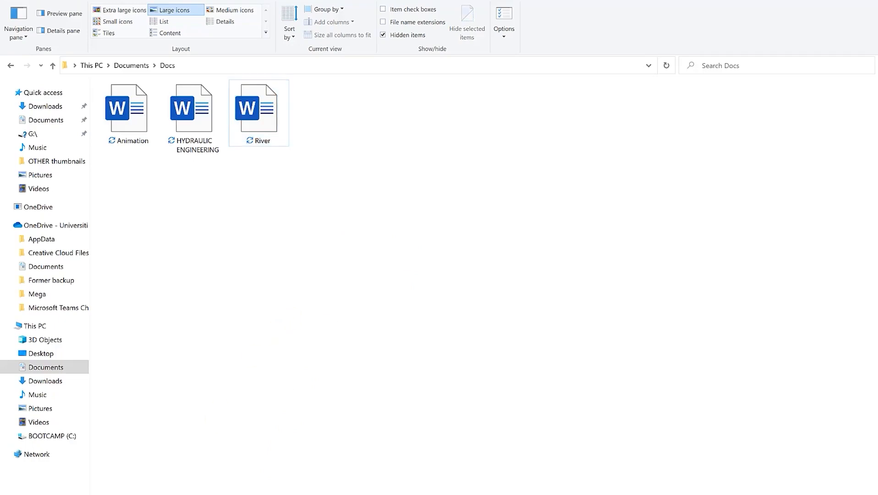
Launch Word from the Start search and create a blank document
{"action": "key", "text": "super"}
{"action": "key", "text": "super+s"}
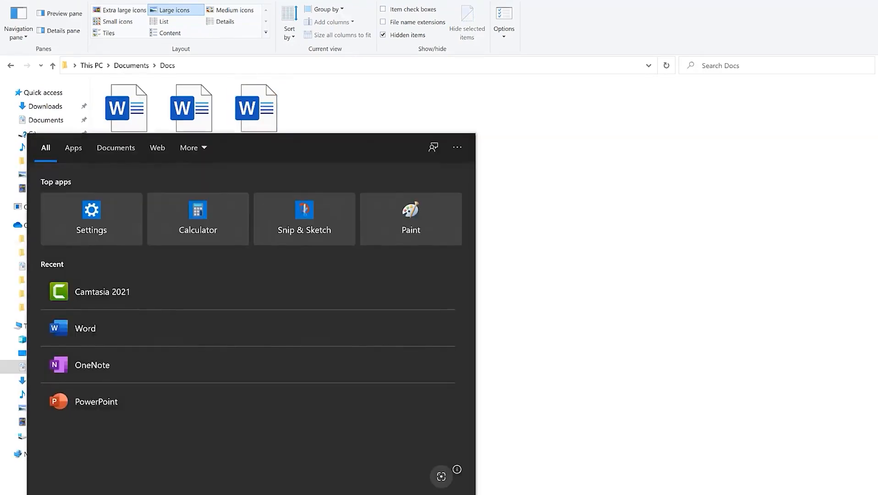
{"action": "type", "text": "w"}
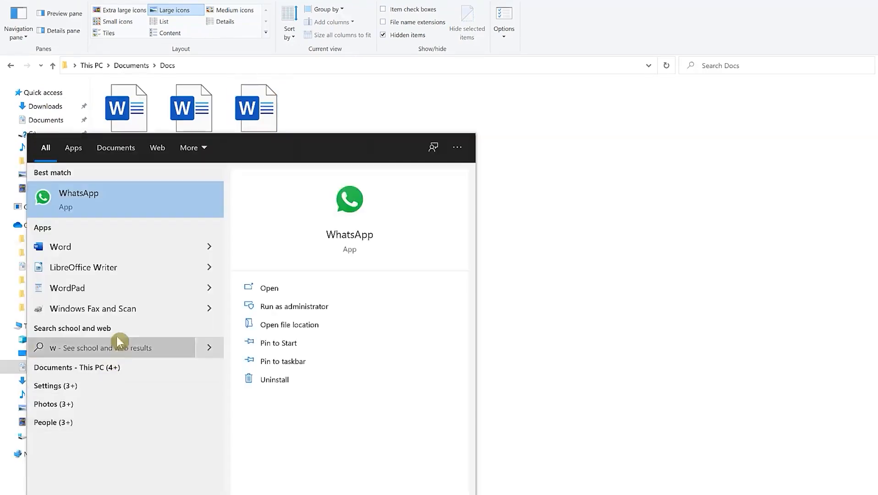
{"action": "left_click", "coordinate": [108, 245]}
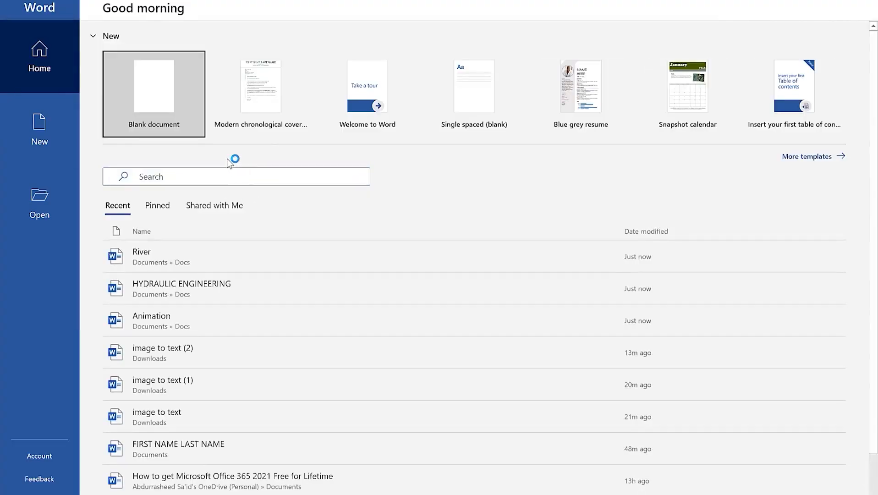
{"action": "left_click", "coordinate": [155, 88]}
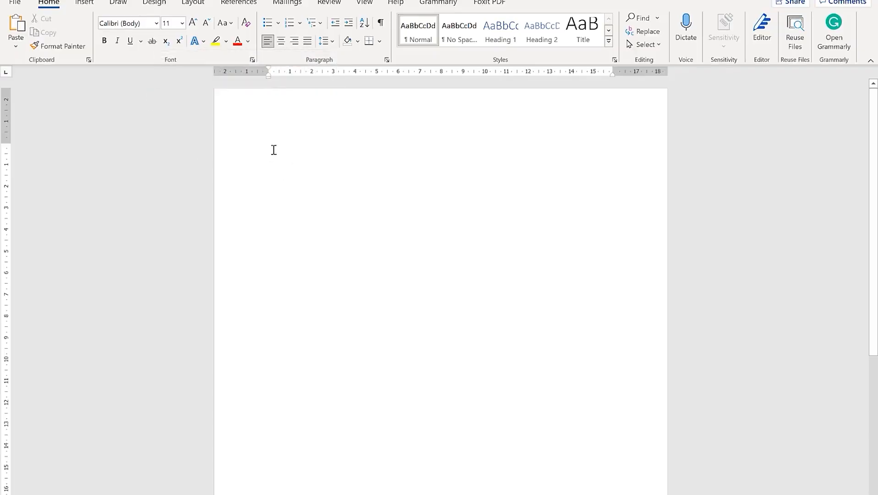
Choose Text from File and select Animation, HYDRAULIC ENGINEERING and River in Docs
{"action": "left_click", "coordinate": [84, 2]}
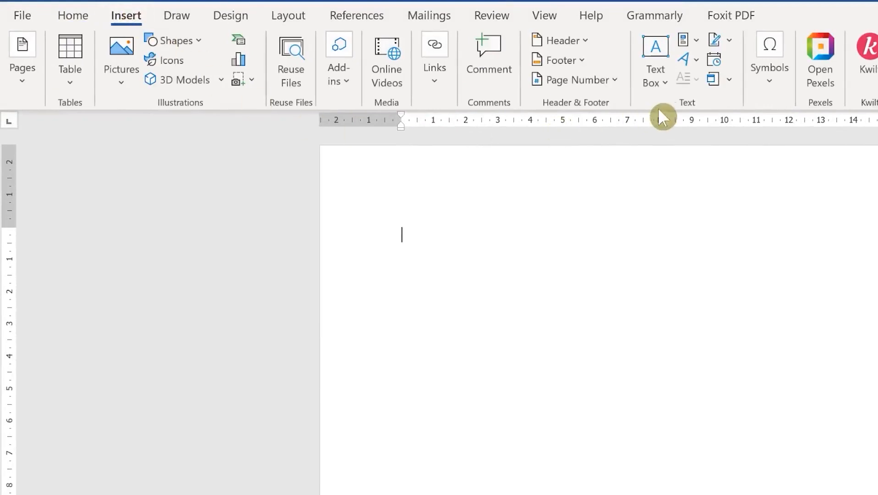
{"action": "left_click", "coordinate": [730, 79]}
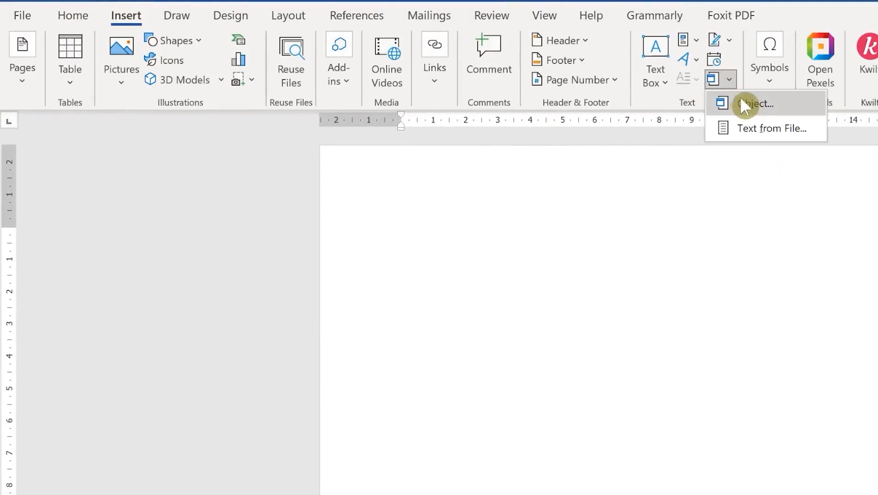
{"action": "left_click", "coordinate": [762, 126]}
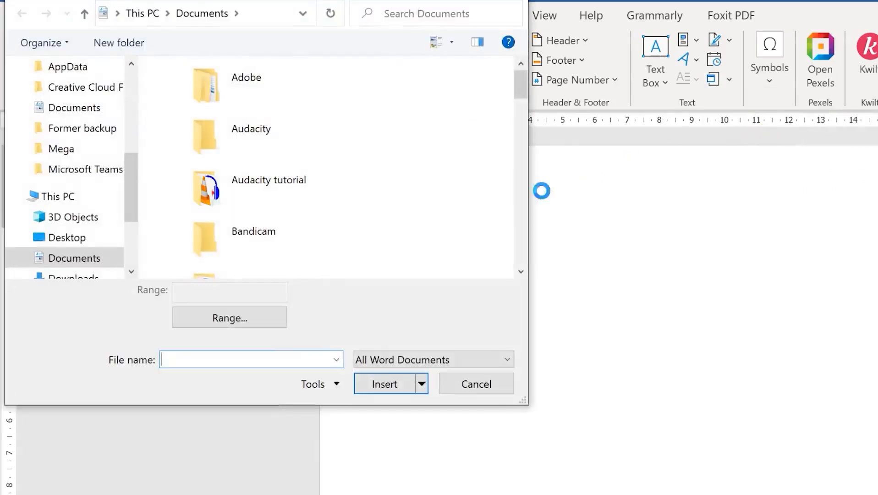
{"action": "left_click_drag", "start_coordinate": [525, 93], "coordinate": [524, 110]}
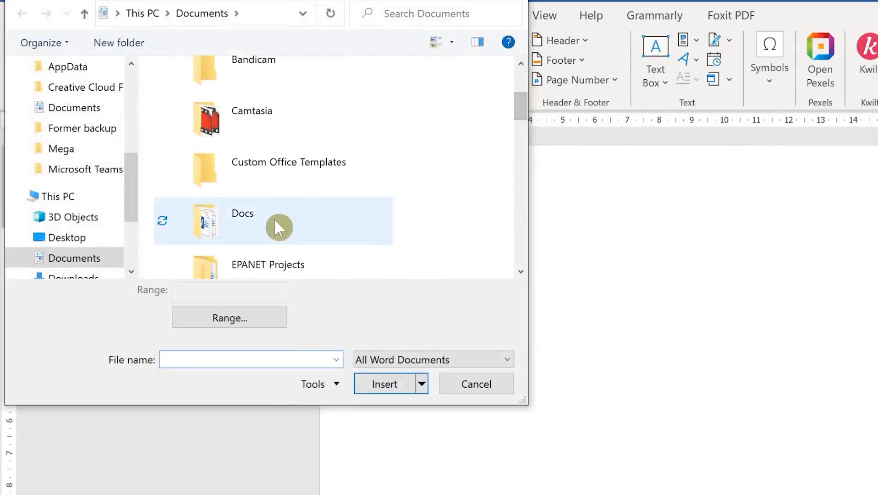
{"action": "double_click", "coordinate": [257, 209]}
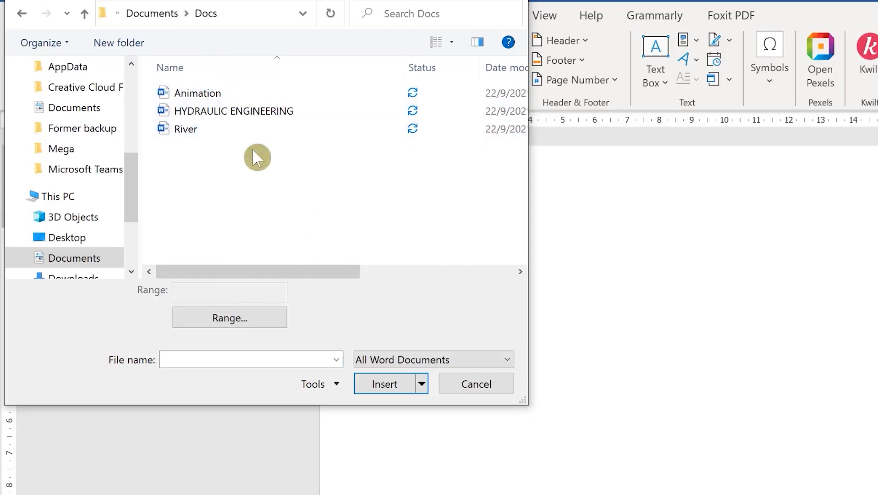
{"action": "left_click_drag", "start_coordinate": [336, 220], "coordinate": [168, 92]}
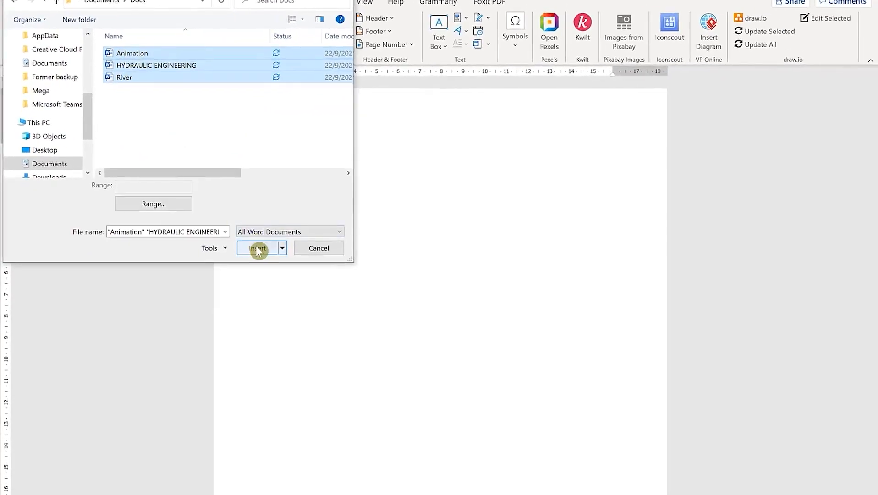
Insert the three files' text and scroll through the merged Animation, HYDRAULIC ENGINEERING and River sections
{"action": "left_click", "coordinate": [258, 250]}
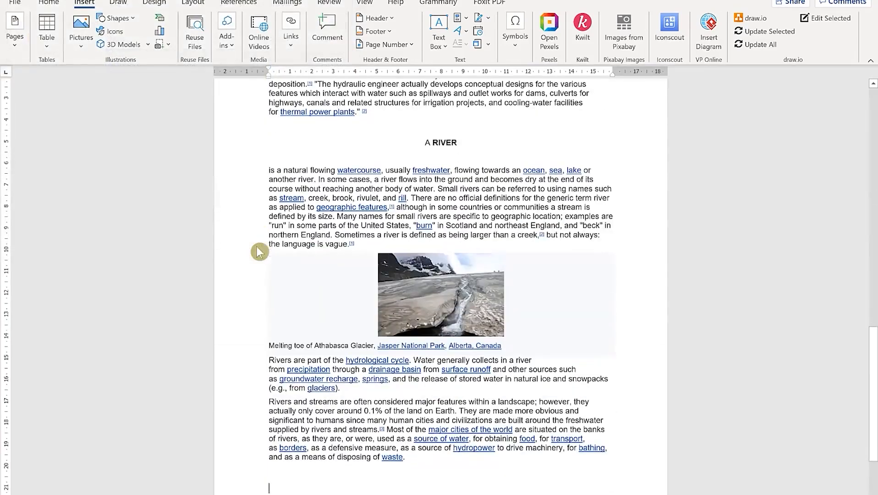
{"action": "scroll", "coordinate": [566, 319], "scroll_direction": "up", "scroll_amount": 20}
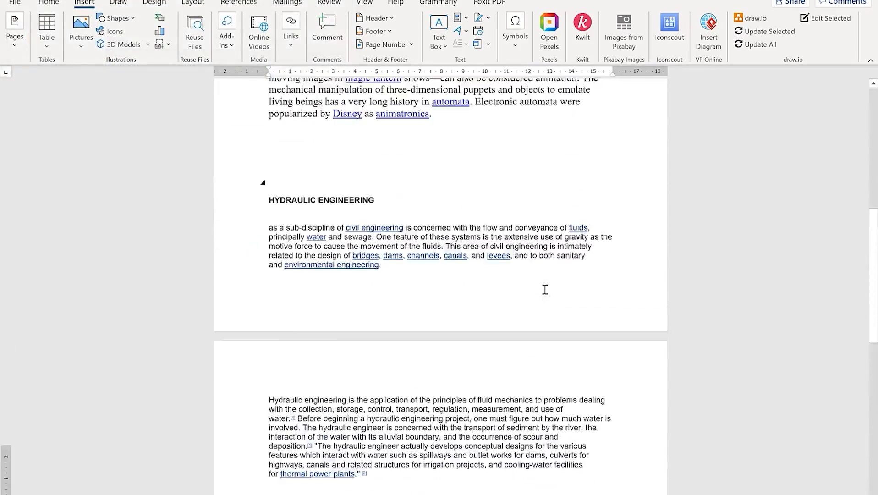
{"action": "scroll", "coordinate": [542, 287], "scroll_direction": "up", "scroll_amount": 1}
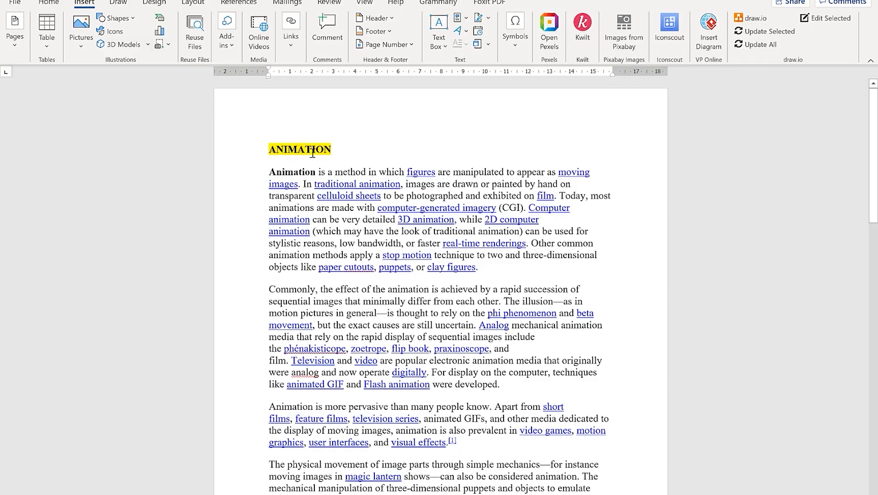
{"action": "scroll", "coordinate": [312, 152], "scroll_direction": "down", "scroll_amount": 10}
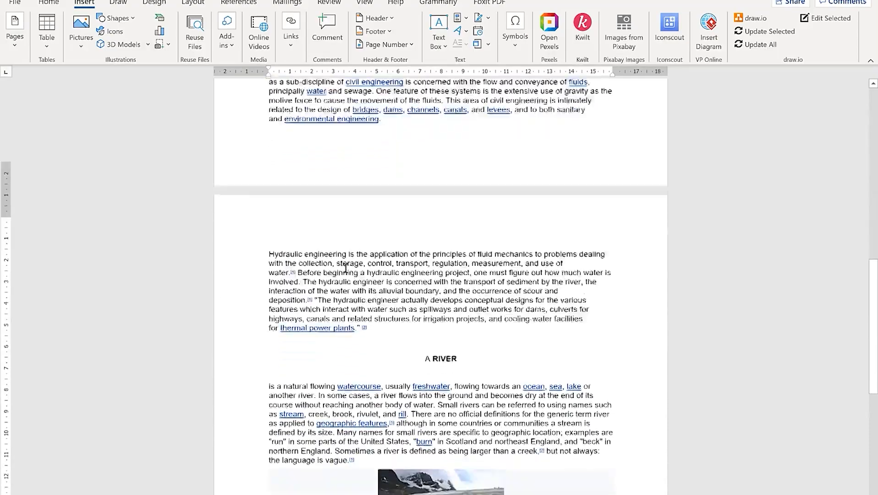
{"action": "scroll", "coordinate": [423, 304], "scroll_direction": "down", "scroll_amount": 10}
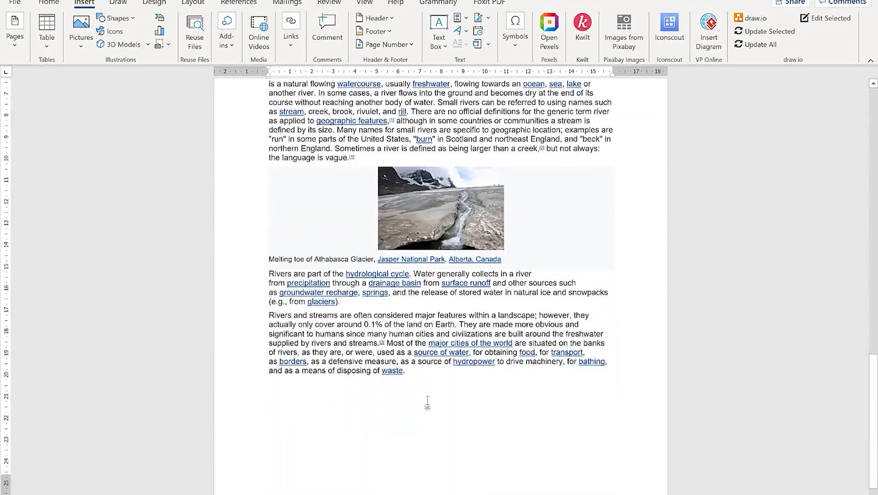
{"action": "scroll", "coordinate": [517, 232], "scroll_direction": "up", "scroll_amount": 5}
{"action": "scroll", "coordinate": [400, 266], "scroll_direction": "up", "scroll_amount": 11}
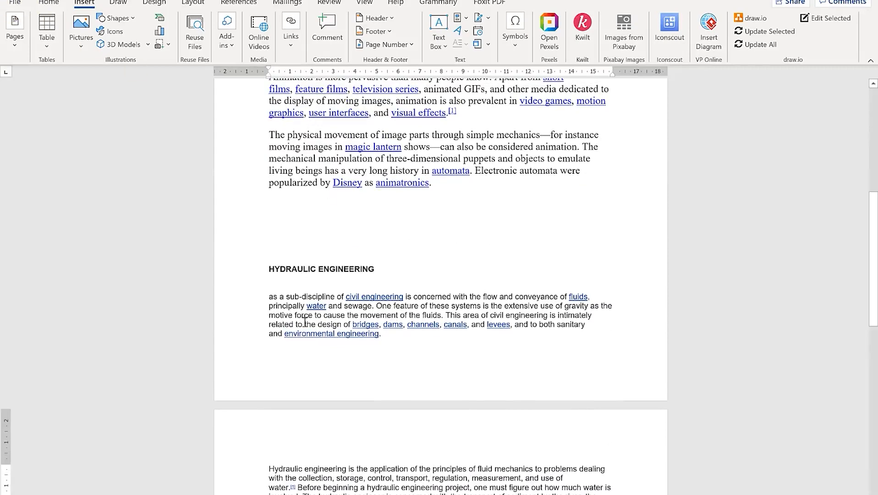
{"action": "left_click", "coordinate": [14, 3]}
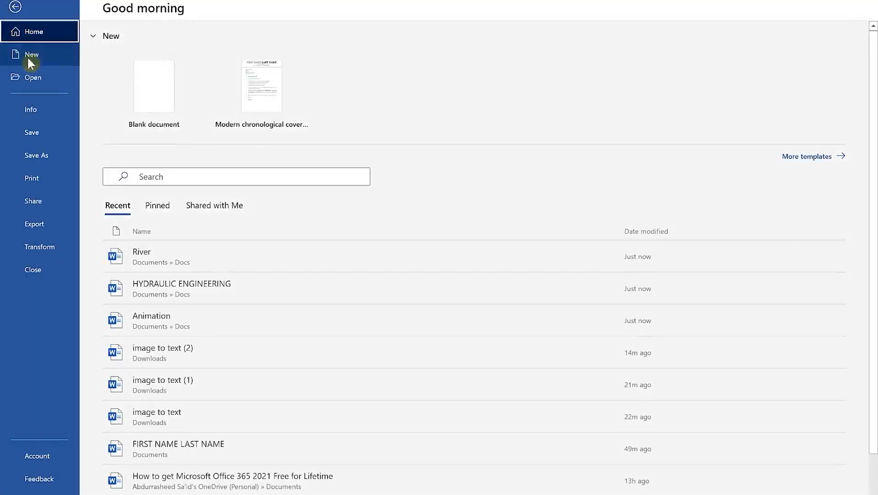
{"action": "left_click", "coordinate": [39, 158]}
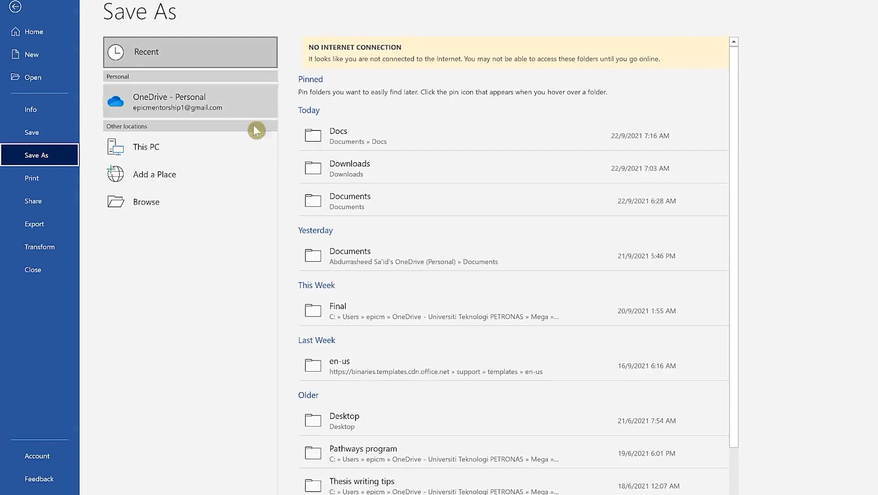
{"action": "left_click", "coordinate": [184, 199]}
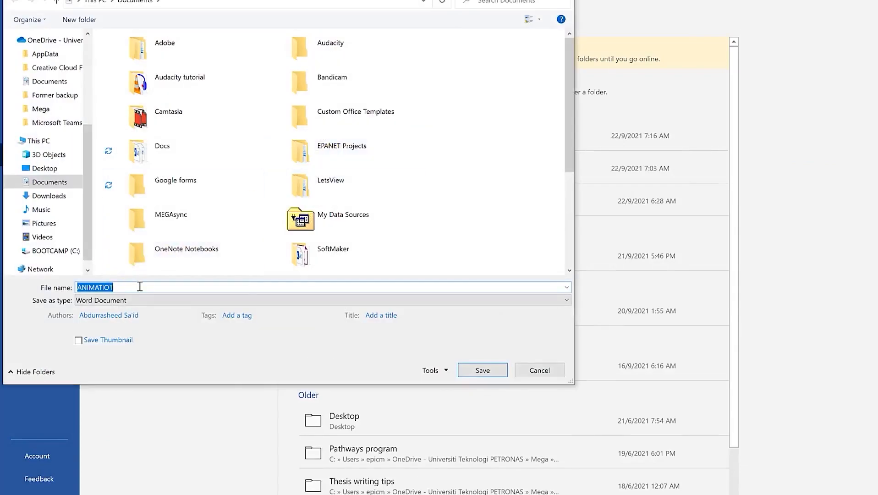
{"action": "type", "text": "All"}
{"action": "double_click", "coordinate": [166, 151]}
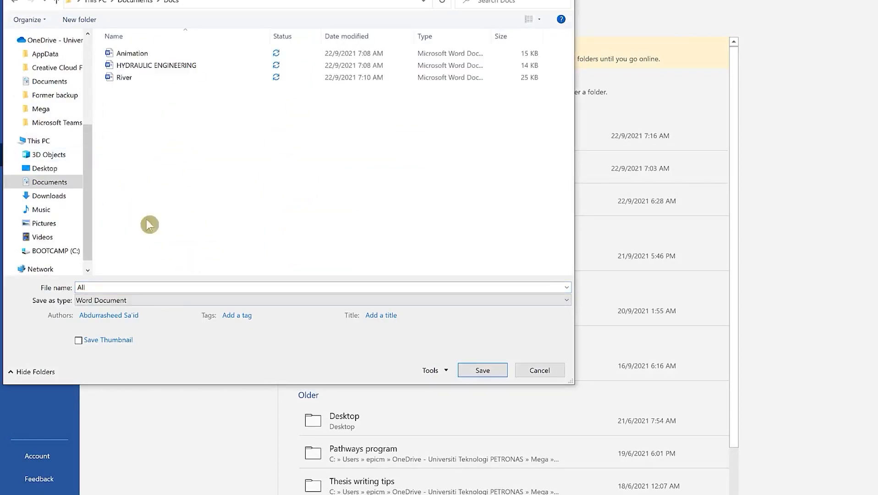
{"action": "left_click", "coordinate": [483, 370]}
{"action": "left_click", "coordinate": [16, 4]}
{"action": "left_click", "coordinate": [52, 157]}
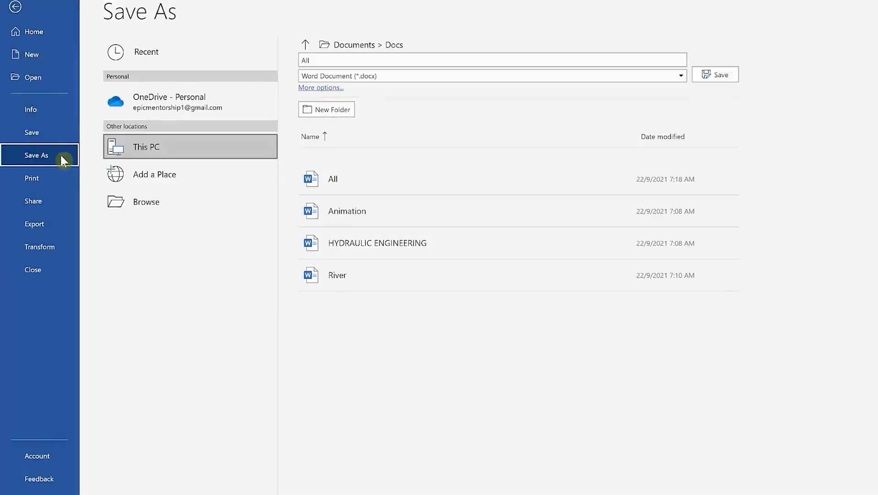
{"action": "left_click", "coordinate": [386, 78]}
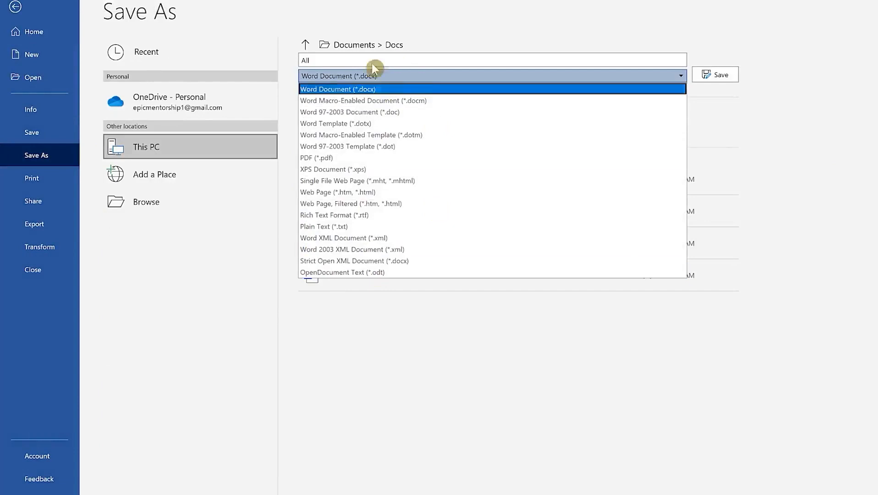
{"action": "left_click", "coordinate": [16, 7]}
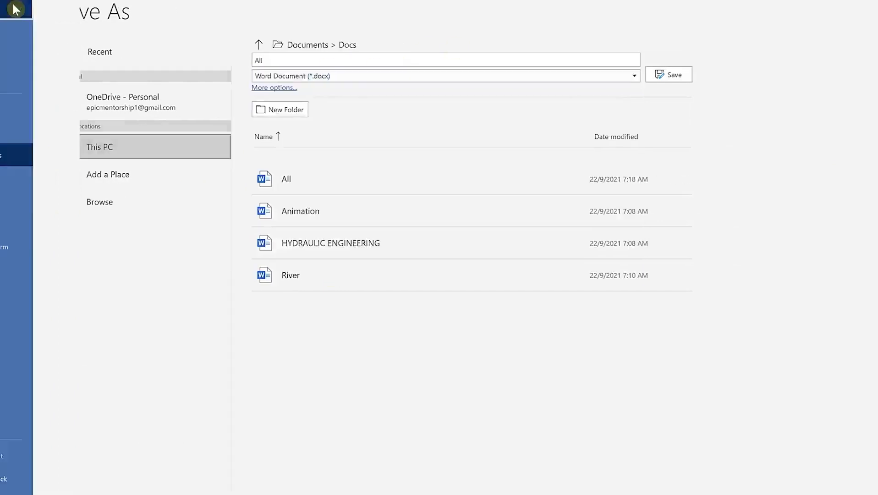
{"action": "scroll", "coordinate": [421, 192], "scroll_direction": "up", "scroll_amount": 10}
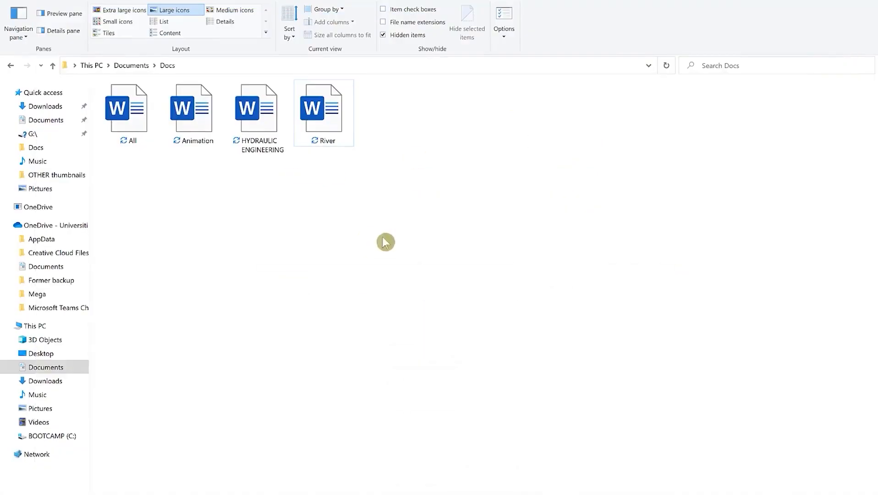
Open the All Word file from the Docs folder
{"action": "double_click", "coordinate": [128, 123]}
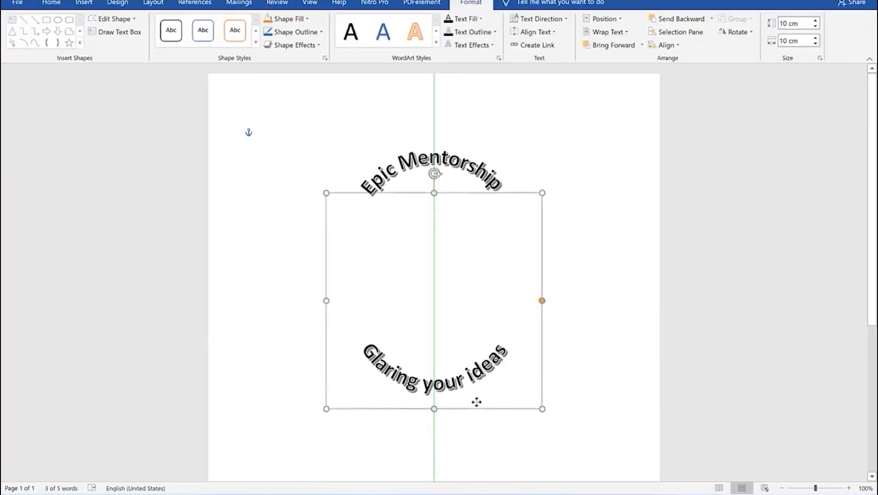
{"action": "left_click_drag", "start_coordinate": [474, 401], "coordinate": [478, 346]}
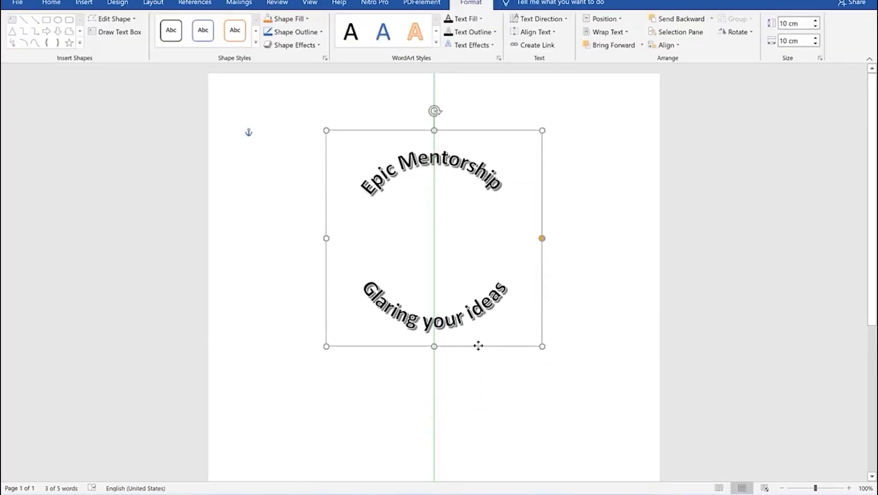
{"action": "left_click", "coordinate": [588, 255]}
{"action": "triple_click", "coordinate": [479, 166]}
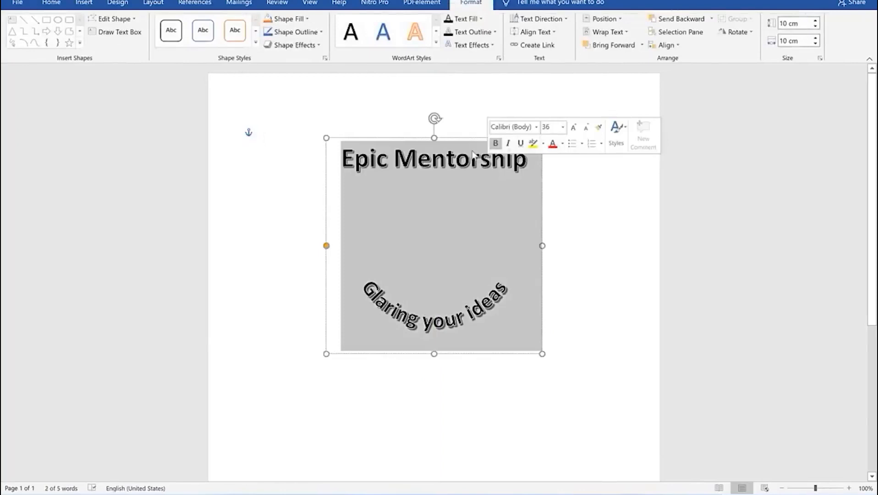
{"action": "left_click_drag", "start_coordinate": [461, 138], "coordinate": [461, 180]}
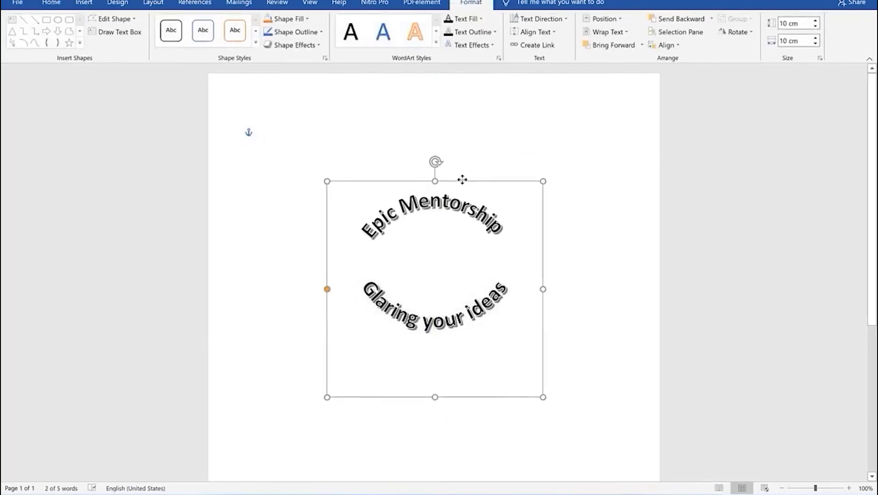
{"action": "left_click_drag", "start_coordinate": [476, 394], "coordinate": [481, 343]}
{"action": "left_click", "coordinate": [585, 254]}
{"action": "triple_click", "coordinate": [485, 171]}
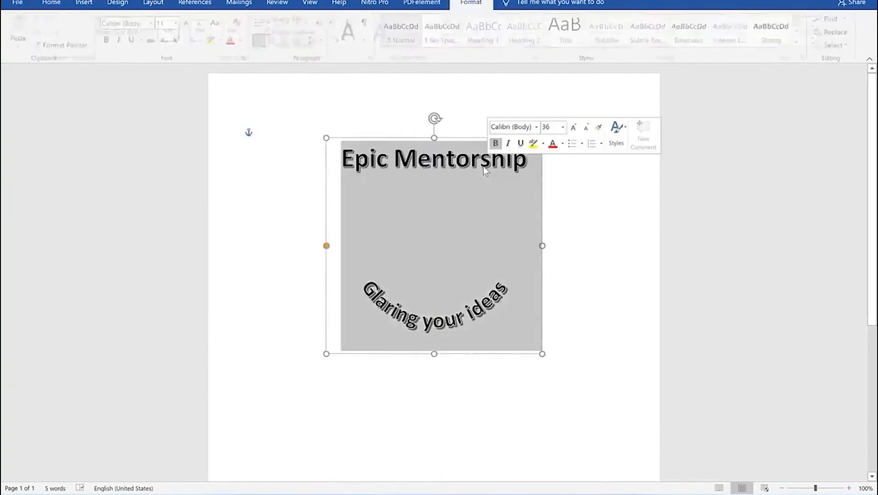
{"action": "left_click_drag", "start_coordinate": [461, 137], "coordinate": [462, 179]}
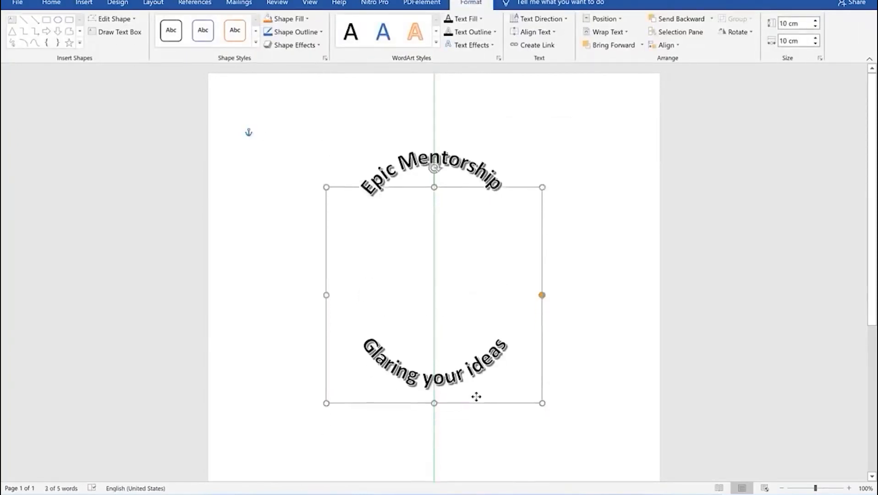
{"action": "left_click_drag", "start_coordinate": [476, 396], "coordinate": [477, 345]}
{"action": "left_click", "coordinate": [591, 257]}
{"action": "triple_click", "coordinate": [482, 167]}
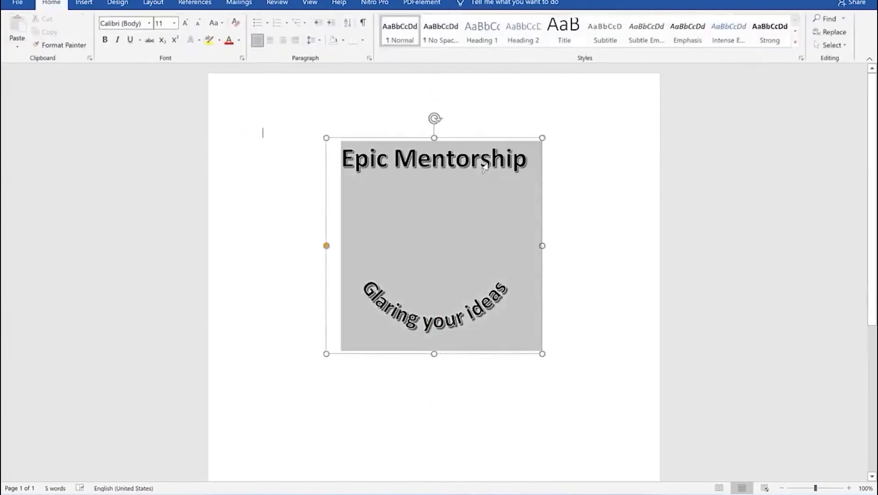
{"action": "left_click_drag", "start_coordinate": [463, 138], "coordinate": [464, 179]}
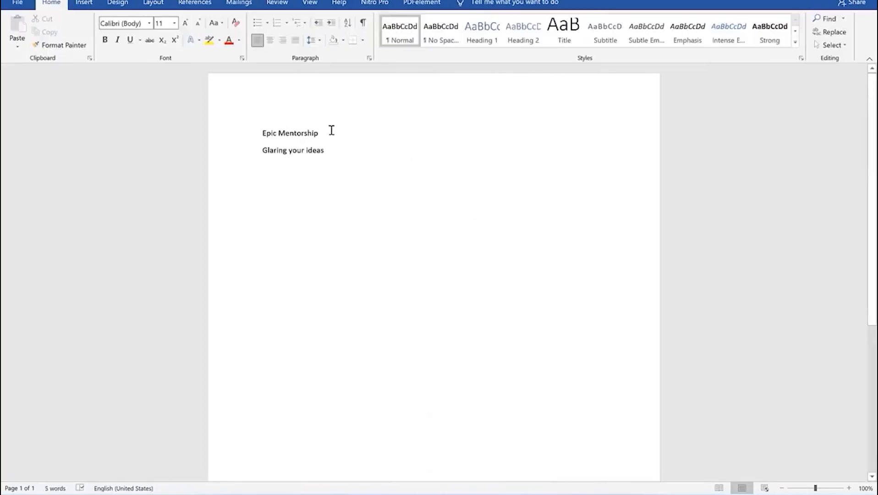
{"action": "left_click_drag", "start_coordinate": [434, 189], "coordinate": [359, 190]}
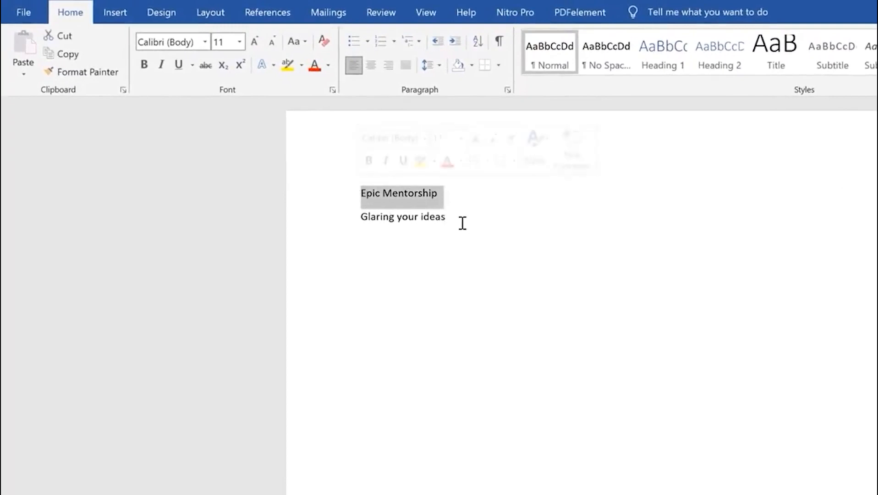
Convert the Epic Mentorship line into black shadowed WordArt
{"action": "left_click", "coordinate": [459, 215]}
{"action": "left_click_drag", "start_coordinate": [448, 218], "coordinate": [369, 212]}
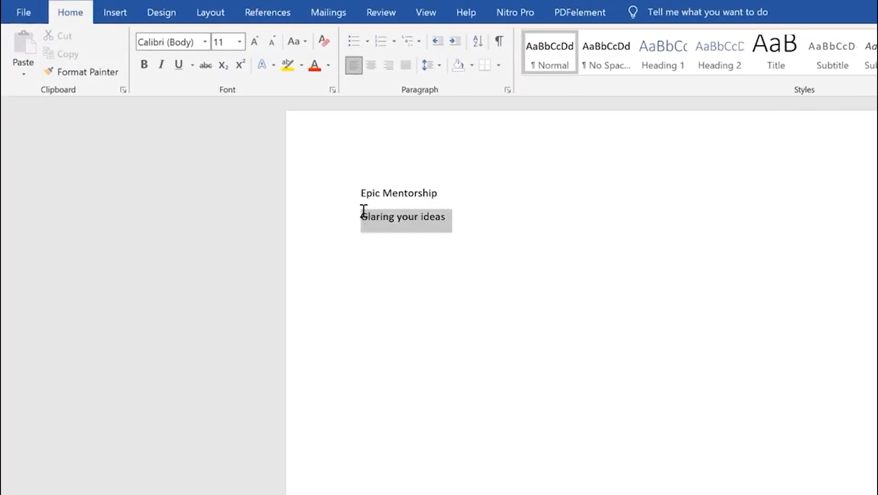
{"action": "left_click", "coordinate": [418, 192]}
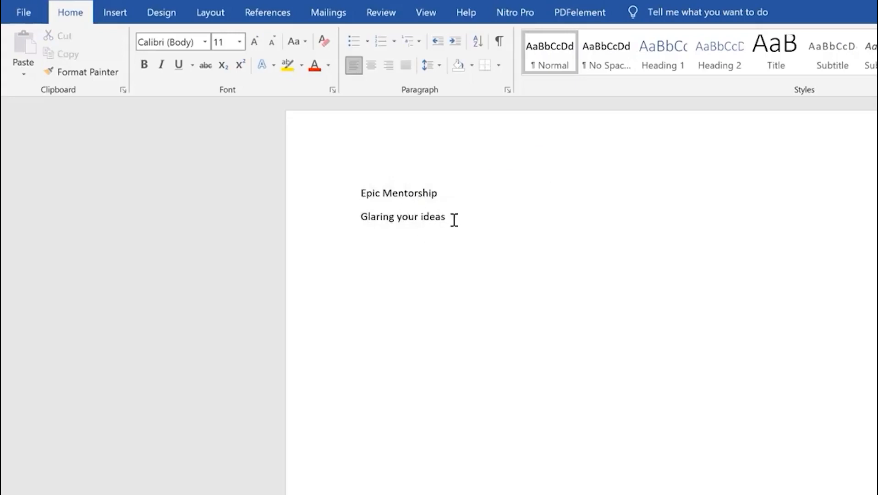
{"action": "left_click_drag", "start_coordinate": [458, 194], "coordinate": [326, 185]}
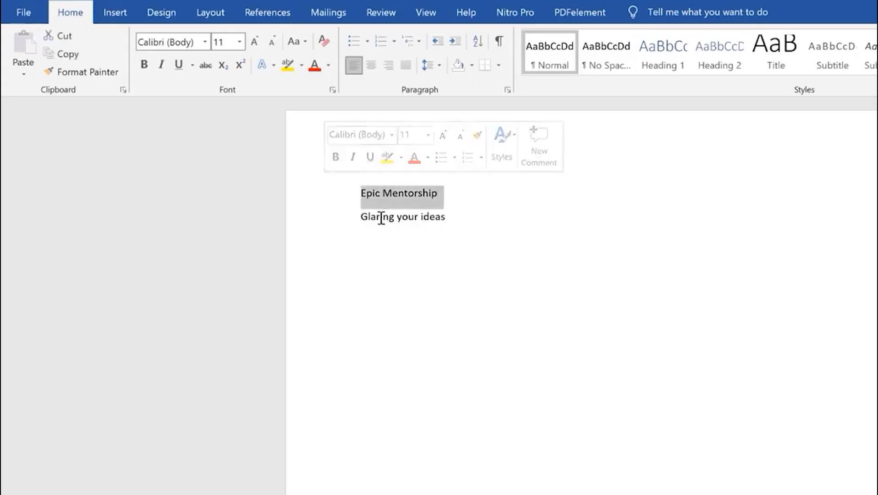
{"action": "left_click", "coordinate": [117, 12]}
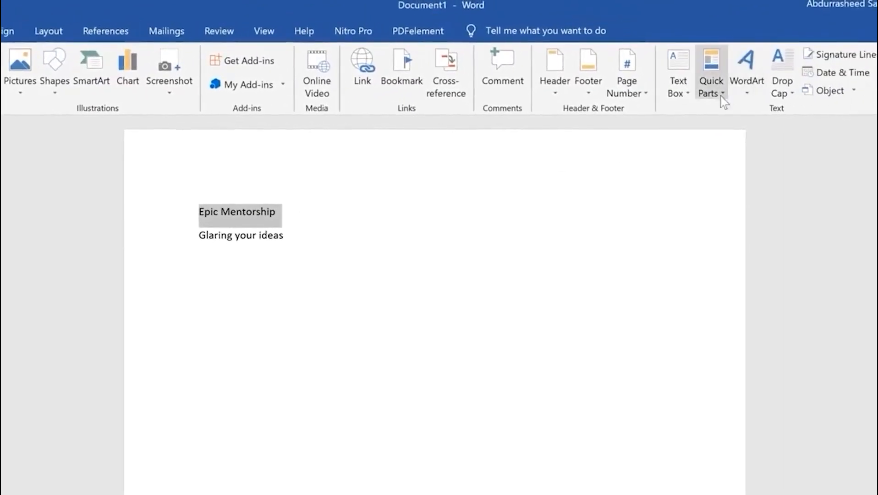
{"action": "left_click", "coordinate": [754, 91]}
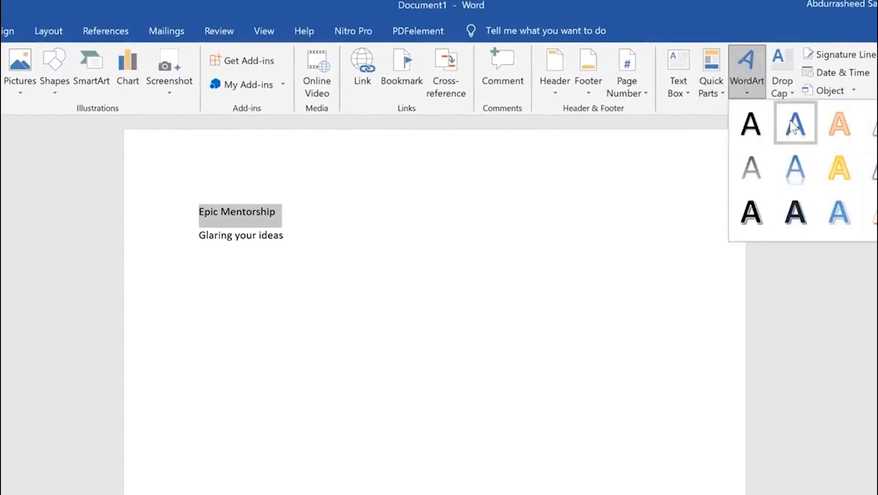
{"action": "left_click", "coordinate": [751, 212]}
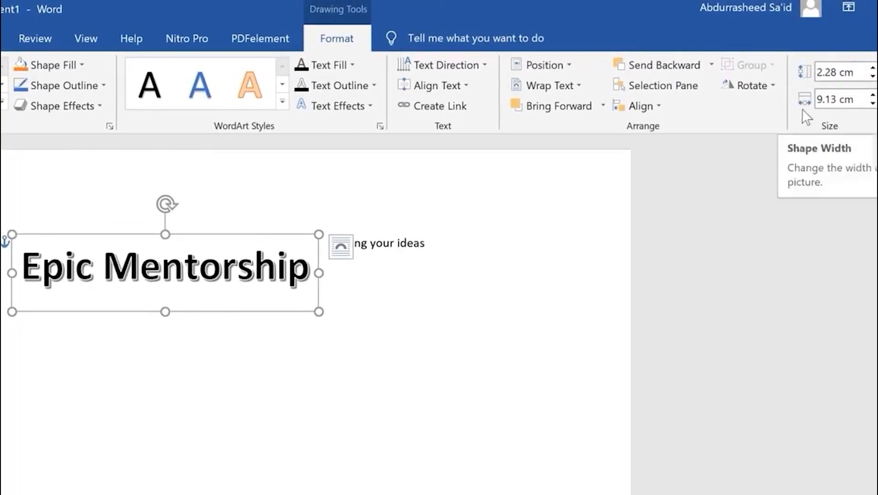
Set the Epic Mentorship WordArt's shape width and height to 10 cm
{"action": "left_click", "coordinate": [841, 102]}
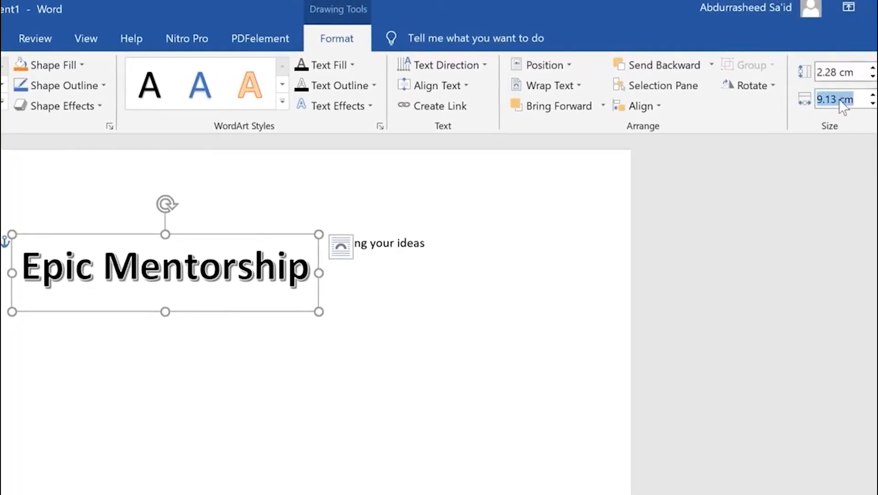
{"action": "type", "text": "10"}
{"action": "key", "text": "Return"}
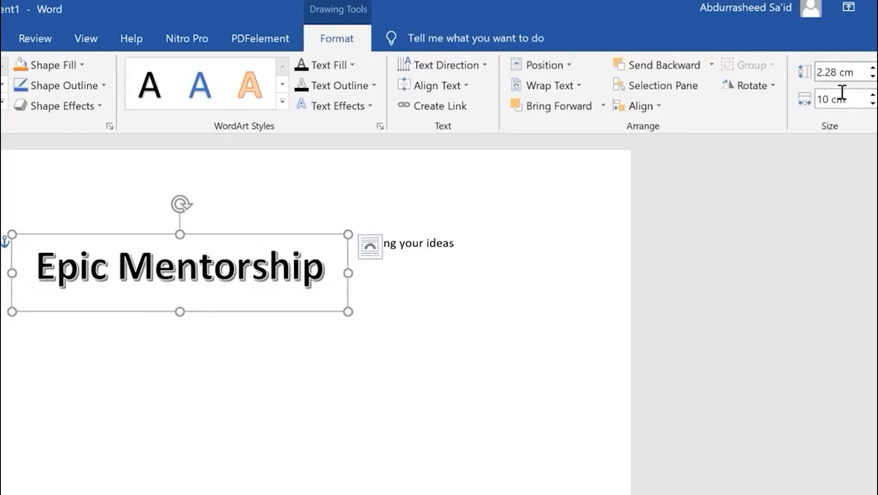
{"action": "left_click", "coordinate": [841, 75]}
{"action": "type", "text": "10 cm"}
{"action": "key", "text": "Return"}
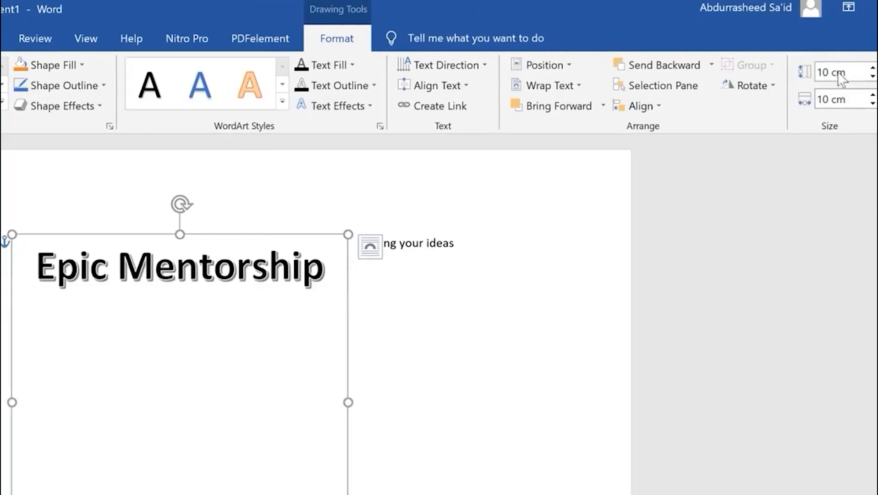
{"action": "left_click", "coordinate": [304, 275]}
Apply the Arch transform to Epic Mentorship and select the Glaring your ideas line
{"action": "left_click_drag", "start_coordinate": [322, 274], "coordinate": [16, 248]}
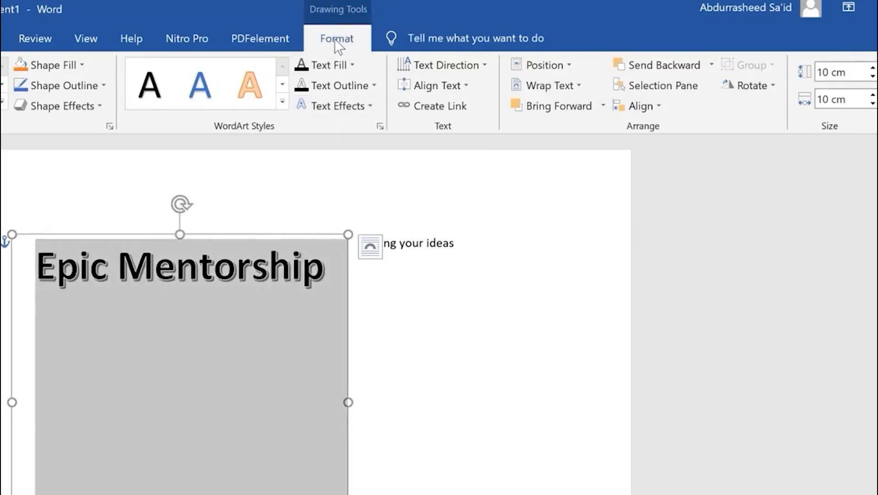
{"action": "left_click", "coordinate": [375, 106]}
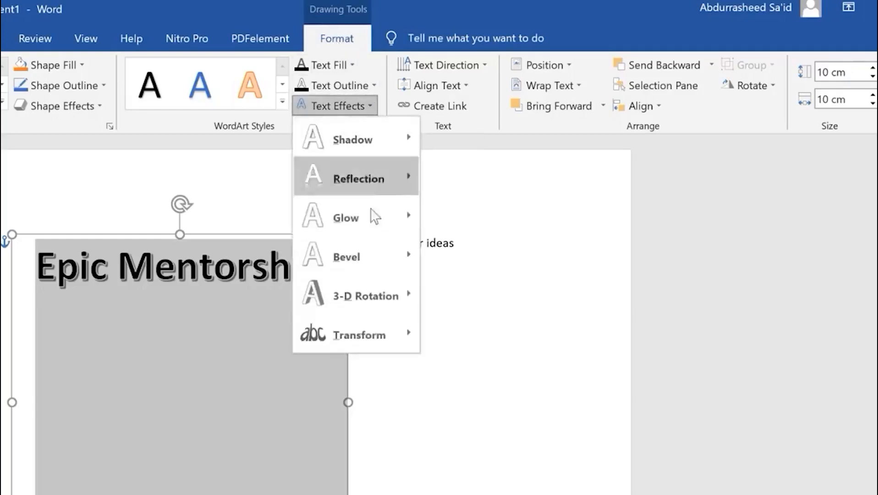
{"action": "mouse_move", "coordinate": [398, 340]}
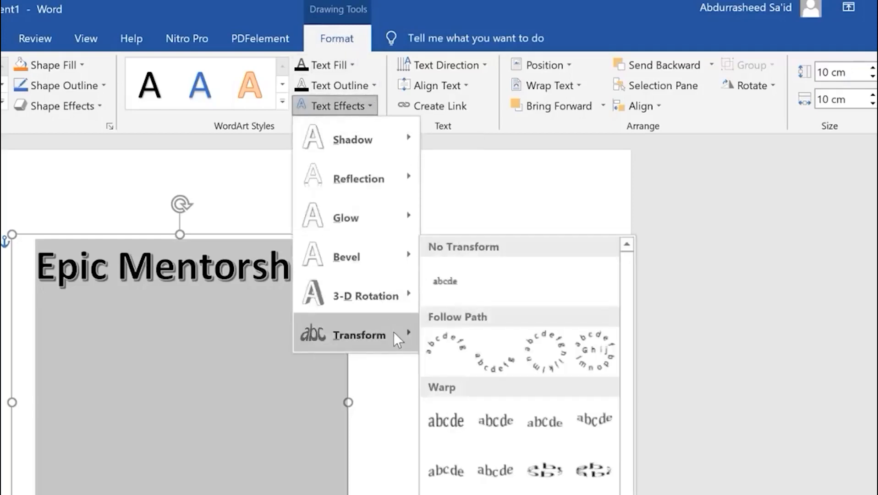
{"action": "left_click", "coordinate": [446, 351]}
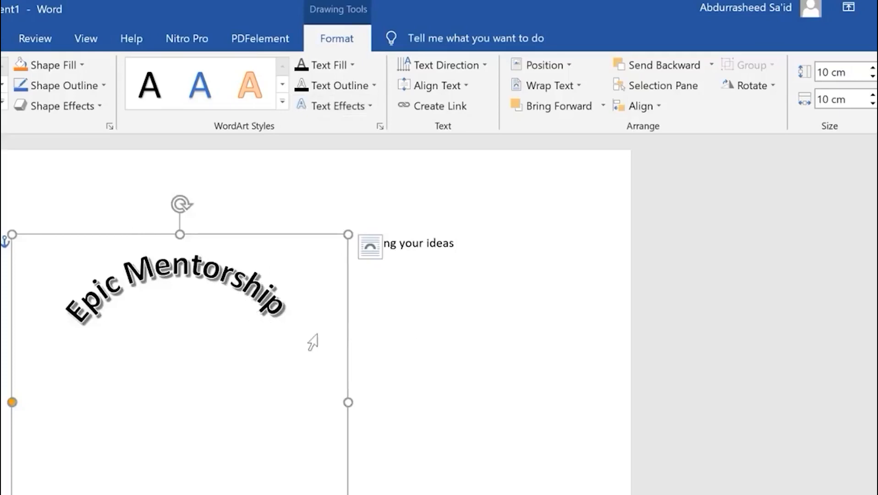
{"action": "left_click", "coordinate": [444, 338]}
{"action": "mouse_move", "coordinate": [356, 241]}
{"action": "left_mouse_down"}
{"action": "mouse_move", "coordinate": [453, 255]}
{"action": "mouse_move", "coordinate": [464, 250]}
{"action": "mouse_move", "coordinate": [453, 239]}
{"action": "left_mouse_up"}
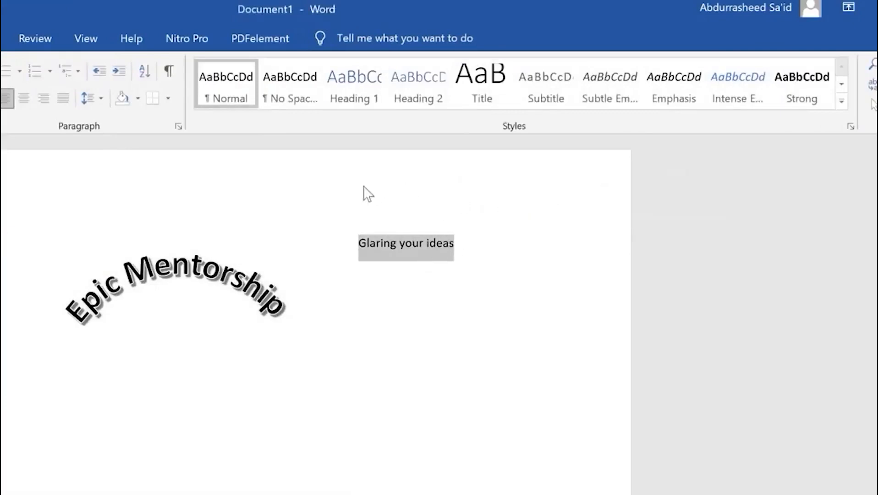
Turn Glaring your ideas into WordArt and move it below Epic Mentorship
{"action": "left_click", "coordinate": [1, 38]}
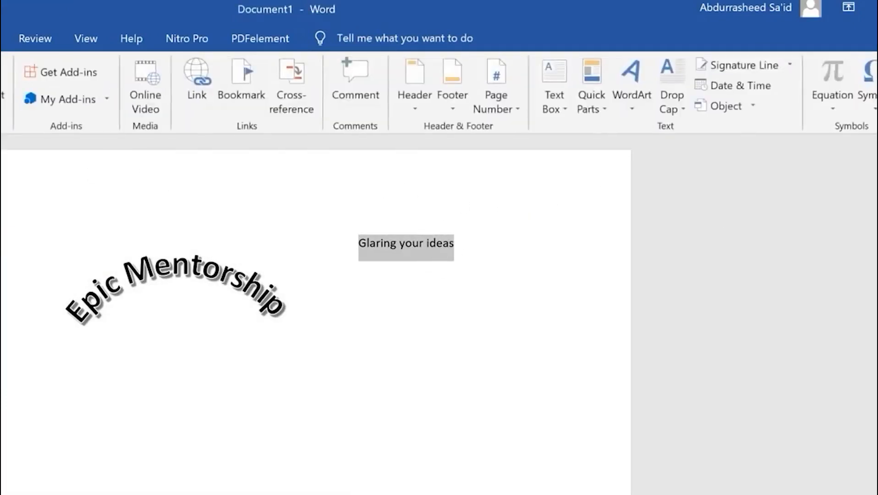
{"action": "left_click", "coordinate": [626, 104]}
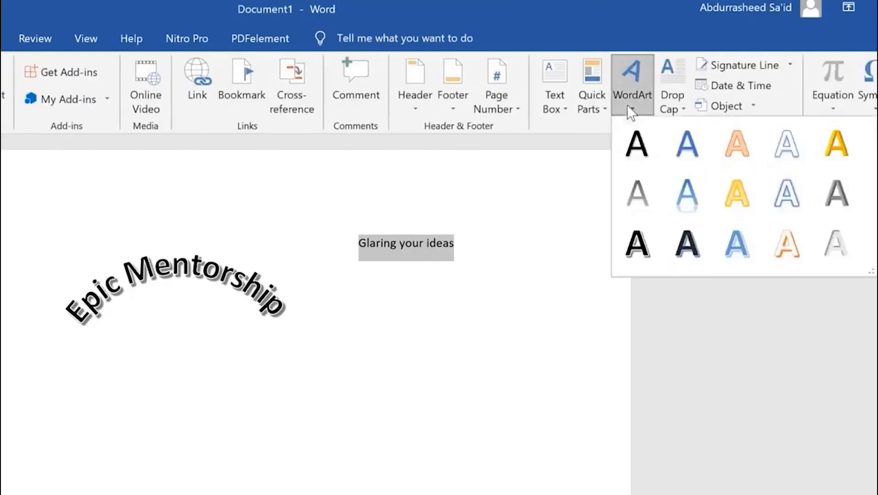
{"action": "left_click", "coordinate": [653, 202]}
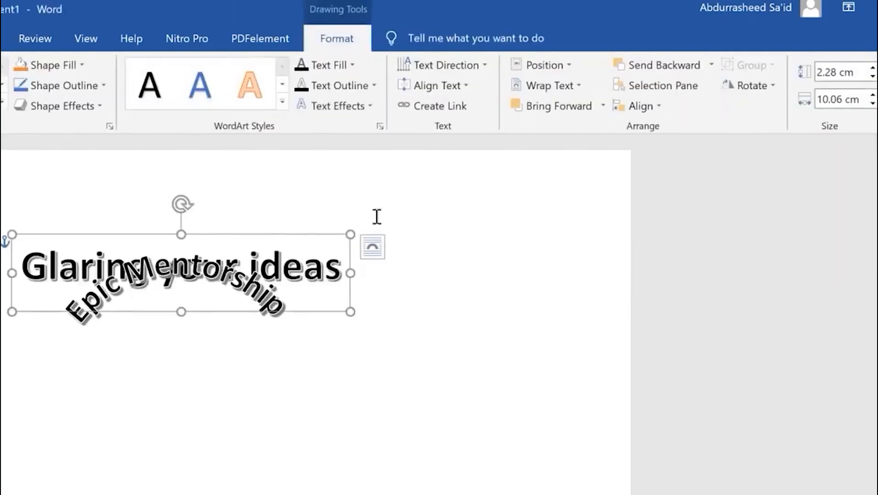
{"action": "left_click_drag", "start_coordinate": [266, 240], "coordinate": [265, 397]}
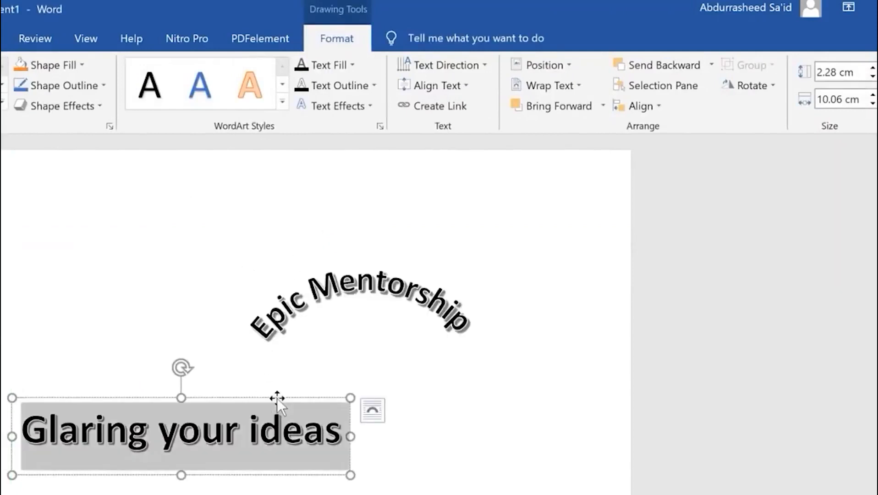
Set the Glaring your ideas box height and width to 10 cm each
{"action": "left_click", "coordinate": [277, 397]}
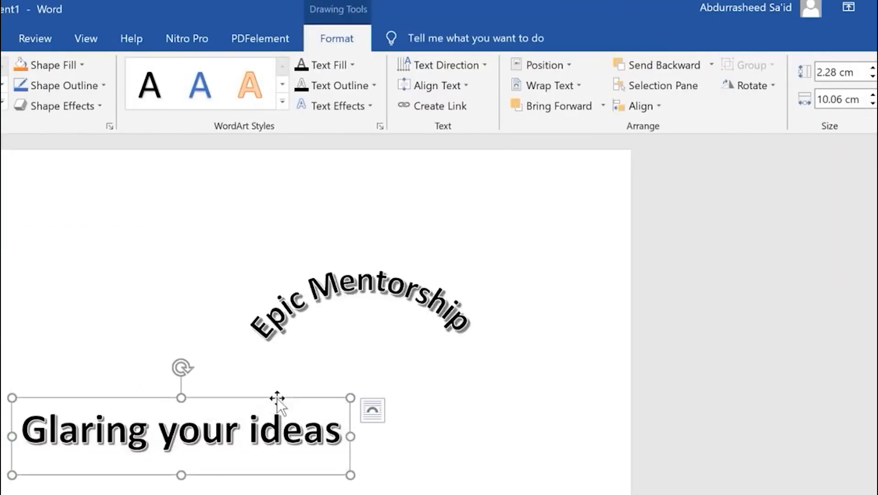
{"action": "left_click", "coordinate": [843, 76]}
{"action": "type", "text": "1"}
{"action": "key", "text": "Tab"}
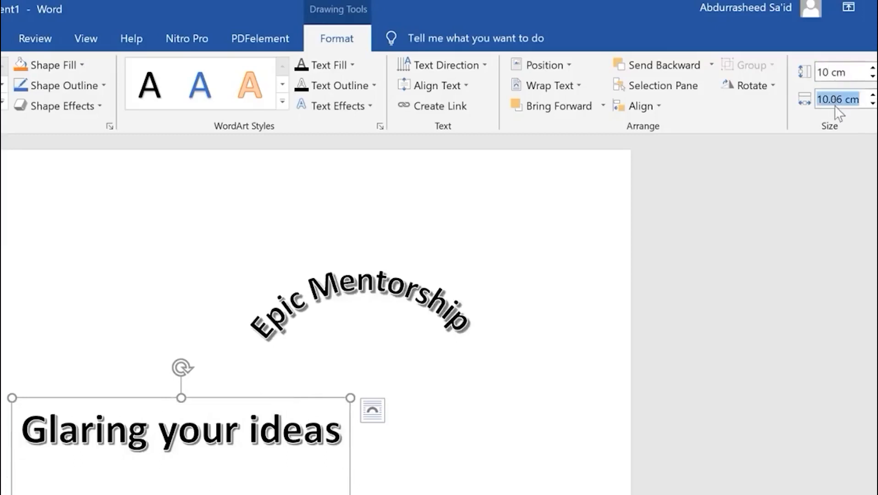
{"action": "key", "text": "Return"}
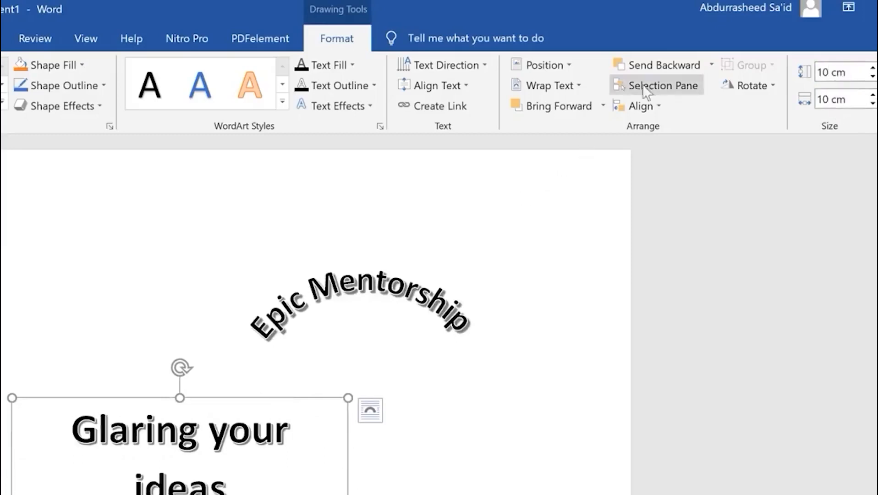
{"action": "left_click", "coordinate": [369, 103]}
{"action": "mouse_move", "coordinate": [407, 337]}
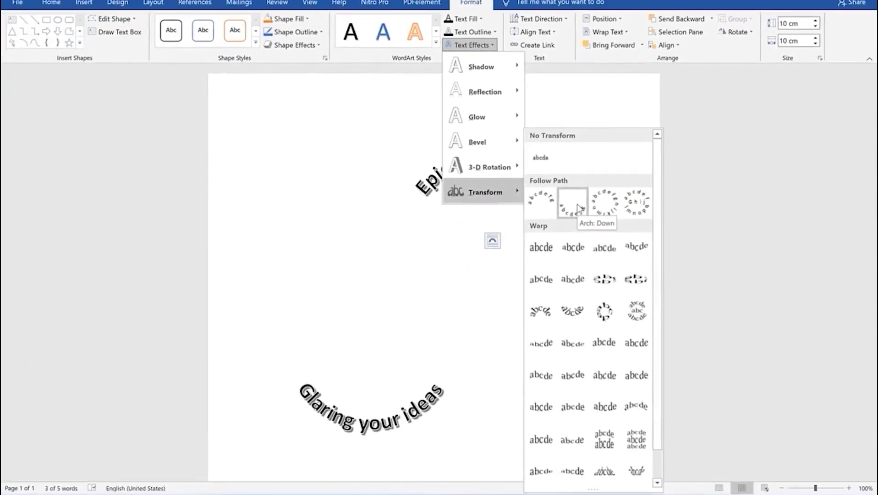
Apply Arch: Down to Glaring your ideas and align both WordArt boxes to the centre
{"action": "left_click", "coordinate": [579, 207]}
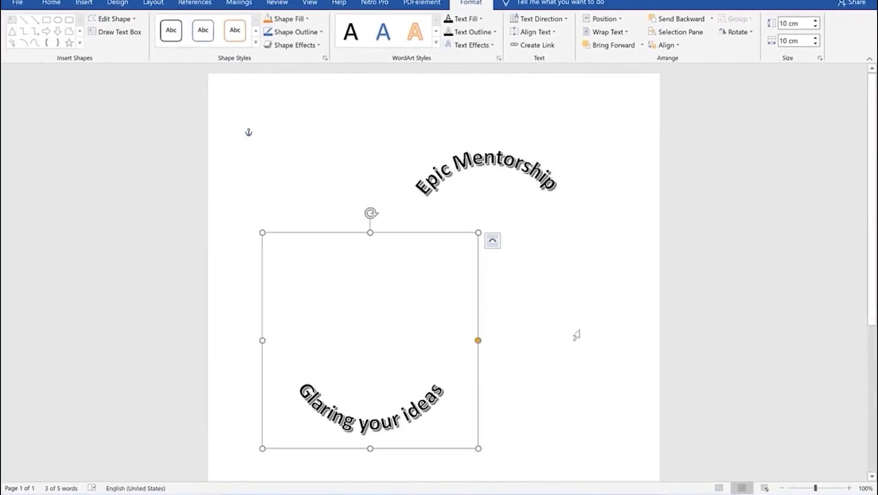
{"action": "left_click", "coordinate": [677, 47]}
{"action": "left_click", "coordinate": [683, 74]}
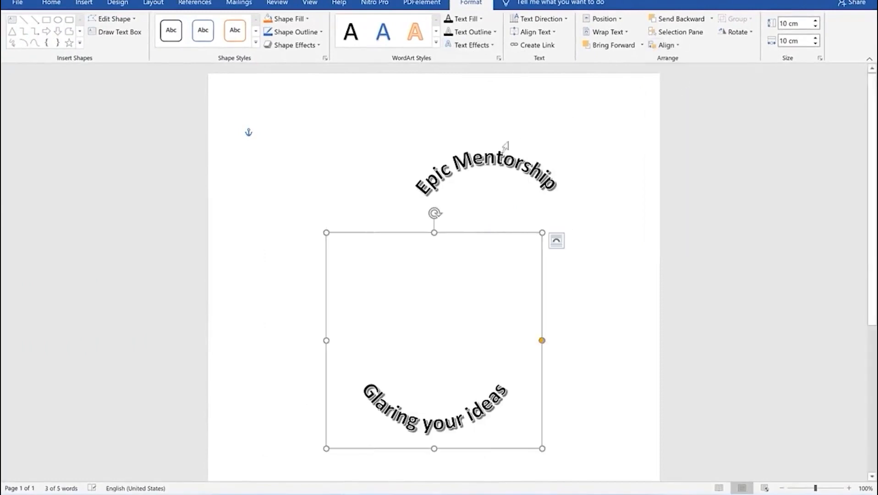
{"action": "left_click", "coordinate": [498, 155]}
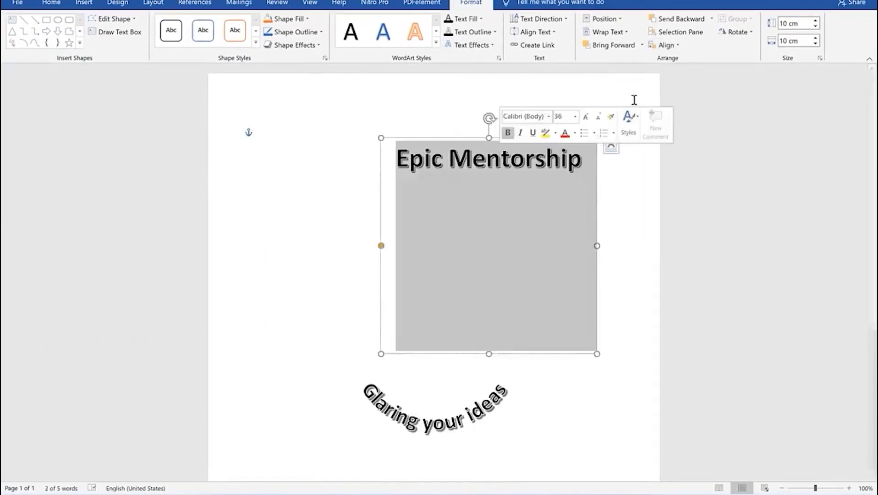
{"action": "left_click", "coordinate": [667, 45]}
{"action": "left_click", "coordinate": [681, 75]}
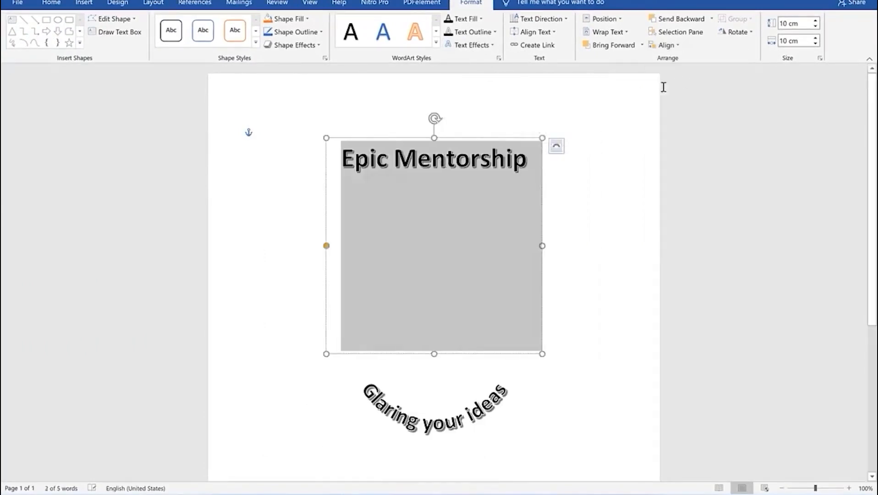
Drag the two WordArt arcs closer together to form the circular badge
{"action": "left_click", "coordinate": [572, 295]}
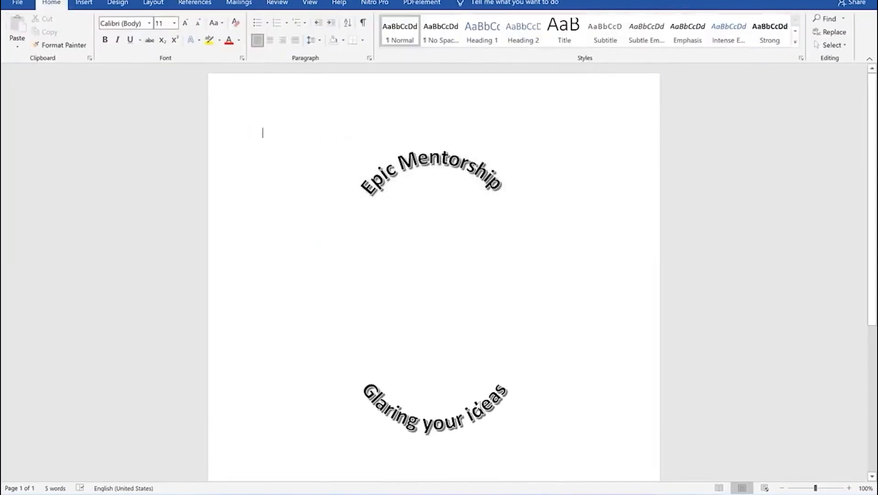
{"action": "triple_click", "coordinate": [490, 418]}
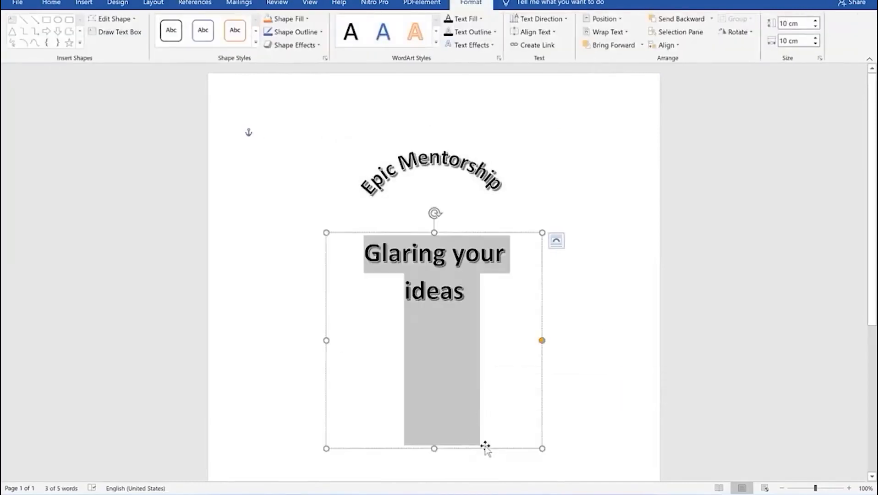
{"action": "left_click_drag", "start_coordinate": [480, 449], "coordinate": [478, 345]}
{"action": "left_click", "coordinate": [589, 256]}
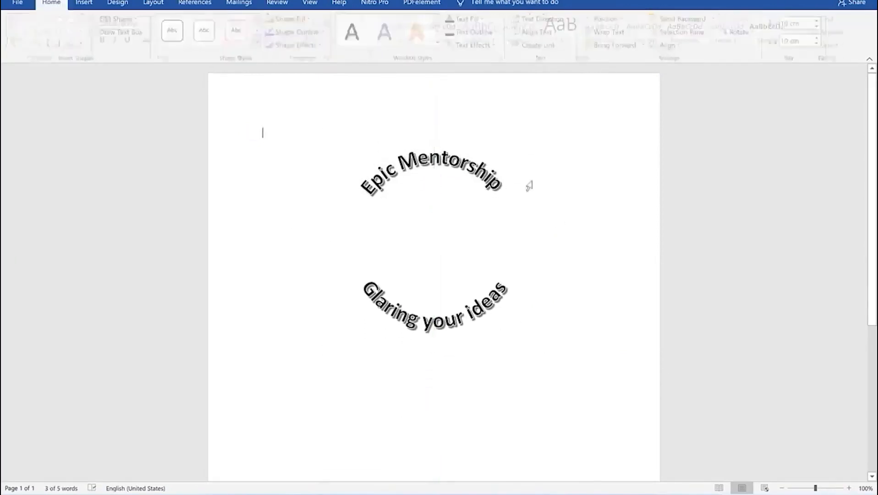
{"action": "triple_click", "coordinate": [474, 156]}
{"action": "left_click_drag", "start_coordinate": [462, 137], "coordinate": [461, 177]}
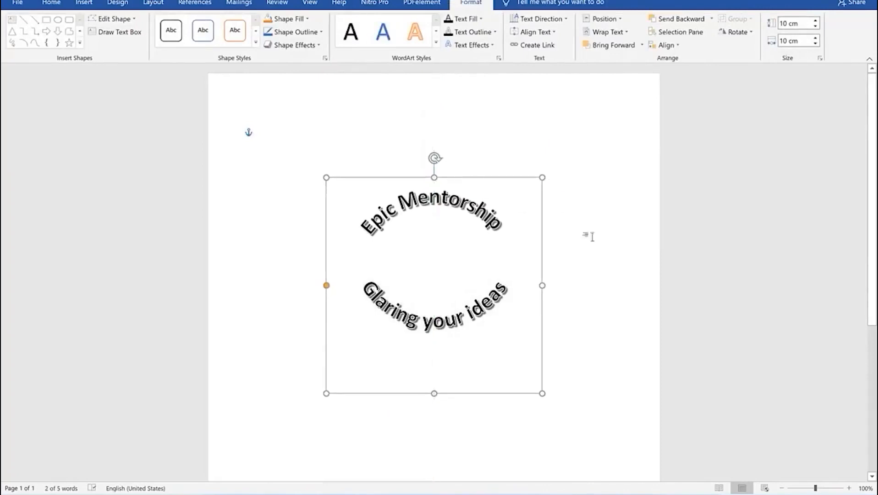
{"action": "left_click", "coordinate": [591, 348]}
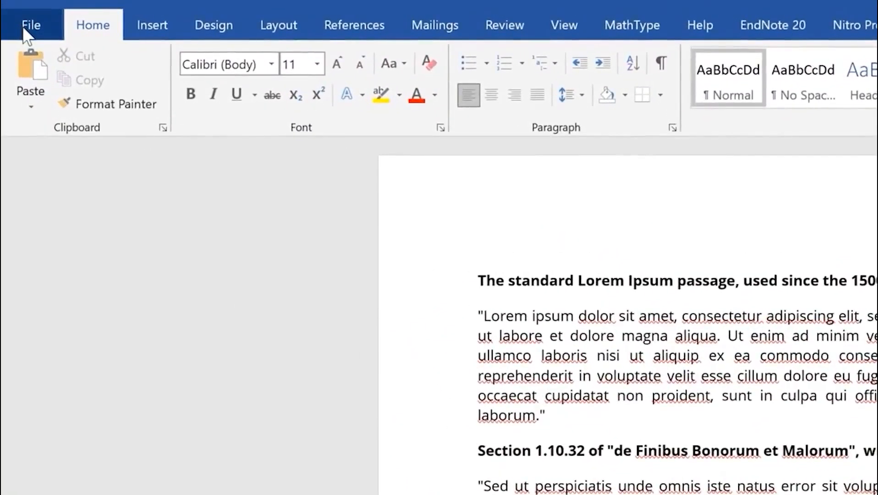
Recover unsaved Doc1 via File > Info > Manage Document and open it
{"action": "left_click", "coordinate": [25, 28]}
{"action": "left_click", "coordinate": [57, 222]}
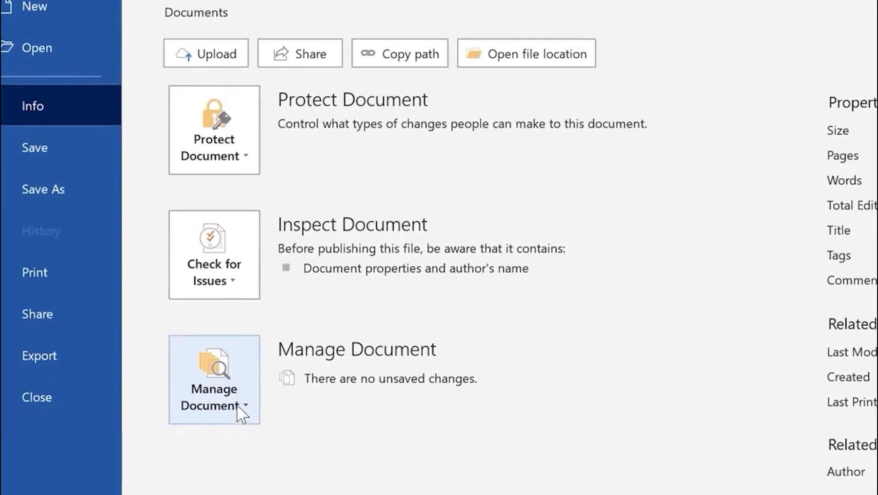
{"action": "left_click", "coordinate": [237, 405]}
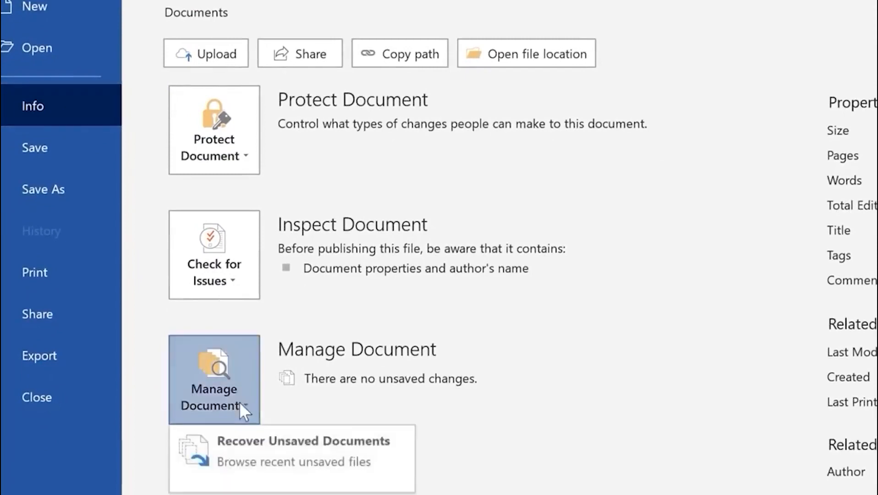
{"action": "left_click", "coordinate": [280, 469]}
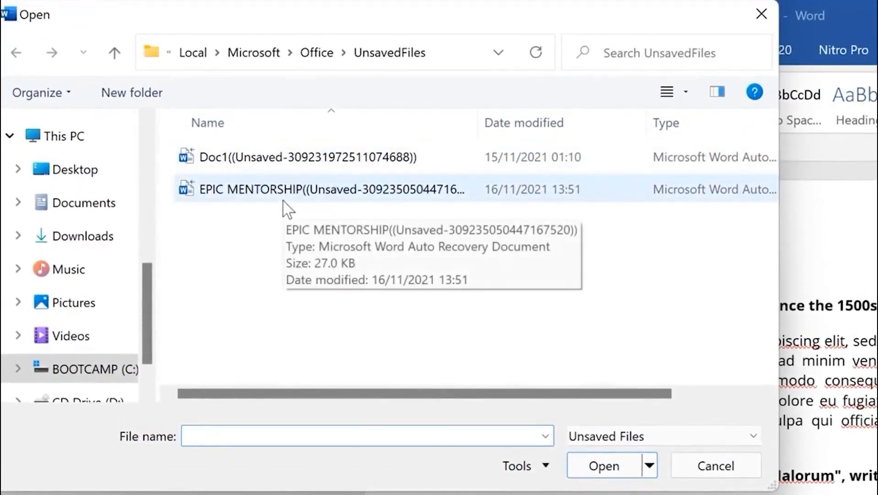
{"action": "left_click", "coordinate": [281, 157]}
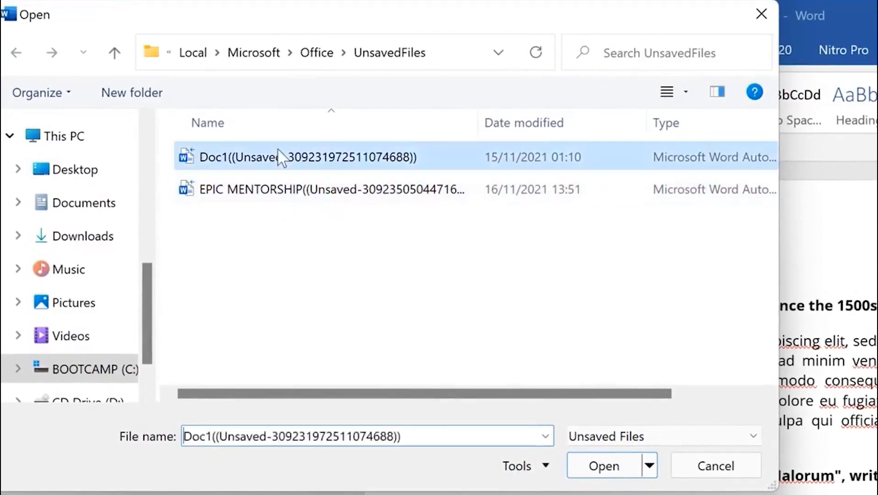
{"action": "left_click", "coordinate": [613, 468]}
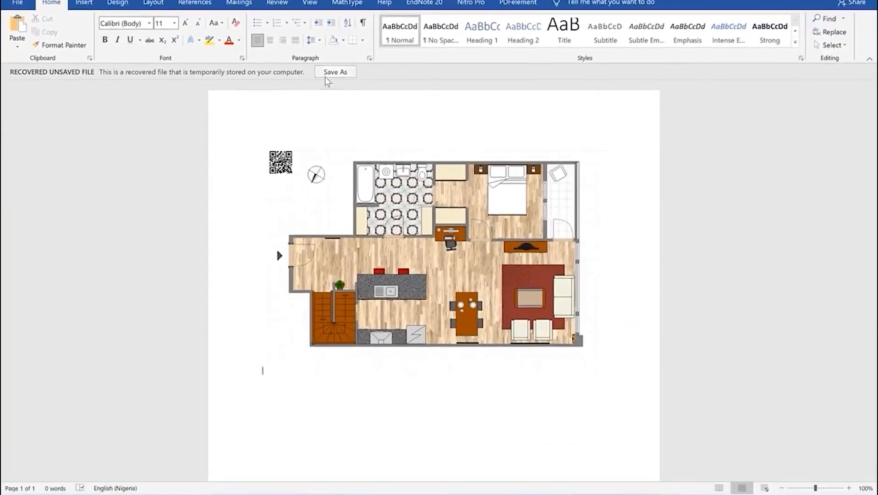
Save the recovered floor plan as 'my house' in OneDrive Documents
{"action": "left_click", "coordinate": [327, 77]}
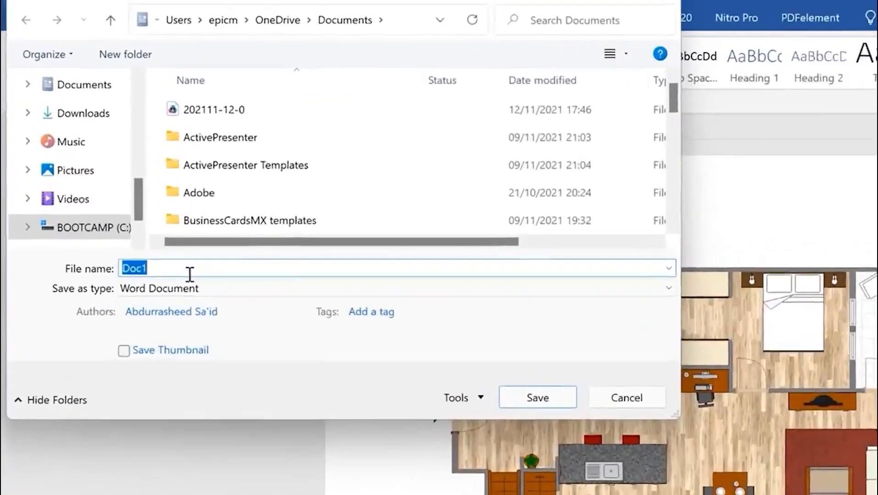
{"action": "type", "text": "my house"}
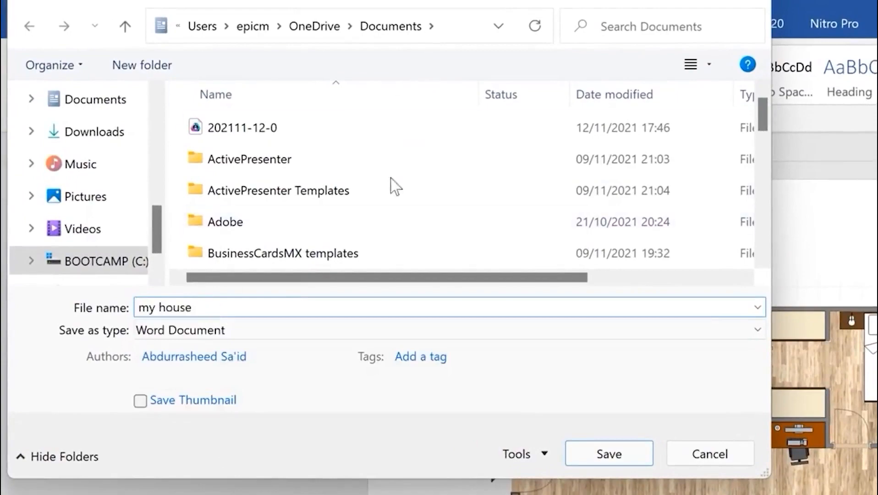
{"action": "left_click", "coordinate": [595, 449]}
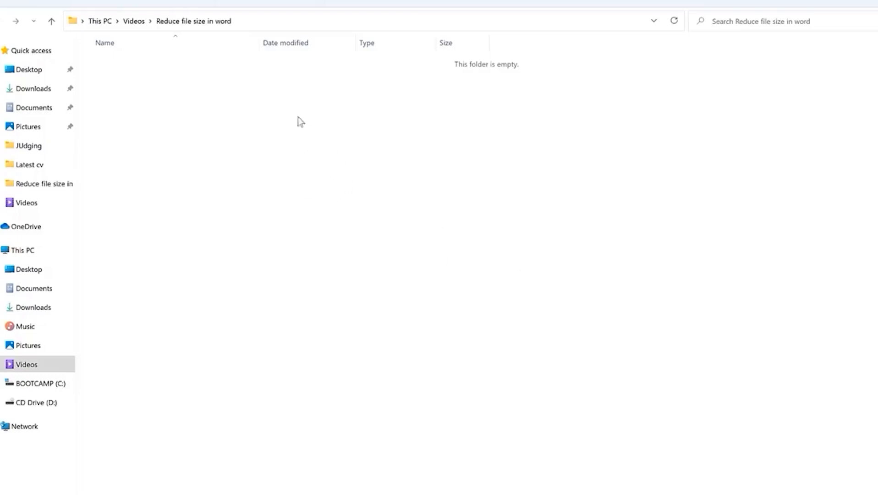
Create a new Microsoft Word document with the default name in the folder
{"action": "right_click", "coordinate": [291, 138]}
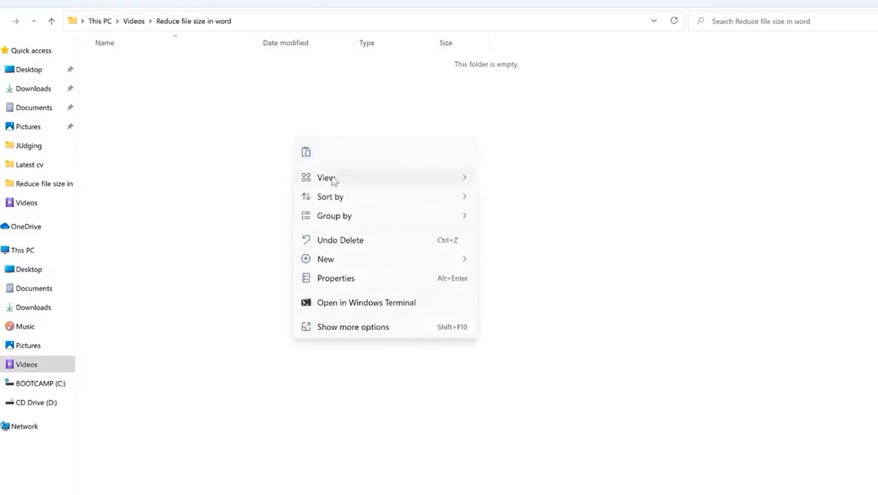
{"action": "mouse_move", "coordinate": [365, 260]}
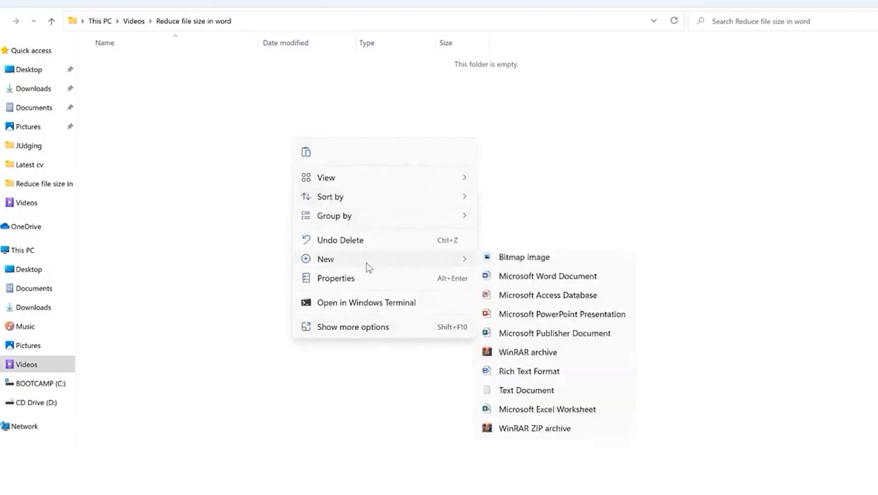
{"action": "left_click", "coordinate": [528, 337]}
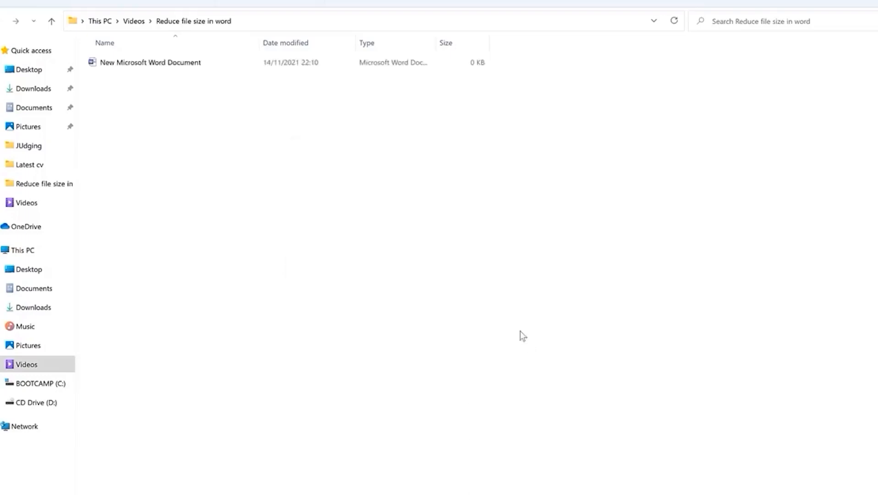
{"action": "left_click", "coordinate": [371, 136]}
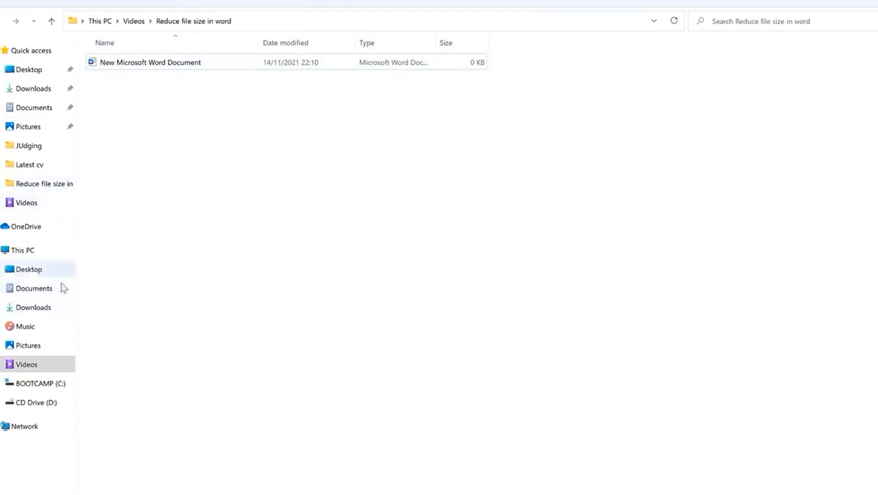
Copy the sf, r and DSC_5081 pictures from the Pictures folder
{"action": "left_click", "coordinate": [28, 346]}
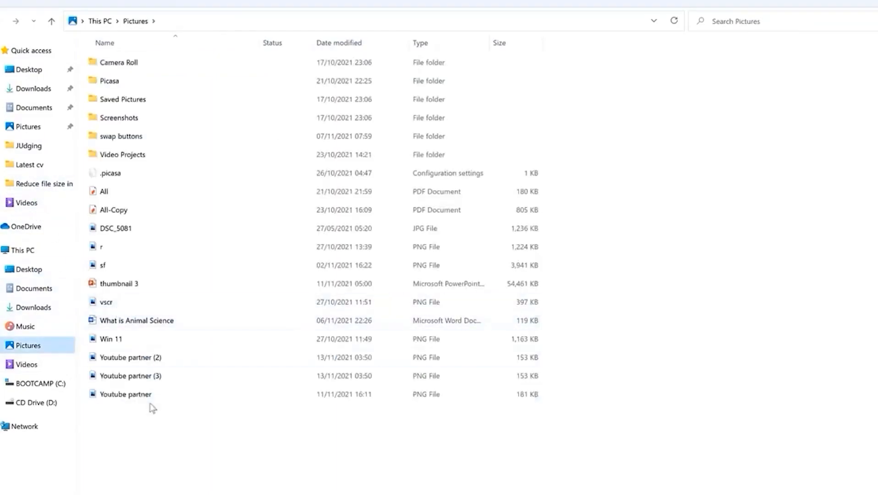
{"action": "left_click", "coordinate": [288, 270]}
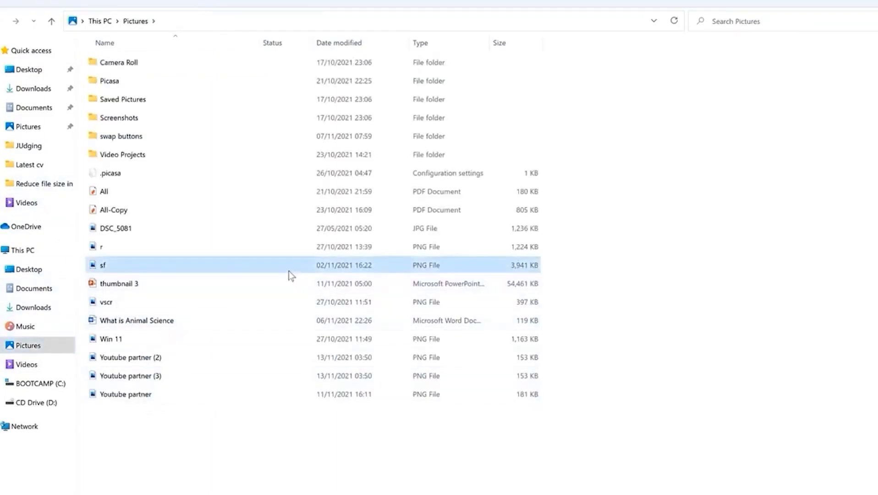
{"action": "left_click", "coordinate": [168, 247], "text": "ctrl"}
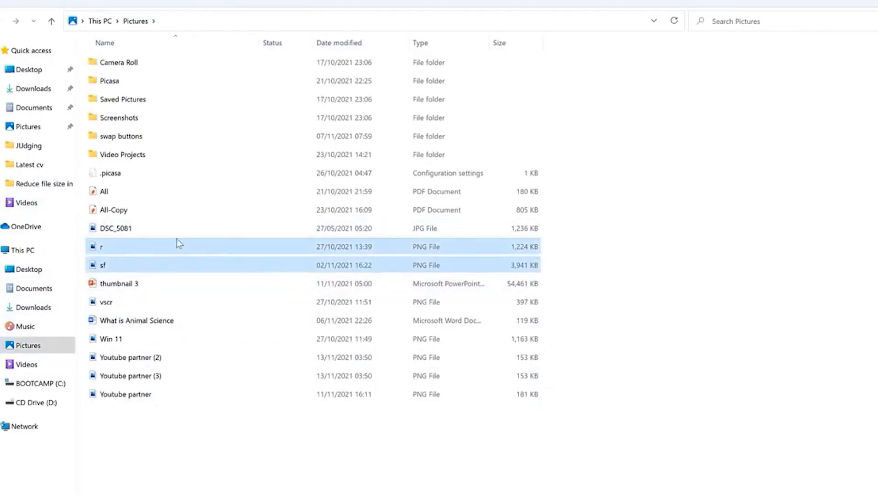
{"action": "left_click", "coordinate": [168, 228], "text": "ctrl"}
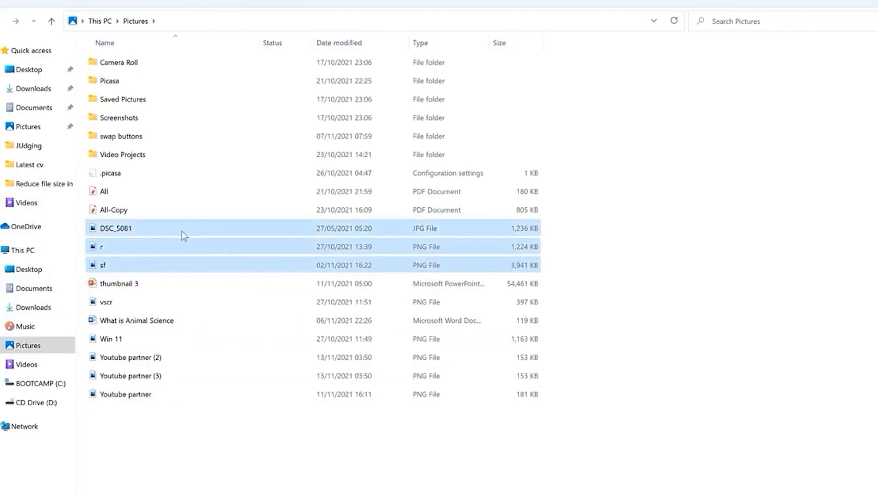
{"action": "right_click", "coordinate": [182, 231]}
{"action": "left_click", "coordinate": [220, 248]}
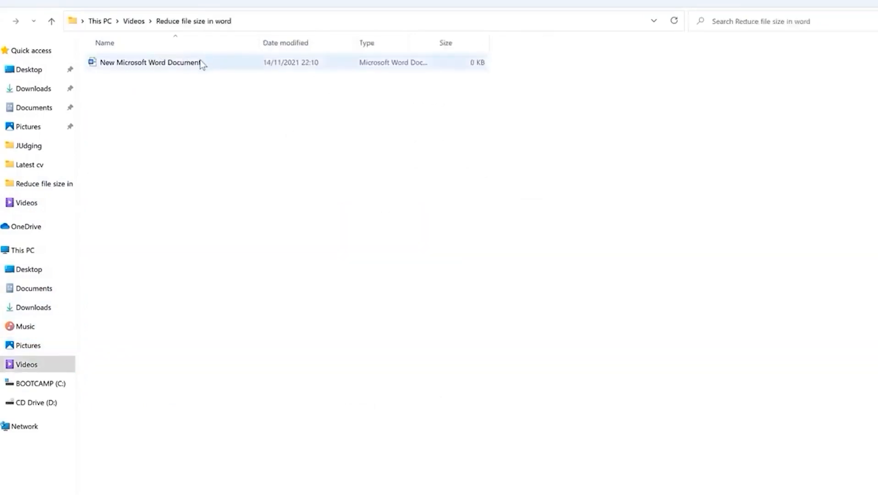
Open the new Word document and paste the copied pictures onto the blank page
{"action": "double_click", "coordinate": [200, 65]}
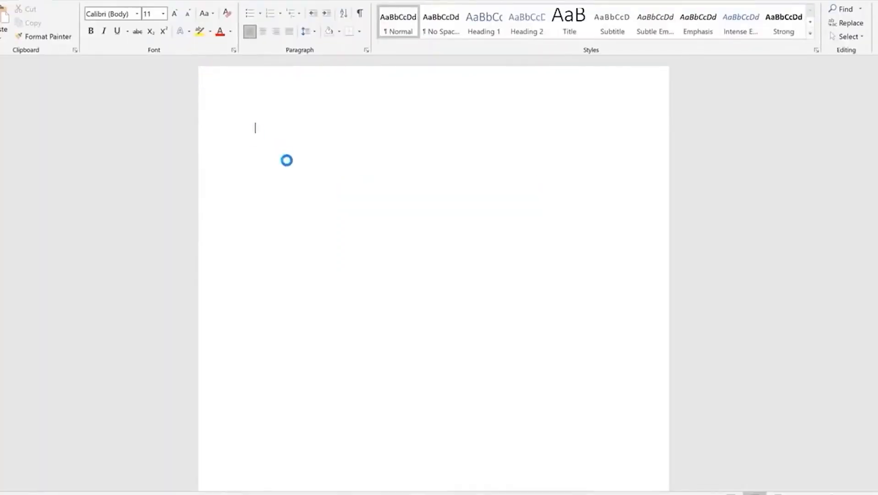
{"action": "right_click", "coordinate": [286, 159]}
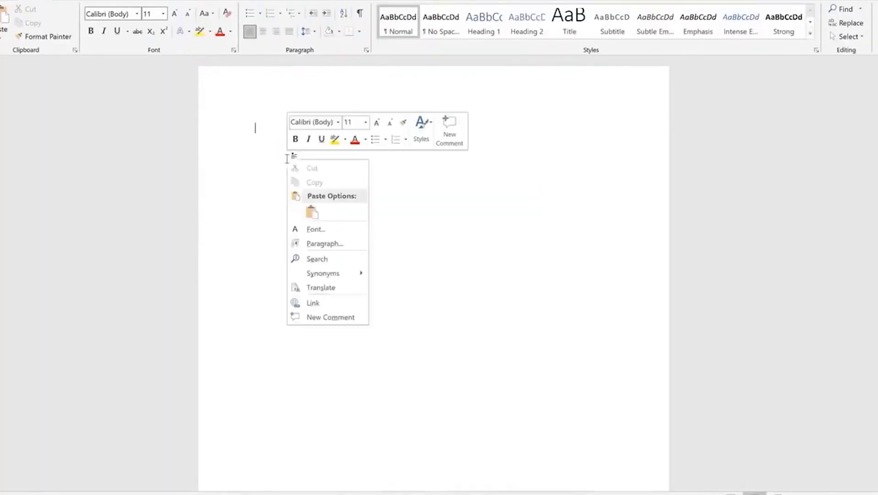
{"action": "left_click", "coordinate": [312, 211]}
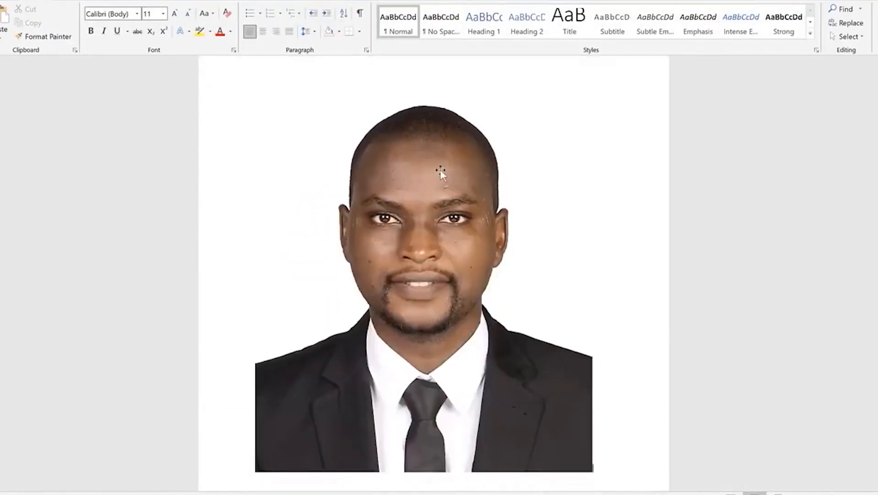
{"action": "scroll", "coordinate": [438, 168], "scroll_direction": "up", "scroll_amount": 15}
{"action": "scroll", "coordinate": [438, 168], "scroll_direction": "up", "scroll_amount": 10}
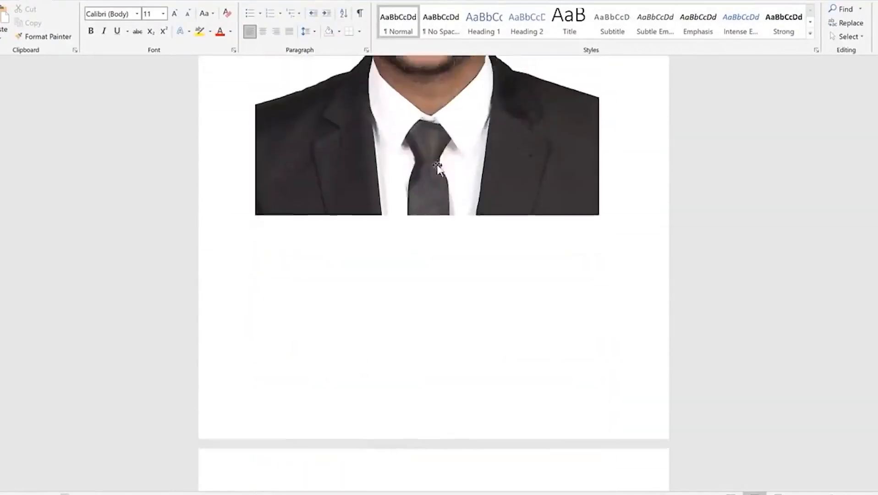
Select the pasted portrait photo and bring up its Picture Format tools
{"action": "left_click", "coordinate": [468, 235]}
{"action": "scroll", "coordinate": [468, 235], "scroll_direction": "down", "scroll_amount": 15}
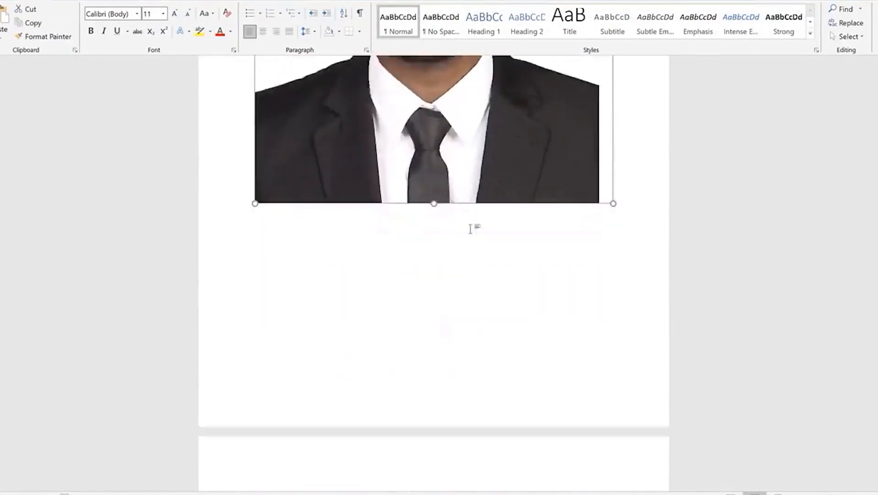
{"action": "left_click", "coordinate": [467, 190]}
{"action": "scroll", "coordinate": [470, 186], "scroll_direction": "down", "scroll_amount": 2}
{"action": "scroll", "coordinate": [470, 186], "scroll_direction": "down", "scroll_amount": 15}
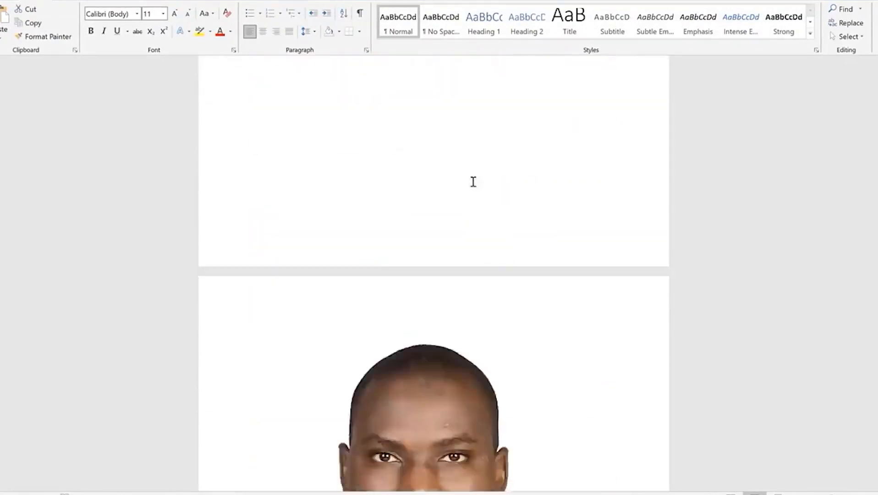
{"action": "left_click", "coordinate": [460, 147]}
{"action": "scroll", "coordinate": [466, 151], "scroll_direction": "up", "scroll_amount": 5}
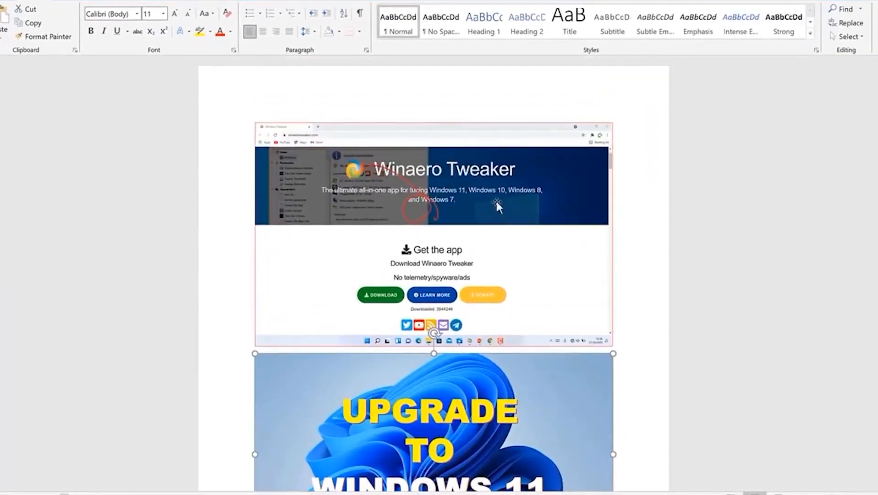
{"action": "scroll", "coordinate": [496, 204], "scroll_direction": "down", "scroll_amount": 10}
{"action": "scroll", "coordinate": [459, 236], "scroll_direction": "down", "scroll_amount": 10}
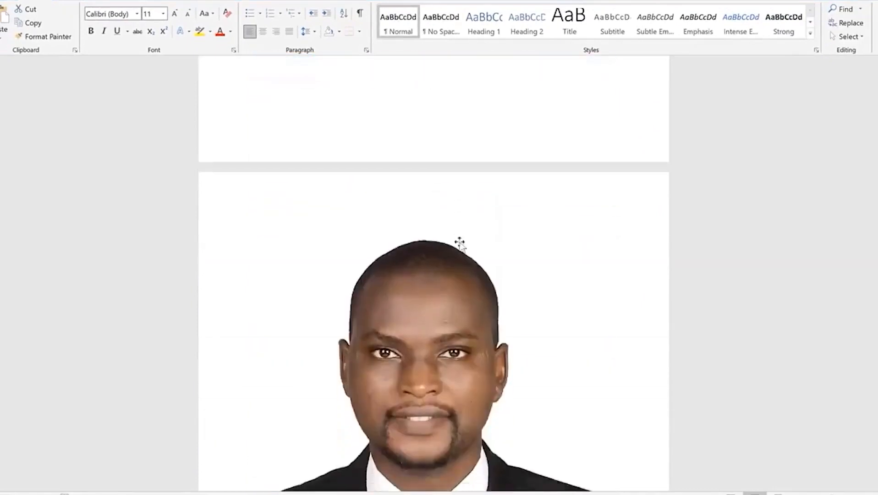
{"action": "left_click", "coordinate": [447, 191]}
{"action": "double_click", "coordinate": [446, 180]}
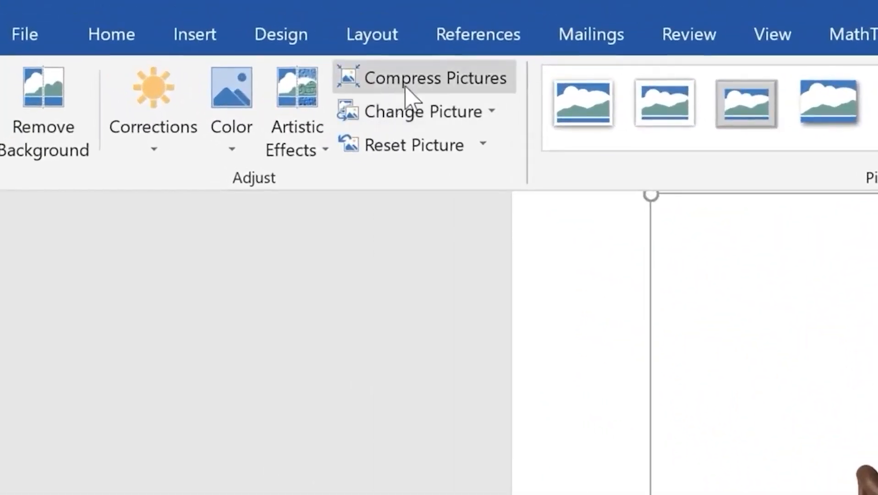
Compress all pictures in the document, not just the selected one, to E-mail (96 ppi)
{"action": "left_click", "coordinate": [414, 84]}
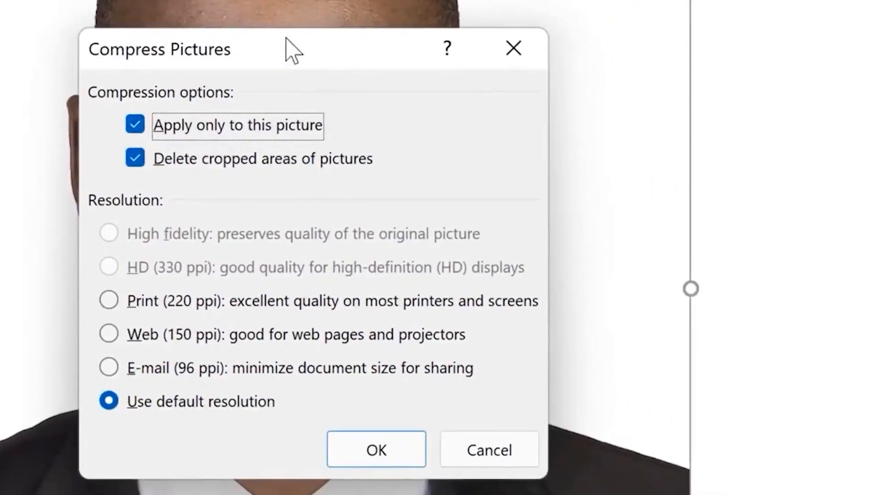
{"action": "left_click_drag", "start_coordinate": [286, 38], "coordinate": [806, 10]}
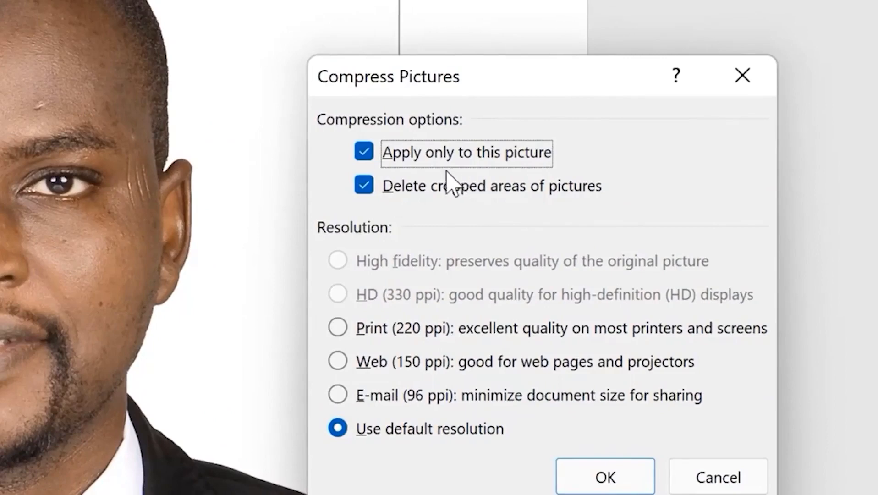
{"action": "left_click", "coordinate": [373, 158]}
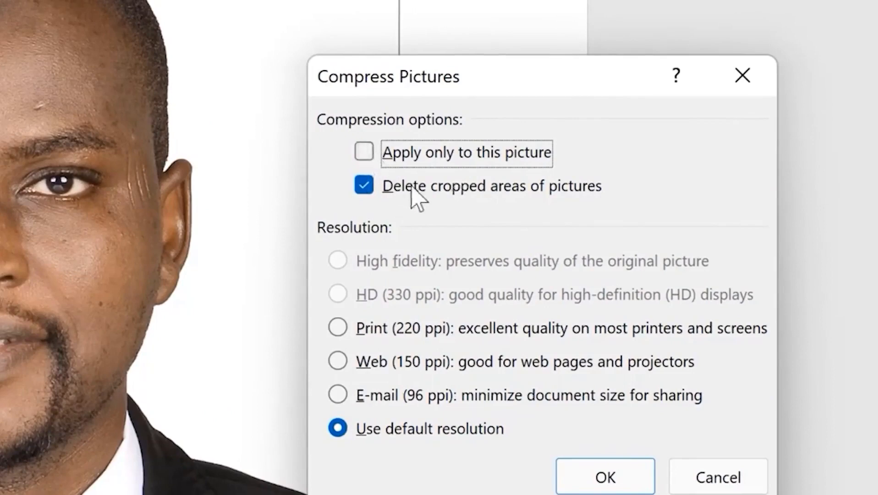
{"action": "left_click", "coordinate": [338, 394]}
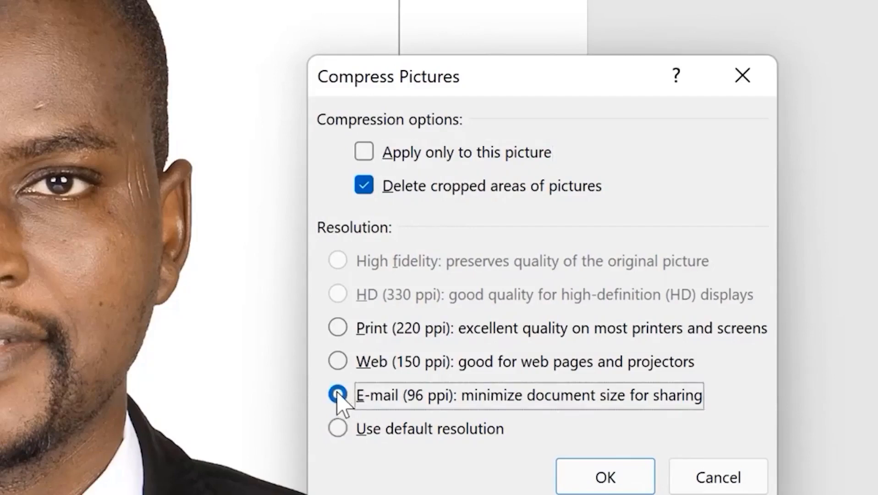
{"action": "left_click", "coordinate": [598, 479]}
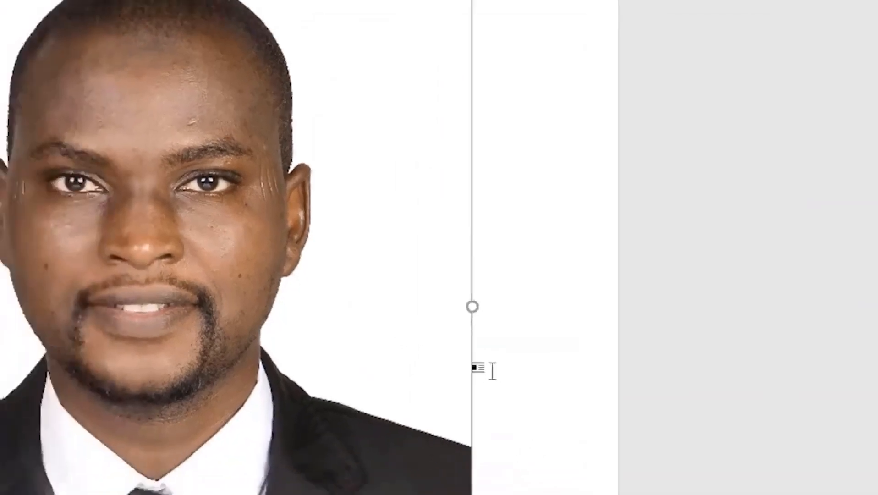
{"action": "scroll", "coordinate": [545, 220], "scroll_direction": "up", "scroll_amount": 15}
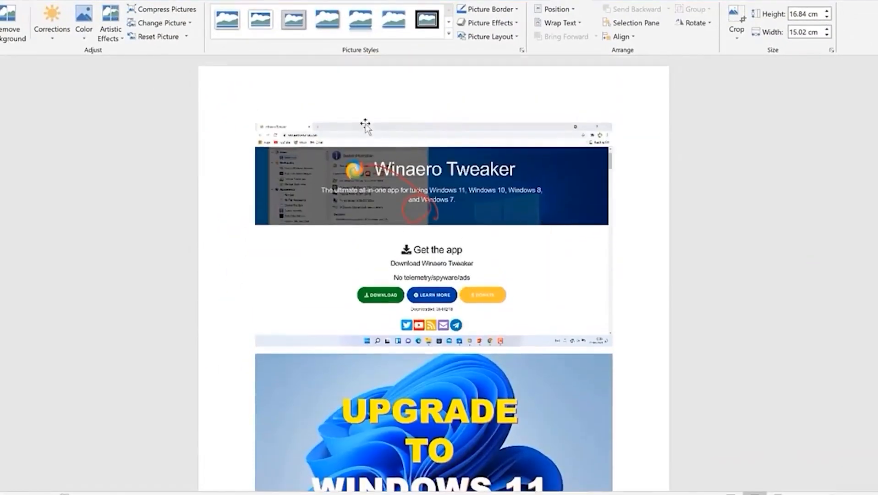
Compress the Winaero Tweaker screenshot at 96 ppi with cropped areas deleted
{"action": "left_click", "coordinate": [365, 126]}
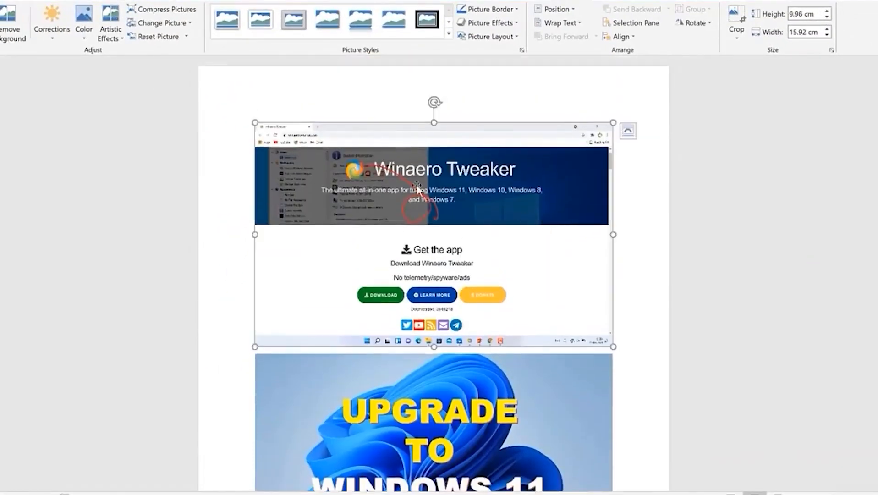
{"action": "left_click", "coordinate": [168, 1]}
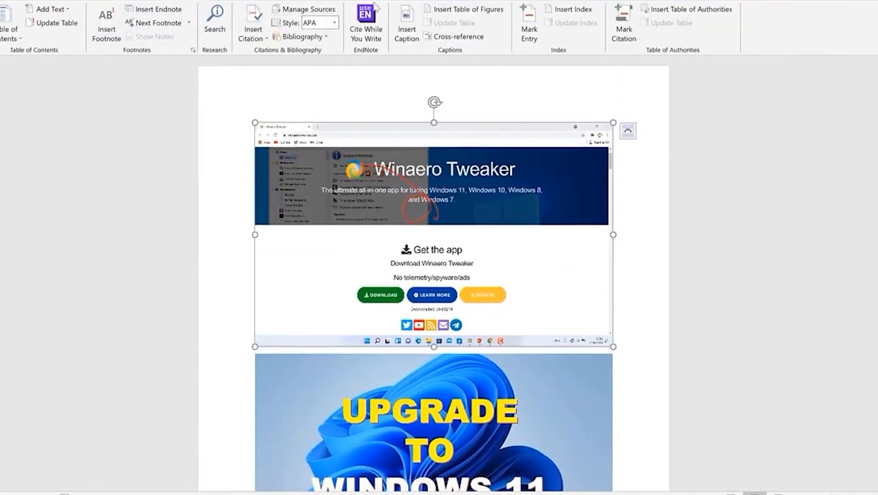
{"action": "left_click", "coordinate": [568, 0]}
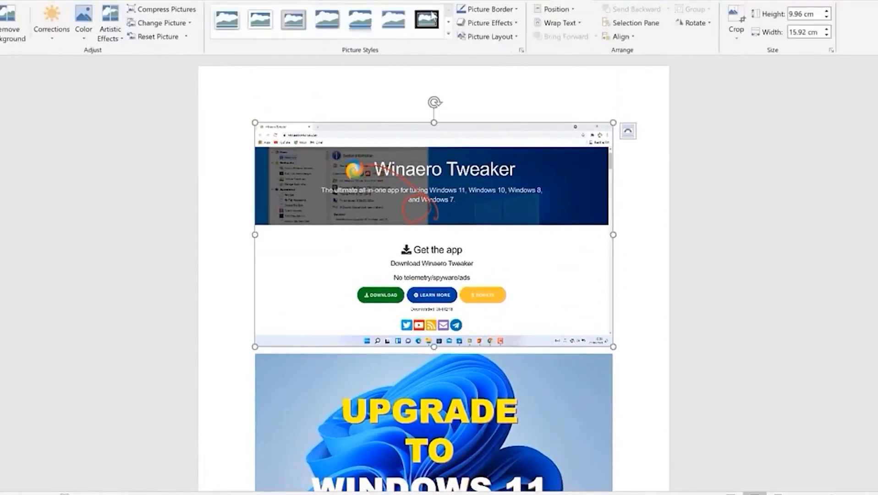
{"action": "left_click", "coordinate": [168, 9]}
{"action": "left_click", "coordinate": [366, 192]}
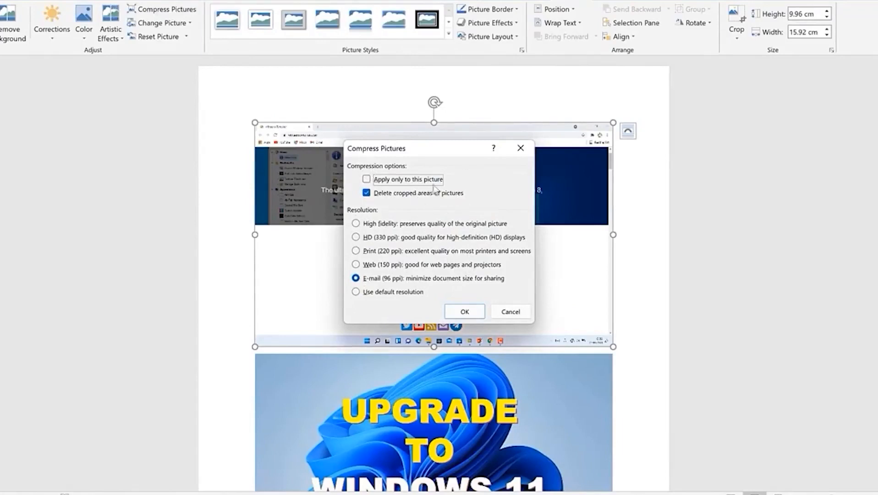
{"action": "left_click", "coordinate": [477, 312]}
Compress the Windows 11 picture at 96 ppi too, then get Word off the screen
{"action": "left_click", "coordinate": [502, 400]}
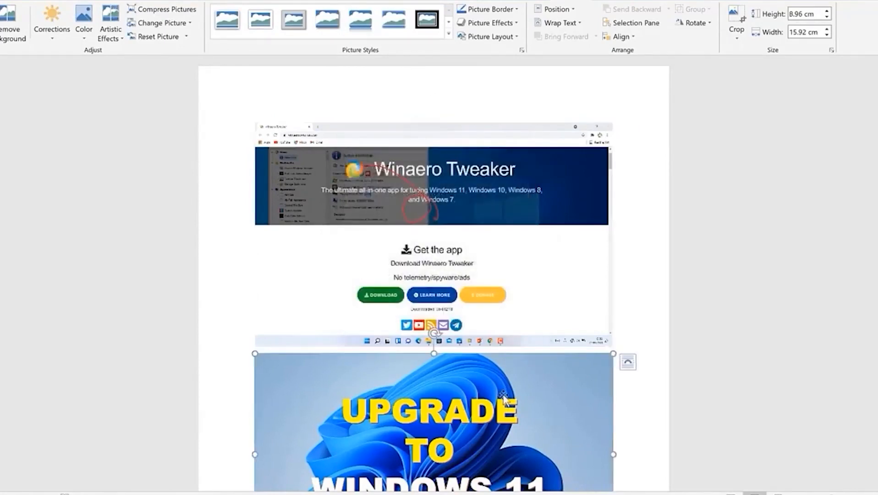
{"action": "left_click", "coordinate": [169, 9]}
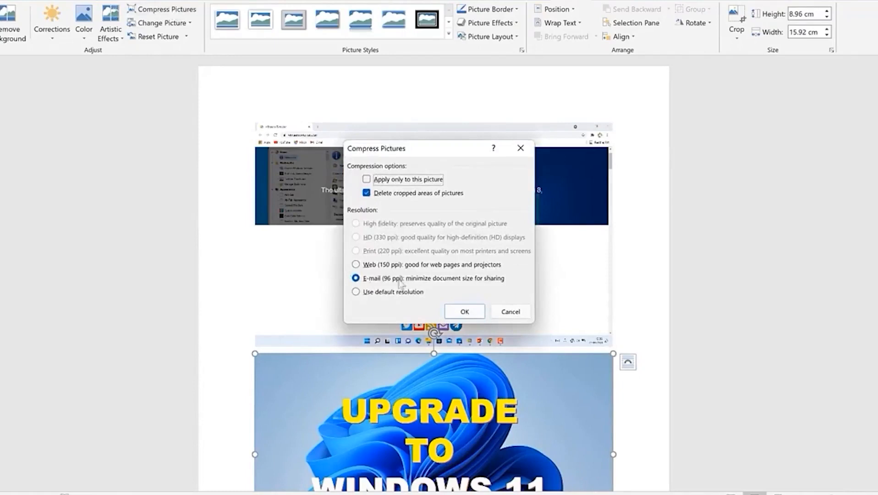
{"action": "left_click", "coordinate": [464, 312]}
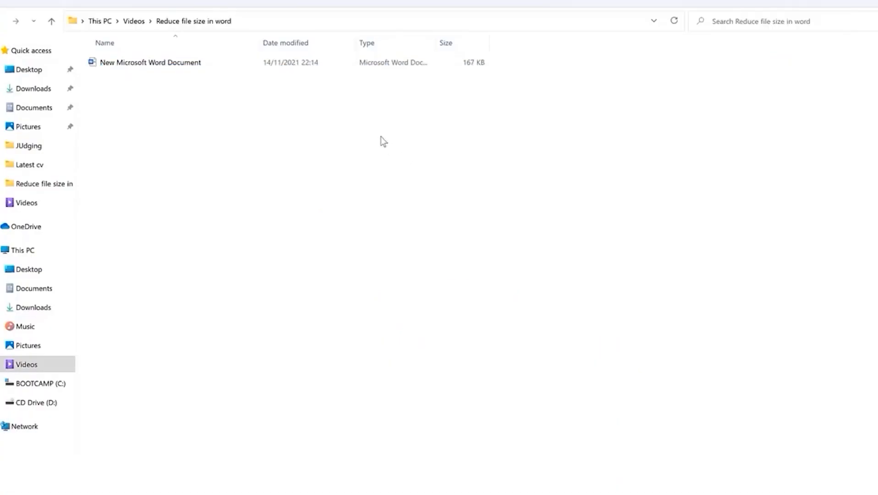
{"action": "right_click", "coordinate": [380, 136]}
{"action": "left_click", "coordinate": [629, 262]}
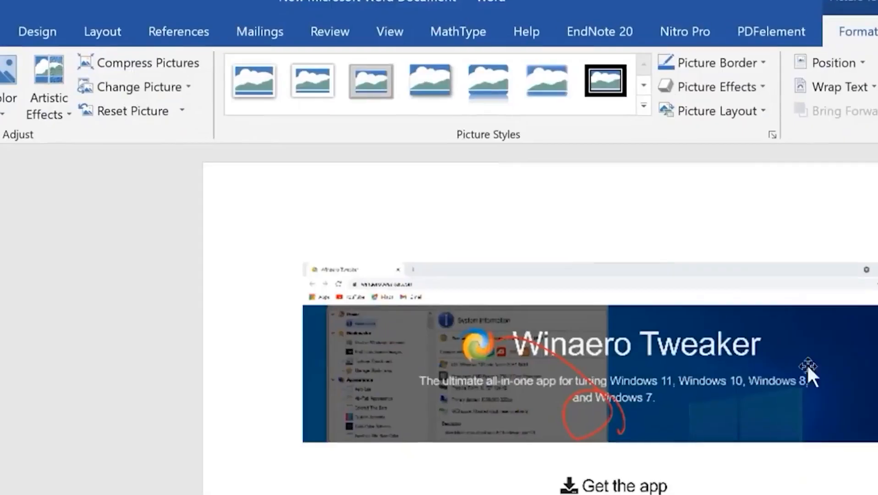
{"action": "scroll", "coordinate": [748, 381], "scroll_direction": "down", "scroll_amount": 6}
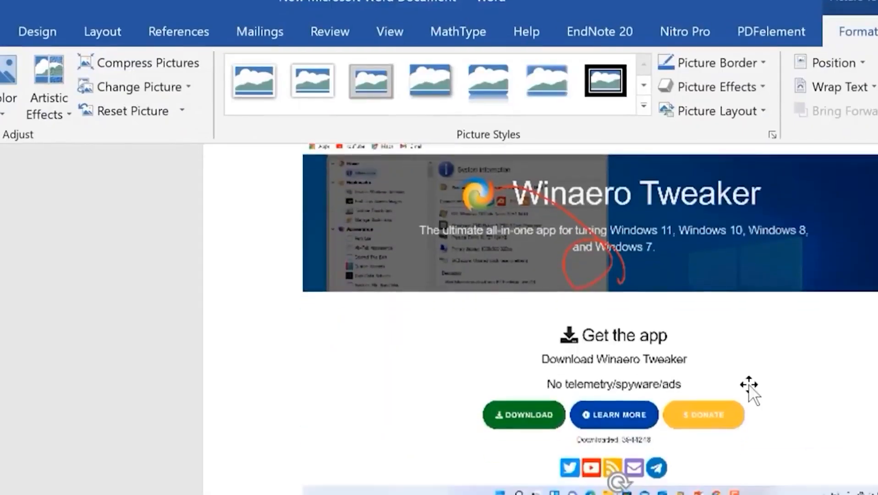
{"action": "scroll", "coordinate": [749, 384], "scroll_direction": "down", "scroll_amount": 15}
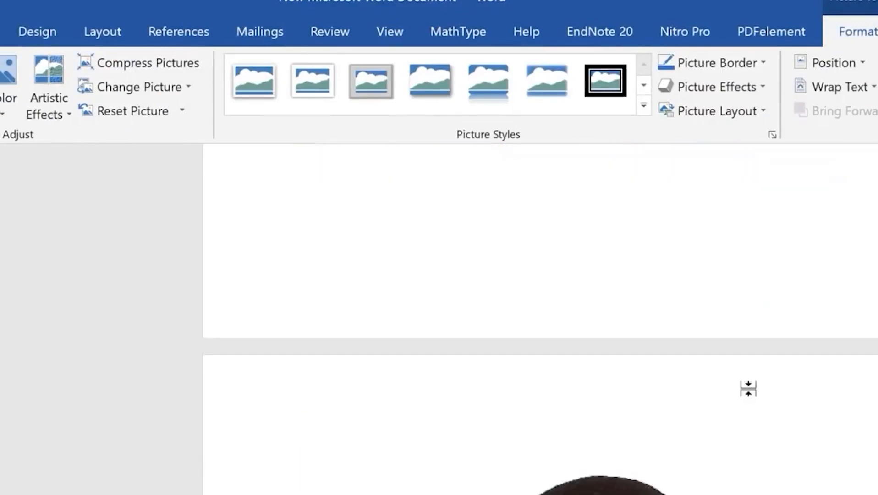
{"action": "scroll", "coordinate": [715, 425], "scroll_direction": "down", "scroll_amount": 6}
{"action": "scroll", "coordinate": [704, 442], "scroll_direction": "up", "scroll_amount": 4}
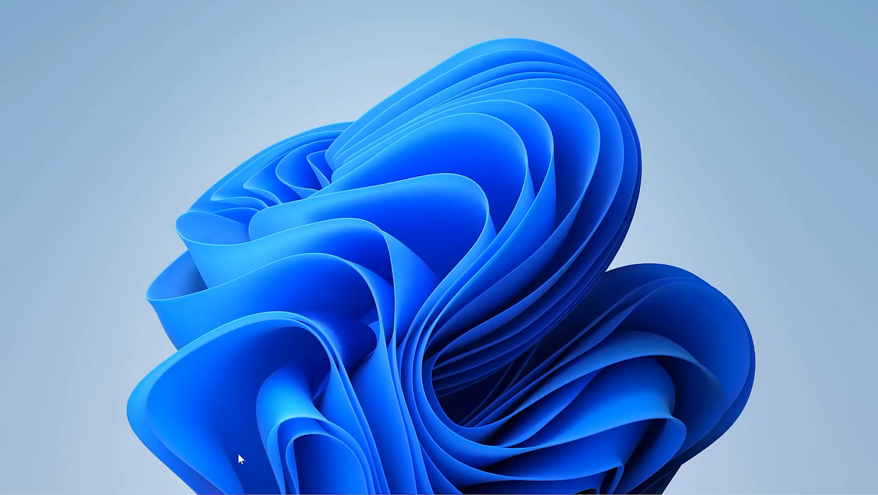
Launch Snipping Tool from Start with 'sn' and close its extra empty window
{"action": "key", "text": "super"}
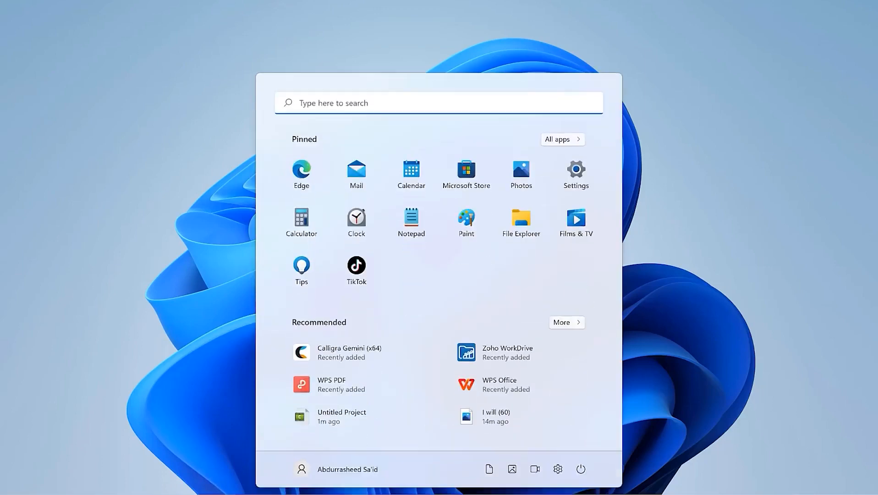
{"action": "type", "text": "sn"}
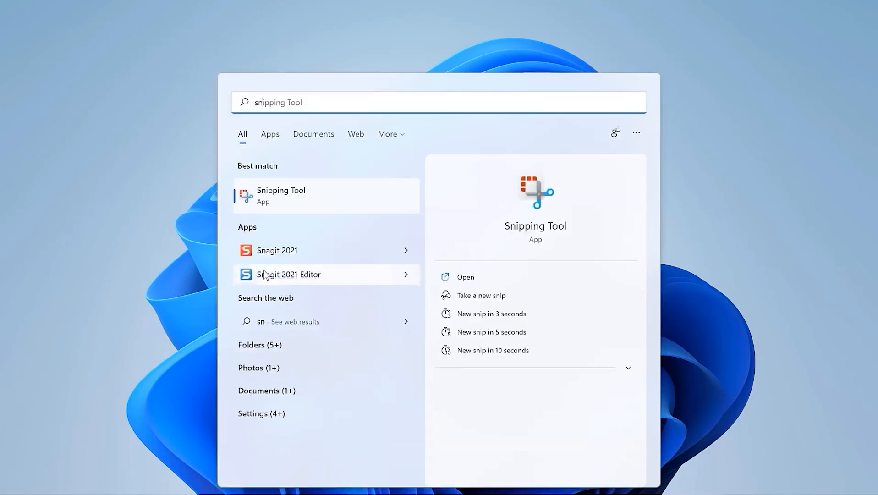
{"action": "left_click", "coordinate": [278, 193]}
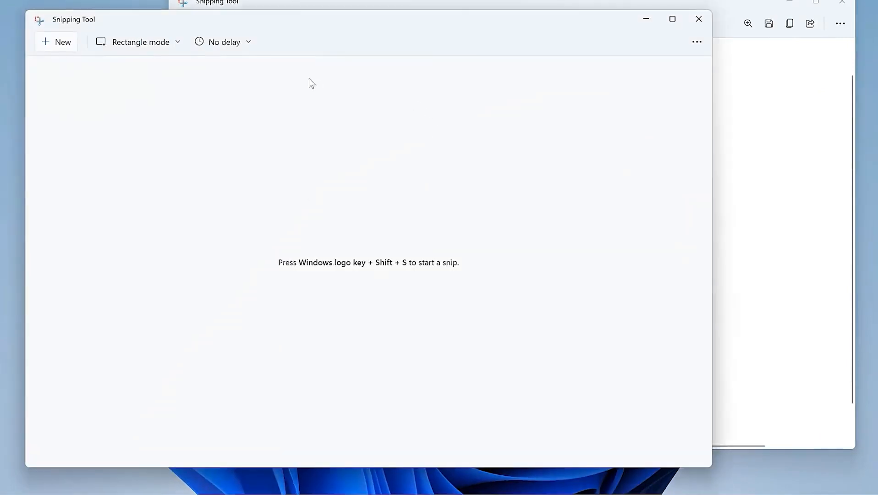
{"action": "left_click", "coordinate": [698, 19]}
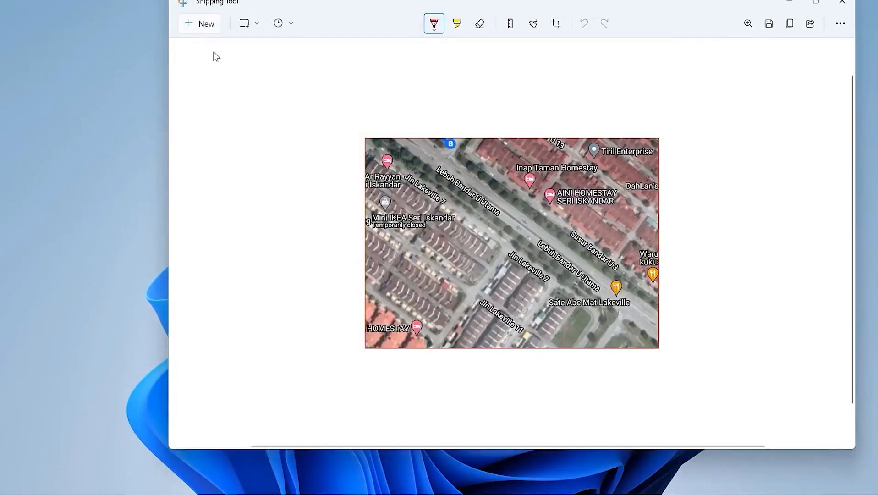
Snip a rectangle of the wallpaper, copy it, discard it unsaved, and minimise Snipping Tool
{"action": "left_click", "coordinate": [207, 24]}
{"action": "left_click_drag", "start_coordinate": [225, 108], "coordinate": [779, 216]}
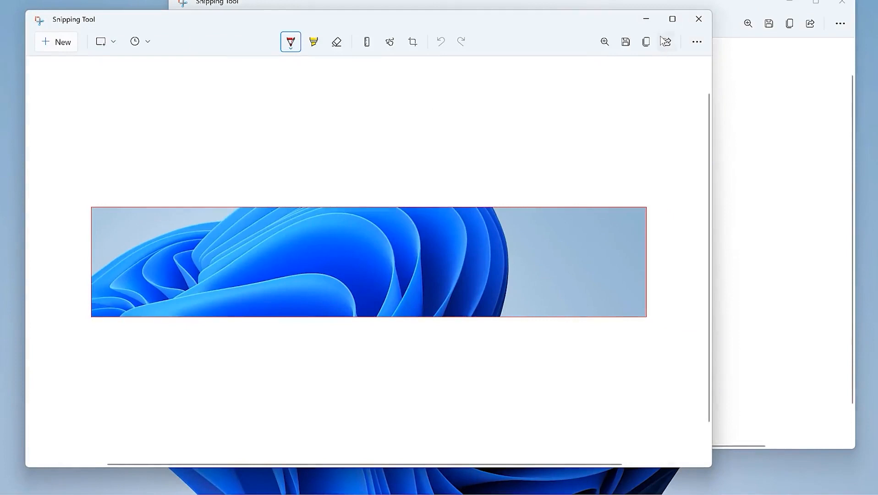
{"action": "left_click", "coordinate": [646, 43]}
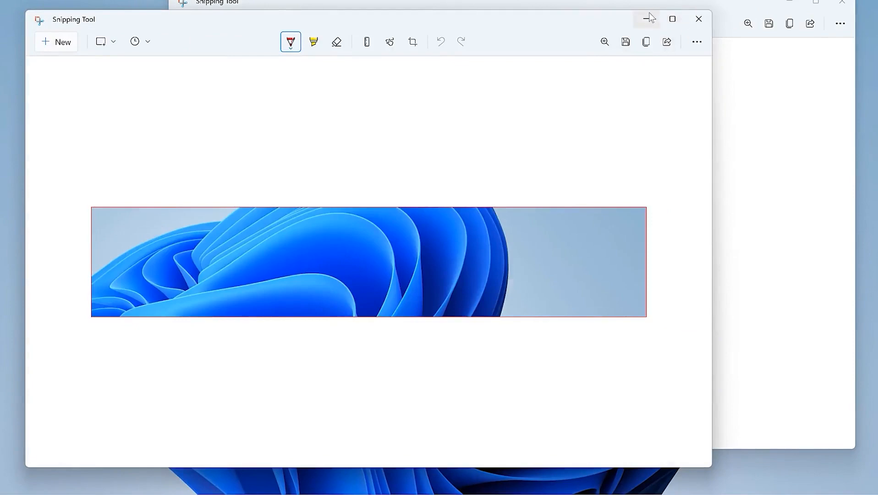
{"action": "left_click", "coordinate": [690, 23]}
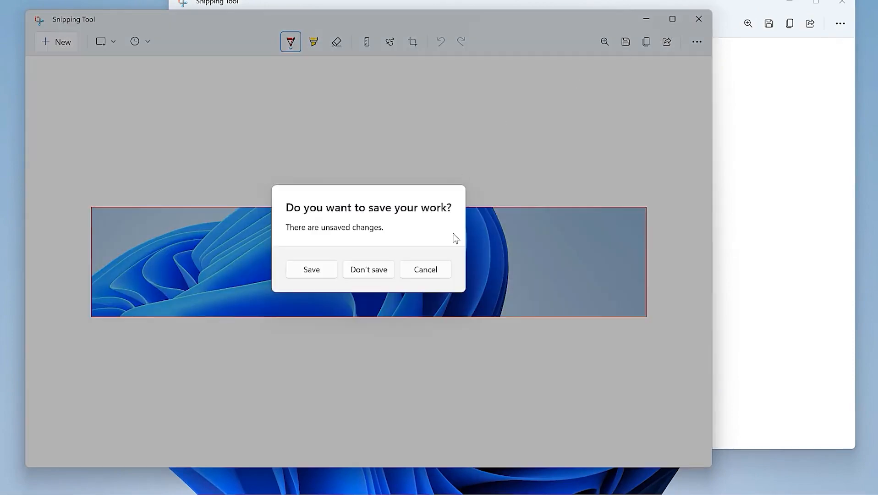
{"action": "left_click", "coordinate": [382, 268]}
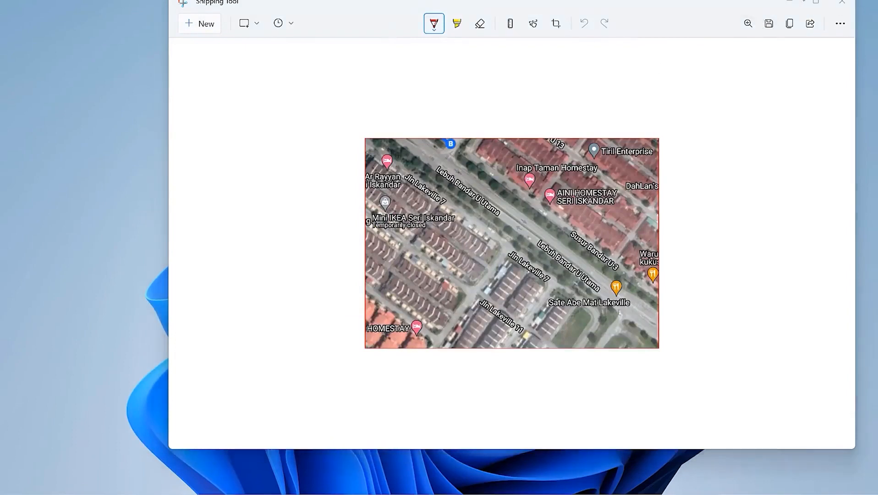
{"action": "left_click", "coordinate": [794, 1]}
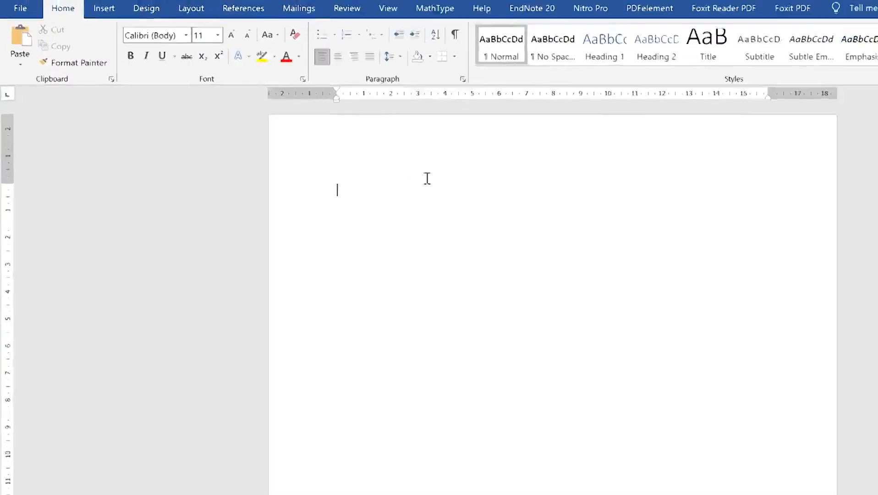
Cancel a started Screen Clipping and bring the SCORING TEMPLATE PowerPoint slide forward
{"action": "left_click", "coordinate": [98, 9]}
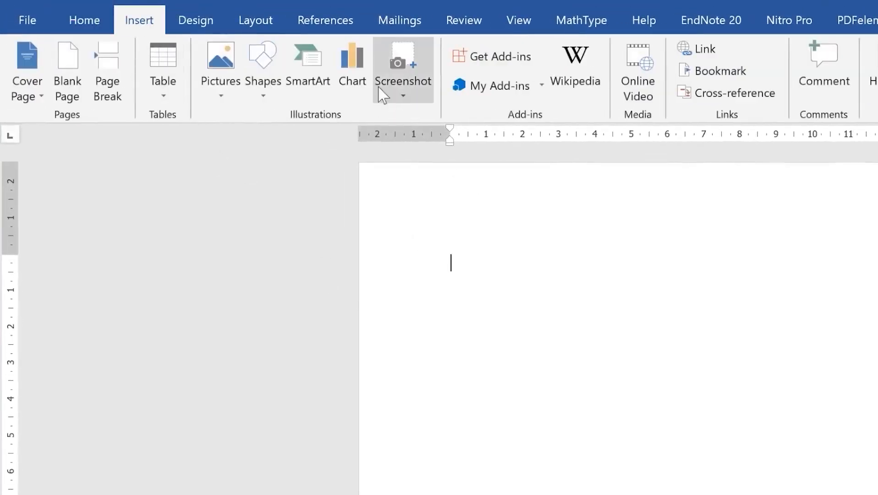
{"action": "left_click", "coordinate": [407, 63]}
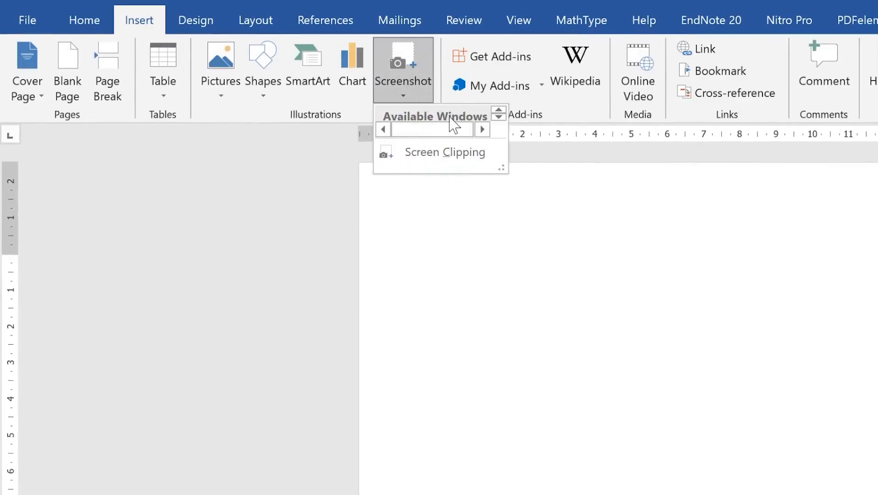
{"action": "left_click", "coordinate": [438, 152]}
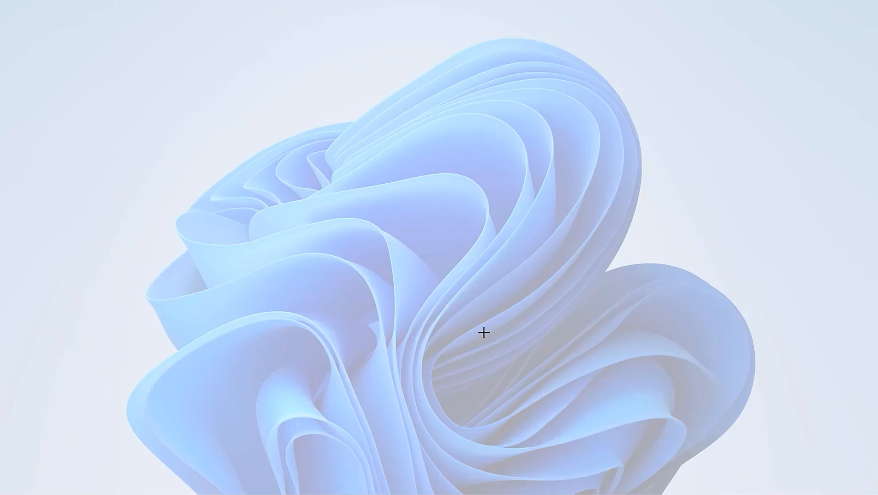
{"action": "key", "text": "Escape"}
{"action": "mouse_move", "coordinate": [540, 494]}
{"action": "left_click", "coordinate": [476, 447]}
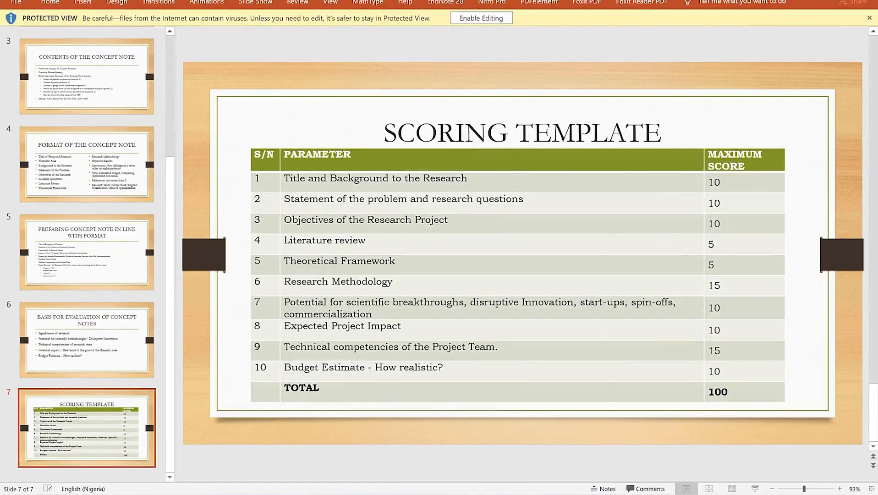
Back in Word, screen-clip the whole SCORING TEMPLATE slide into the document
{"action": "left_click", "coordinate": [670, 494]}
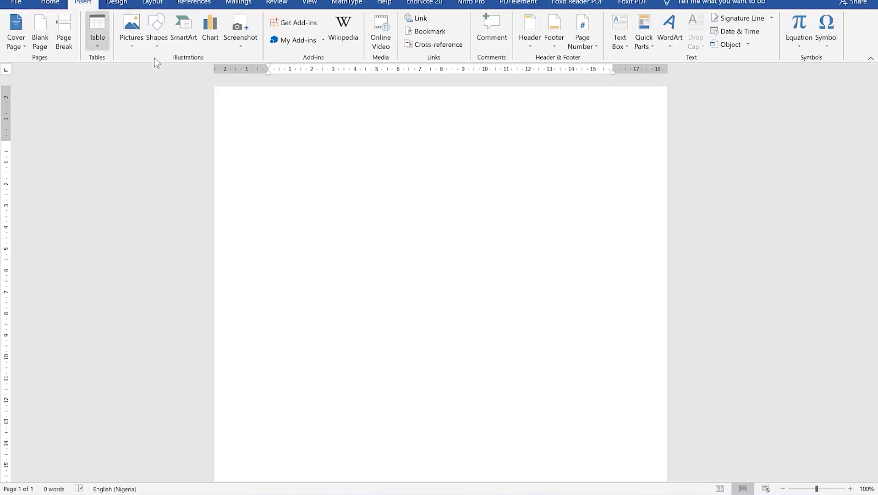
{"action": "left_click", "coordinate": [245, 44]}
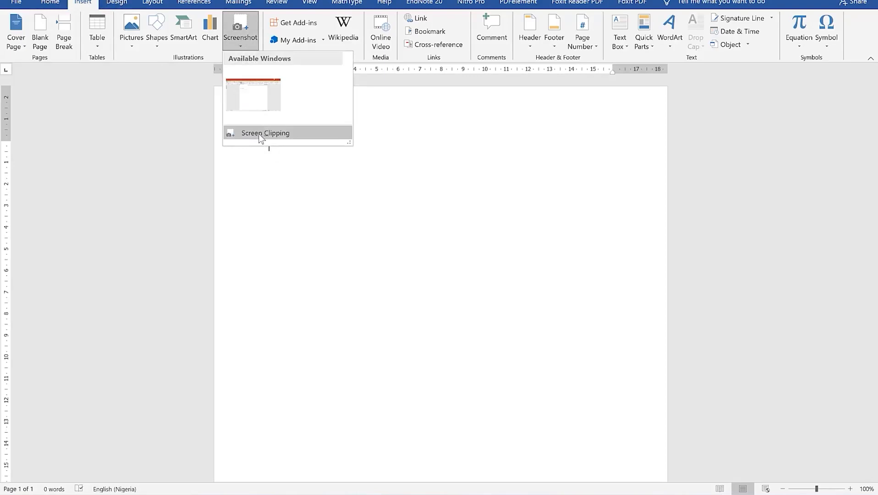
{"action": "left_click", "coordinate": [267, 137]}
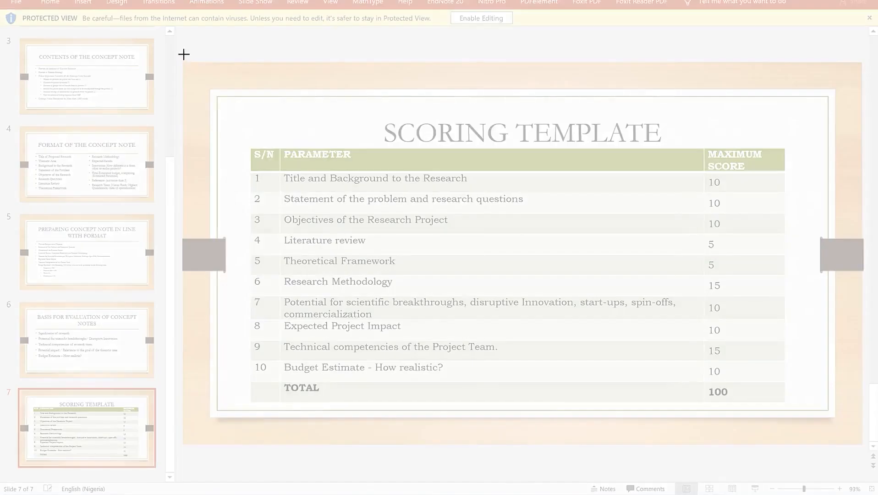
{"action": "left_click_drag", "start_coordinate": [183, 54], "coordinate": [860, 443]}
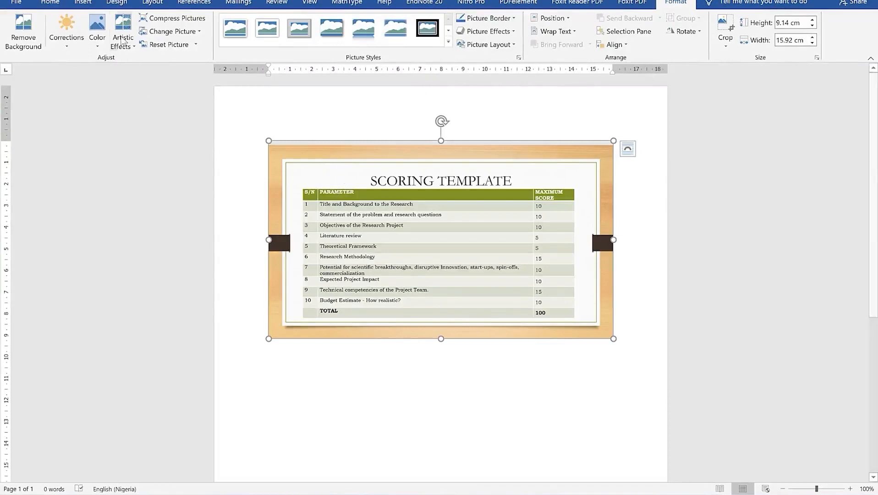
Reopen the Insert Screenshot options, dismiss them with Esc, then open them again
{"action": "left_click", "coordinate": [77, 5]}
{"action": "left_click", "coordinate": [248, 49]}
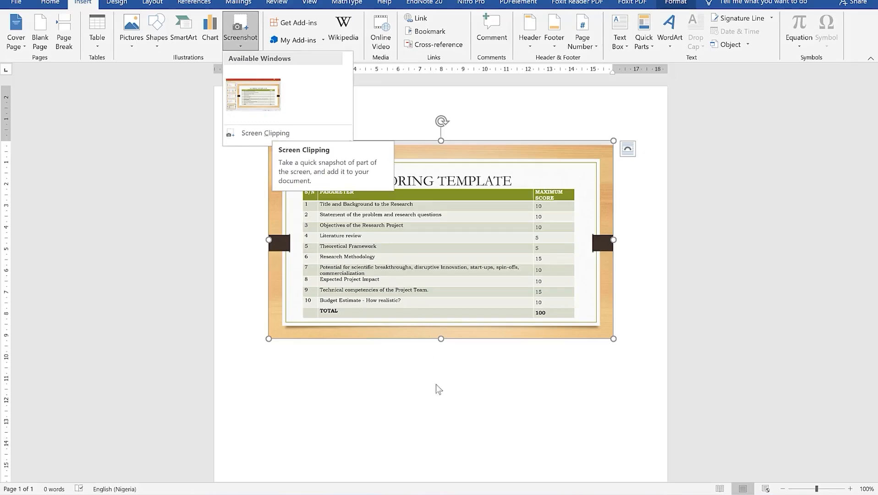
{"action": "key", "text": "Escape"}
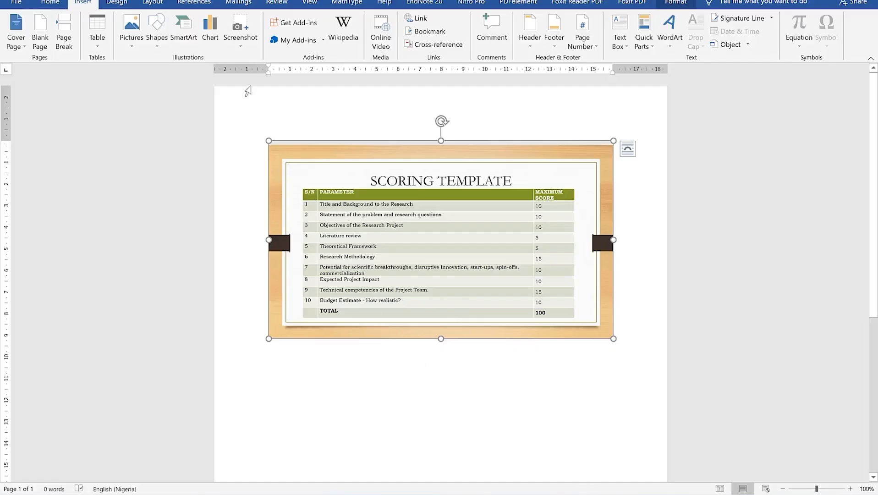
{"action": "left_click", "coordinate": [247, 45]}
Clip the Google Drive suggested files and folder list area into the document
{"action": "left_click", "coordinate": [277, 134]}
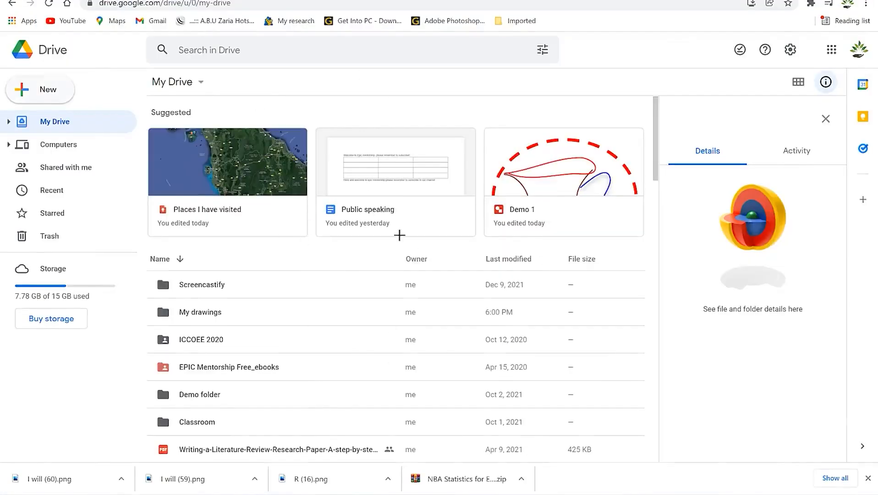
{"action": "left_click_drag", "start_coordinate": [152, 88], "coordinate": [643, 350]}
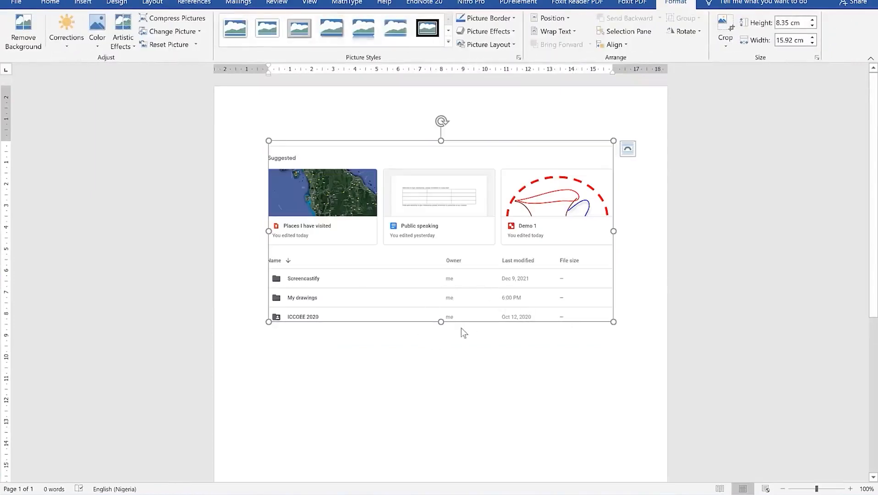
{"action": "scroll", "coordinate": [412, 263], "scroll_direction": "down", "scroll_amount": 2}
{"action": "scroll", "coordinate": [411, 262], "scroll_direction": "up", "scroll_amount": 2}
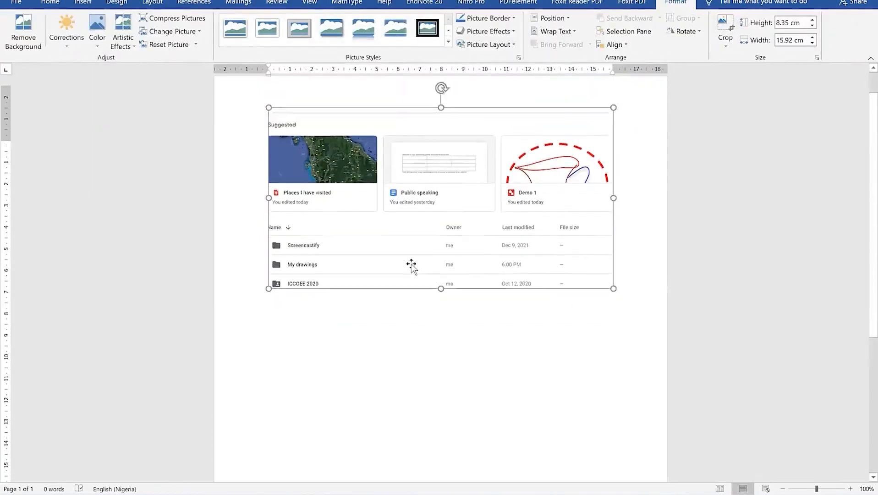
{"action": "scroll", "coordinate": [412, 261], "scroll_direction": "down", "scroll_amount": 3}
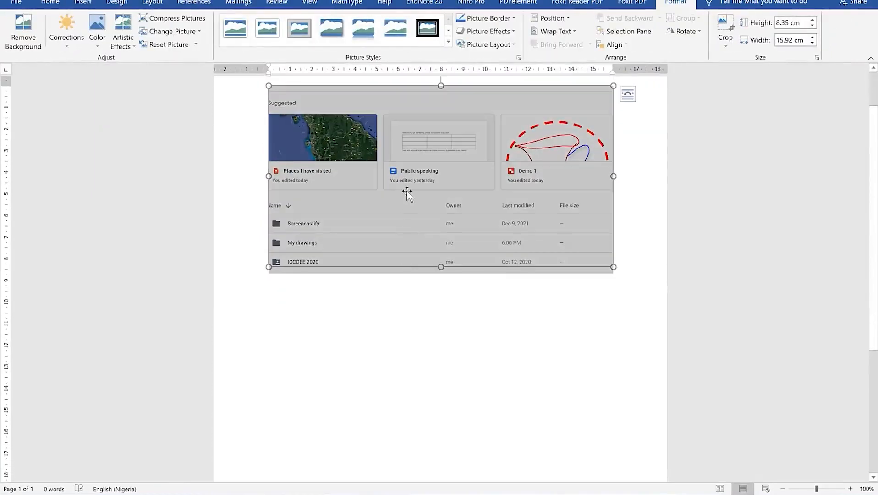
{"action": "scroll", "coordinate": [406, 278], "scroll_direction": "up", "scroll_amount": 2}
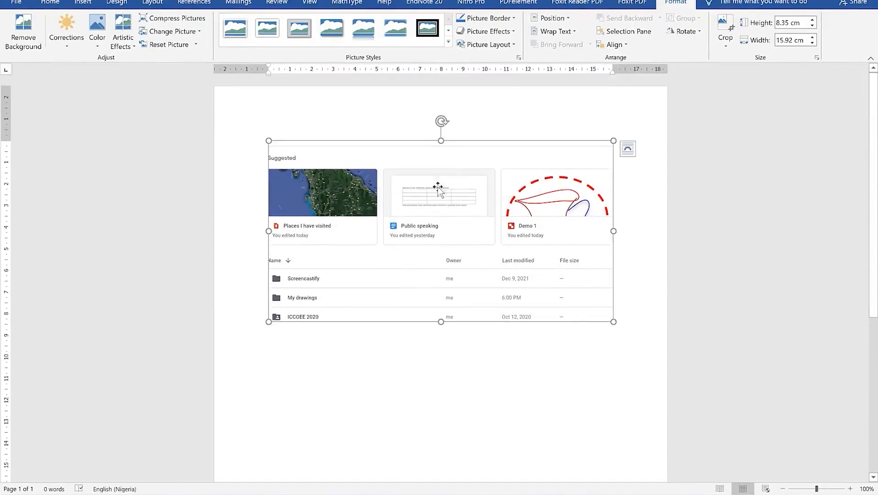
Tilt the clipped picture back and forth with its rotate handle, ending level
{"action": "left_click_drag", "start_coordinate": [441, 122], "coordinate": [481, 174]}
{"action": "left_click_drag", "start_coordinate": [526, 222], "coordinate": [403, 228]}
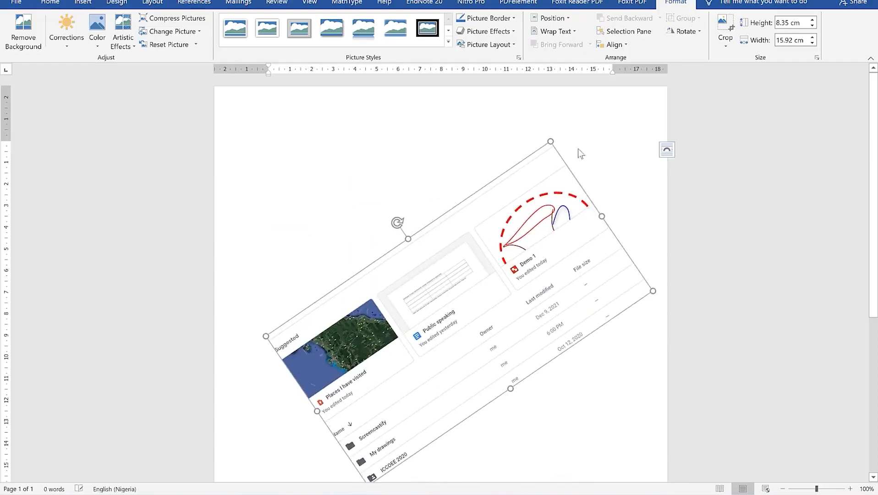
{"action": "left_click_drag", "start_coordinate": [398, 223], "coordinate": [460, 207]}
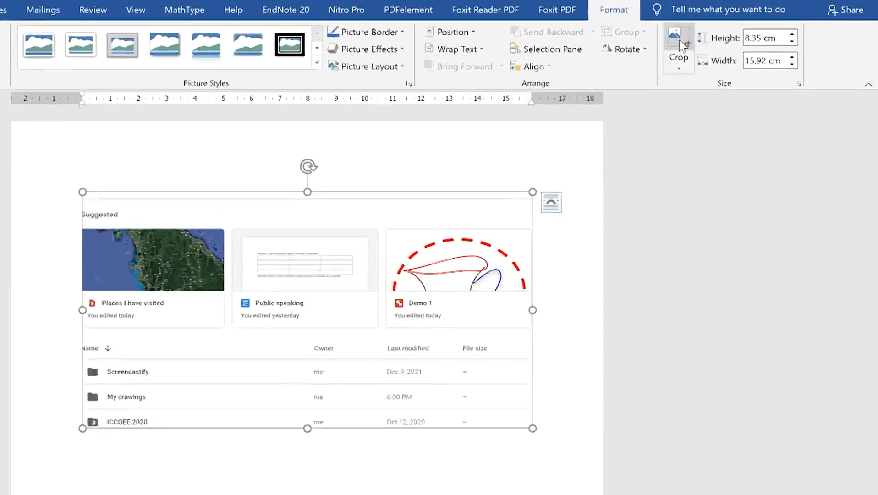
Crop the Drive clipping top and bottom to the three Suggested file cards, 4.13 cm high
{"action": "left_click", "coordinate": [680, 44]}
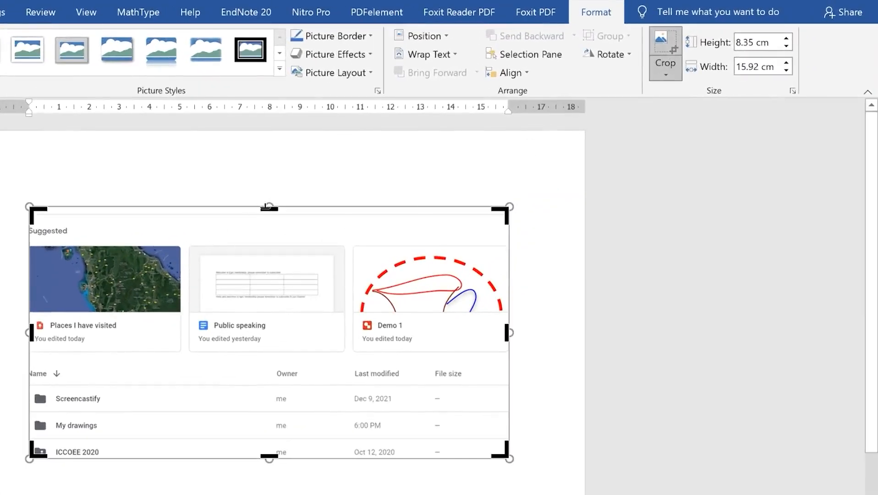
{"action": "left_click_drag", "start_coordinate": [266, 207], "coordinate": [268, 239]}
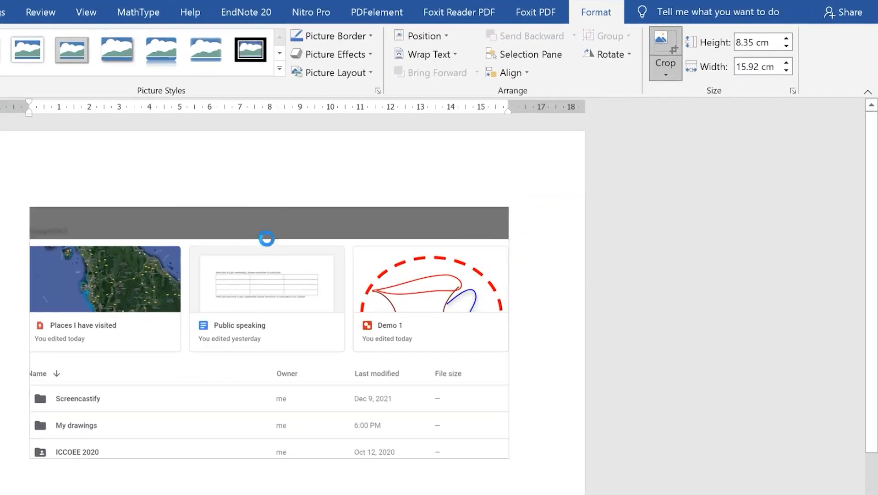
{"action": "left_click_drag", "start_coordinate": [268, 426], "coordinate": [264, 332]}
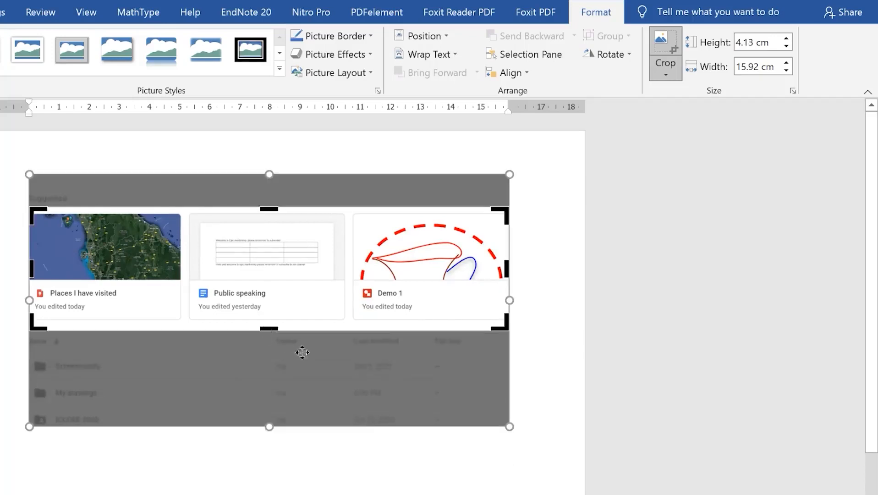
{"action": "key", "text": "Escape"}
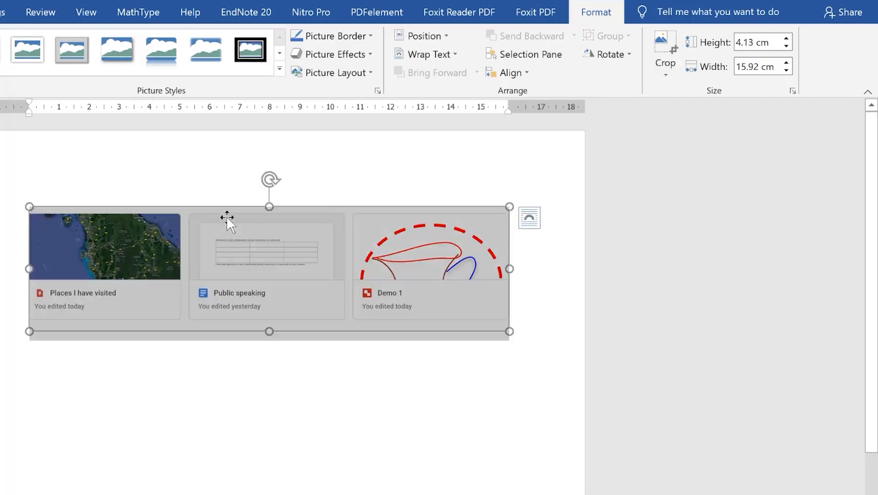